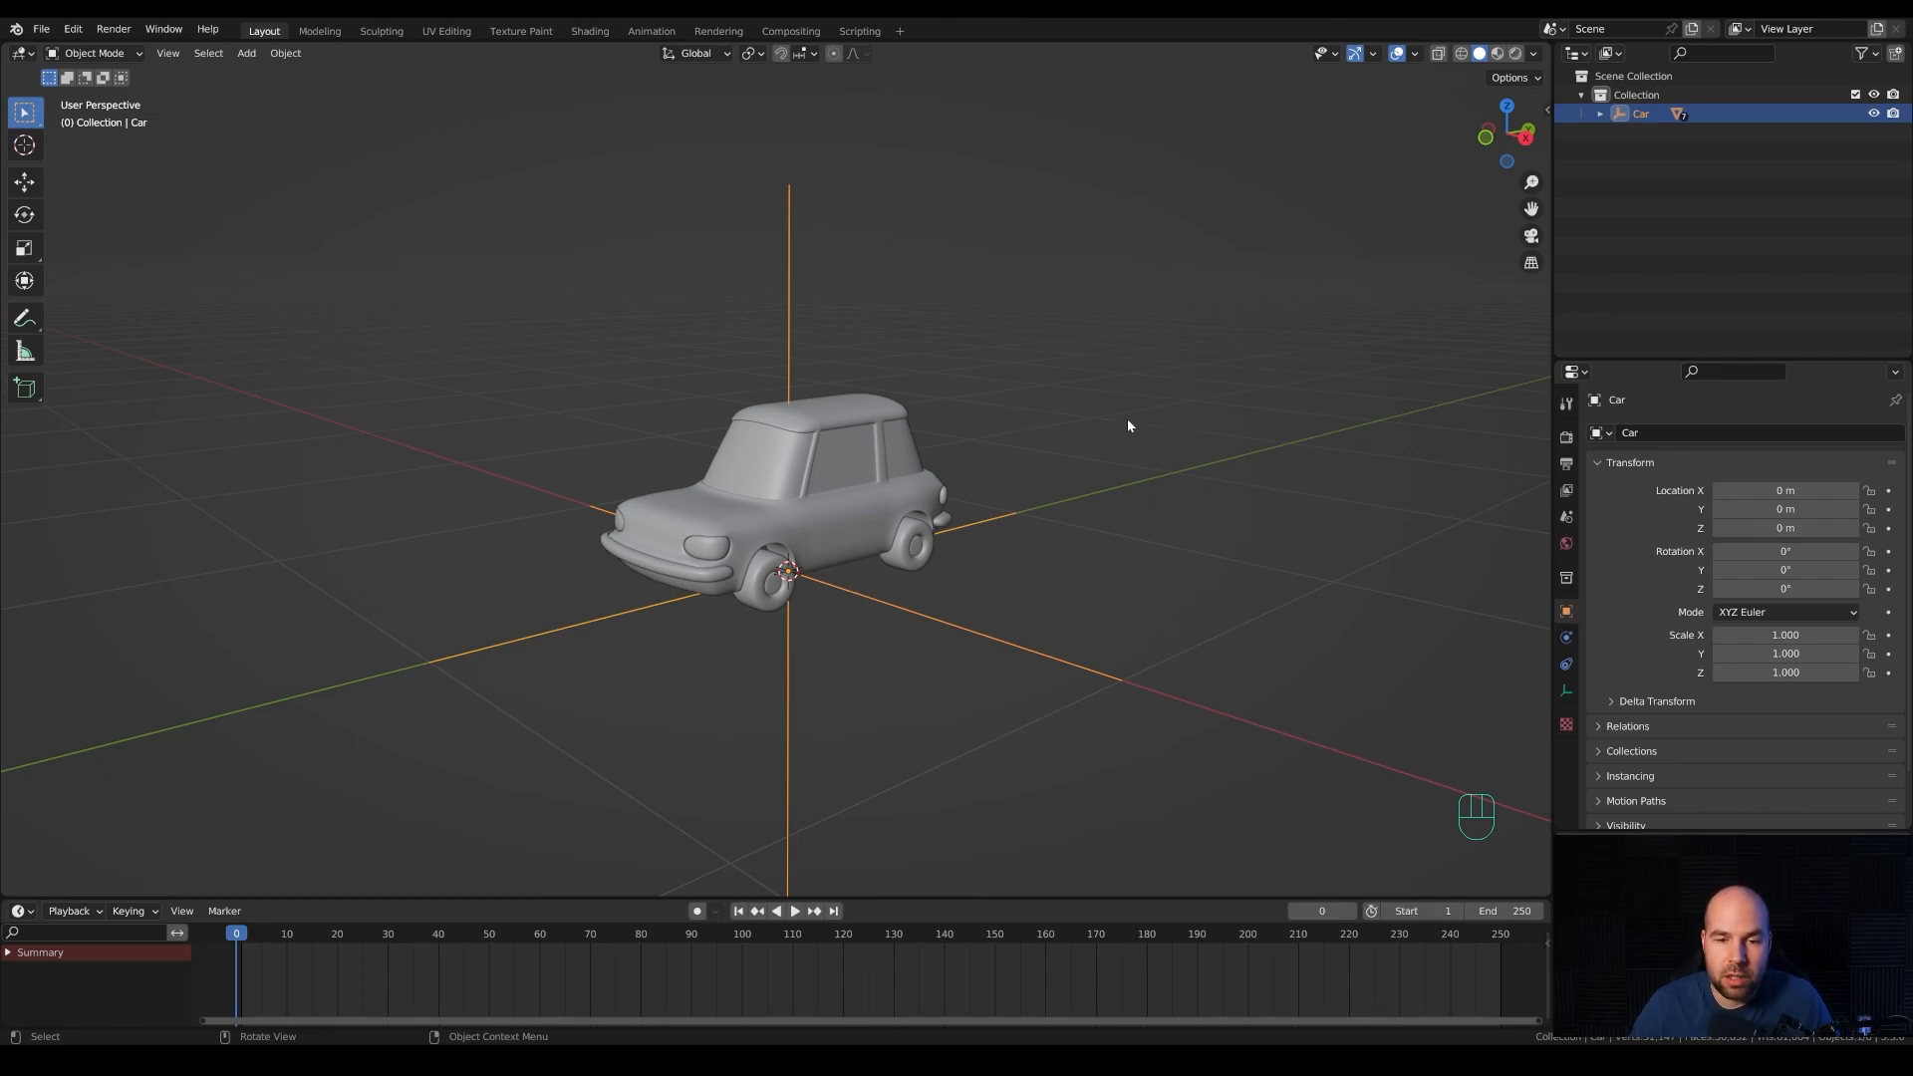
Add a UV sphere mesh at the origin where the car stands.
scroll(1004, 514, down, 3)
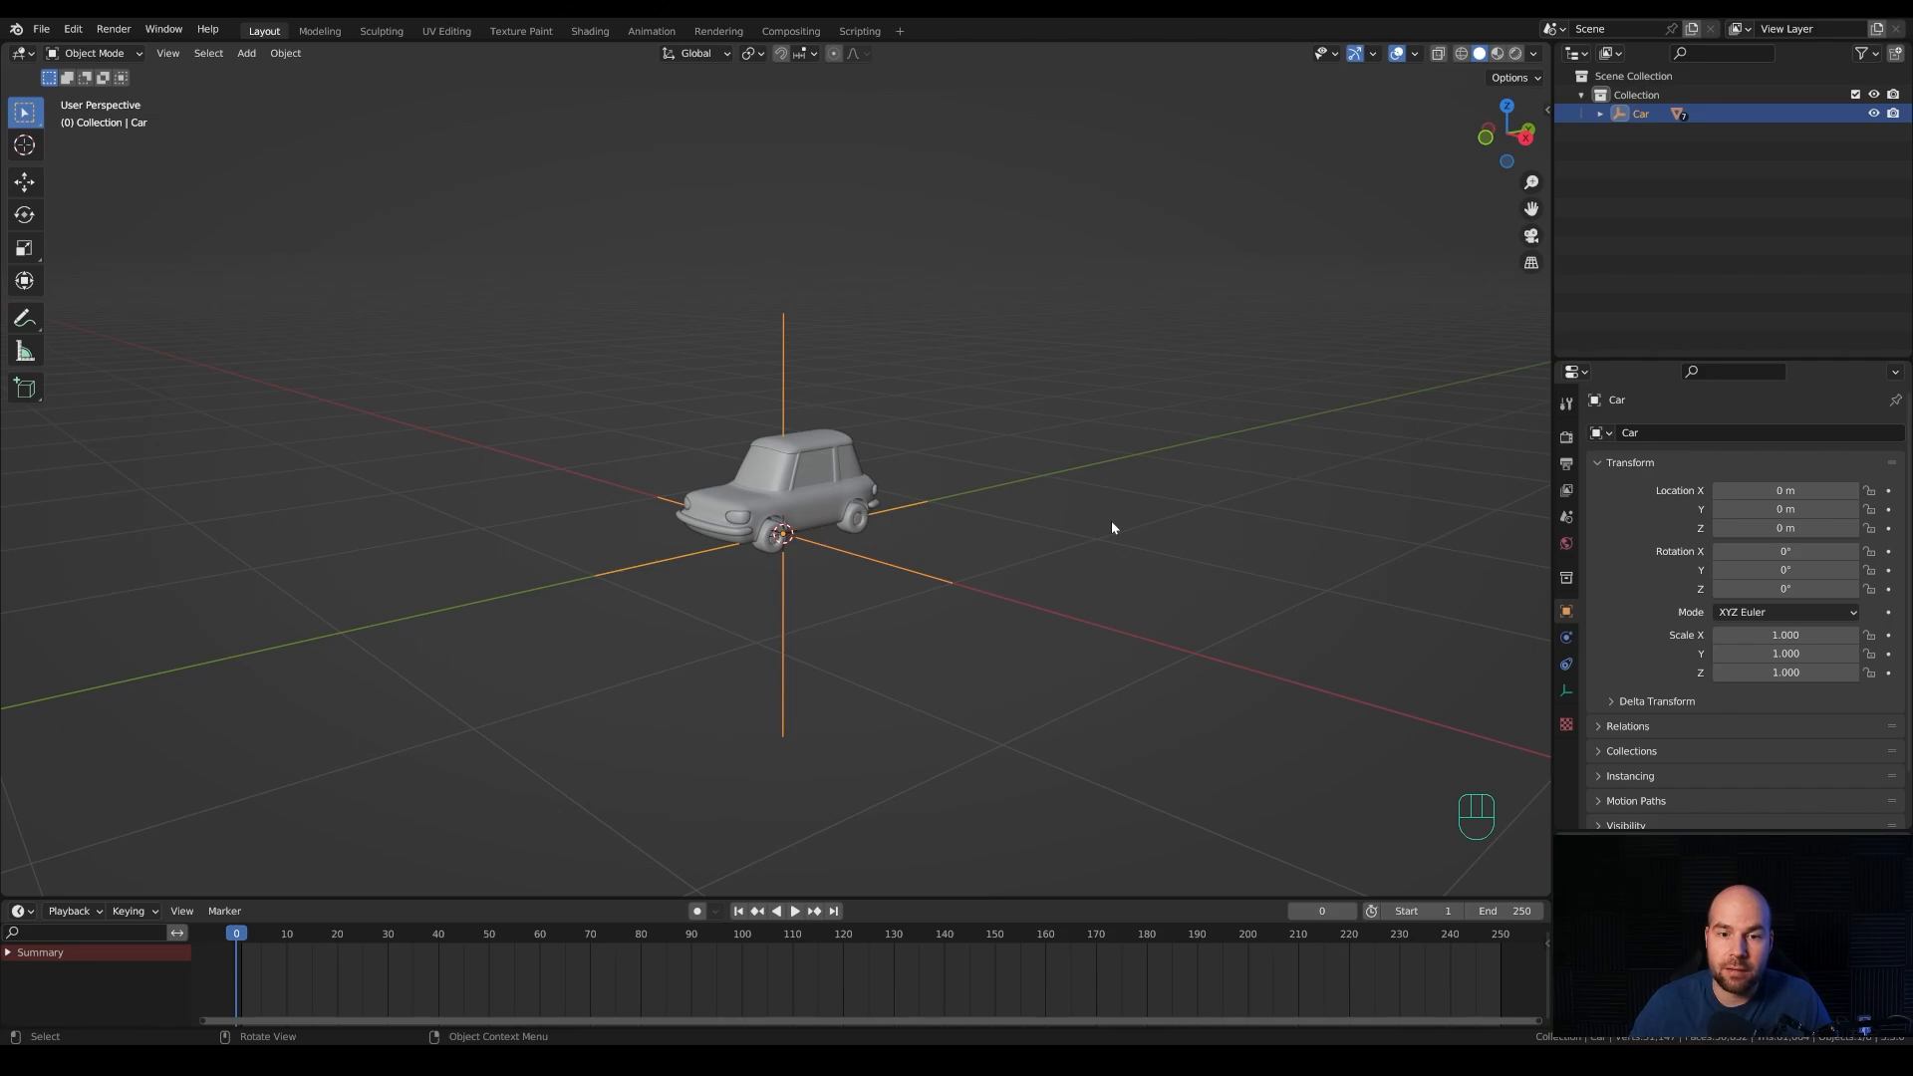
scroll(977, 534, down, 2)
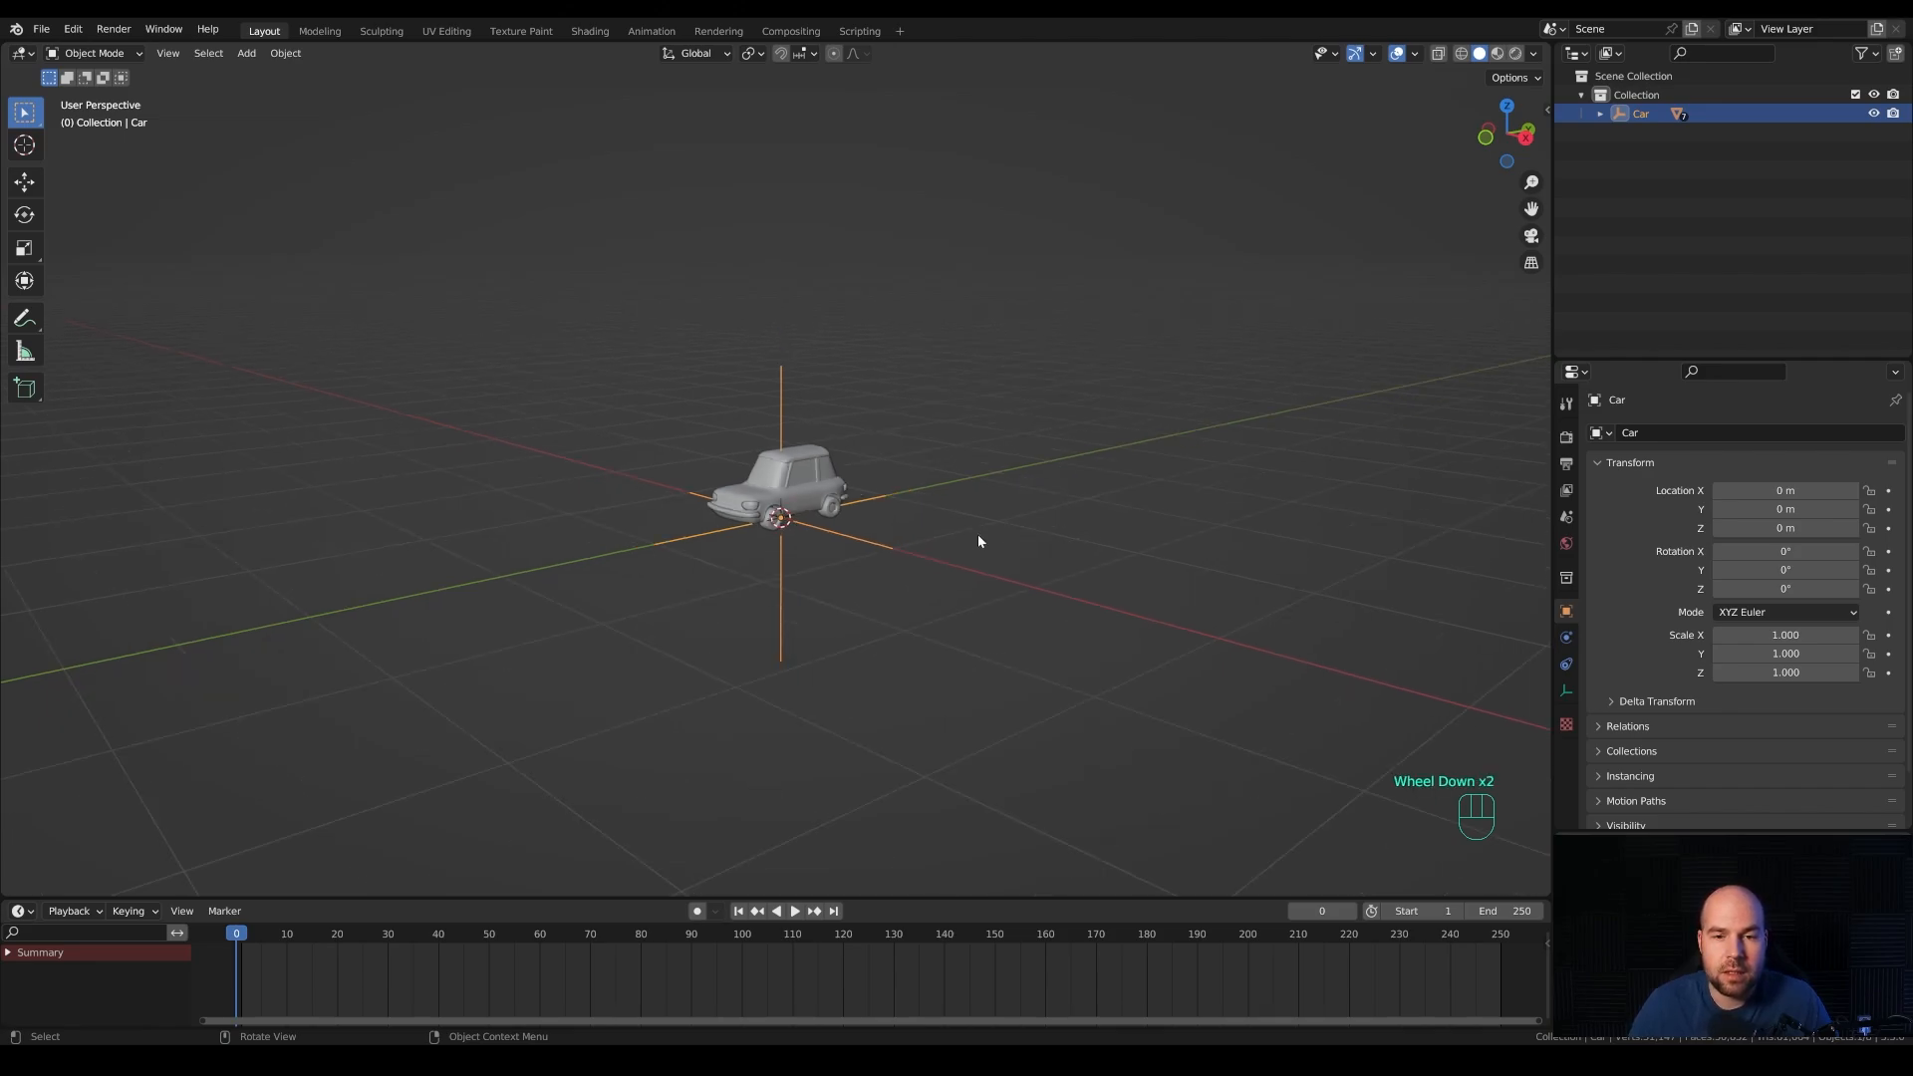
key(shift+a)
mouse_move(982, 485)
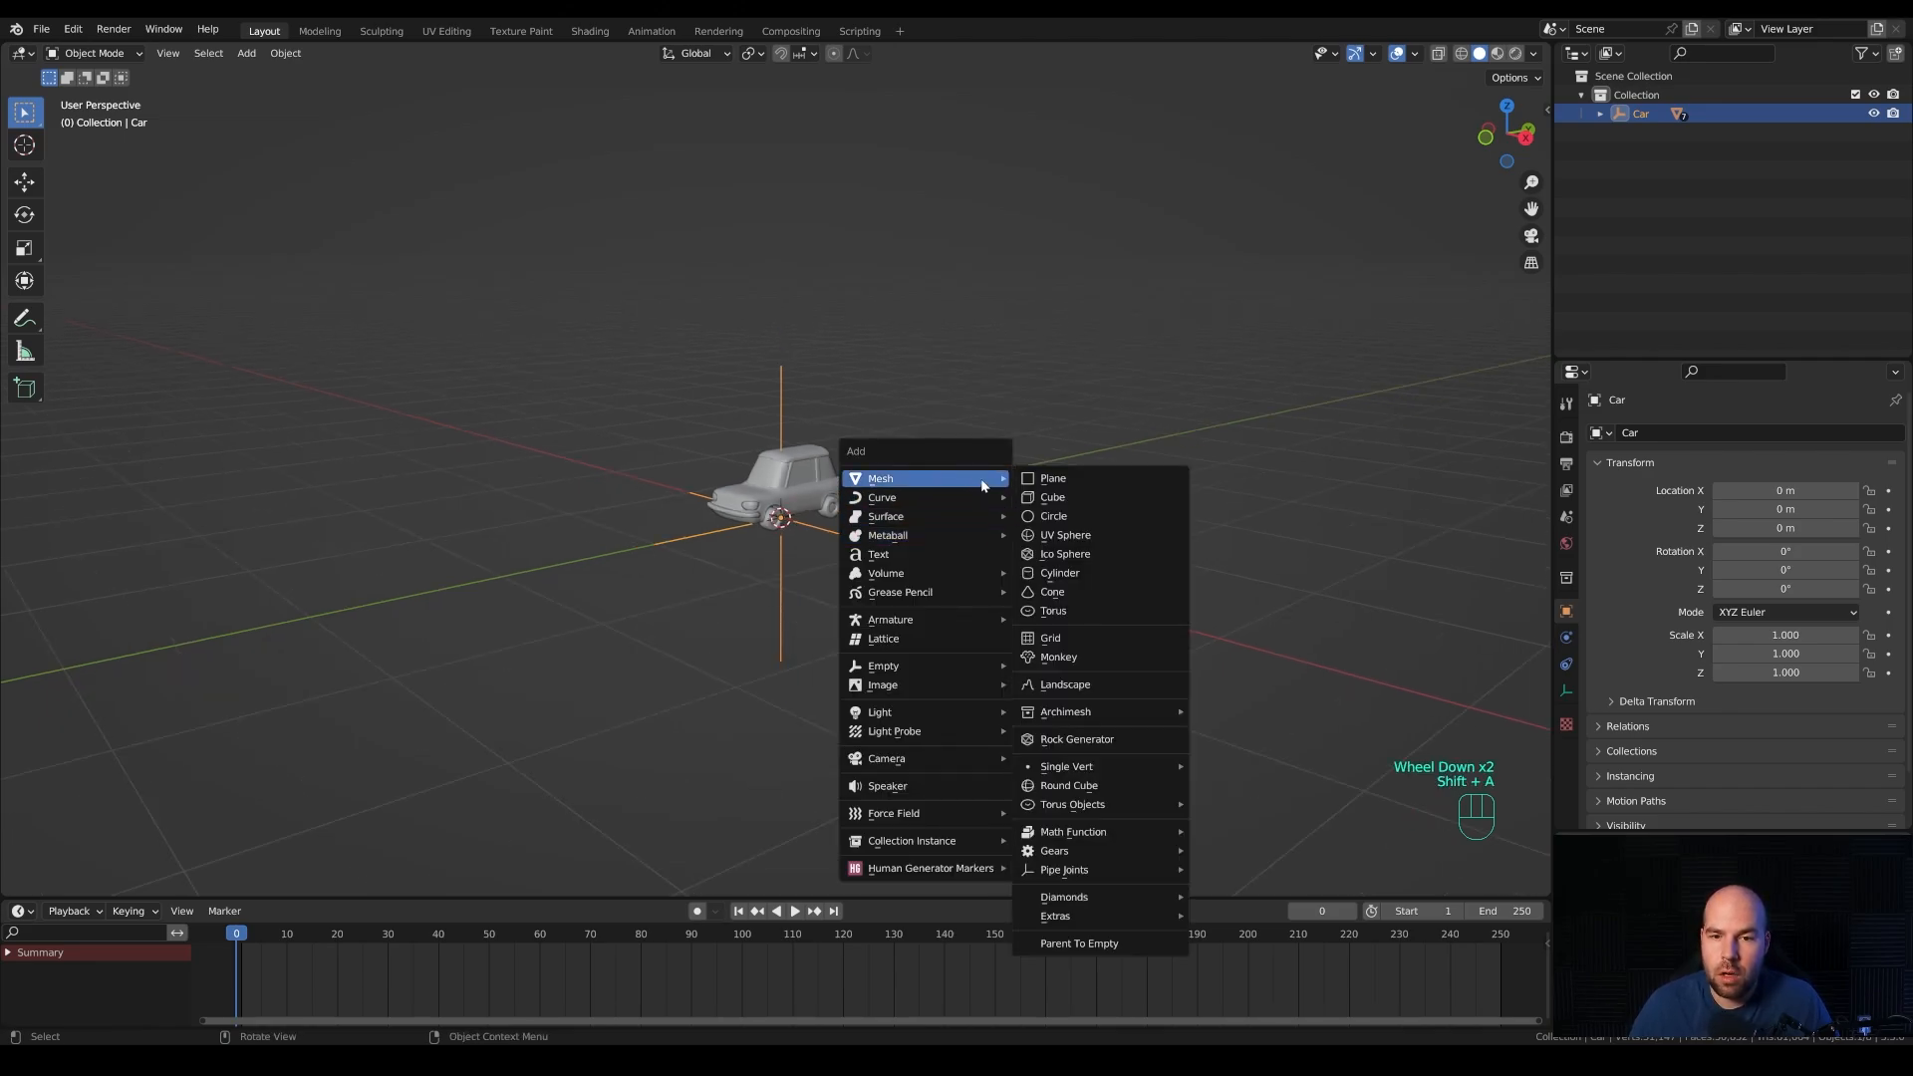
click(1065, 538)
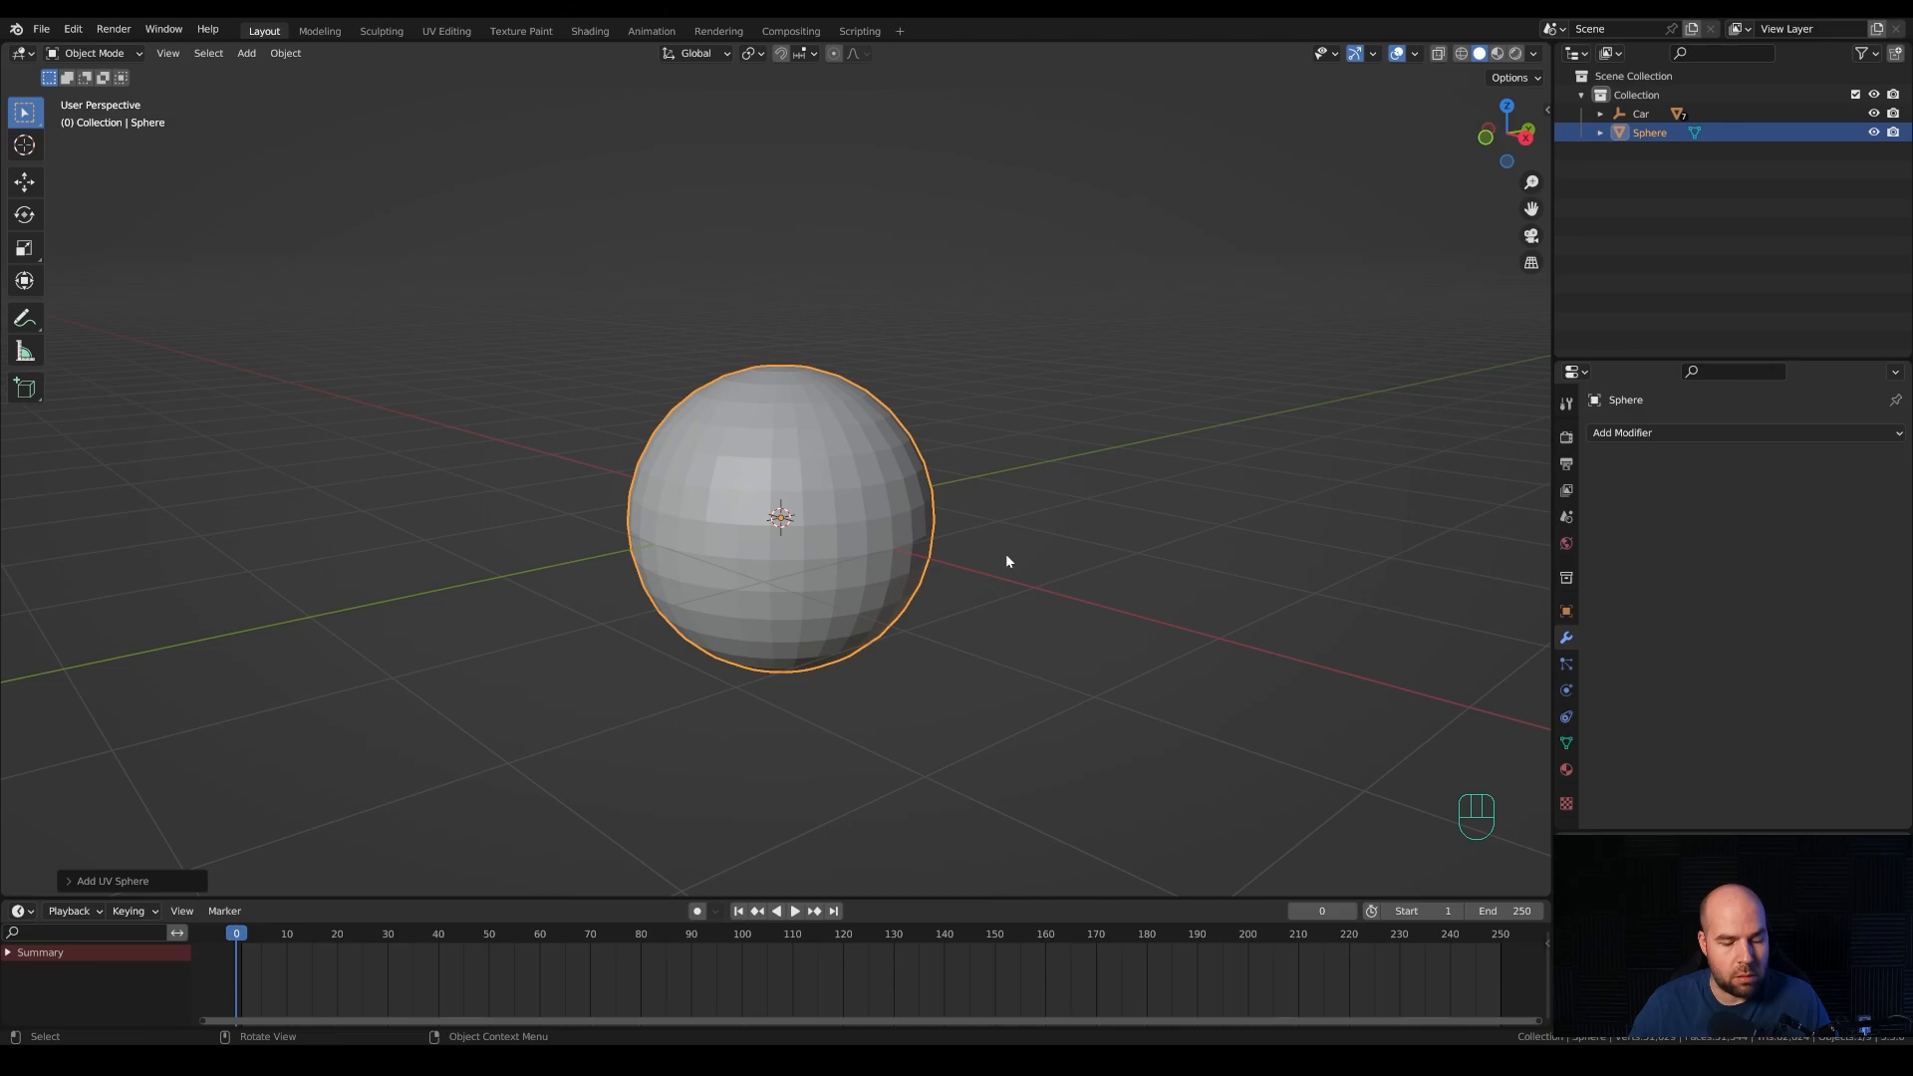
Rotate the sphere 90 degrees around the global Y axis.
key(r)
key(y)
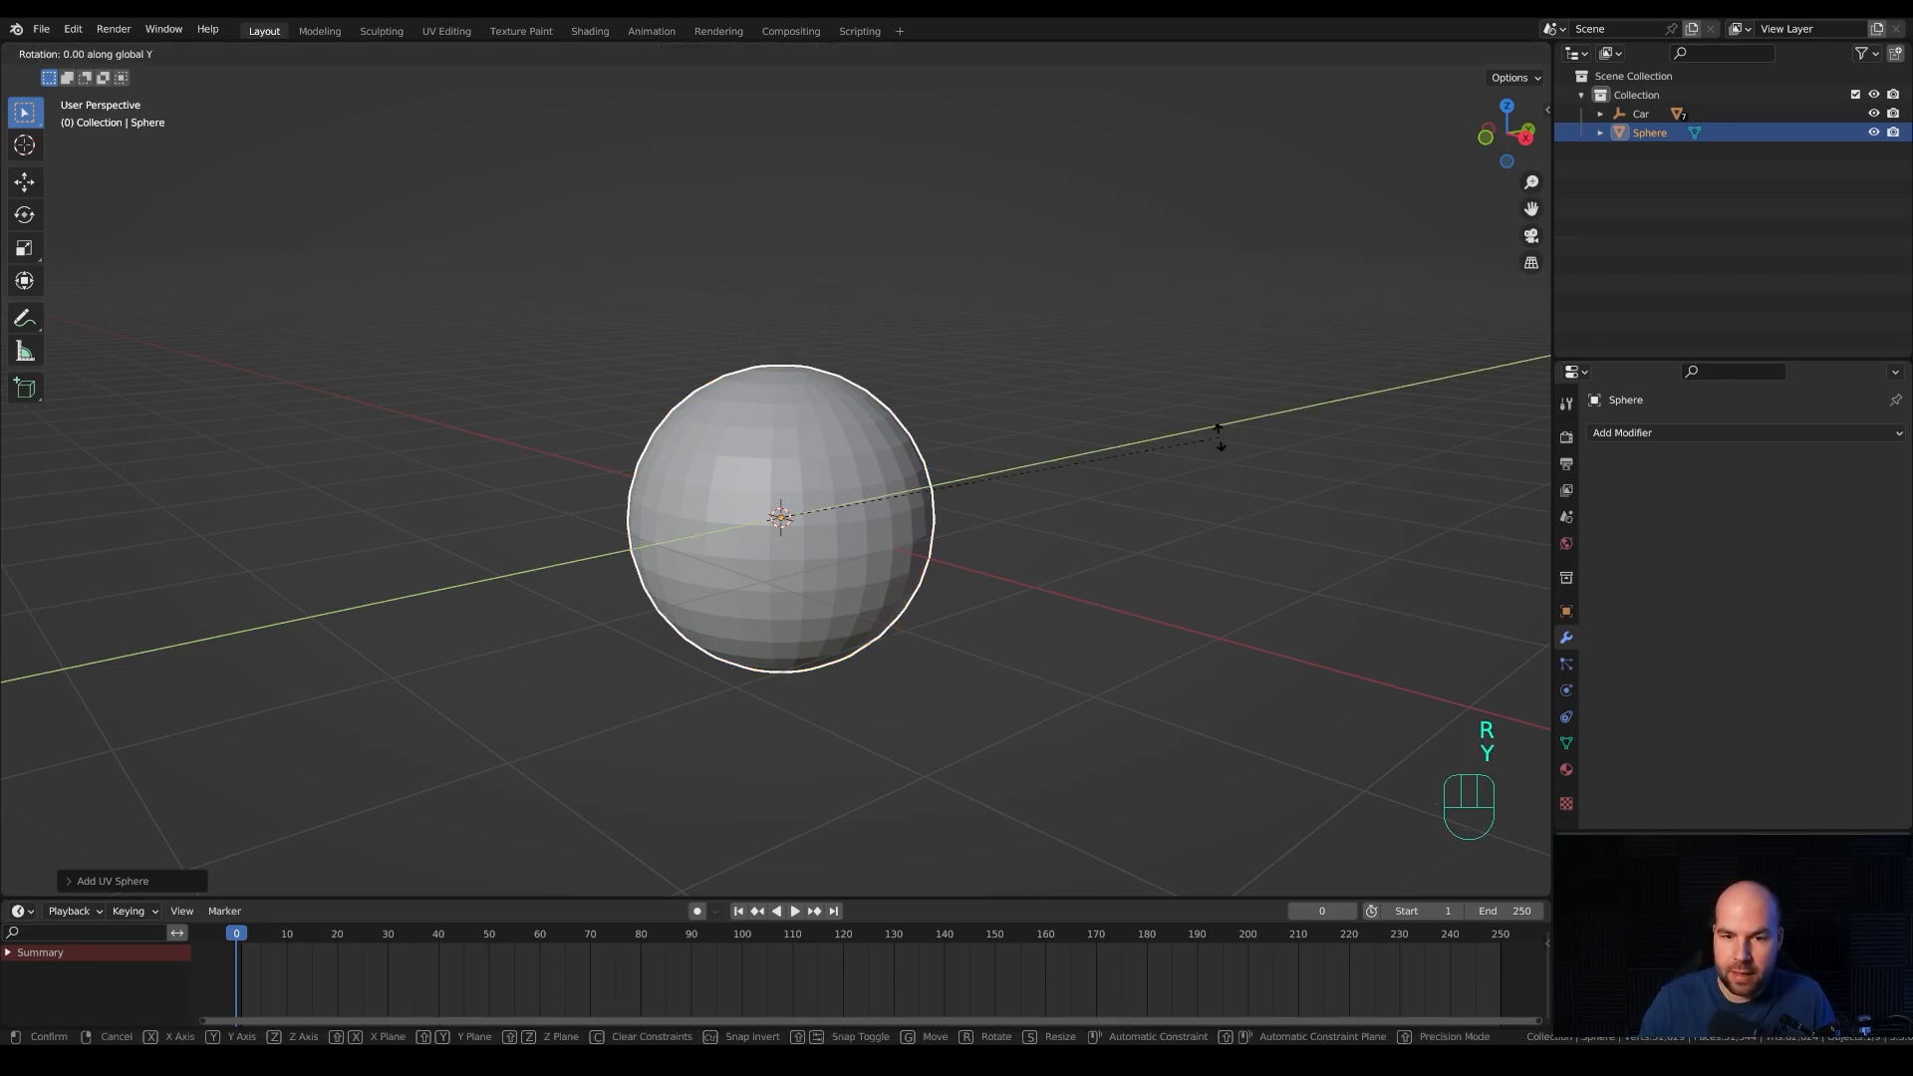
key(KP_9)
key(KP_0)
key(KP_Enter)
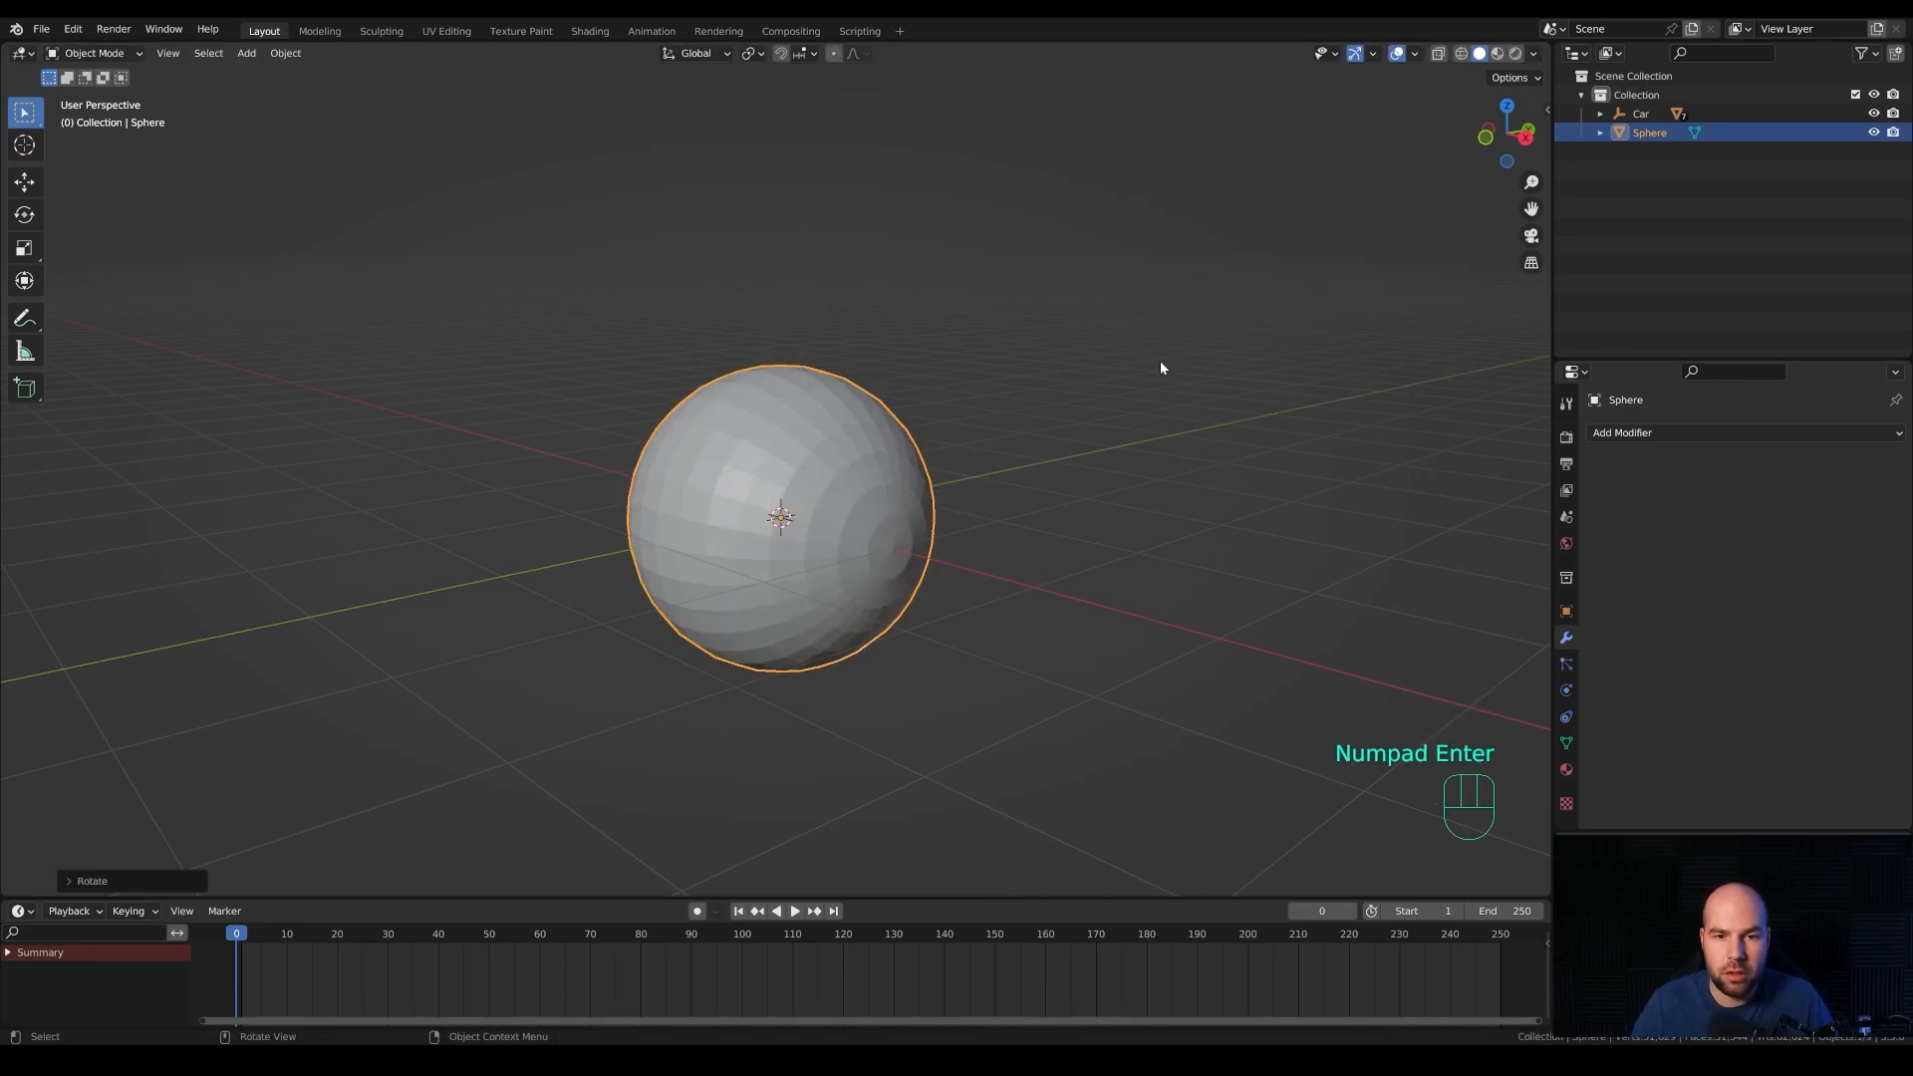
Move the sphere straight down along the global Z axis until it sits clear below the car.
scroll(1000, 421, down, 2)
key(g)
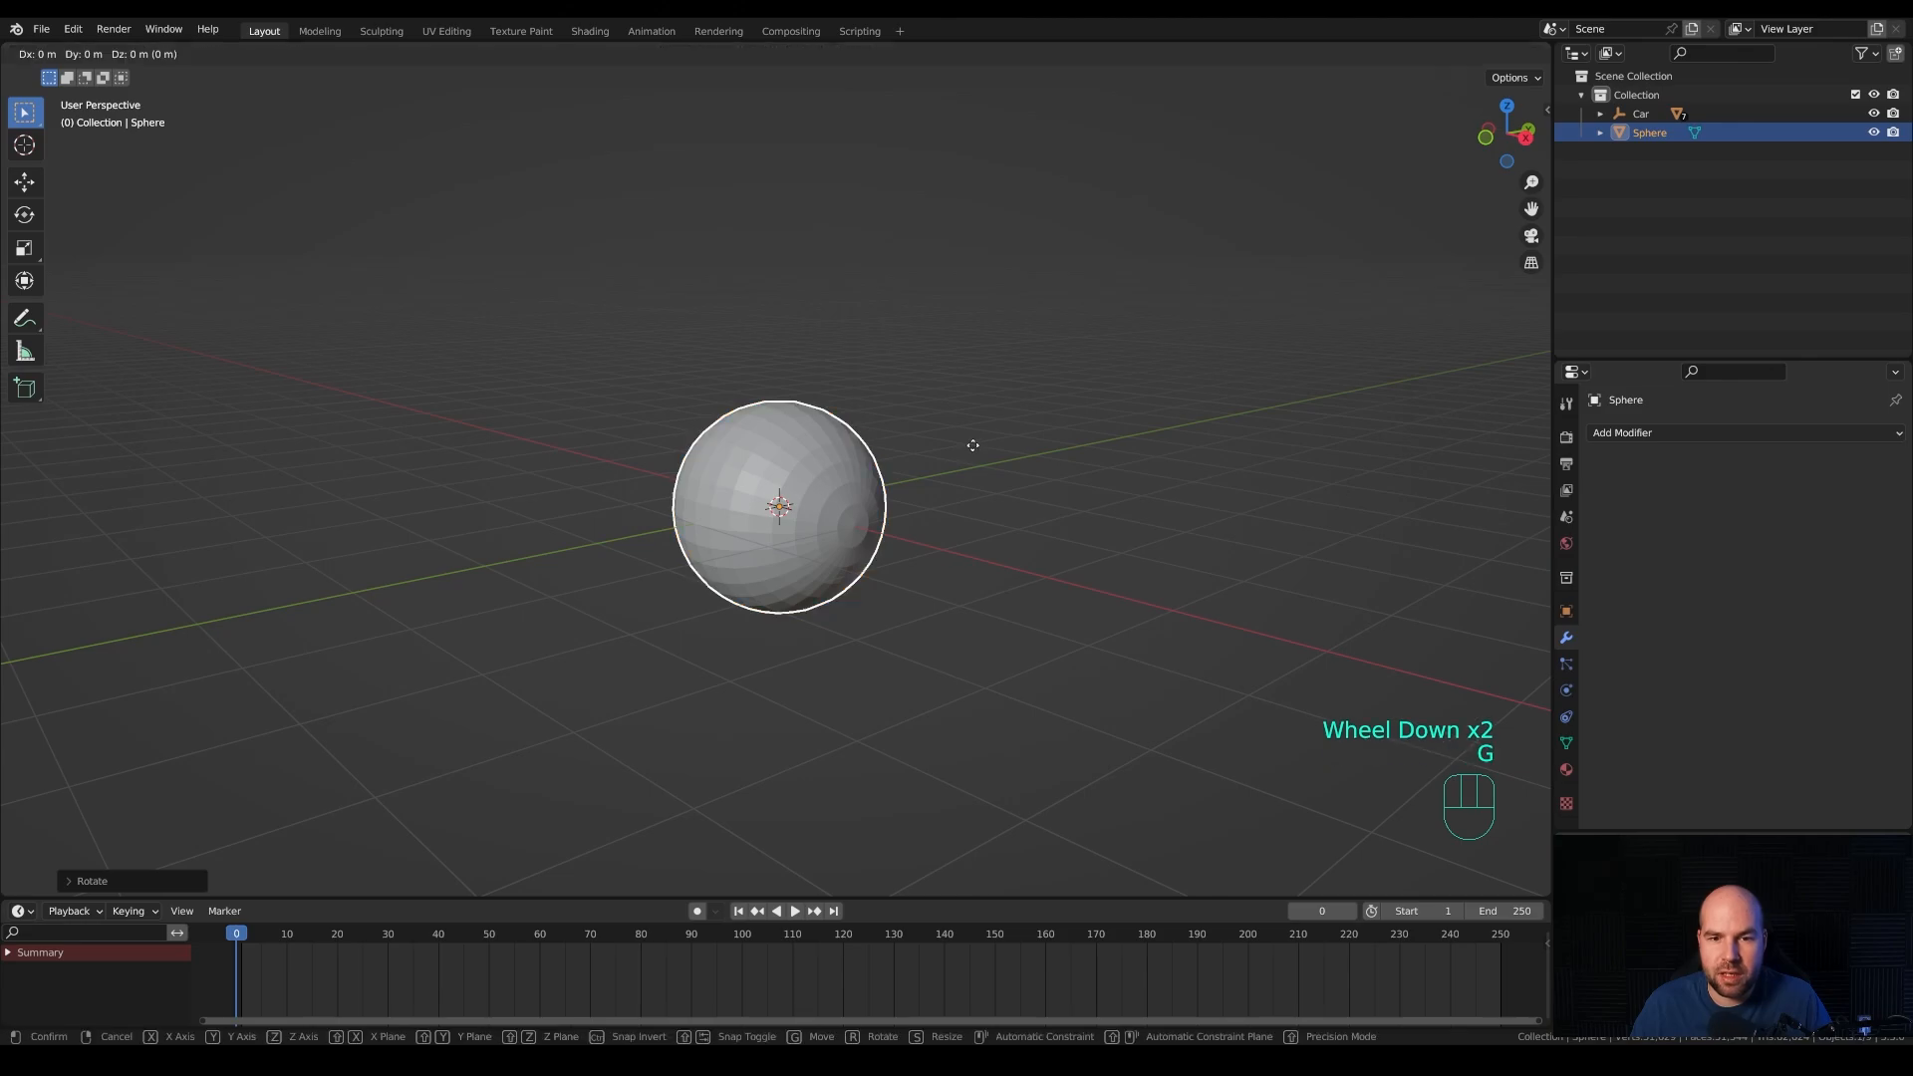
key(z)
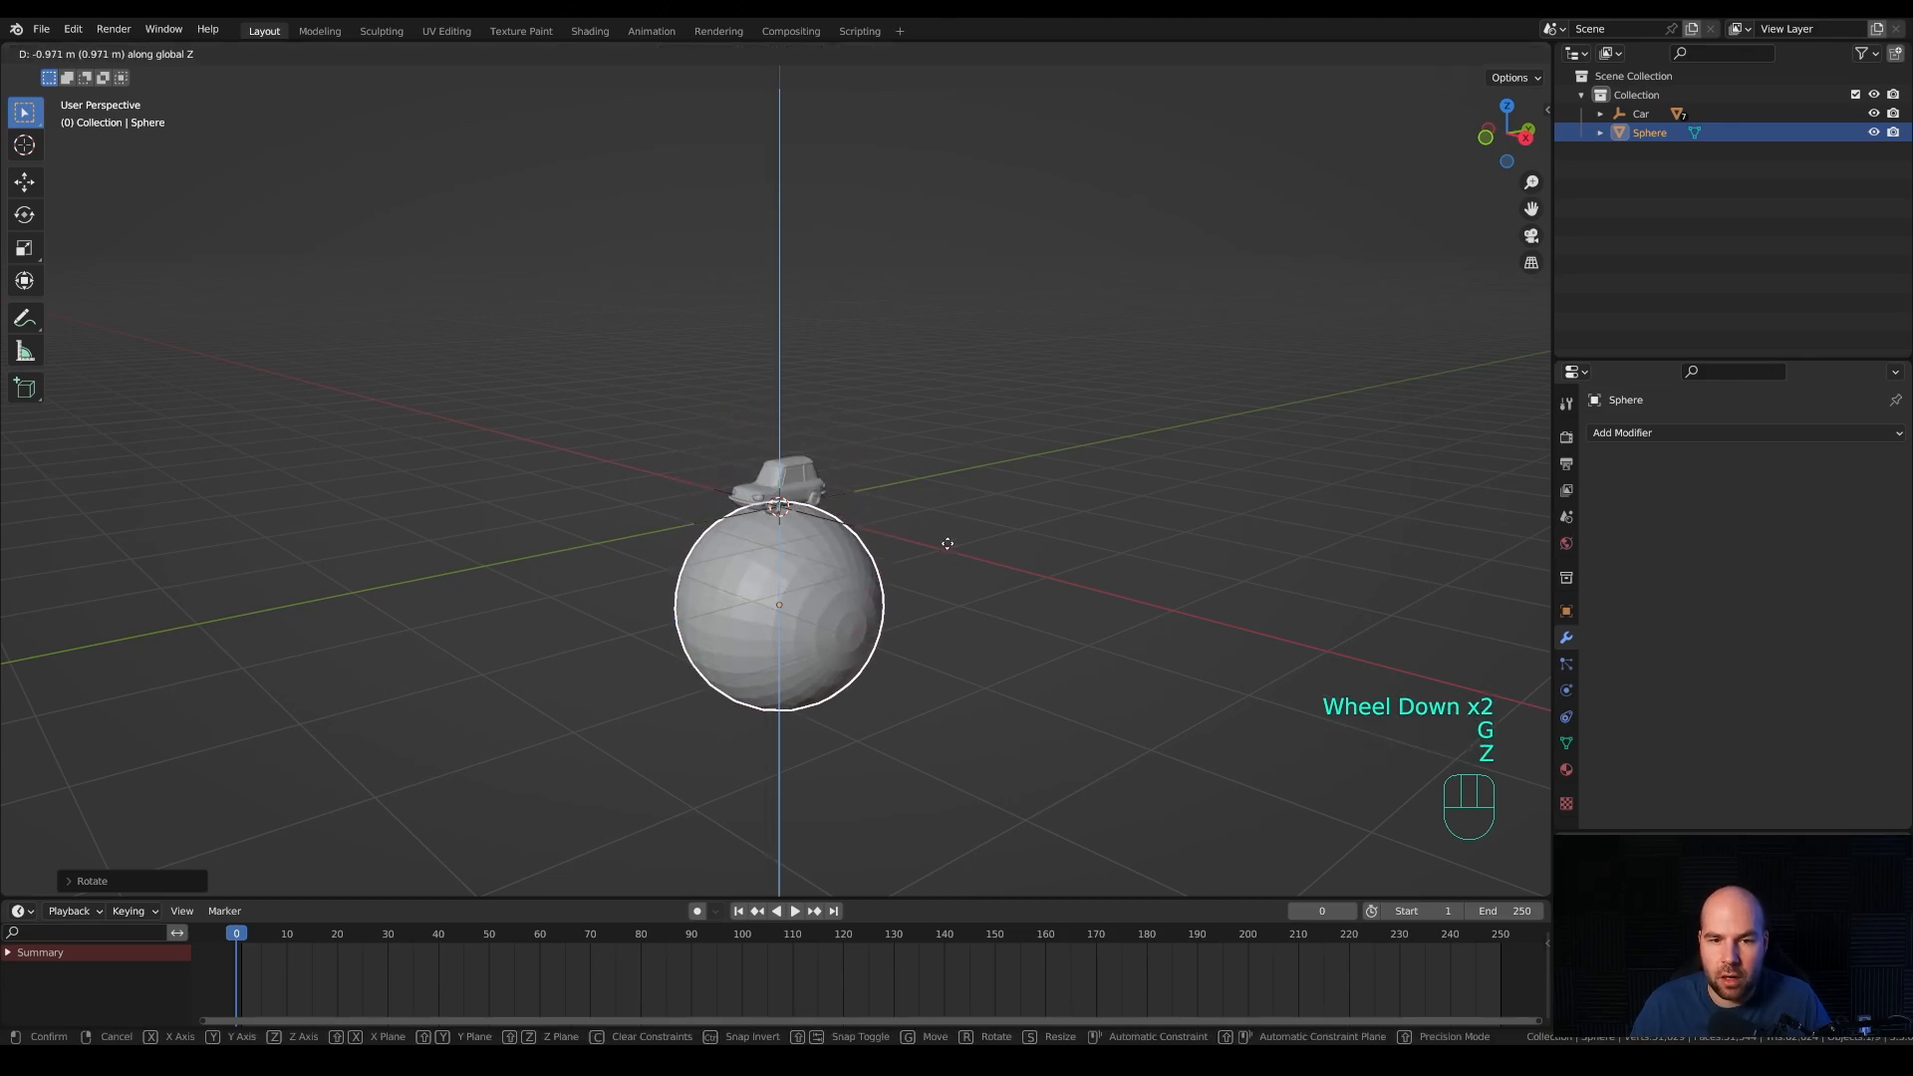
click(962, 531)
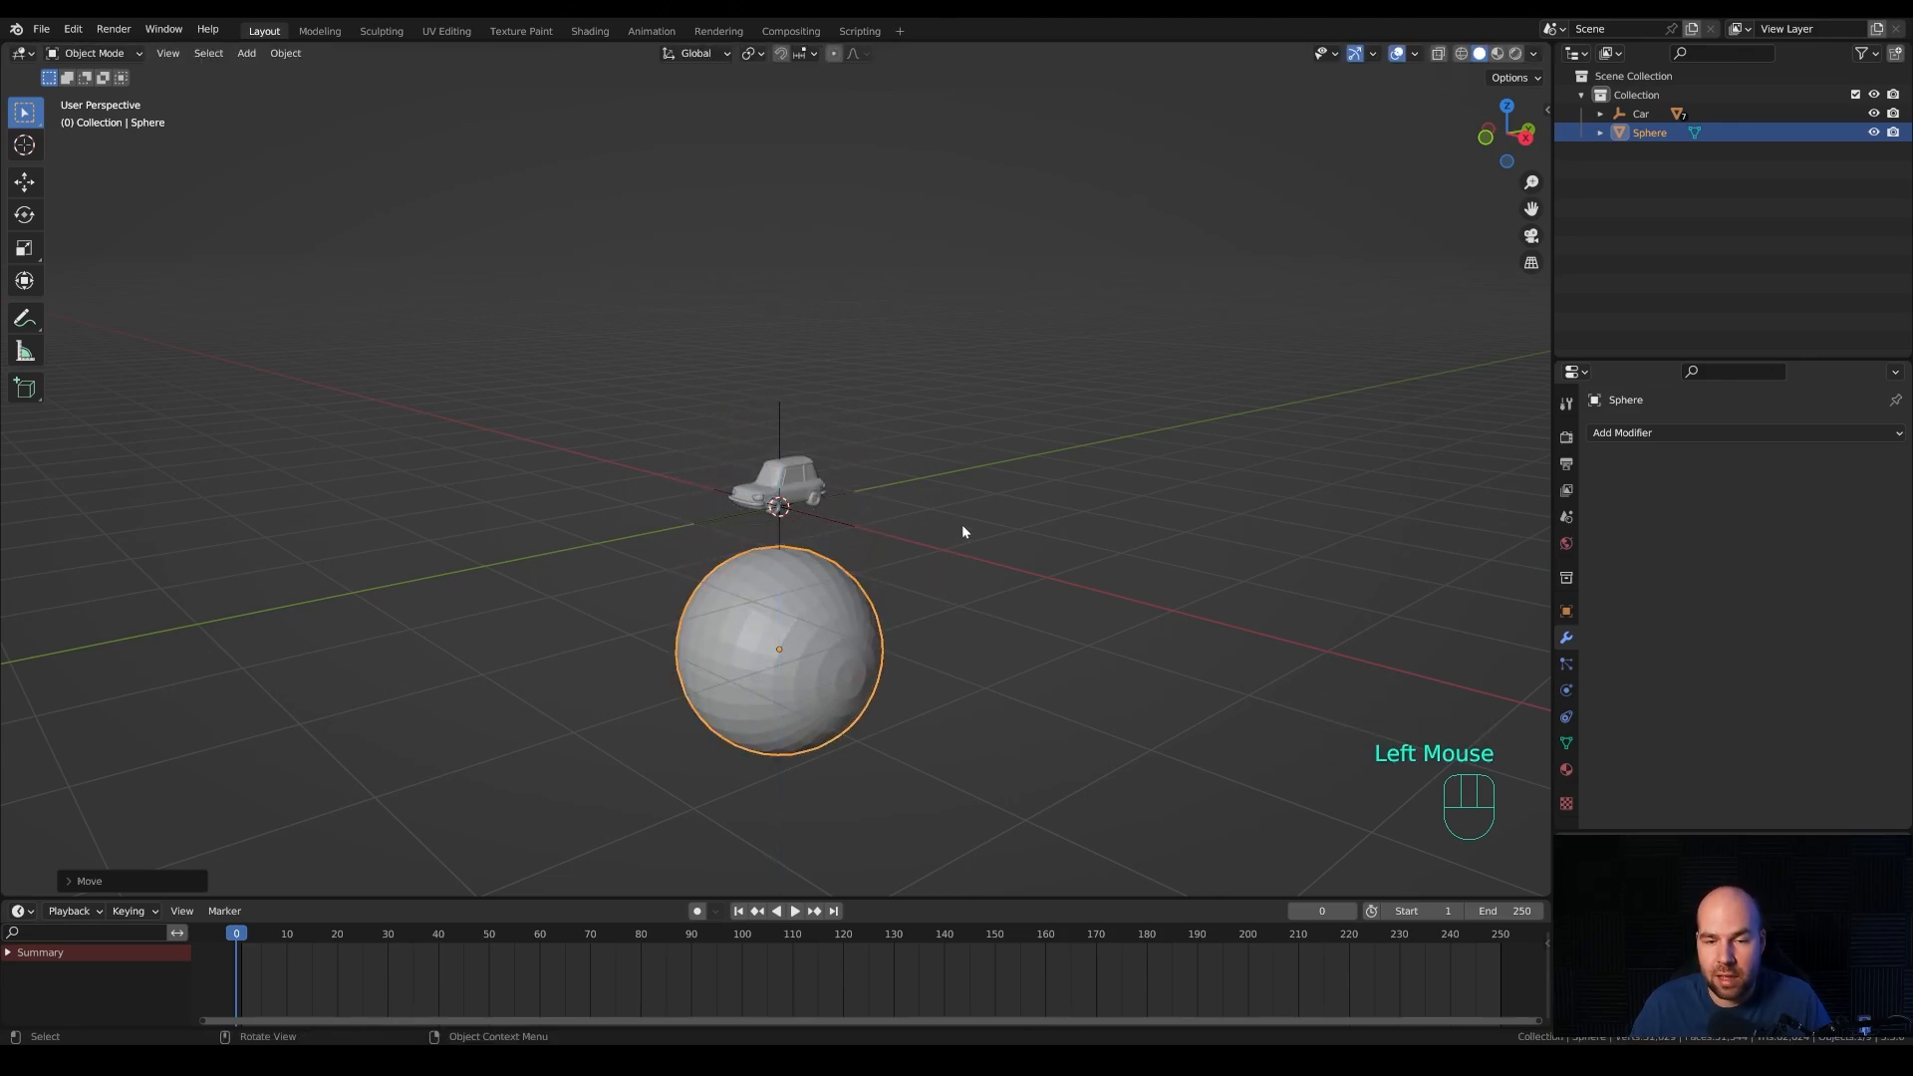
In the right side view, scale the sphere up uniformly to about five times the car's length.
key(KP_3)
scroll(910, 453, down, 2)
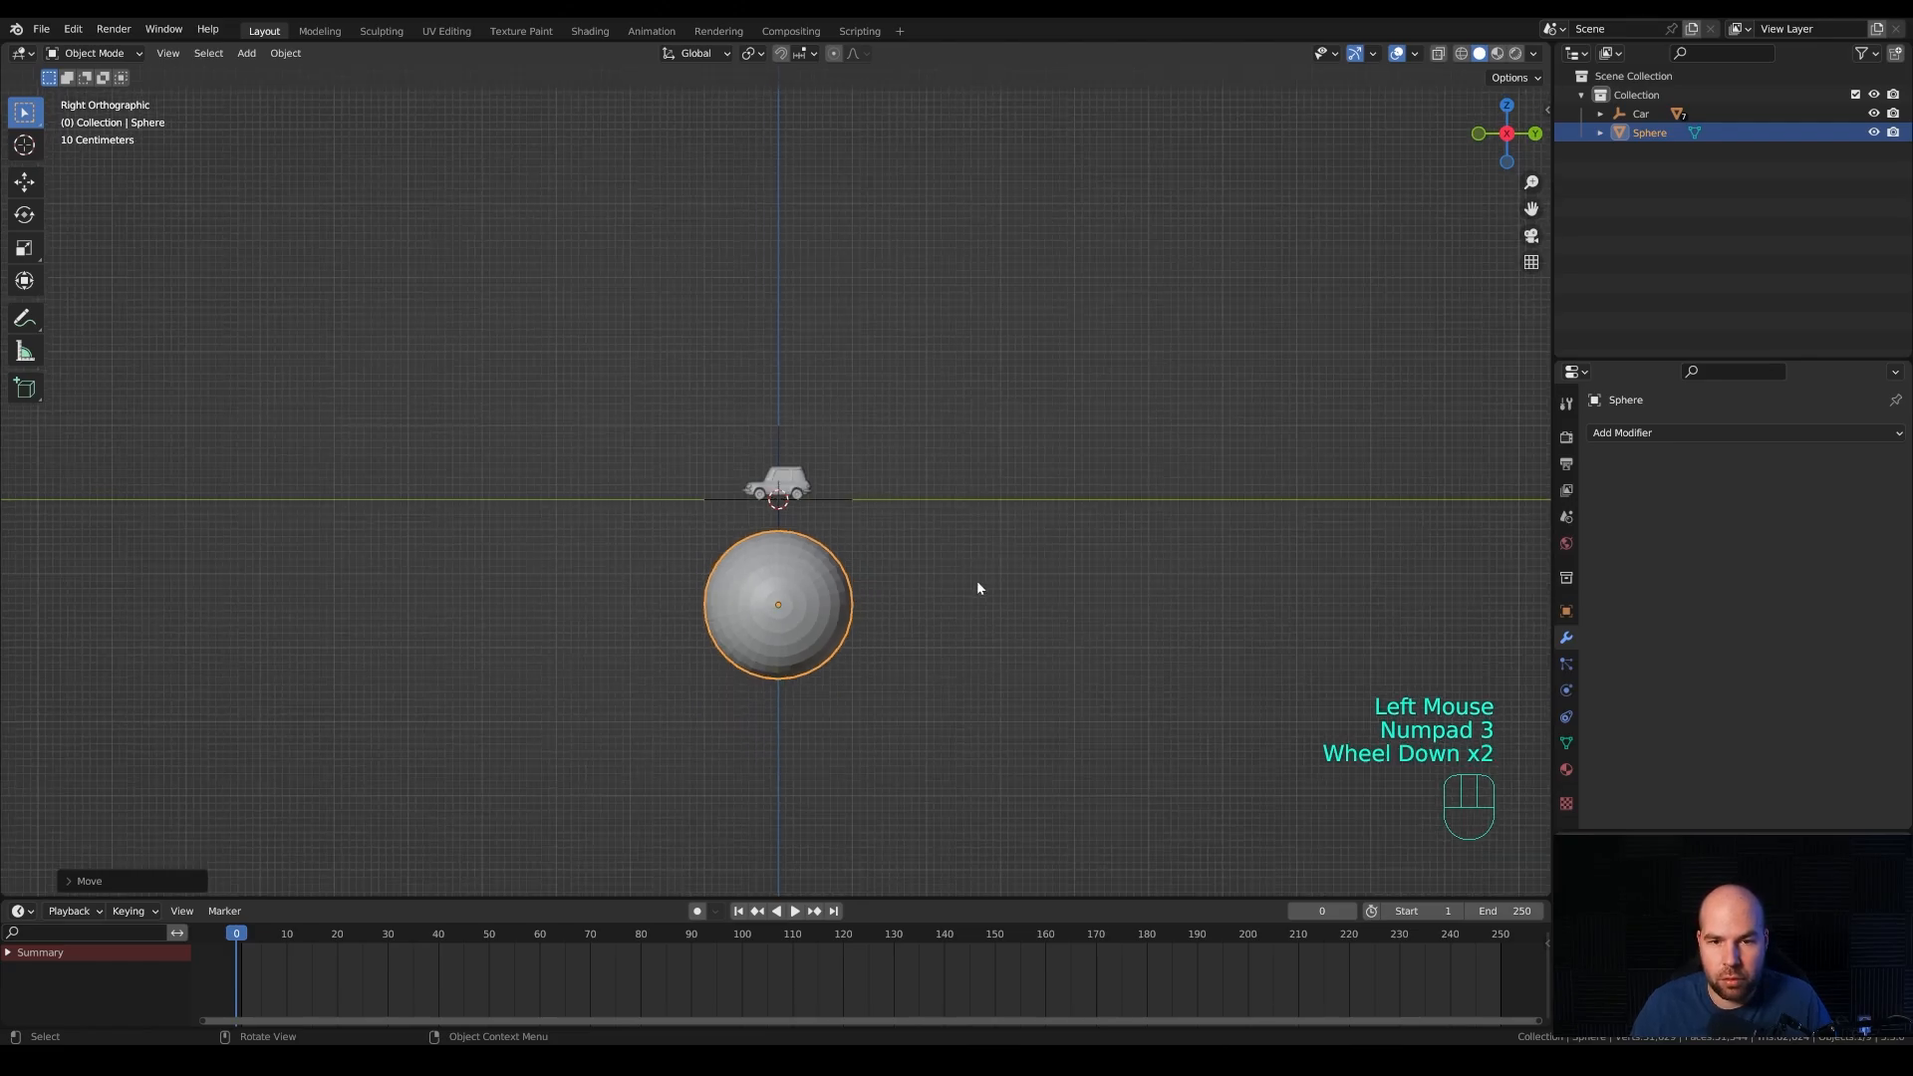
shift+middle_drag(977, 585, 962, 467)
scroll(923, 499, up, 1)
key(s)
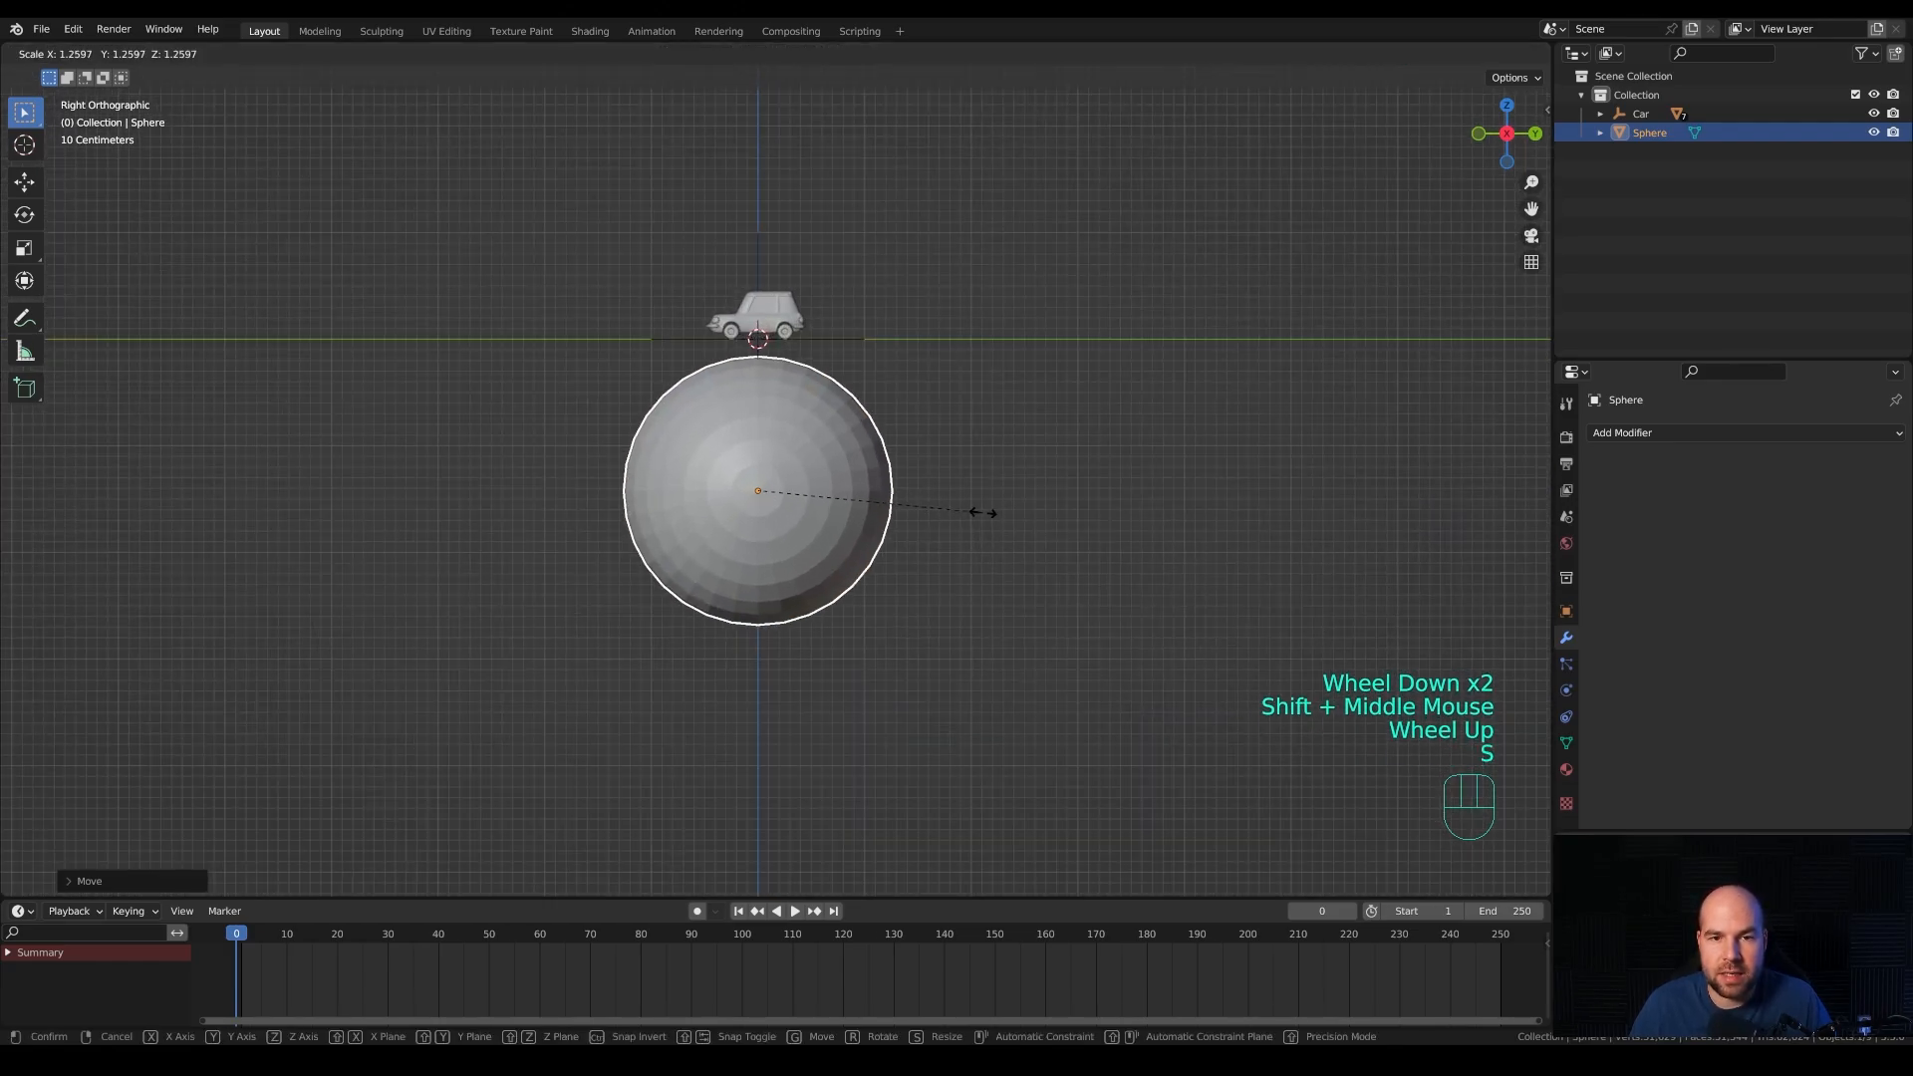
click(1006, 504)
key(s)
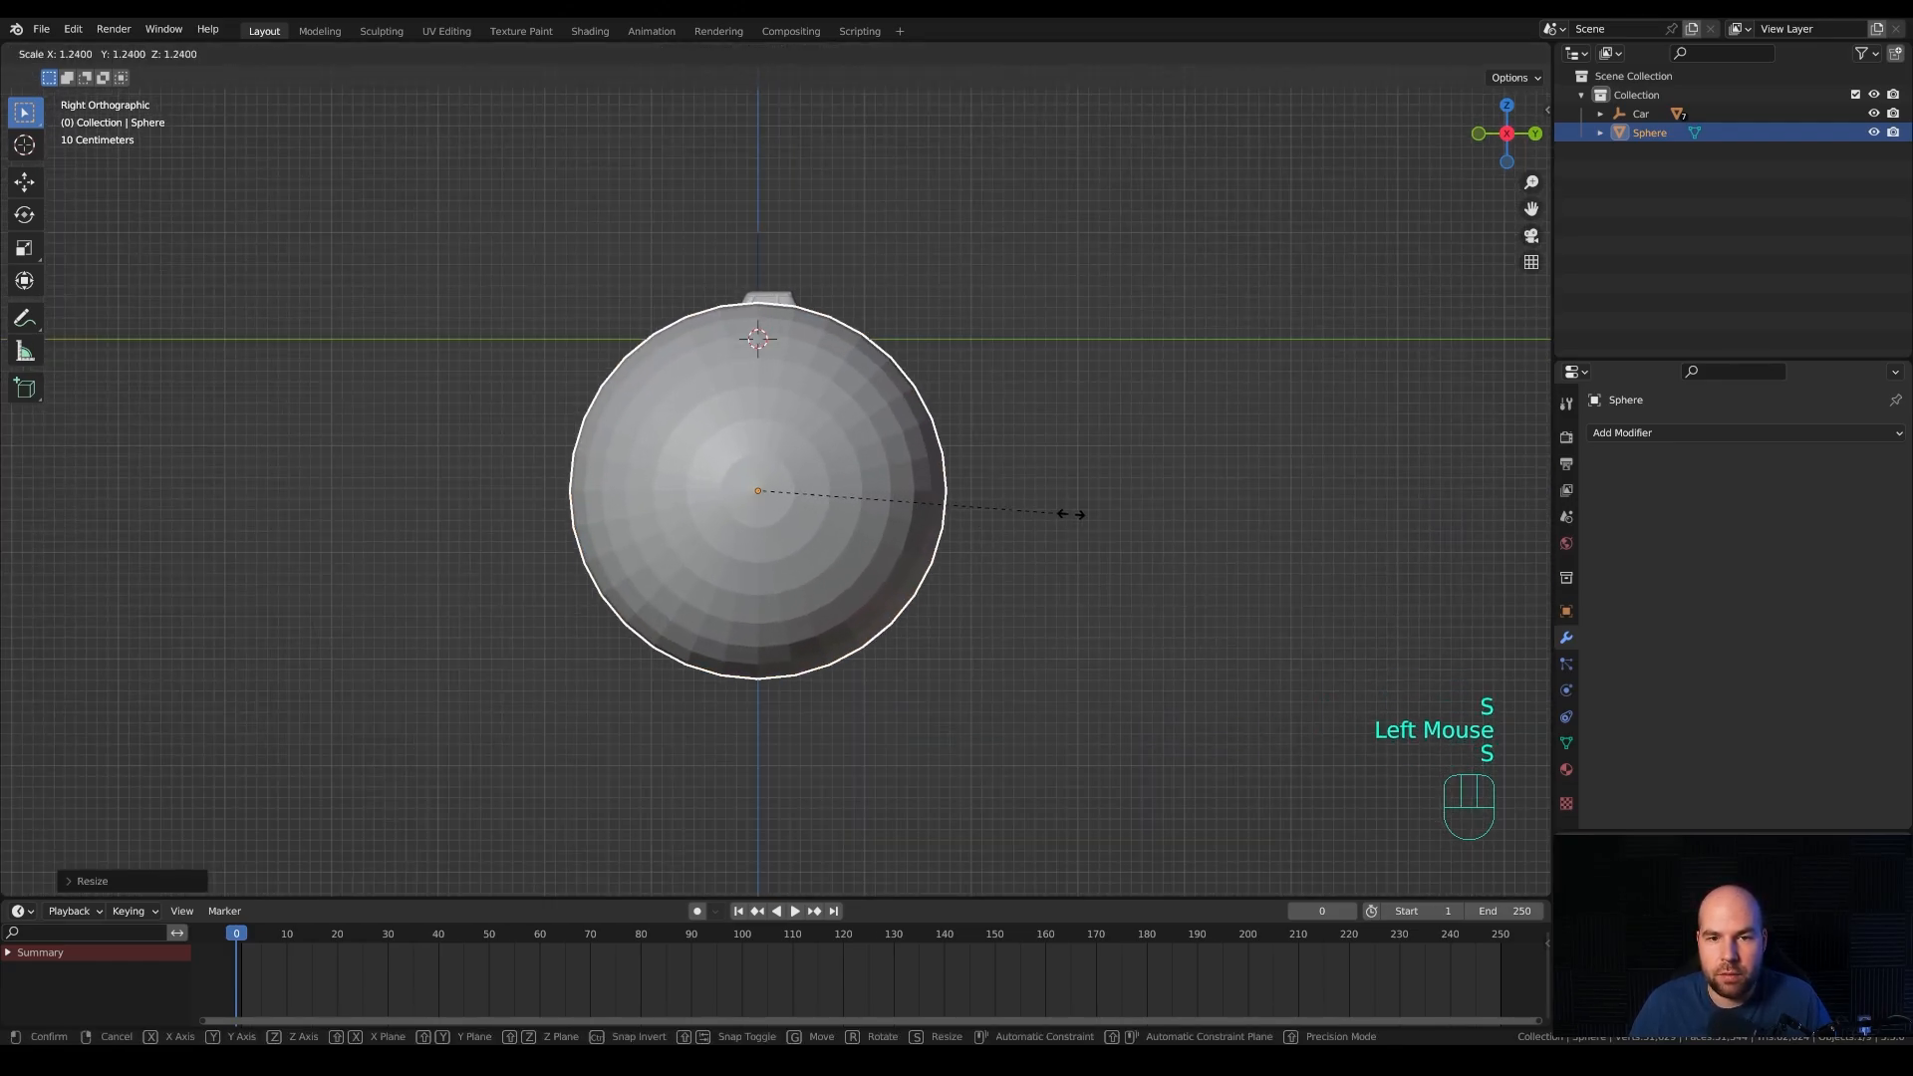
click(1196, 525)
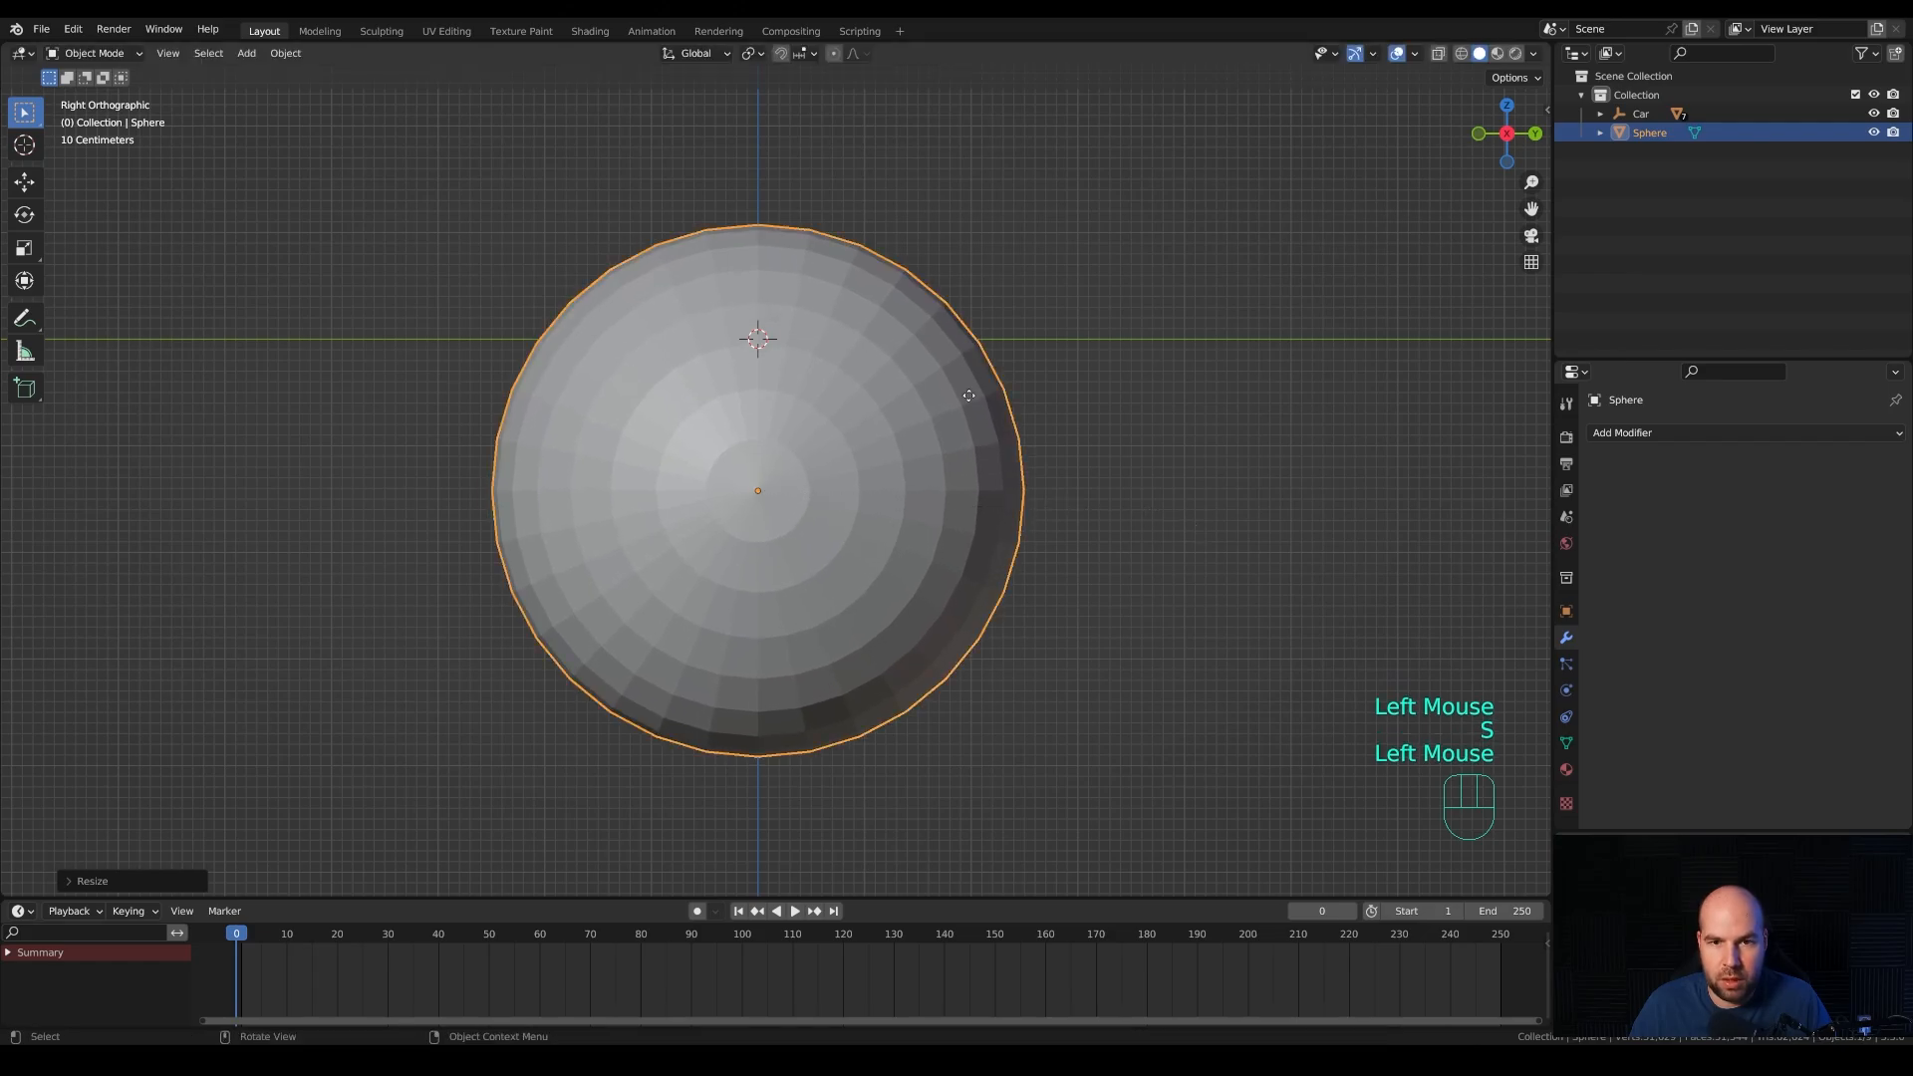
Lower the sphere along Z, scale it down slightly and readjust its height so its top sits just beneath the wheels.
key(g)
key(z)
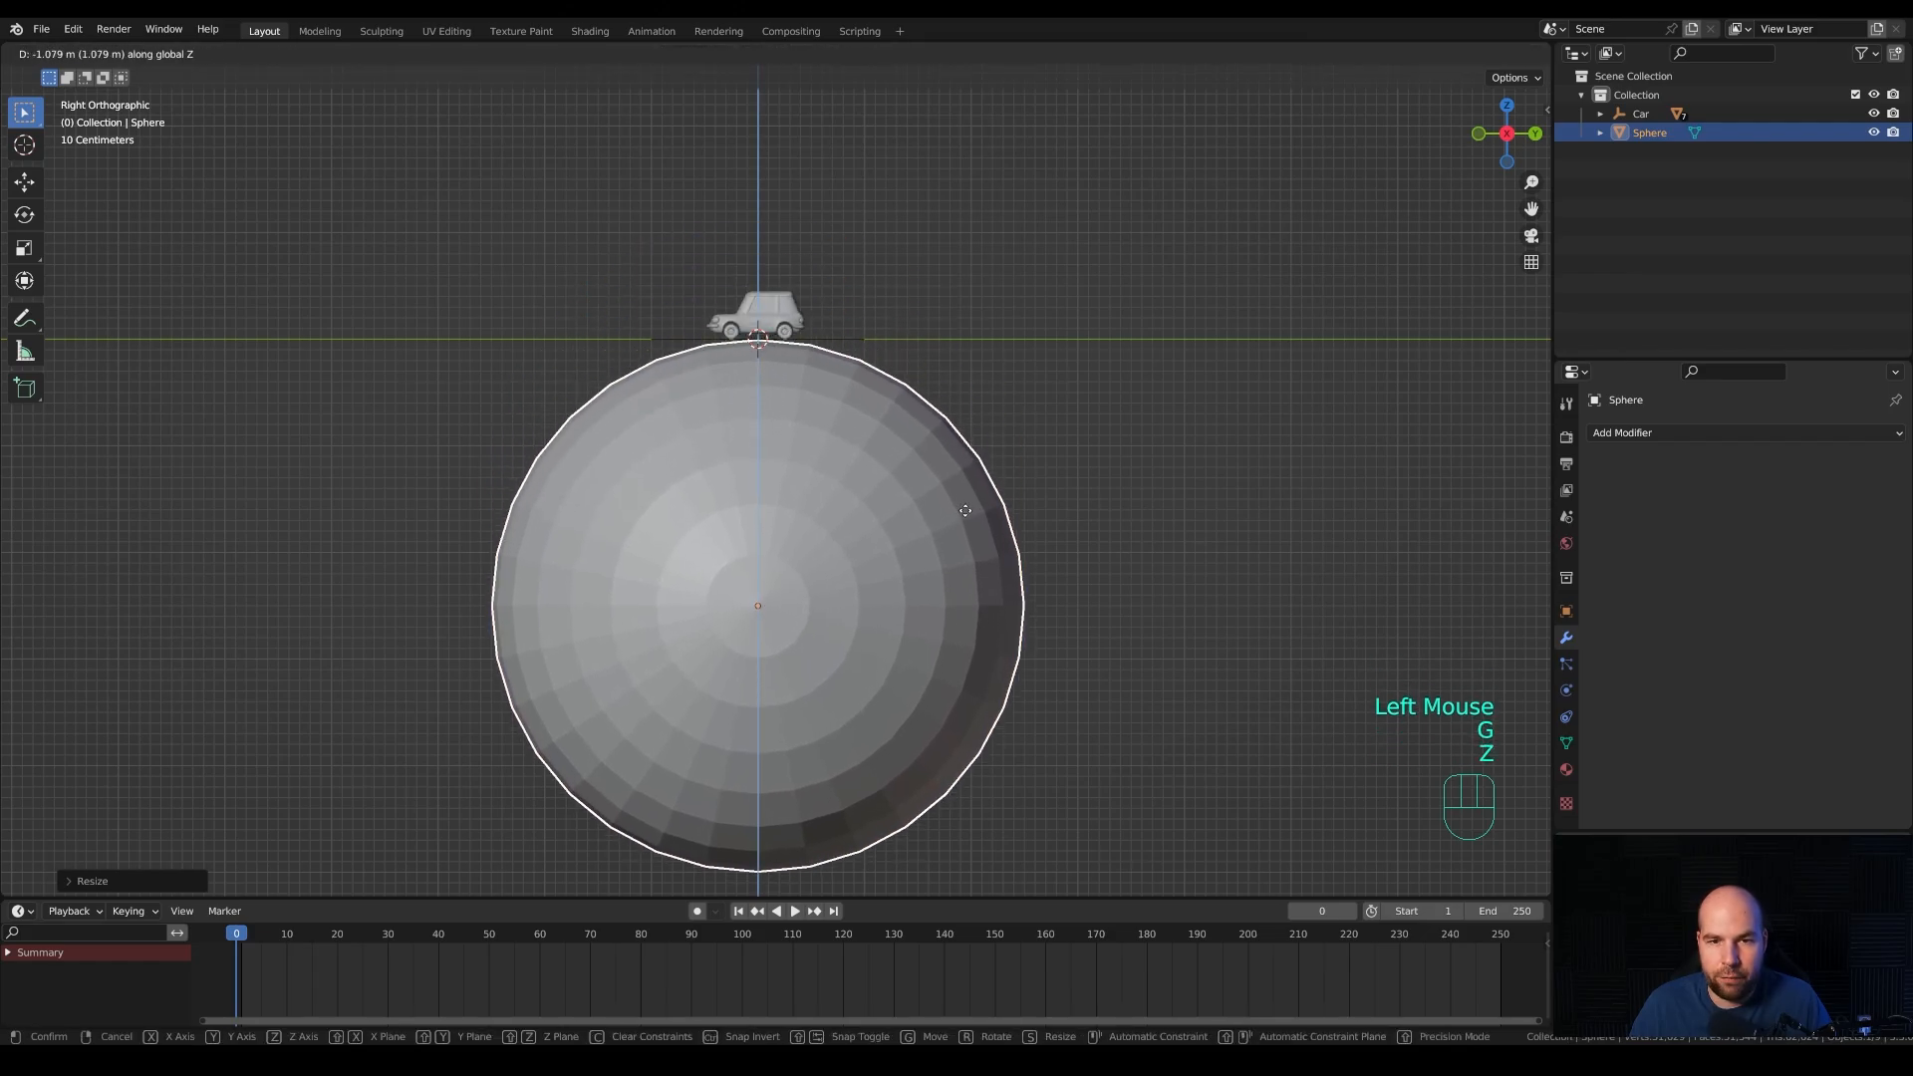
click(1041, 530)
key(s)
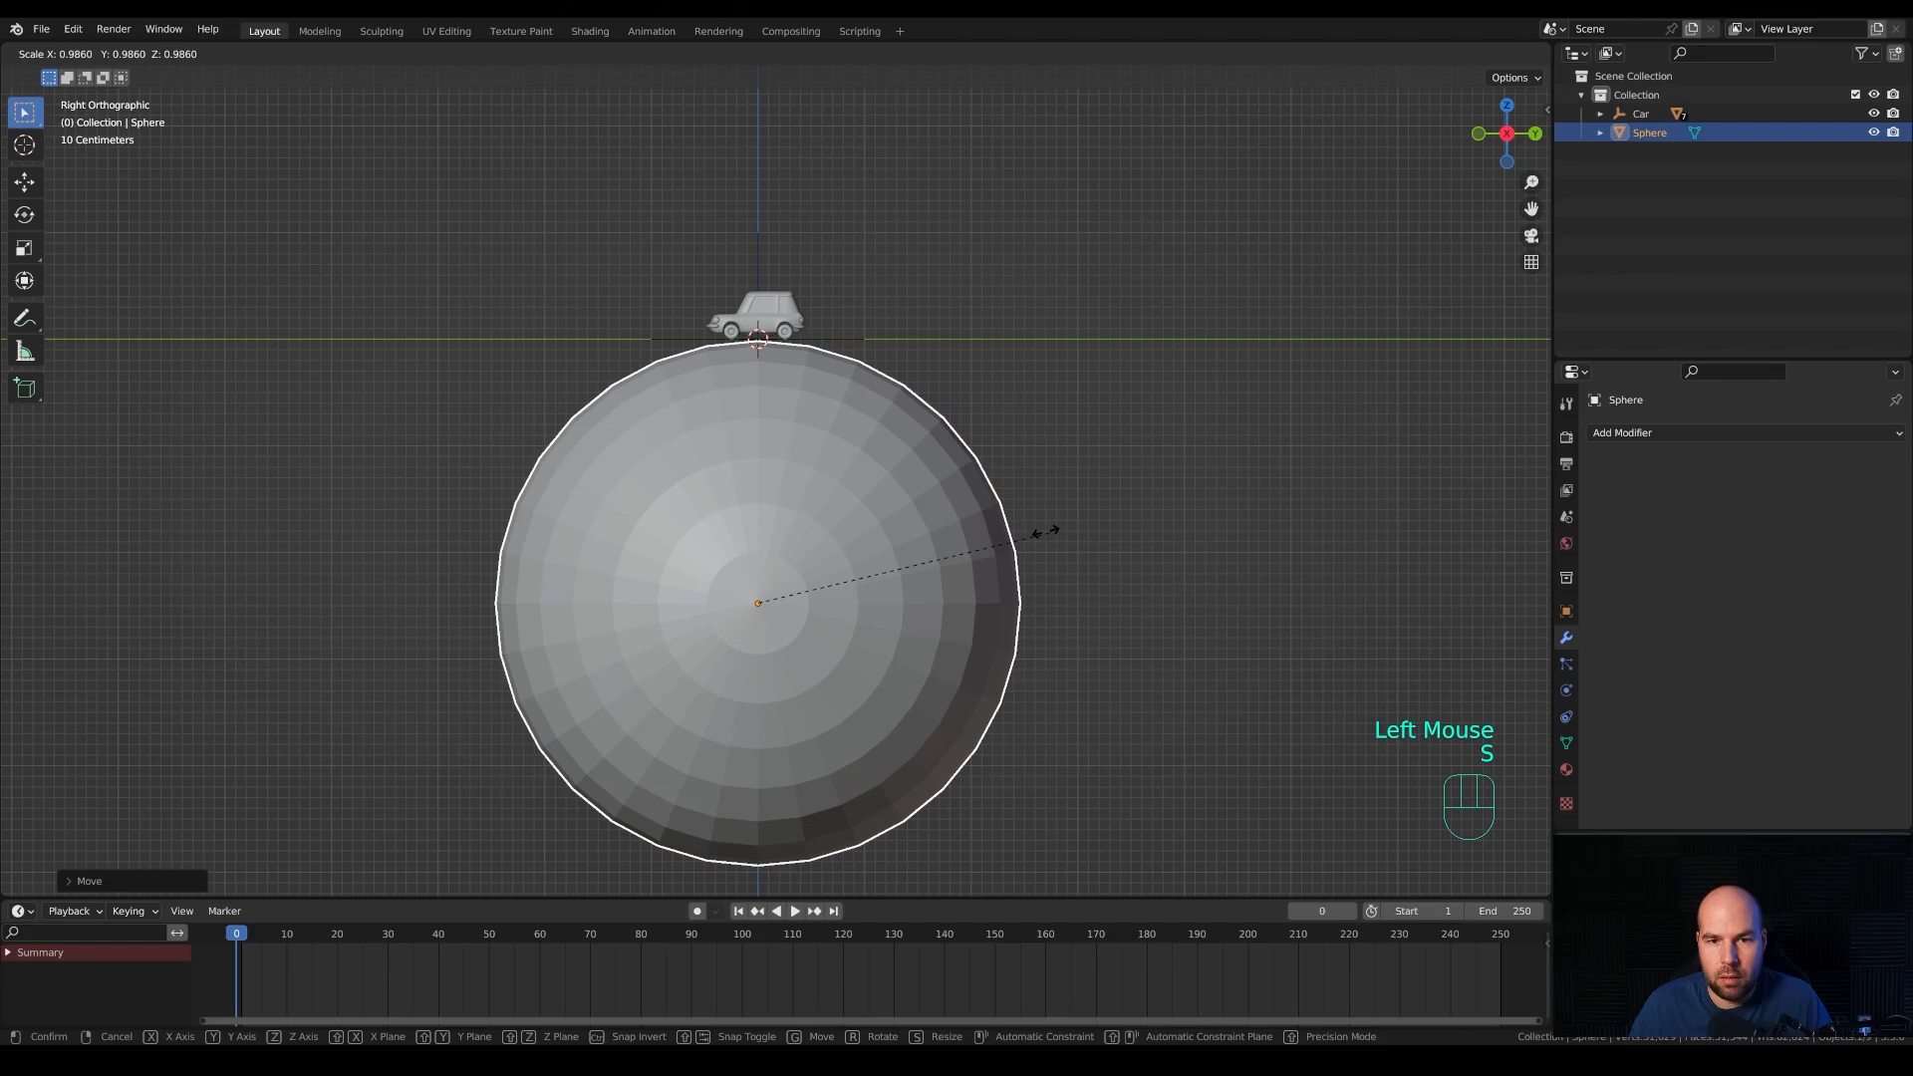
click(1014, 523)
key(g)
key(z)
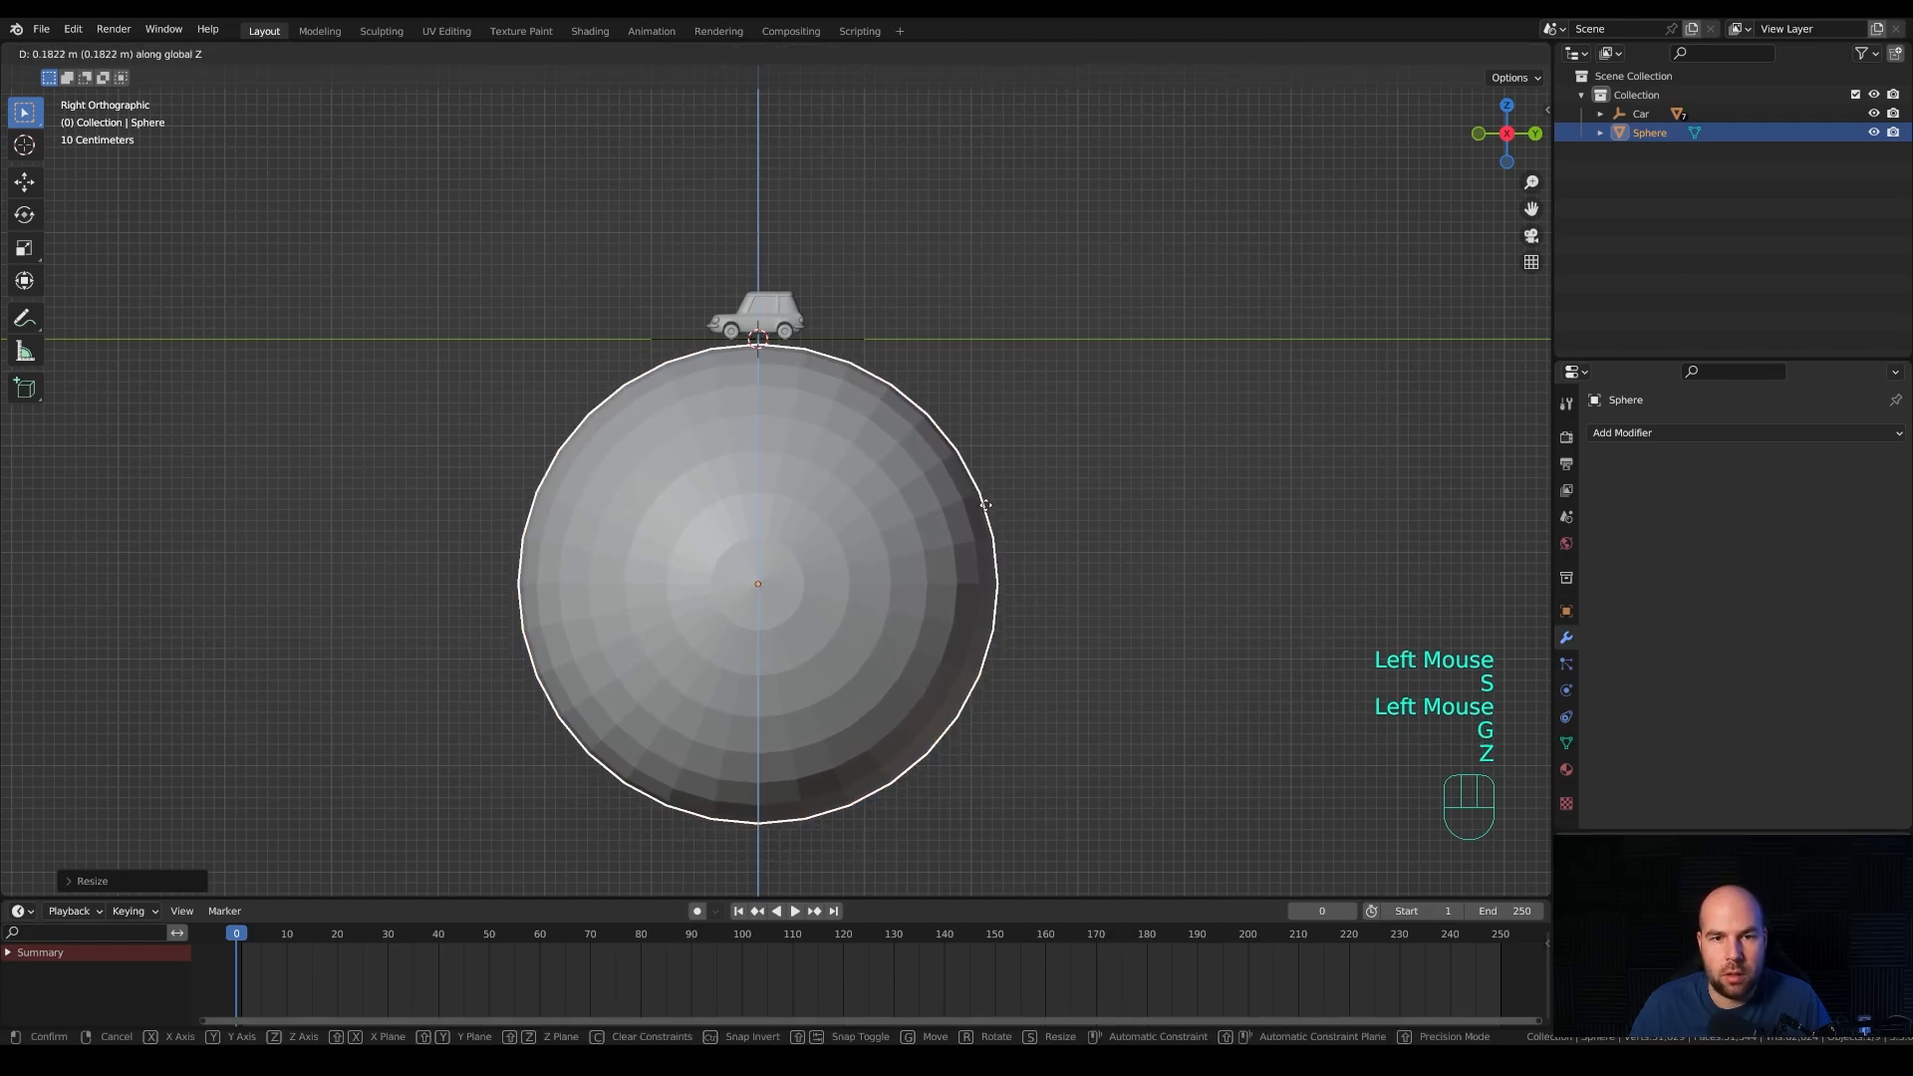
click(986, 501)
Add a level 2 Subdivision modifier to the sphere and keep the sphere selected.
shift+middle_drag(985, 500, 899, 546)
scroll(734, 490, up, 2)
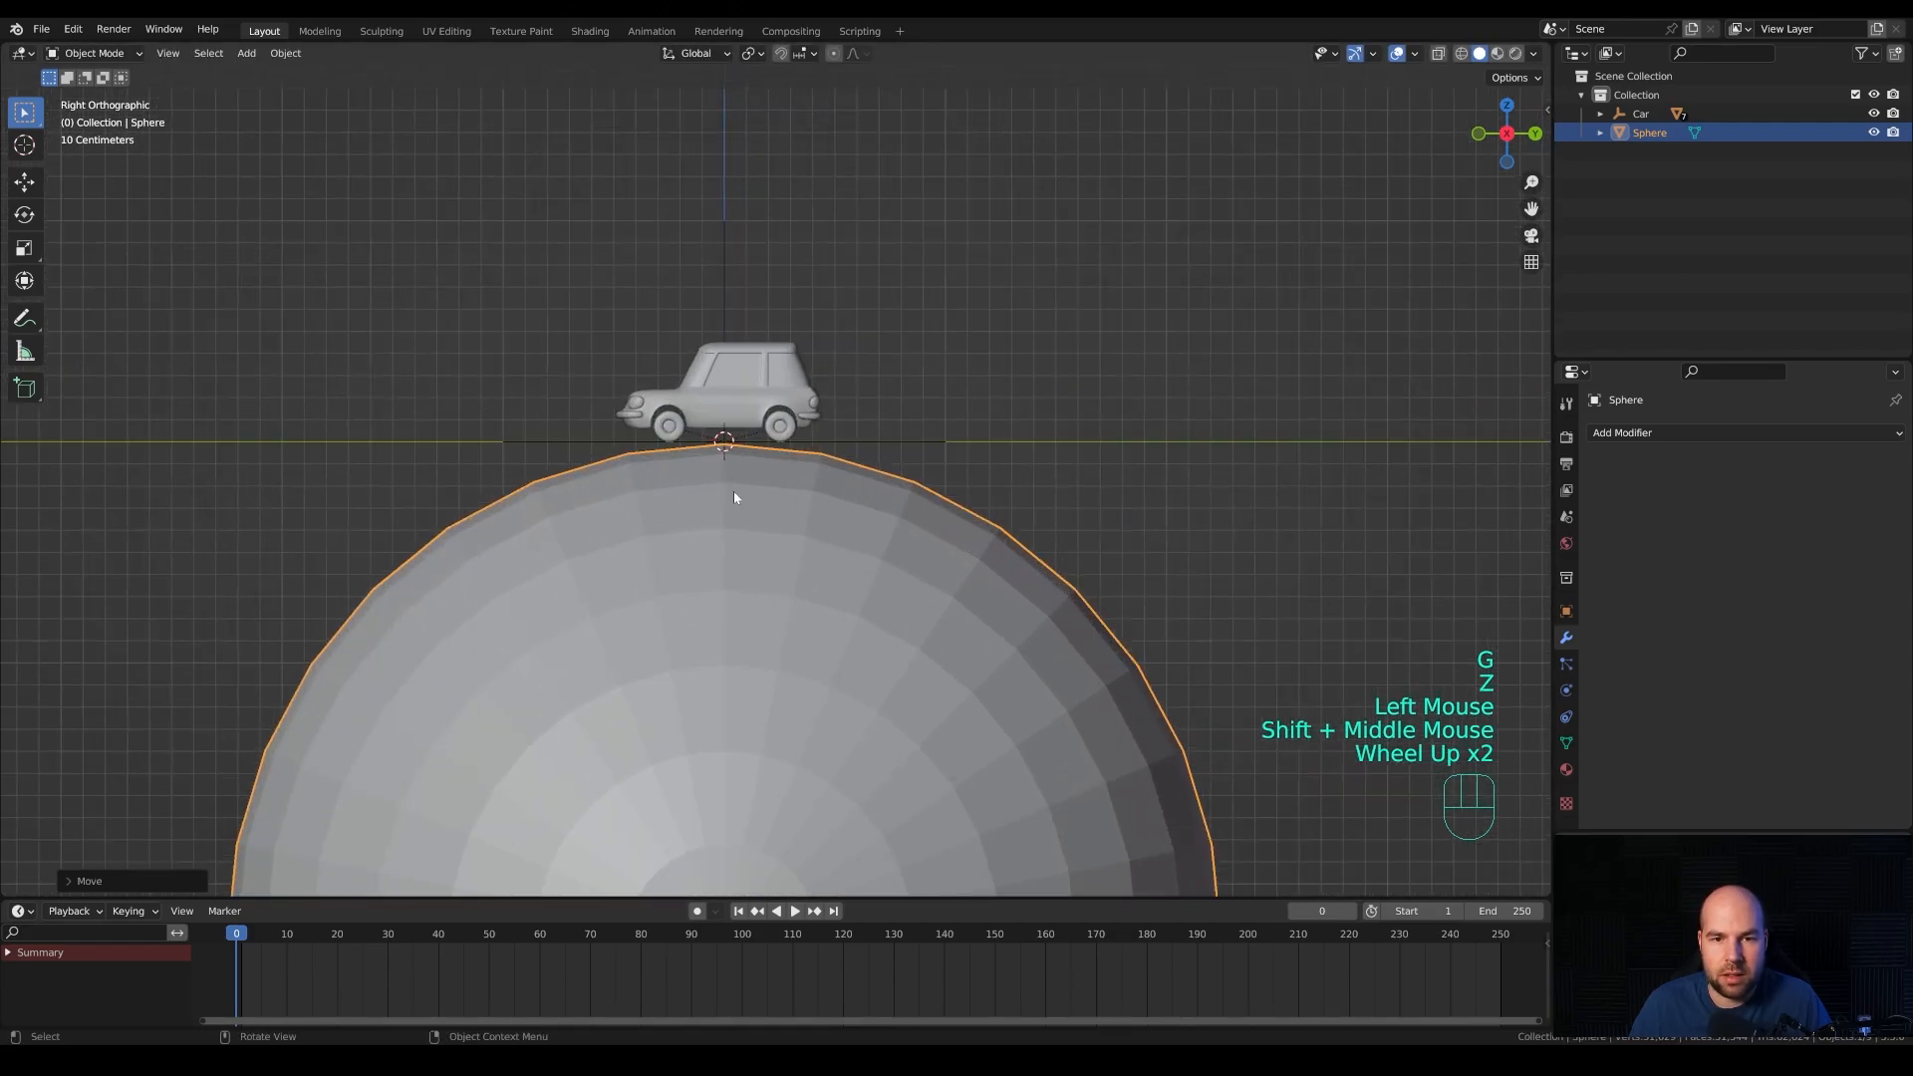
scroll(734, 491, up, 3)
shift+middle_drag(765, 469, 911, 559)
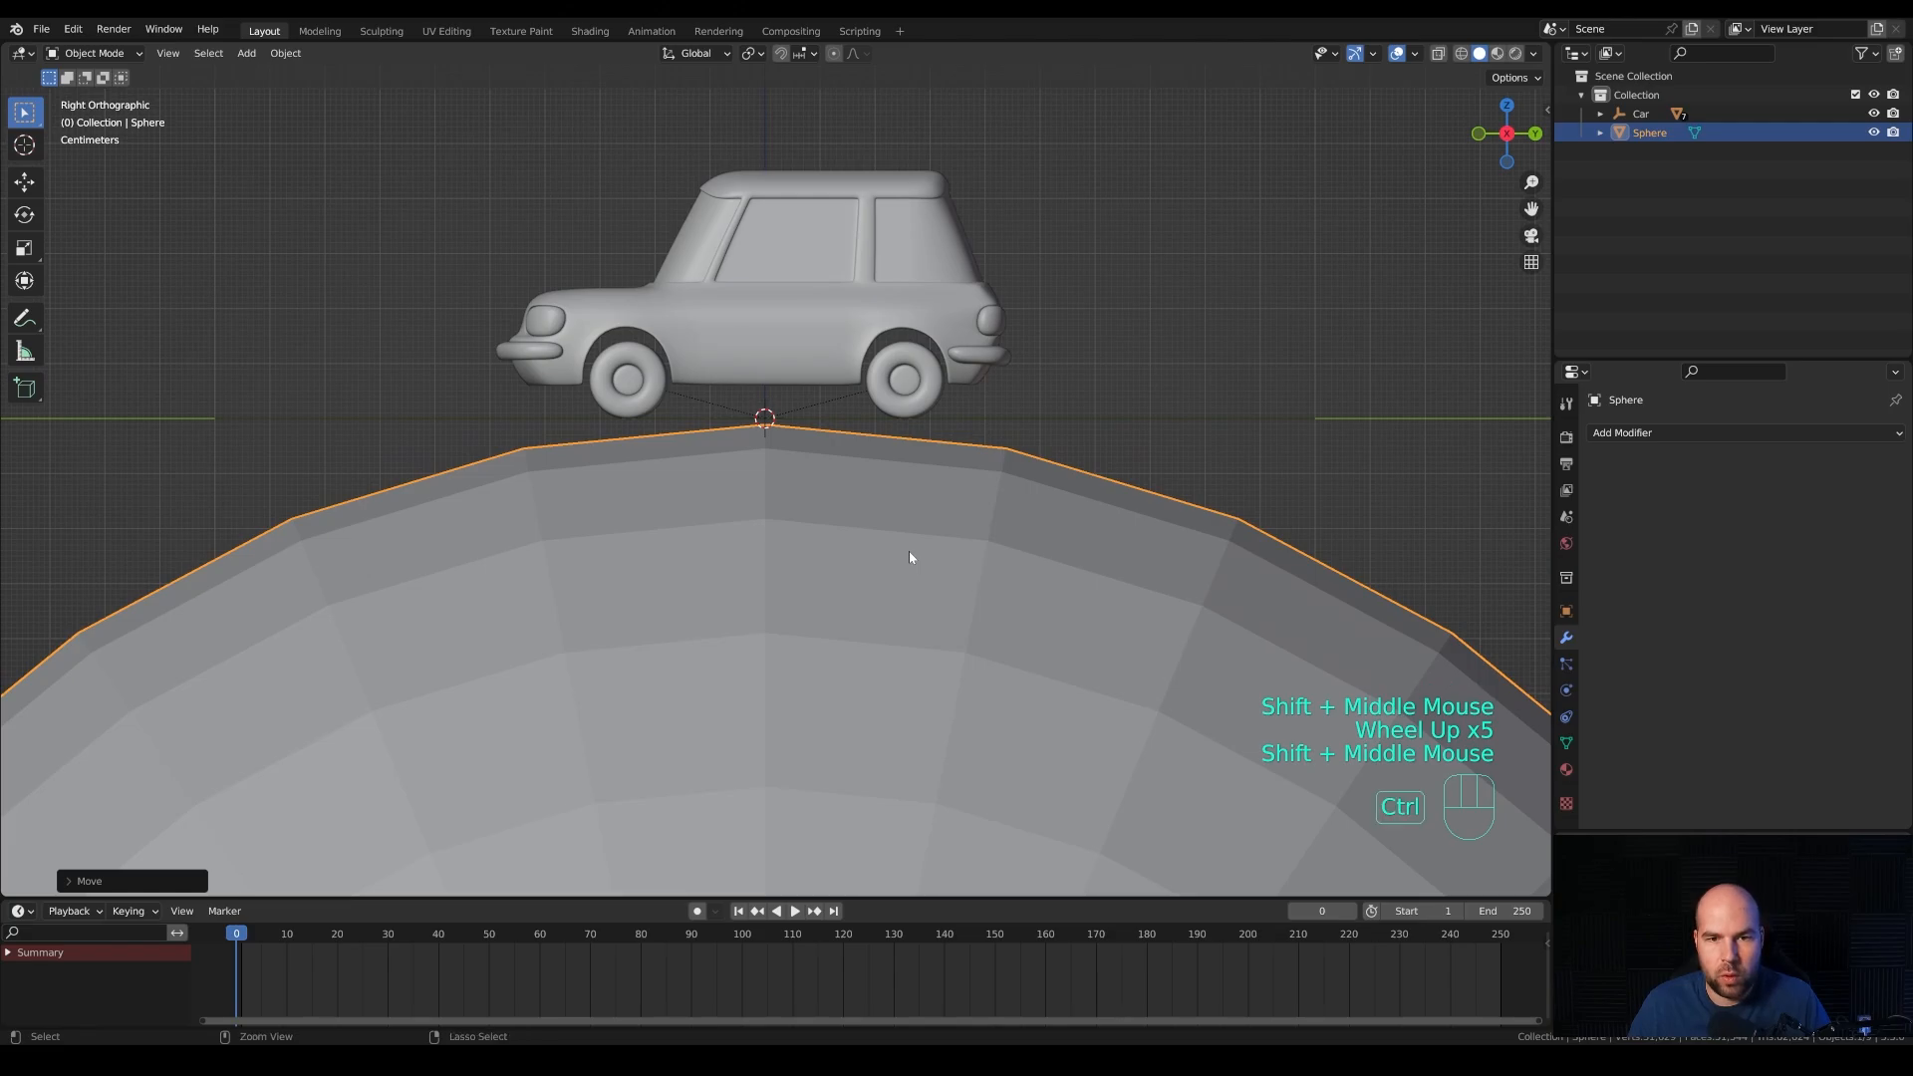
key(ctrl+2)
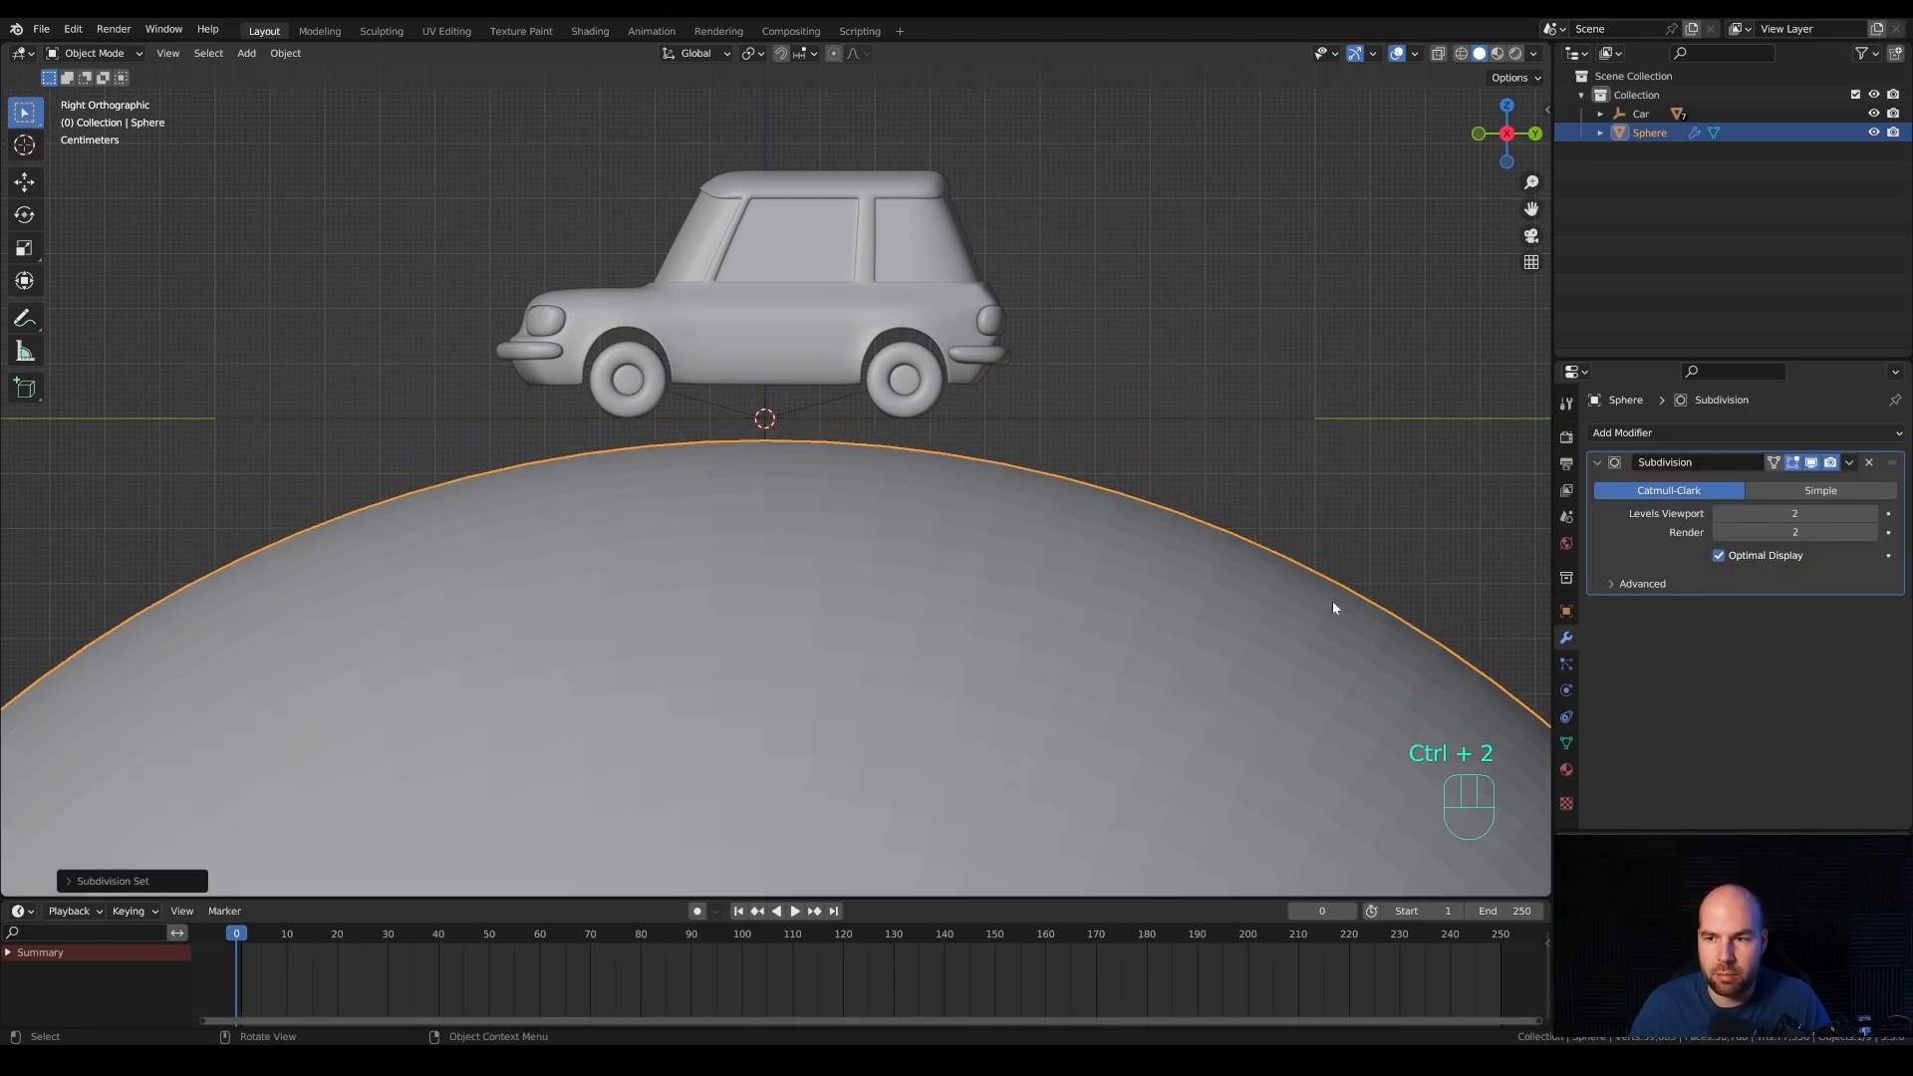
click(948, 555)
key(ctrl+z)
key(ctrl+z)
Raise the sphere about 0.05 m along Z so its smoothed top meets the car's wheels.
key(g)
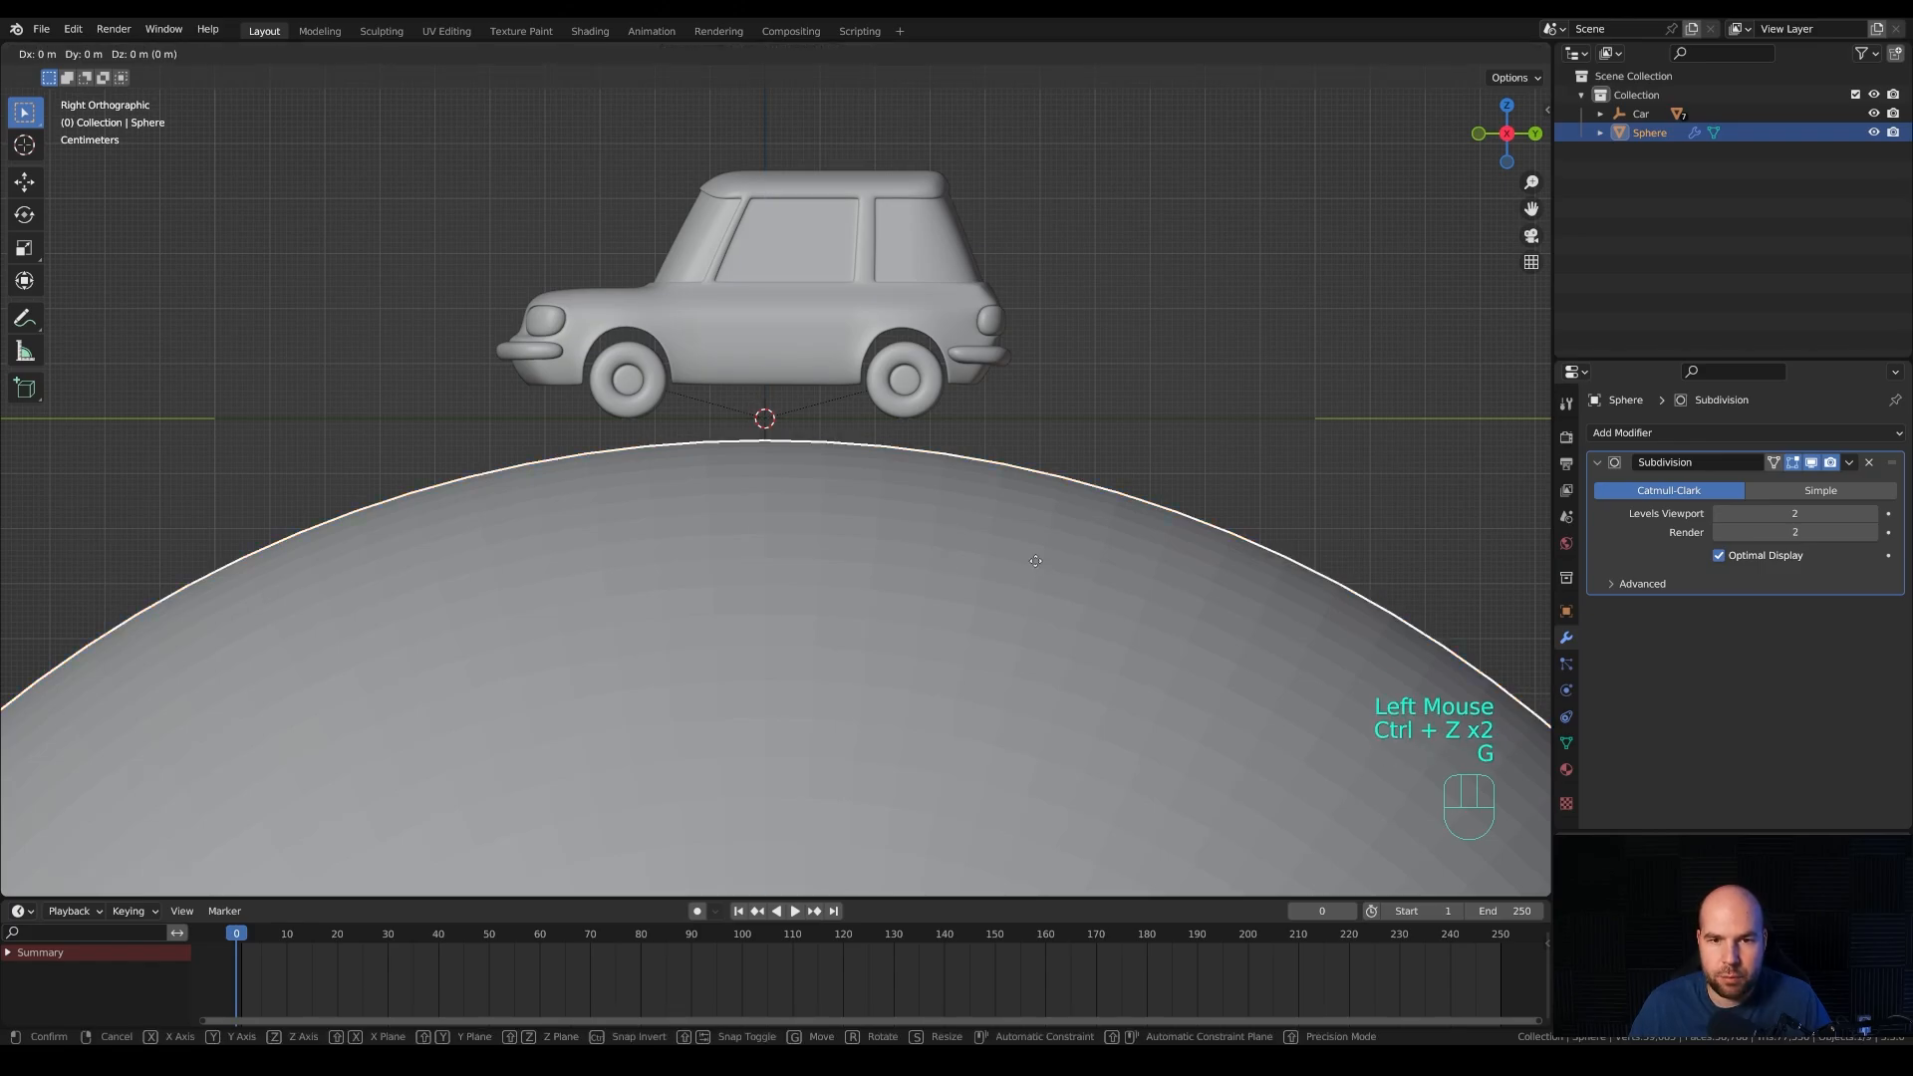
key(z)
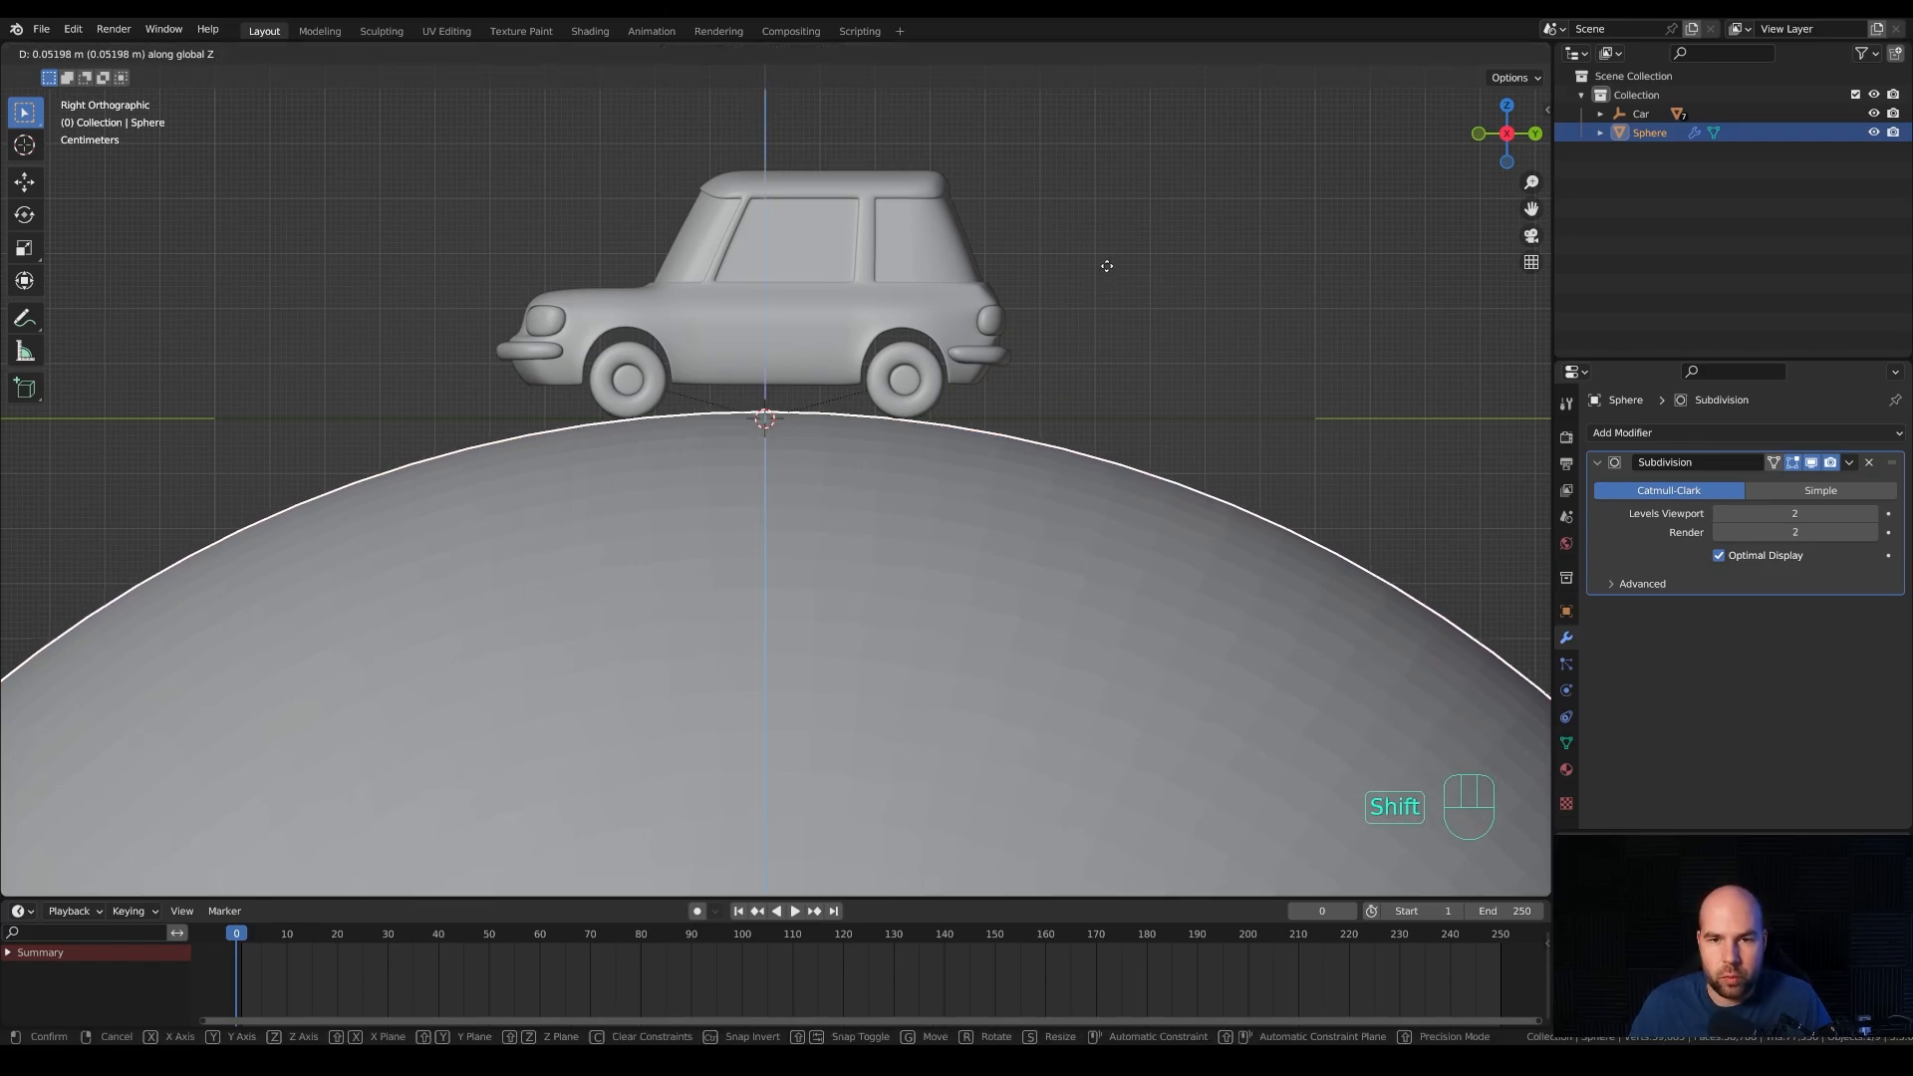
shift+click(1105, 266)
In the sphere's Edit Mode, select the two adjacent face loops running lengthwise under the car for the road.
scroll(620, 457, down, 2)
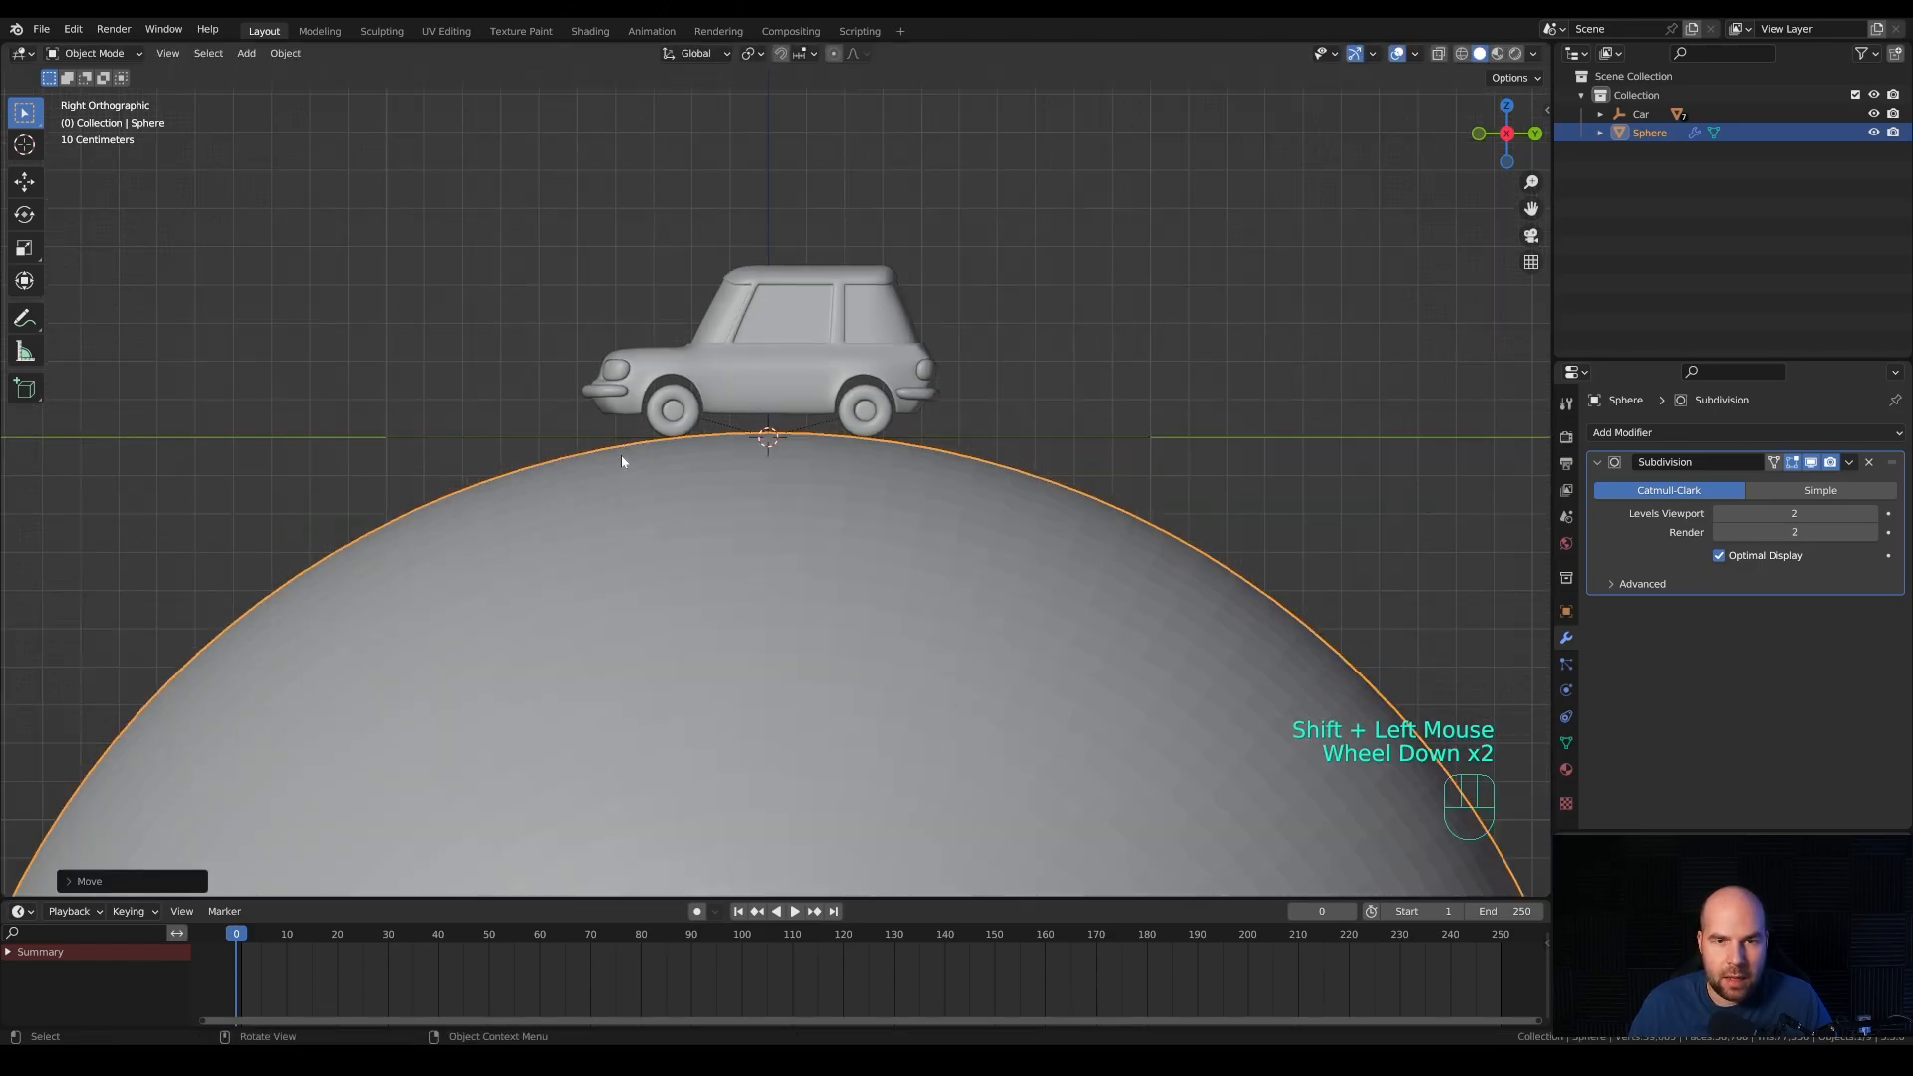
scroll(621, 454, down, 4)
shift+middle_drag(624, 453, 939, 512)
scroll(940, 512, up, 1)
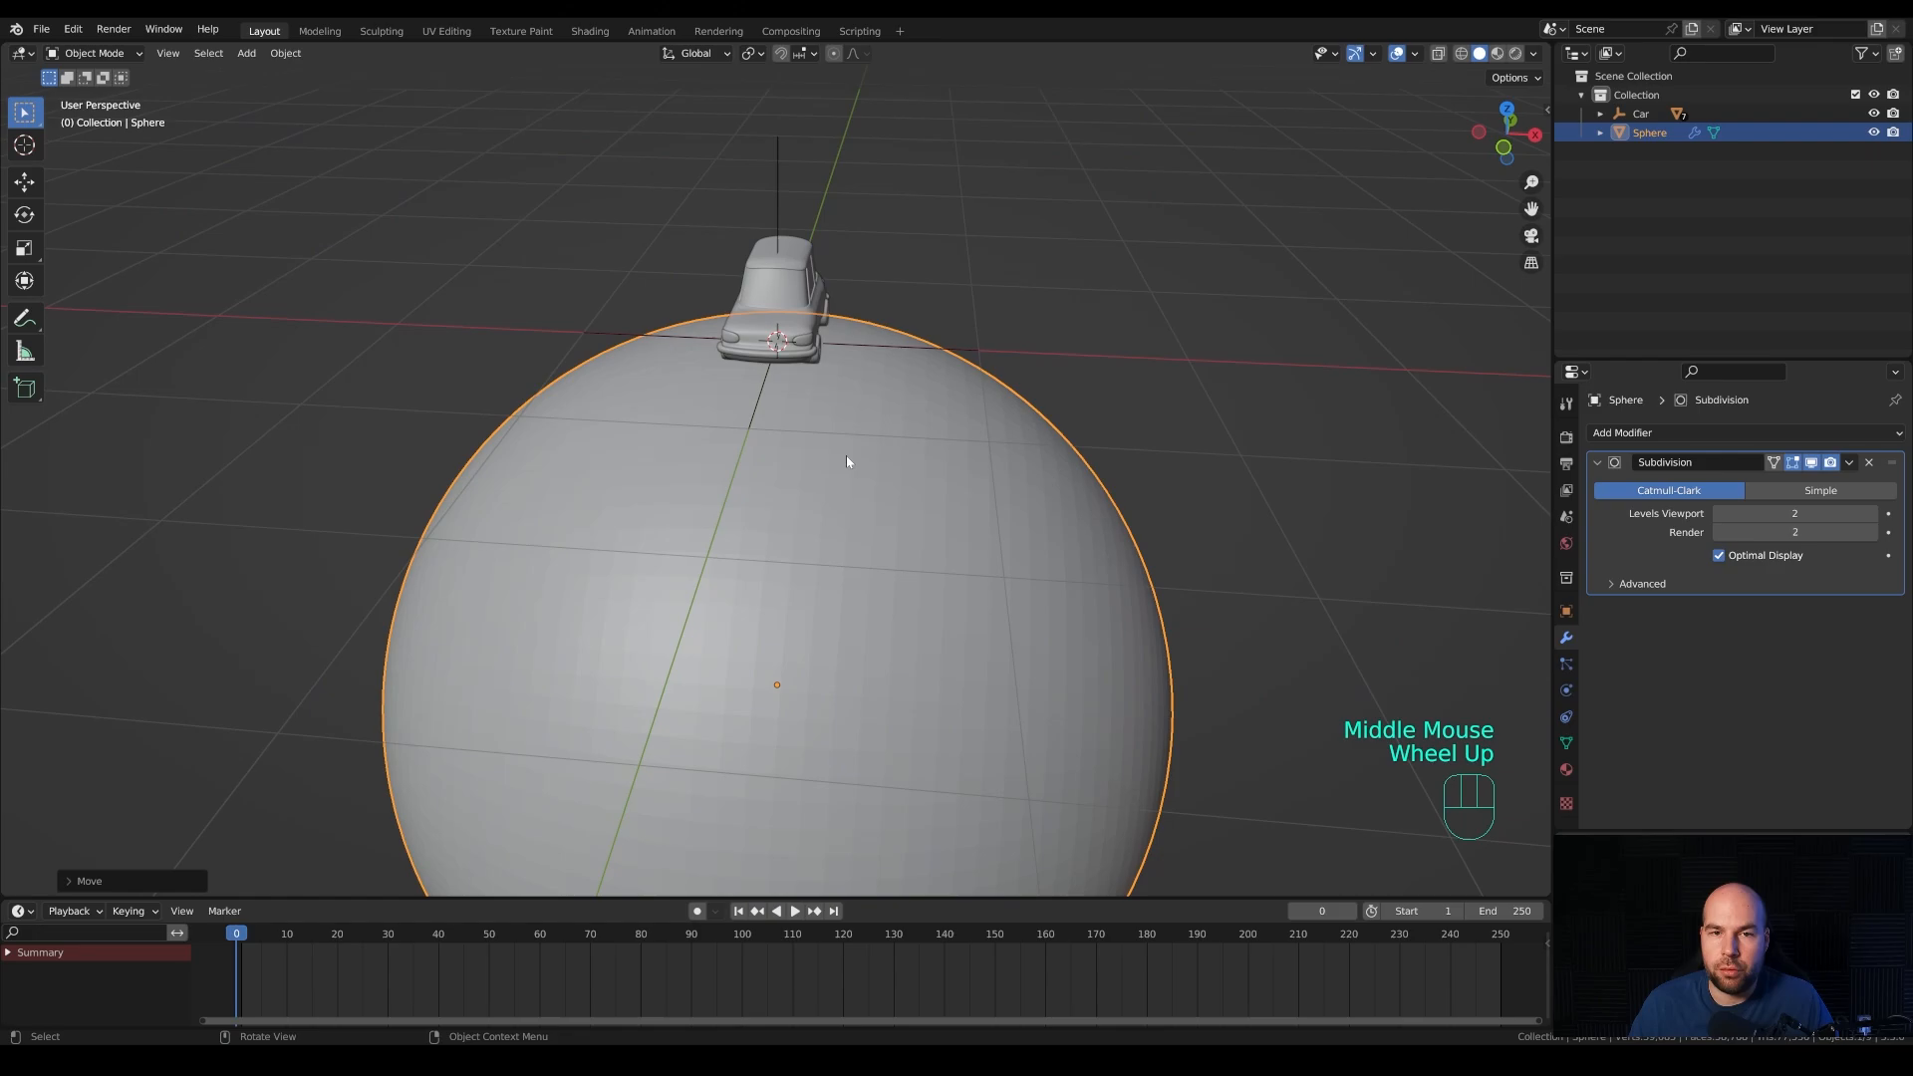
key(Tab)
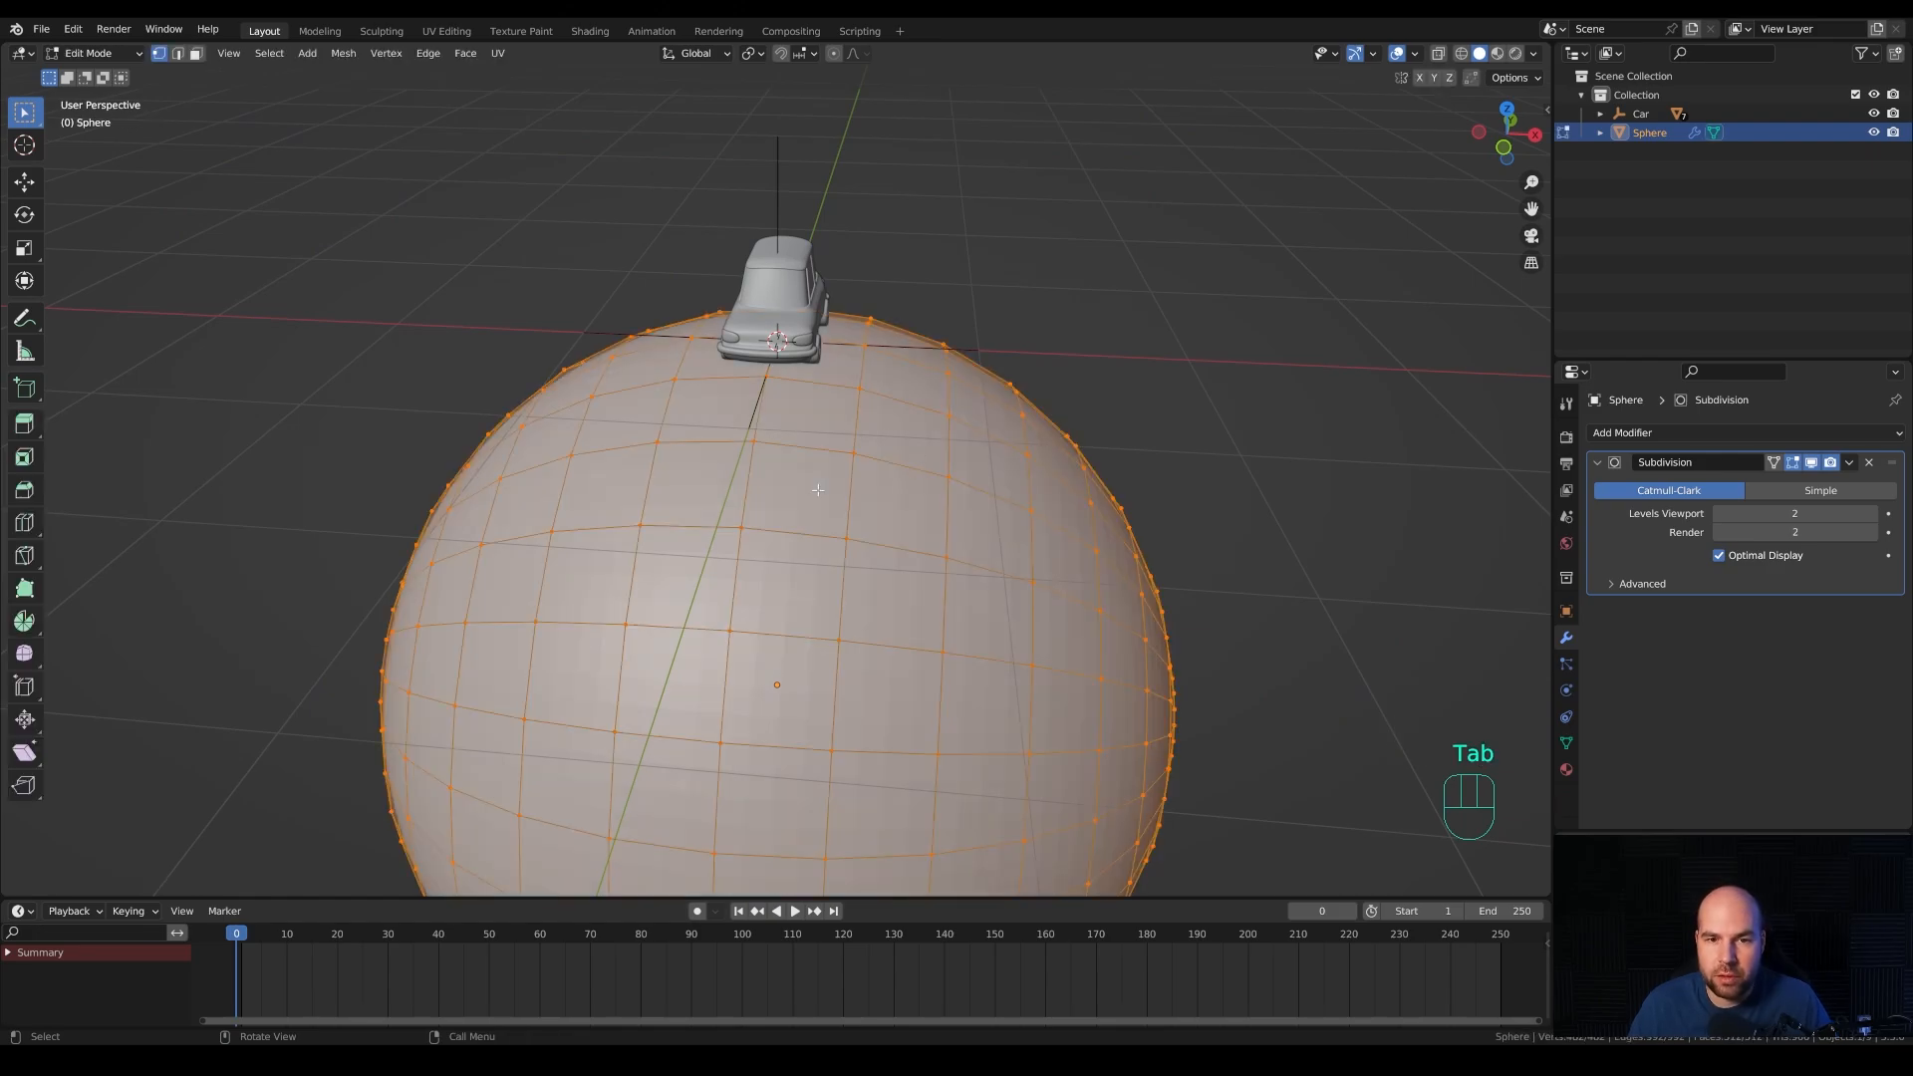
key(3)
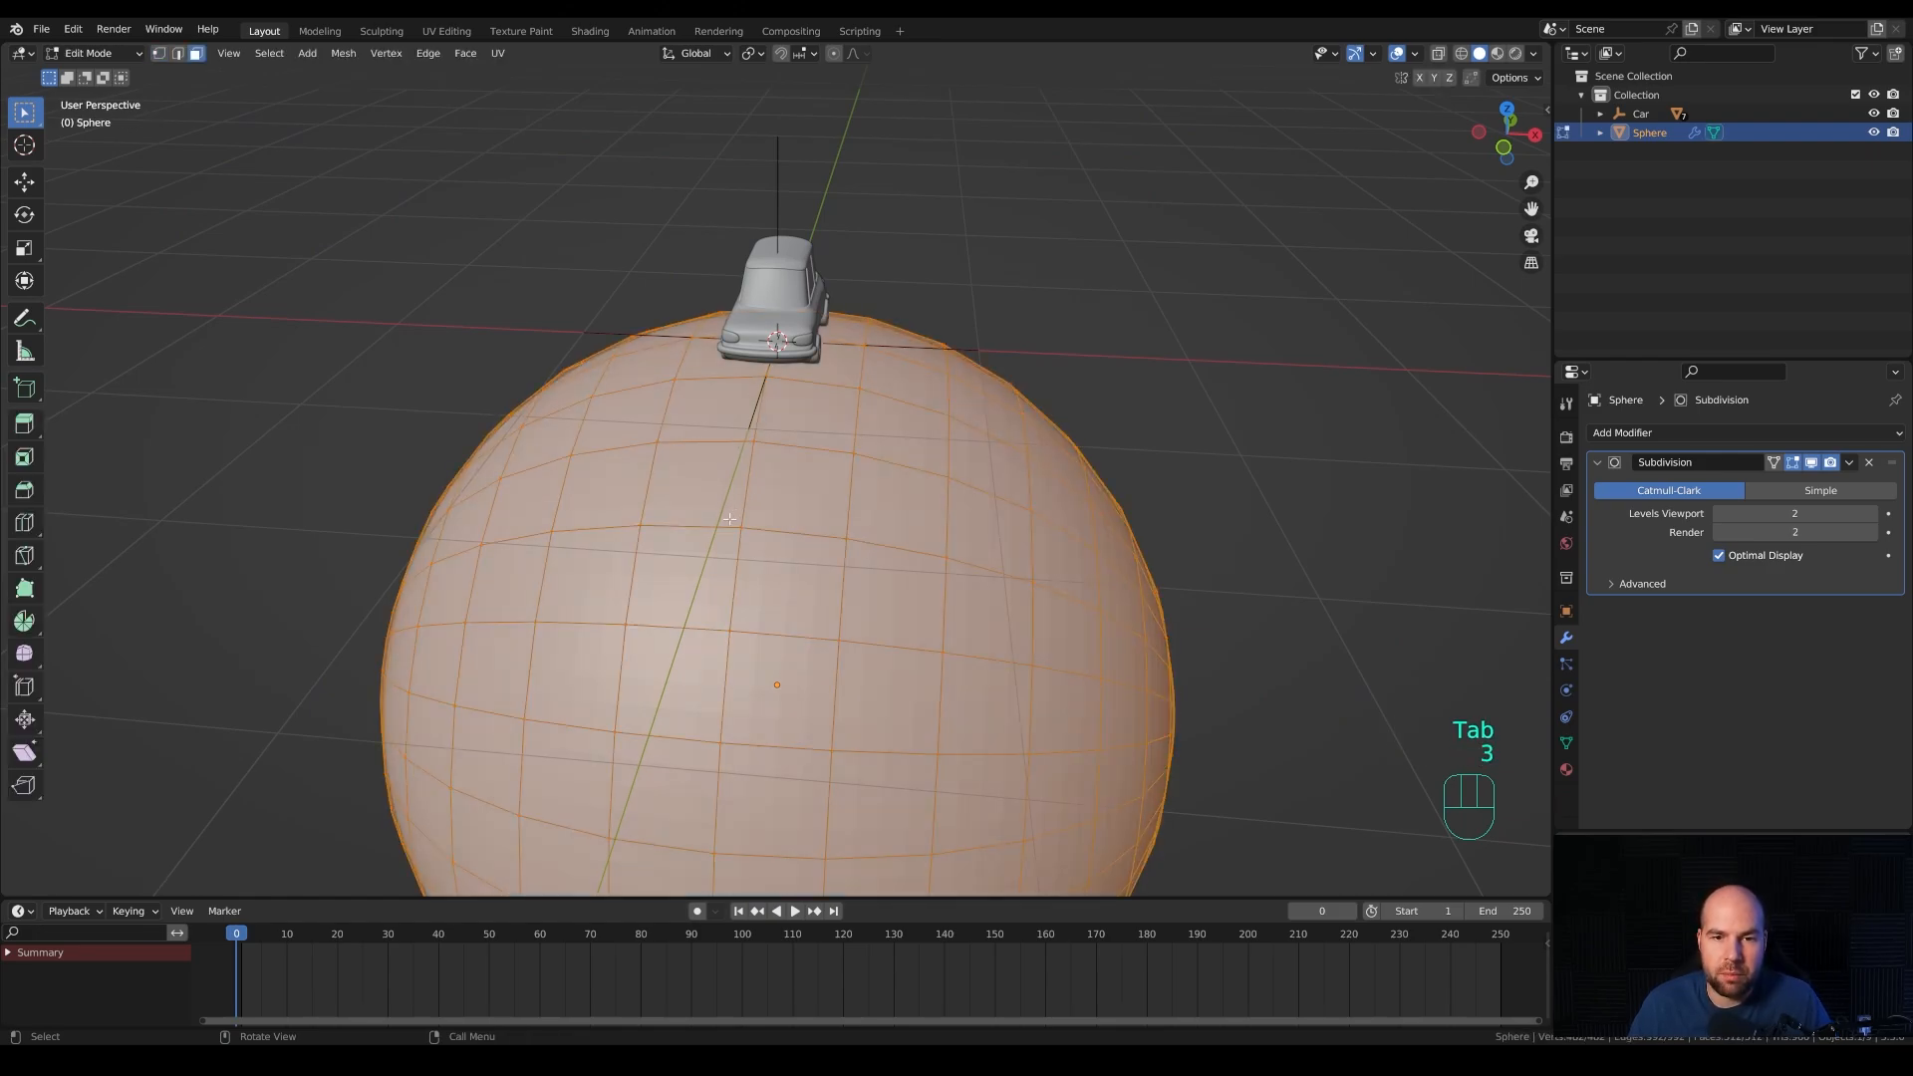
alt+click(713, 442)
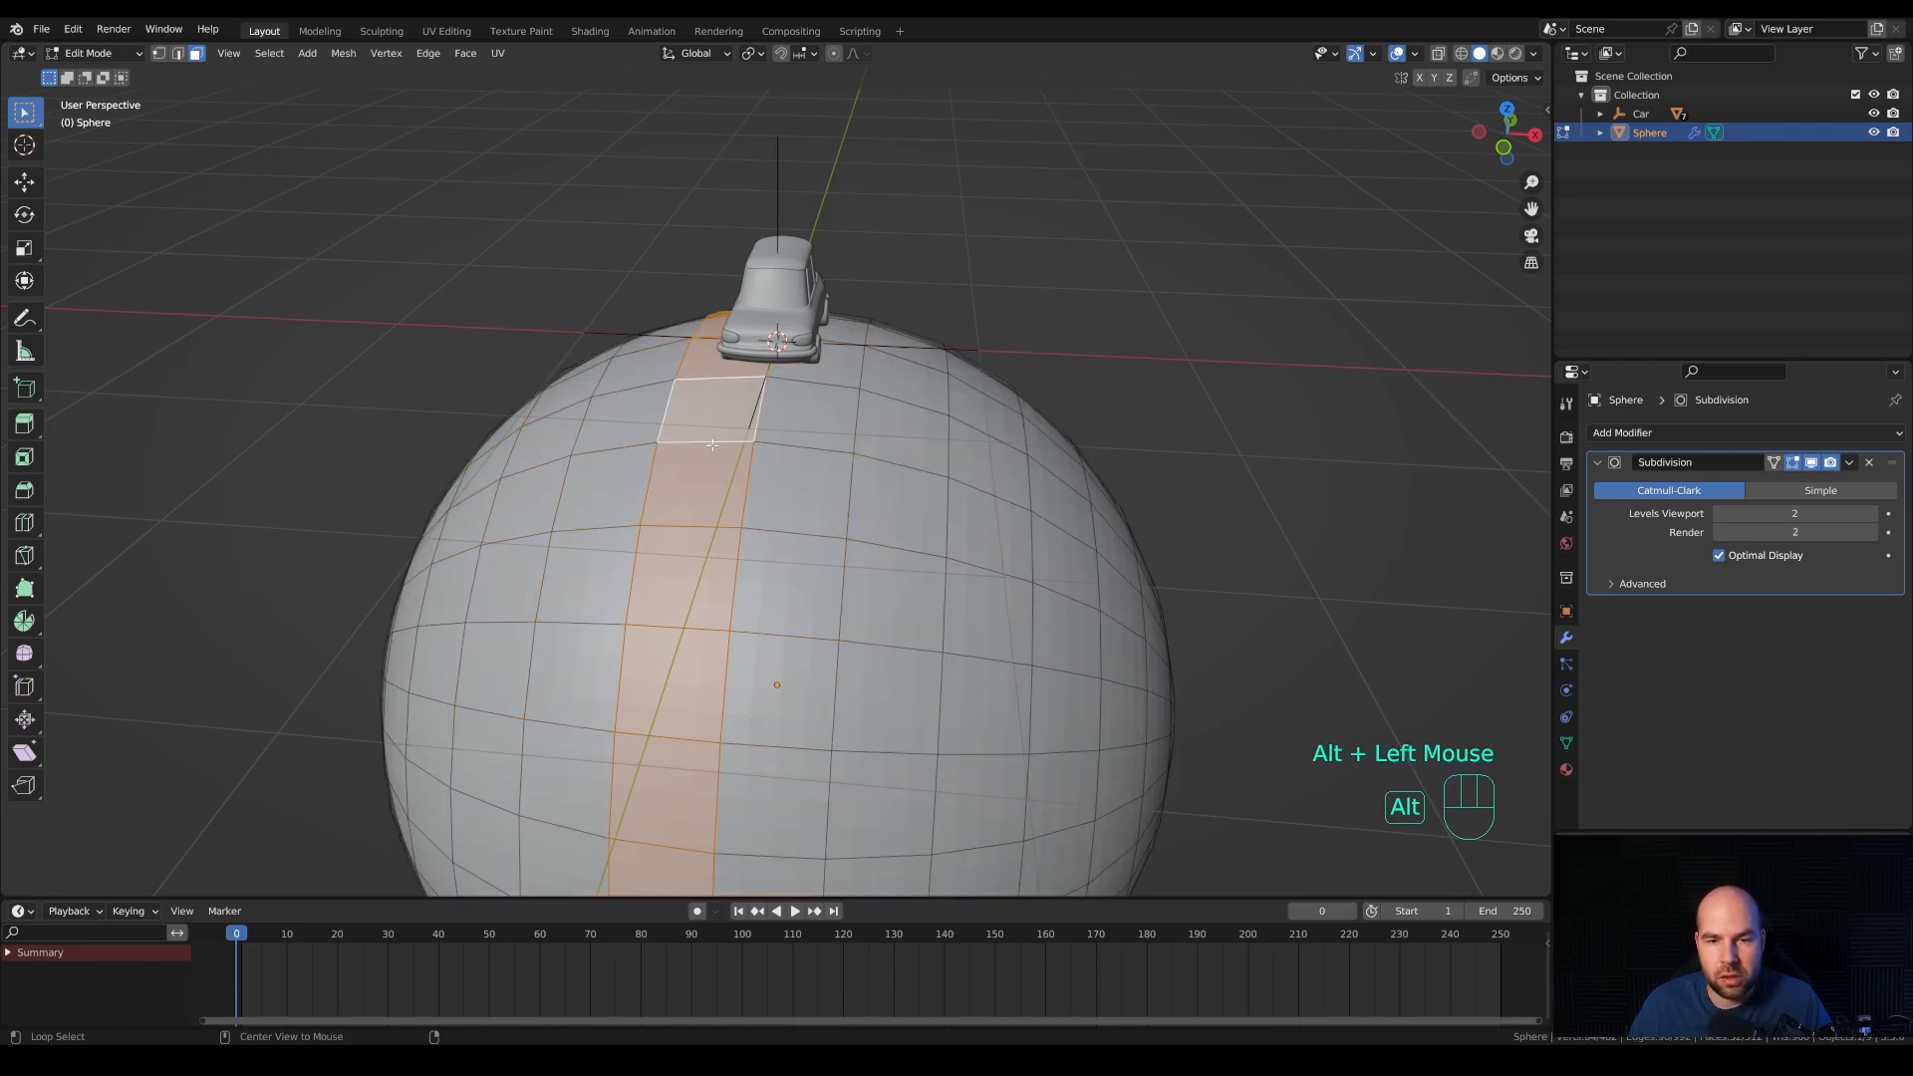
alt+shift+click(803, 447)
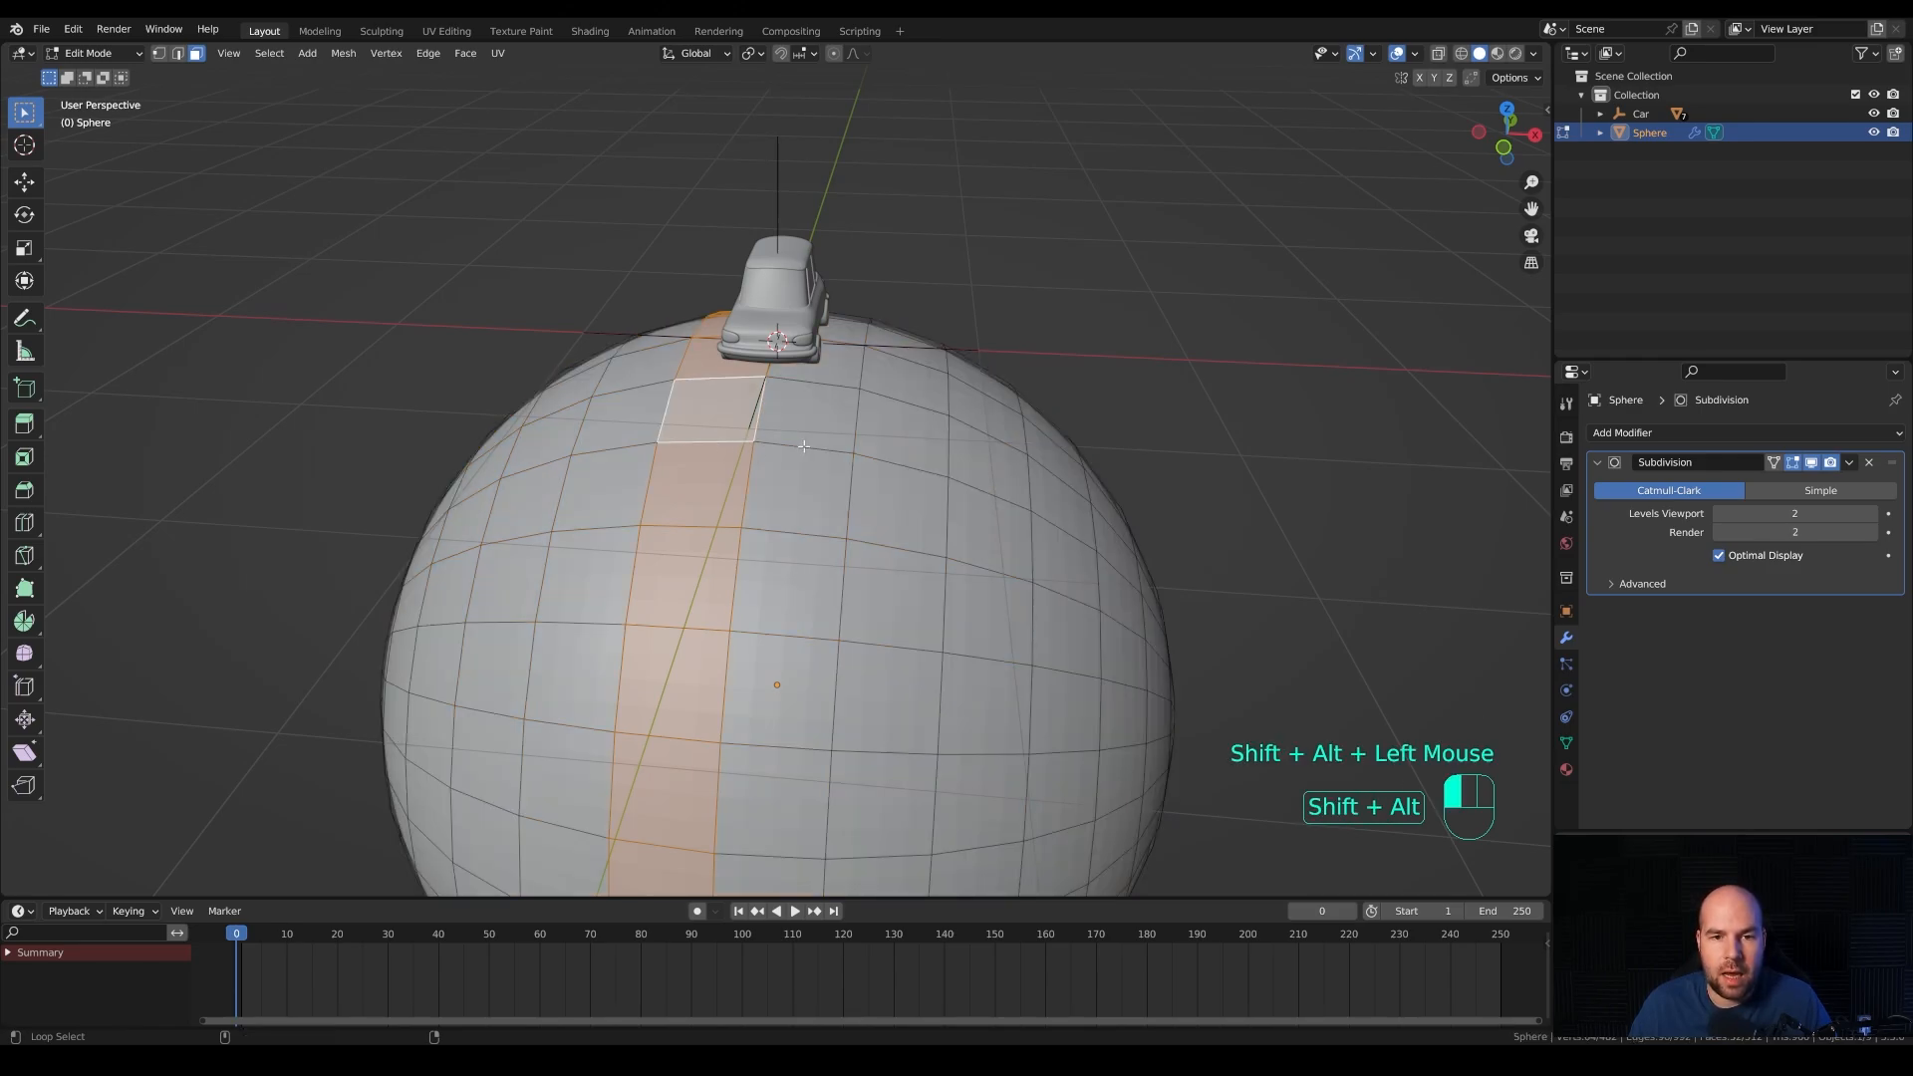
middle_drag(889, 529, 885, 498)
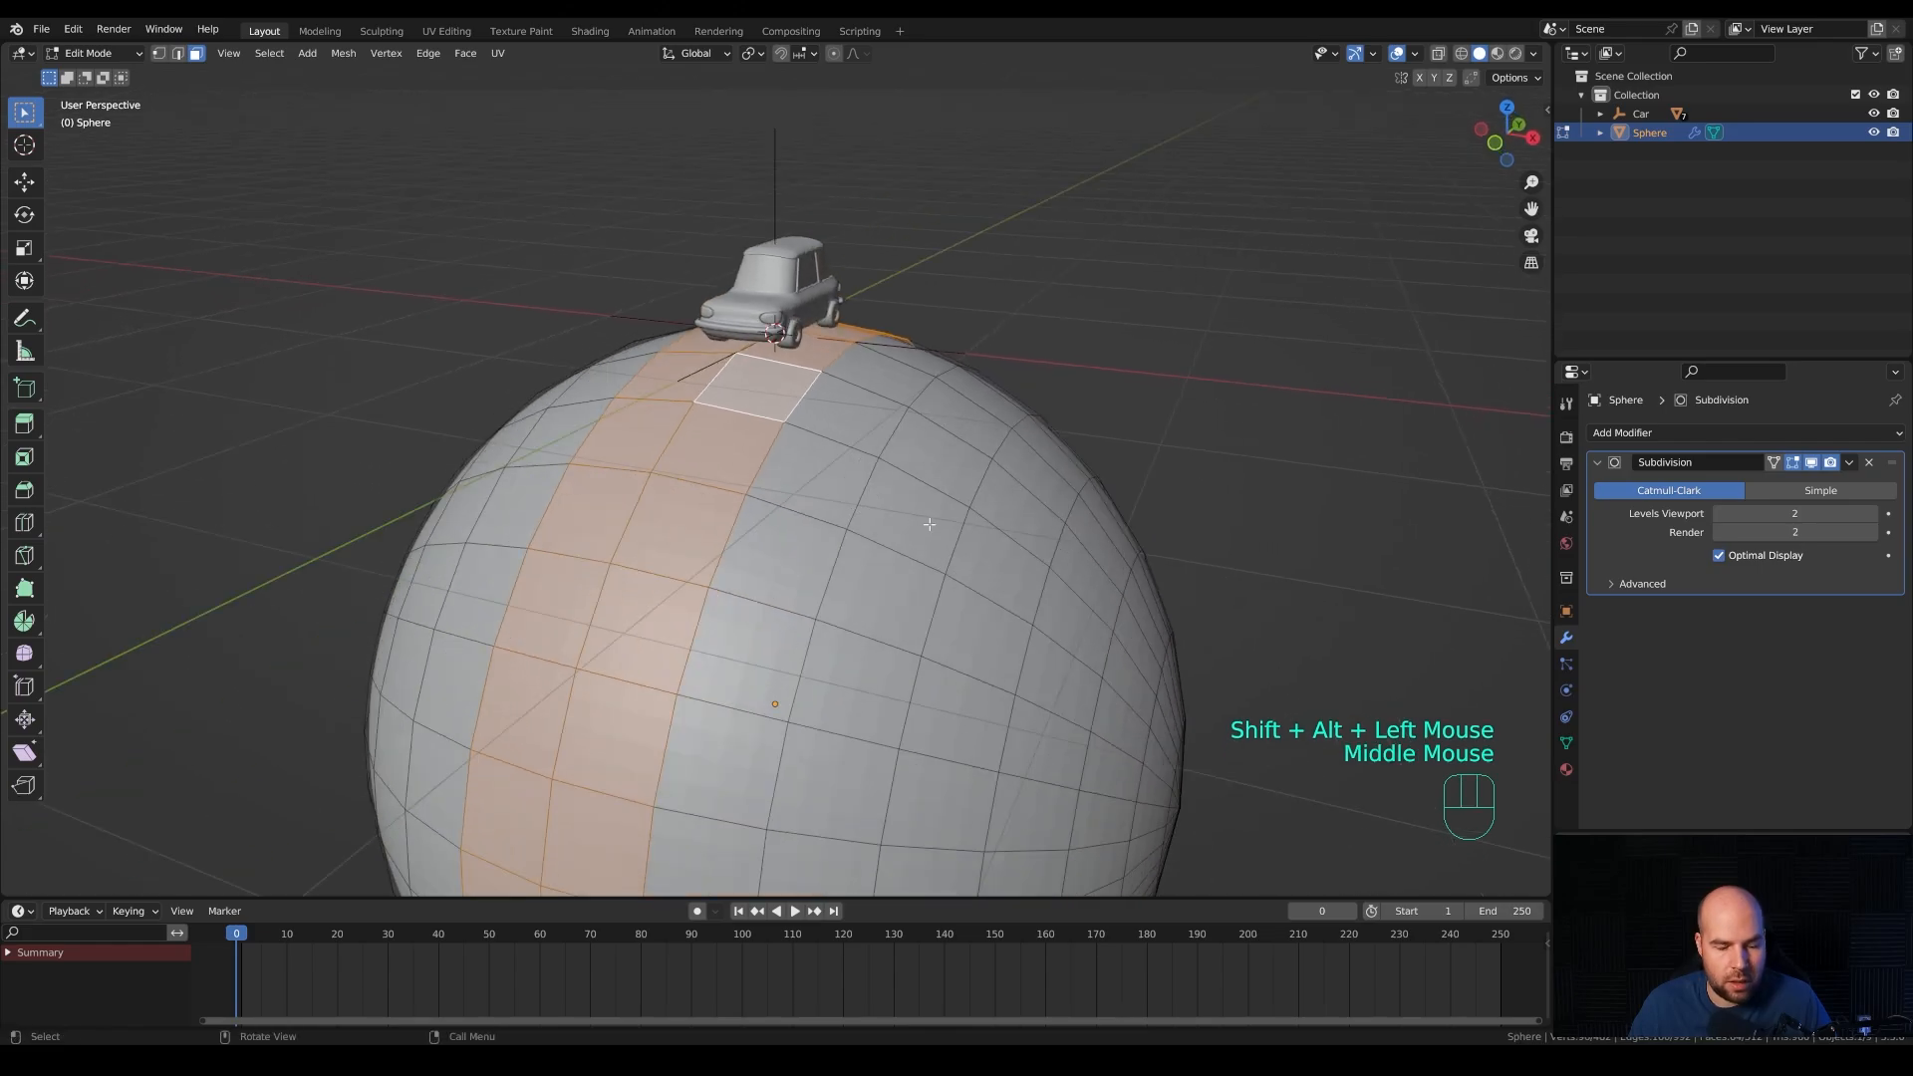
Duplicate the two selected face loops in place, separate the copy into its own object and return to Object Mode.
key(shift+d)
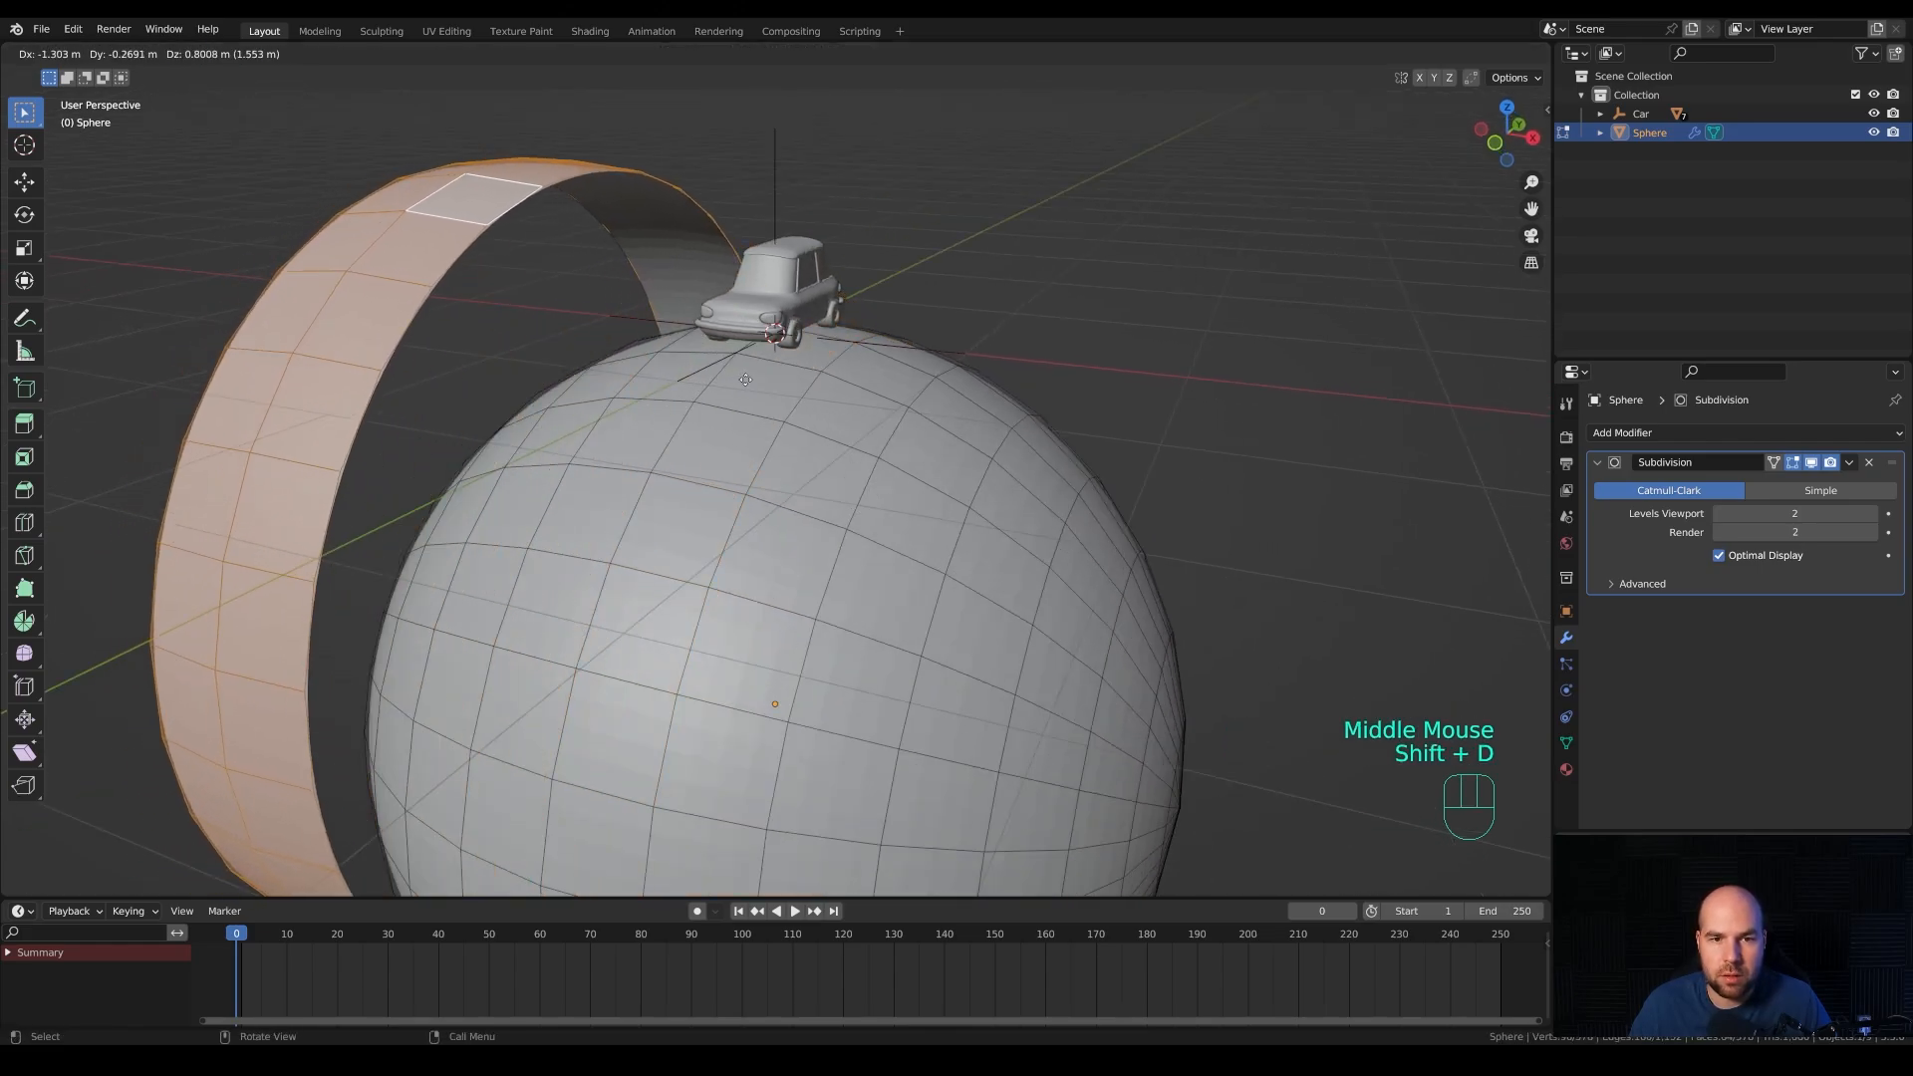
right_click(697, 383)
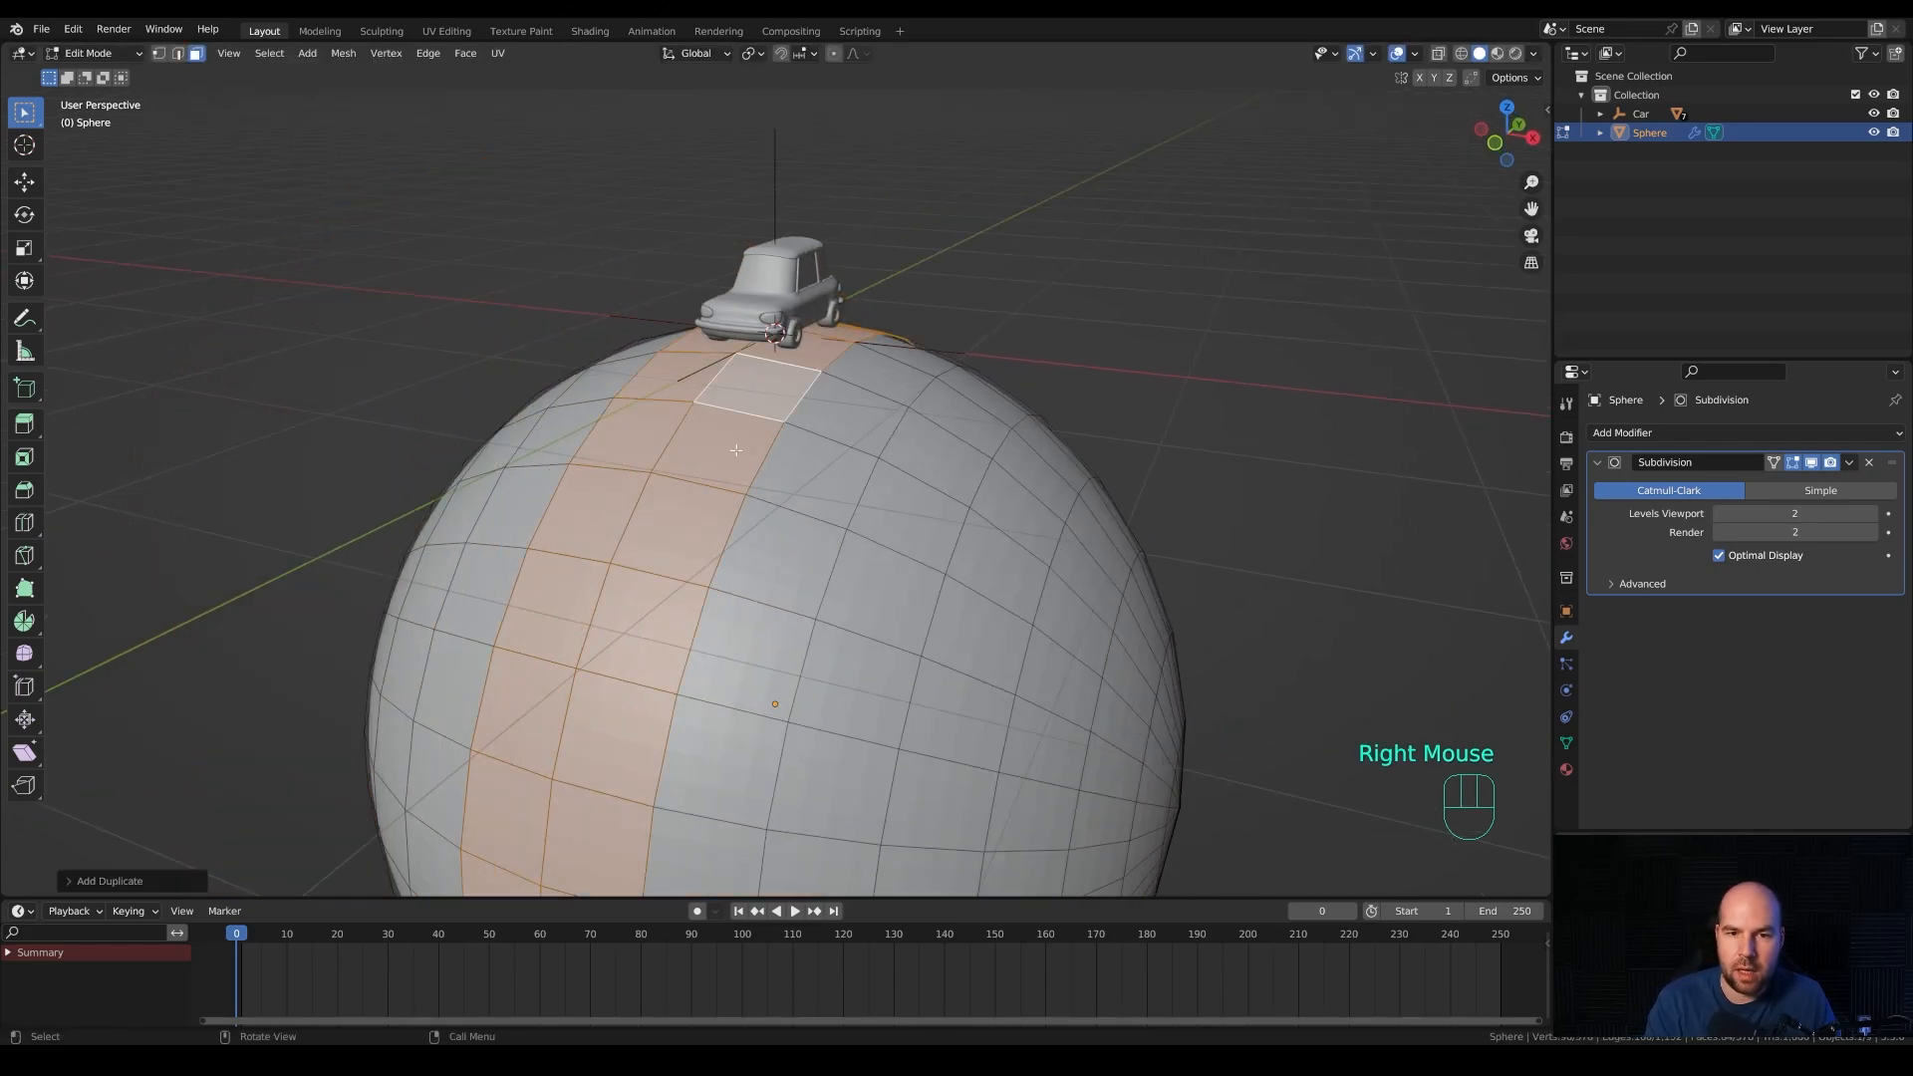
key(p)
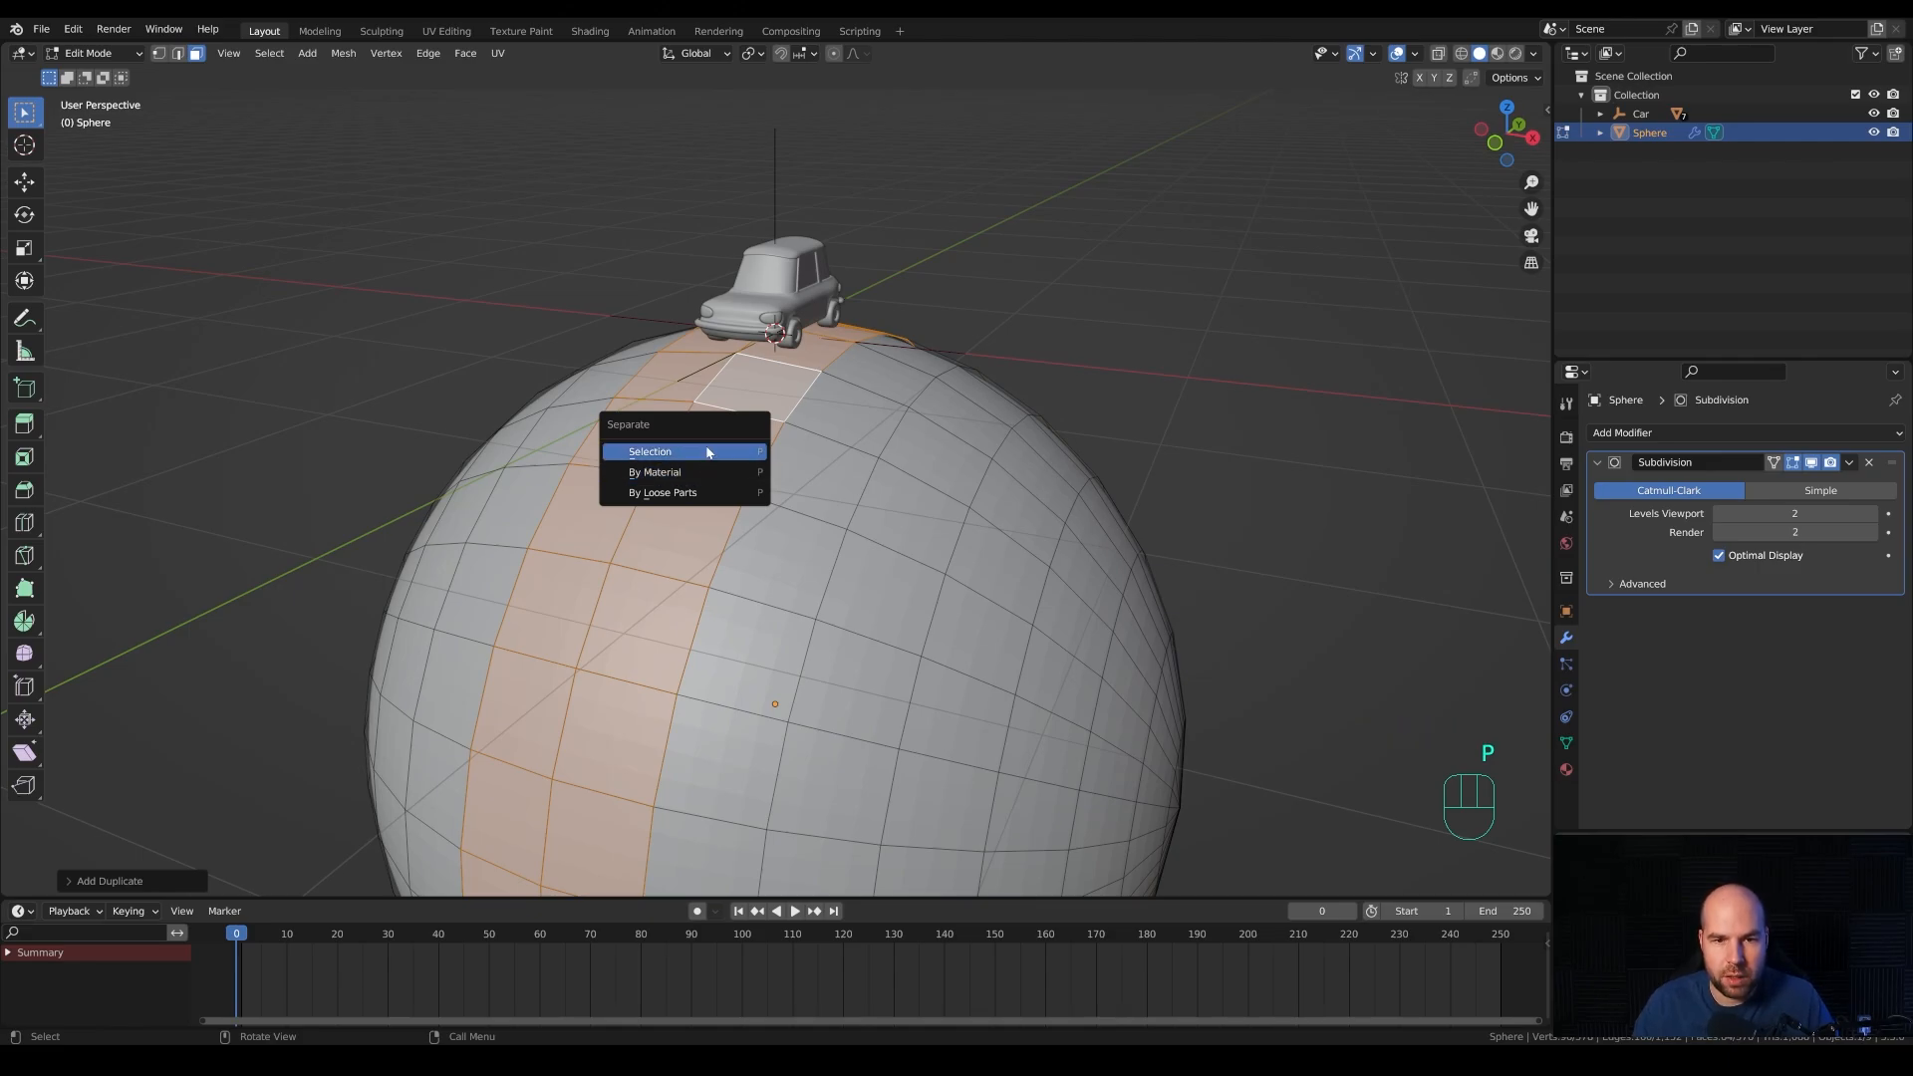
click(687, 451)
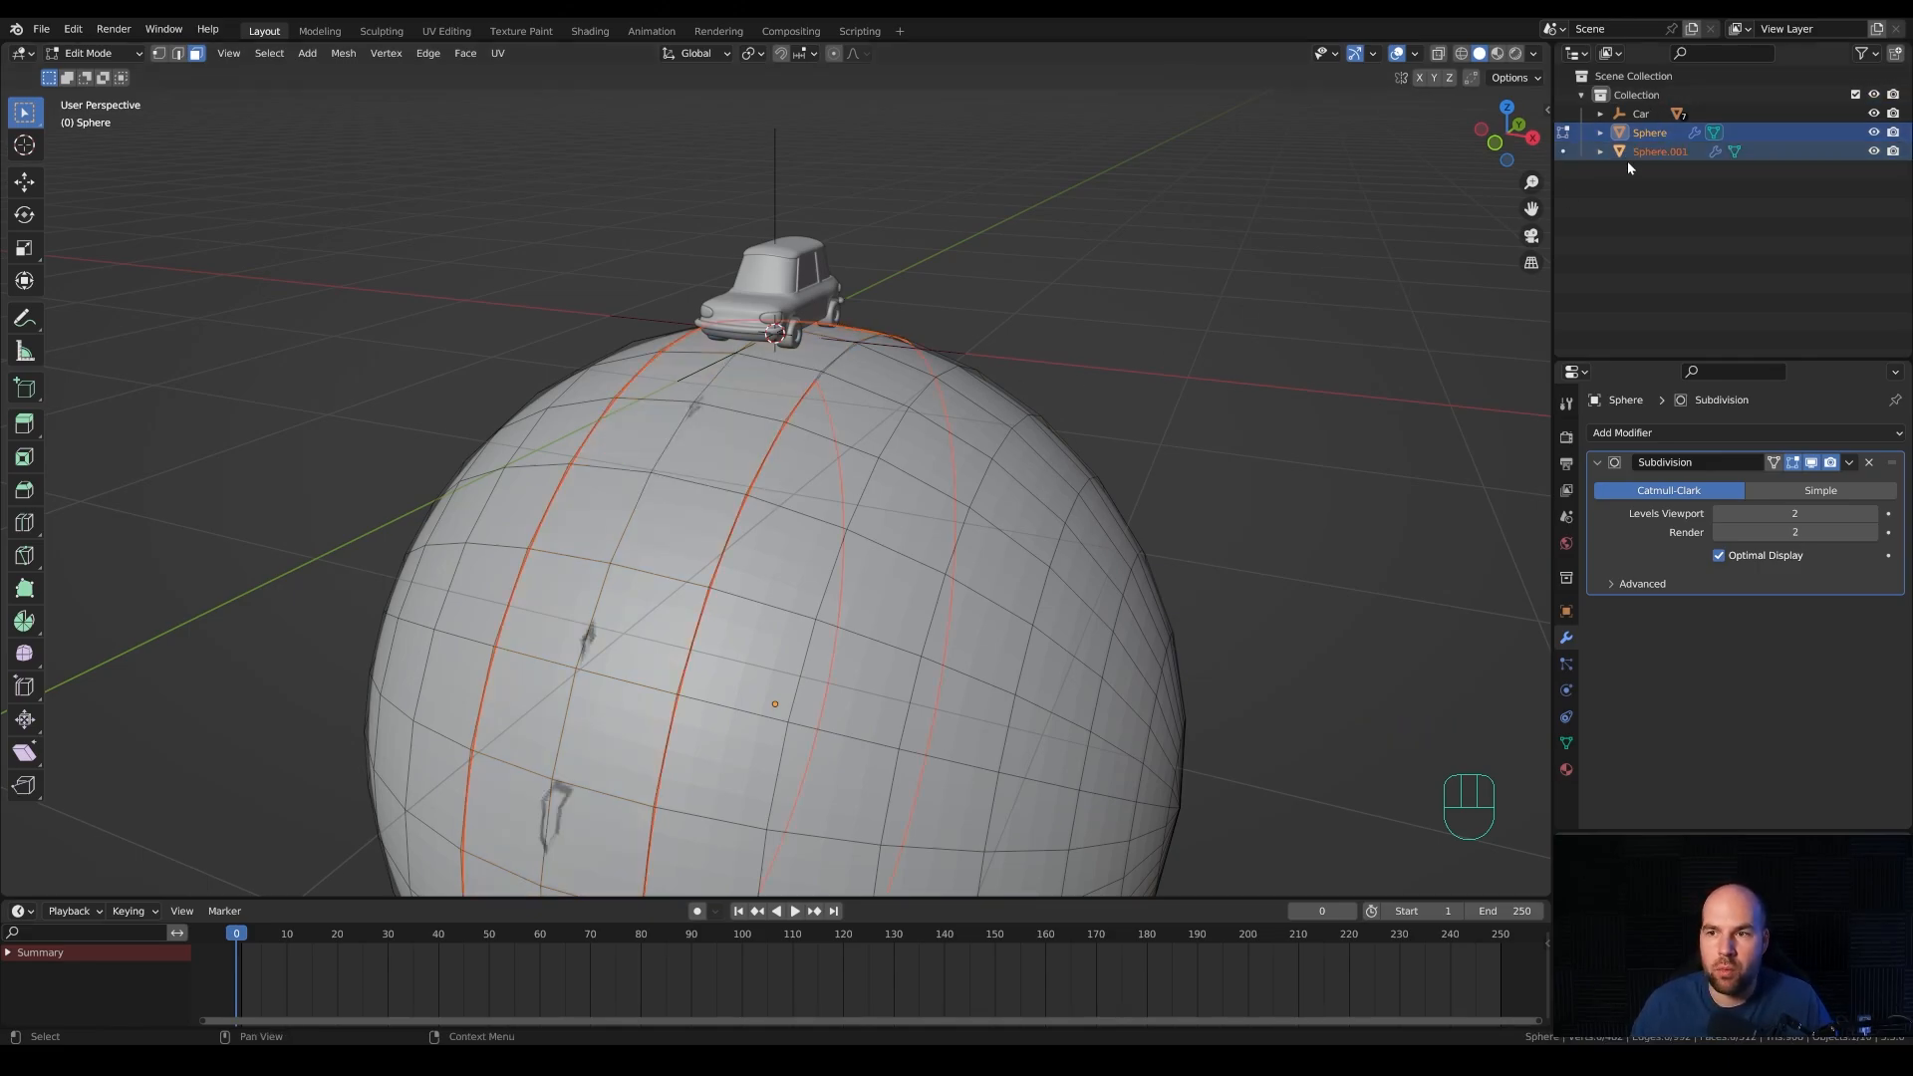
key(Tab)
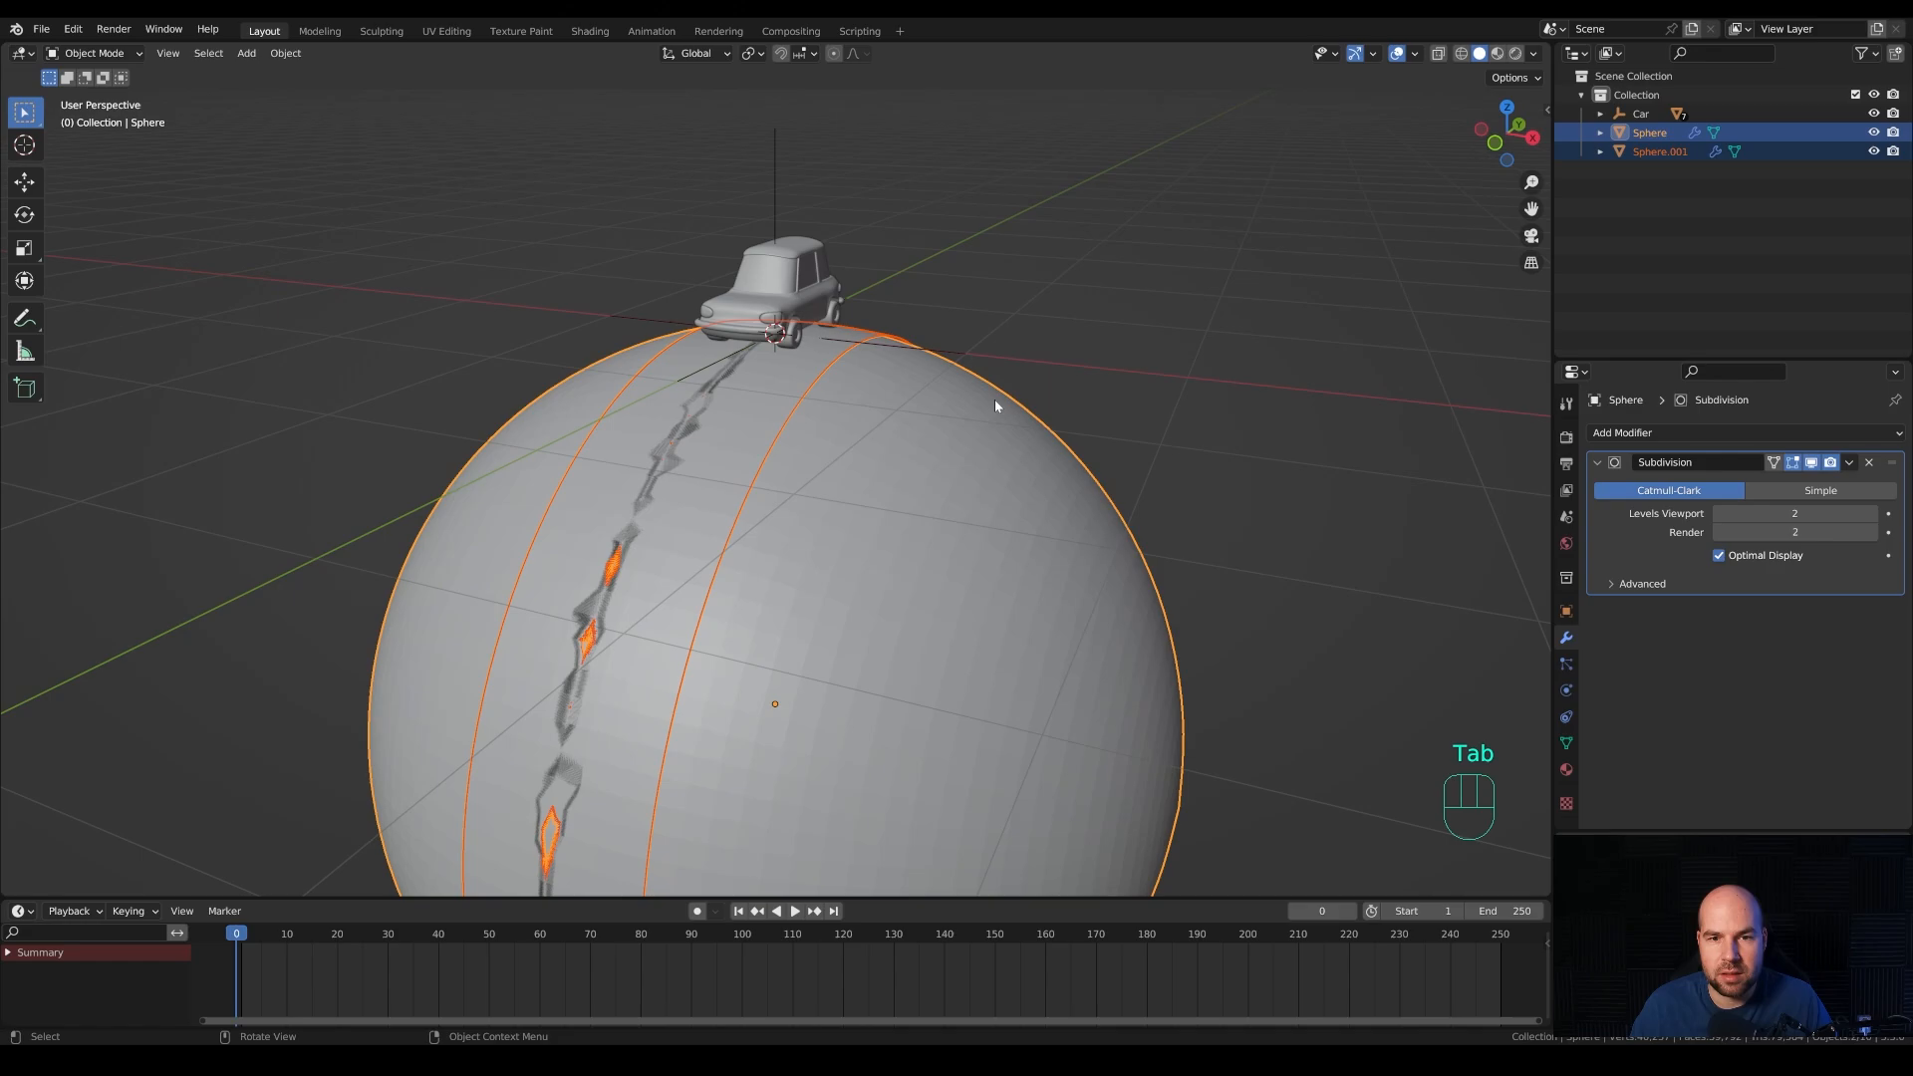
In the road strip's Edit Mode, select all faces and fatten them outward by about 0.004 m.
click(1664, 150)
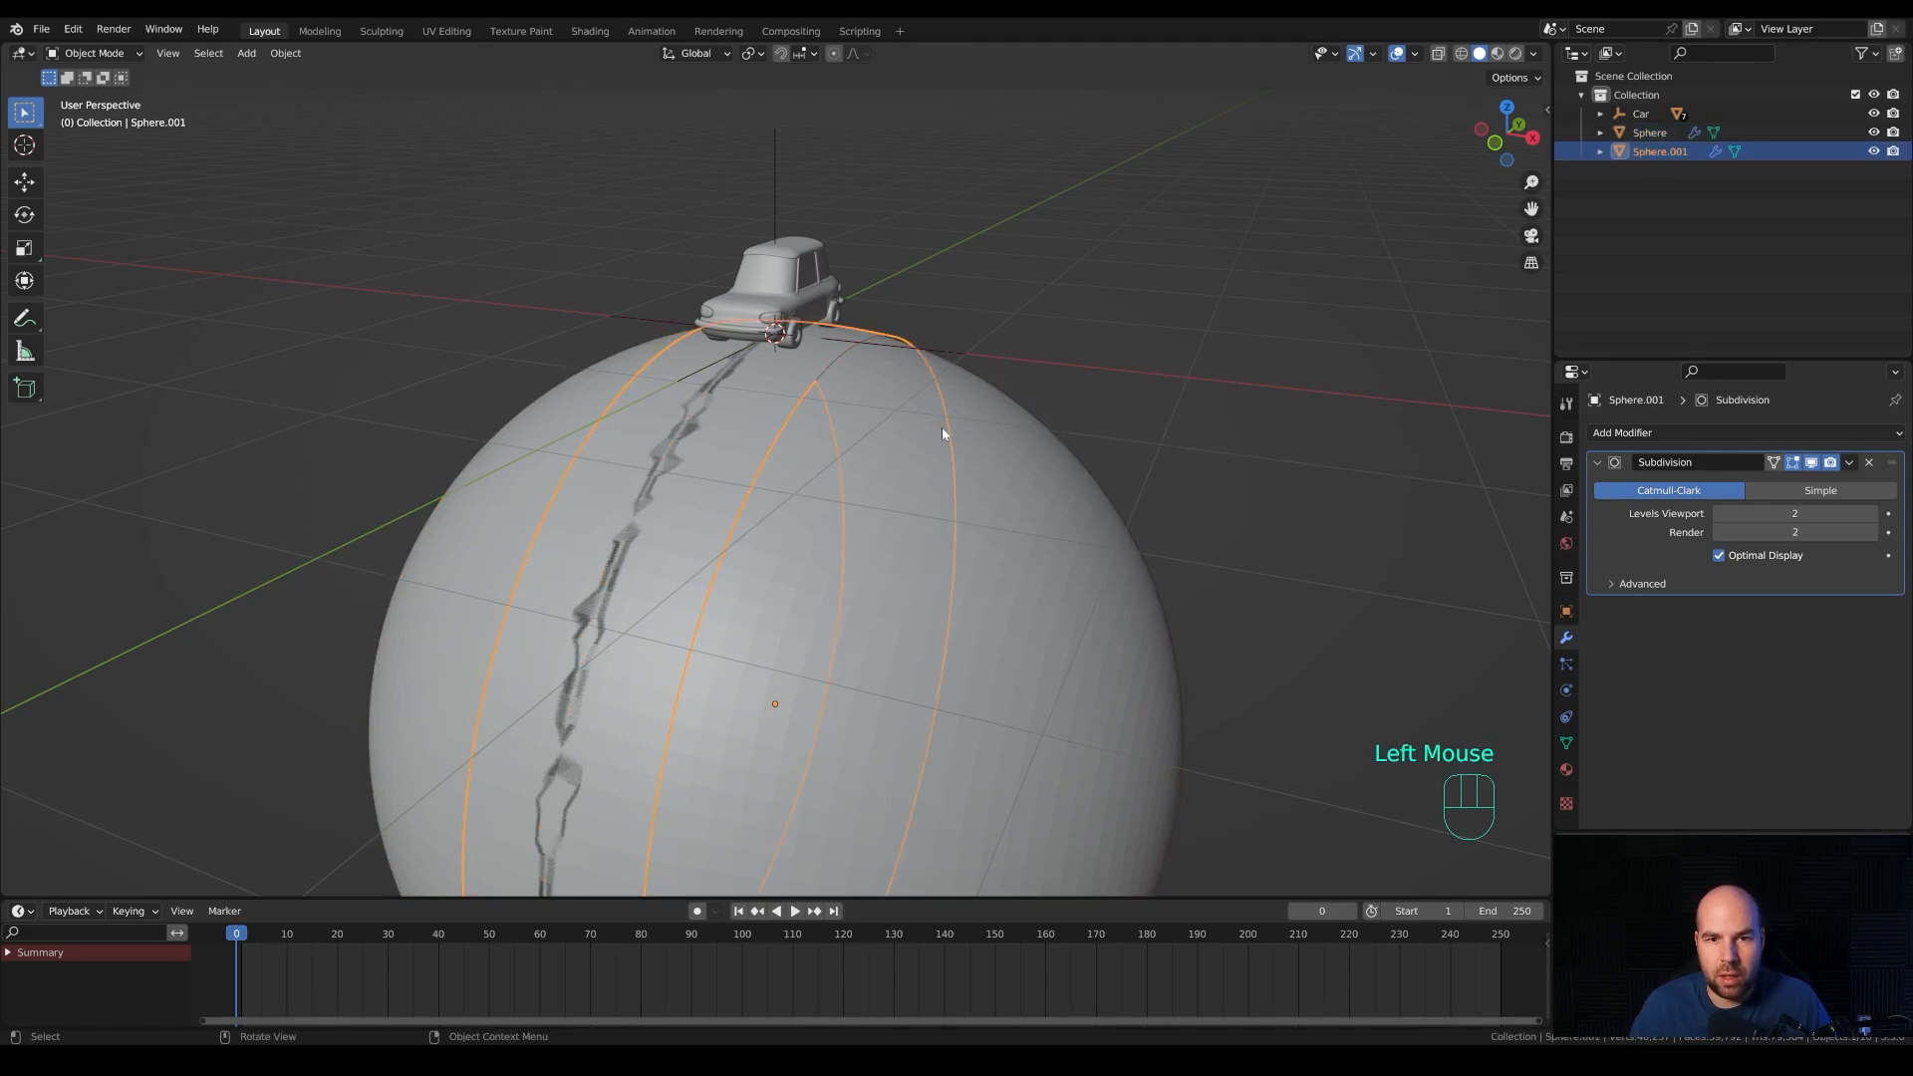
key(Tab)
scroll(941, 427, up, 3)
shift+scroll(941, 426, up, 1)
shift+middle_drag(942, 426, 1026, 431)
key(a)
scroll(1007, 460, up, 2)
key(alt+s)
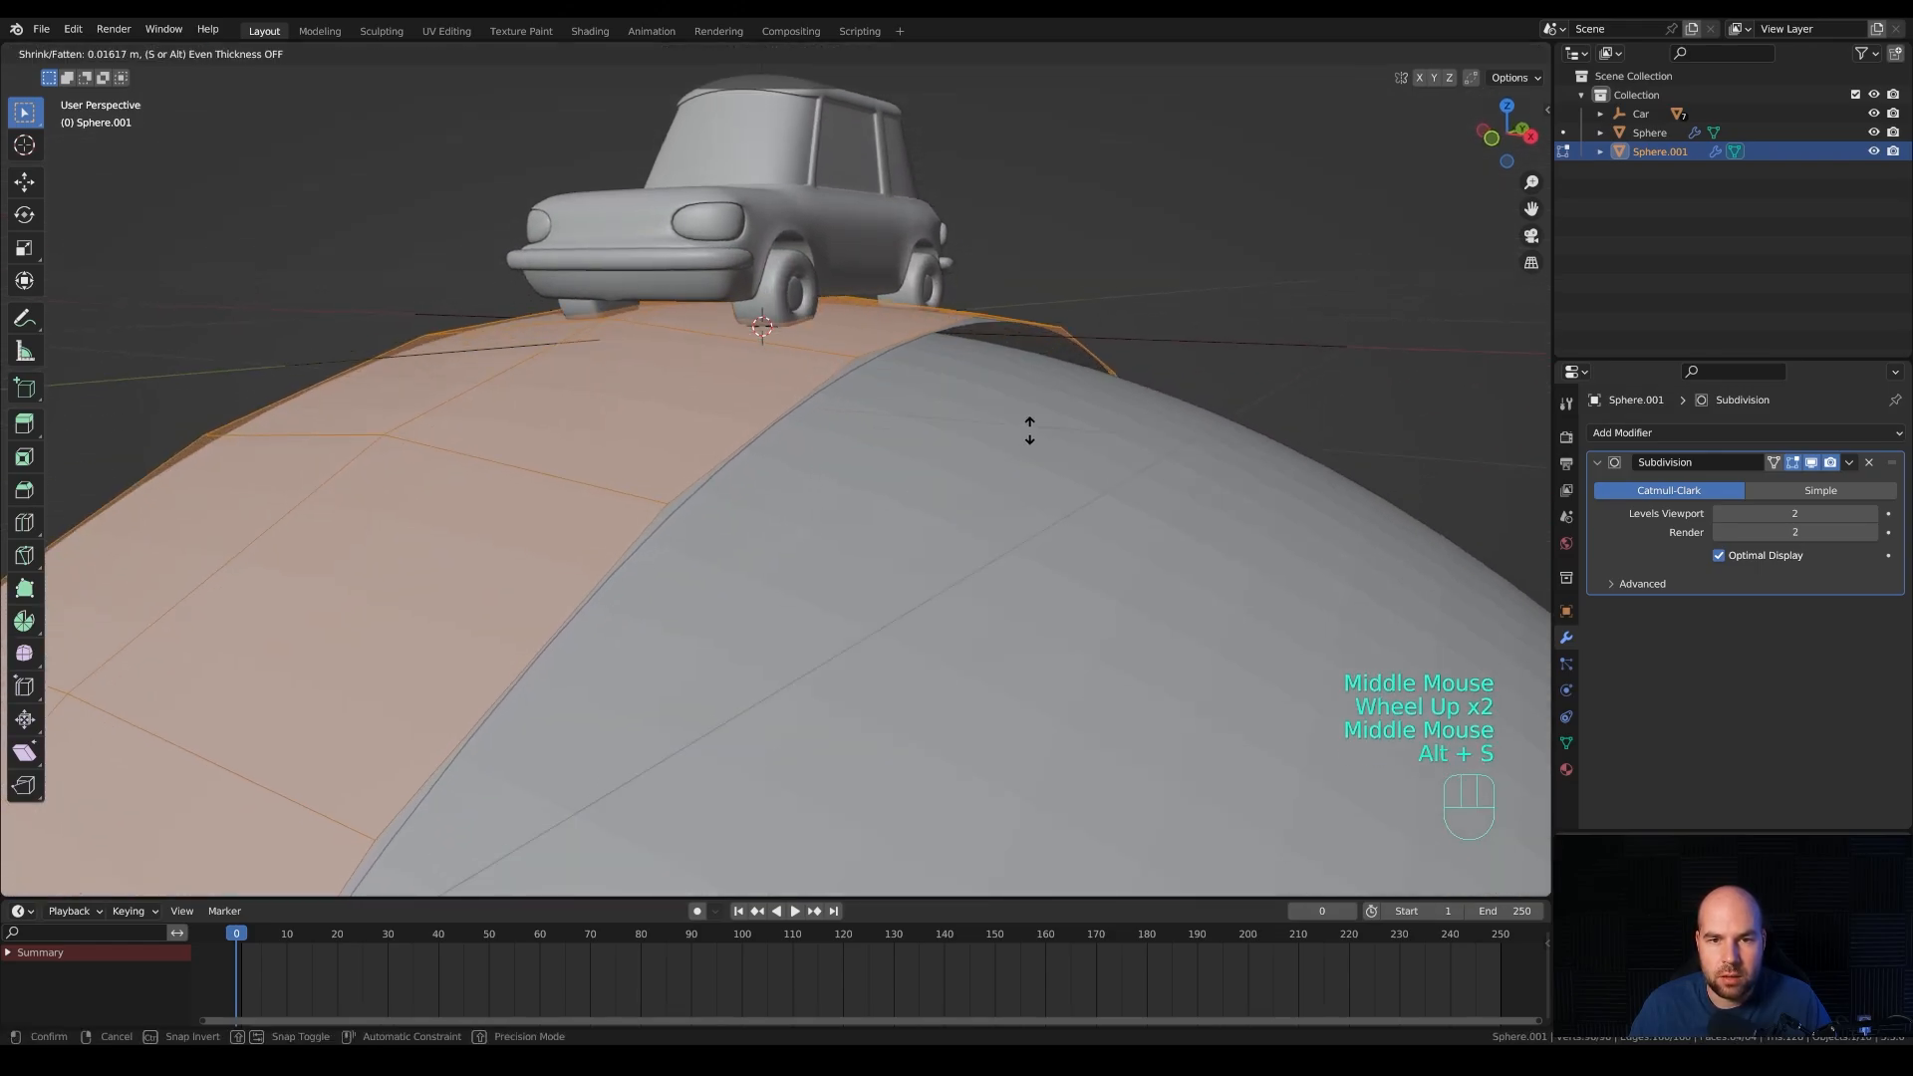
key(shift)
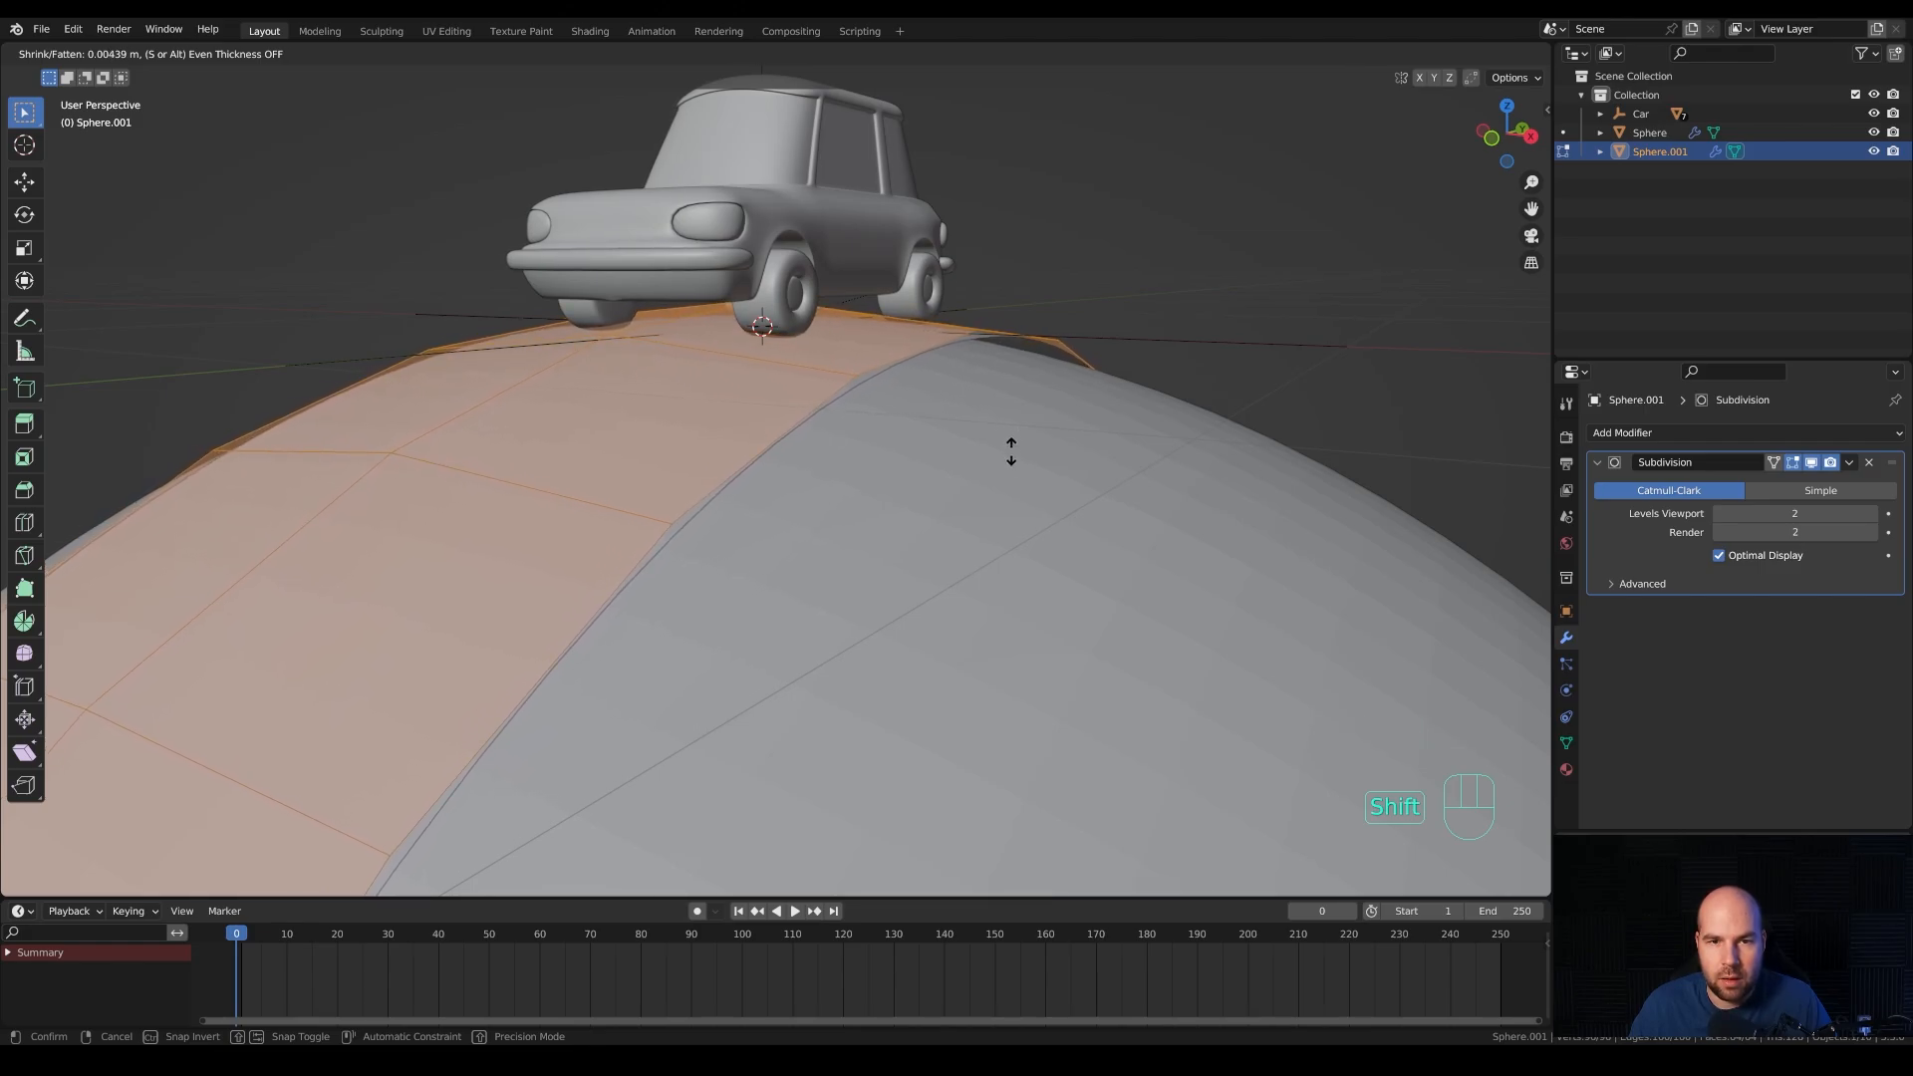
shift+click(1008, 452)
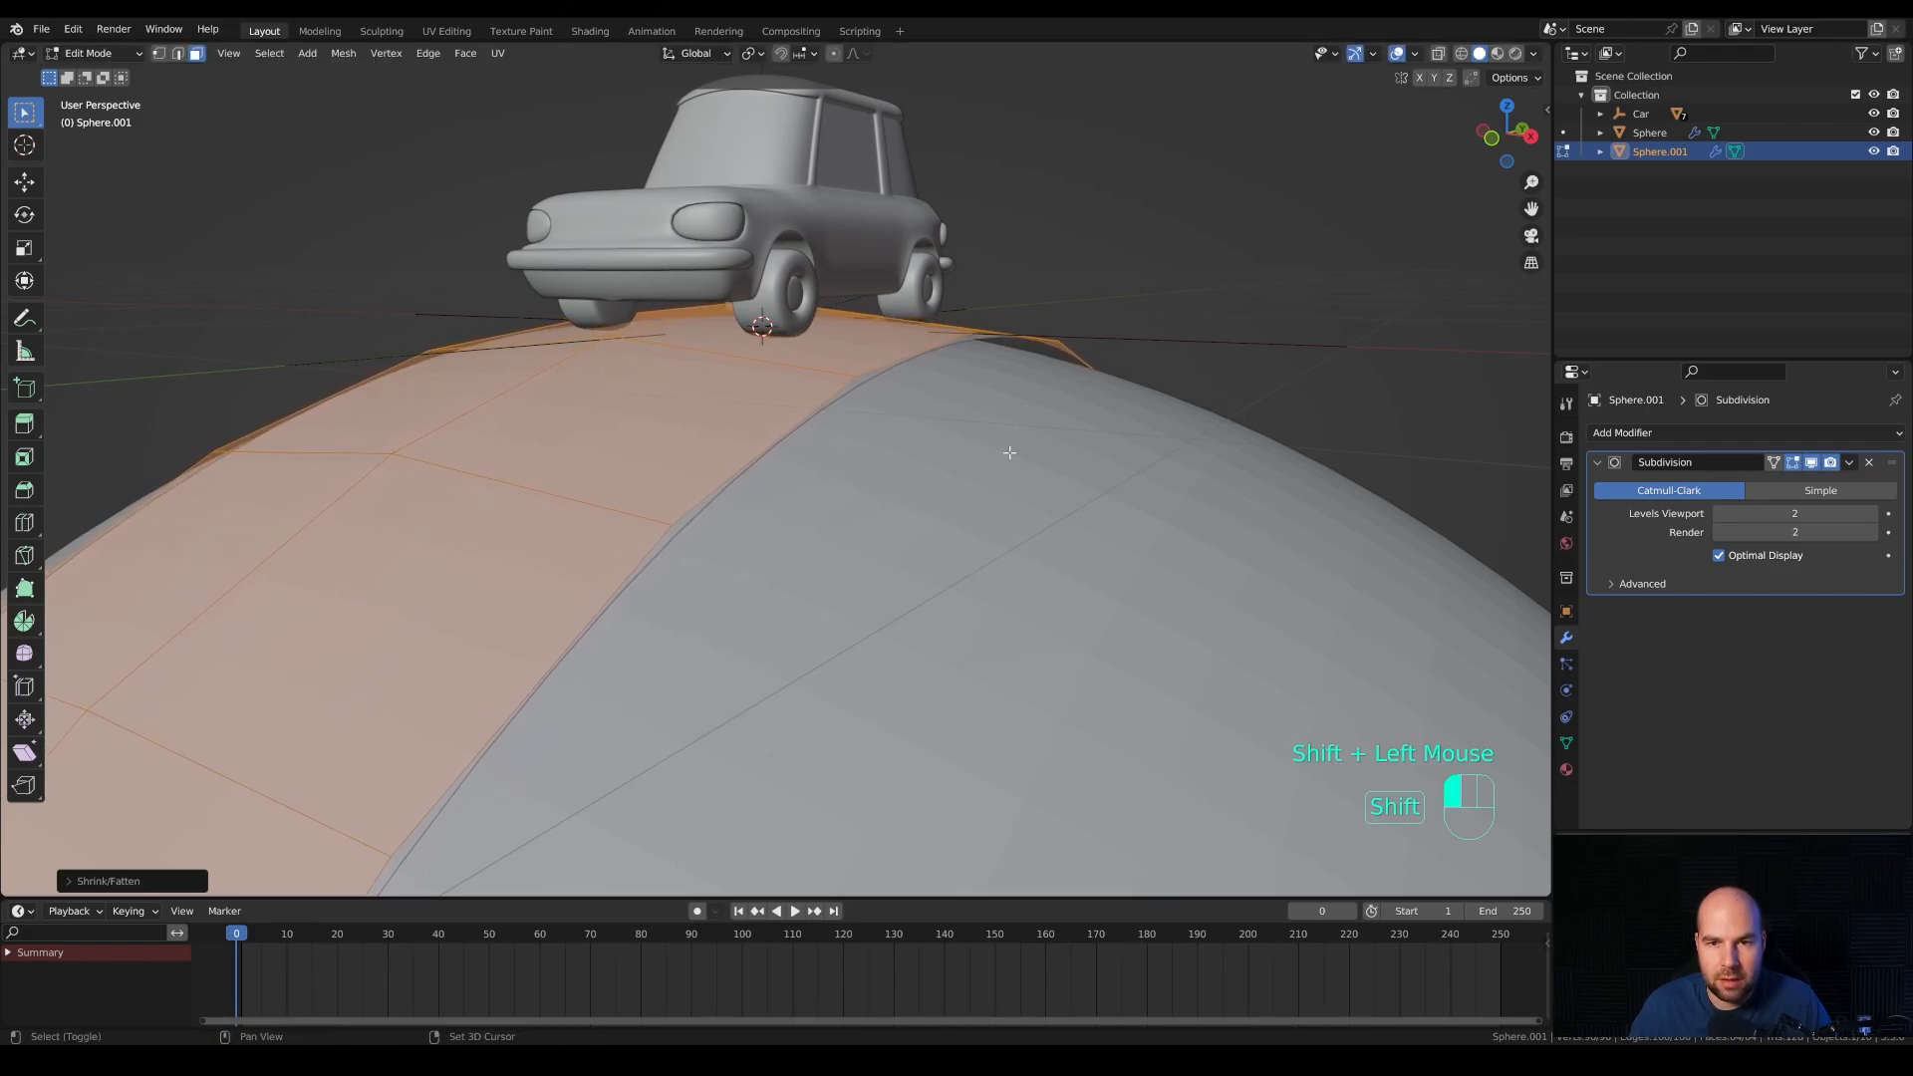
Extrude the whole road strip along its normals about 0.039 m inward into the sphere.
scroll(956, 454, down, 4)
middle_drag(1021, 476, 1050, 516)
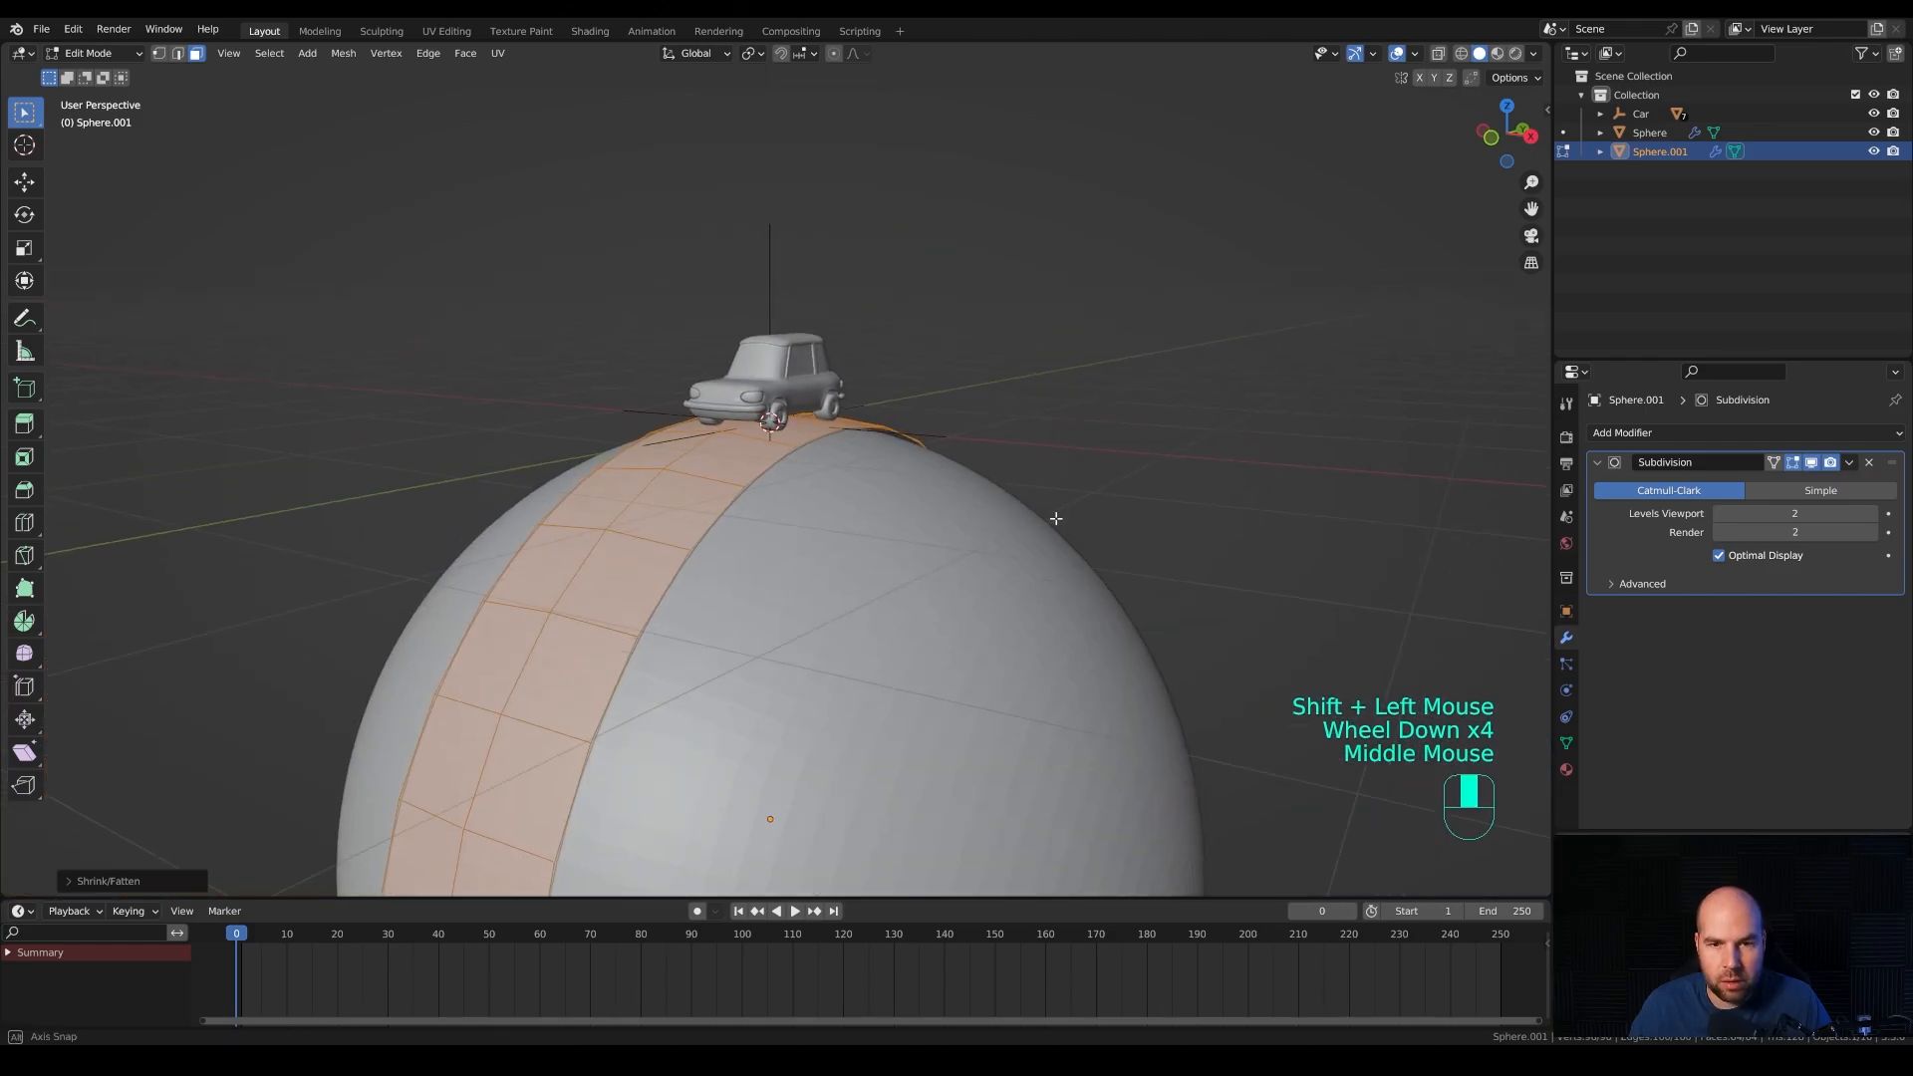
key(alt+e)
click(1039, 538)
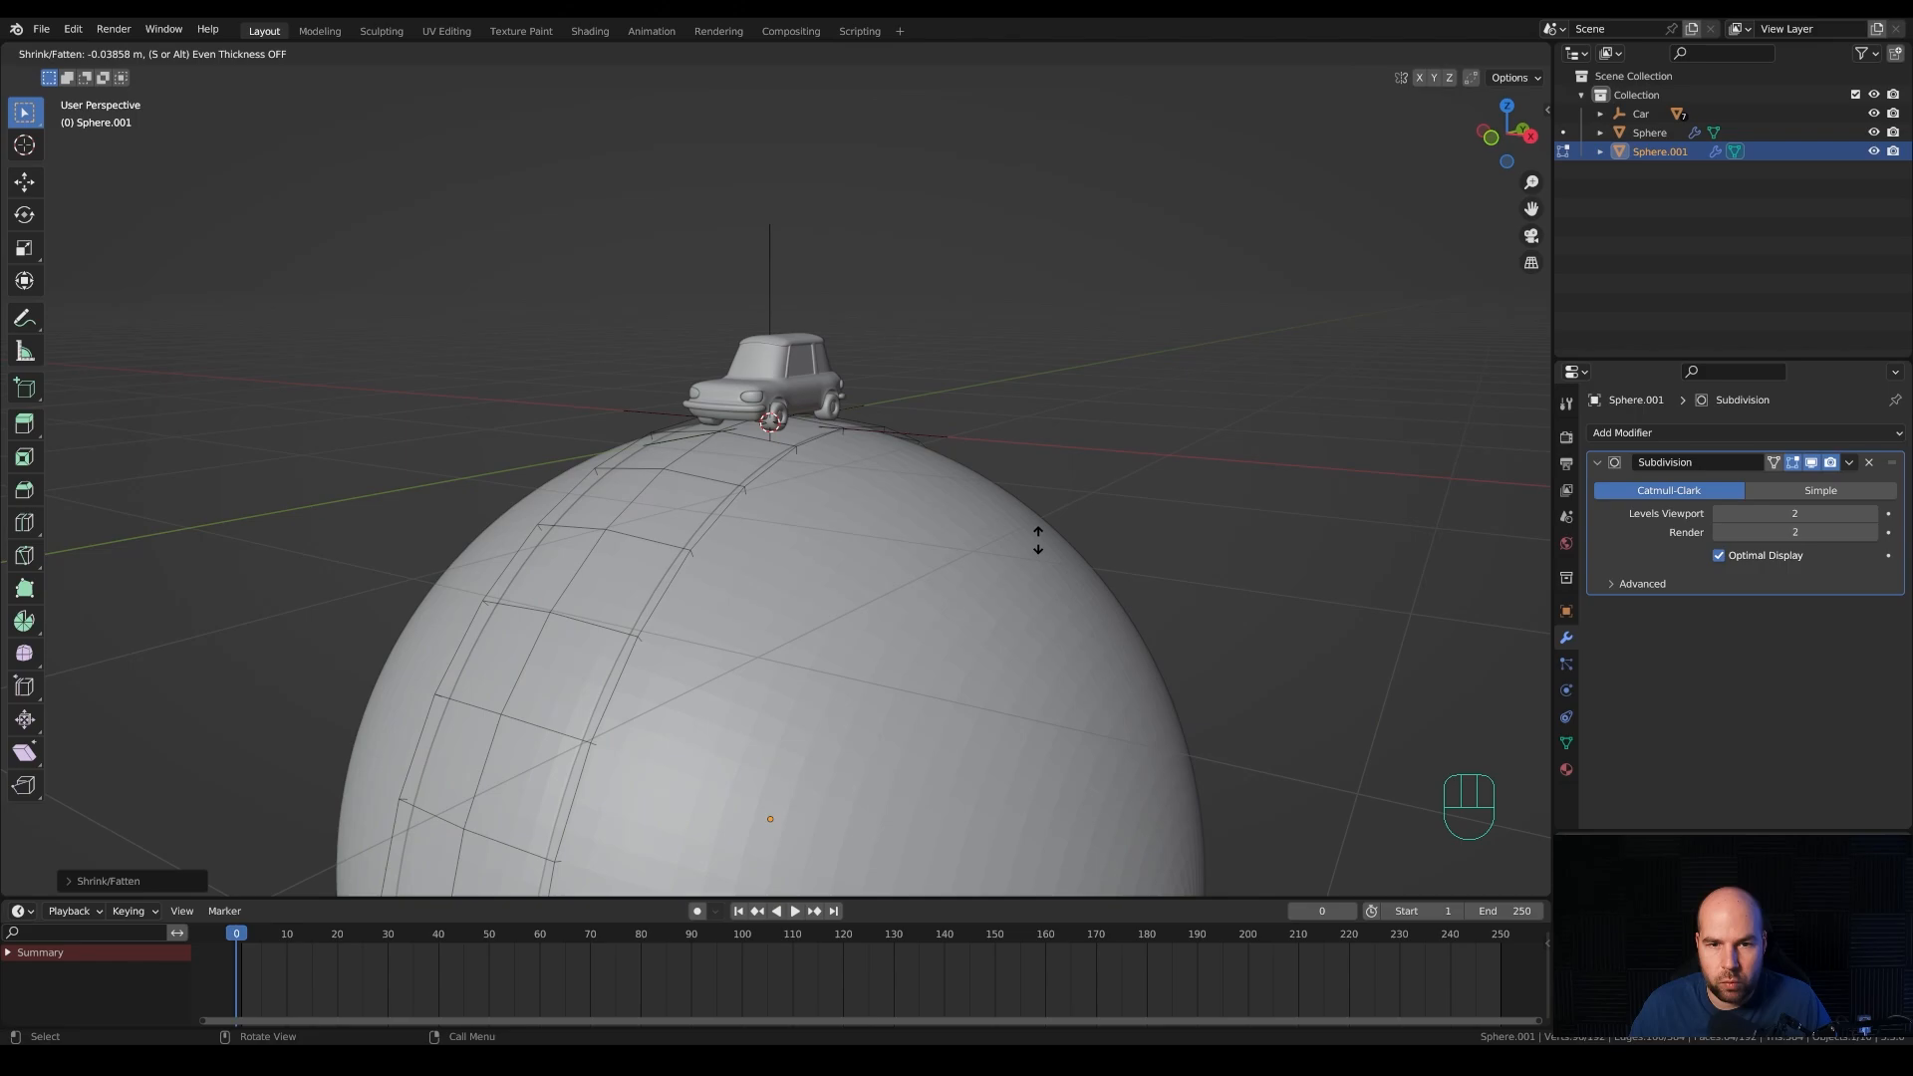
click(1037, 539)
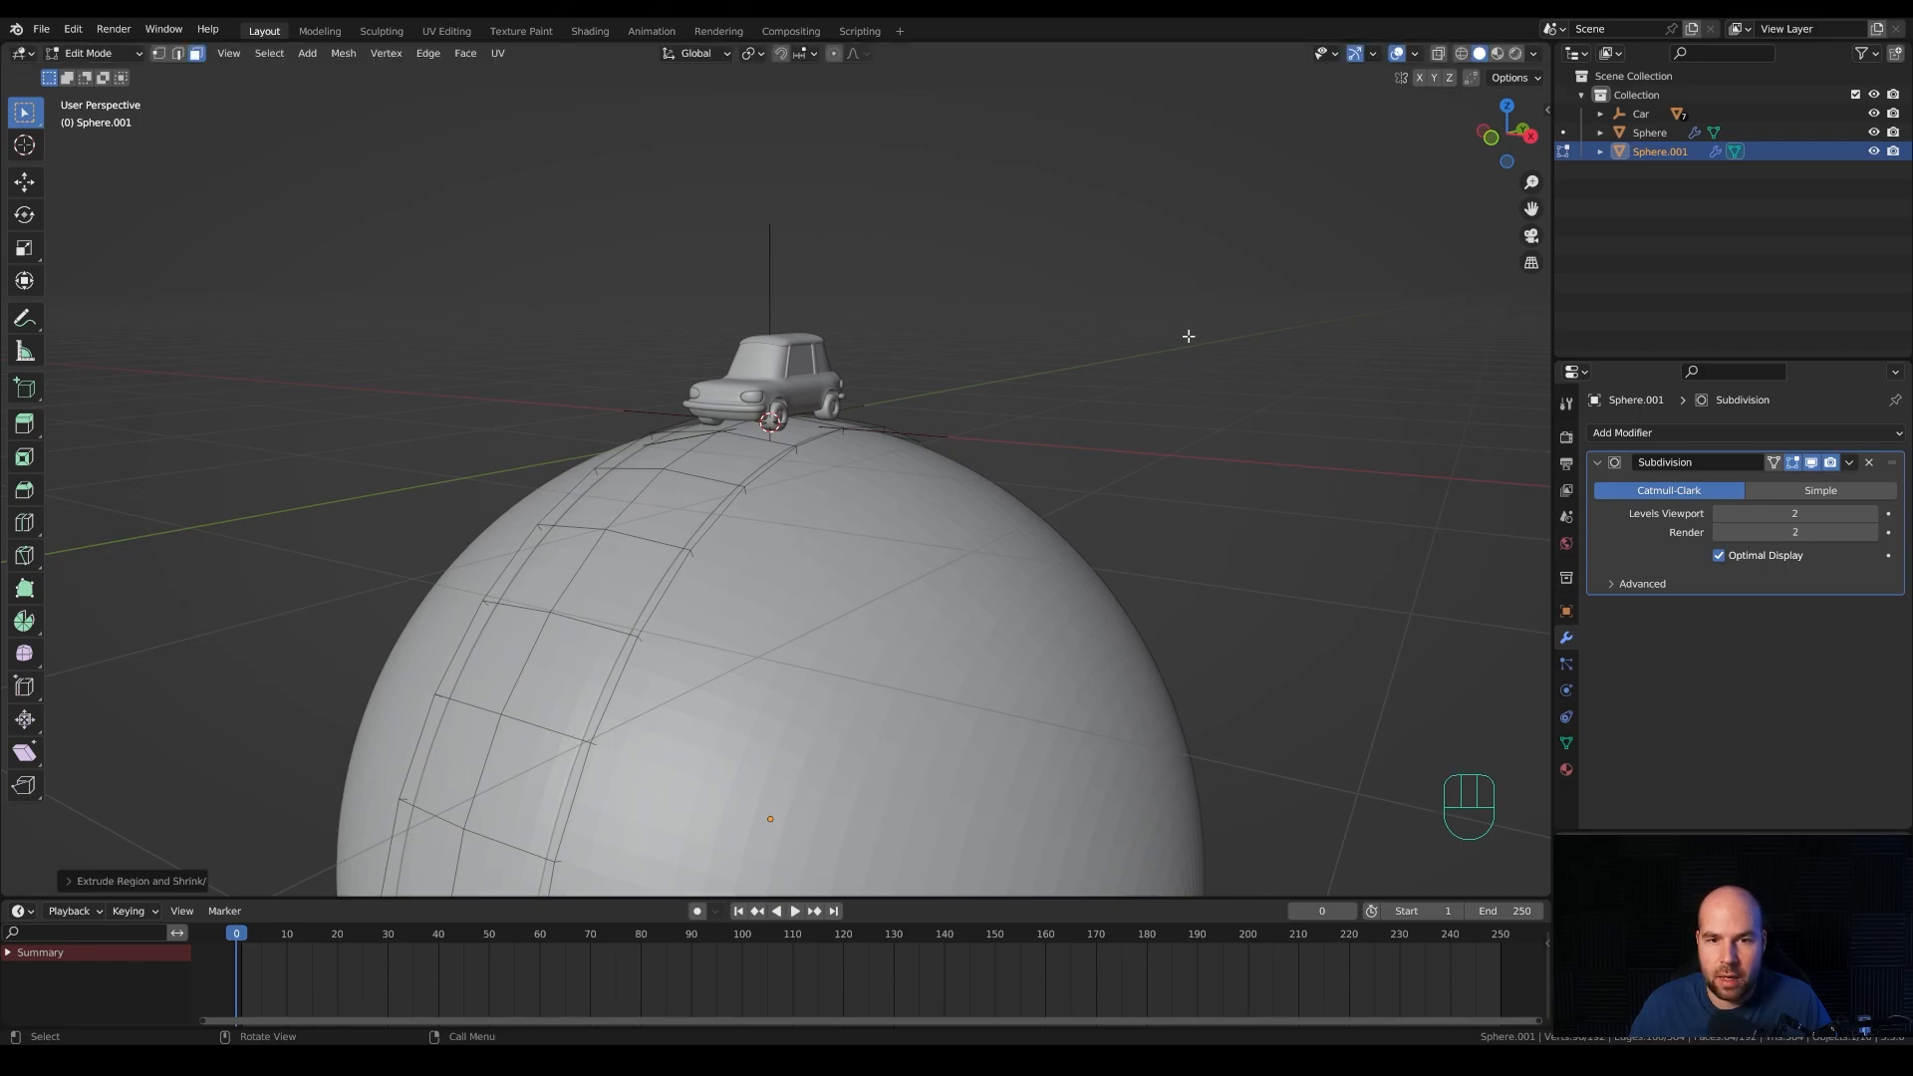
Turn on X-ray and delete the road strip's extruded inner faces.
click(1440, 56)
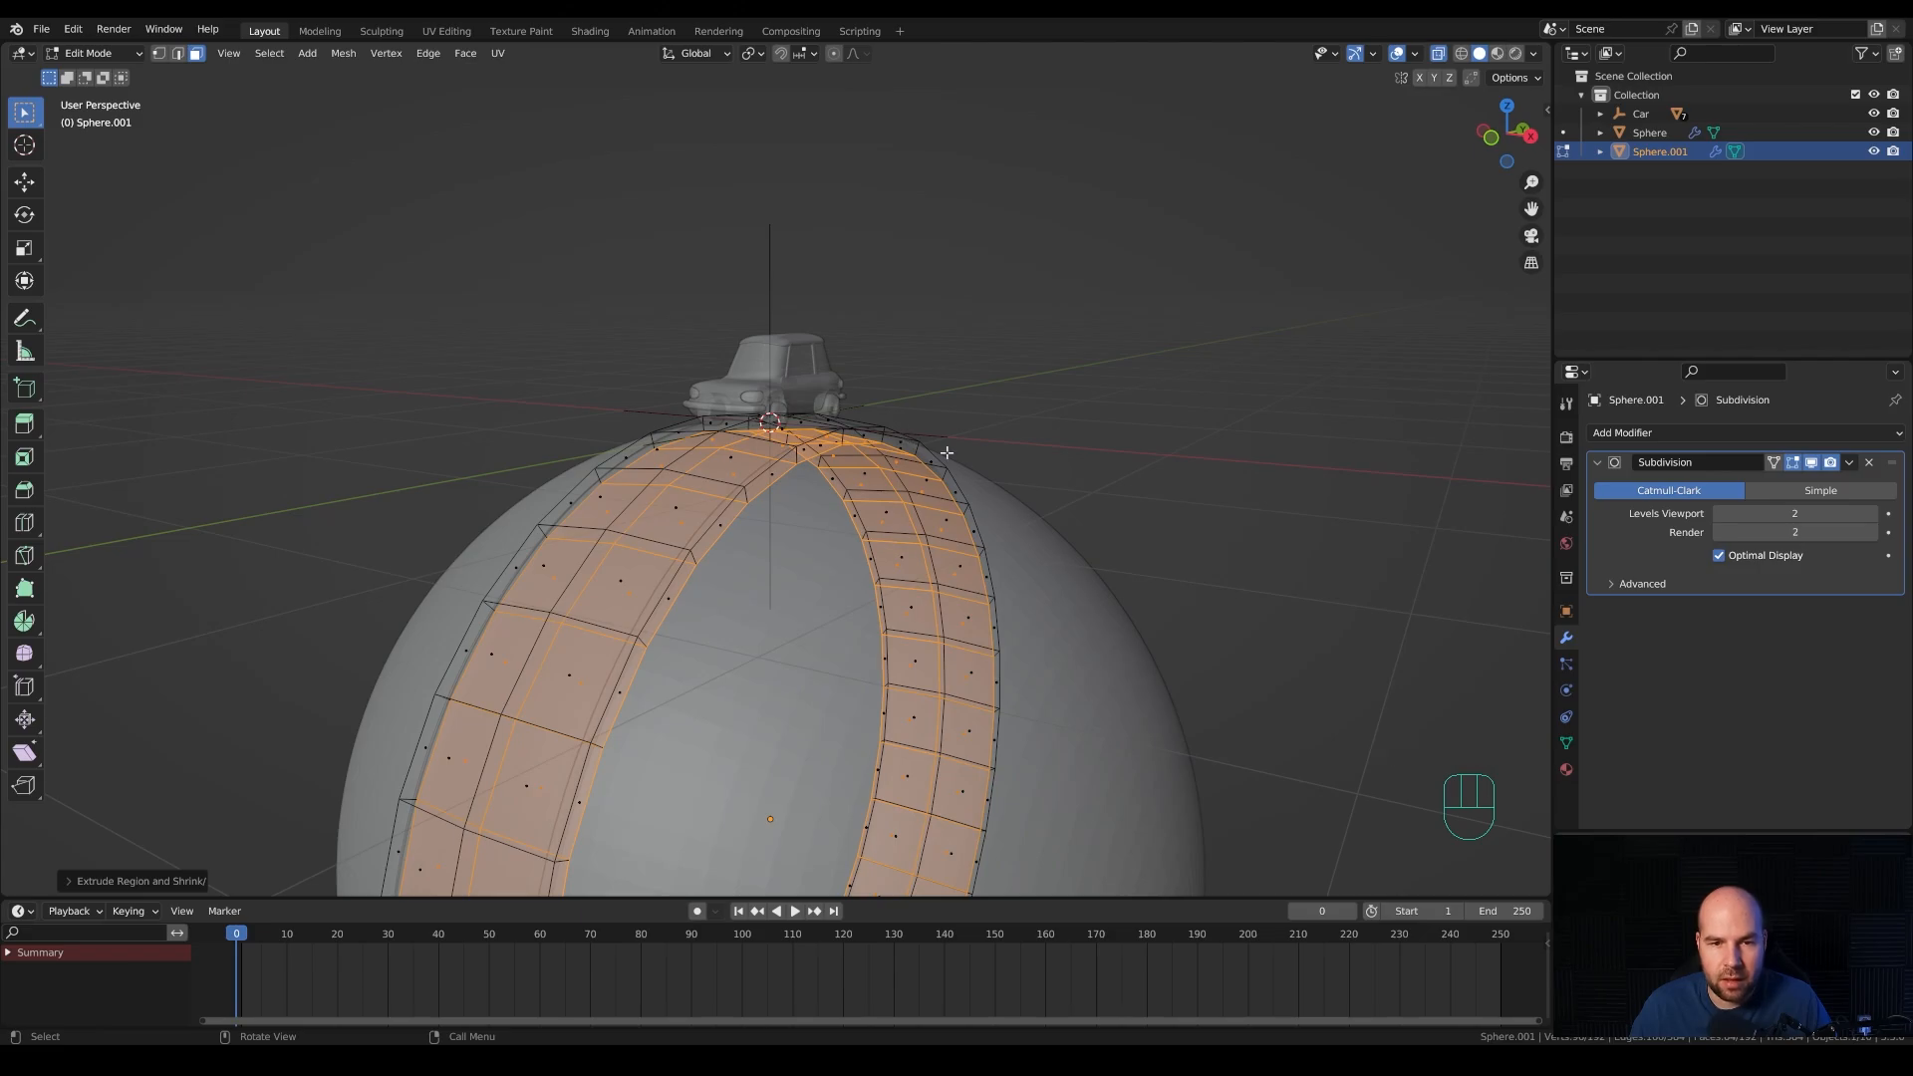
key(x)
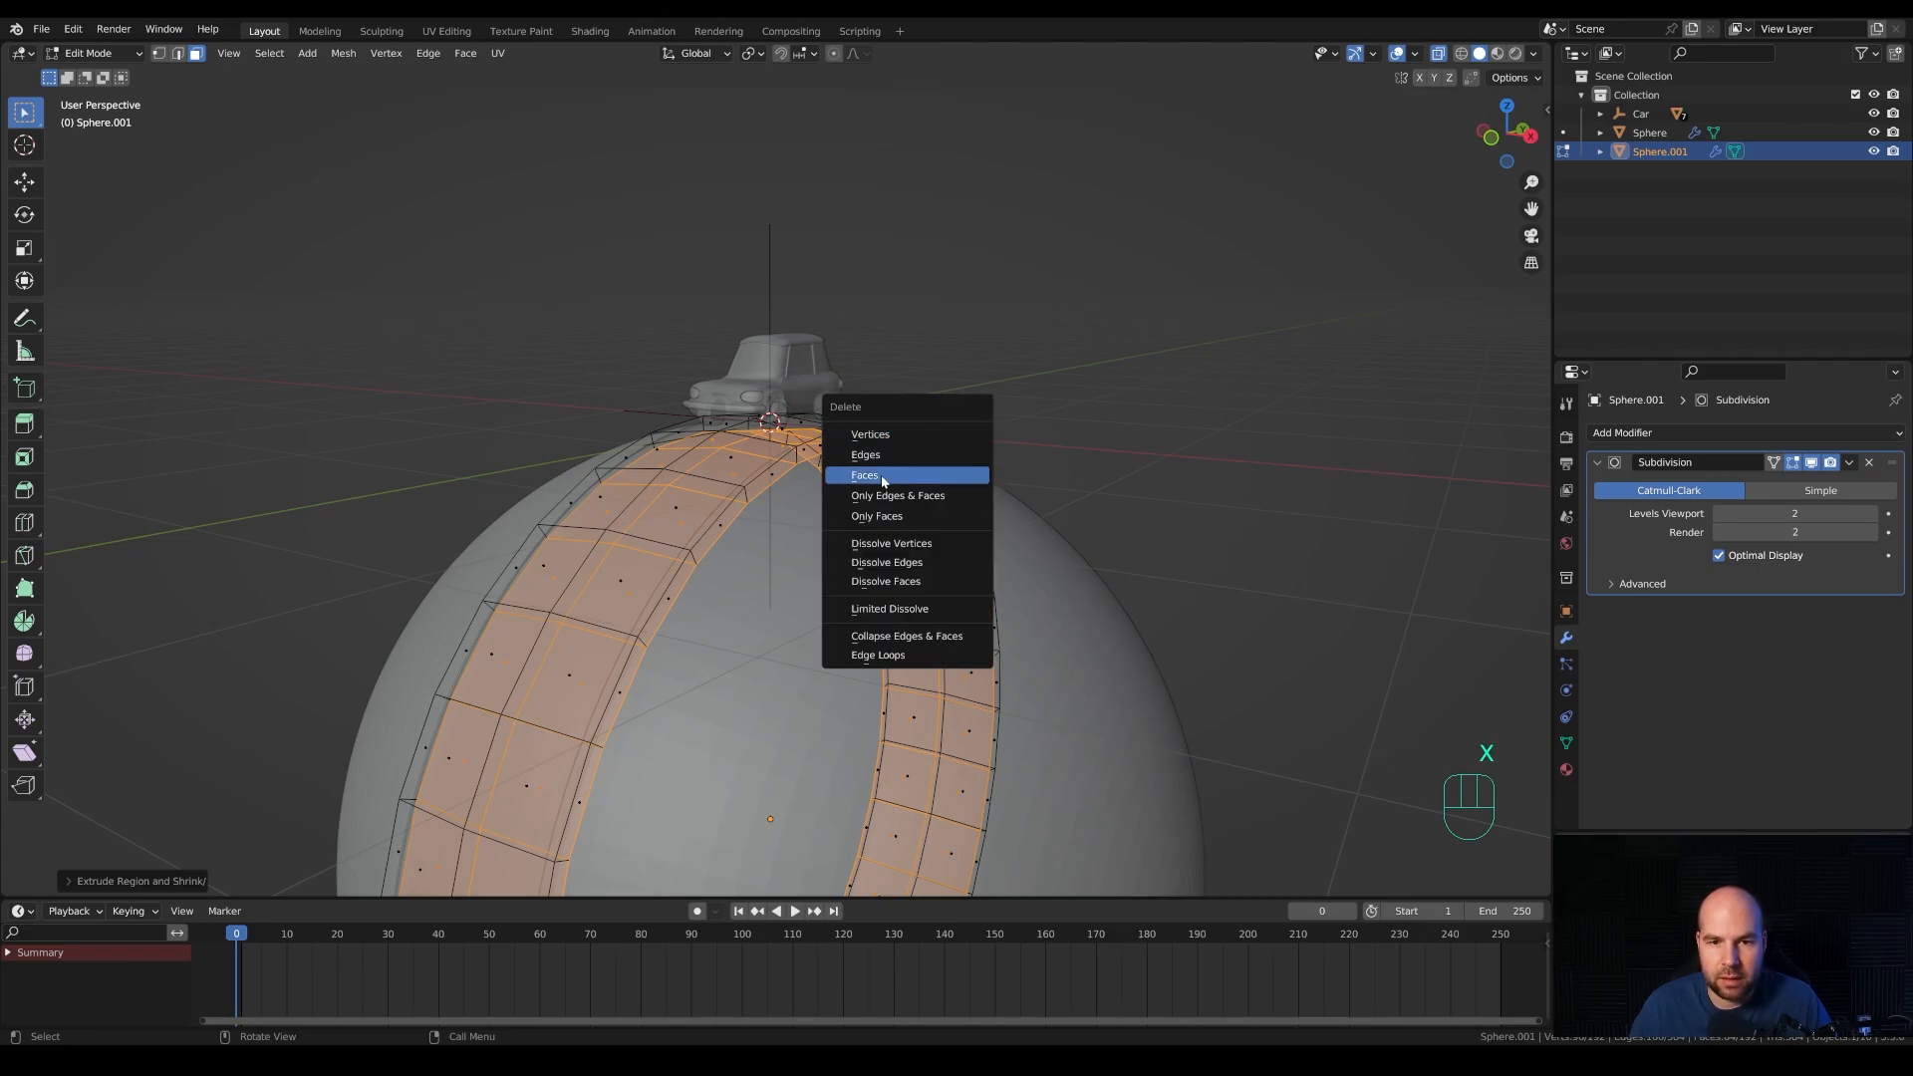
click(881, 475)
Add a loop cut close to each long edge of the road, slid about 0.8 towards the edge, and turn off X-ray.
middle_drag(773, 526, 817, 528)
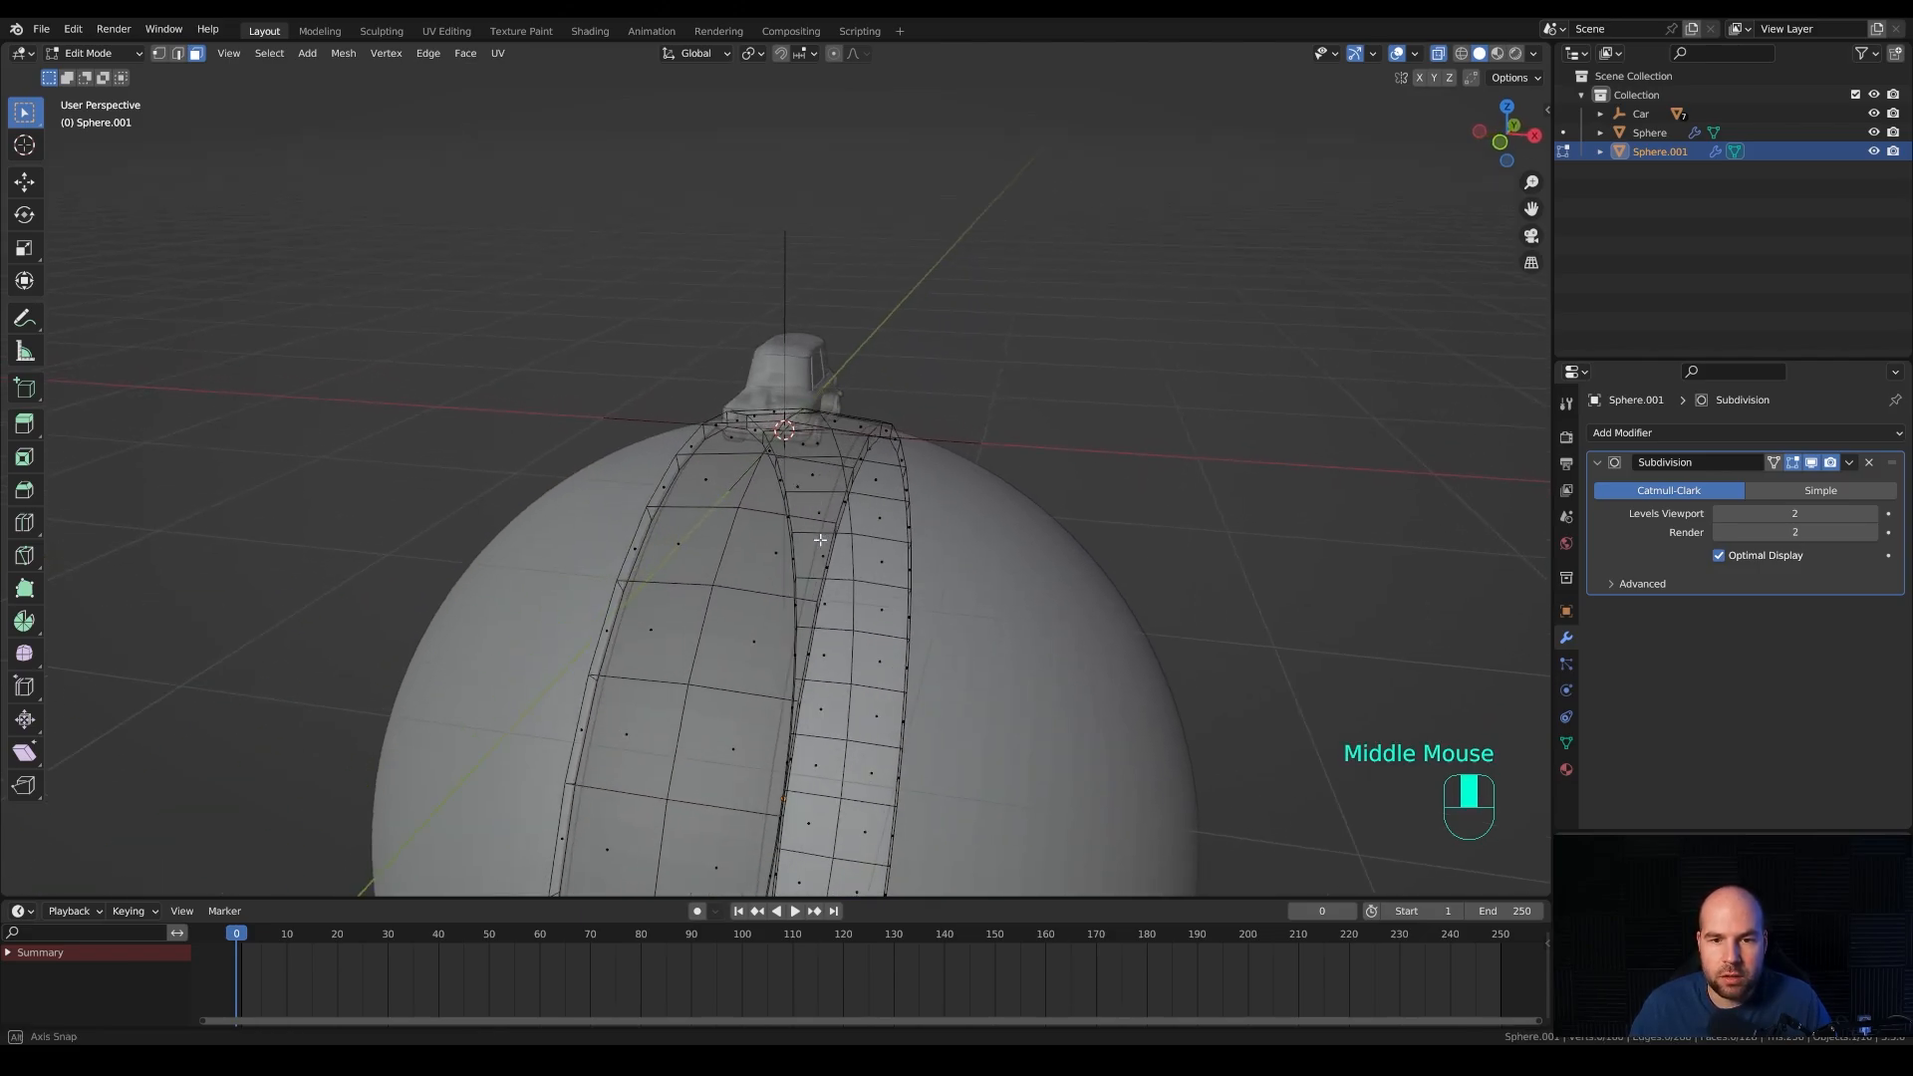
key(ctrl+r)
click(769, 518)
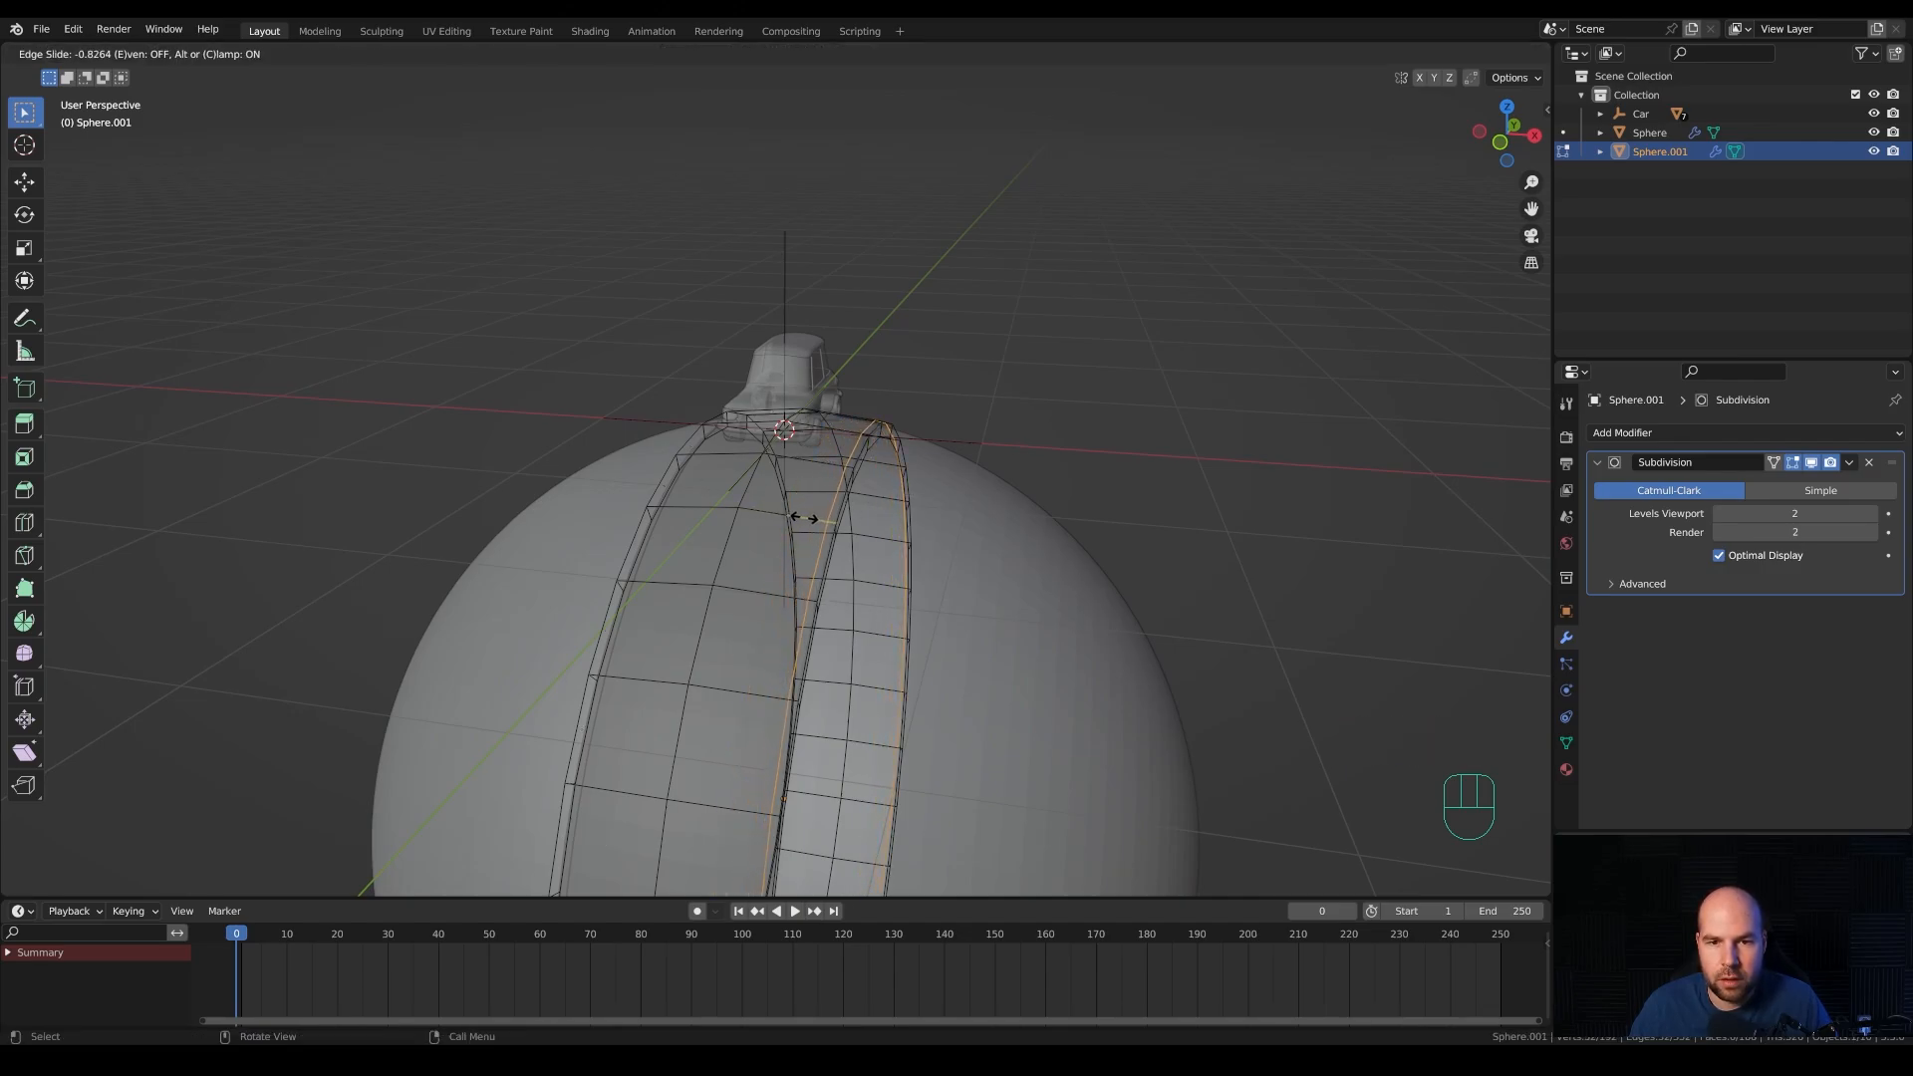
click(797, 519)
key(ctrl+r)
click(698, 507)
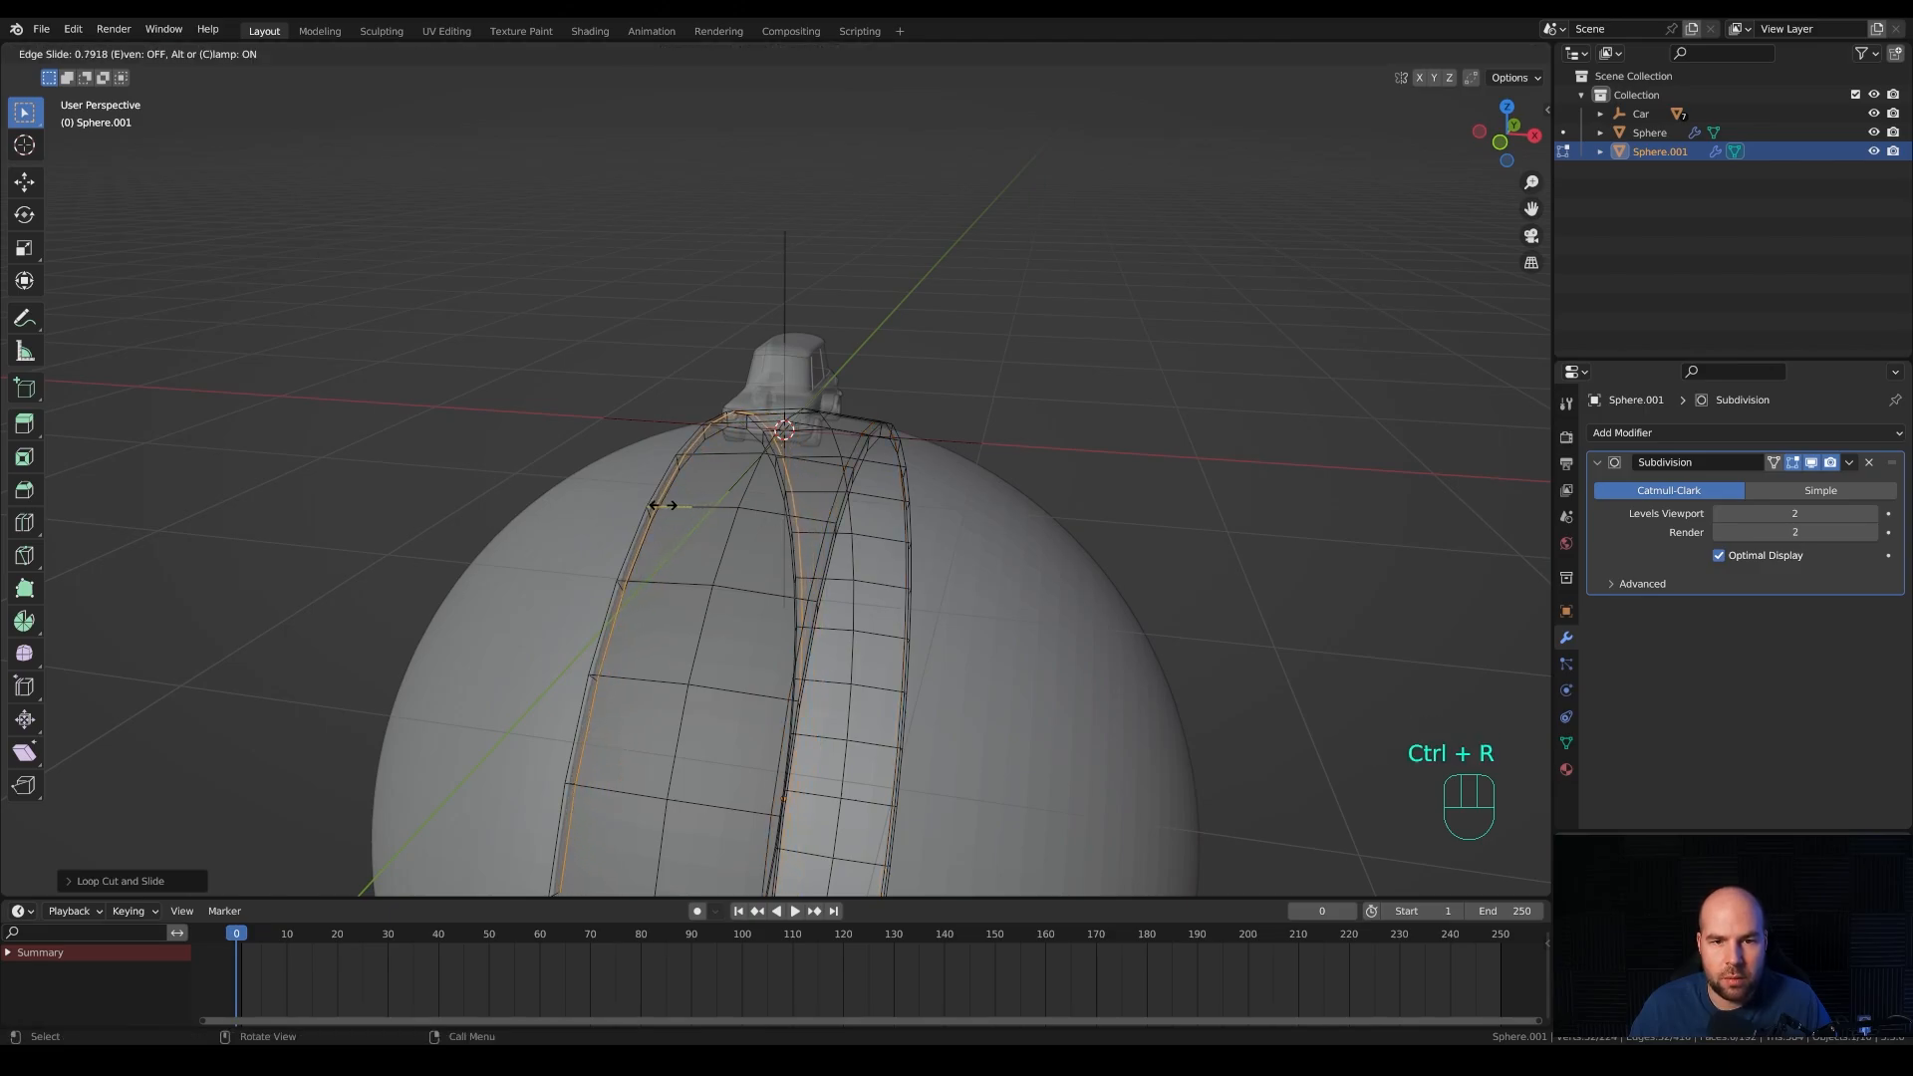
click(653, 504)
click(1439, 53)
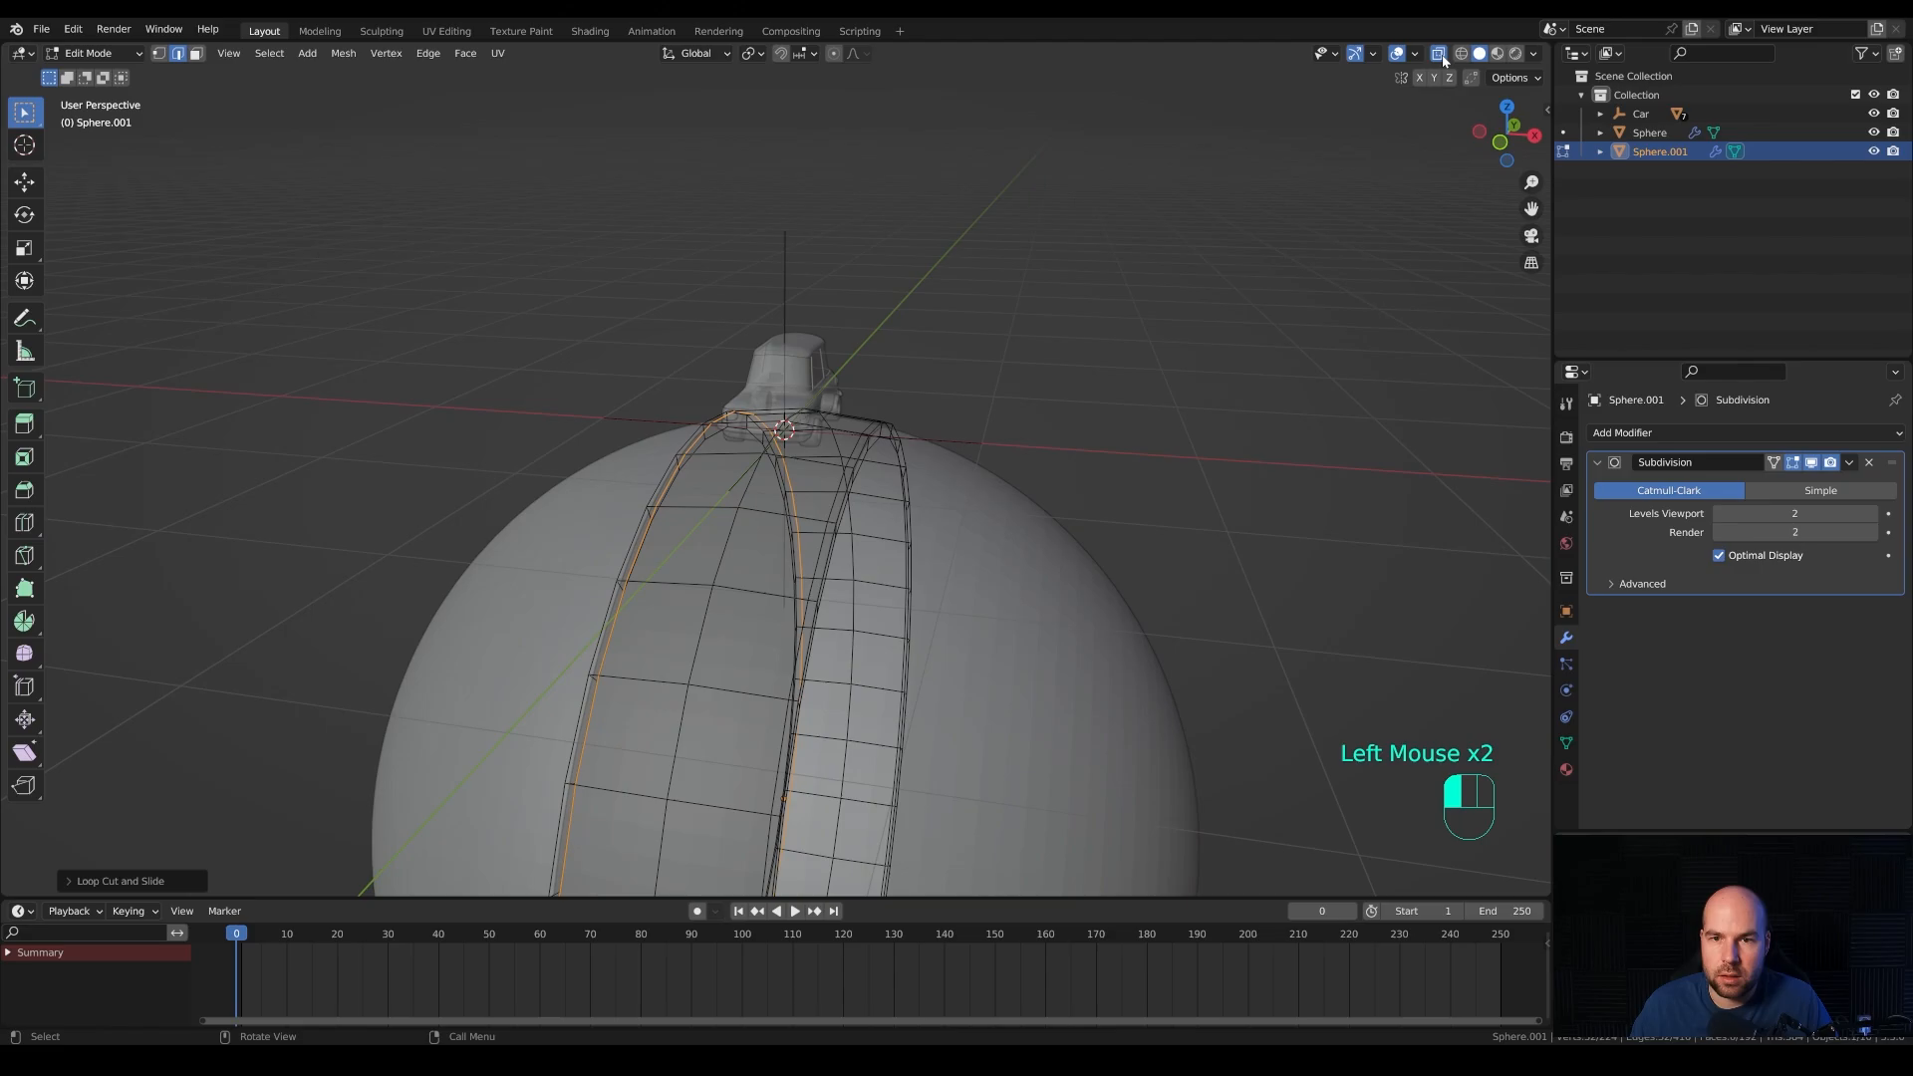
Return to Object Mode and apply Shade Smooth to the road strip and to the sphere.
middle_drag(1063, 320, 972, 386)
key(Tab)
scroll(850, 512, up, 1)
middle_drag(850, 512, 800, 485)
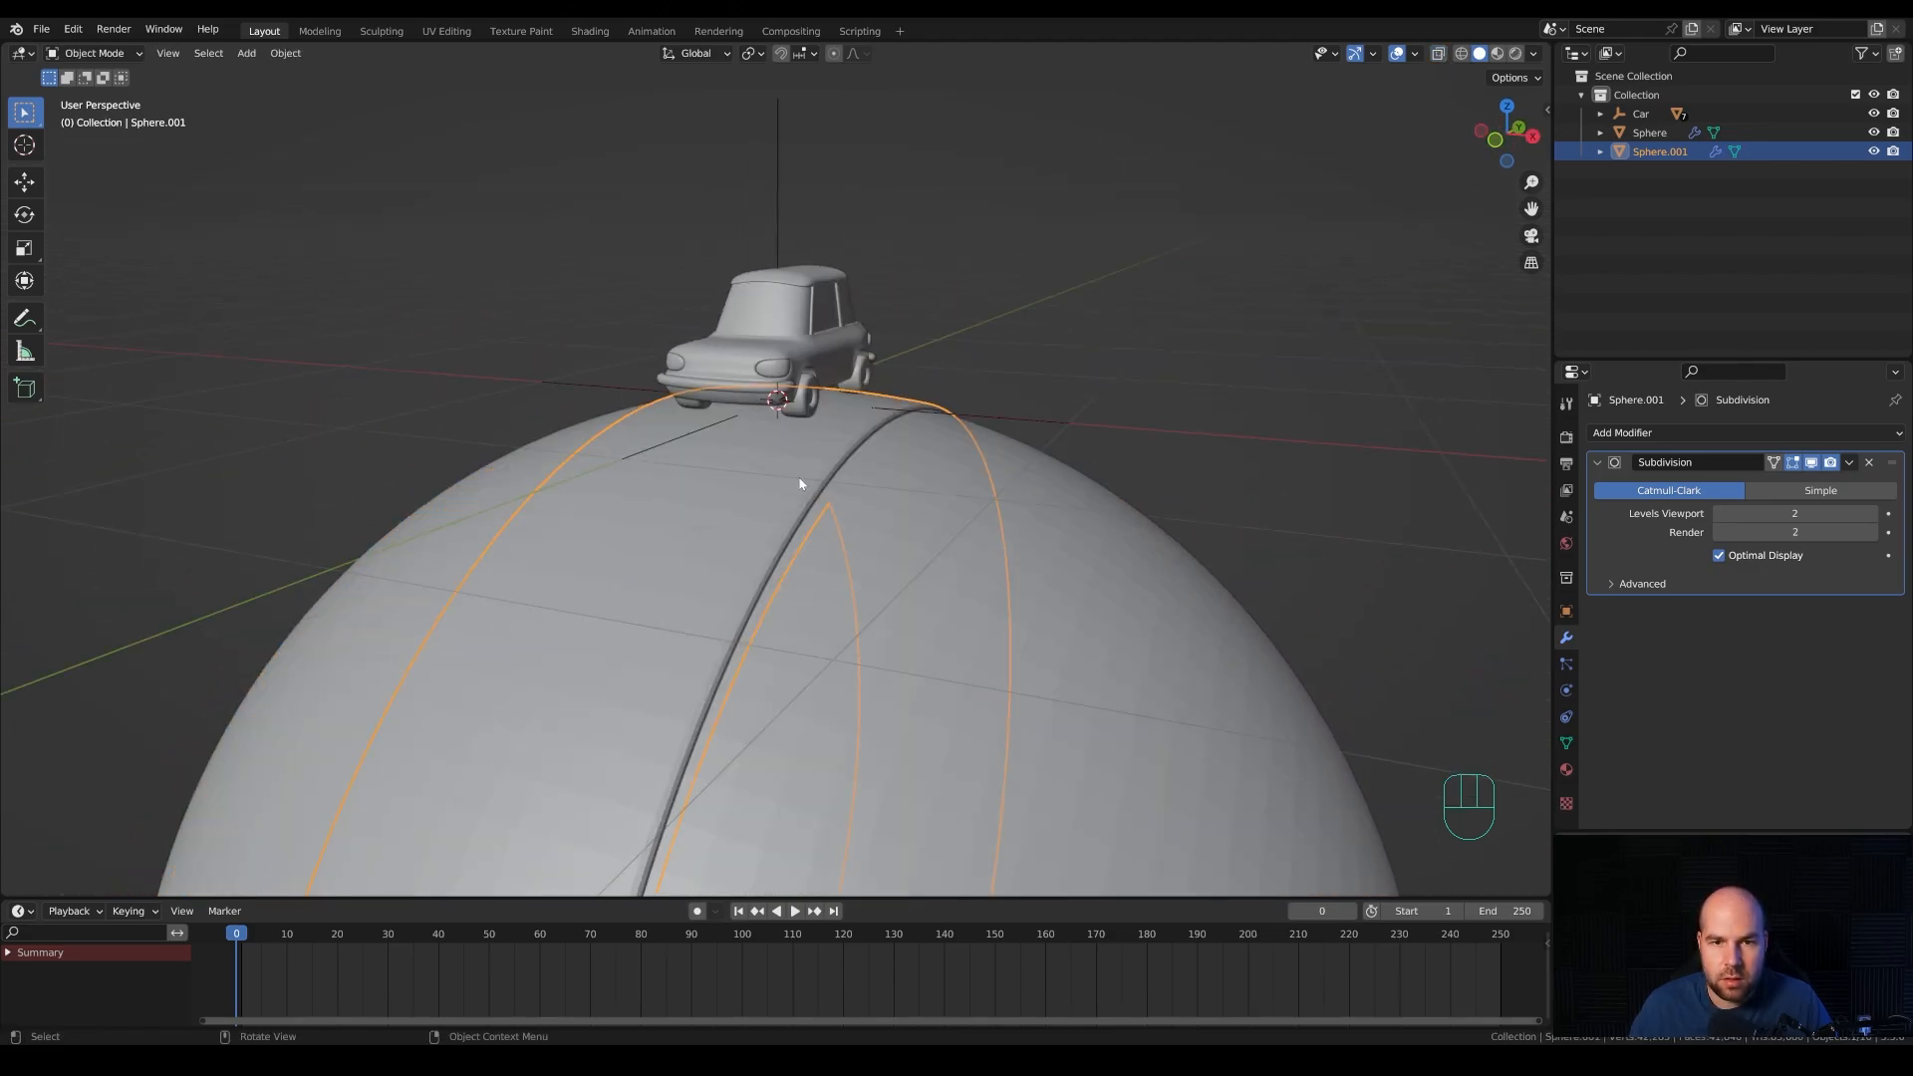
right_click(822, 456)
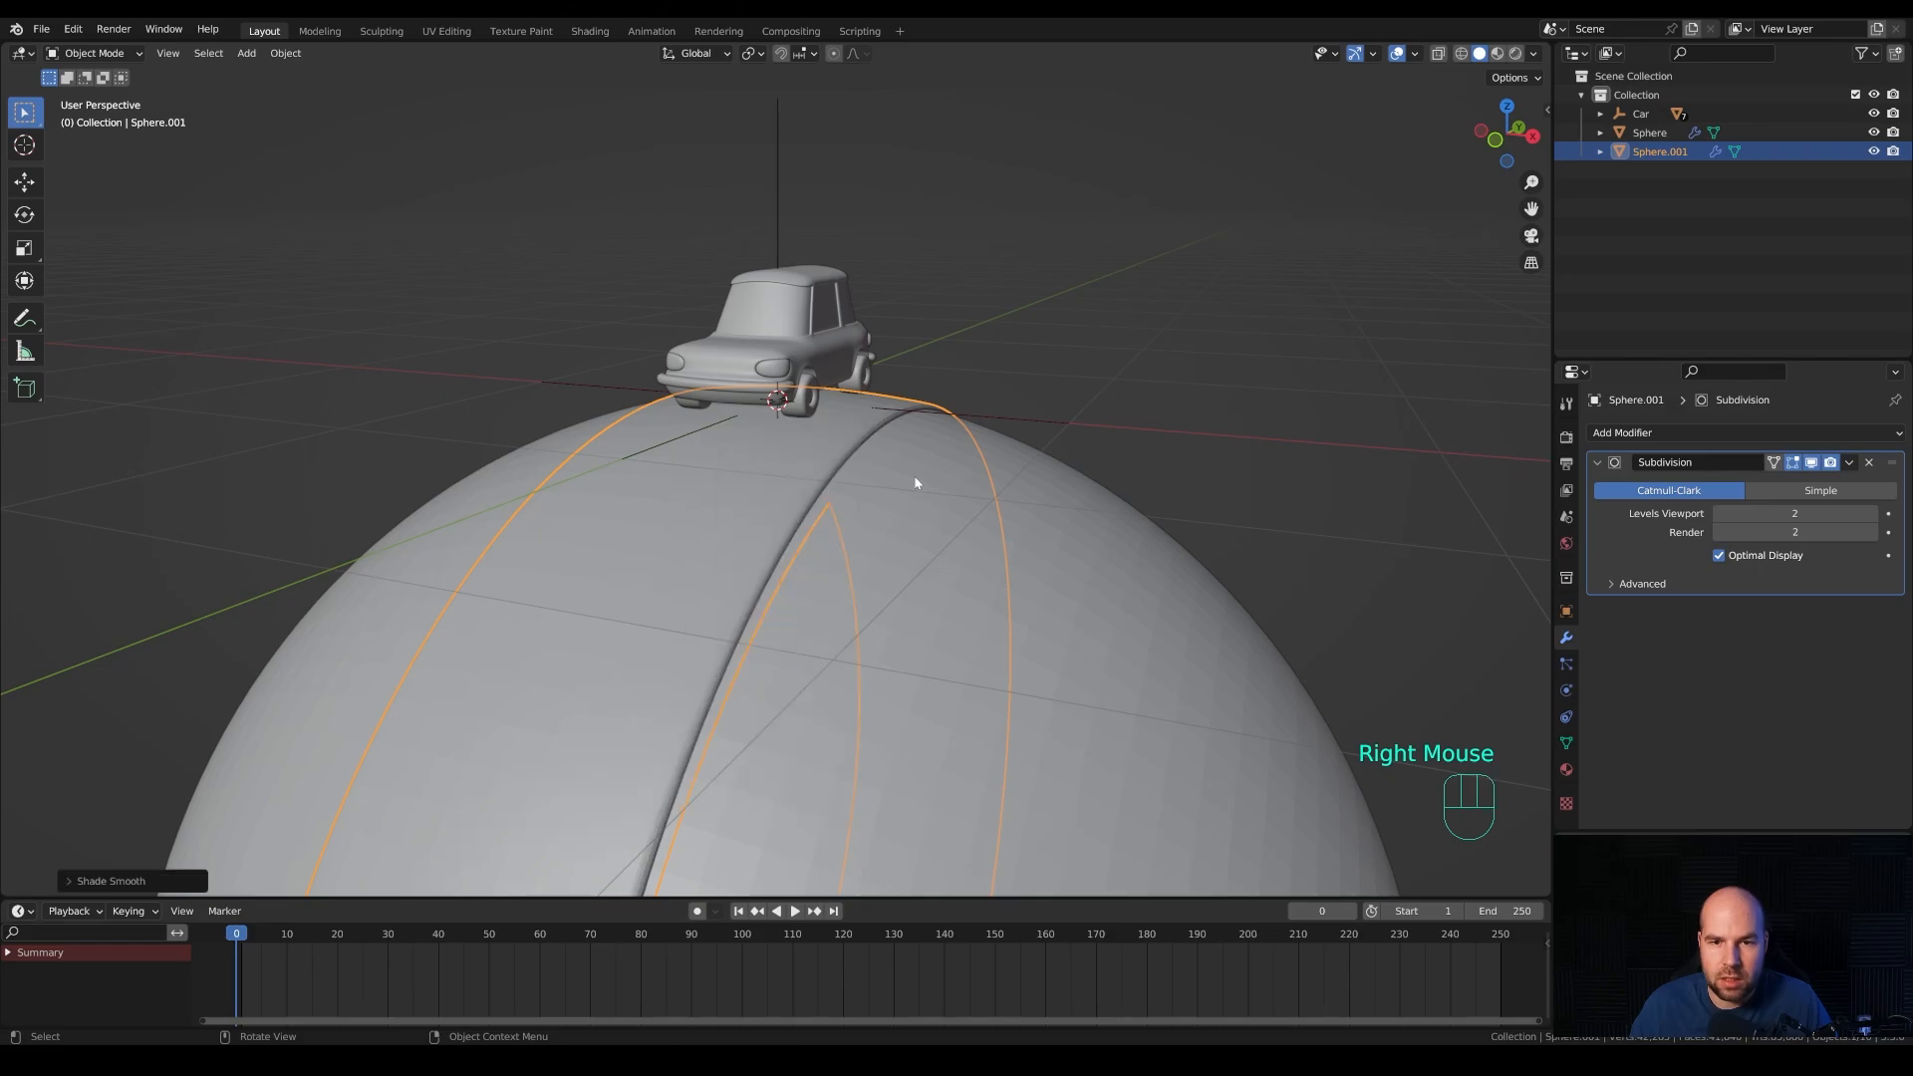
click(974, 489)
right_click(974, 489)
click(951, 485)
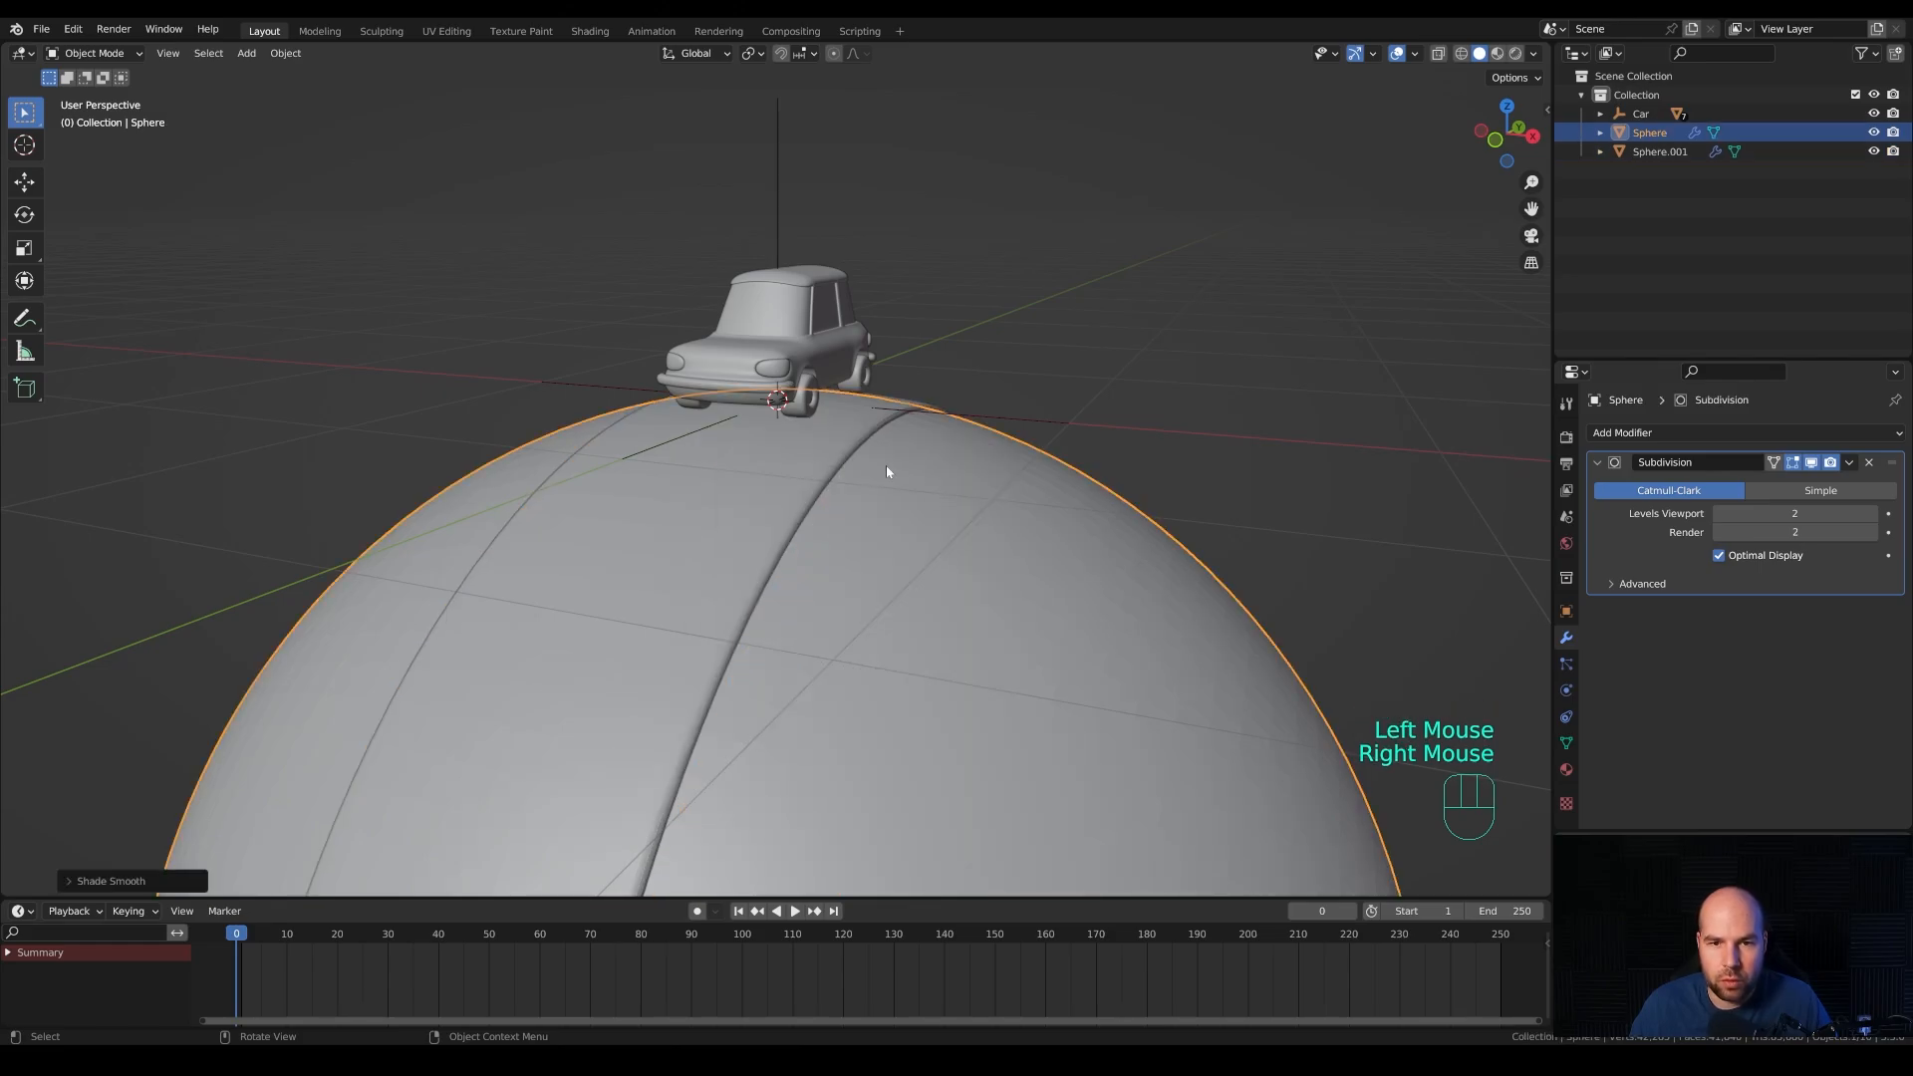
Snap the 3D cursor to the selected sphere's centre.
scroll(888, 465, down, 4)
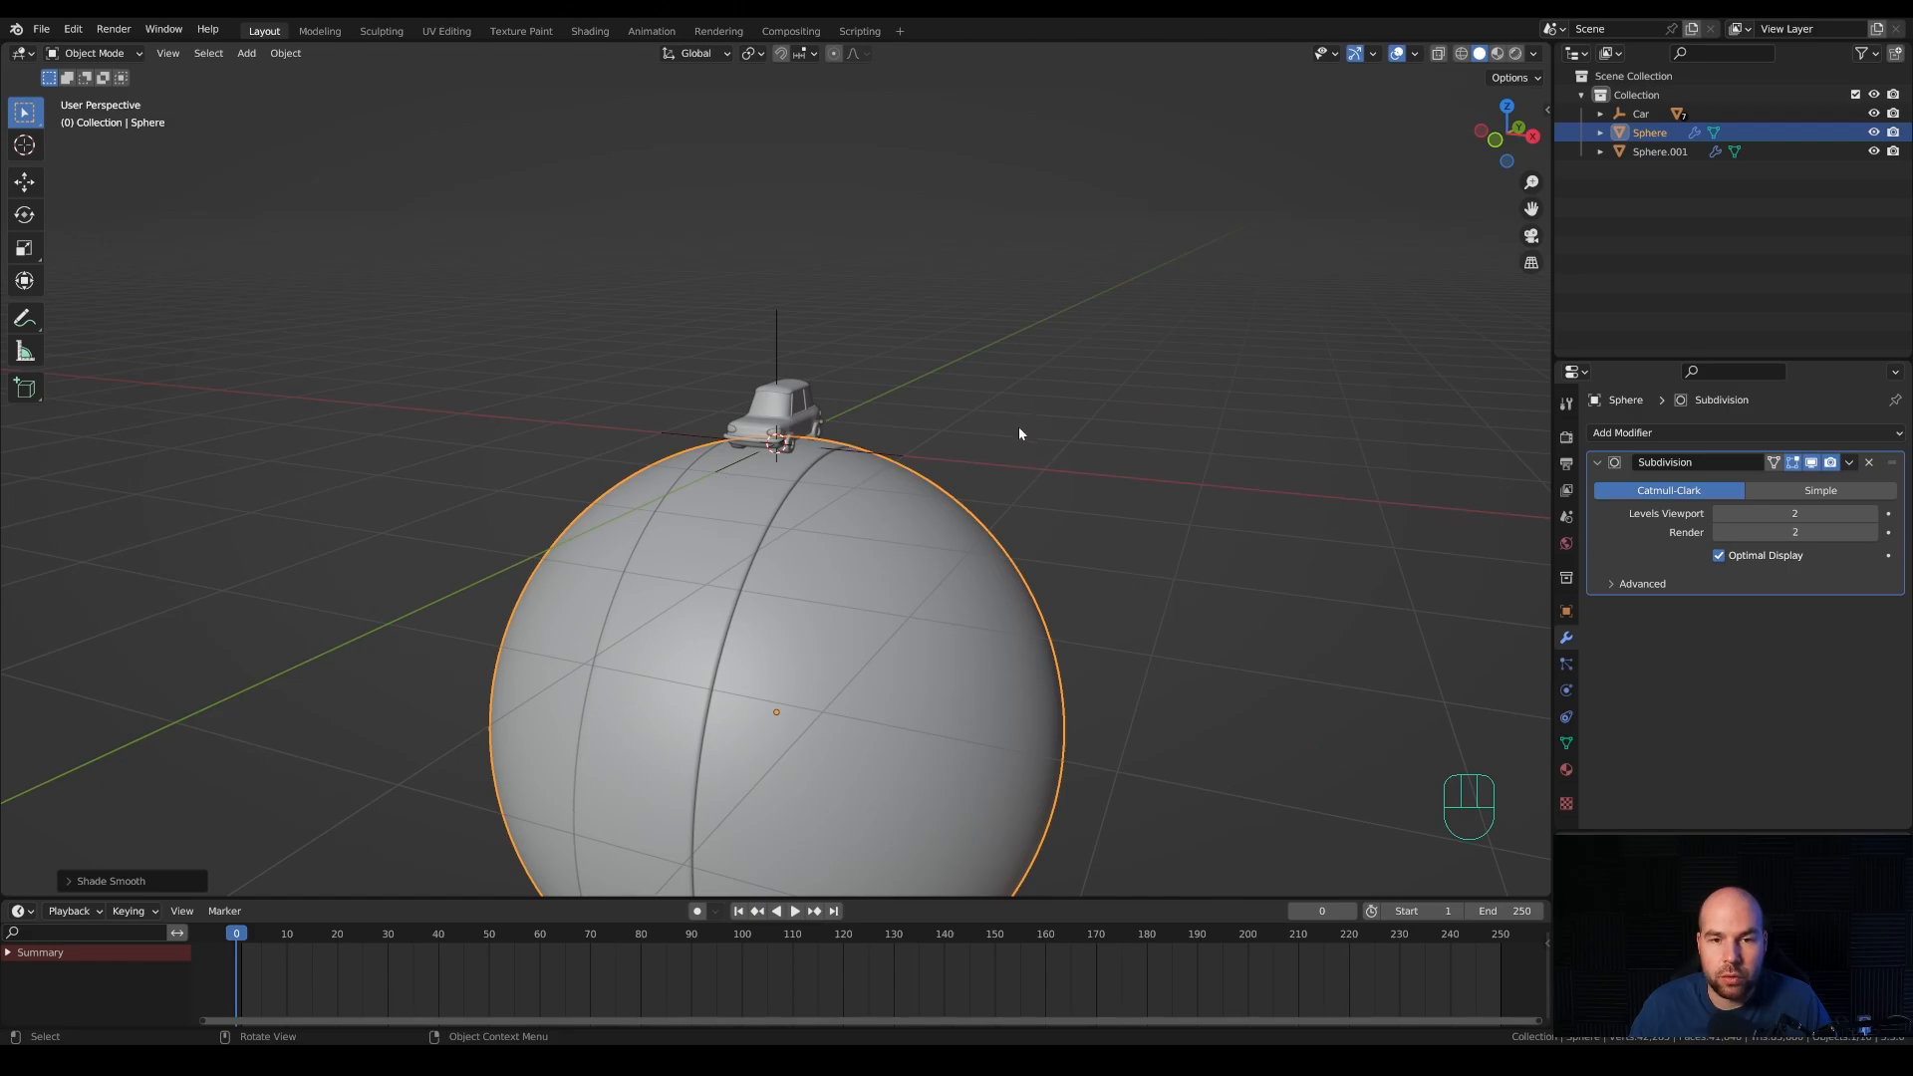
middle_drag(1021, 432, 944, 432)
scroll(968, 401, down, 2)
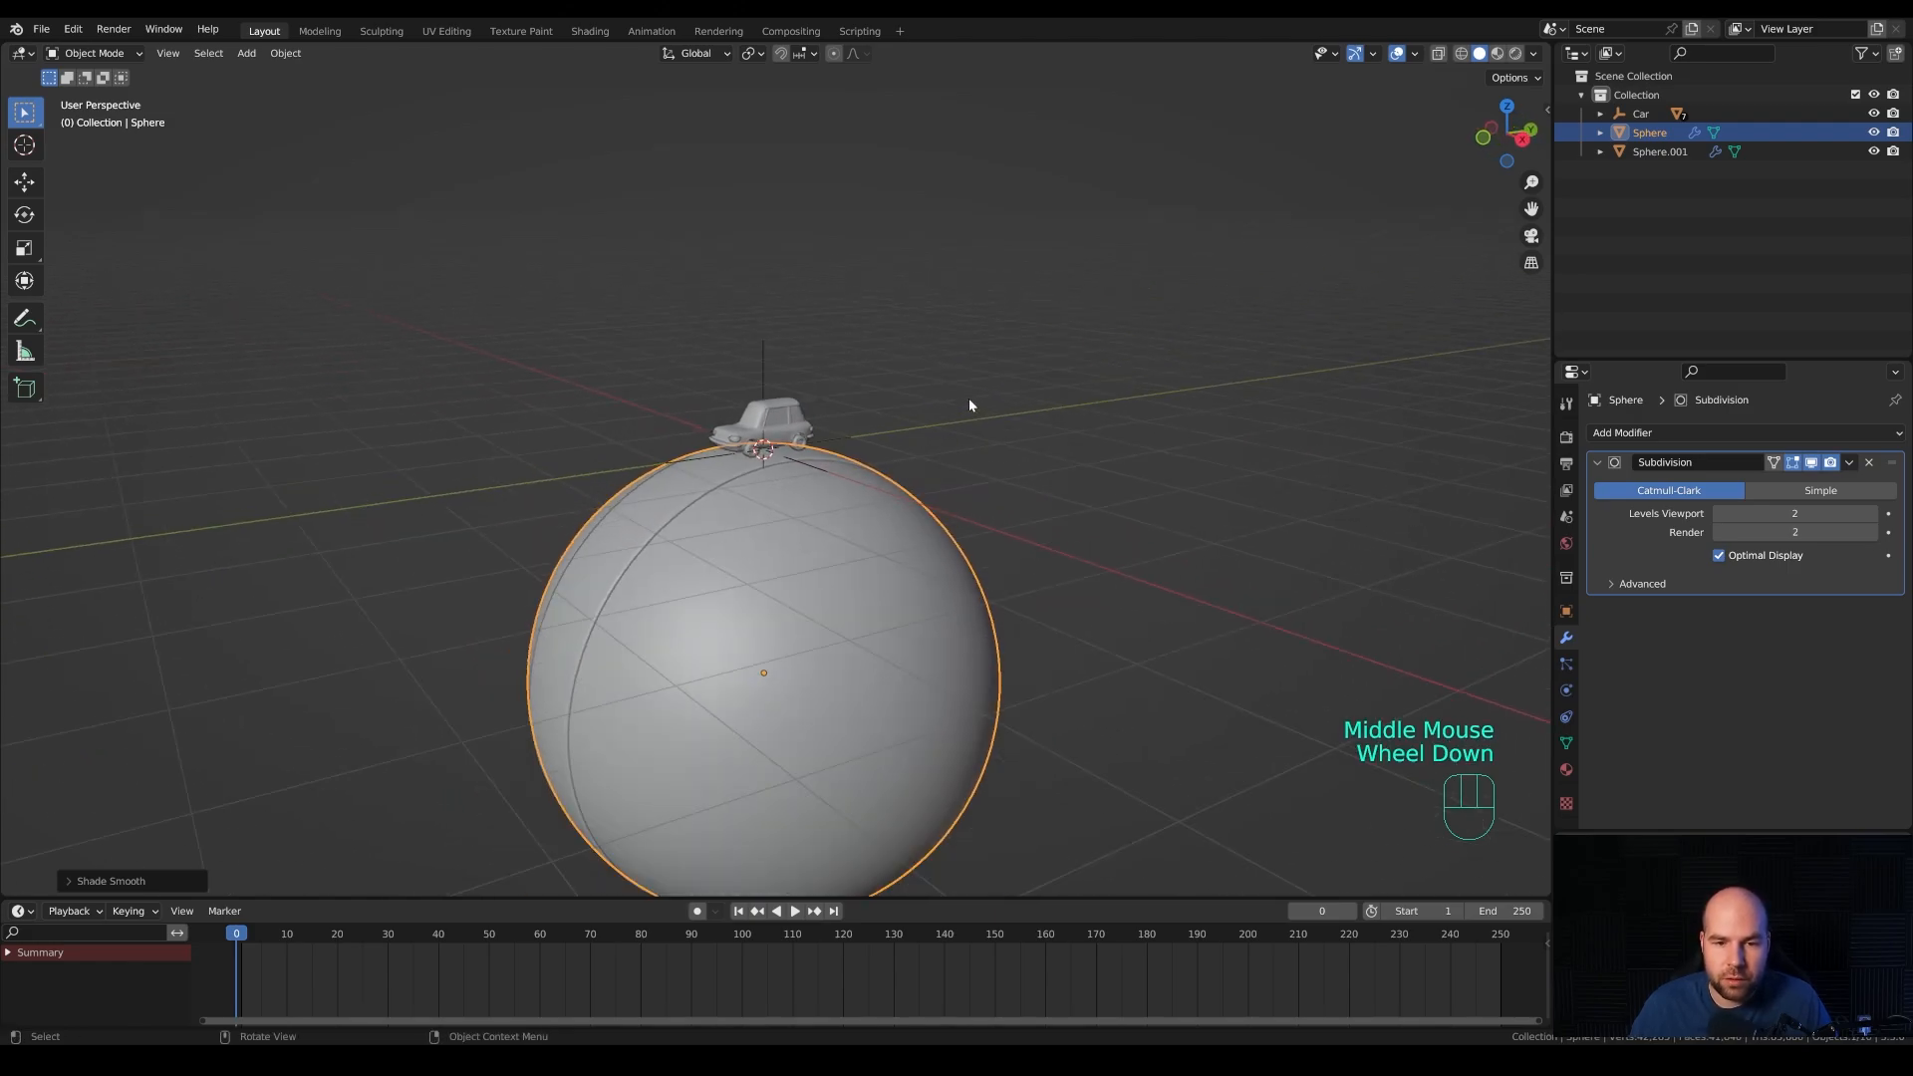
key(shift+s)
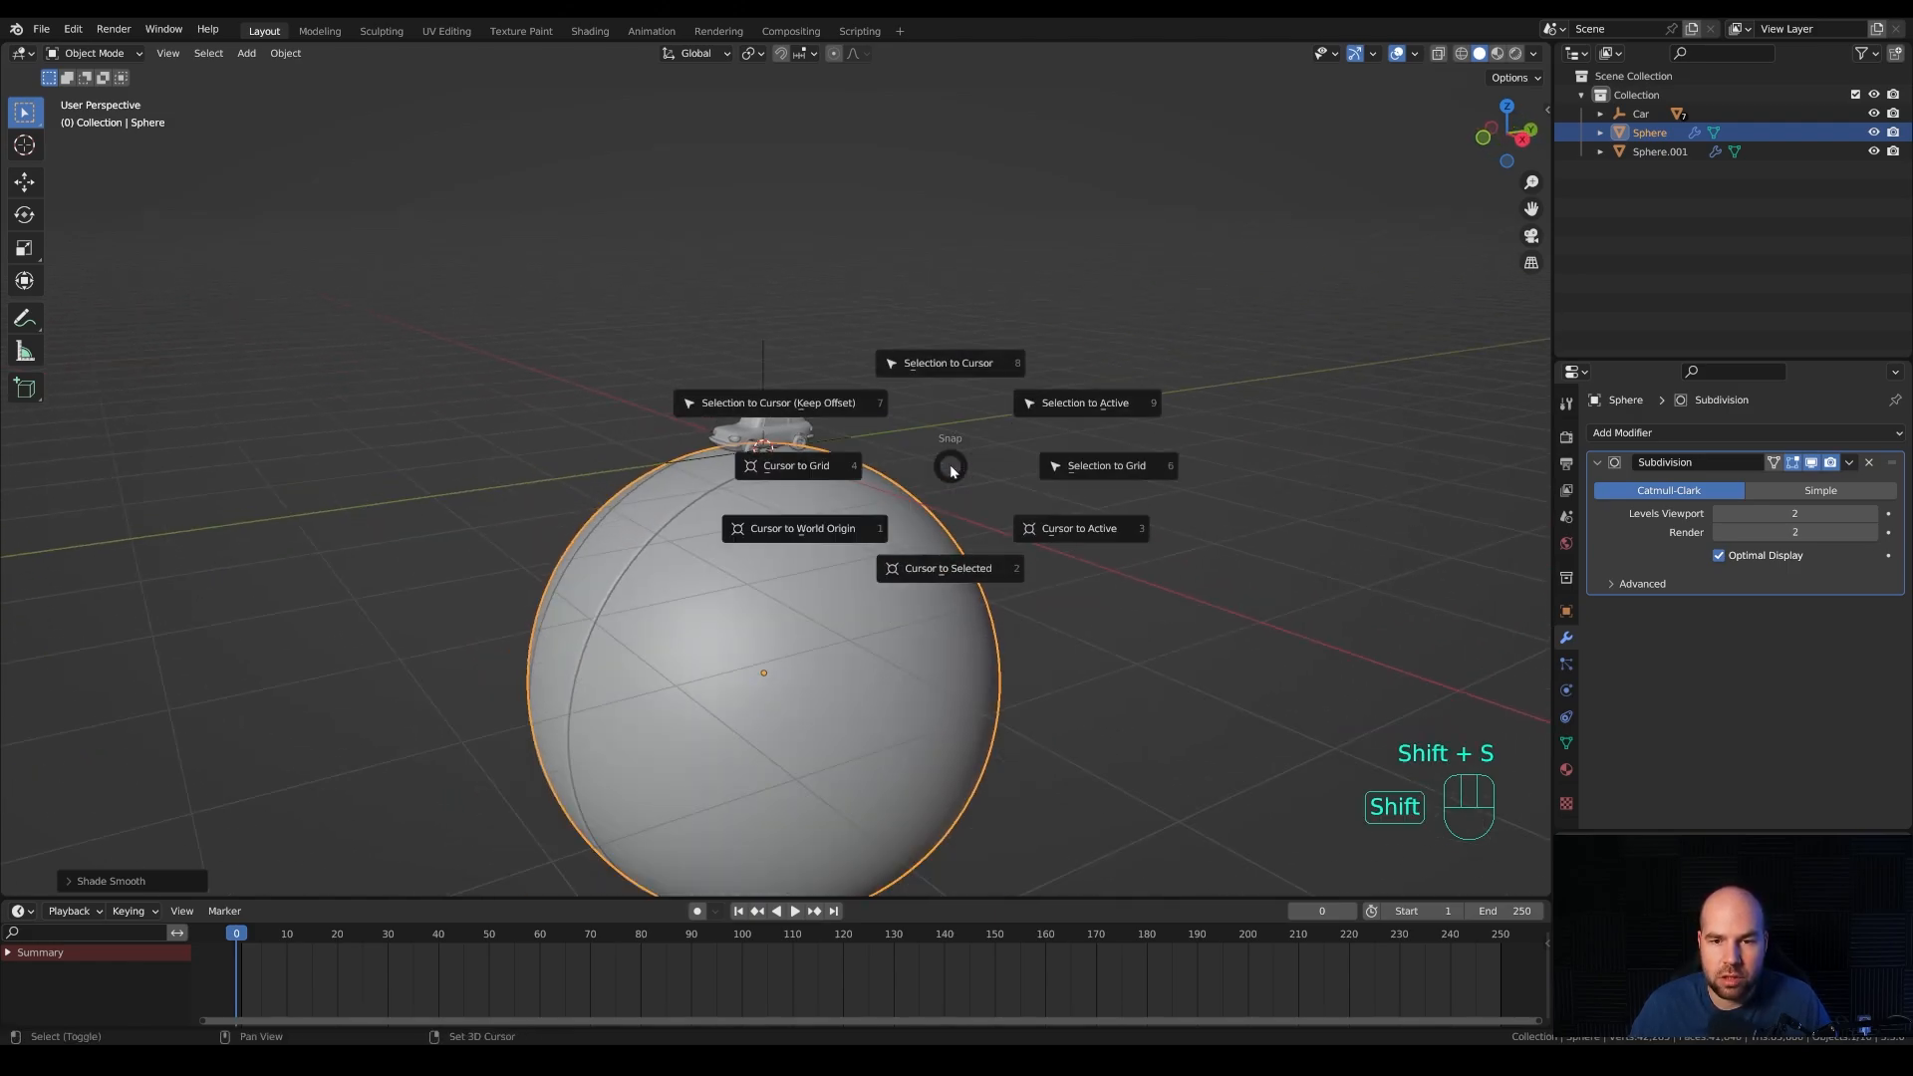
click(940, 570)
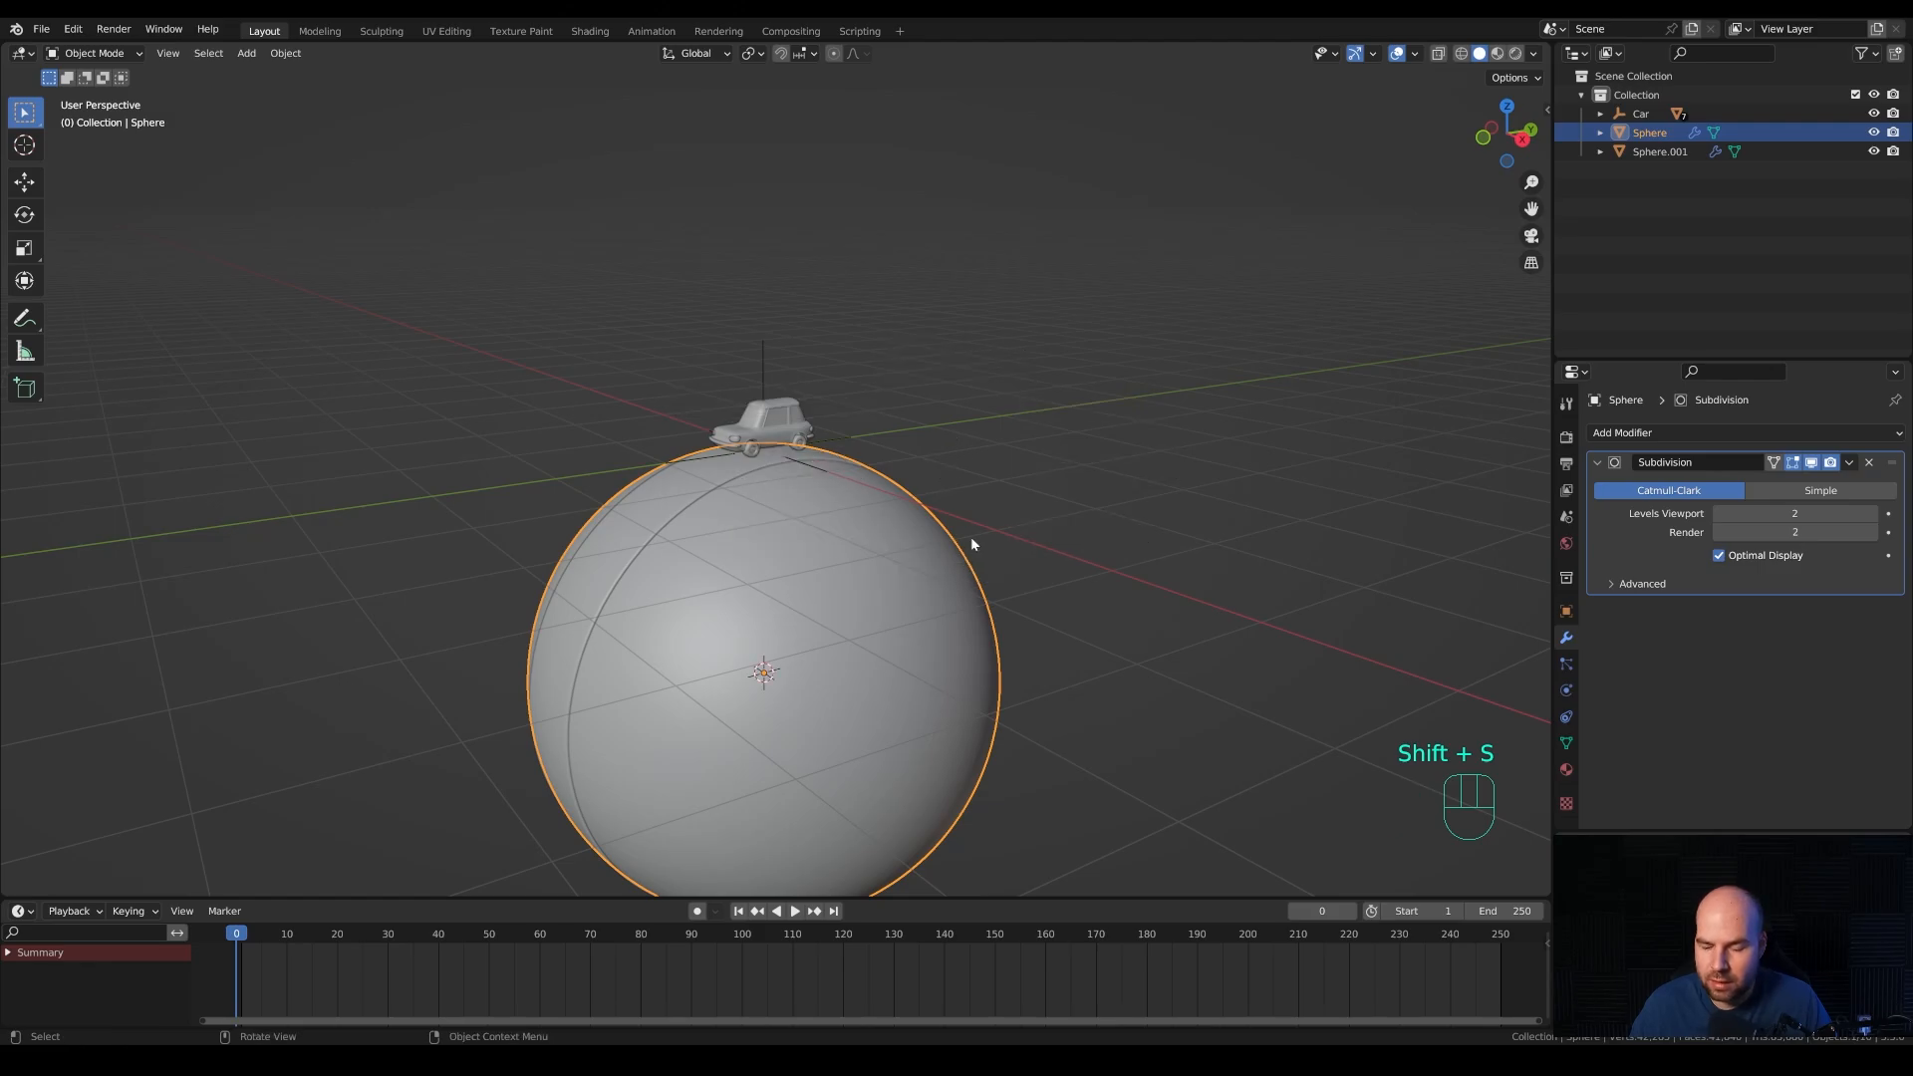
In the right orthographic view with X-ray on, add a mesh circle with 128 vertices at the sphere's centre.
key(KP_3)
mouse_move(973, 542)
shift+middle_down()
mouse_move(968, 643)
mouse_move(973, 541)
shift+middle_up()
scroll(974, 540, up, 1)
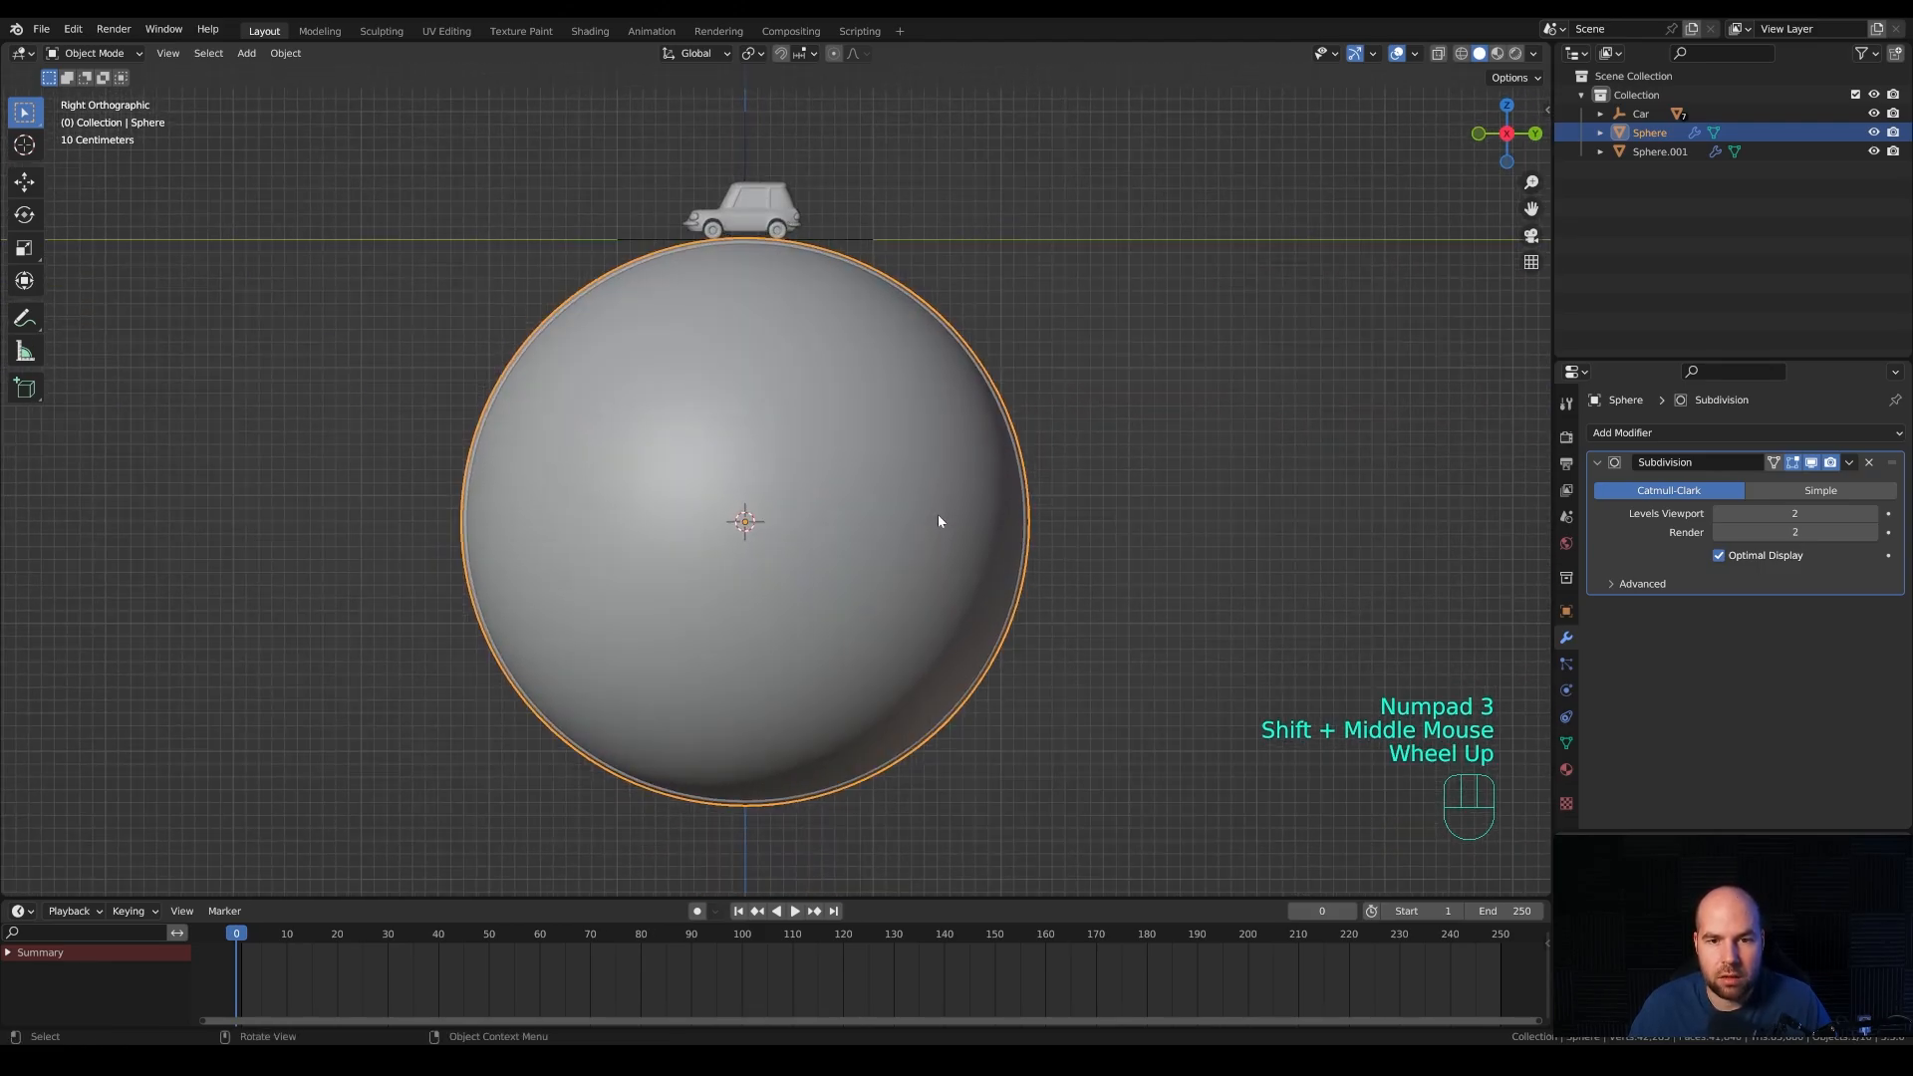
click(1438, 55)
key(shift+a)
mouse_move(767, 462)
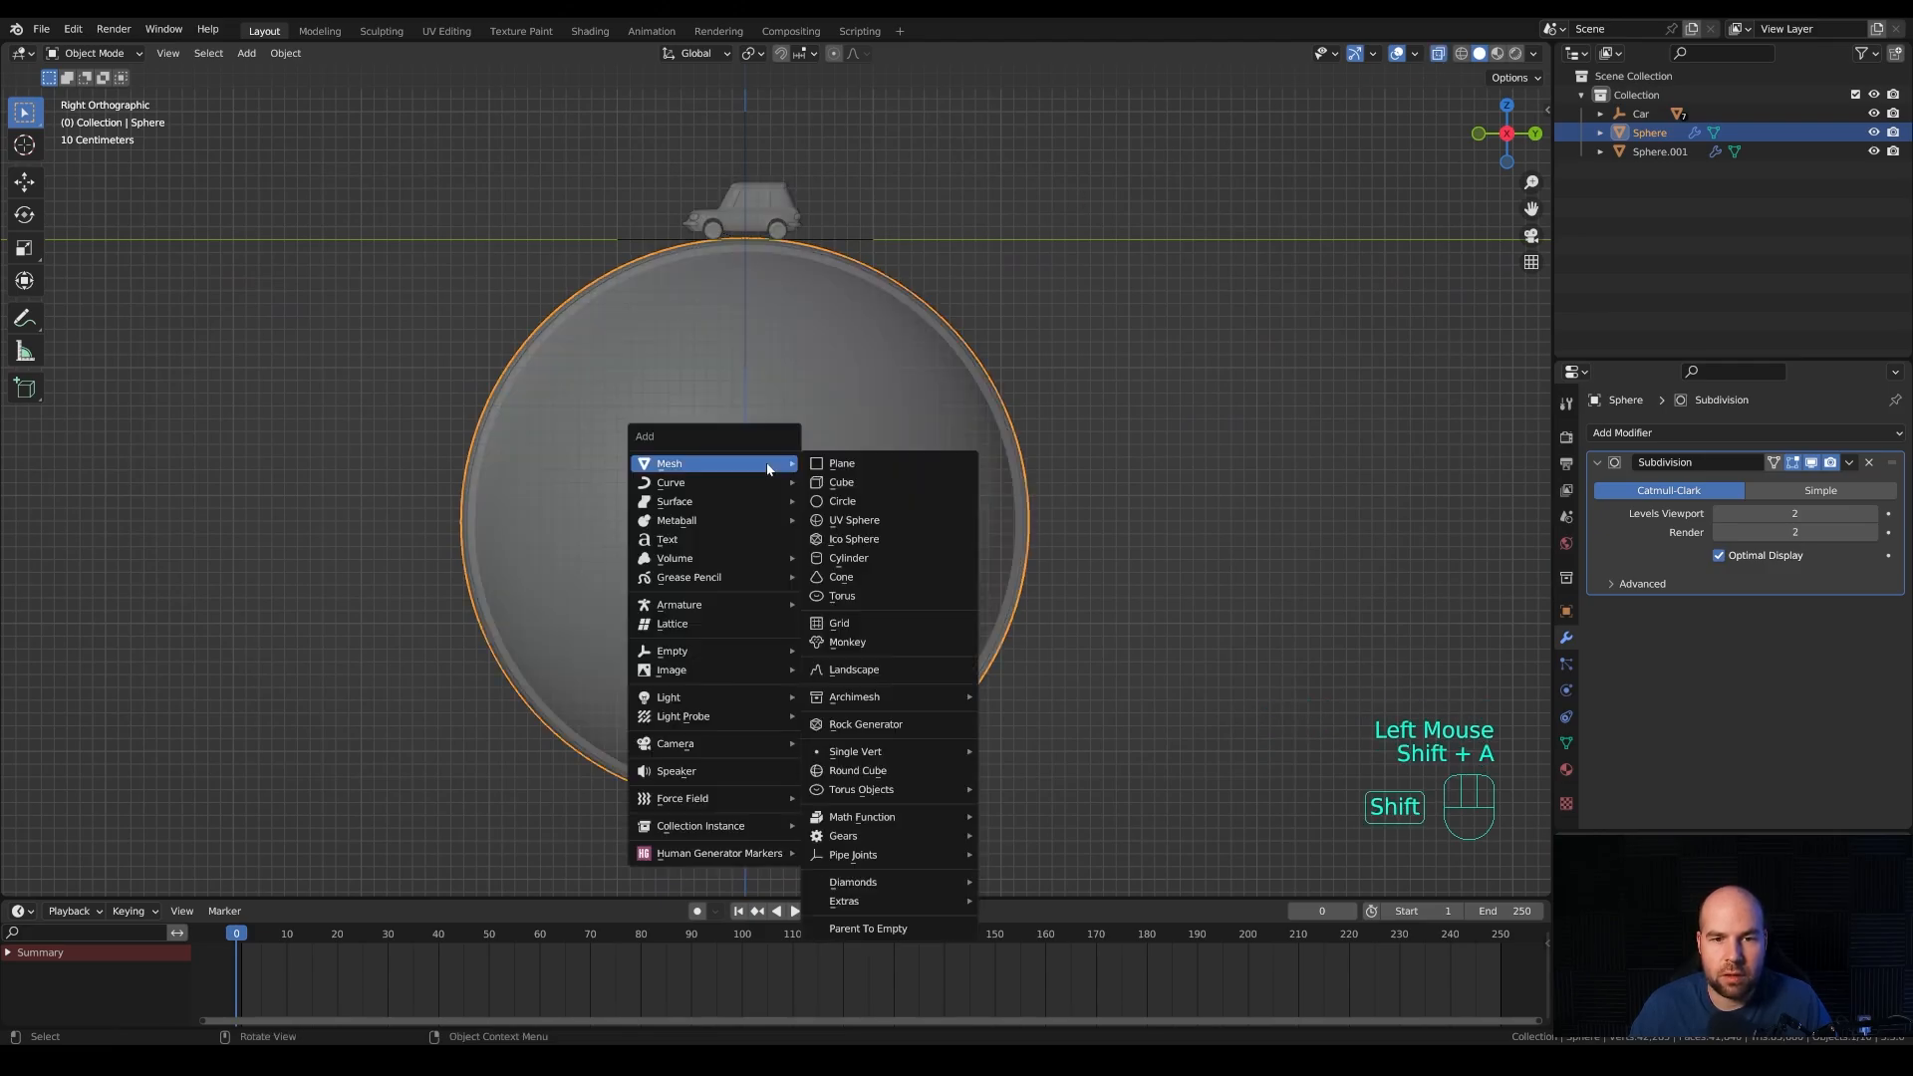
click(862, 502)
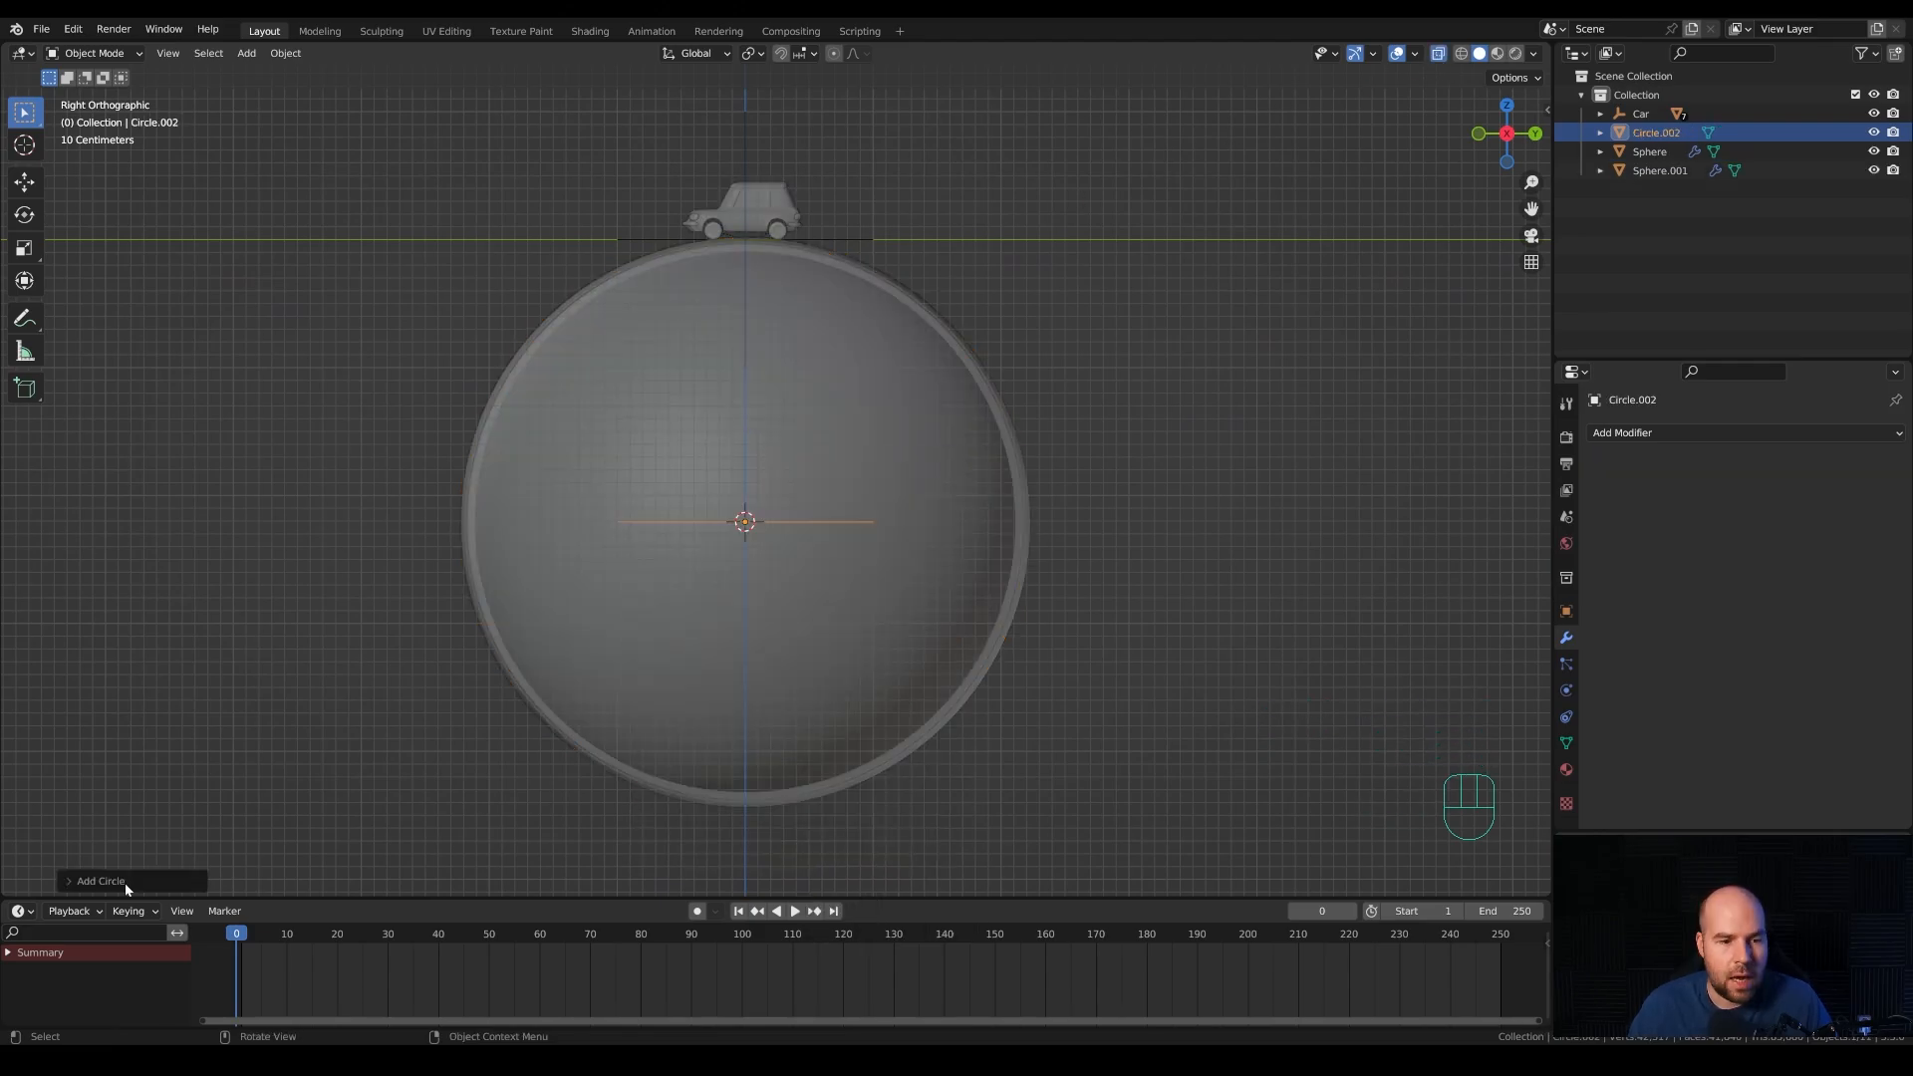
click(123, 882)
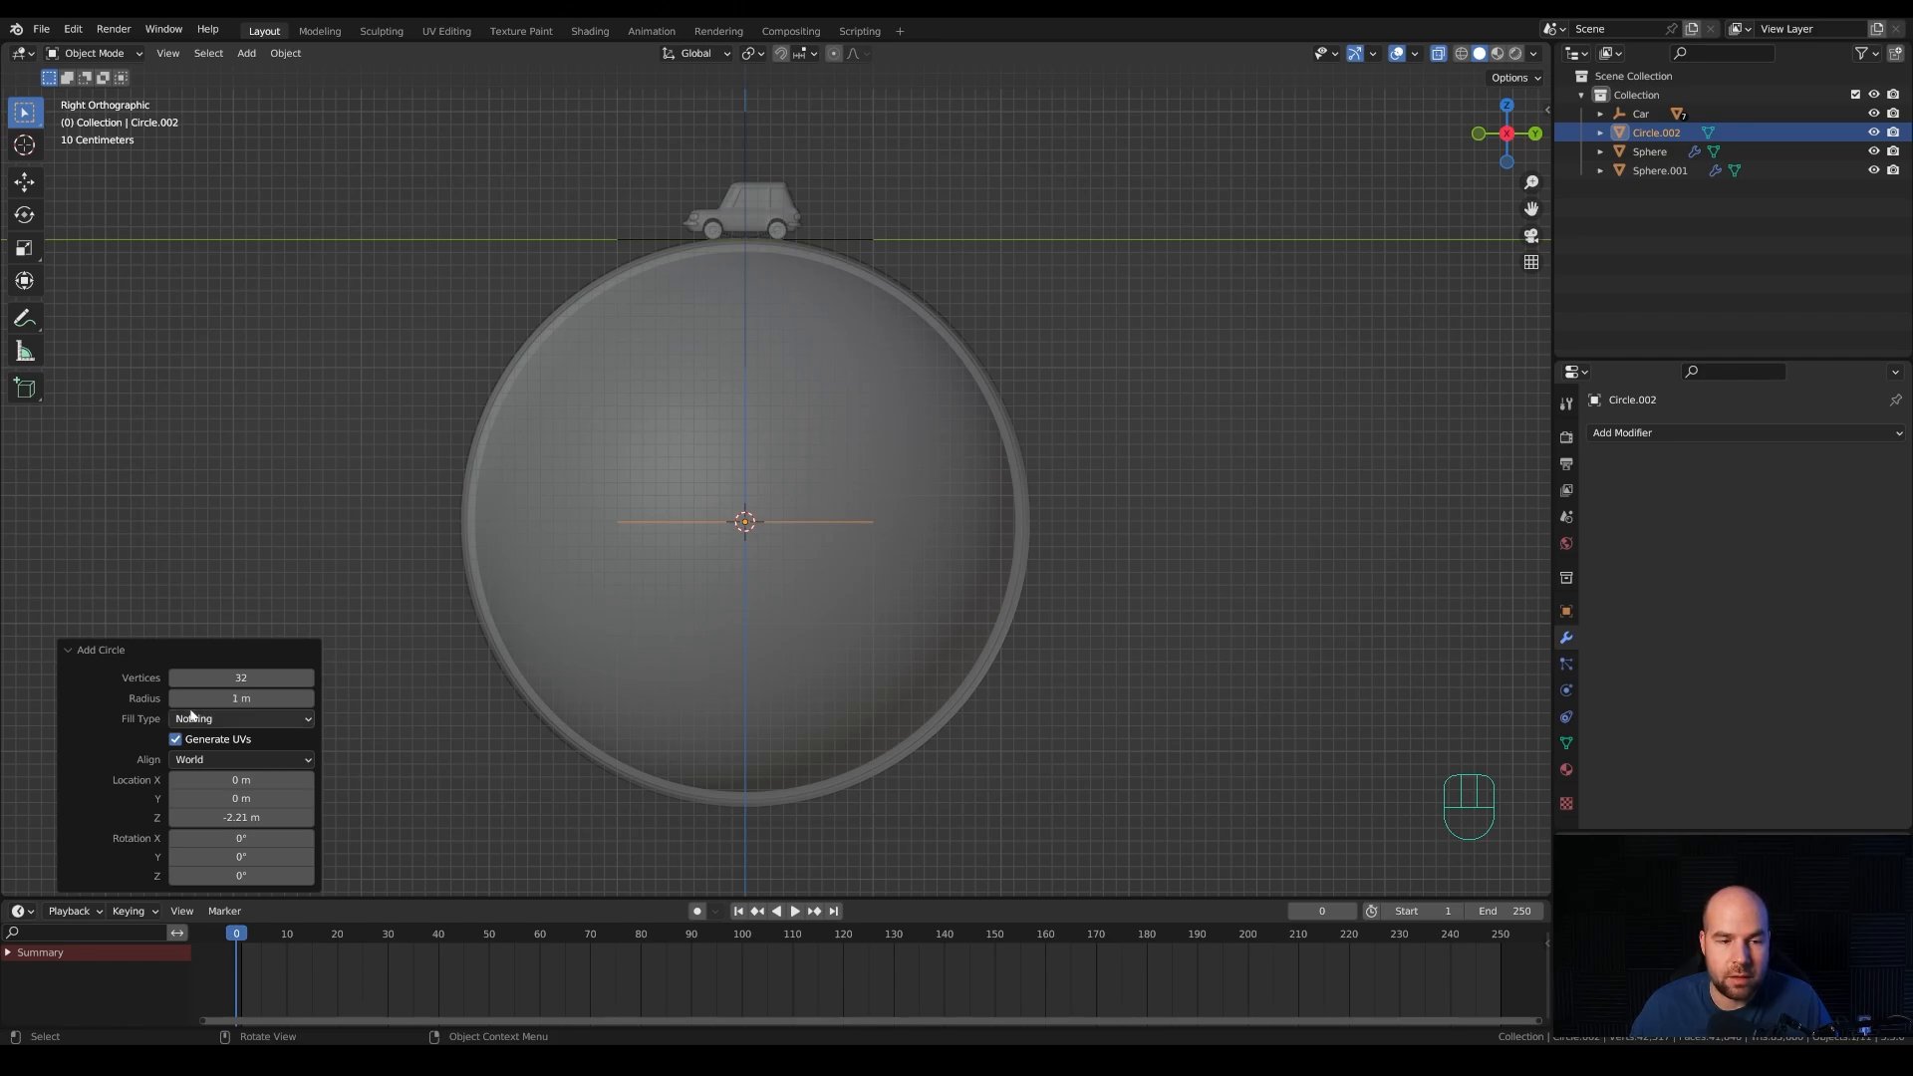
click(241, 678)
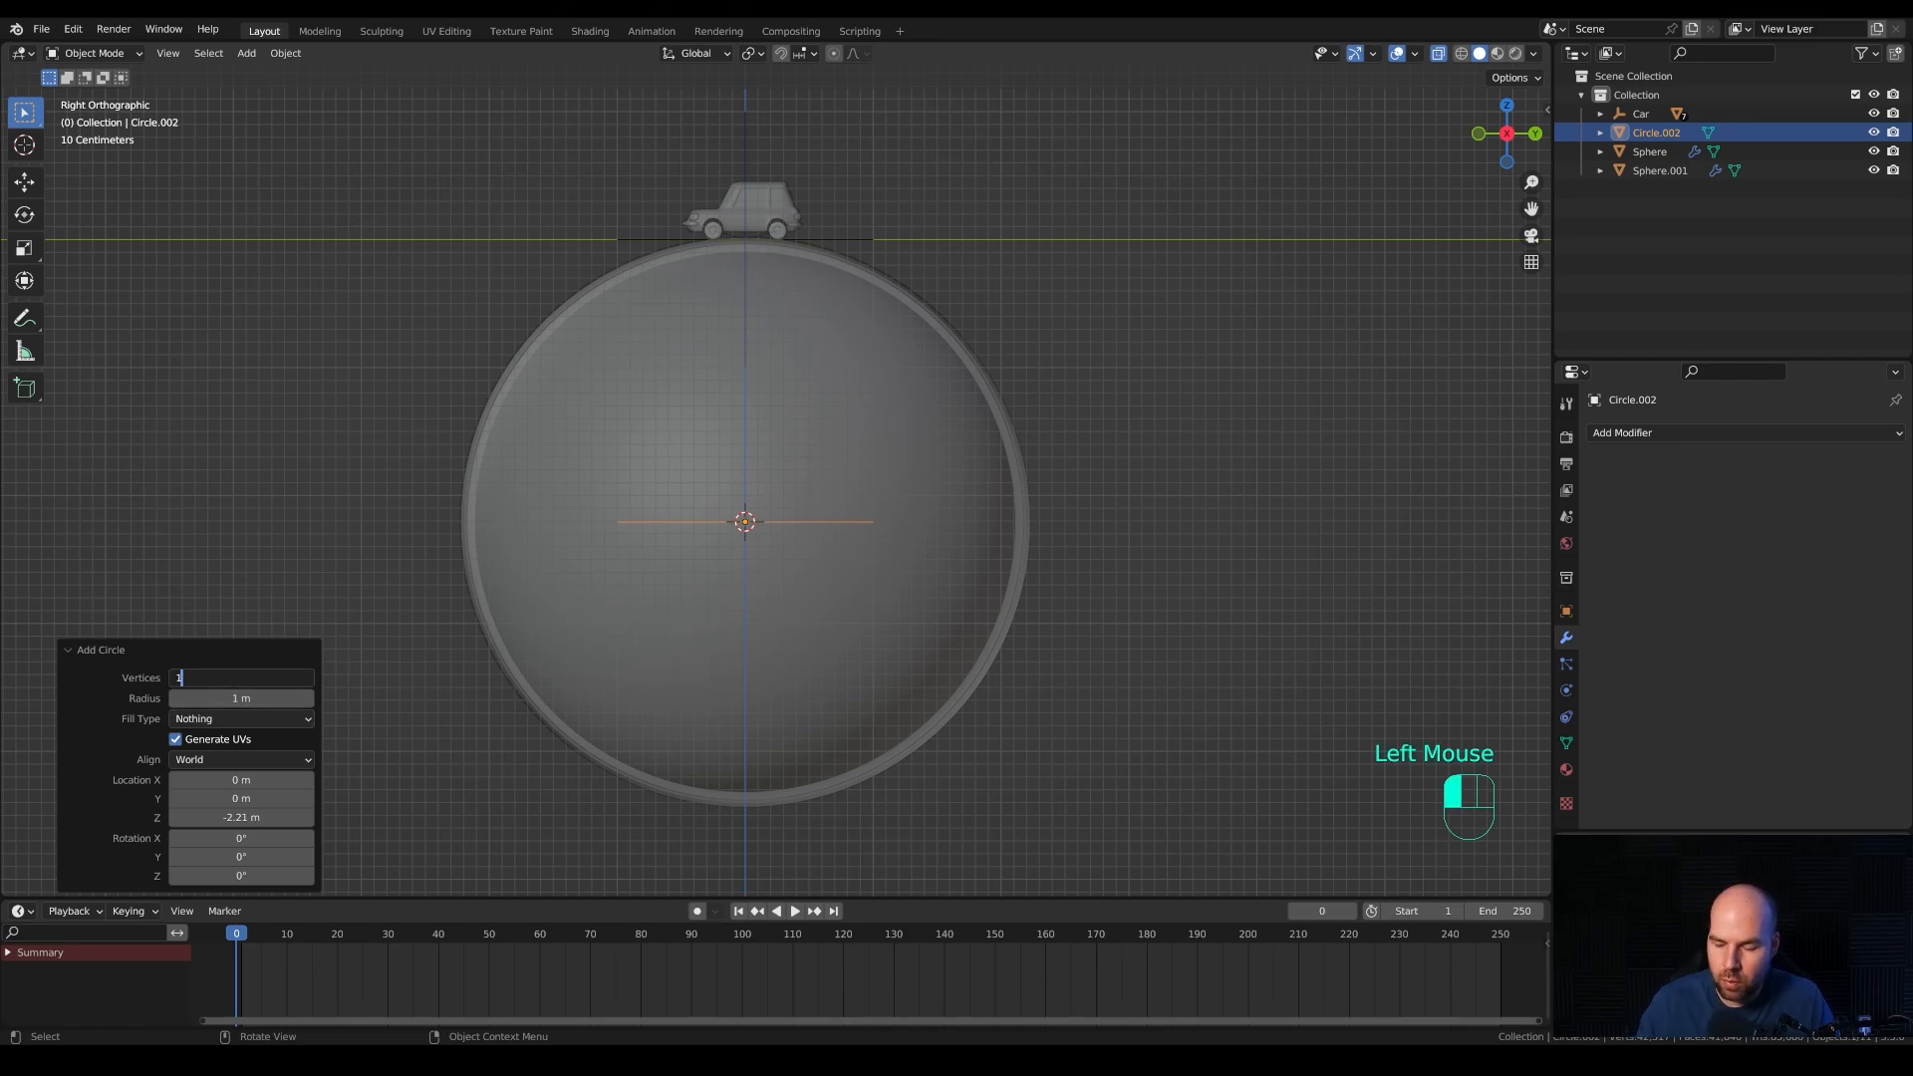
text(128)
key(Return)
In the circle's Edit Mode, rotate its geometry 90° about the Y axis.
key(Tab)
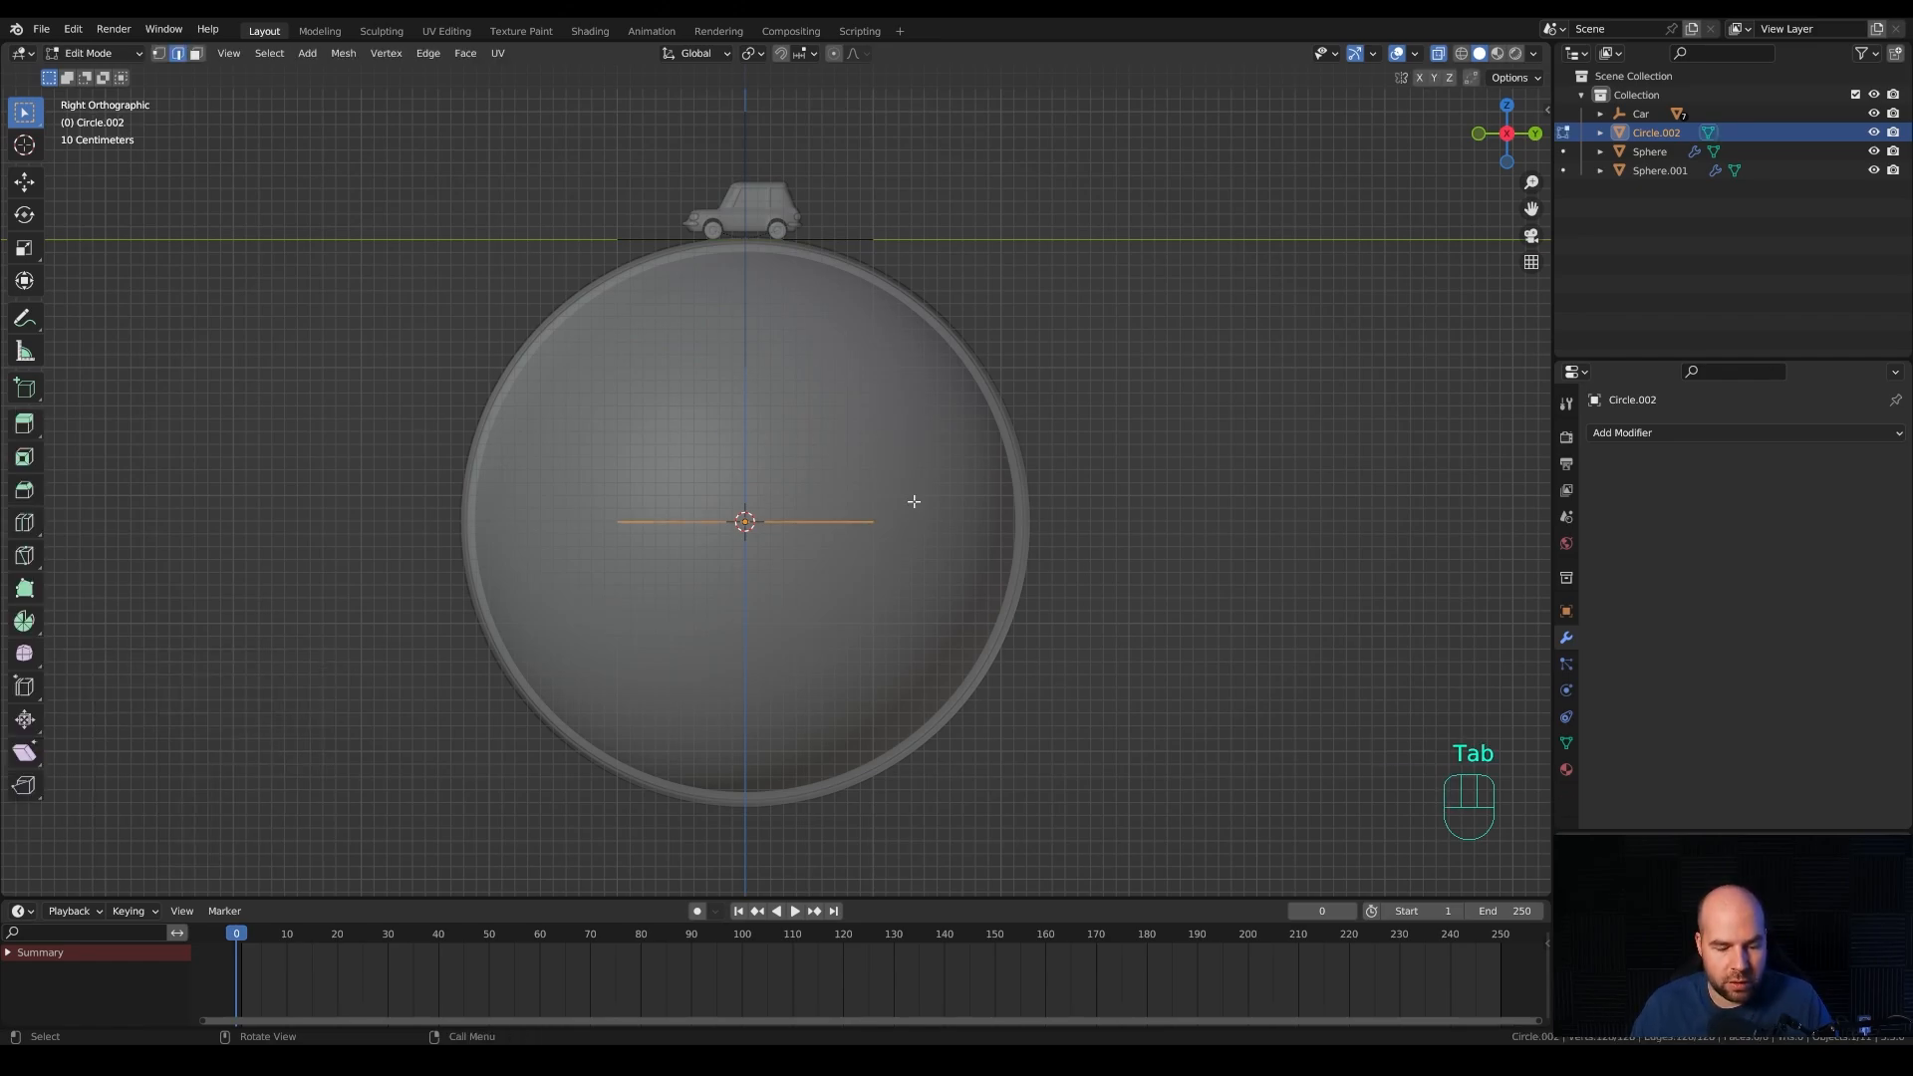
text(ry)
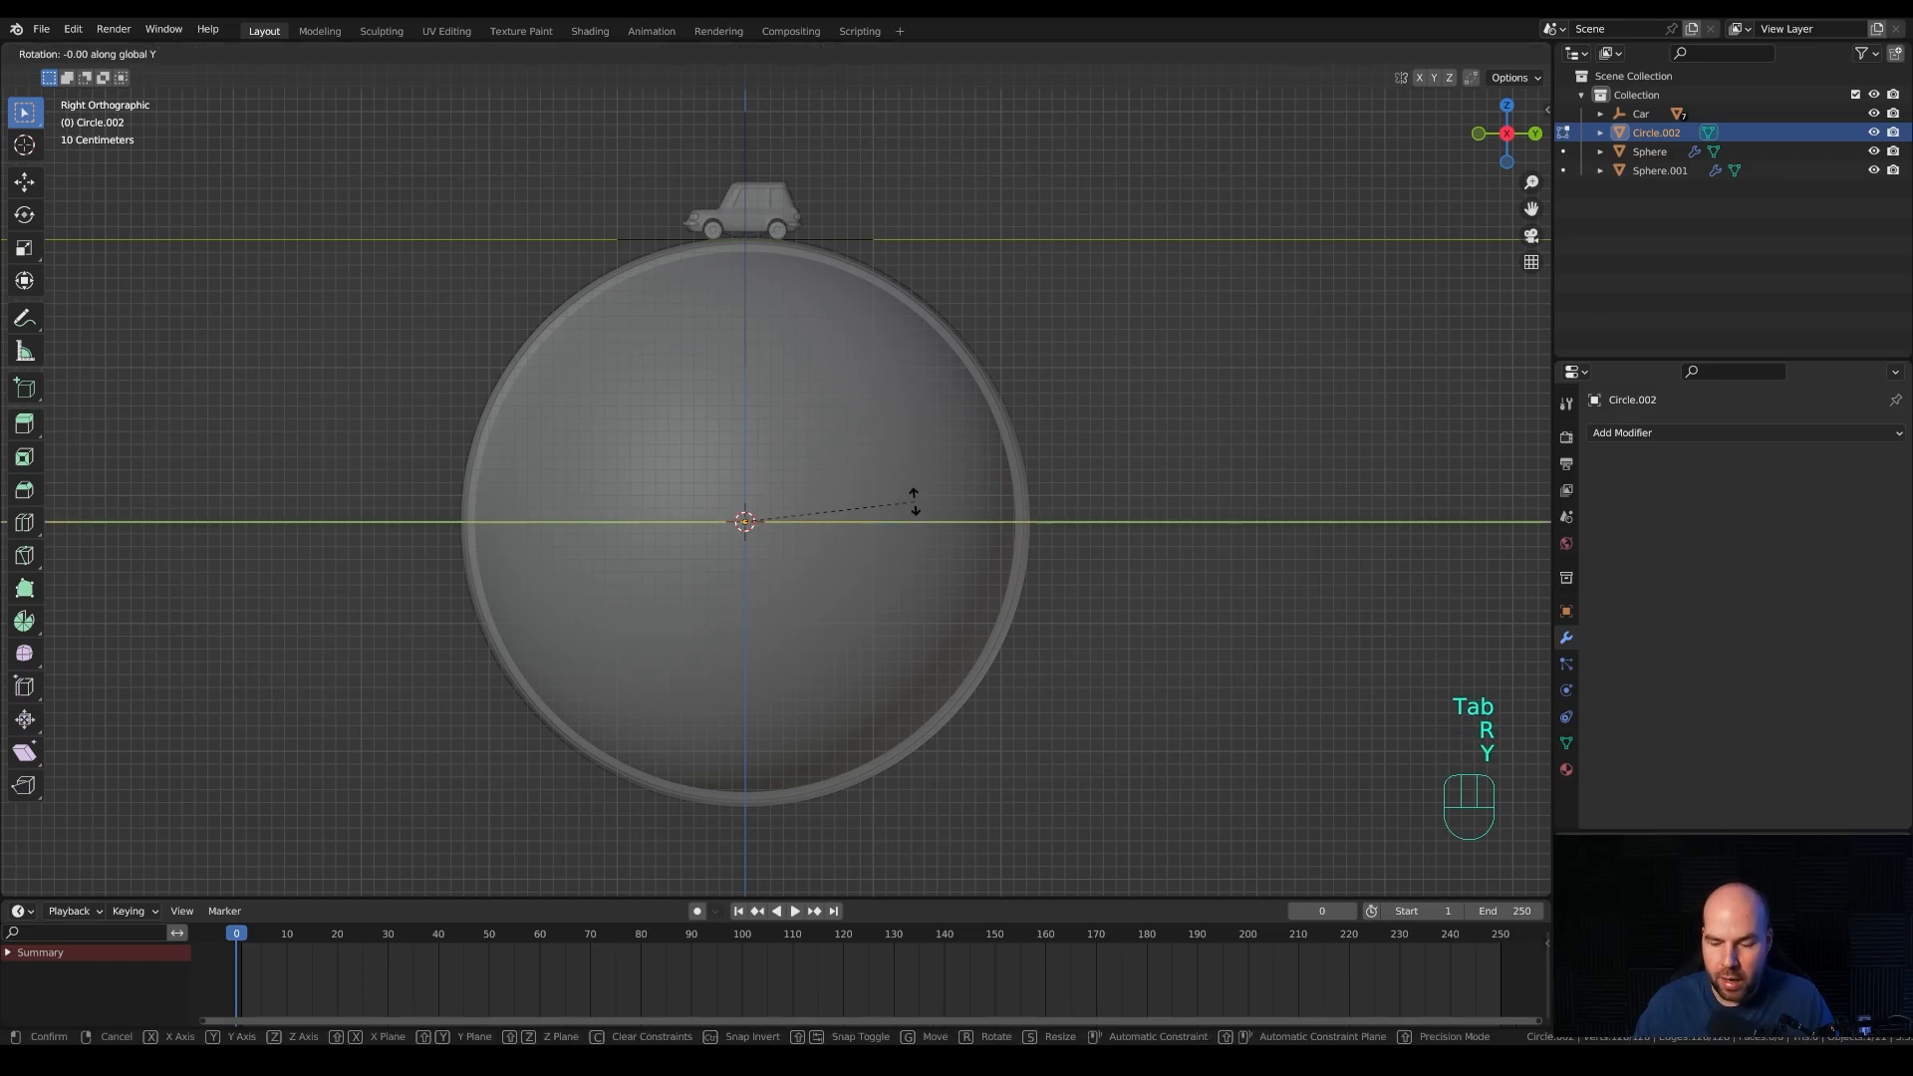
text(90)
key(KP_Enter)
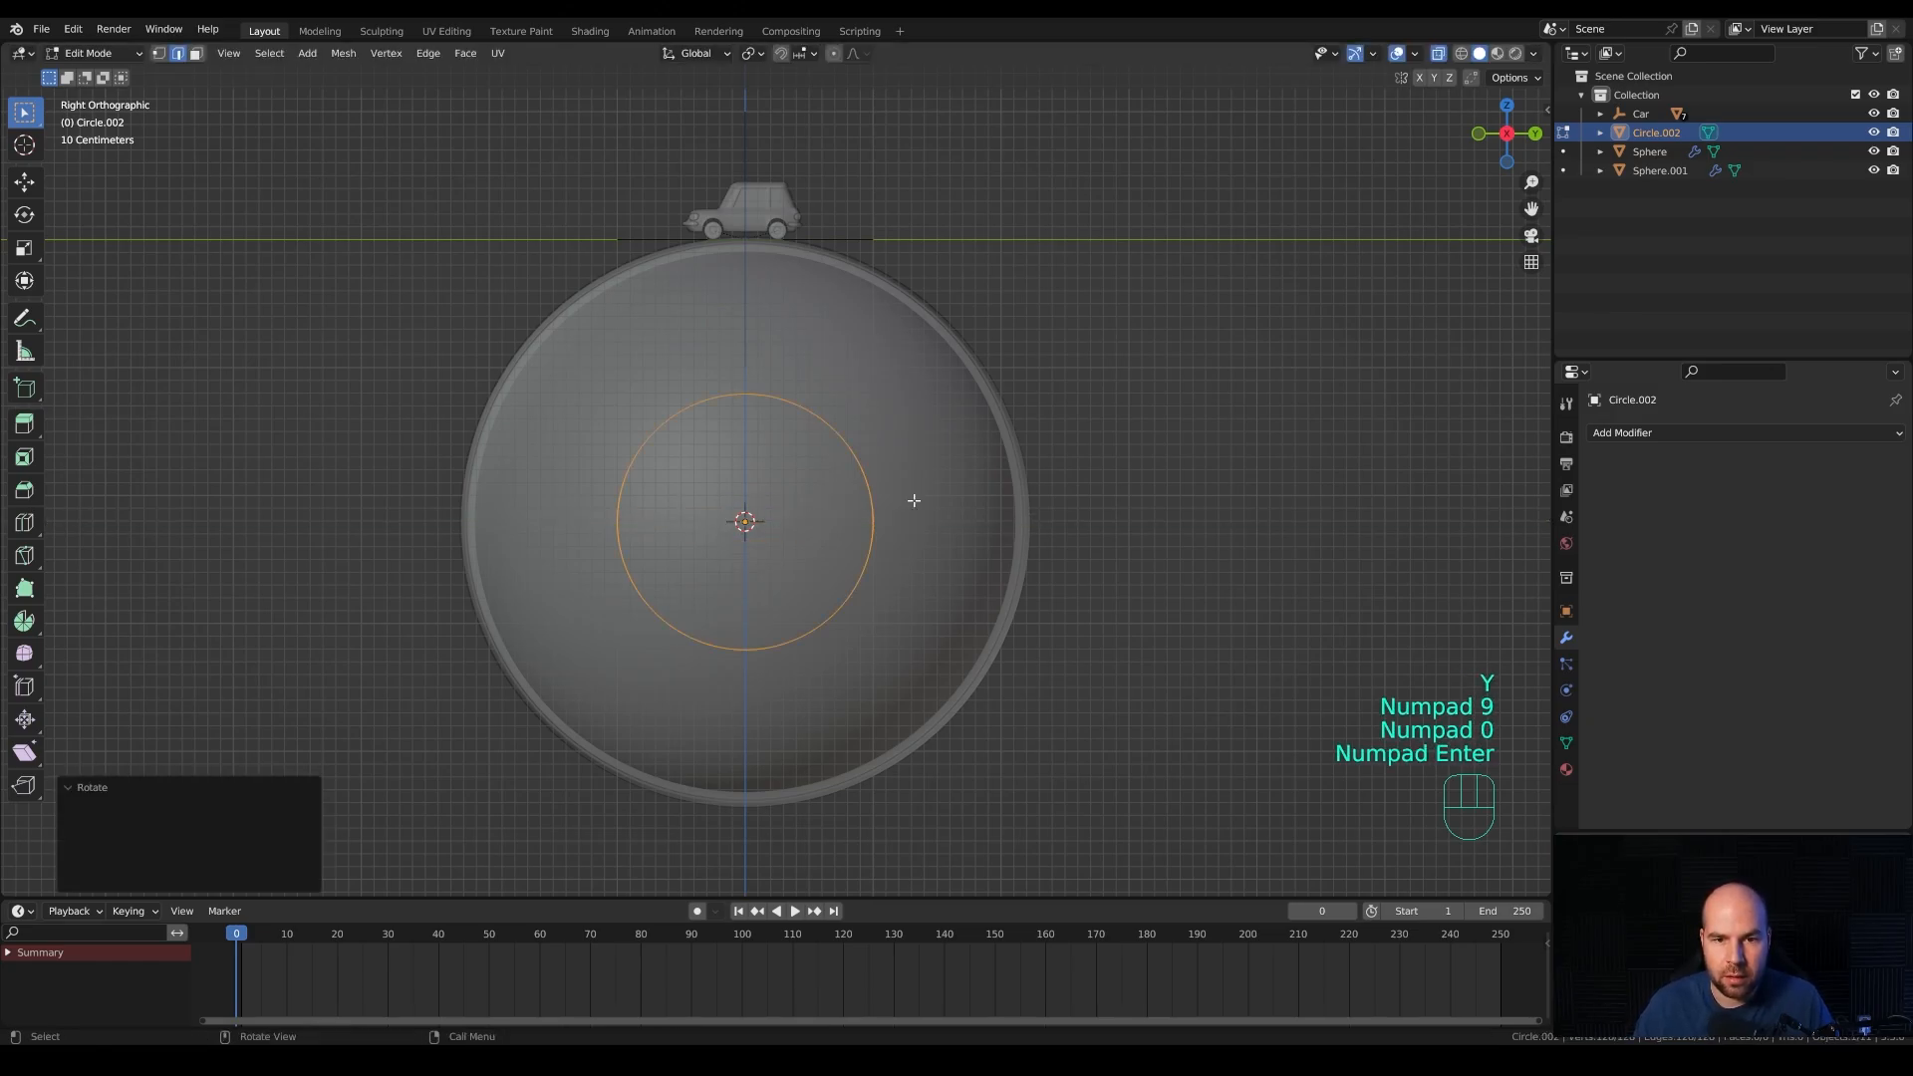
Scale the circle up by about 2.22 to match the road's outer edge.
key(s)
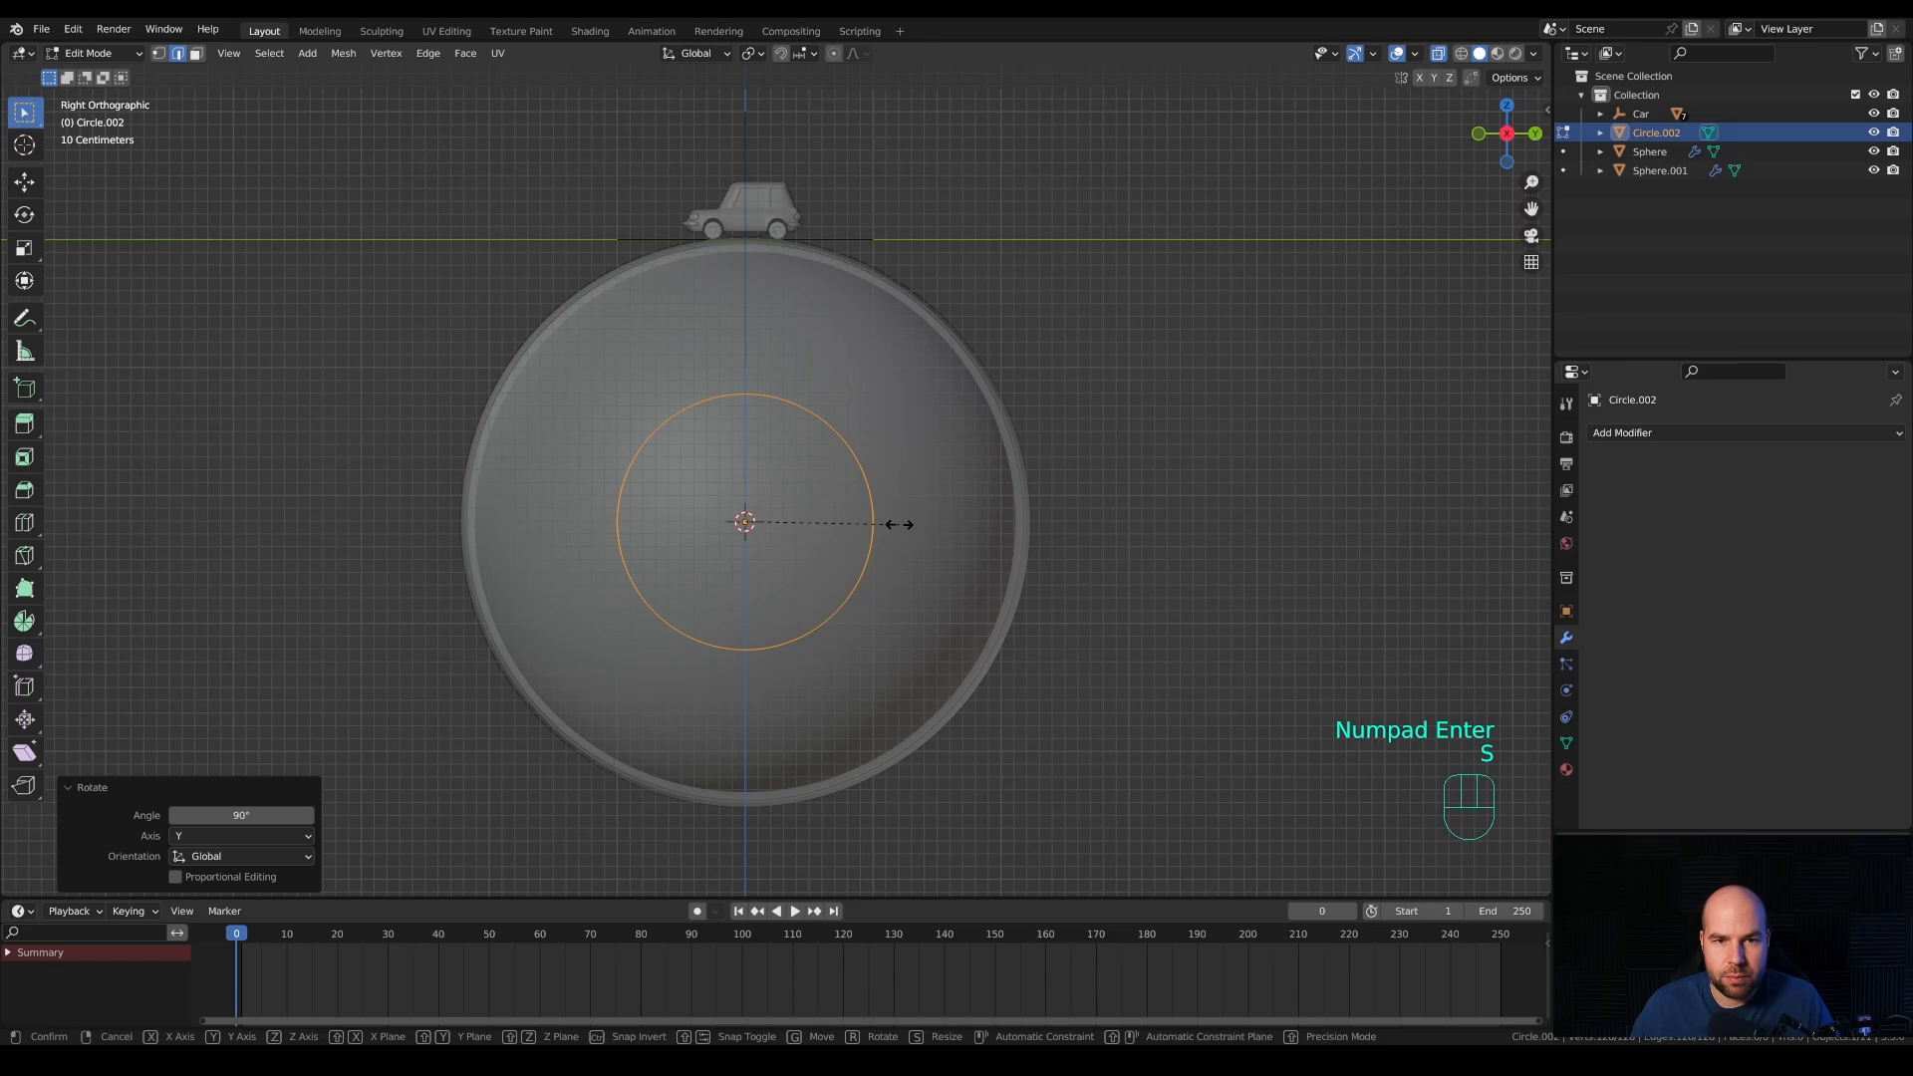
key(shift)
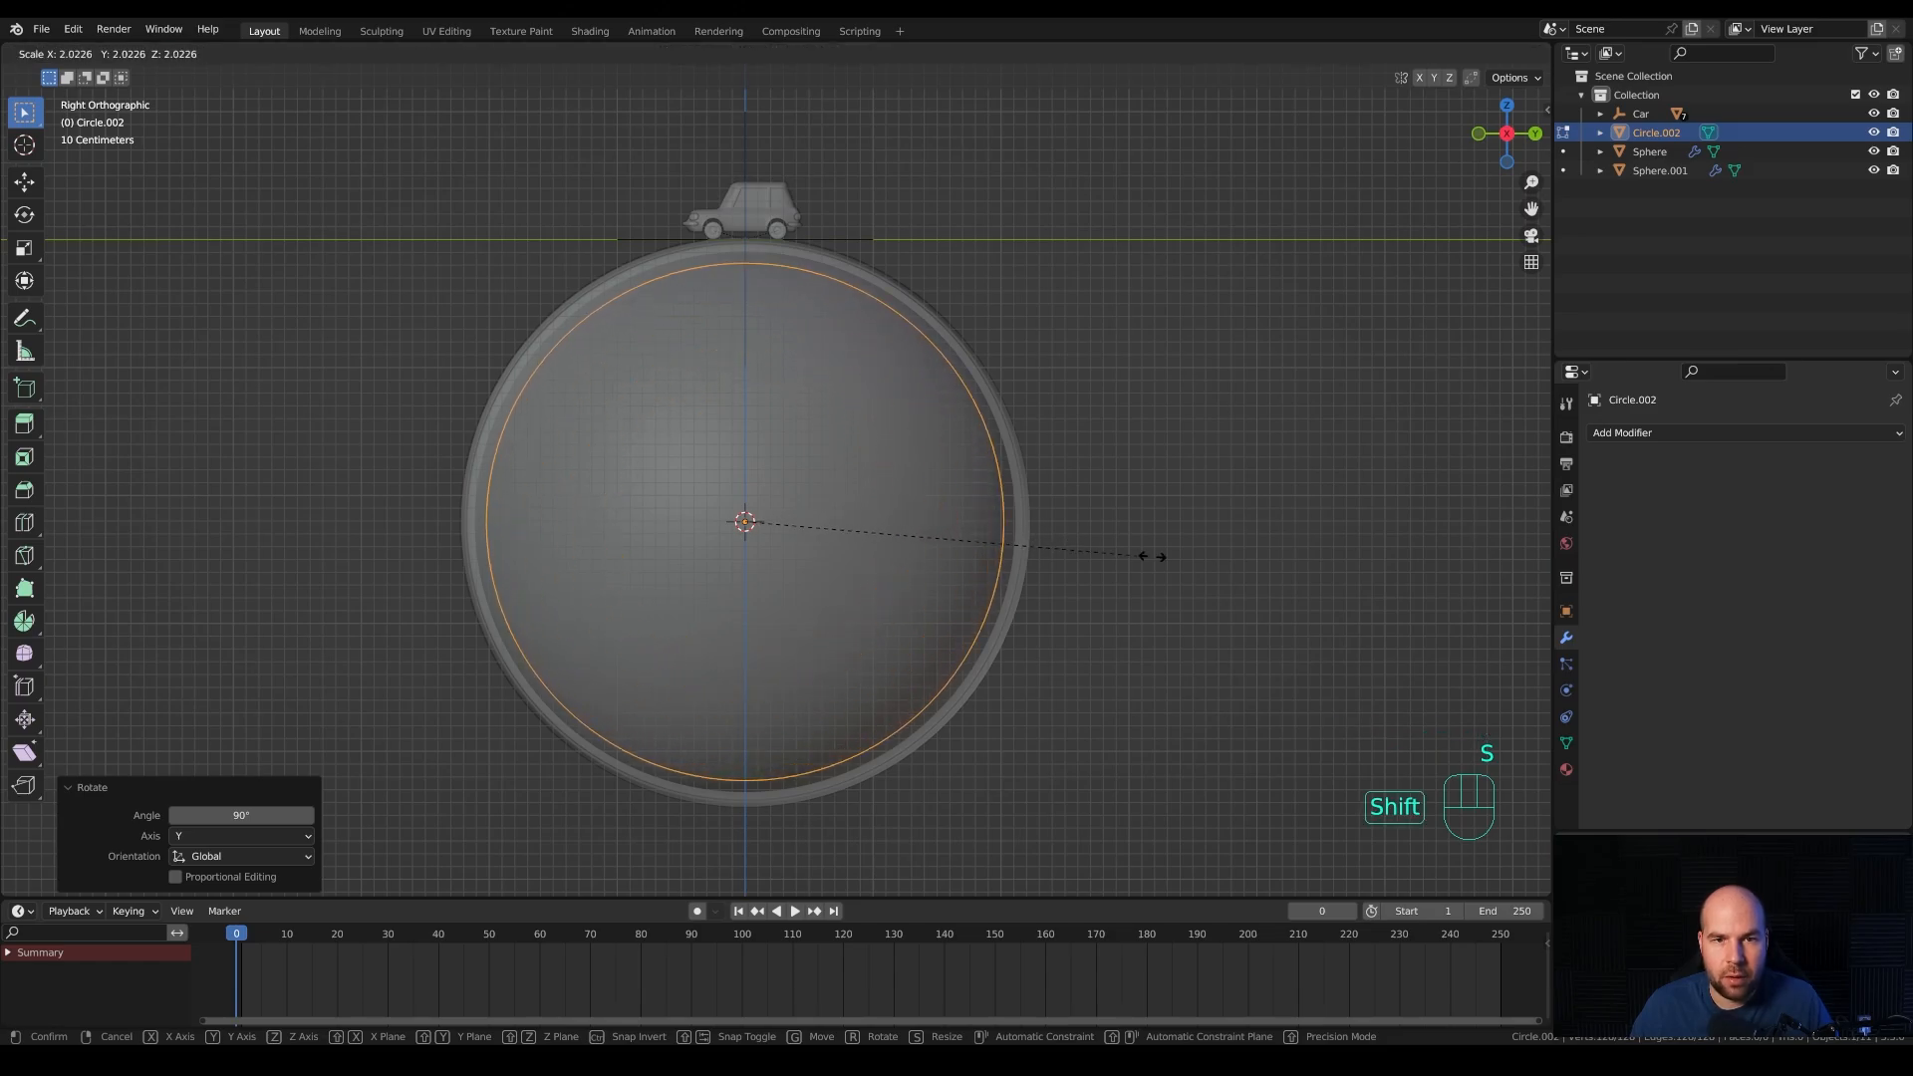
shift+click(1455, 581)
Fine-tune the circle's scale by about 0.999 so it lies on the road surface under the car's wheels.
scroll(730, 179, up, 3)
shift+scroll(757, 240, up, 1)
shift+middle_drag(765, 244, 879, 593)
scroll(879, 520, up, 4)
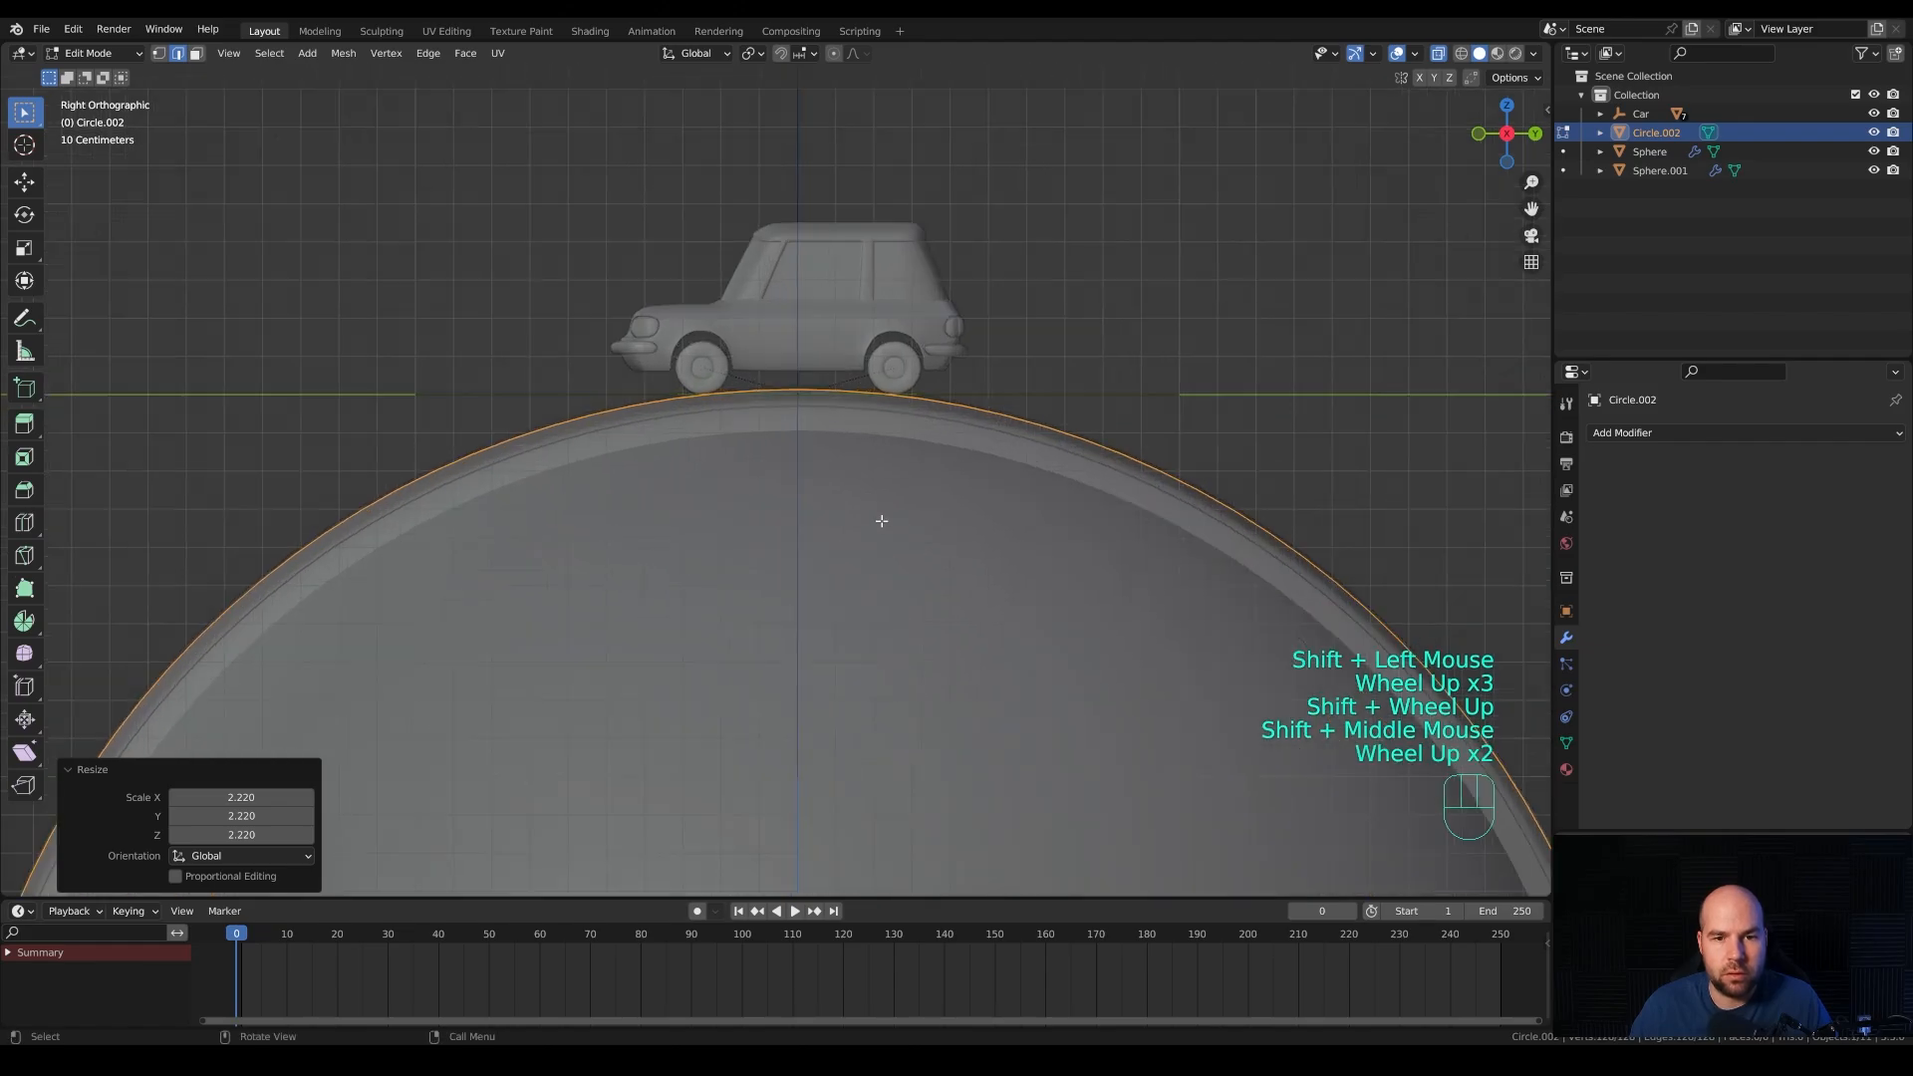
scroll(1192, 450, up, 1)
key(s)
key(shift)
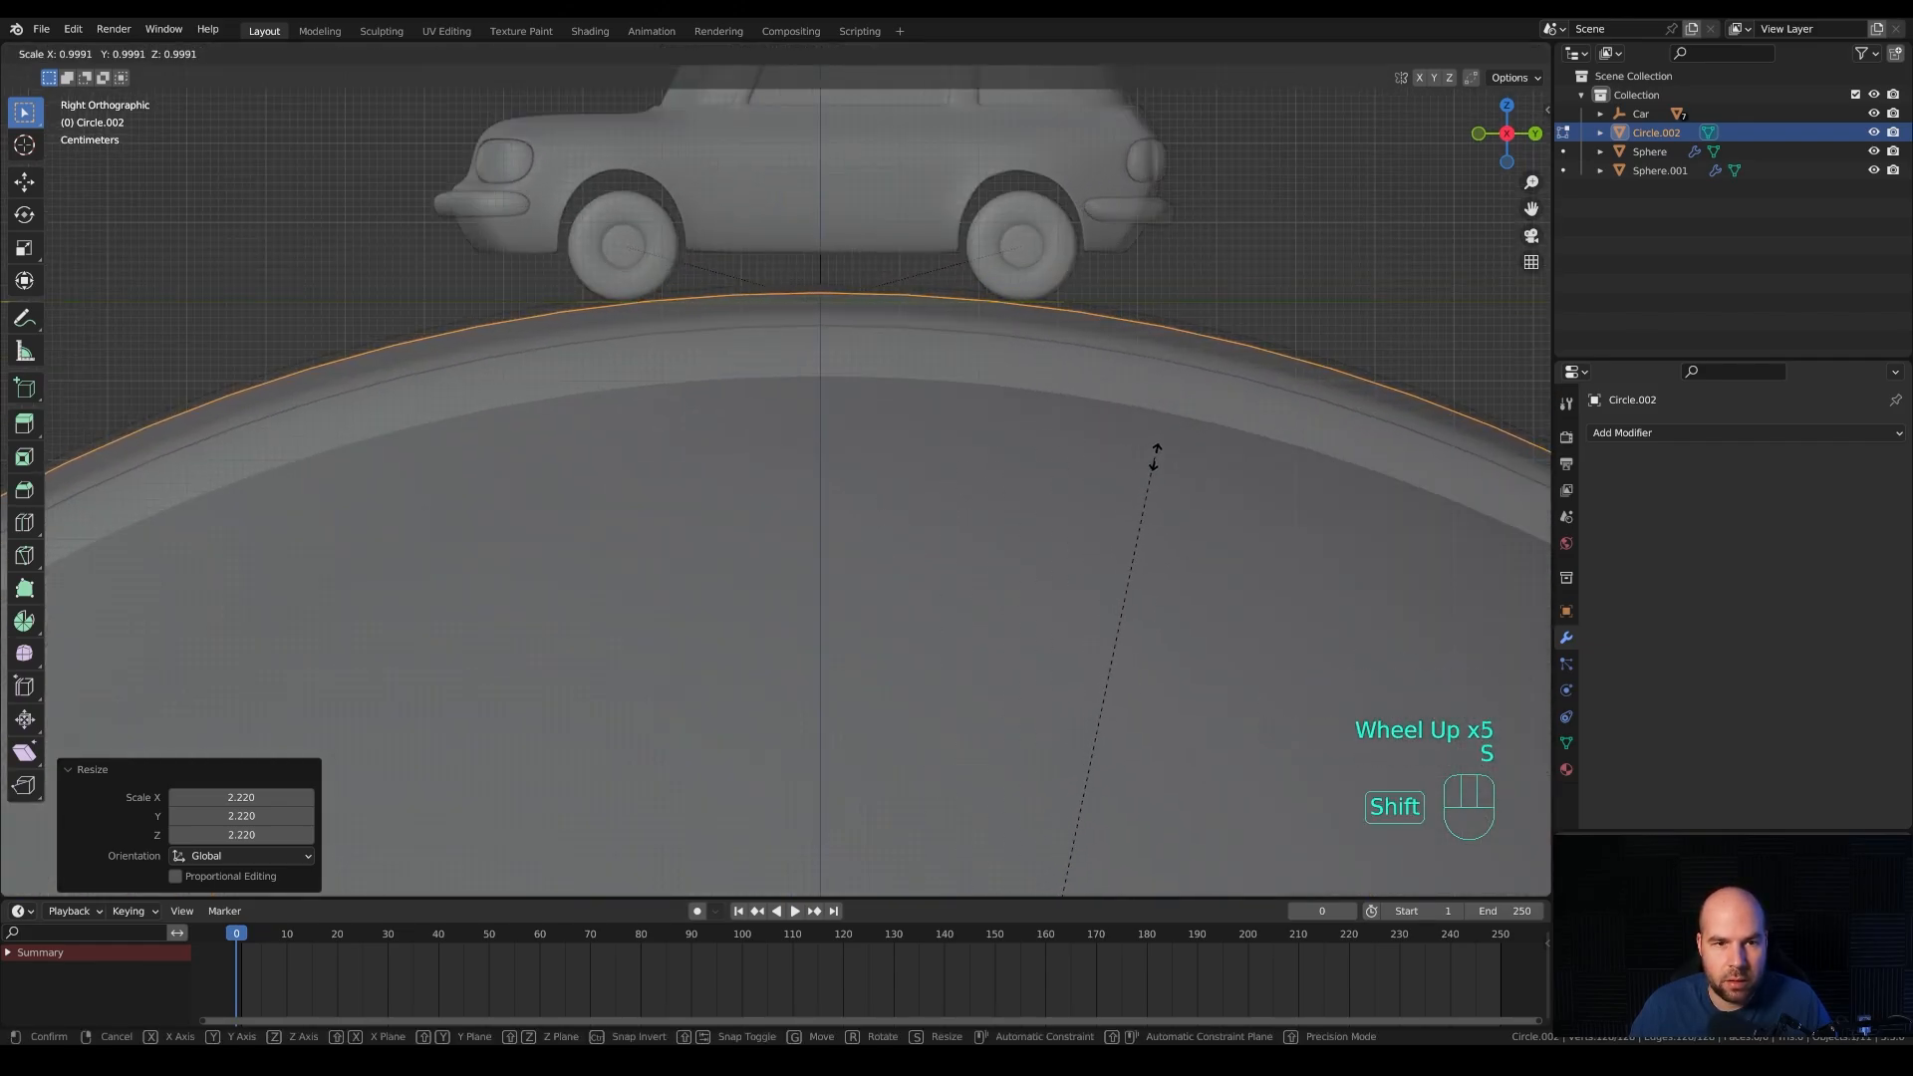
shift+click(1161, 453)
In vertex select mode, delete the vertices of the circle's half on the front side of the car.
scroll(726, 457, down, 4)
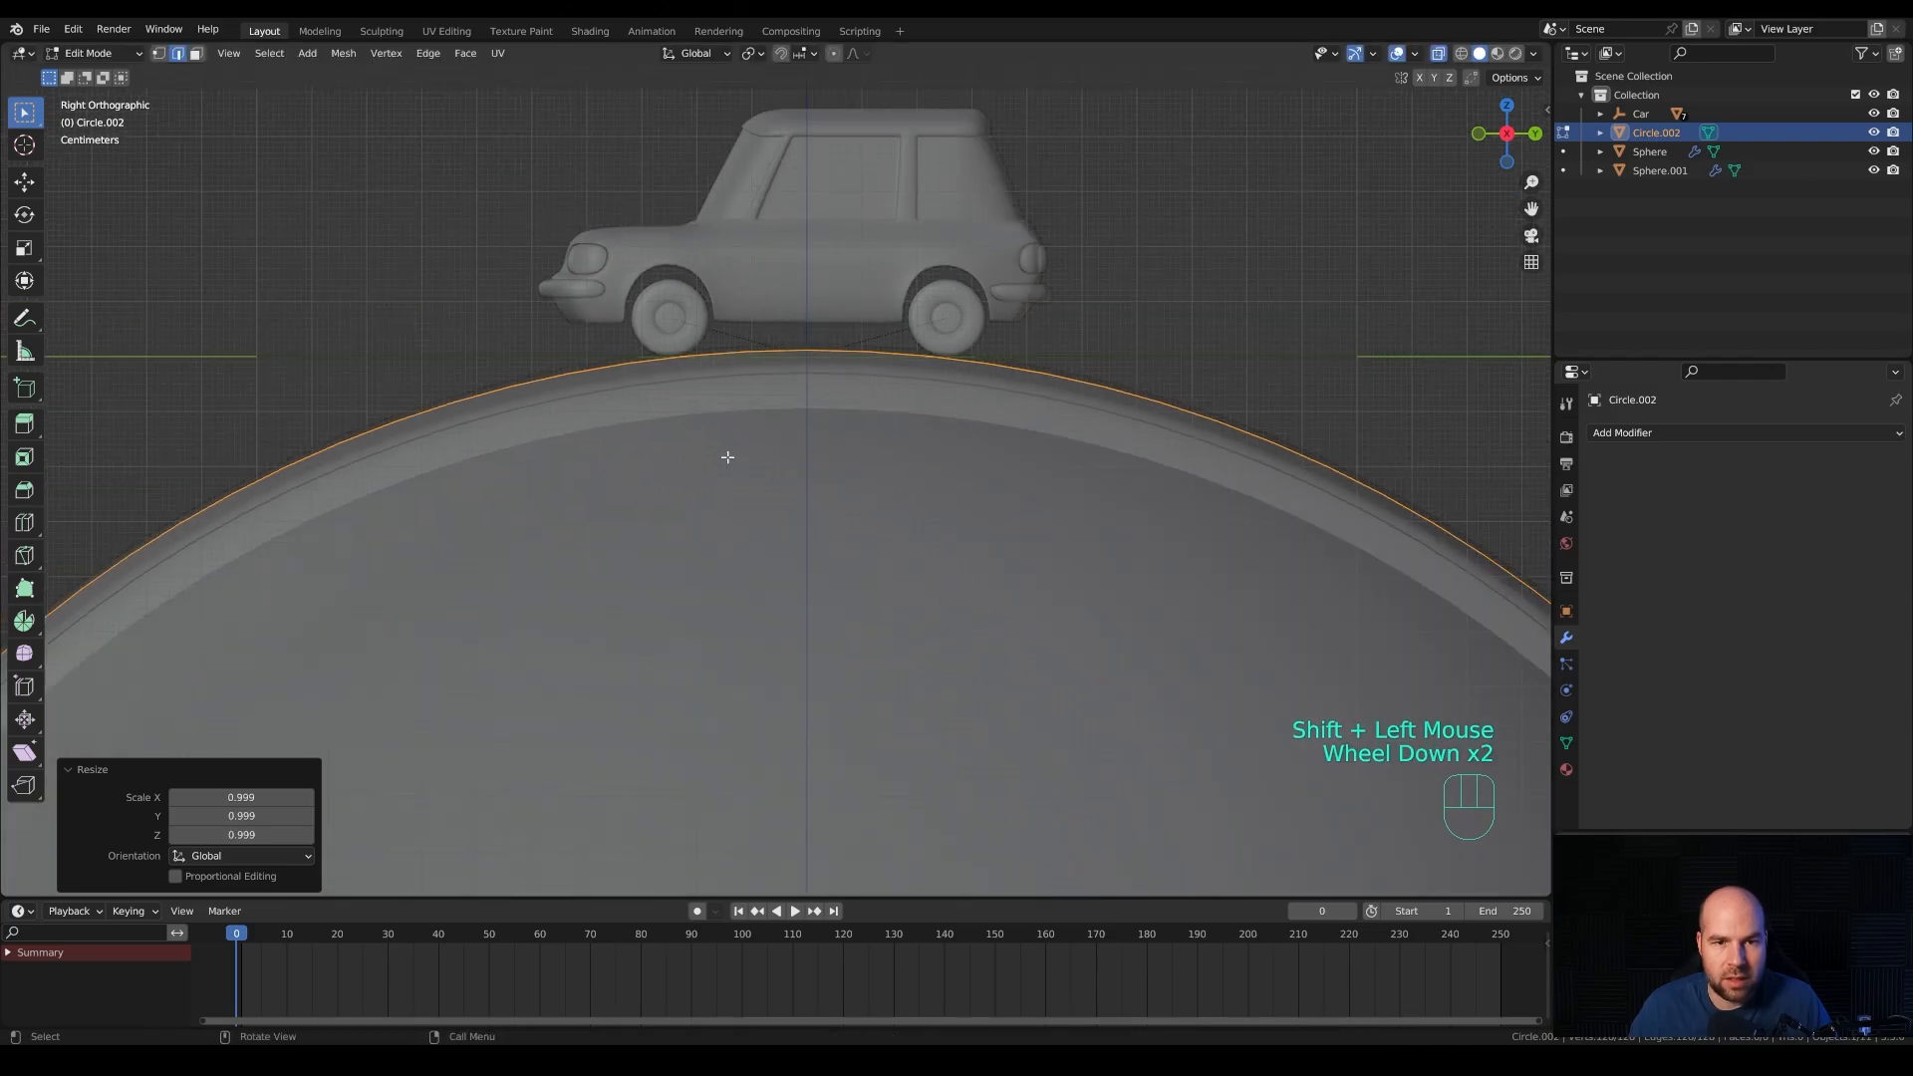
shift+middle_drag(748, 534, 802, 669)
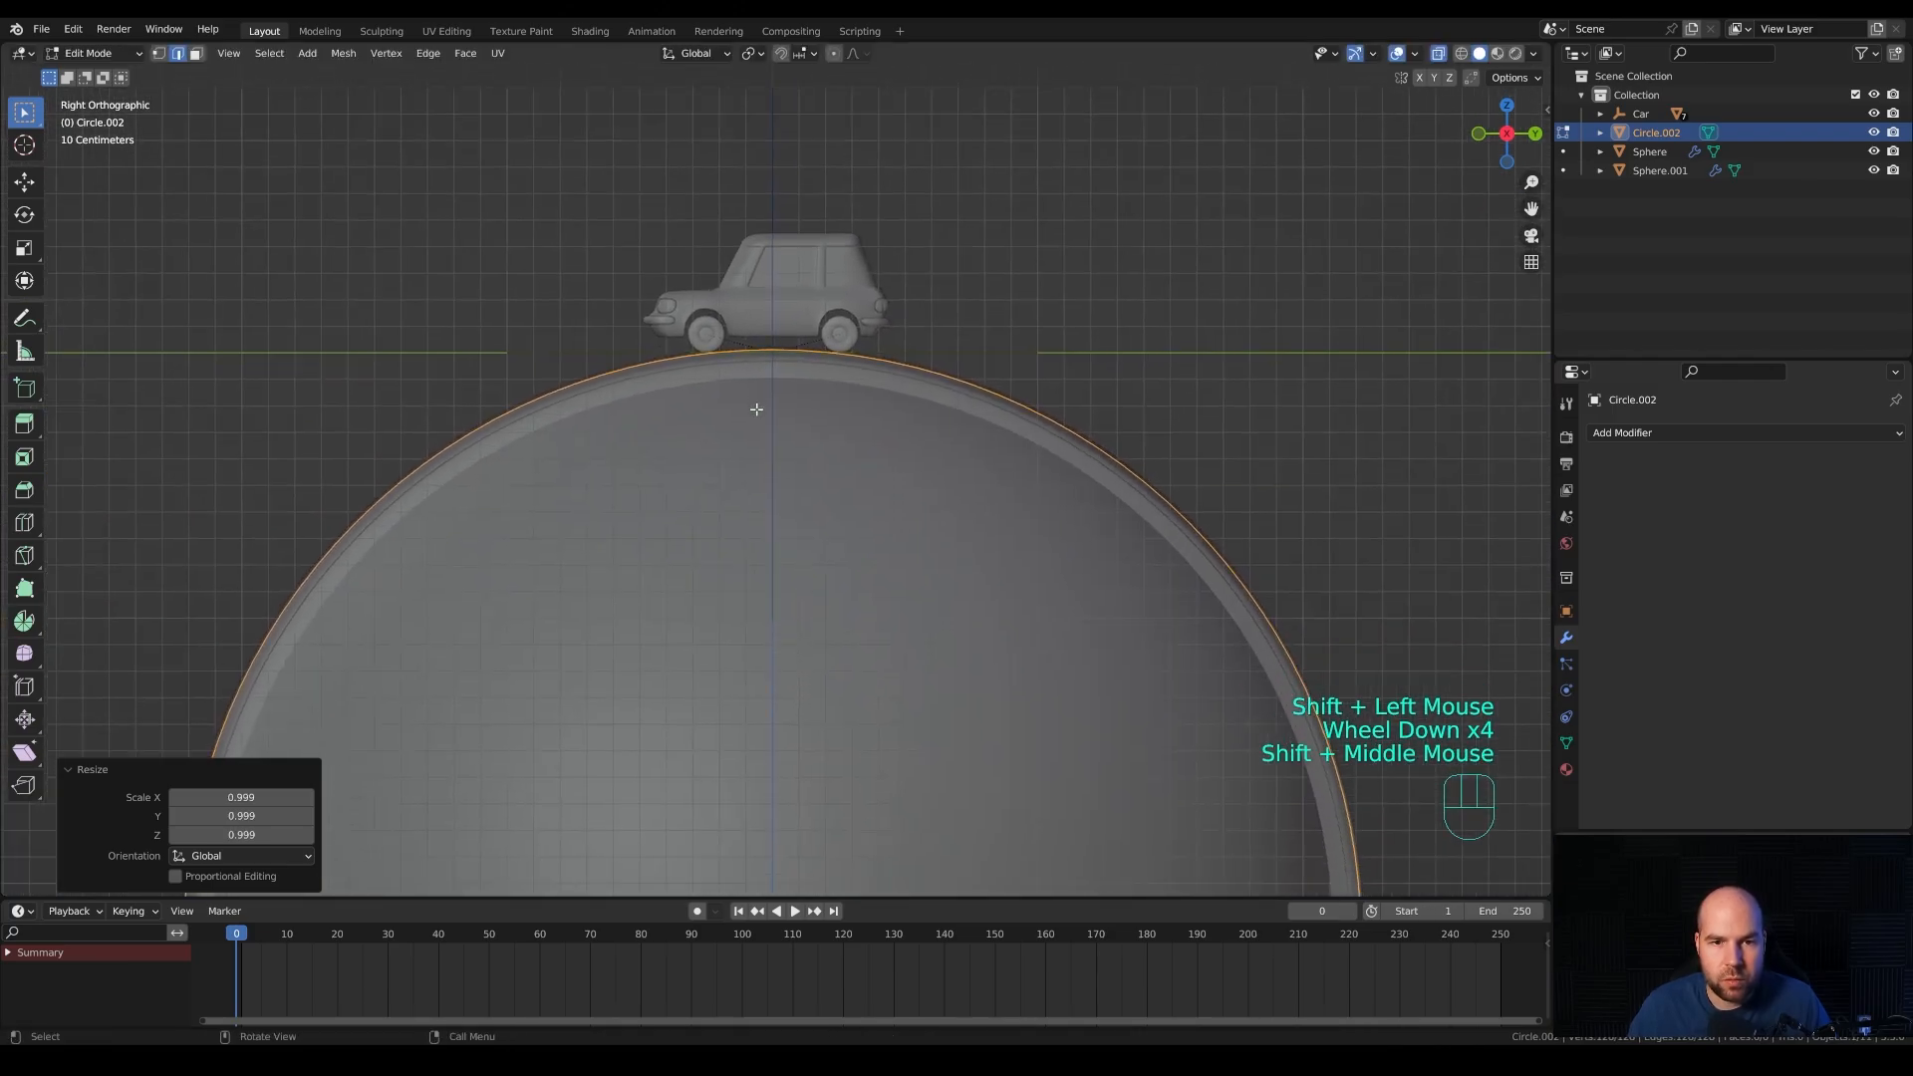
key(1)
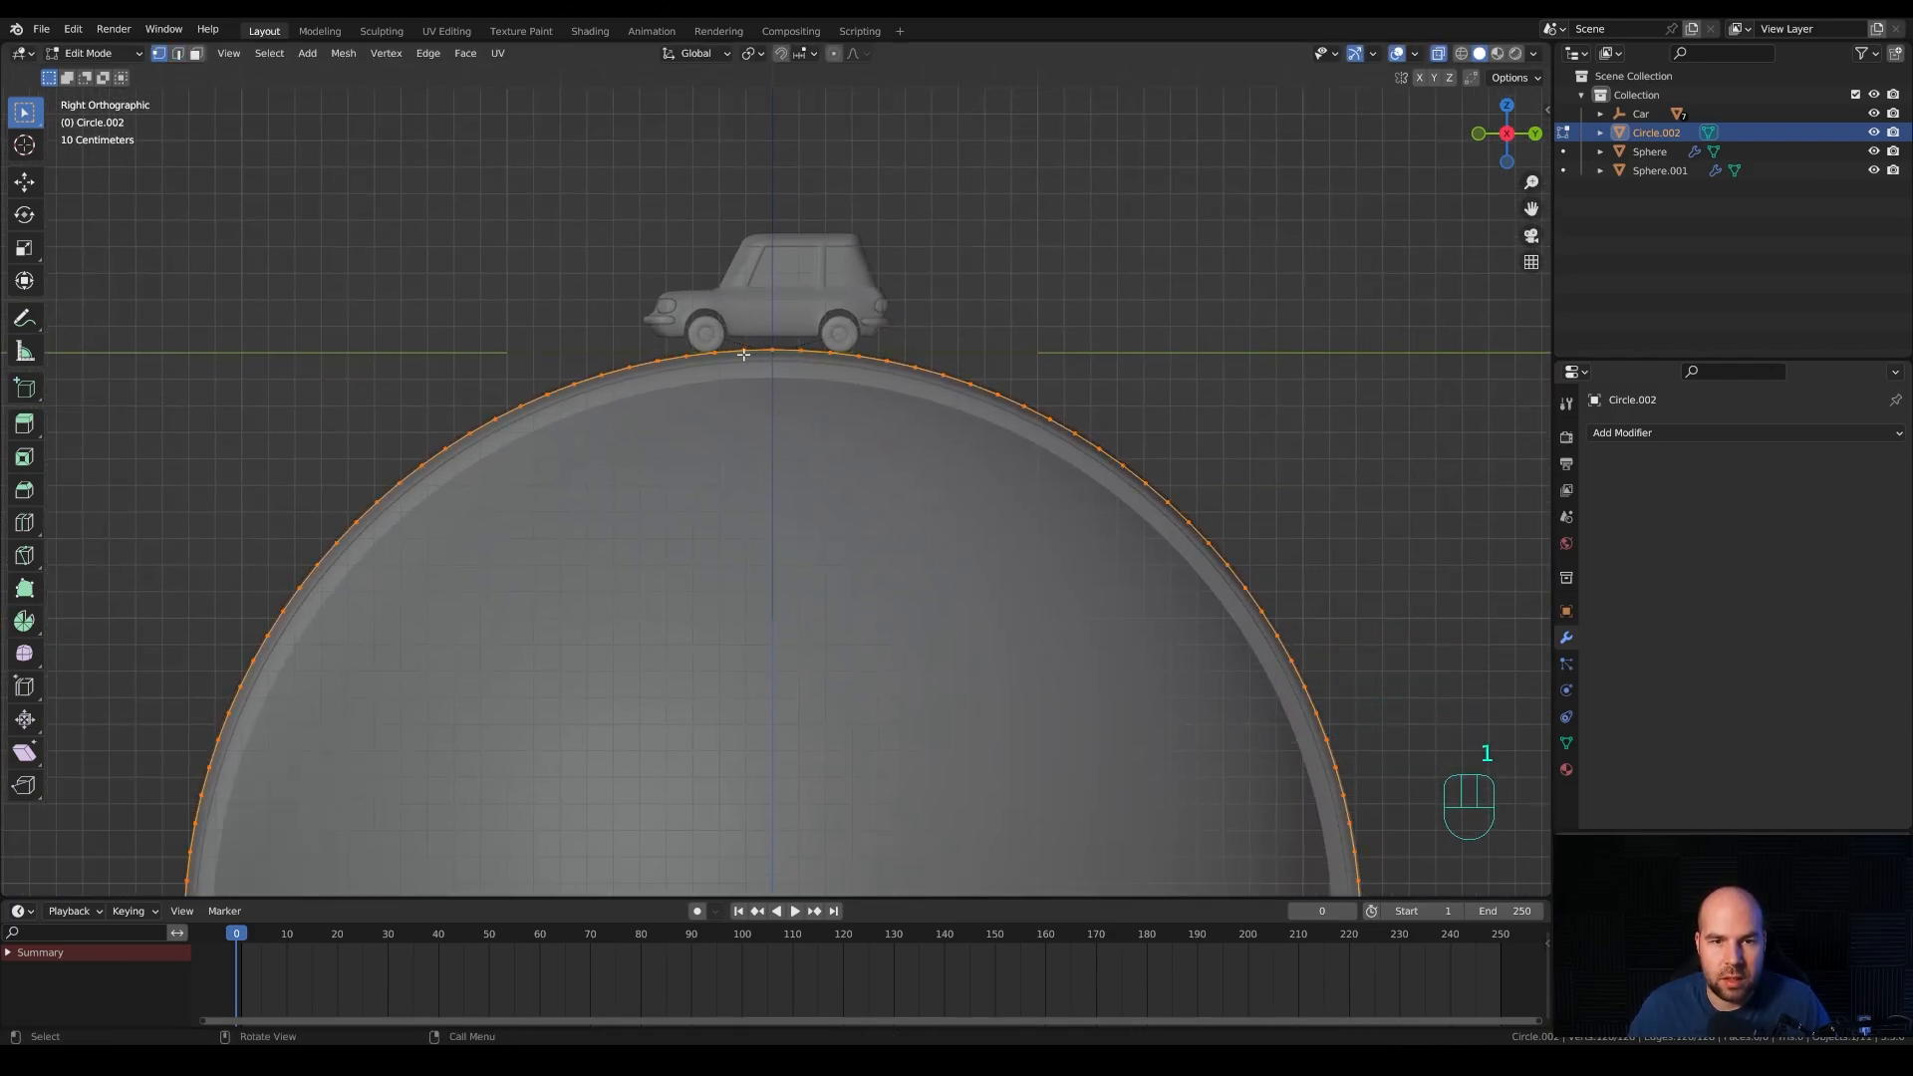
scroll(657, 386, down, 2)
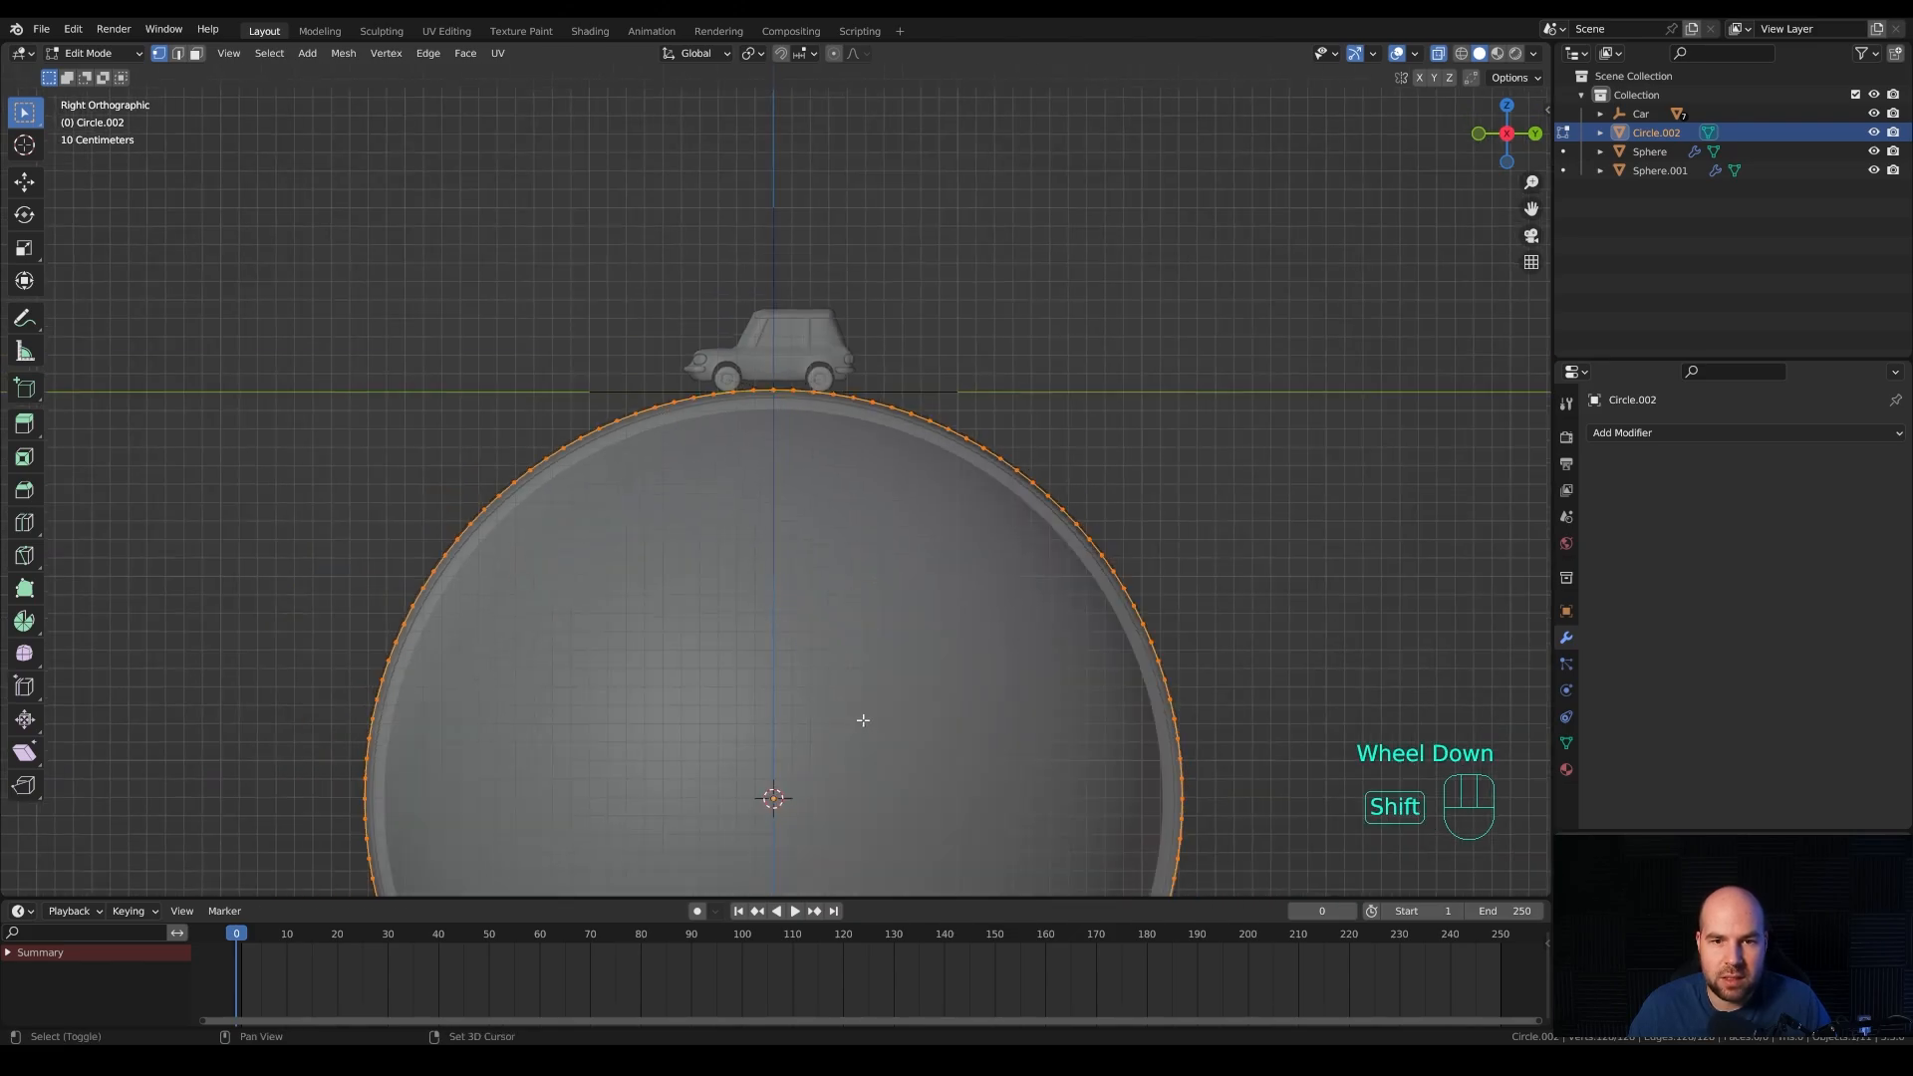
shift+middle_drag(765, 383, 760, 211)
scroll(752, 230, down, 3)
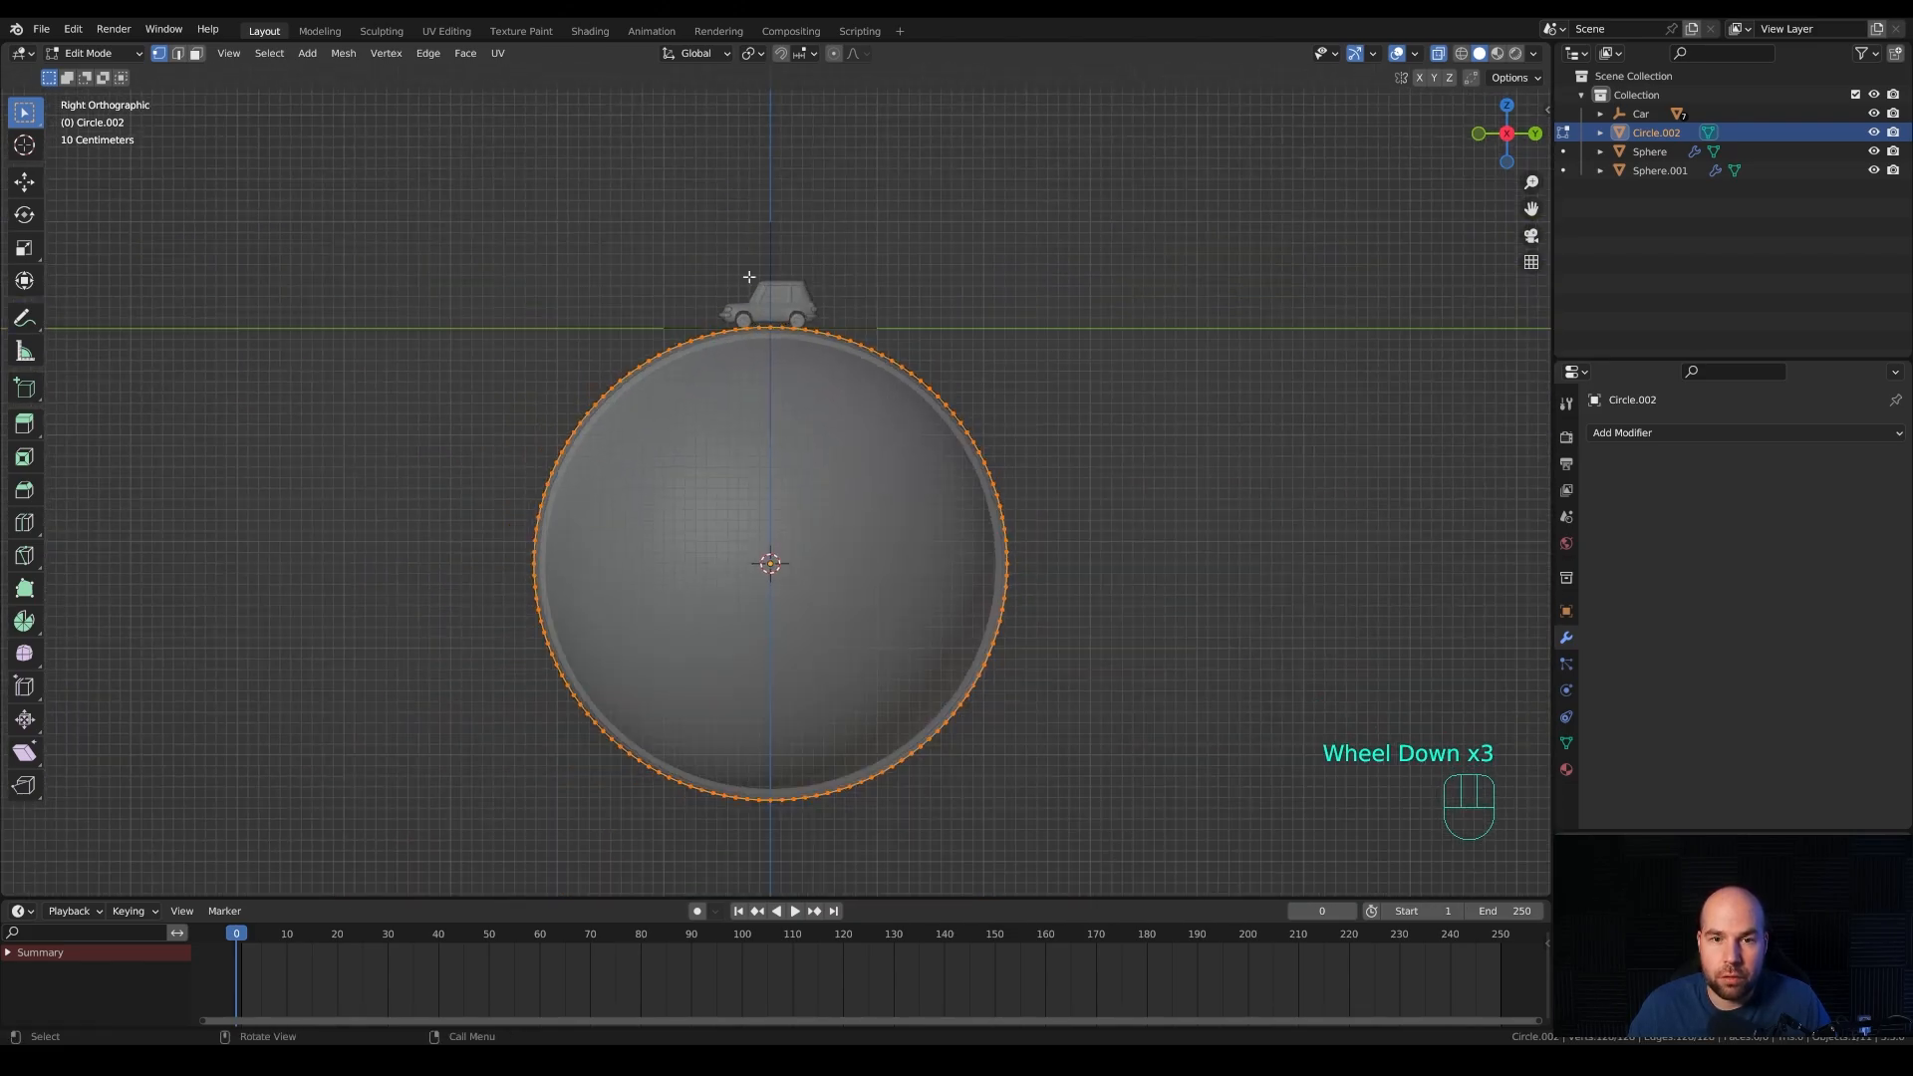
drag(761, 278, 482, 827)
key(x)
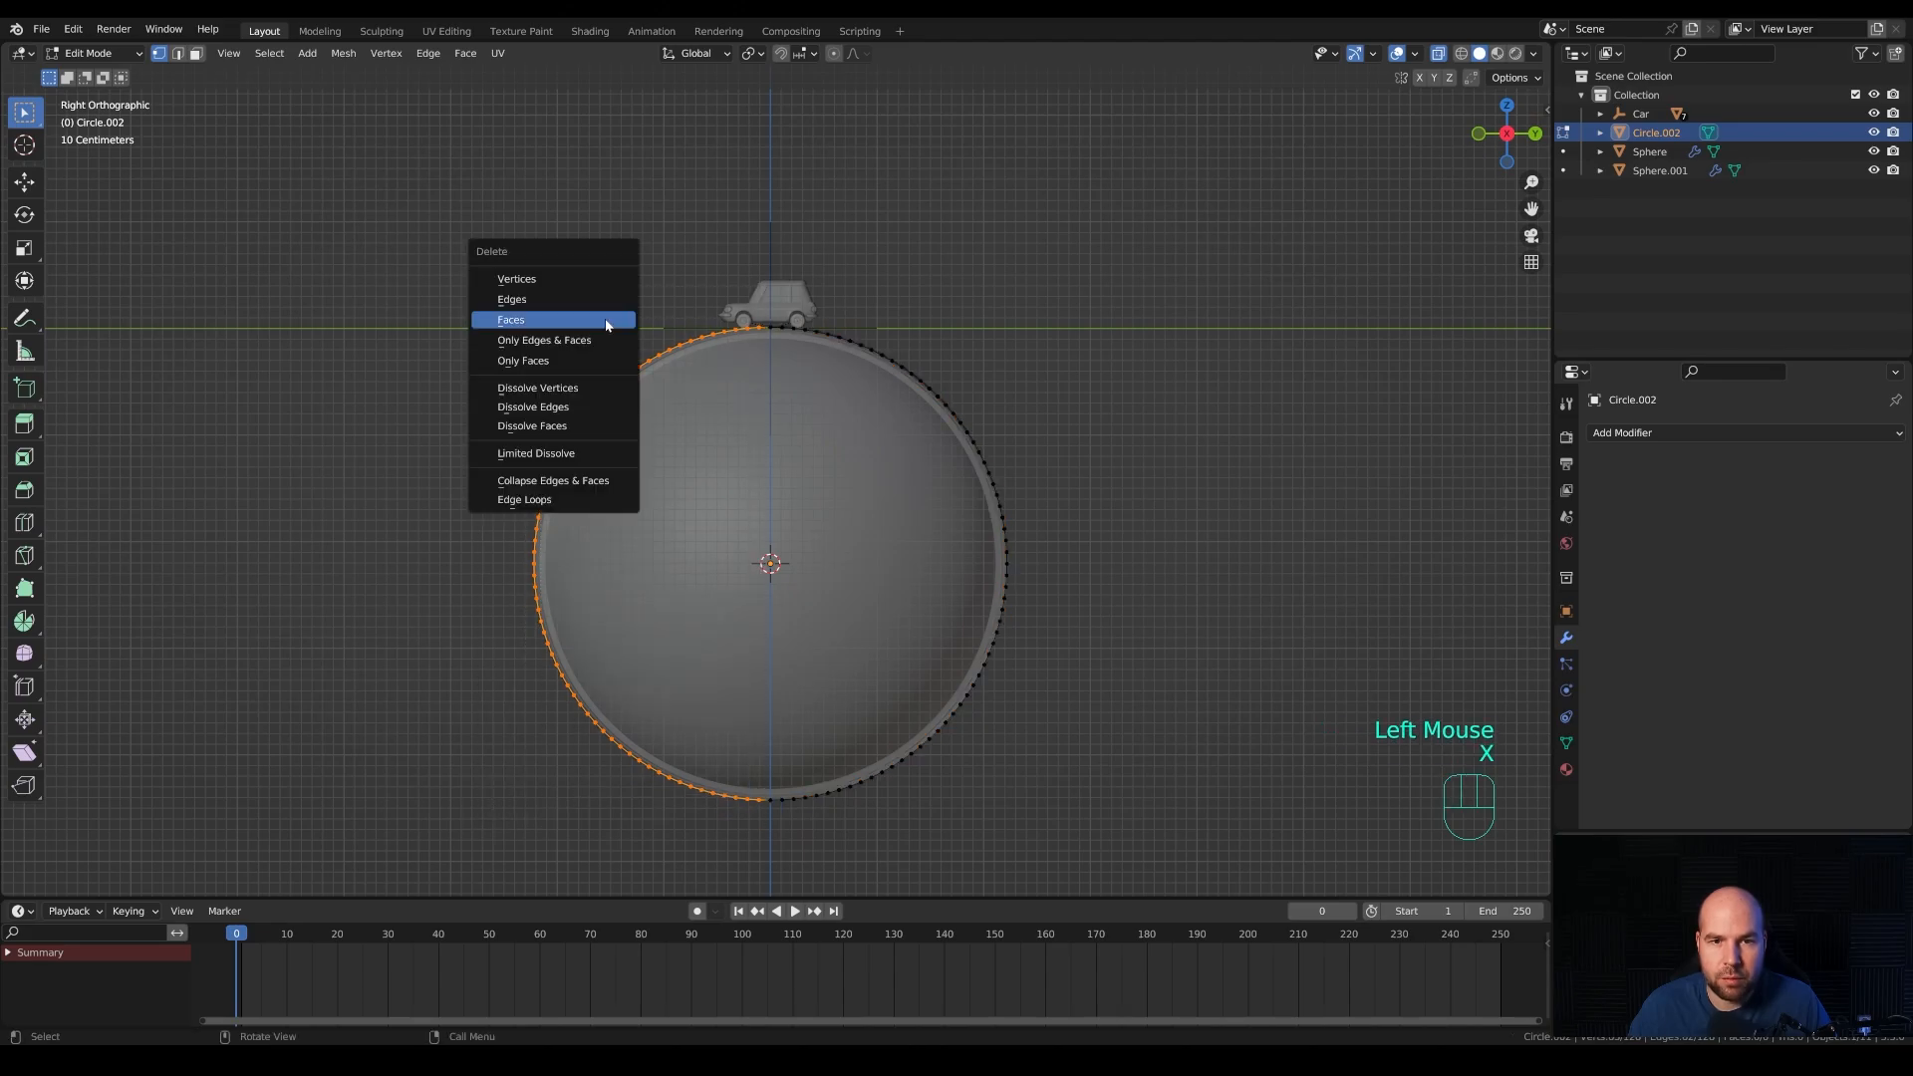
click(546, 282)
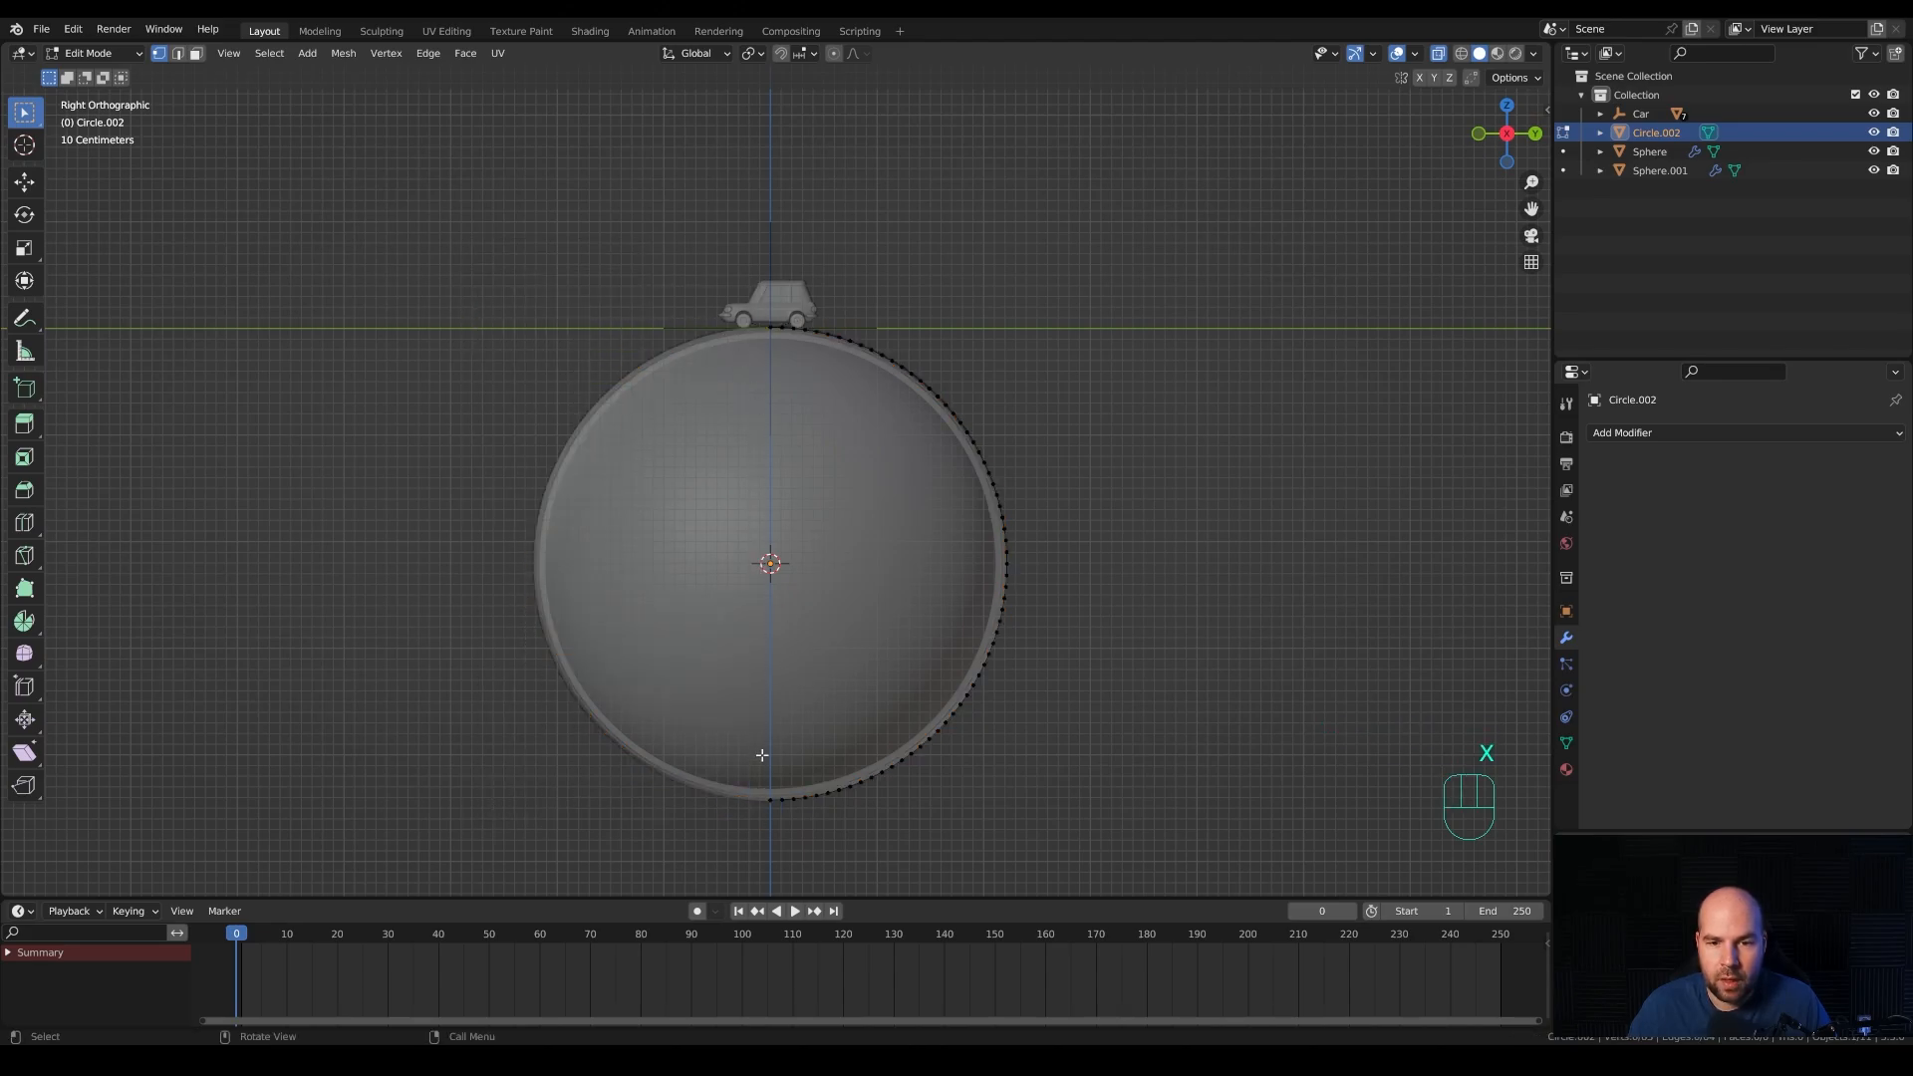
Delete the remaining circle vertices down the planet's rear side, keeping only a four-vertex arc under the car's rear half.
drag(669, 872, 1078, 331)
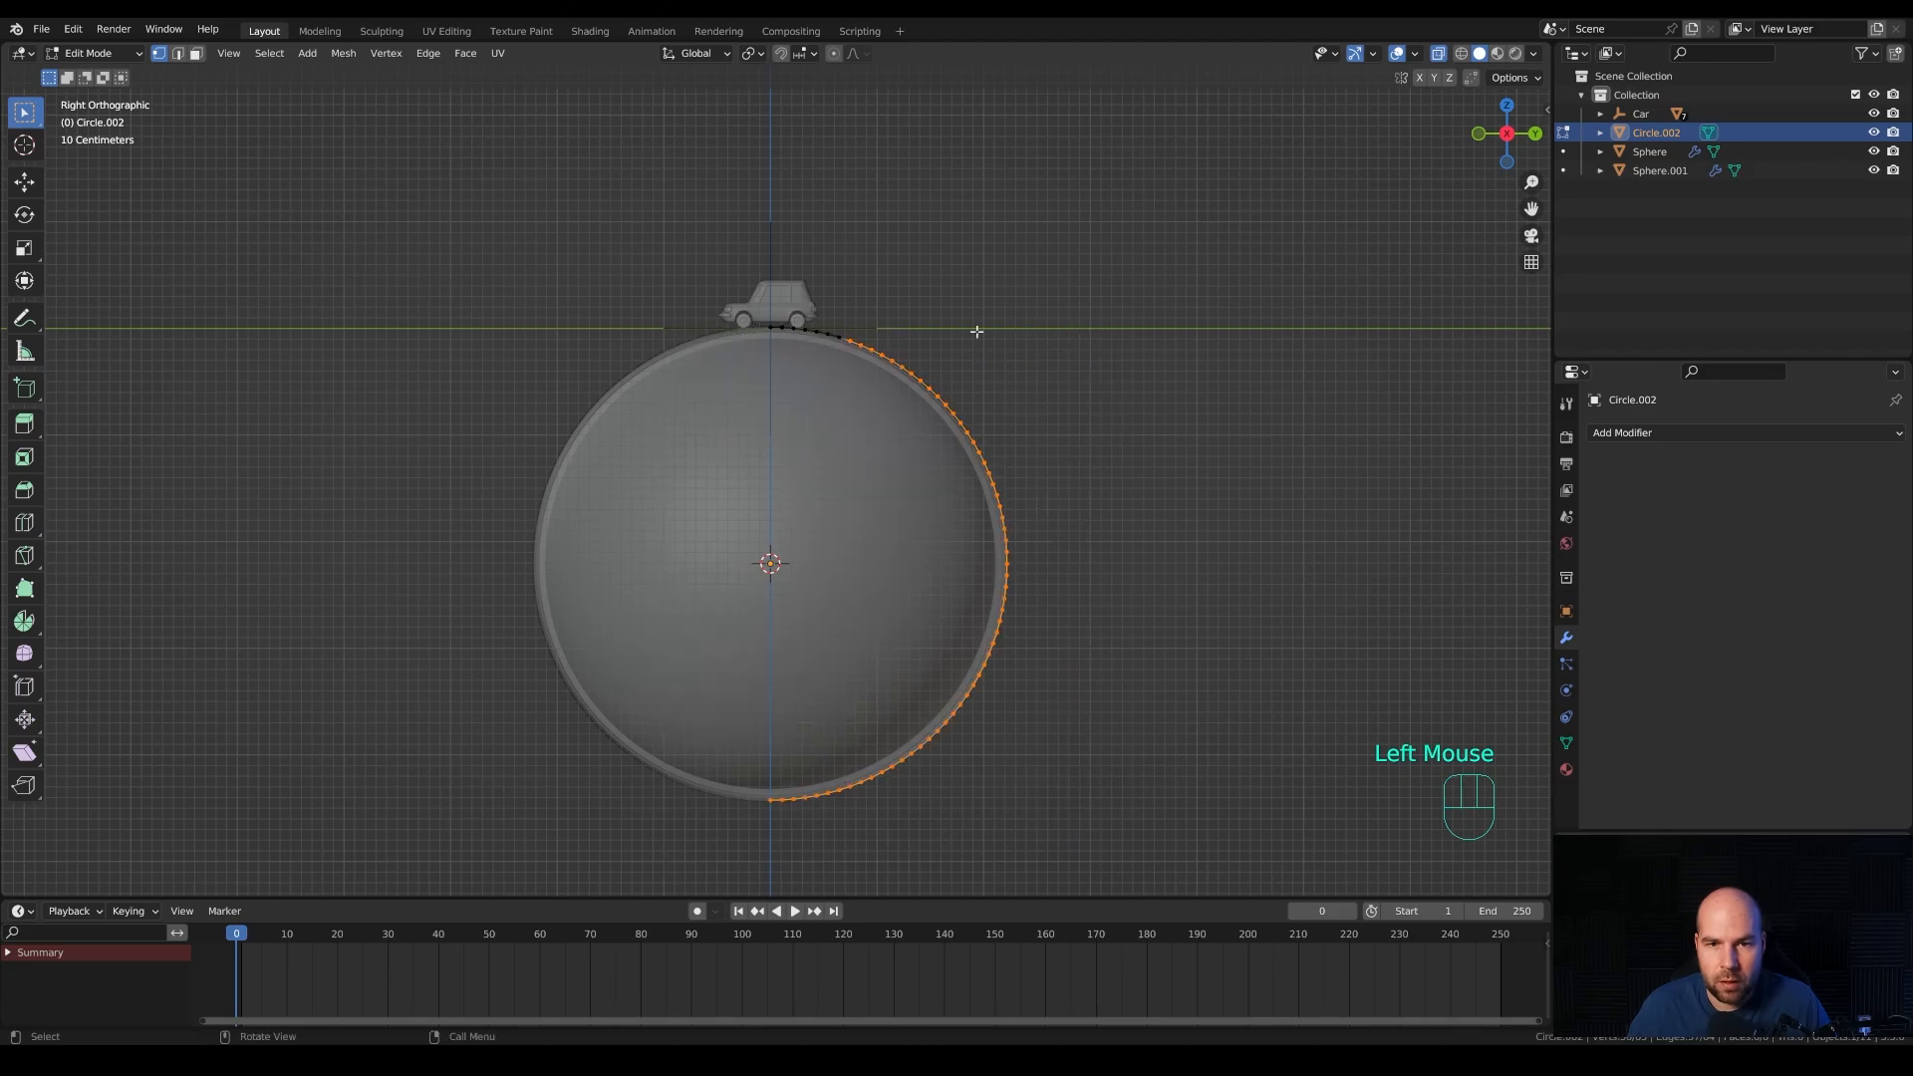
key(x)
click(854, 316)
shift+middle_drag(957, 317, 936, 428)
scroll(842, 346, up, 4)
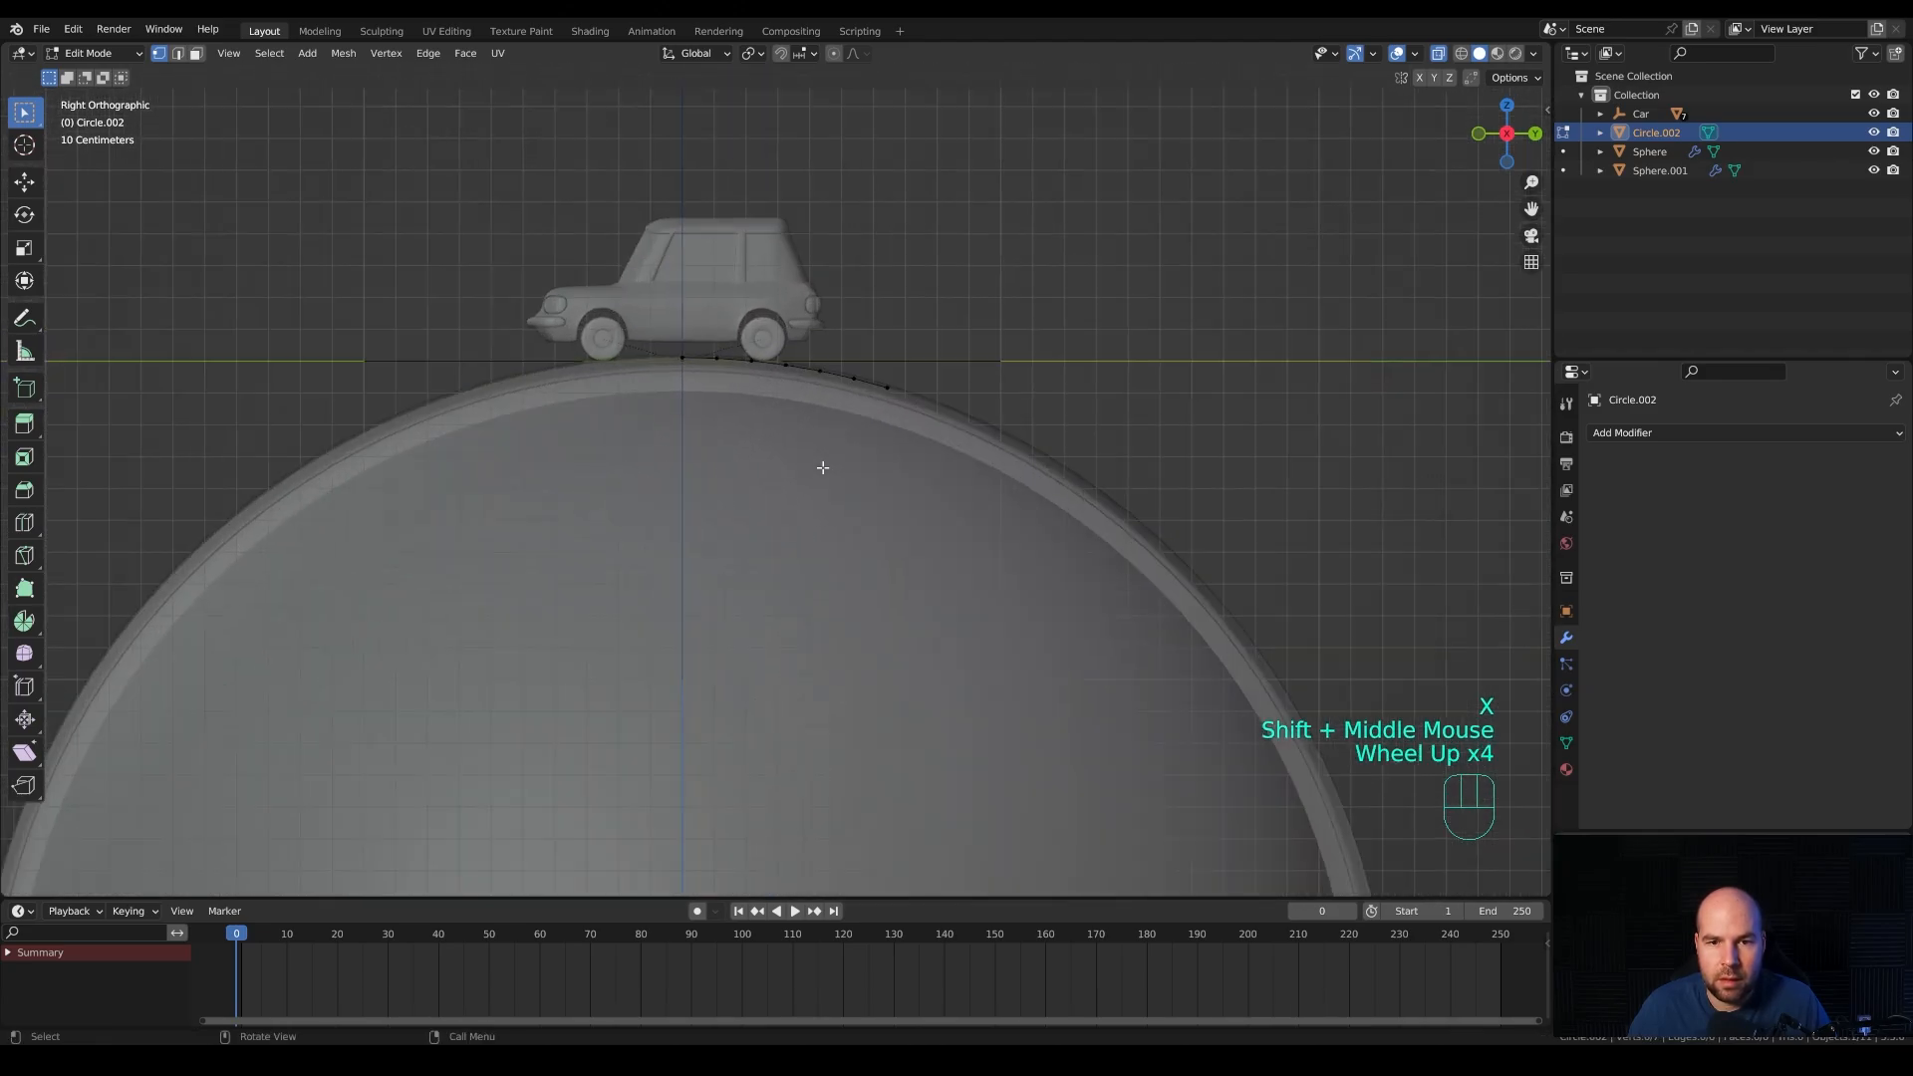
drag(824, 308, 966, 419)
key(x)
click(932, 283)
click(705, 334)
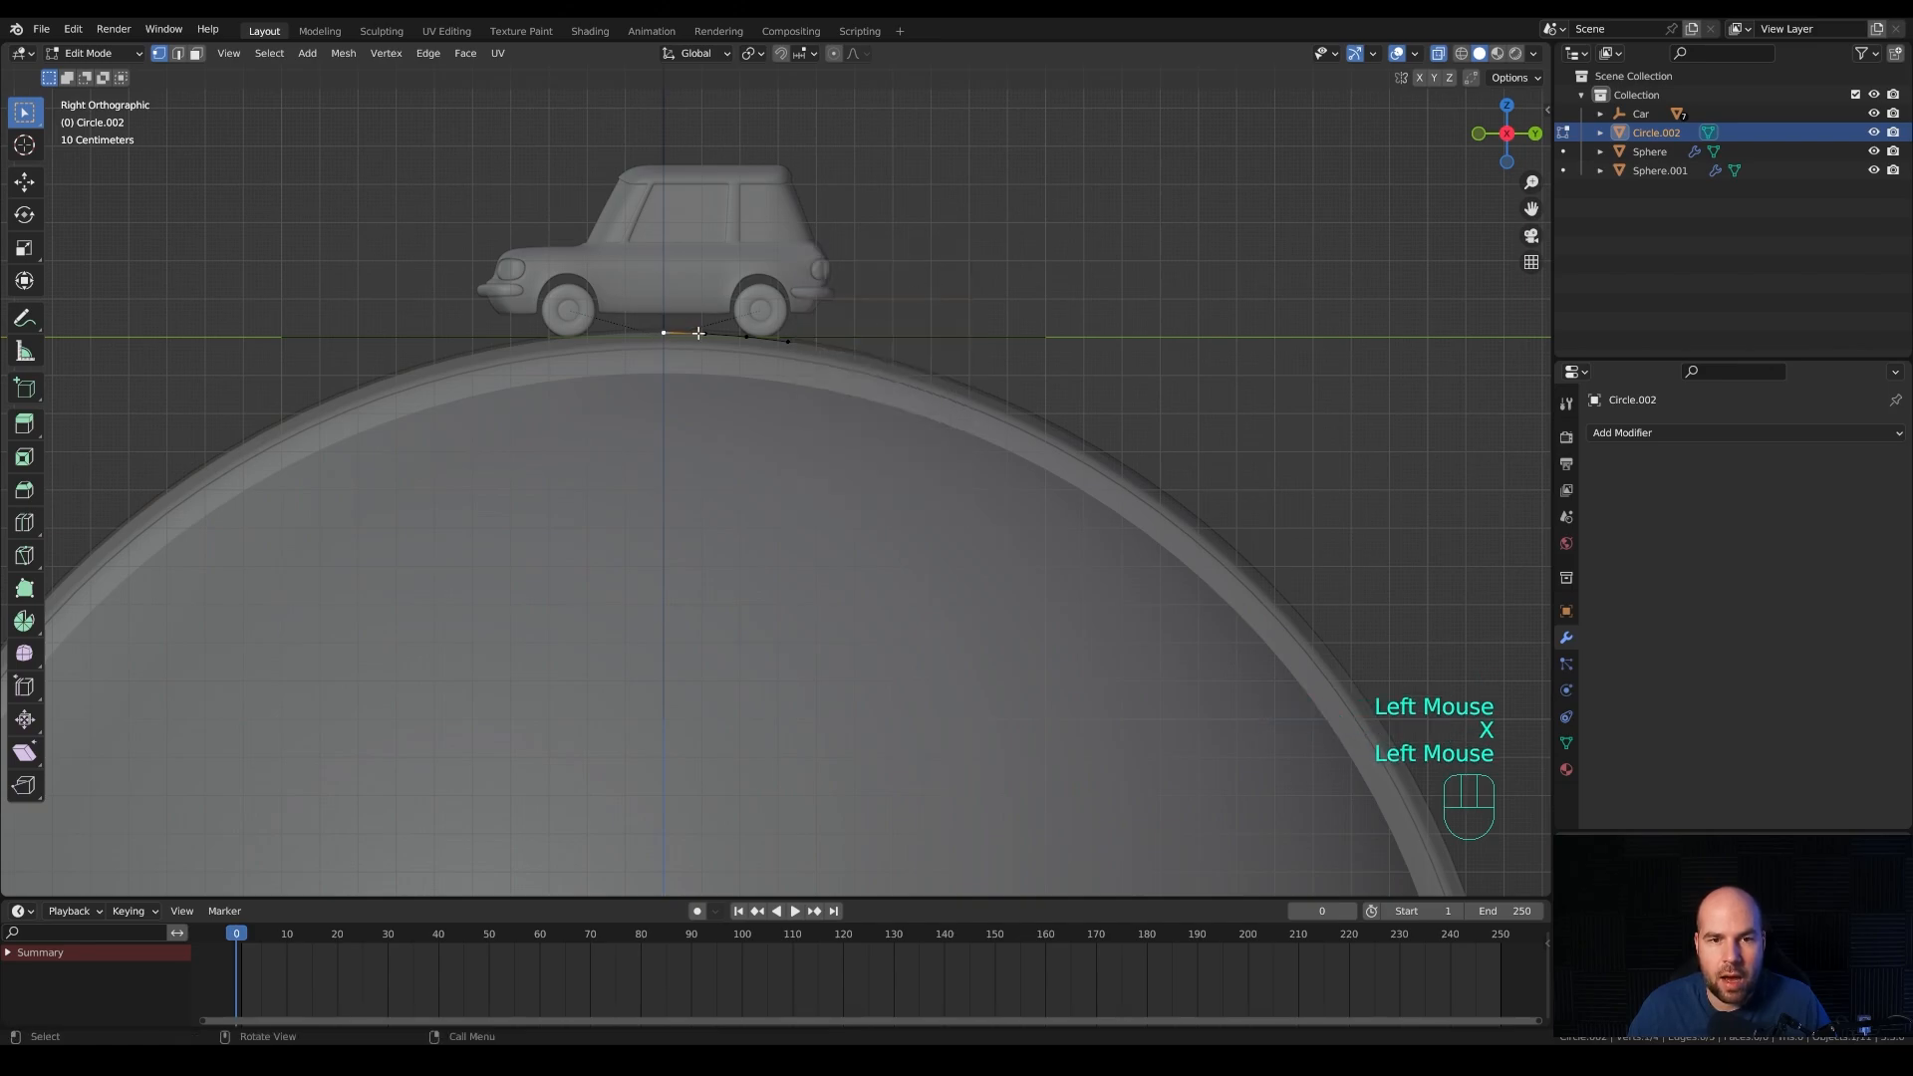
Move the whole arc about 0.043 m along the X axis, off the road's centre line.
middle_drag(908, 342, 760, 457)
scroll(887, 393, up, 1)
middle_drag(888, 393, 798, 378)
key(a)
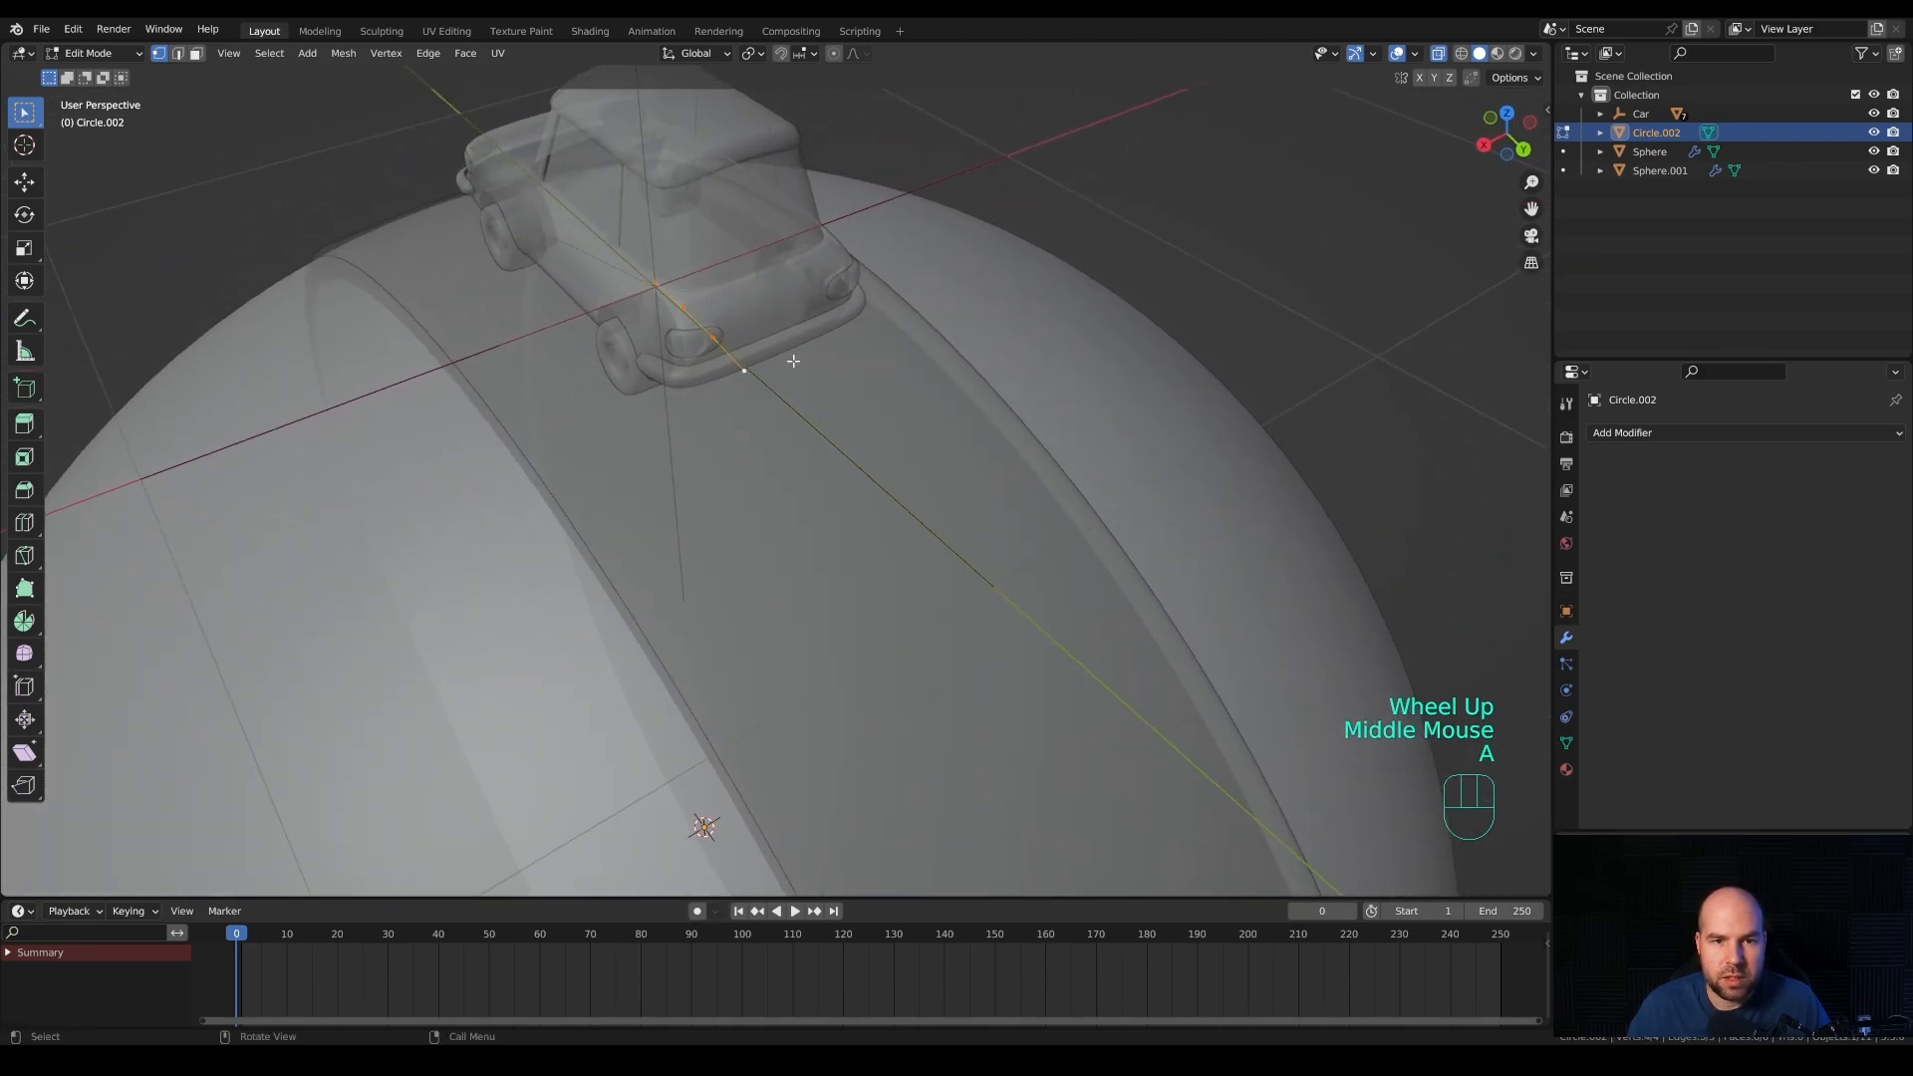
key(g)
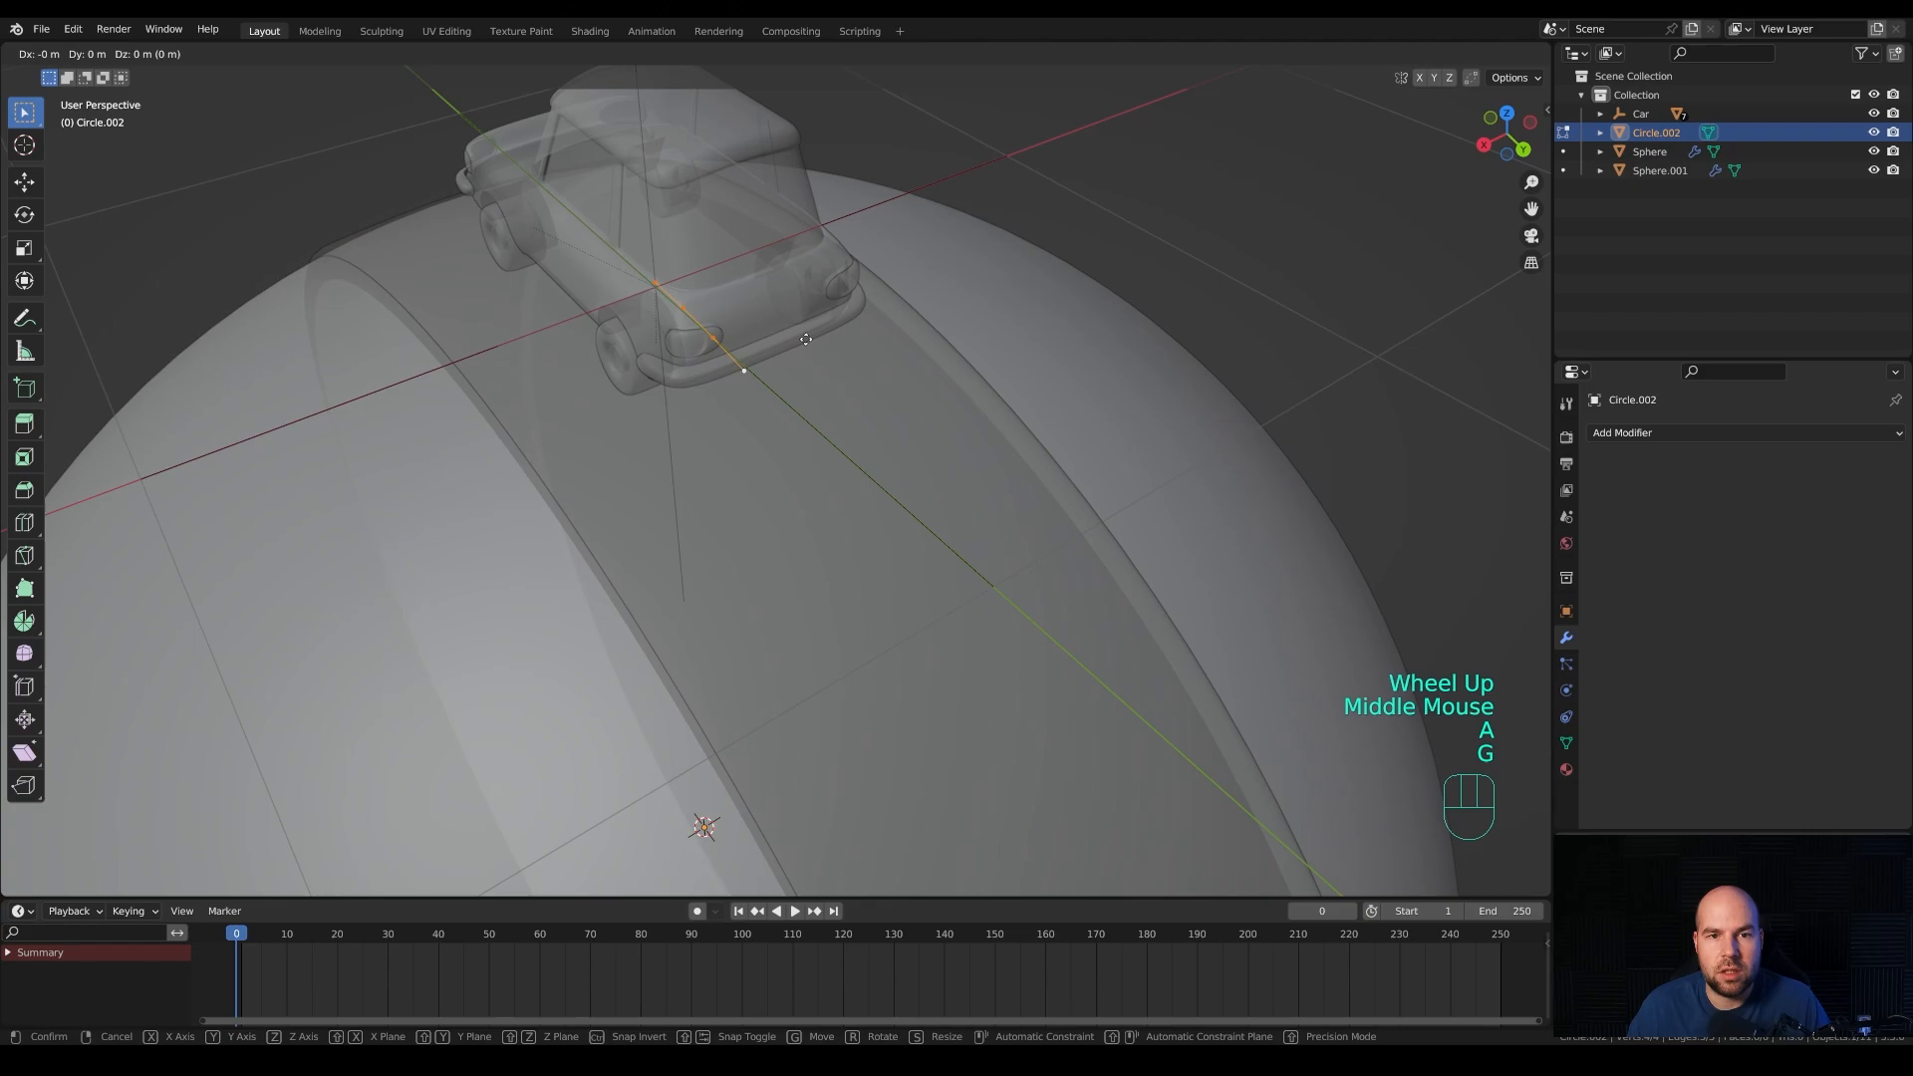
key(x)
click(790, 350)
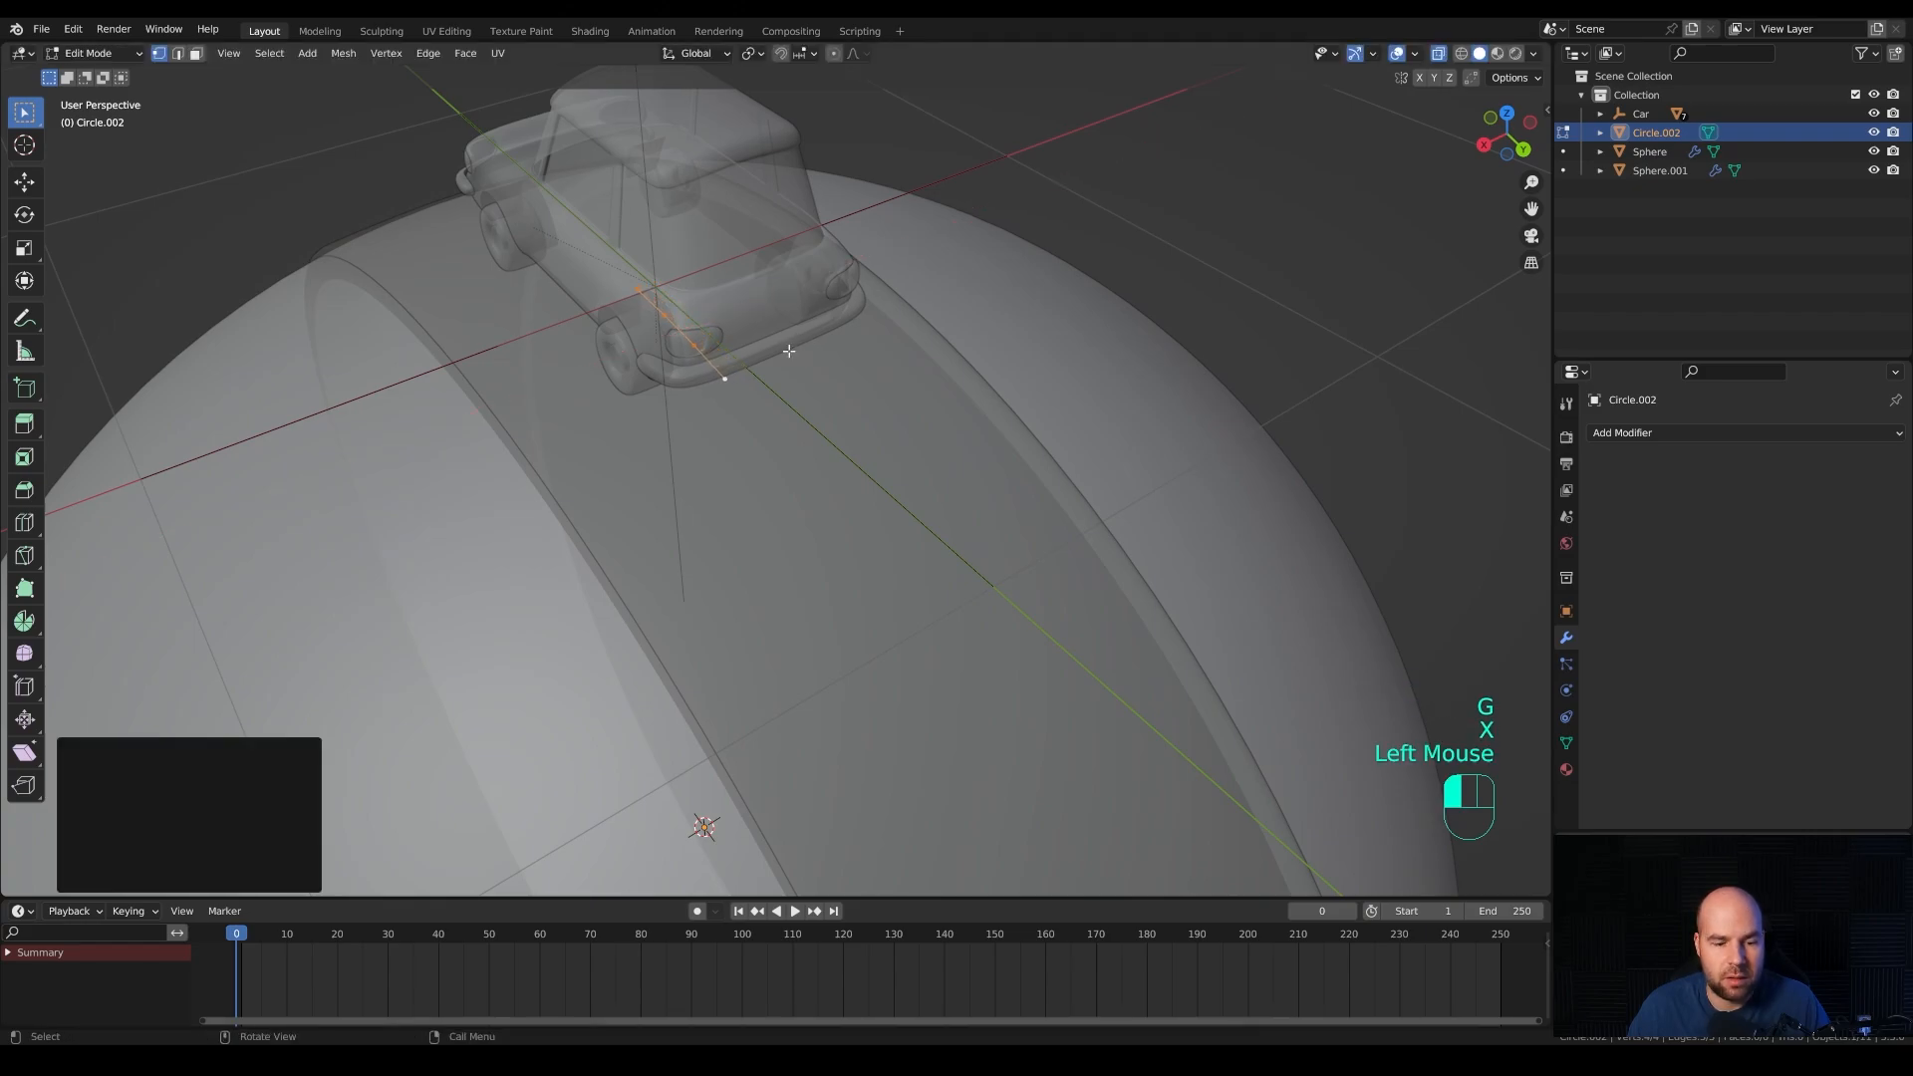
Extrude the arc about -0.074 m along the X axis to form a flat road-marking strip.
key(e)
key(x)
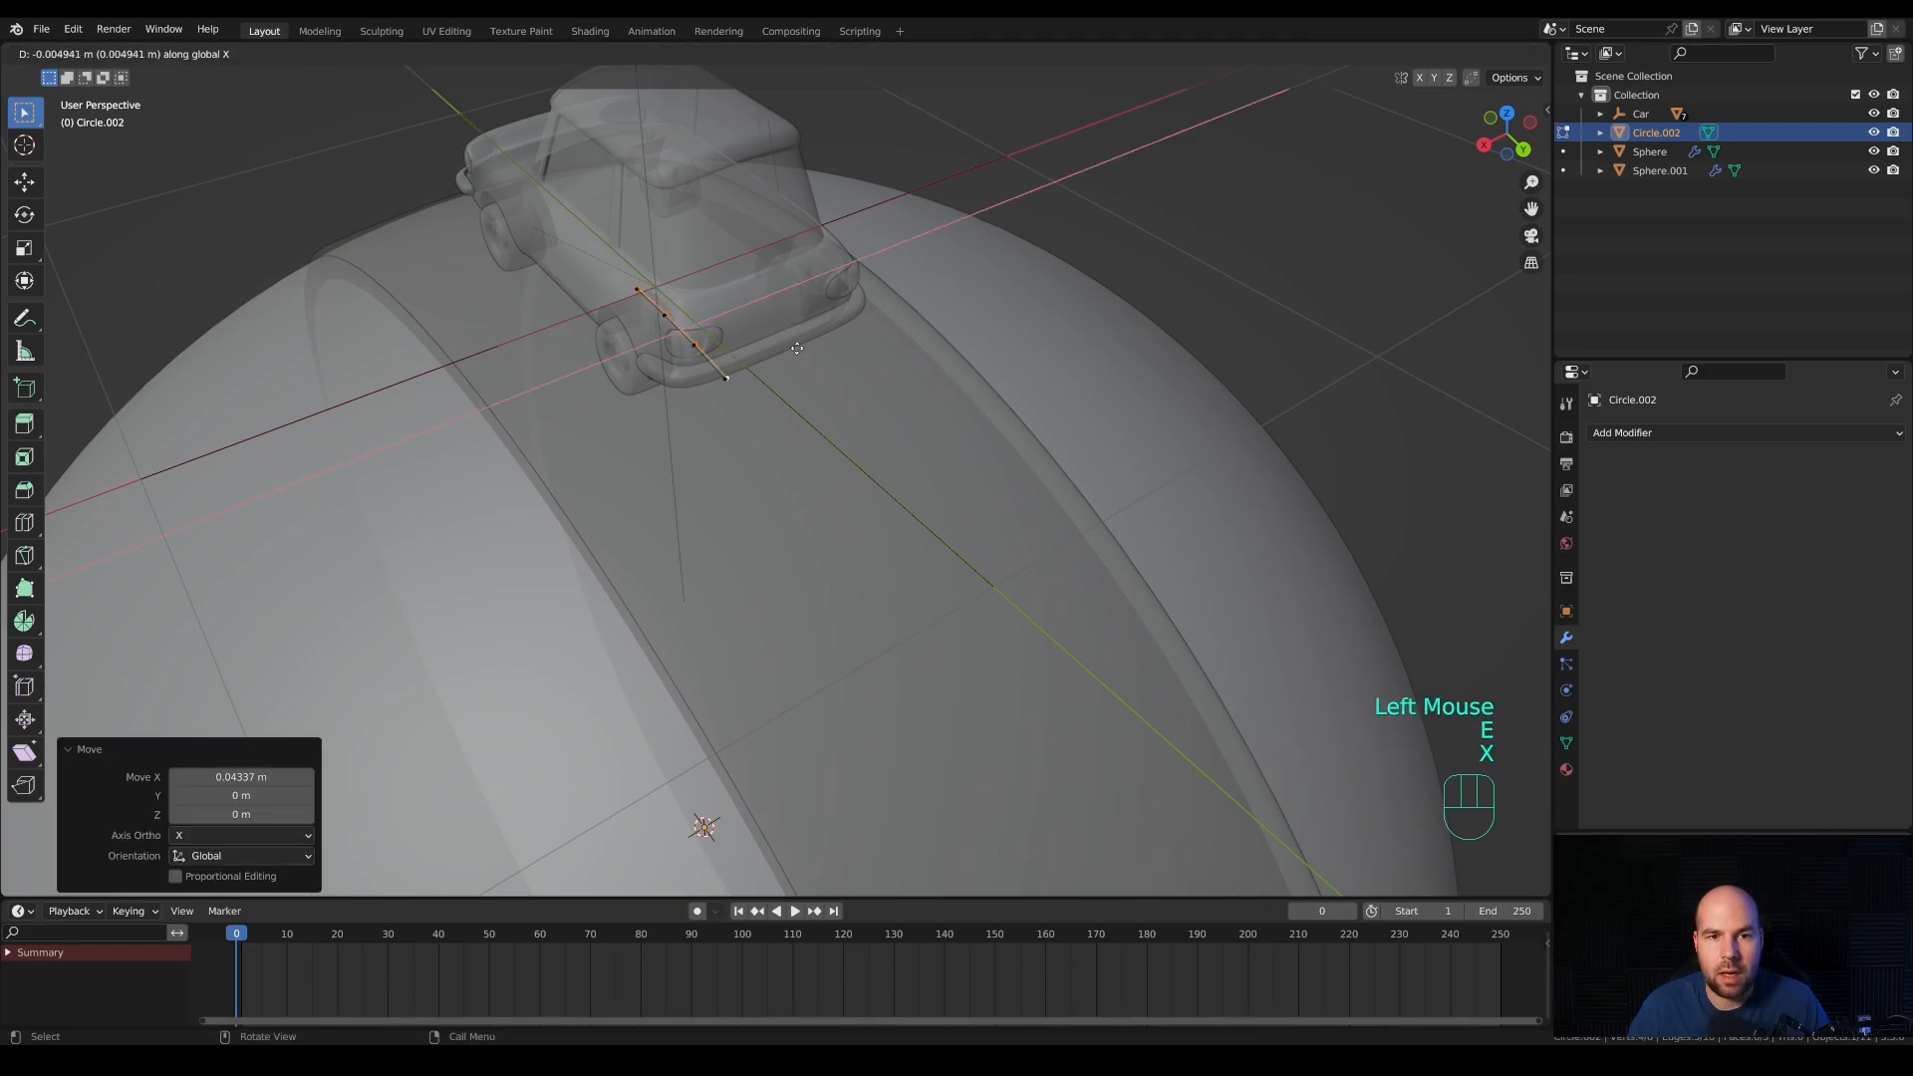
click(828, 340)
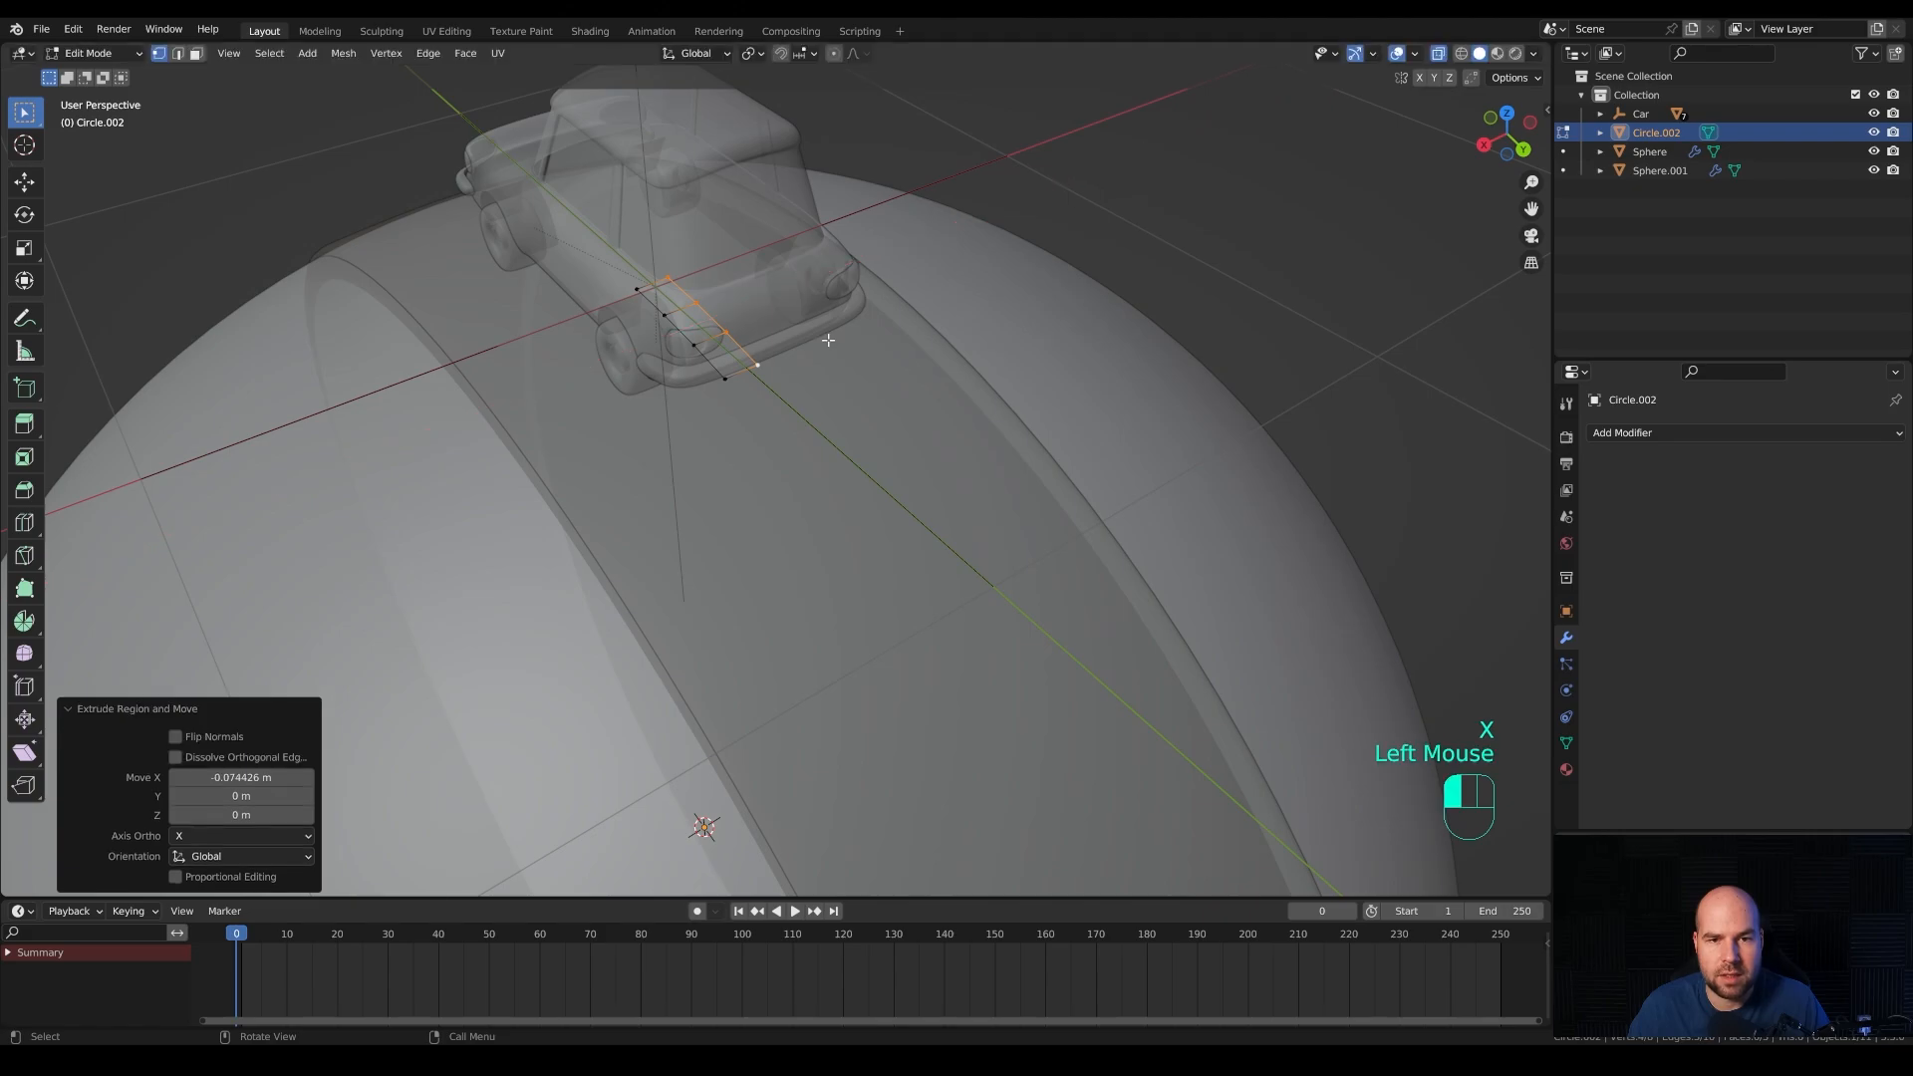
With X-ray off, extrude all of the strip's faces along their normals by about 0.027 m, raising it above the road.
middle_drag(828, 340, 715, 404)
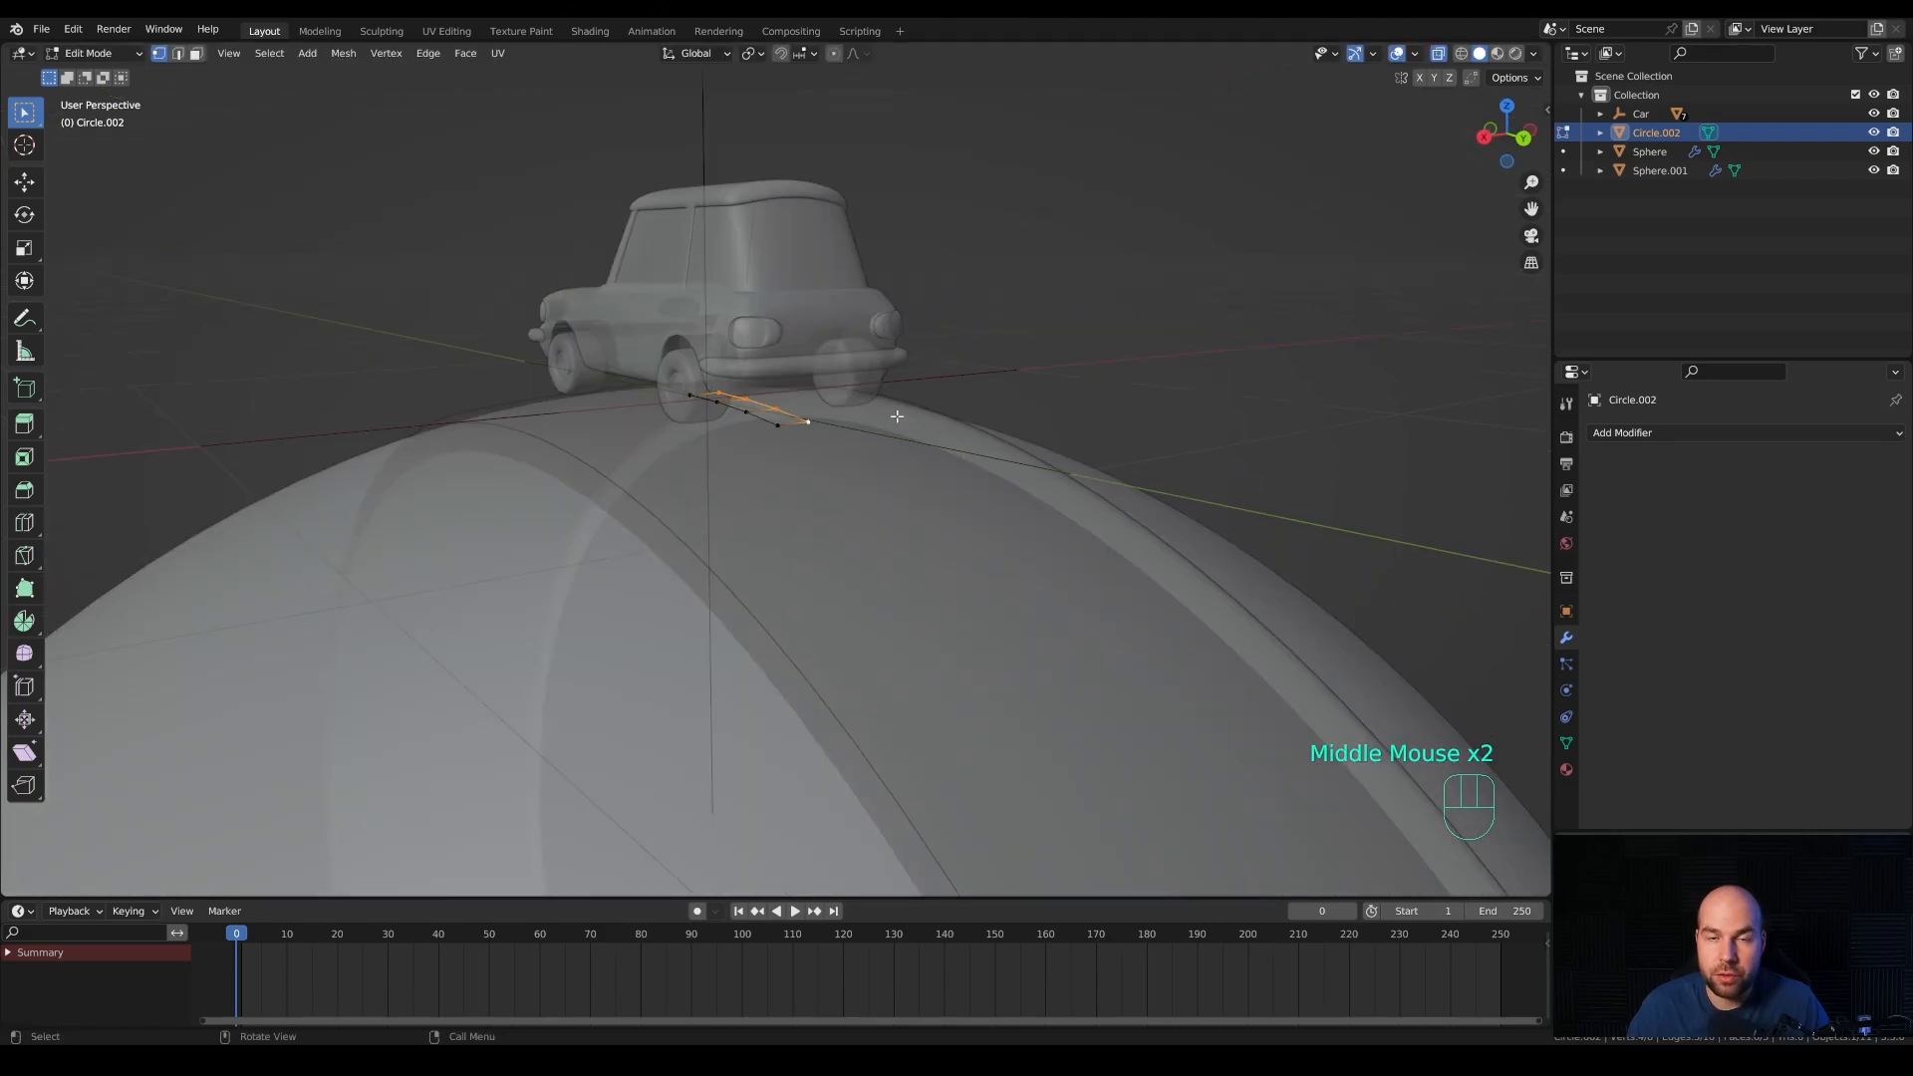
key(a)
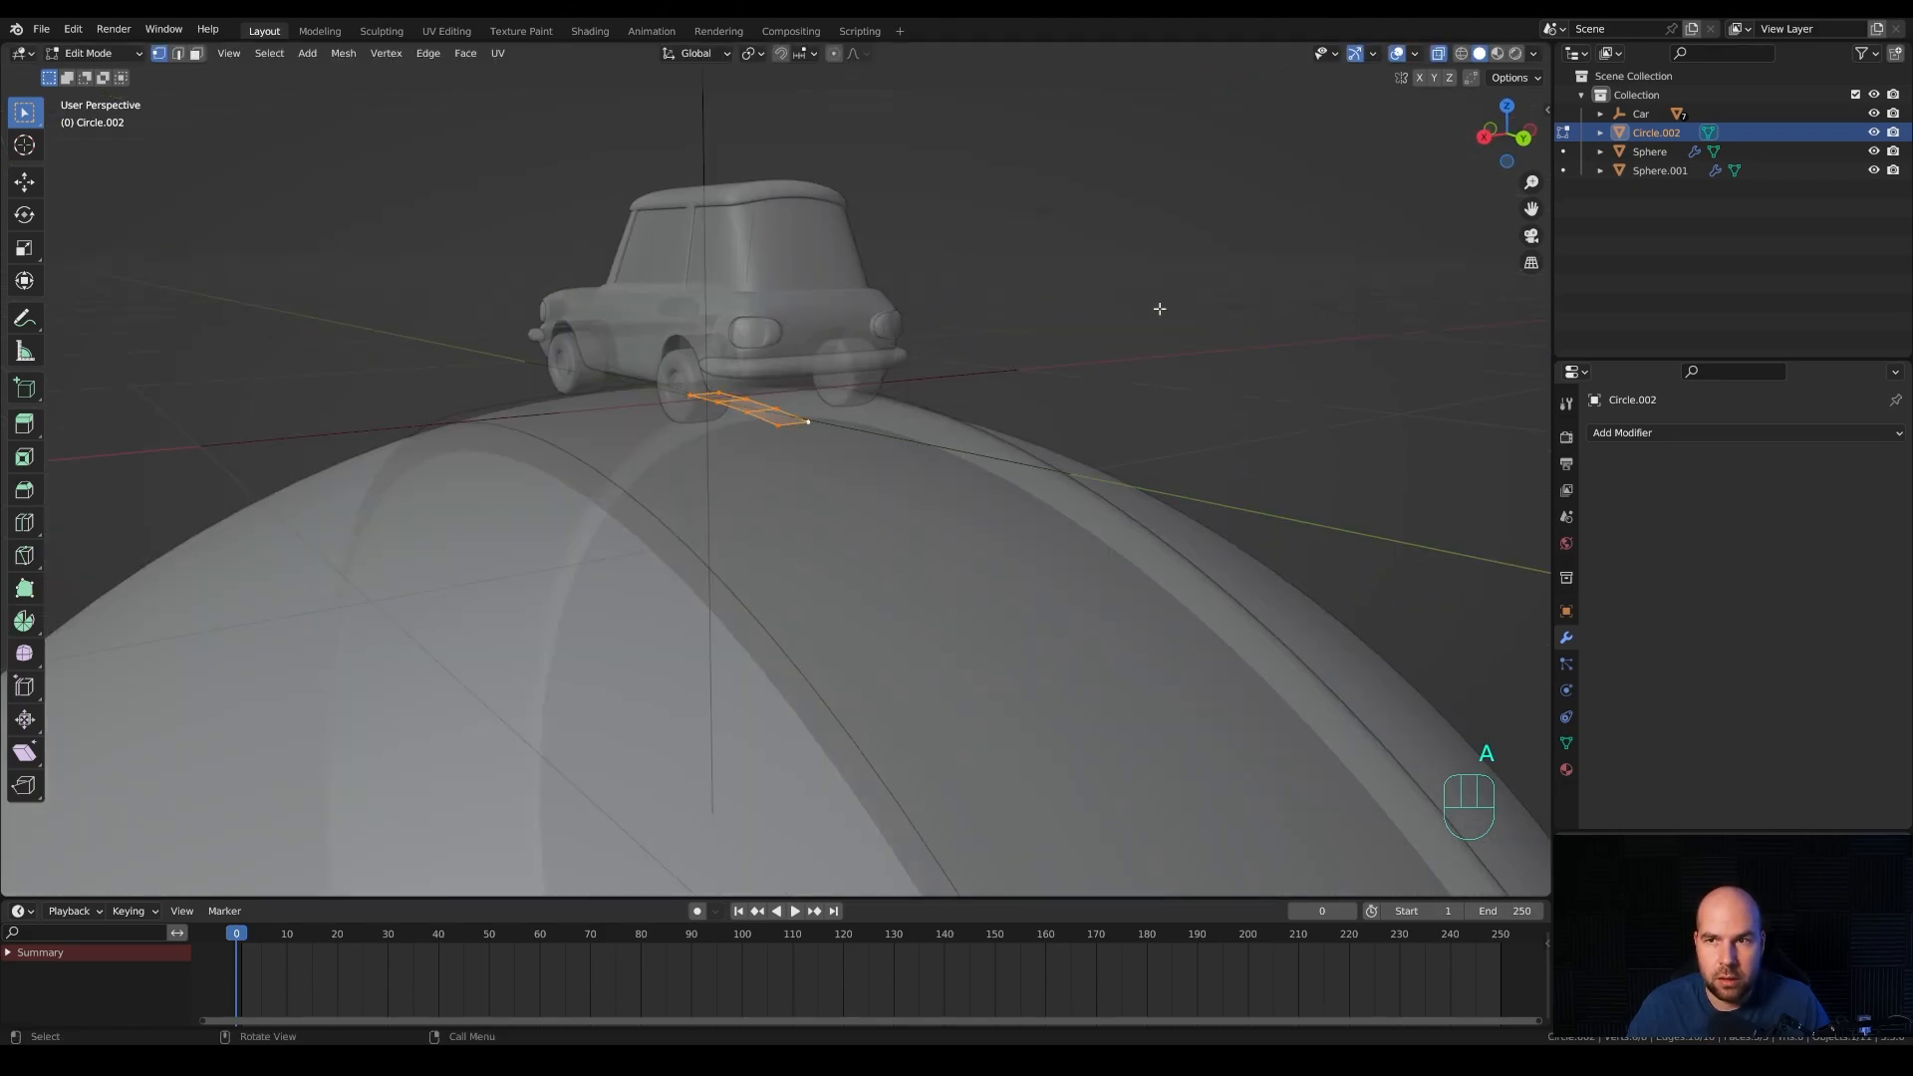
click(1439, 54)
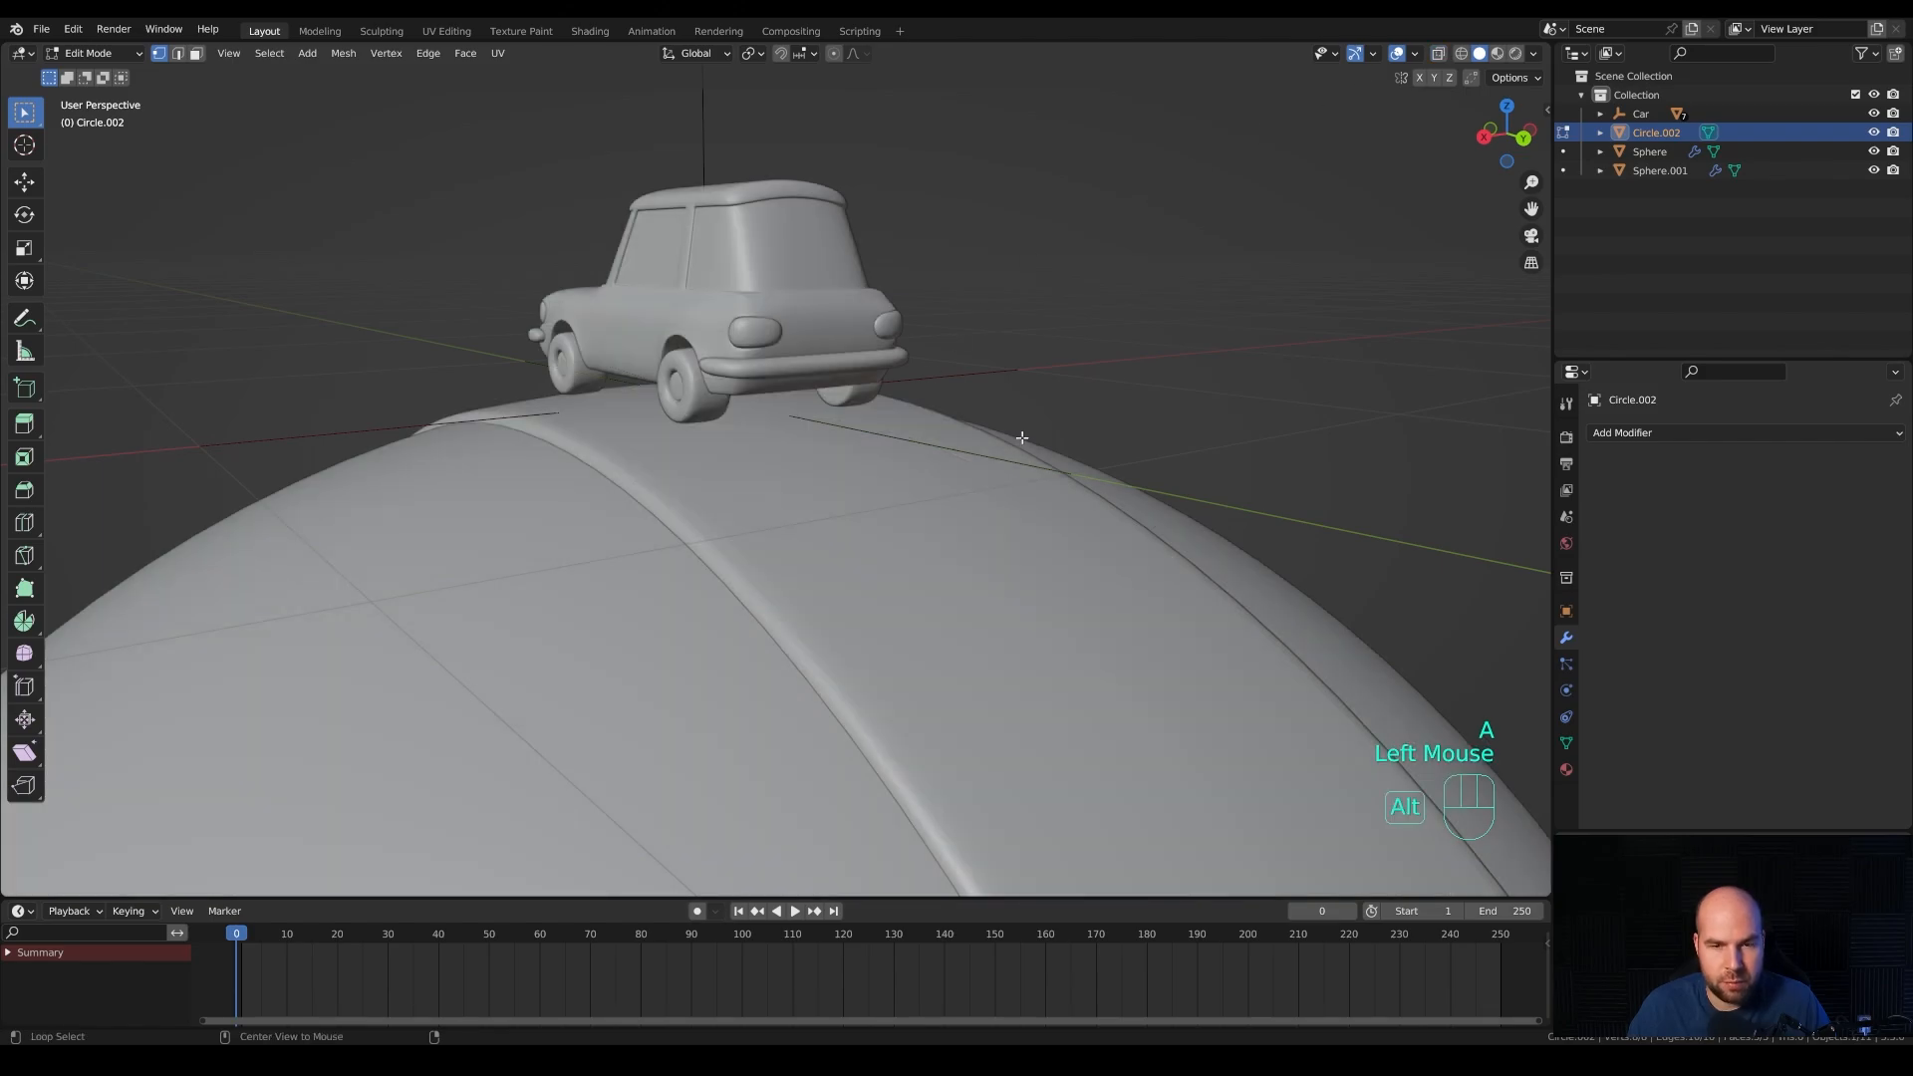
key(alt+e)
click(992, 438)
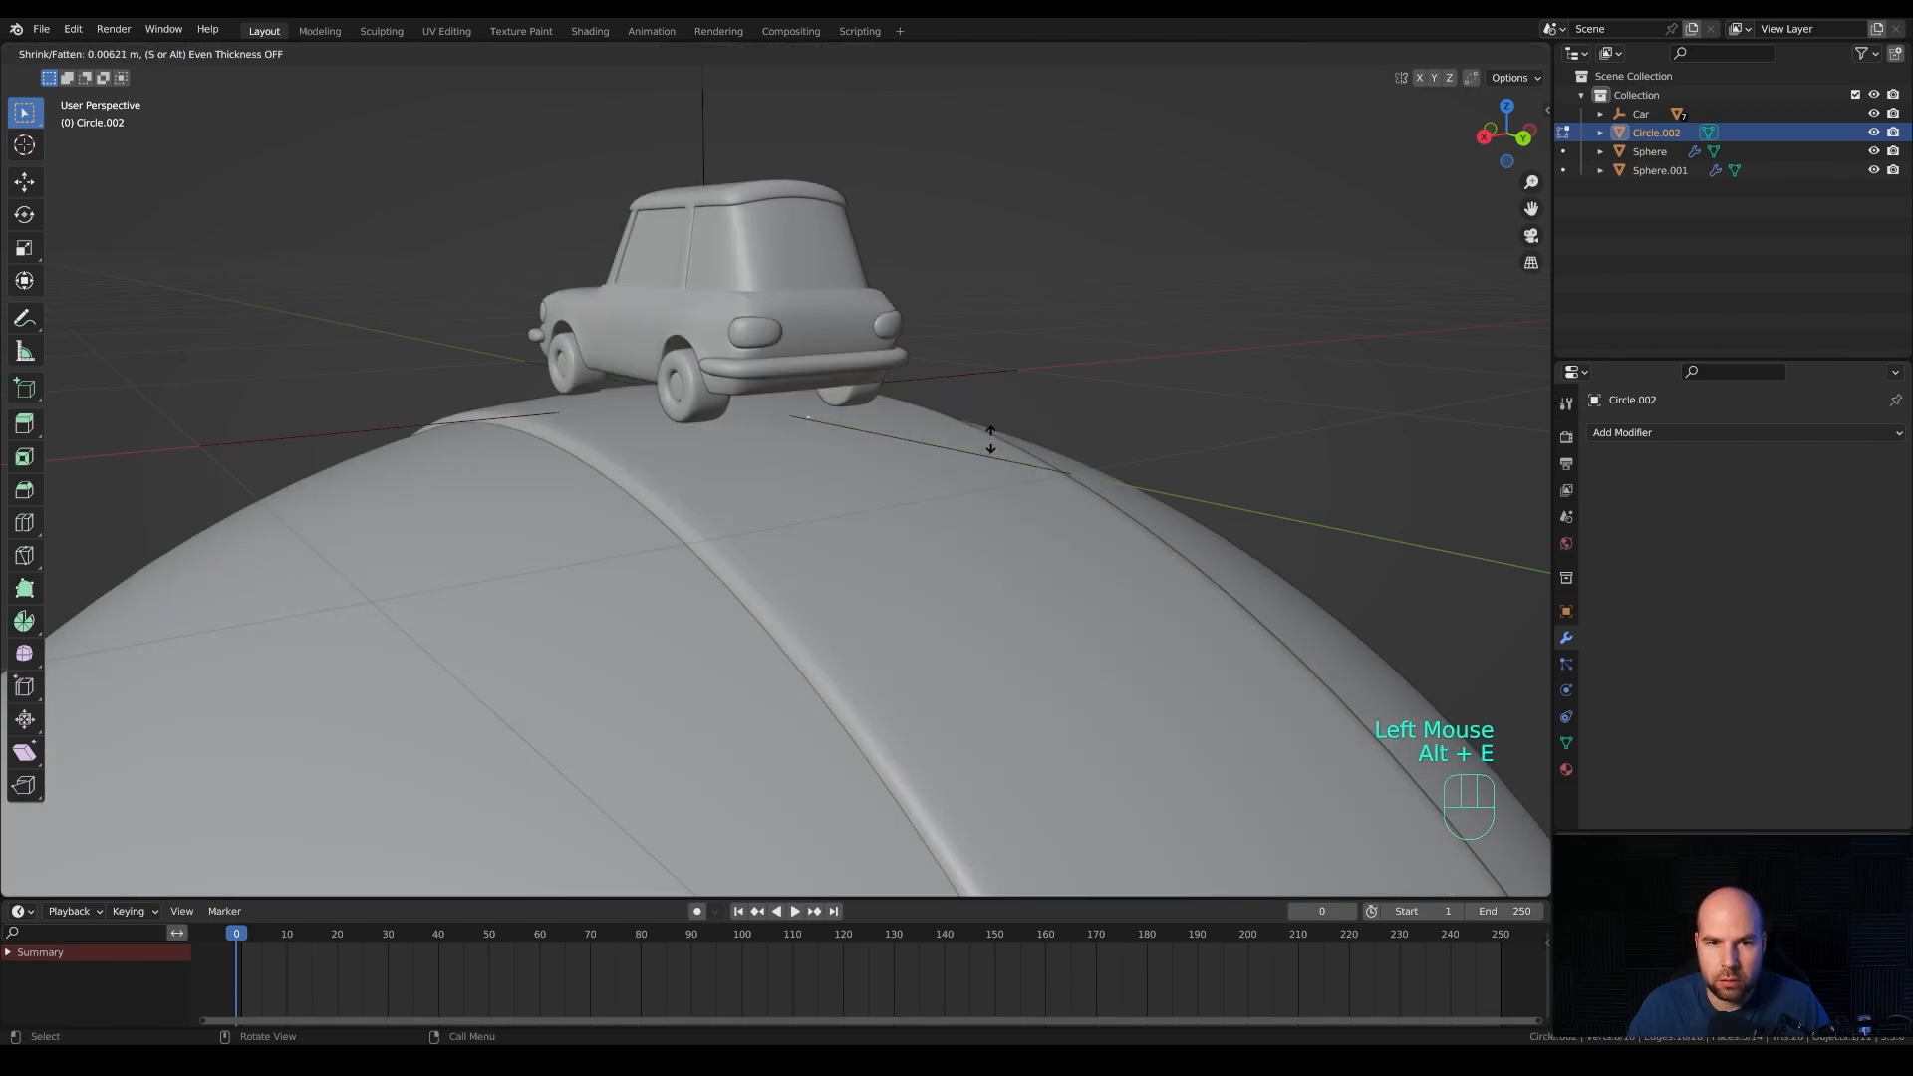
key(shift)
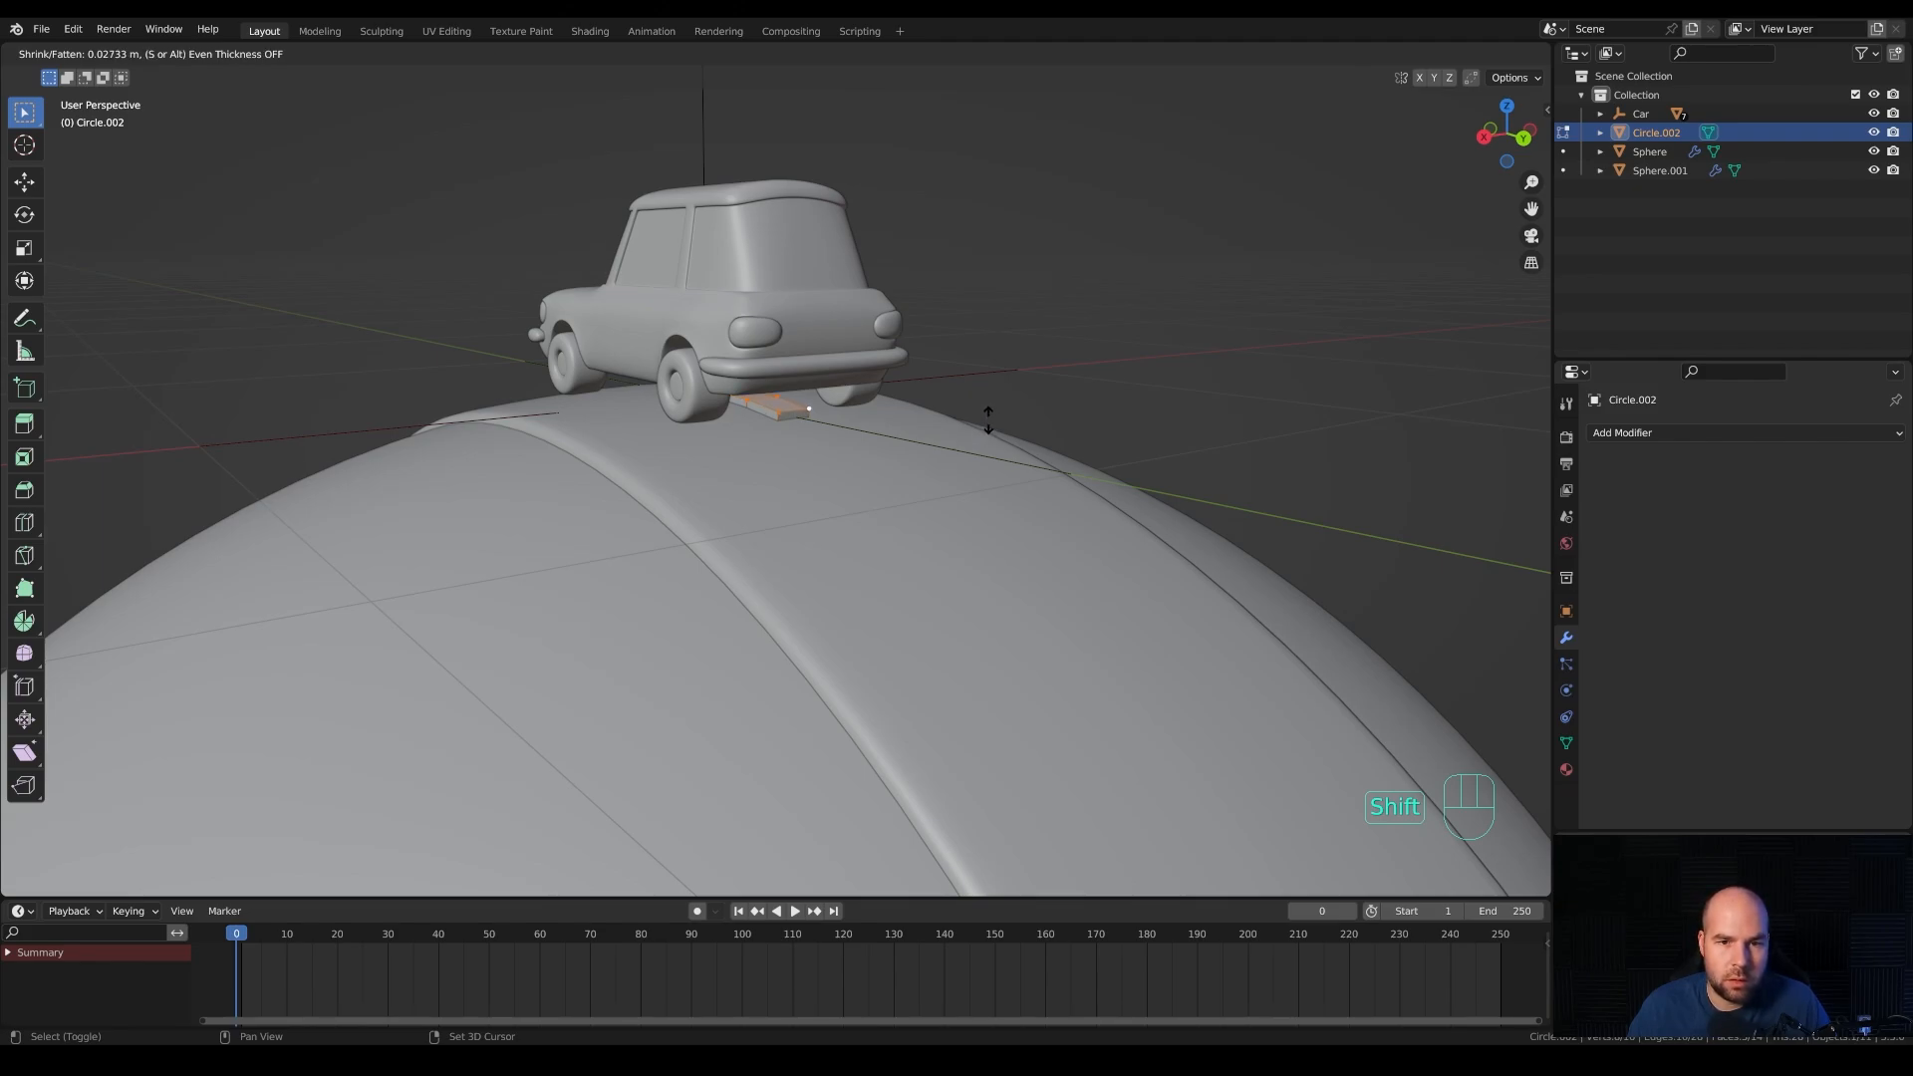
shift+click(987, 419)
With X-ray on, invert the selection and delete the strip's bottom faces.
middle_drag(987, 419, 805, 440)
scroll(755, 443, up, 2)
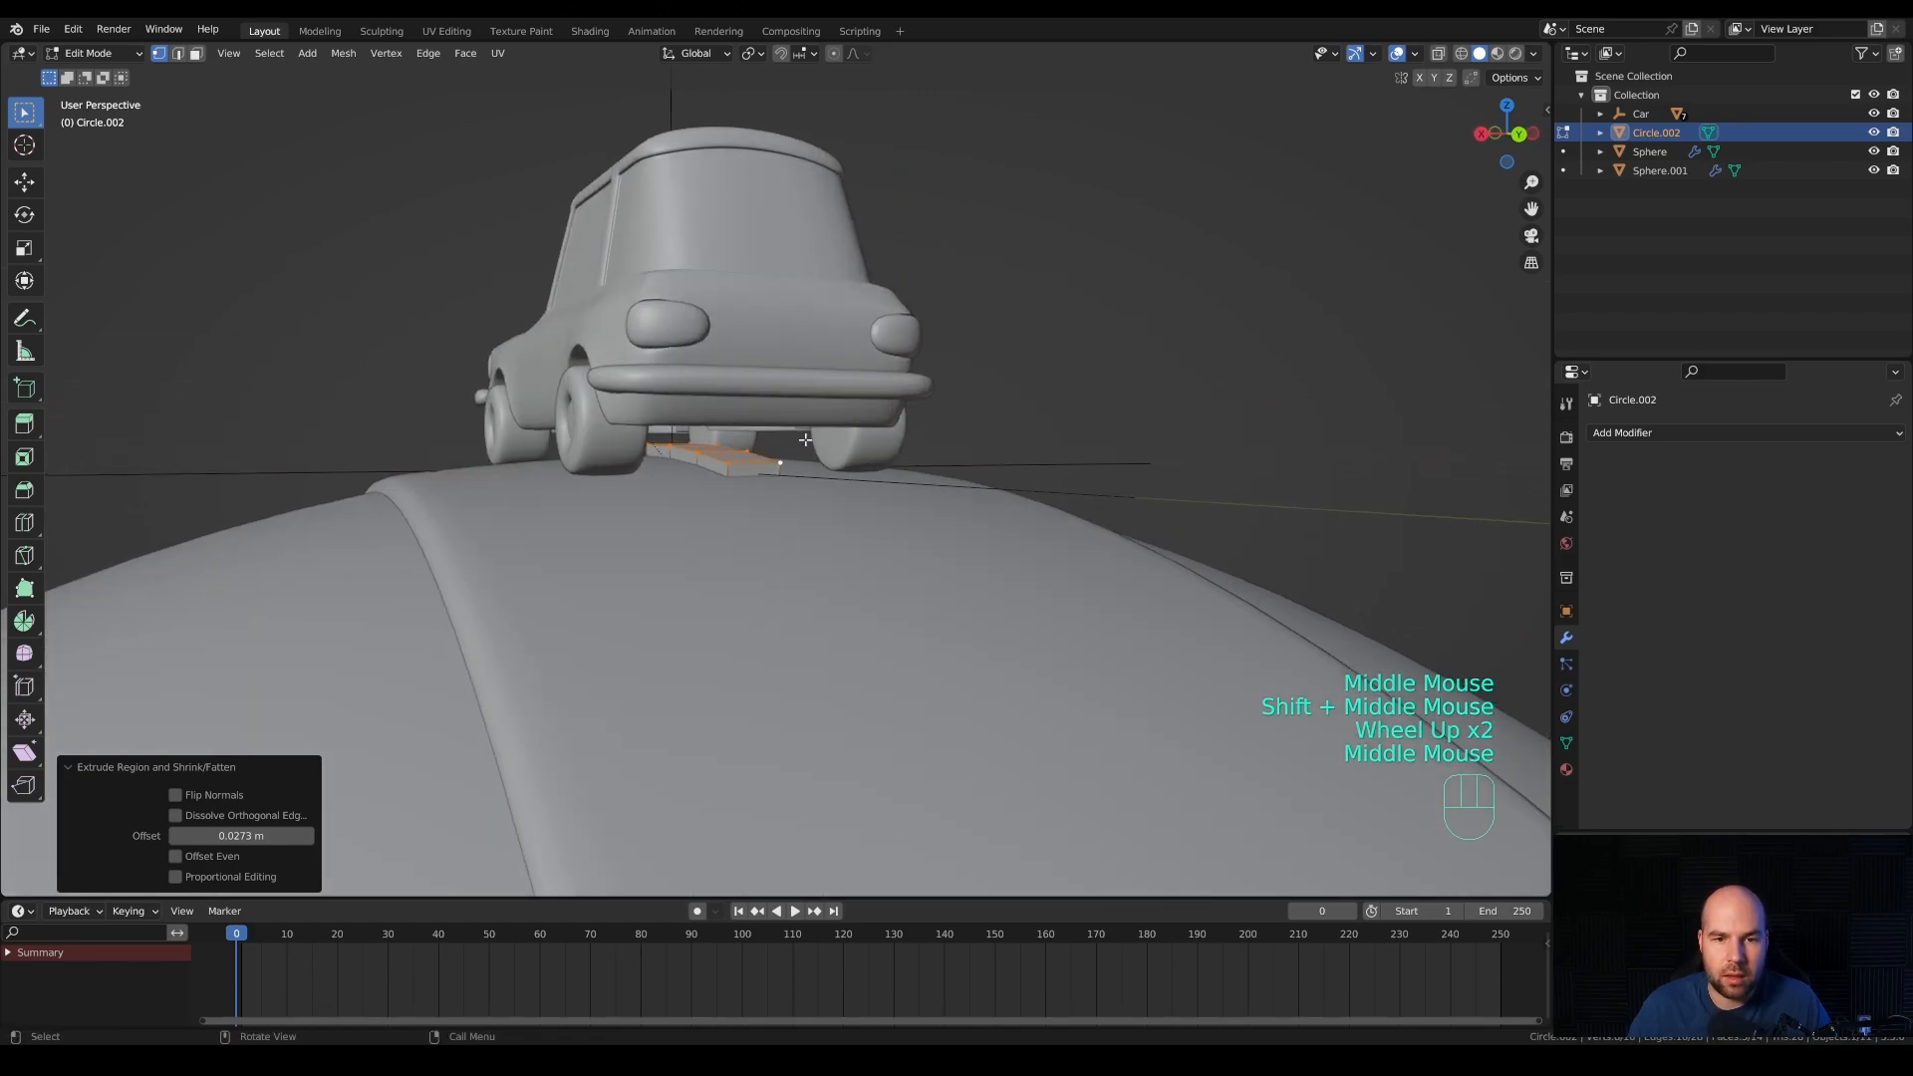
click(1438, 52)
middle_drag(961, 376, 986, 371)
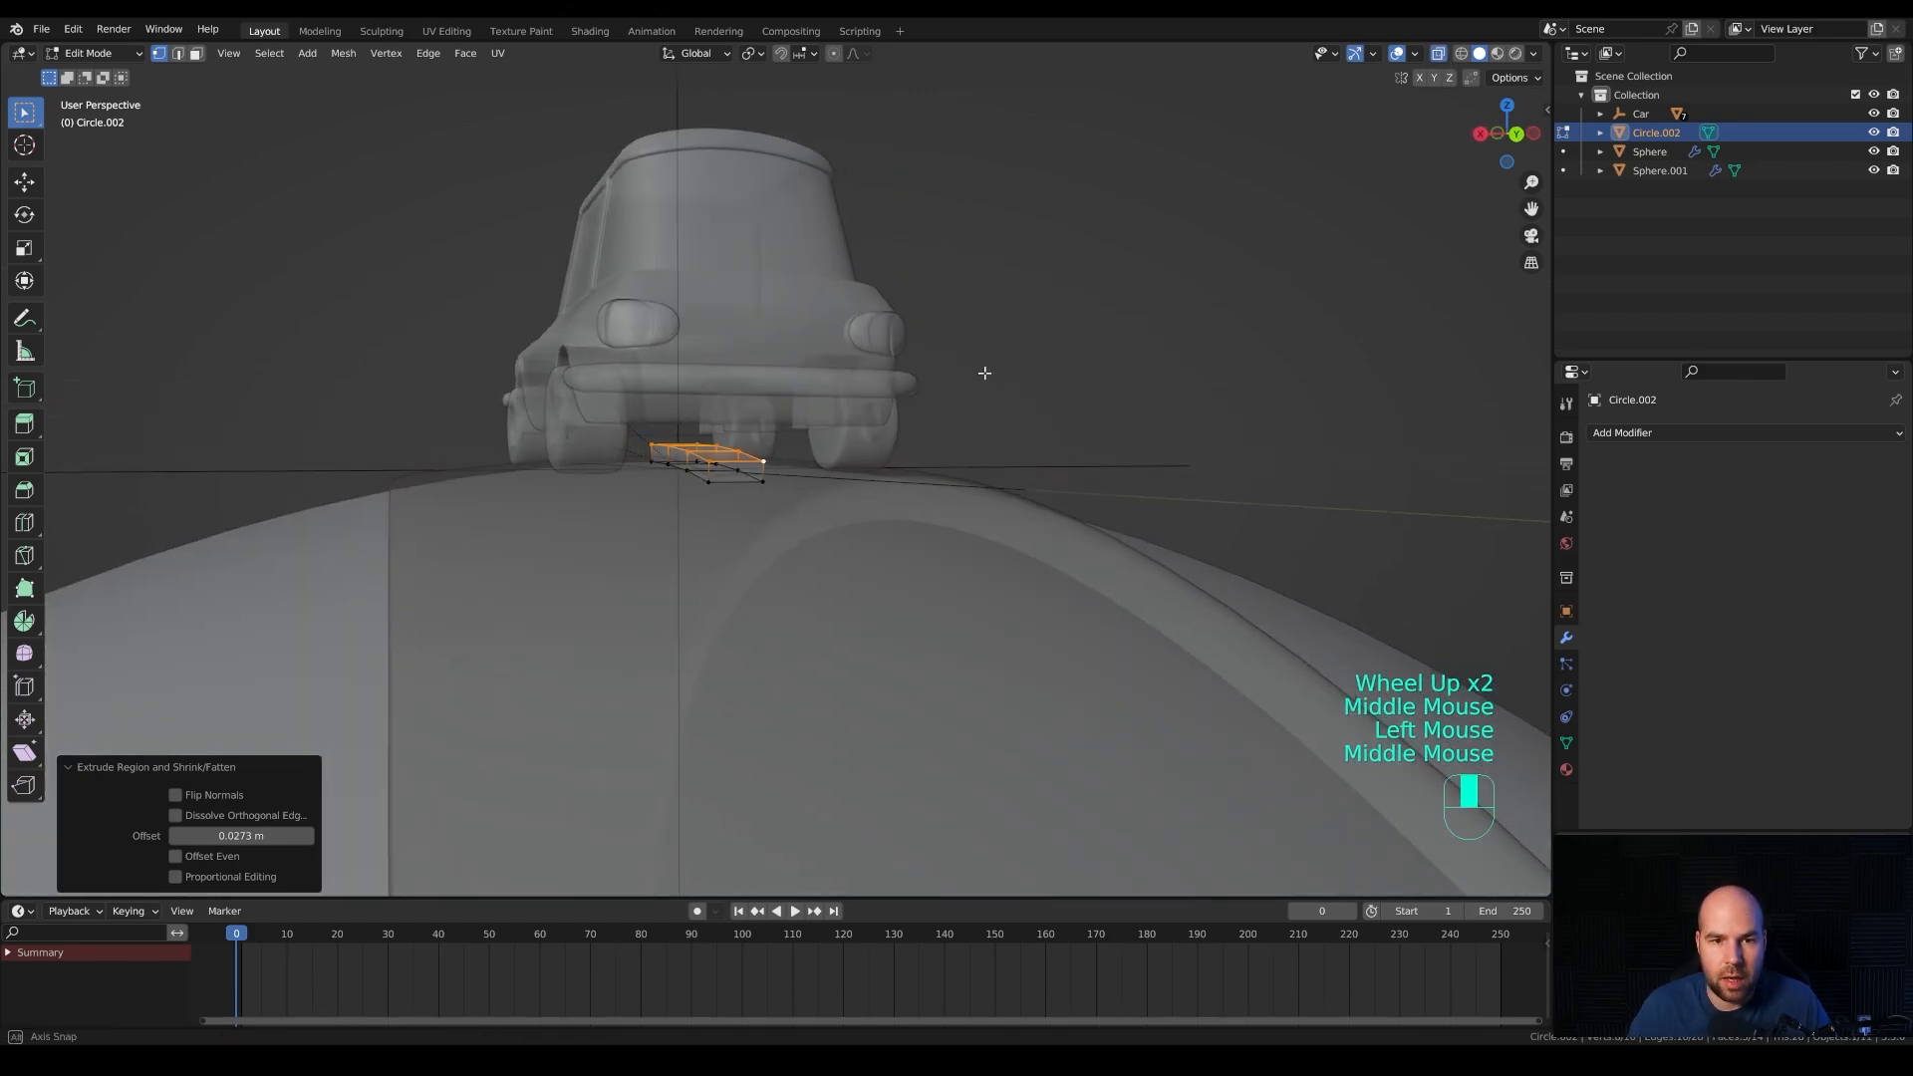
key(ctrl+i)
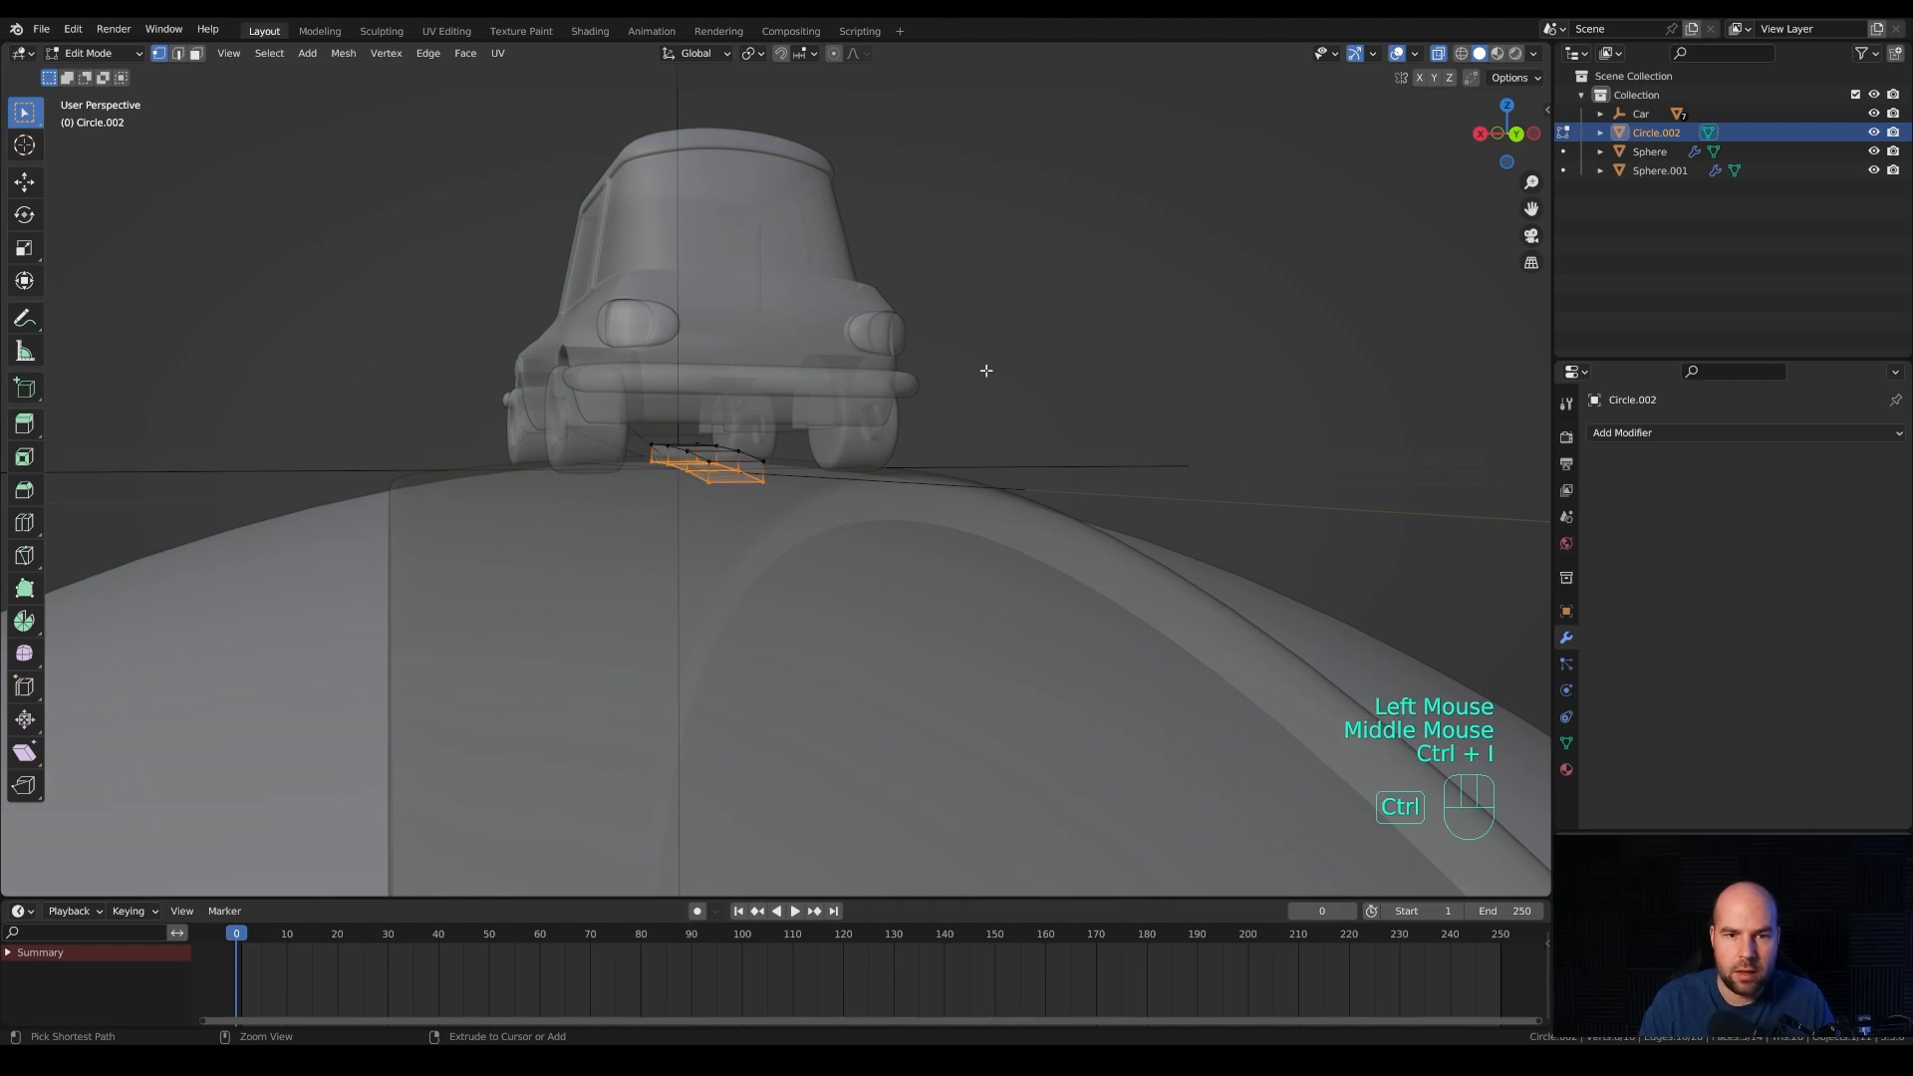
key(x)
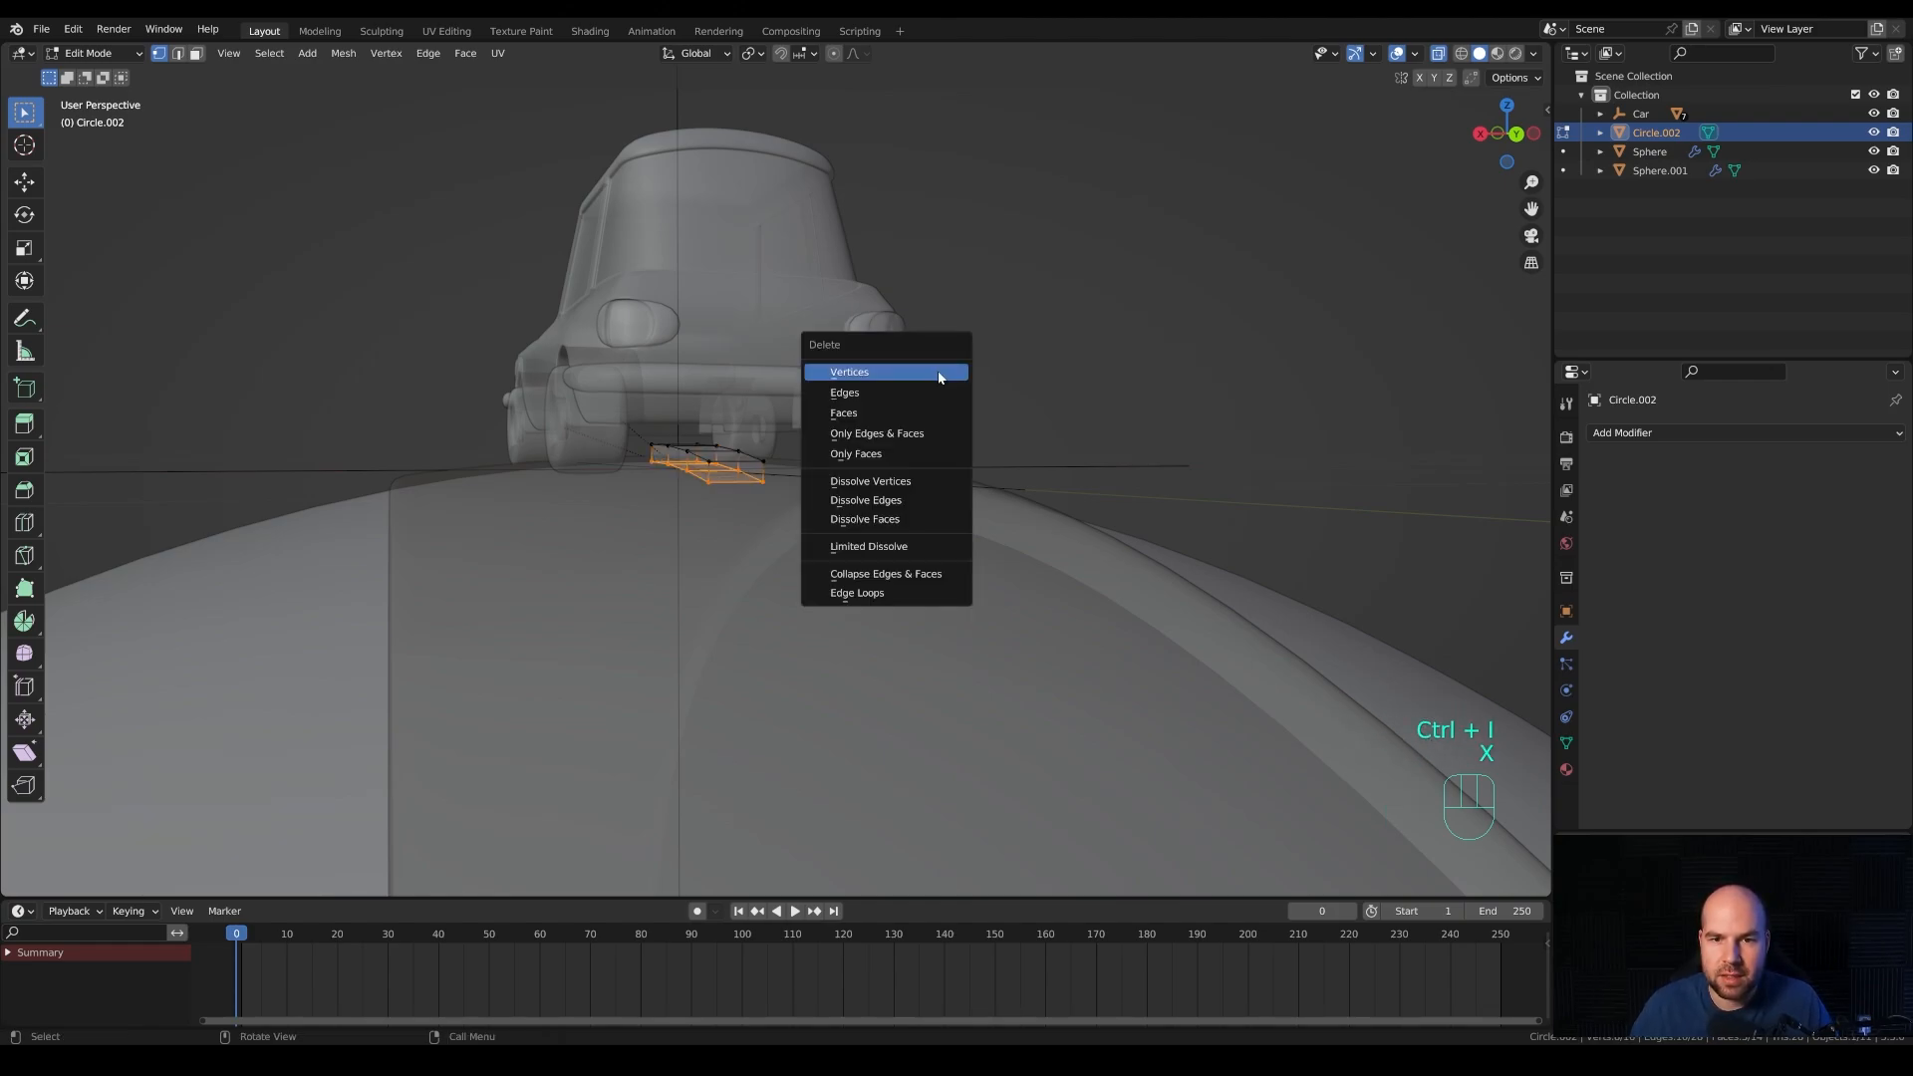
click(842, 412)
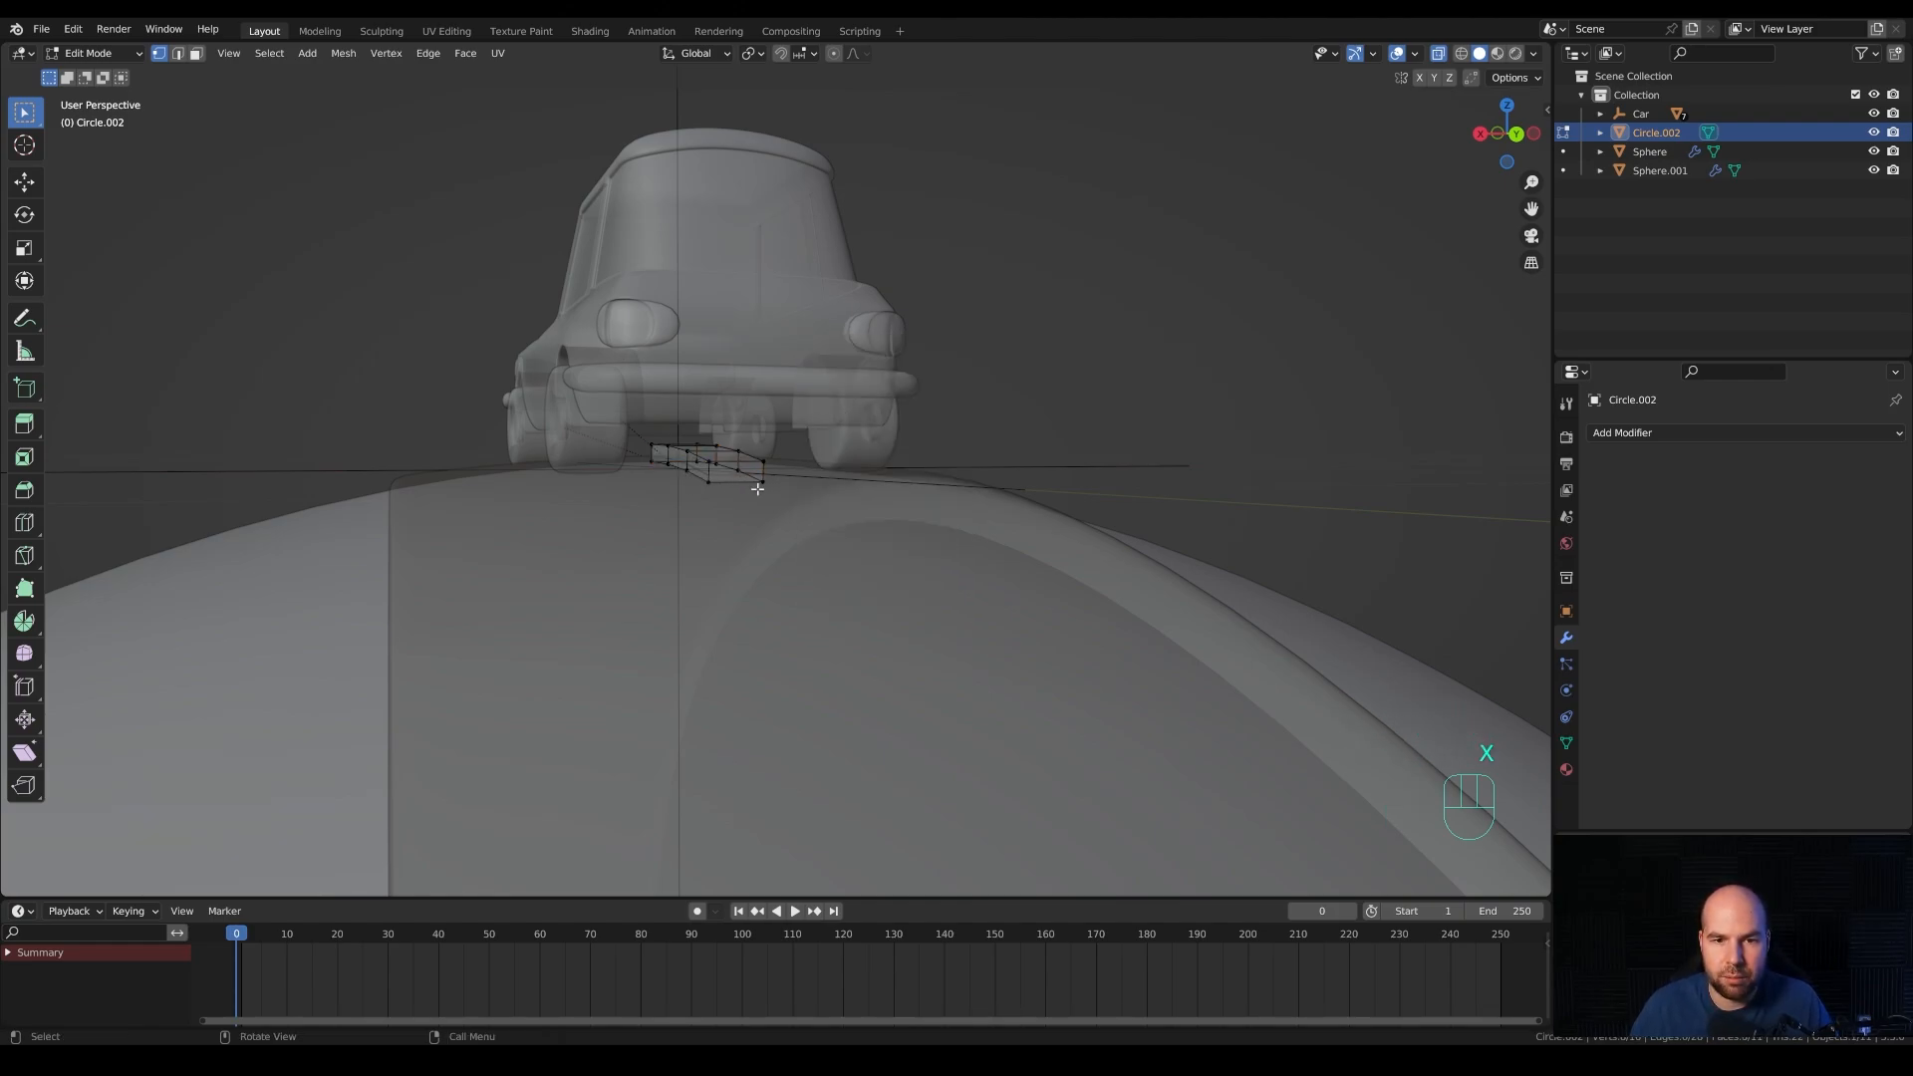
In Object Mode, add a Bevel modifier to the strip with an amount of 0.01 m and 2 segments.
key(Tab)
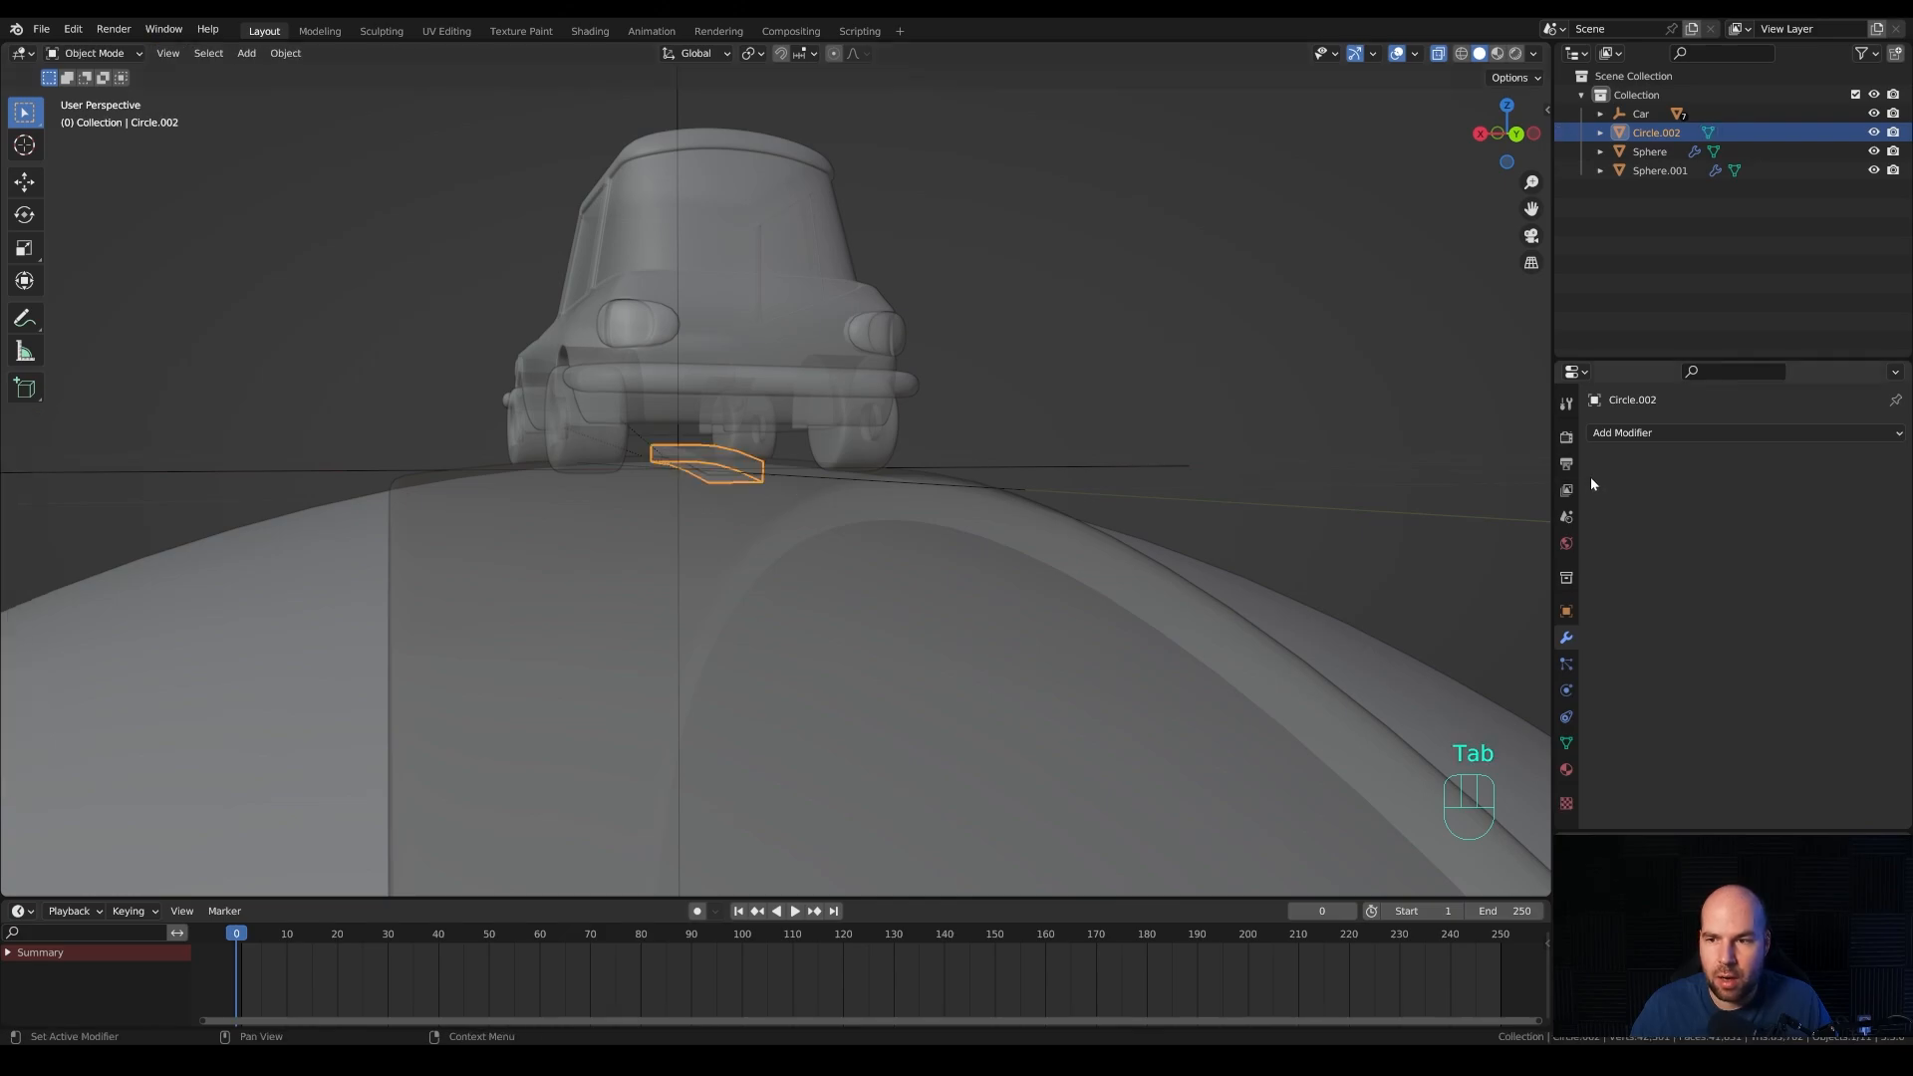
click(1660, 435)
click(1527, 507)
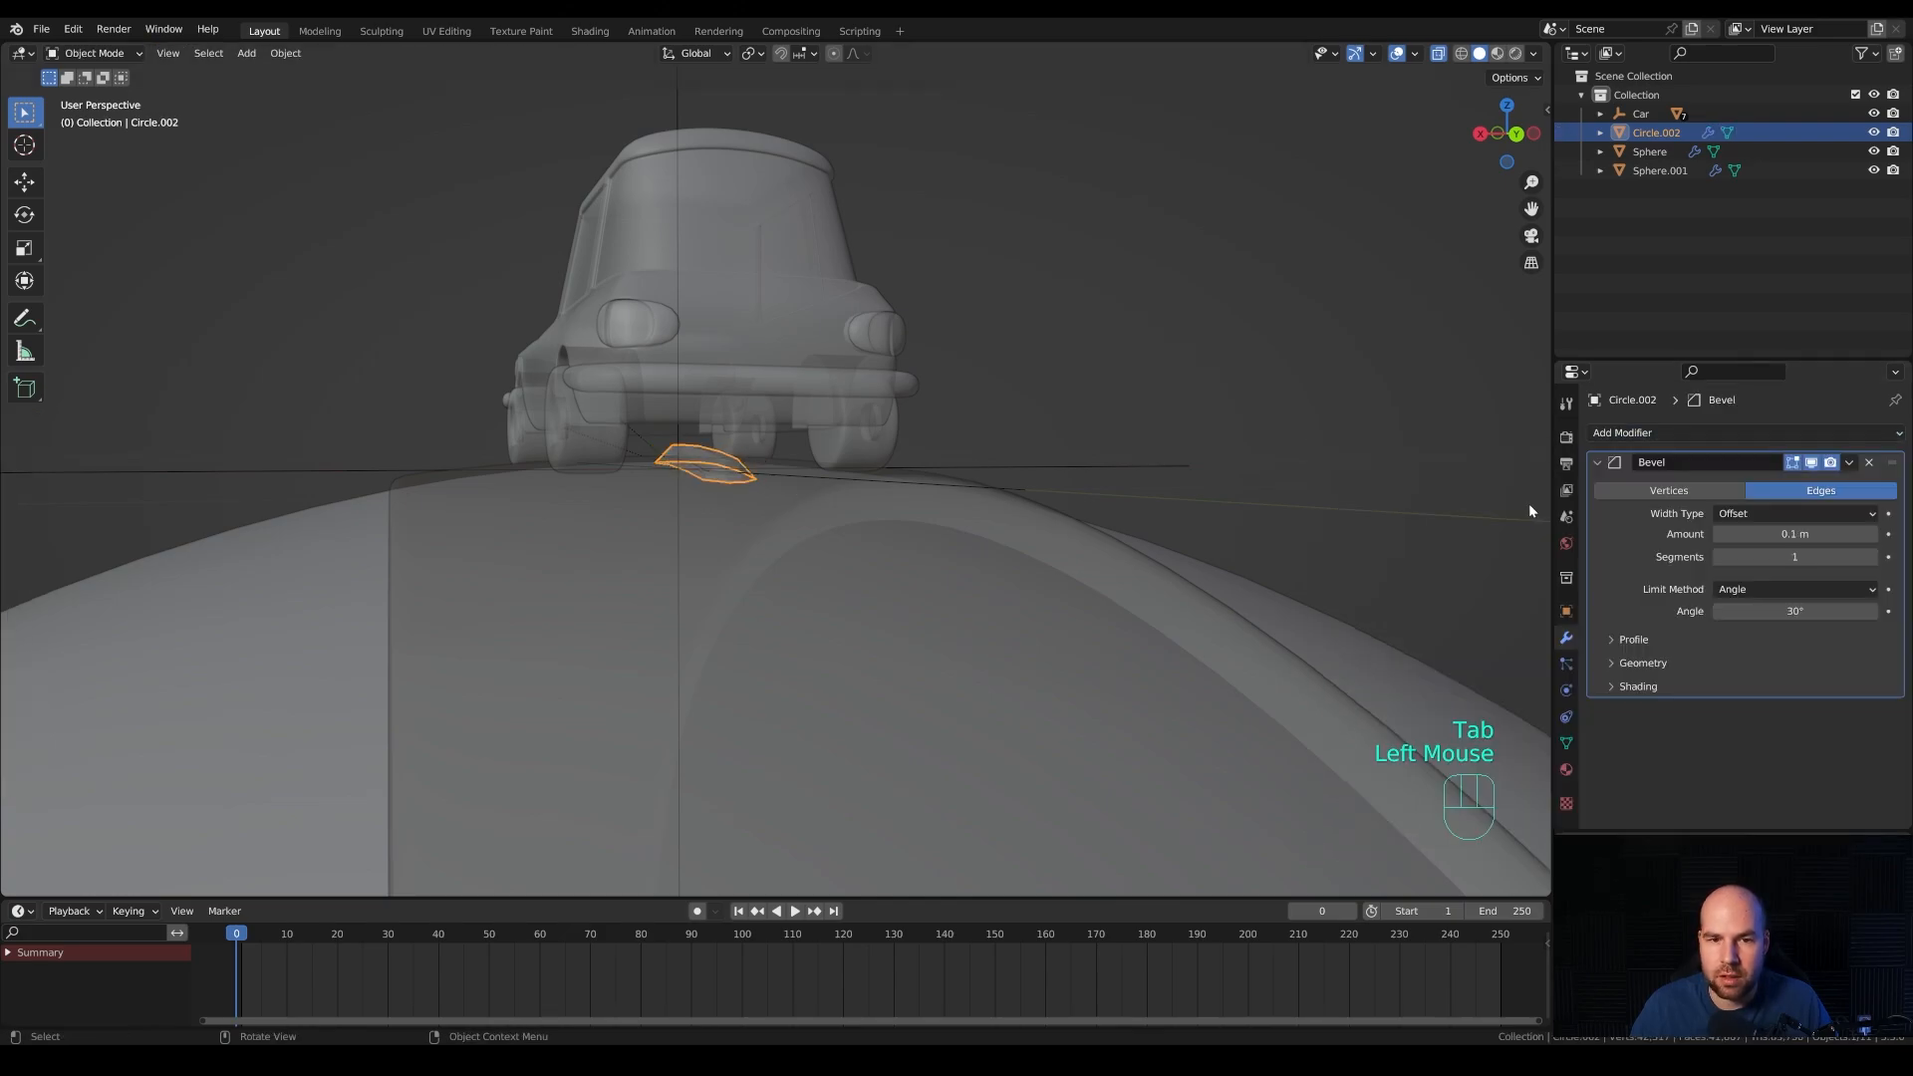
middle_drag(887, 484, 896, 504)
scroll(897, 506, up, 4)
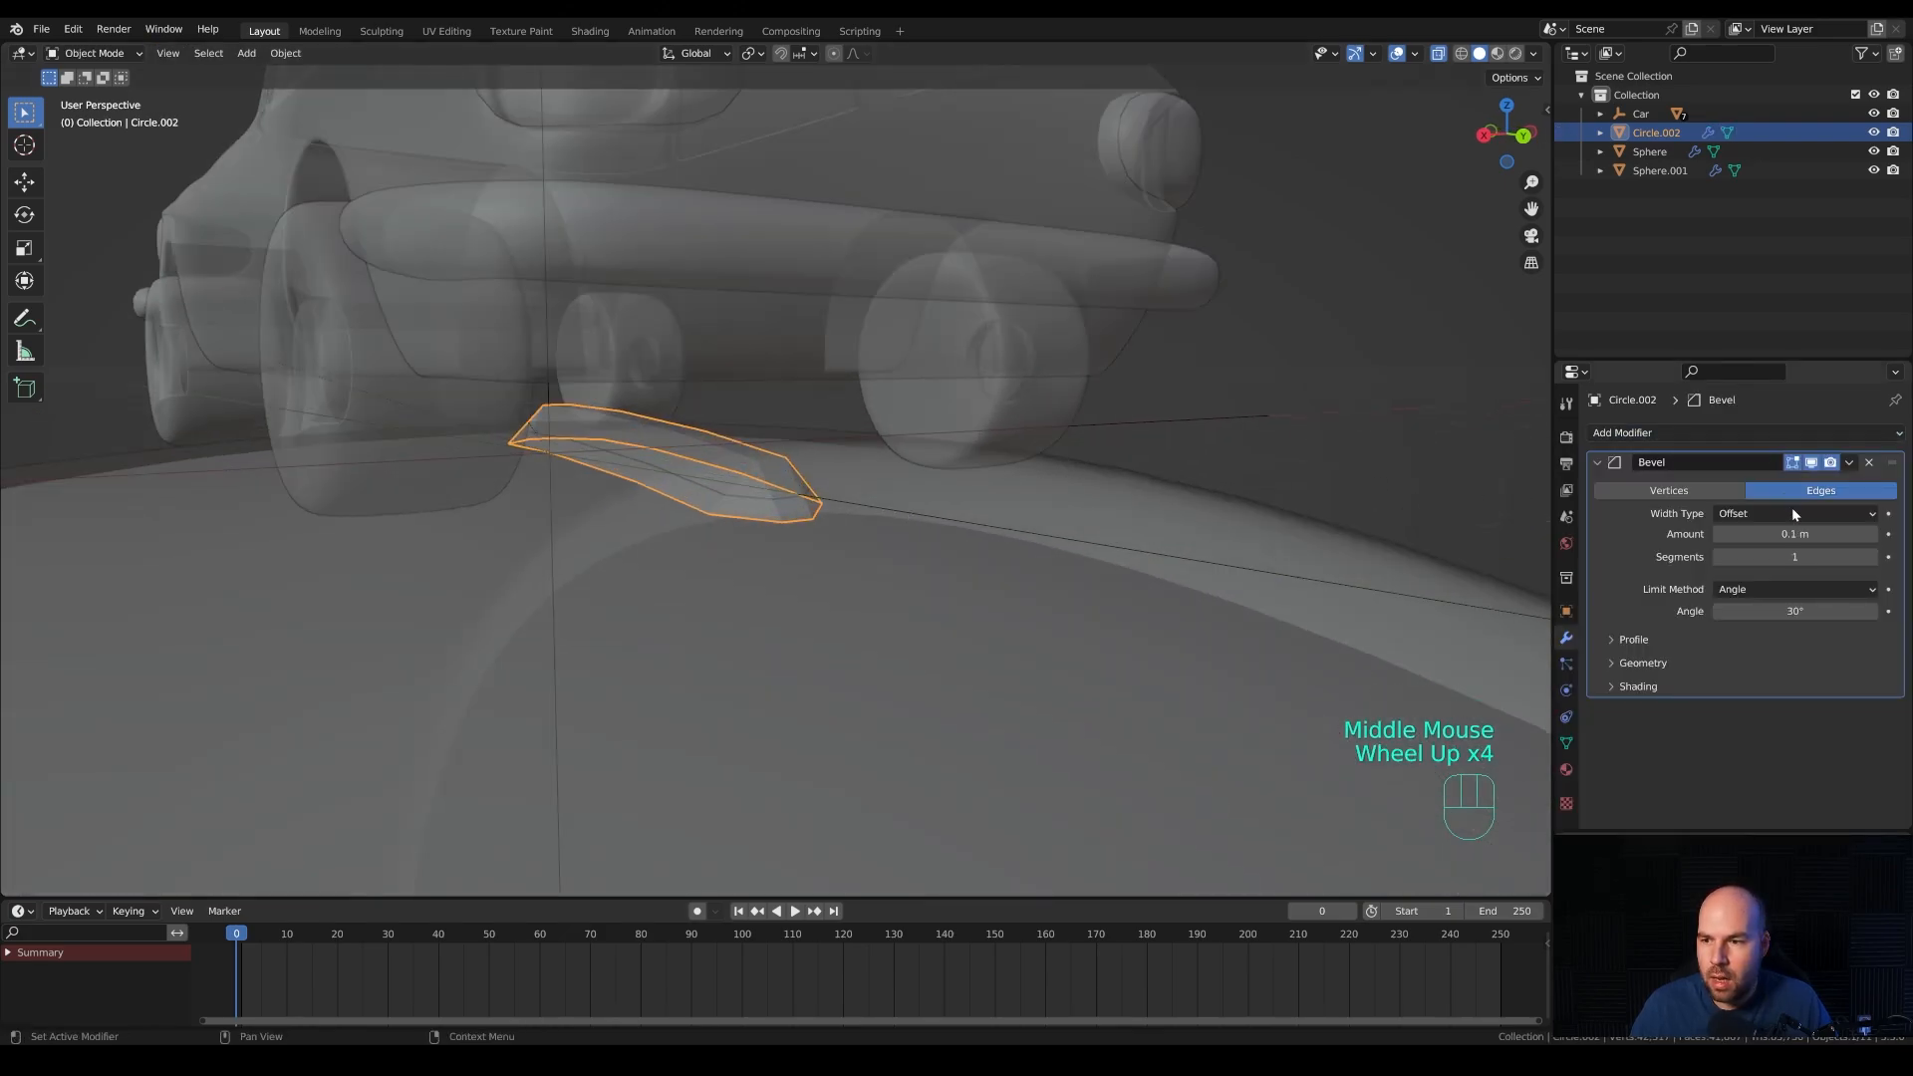
shift+click(1793, 534)
mouse_move(1793, 534)
shift+mouse_down()
mouse_move(1833, 534)
mouse_move(1784, 534)
mouse_move(1813, 534)
shift+mouse_up()
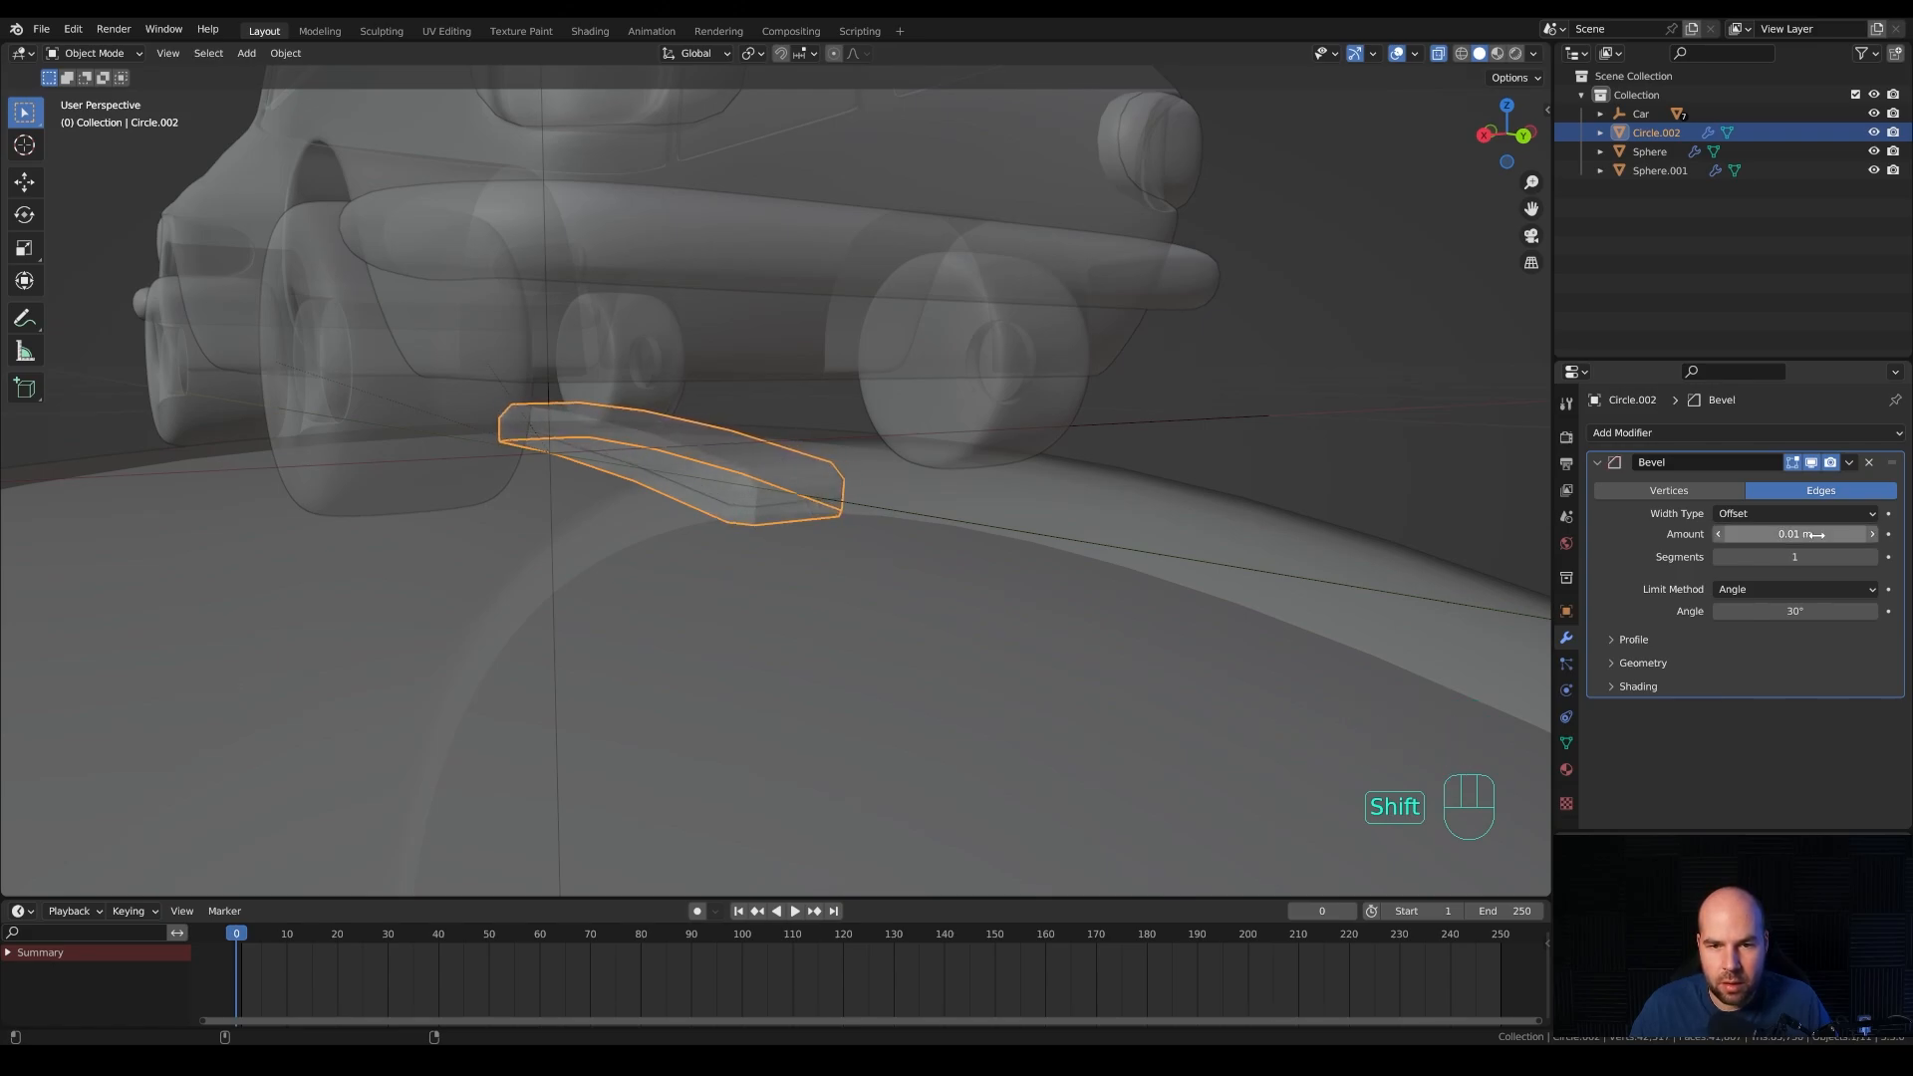
click(1872, 557)
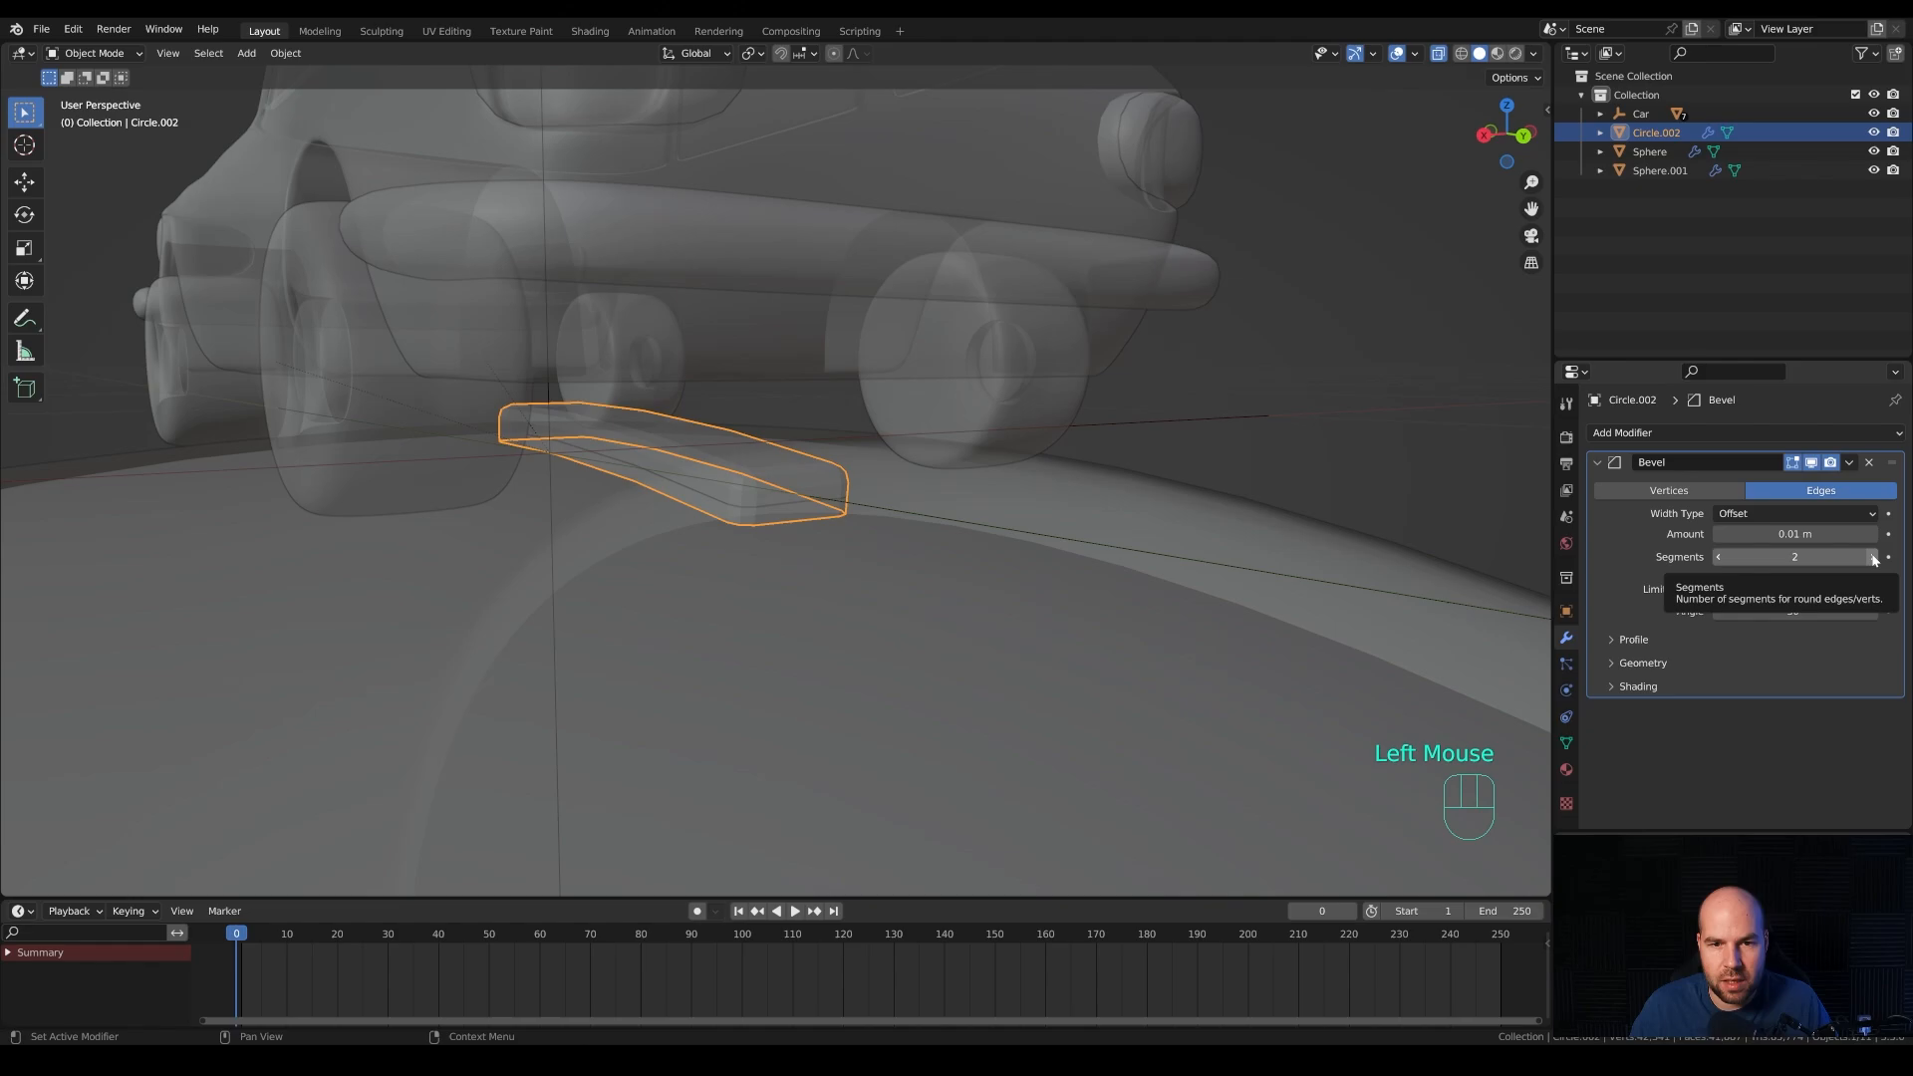
Enable Harden Normals on the bevel and shade the strip auto smooth with a 180° angle.
click(1640, 689)
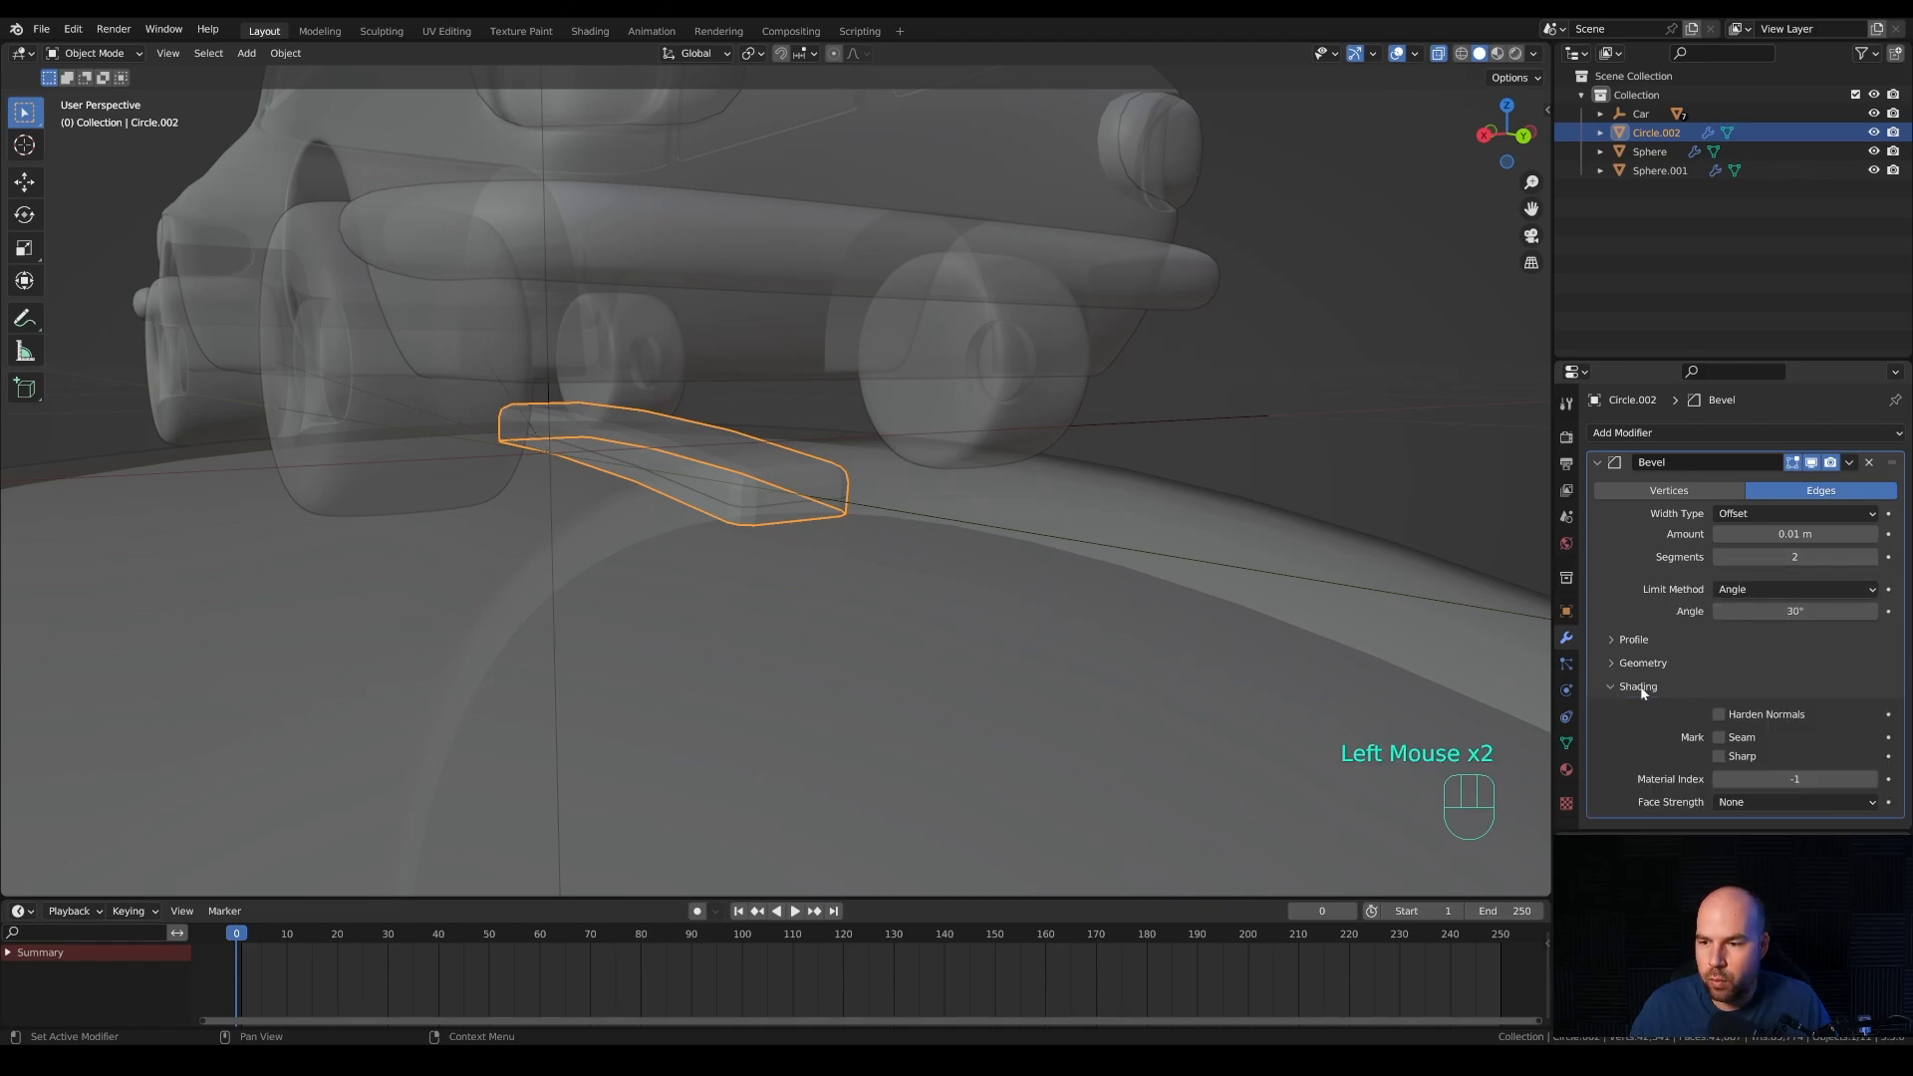
click(1719, 714)
right_click(921, 519)
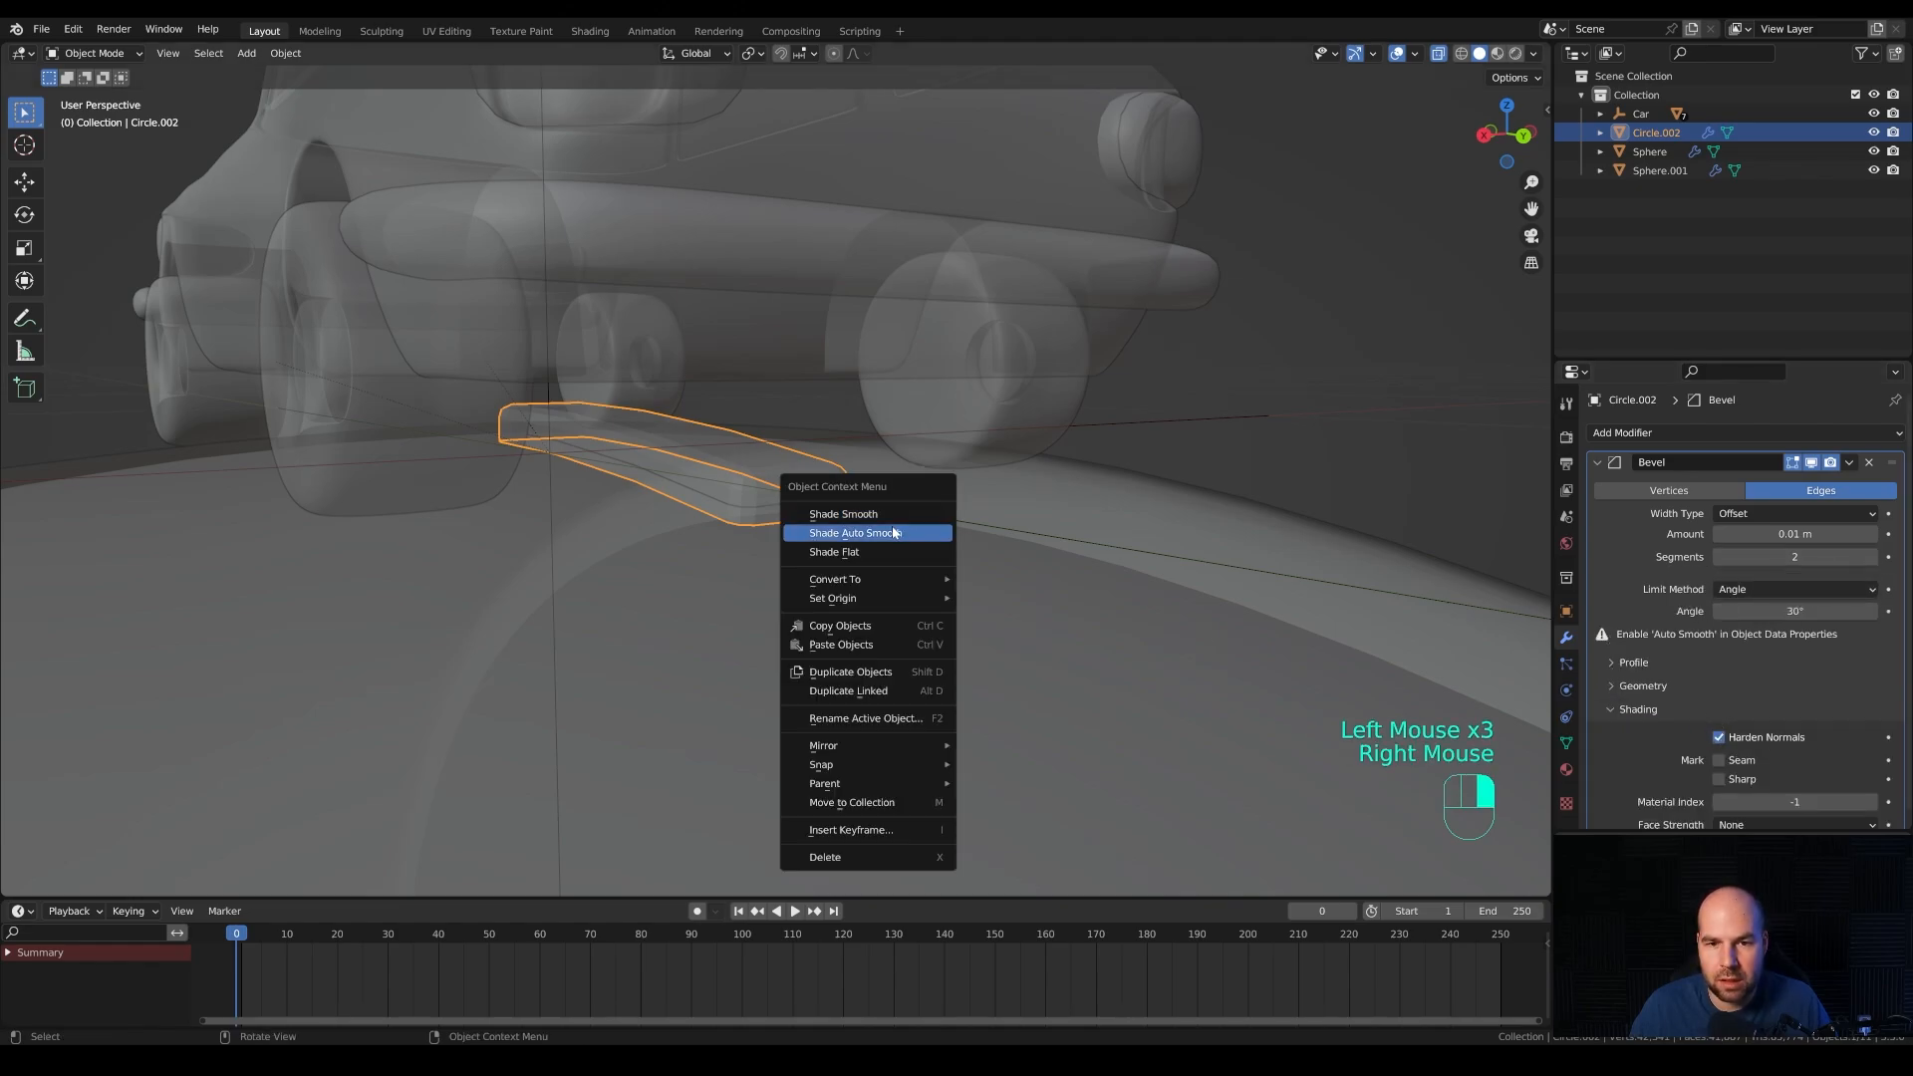
click(883, 537)
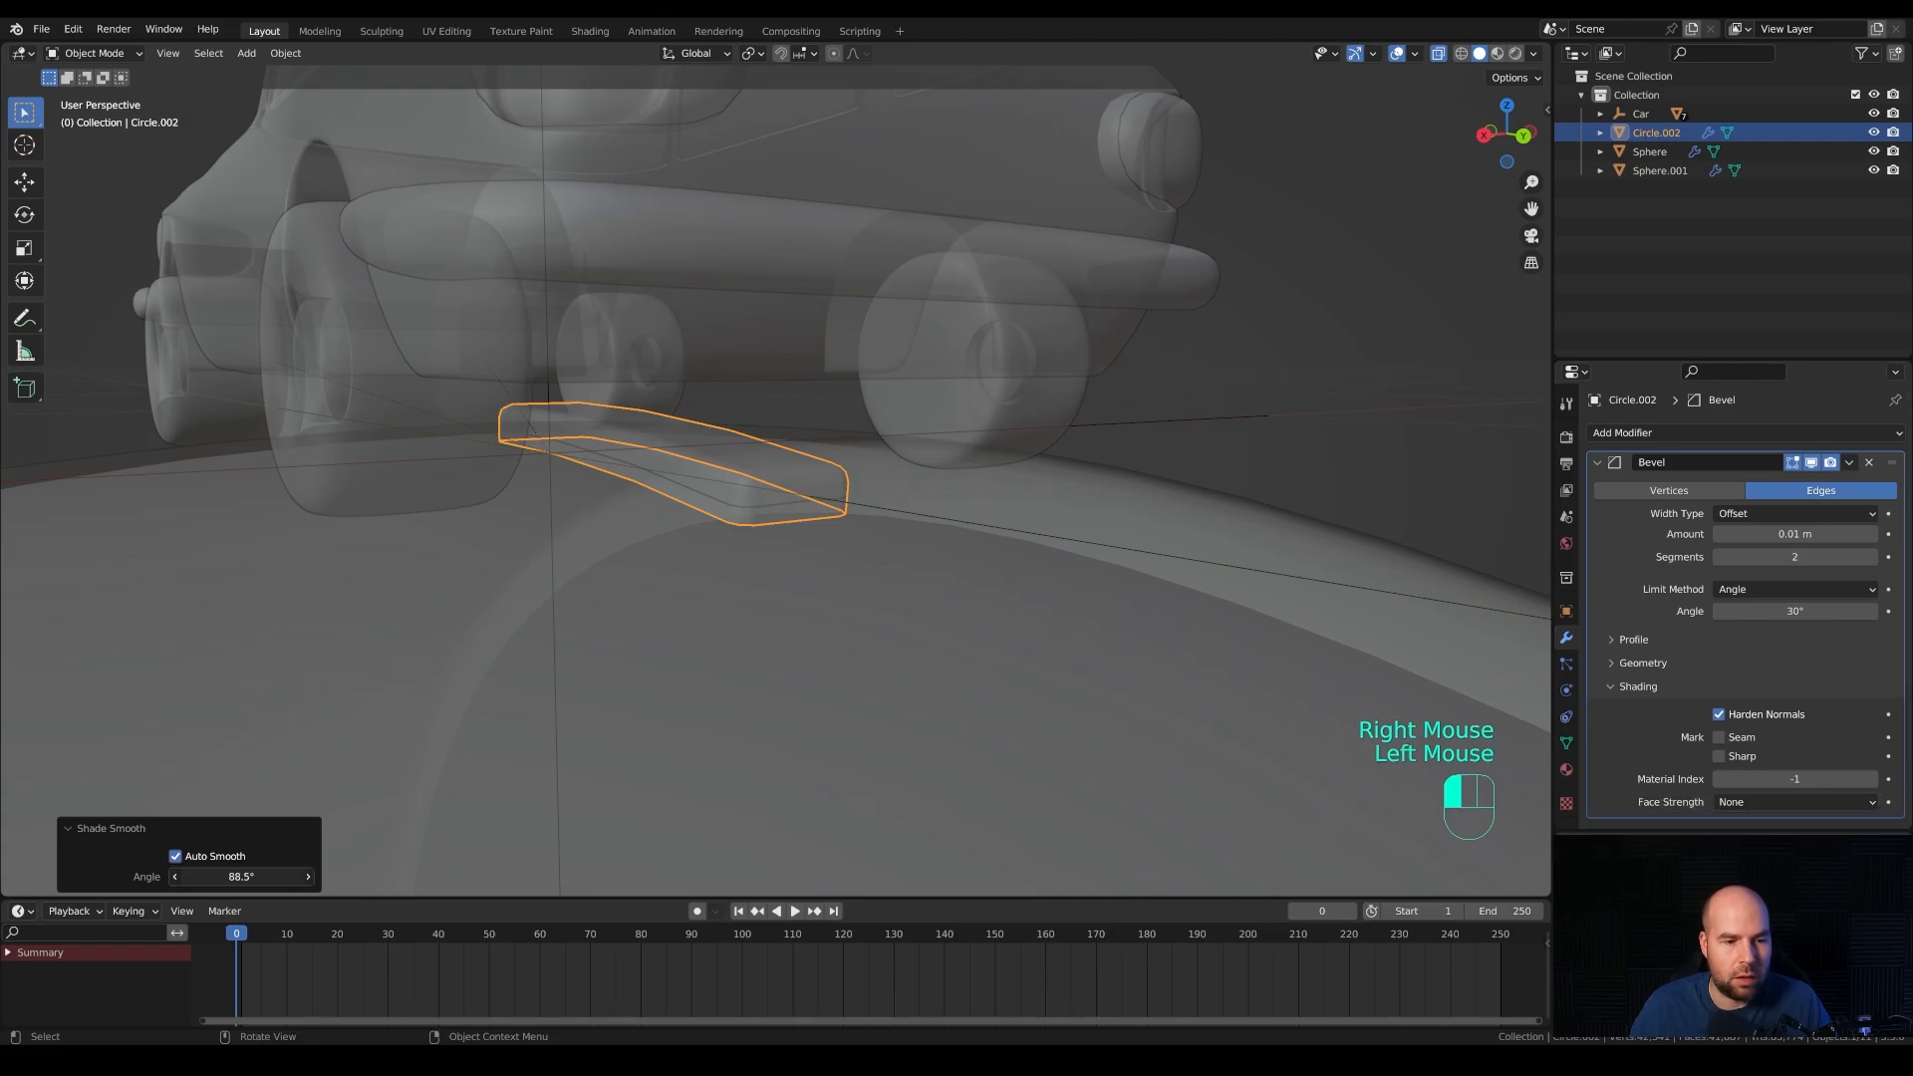
Turn off X-ray and check the bevelled strip on the road behind the car.
click(1438, 53)
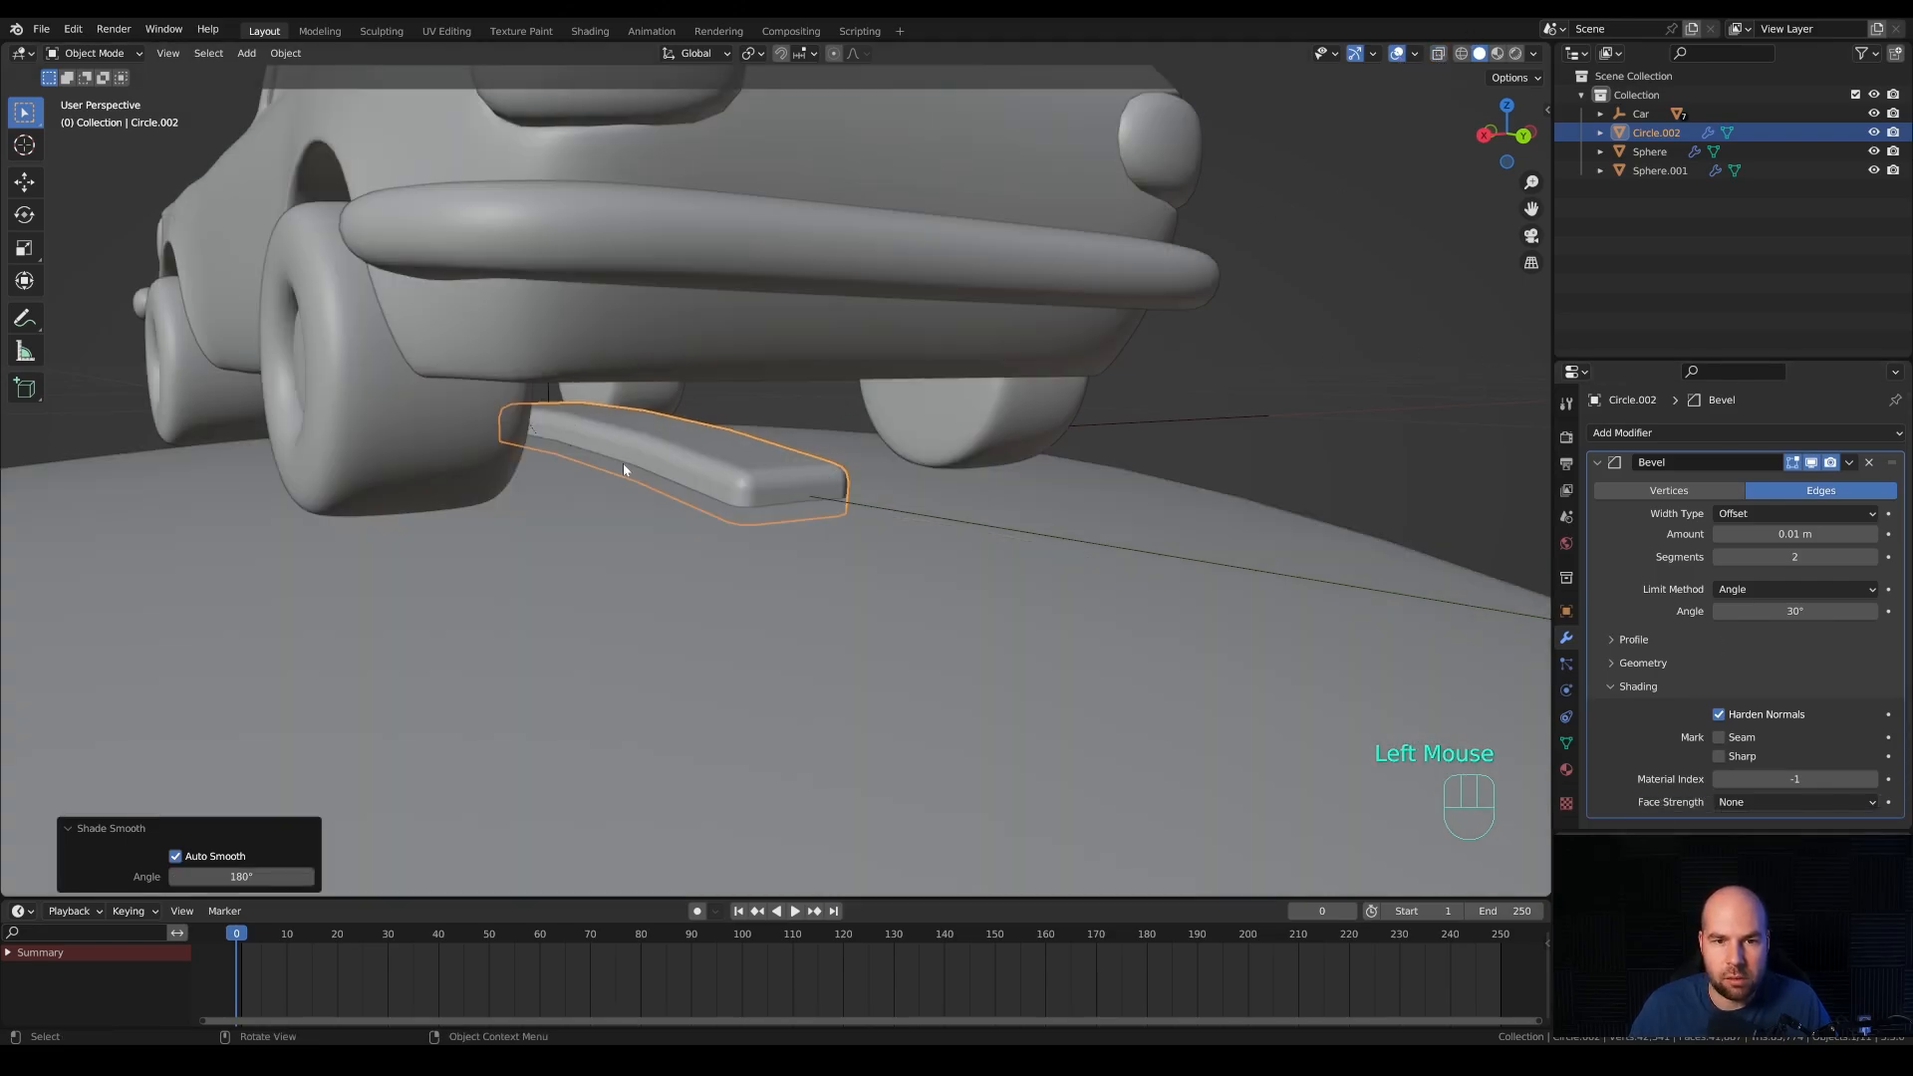
scroll(1185, 391, down, 3)
middle_drag(982, 538, 807, 488)
scroll(807, 488, up, 3)
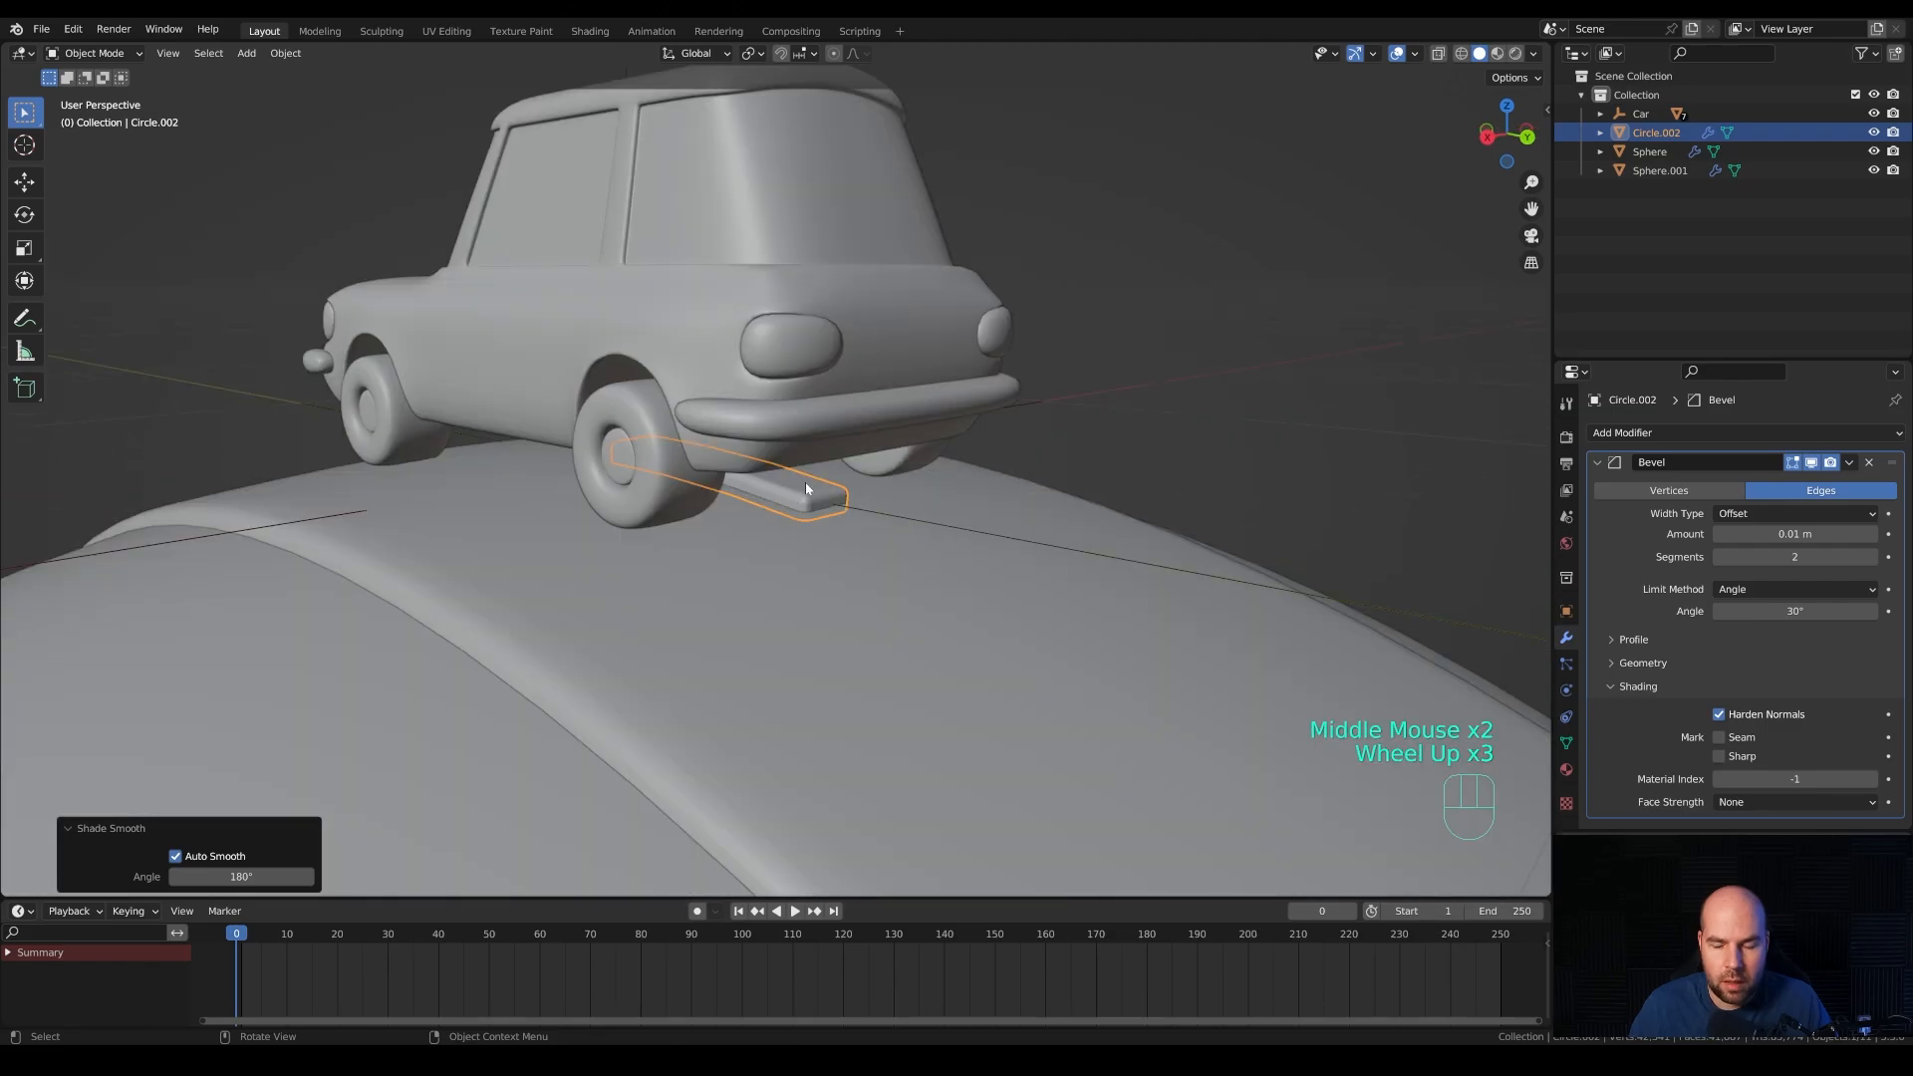
In right orthographic view, parent the marking strip and the road to the planet sphere with the Object parent type.
key(KP_3)
scroll(831, 460, down, 4)
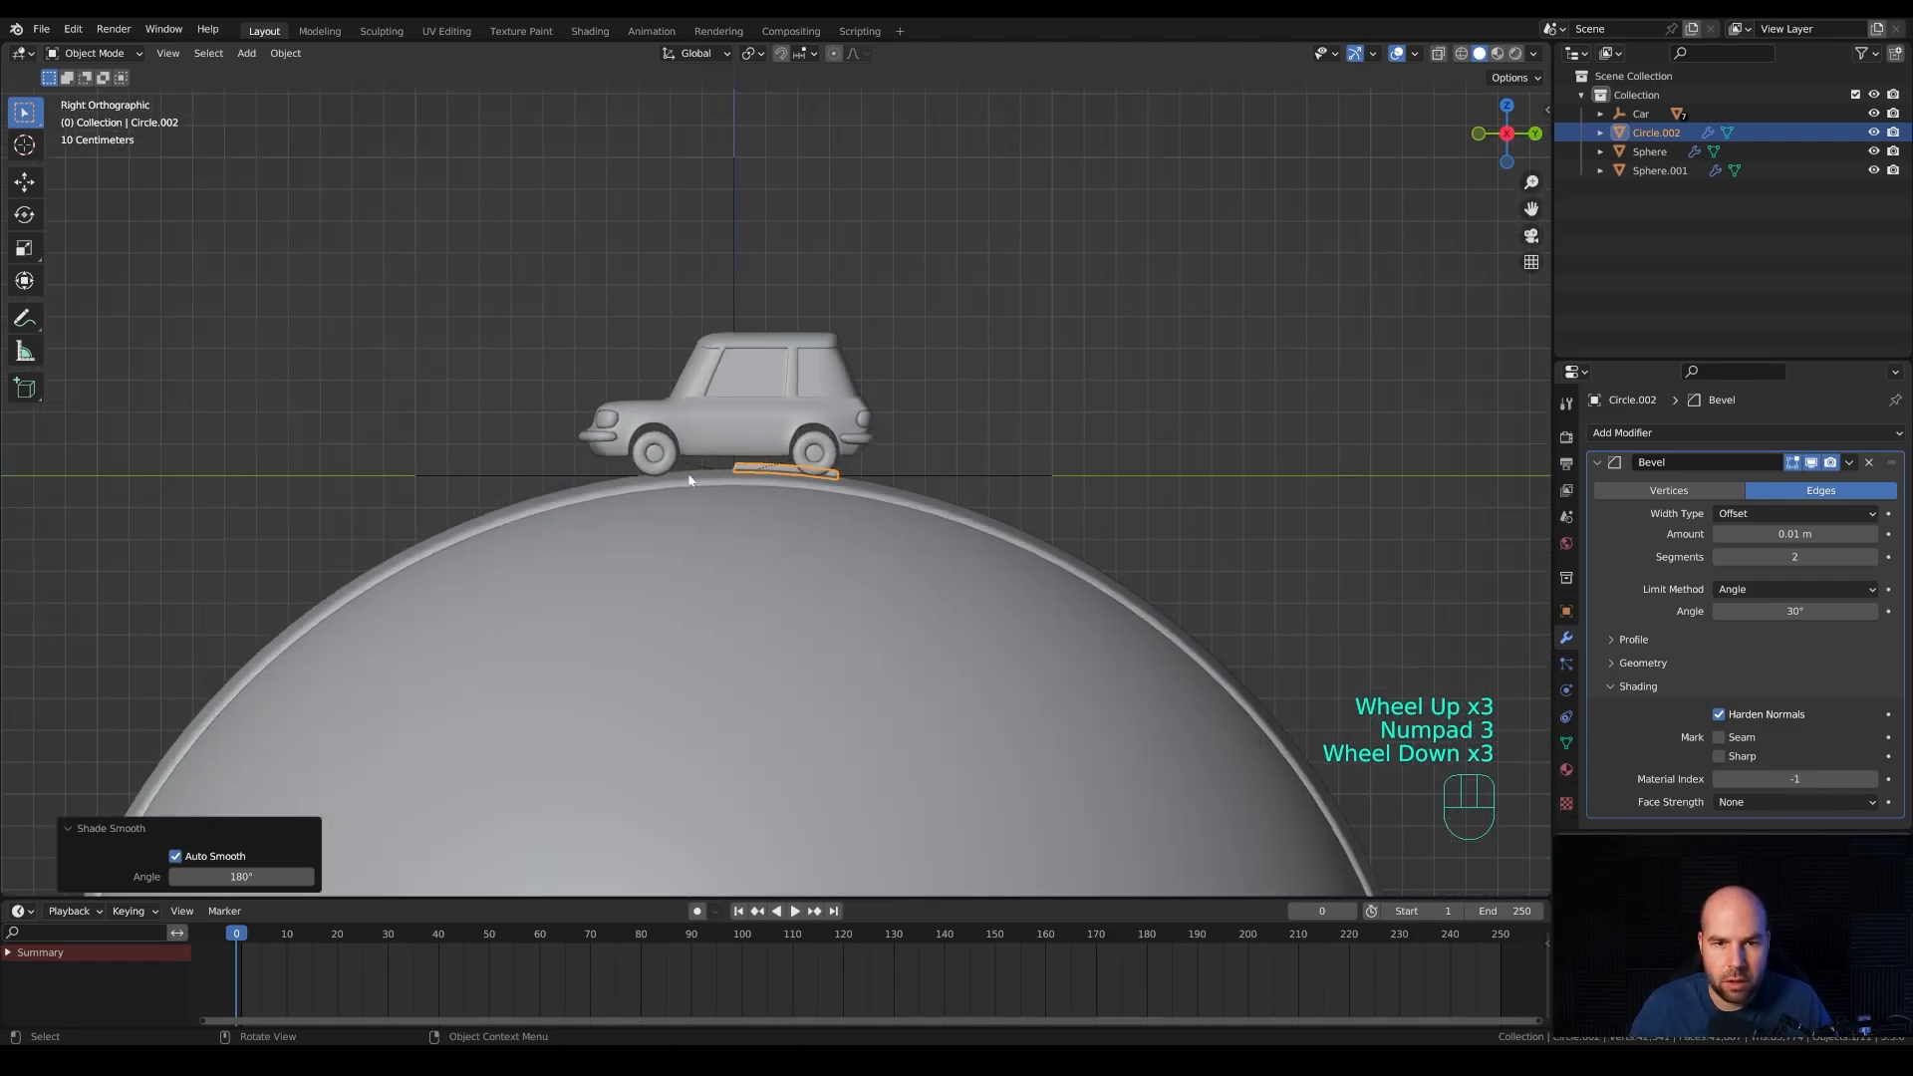
shift+middle_drag(851, 605, 745, 424)
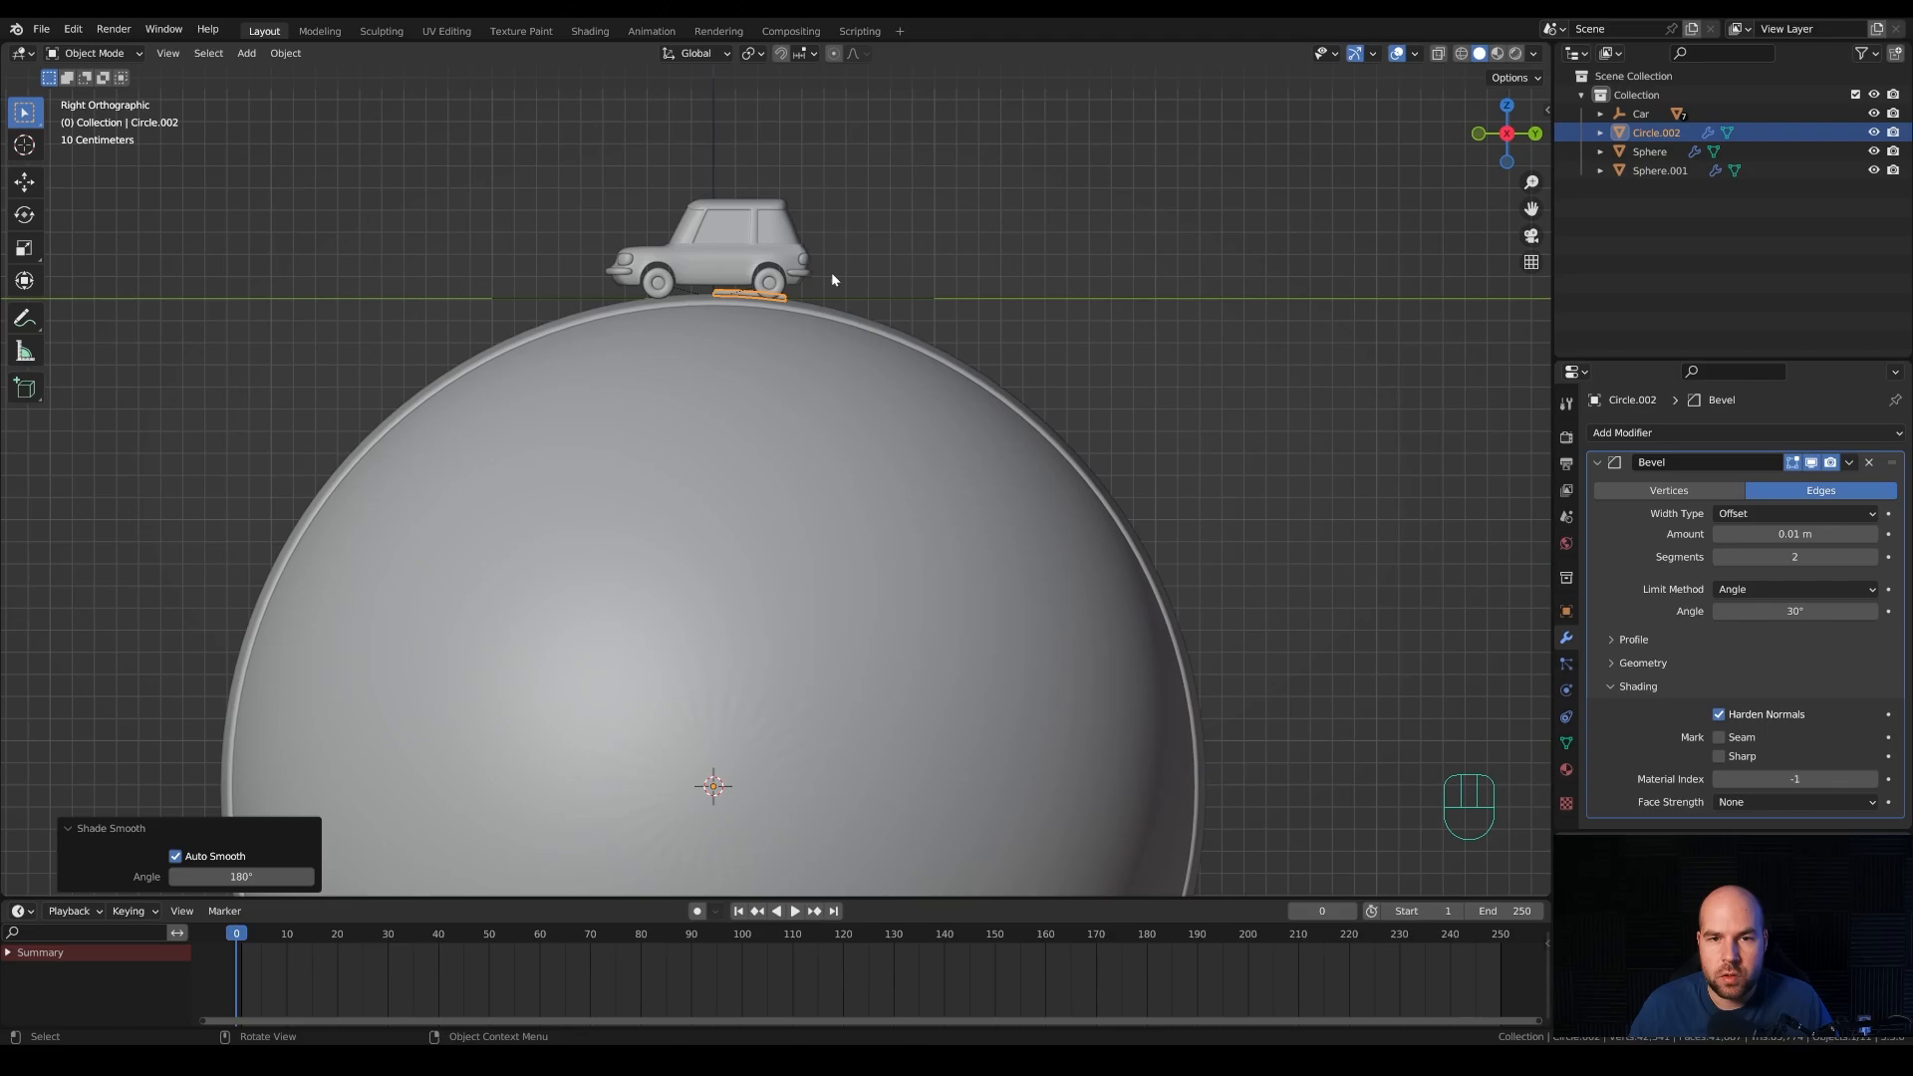
shift+click(835, 375)
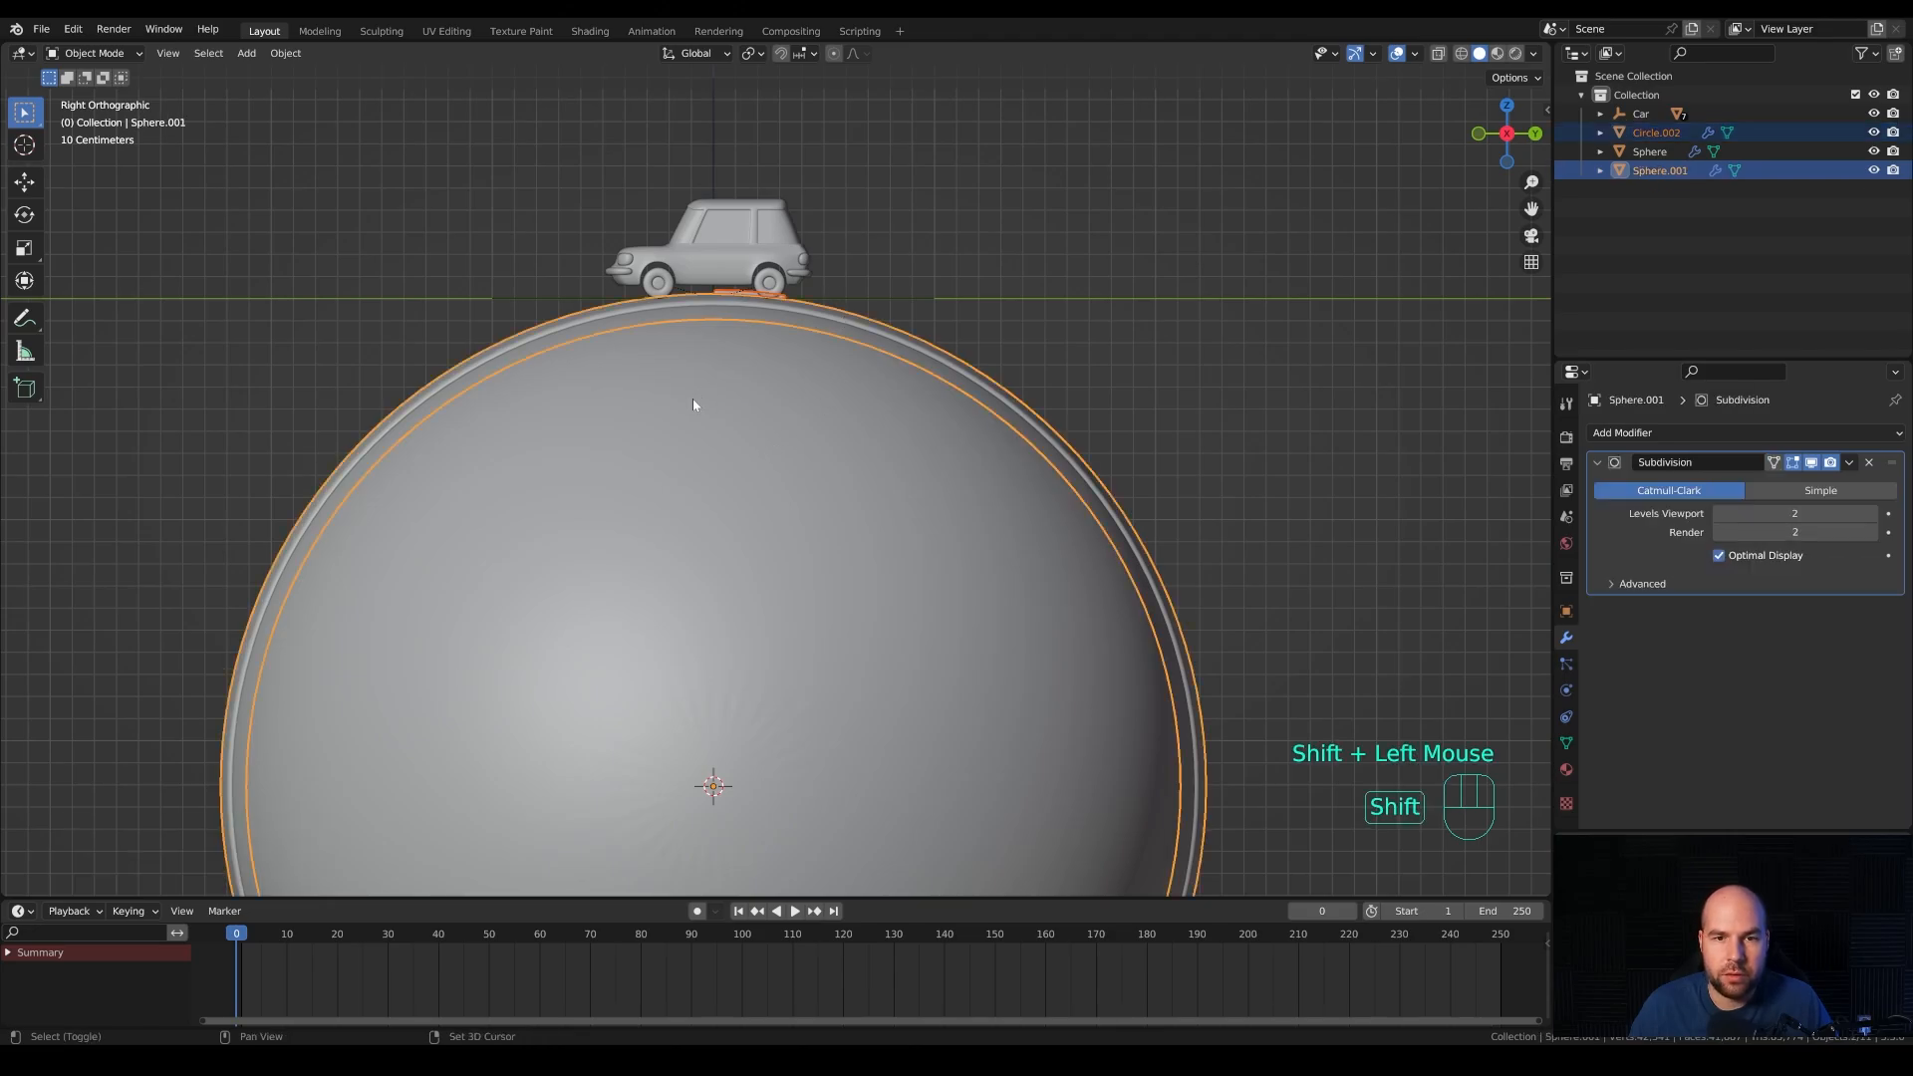
shift+click(736, 463)
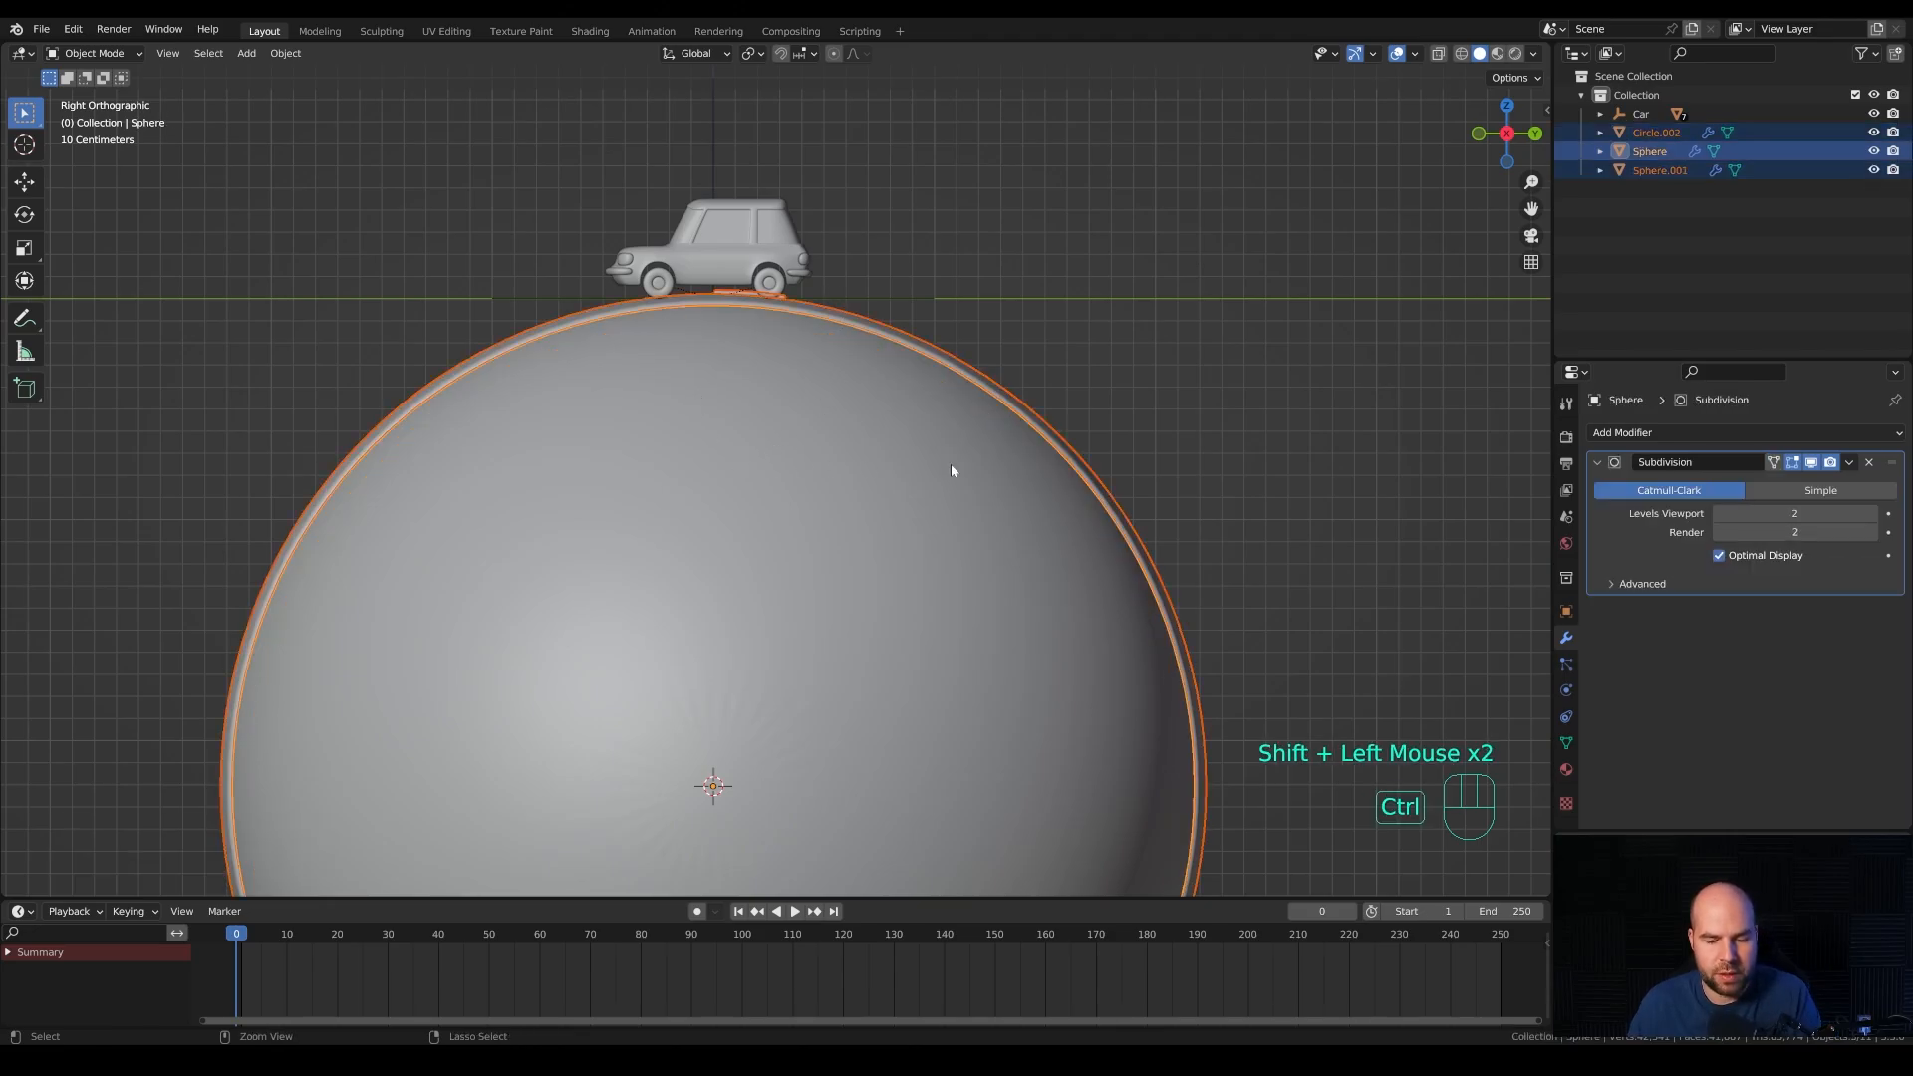
key(ctrl+p)
click(825, 467)
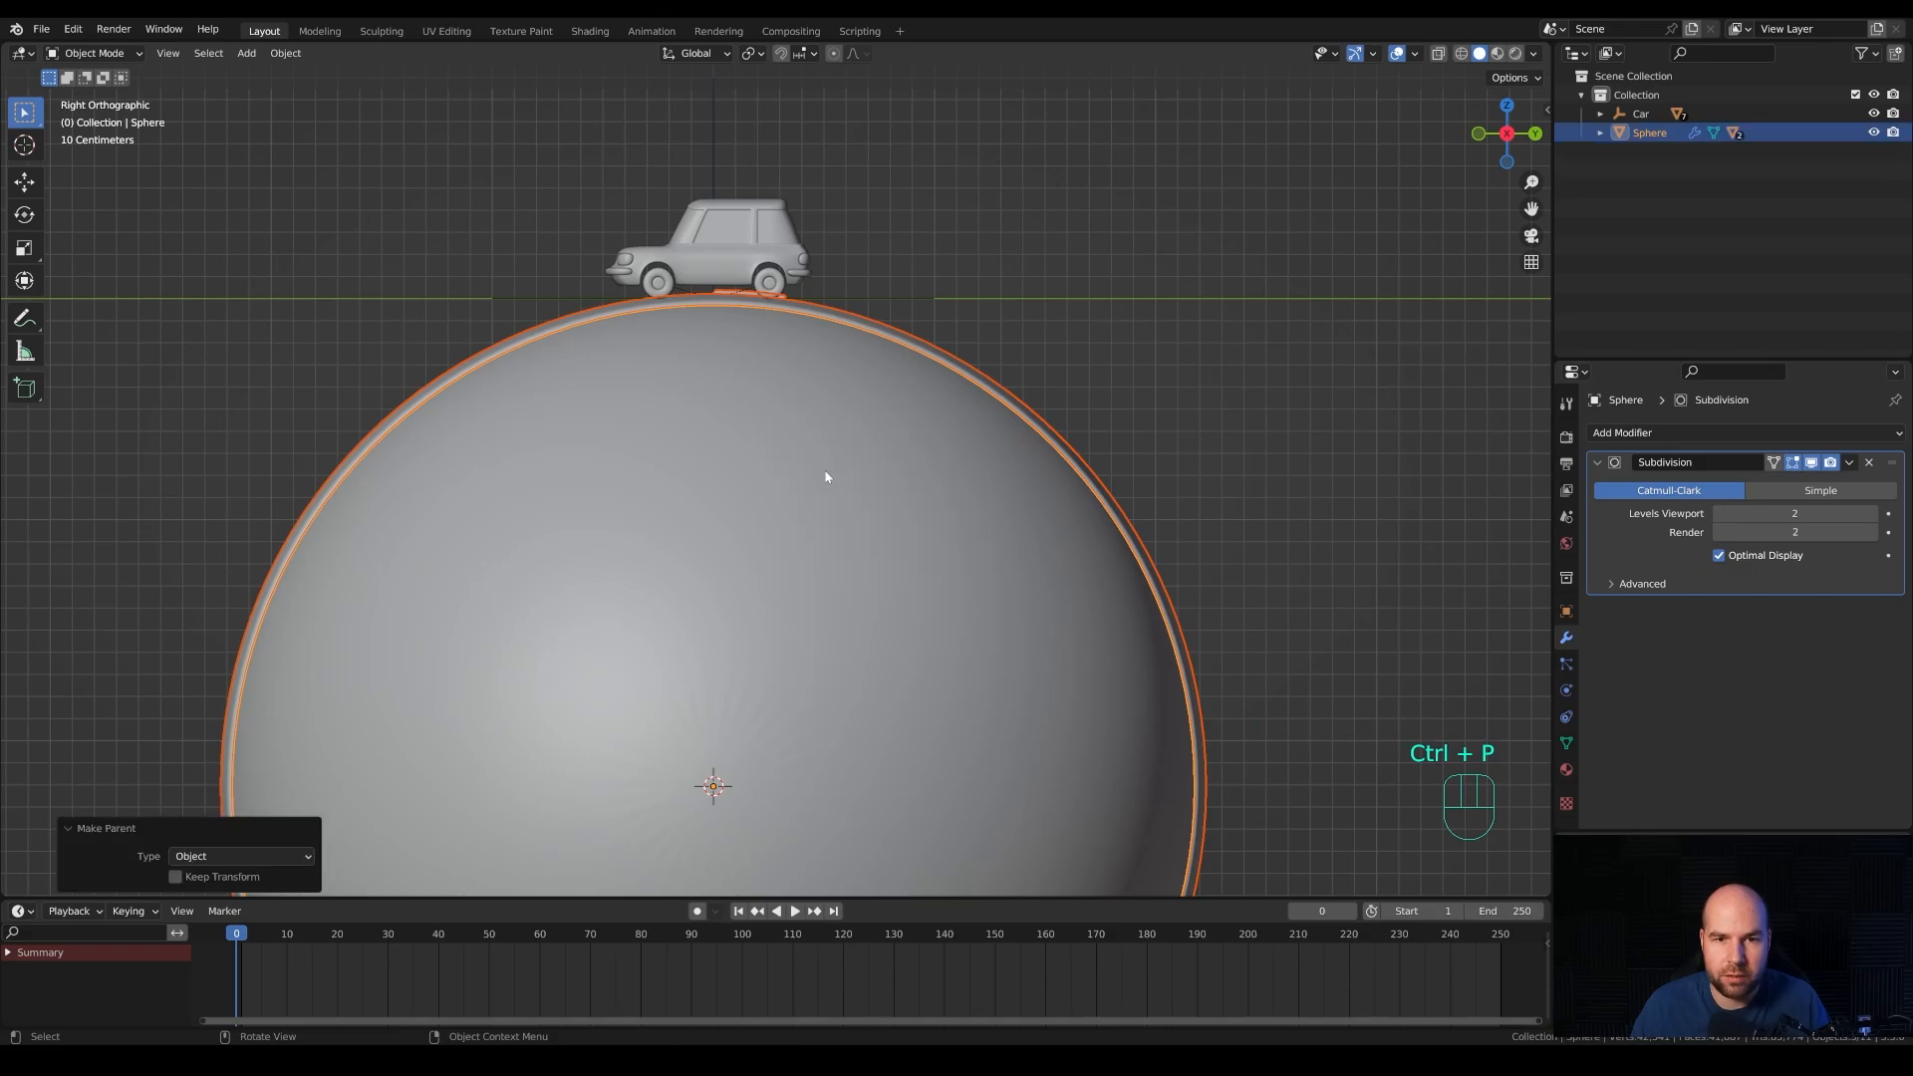
Create a linked duplicate of the marking strip and rotate it -22.5° around the planet's centre in the right view.
click(745, 296)
shift+middle_drag(773, 342, 825, 335)
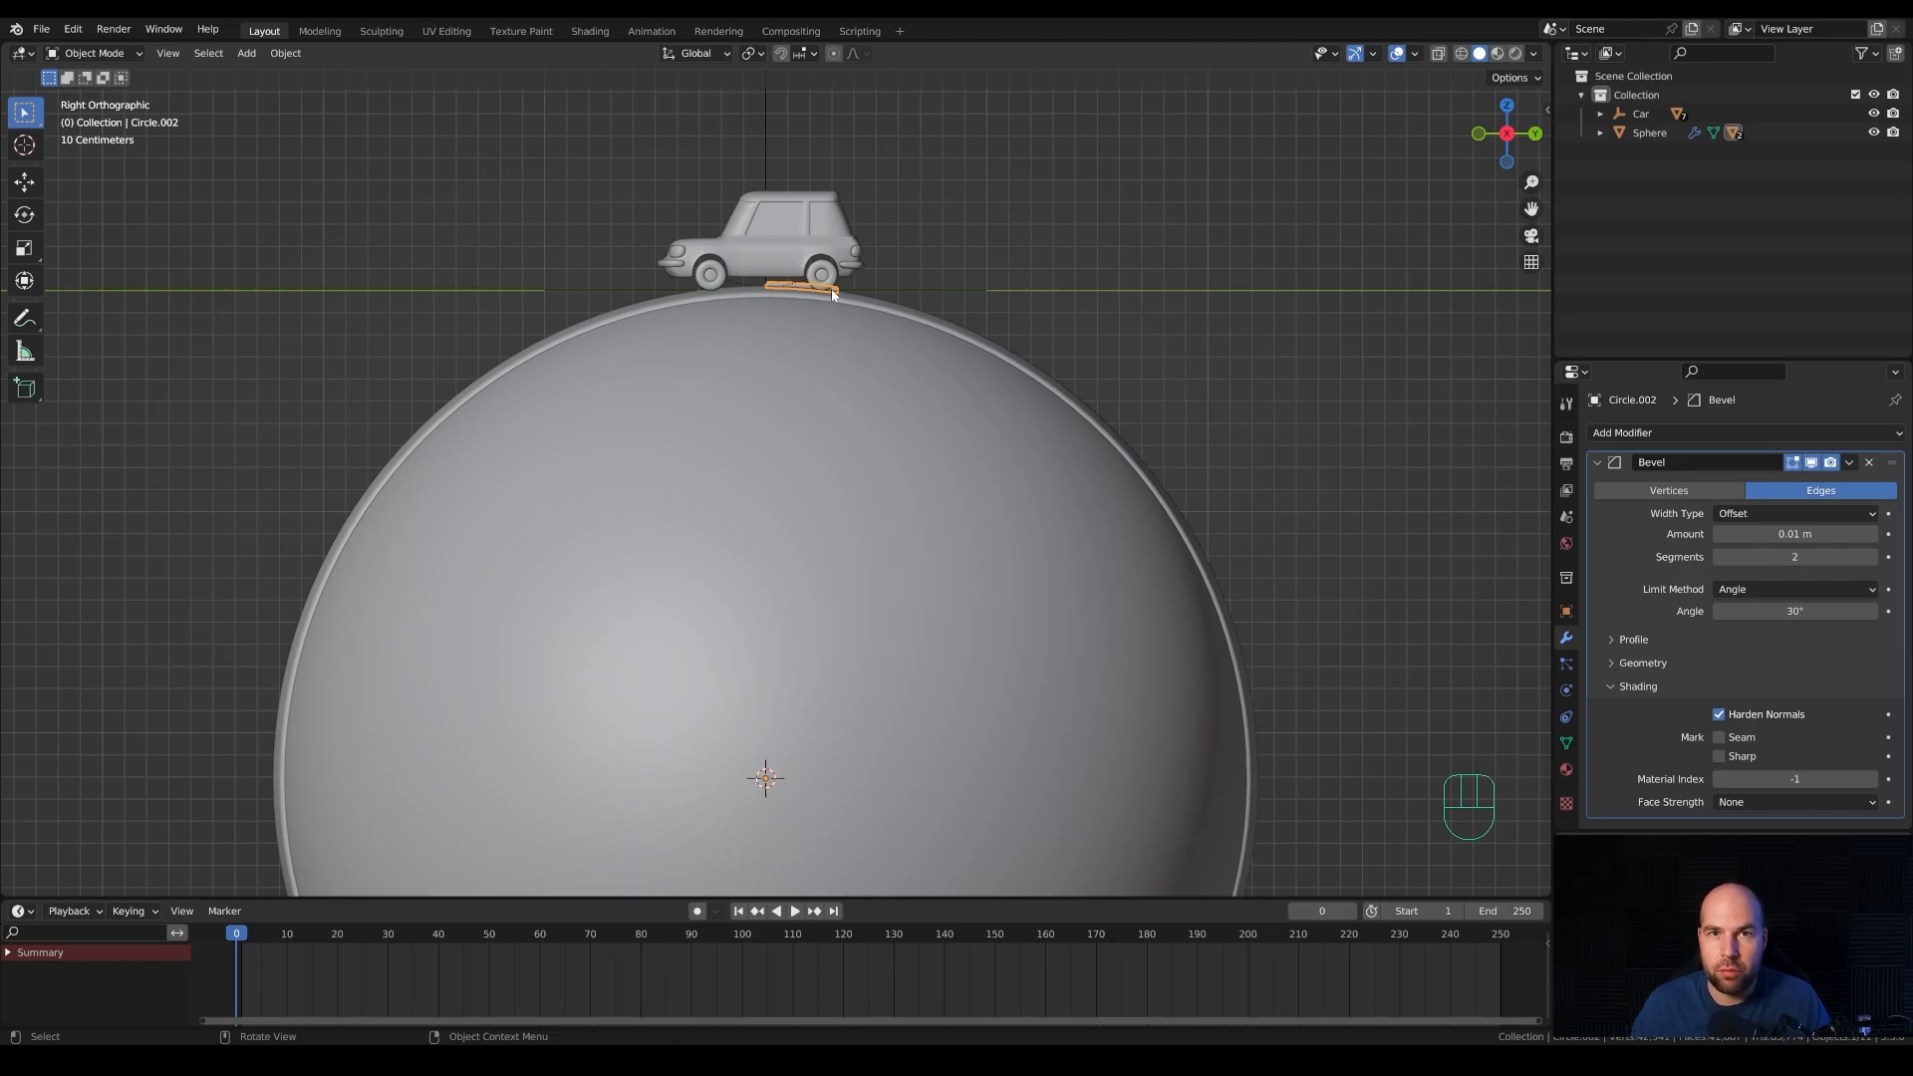
scroll(831, 289, up, 1)
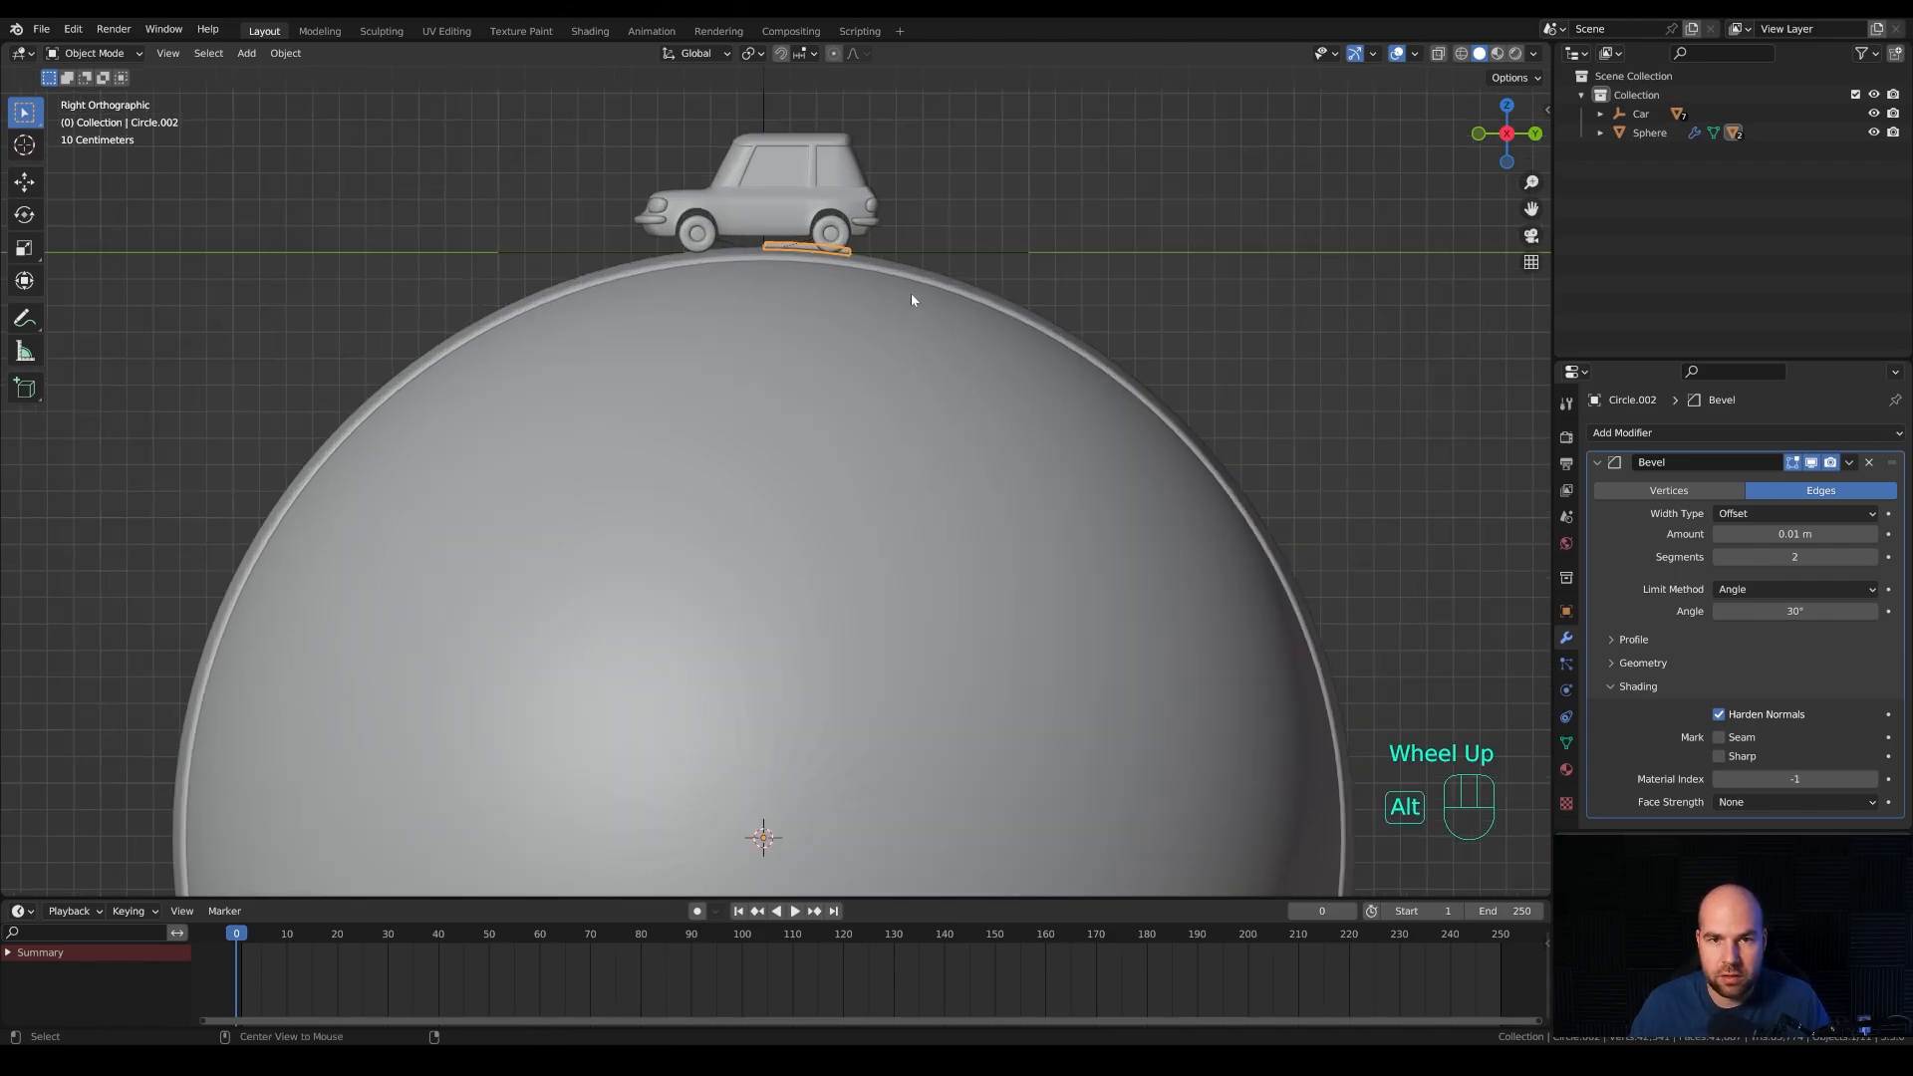
key(alt+d)
key(r)
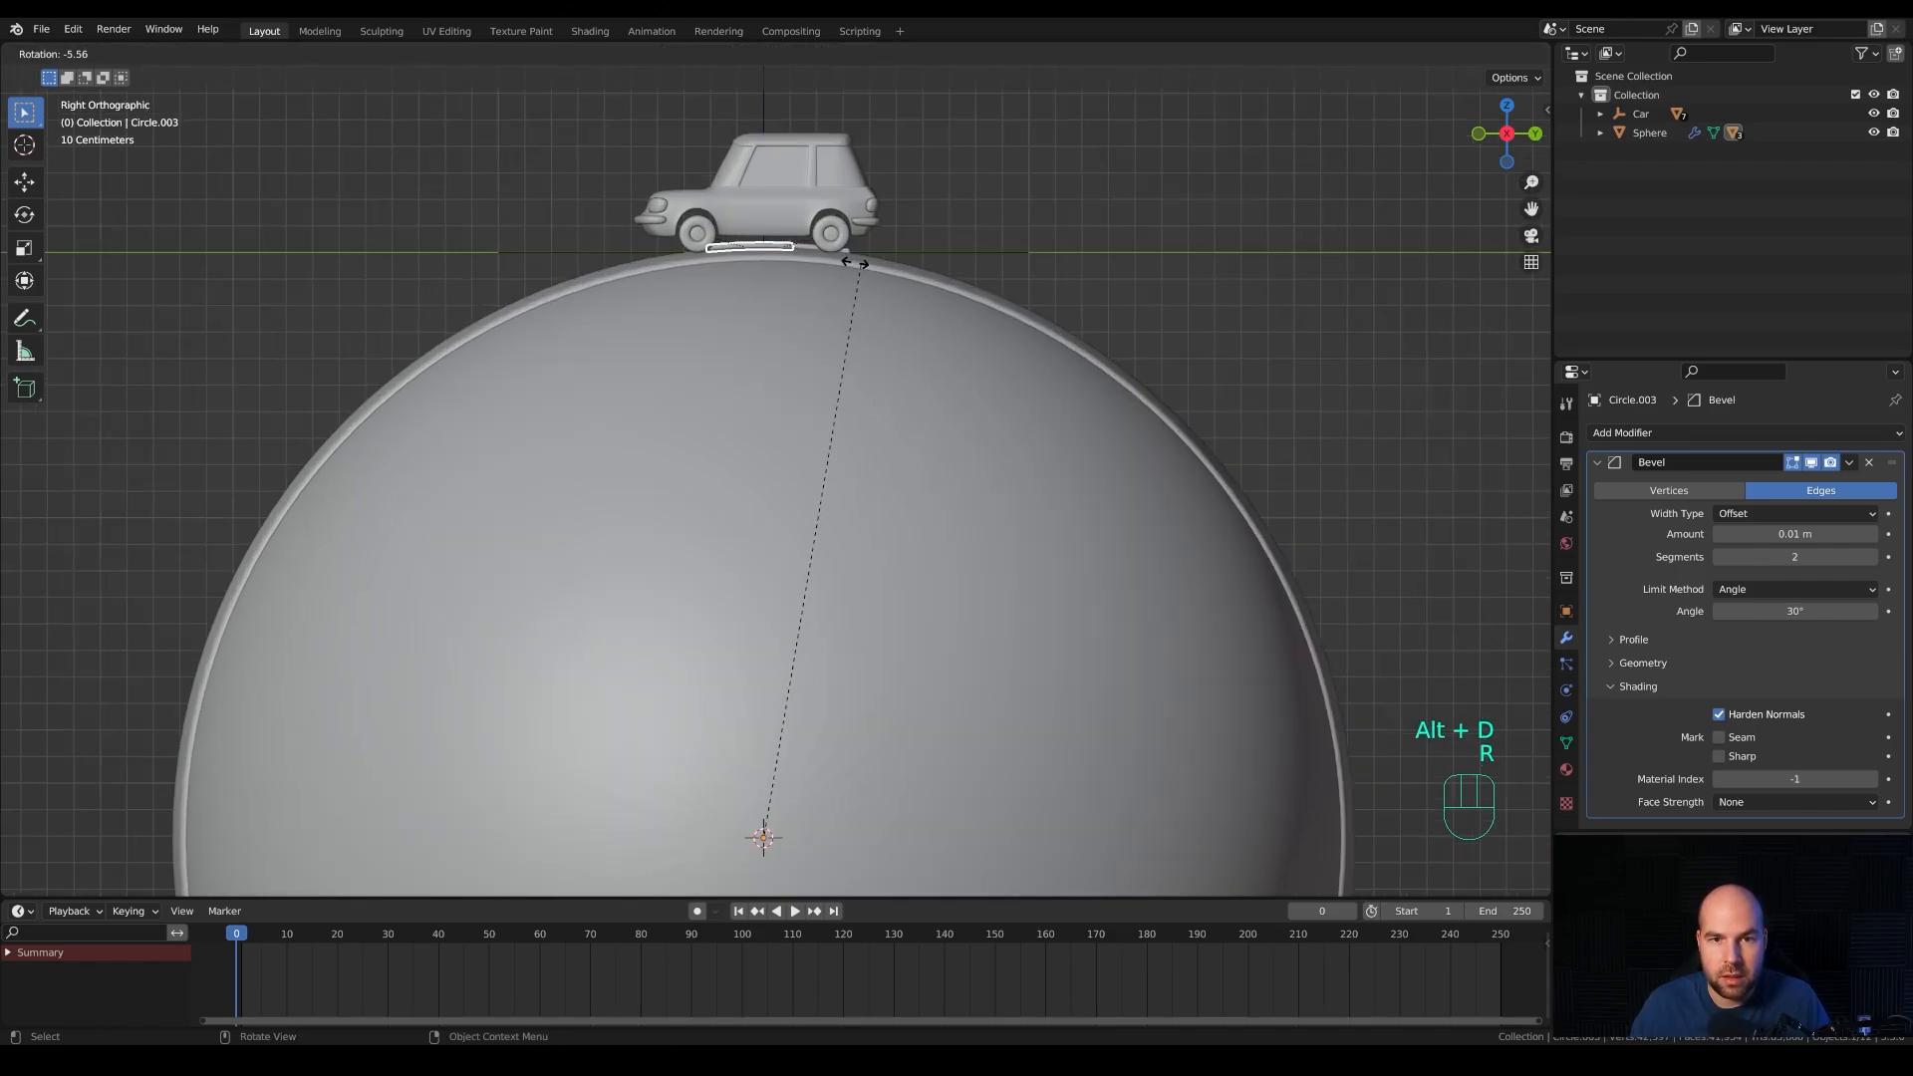
right_click(742, 259)
scroll(797, 284, down, 1)
text(r)
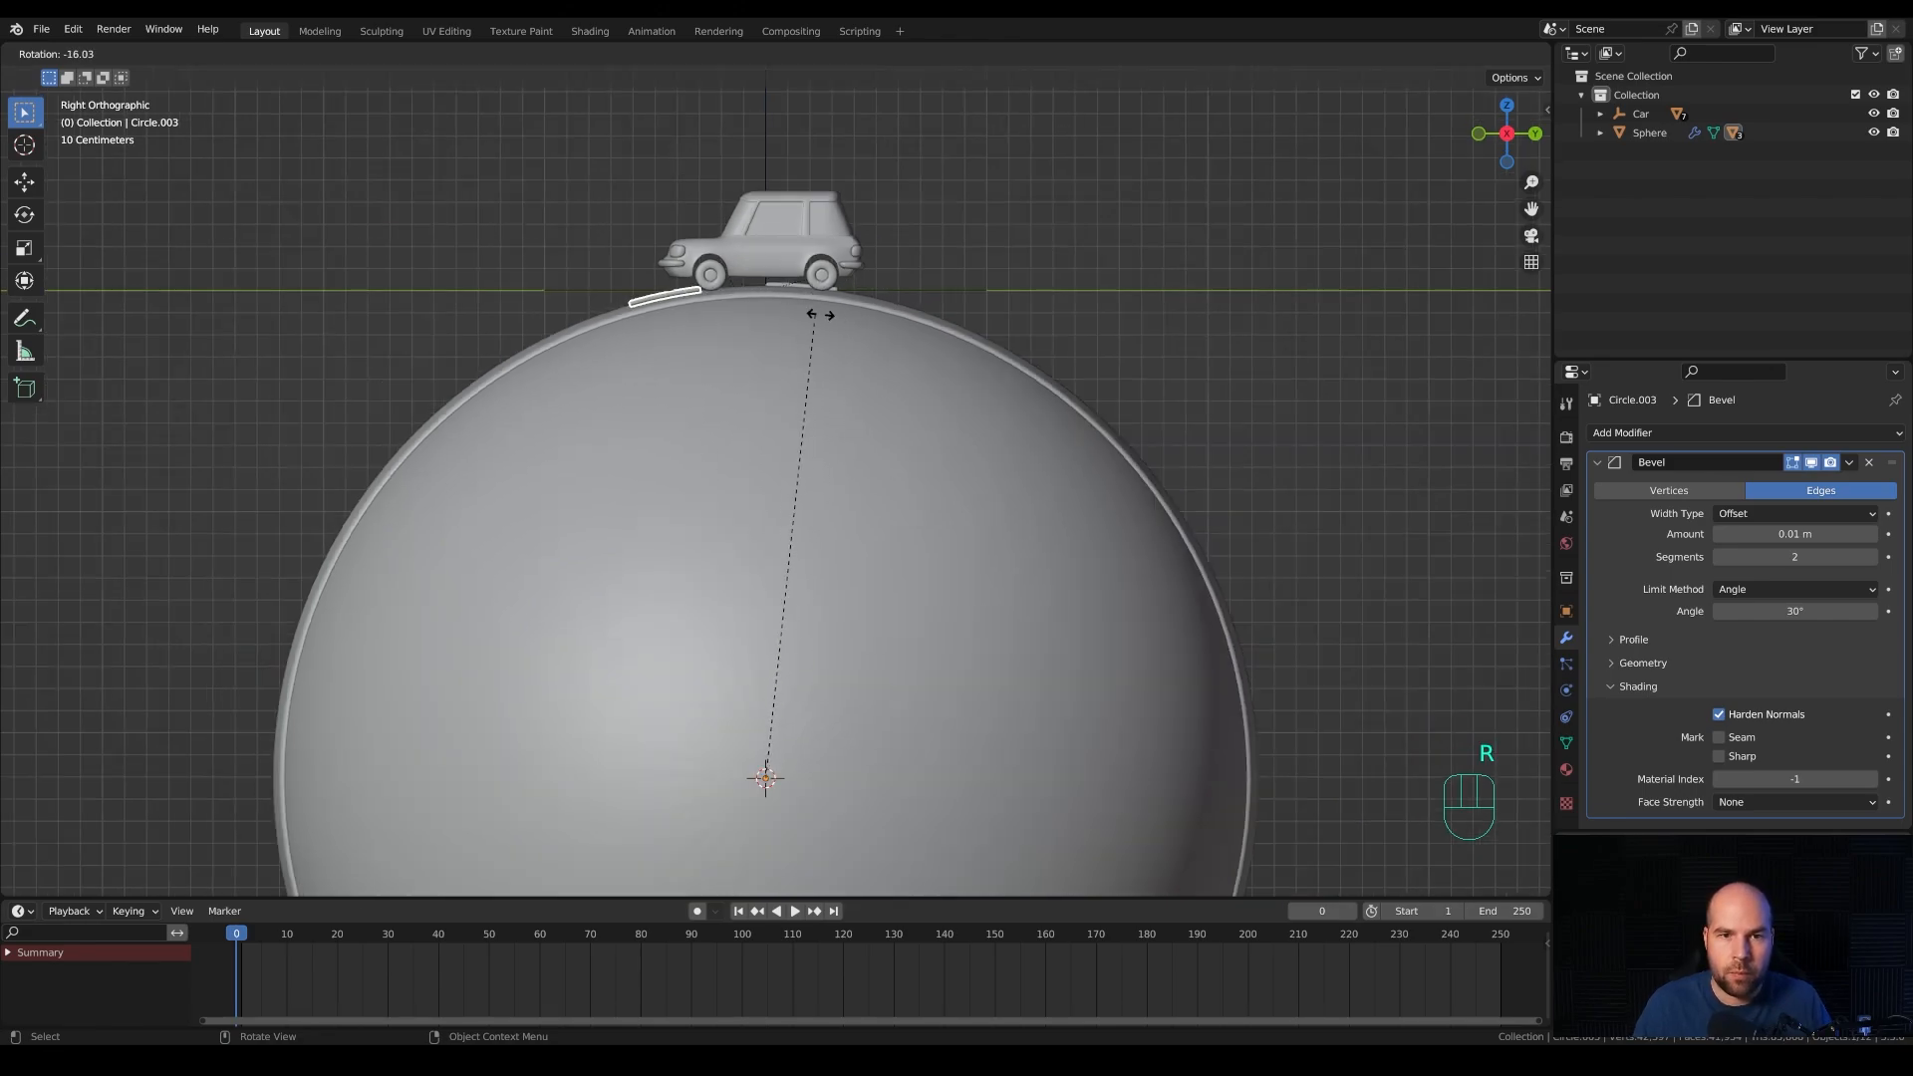
text(-22.5)
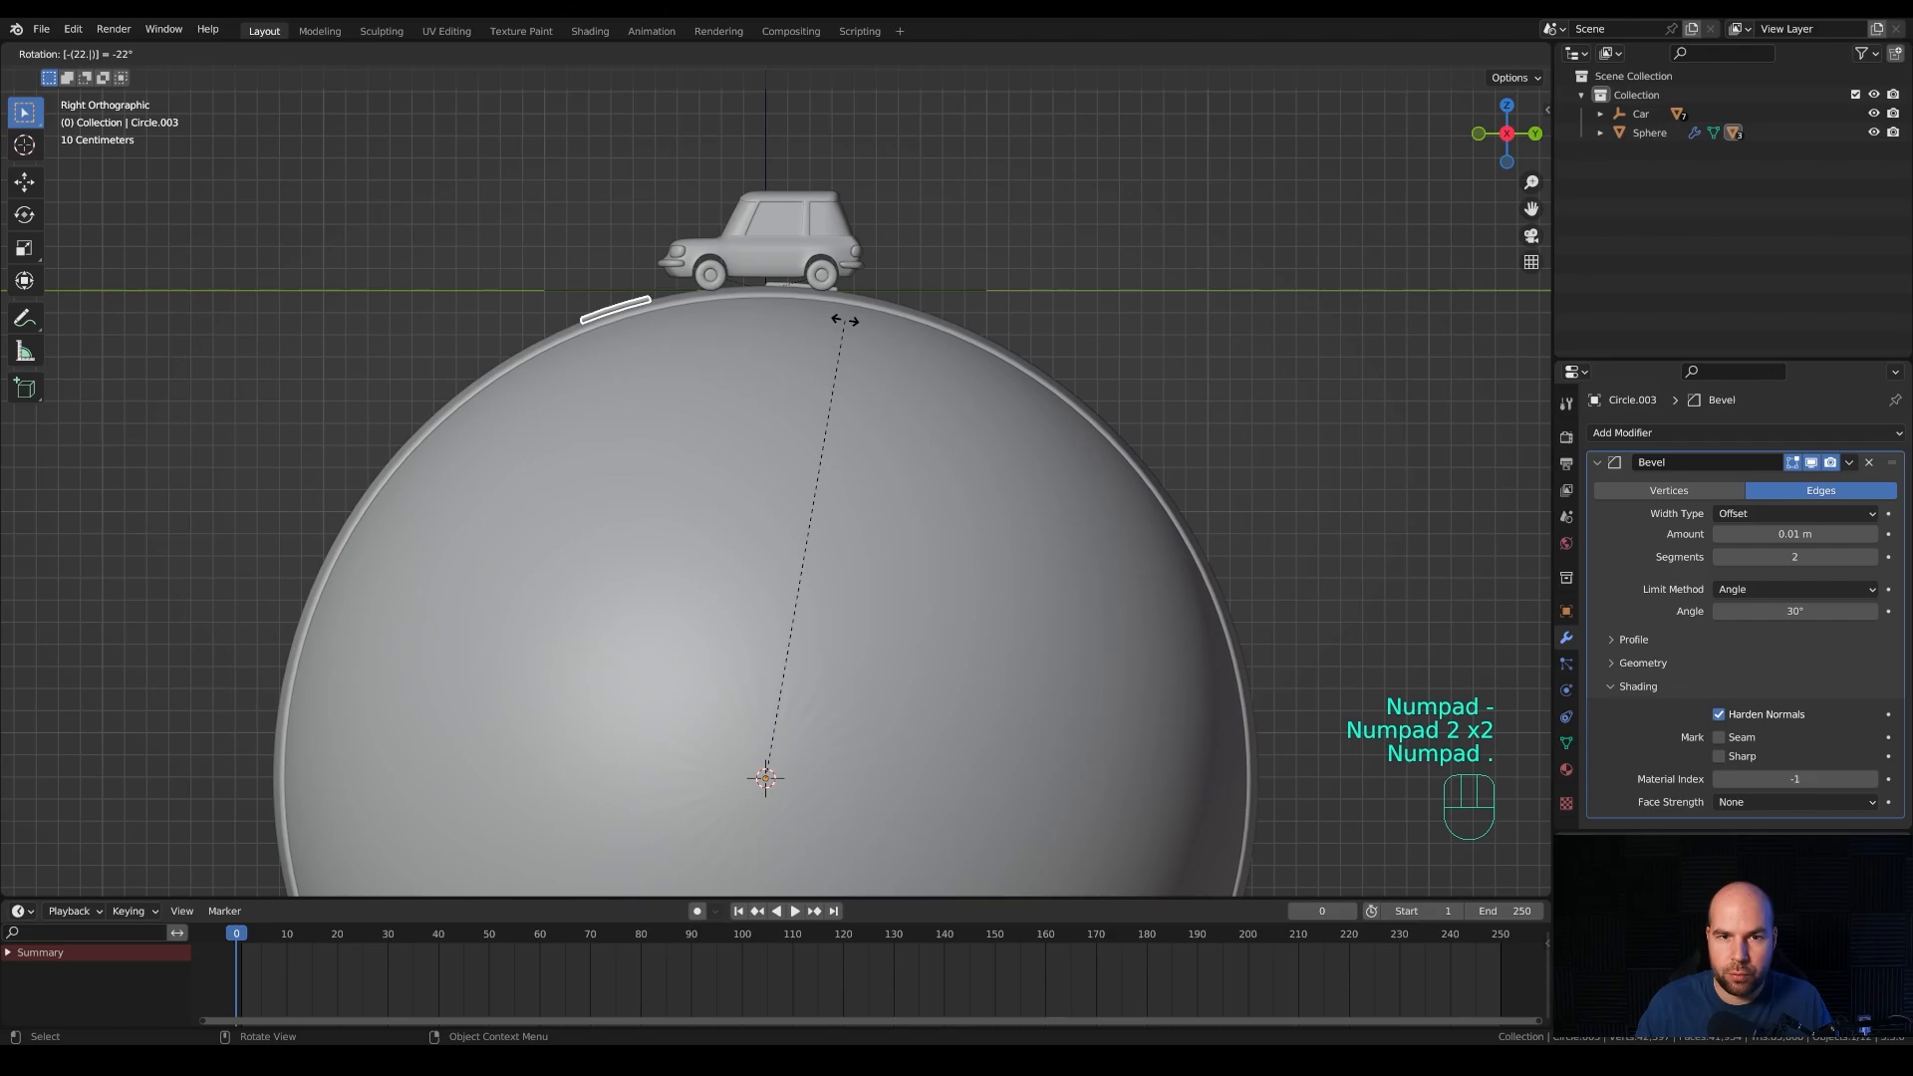
key(KP_Enter)
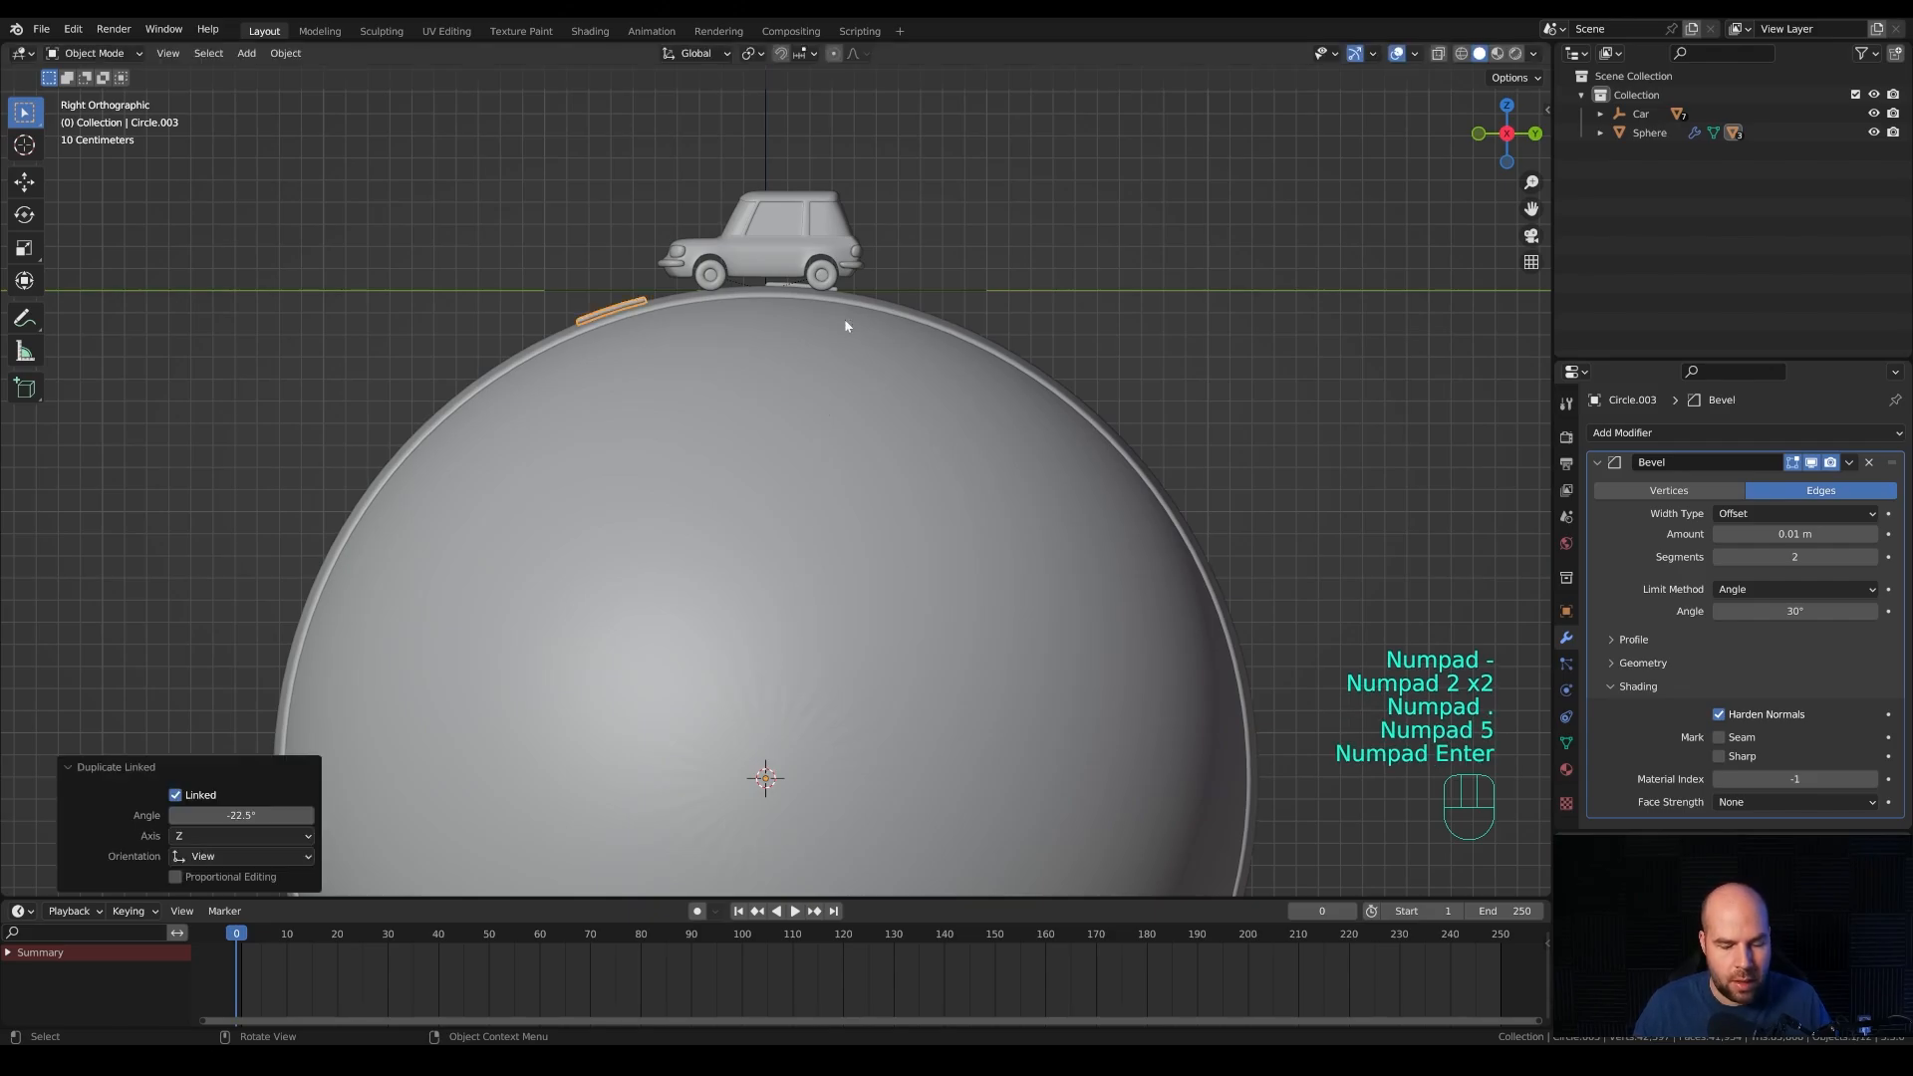
Repeat the linked duplicate and -22.5° rotation until the markings run all the way around the planet.
scroll(827, 324, down, 1)
key(shift+r)
key(shift+r)
key(shift+r)
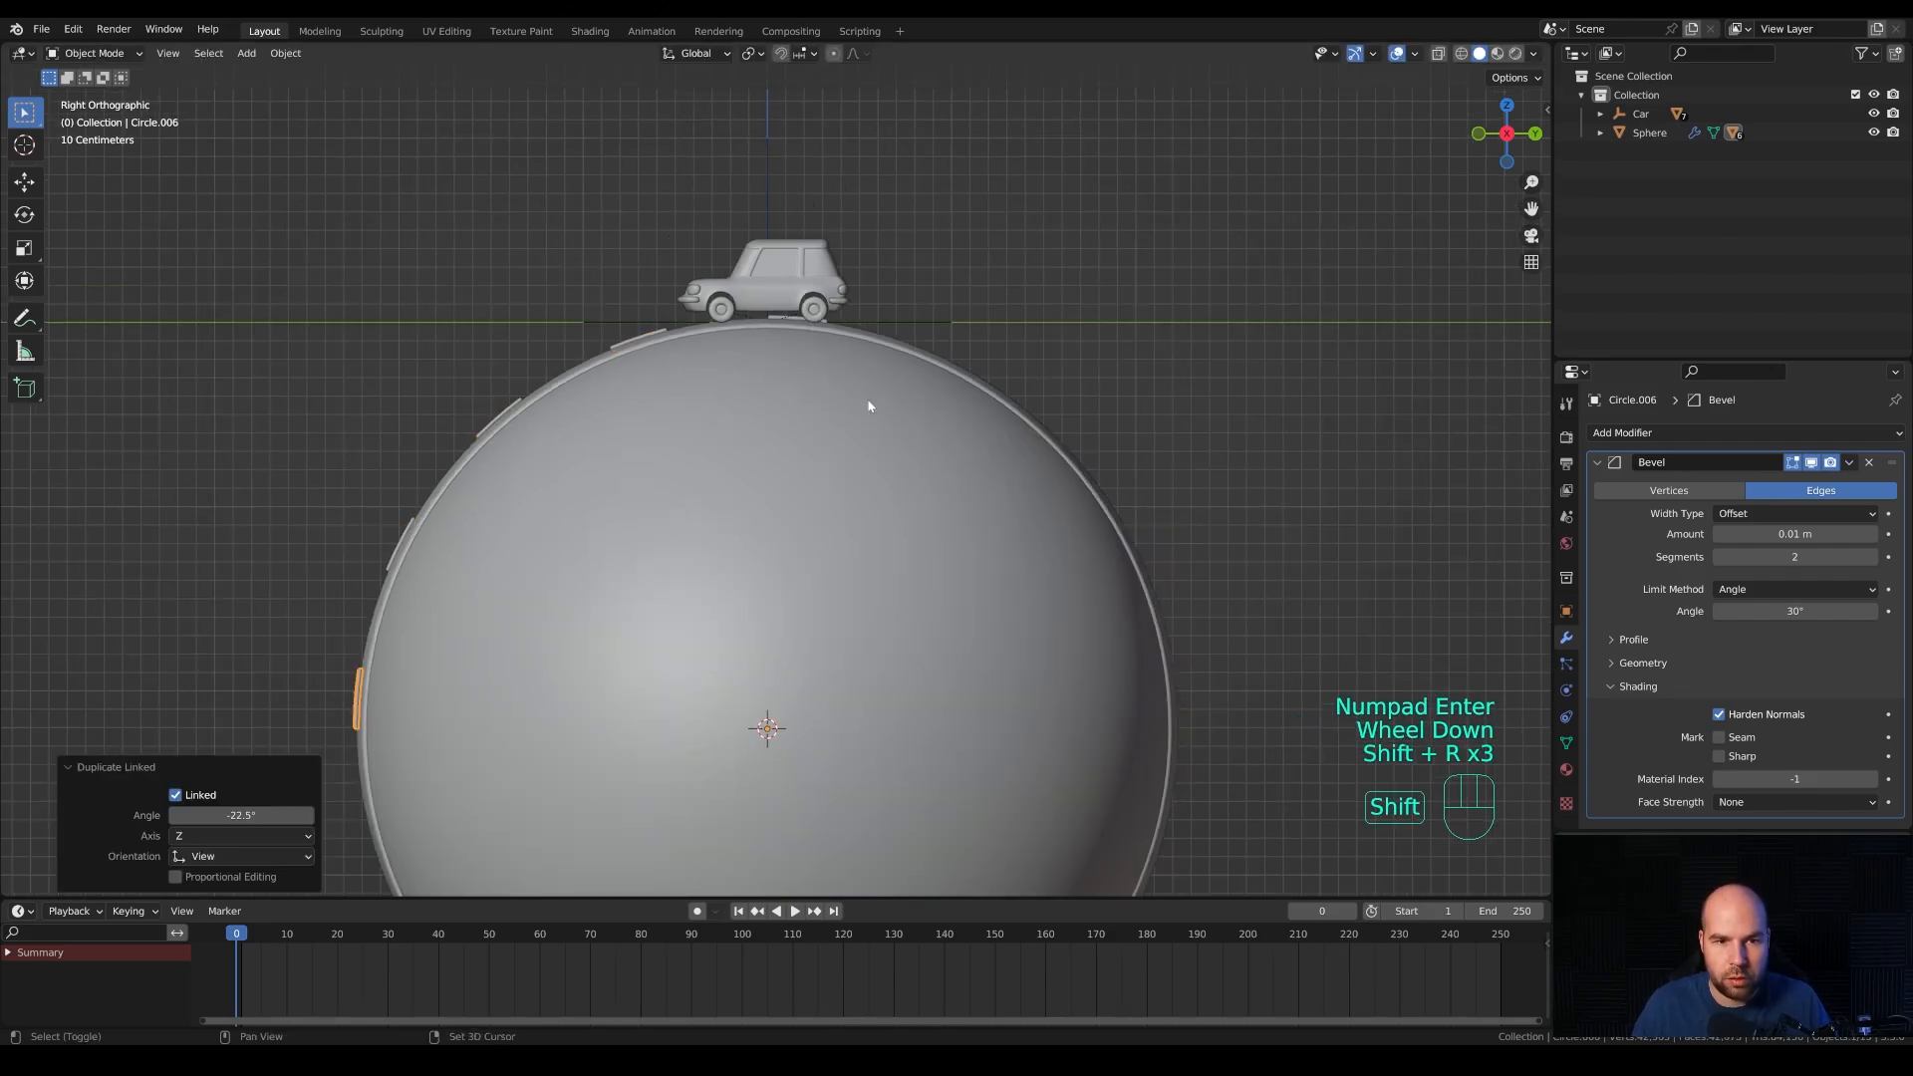
scroll(867, 408, down, 2)
key(shift+r)
key(shift+r)
key(shift+r)
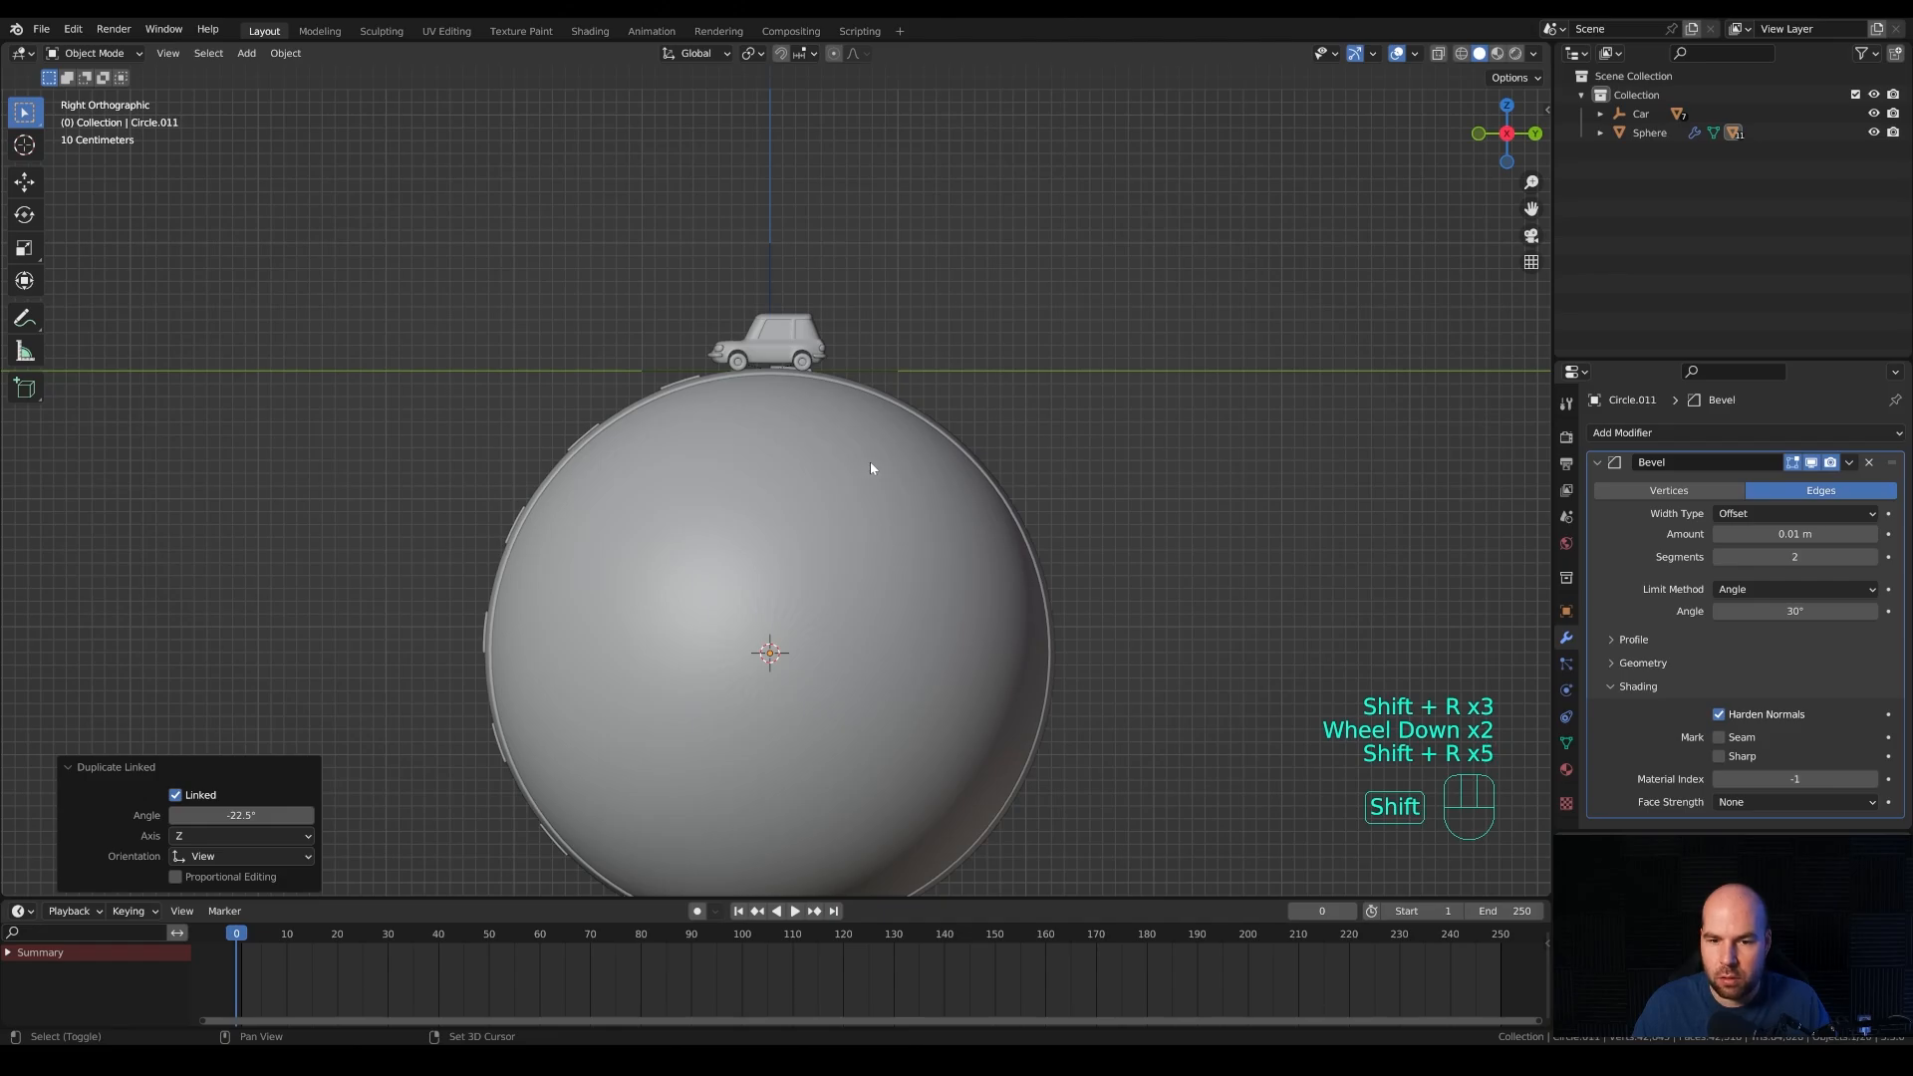
key(shift+r)
key(shift+r)
key(shift+r)
key(shift+r)
key(shift+r)
key(shift+r)
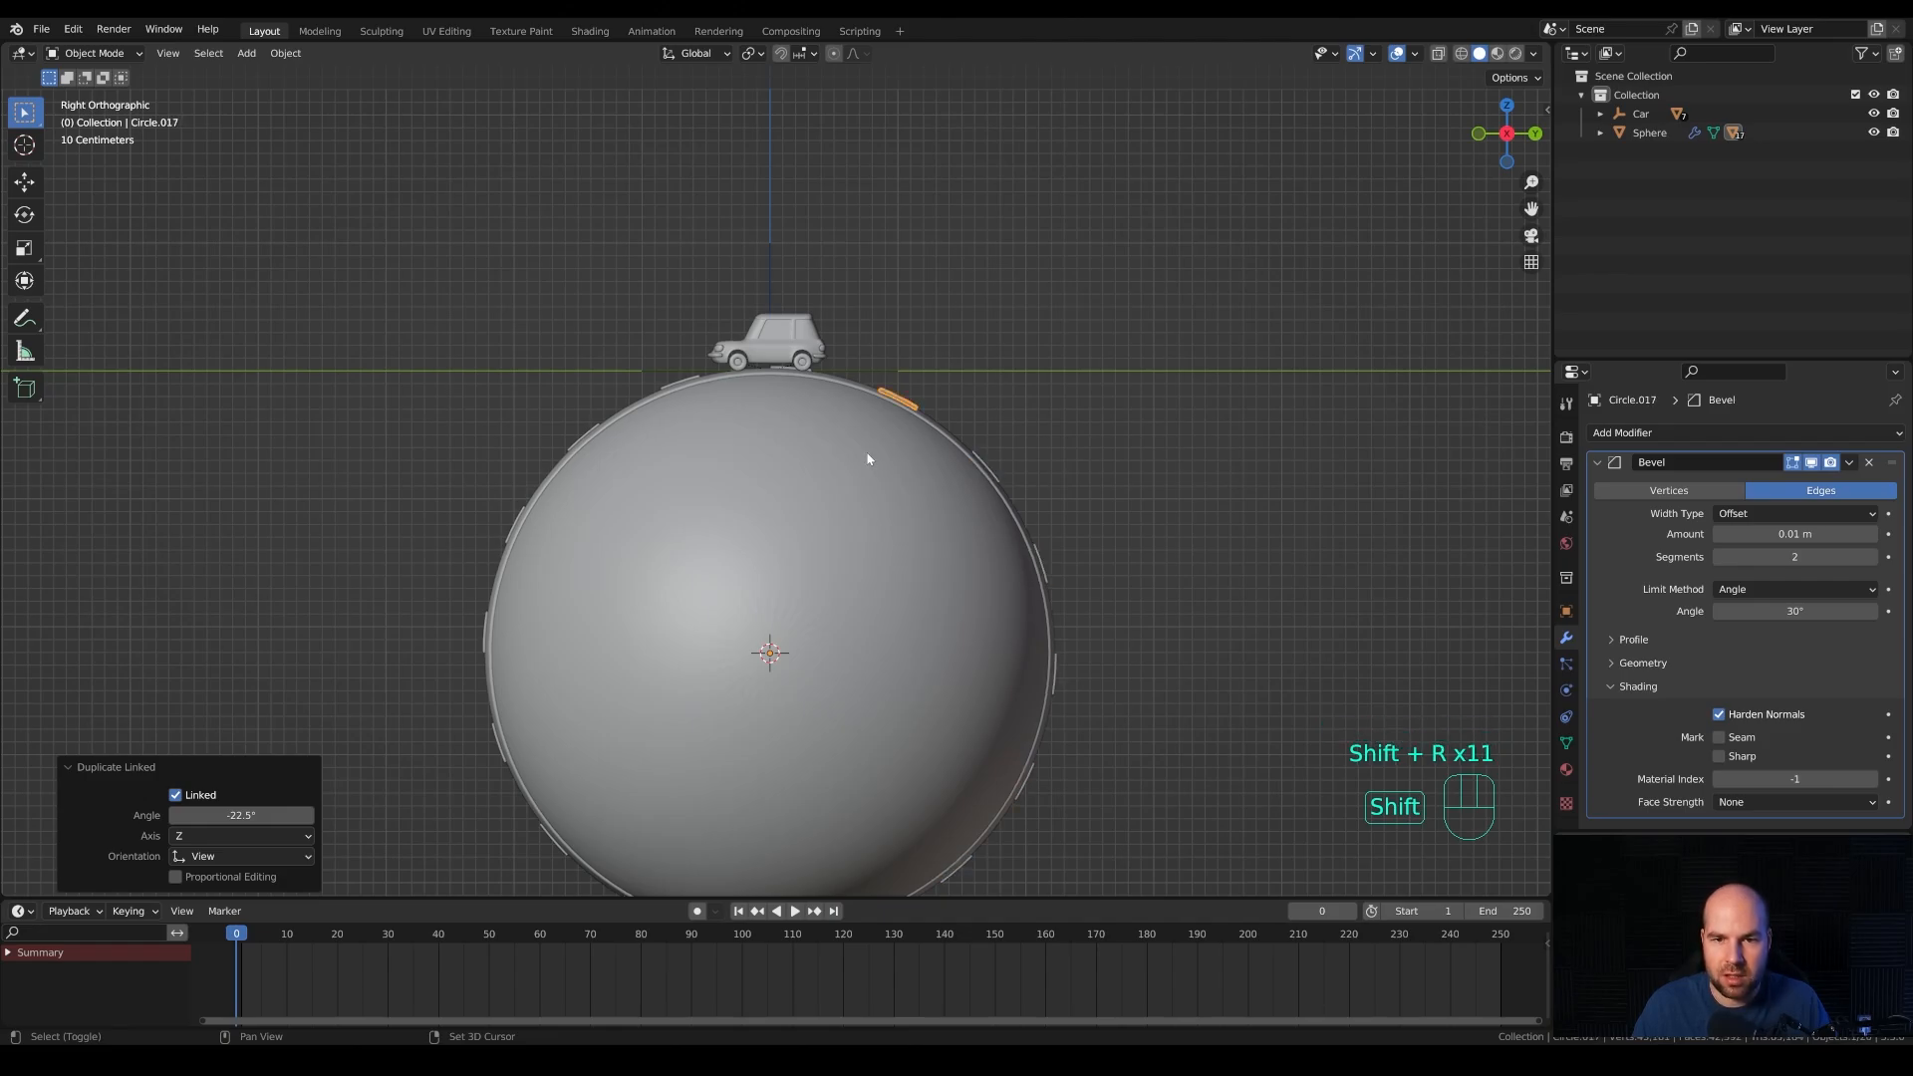
Select the planet, try a free rotation and cancel it, and inspect the markings along the road from several angles.
scroll(893, 500, up, 2)
click(888, 529)
click(1151, 643)
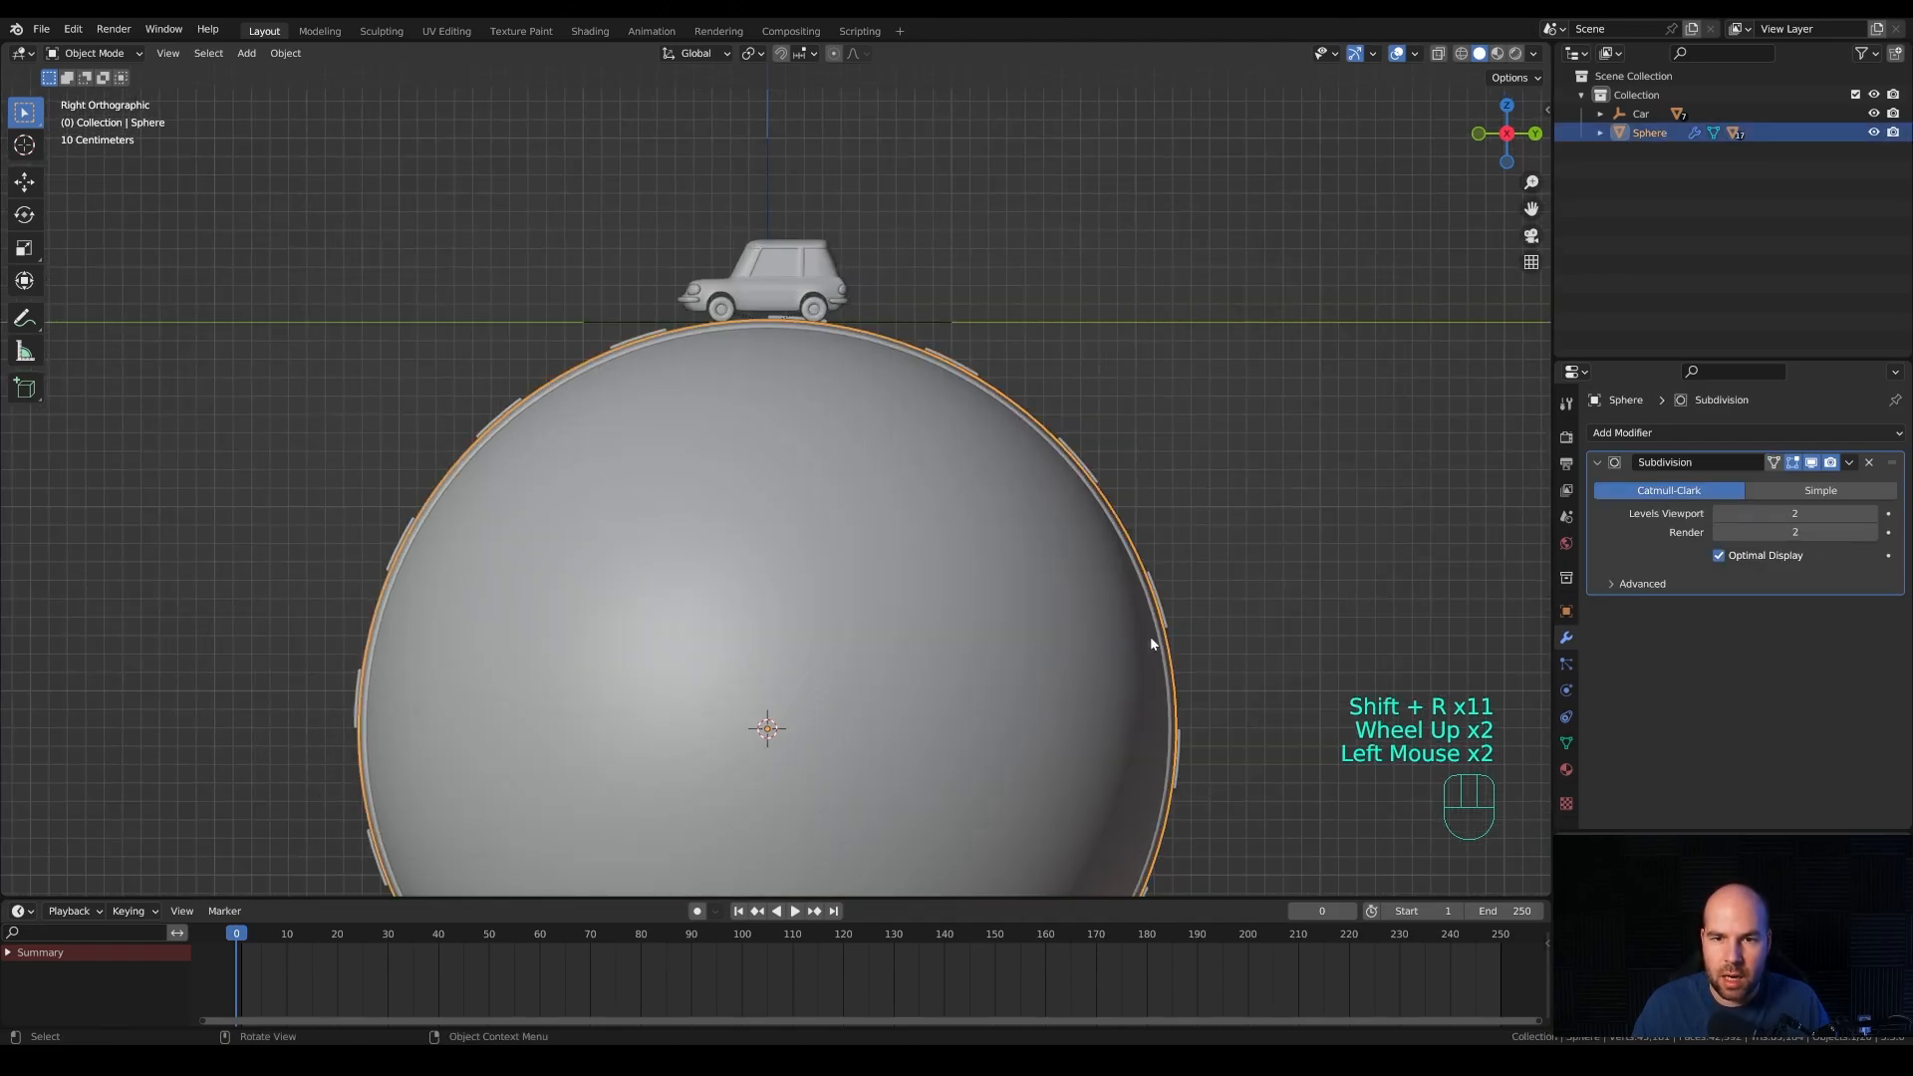
scroll(1196, 598, down, 2)
middle_drag(1253, 556, 1174, 592)
key(r)
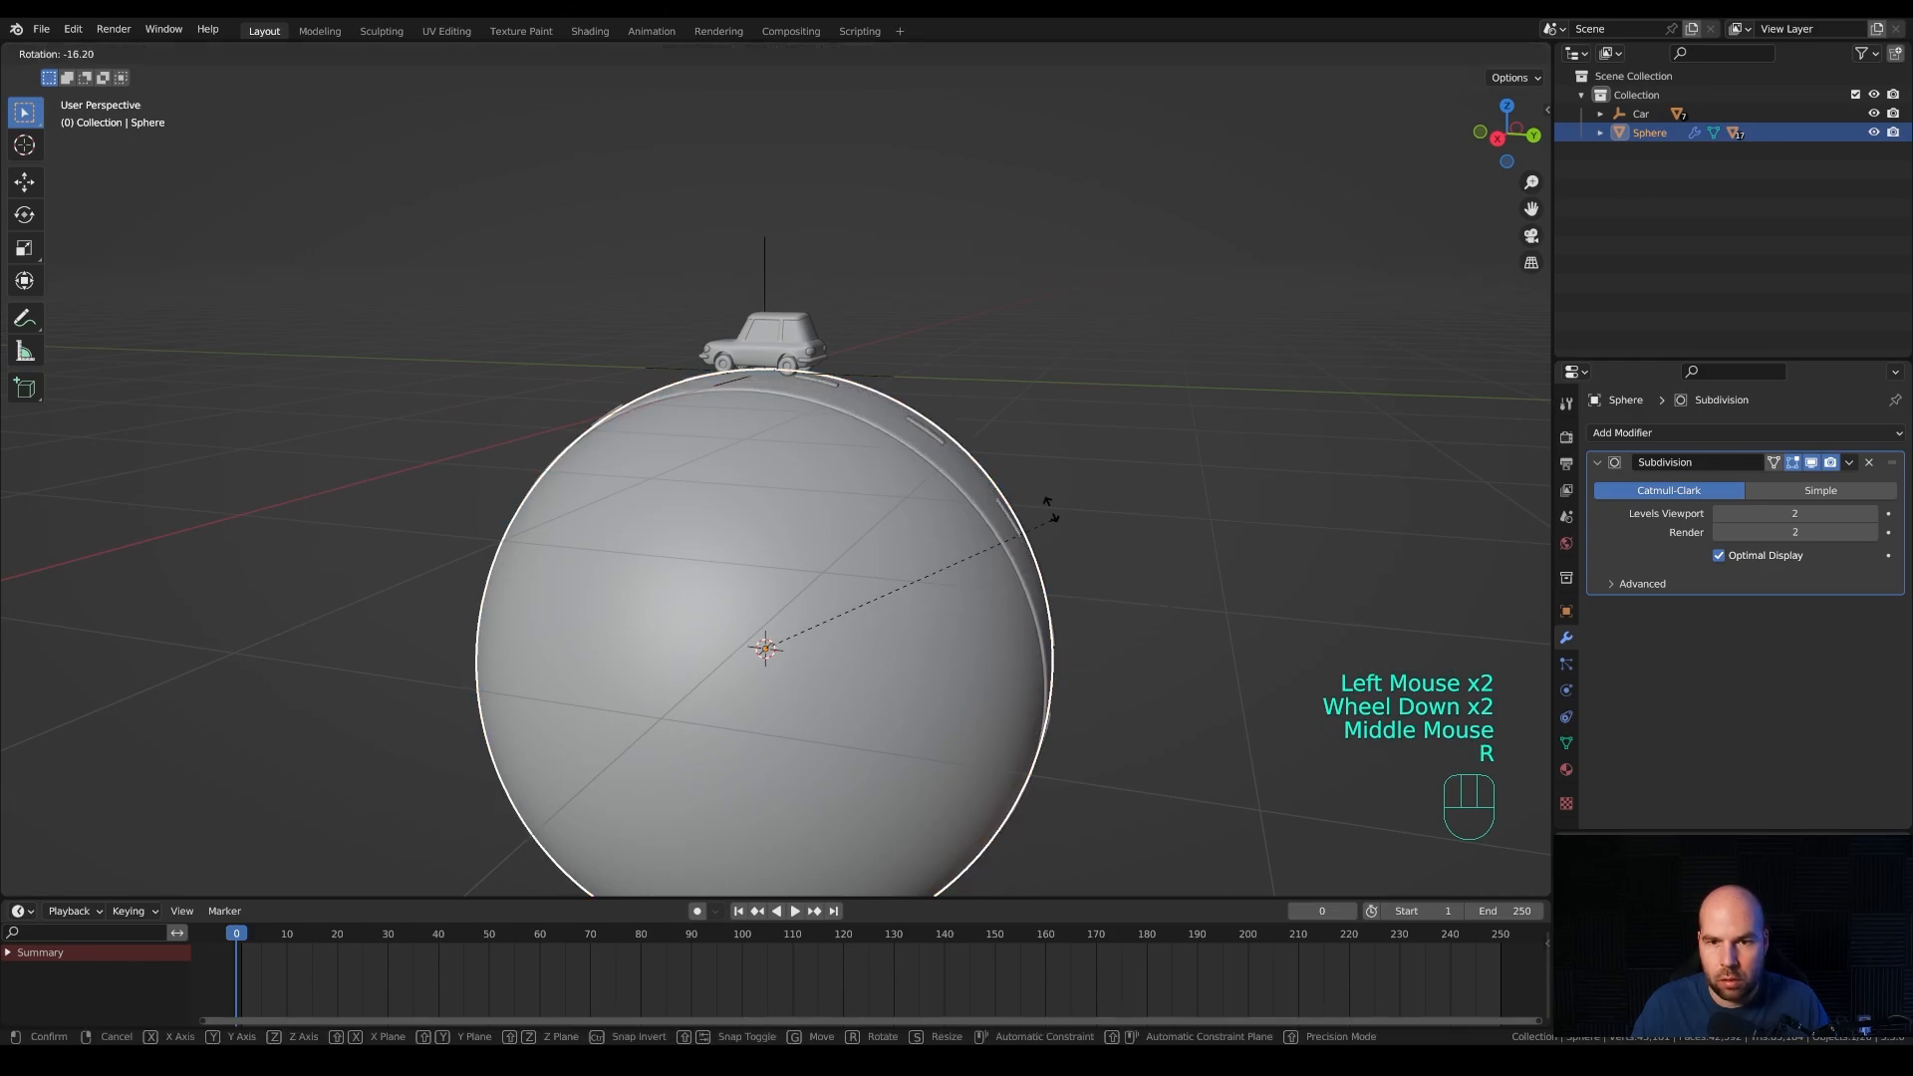
key(Escape)
scroll(906, 370, up, 1)
middle_drag(867, 390, 943, 391)
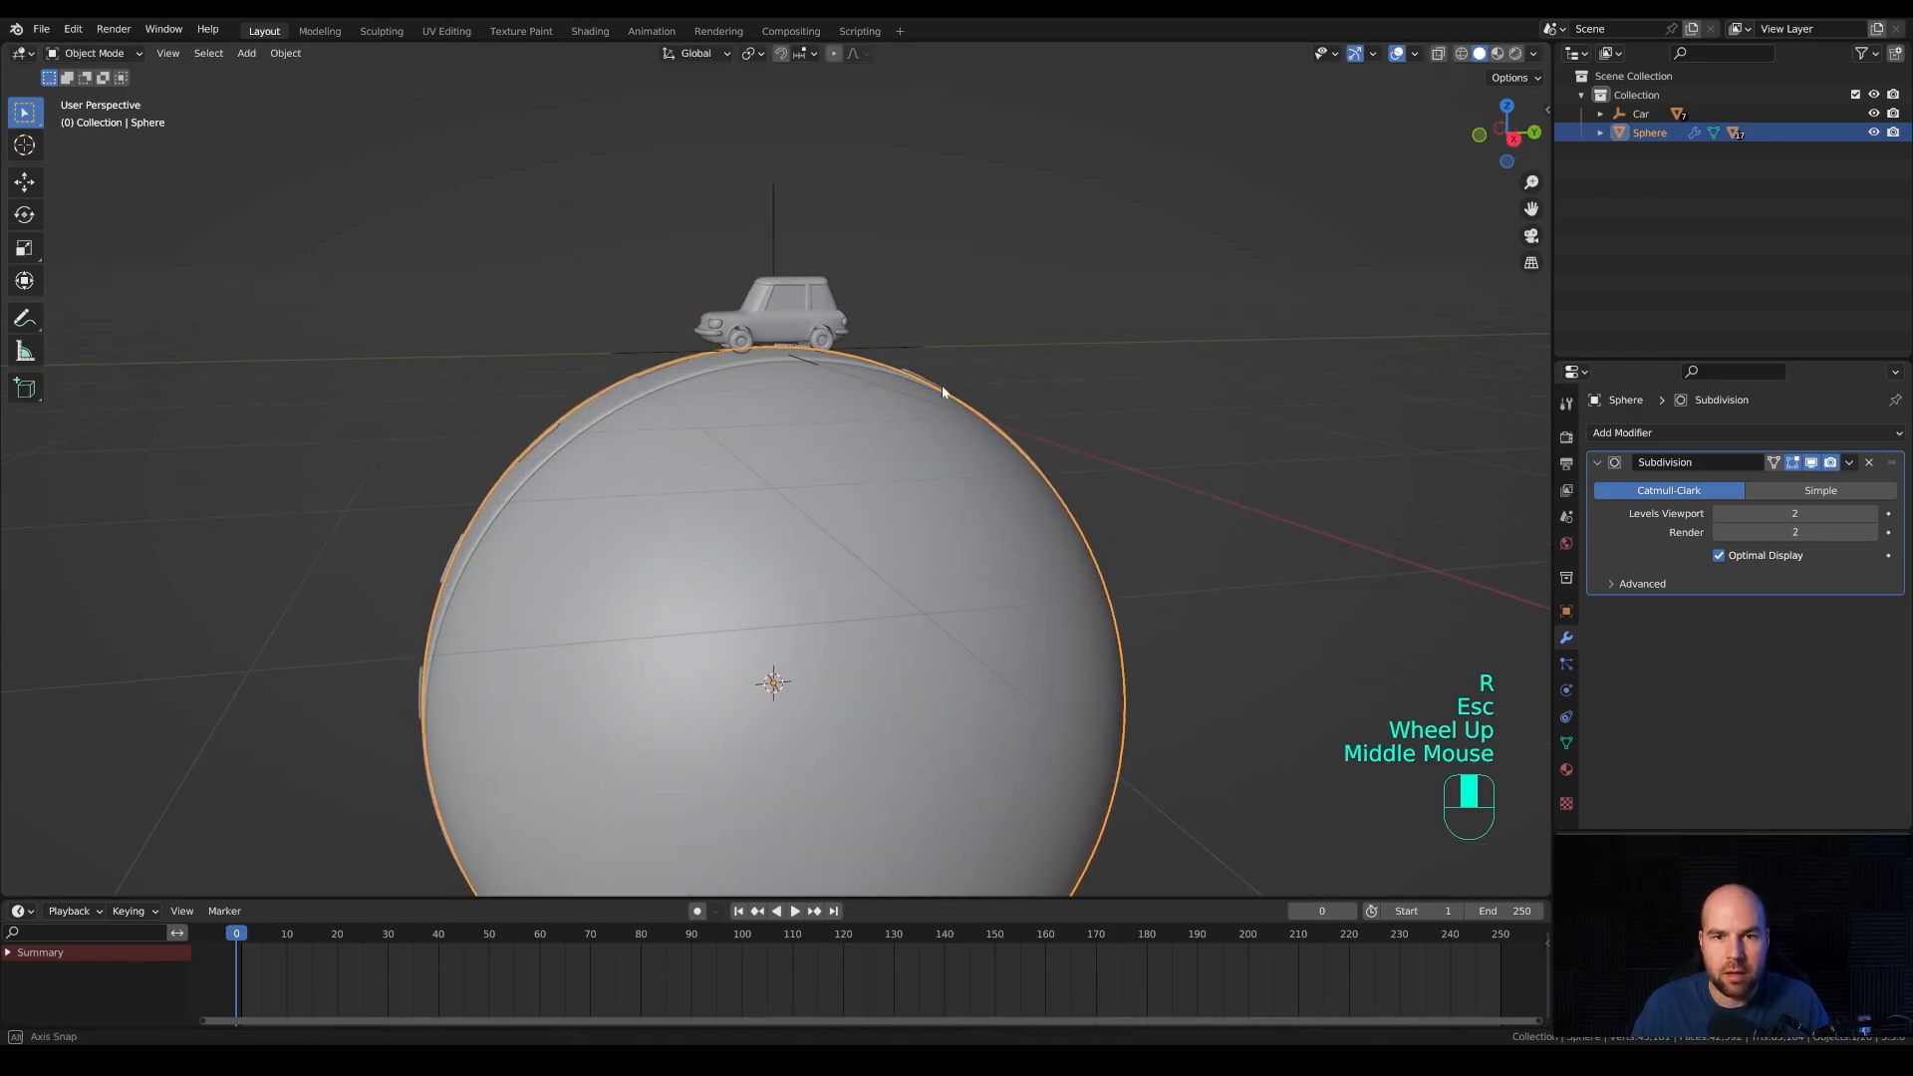
scroll(893, 350, up, 3)
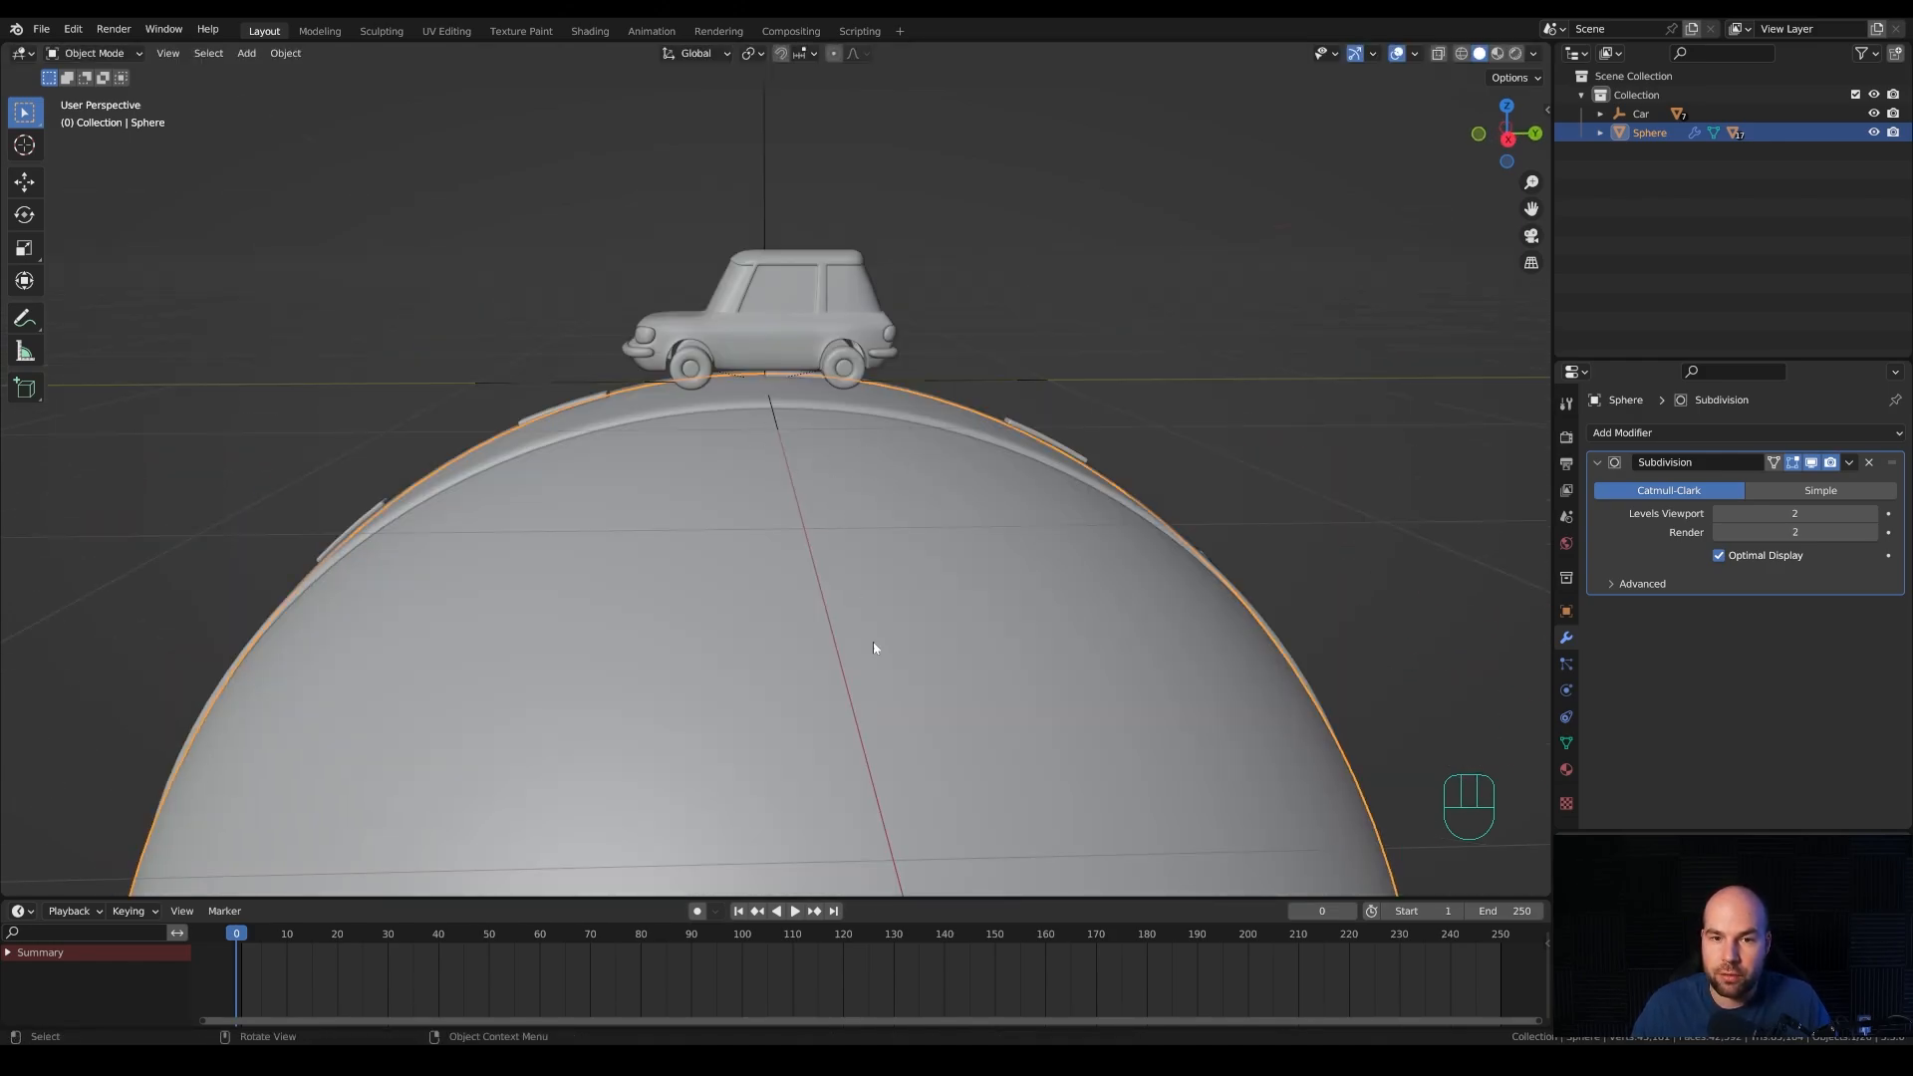
middle_drag(942, 509, 760, 521)
scroll(760, 521, down, 2)
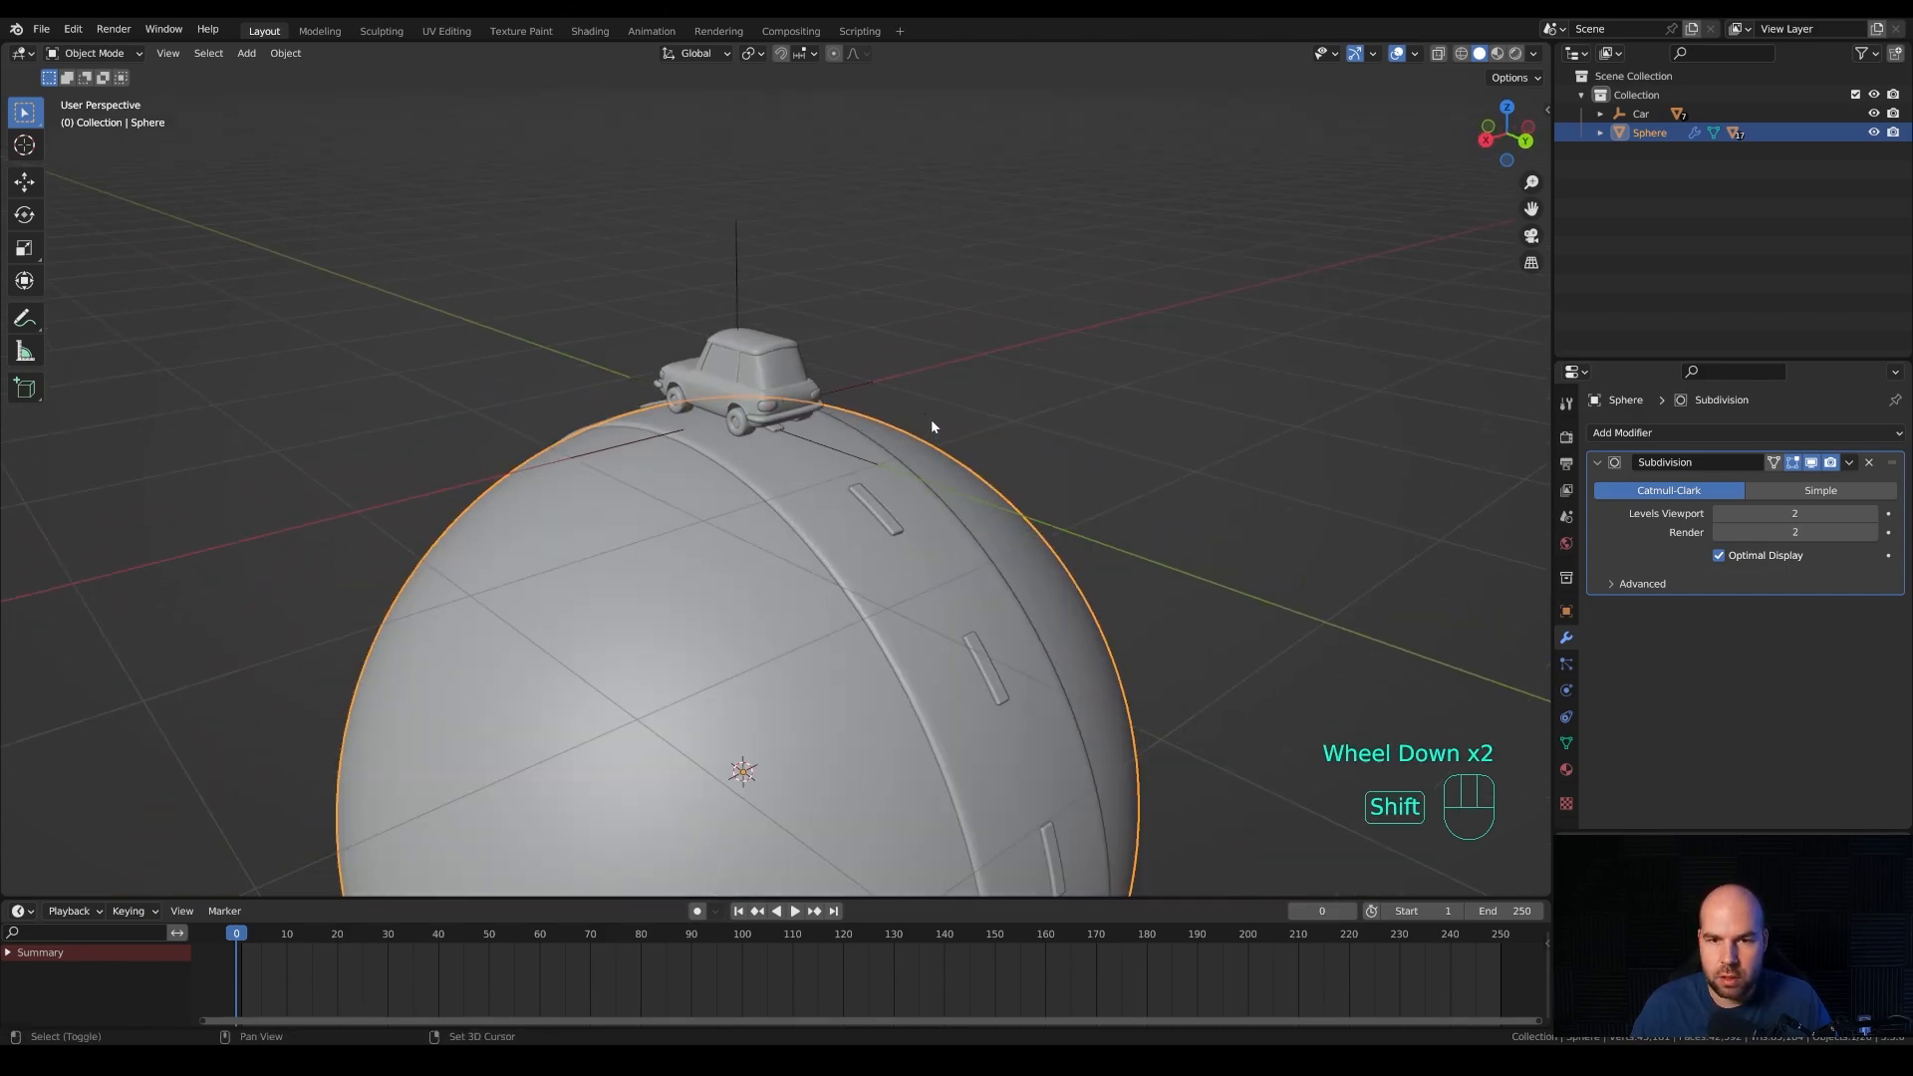
Snap the 3D cursor to the world origin and add a mesh circle there with 12 vertices.
key(shift+s)
click(774, 506)
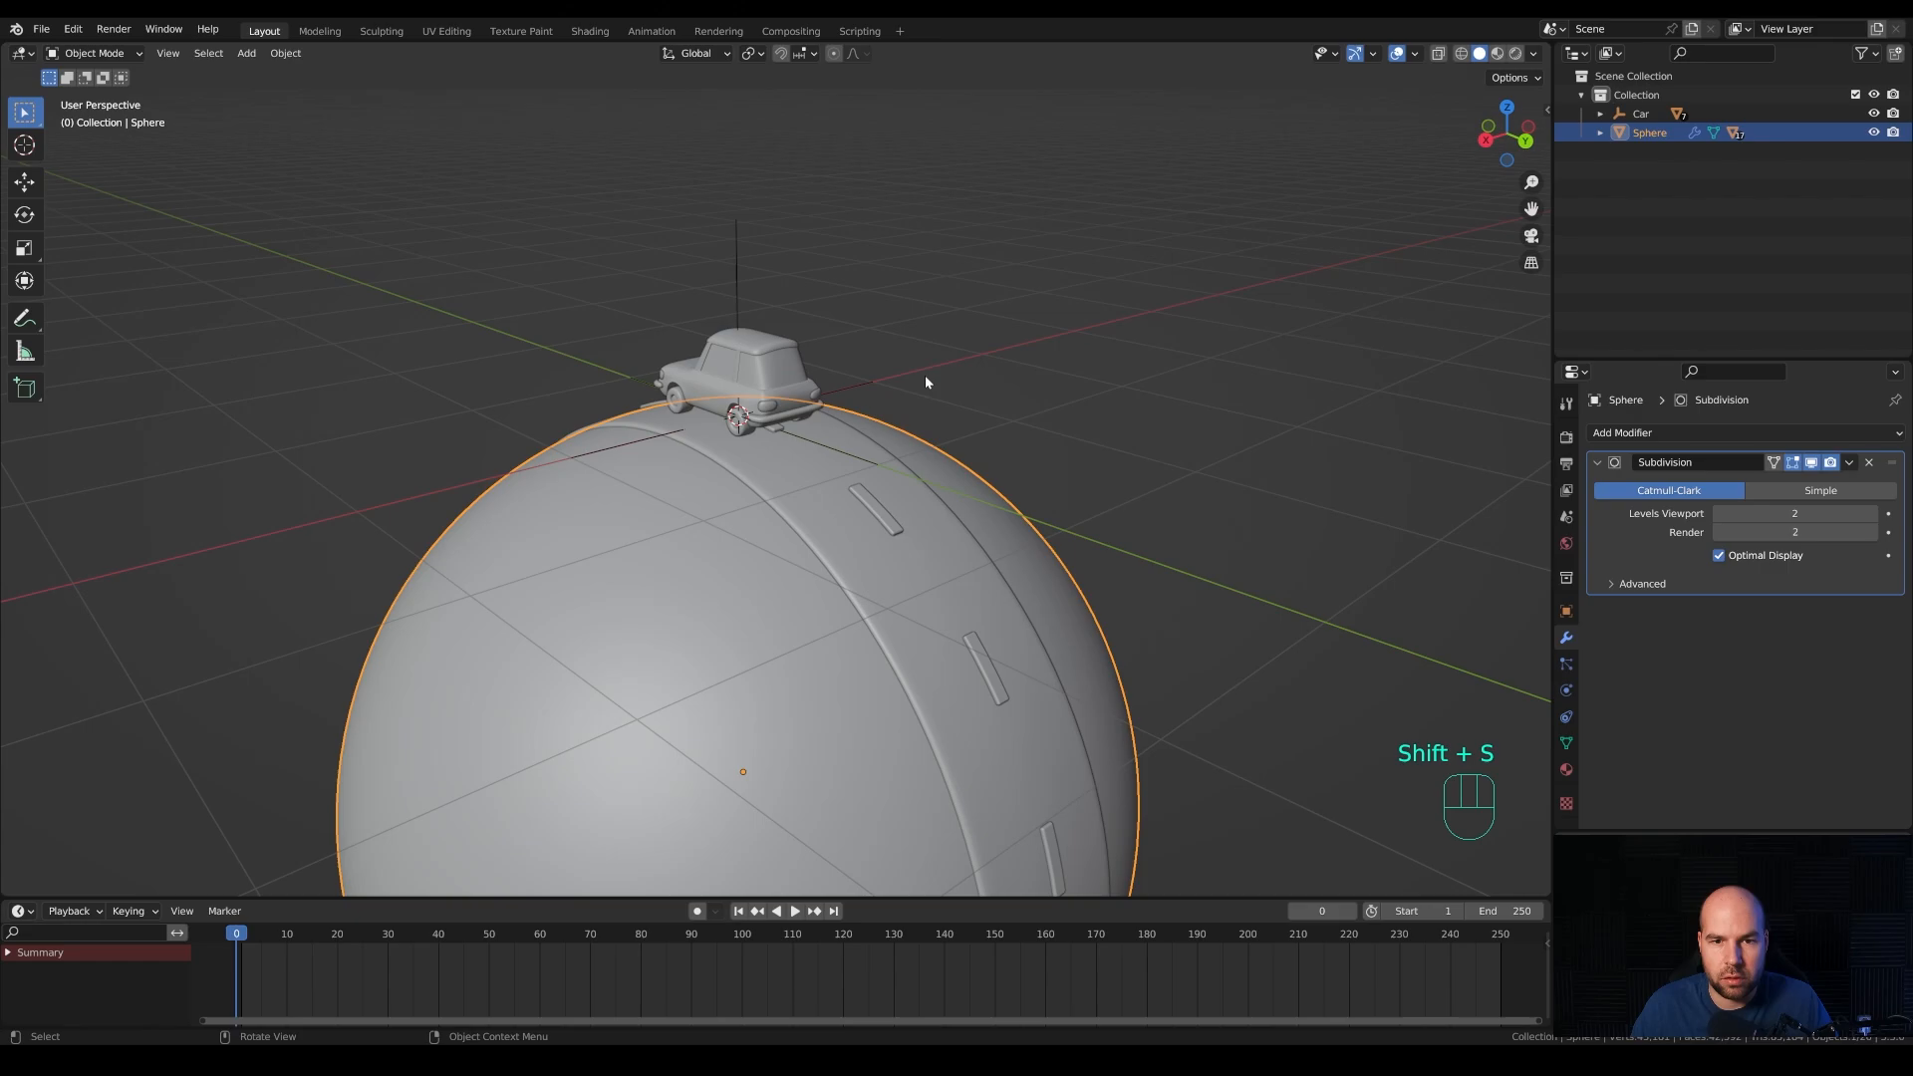
key(shift+a)
mouse_move(926, 383)
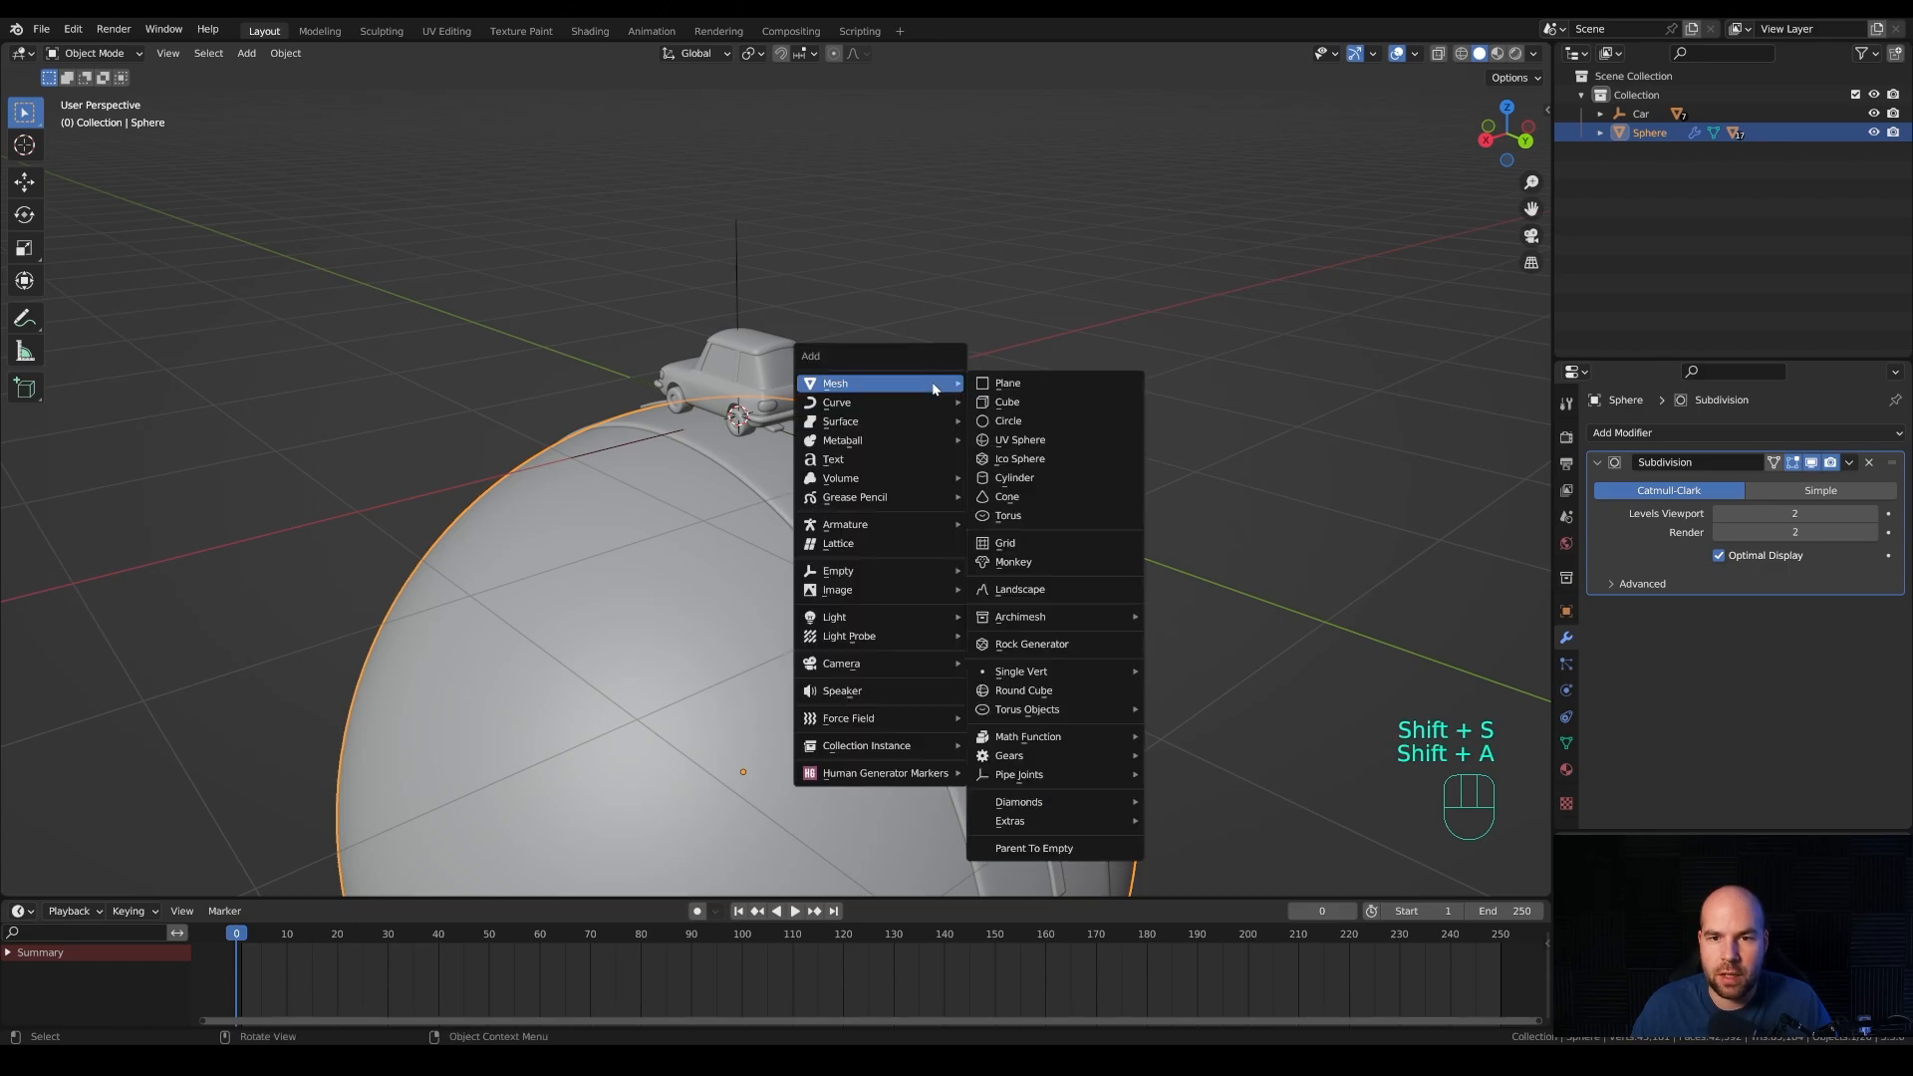
click(1020, 431)
click(279, 678)
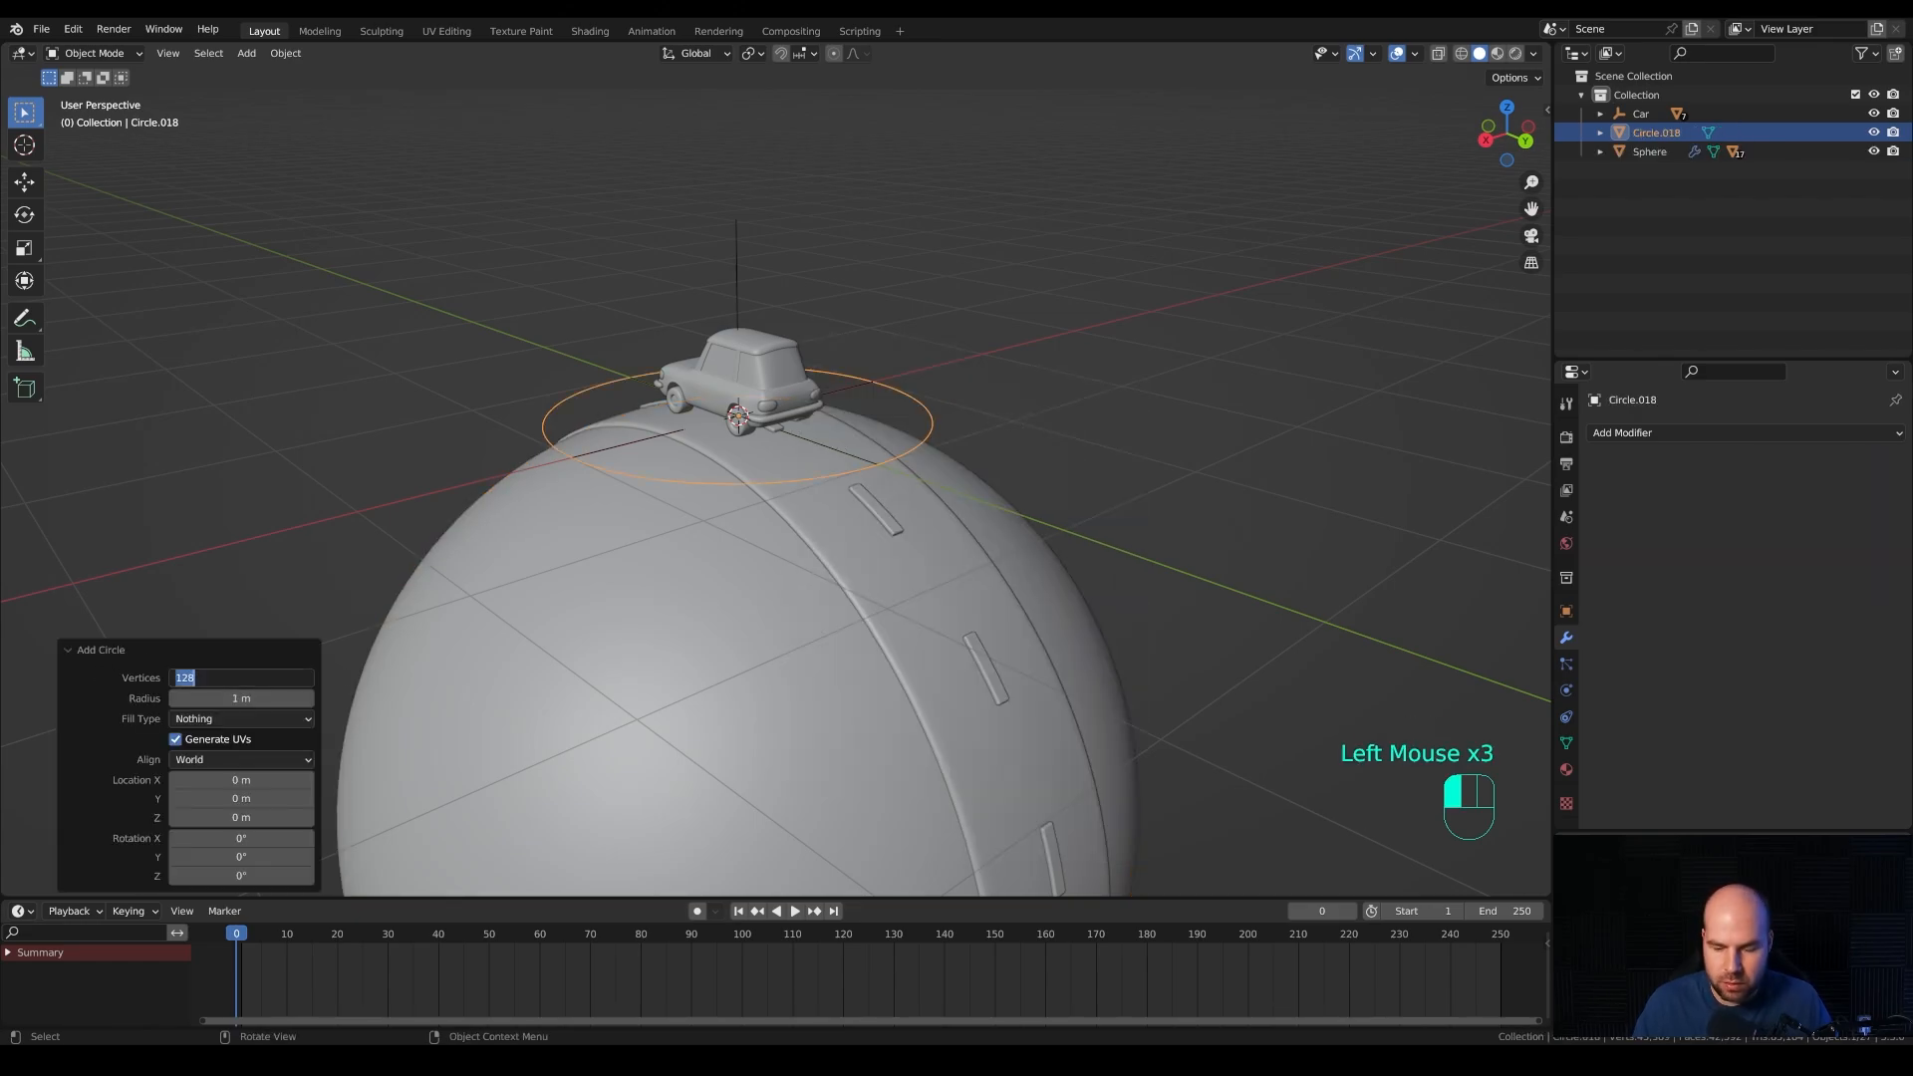
text(12)
key(Return)
In Edit Mode, scale the circle down to about 0.143 and isolate it in local view.
key(Tab)
key(Tab)
key(Tab)
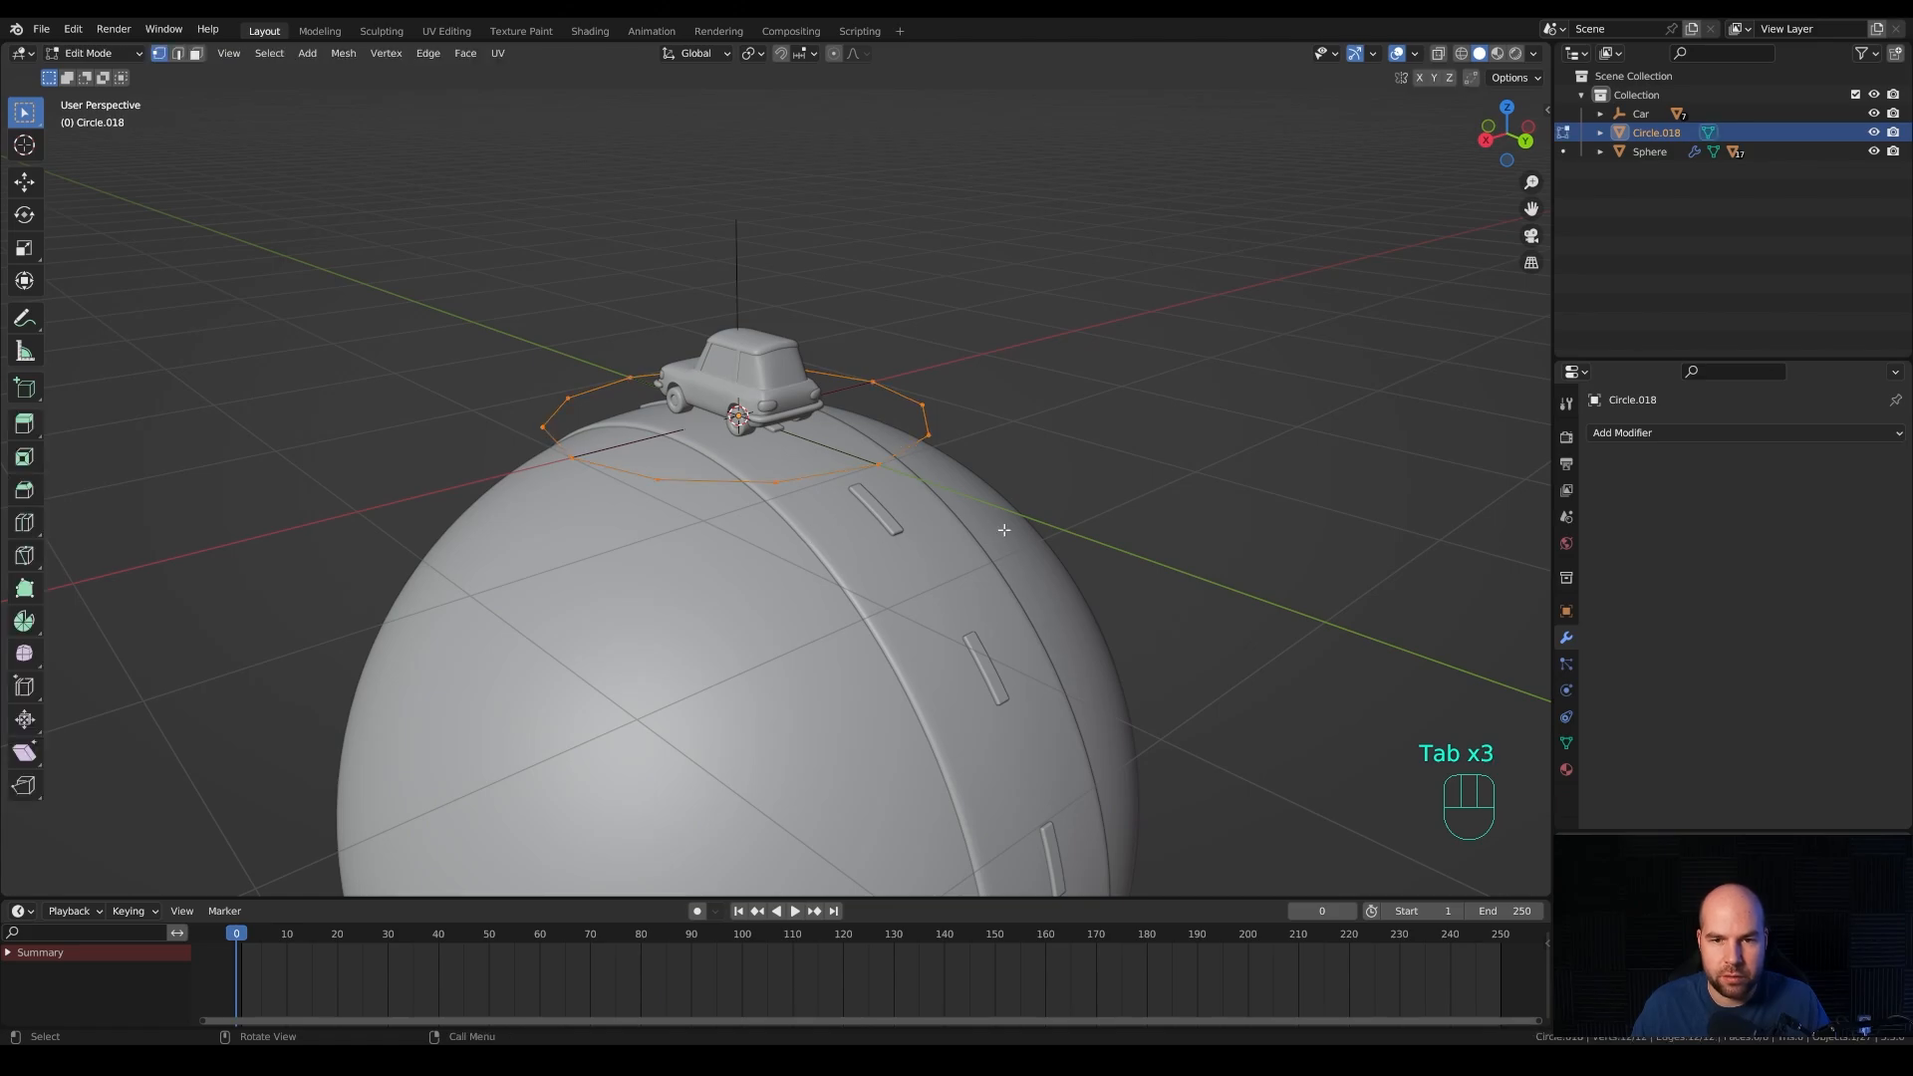
key(s)
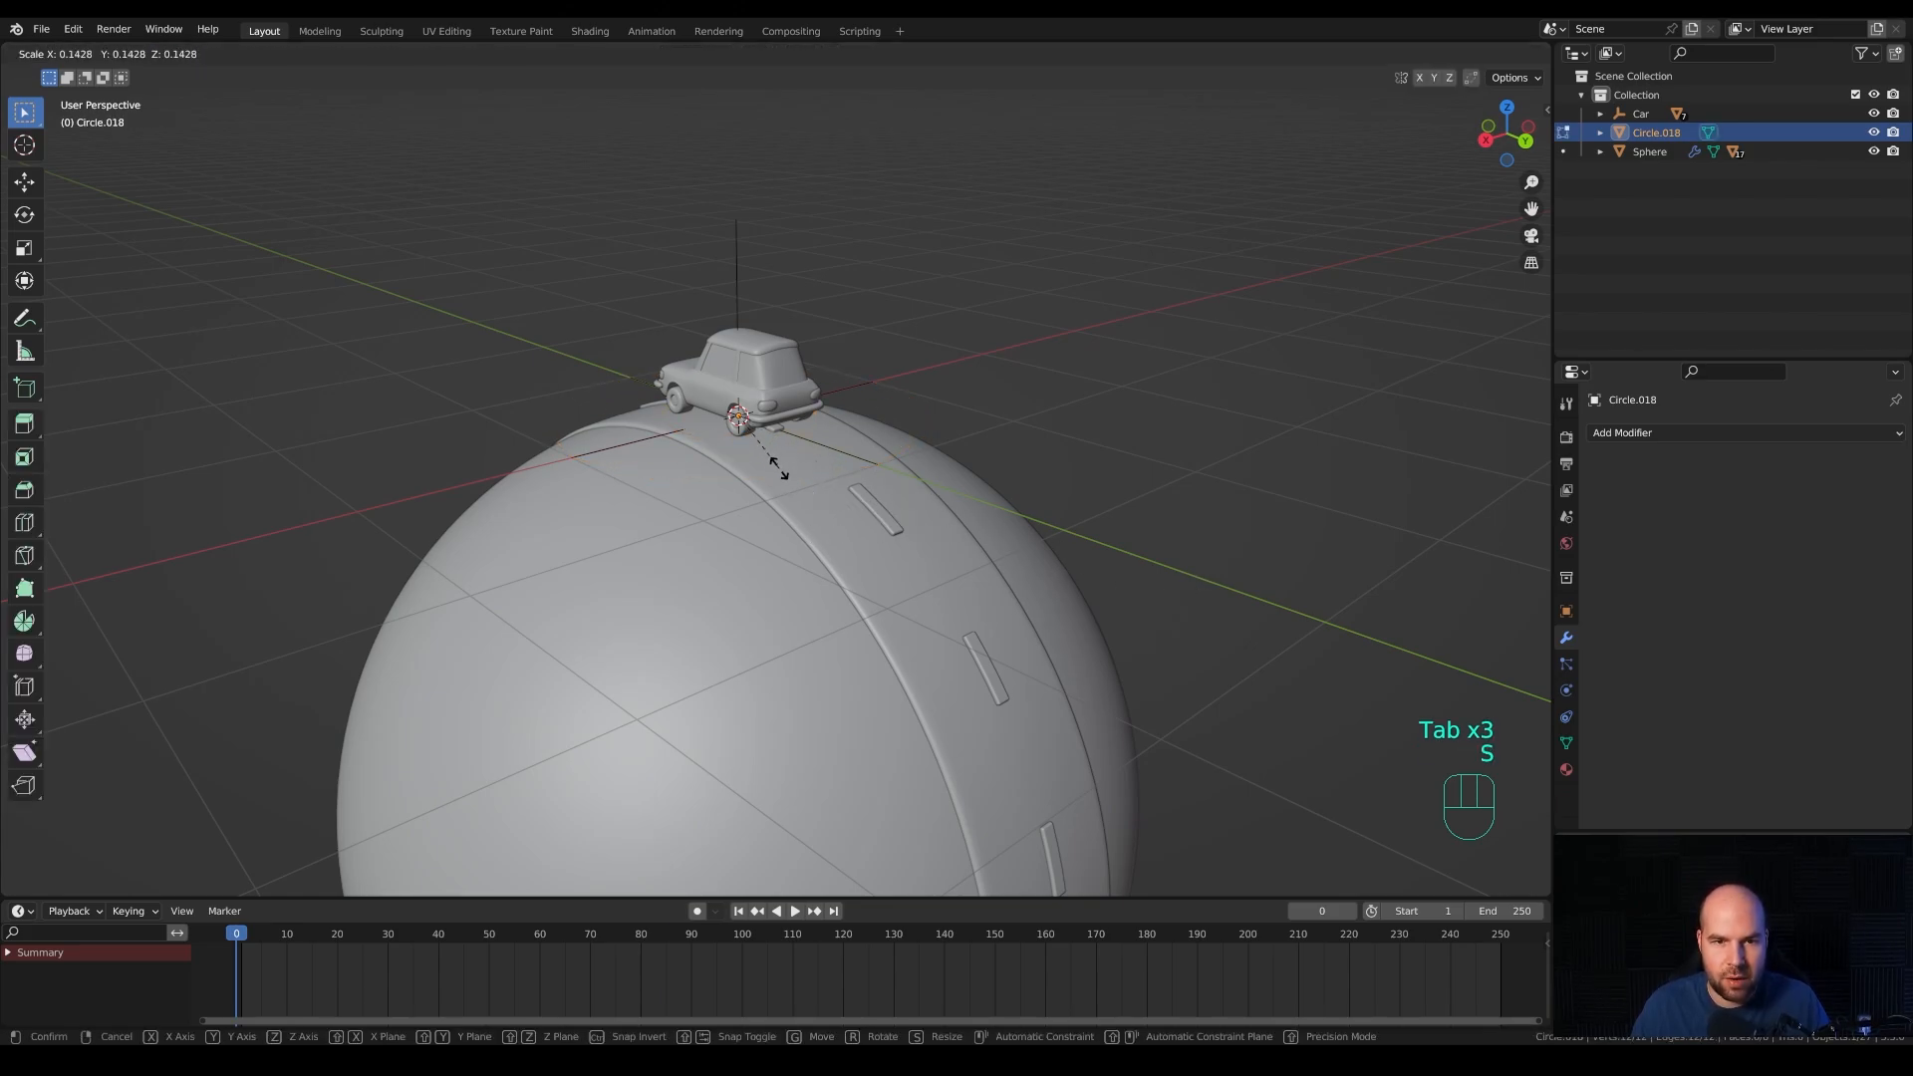
click(778, 467)
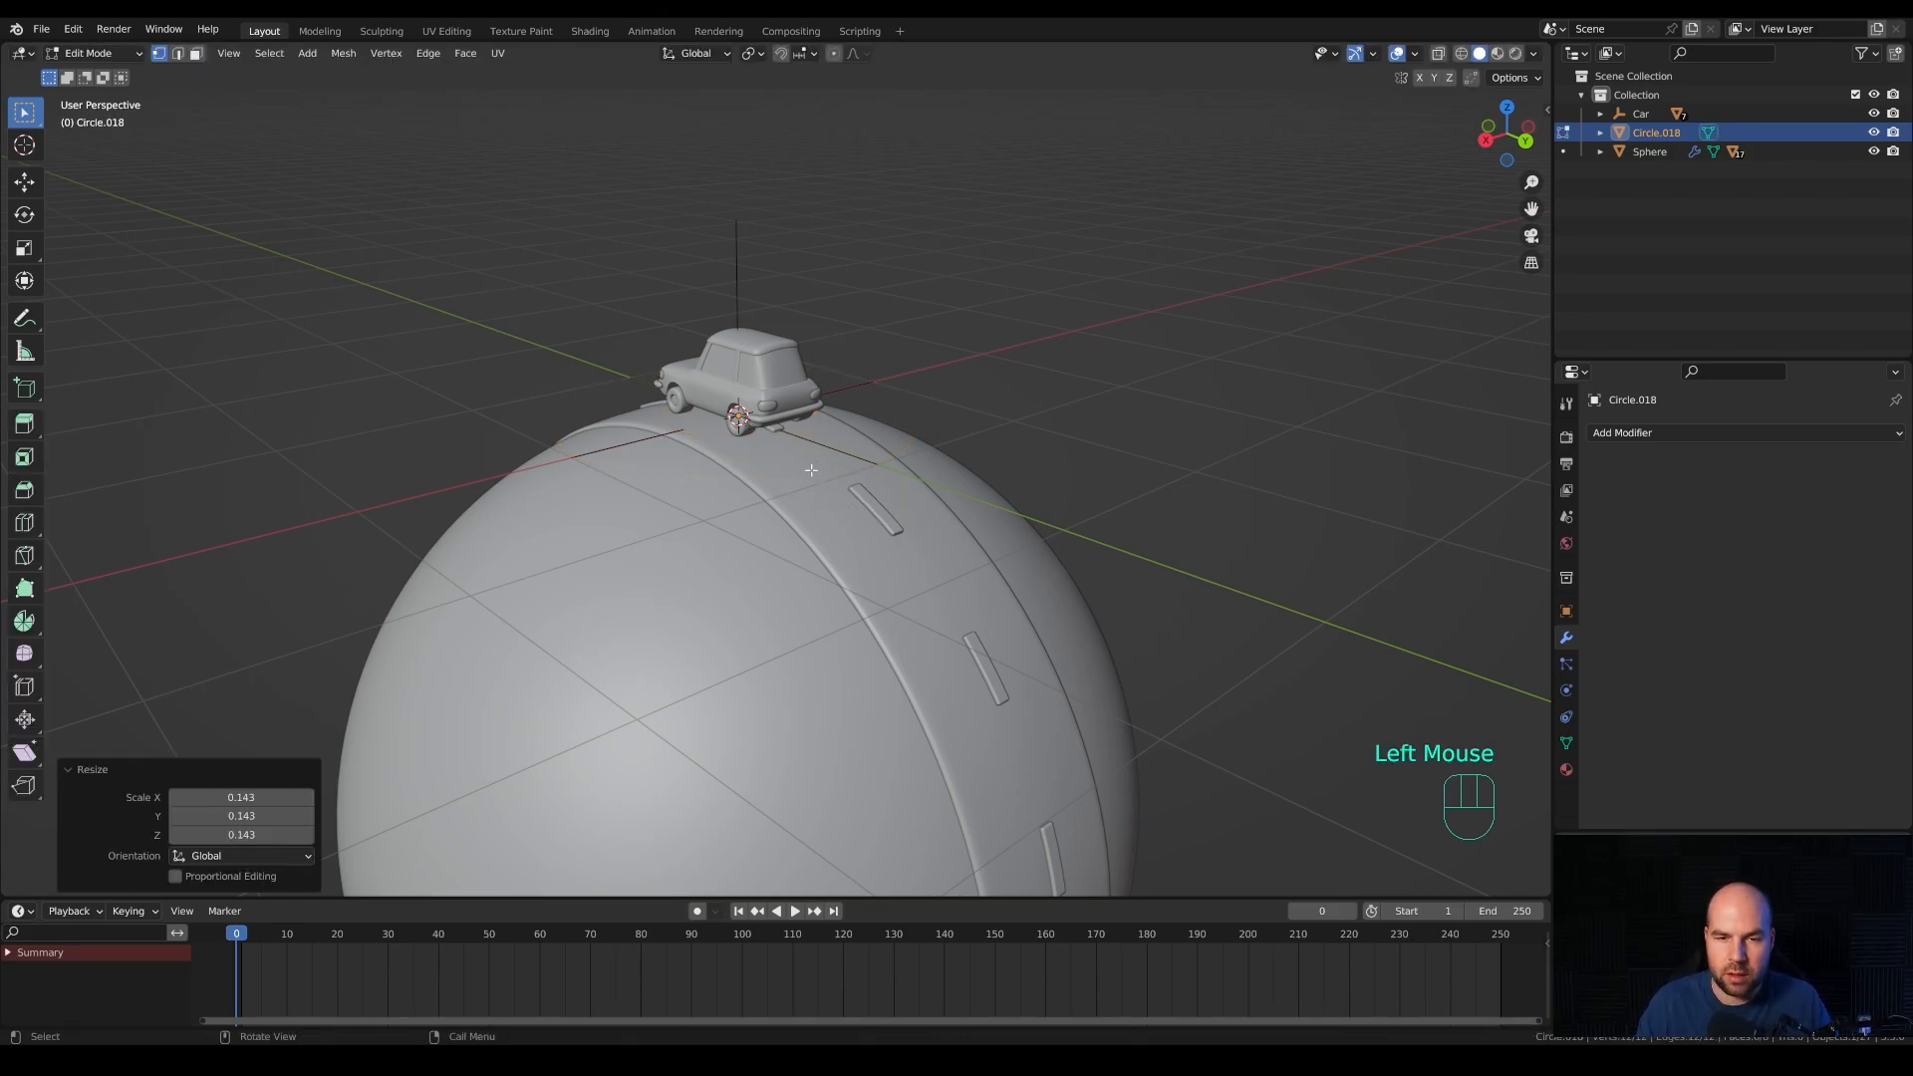
key(KP_Divide)
scroll(847, 480, down, 6)
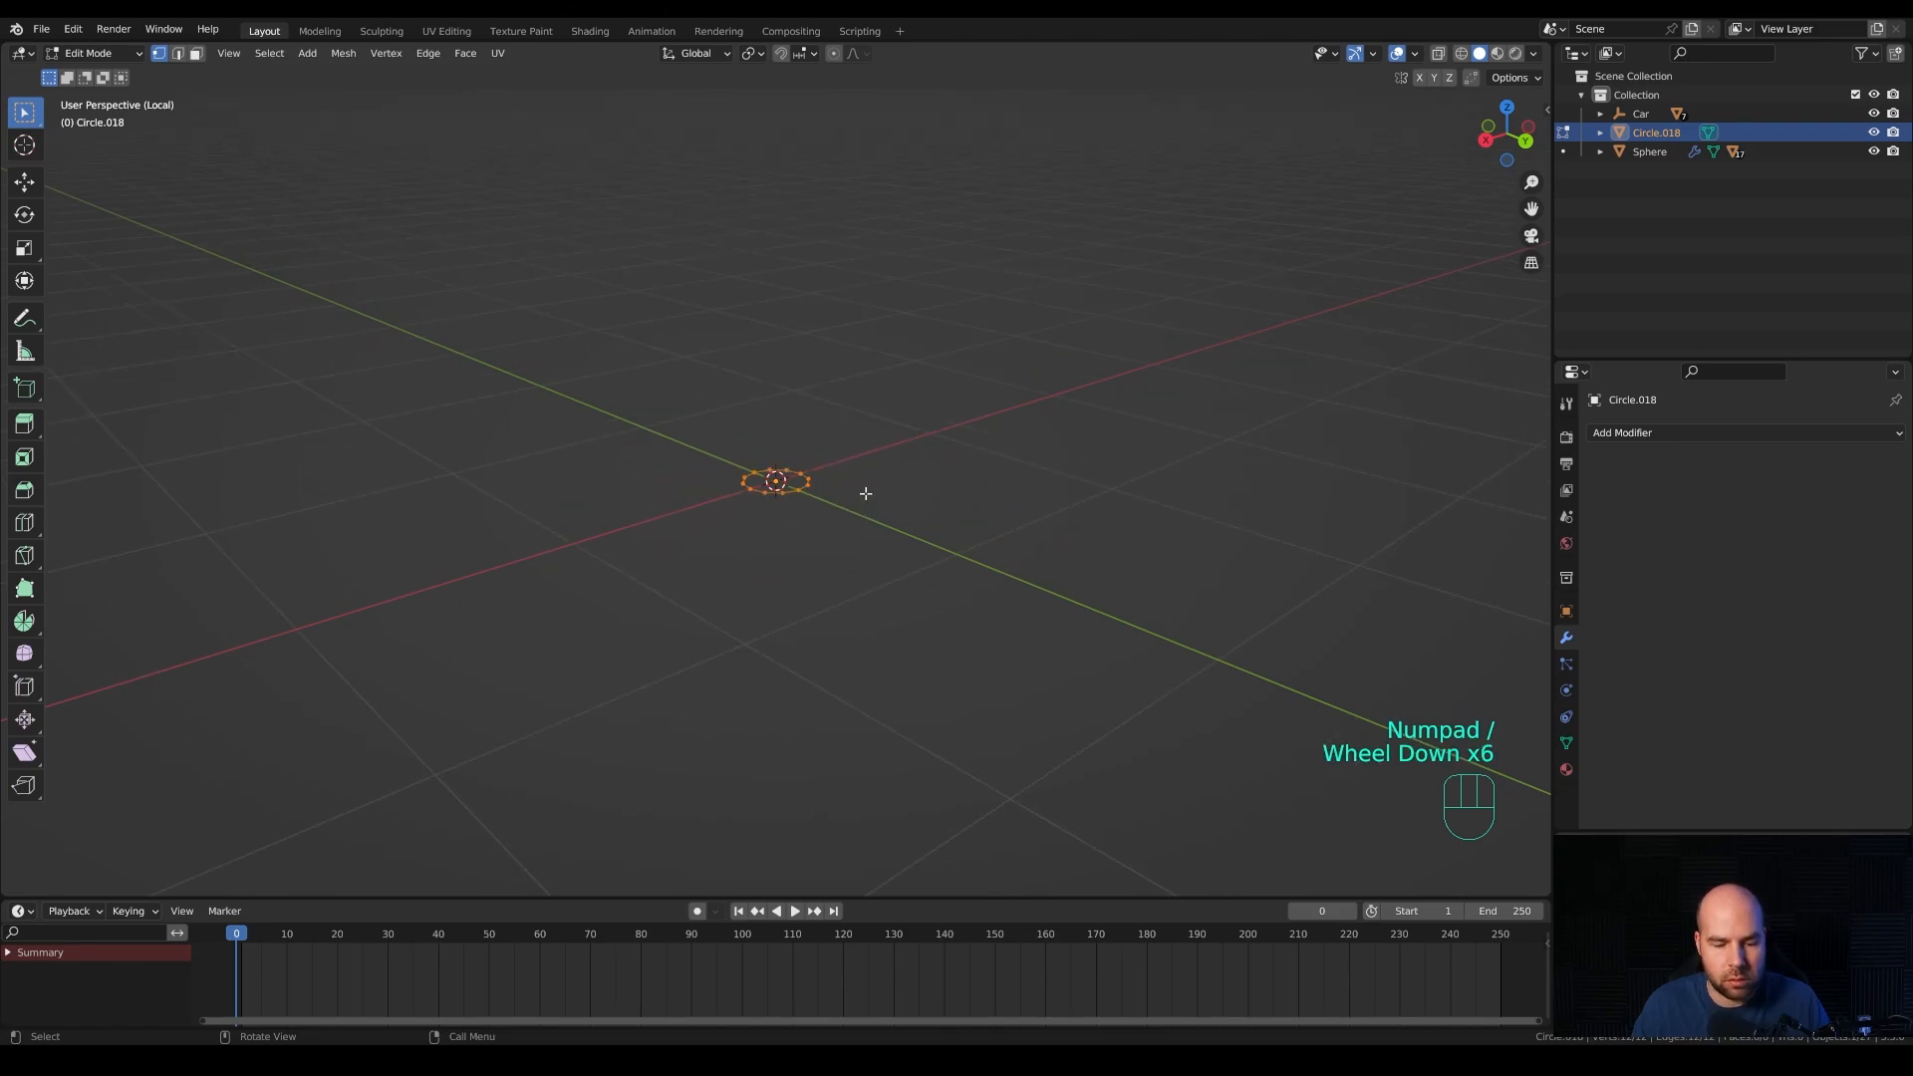
Extrude the circle upward about 1.01 m along Z and scale its top ring to about 0.63 for a taper.
key(e)
key(z)
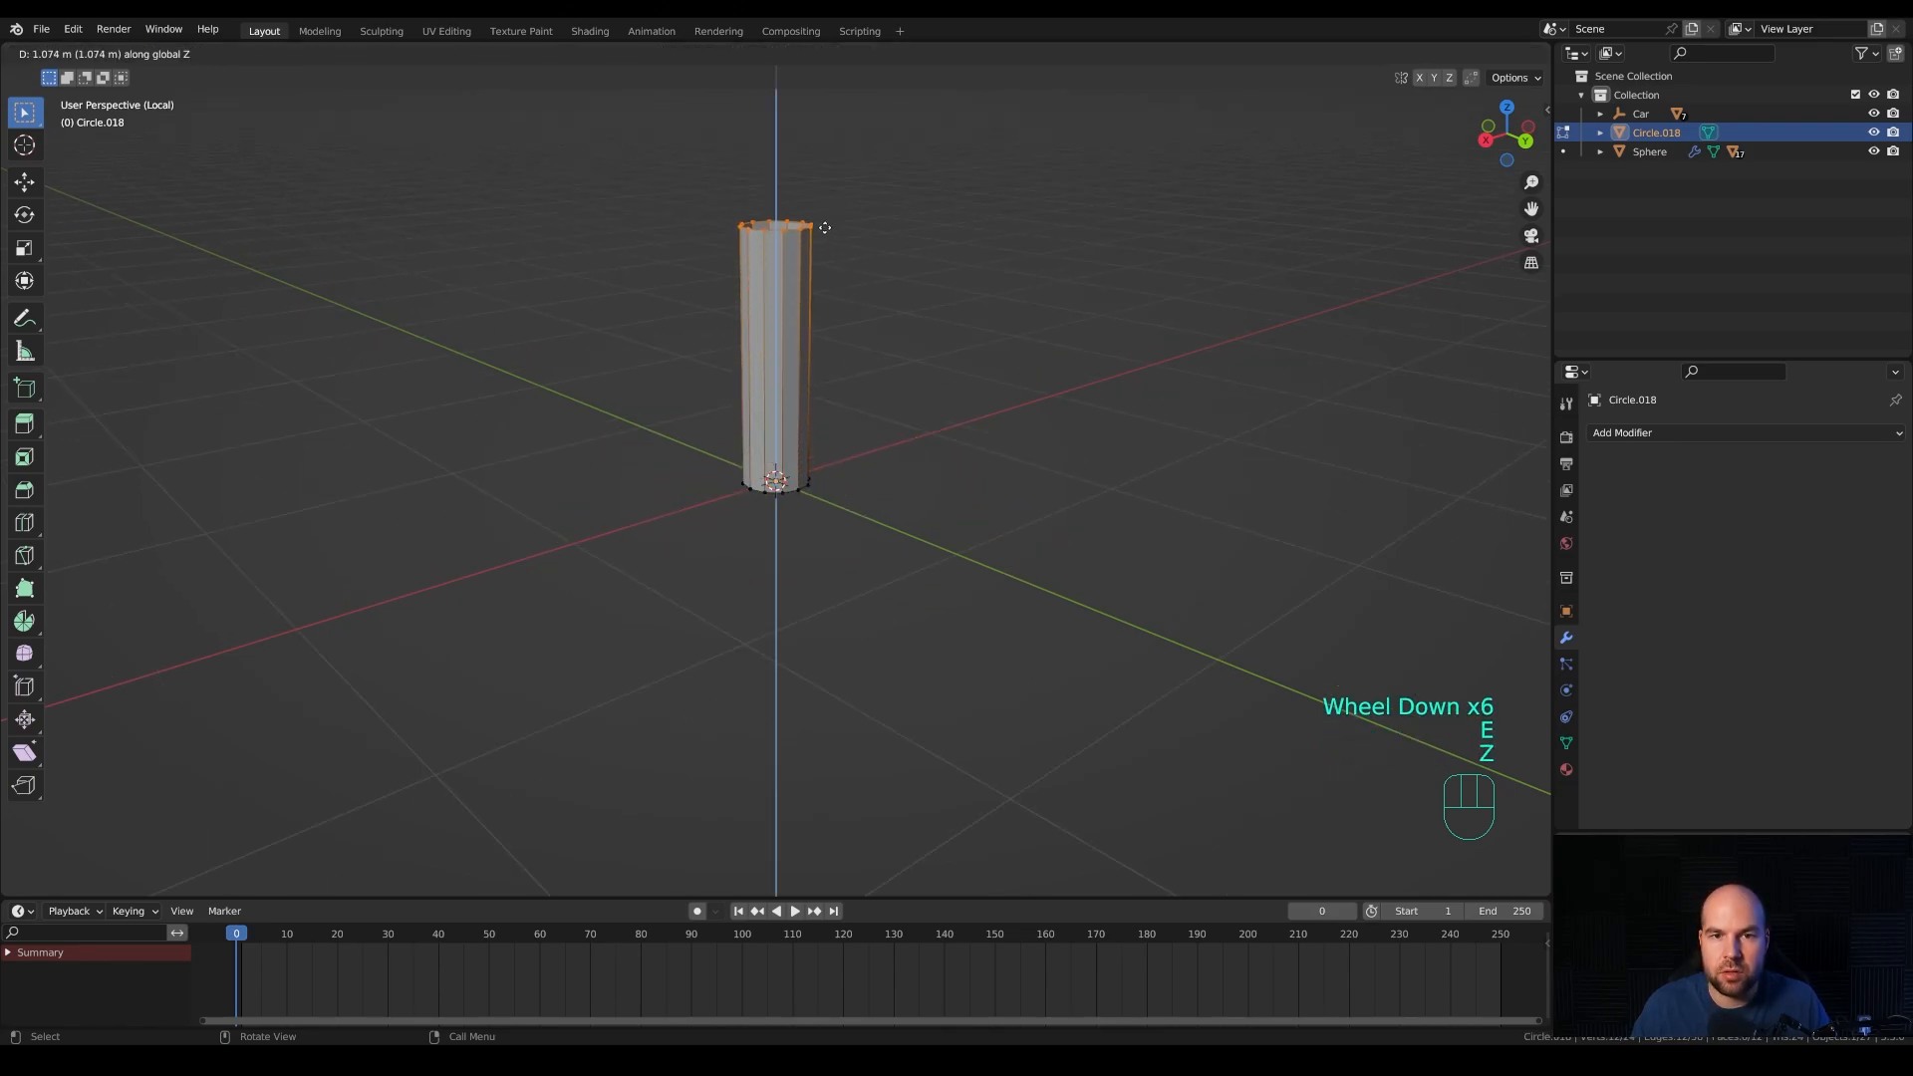
click(824, 244)
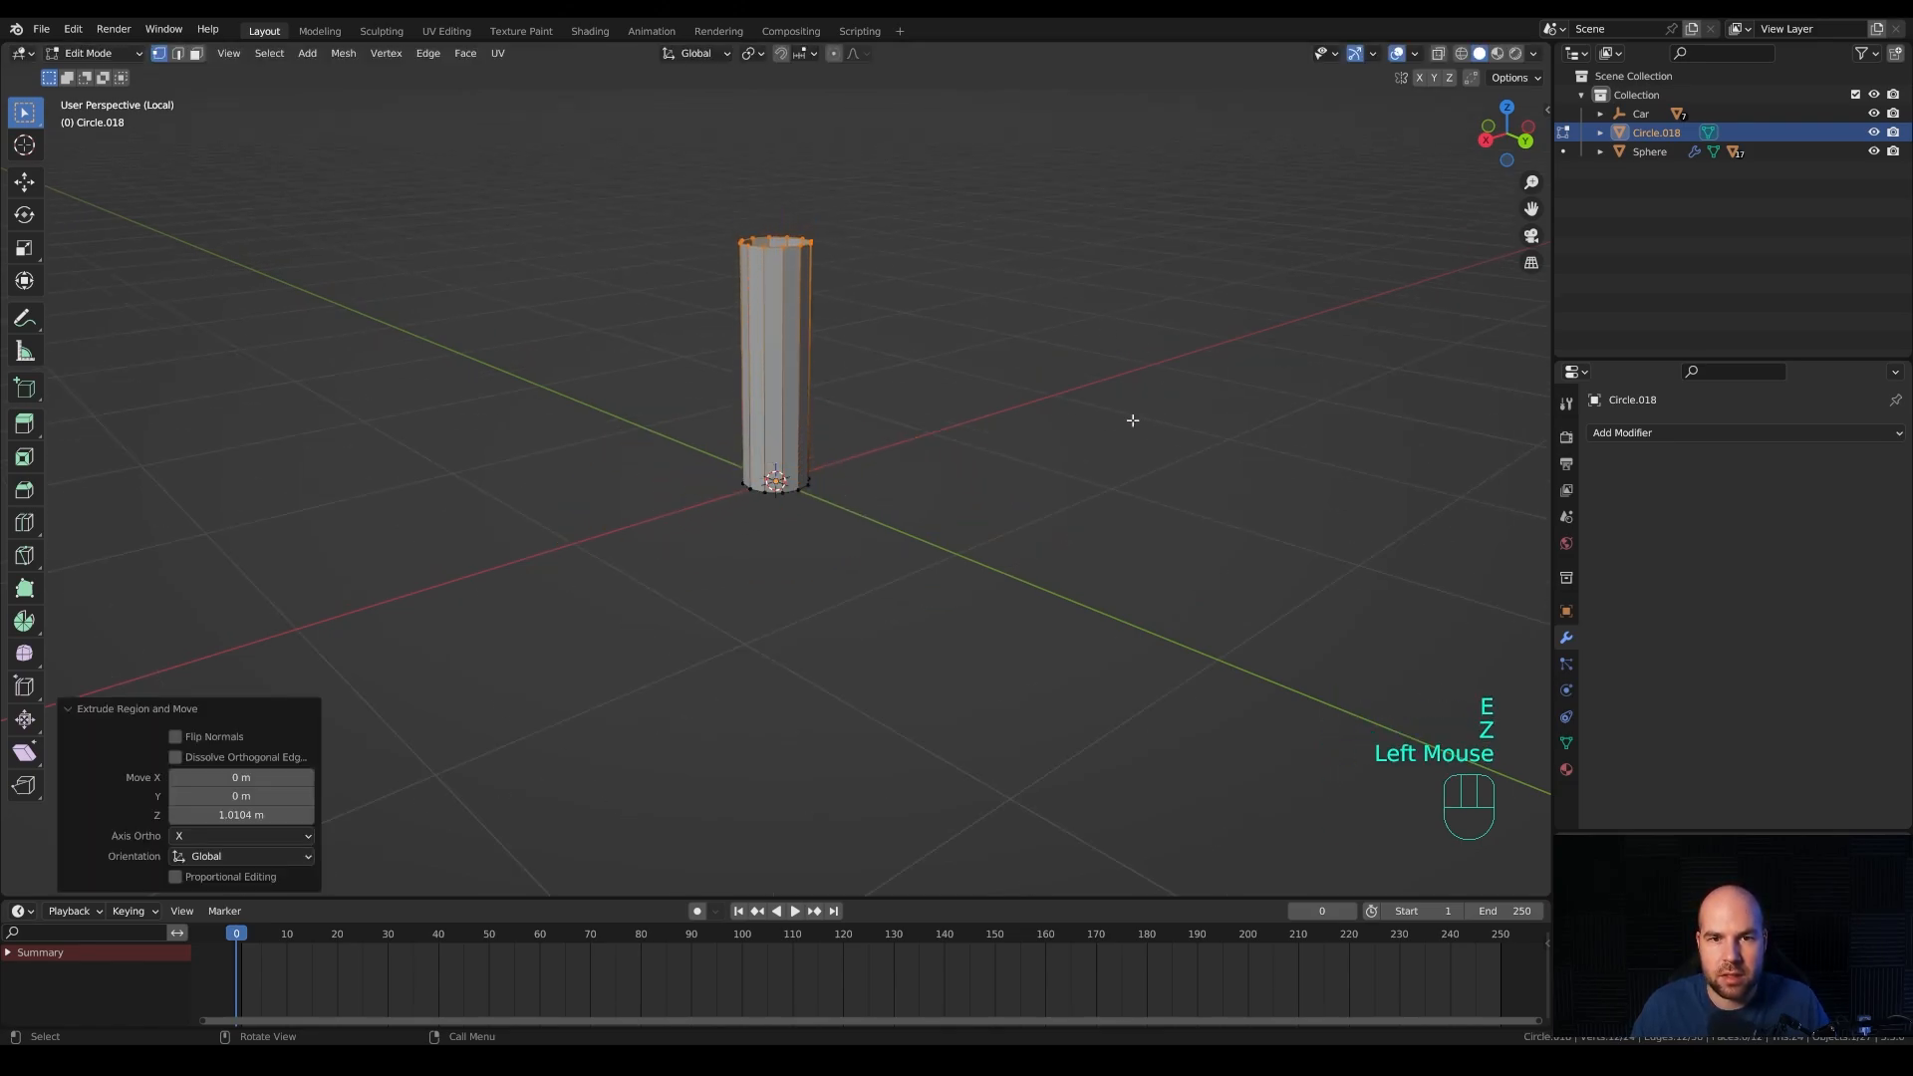
key(s)
click(976, 376)
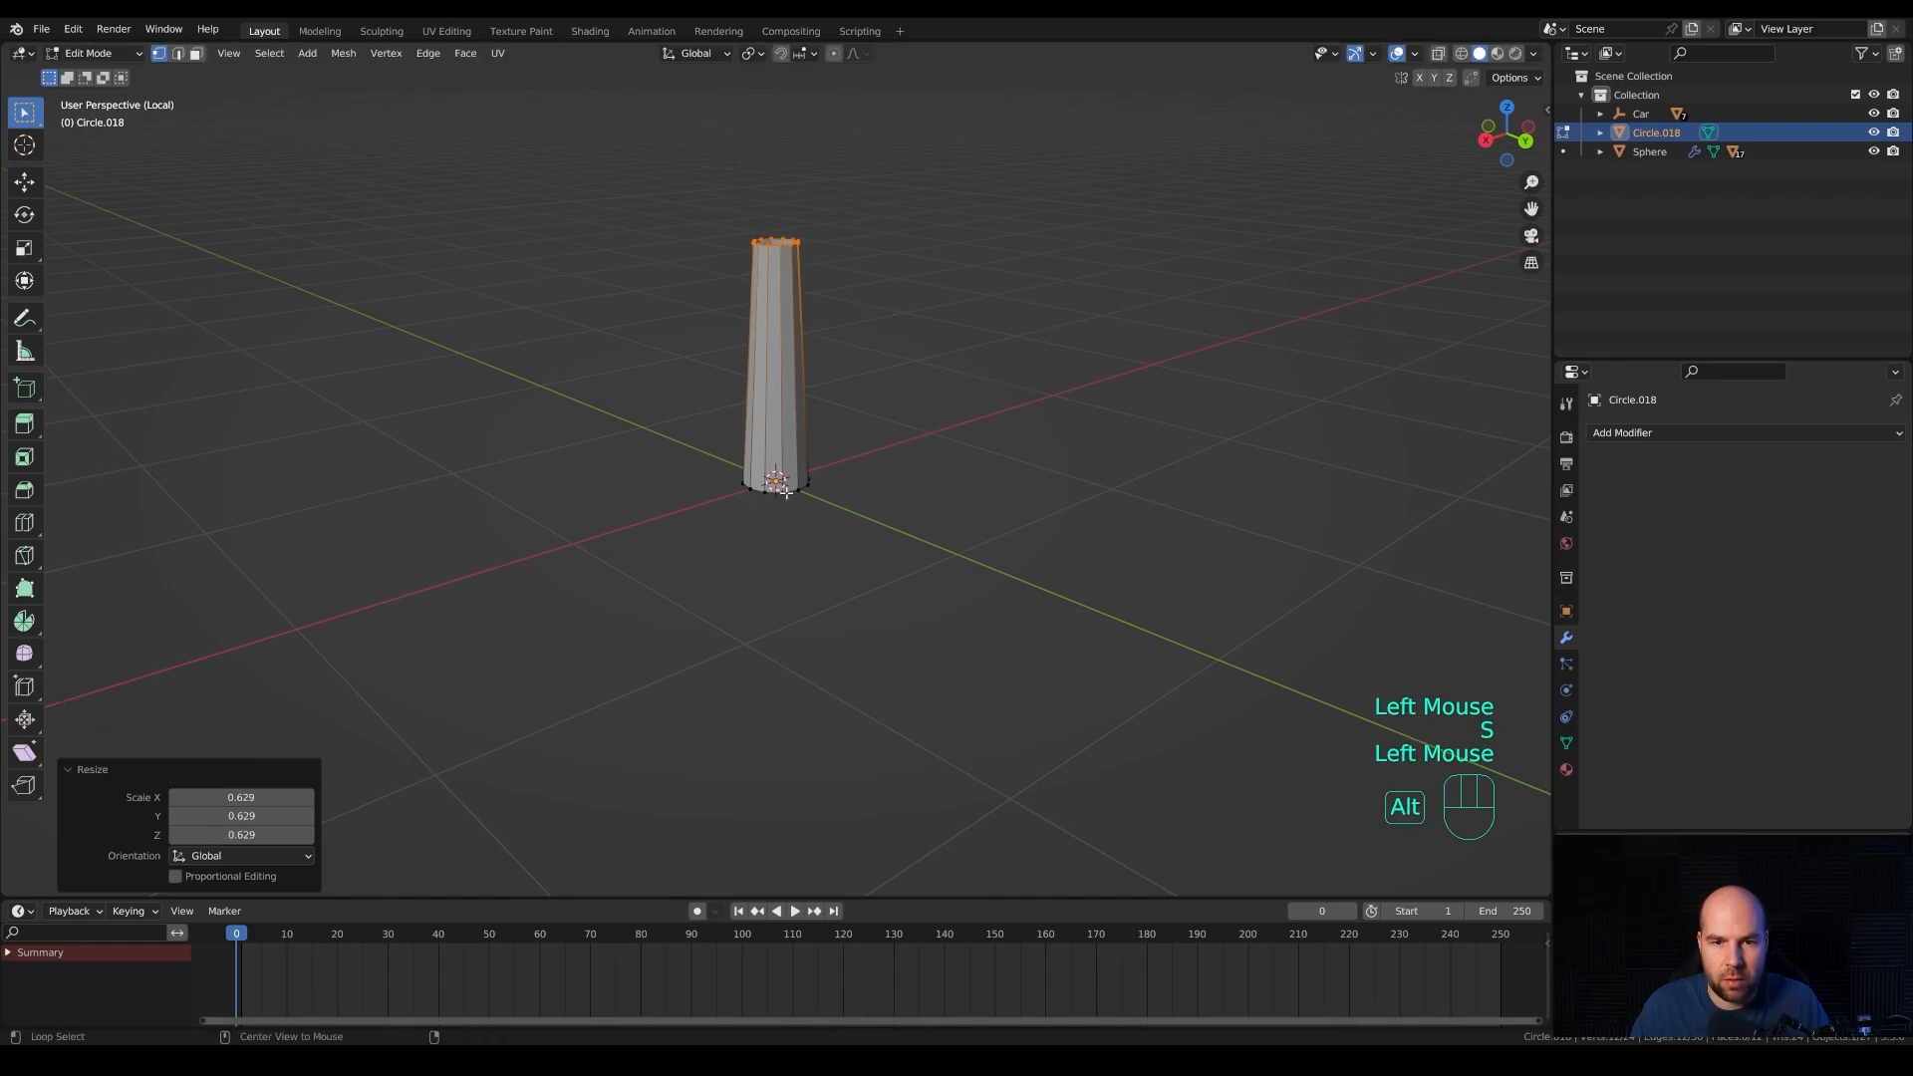
Extrude the bottom edge loop about 0.115 m down along Z and scale it by about 1.53 into a flared base.
alt+click(789, 490)
scroll(875, 495, up, 1)
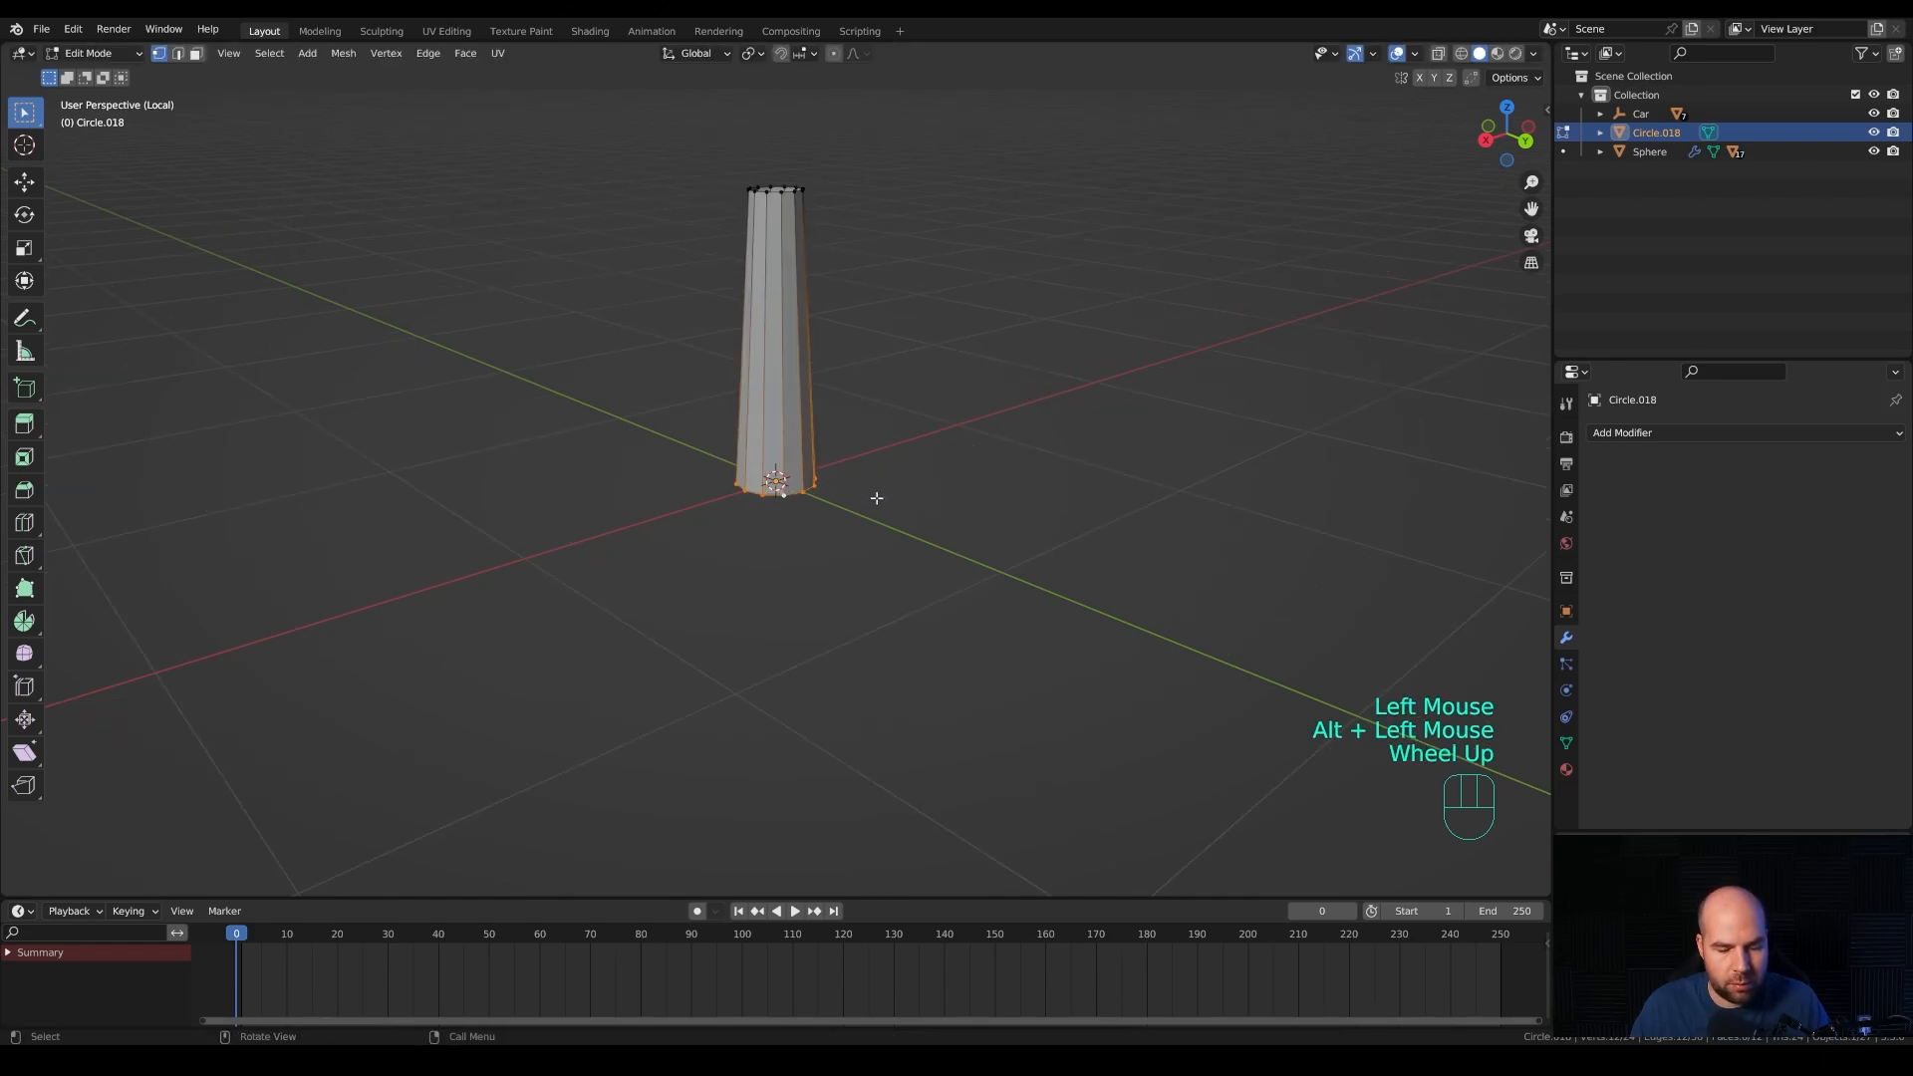
key(e)
key(z)
click(884, 508)
key(s)
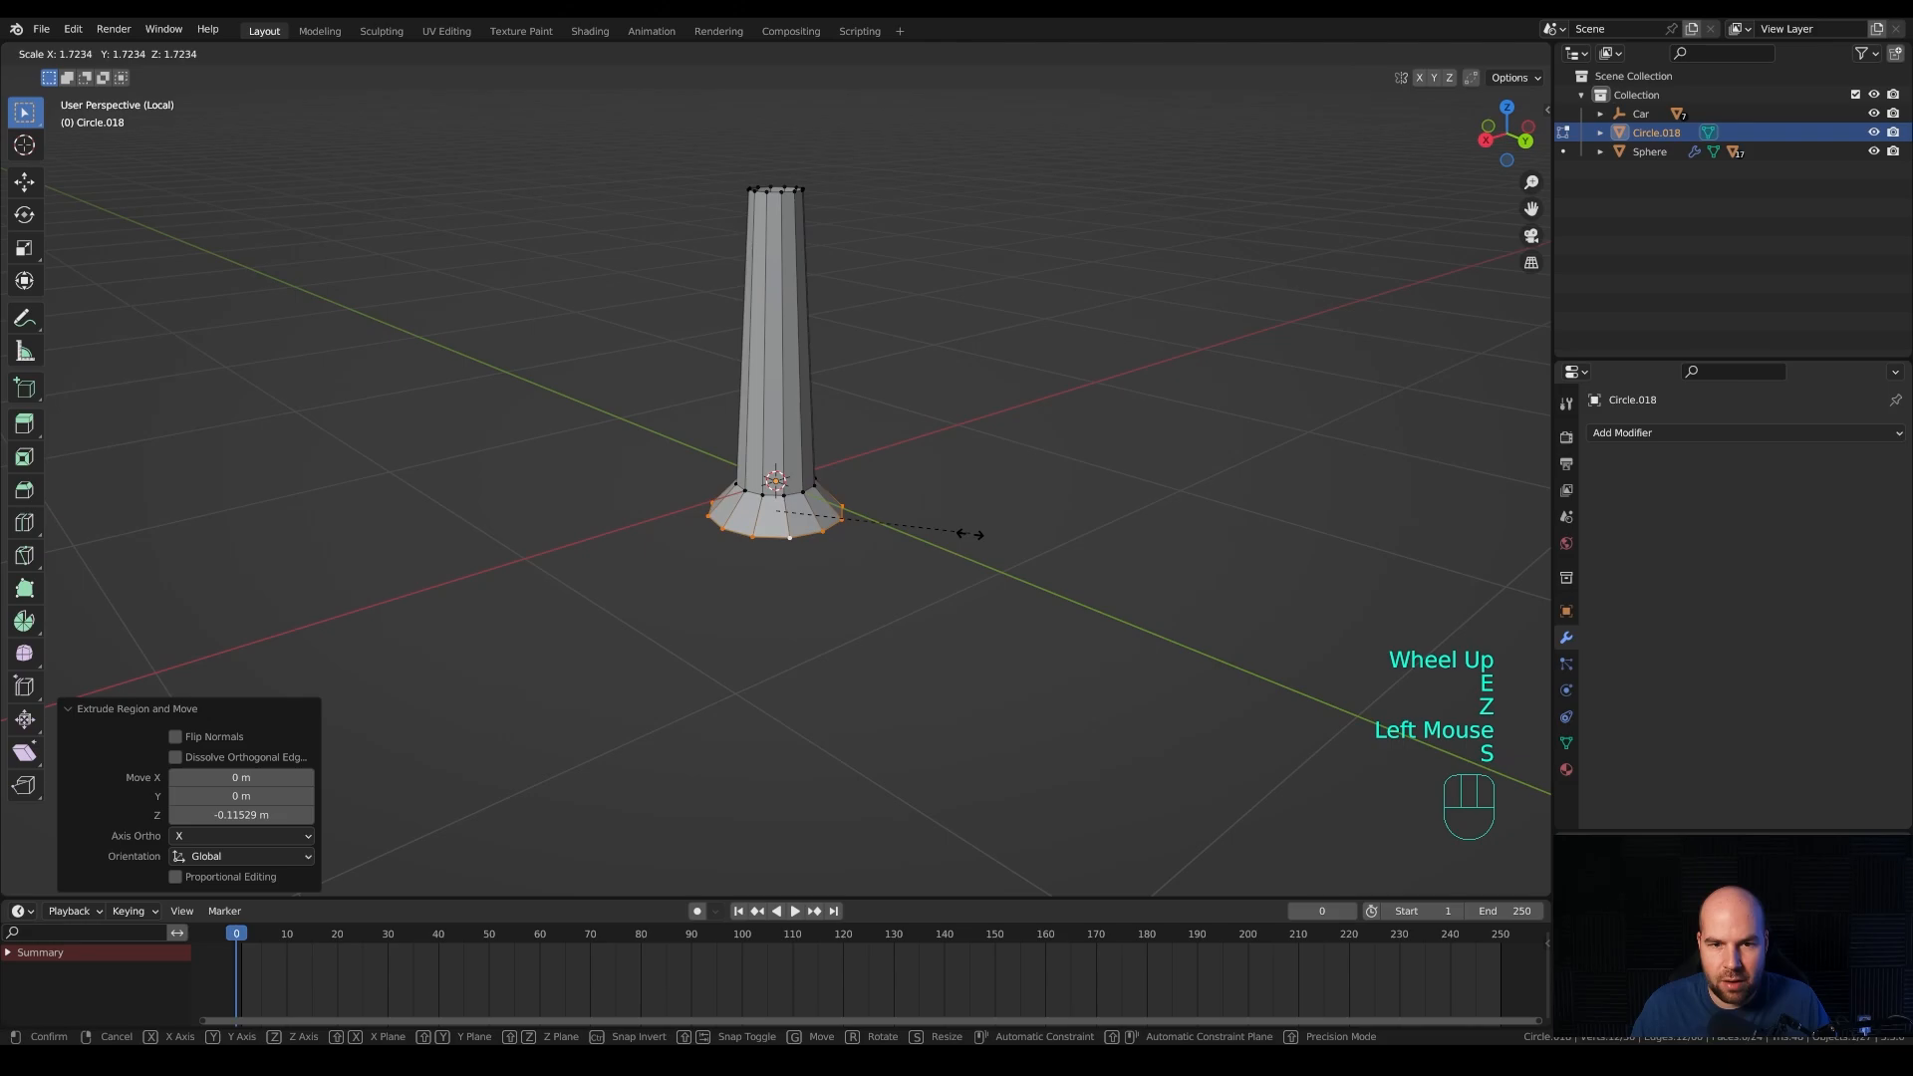
click(947, 529)
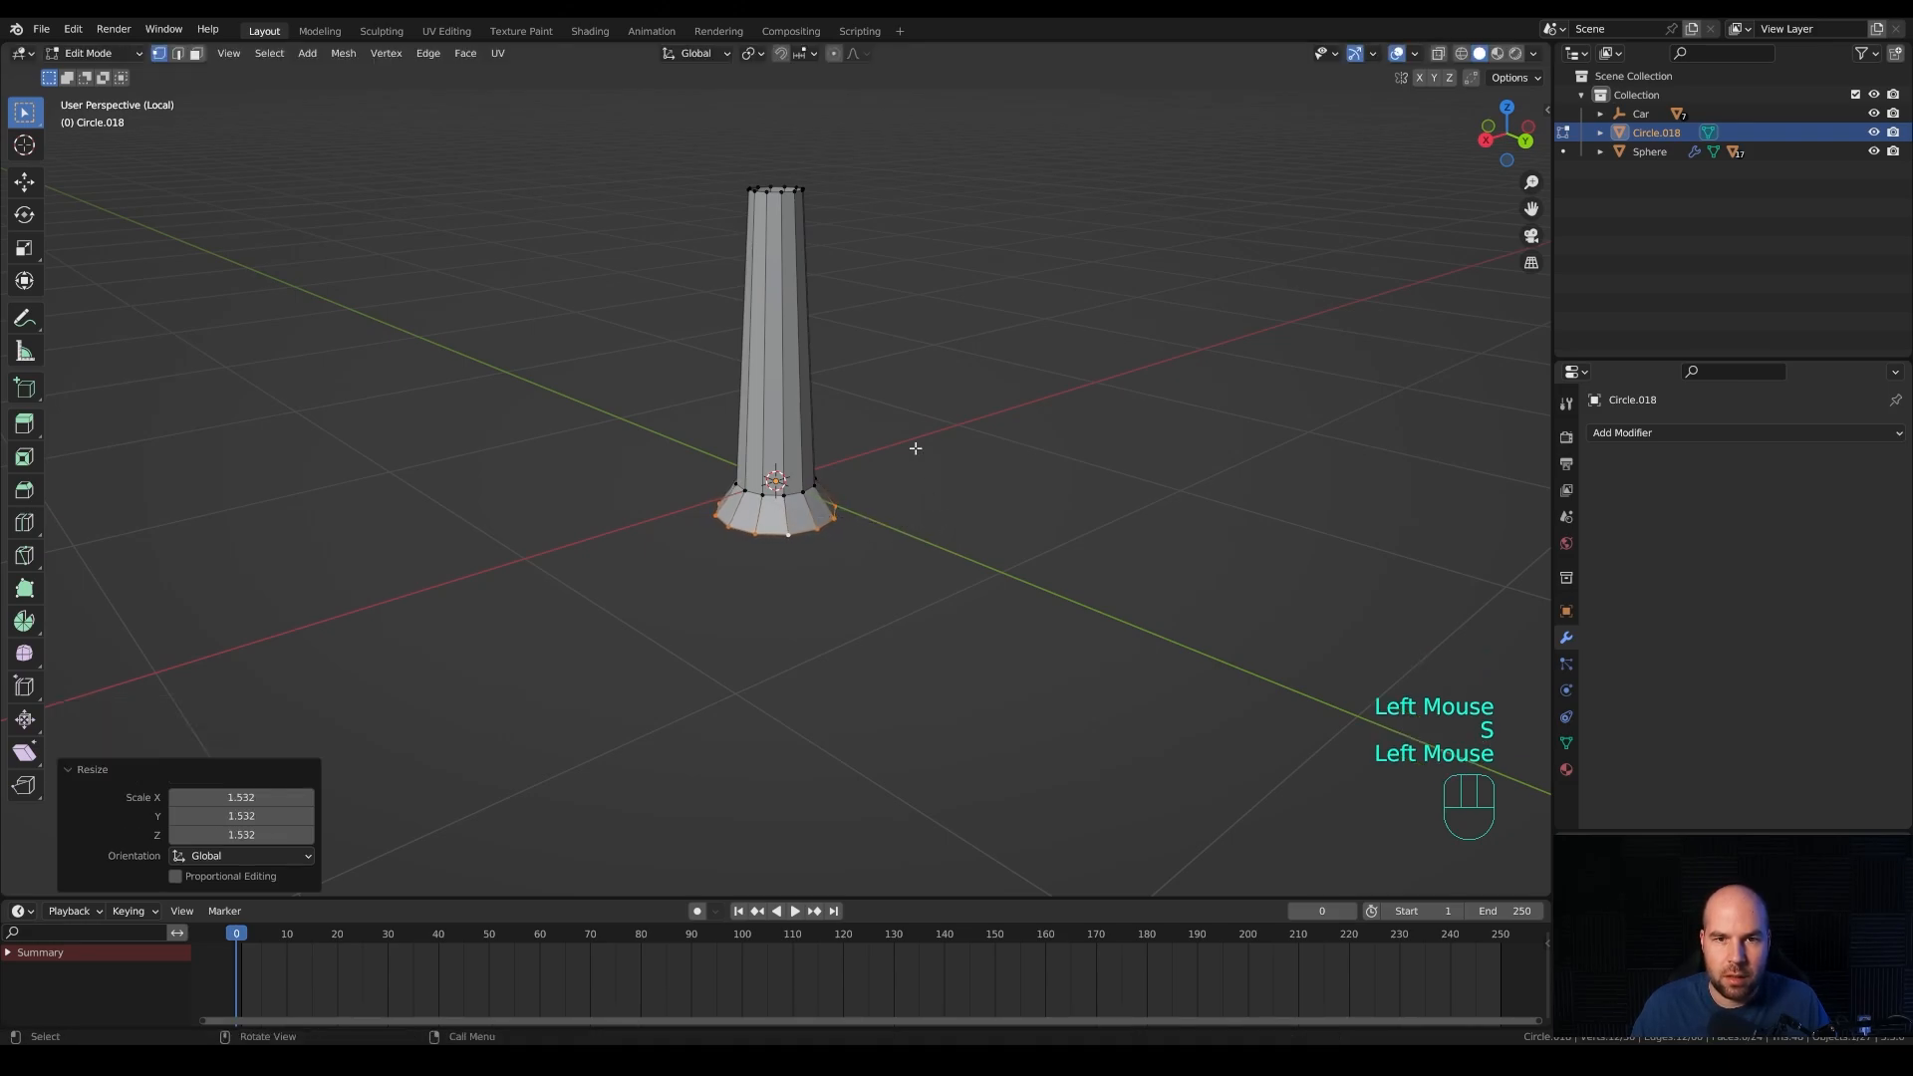
Add a loop cut to the upper trunk with a slide factor of about -0.291 and nudge it slightly sideways.
shift+middle_drag(874, 317, 778, 434)
key(ctrl+r)
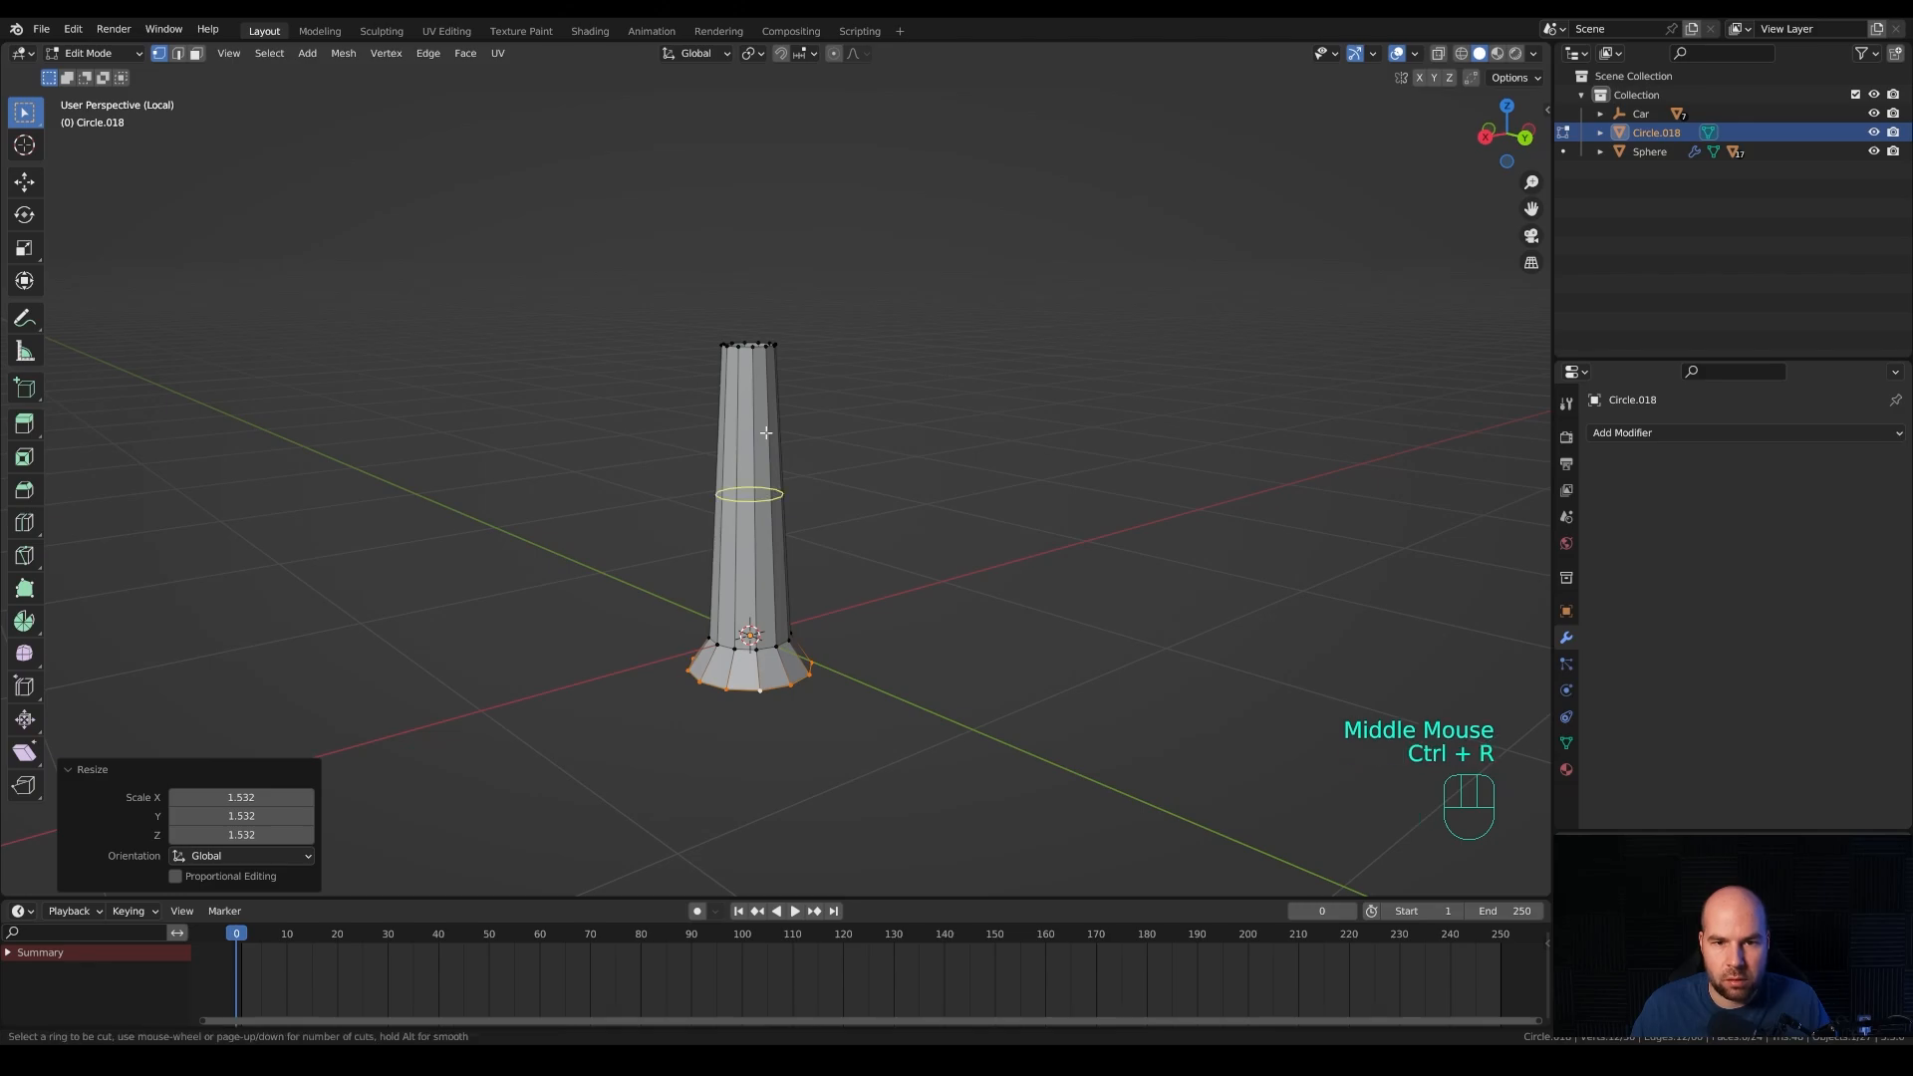
click(768, 428)
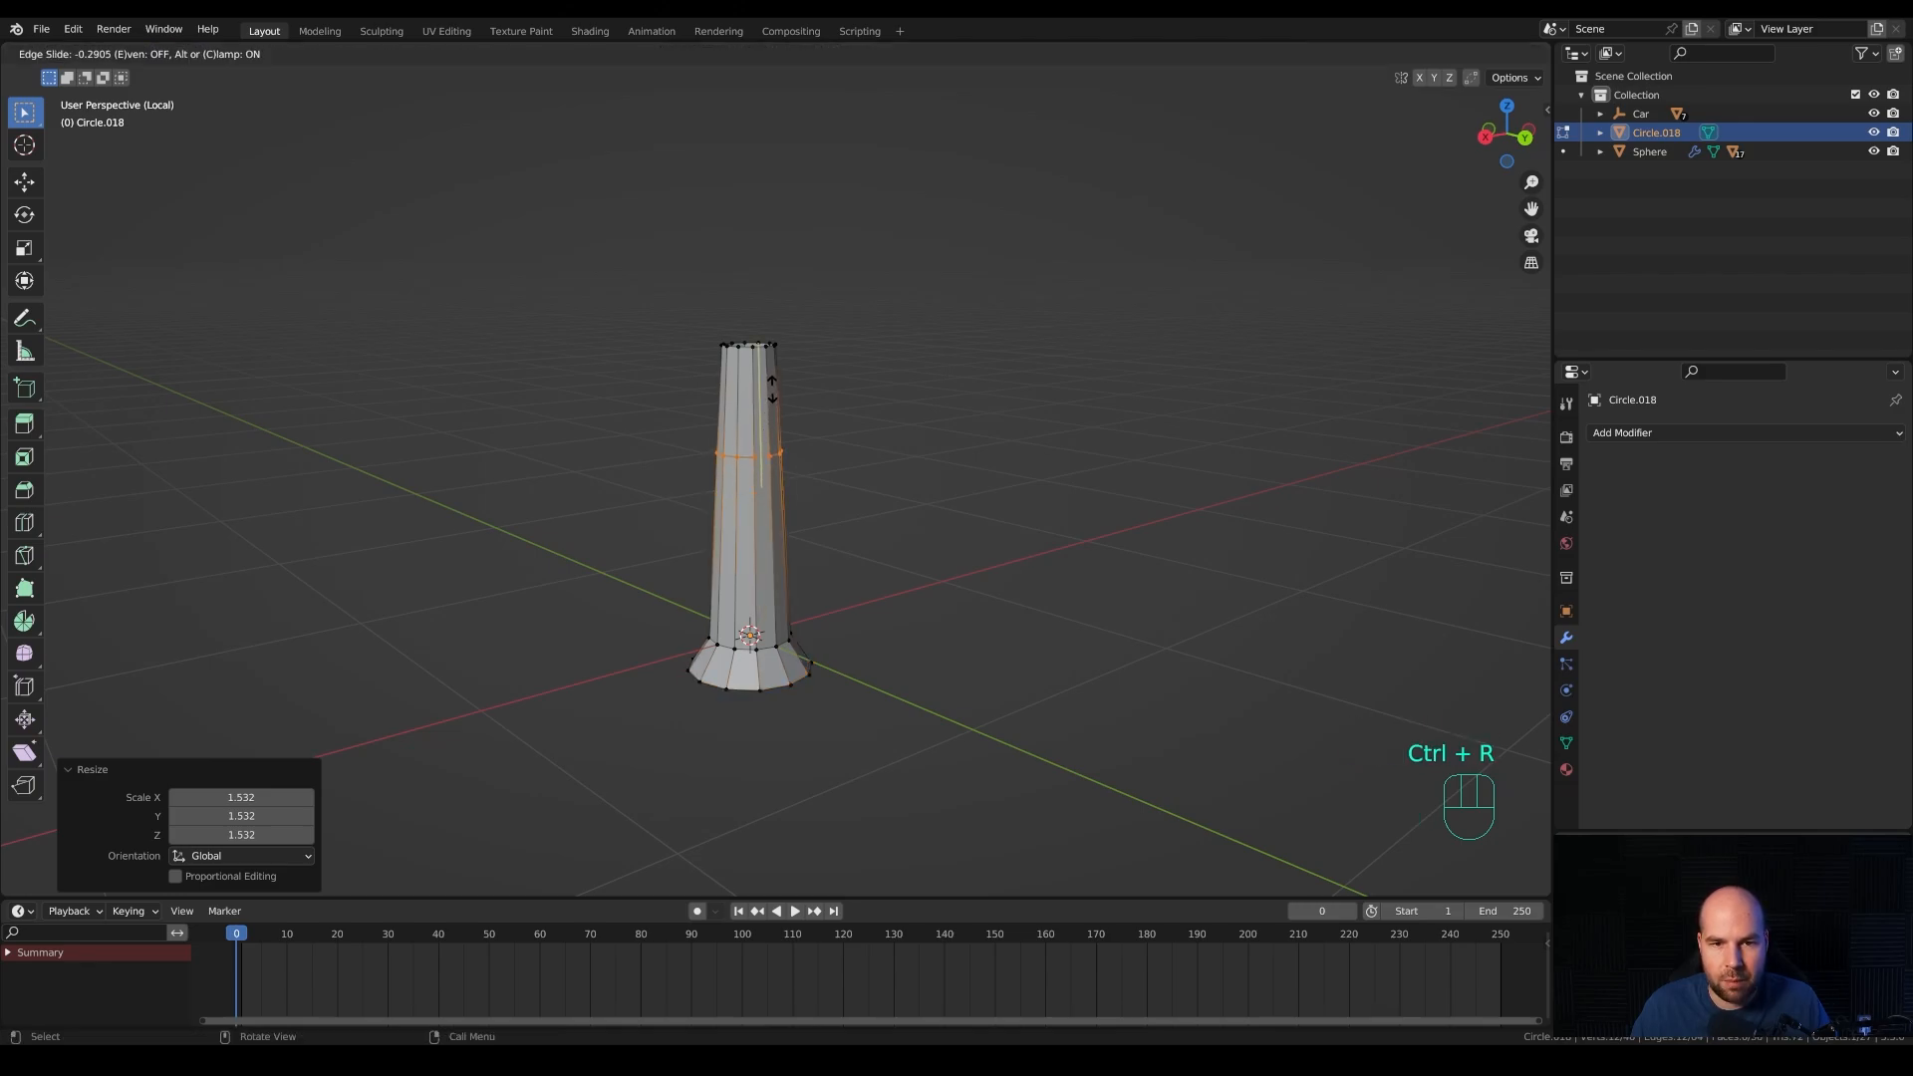
click(772, 390)
key(g)
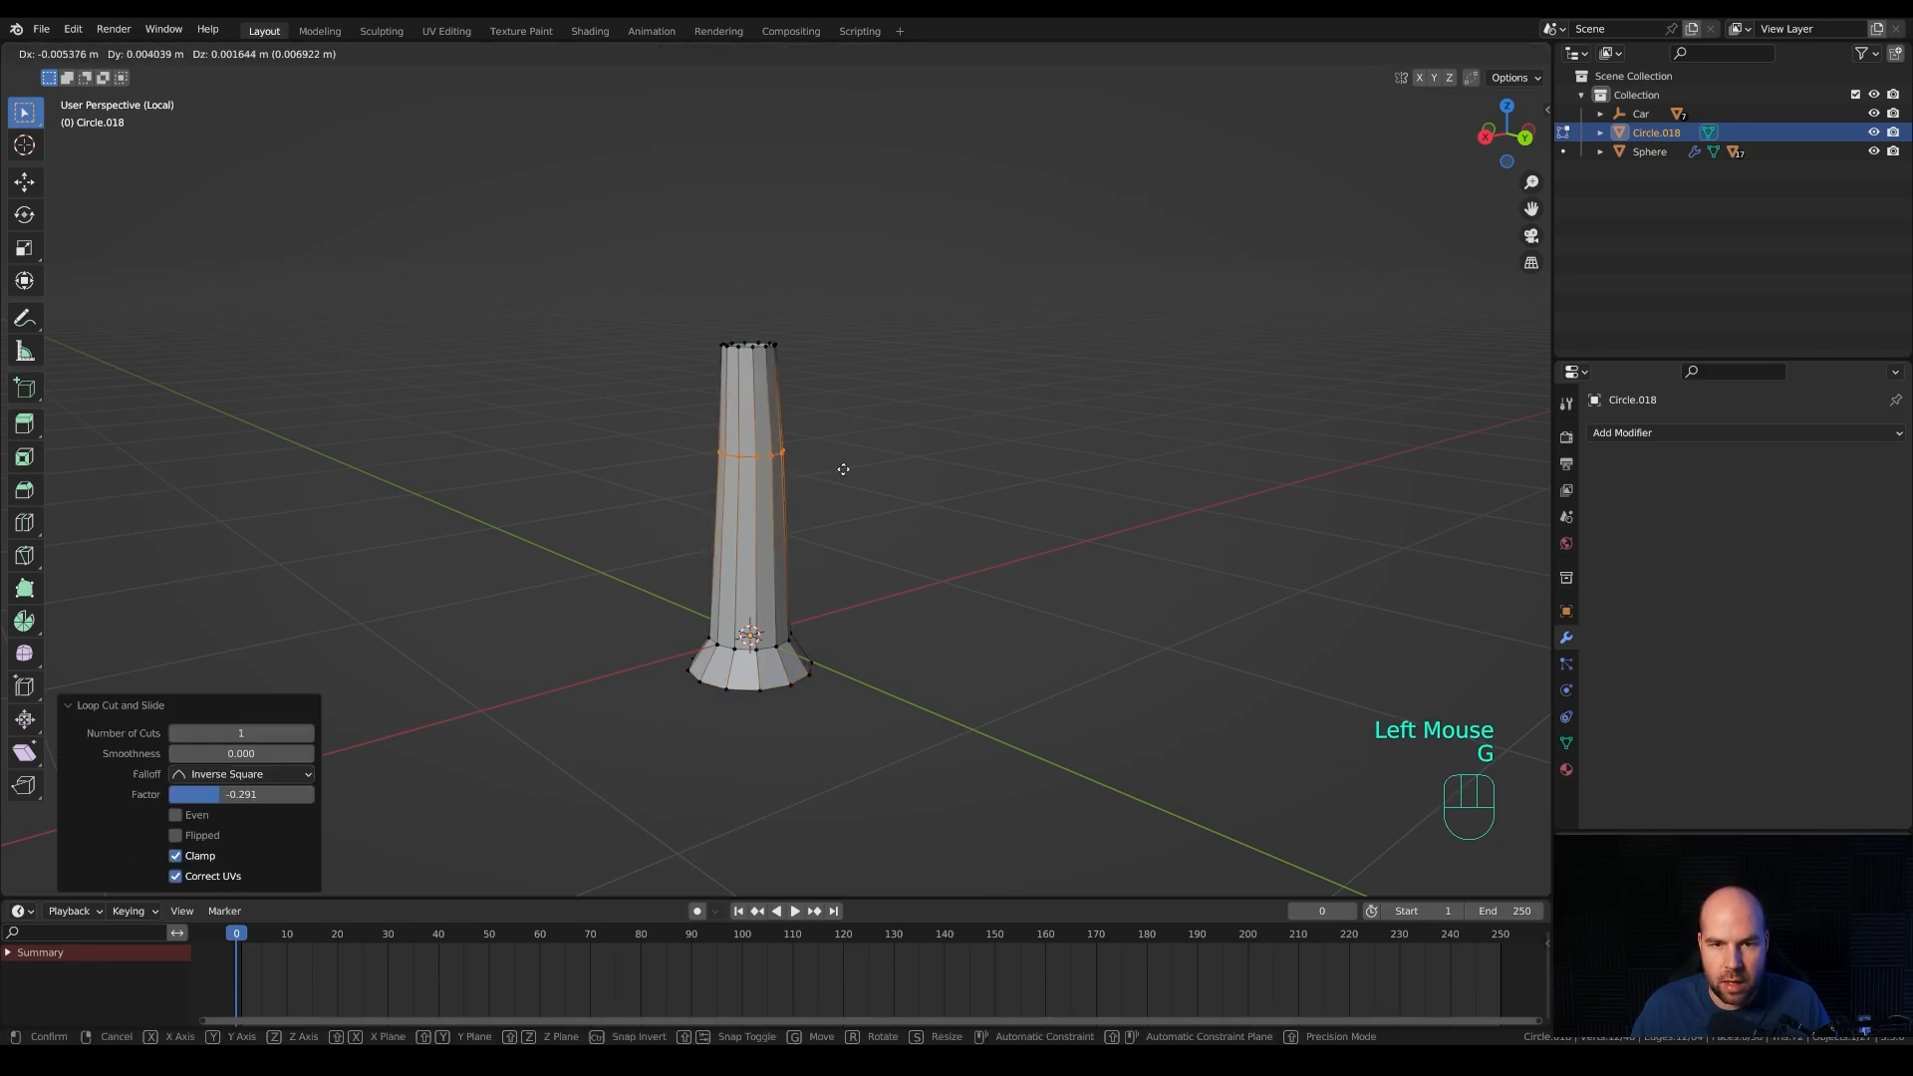
click(845, 466)
Add a centred loop cut to the lower trunk and shift it about 0.029 m in X and -0.021 m in Y.
key(ctrl+r)
click(788, 555)
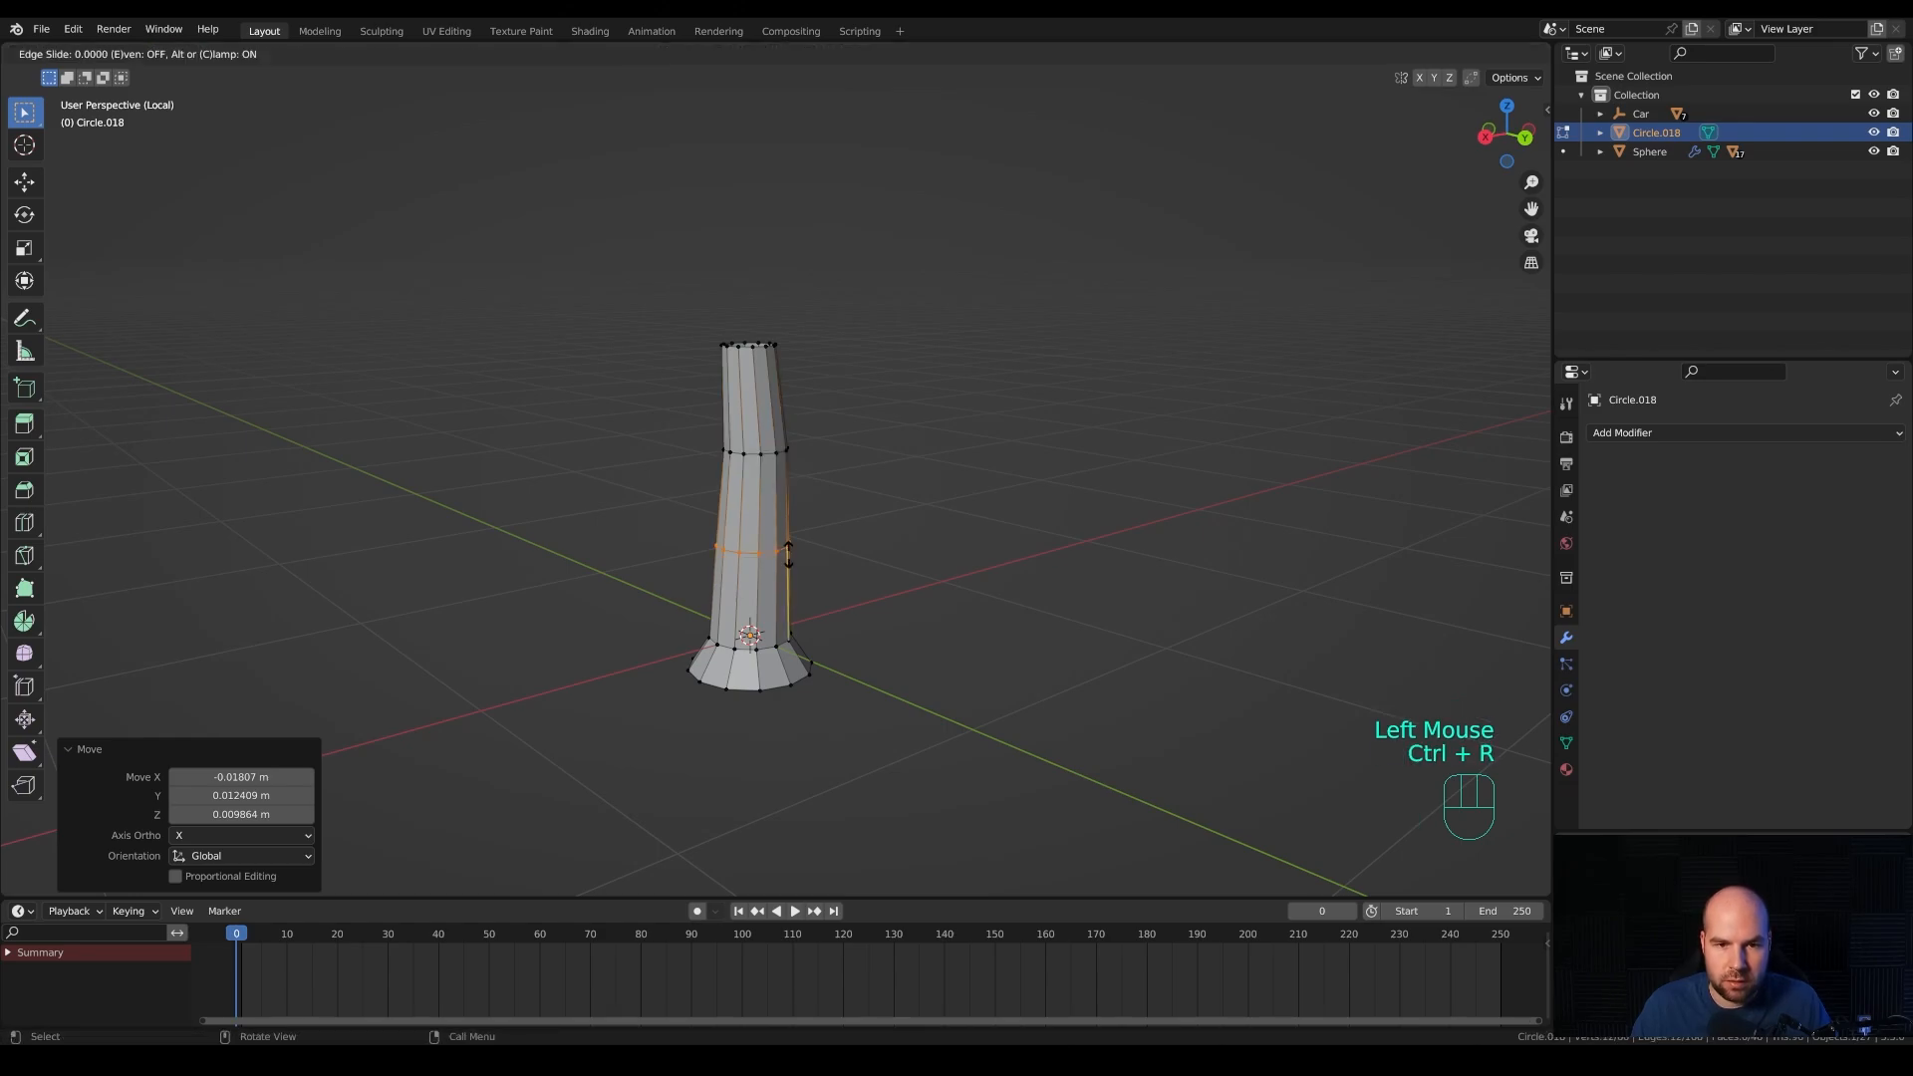
right_click(788, 555)
key(g)
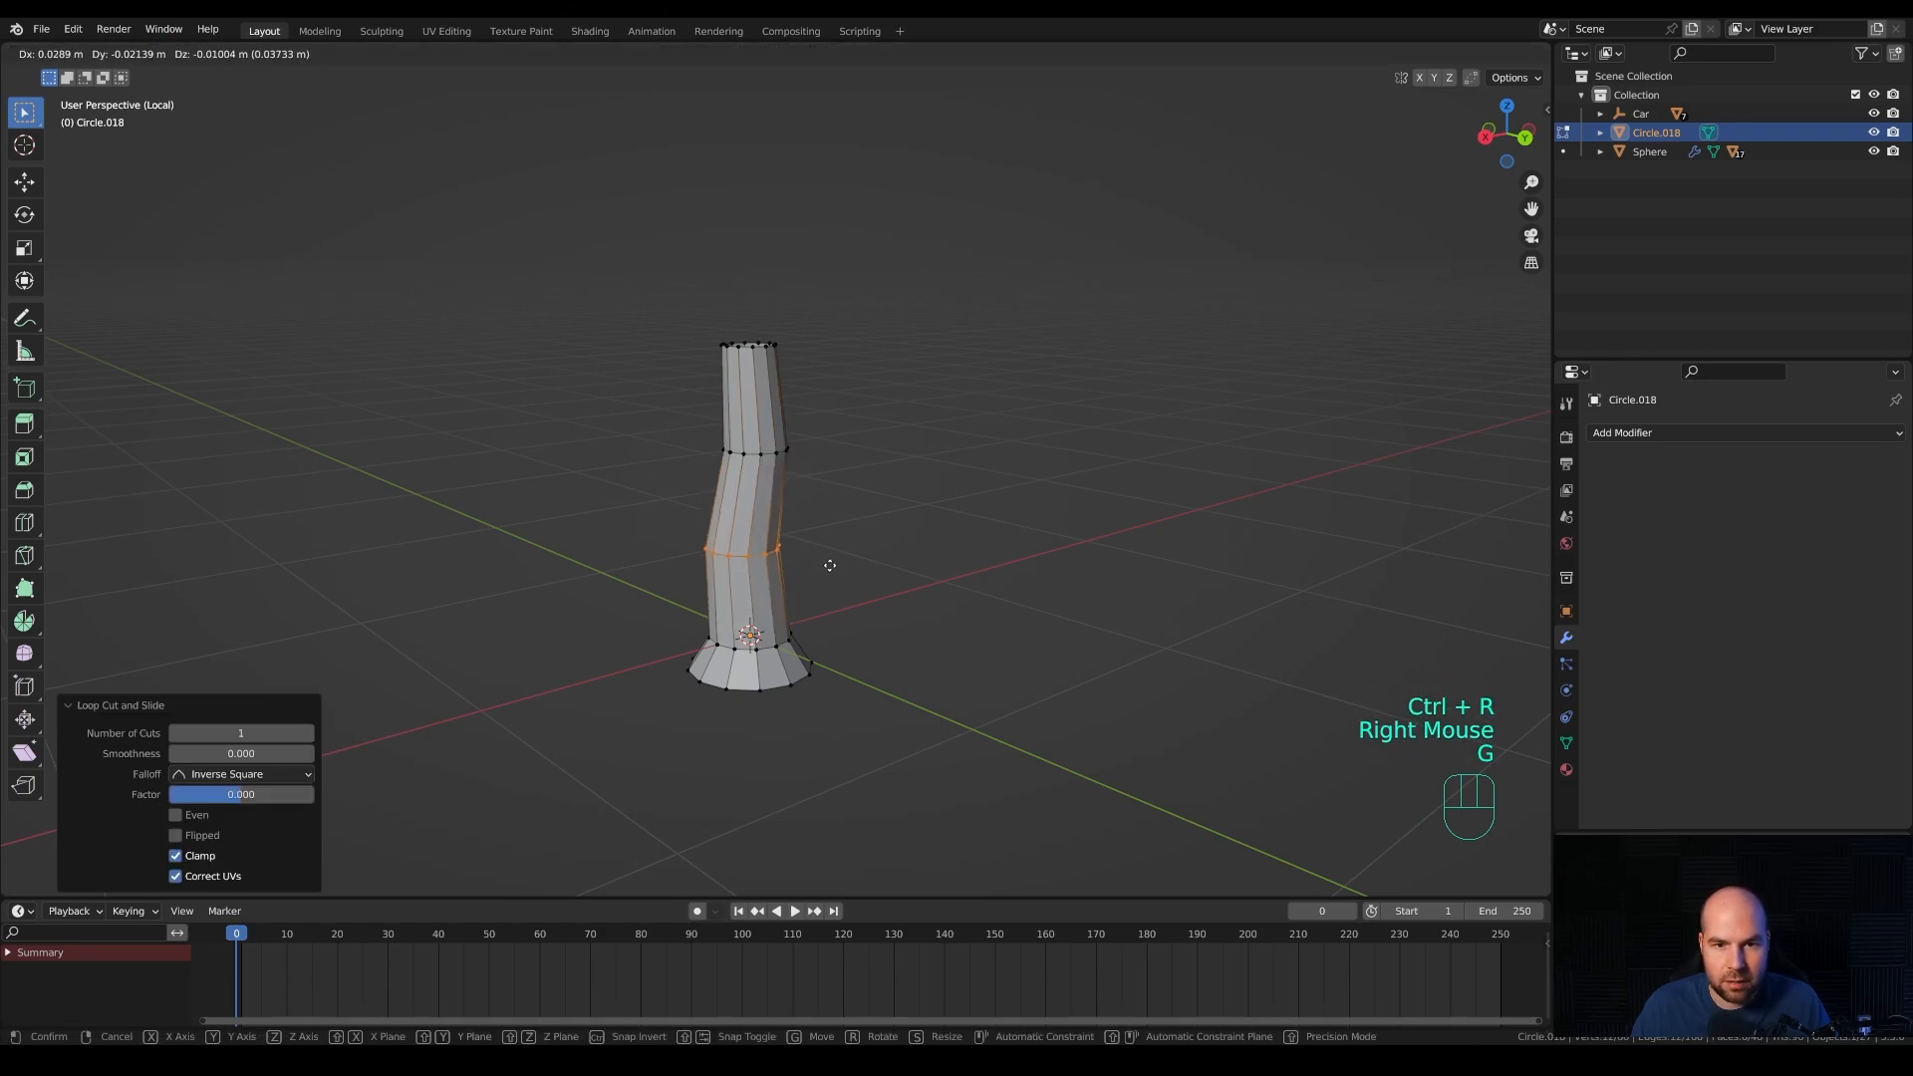
click(830, 565)
Bevel the trunk's upper edge loop with 2 segments and a width of about 0.063 m.
middle_drag(828, 564, 781, 460)
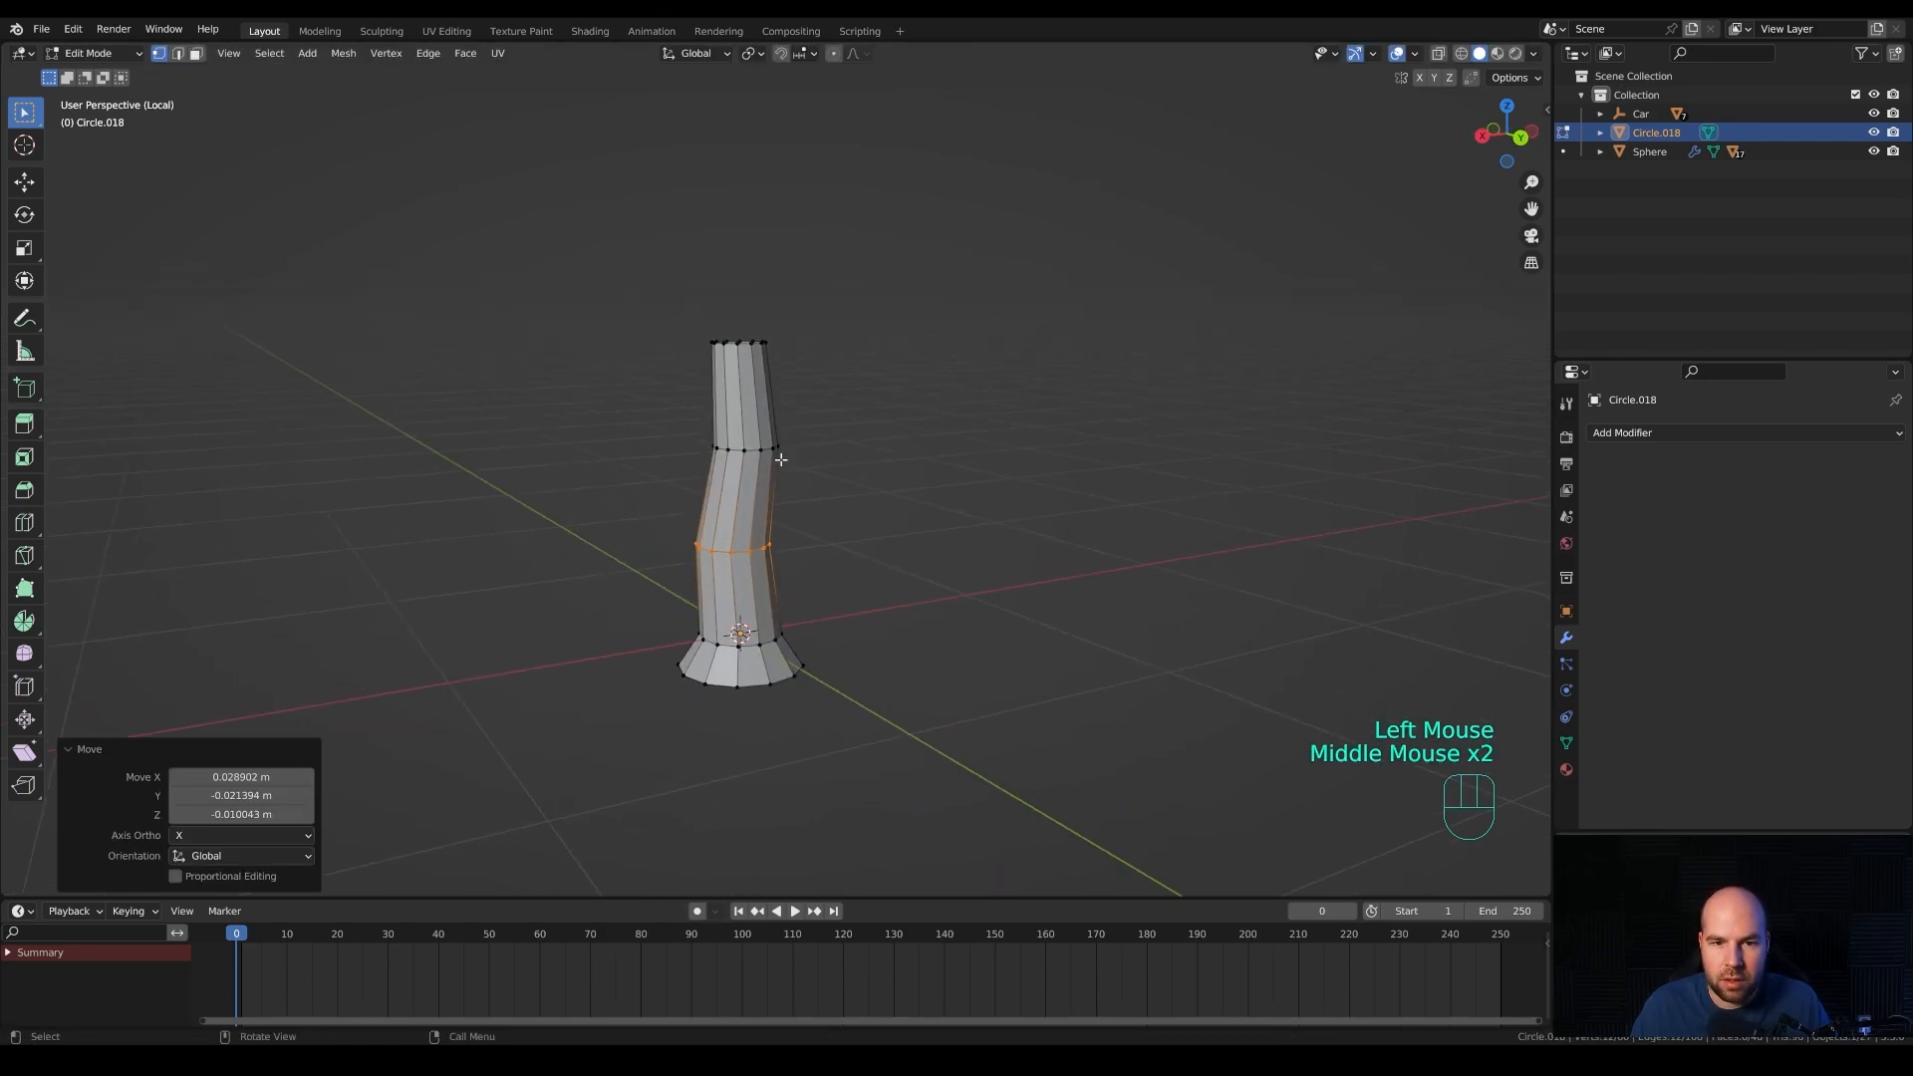
alt+click(766, 450)
scroll(856, 445, up, 2)
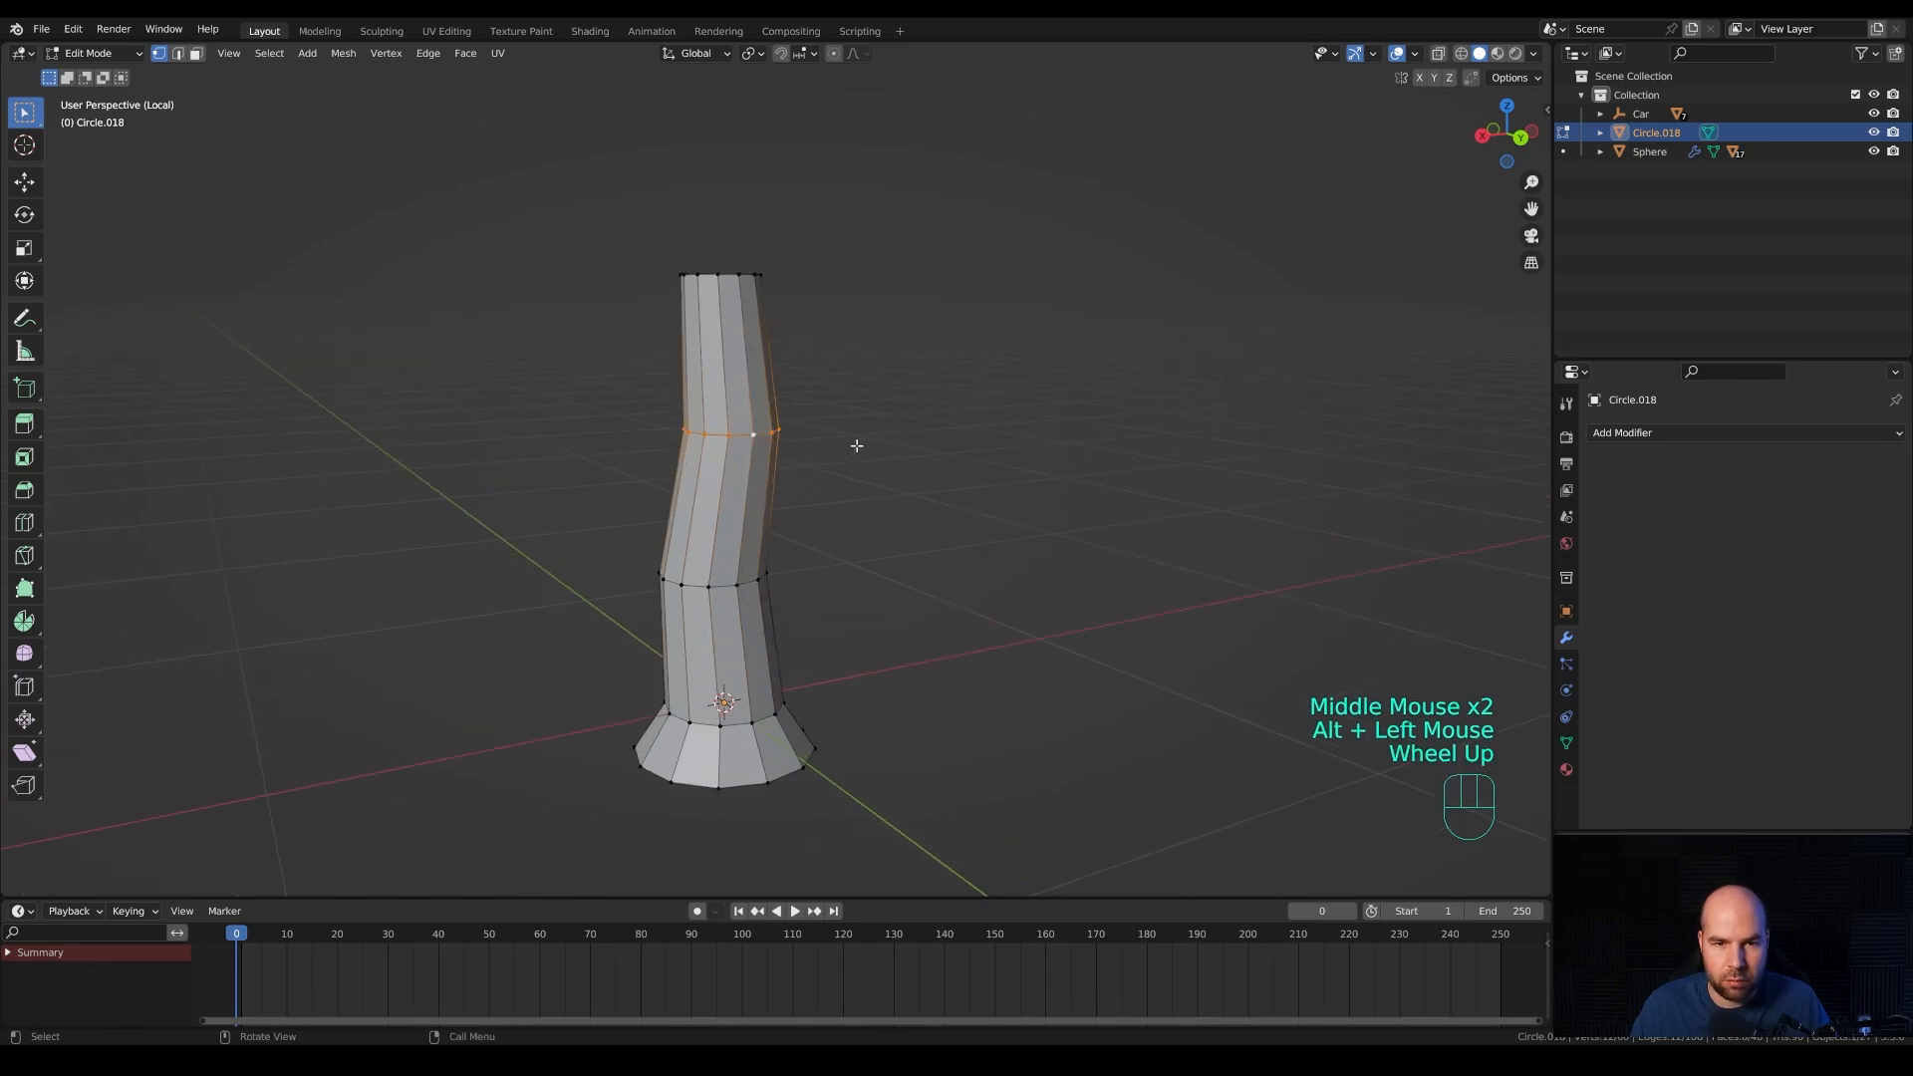
key(ctrl+b)
scroll(885, 451, up, 1)
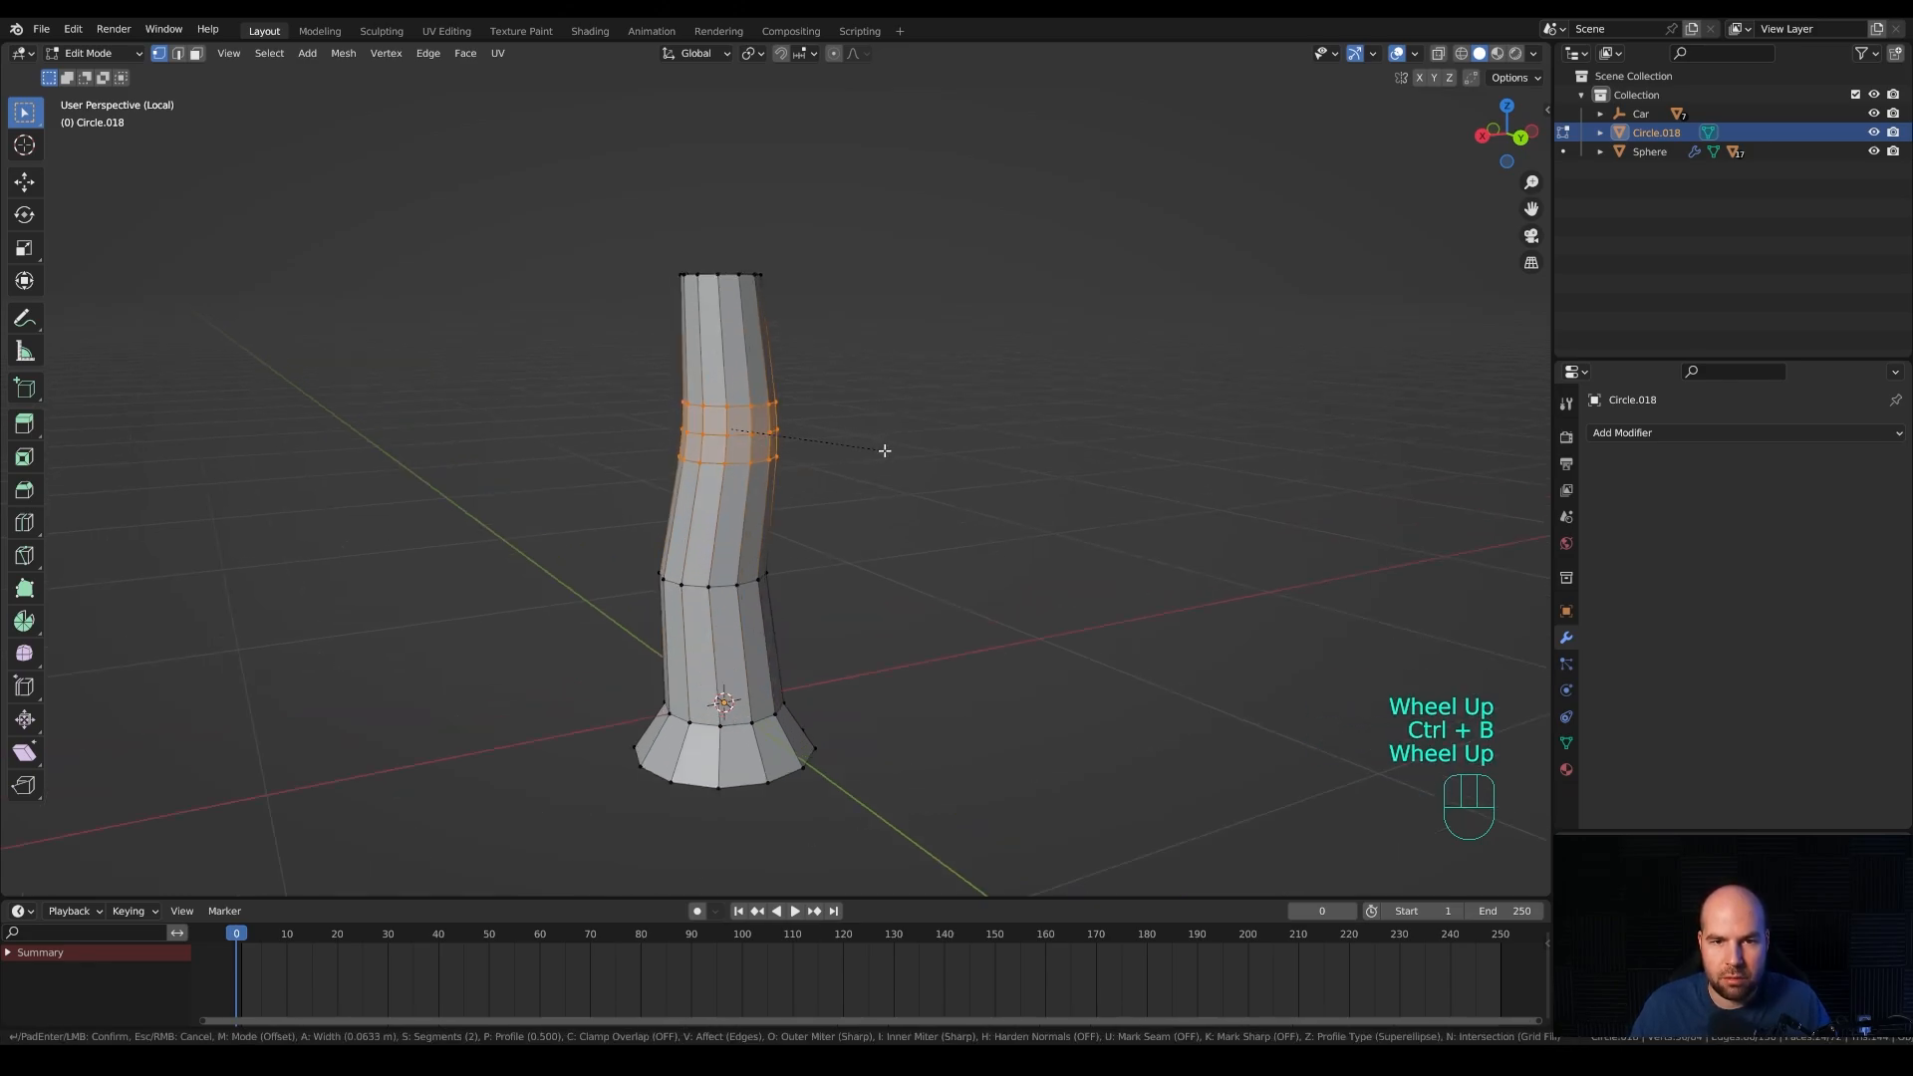
click(884, 451)
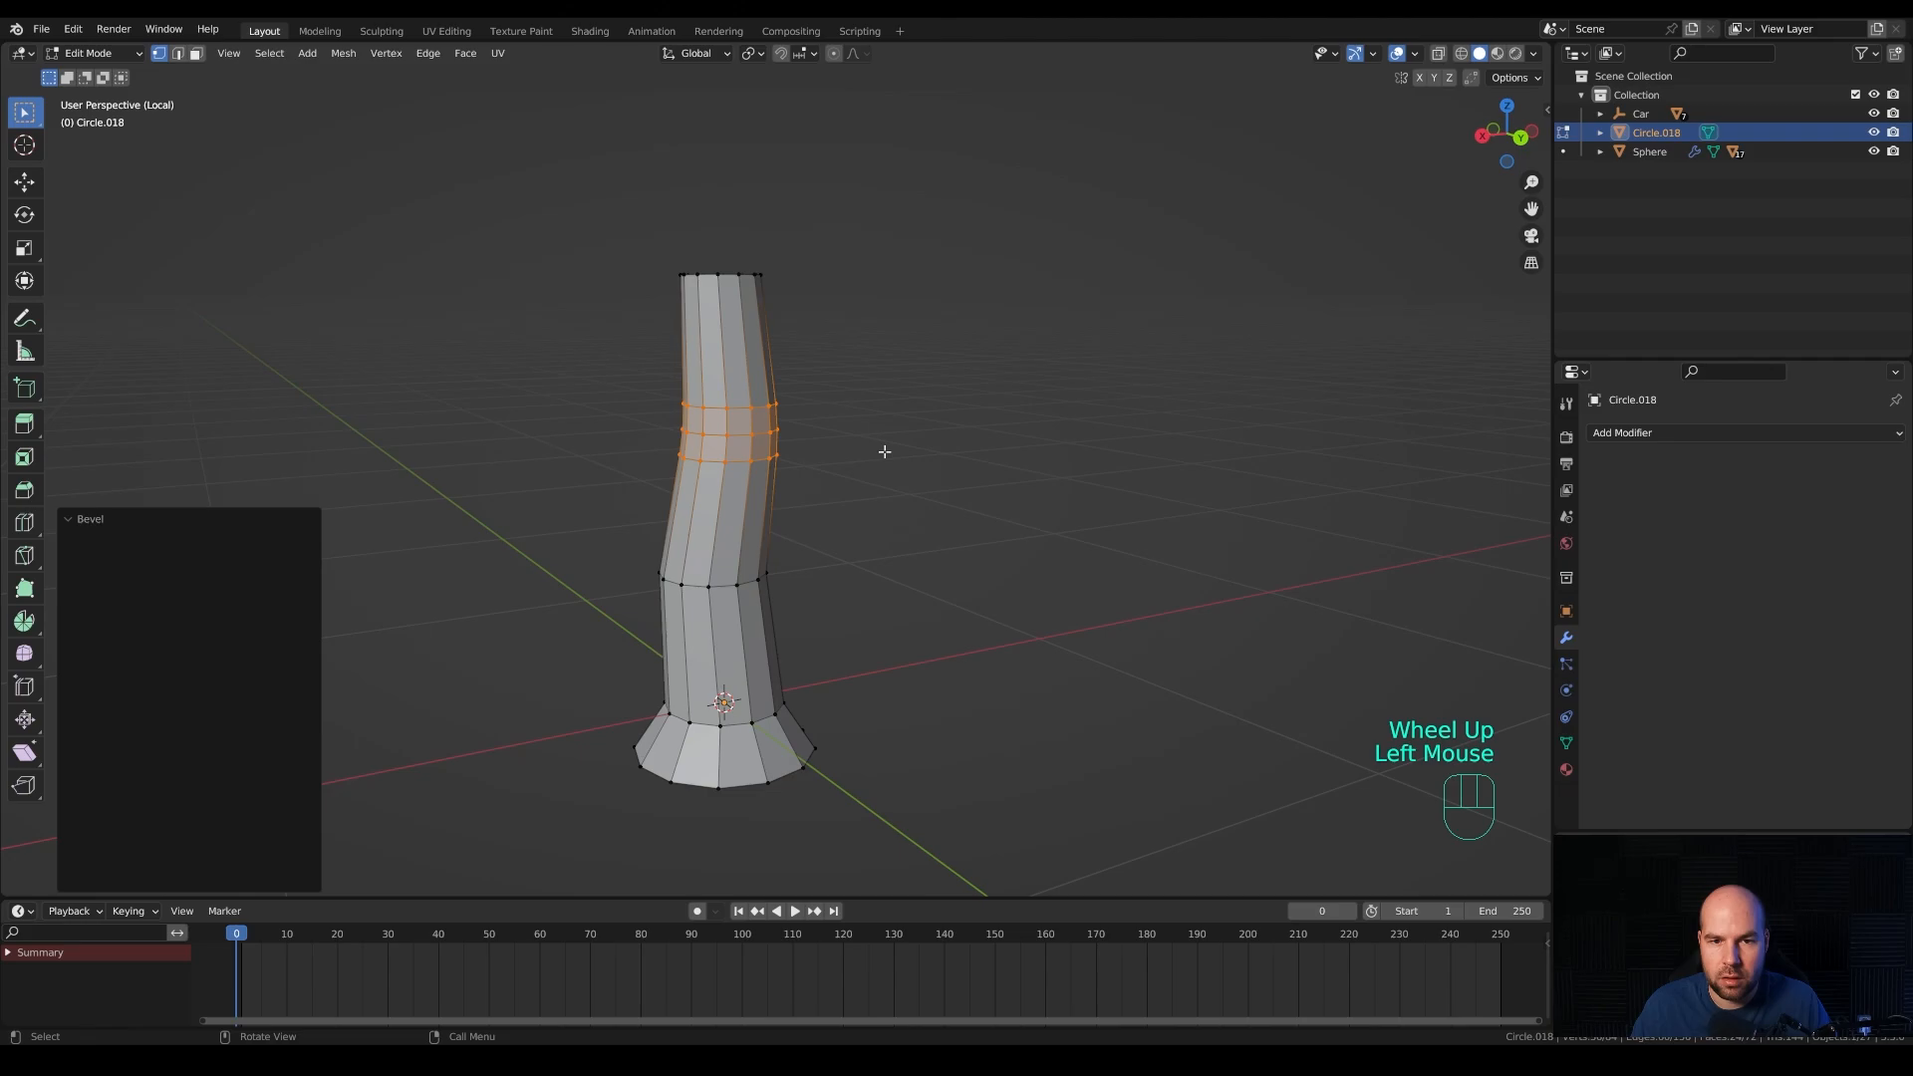
Select a block of four faces in the beveled band and inset them about 0.018 m.
key(3)
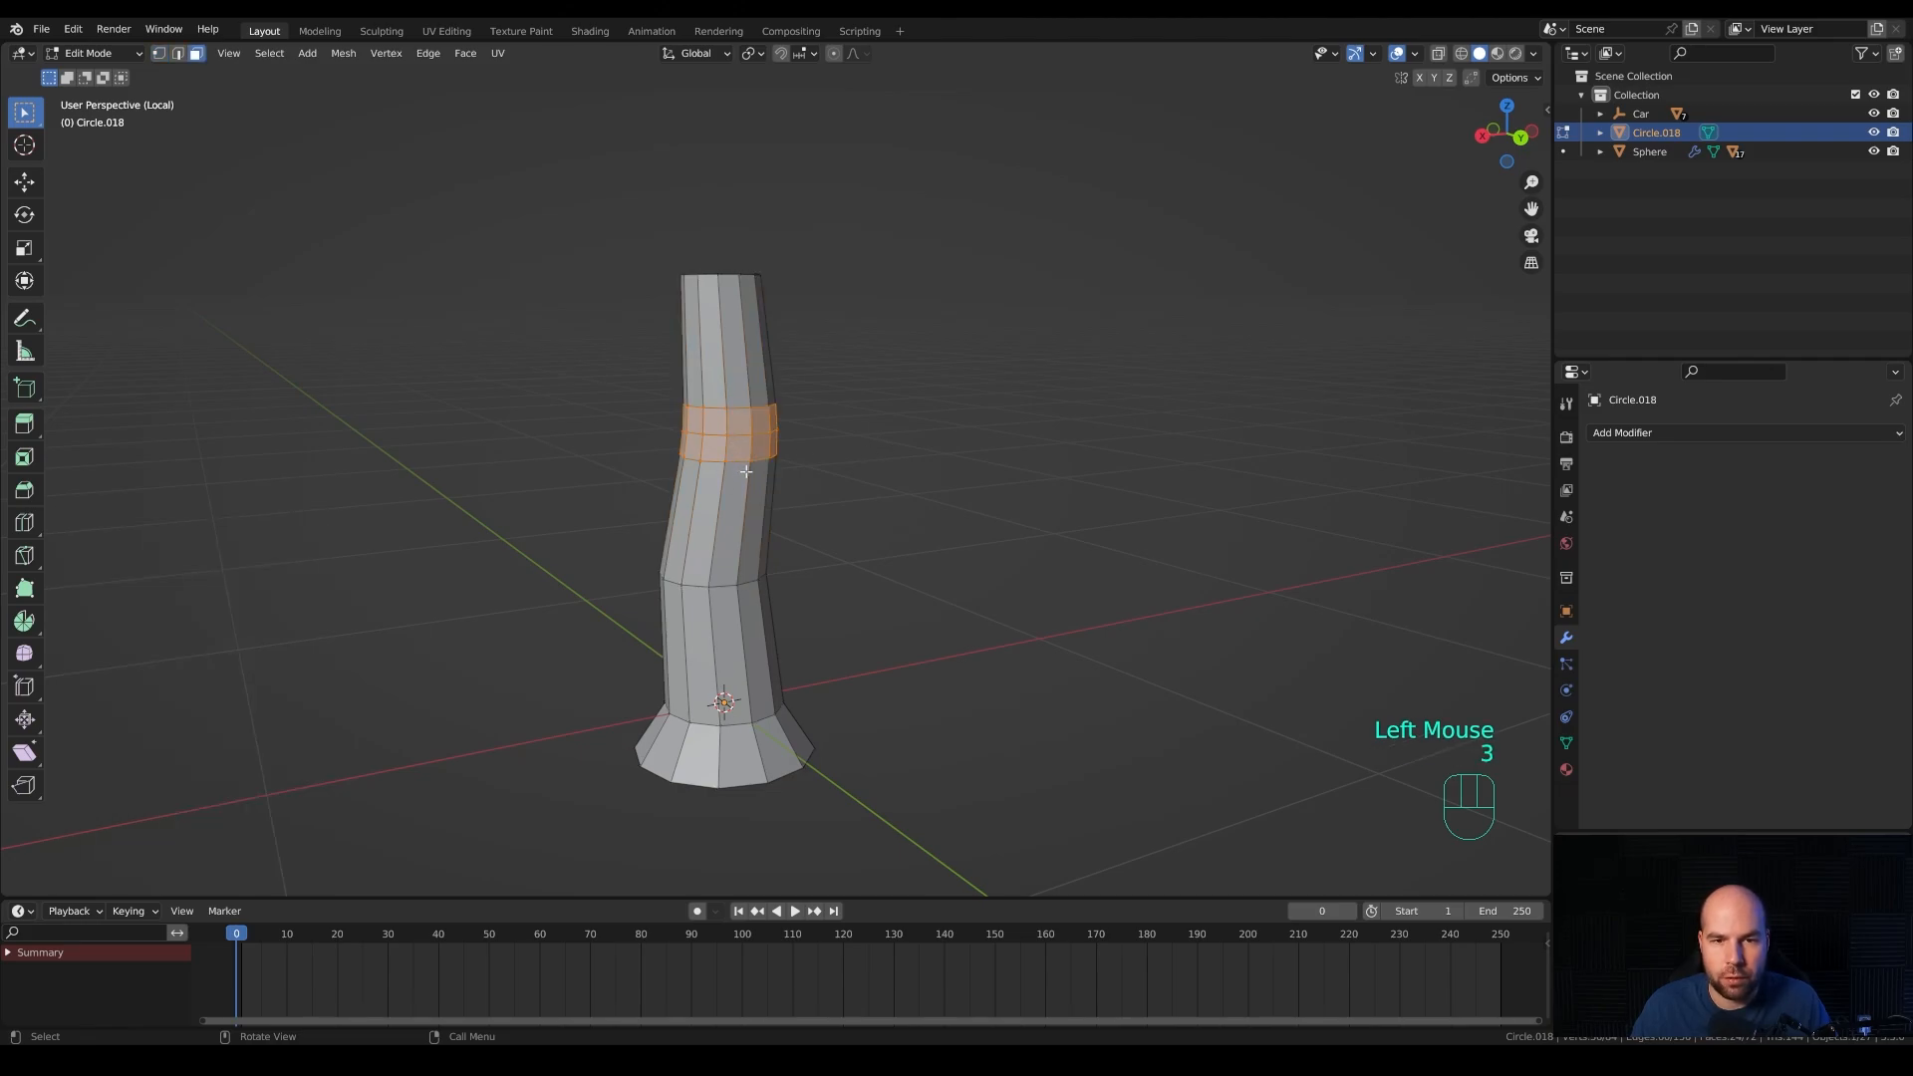
click(747, 430)
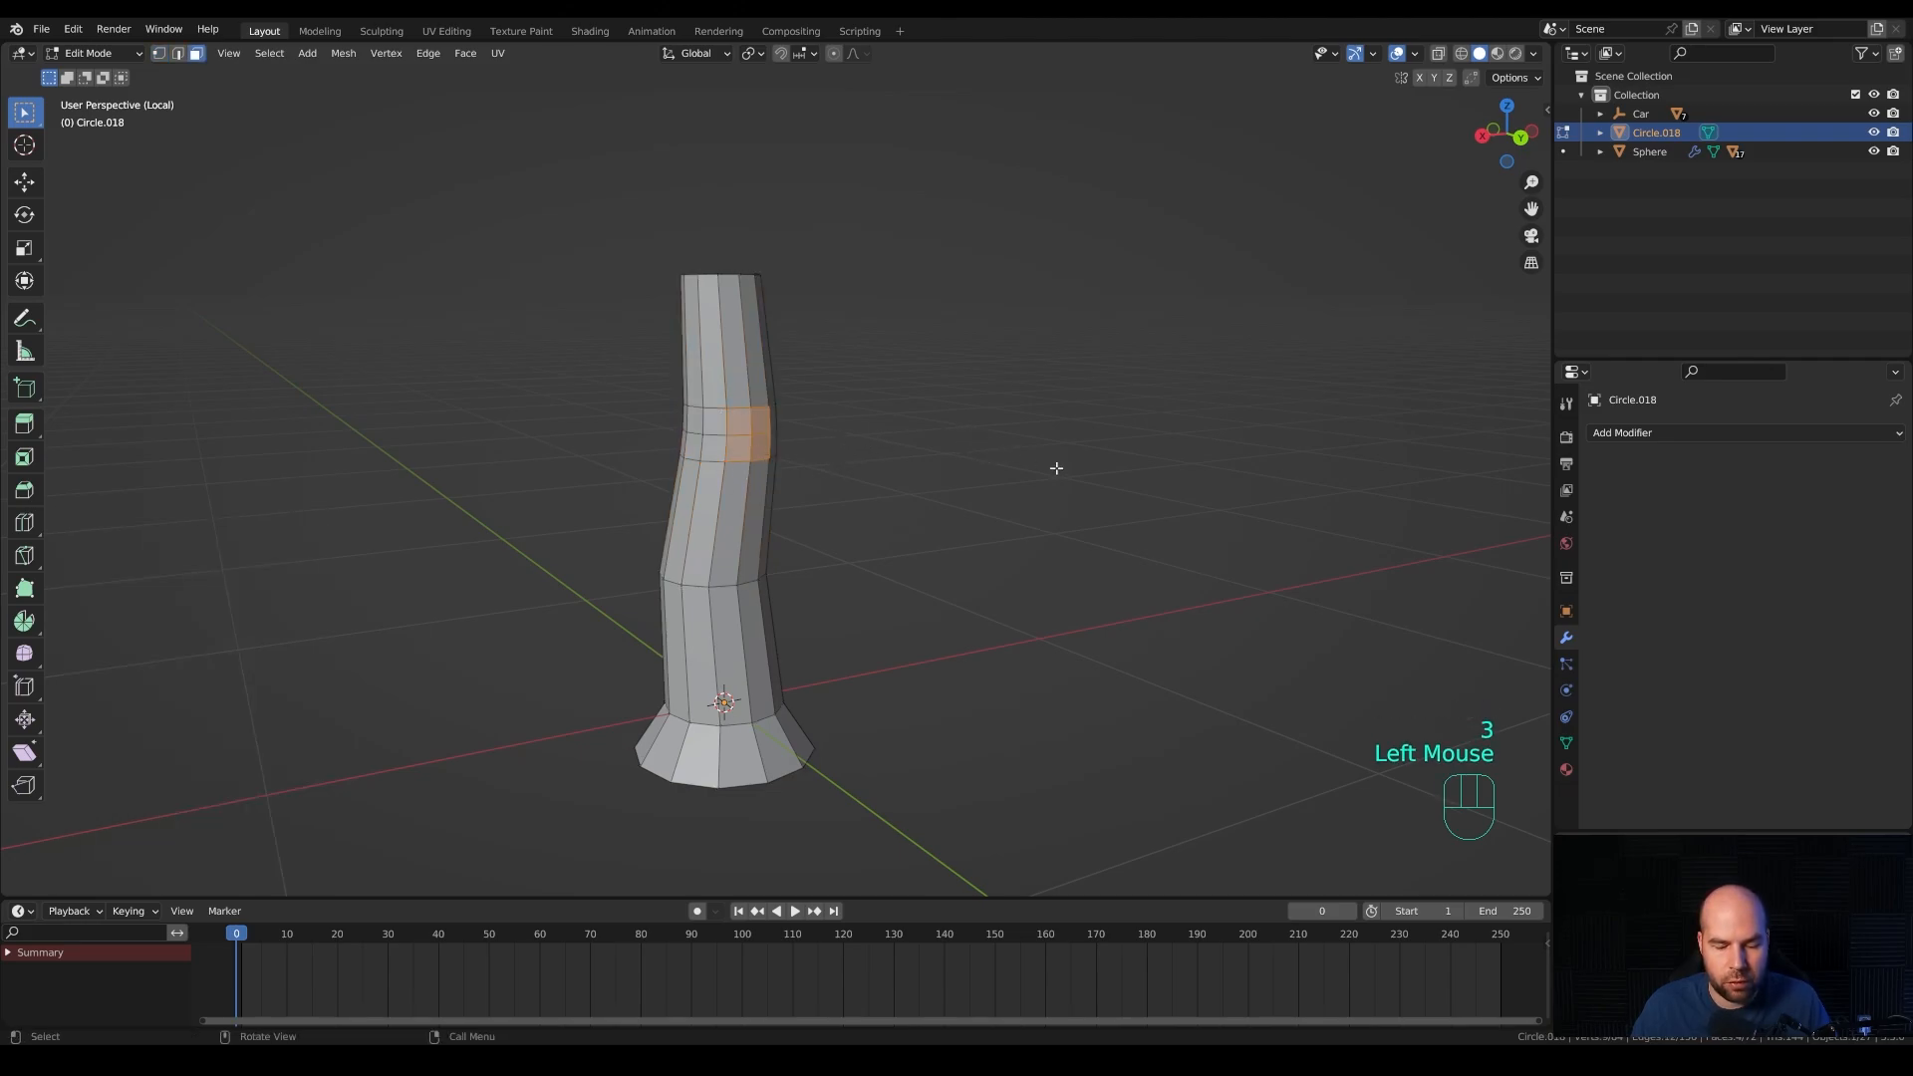
key(i)
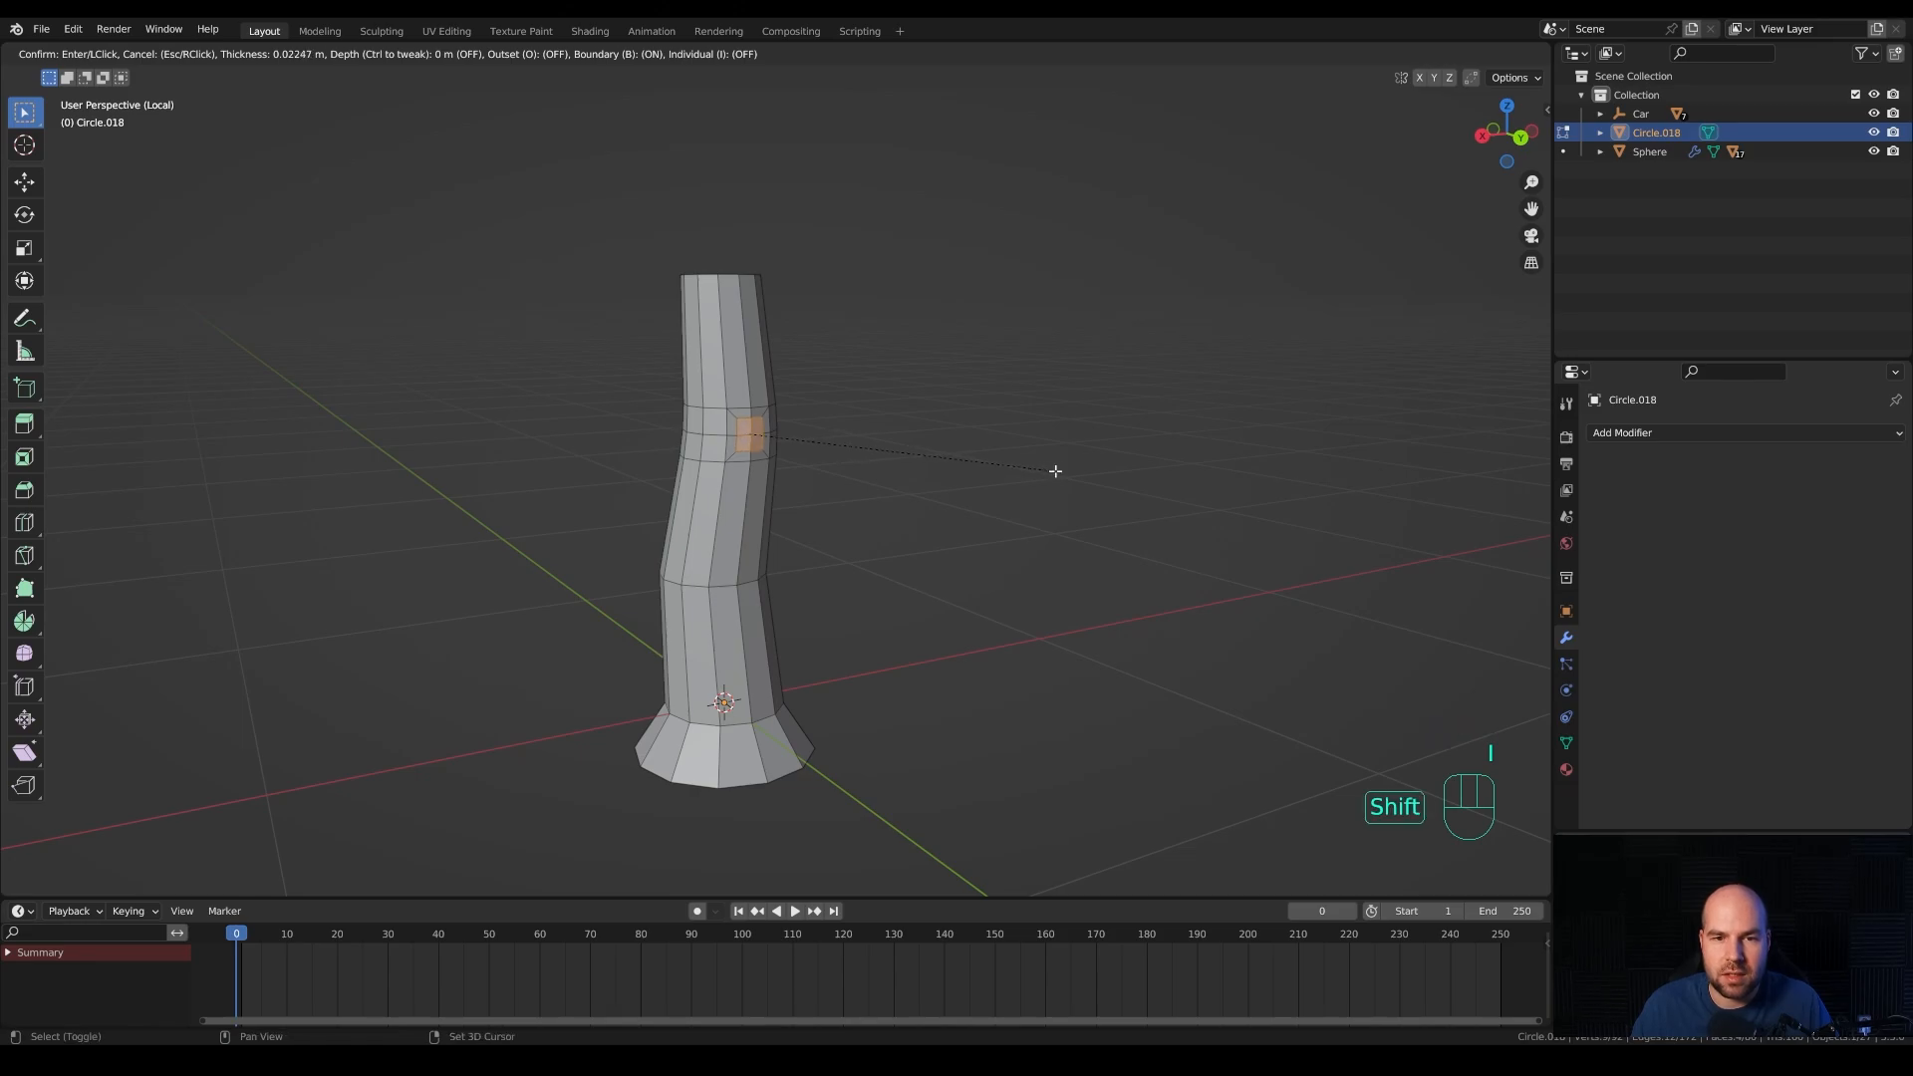
shift+click(1056, 468)
Move the inset faces outward about 0.023 m along Y and delete them to leave an opening.
middle_drag(837, 432, 857, 445)
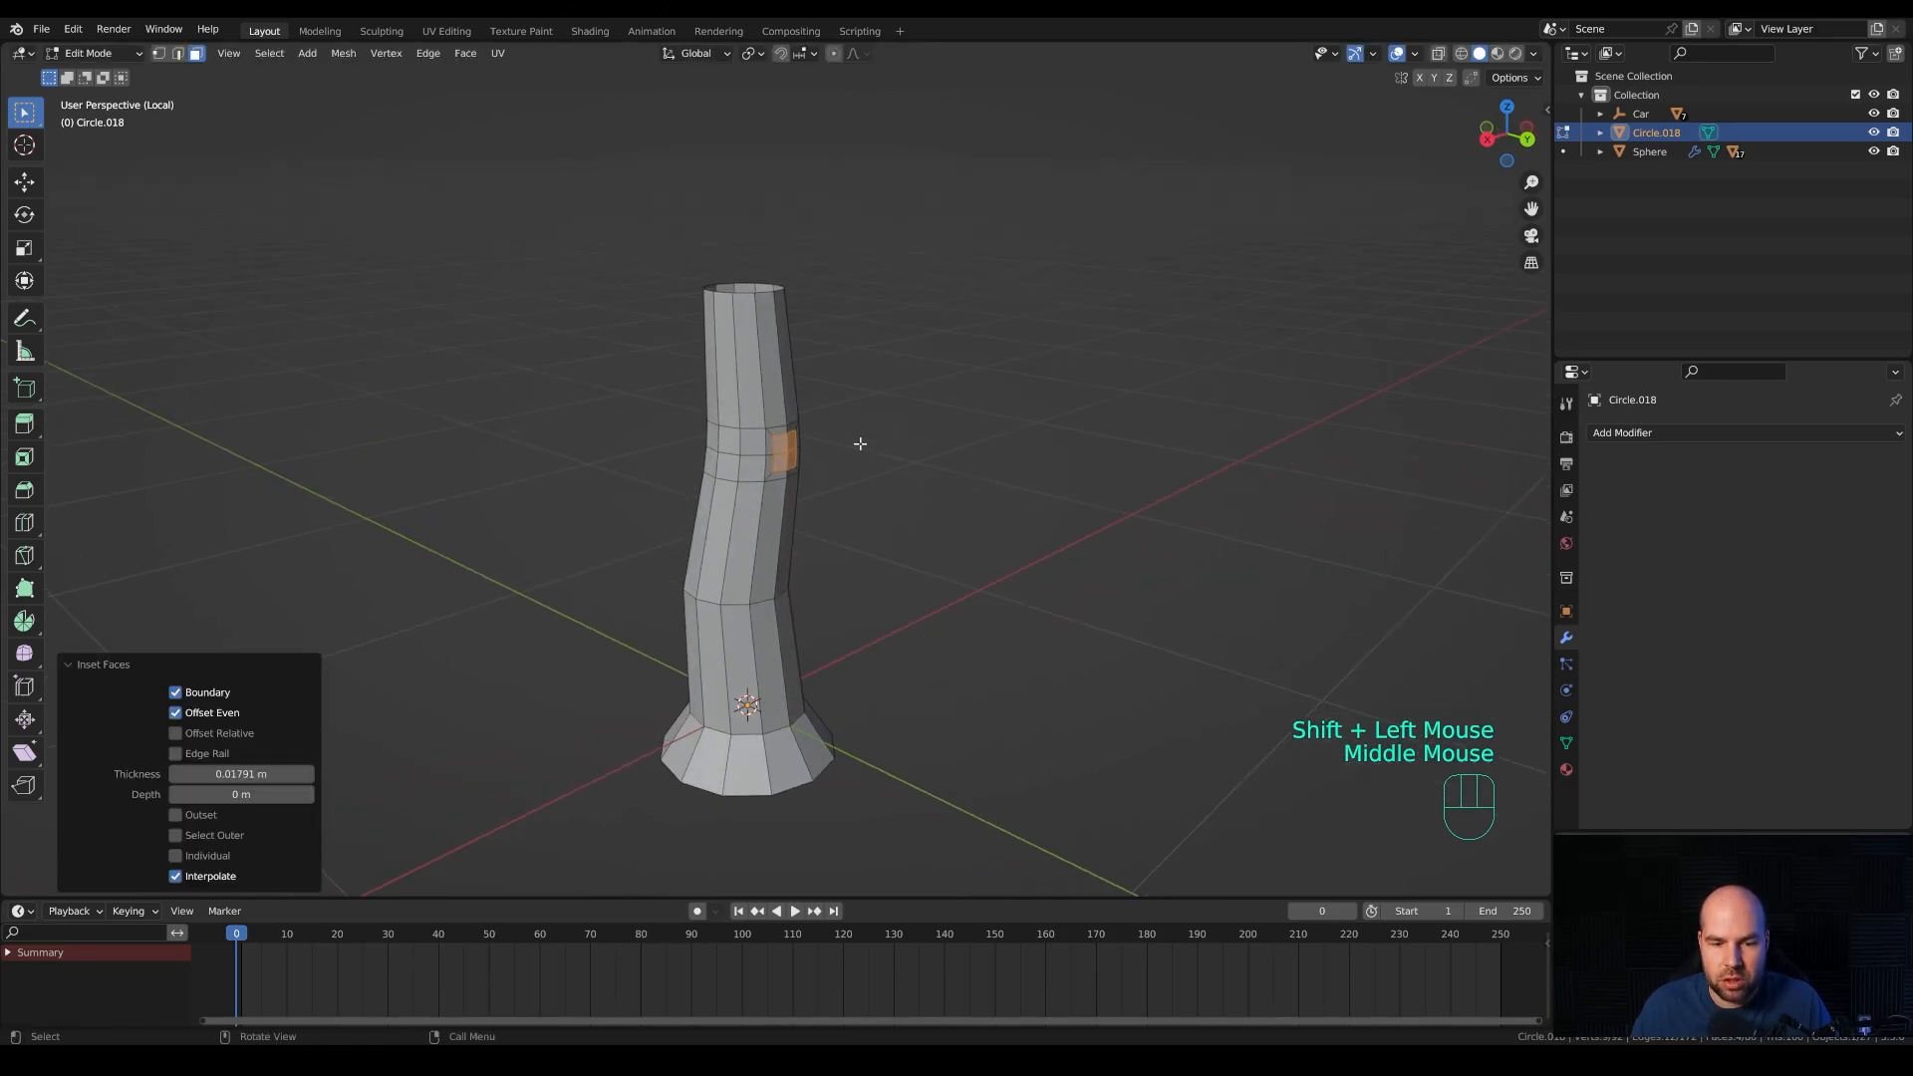
key(g)
key(y)
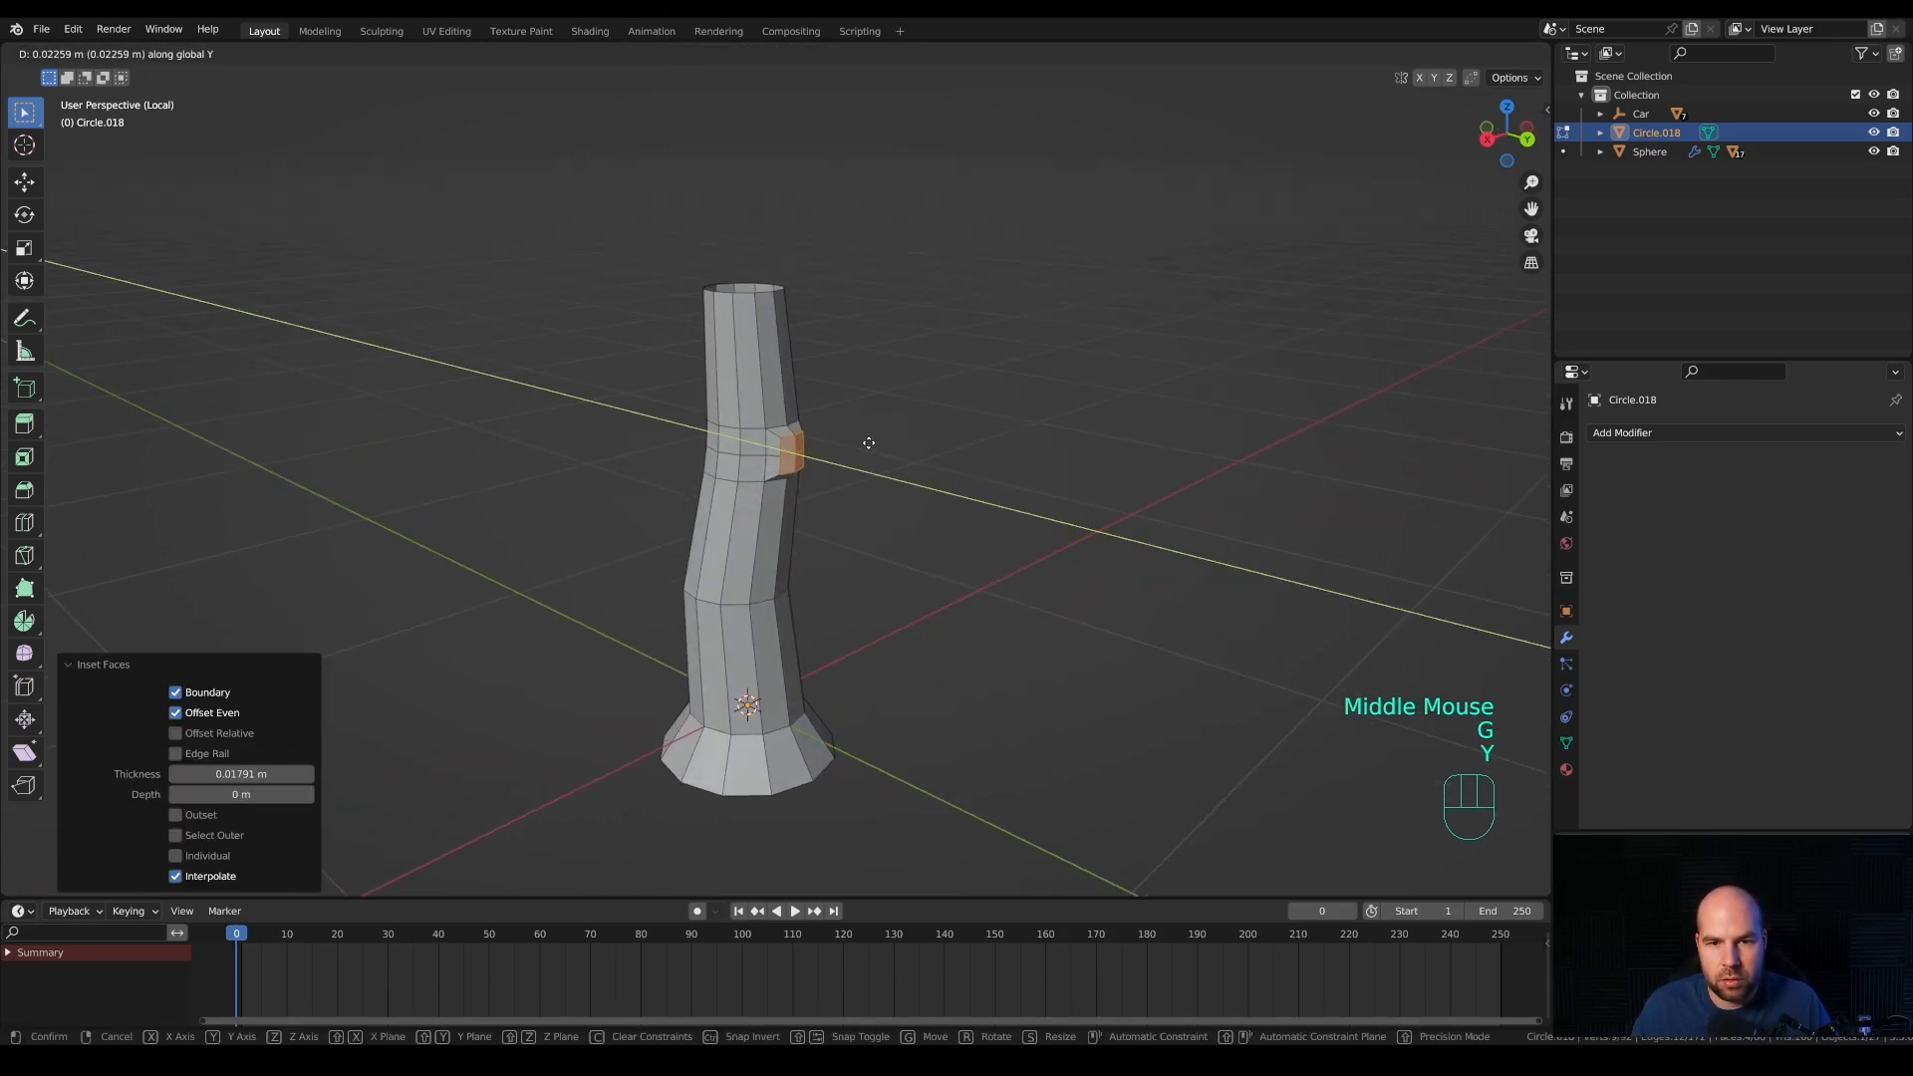
click(869, 443)
key(x)
click(869, 444)
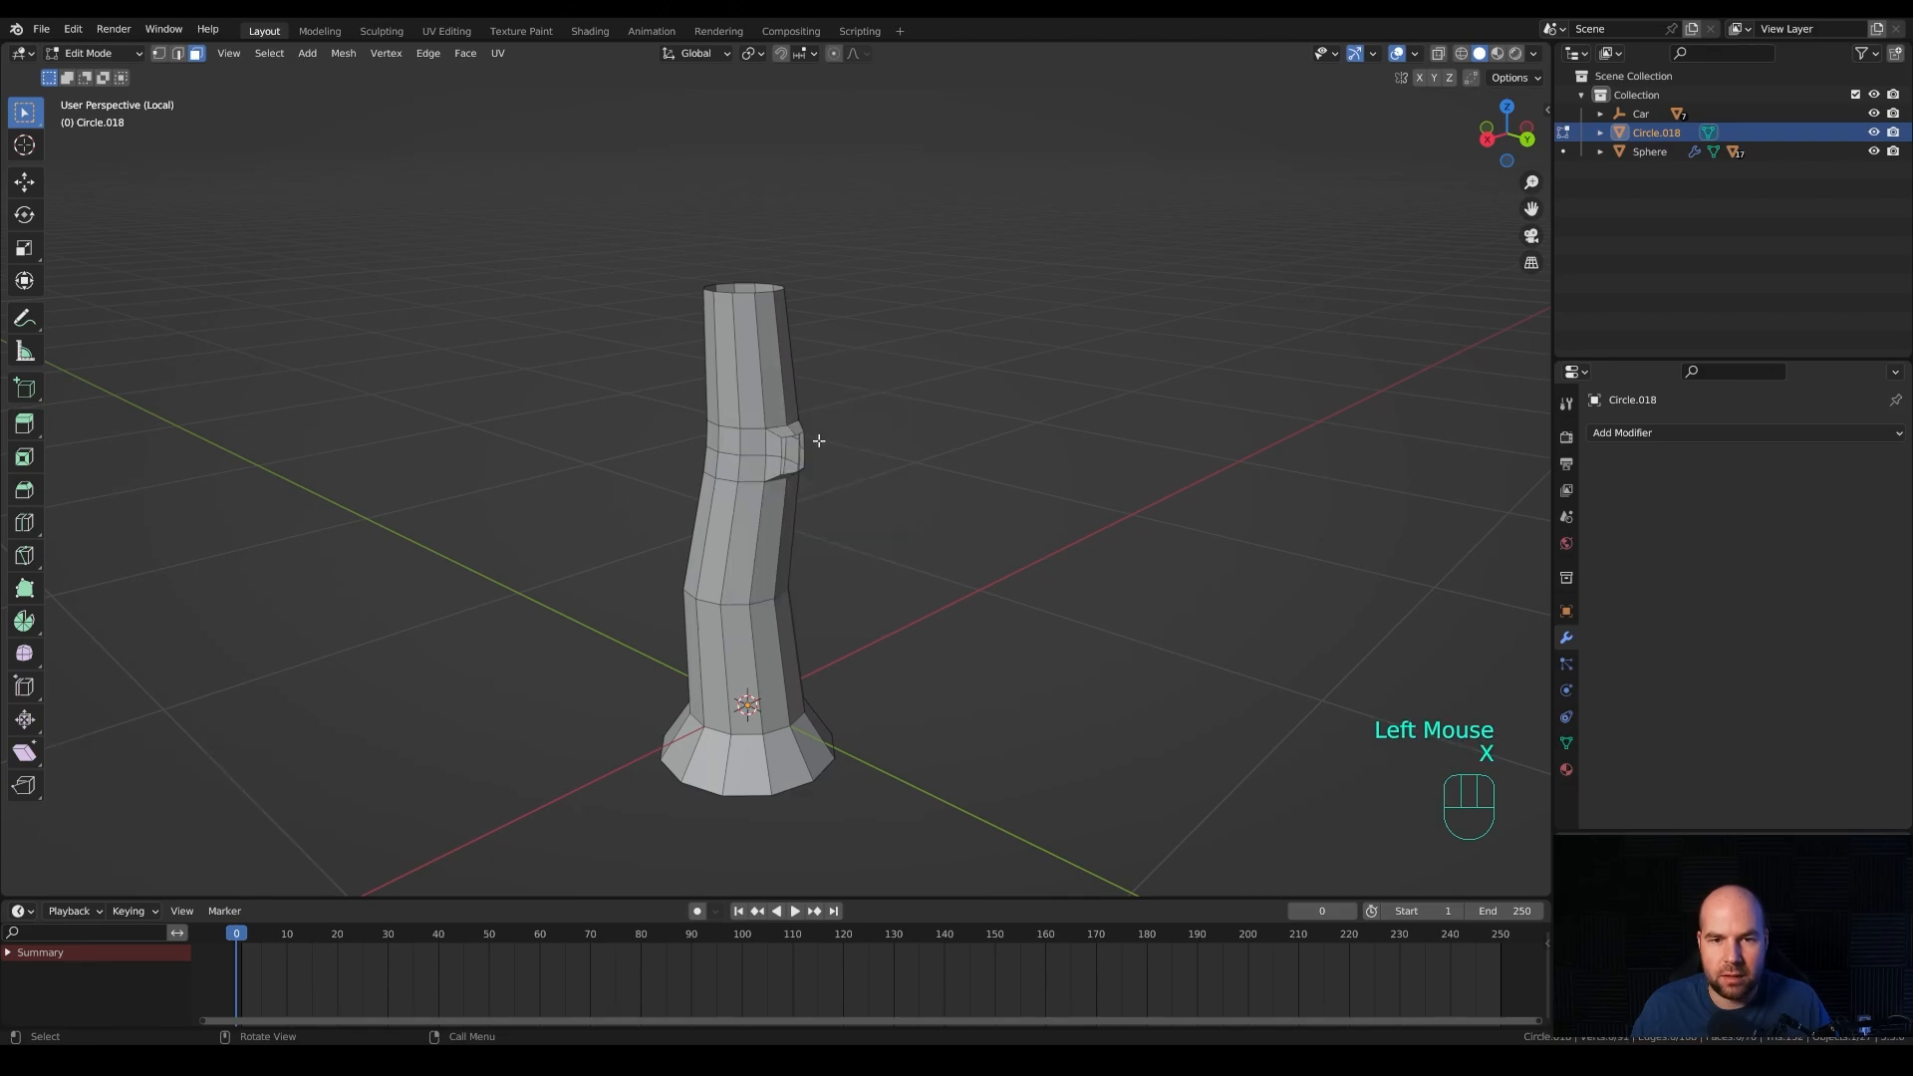
Select the edge loop around the opening in edge mode and bring up its edge operations.
alt+click(800, 433)
key(2)
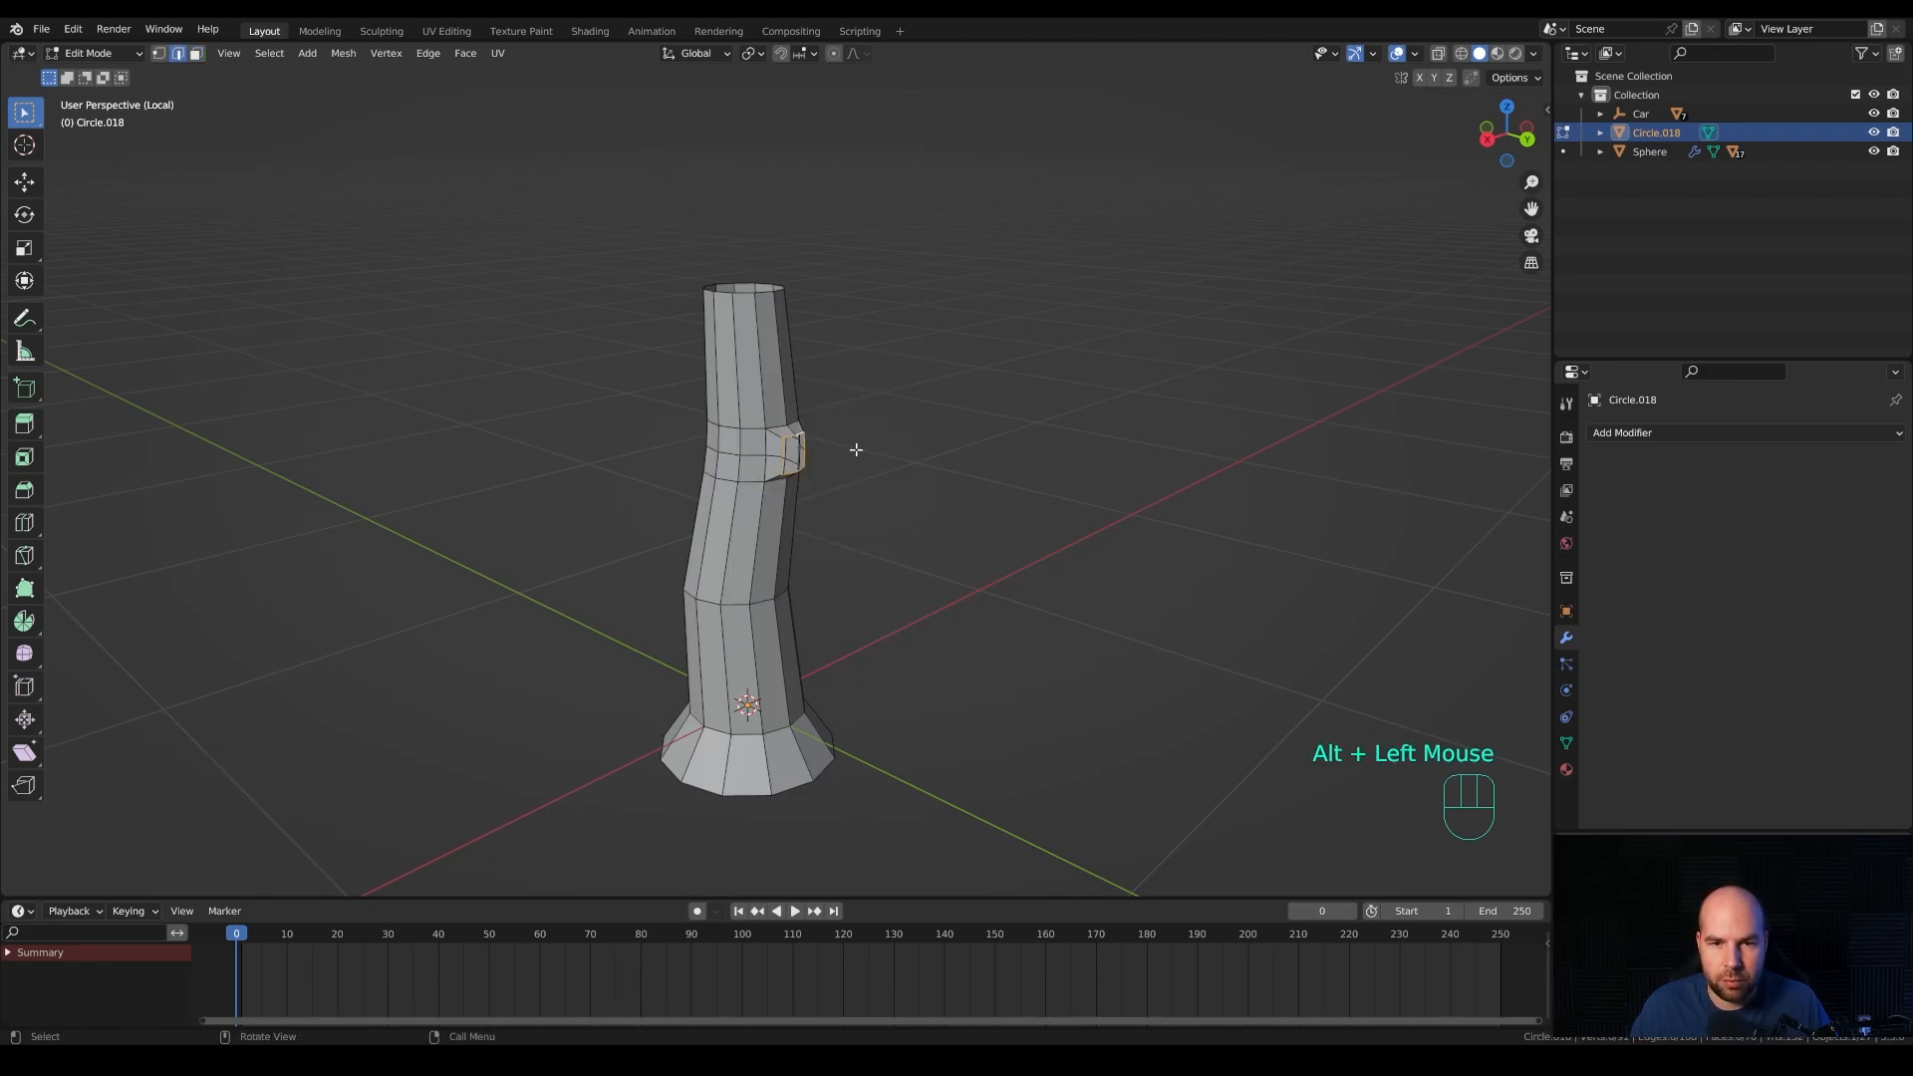
right_click(829, 428)
mouse_move(829, 427)
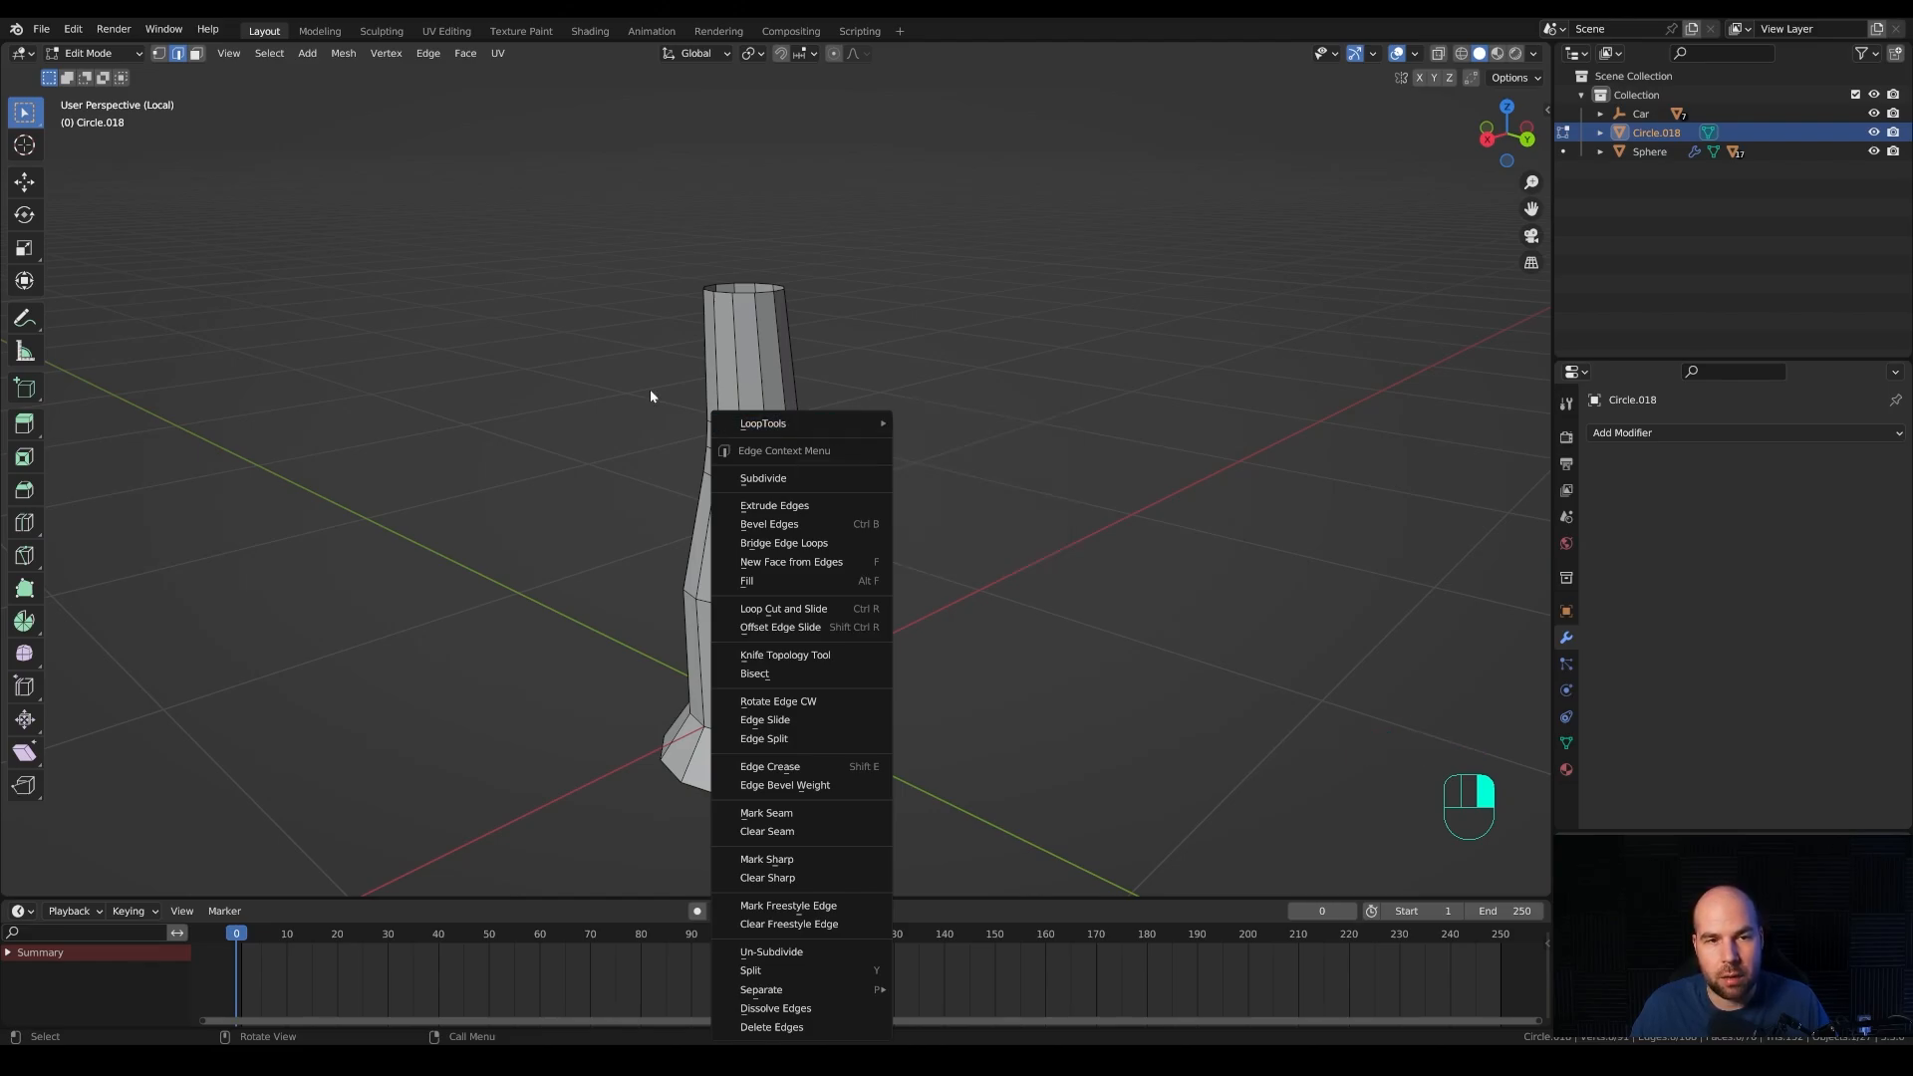
Look up the LoopTools add-on in the preferences by searching for "loop".
click(73, 28)
click(139, 299)
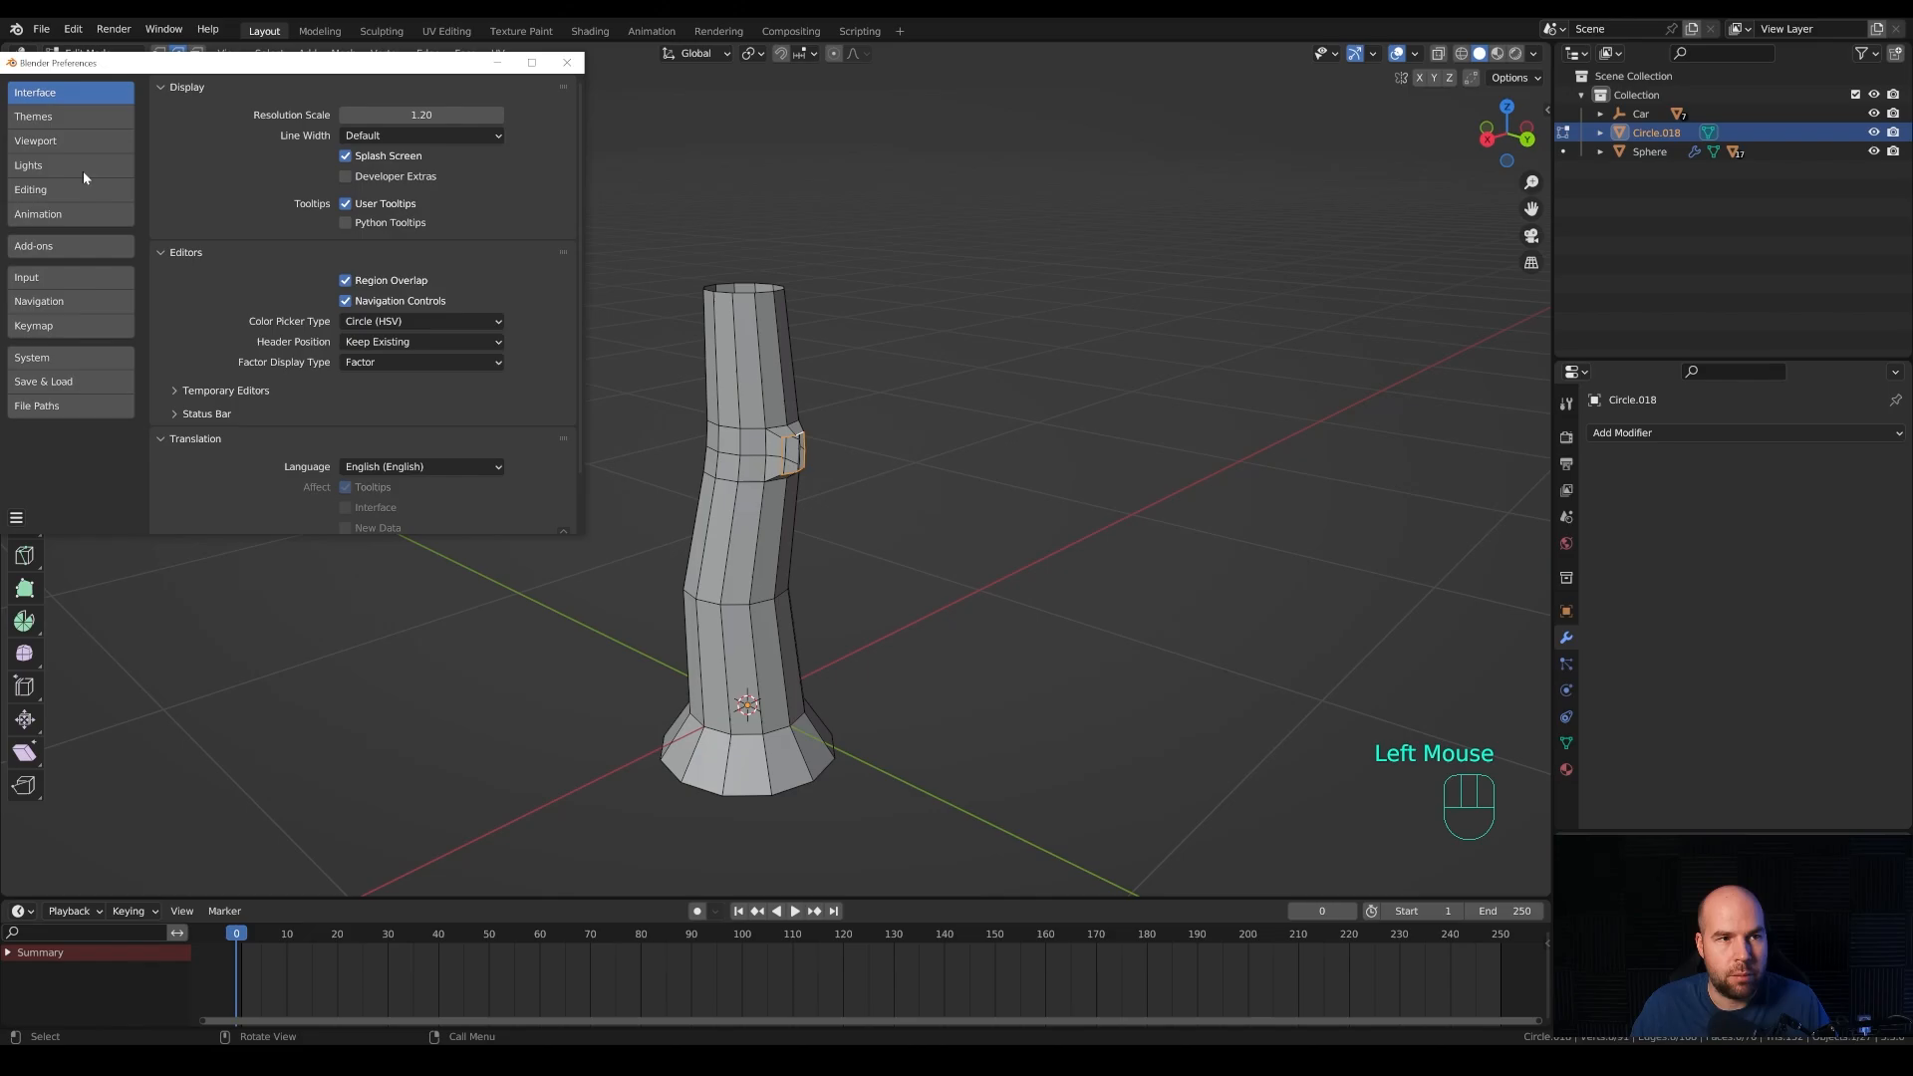
click(58, 247)
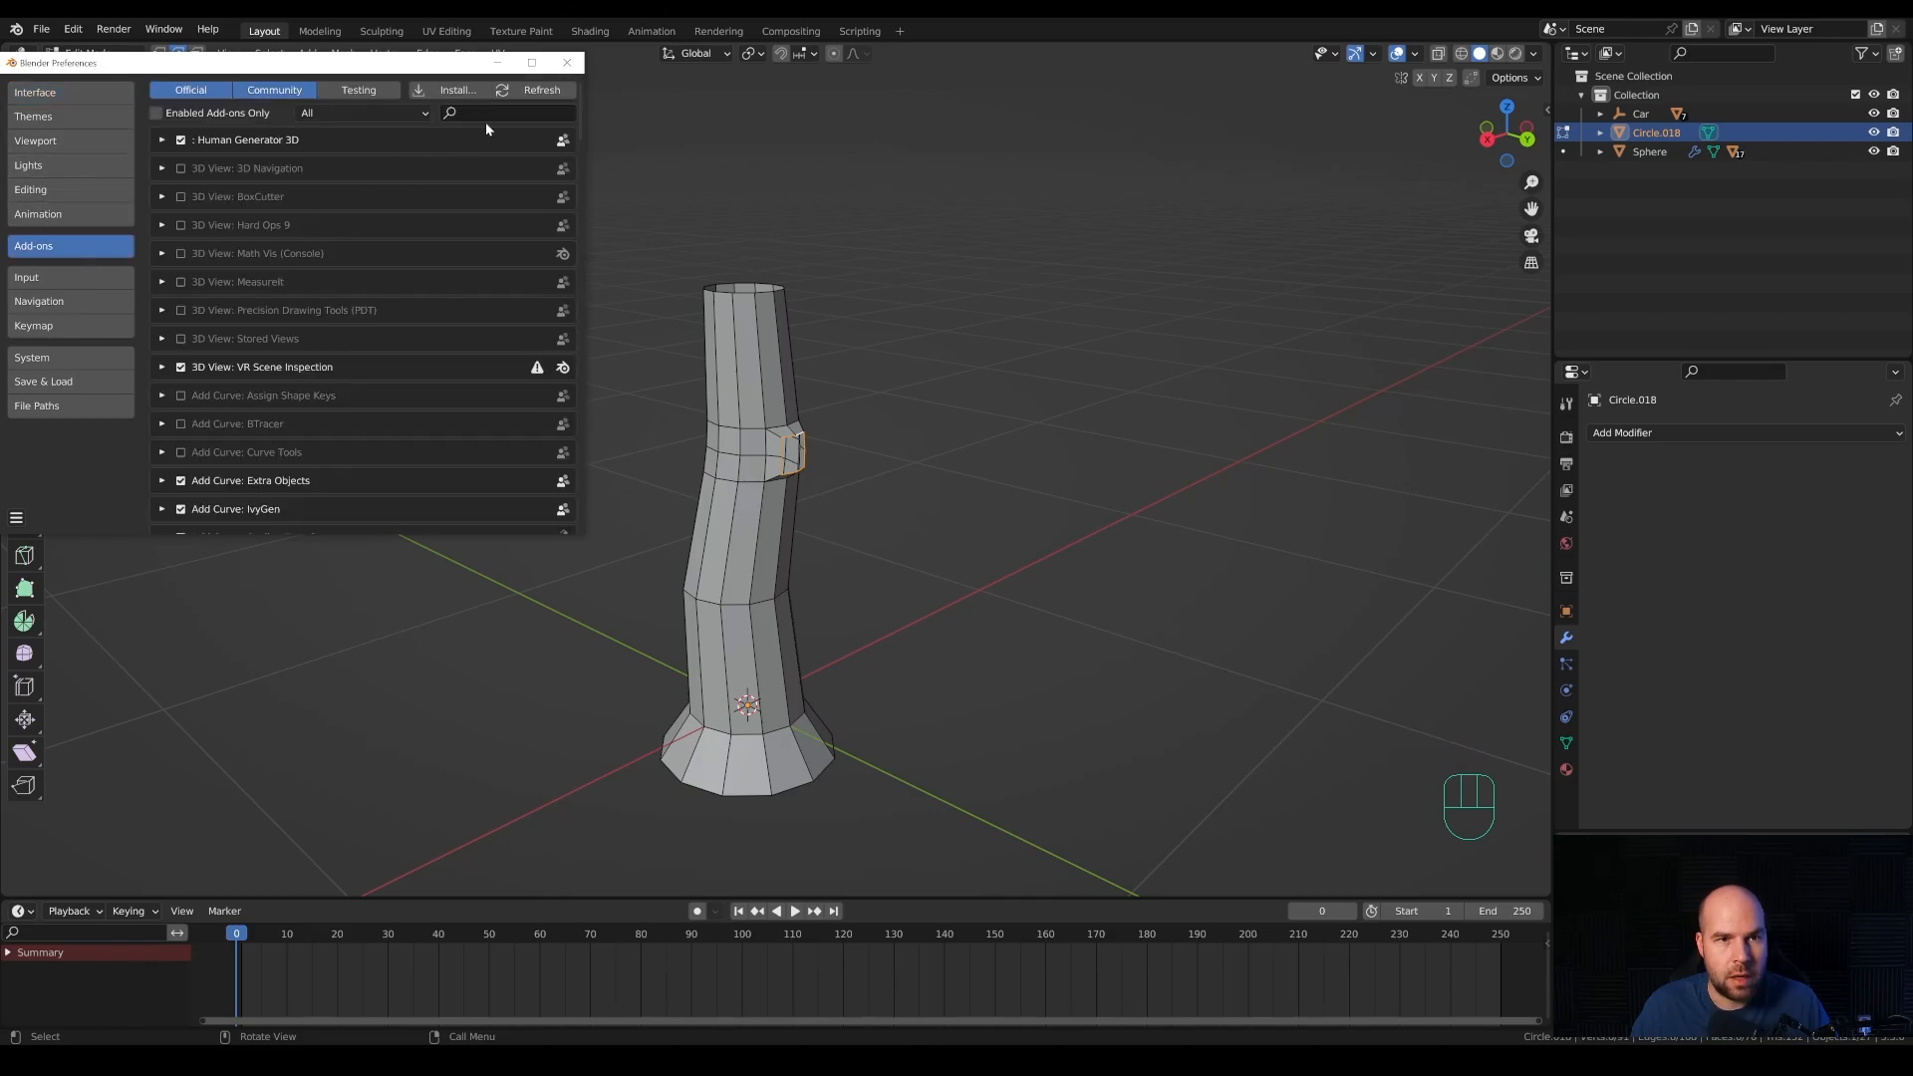
text(loop)
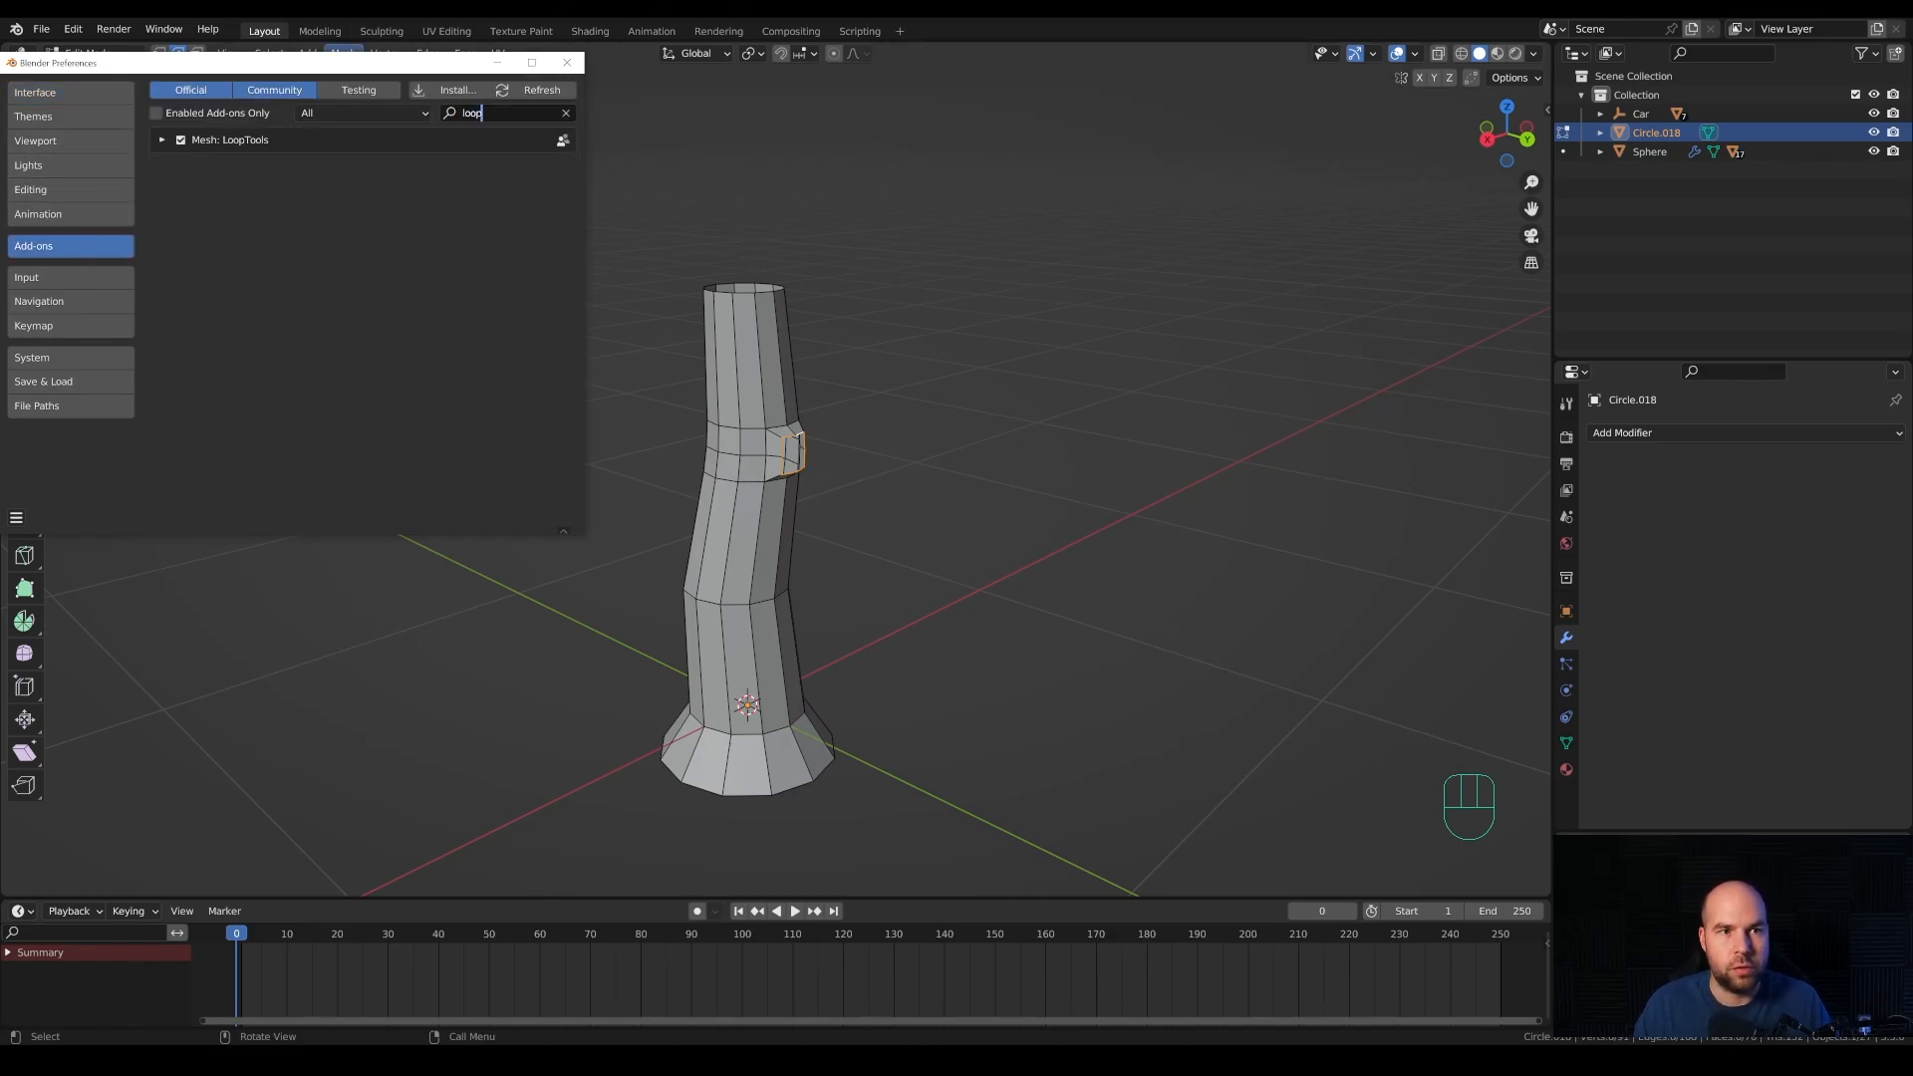
click(567, 63)
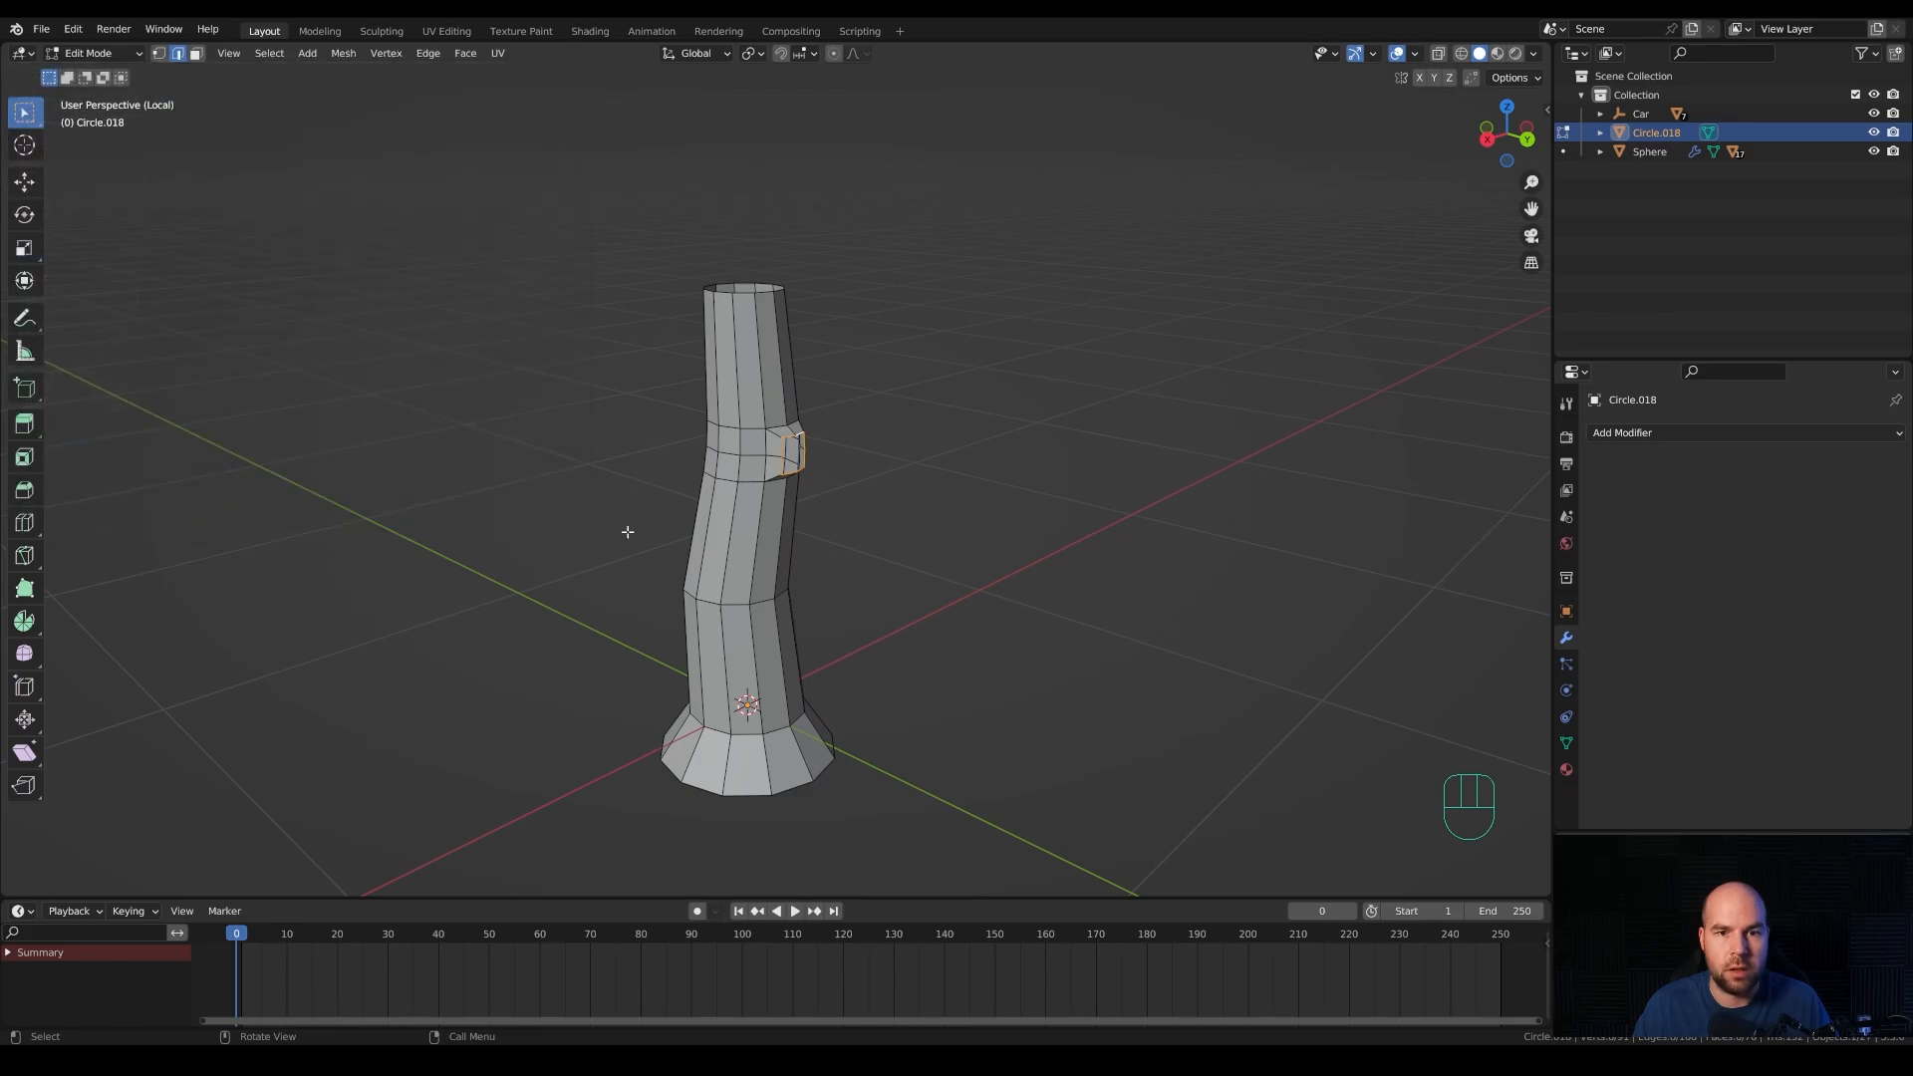
Shape the opening's edge loop into a circle with LoopTools and rotate it by -12° in the right orthographic view.
right_click(819, 455)
mouse_move(812, 427)
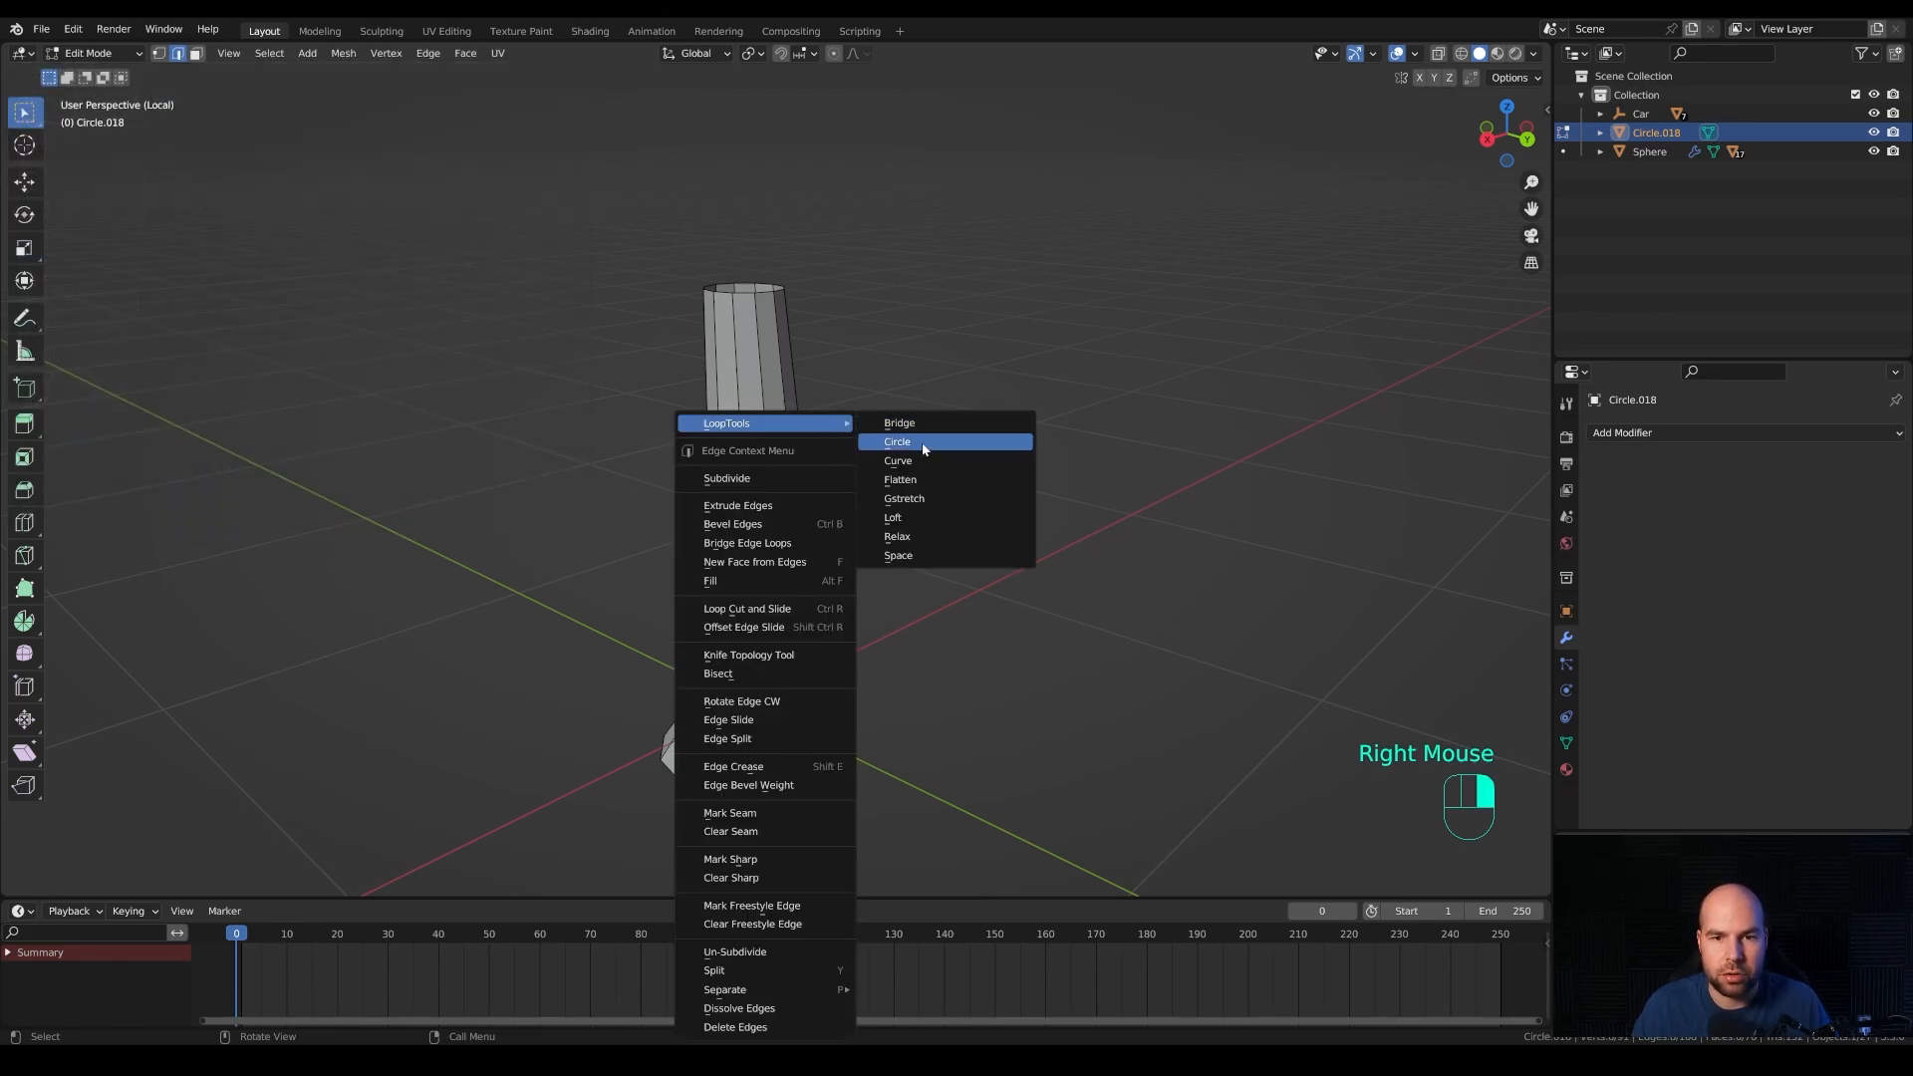
click(888, 437)
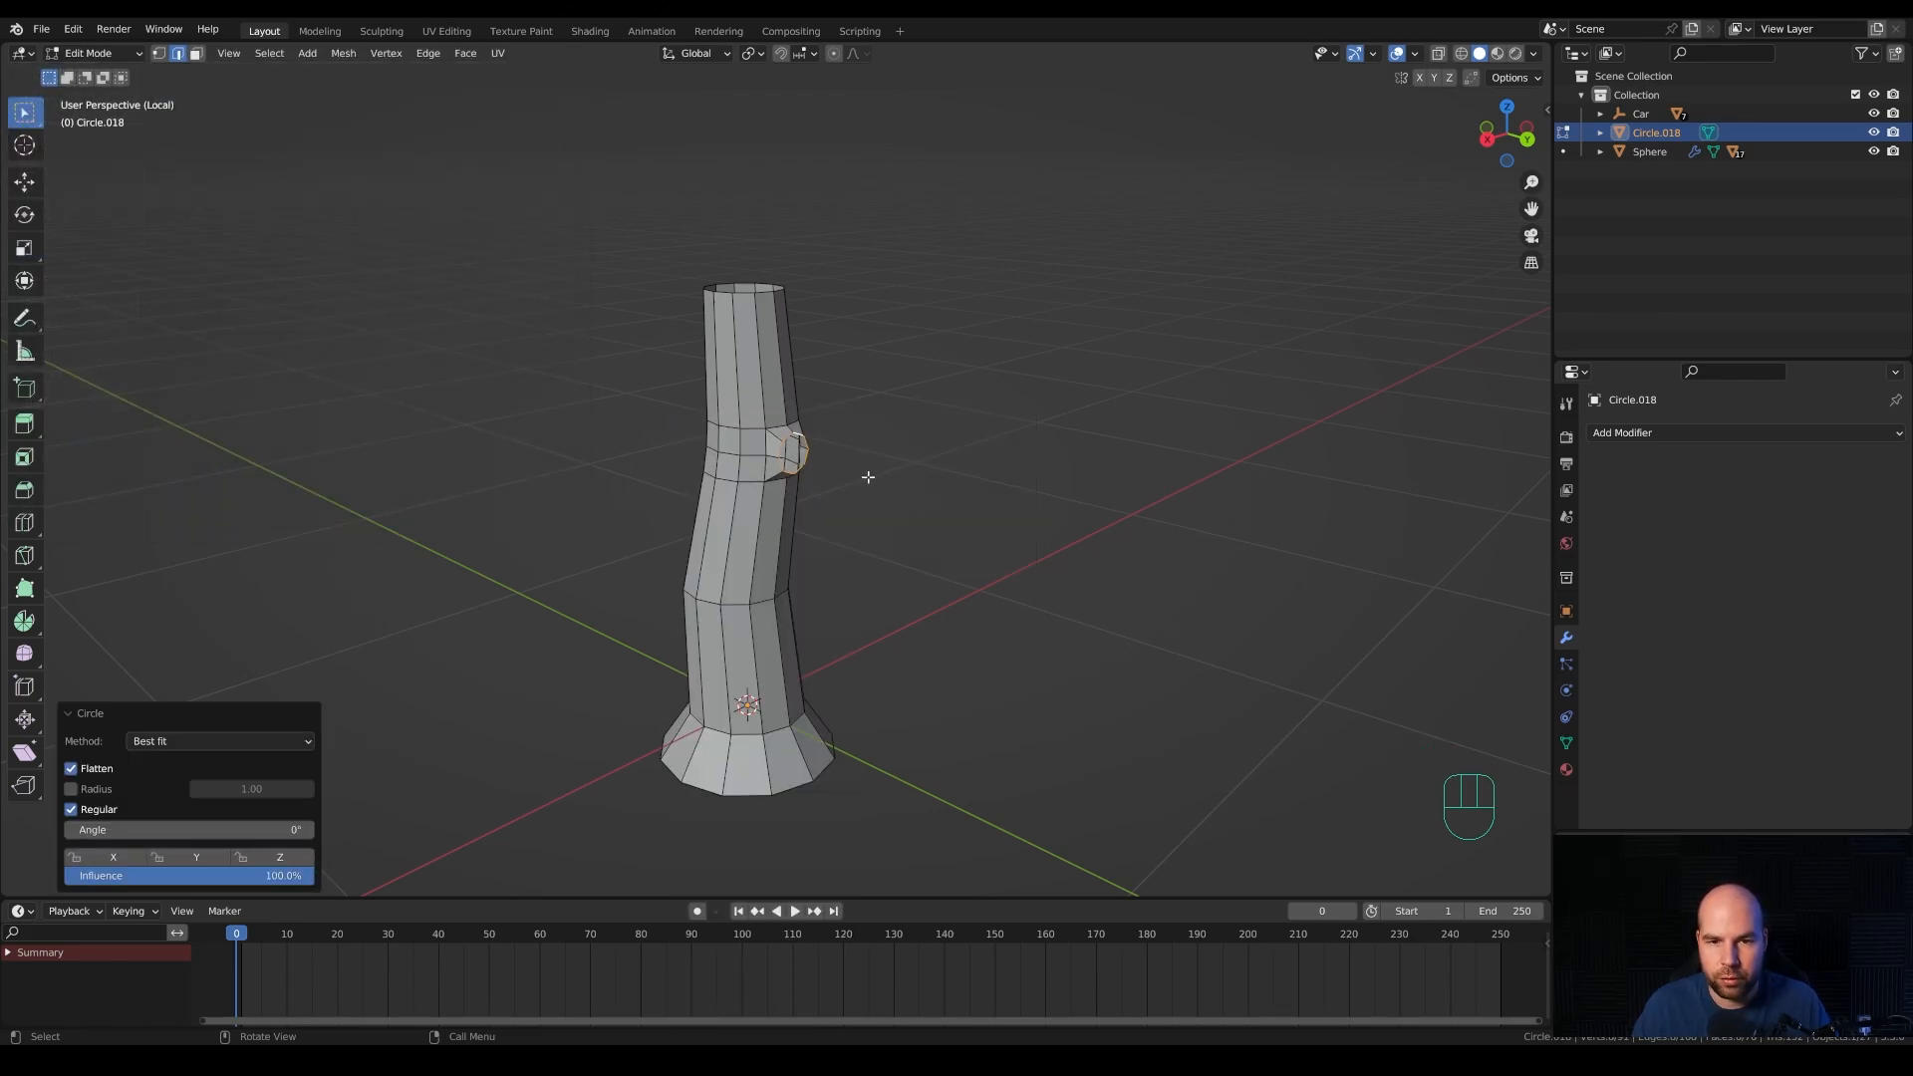
middle_drag(868, 477, 893, 448)
key(KP_3)
key(r)
click(958, 450)
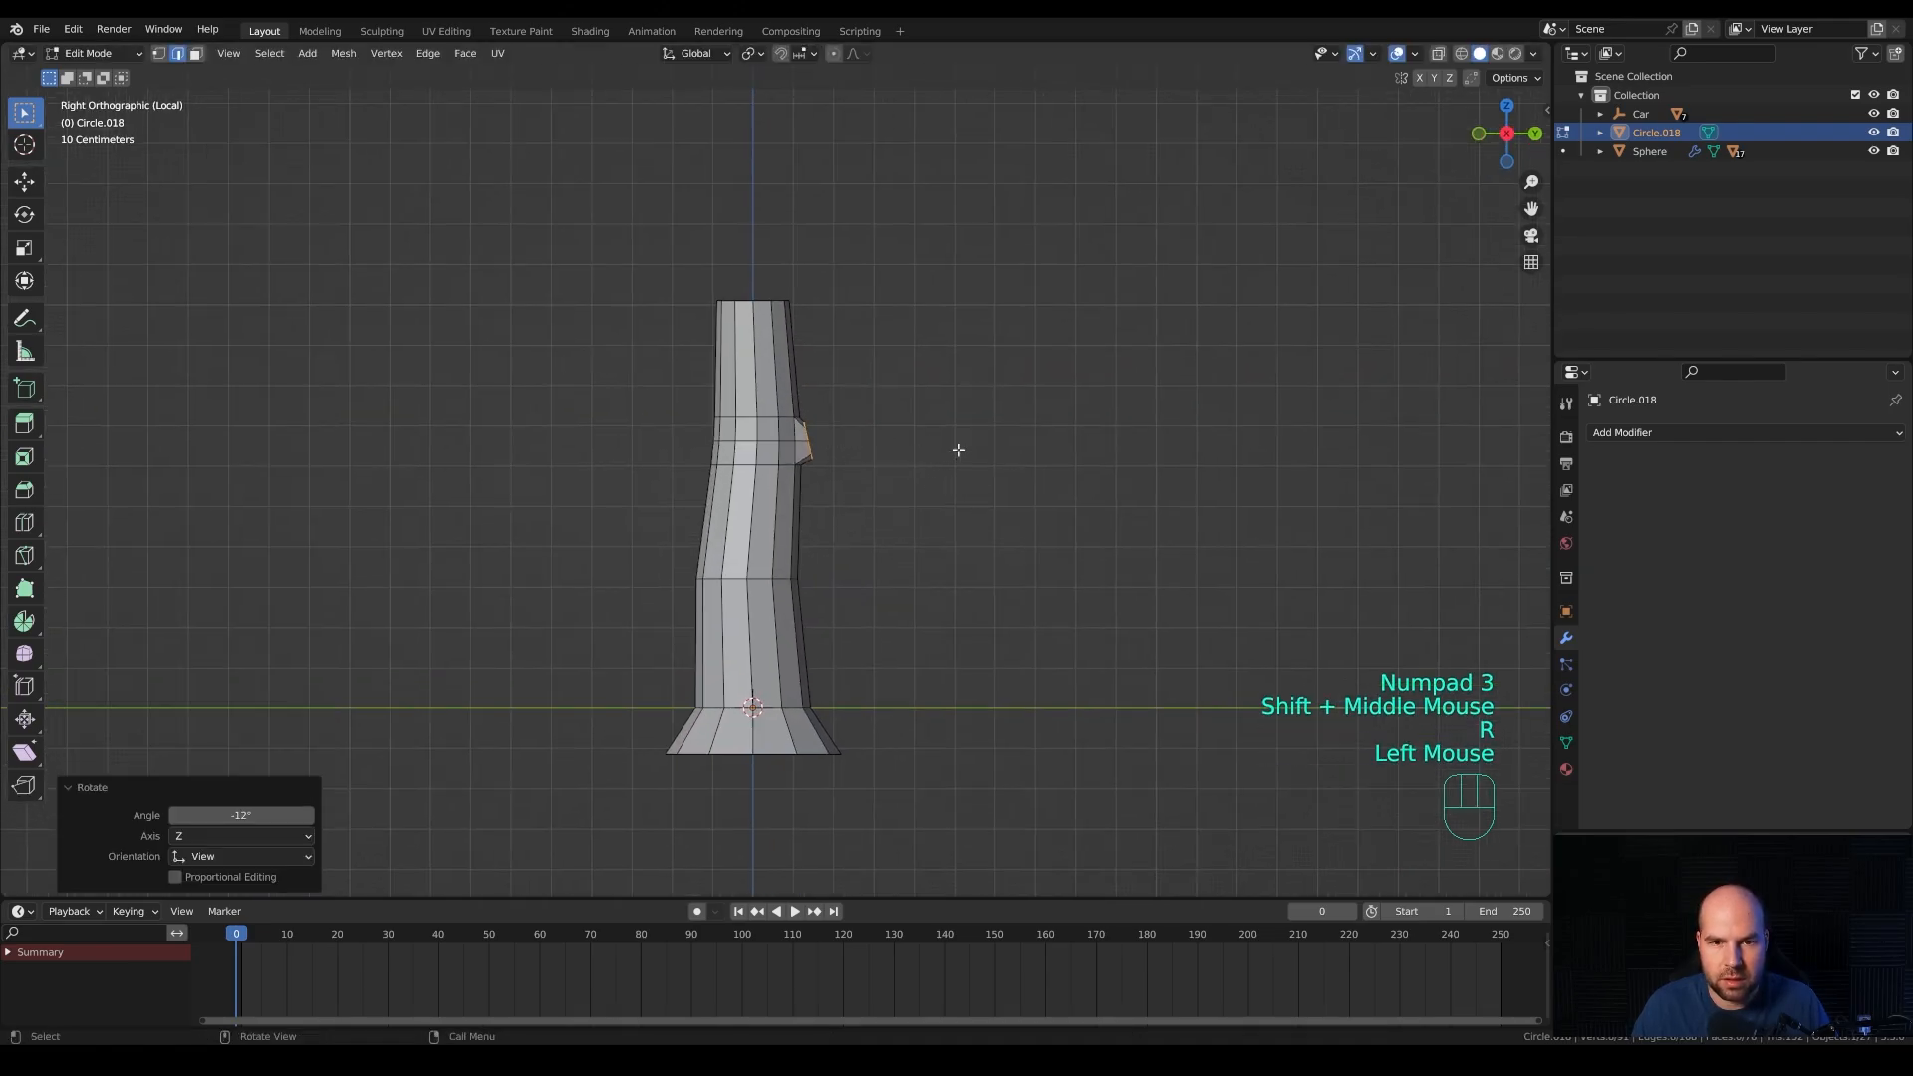
Extrude the opening's edge loop outward and slightly upward into a branch, and scale its end to about 0.49.
ctrl+right_click(895, 417)
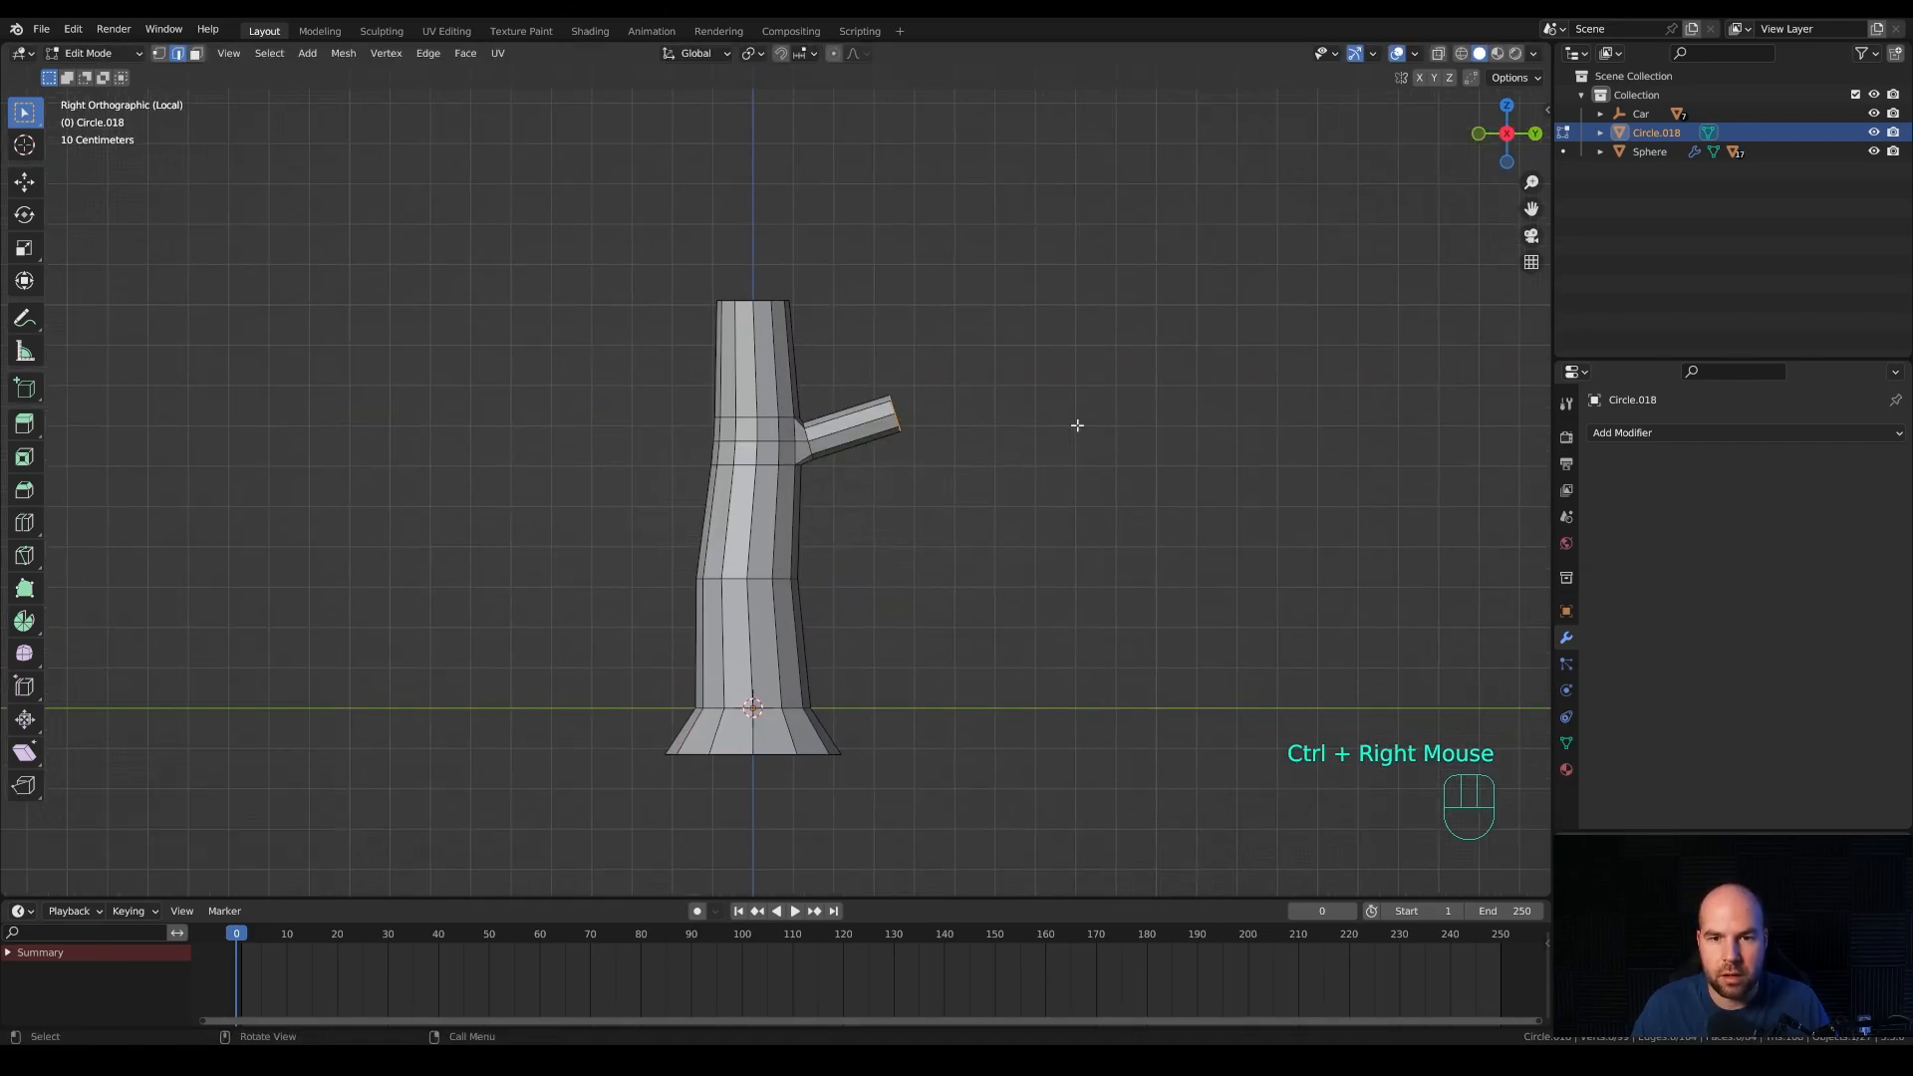
key(Escape)
key(s)
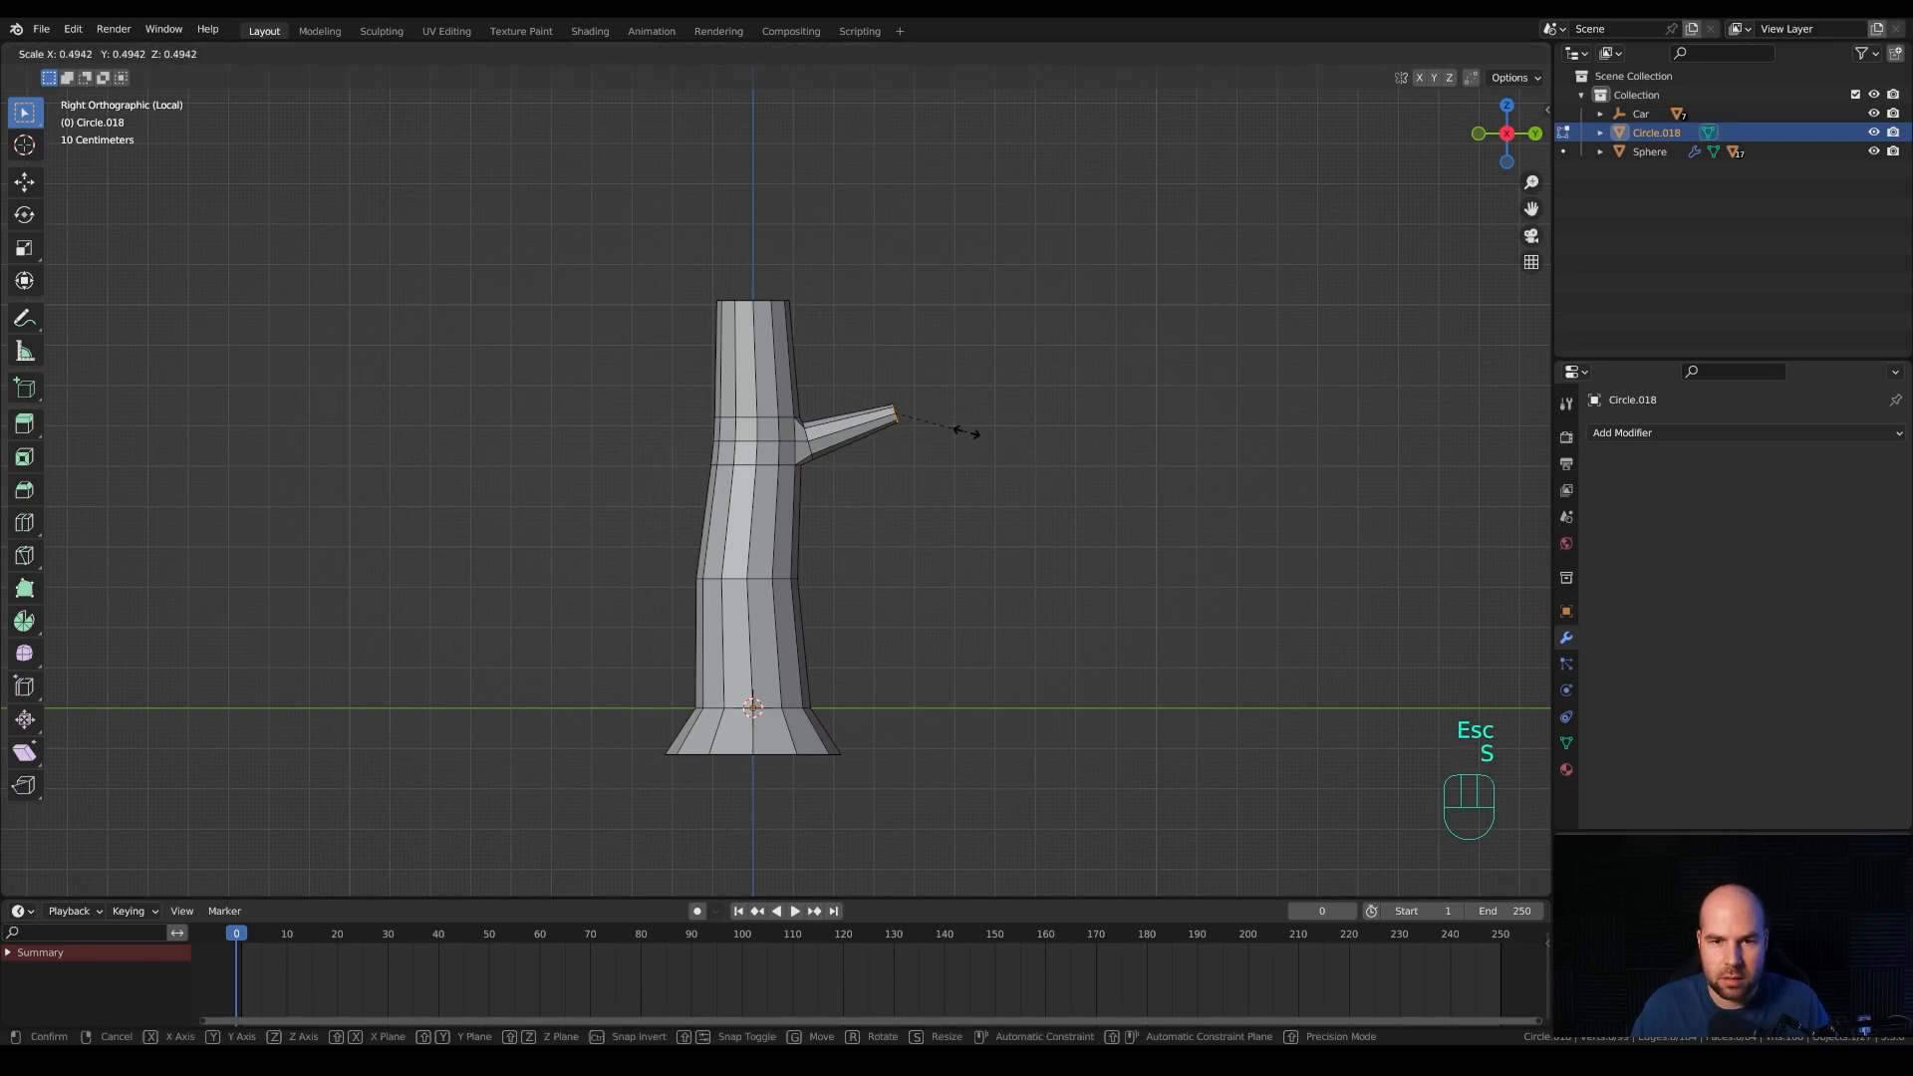
click(967, 432)
Extend the branch with a second, shorter segment bending steeply upward and scale down its tip.
ctrl+right_click(927, 371)
key(s)
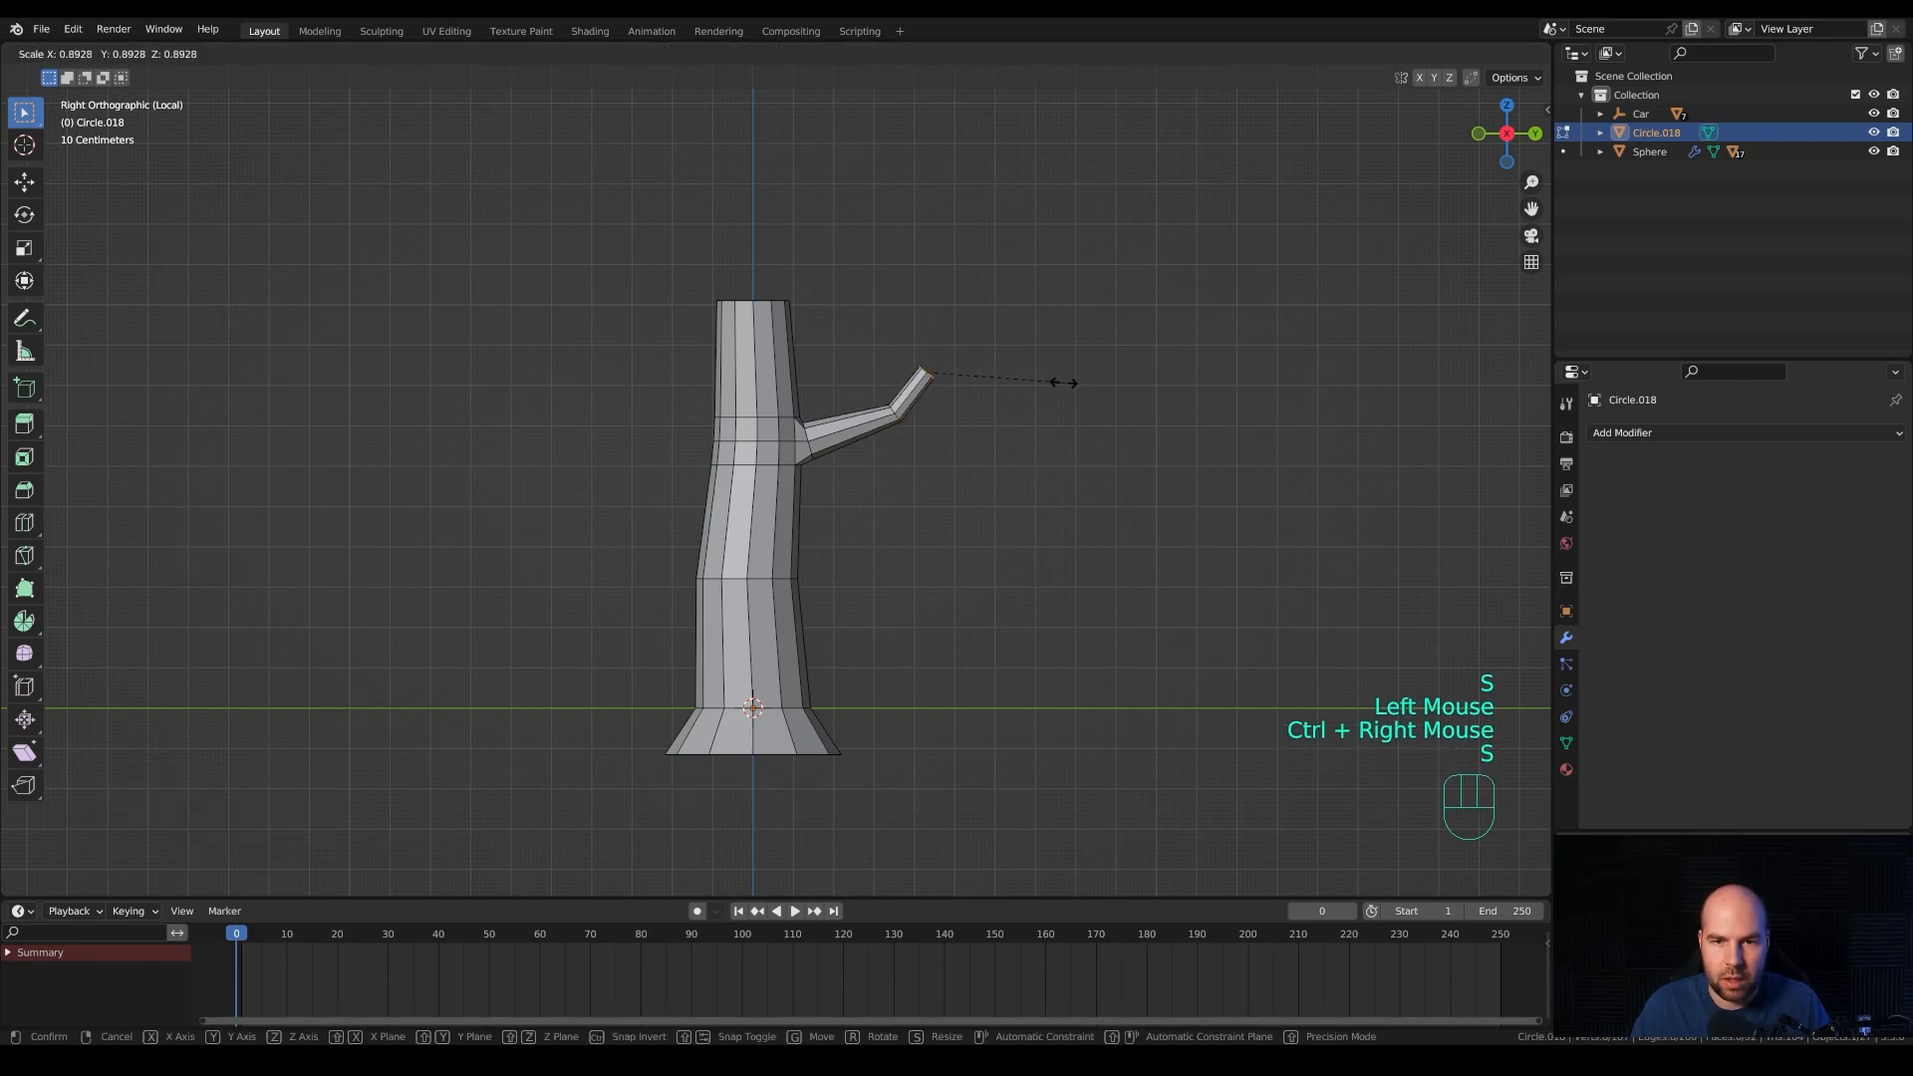
click(943, 343)
middle_drag(921, 348, 820, 370)
key(ctrl+r)
click(816, 368)
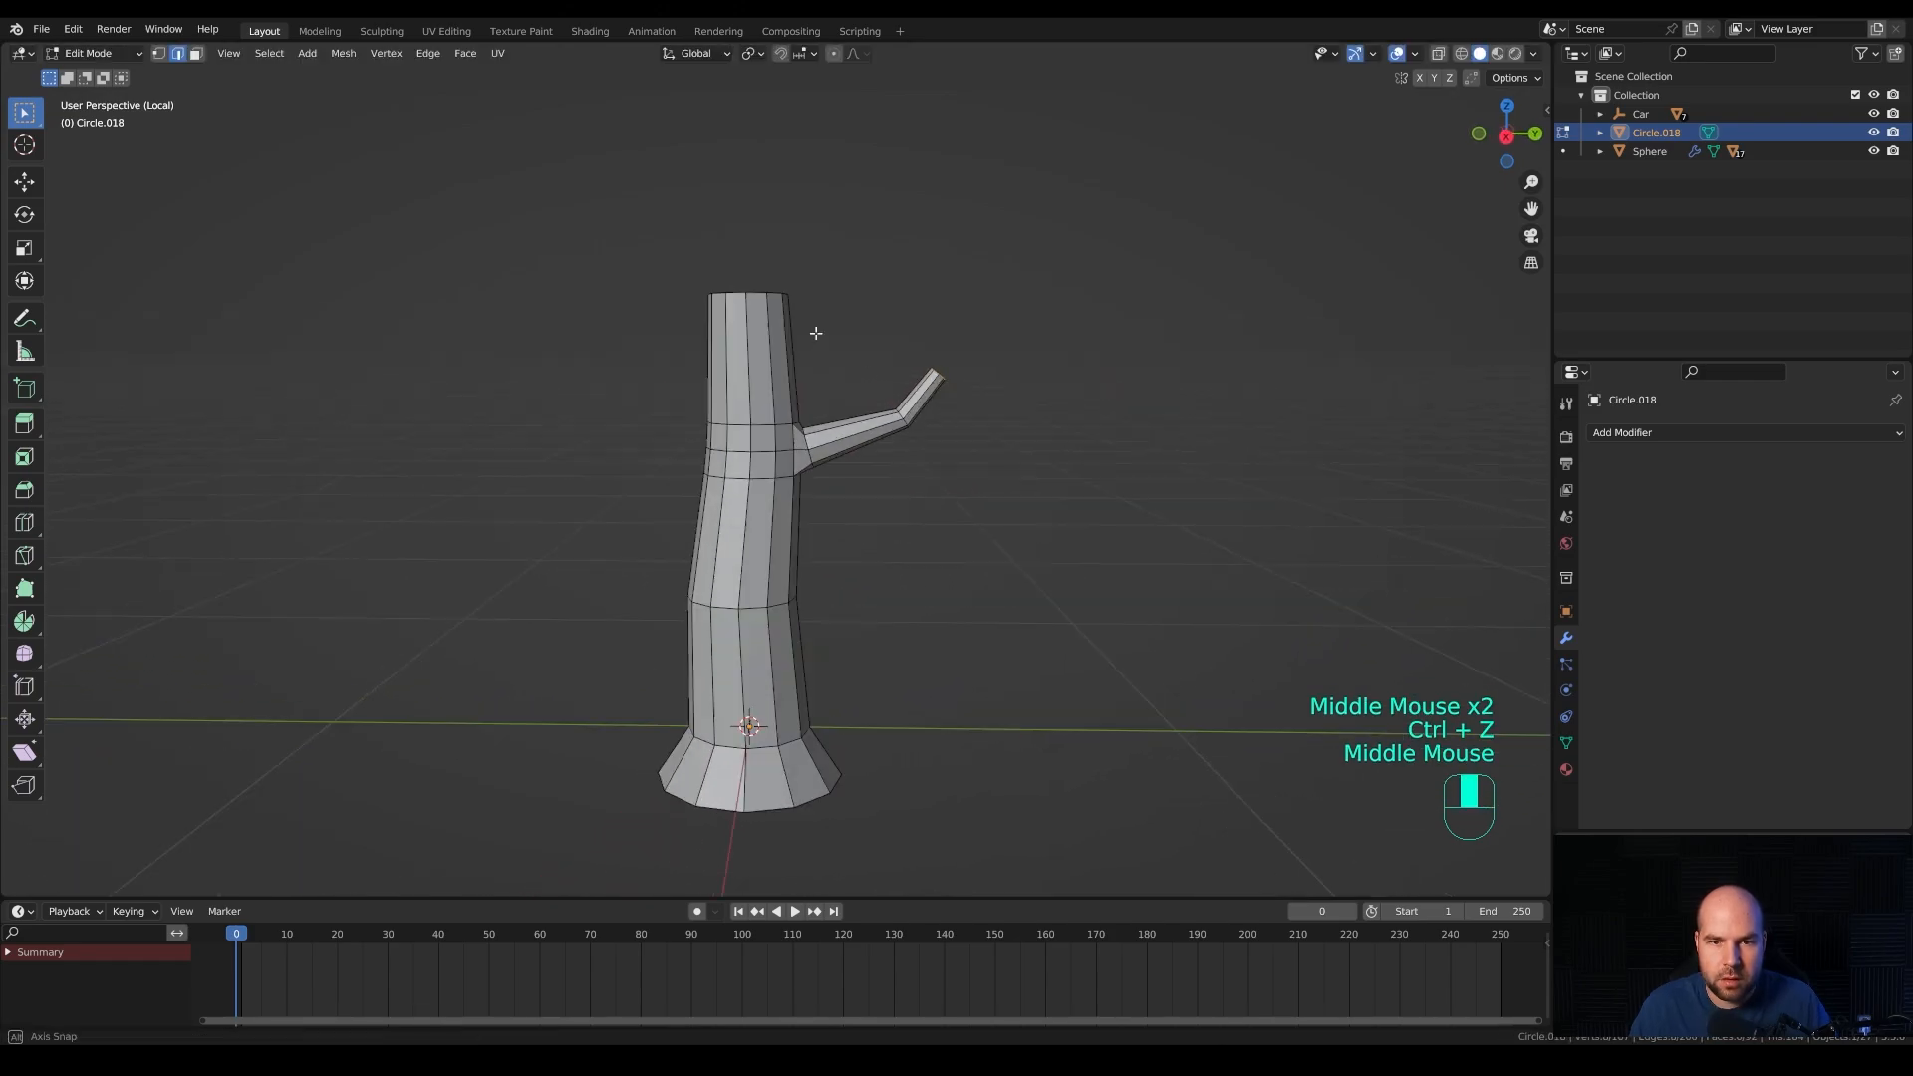
Add a centred loop cut to the trunk section above the branch and bevel it into a band.
middle_drag(816, 333, 1044, 428)
key(ctrl+r)
click(780, 355)
right_click(780, 355)
key(ctrl+b)
click(897, 326)
Inset a block of faces in the new band about 0.016 m opposite the branch, and move them about -0.025 m along Y.
key(3)
click(829, 397)
click(823, 400)
key(i)
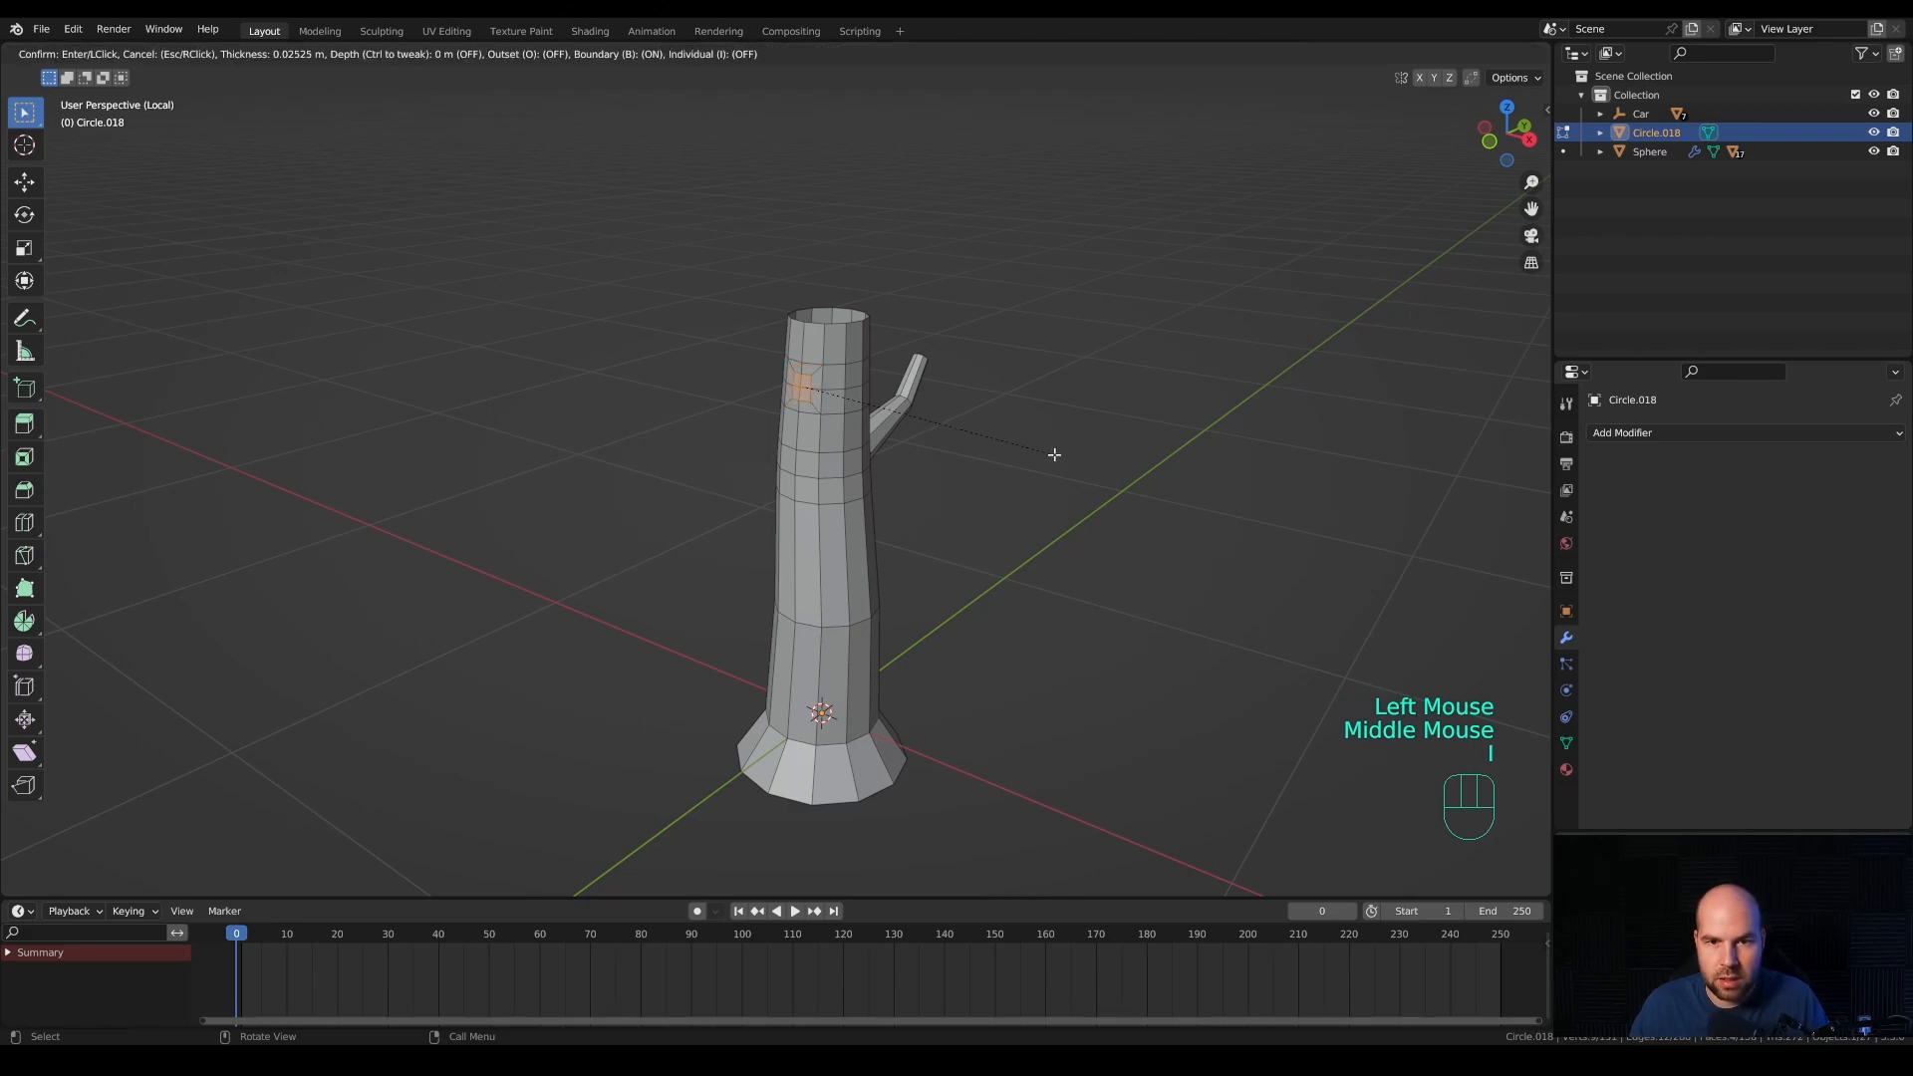
click(1057, 453)
key(g)
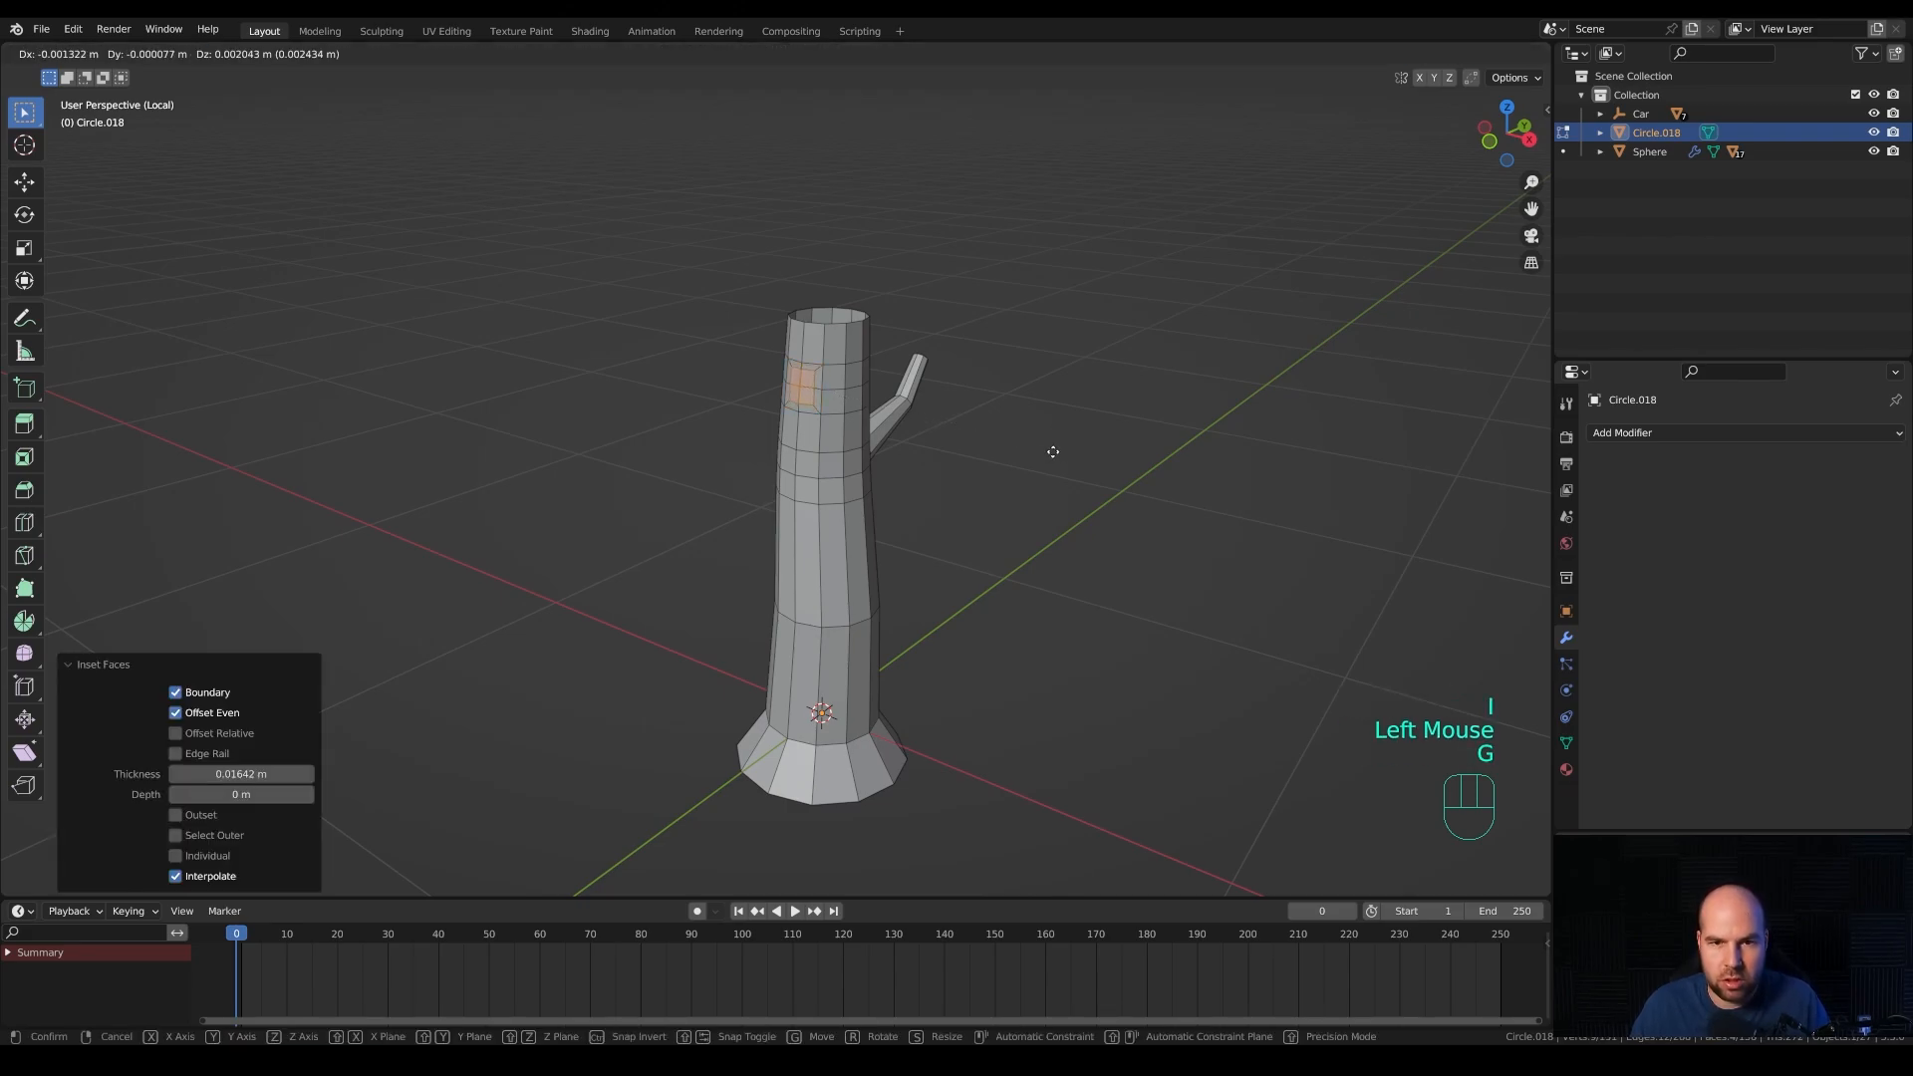
key(y)
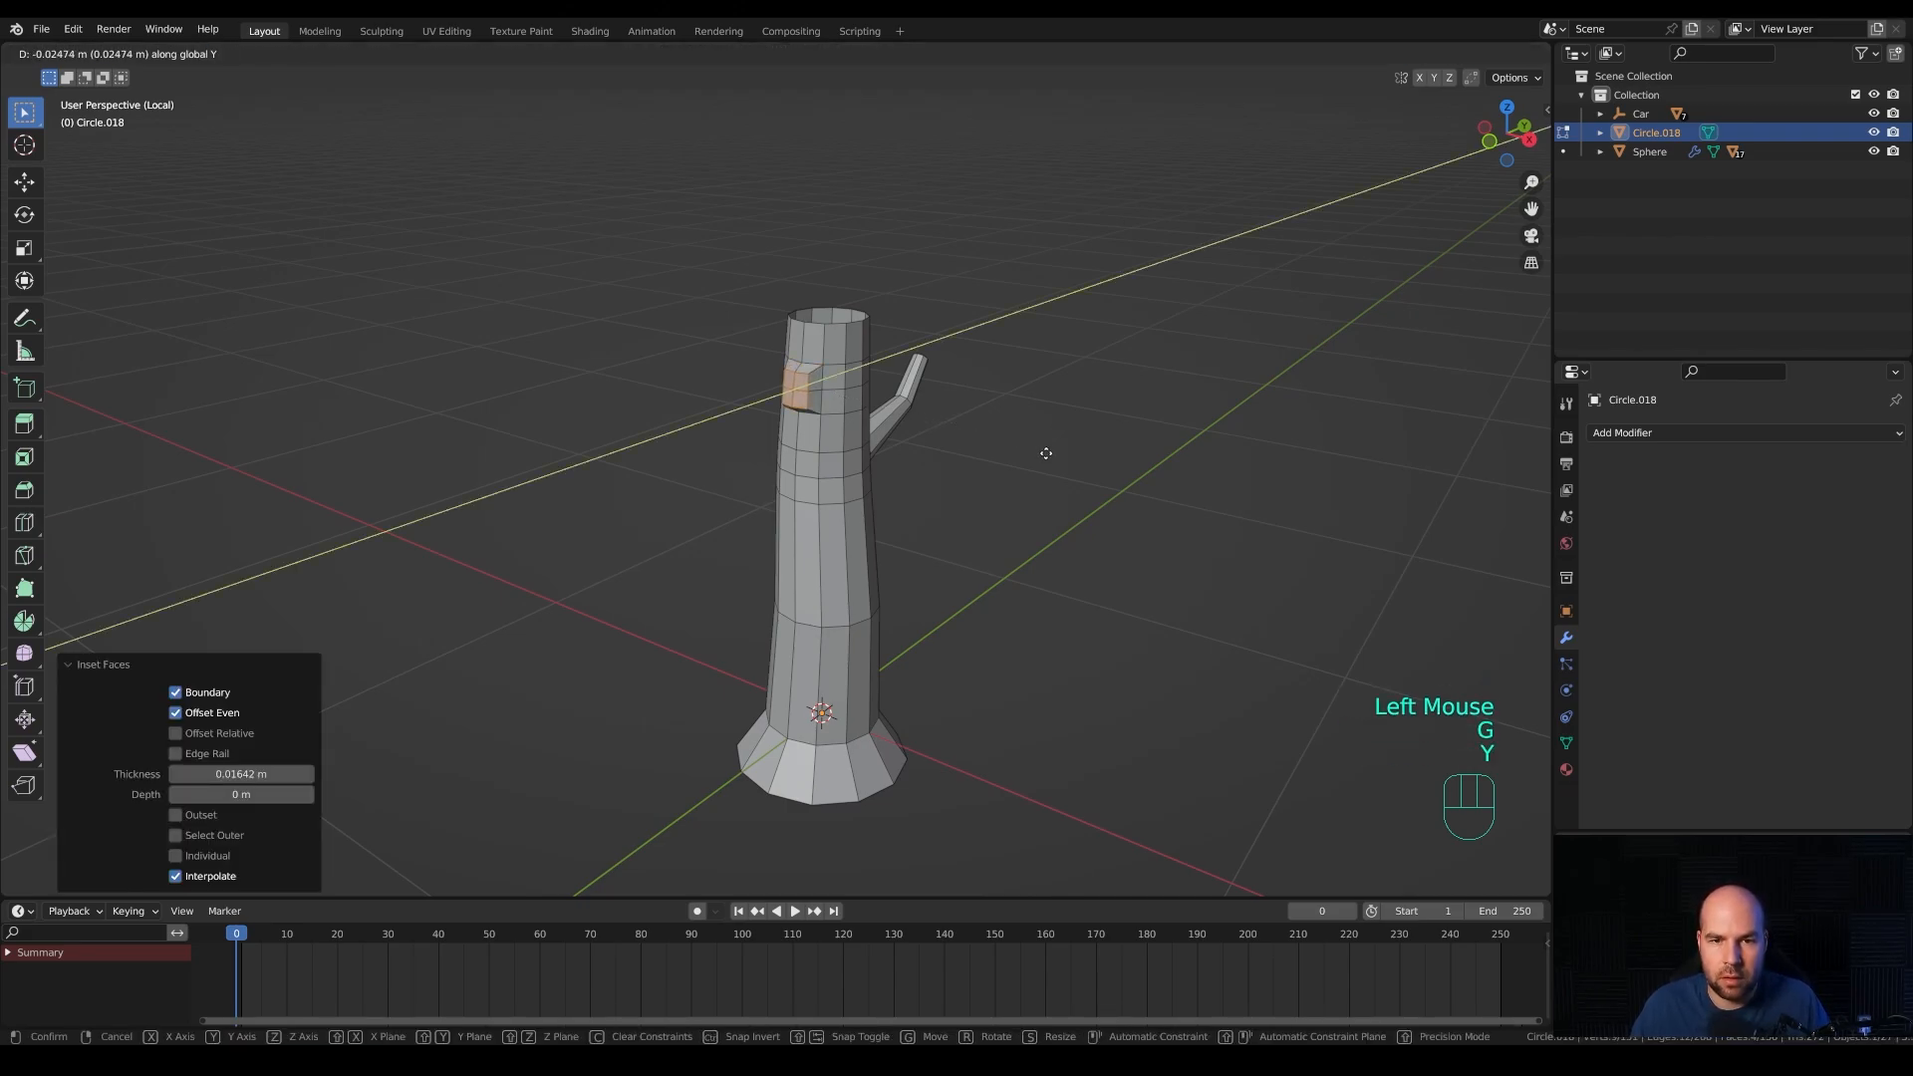
click(1045, 453)
Round the inset faces into a circle with LoopTools and delete them to leave a second opening.
right_click(799, 393)
mouse_move(799, 393)
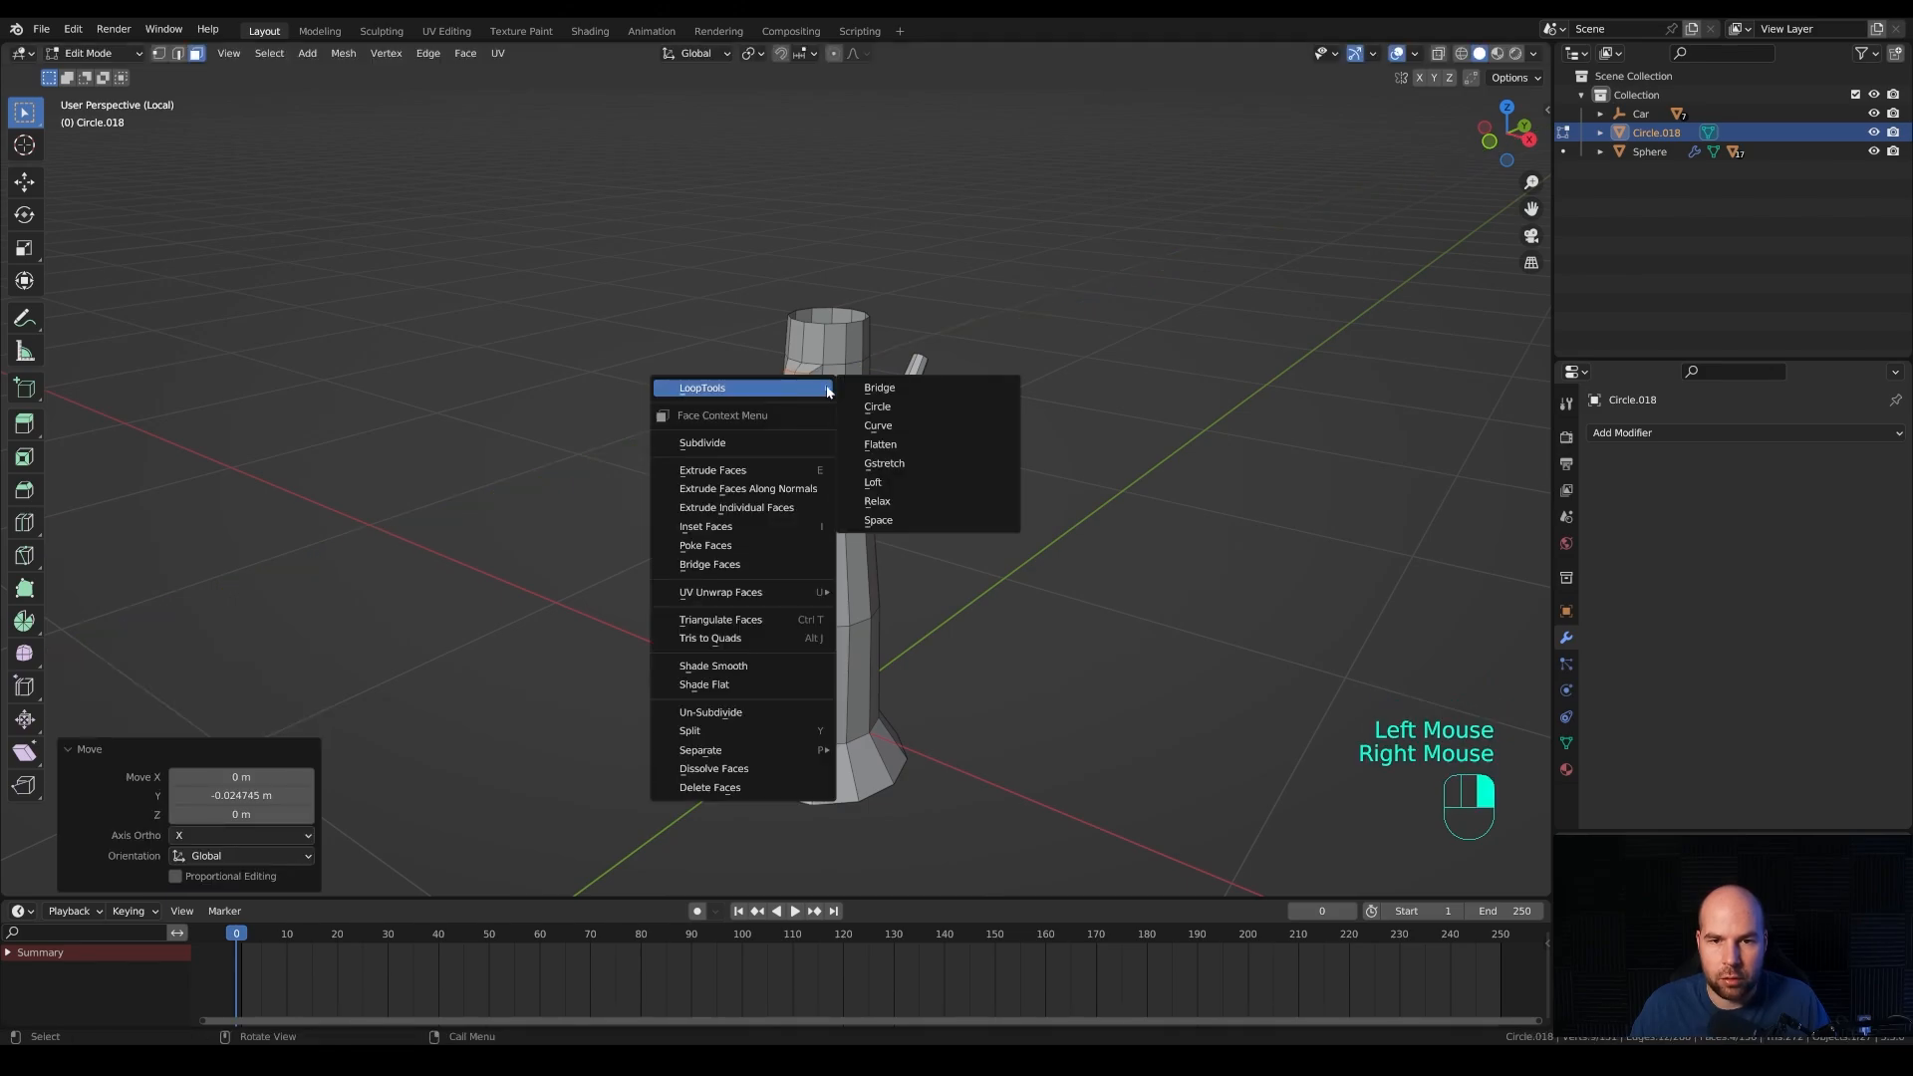
click(878, 407)
key(x)
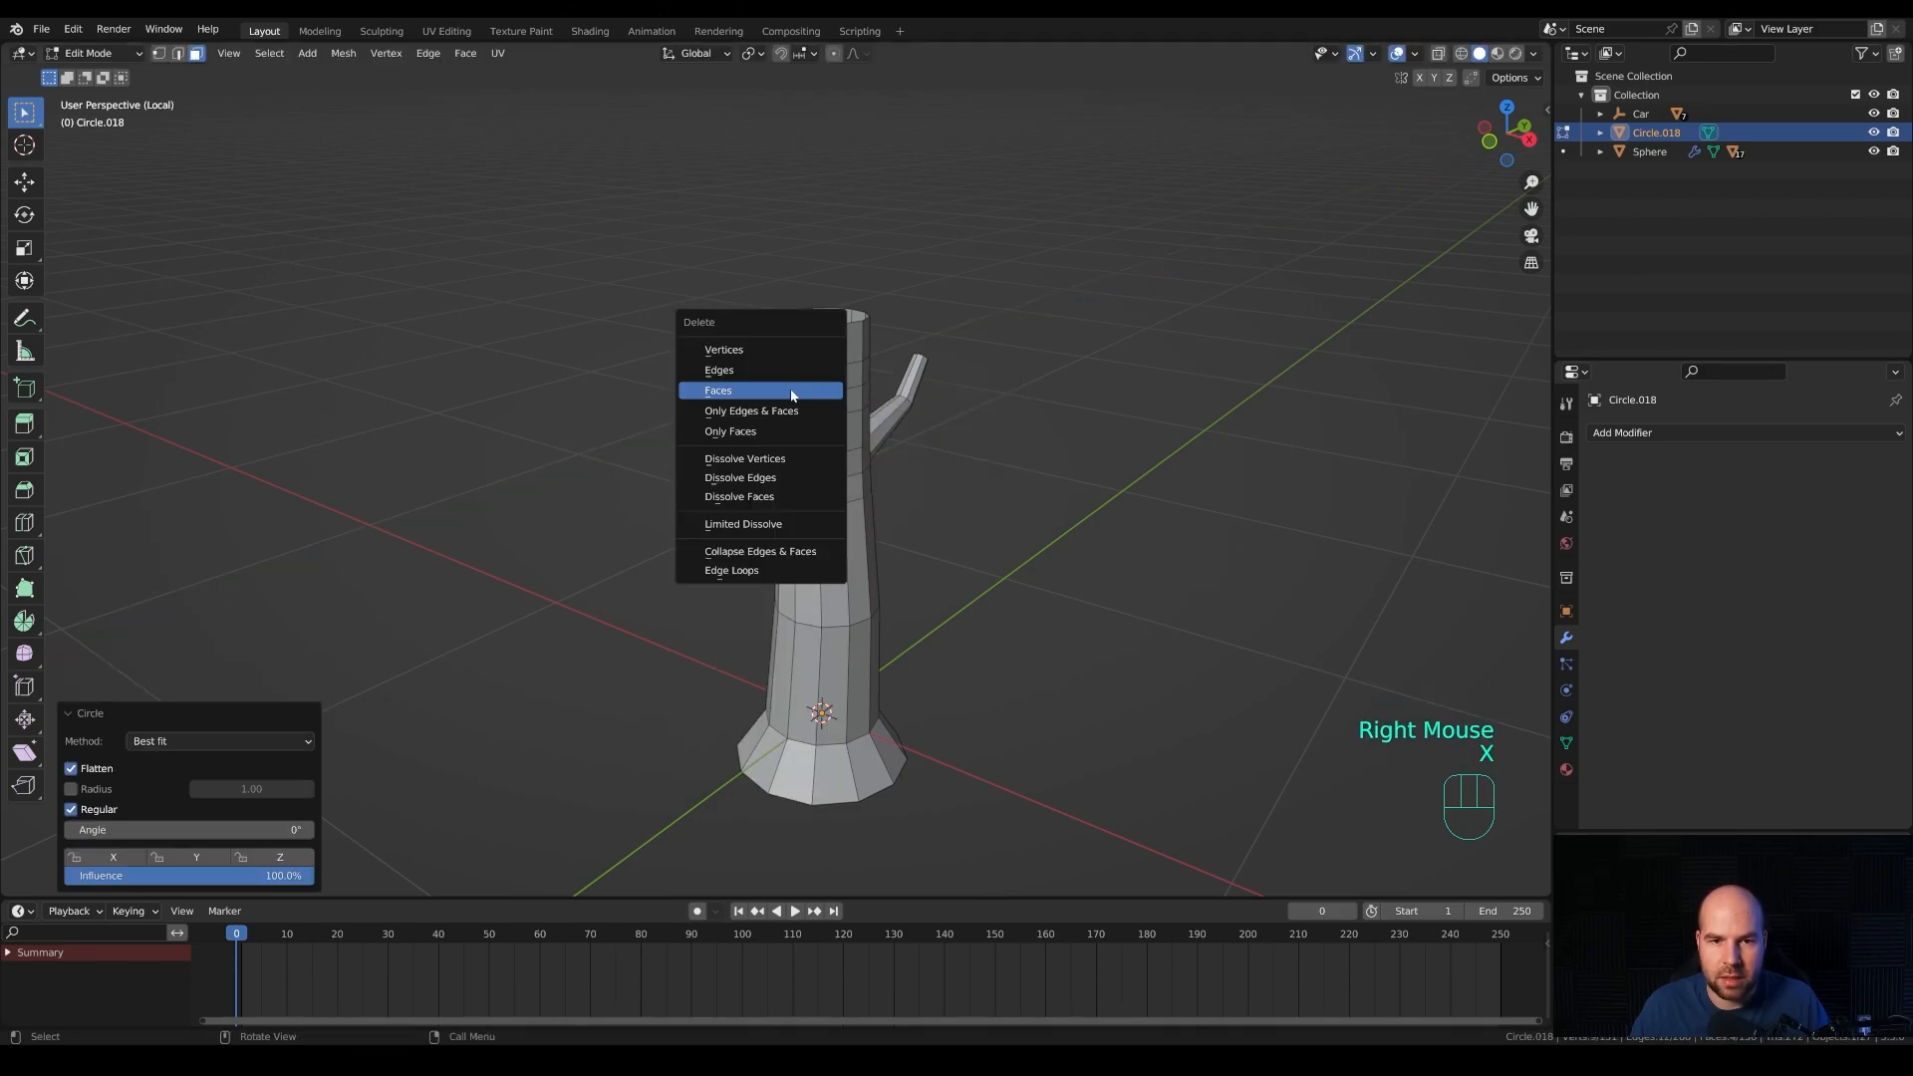
click(793, 390)
Select the edge loop around the second trunk opening and show it in the right orthographic view.
key(2)
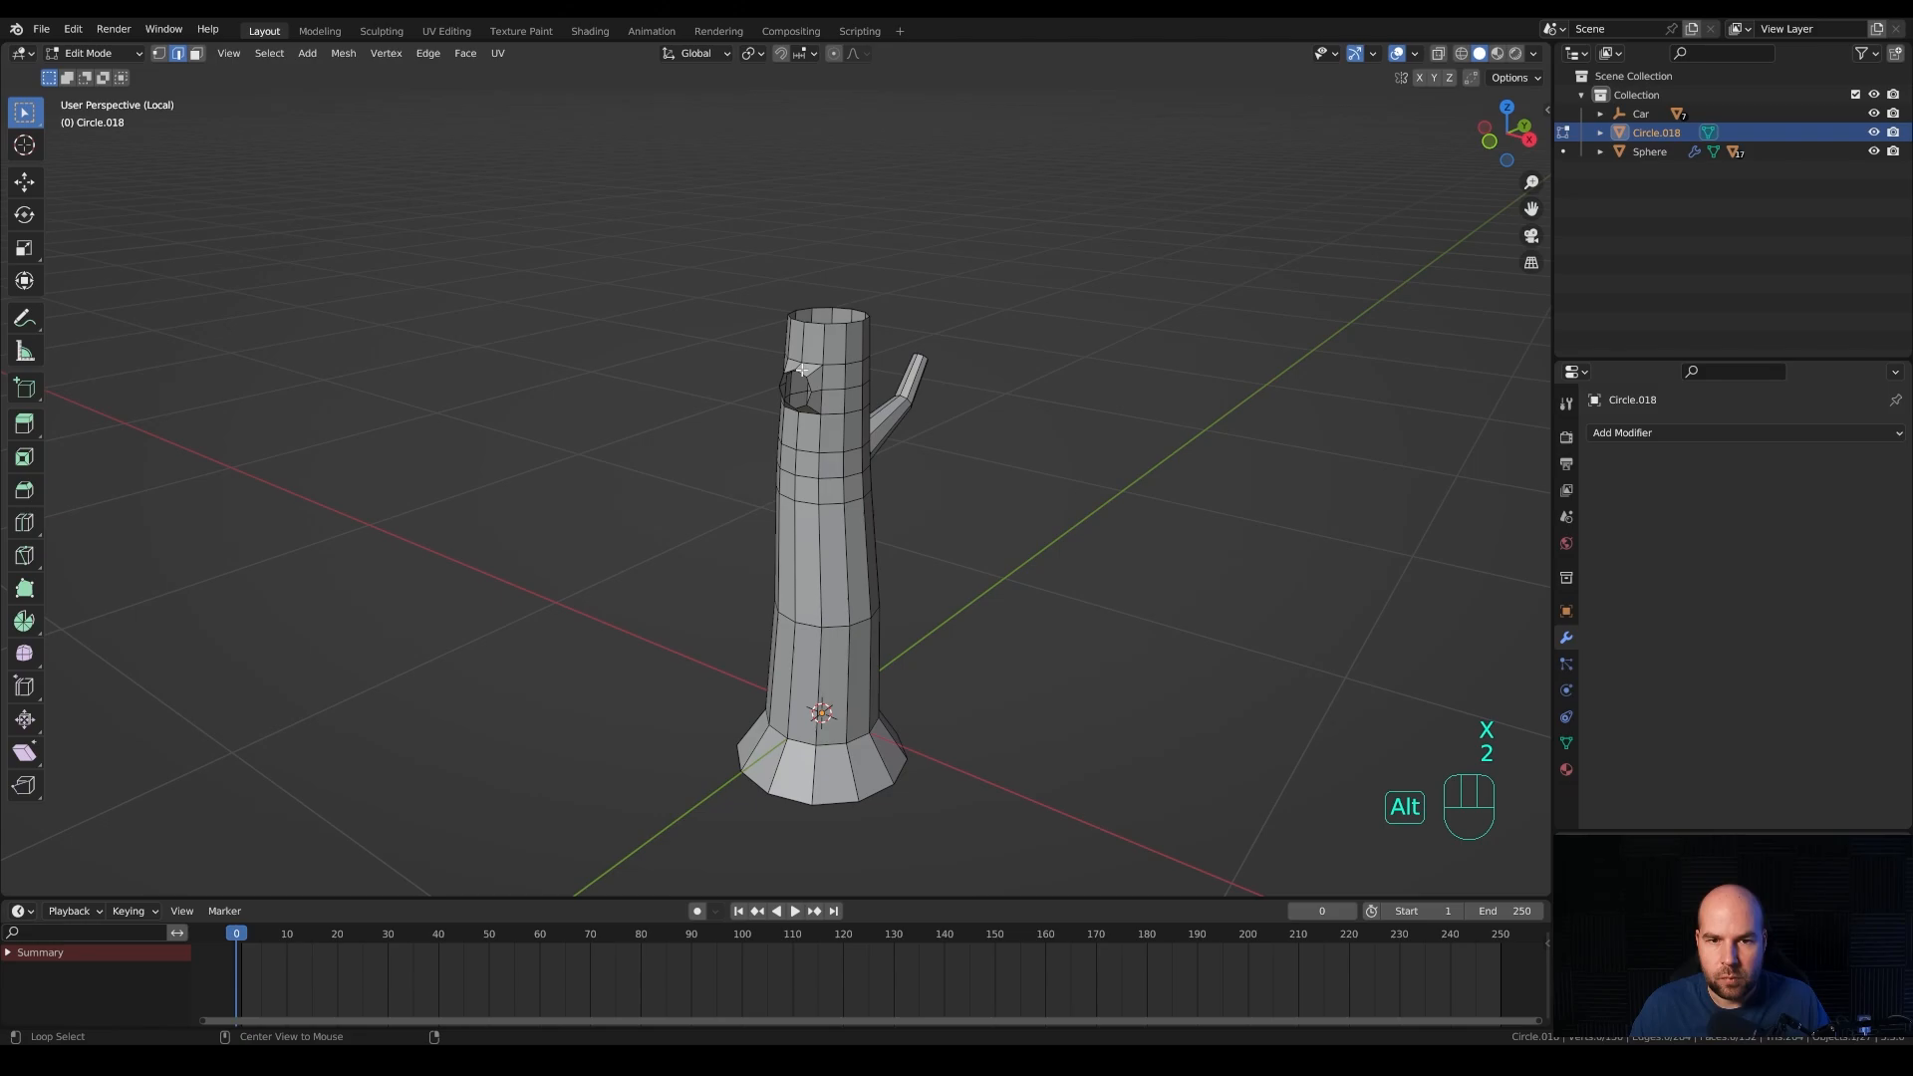
alt+click(802, 372)
key(KP_3)
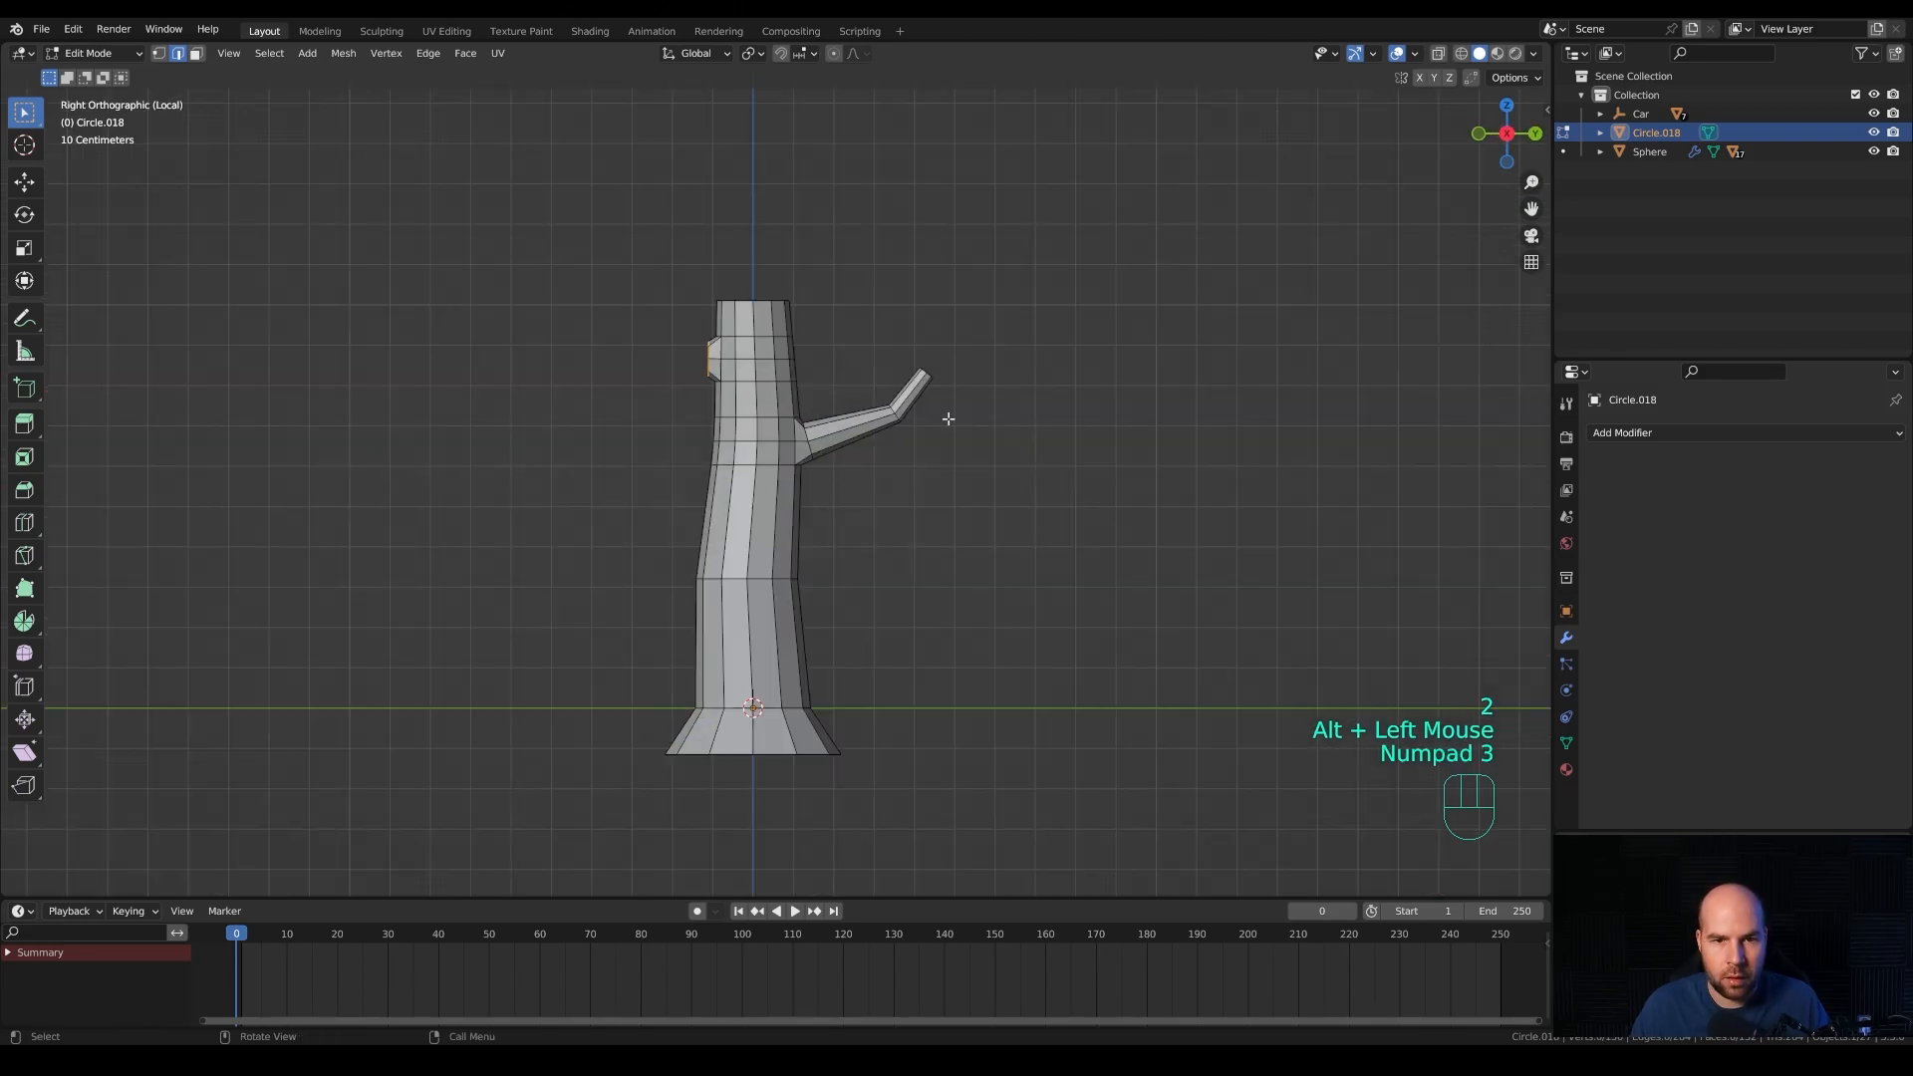
key(e)
click(917, 392)
key(ctrl+z)
Rotate the opening's edge loop about 11.4°, extrude the second branch's first segment obliquely upward, and narrow its end.
key(r)
click(899, 377)
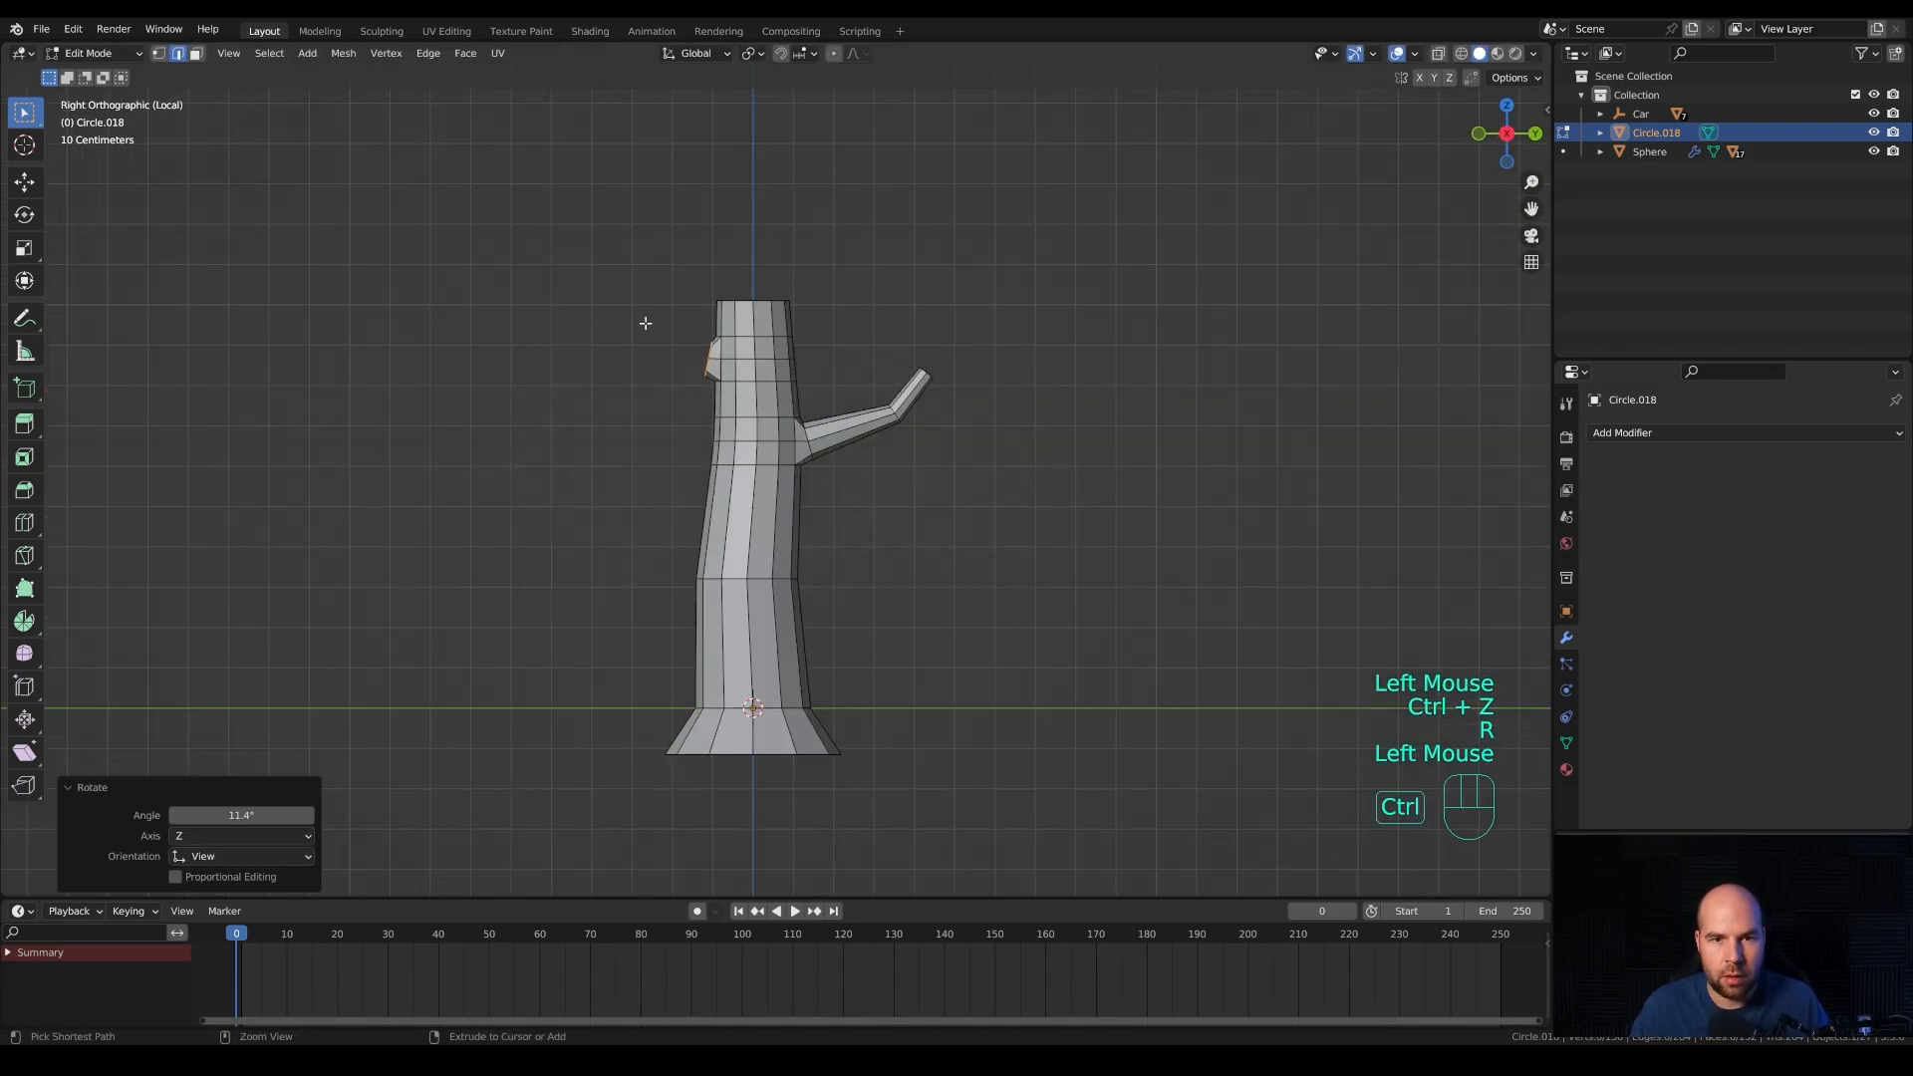
ctrl+right_click(648, 320)
key(s)
click(882, 329)
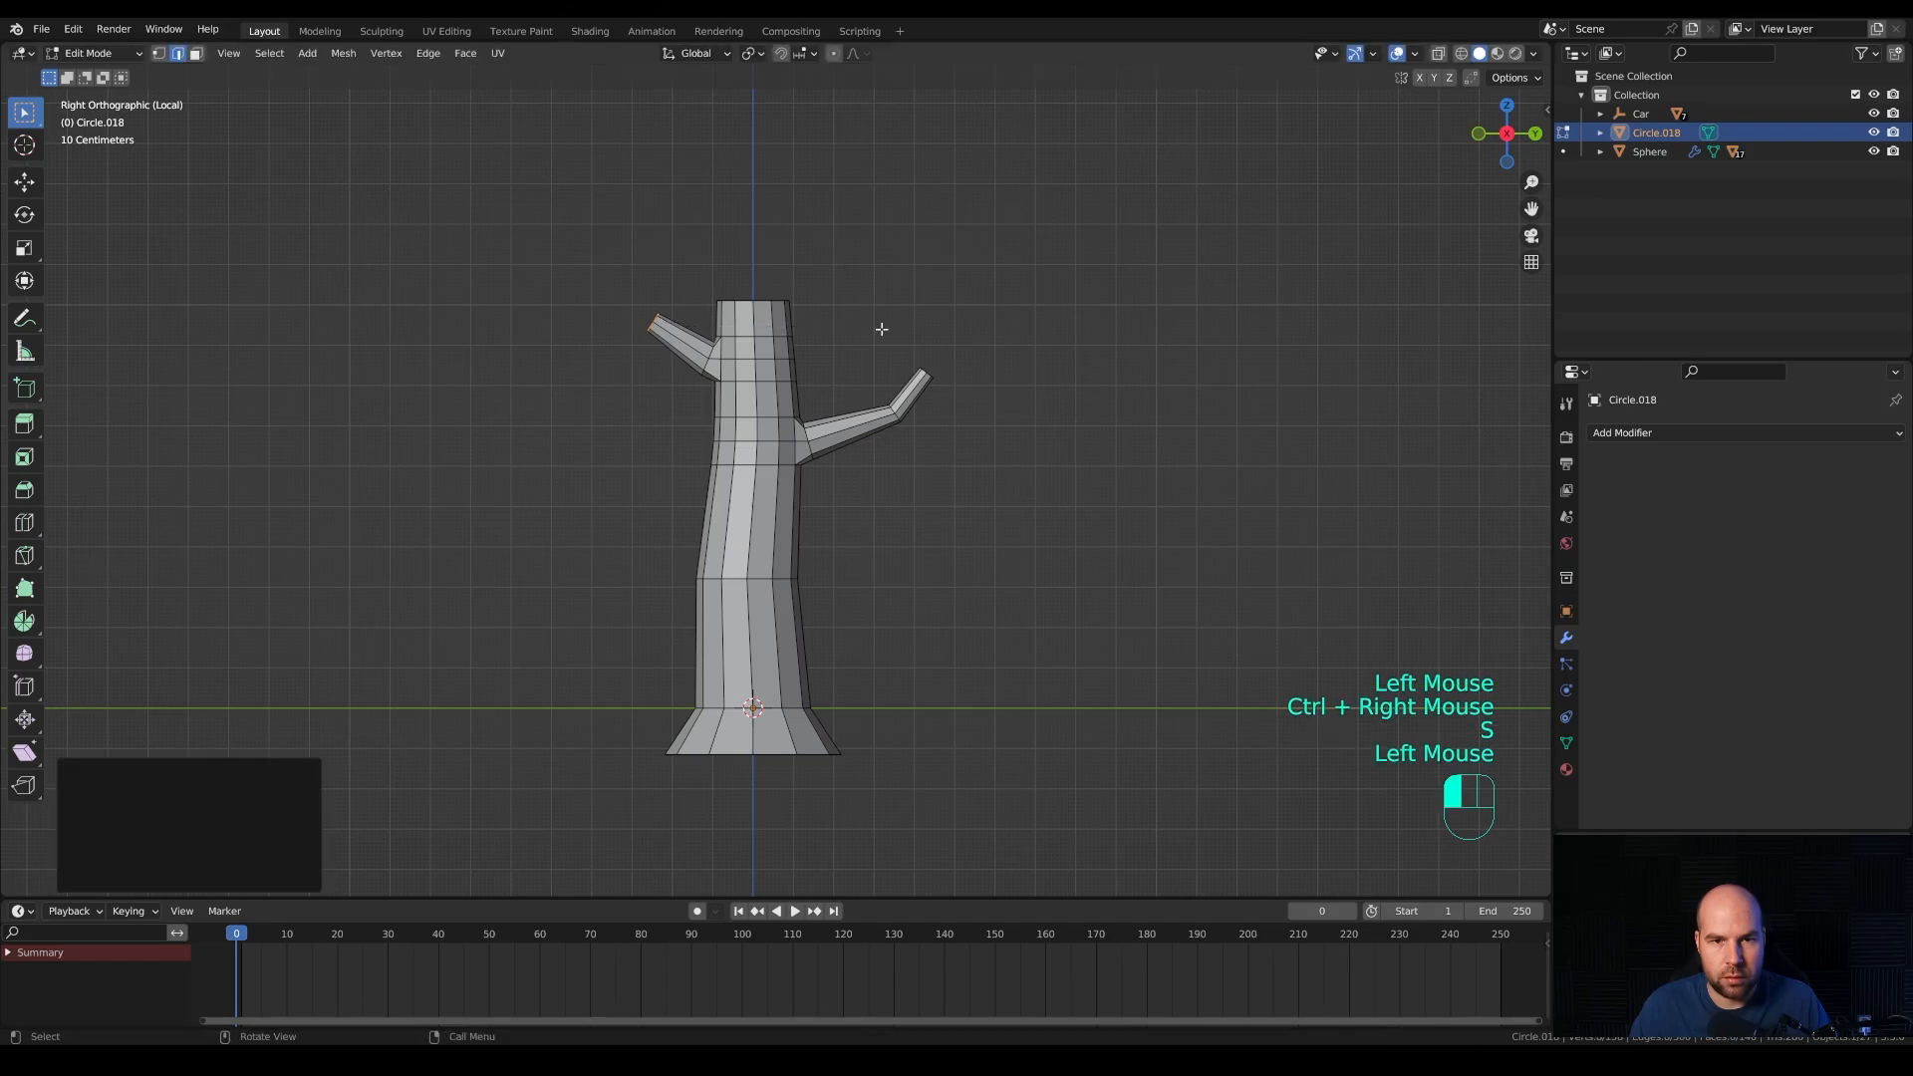
Extend the second branch with a steeper segment above the trunk's top and scale down its tip.
ctrl+right_click(630, 266)
key(s)
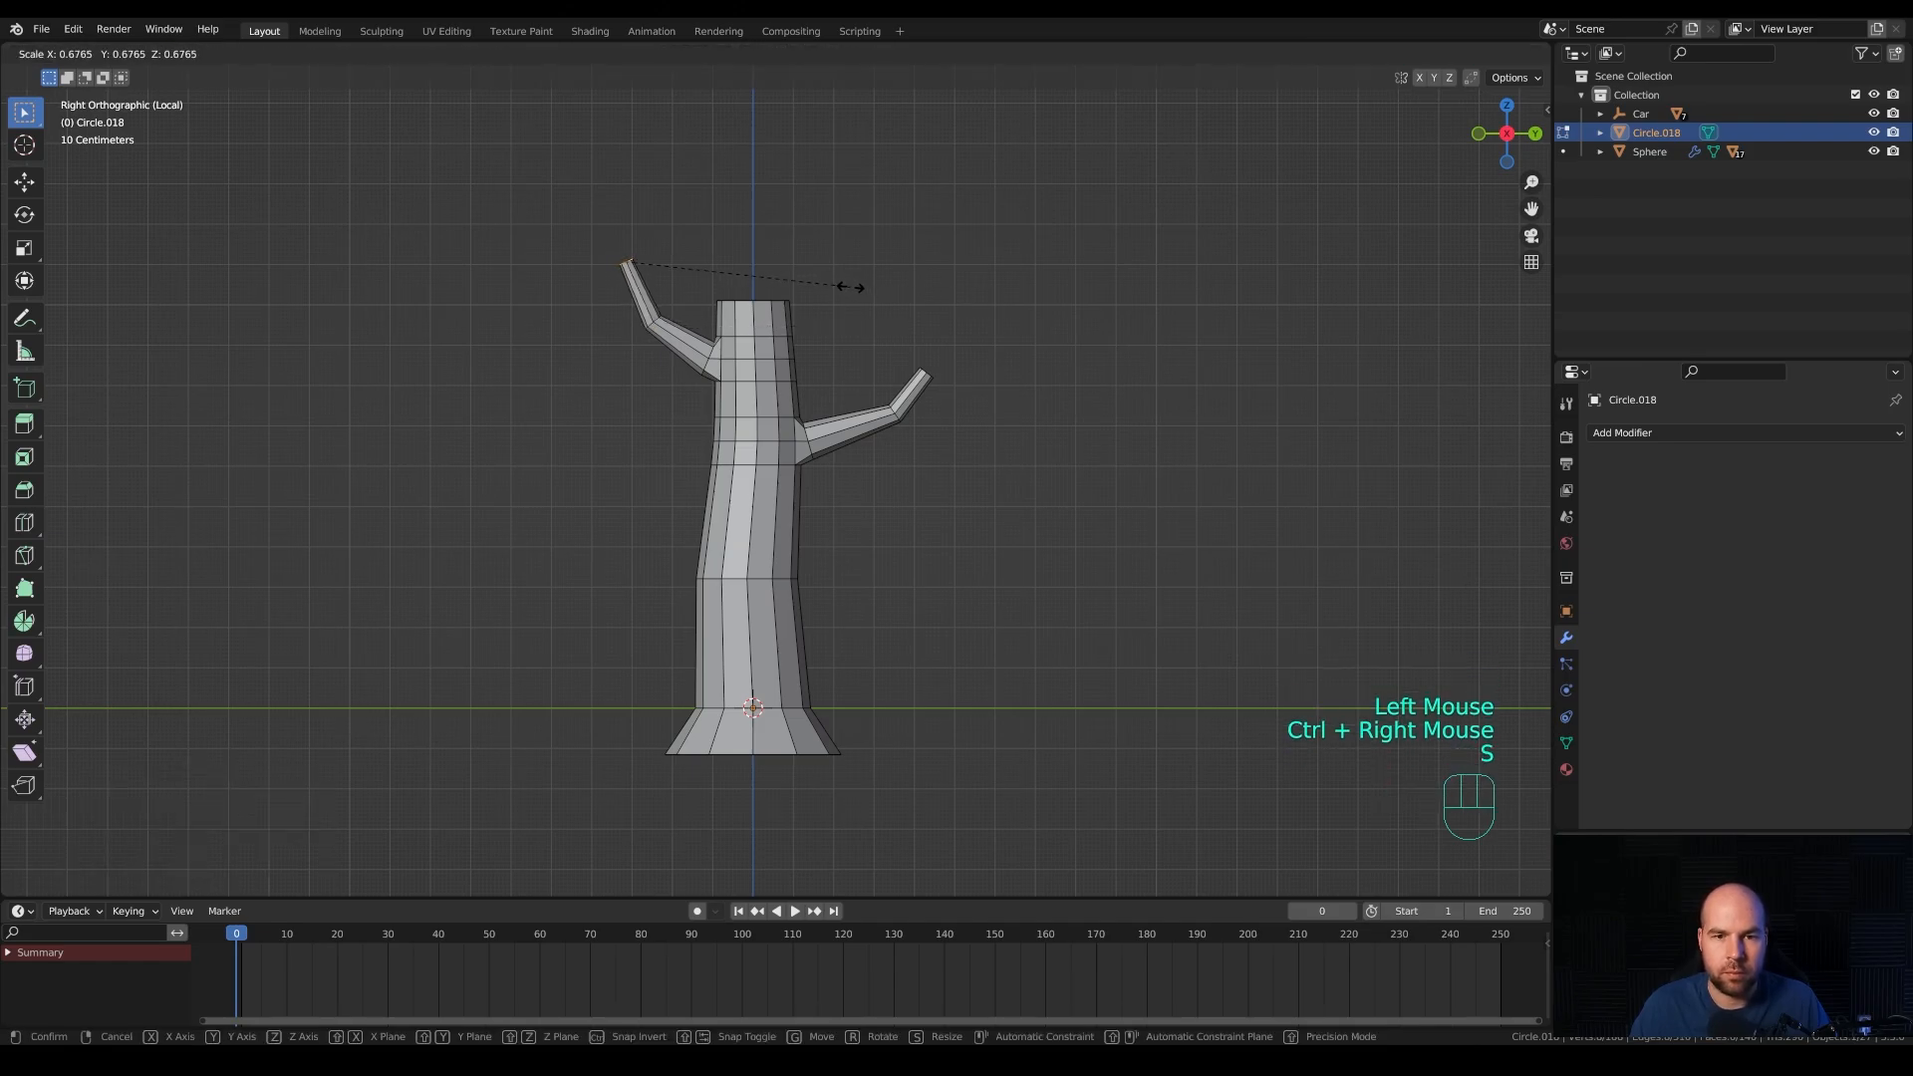
click(851, 287)
Narrow the trunk's top edge loop and extrude a tapered segment upward, leaning toward the first branch.
middle_drag(949, 299, 872, 338)
scroll(742, 339, down, 1)
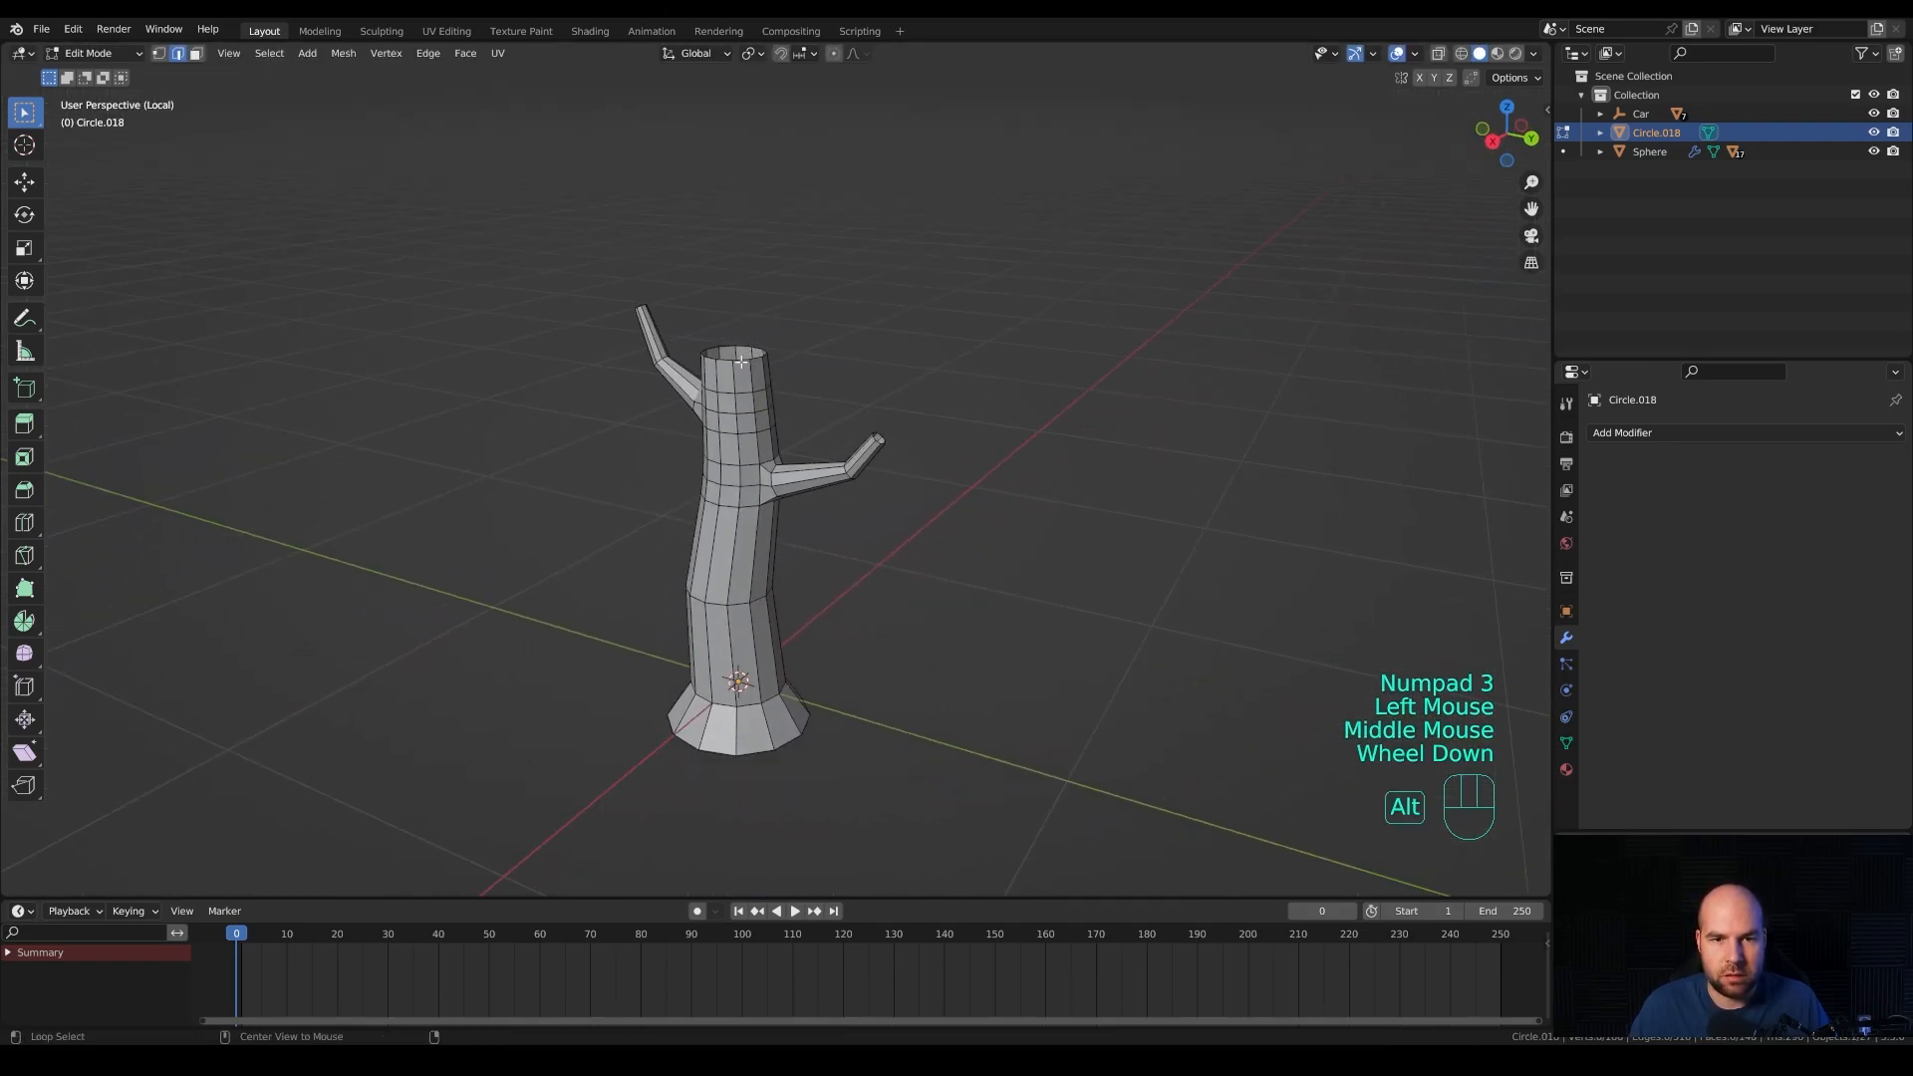
alt+click(742, 361)
key(s)
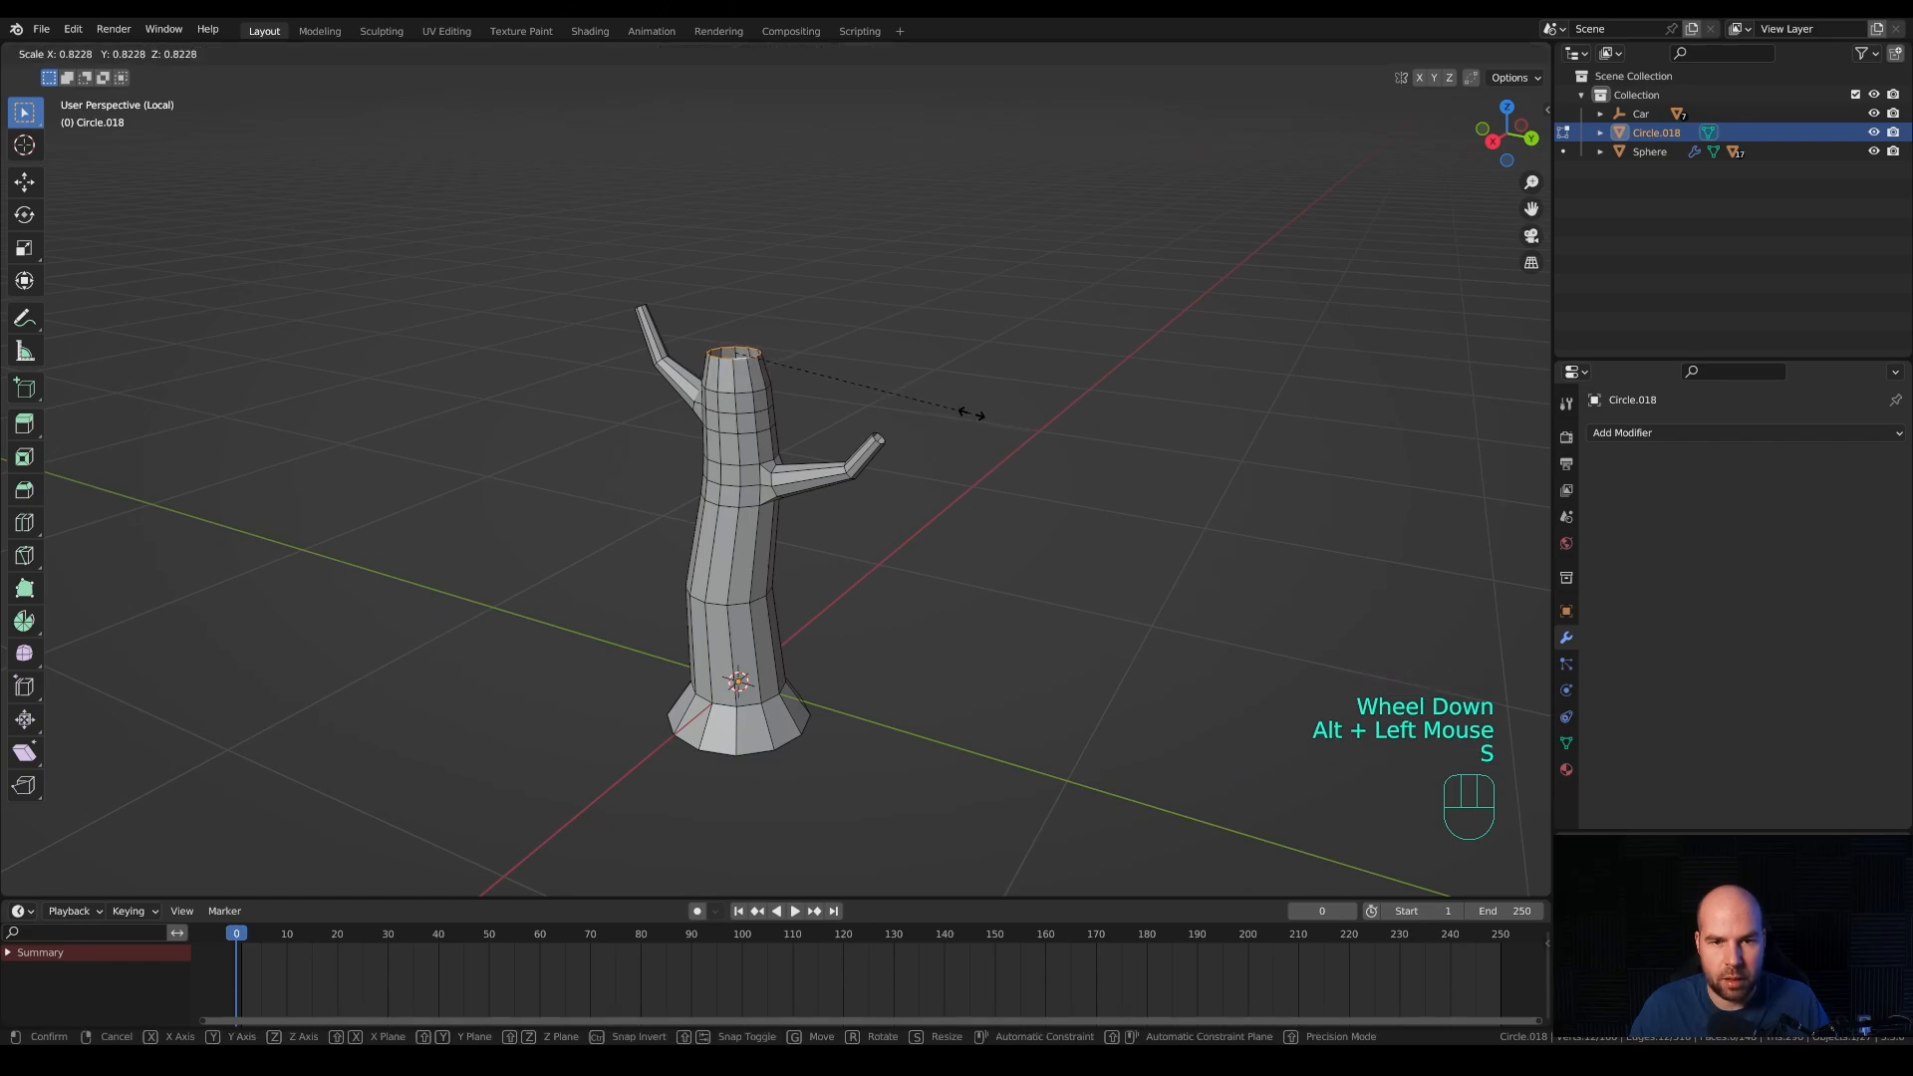
click(744, 392)
middle_drag(745, 391, 826, 339)
ctrl+right_click(779, 273)
key(s)
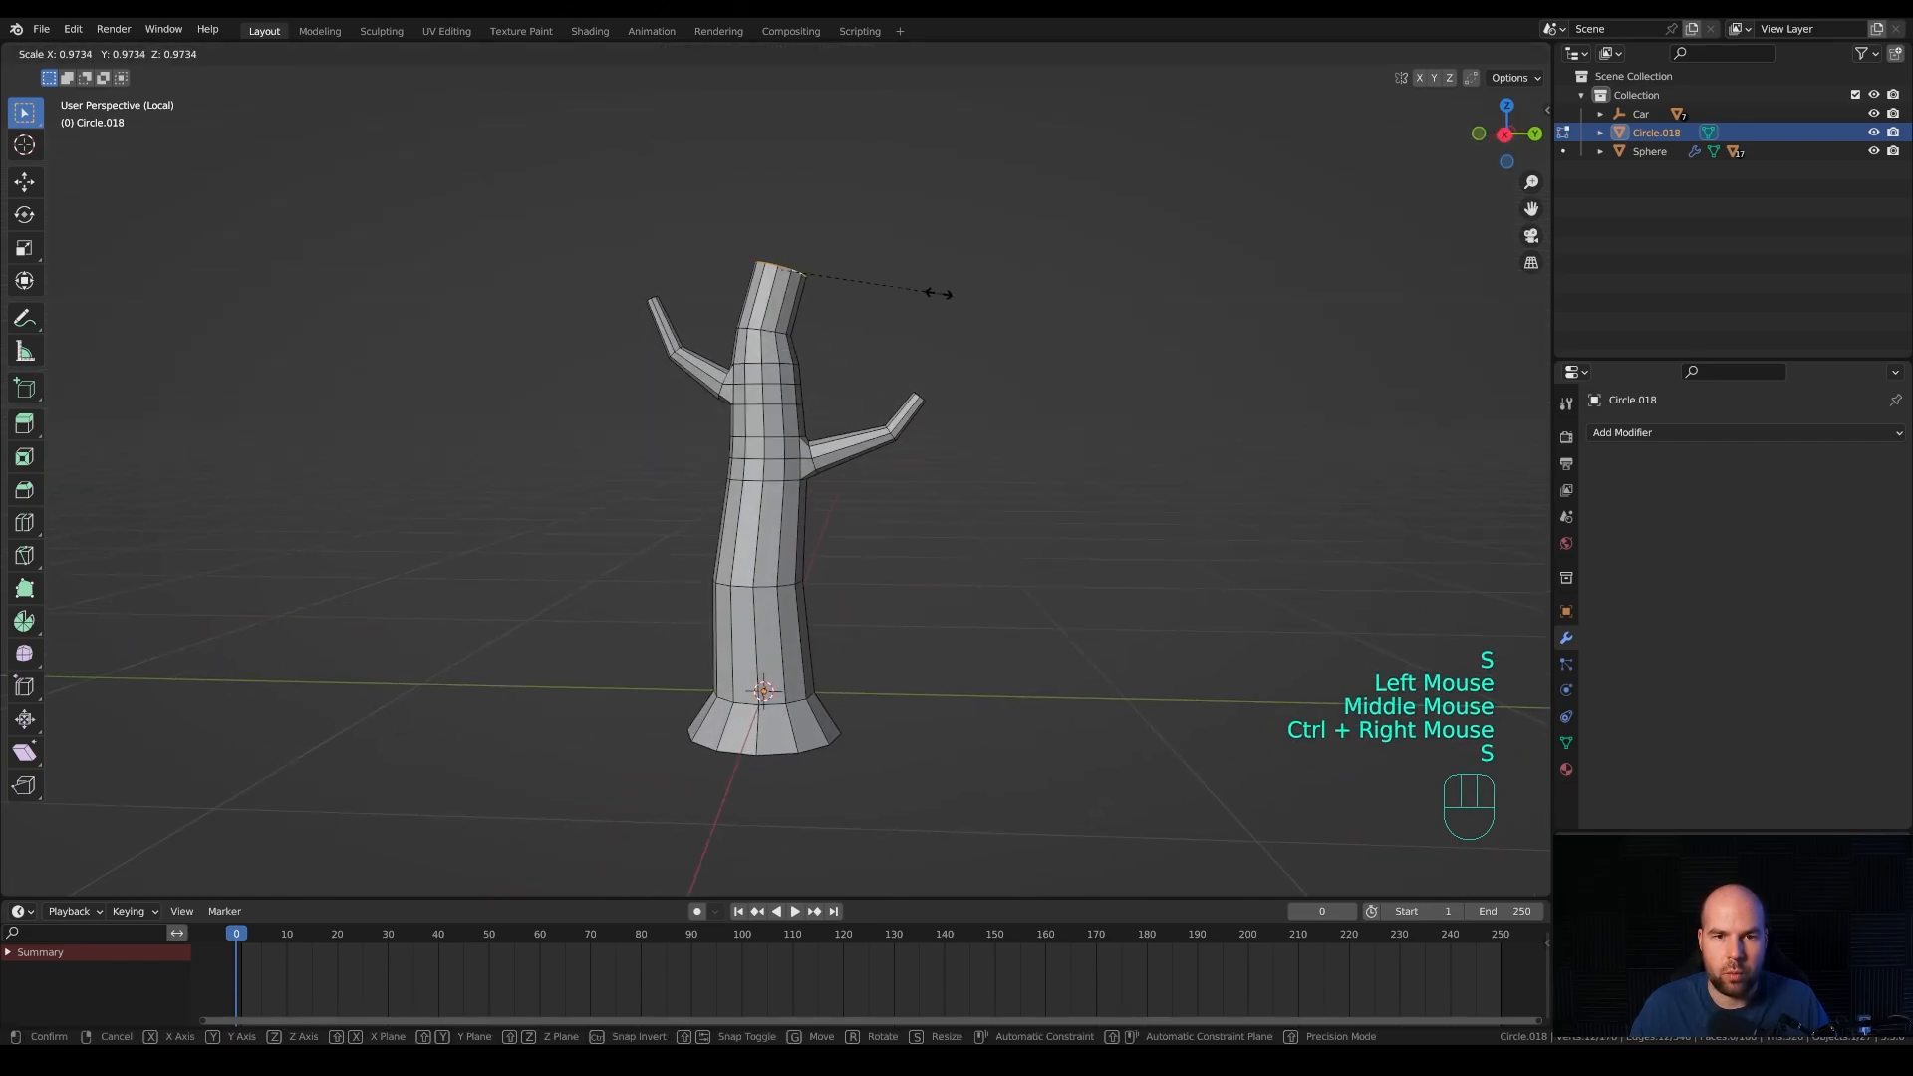
click(876, 285)
Extrude a shorter trunk segment leaning the opposite way and scale its end to about 0.615.
ctrl+right_click(765, 239)
key(s)
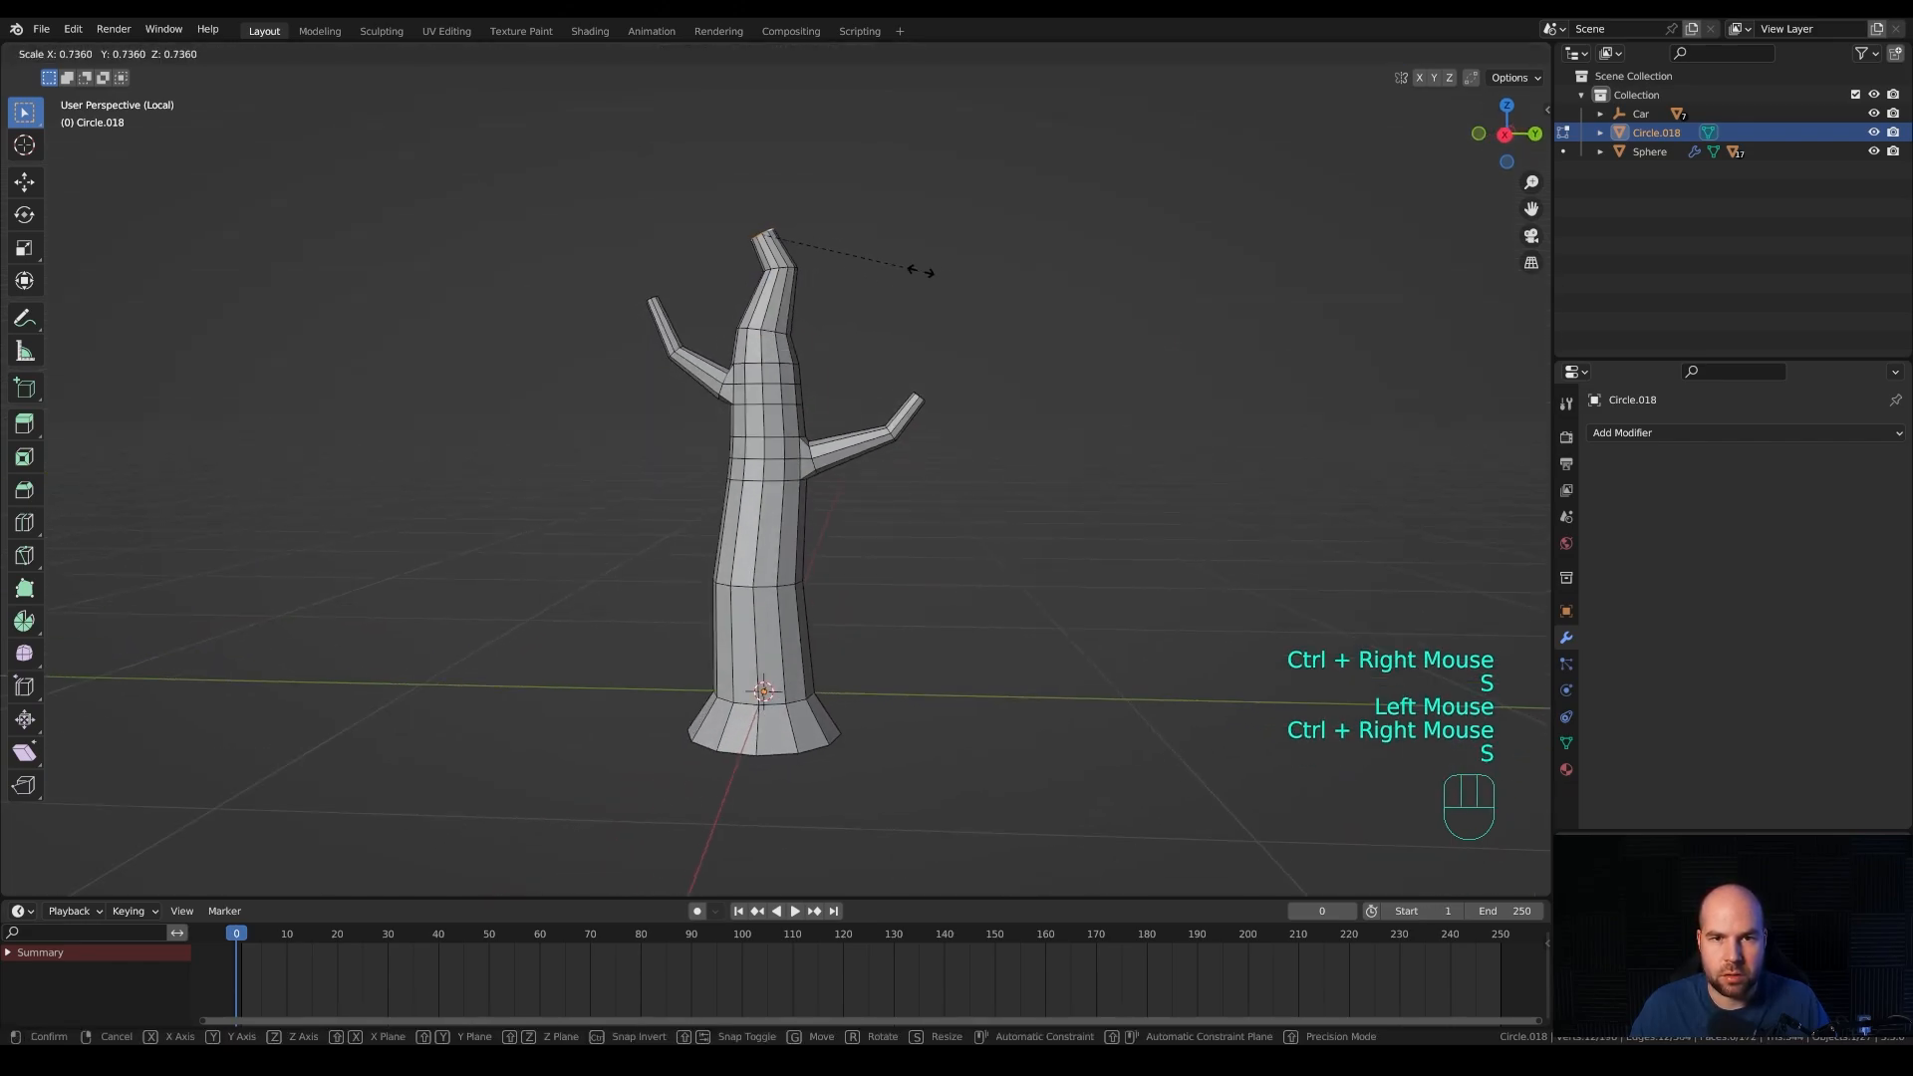
click(900, 267)
middle_drag(871, 342, 823, 385)
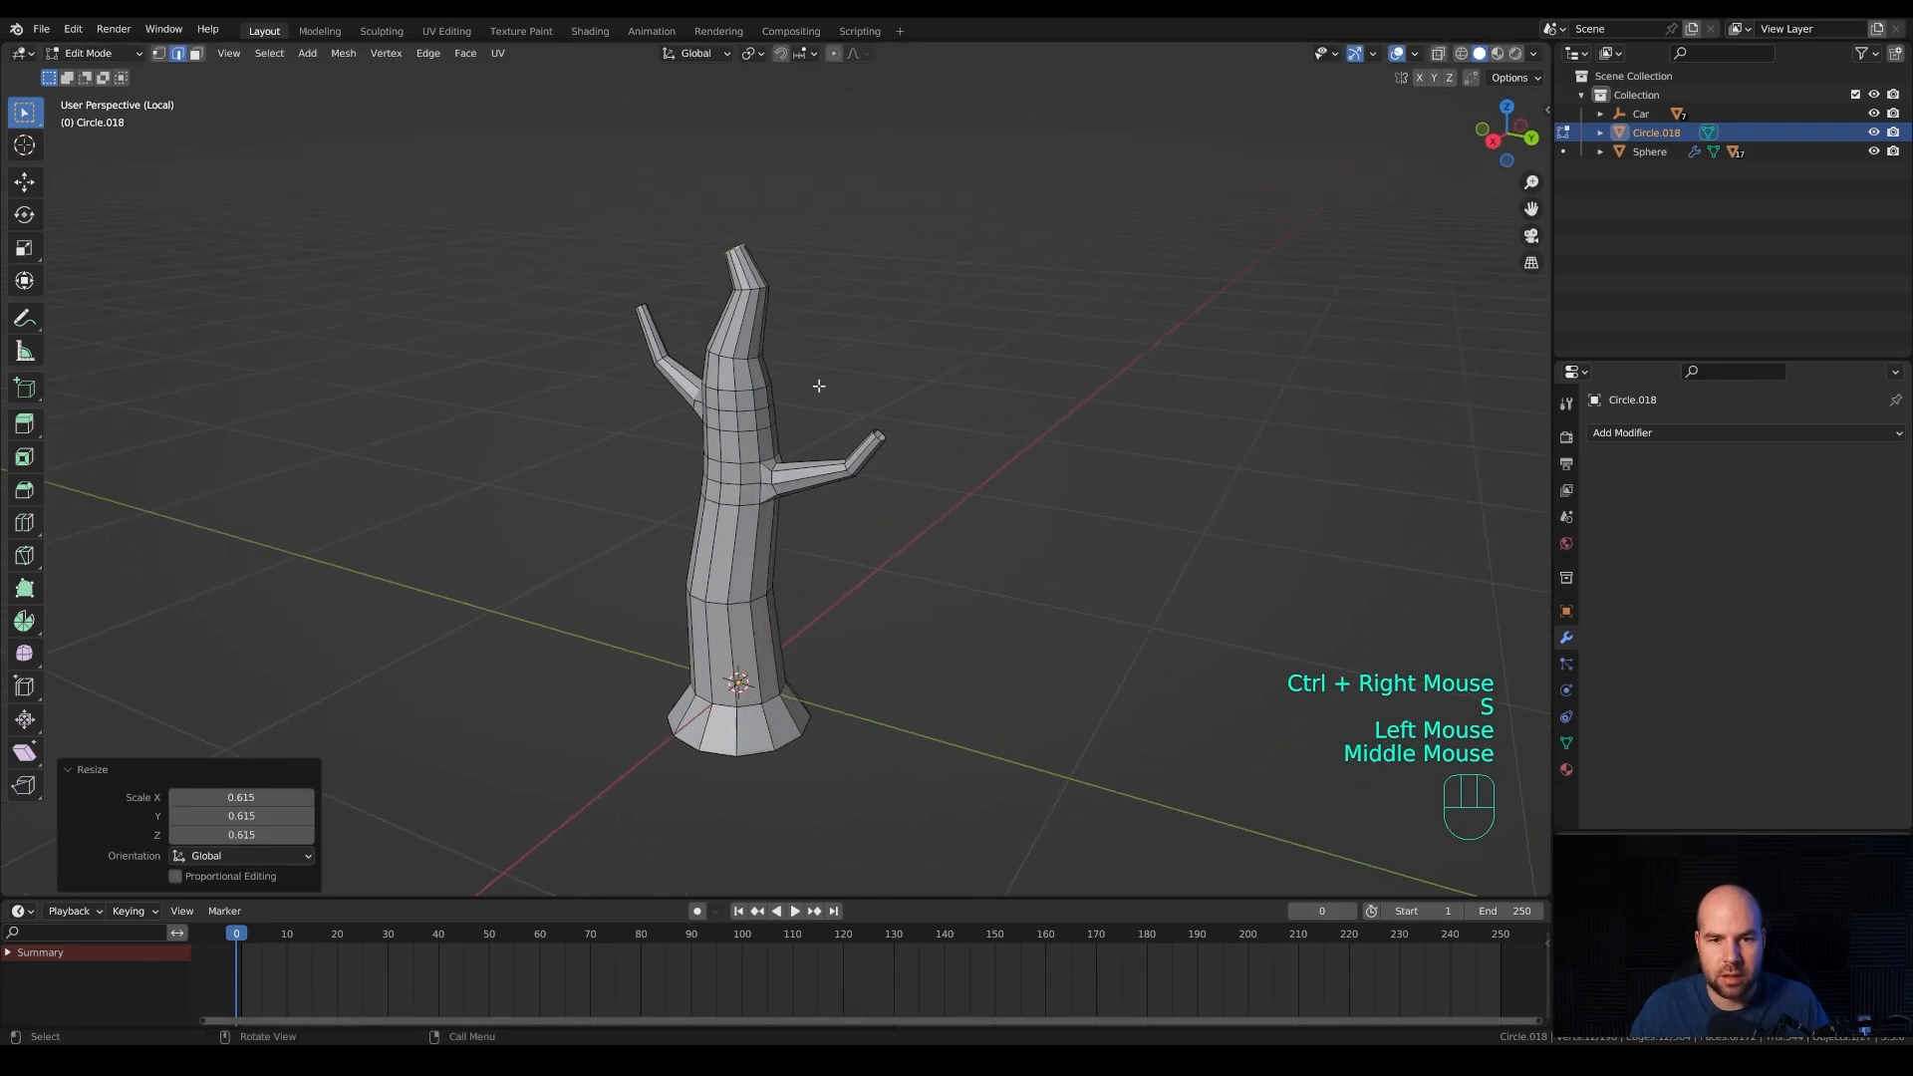
Return to Object Mode and add a level 2 Subdivision modifier to the trunk.
key(Tab)
key(ctrl+2)
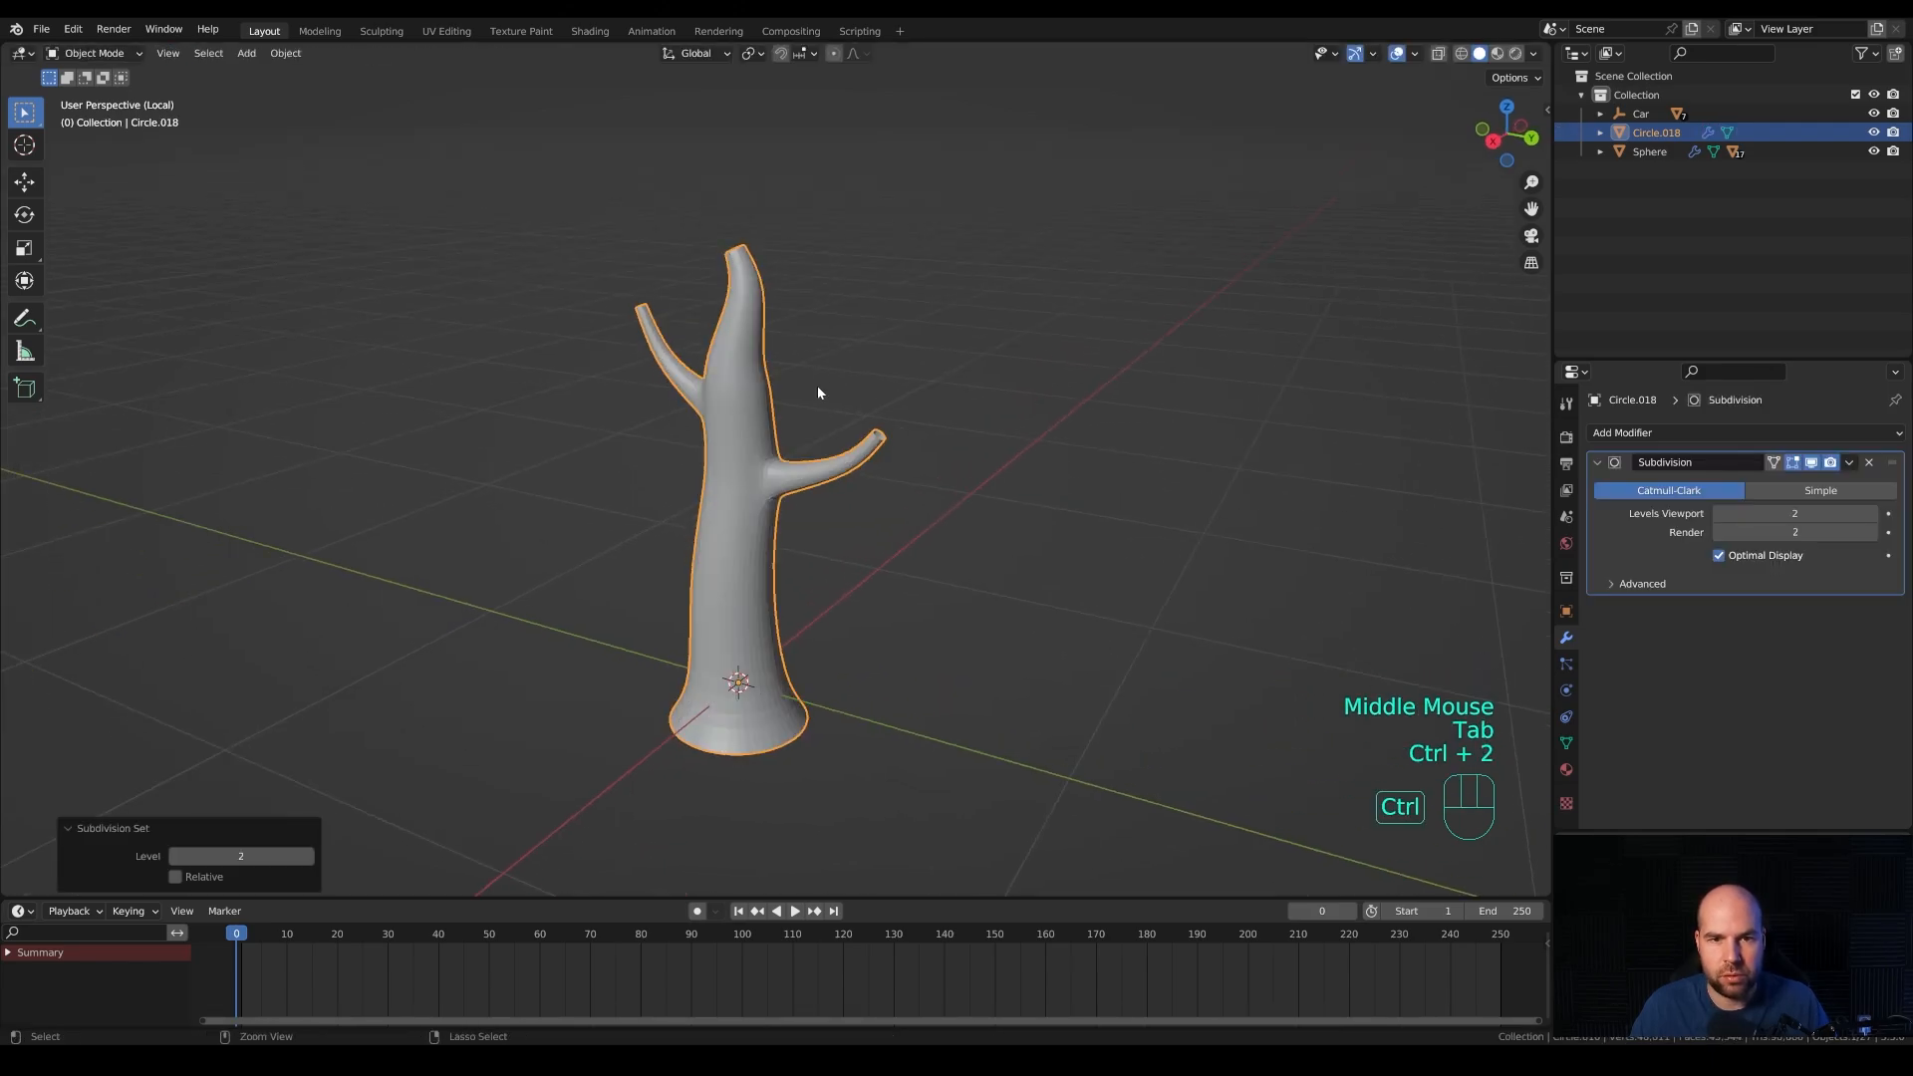
scroll(817, 388, down, 2)
middle_drag(847, 374, 841, 403)
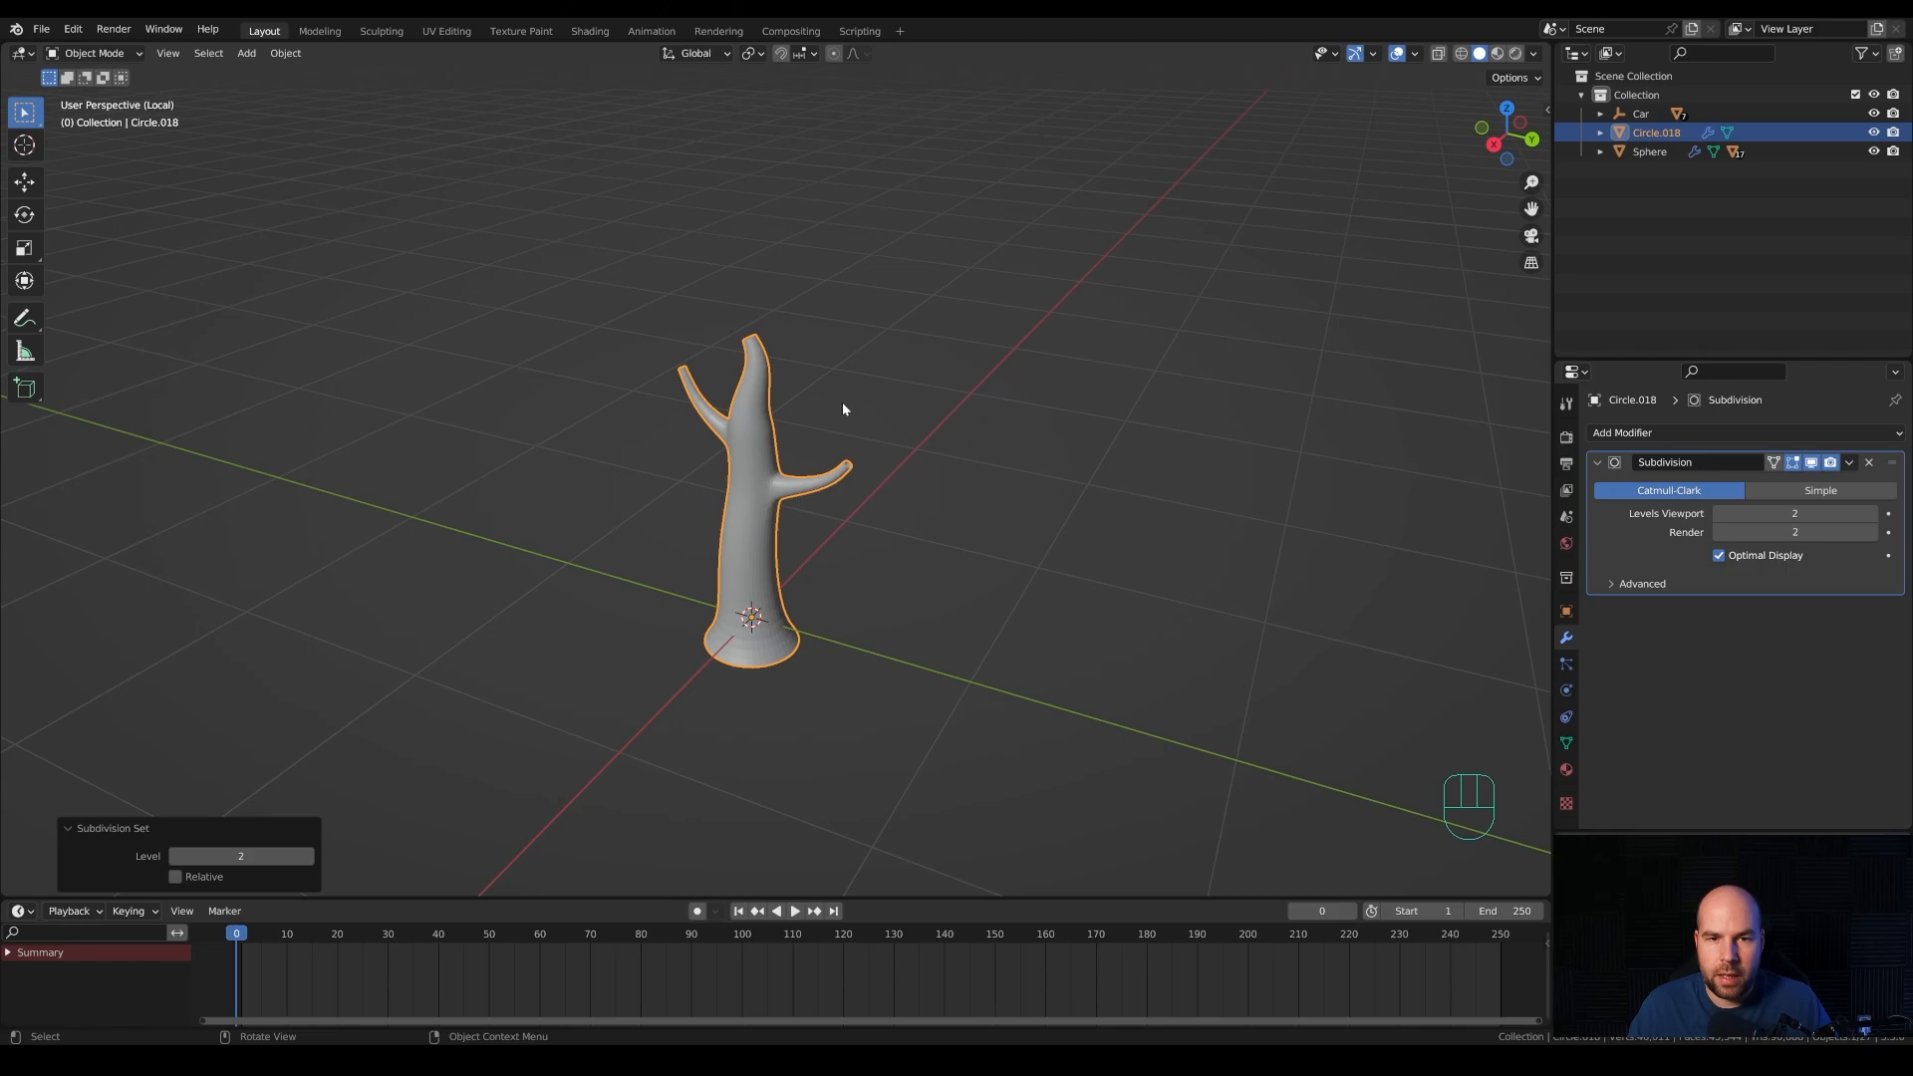
Add a metaball Ball, scale it to about 0.254, and move it along Z to the trunk's top.
key(shift+a)
mouse_move(845, 416)
mouse_move(797, 465)
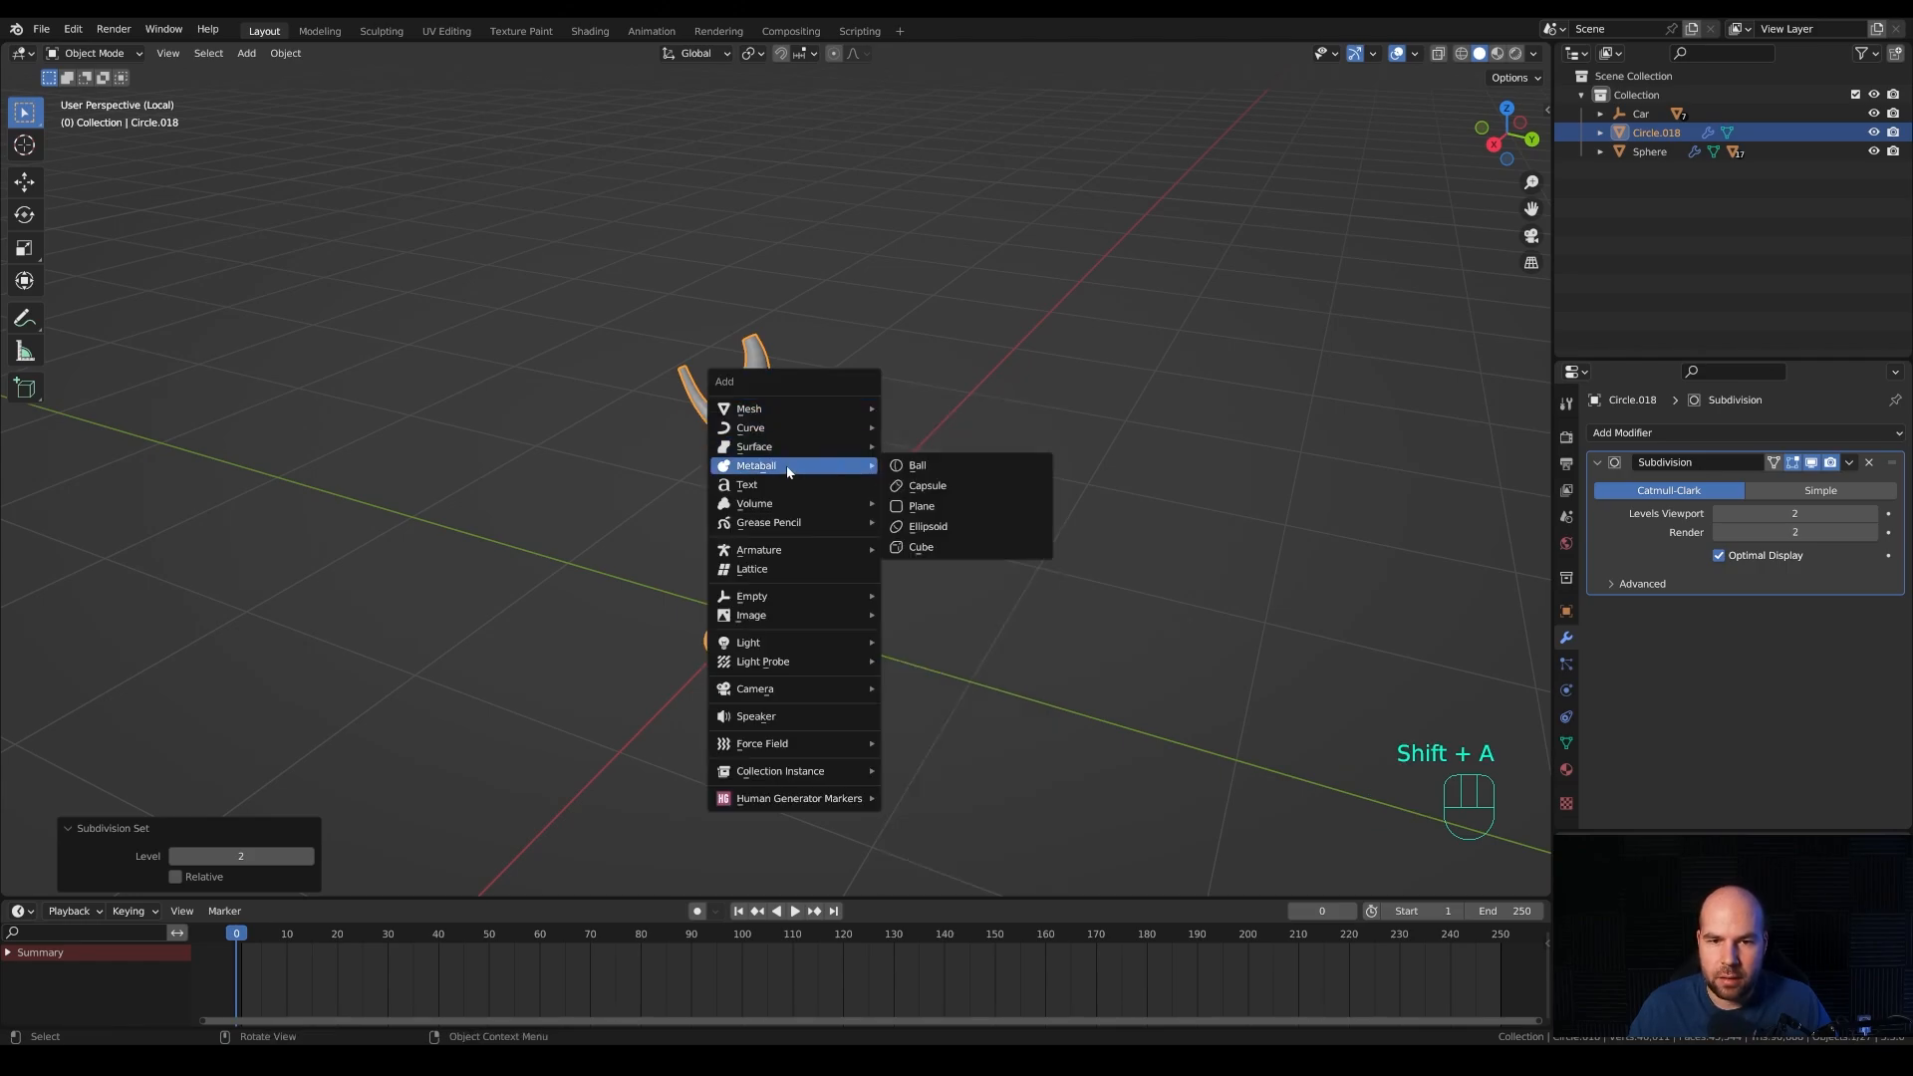
click(929, 468)
key(s)
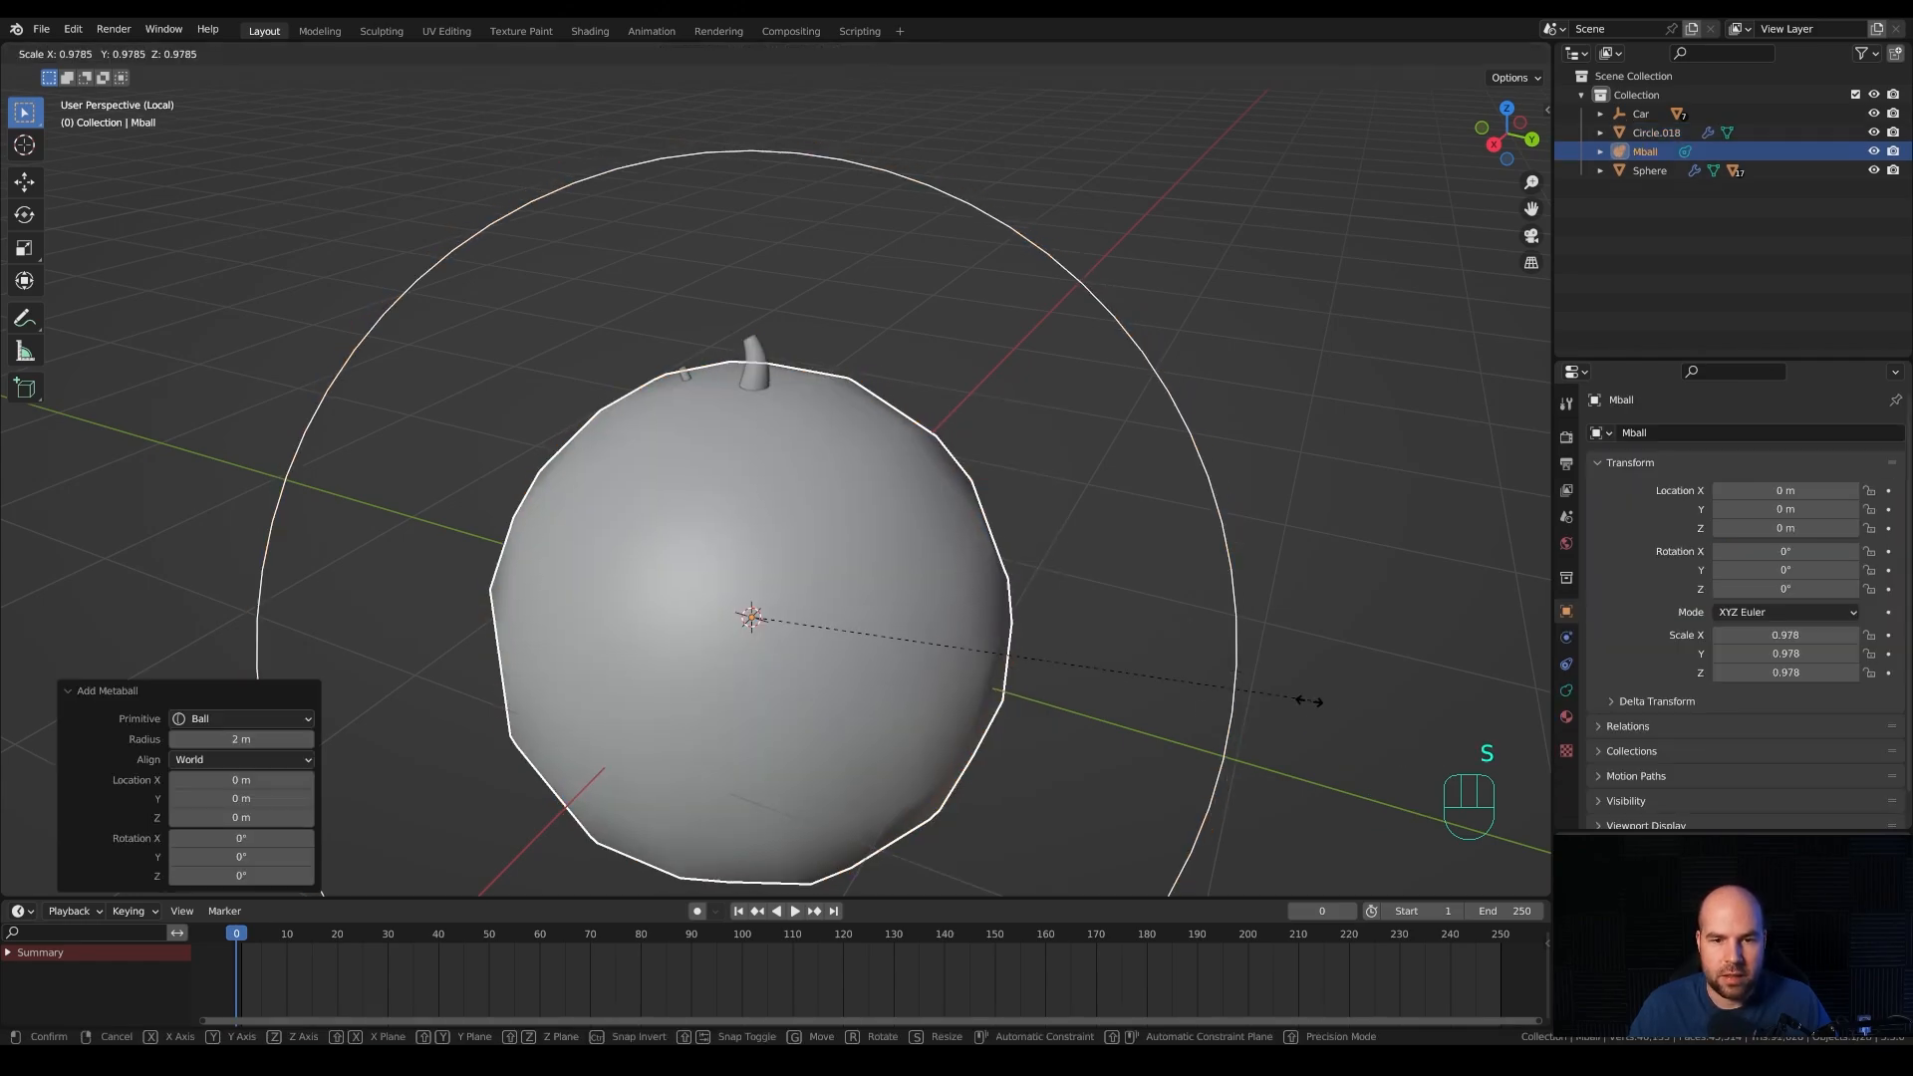
click(887, 645)
key(g)
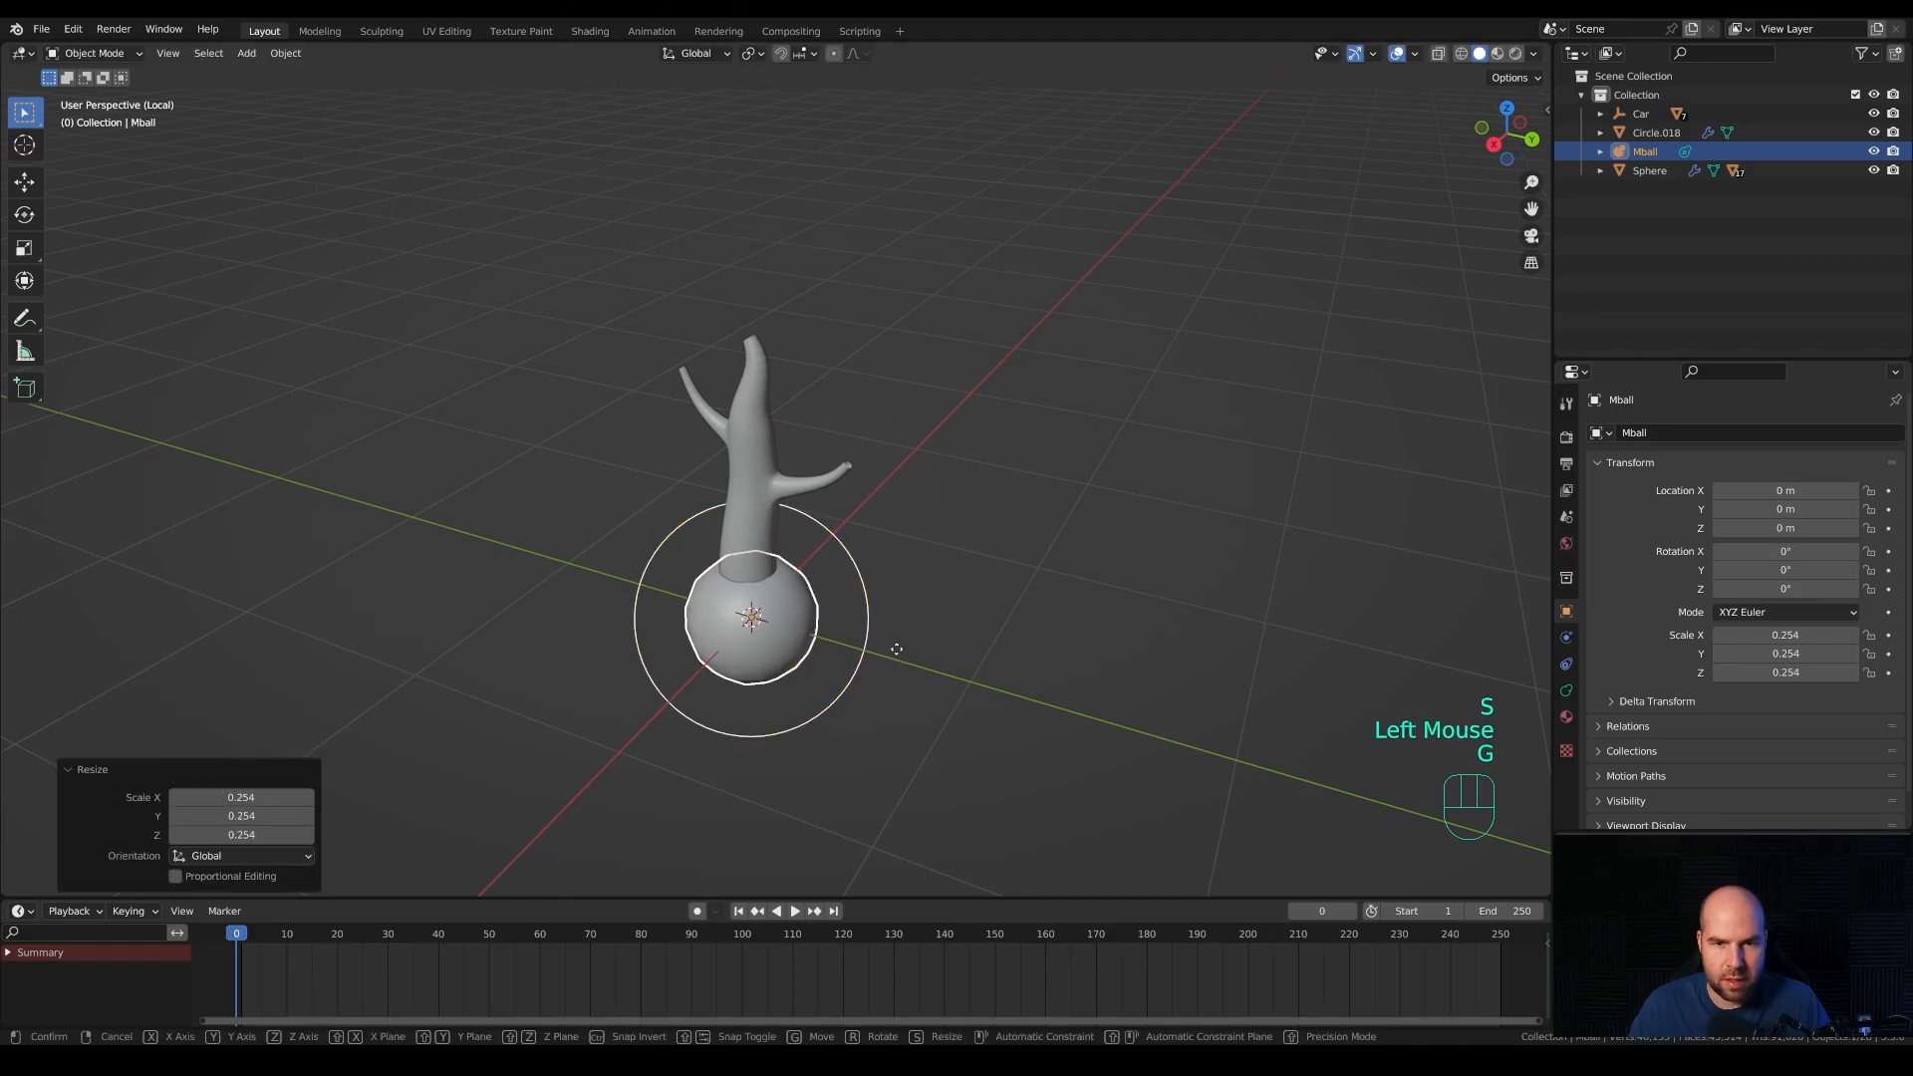
key(z)
click(856, 330)
Shrink the metaball to a scale of about 0.213 and shift it onto the trunk's tip.
middle_drag(857, 329, 990, 402)
key(s)
click(996, 358)
key(g)
click(931, 346)
scroll(857, 394, up, 2)
scroll(1042, 422, down, 1)
Make a linked duplicate of the ball above the second branch, scale it by about 0.666, and merge it into the crown.
key(alt+d)
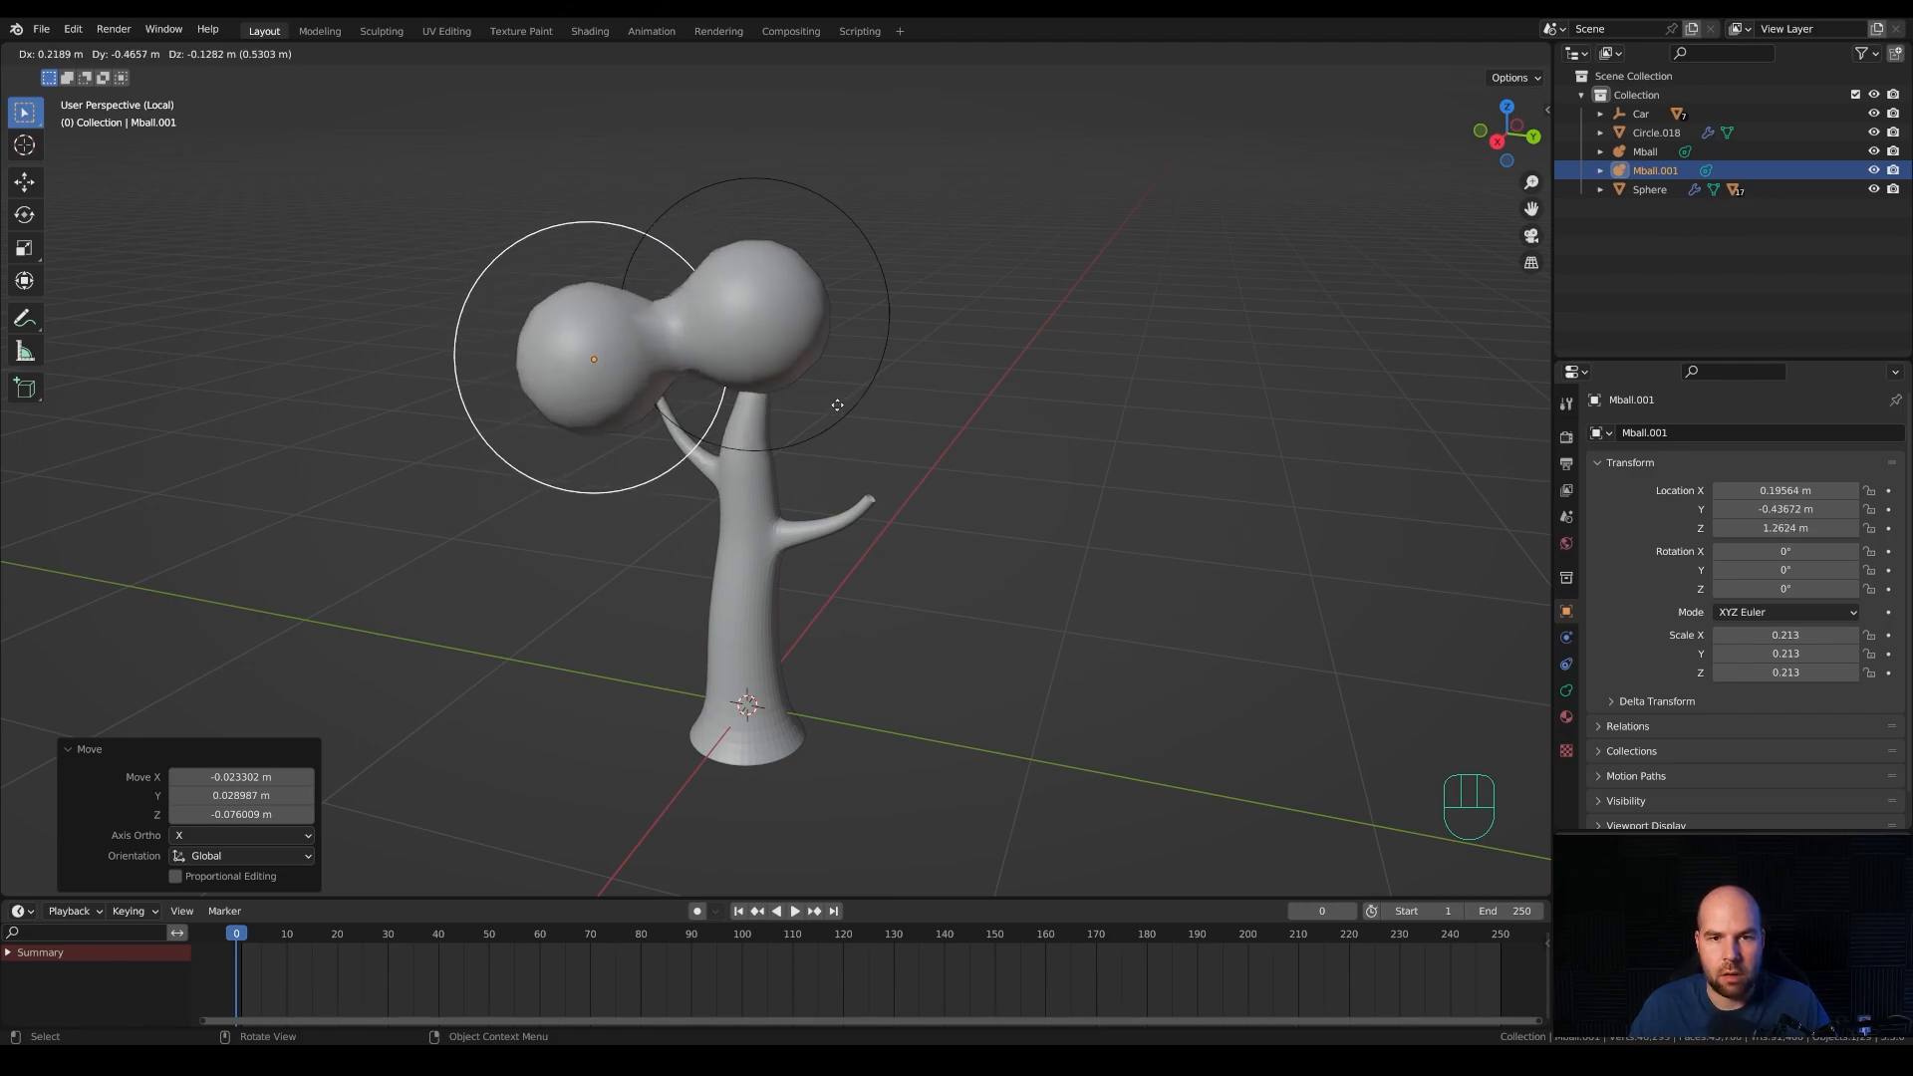
click(882, 394)
key(s)
click(932, 408)
key(g)
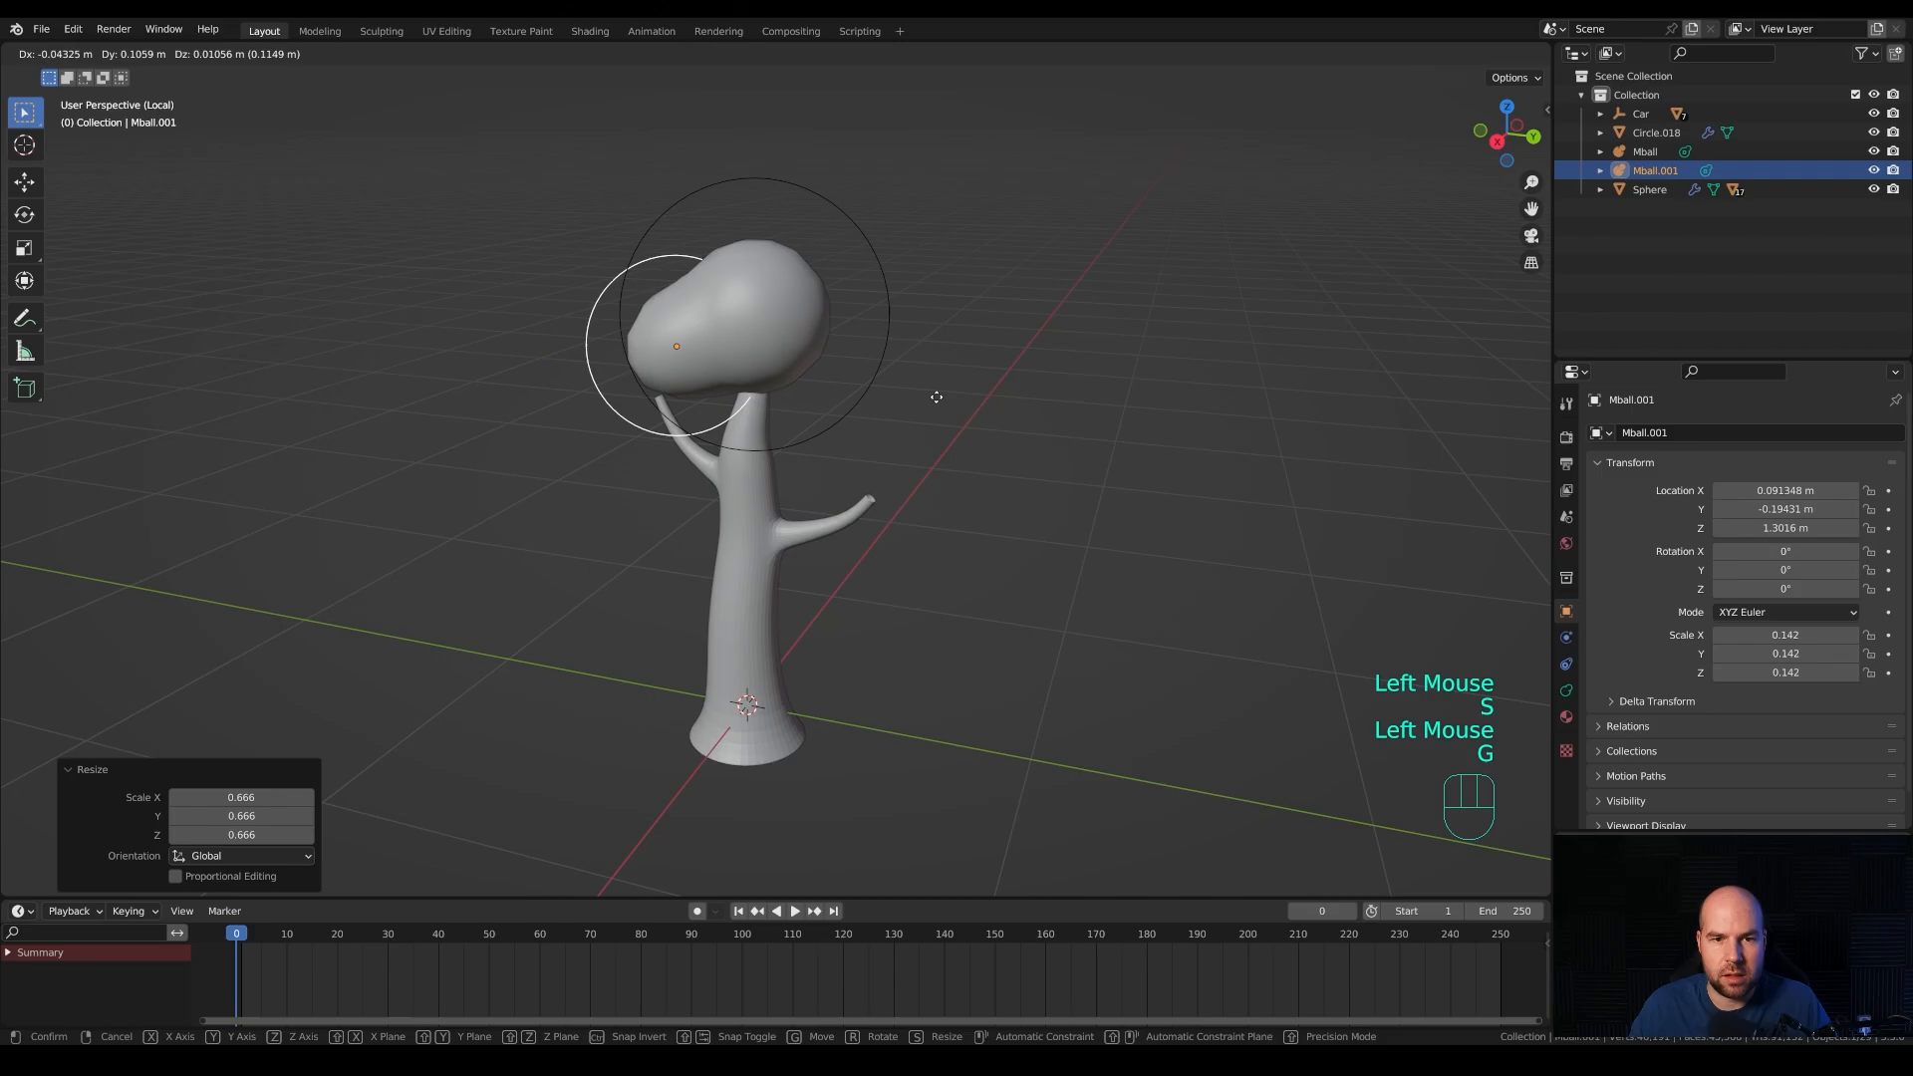
click(917, 398)
Add a linked duplicate of the small ball, offset about -0.16 m X, -0.11 m Y and -0.12 m Z.
middle_drag(918, 398, 1072, 431)
key(alt+d)
click(955, 418)
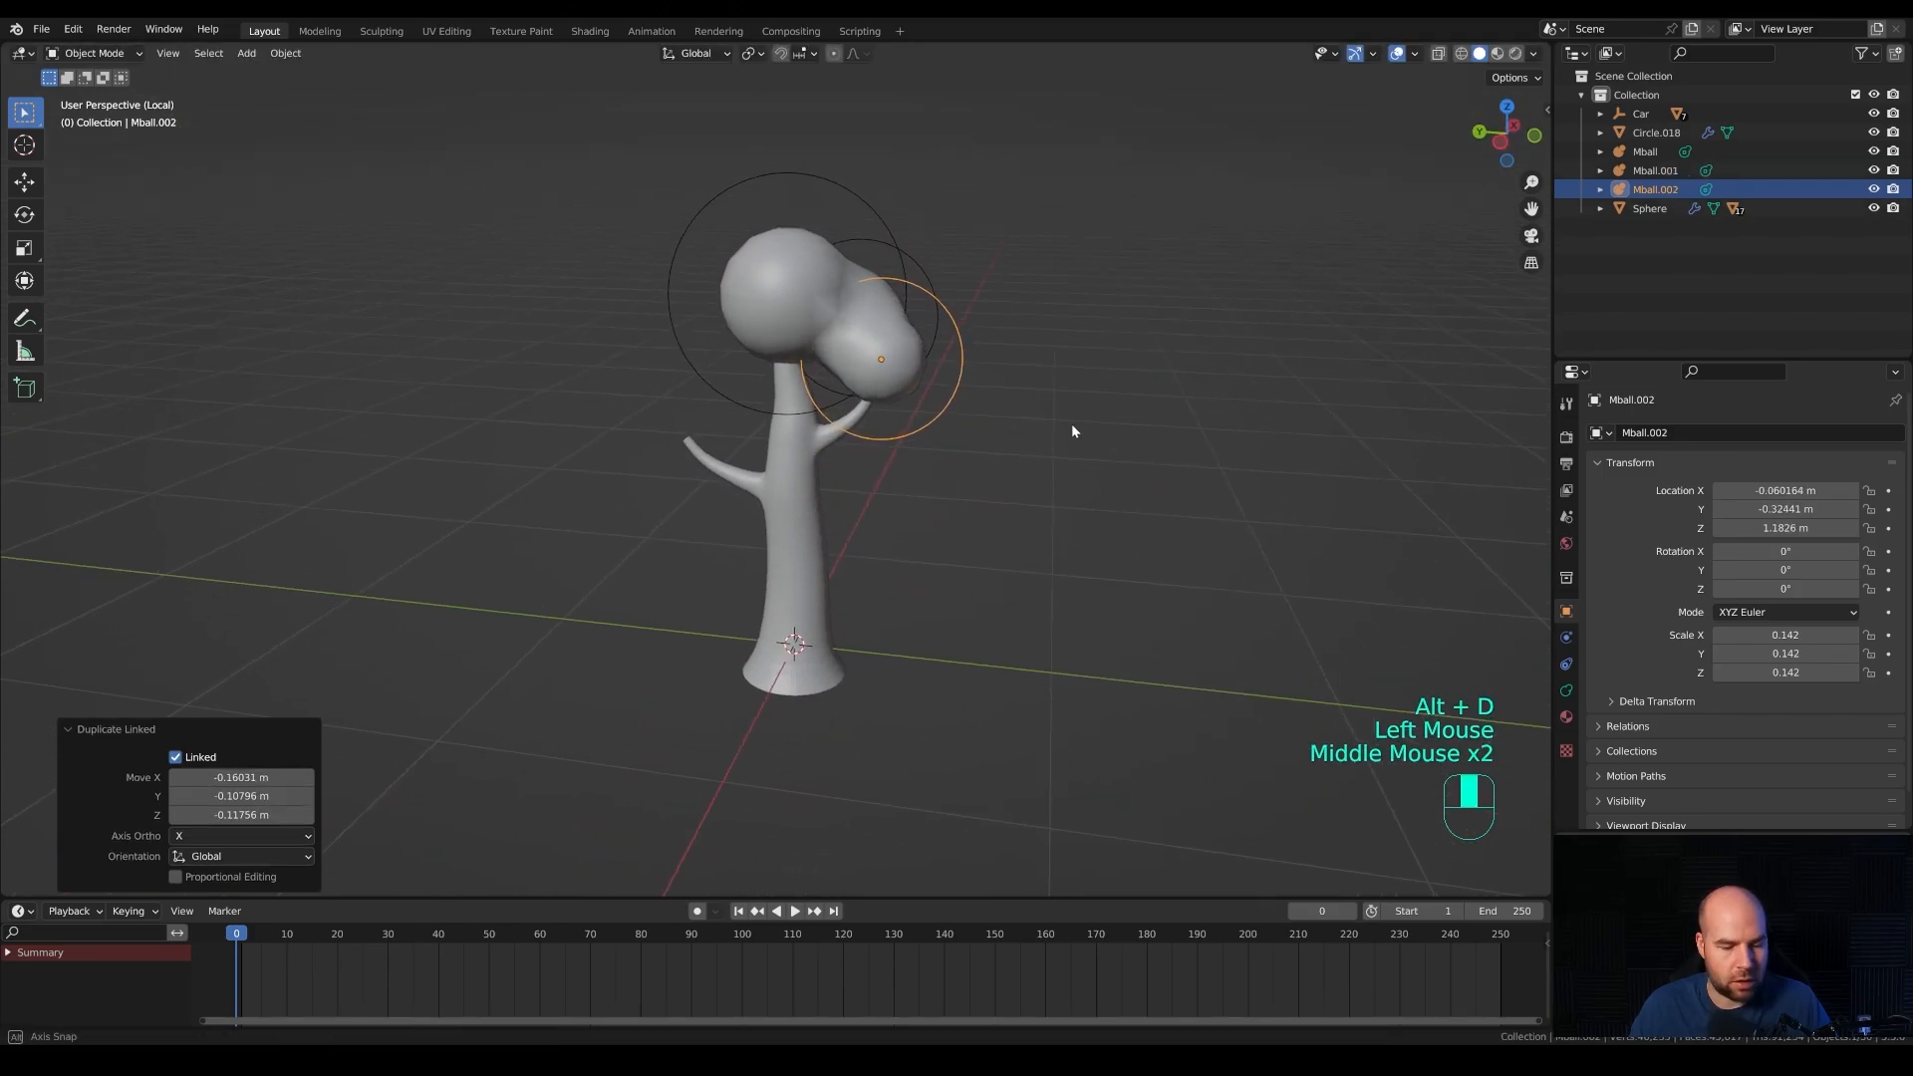
Place a linked duplicate of the ball over the first branch and enlarge it to a scale of about 0.203.
key(alt+d)
click(881, 411)
middle_drag(882, 411, 958, 417)
key(g)
click(872, 441)
key(s)
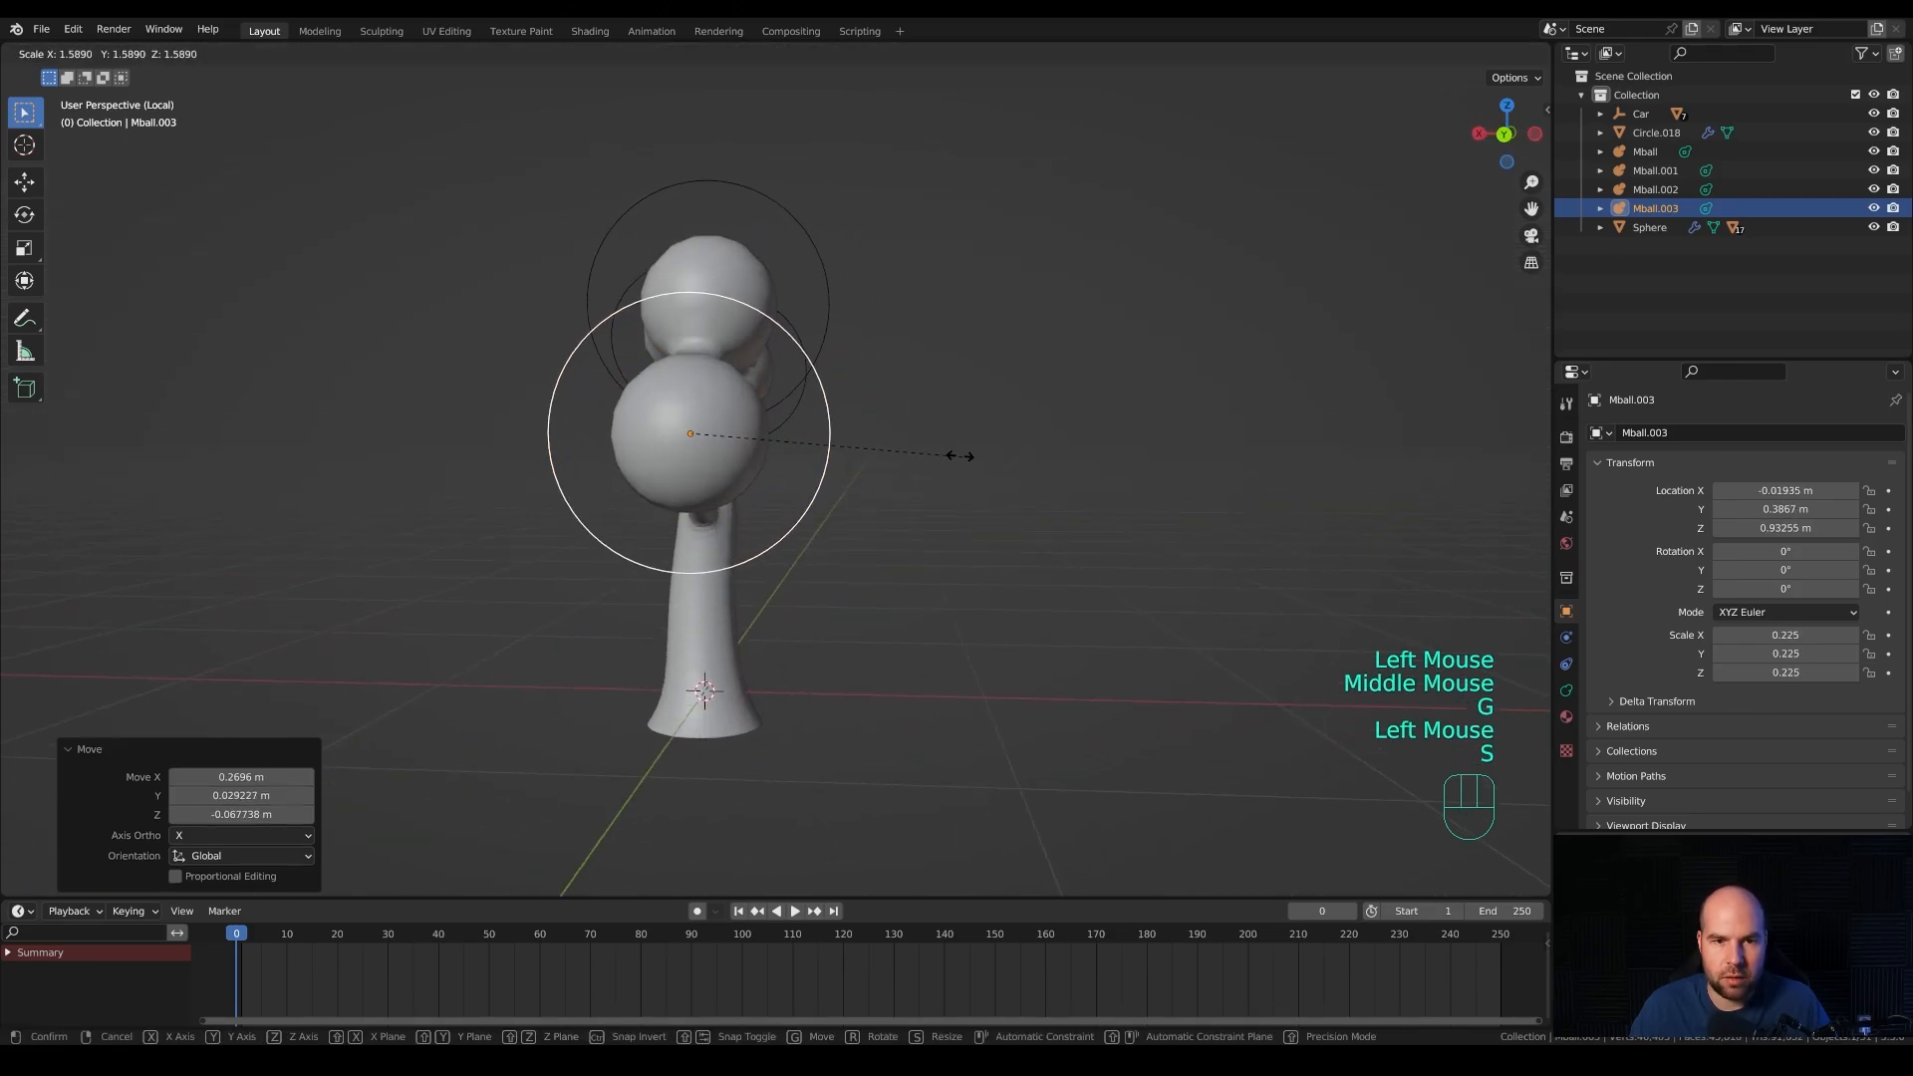
click(936, 457)
key(g)
click(924, 442)
Make a linked duplicate of the enlarged ball and reposition it to fill out the crown.
middle_drag(924, 442, 845, 406)
key(alt+d)
click(921, 434)
key(g)
click(811, 419)
Add two more linked duplicate balls to the crown, offsetting the second about -0.30 m Y and -0.11 m Z.
key(alt+d)
click(971, 384)
middle_drag(971, 384, 691, 444)
key(alt+d)
click(742, 377)
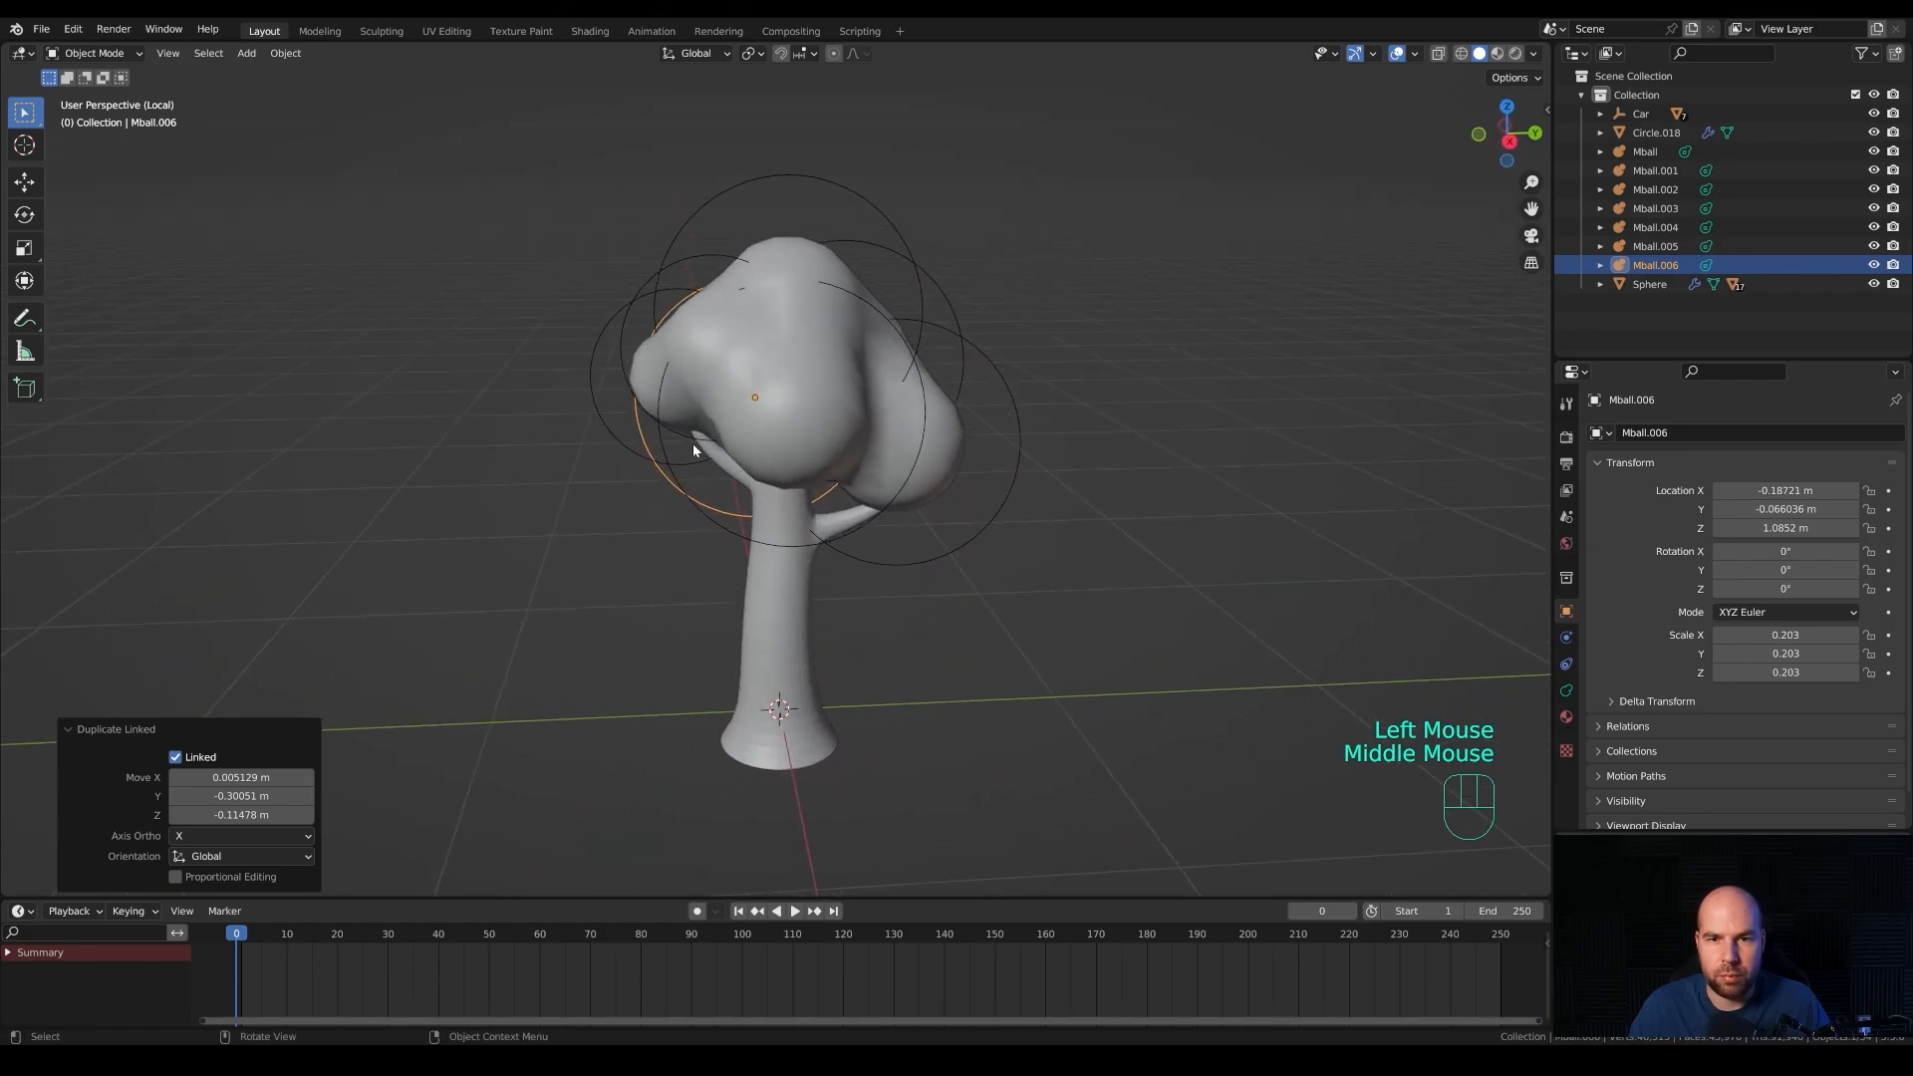
alt+middle_click(668, 444)
Add one more linked duplicate ball and move it into a remaining gap in the crown.
key(alt+d)
click(951, 406)
middle_drag(951, 406, 912, 440)
key(g)
click(760, 413)
Fine-tune the newest ball's position and size so it blends into the crown.
middle_drag(759, 413, 869, 406)
key(g)
click(848, 408)
key(s)
click(845, 402)
key(g)
click(897, 408)
Select the original crown metaball and set its viewport resolution to 0.2 m.
click(803, 352)
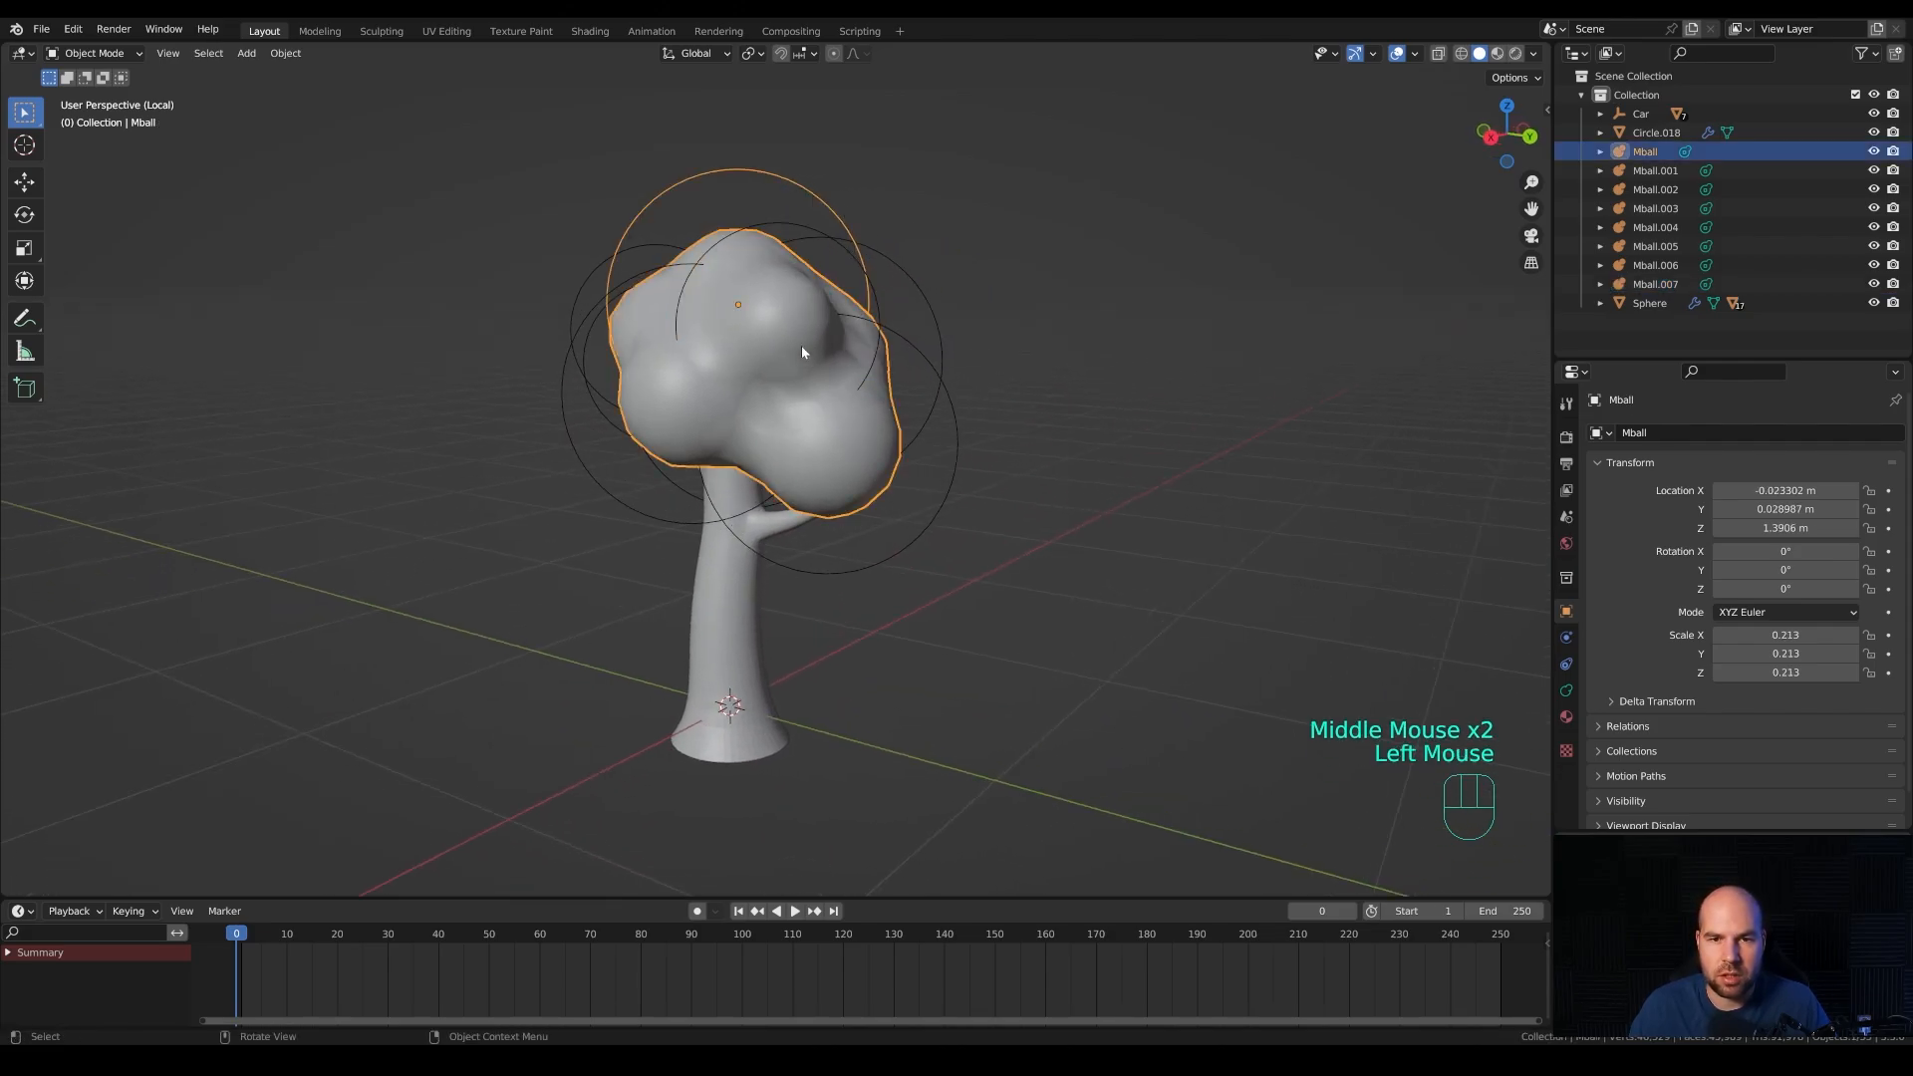
click(1567, 690)
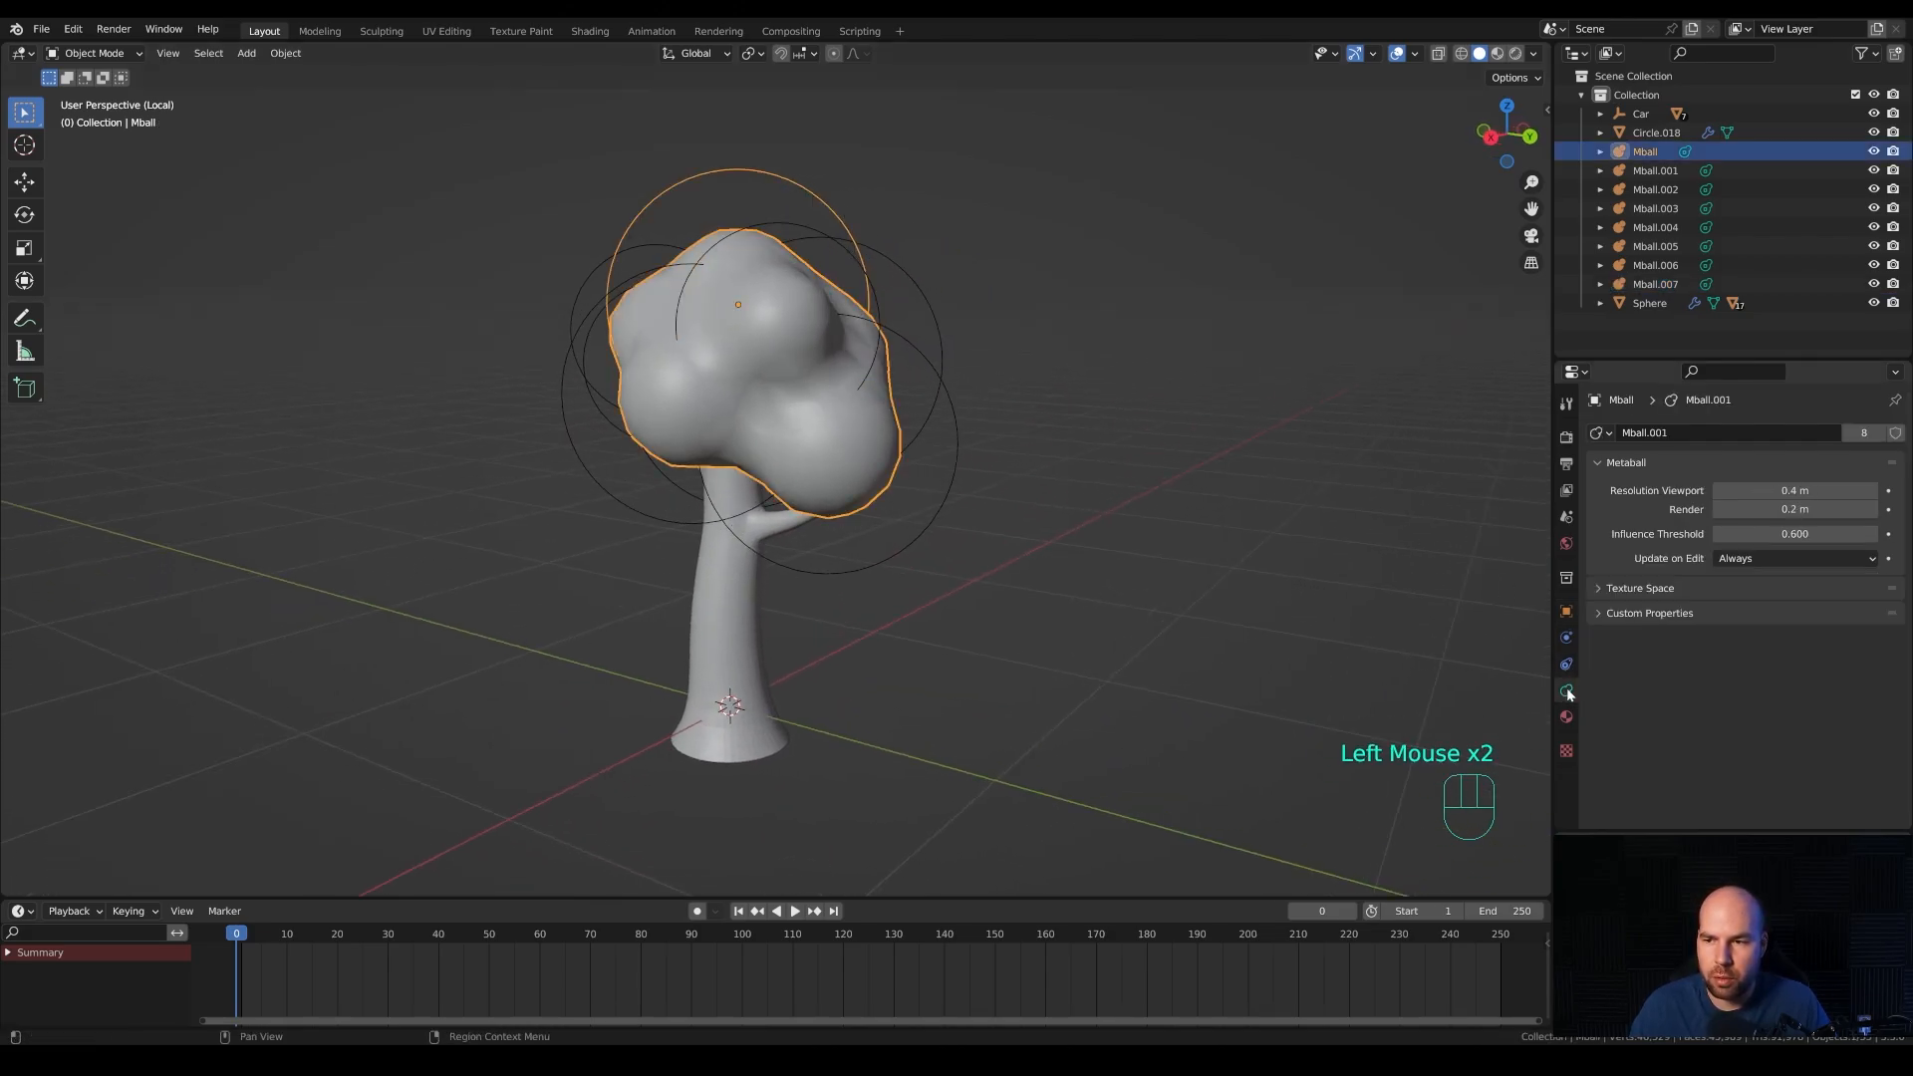
click(1794, 490)
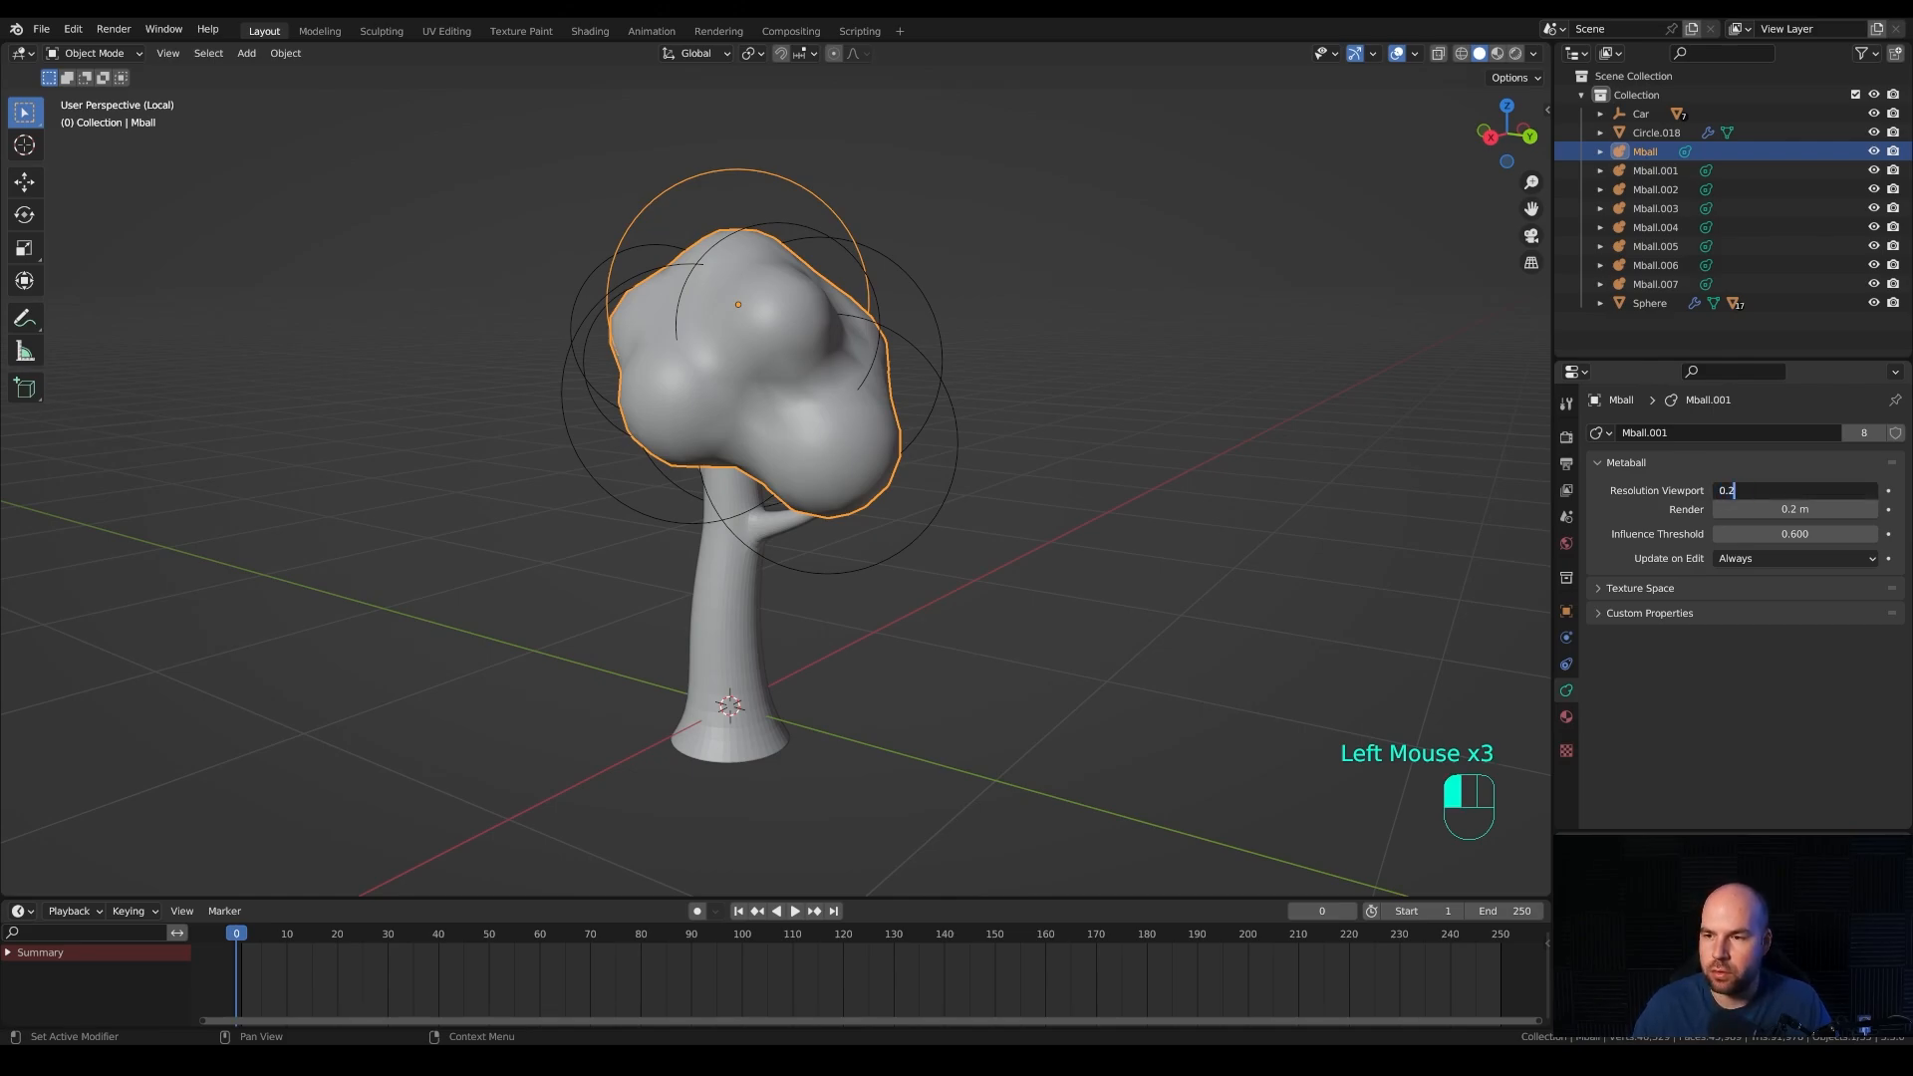
key(Return)
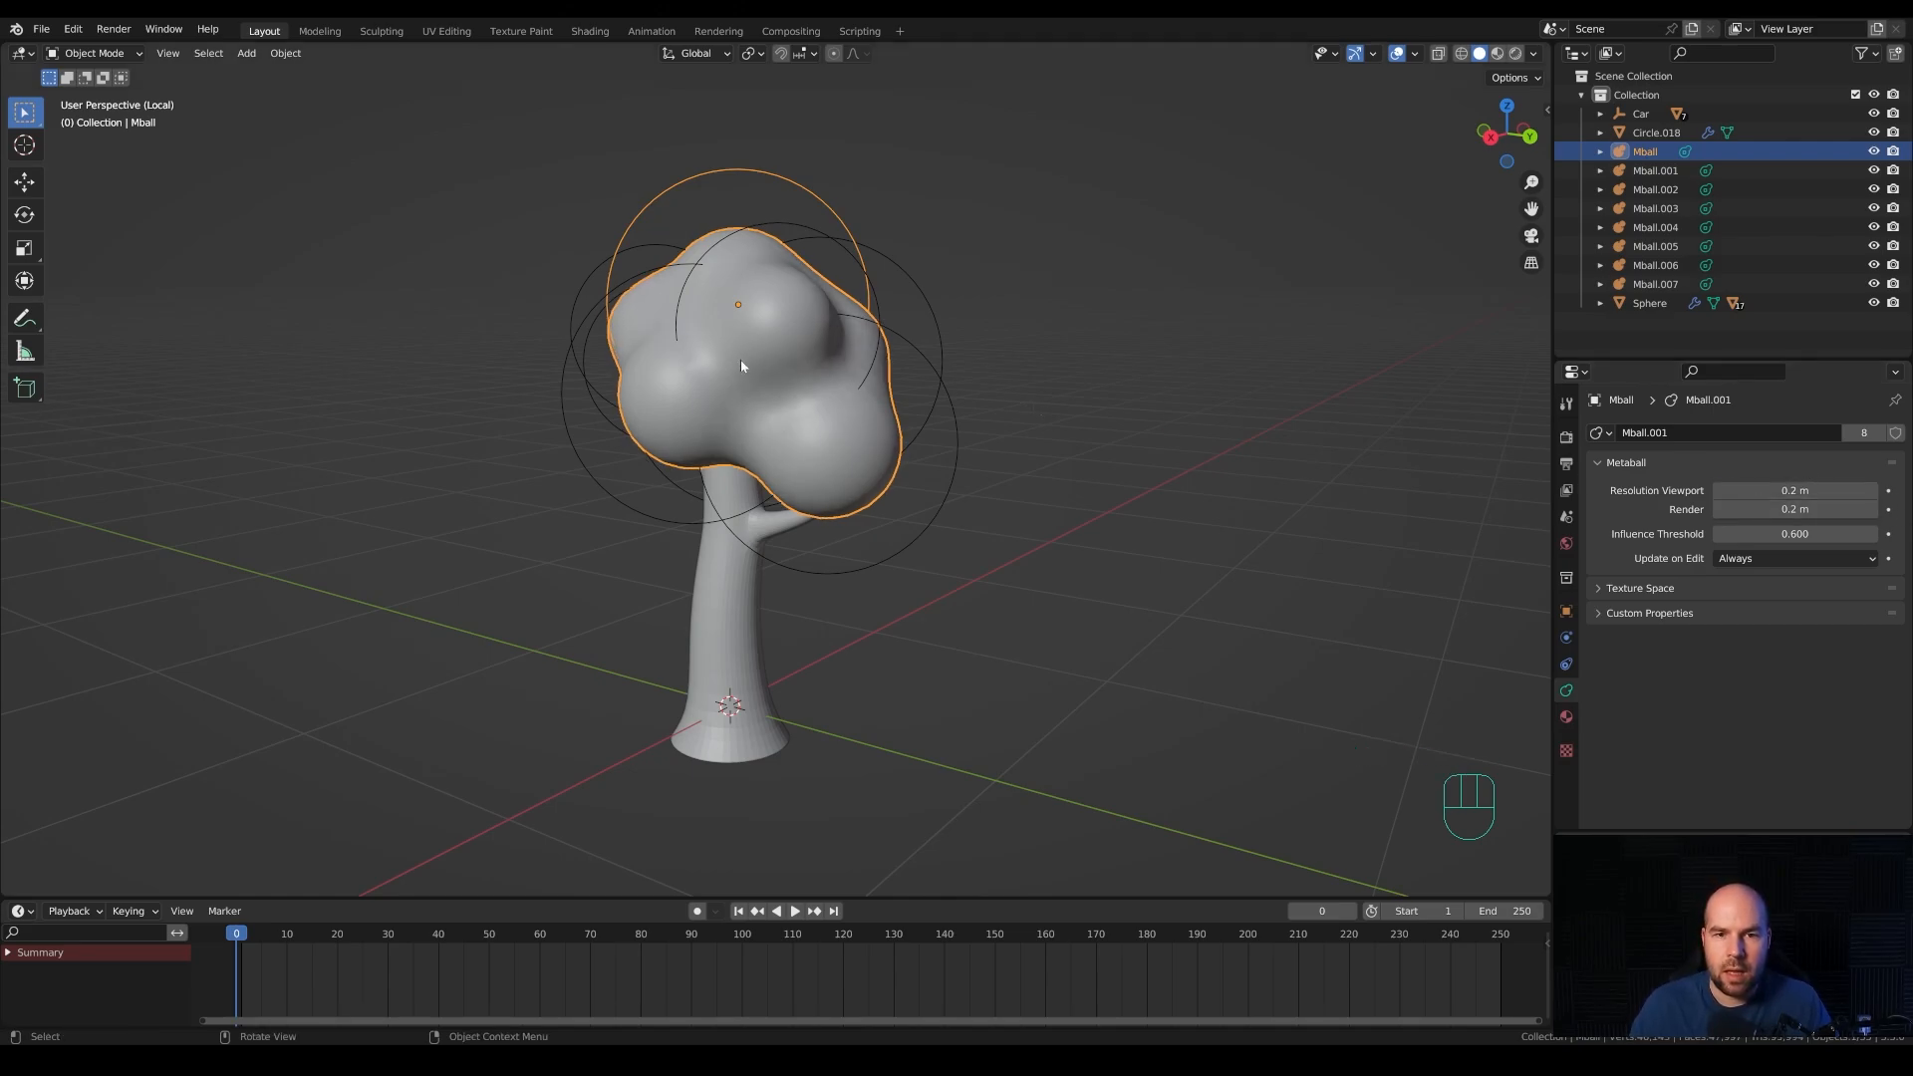
Convert the metaball crown to a mesh and inspect its topology in Edit Mode.
right_click(785, 365)
mouse_move(787, 362)
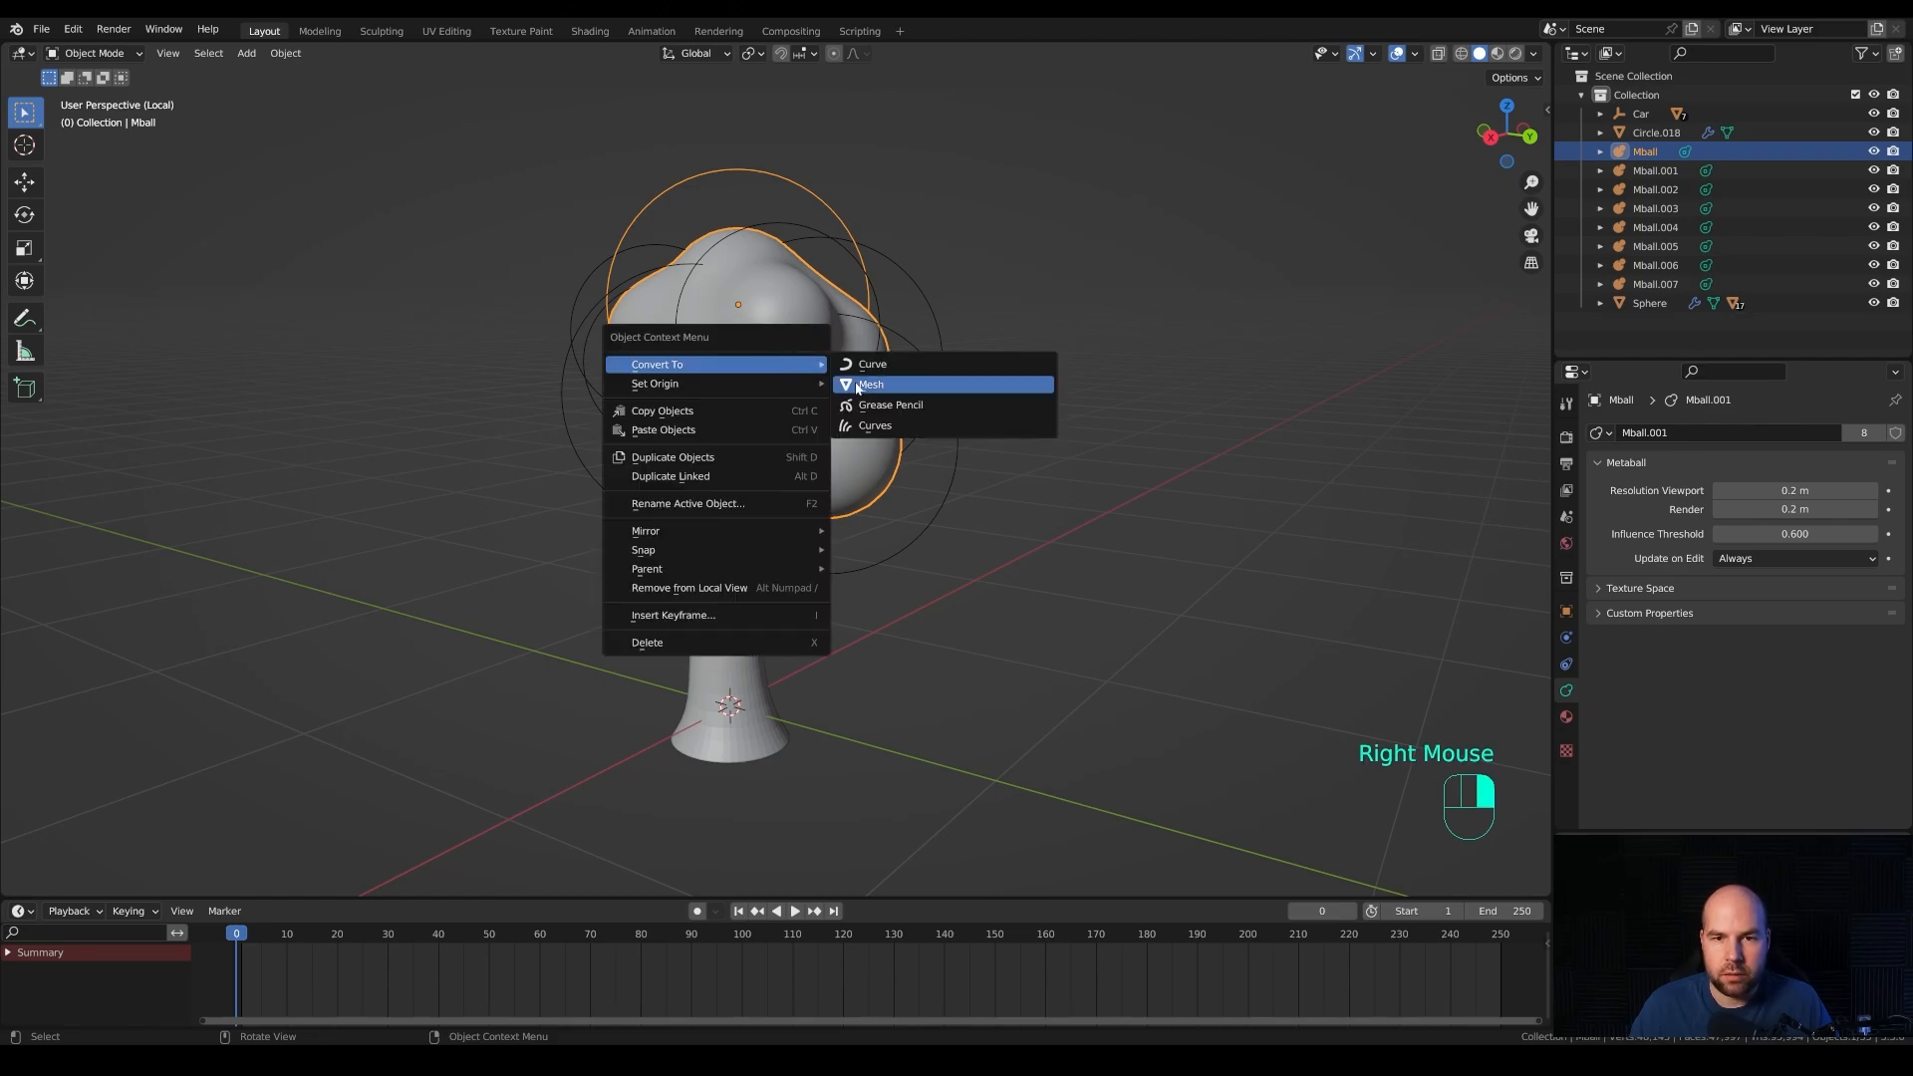
click(856, 385)
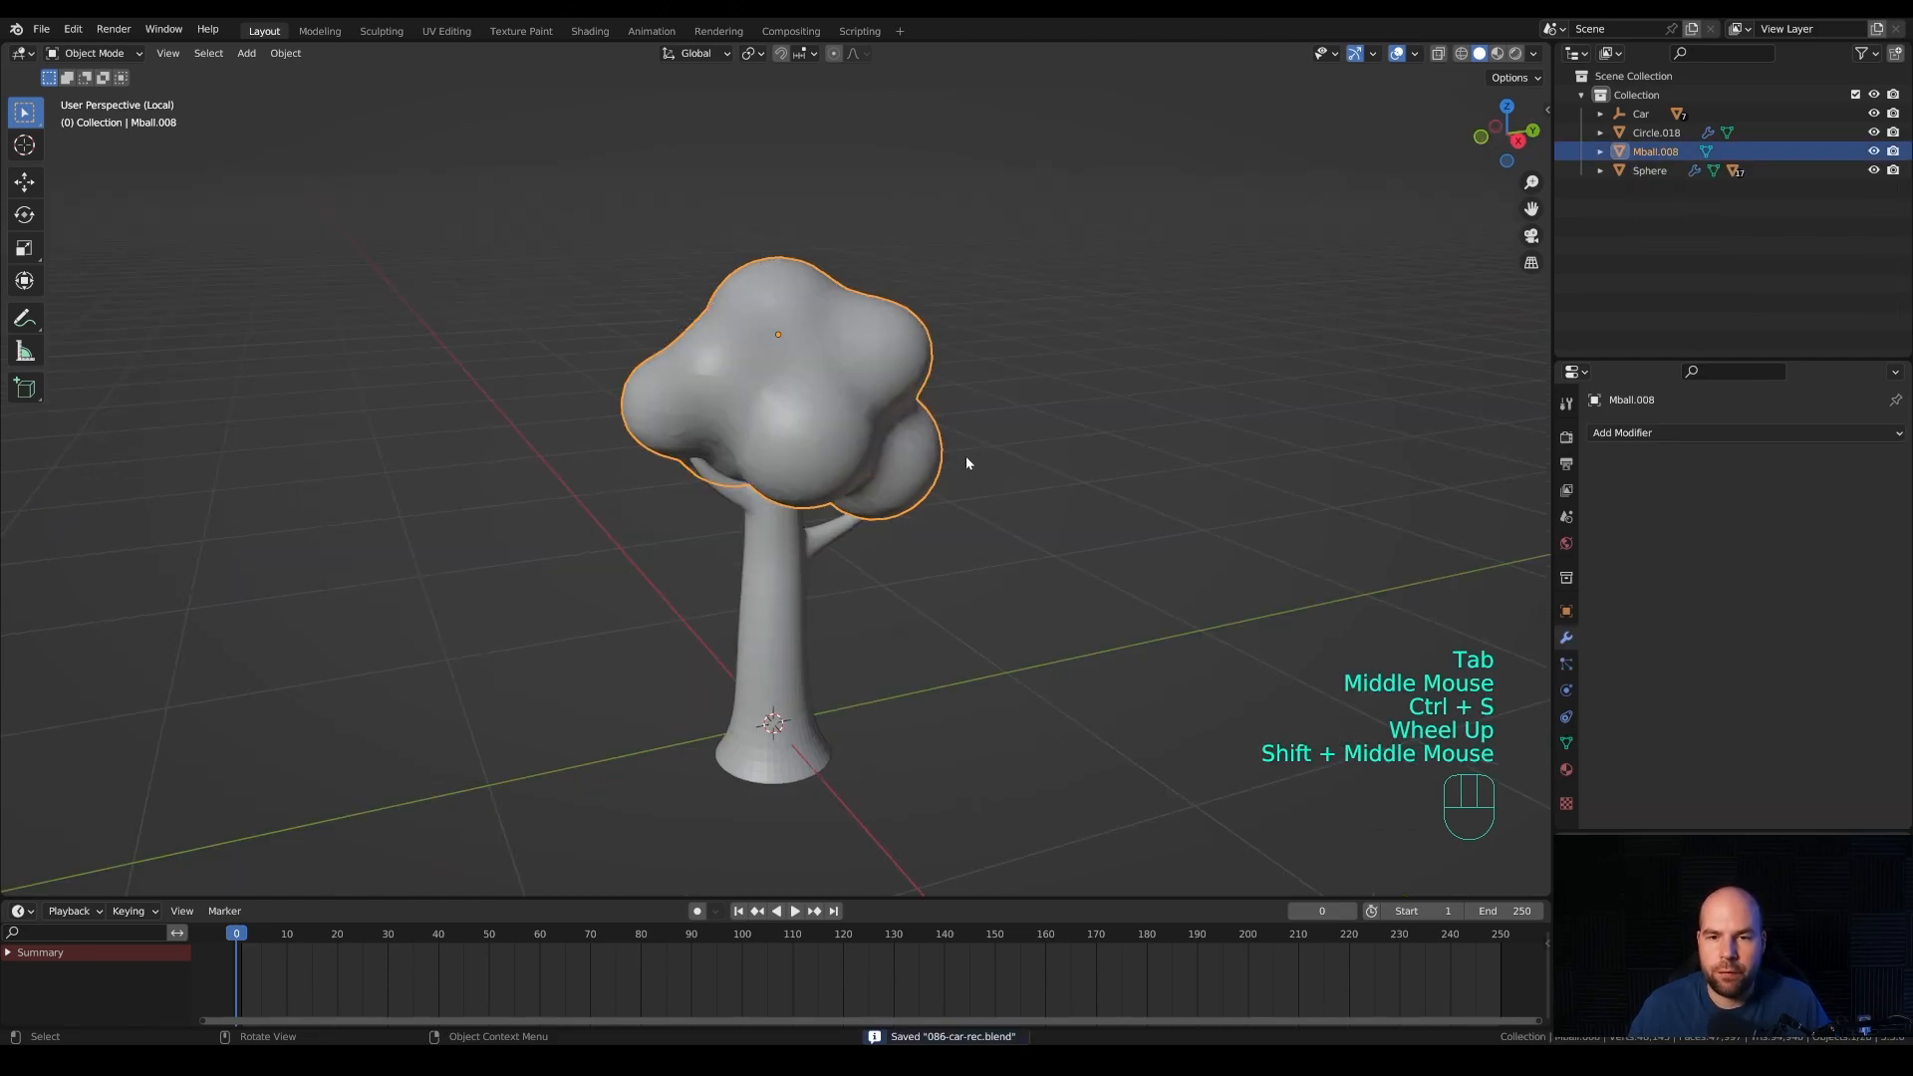
key(Tab)
scroll(793, 389, up, 1)
middle_drag(793, 388, 999, 422)
scroll(992, 421, down, 1)
key(Tab)
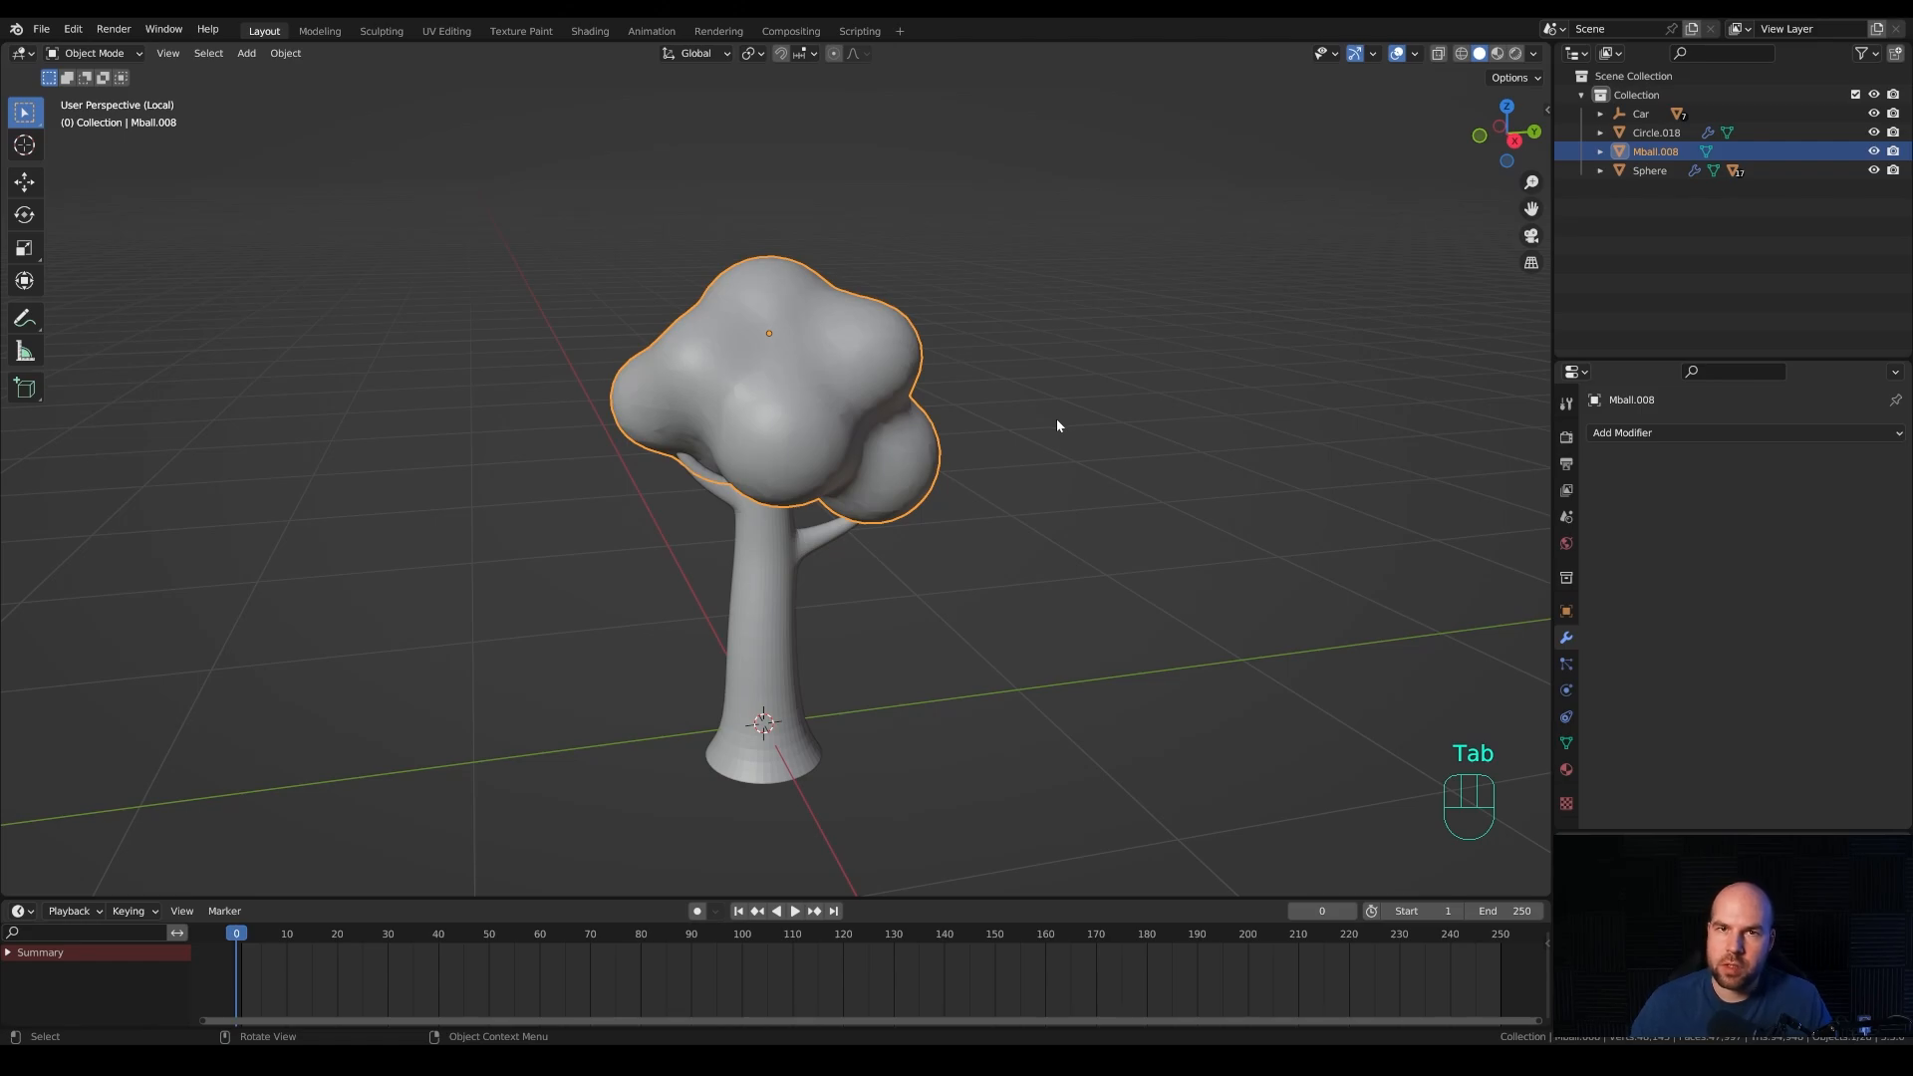
key(n)
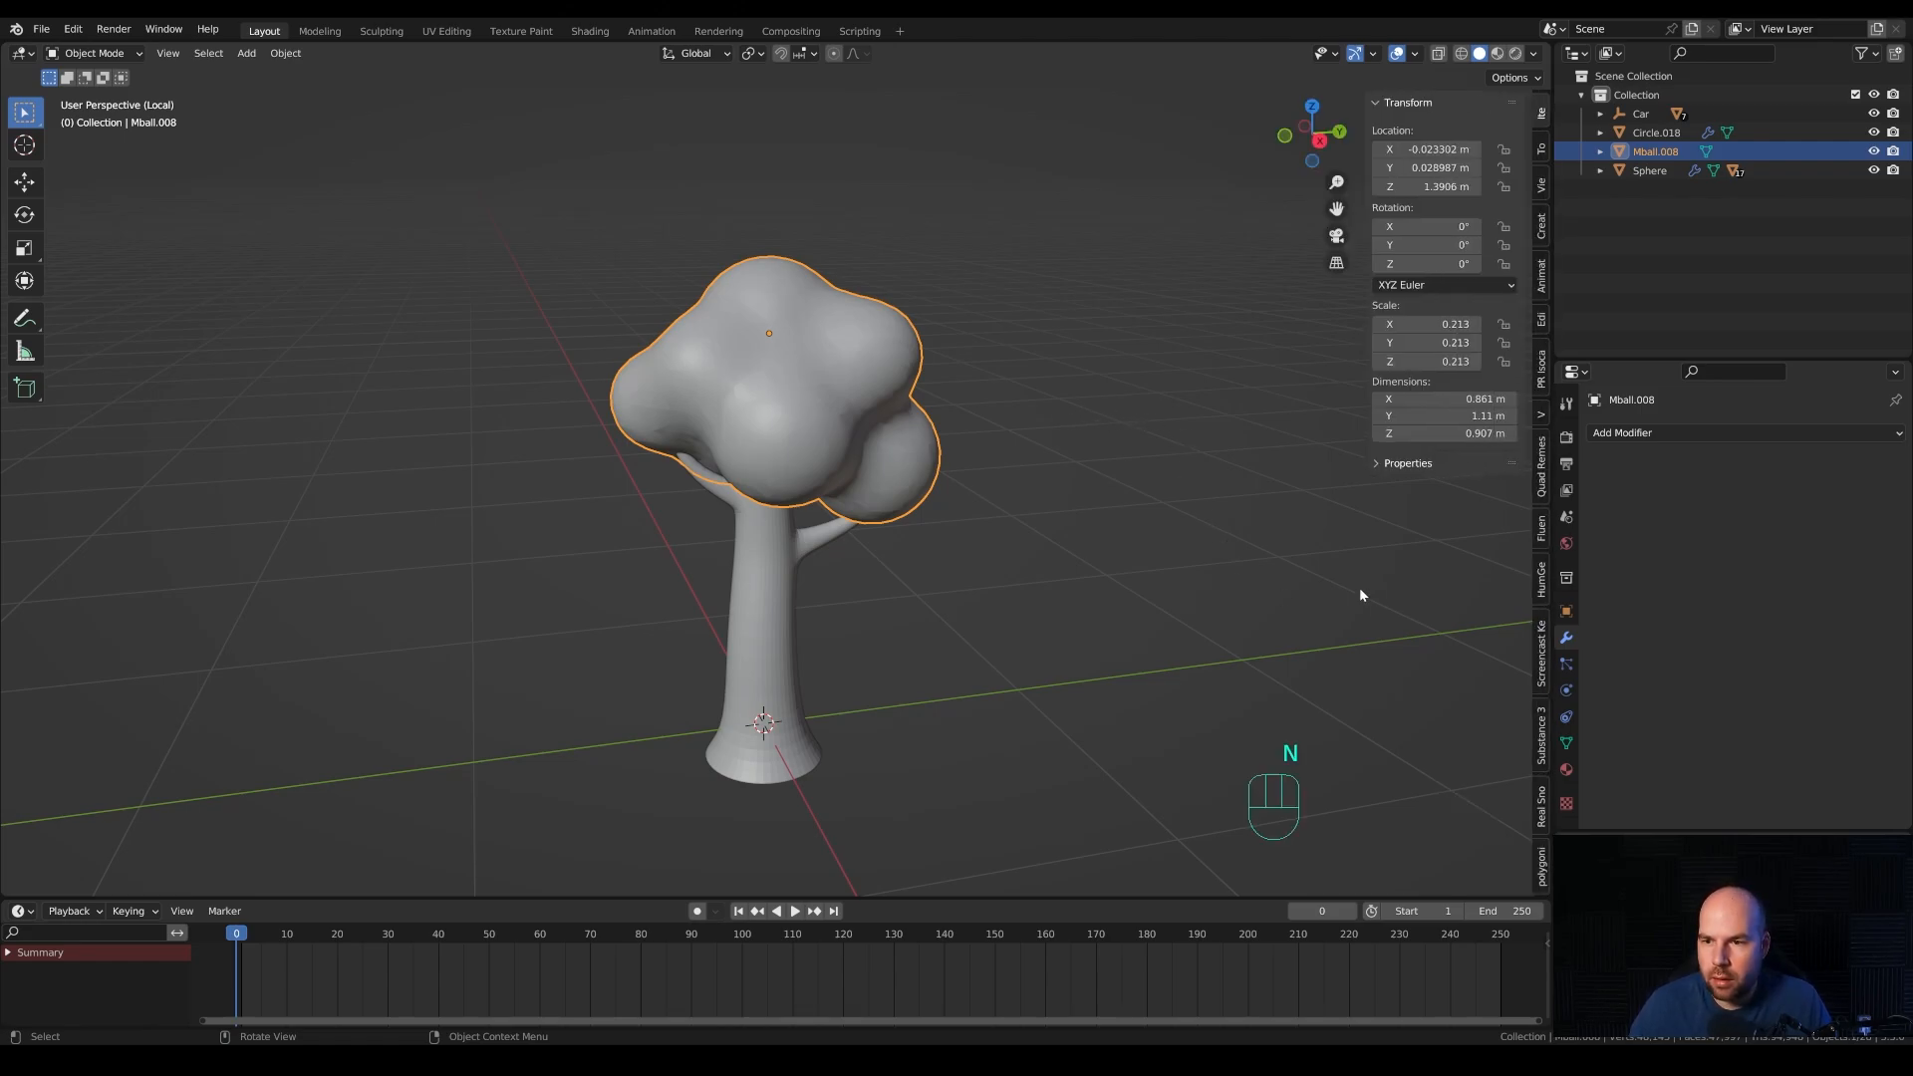
click(1542, 486)
key(n)
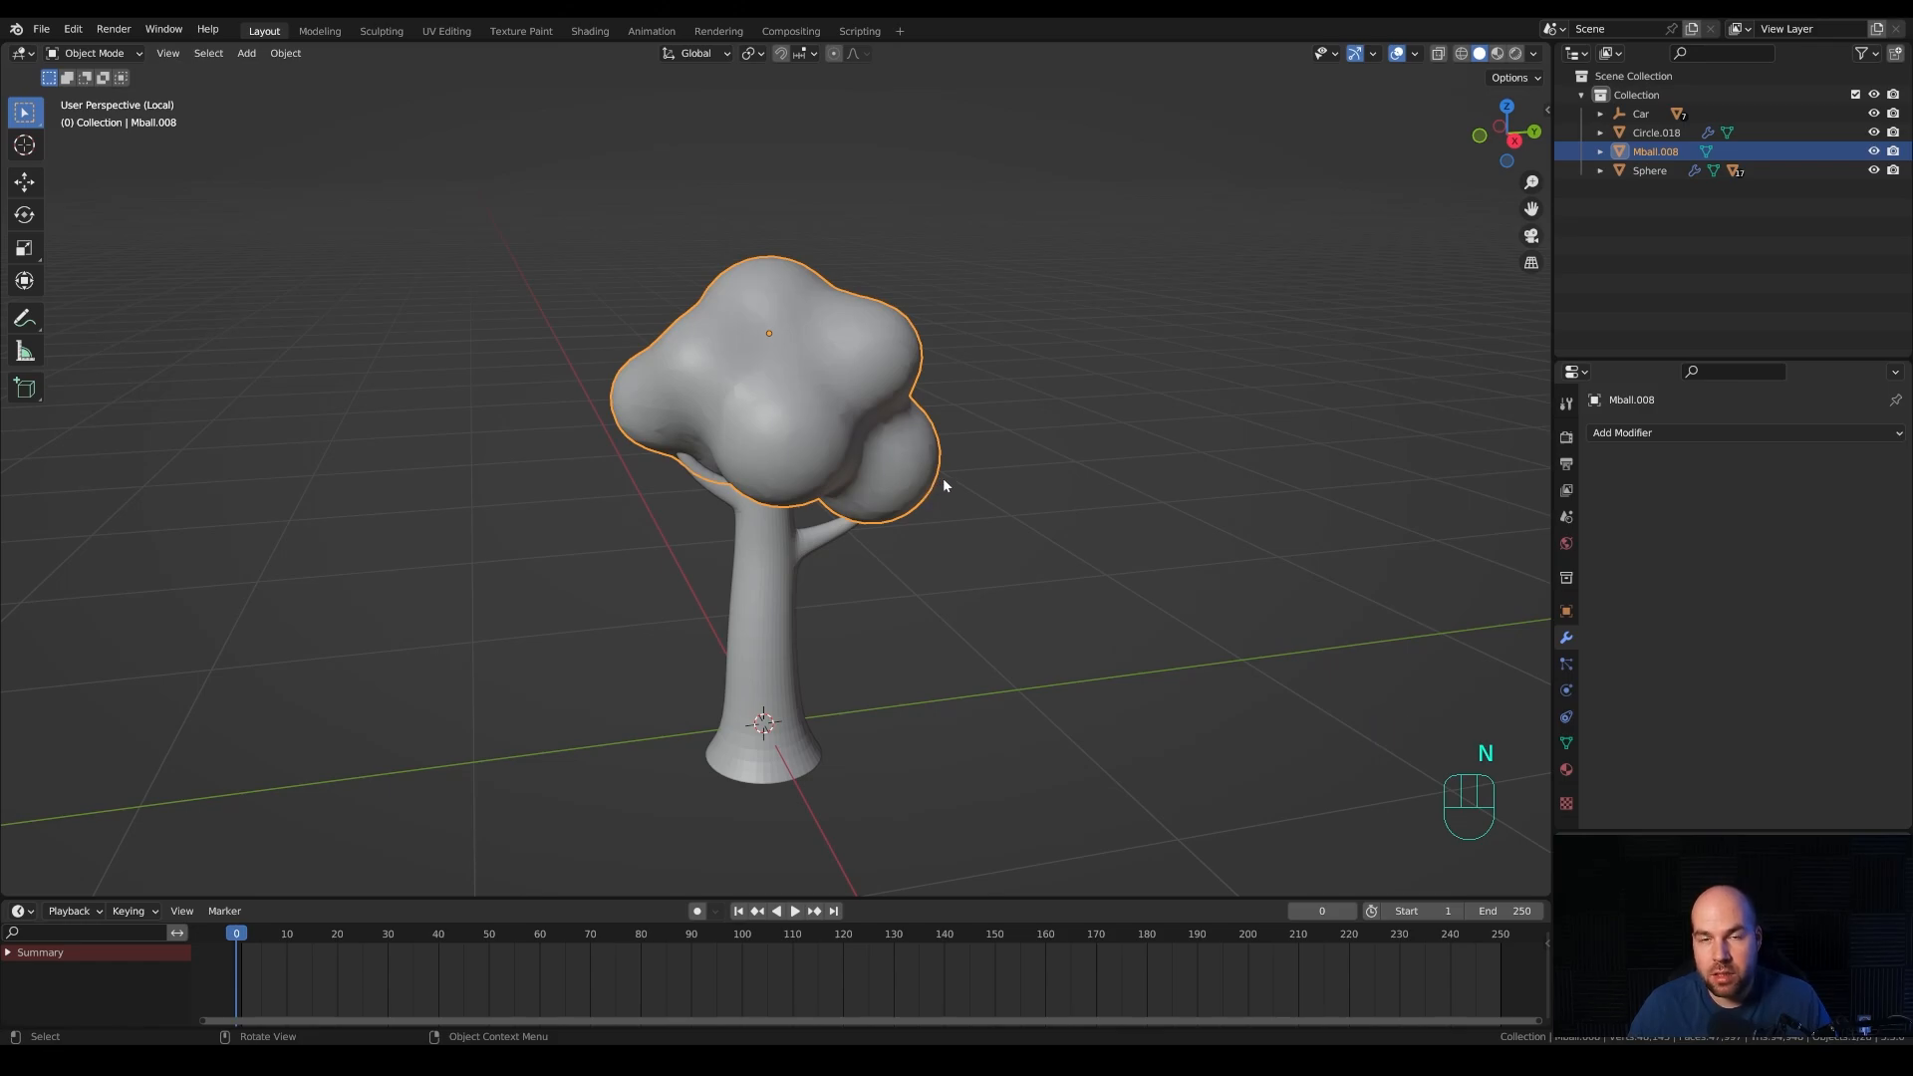
Expand the crown mesh's Remesh settings and set the mode to Quad.
click(1567, 744)
scroll(1670, 708, down, 3)
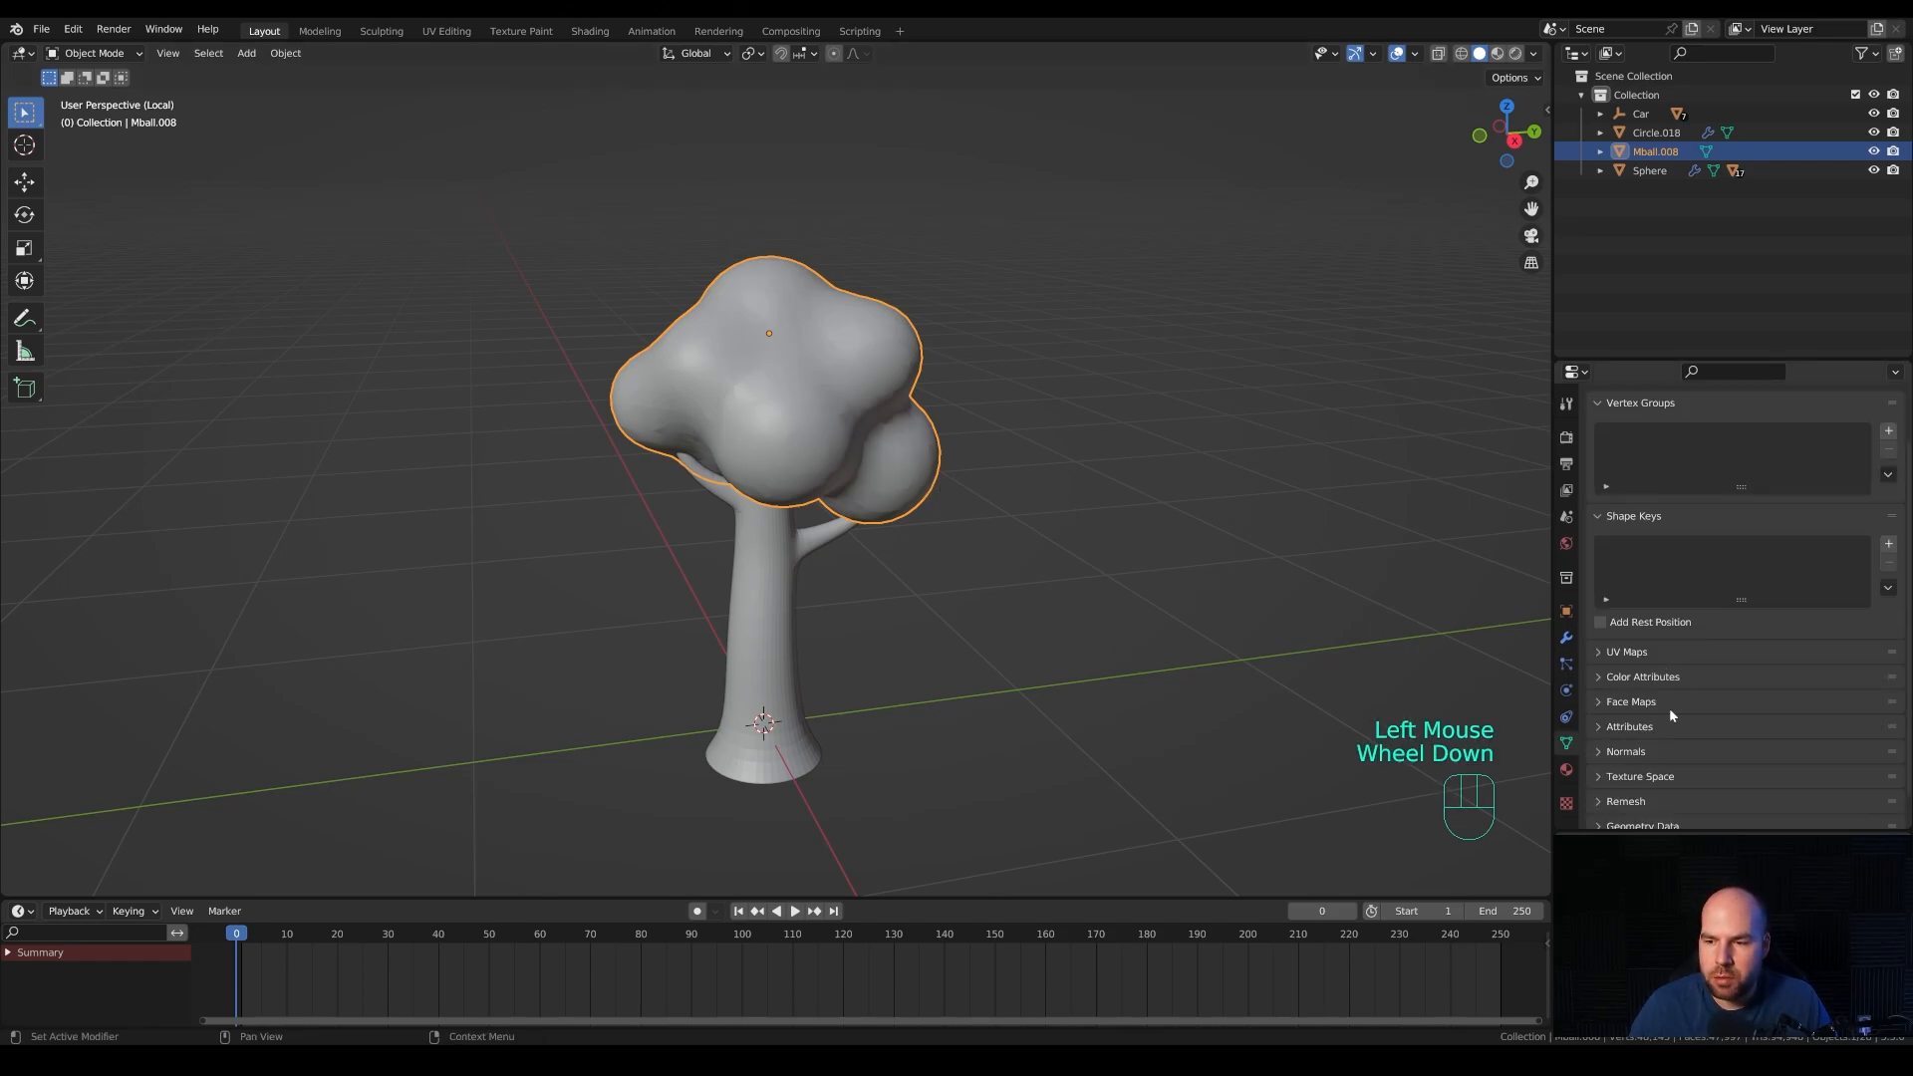
click(1628, 769)
scroll(1669, 757, down, 1)
click(1664, 742)
scroll(1684, 697, down, 3)
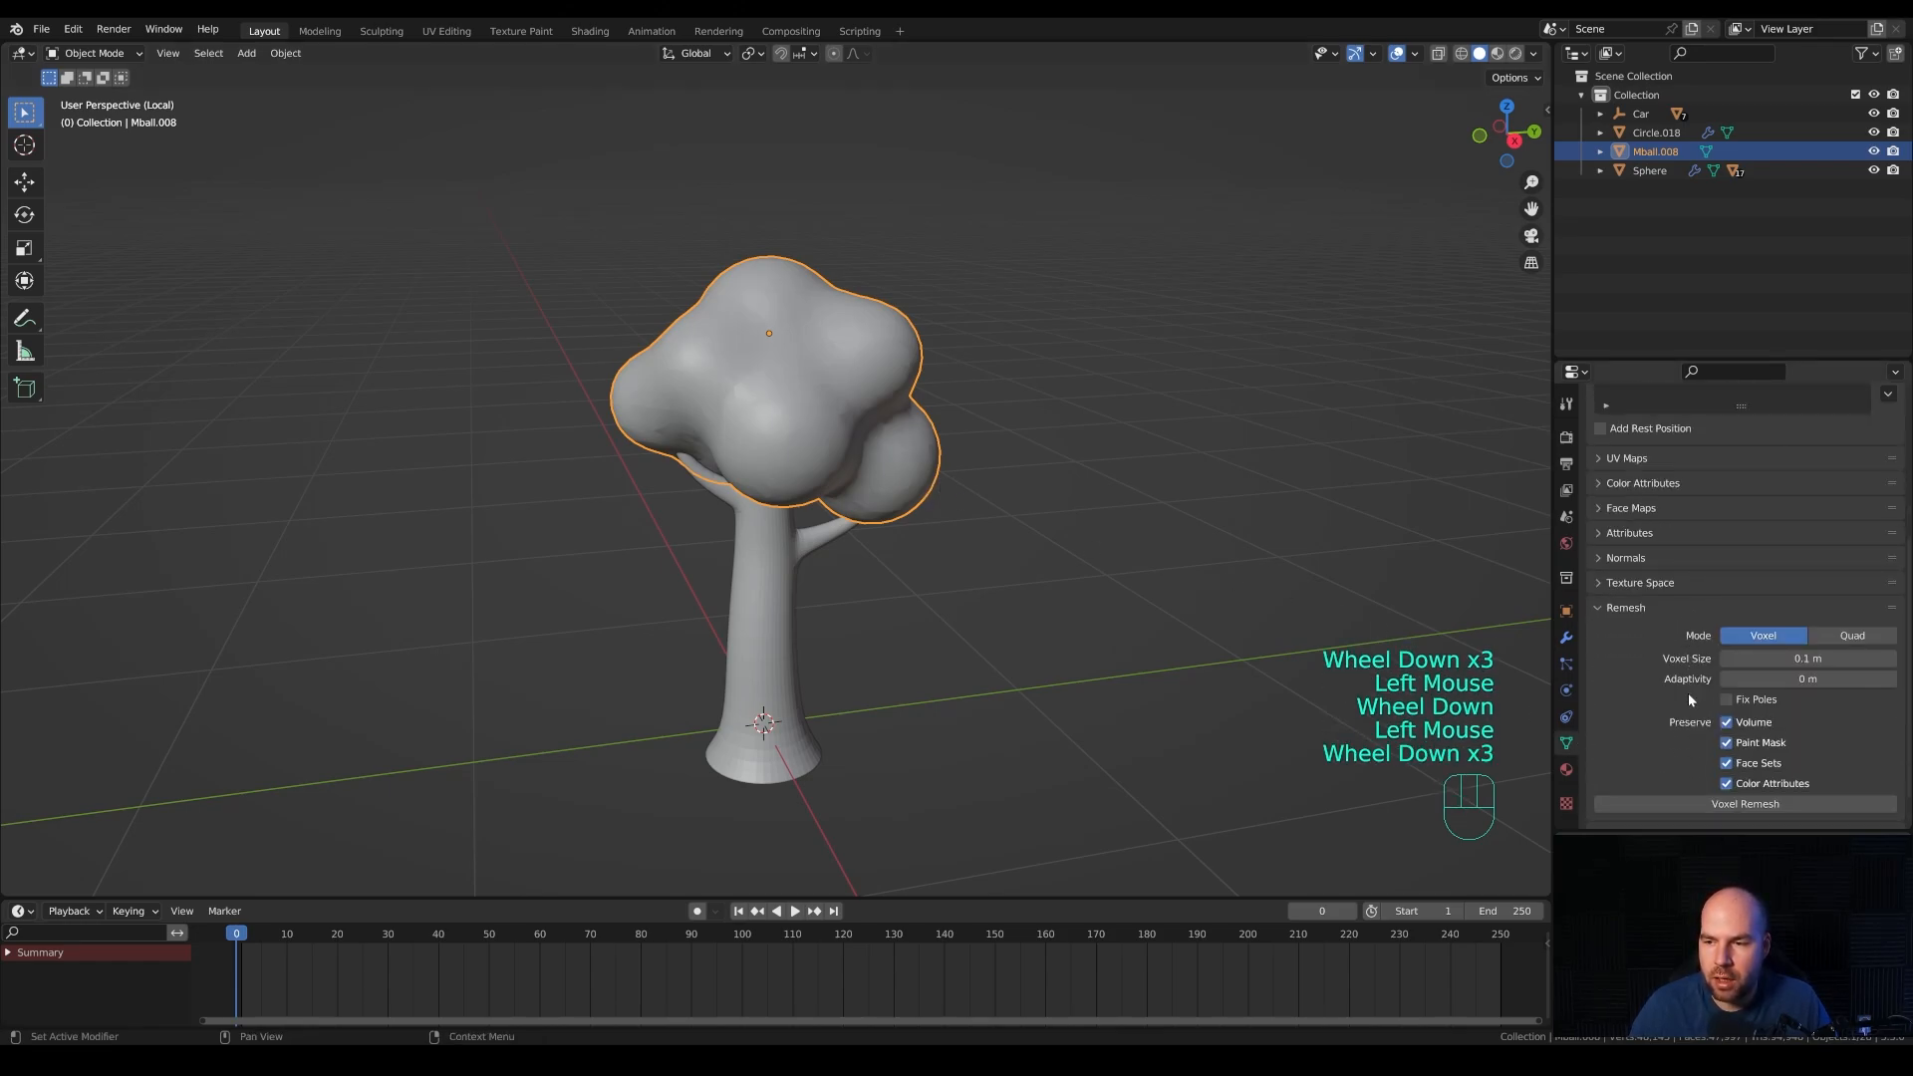
click(1848, 636)
Try to remesh the crown with QuadriFlow, keeping Use Mesh Symmetry enabled.
click(1741, 763)
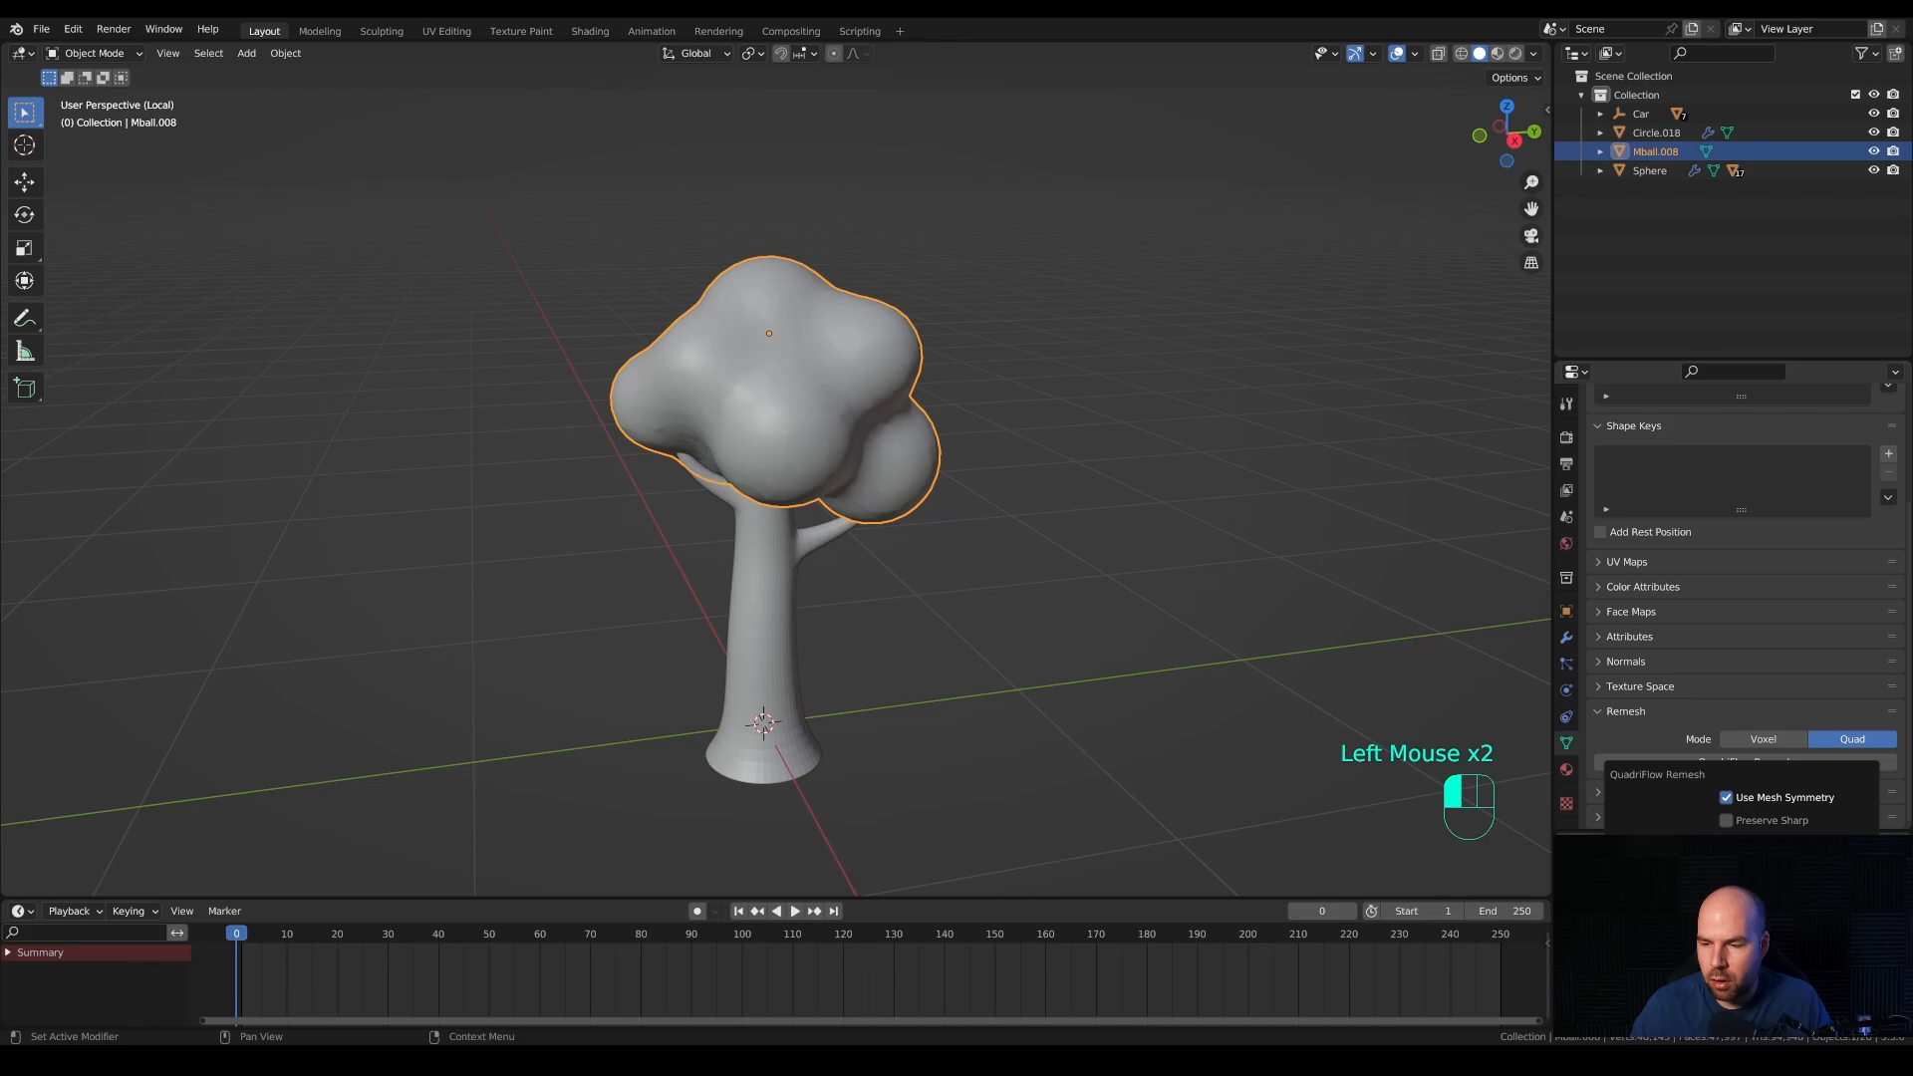
key(KP_0)
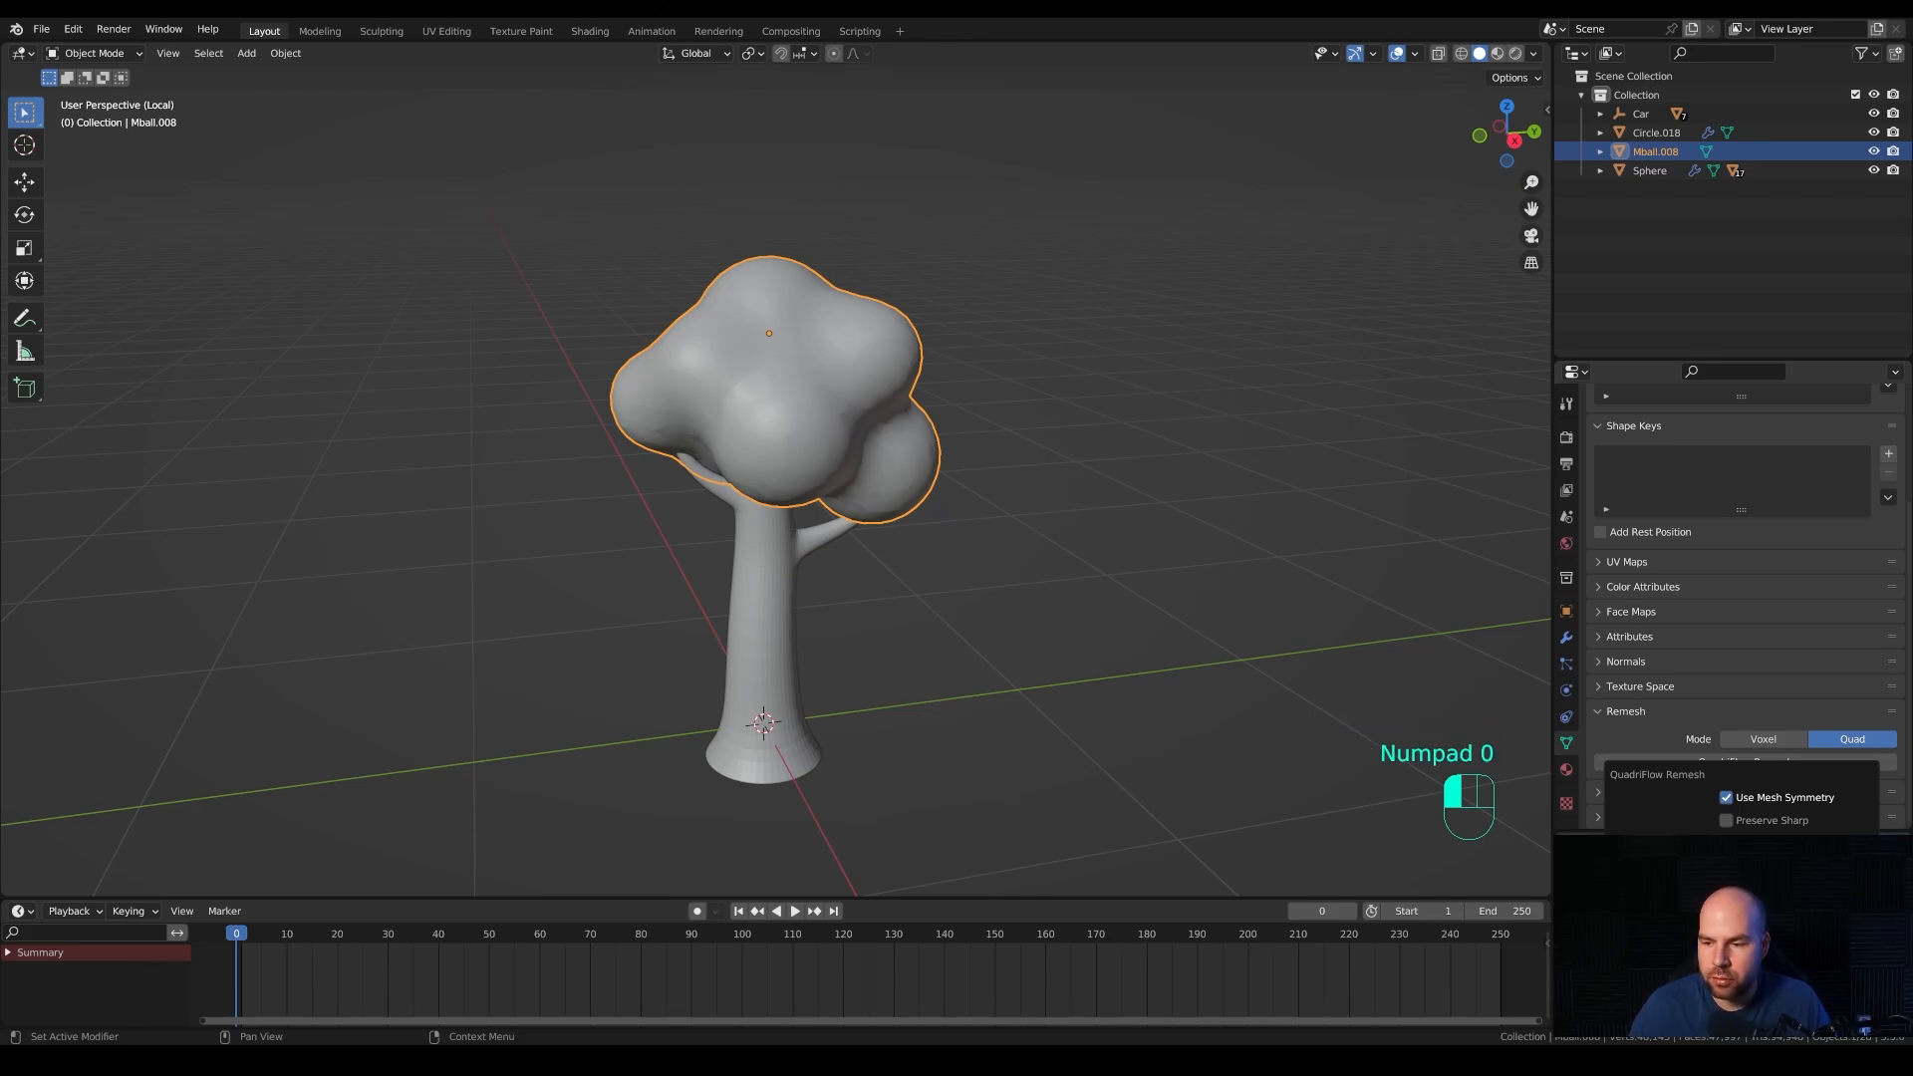
click(1741, 981)
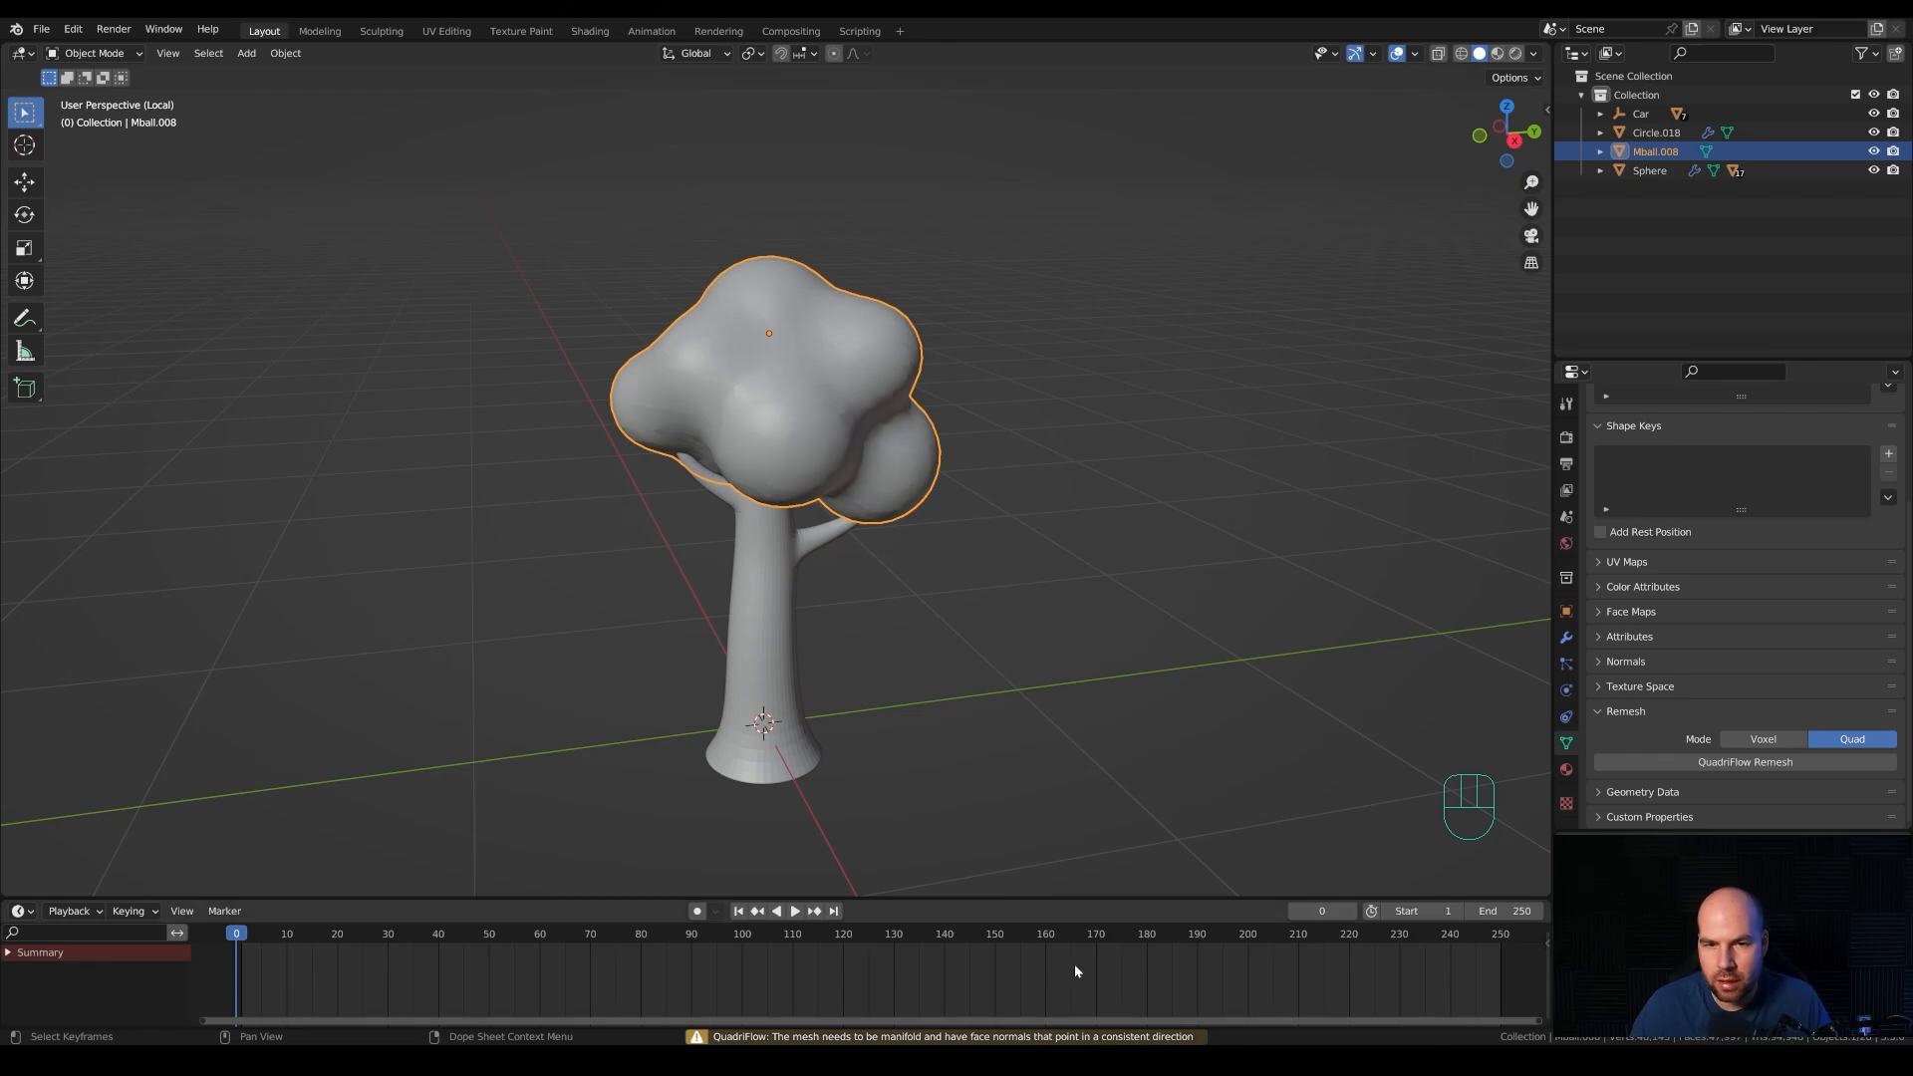
middle_drag(867, 503, 936, 523)
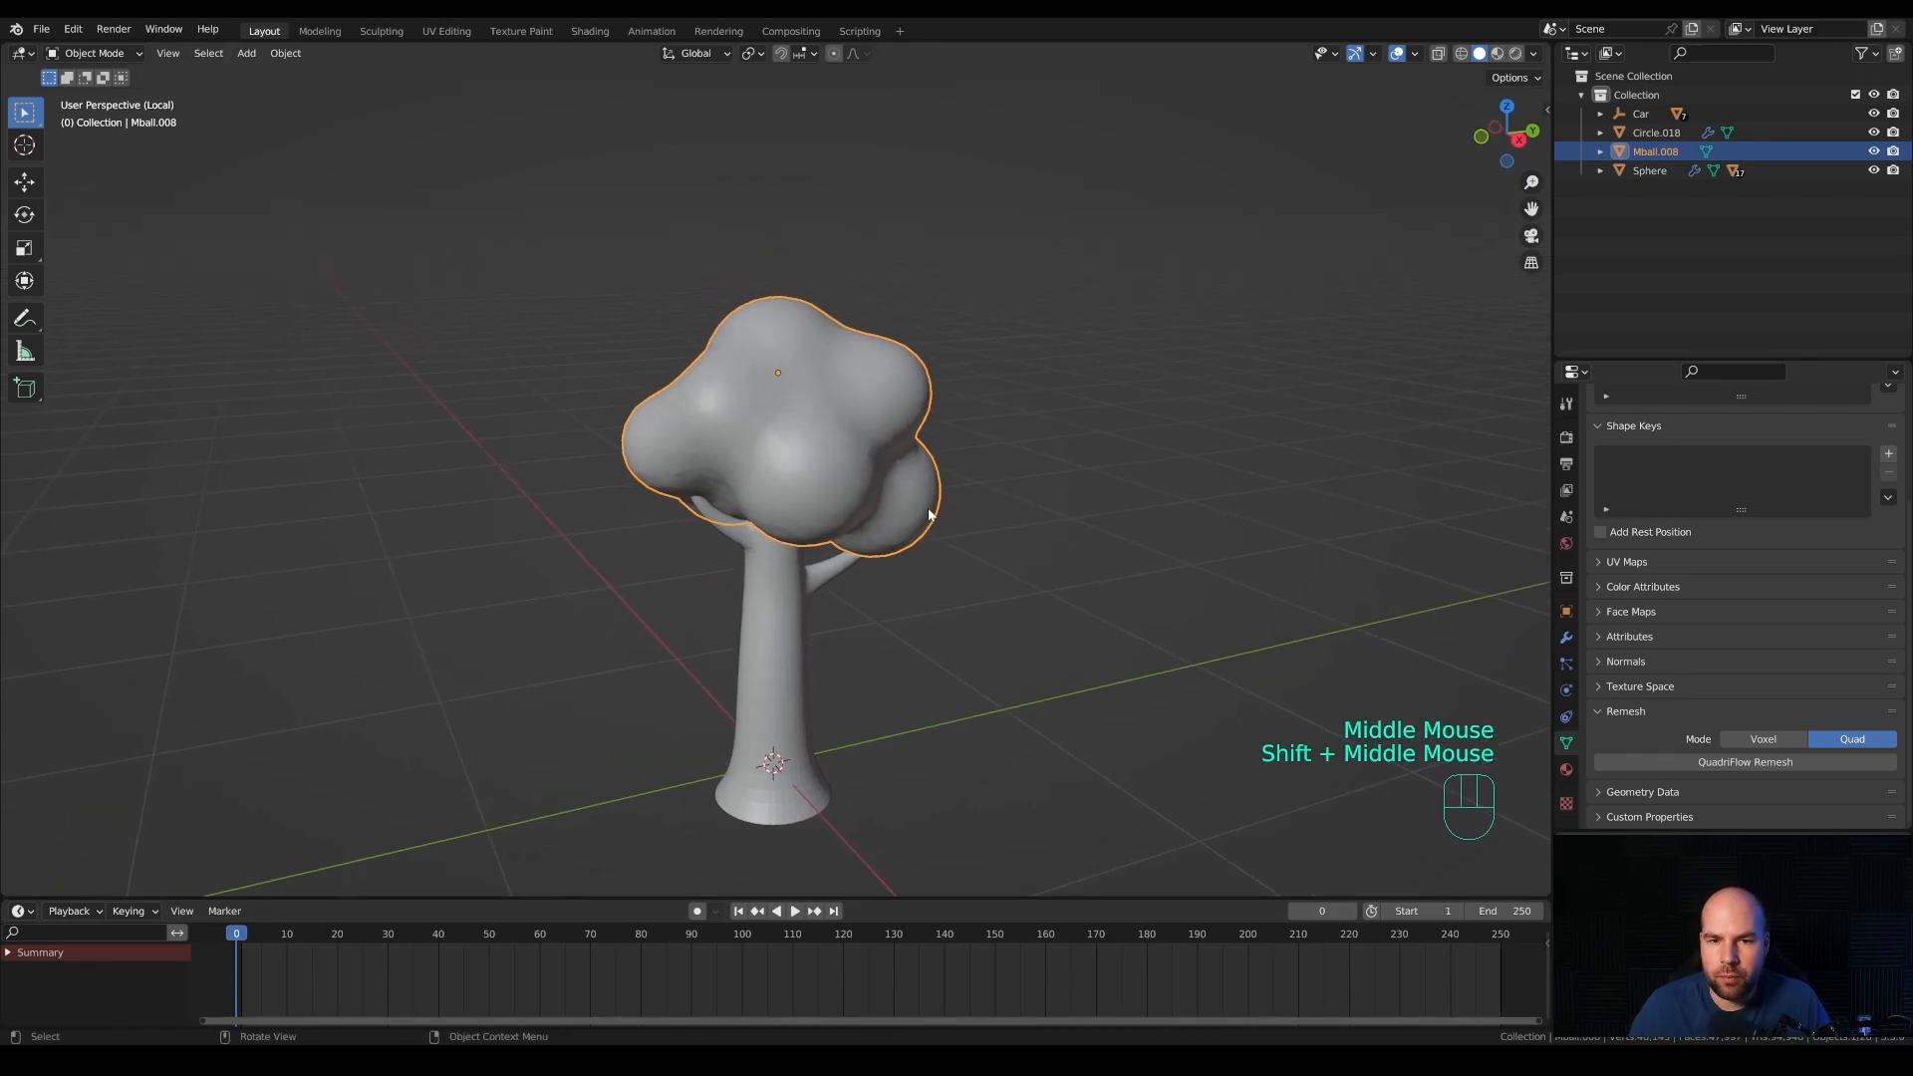
Reduce the crown mesh with a Collapse Decimate modifier at a ratio of about 0.26 and apply the modifier.
scroll(928, 514, up, 1)
key(Tab)
key(Tab)
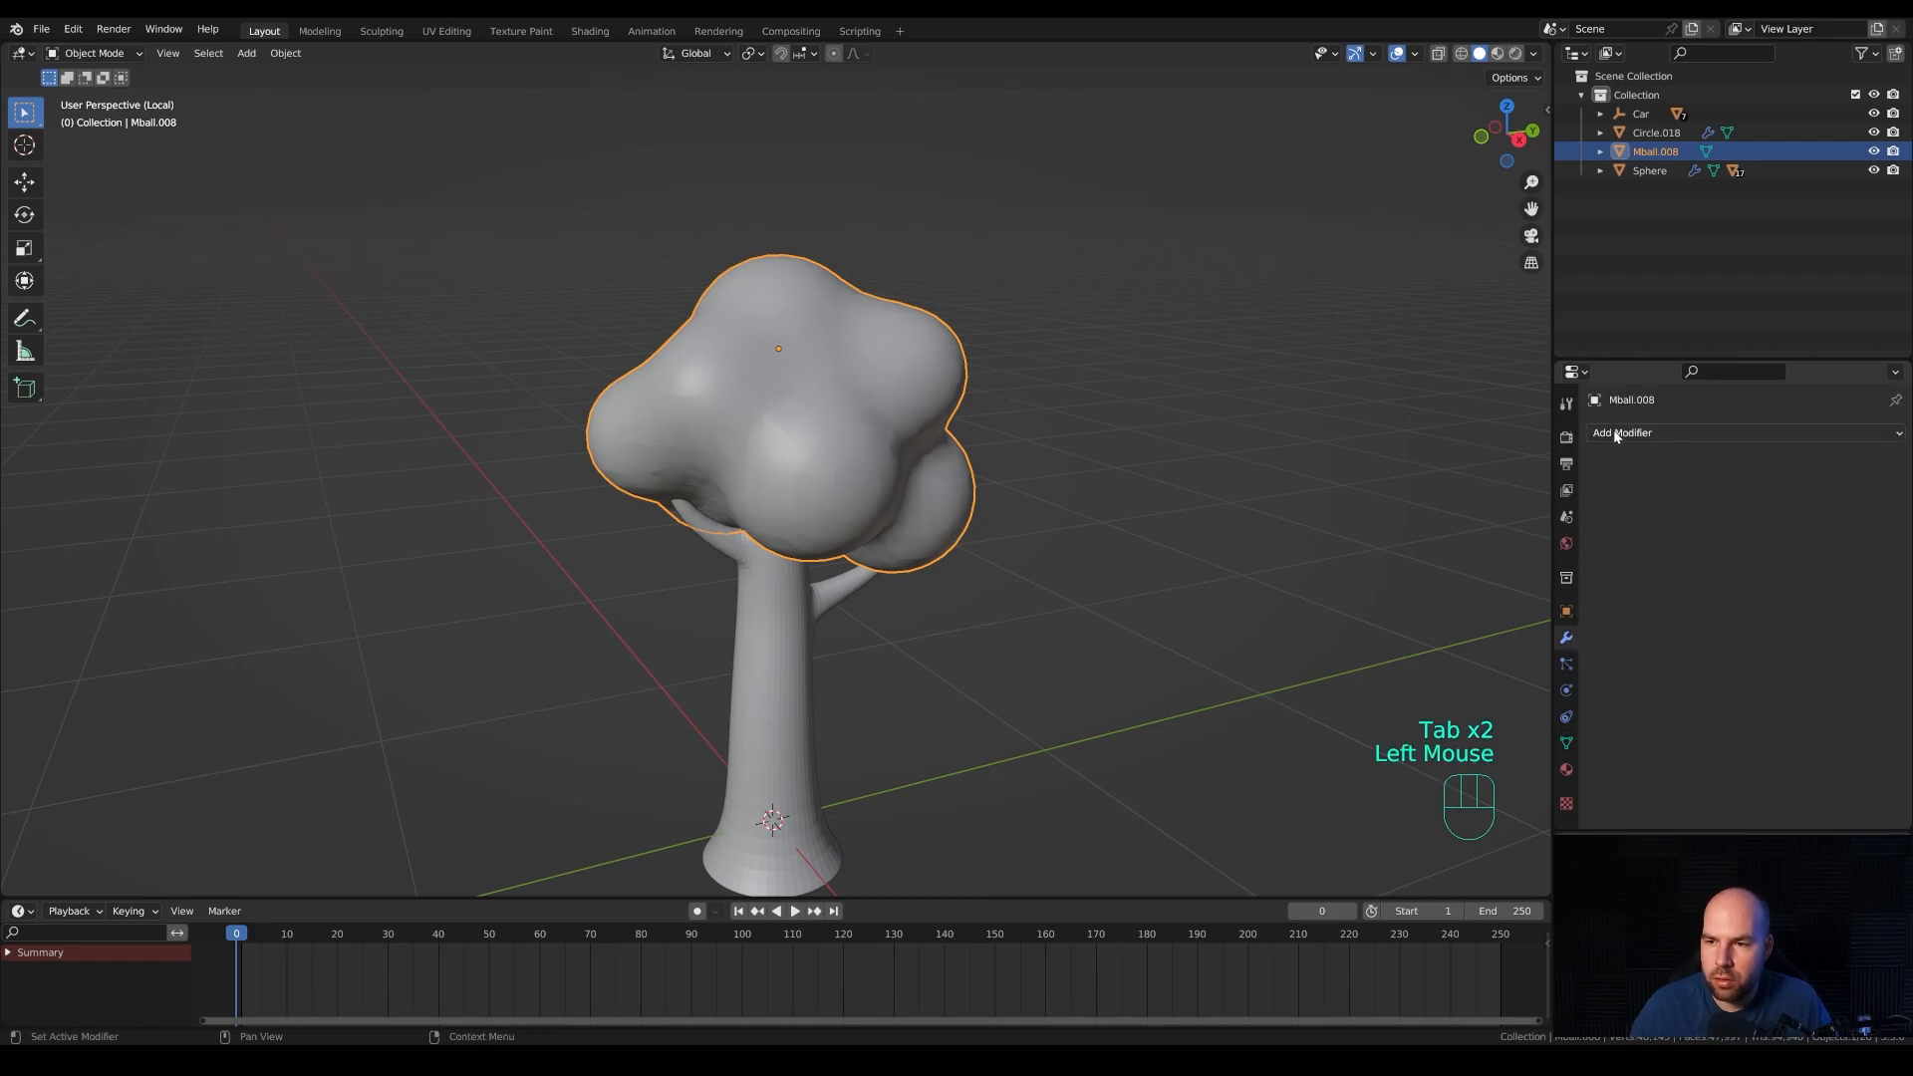
click(1626, 437)
click(1565, 574)
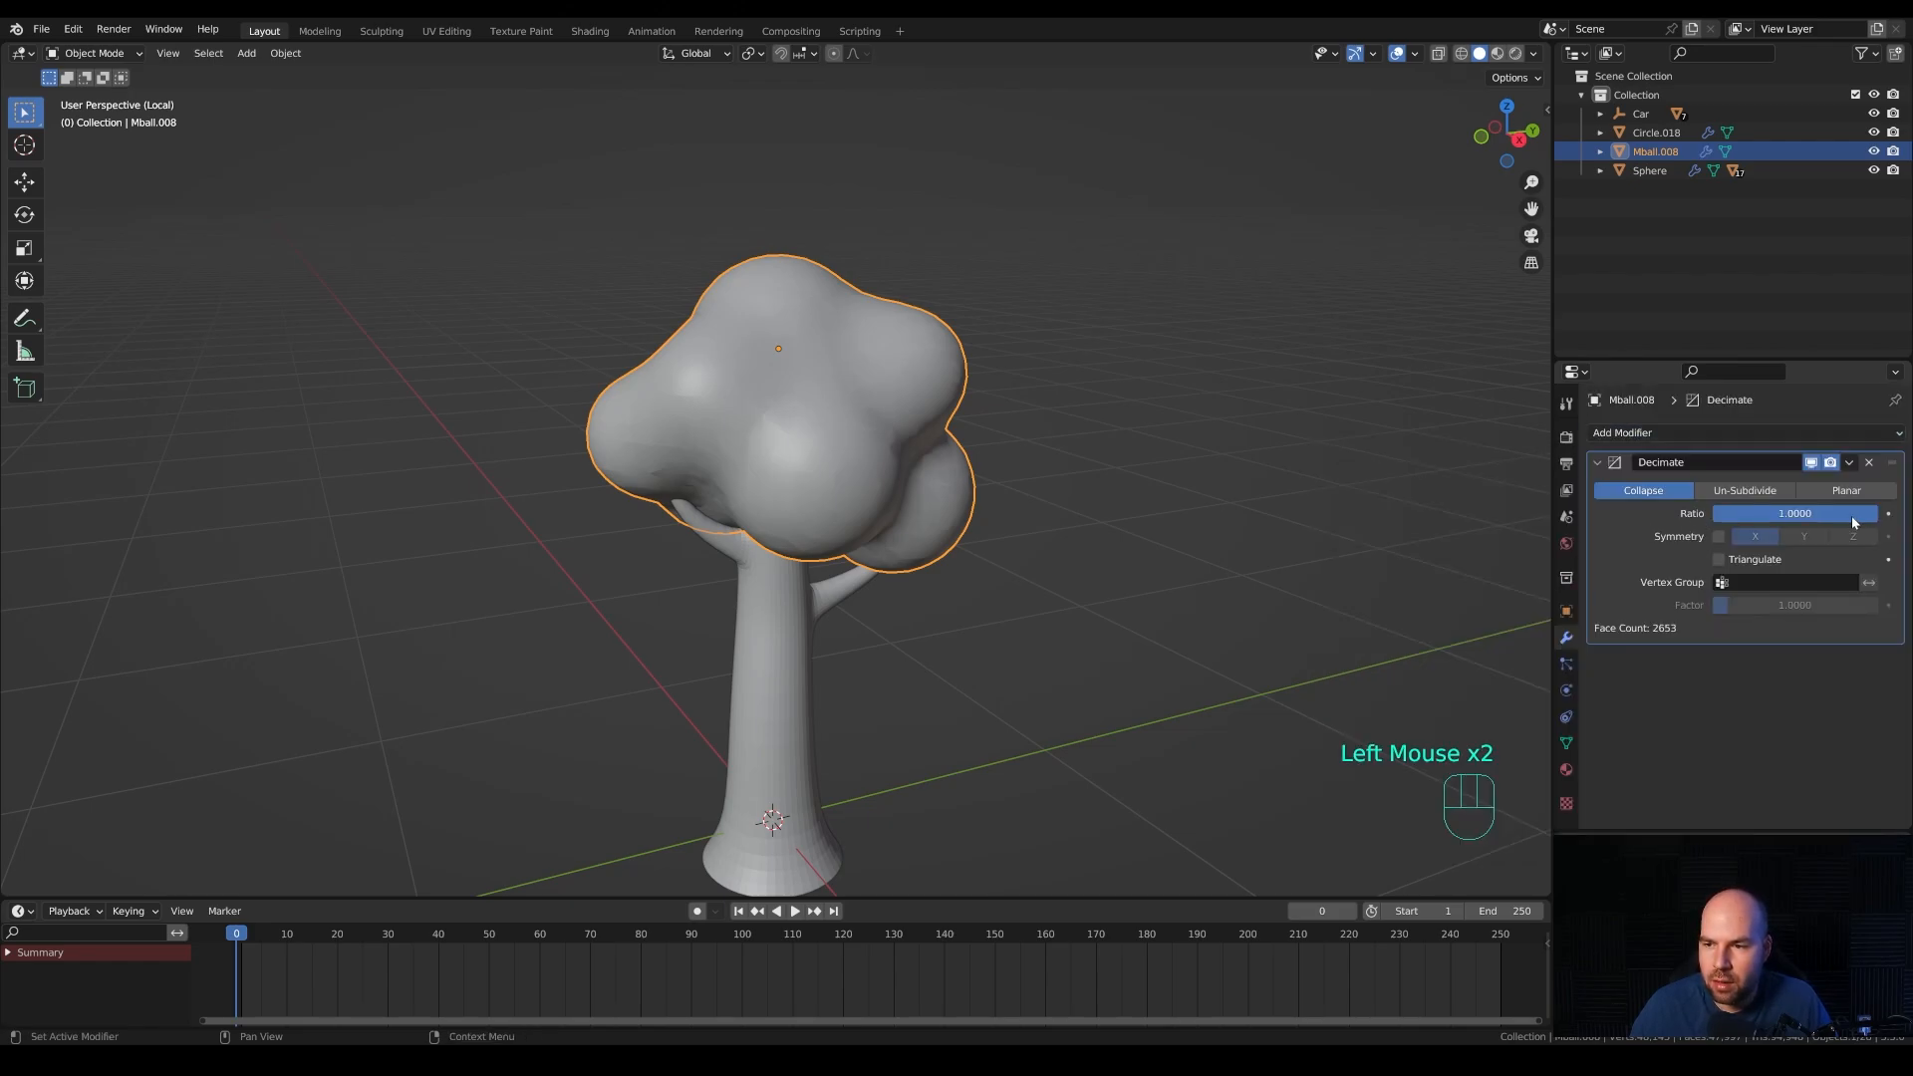
key(less)
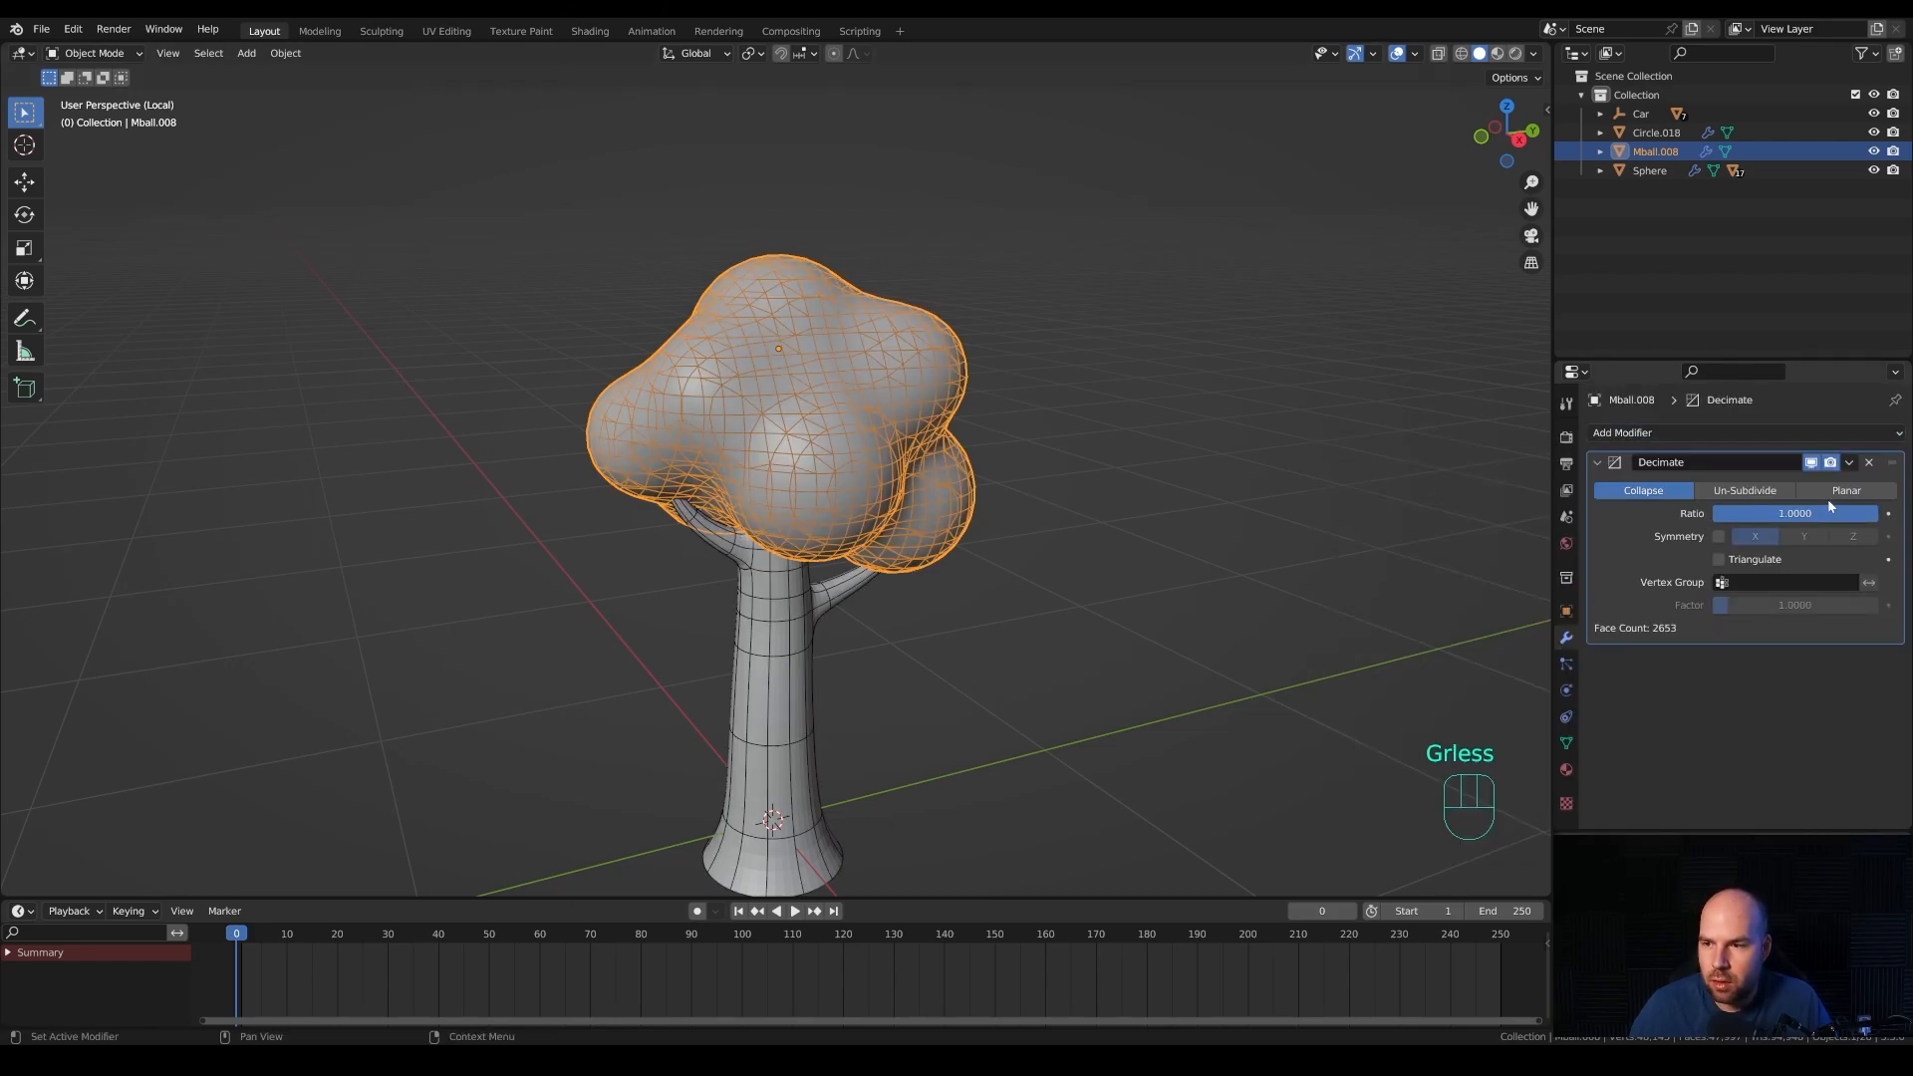
drag(1841, 513, 1761, 513)
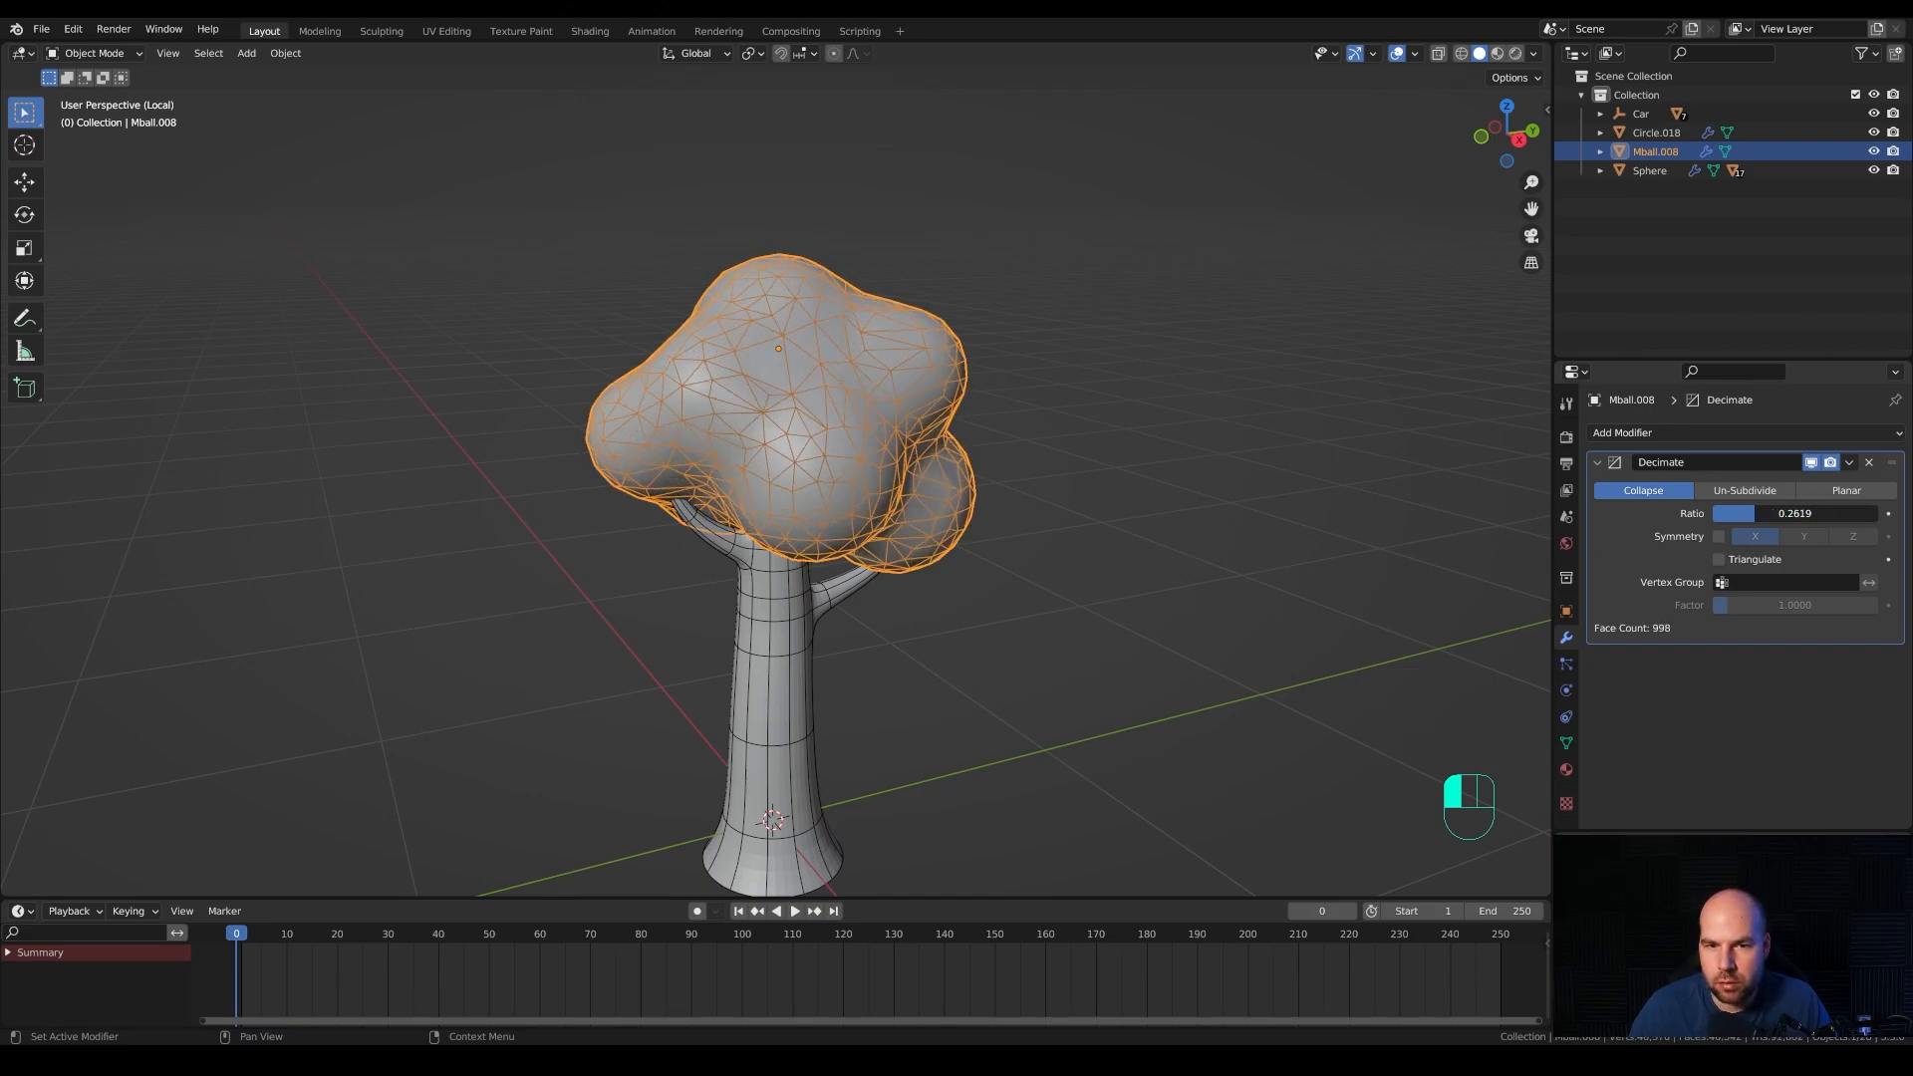
click(1628, 532)
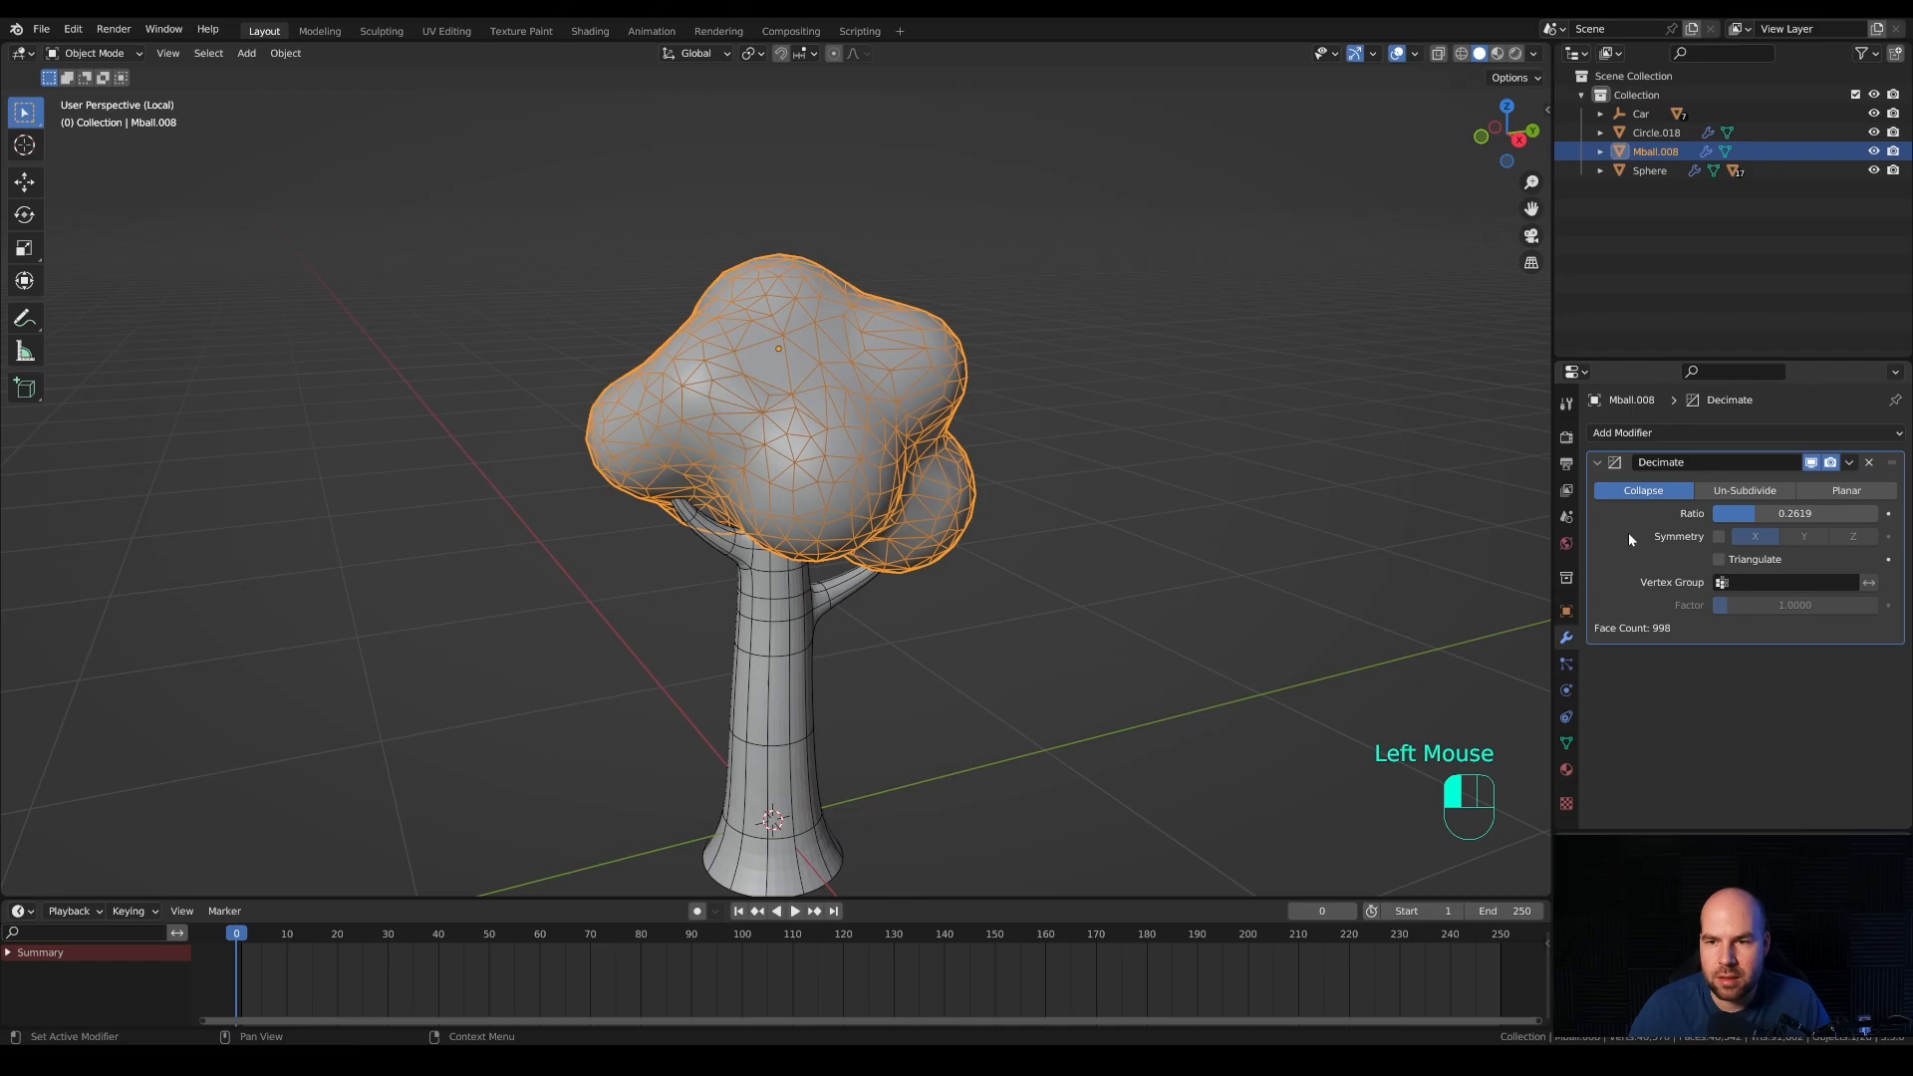
key(ctrl+a)
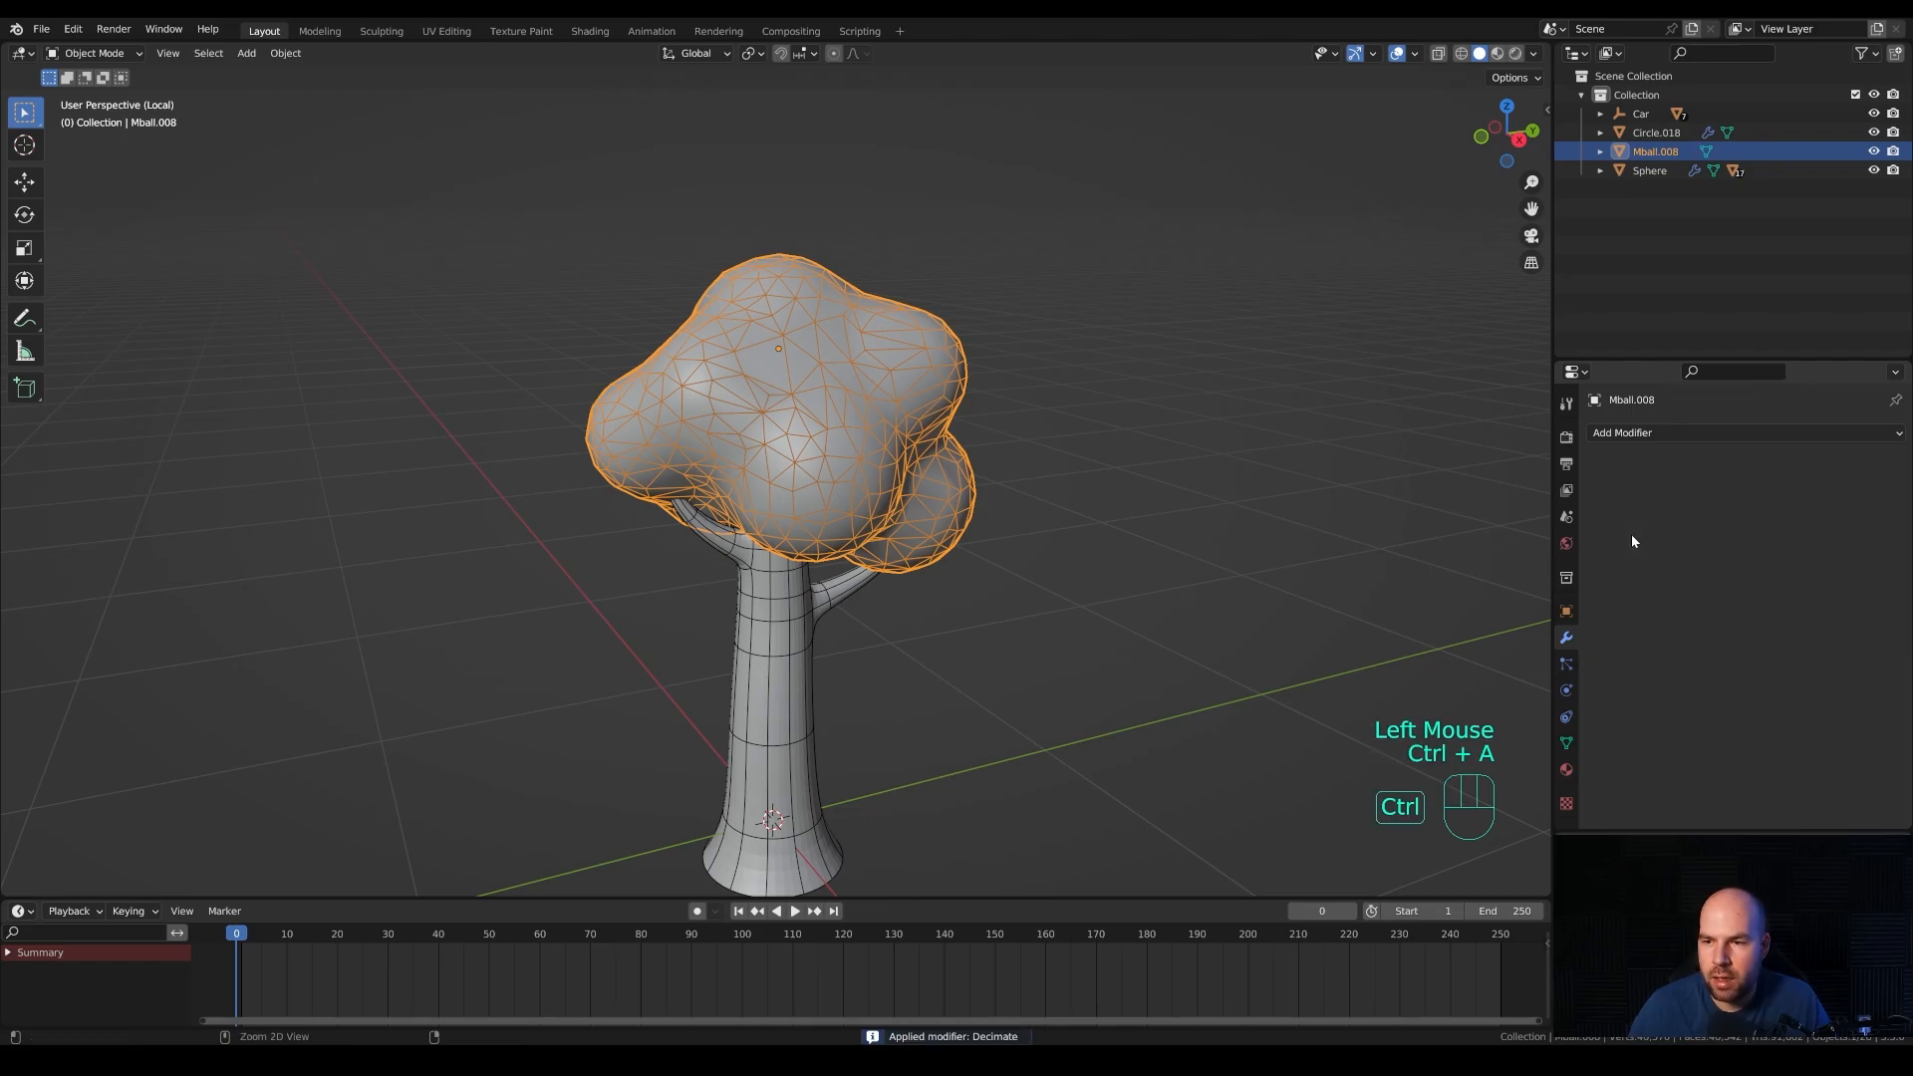
Remesh the decimated crown with QuadriFlow, keeping Use Mesh Symmetry enabled, and inspect its new topology.
click(1564, 749)
scroll(1644, 743, down, 2)
click(1812, 762)
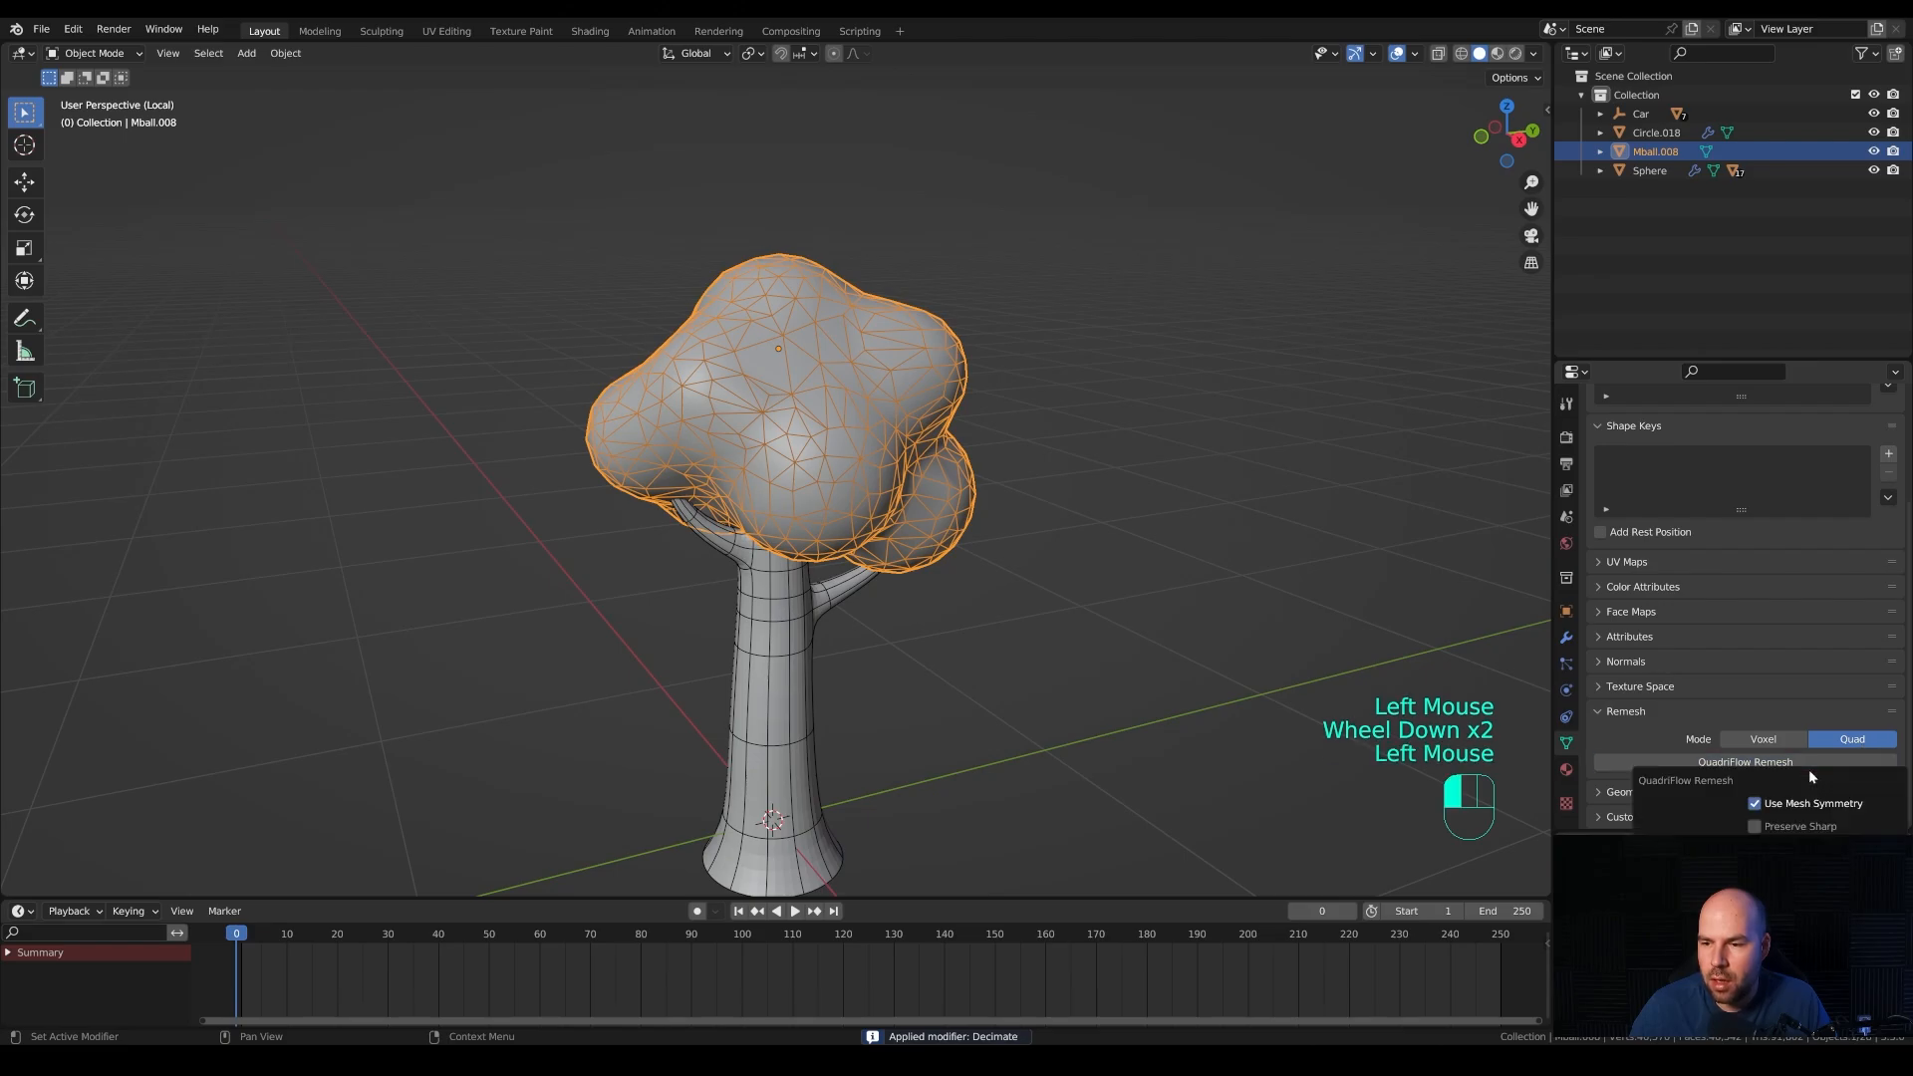
click(1770, 1002)
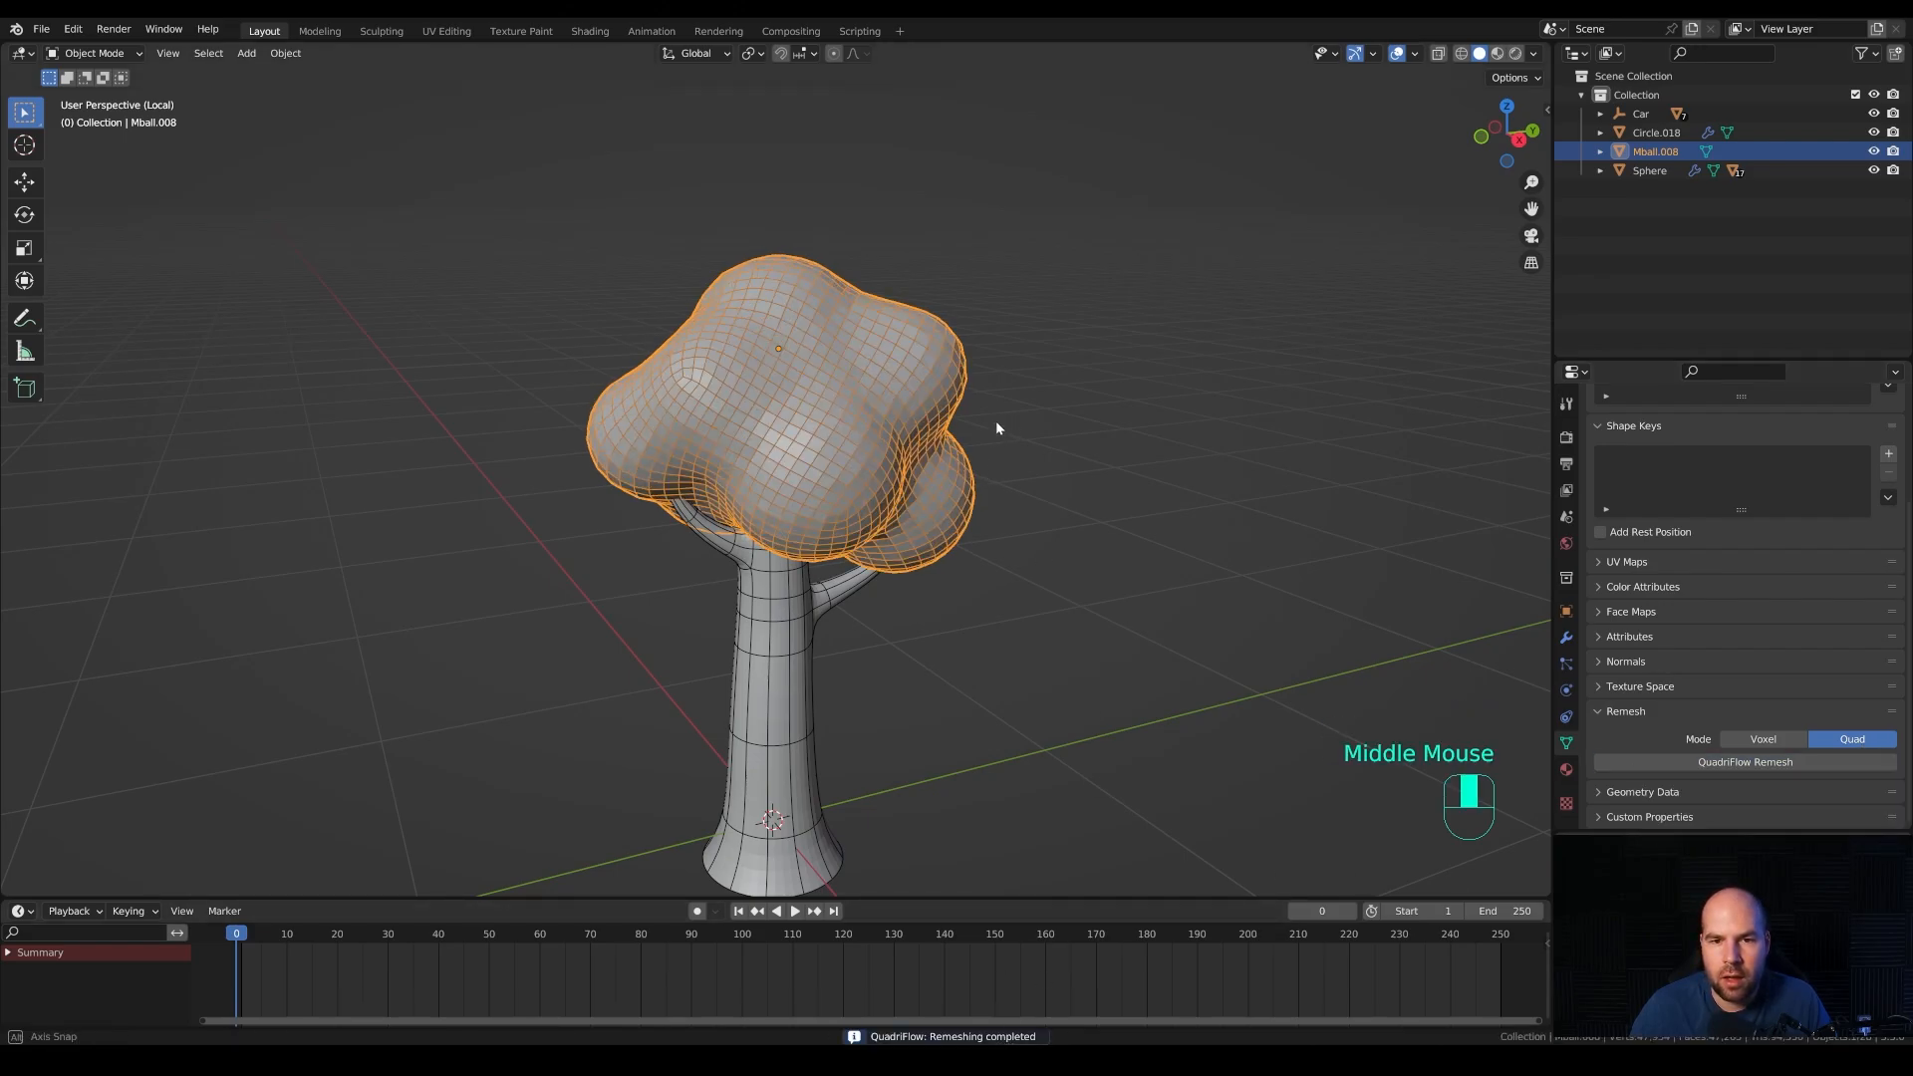
middle_drag(996, 428, 880, 473)
middle_drag(880, 474, 869, 476)
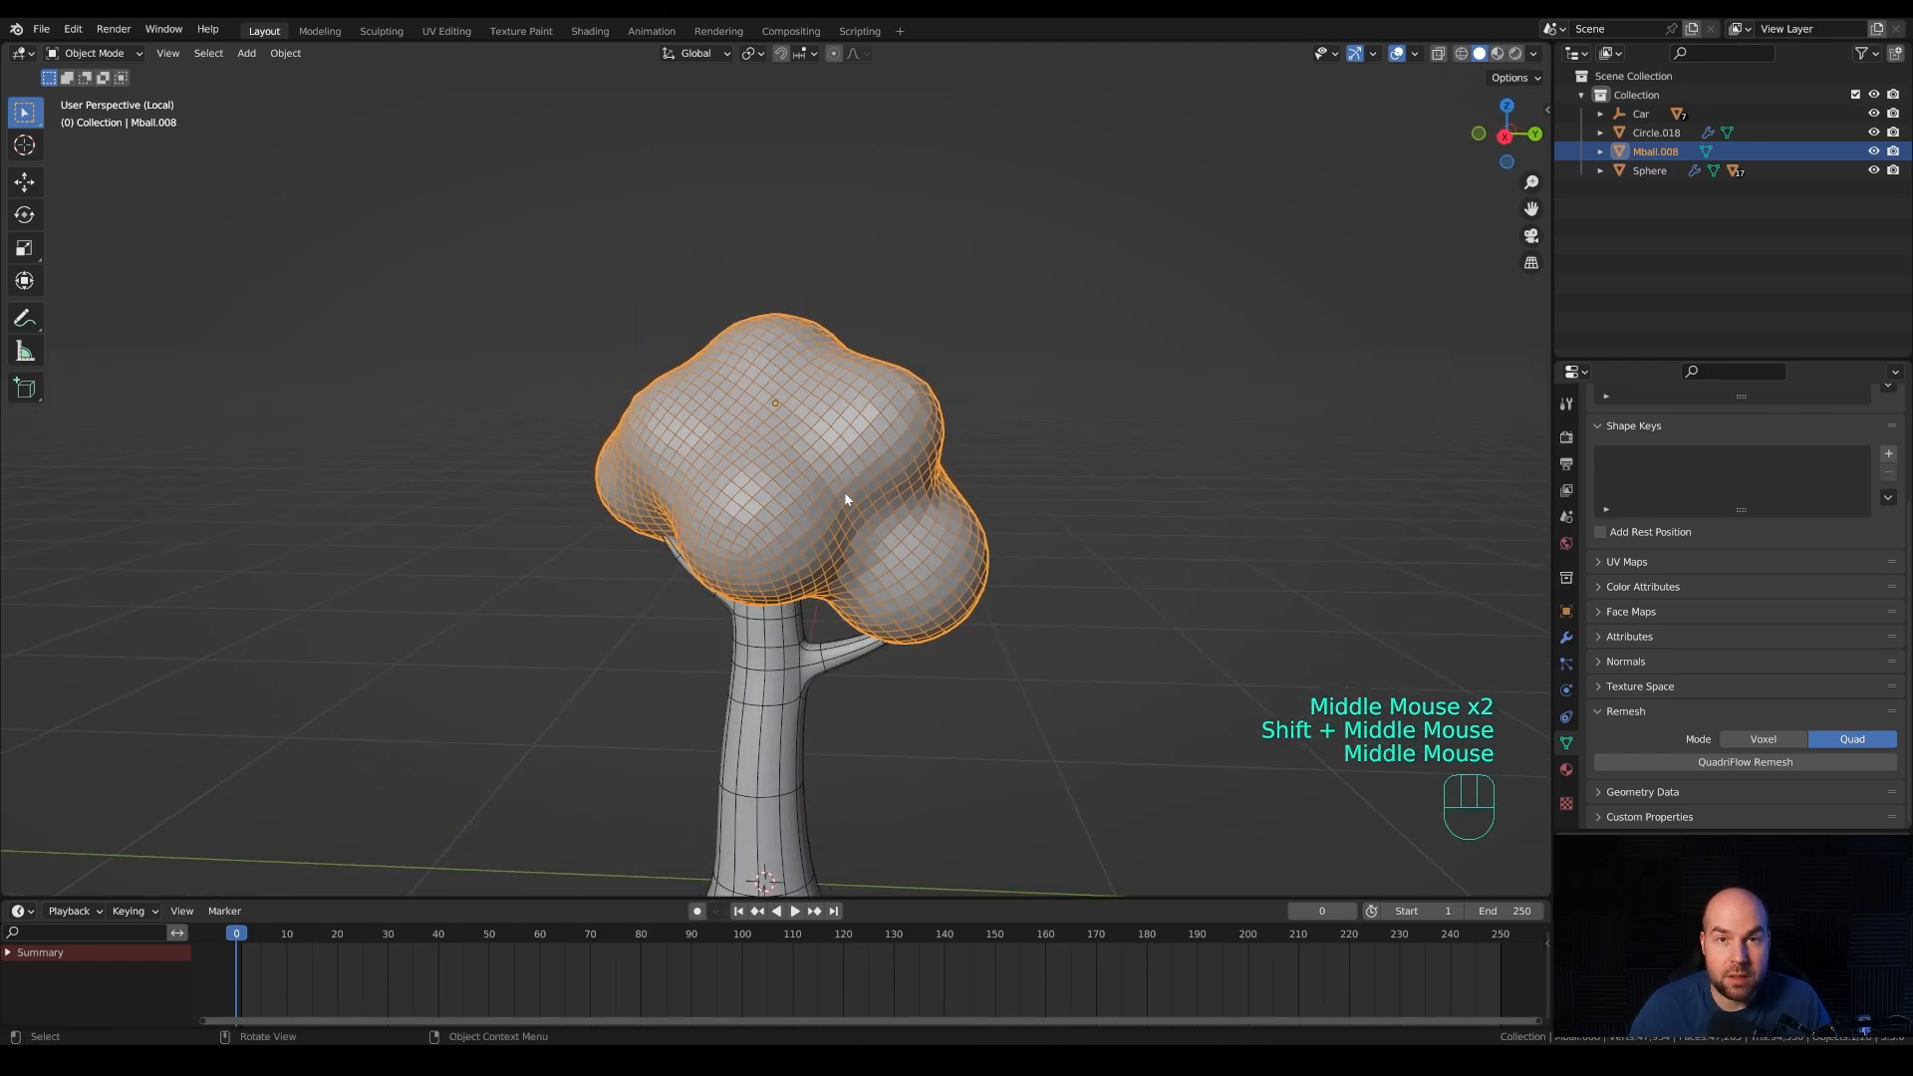
scroll(853, 506, up, 2)
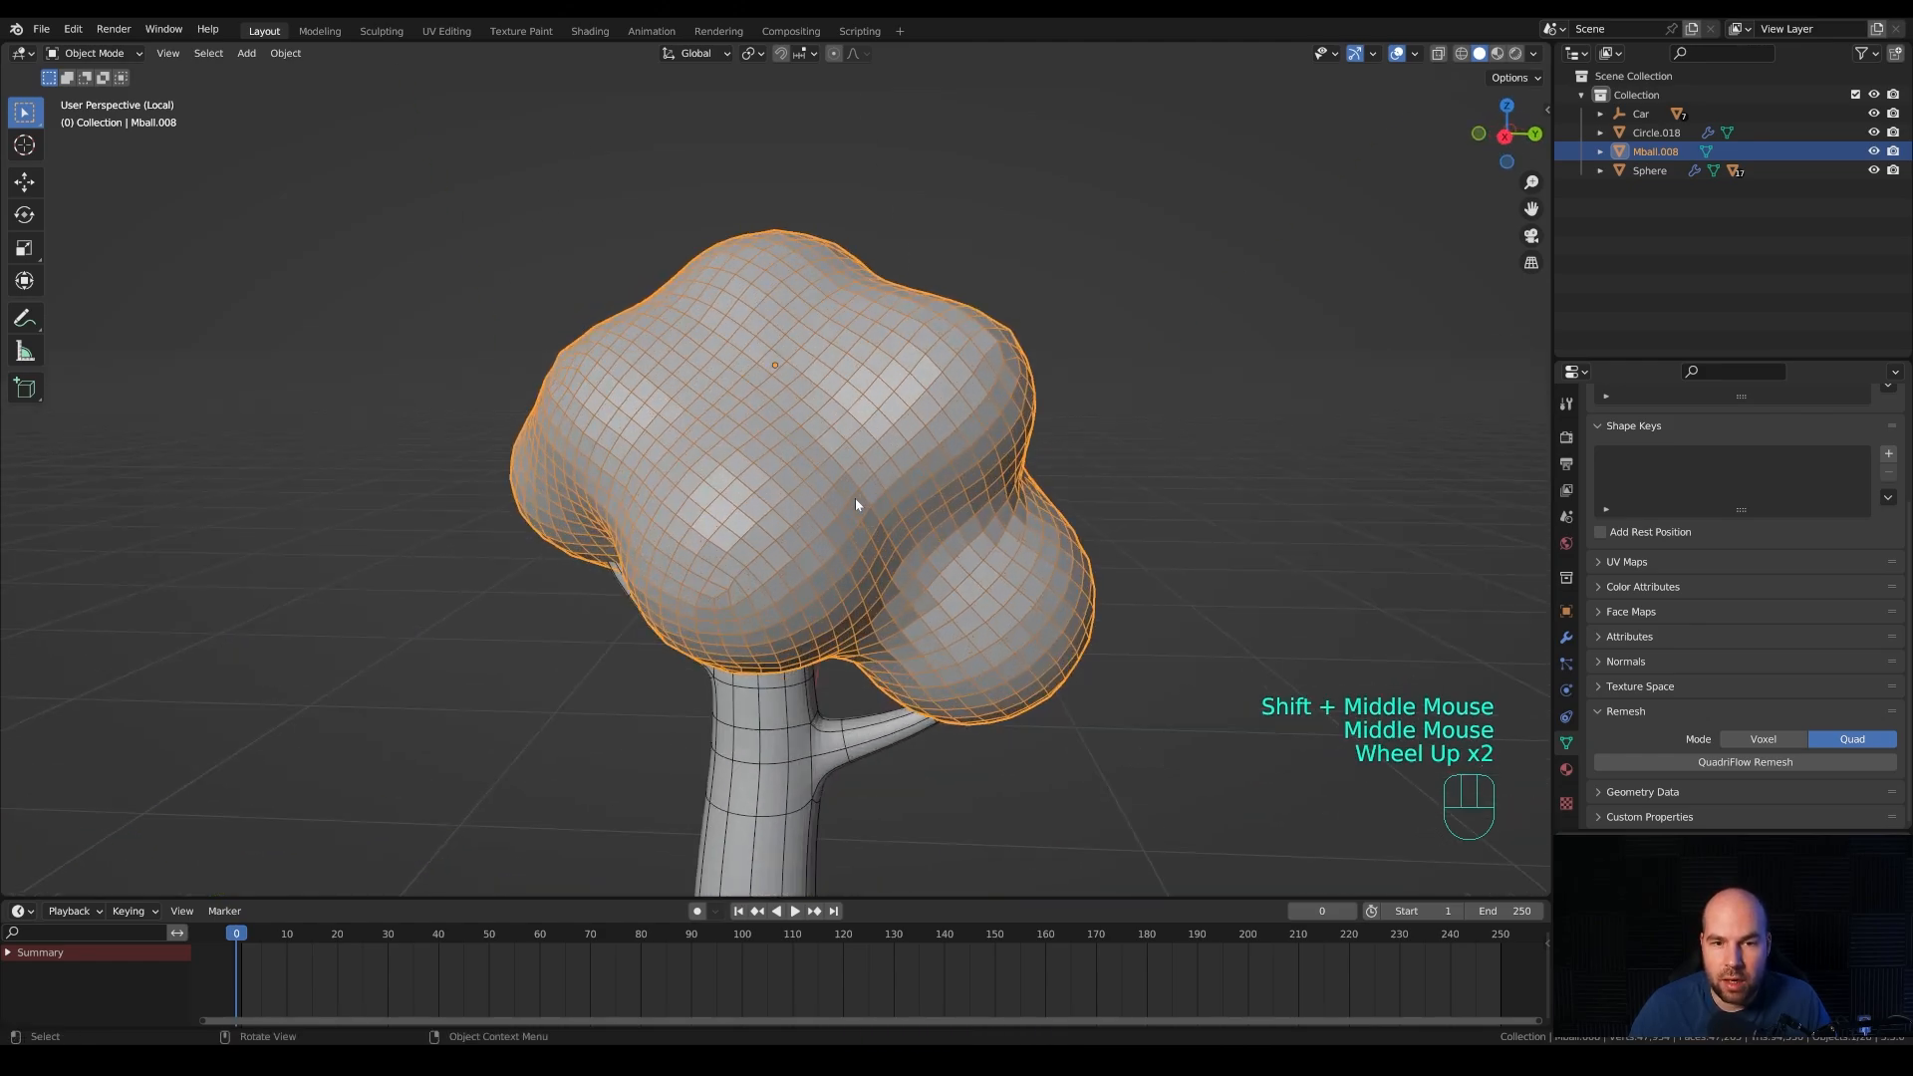
Turn off the wireframe display and shade the remeshed crown smooth.
key(less)
scroll(882, 454, down, 2)
right_click(899, 458)
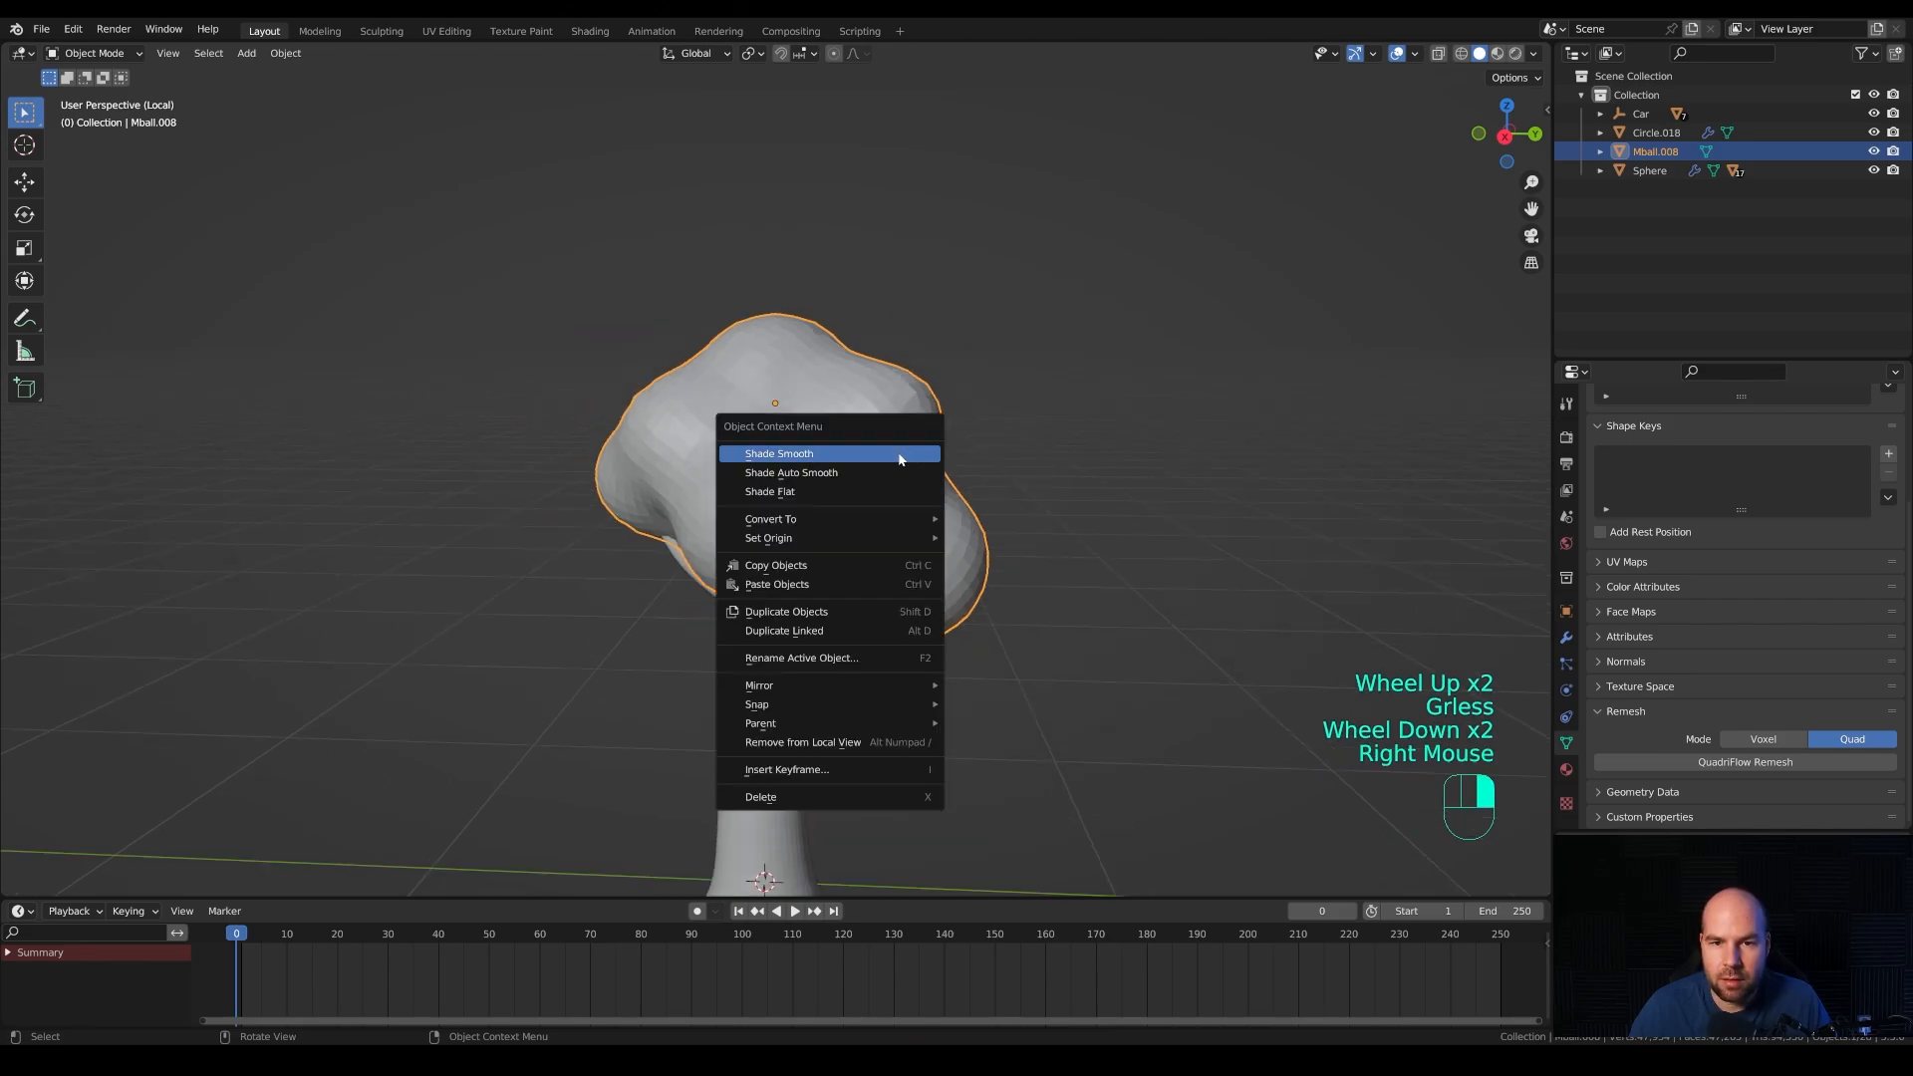
click(852, 458)
middle_drag(1375, 605, 1392, 612)
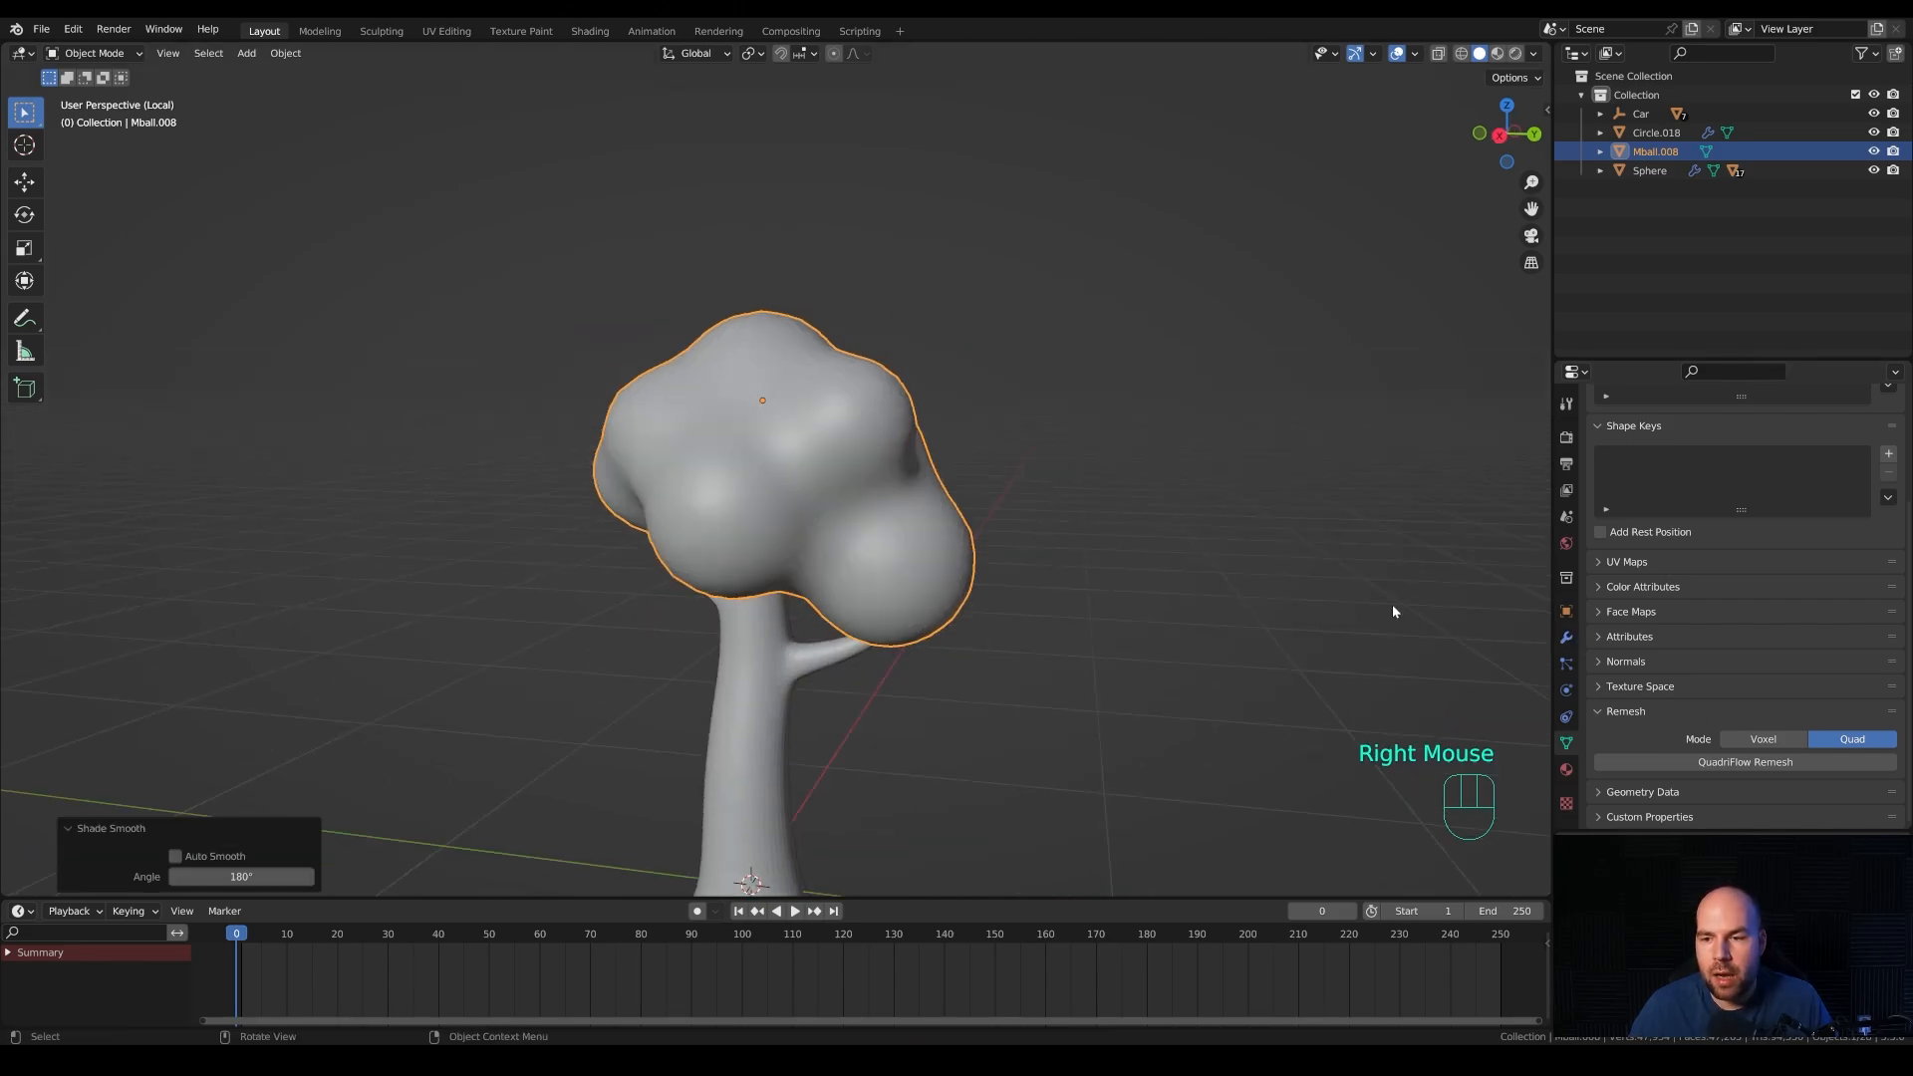
Join the crown mesh into the trunk object, keeping the trunk with its Subdivision modifier as the active object.
click(1565, 639)
middle_drag(1176, 573, 1076, 589)
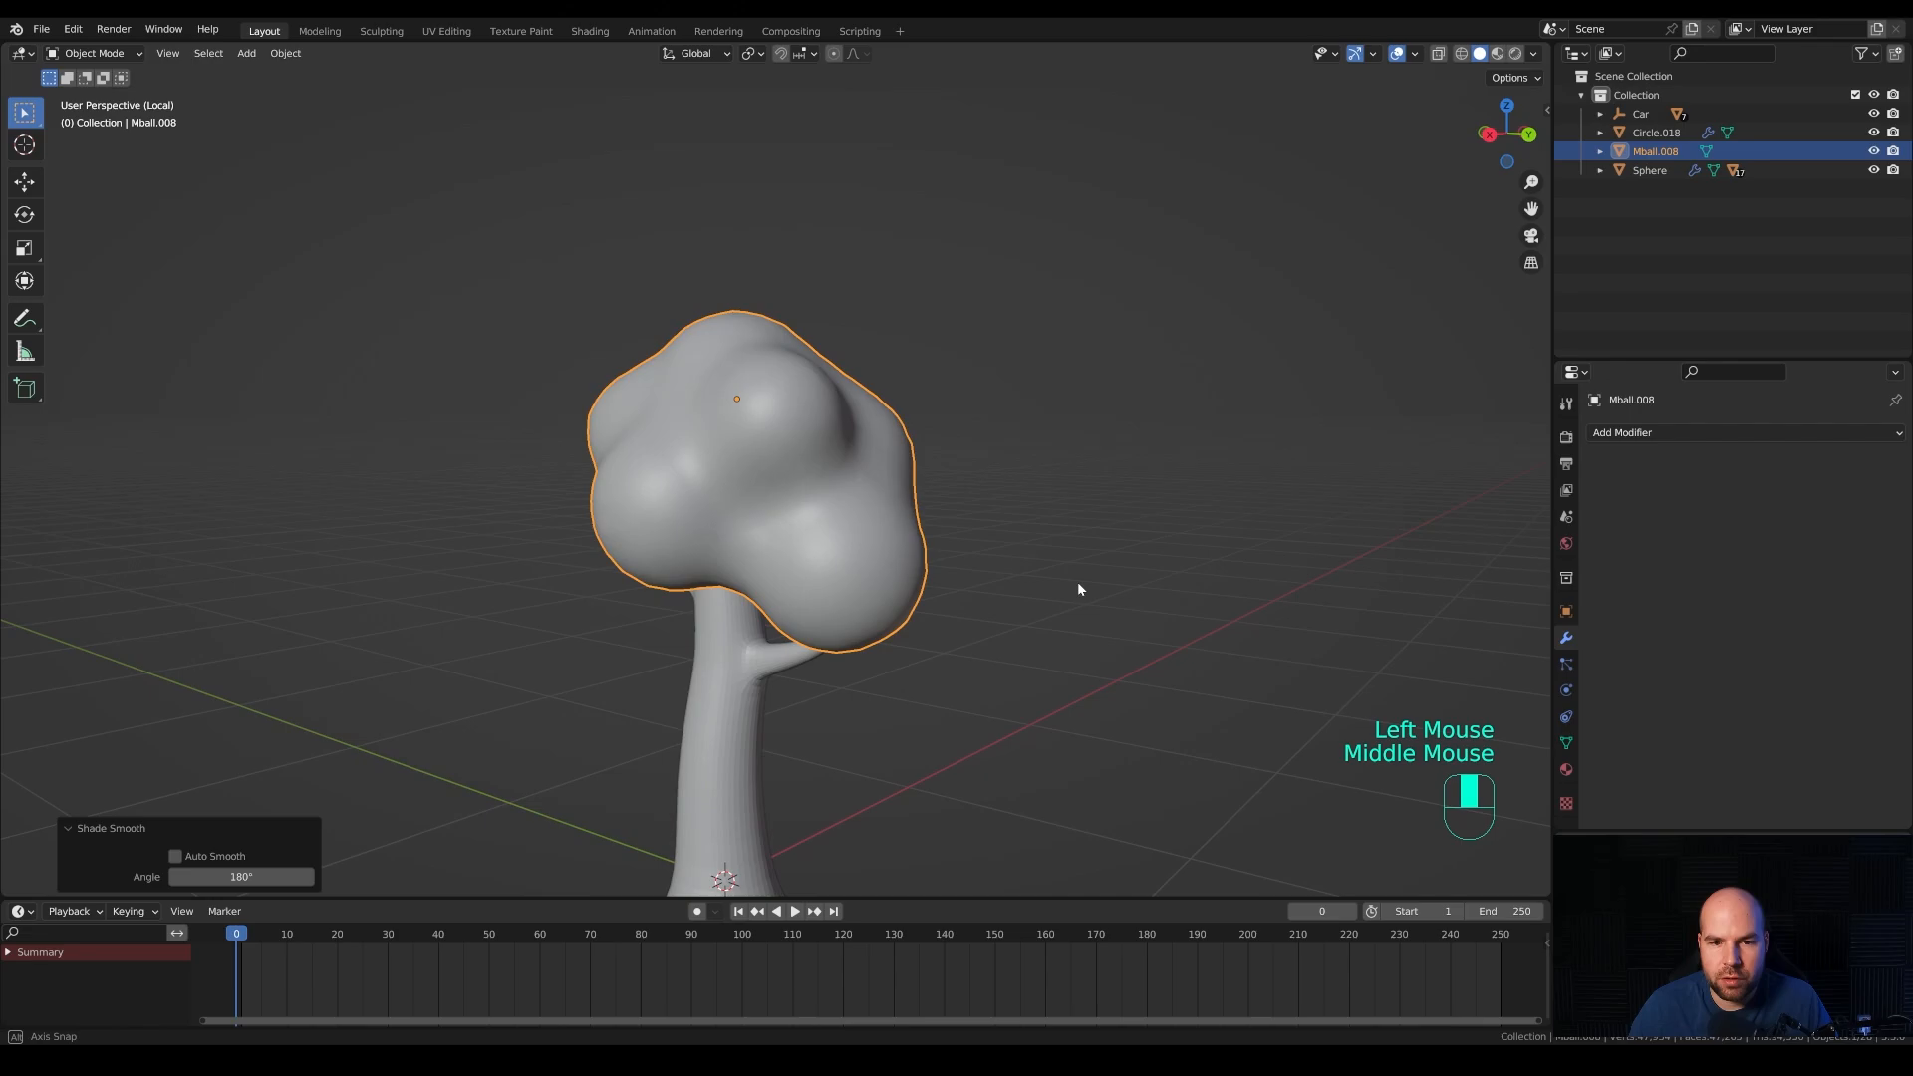
scroll(1036, 585, down, 2)
double_click(835, 517)
click(728, 676)
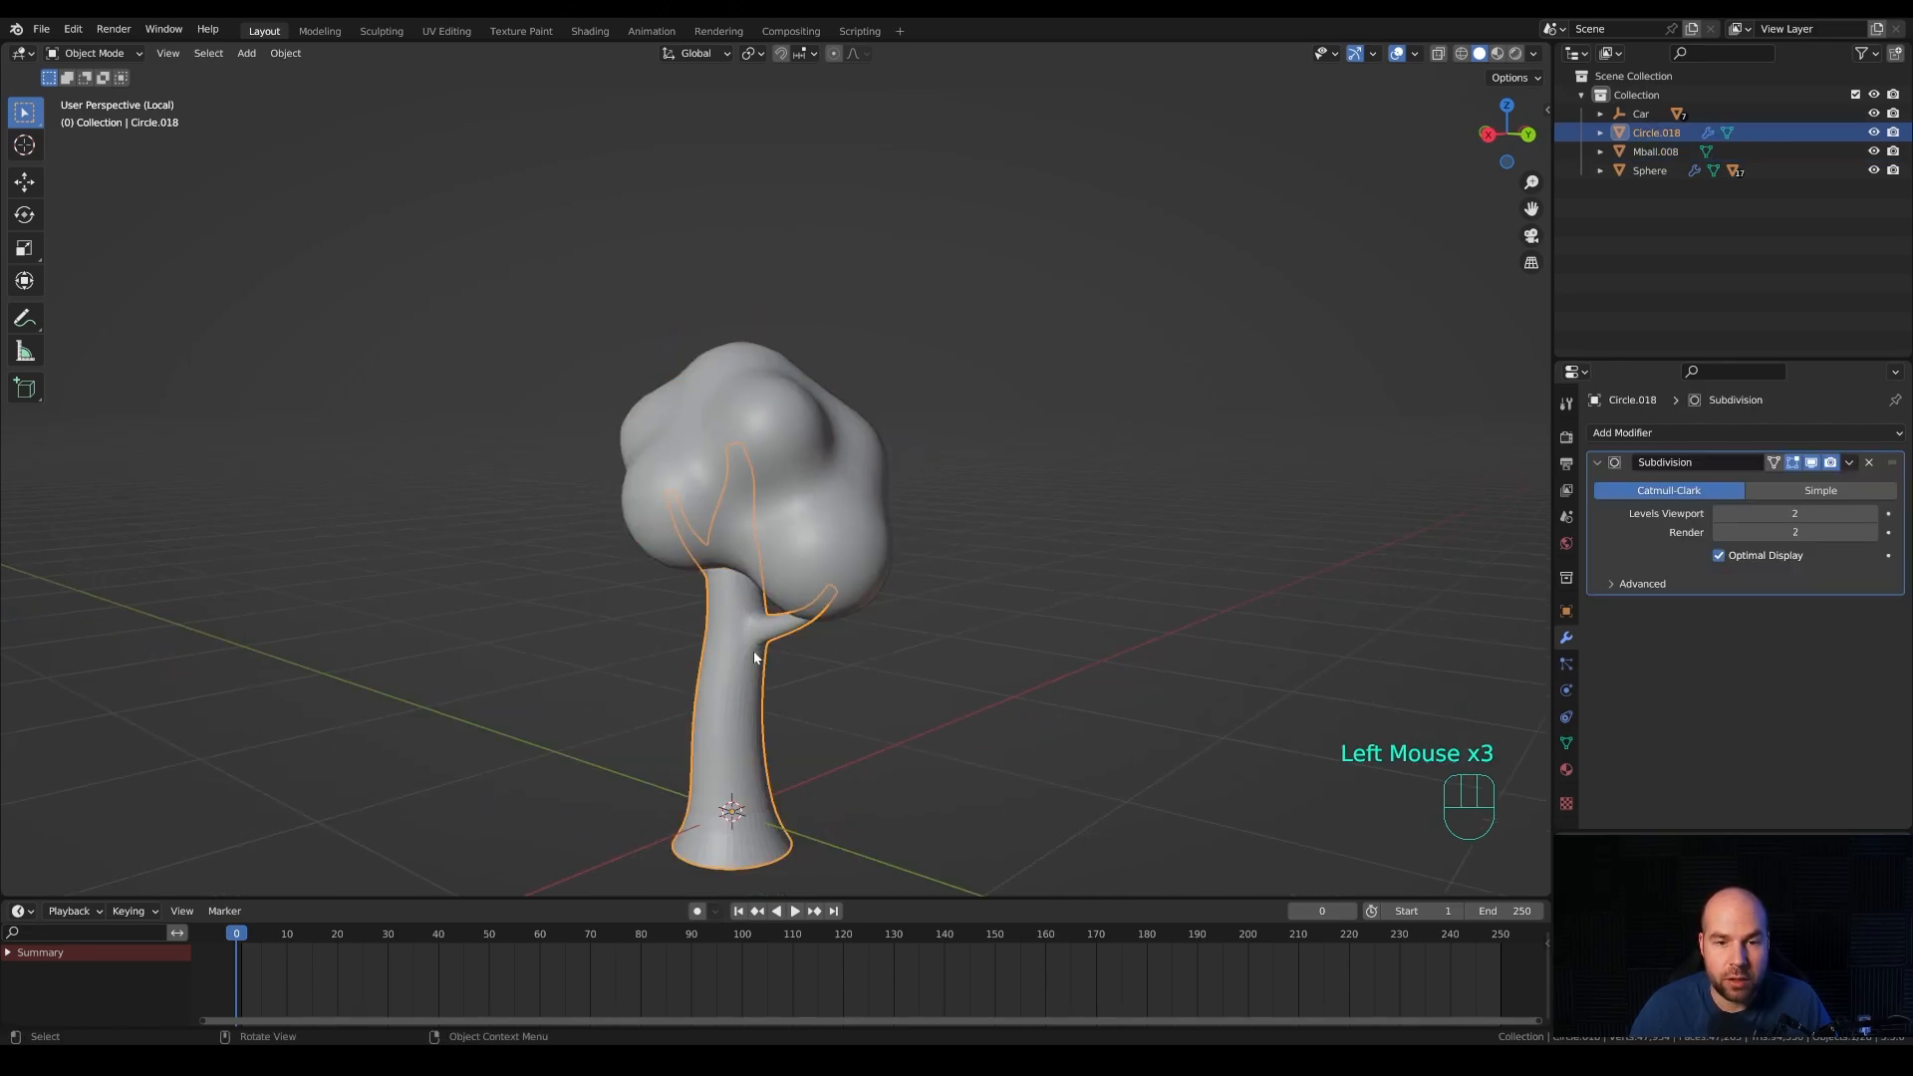
click(828, 490)
shift+click(727, 674)
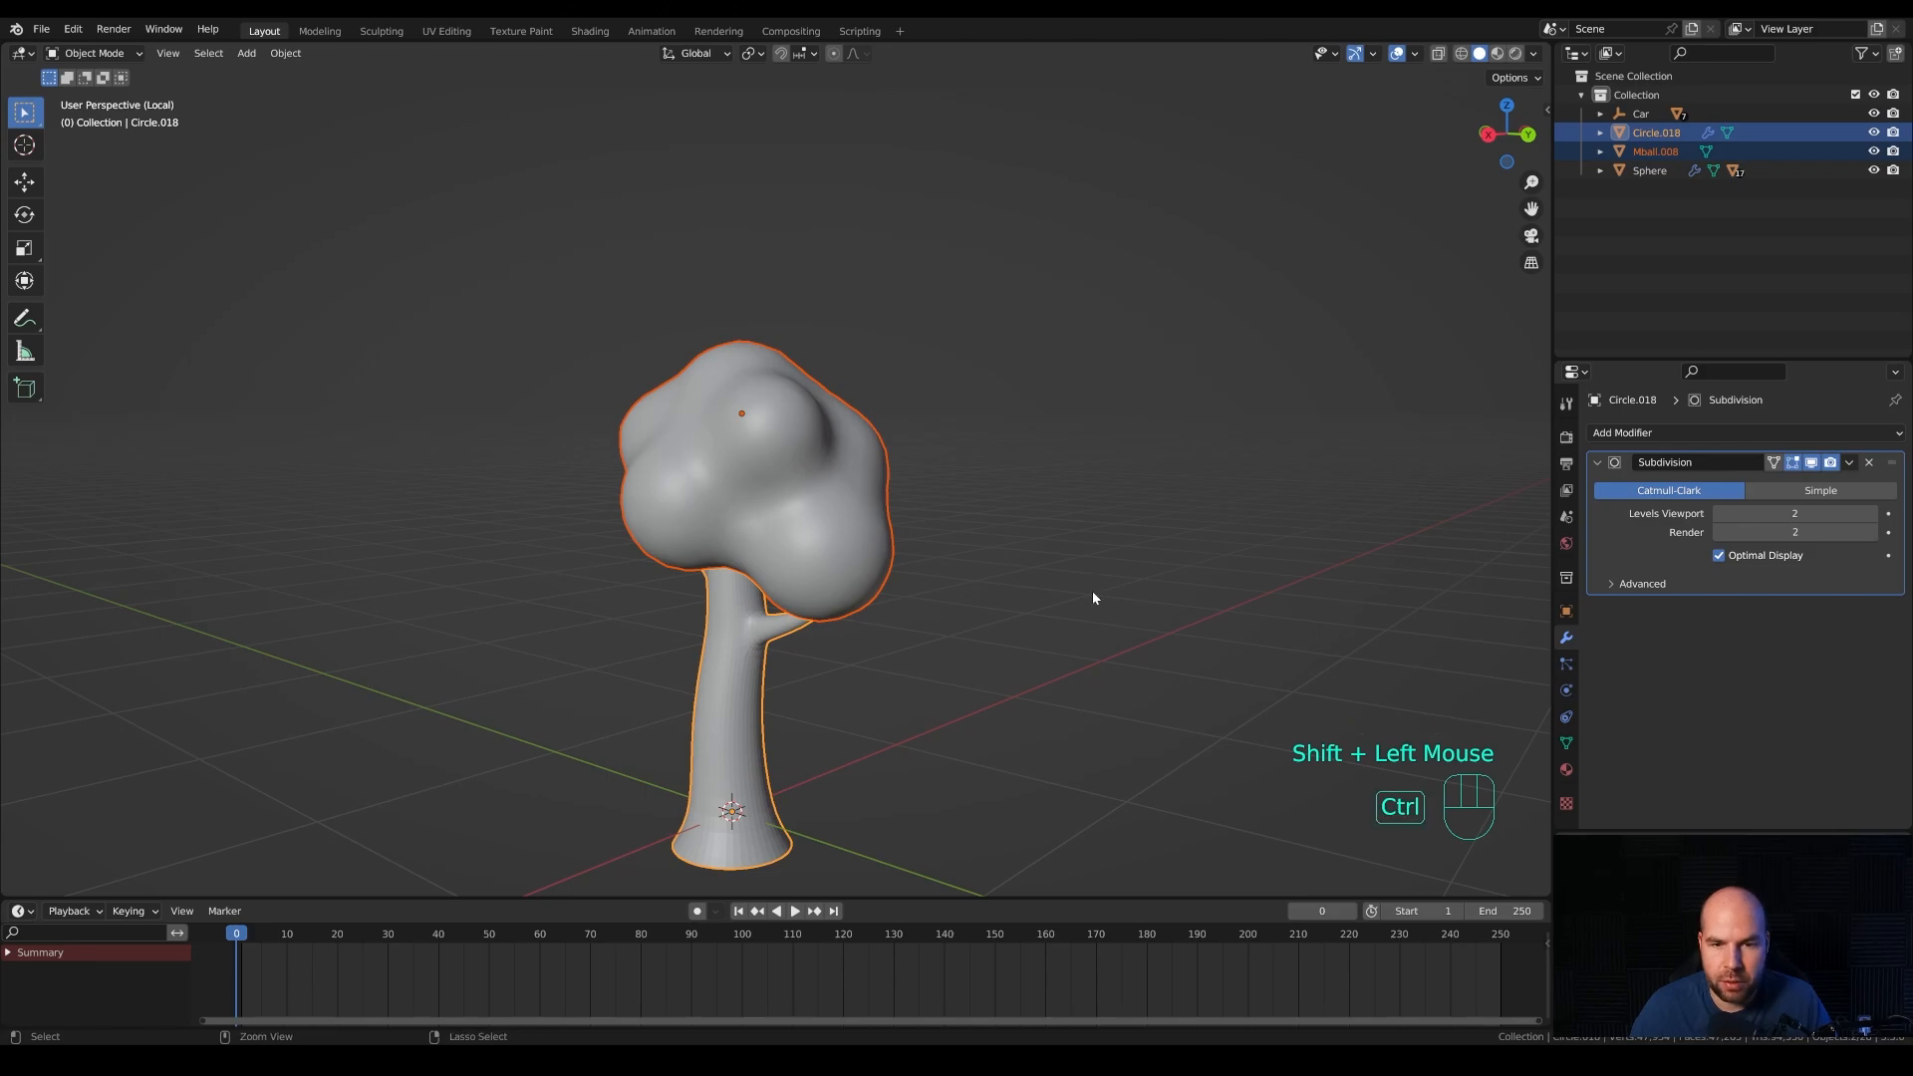
key(ctrl+j)
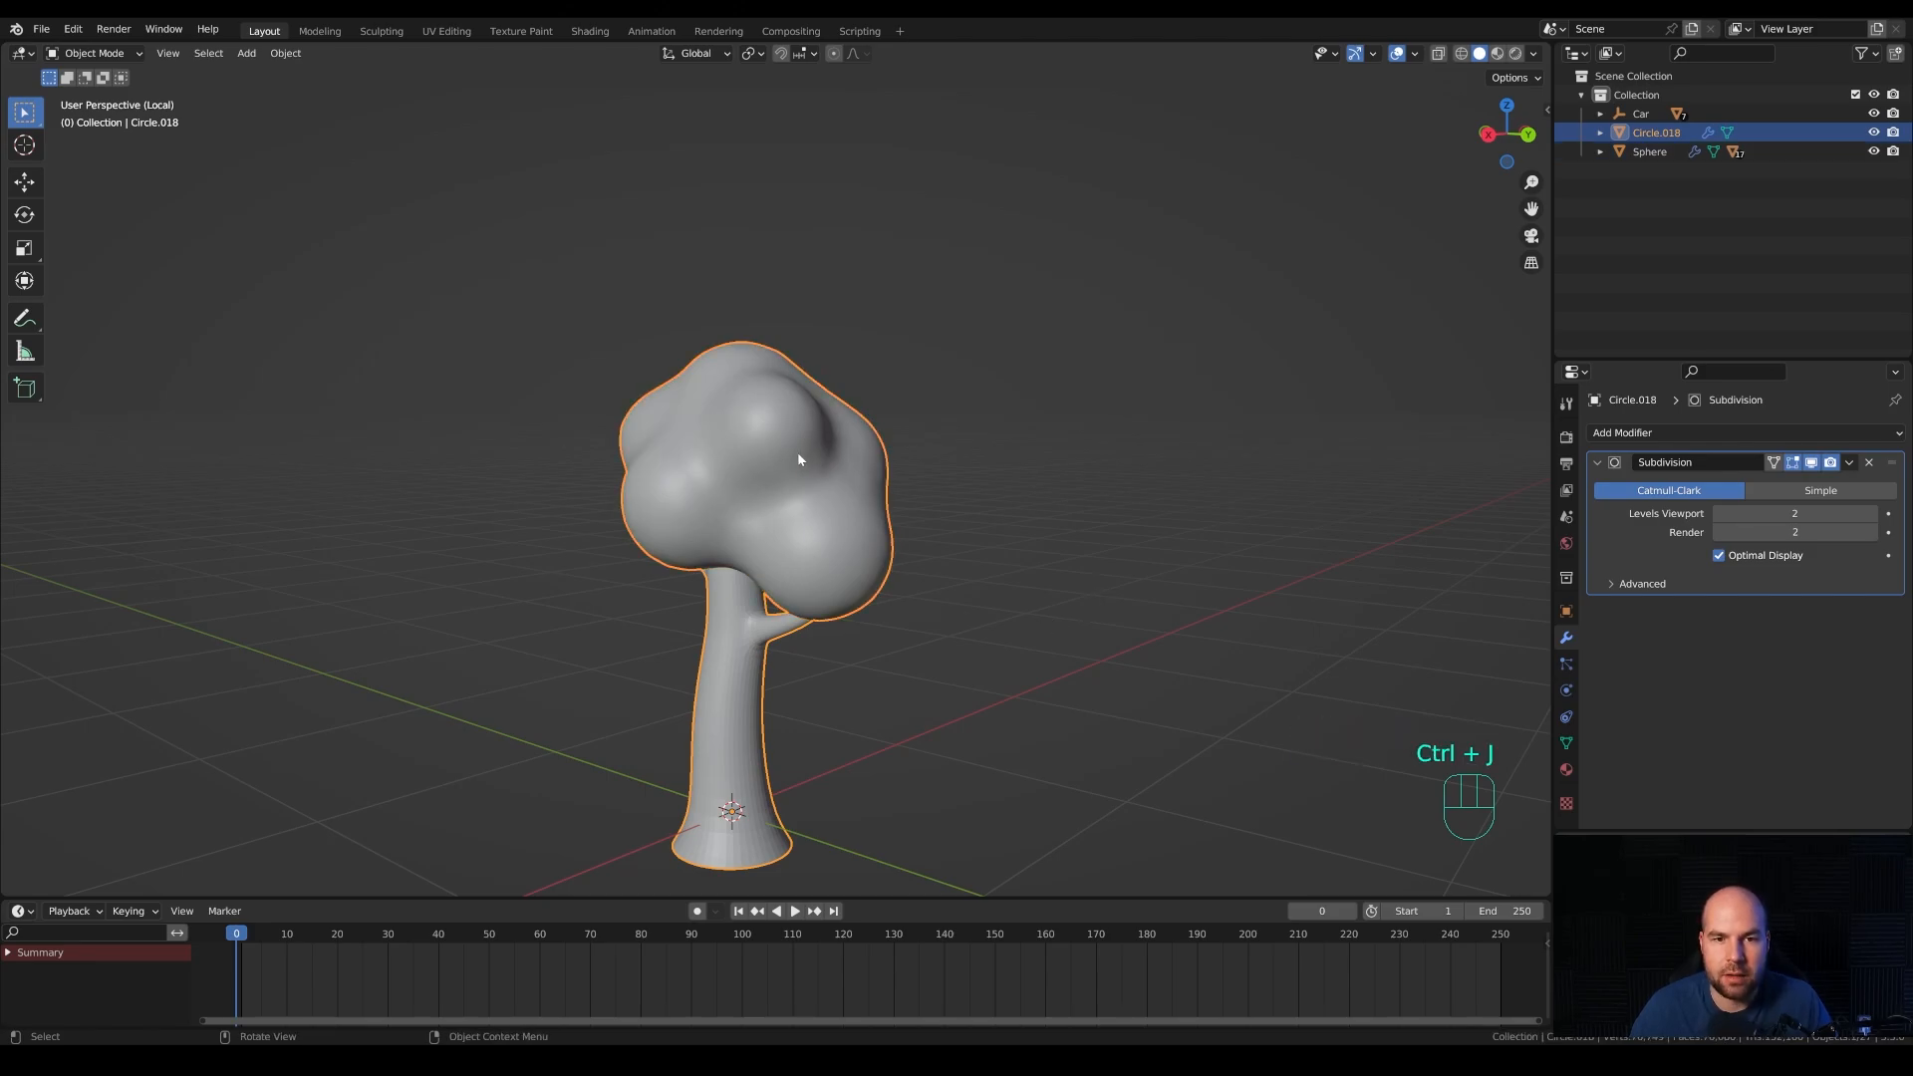
Apply smooth shading to the joined tree and check its shape from several sides.
right_click(740, 688)
click(666, 689)
middle_drag(747, 719, 967, 702)
scroll(969, 700, down, 2)
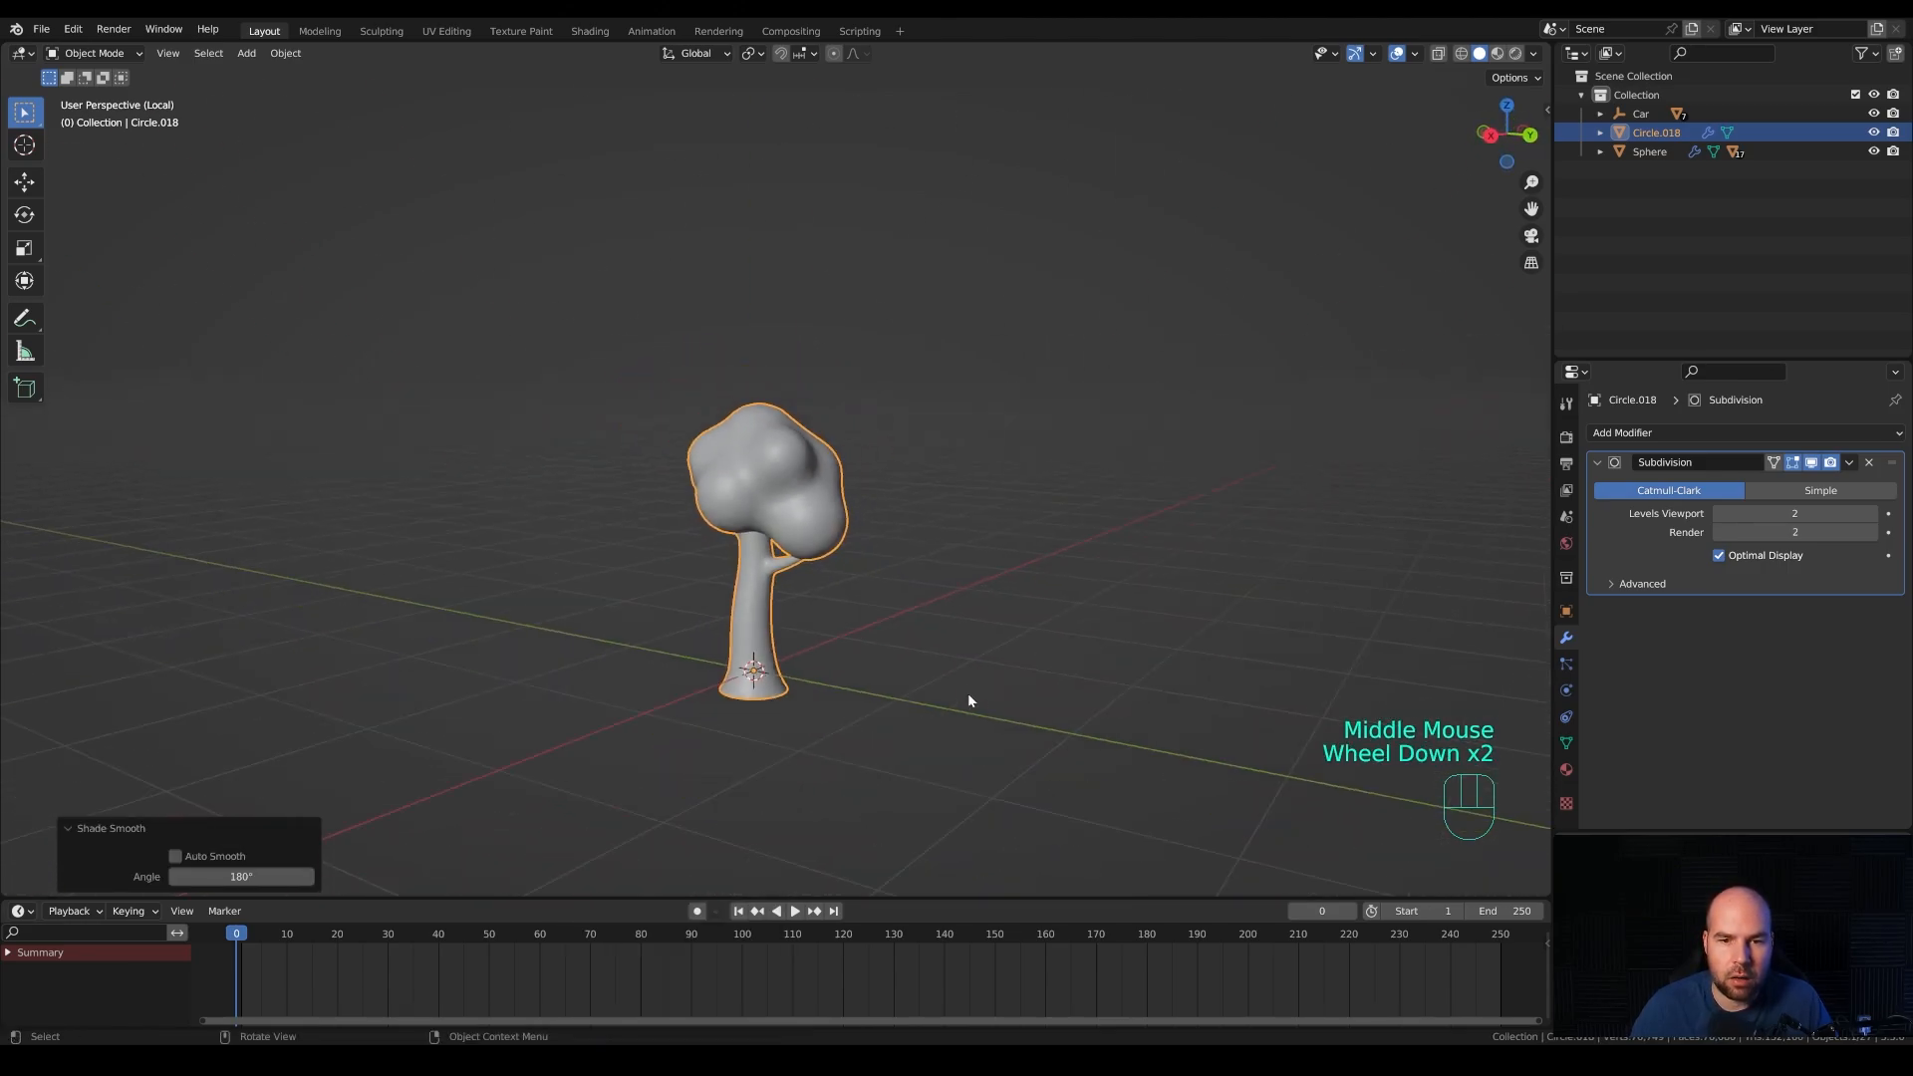
middle_drag(901, 543, 1068, 603)
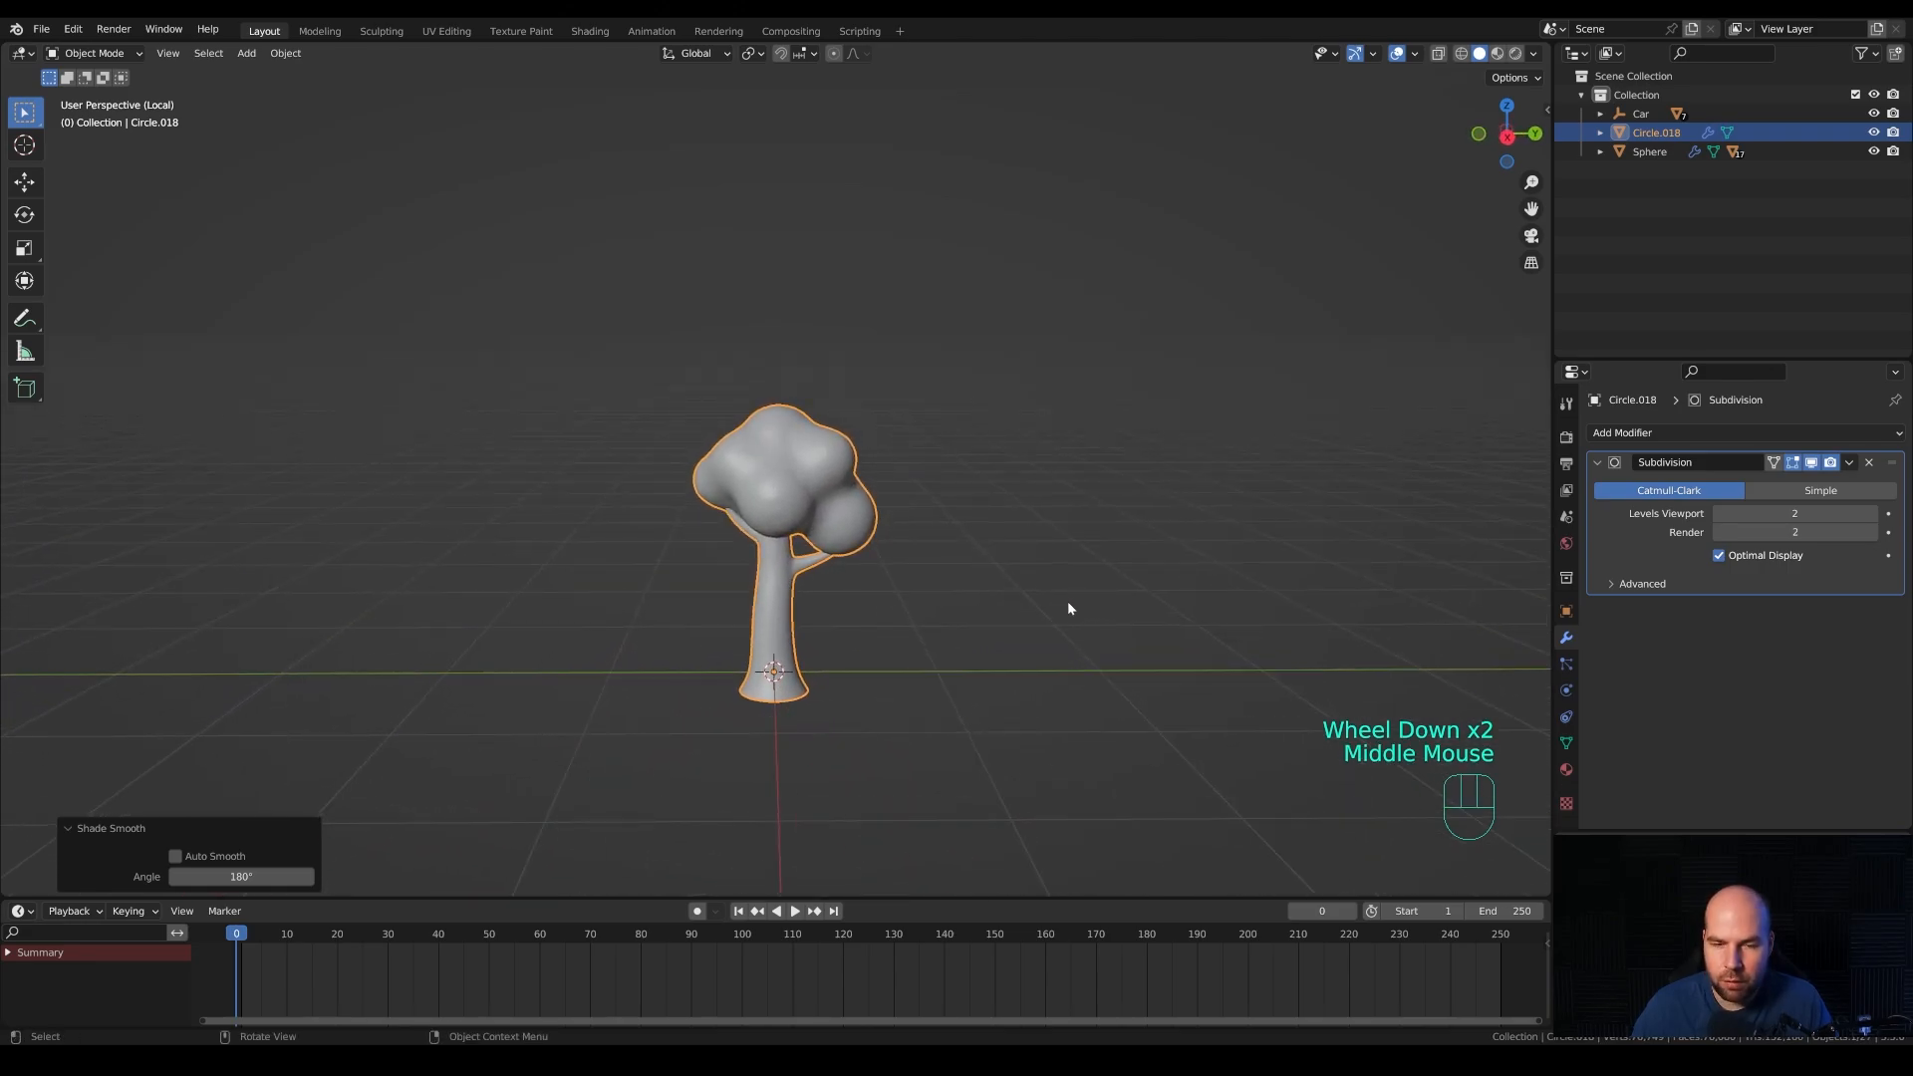
Return from local view to the full scene and set snapping to Face Project with Align Rotation to Target enabled.
key(KP_Divide)
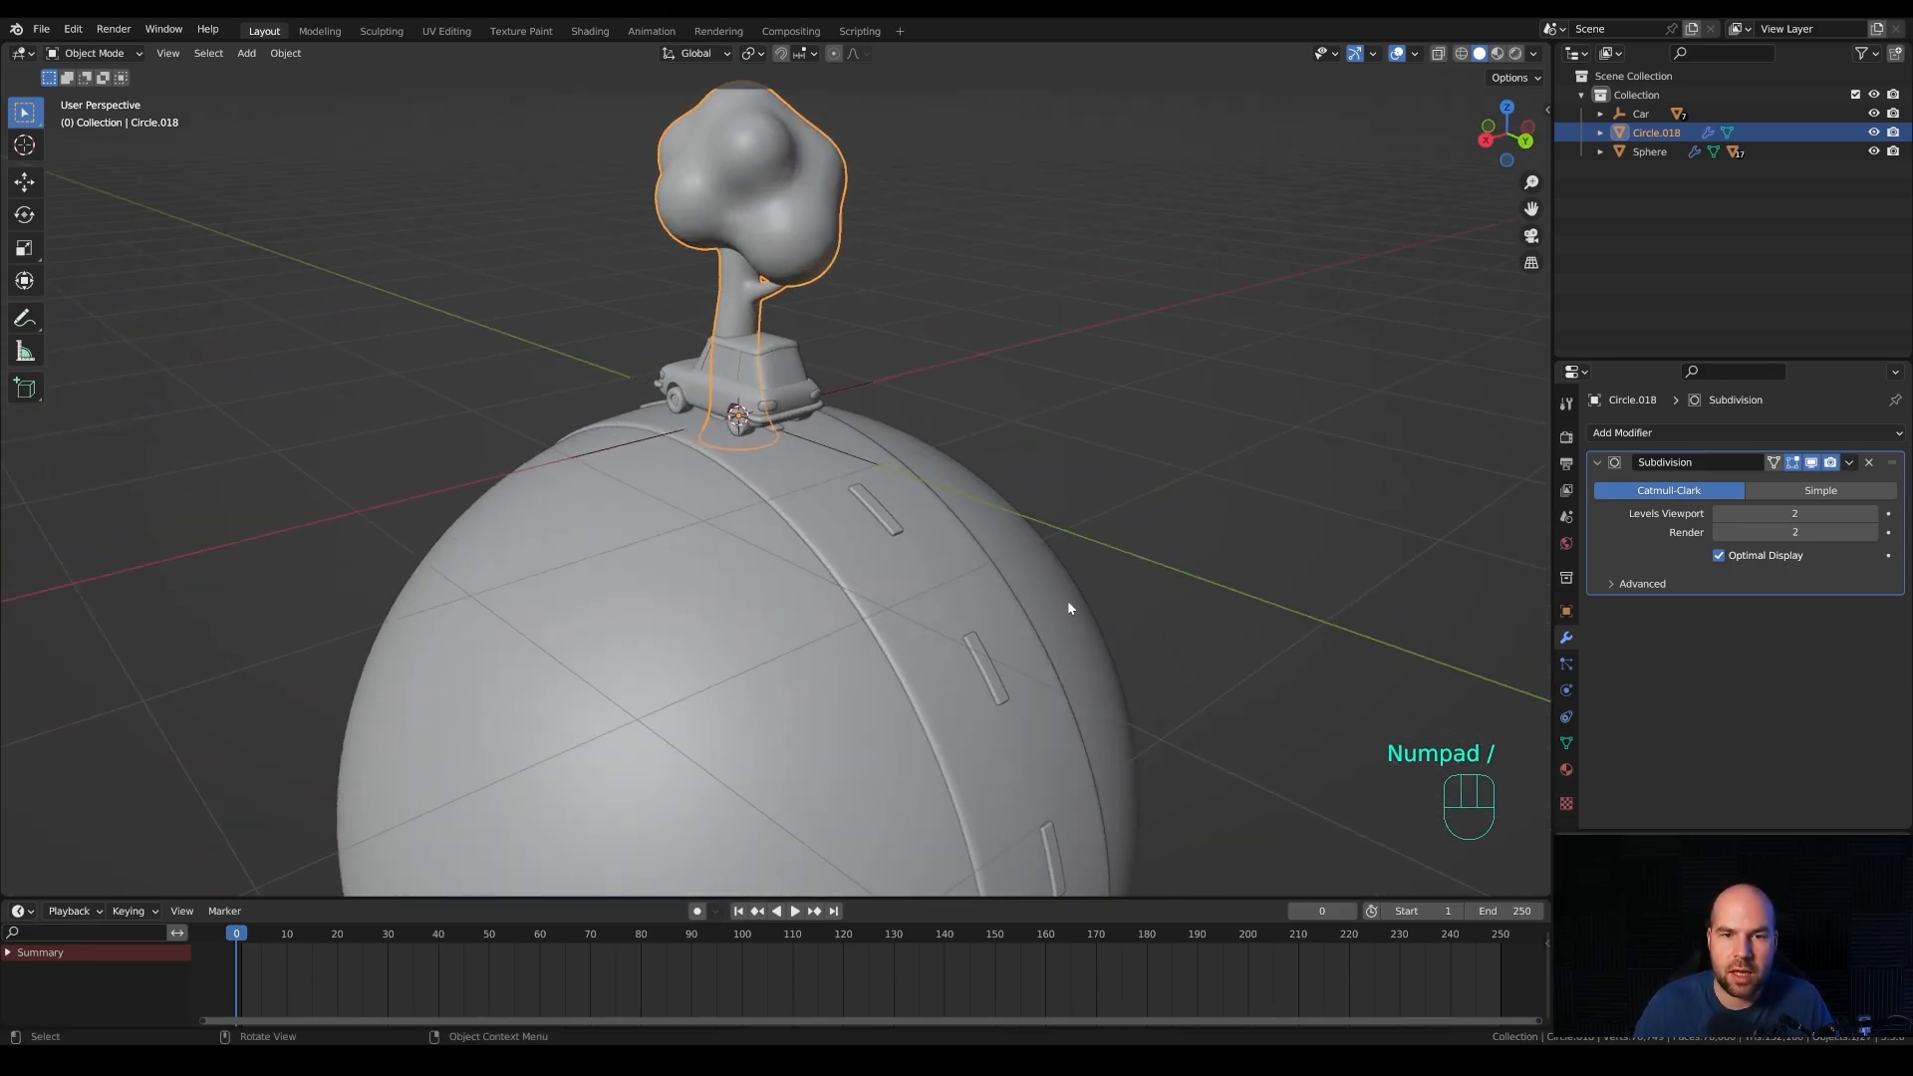
scroll(910, 309, down, 1)
shift+middle_drag(911, 309, 904, 466)
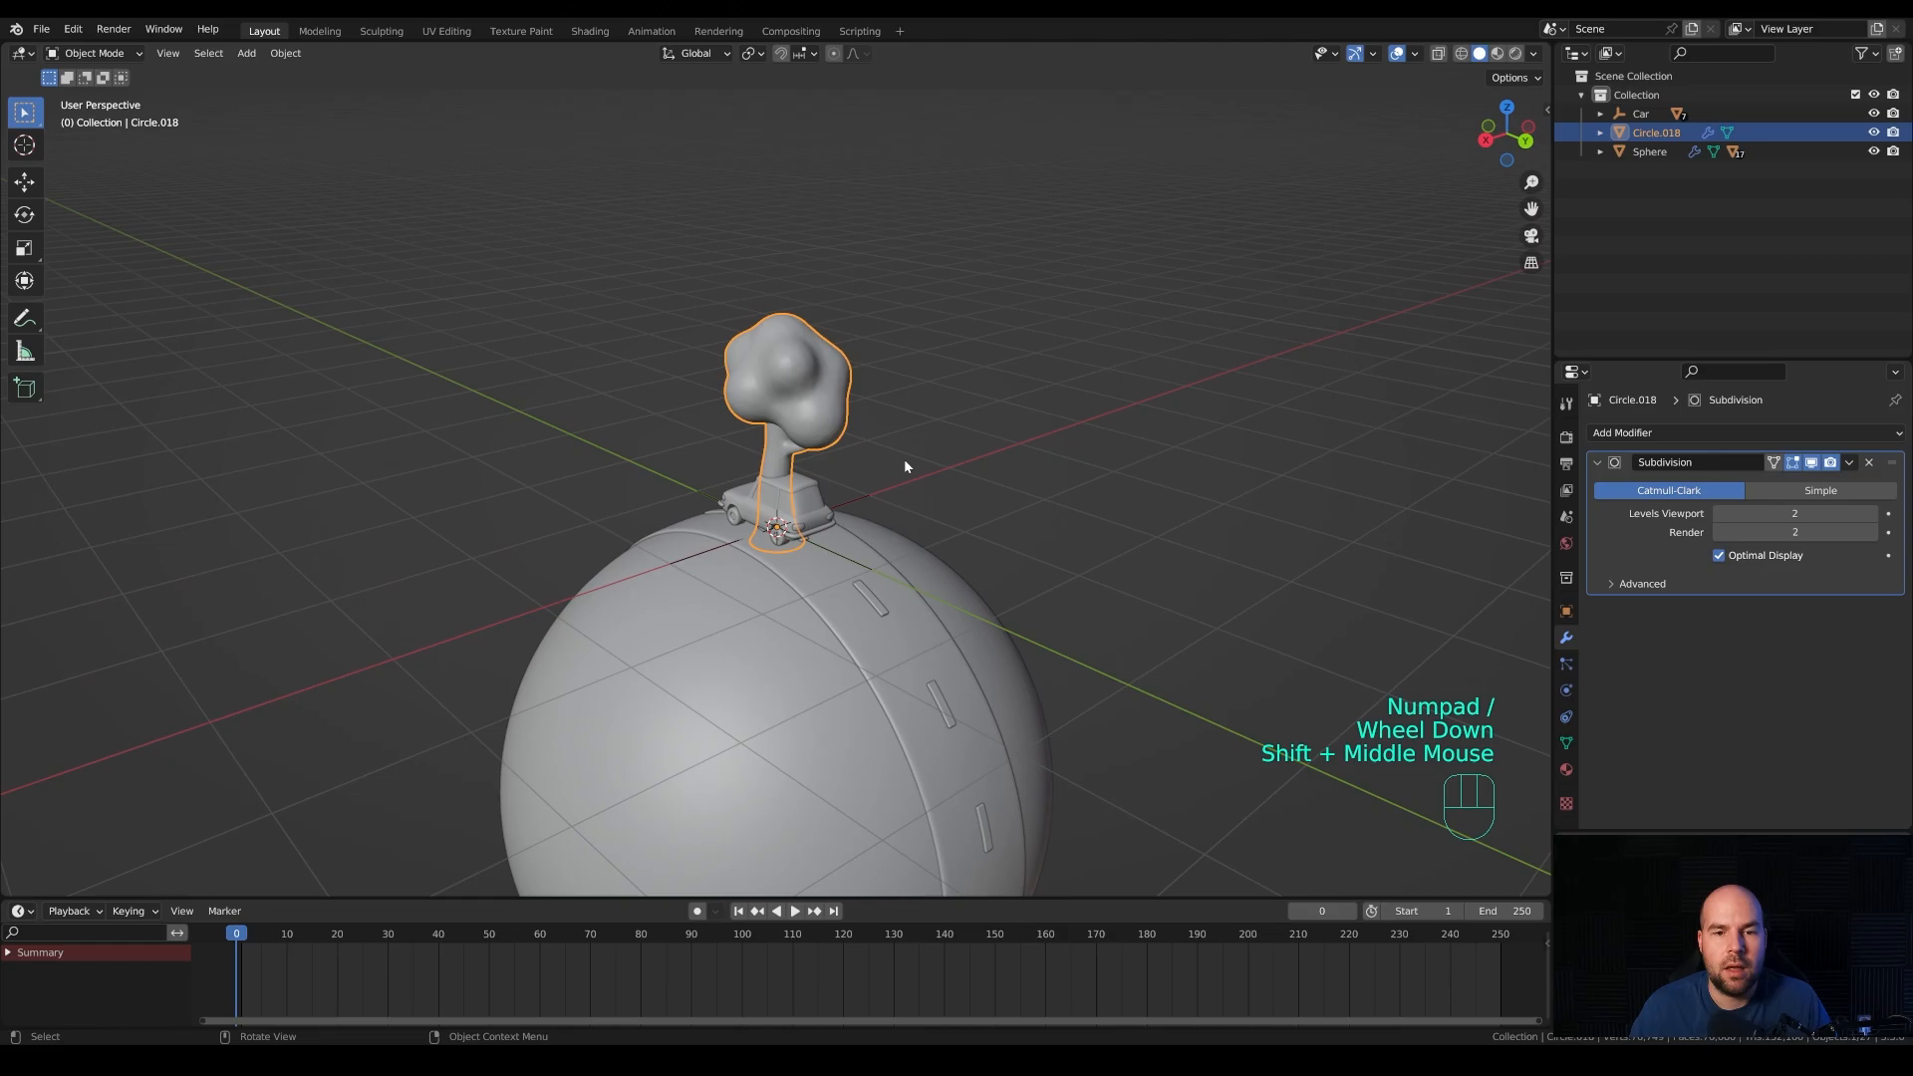
click(803, 53)
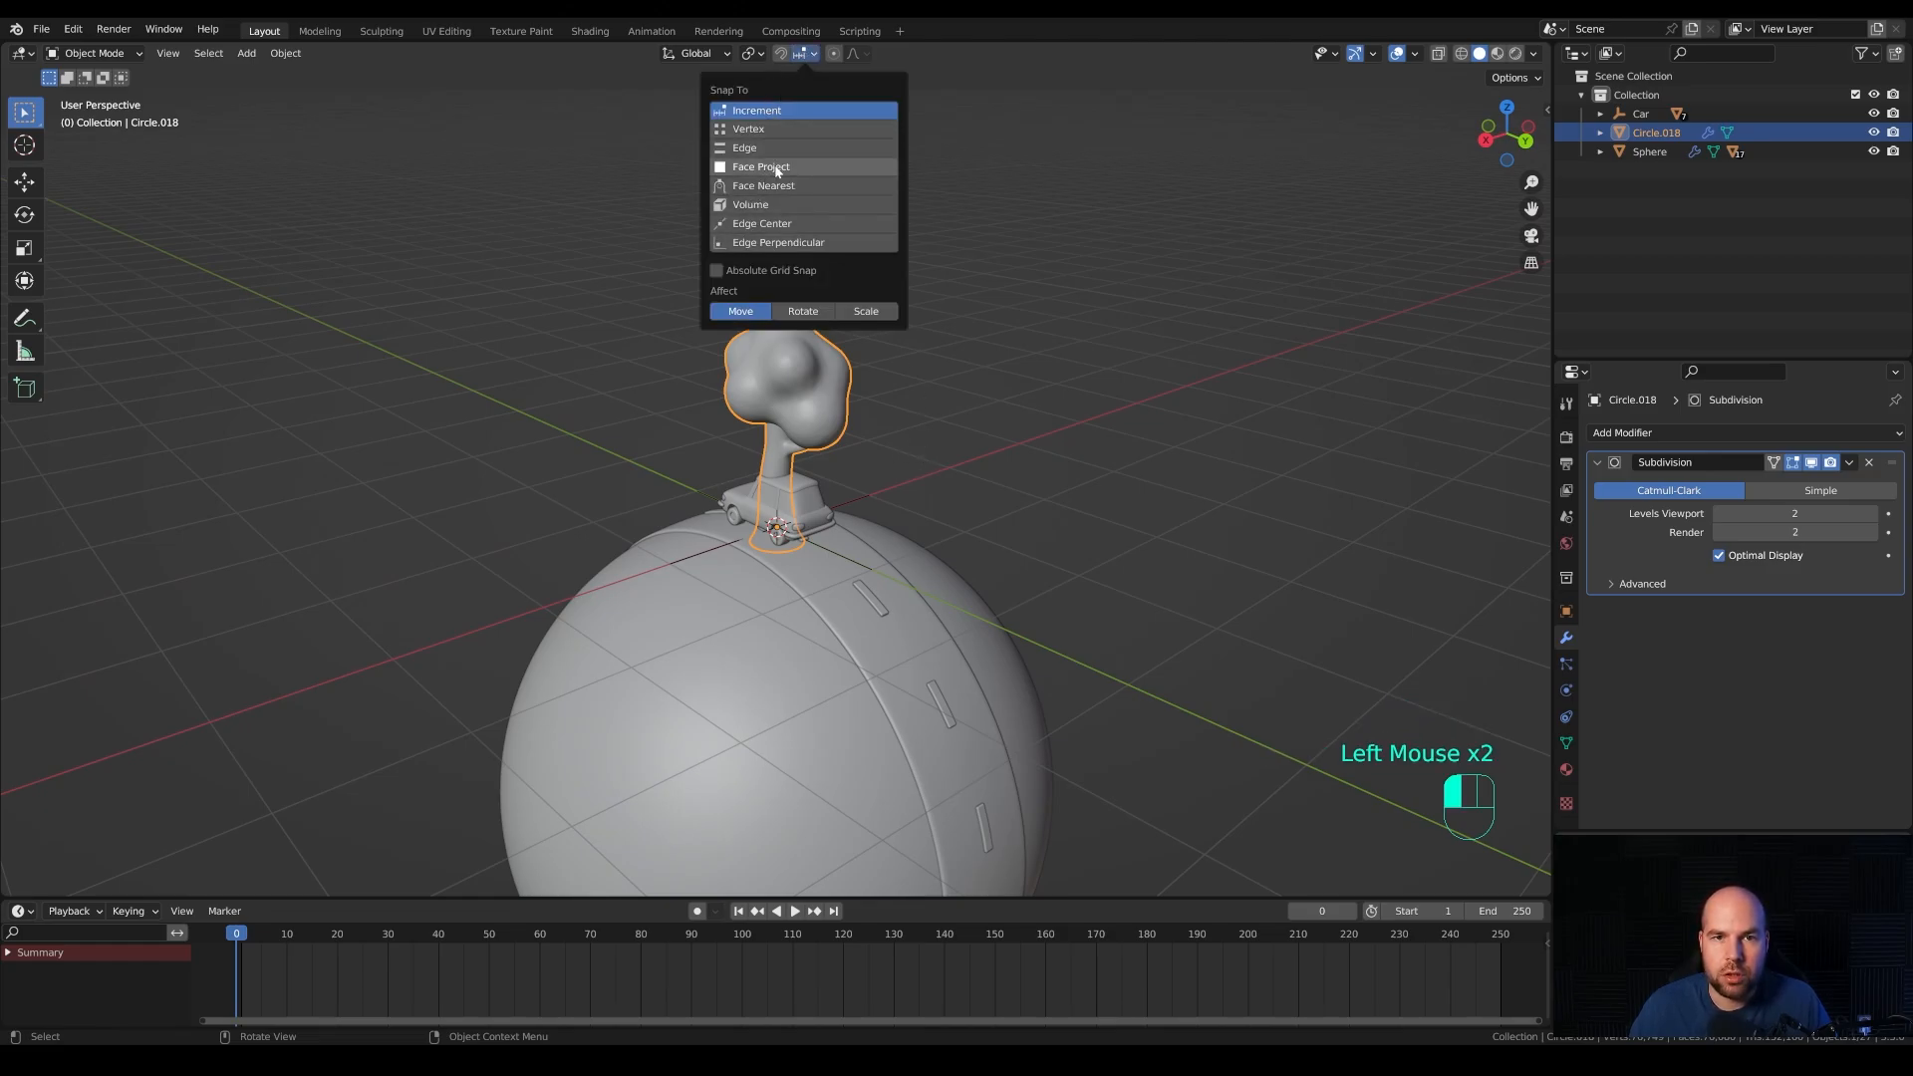
click(776, 168)
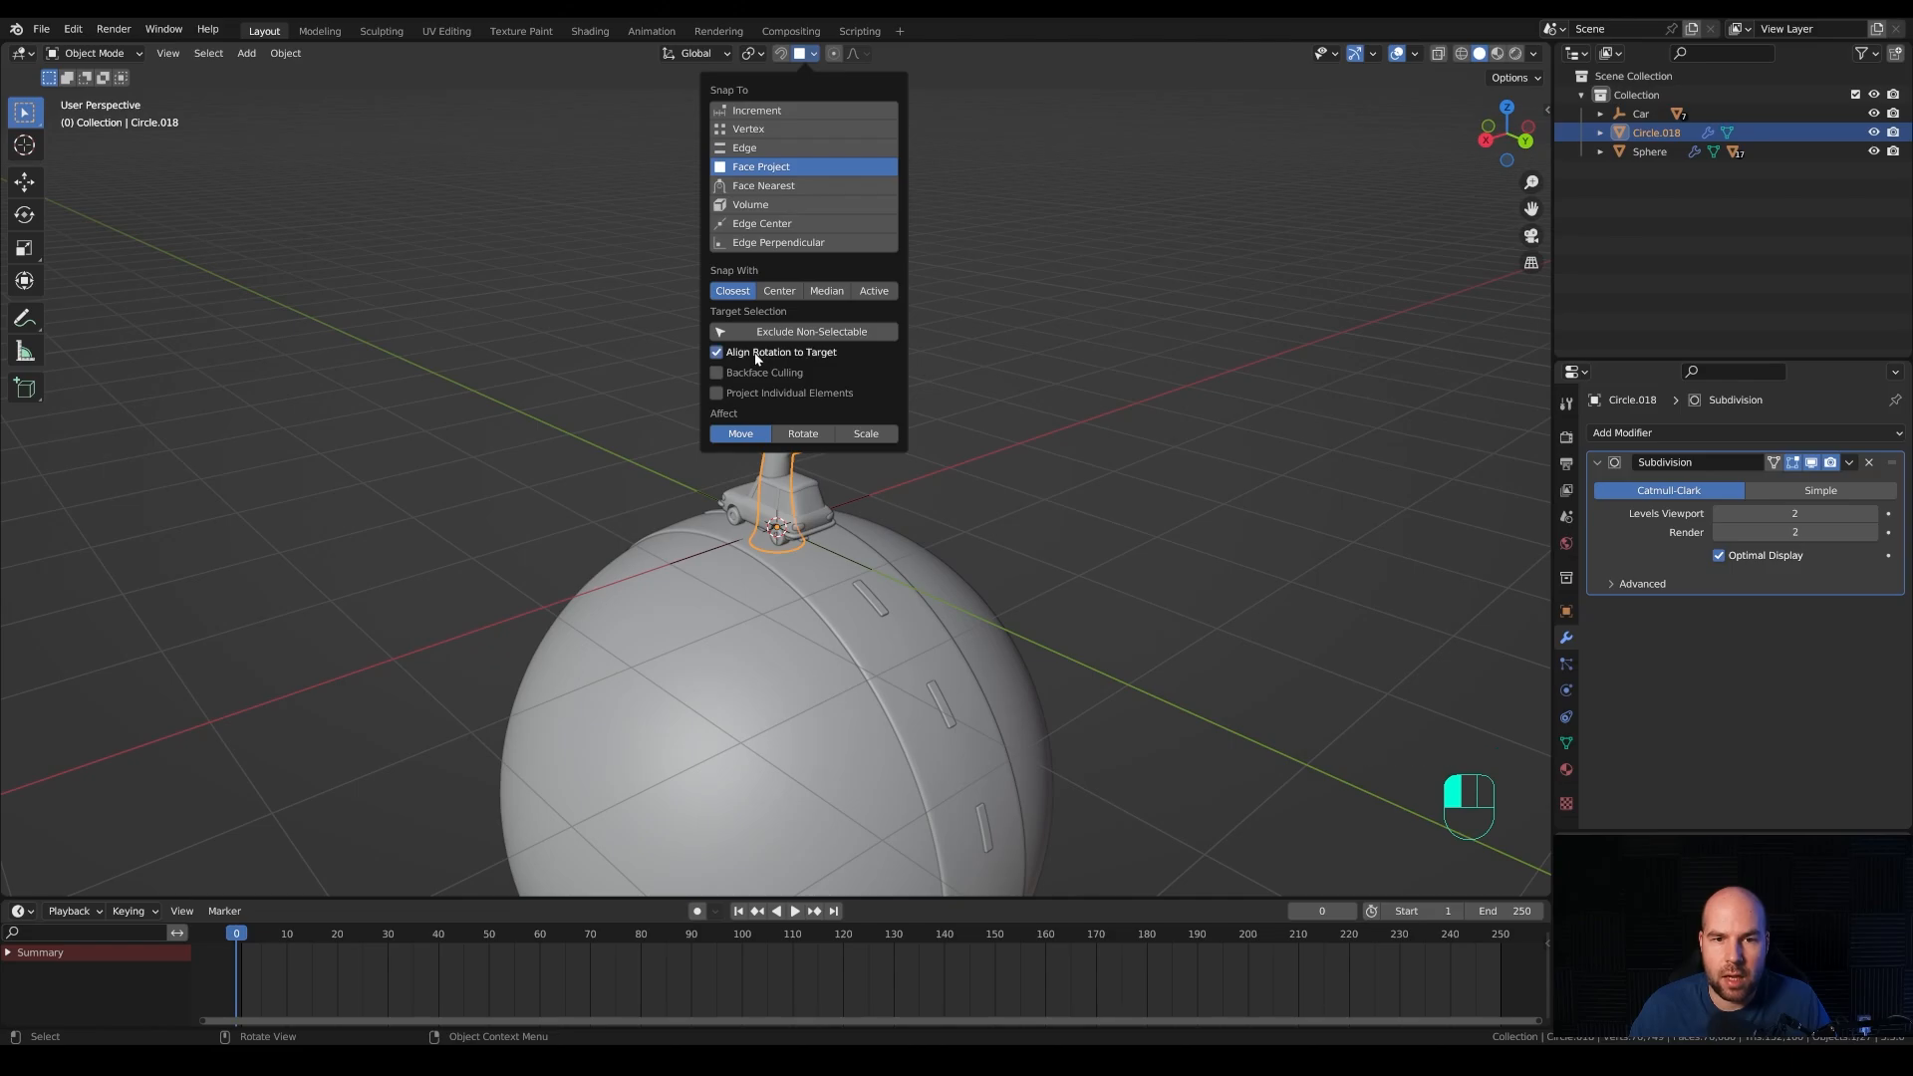
click(763, 397)
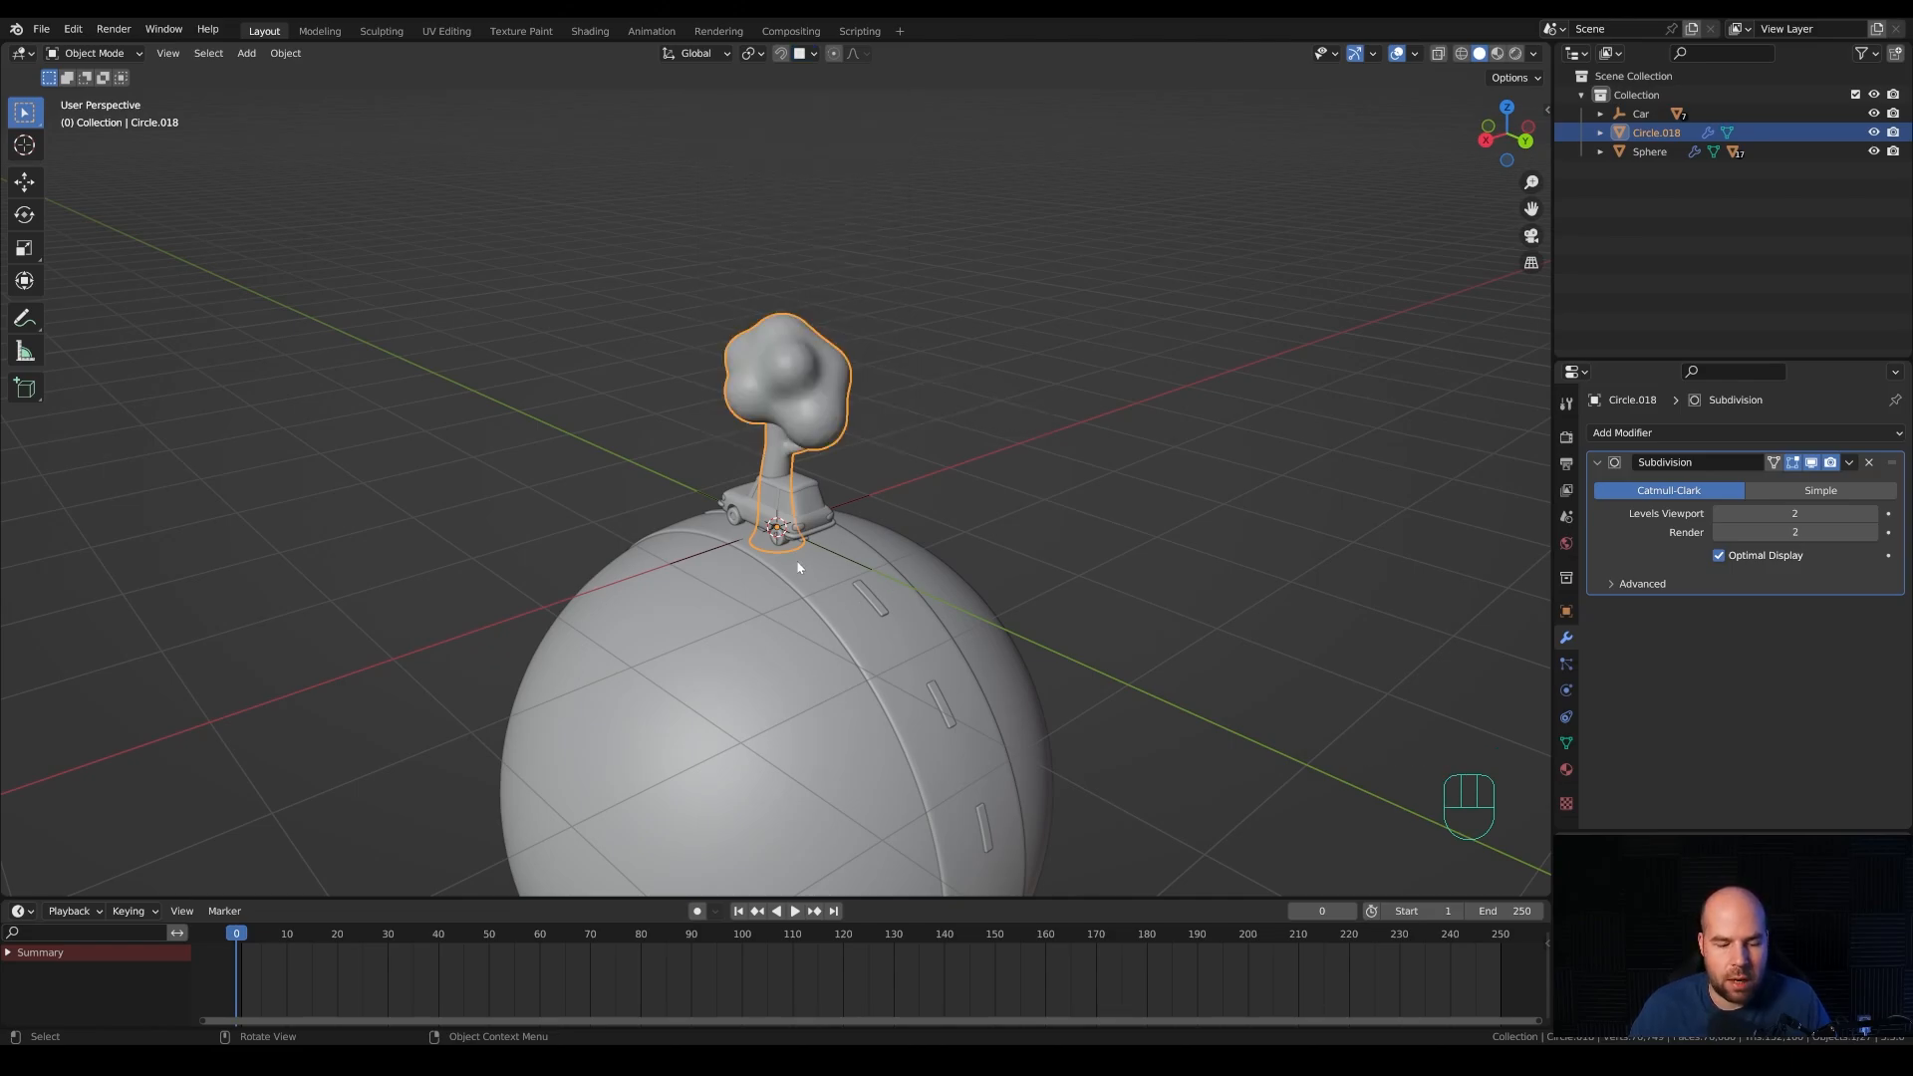
Snap the tree onto the planet's surface beside the road, about 1.09 m from its start, and parent it to the planet as Object.
key(g)
key(ctrl)
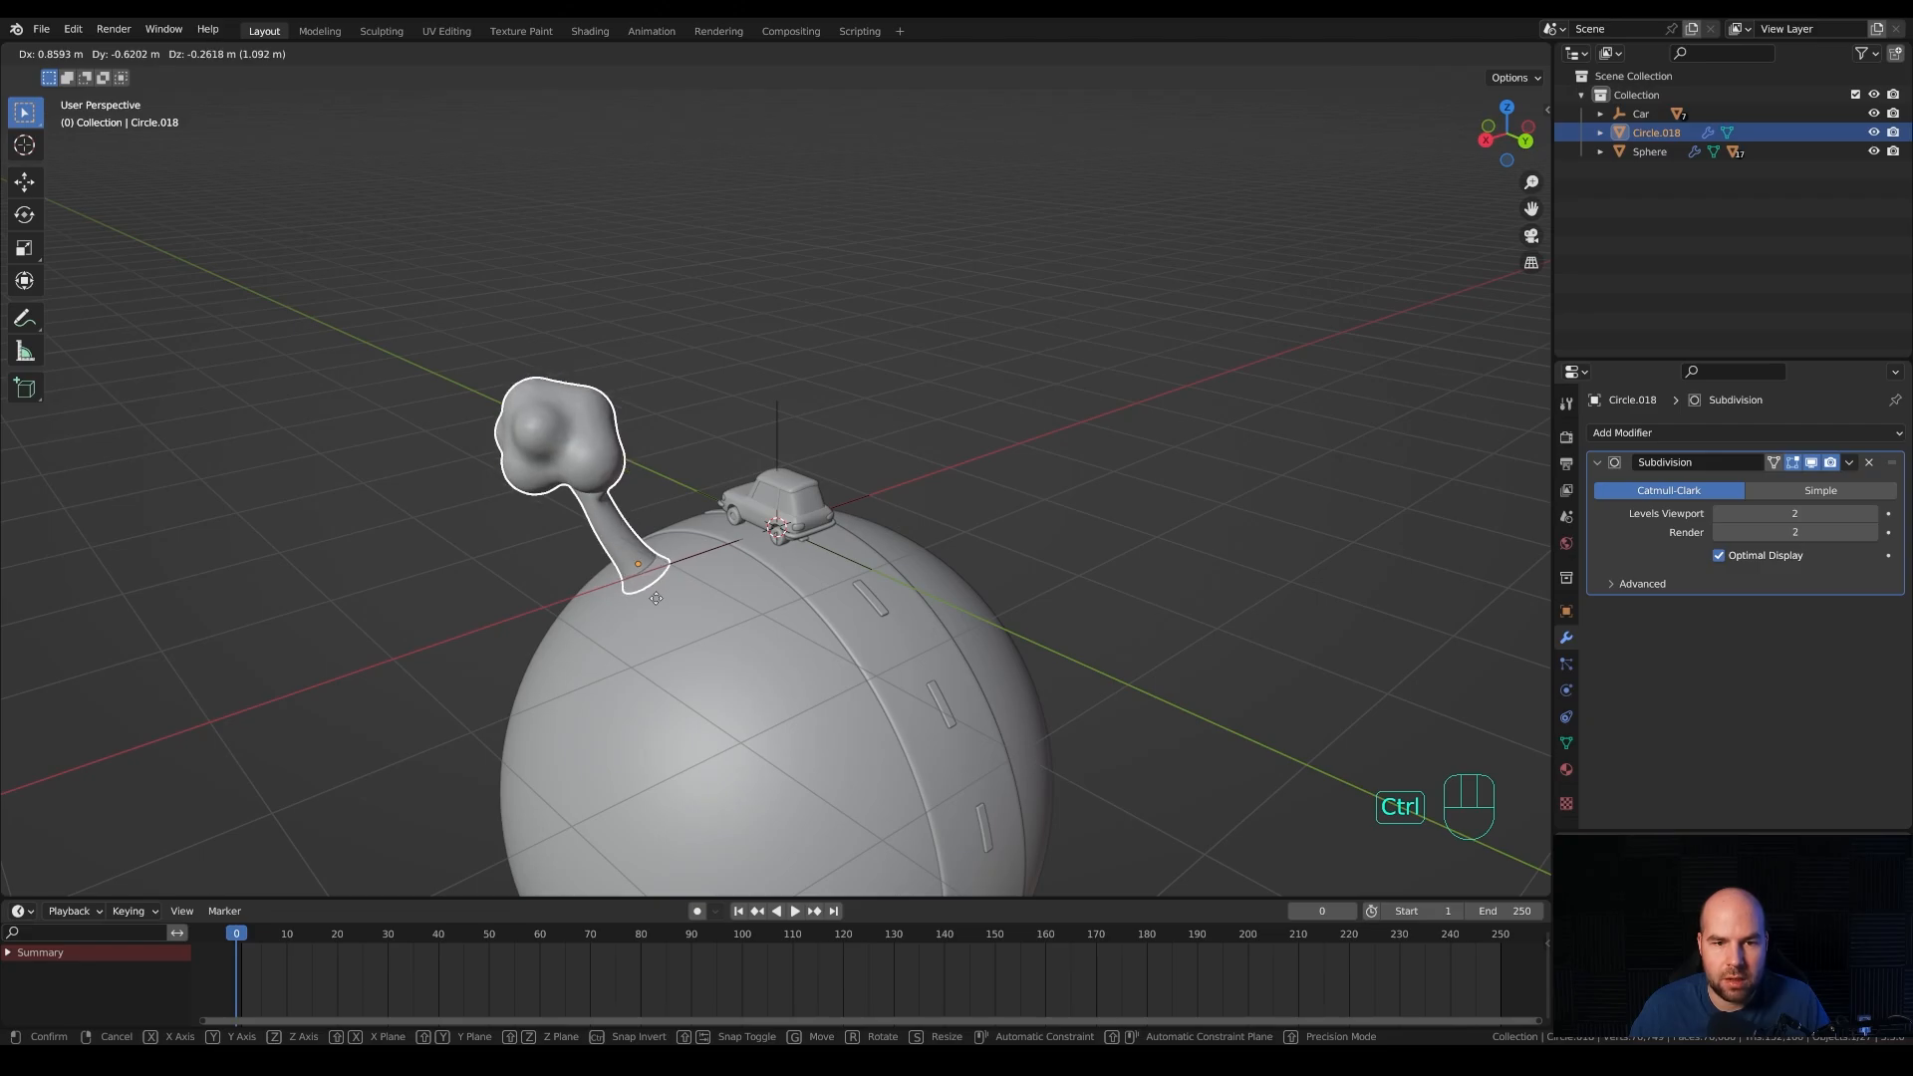
ctrl+click(656, 598)
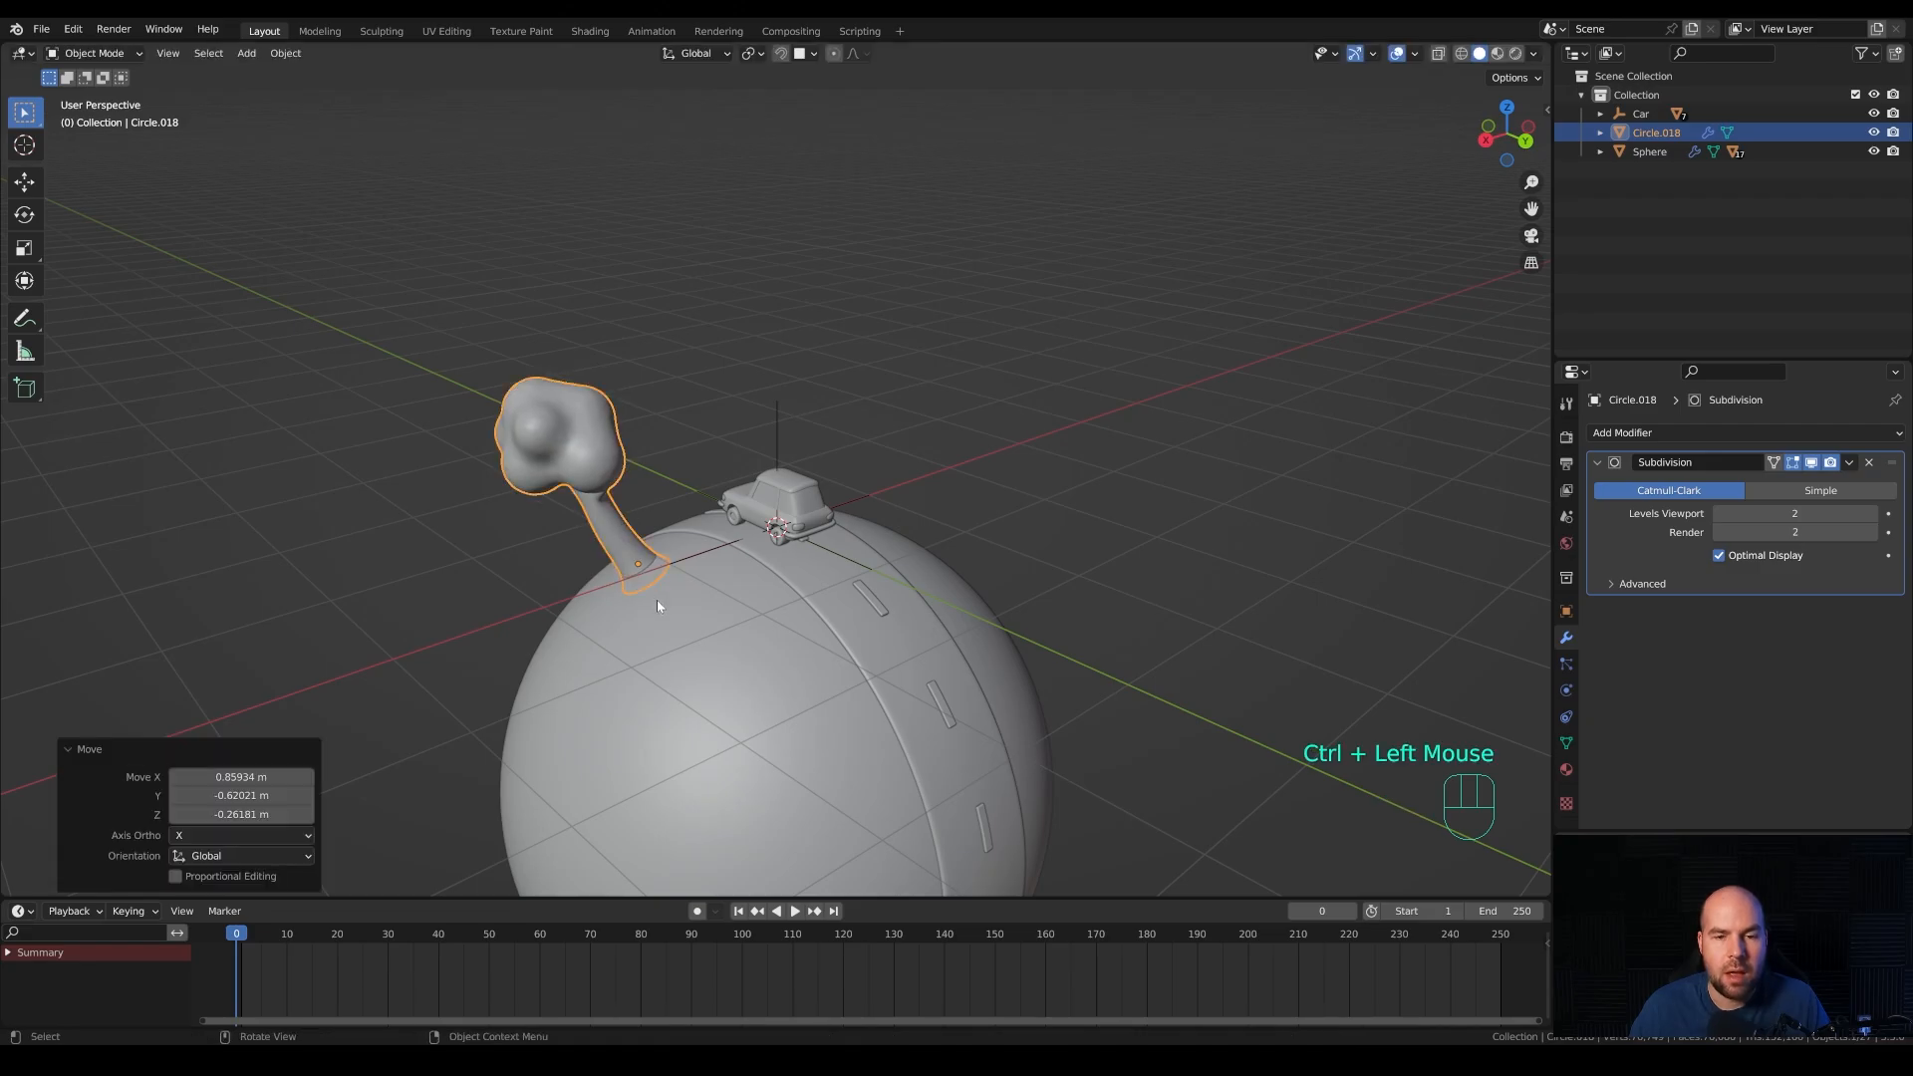
shift+click(717, 608)
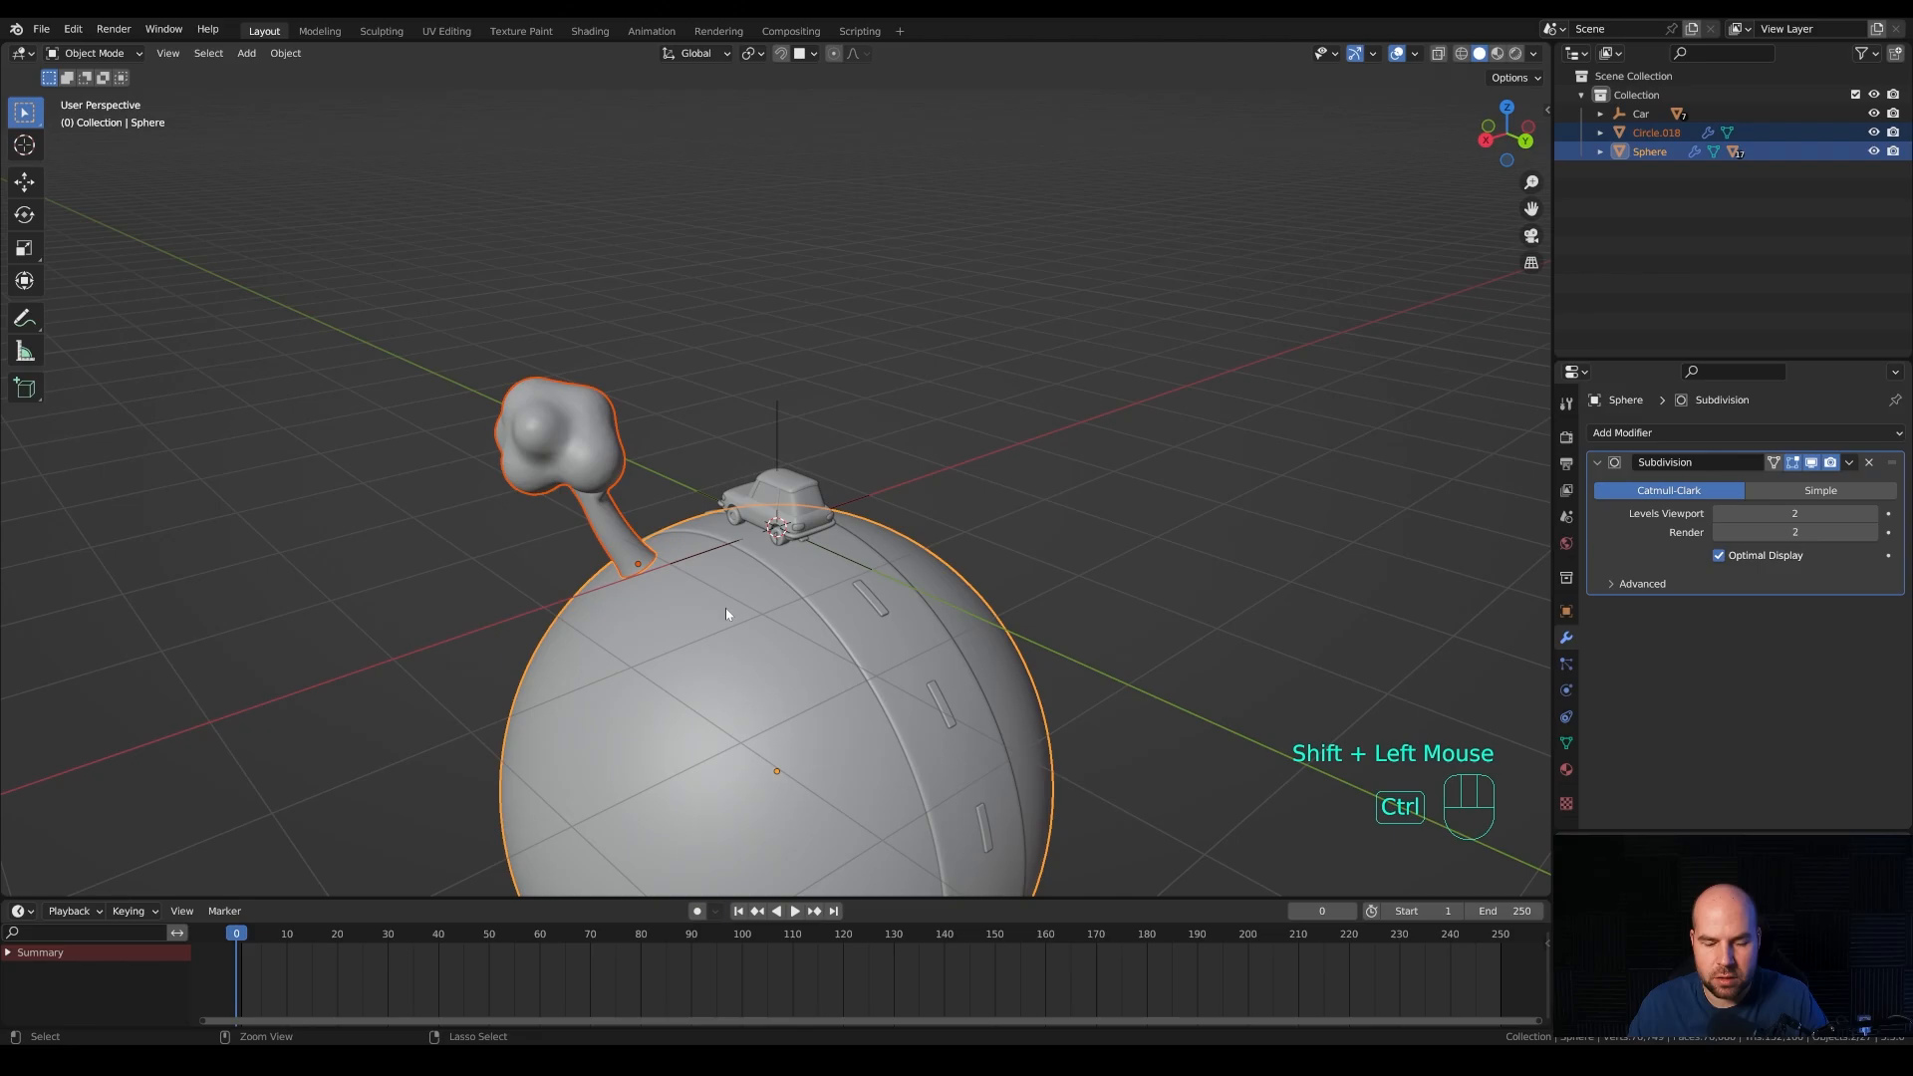
key(ctrl+p)
click(719, 618)
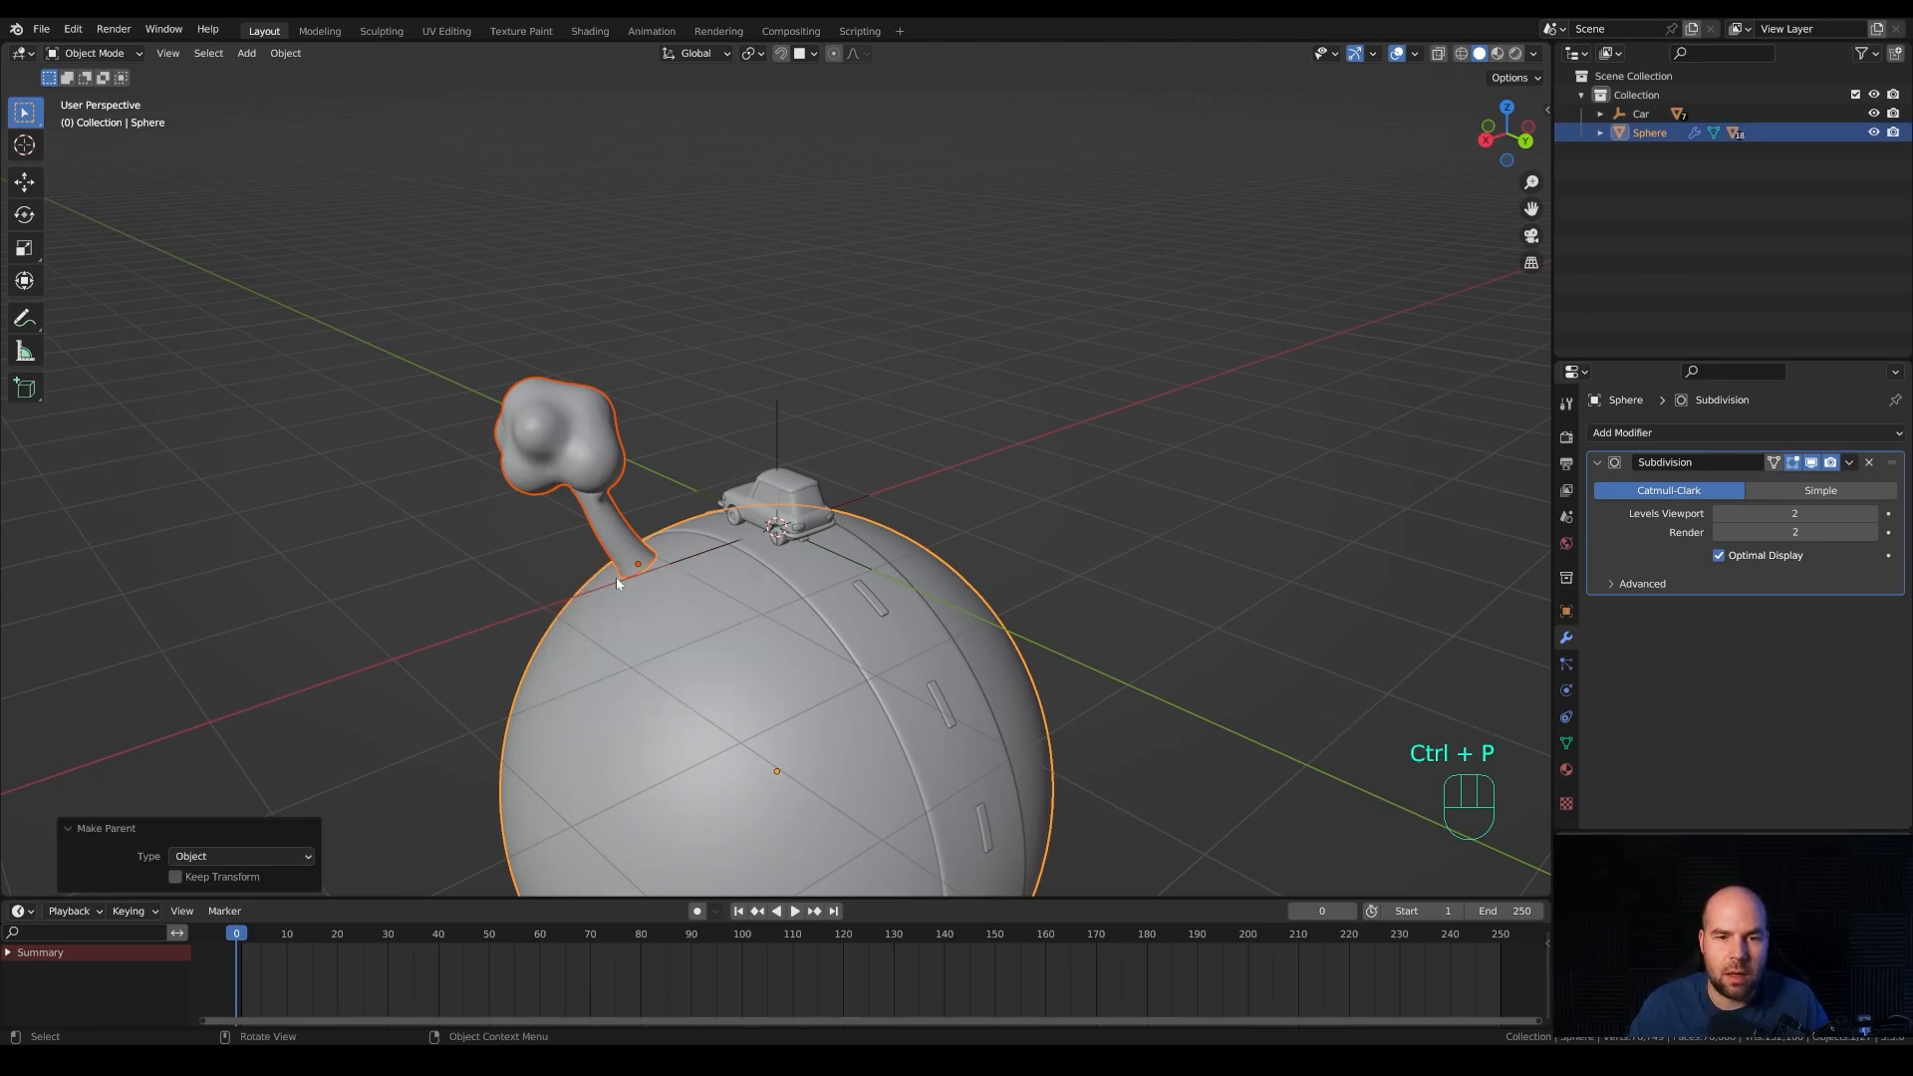
Snap two linked duplicates of the tree onto the planet behind the car, one on each side of the road.
click(614, 546)
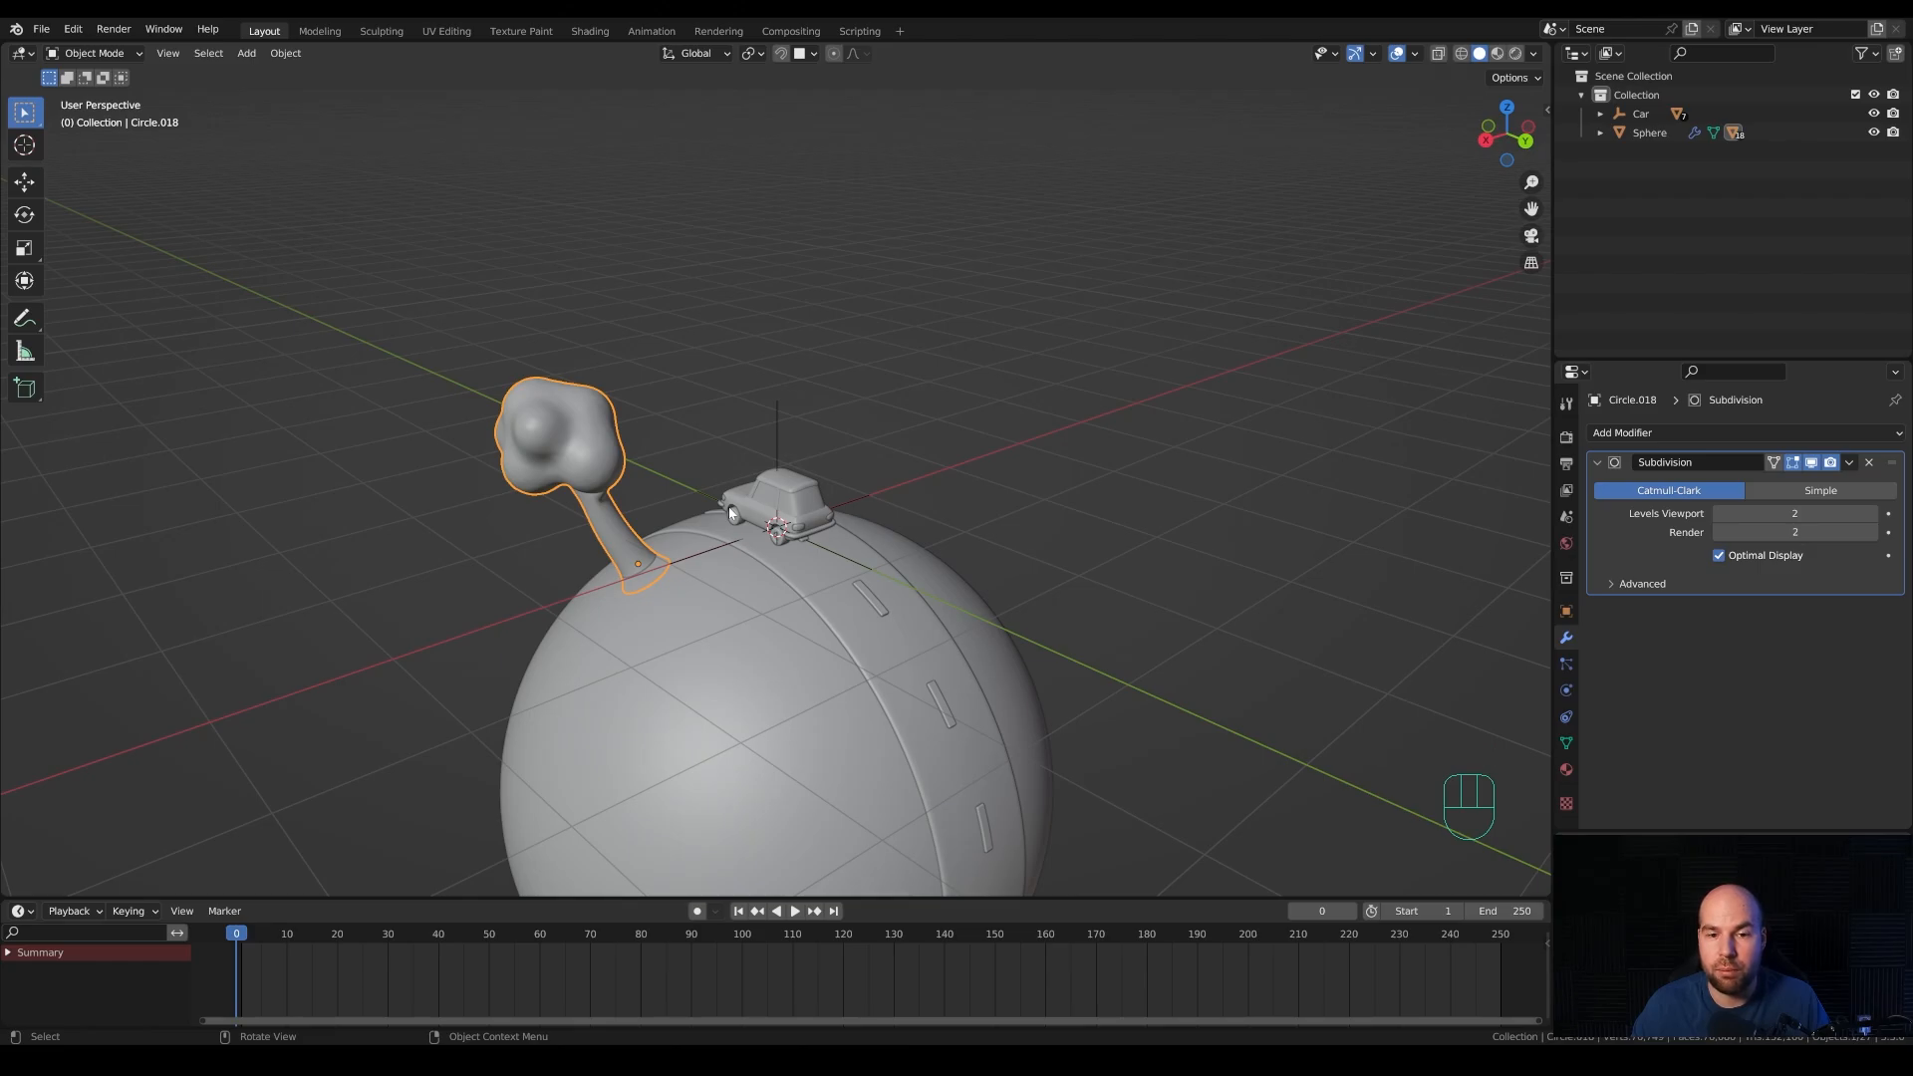
middle_drag(627, 556, 940, 560)
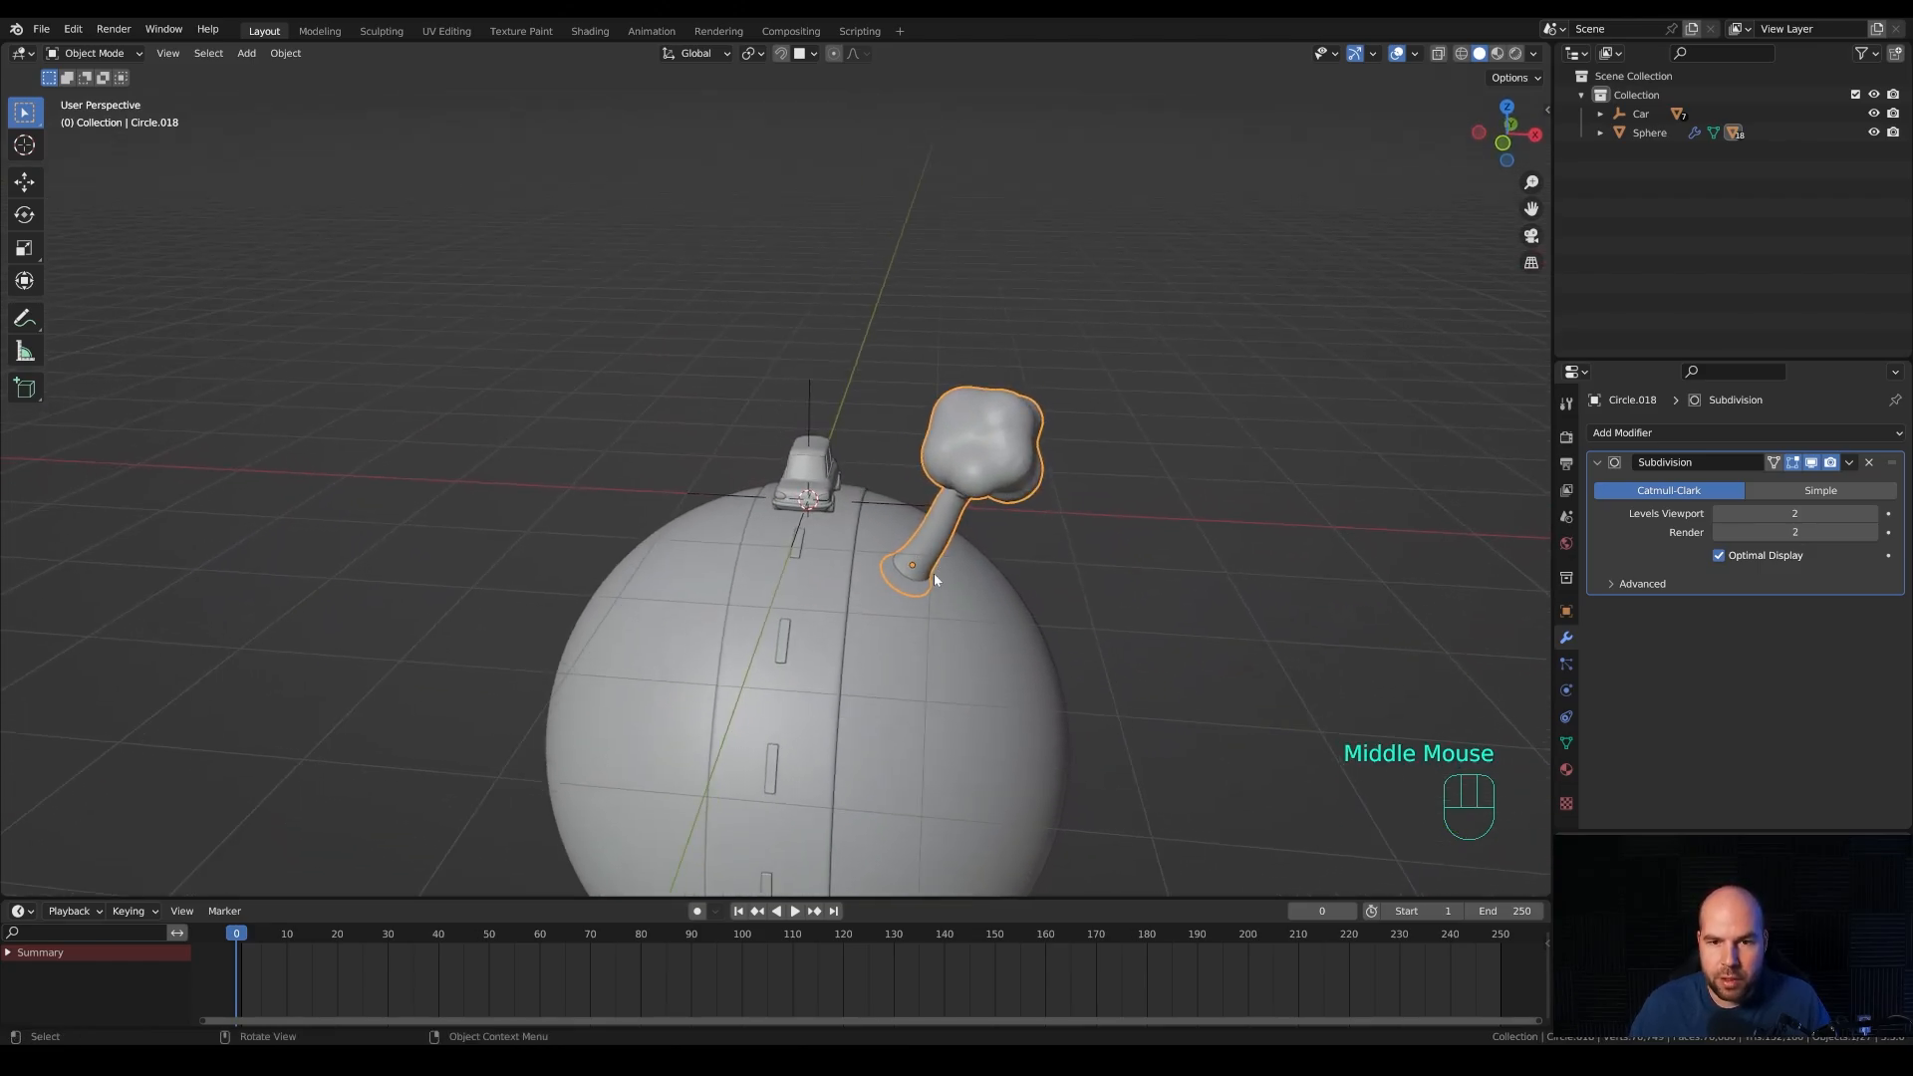
key(alt+d)
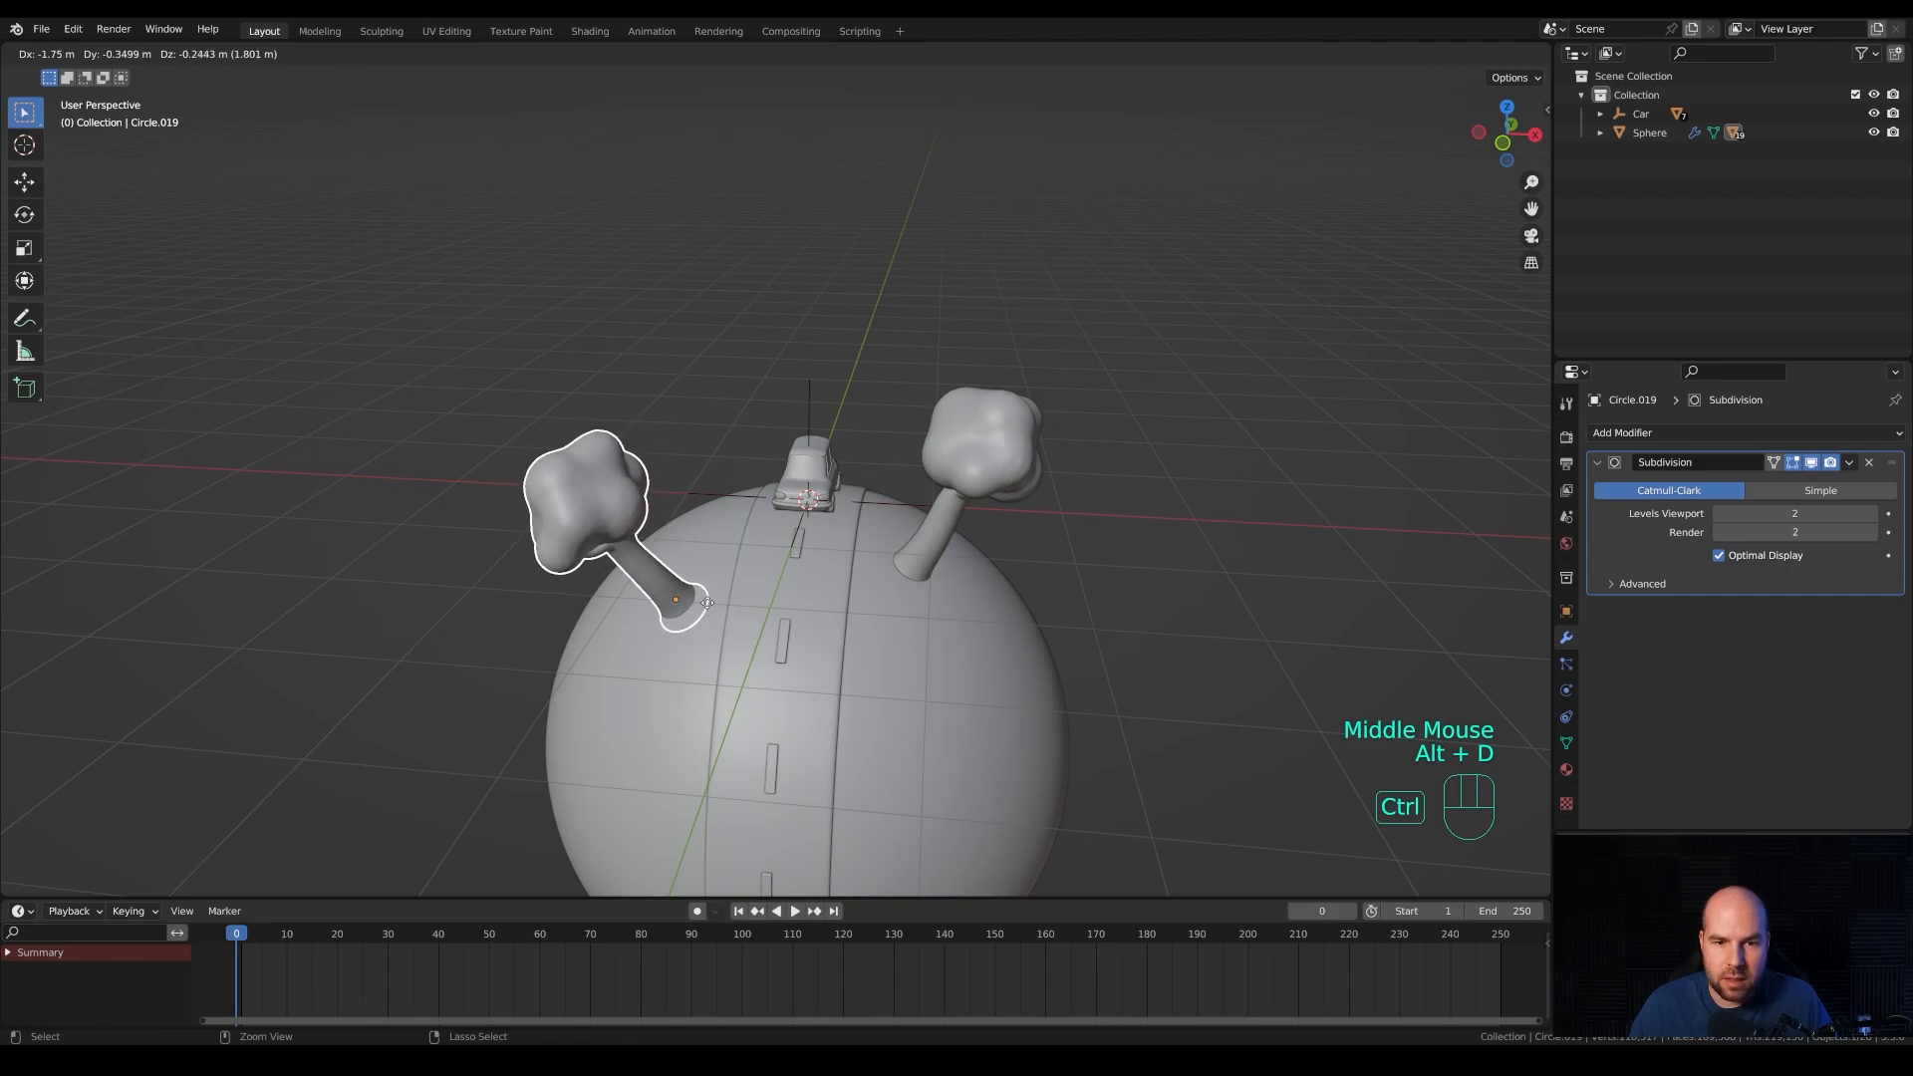
ctrl+click(710, 617)
key(alt+d)
ctrl+click(947, 762)
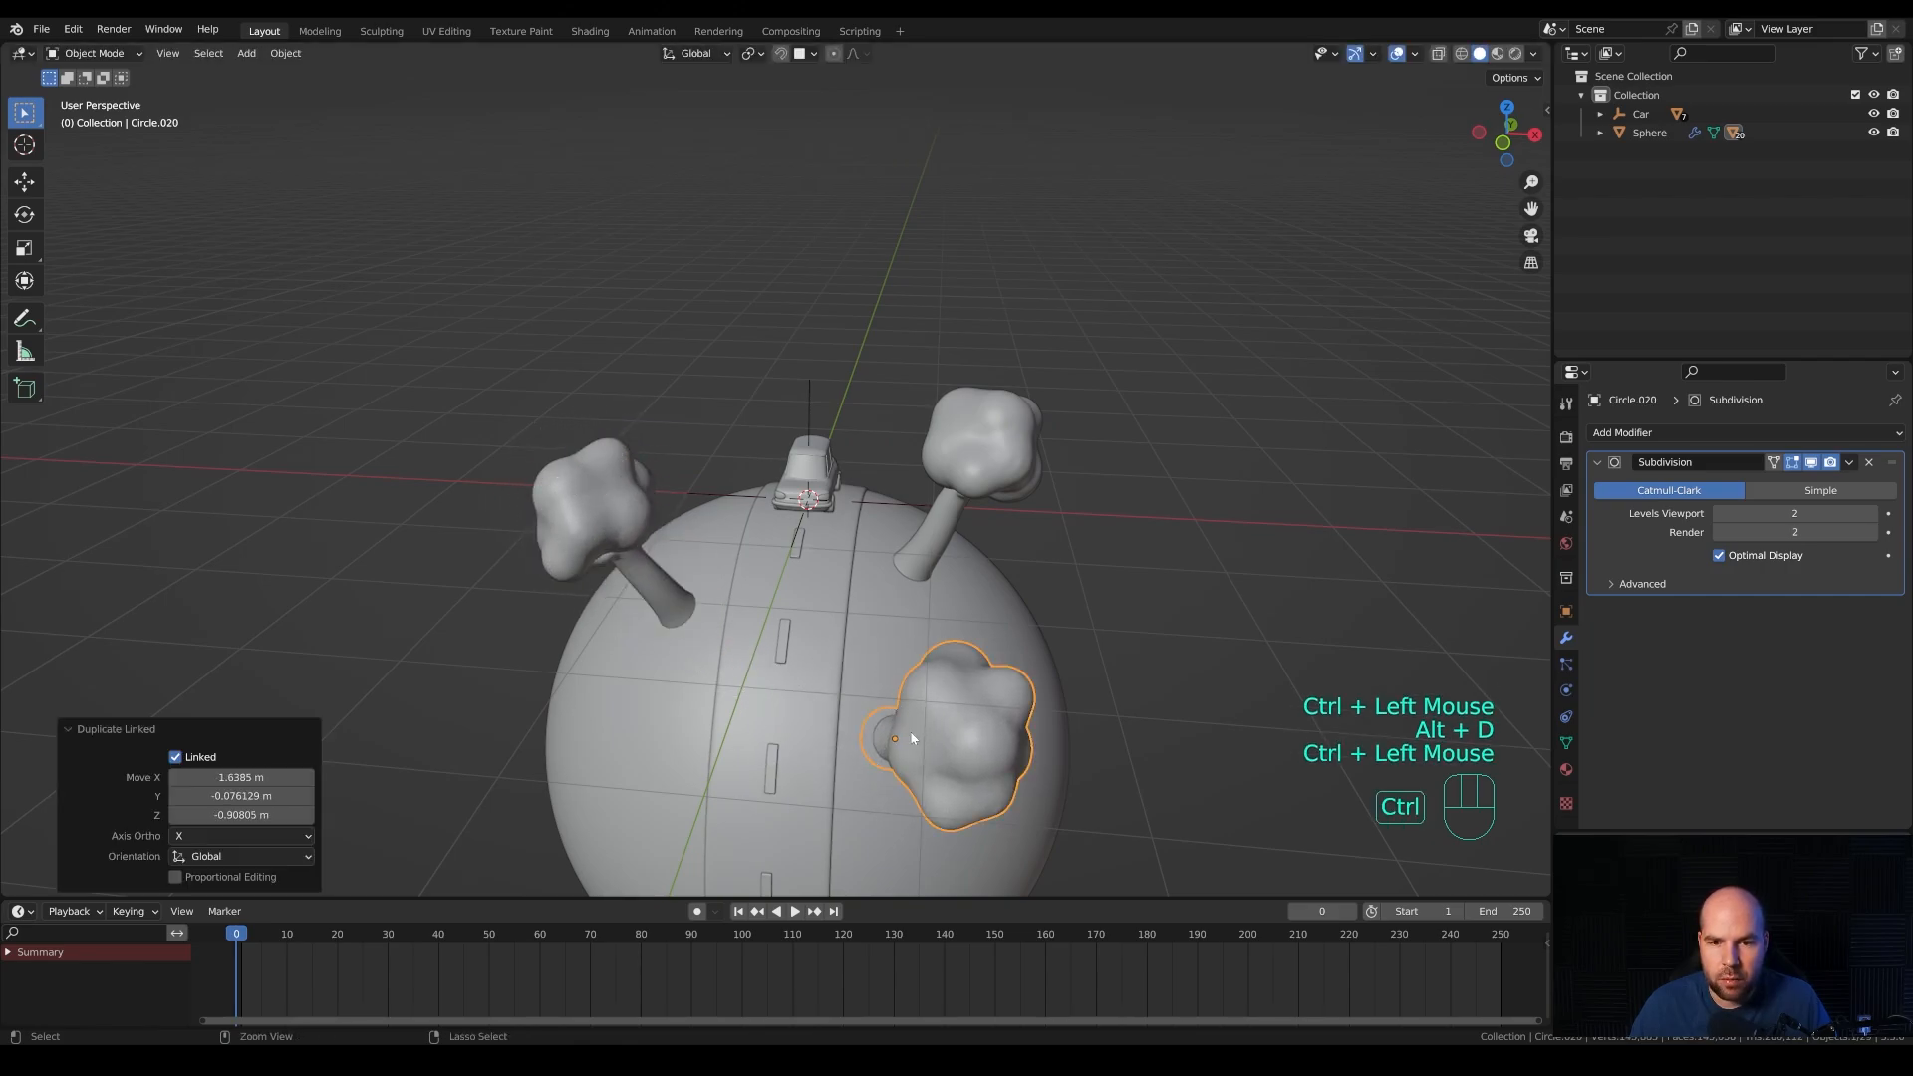
Place two more linked tree duplicates farther down the planet, one on each side of the road, snapped to its surface.
shift+middle_drag(952, 762, 965, 574)
key(alt+d)
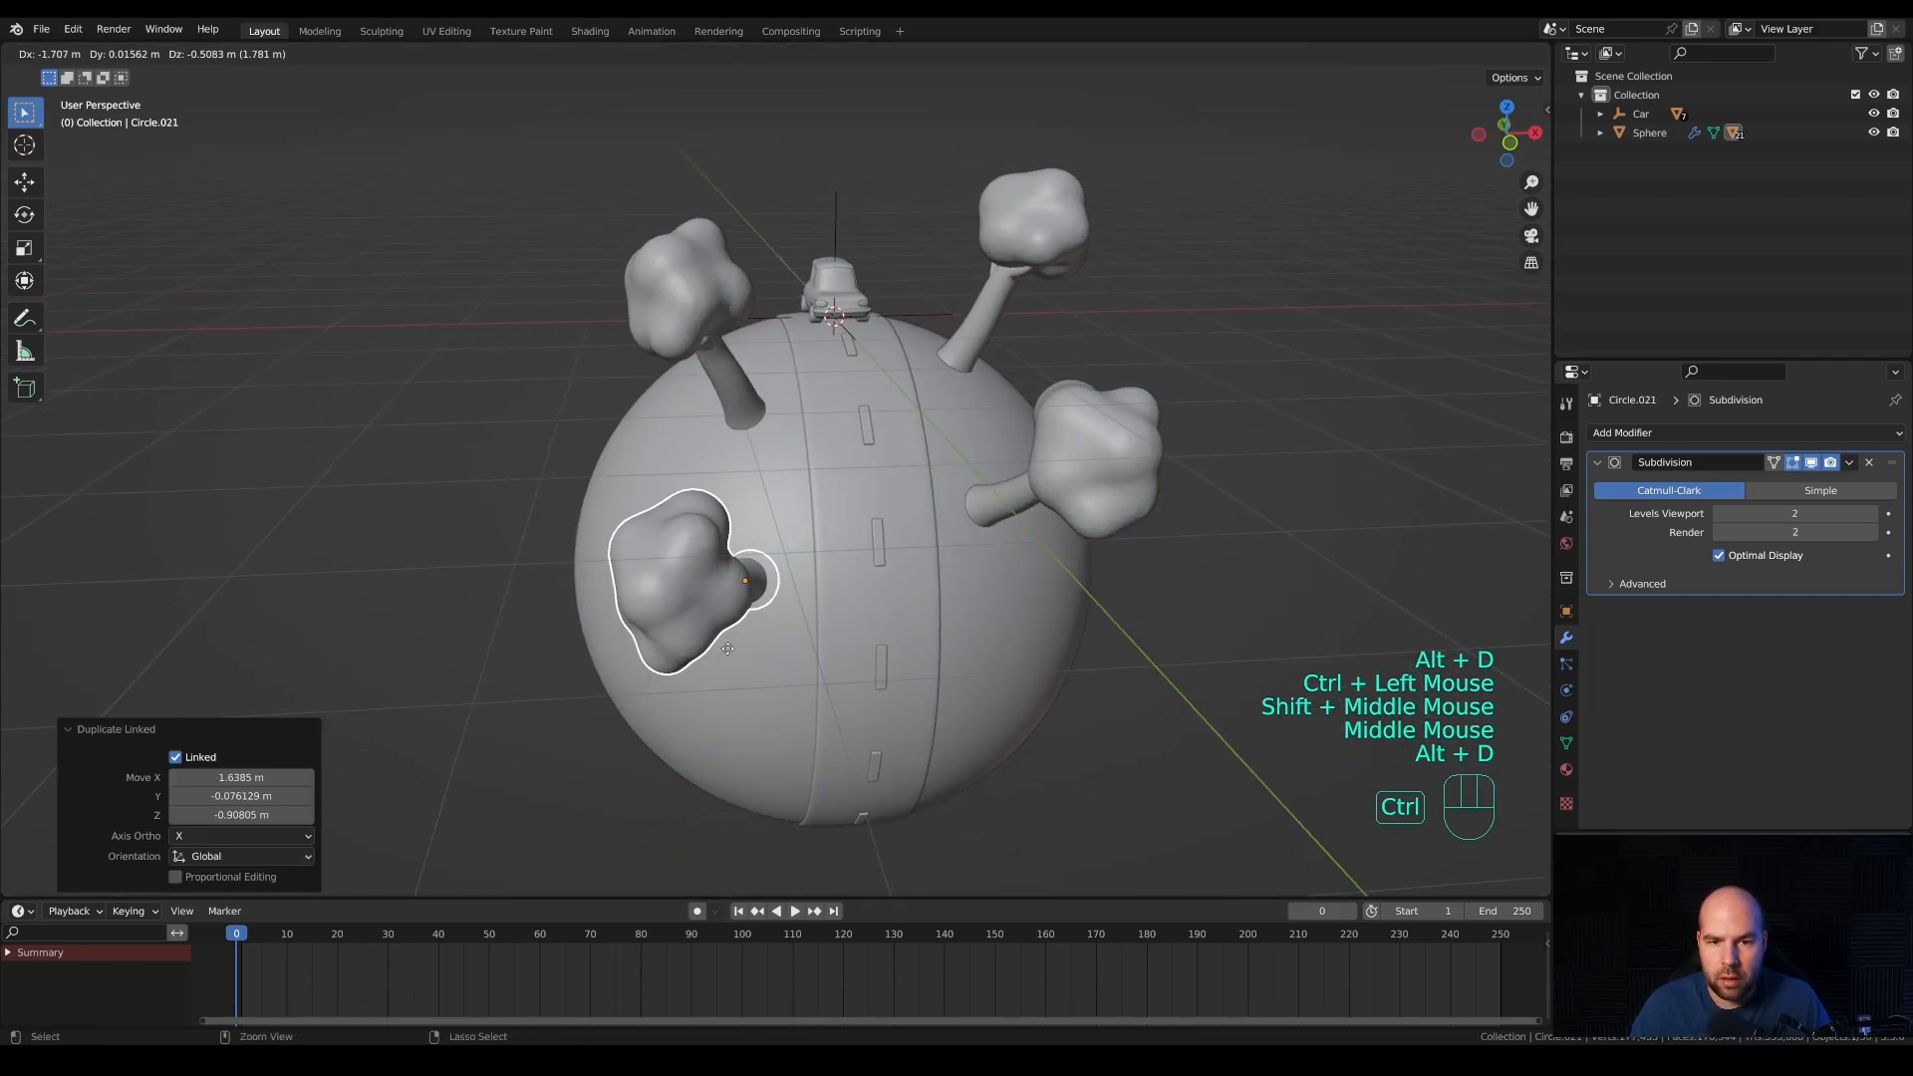
ctrl+click(772, 583)
key(alt+d)
ctrl+click(941, 723)
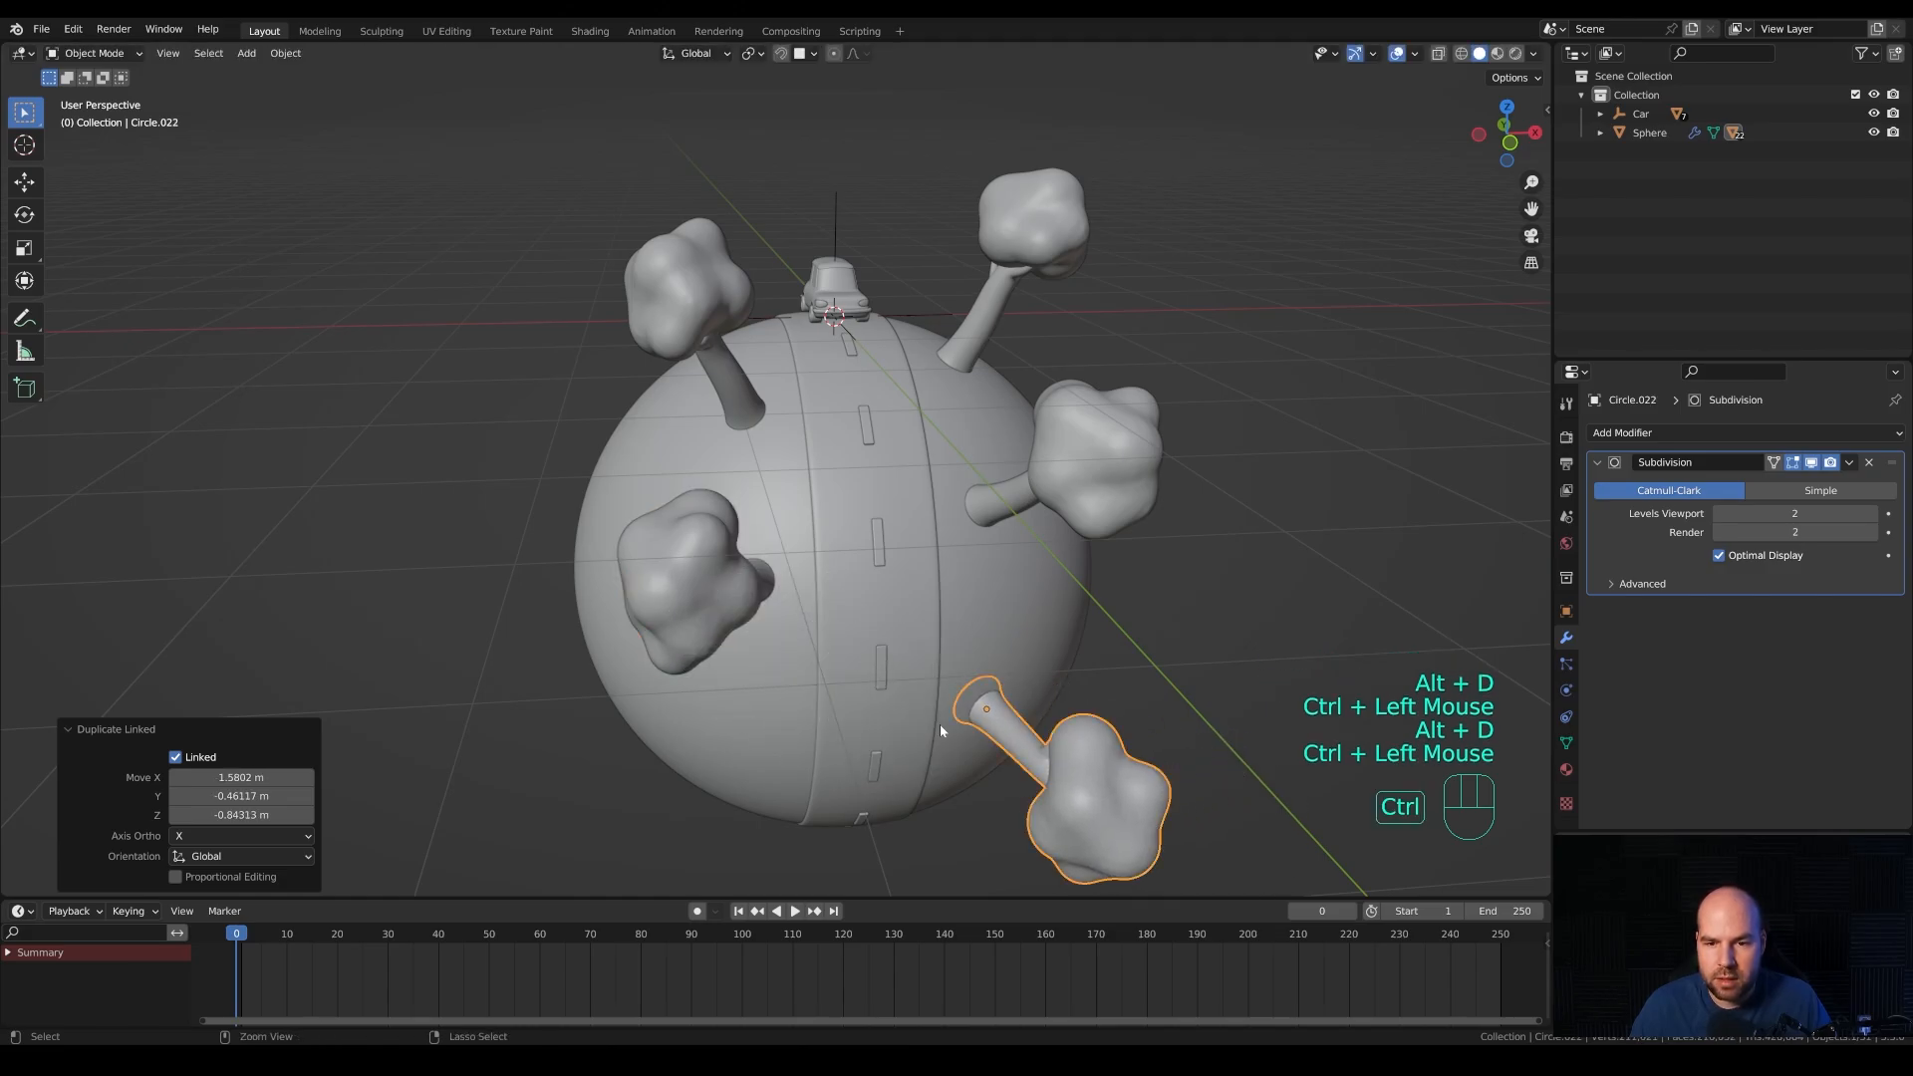
Place two more linked tree duplicates around the lower part of the planet, both on the left side of the road.
shift+middle_drag(941, 724, 1040, 459)
key(alt+d)
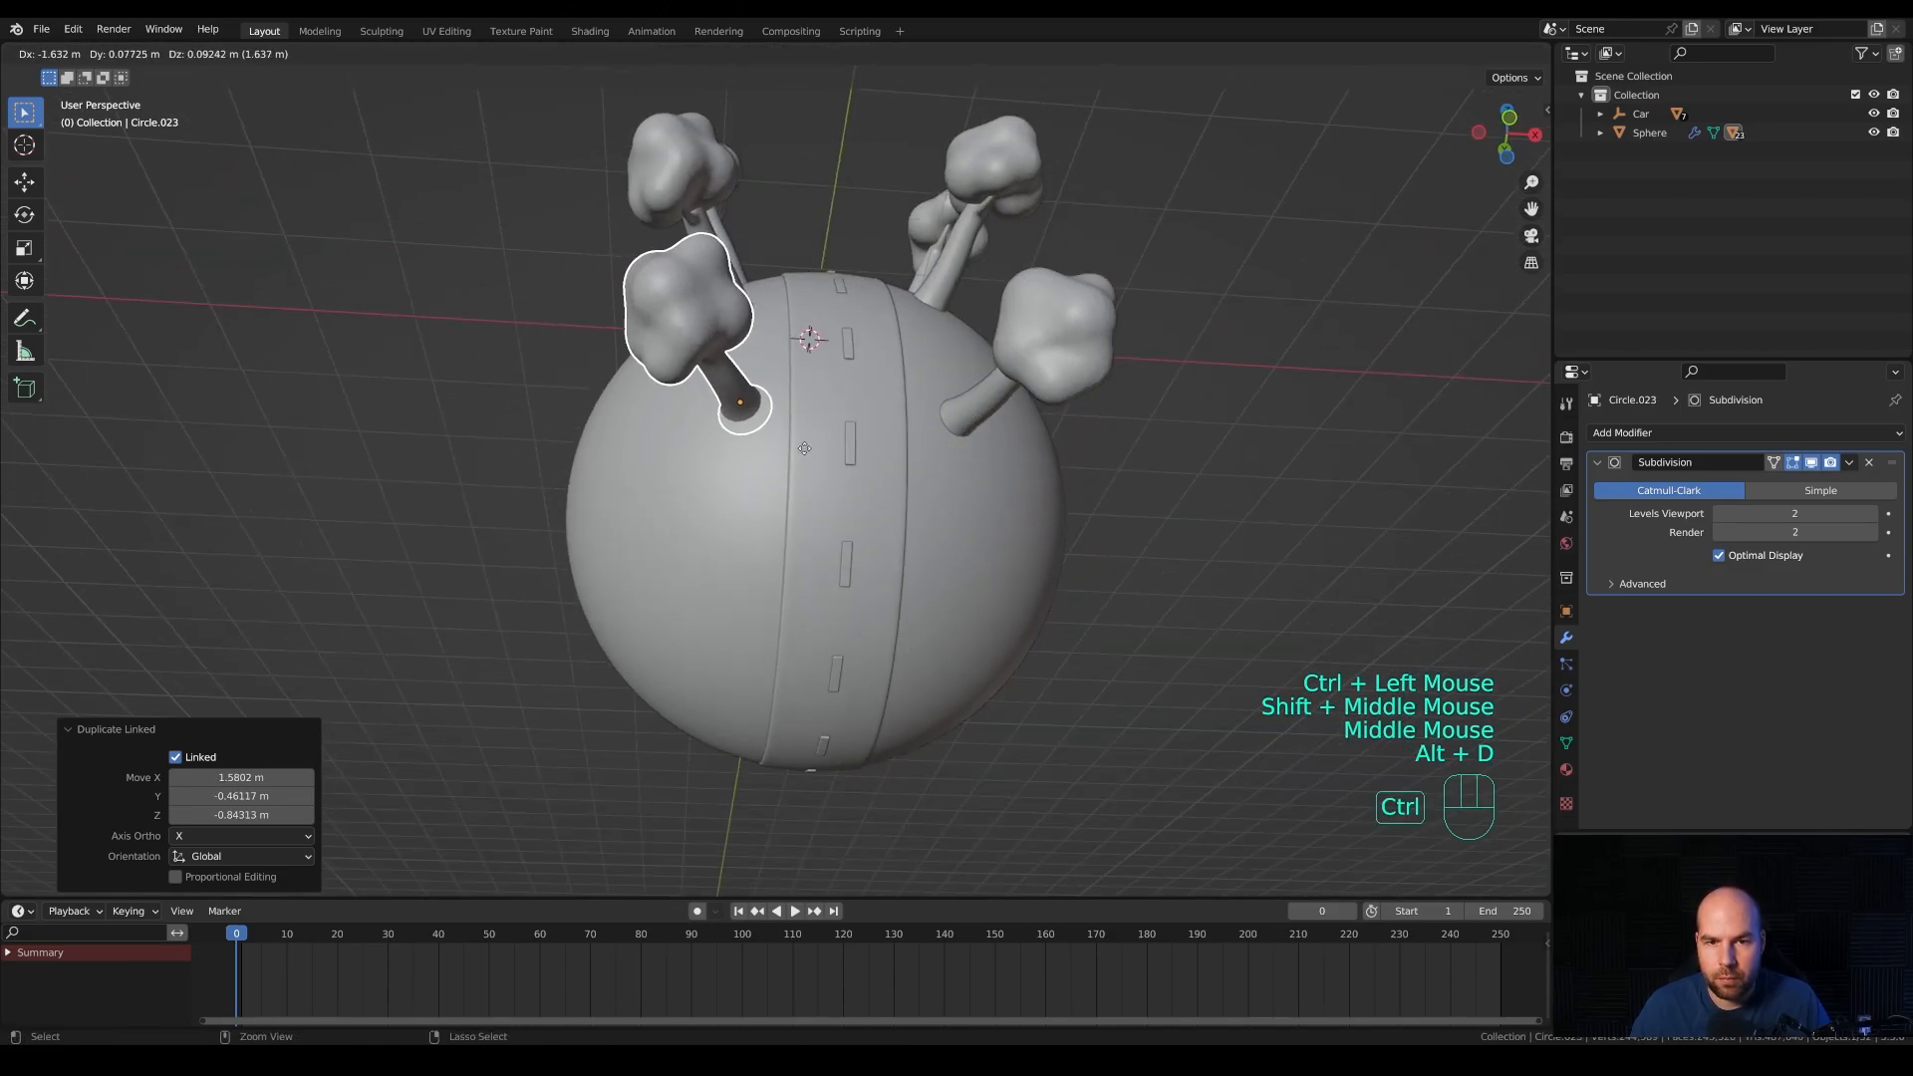
ctrl+click(802, 464)
key(alt+d)
ctrl+click(742, 572)
Add a pair of linked tree duplicates toward the planet's underside, one on each side of the road, snapped to its surface.
key(alt+d)
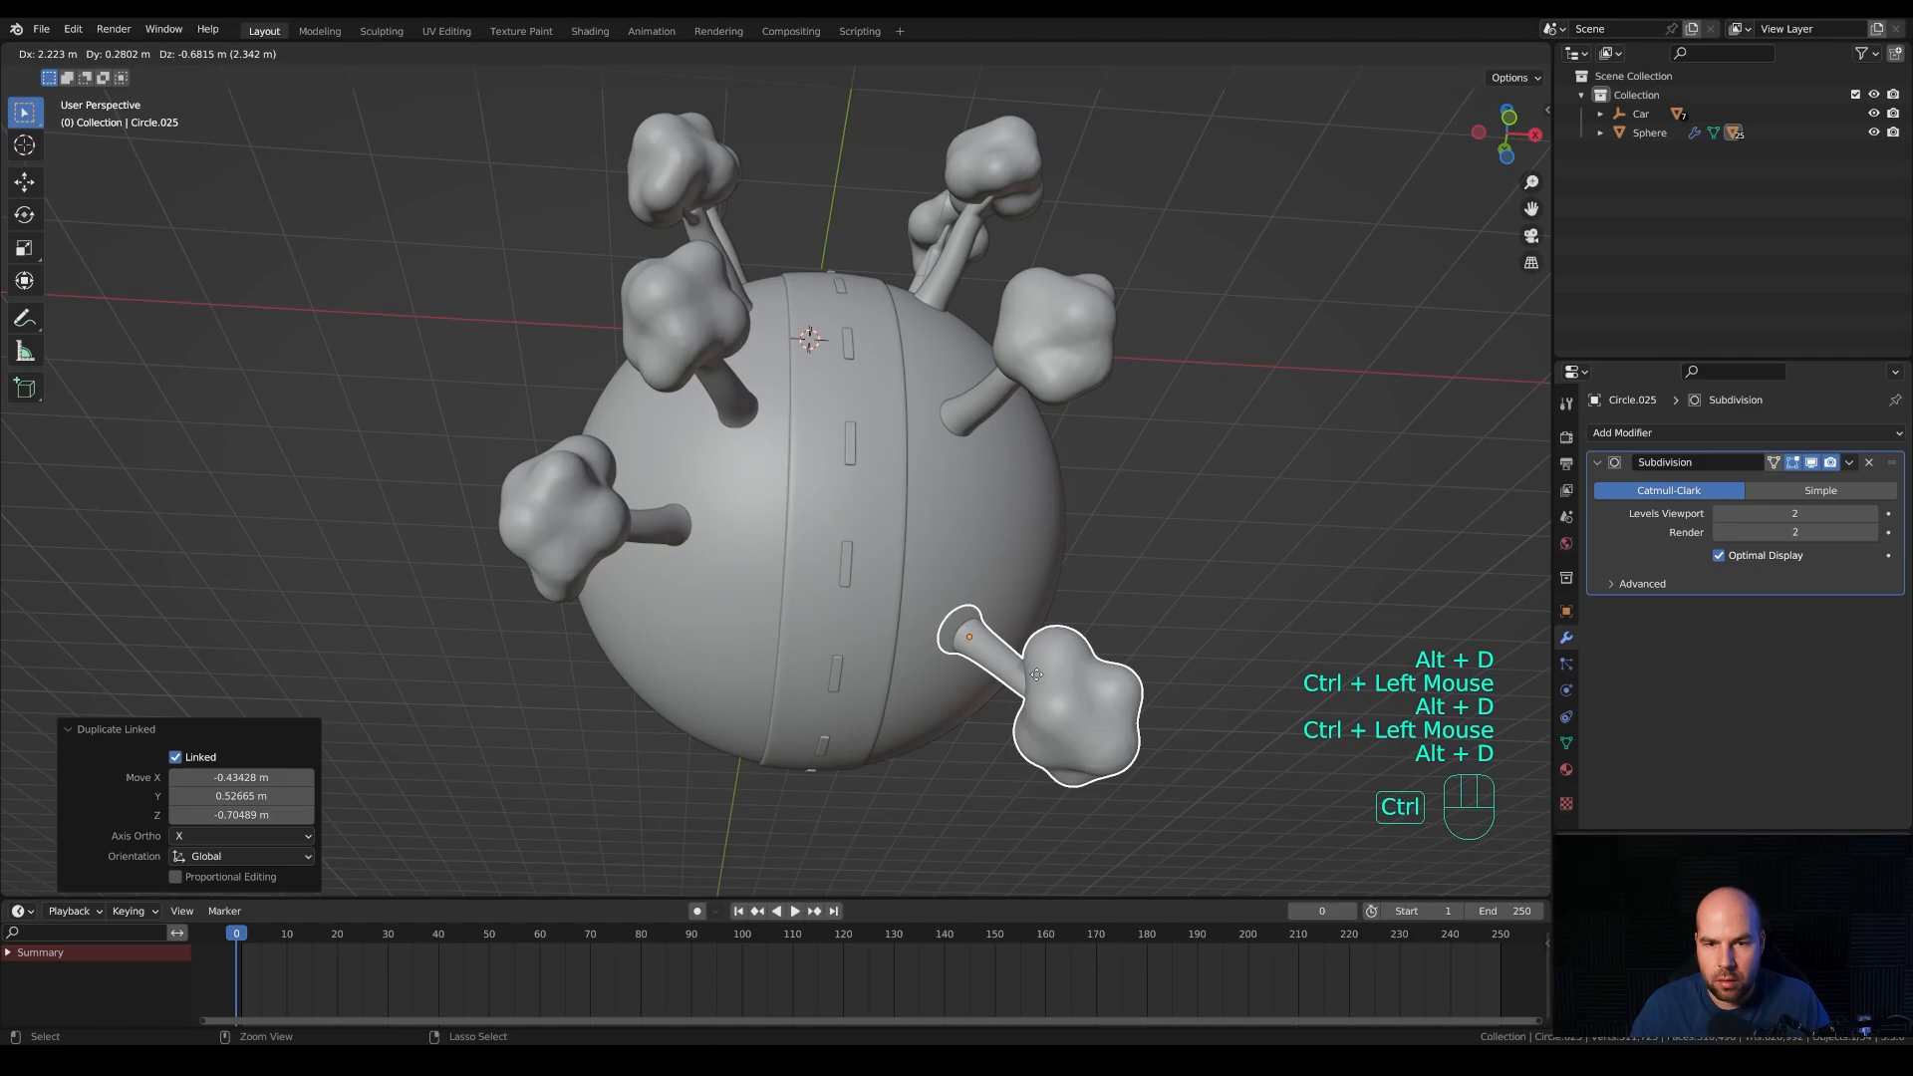
ctrl+click(966, 705)
middle_drag(965, 705, 982, 625)
key(alt+d)
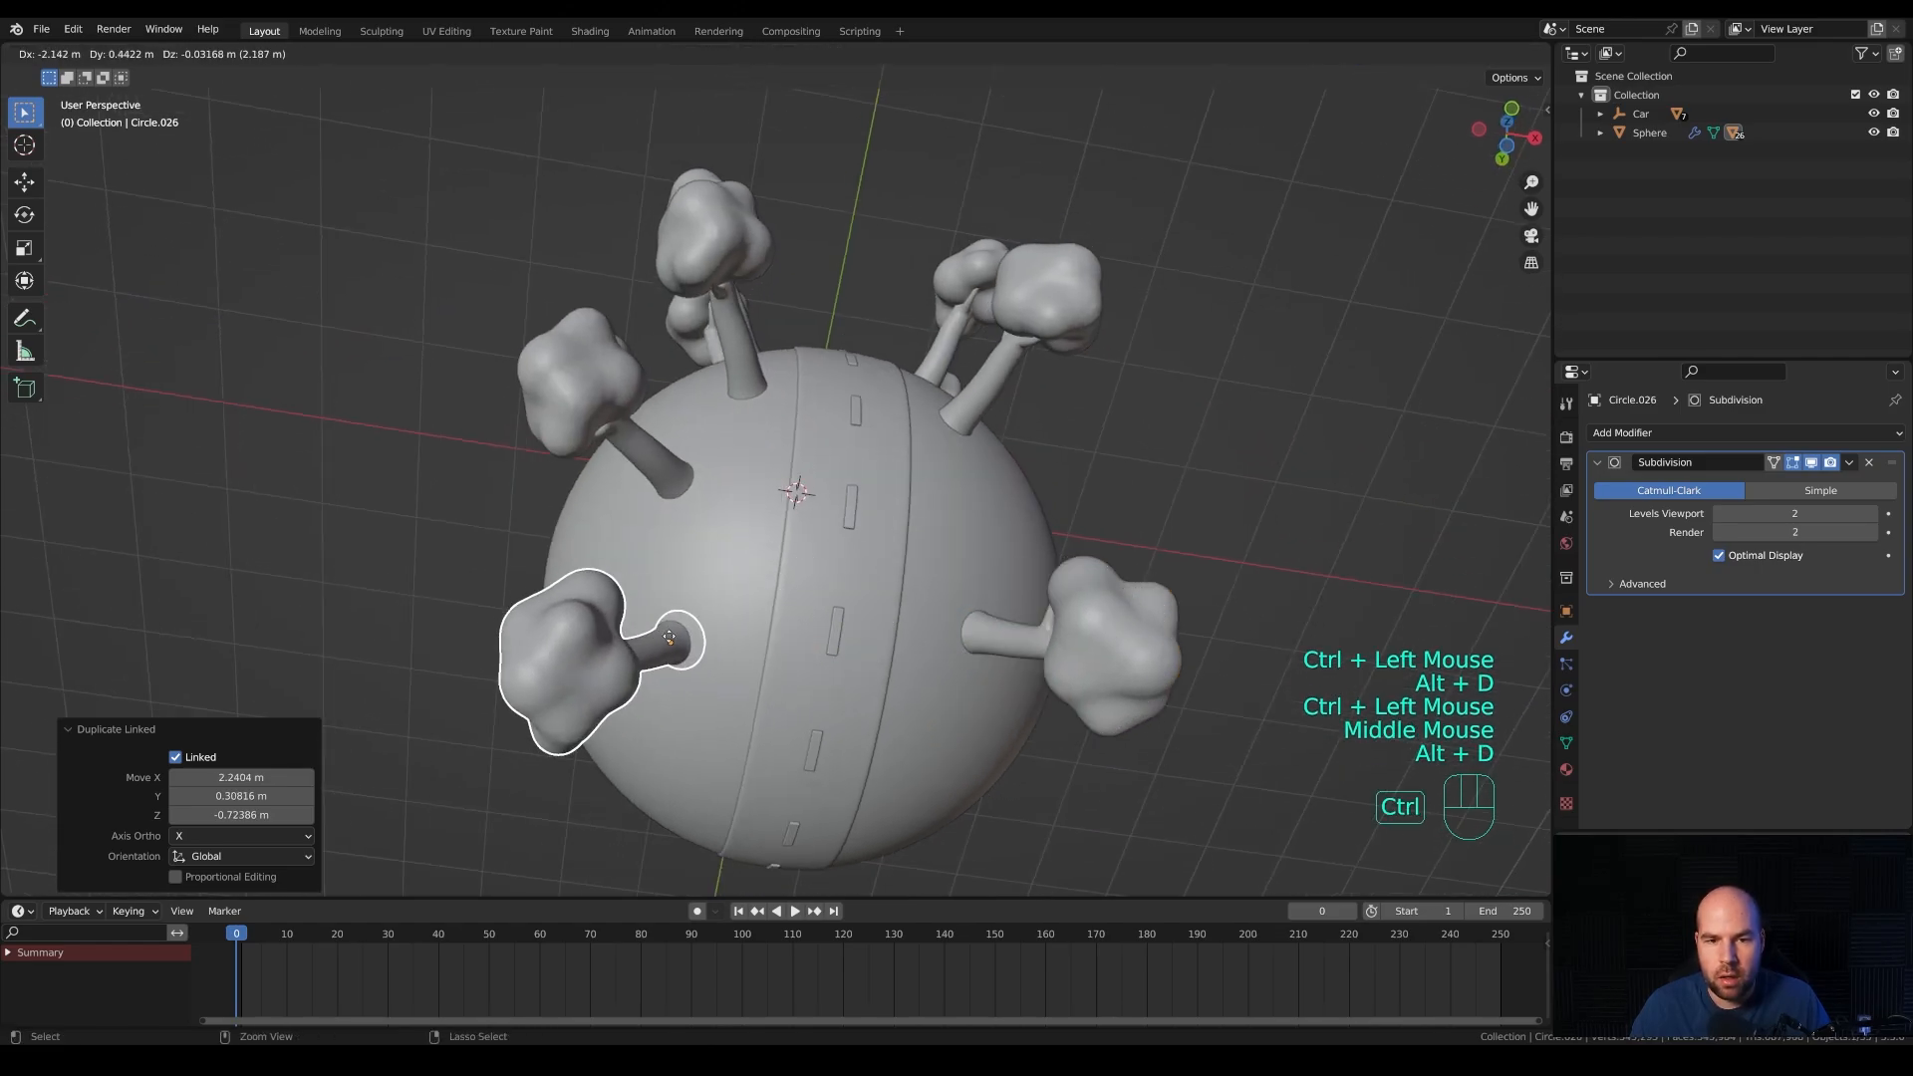
ctrl+click(657, 632)
Duplicate the tree near the planet's underside as a linked copy and snap it farther along the bottom surface.
middle_drag(658, 633, 910, 317)
scroll(815, 672, down, 3)
middle_drag(1090, 482, 570, 289)
scroll(901, 528, up, 3)
scroll(908, 498, down, 1)
shift+scroll(908, 498, down, 1)
middle_drag(538, 465, 972, 757)
scroll(978, 699, down, 1)
middle_drag(971, 757, 853, 543)
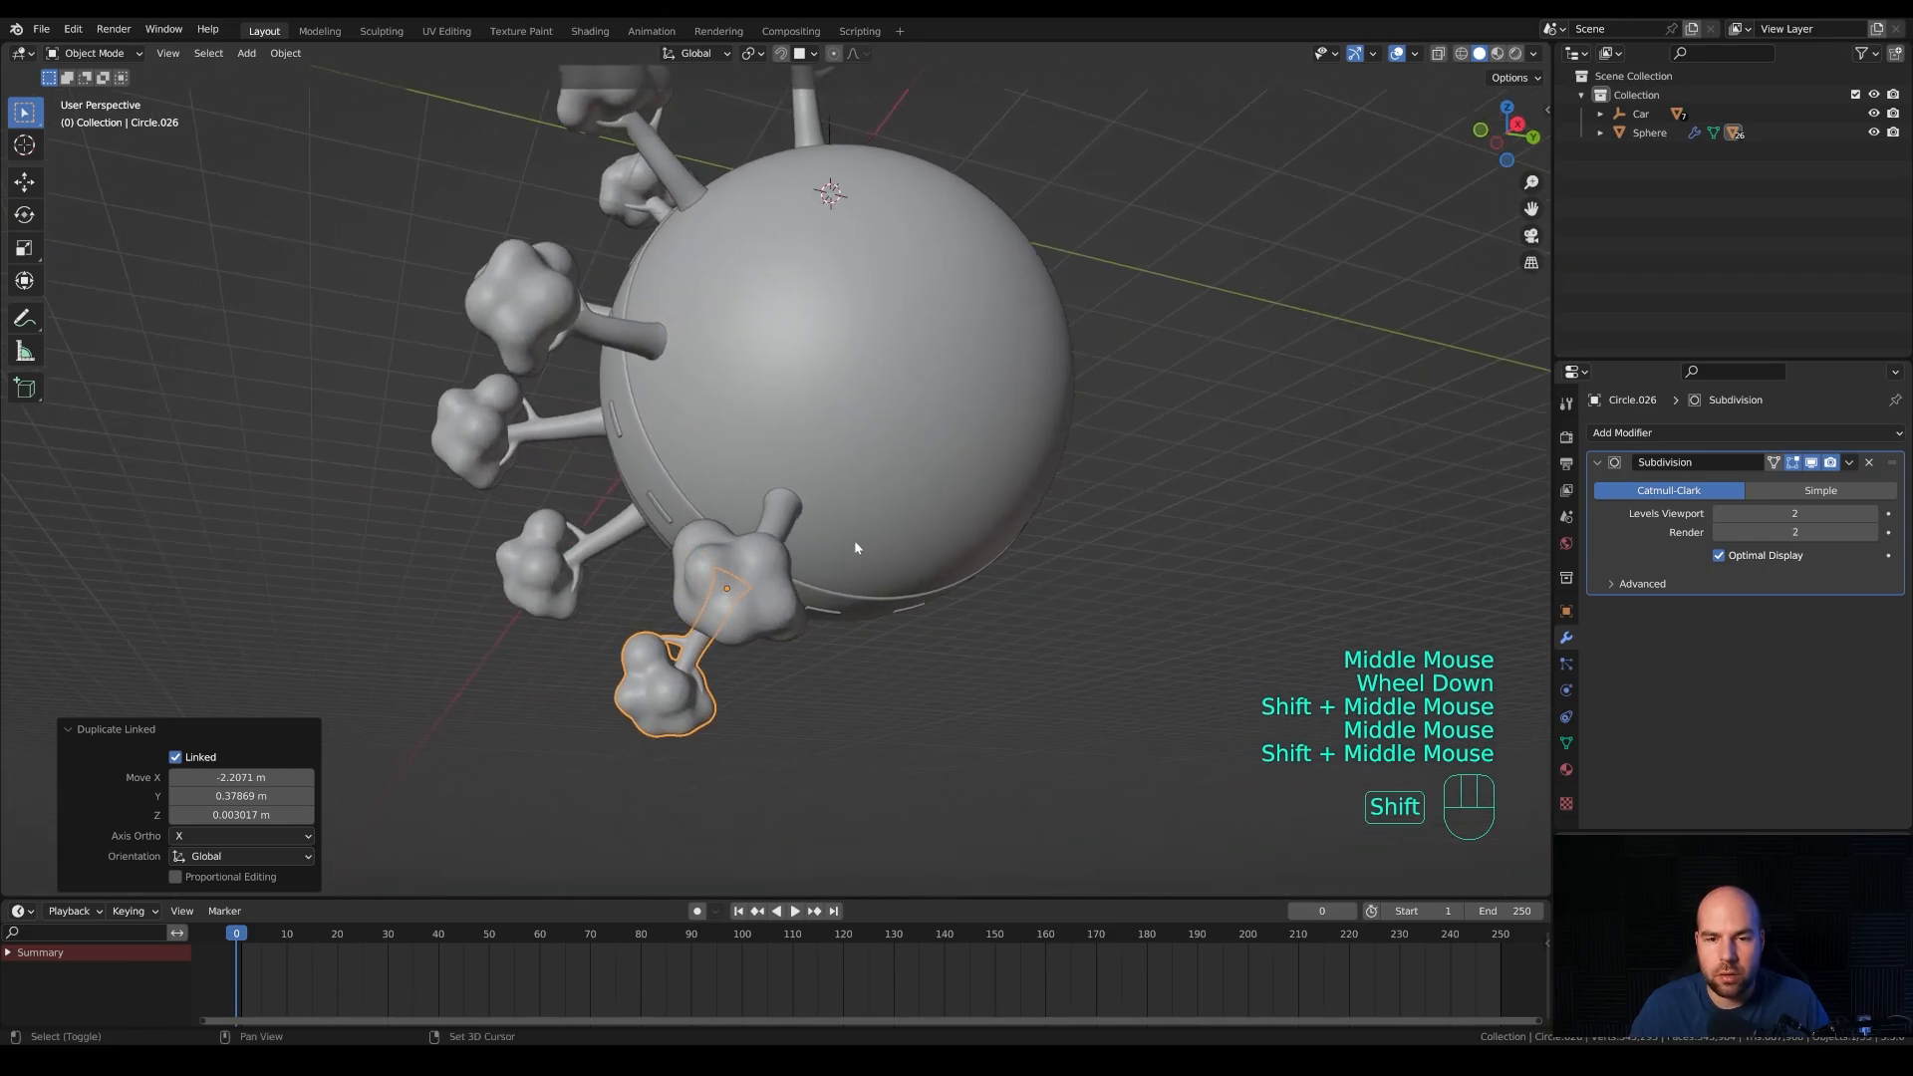
click(785, 555)
key(alt+d)
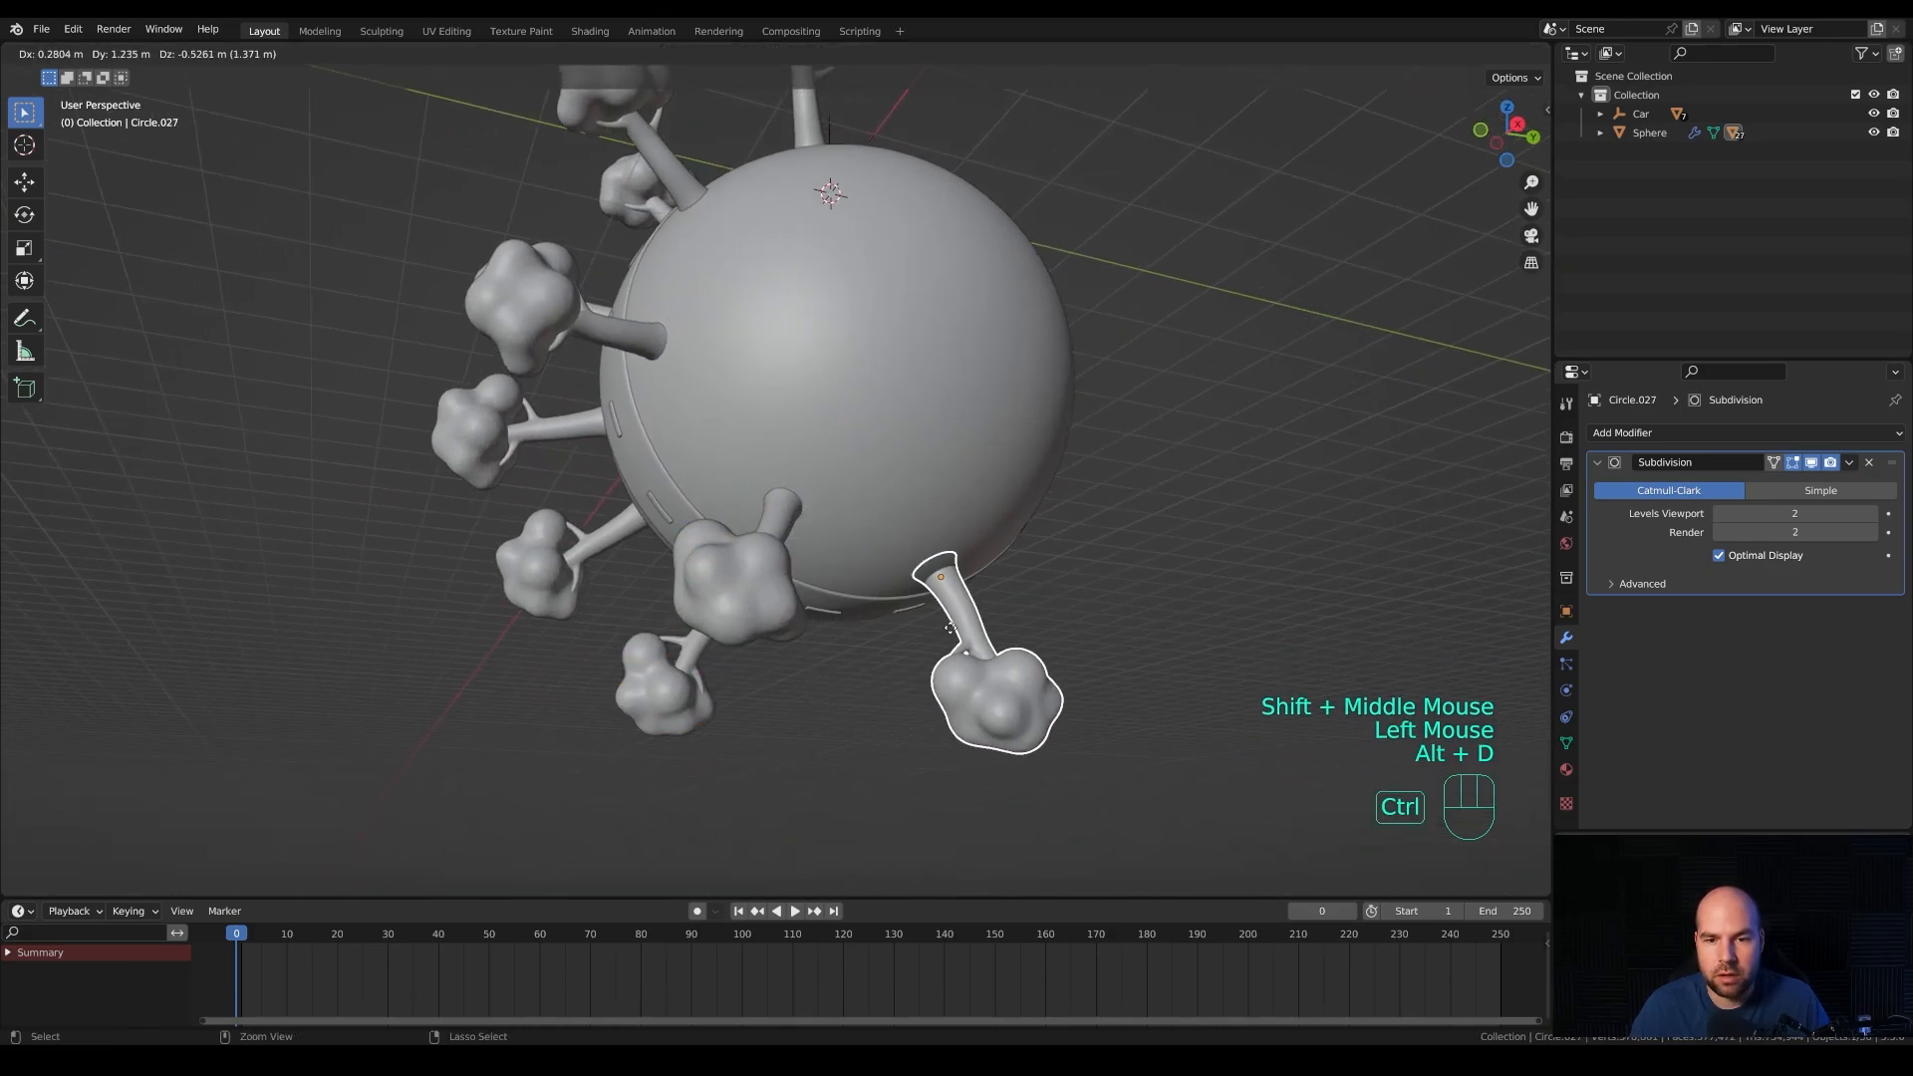
ctrl+click(897, 623)
Move the new underside tree about 1.64 m across the surface to the opposite side of the road.
middle_drag(897, 623, 983, 609)
key(f)
key(g)
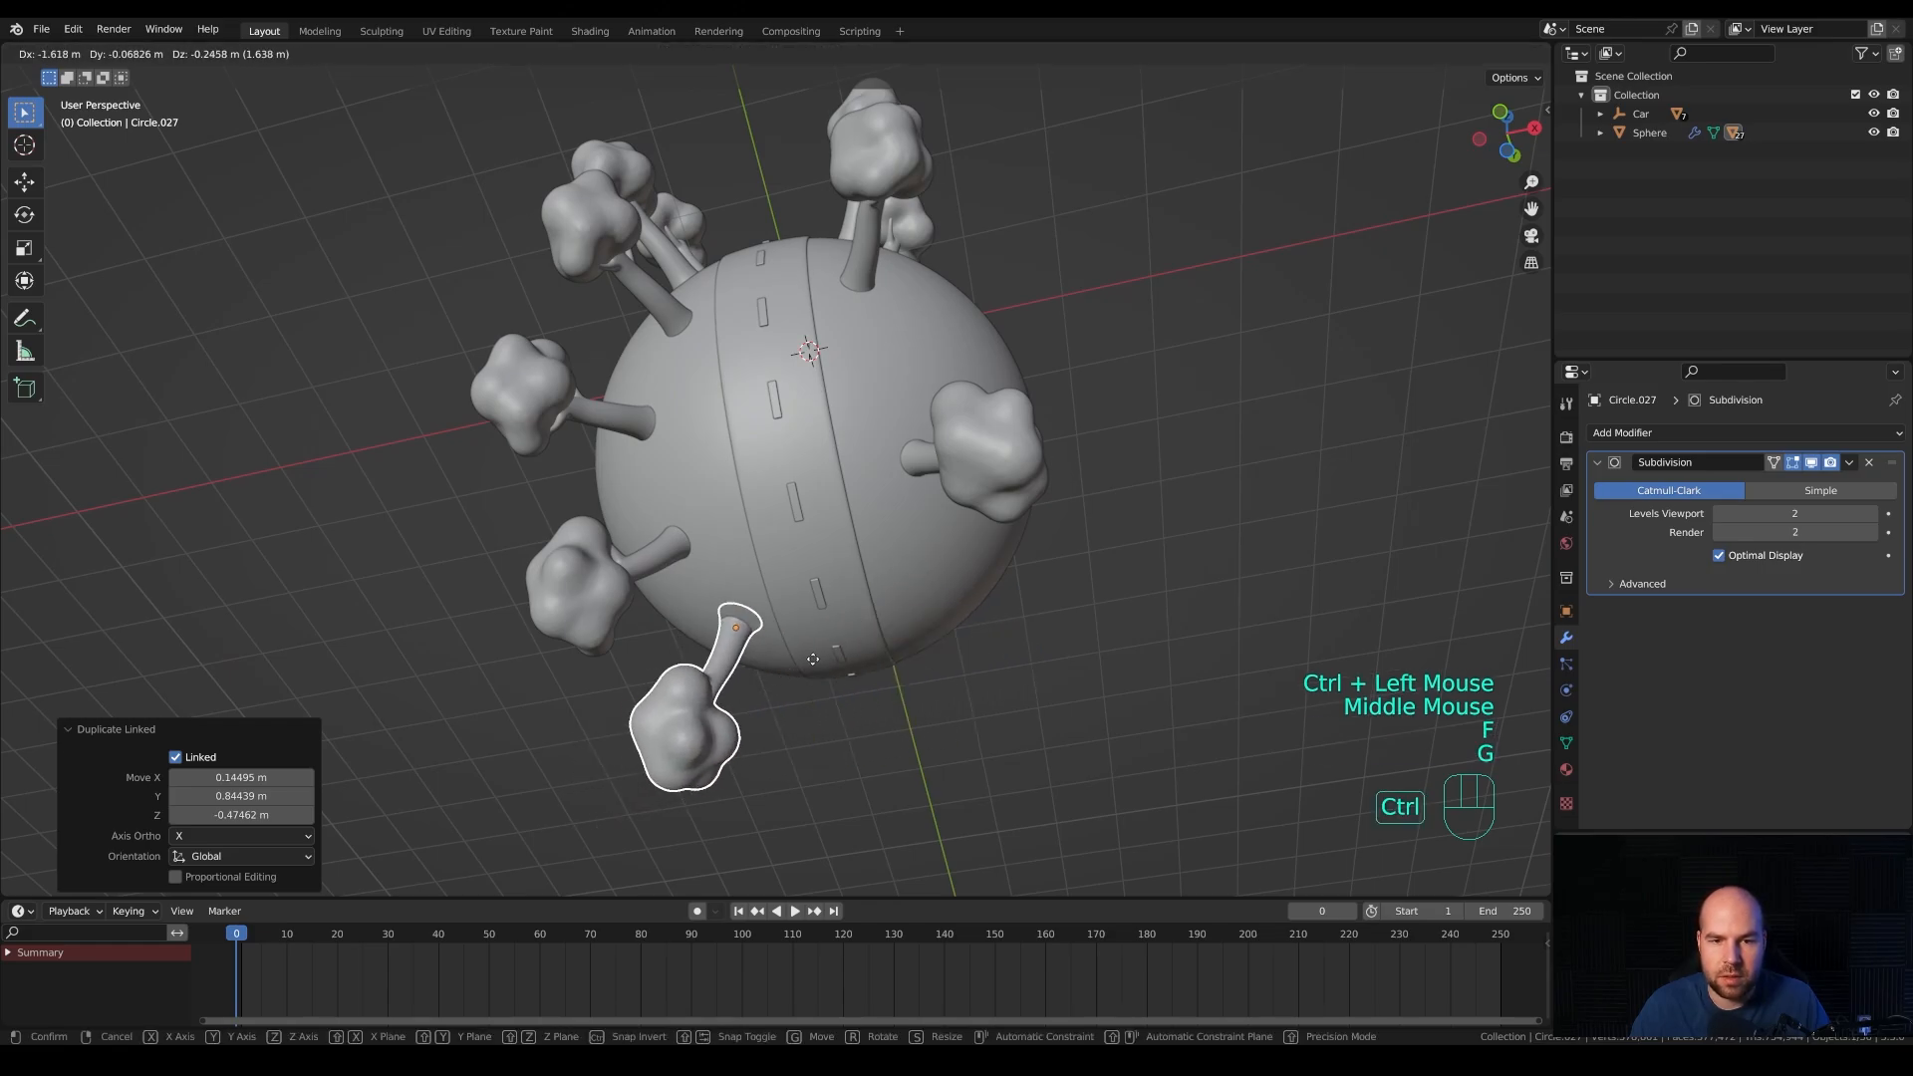
ctrl+click(742, 638)
Place linked tree duplicates on both sides of the road past the planet's underside, the second about 2.2 m across from the first.
middle_drag(743, 638, 815, 589)
key(alt+d)
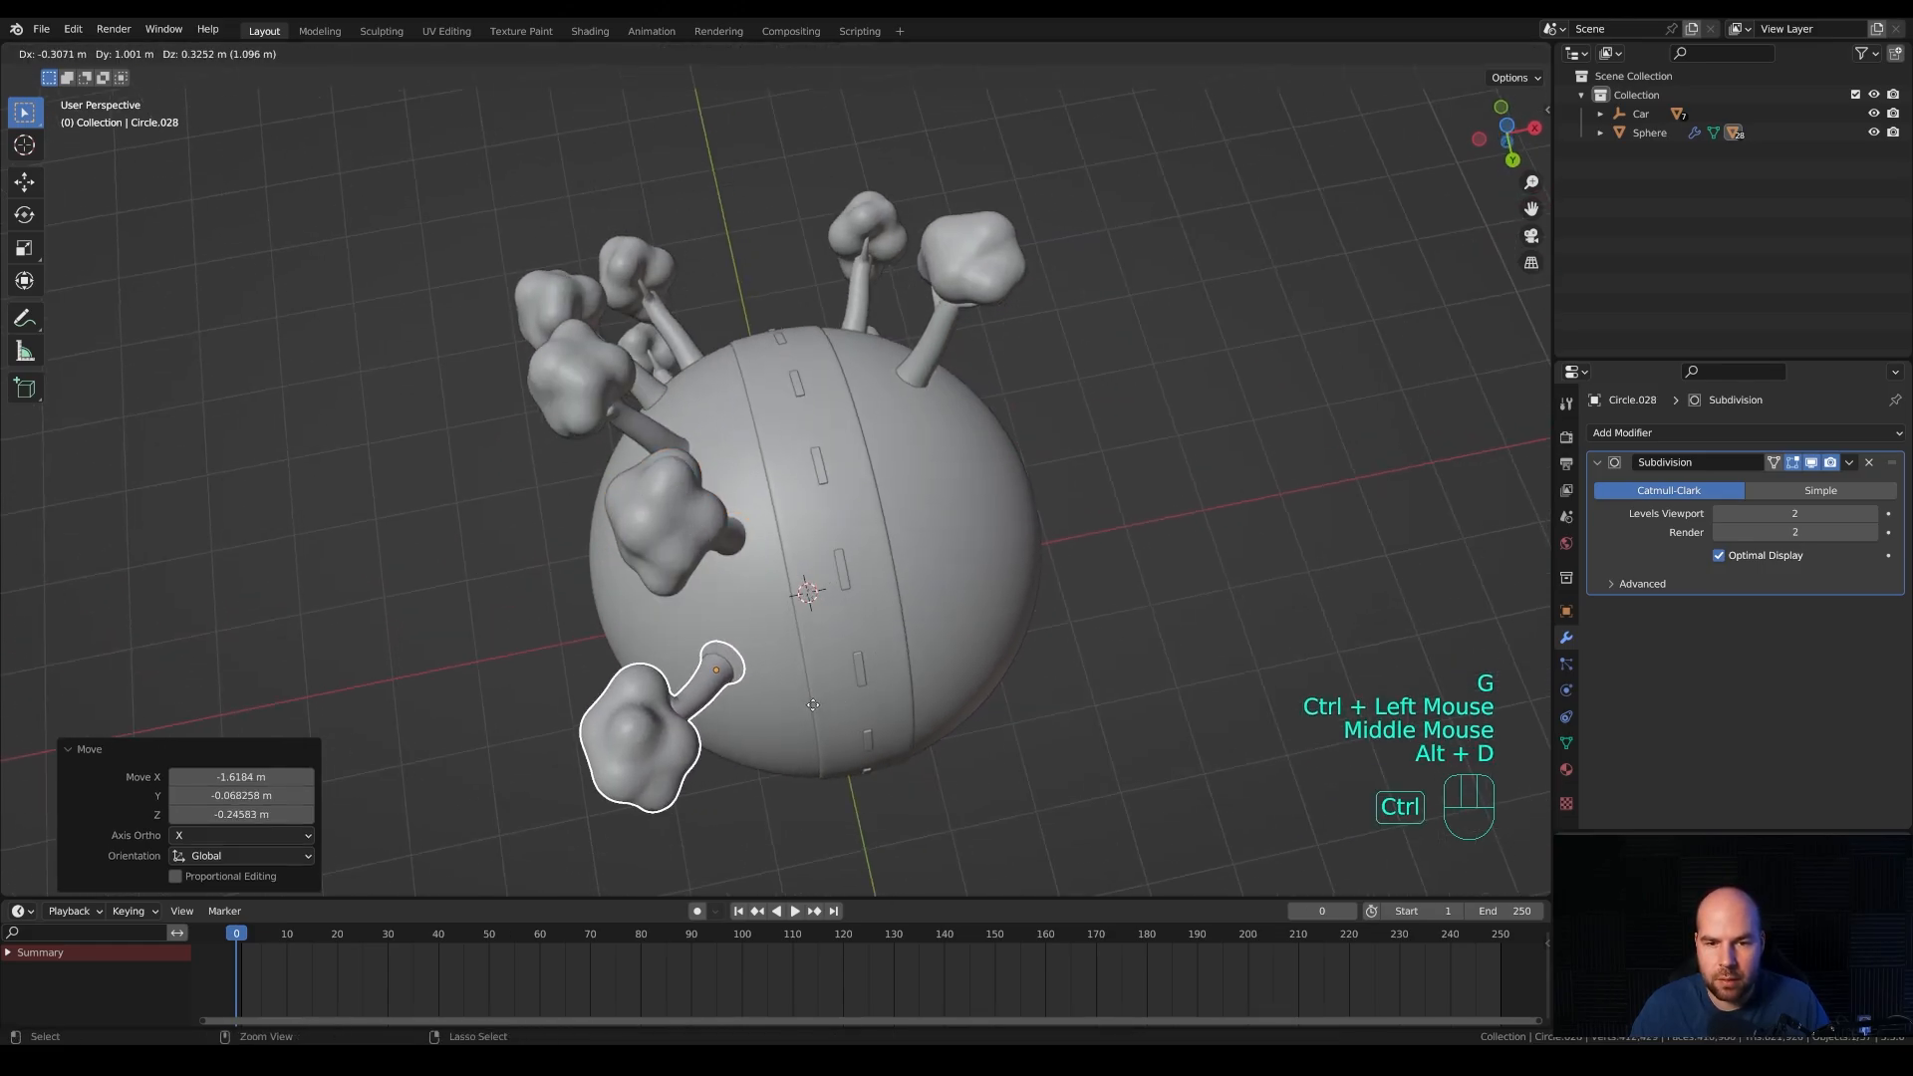
ctrl+click(768, 688)
key(alt+d)
ctrl+click(1049, 648)
Continue the tree rows up the planet's far side with two linked duplicates, one on each side of the road.
middle_drag(1049, 648, 1020, 541)
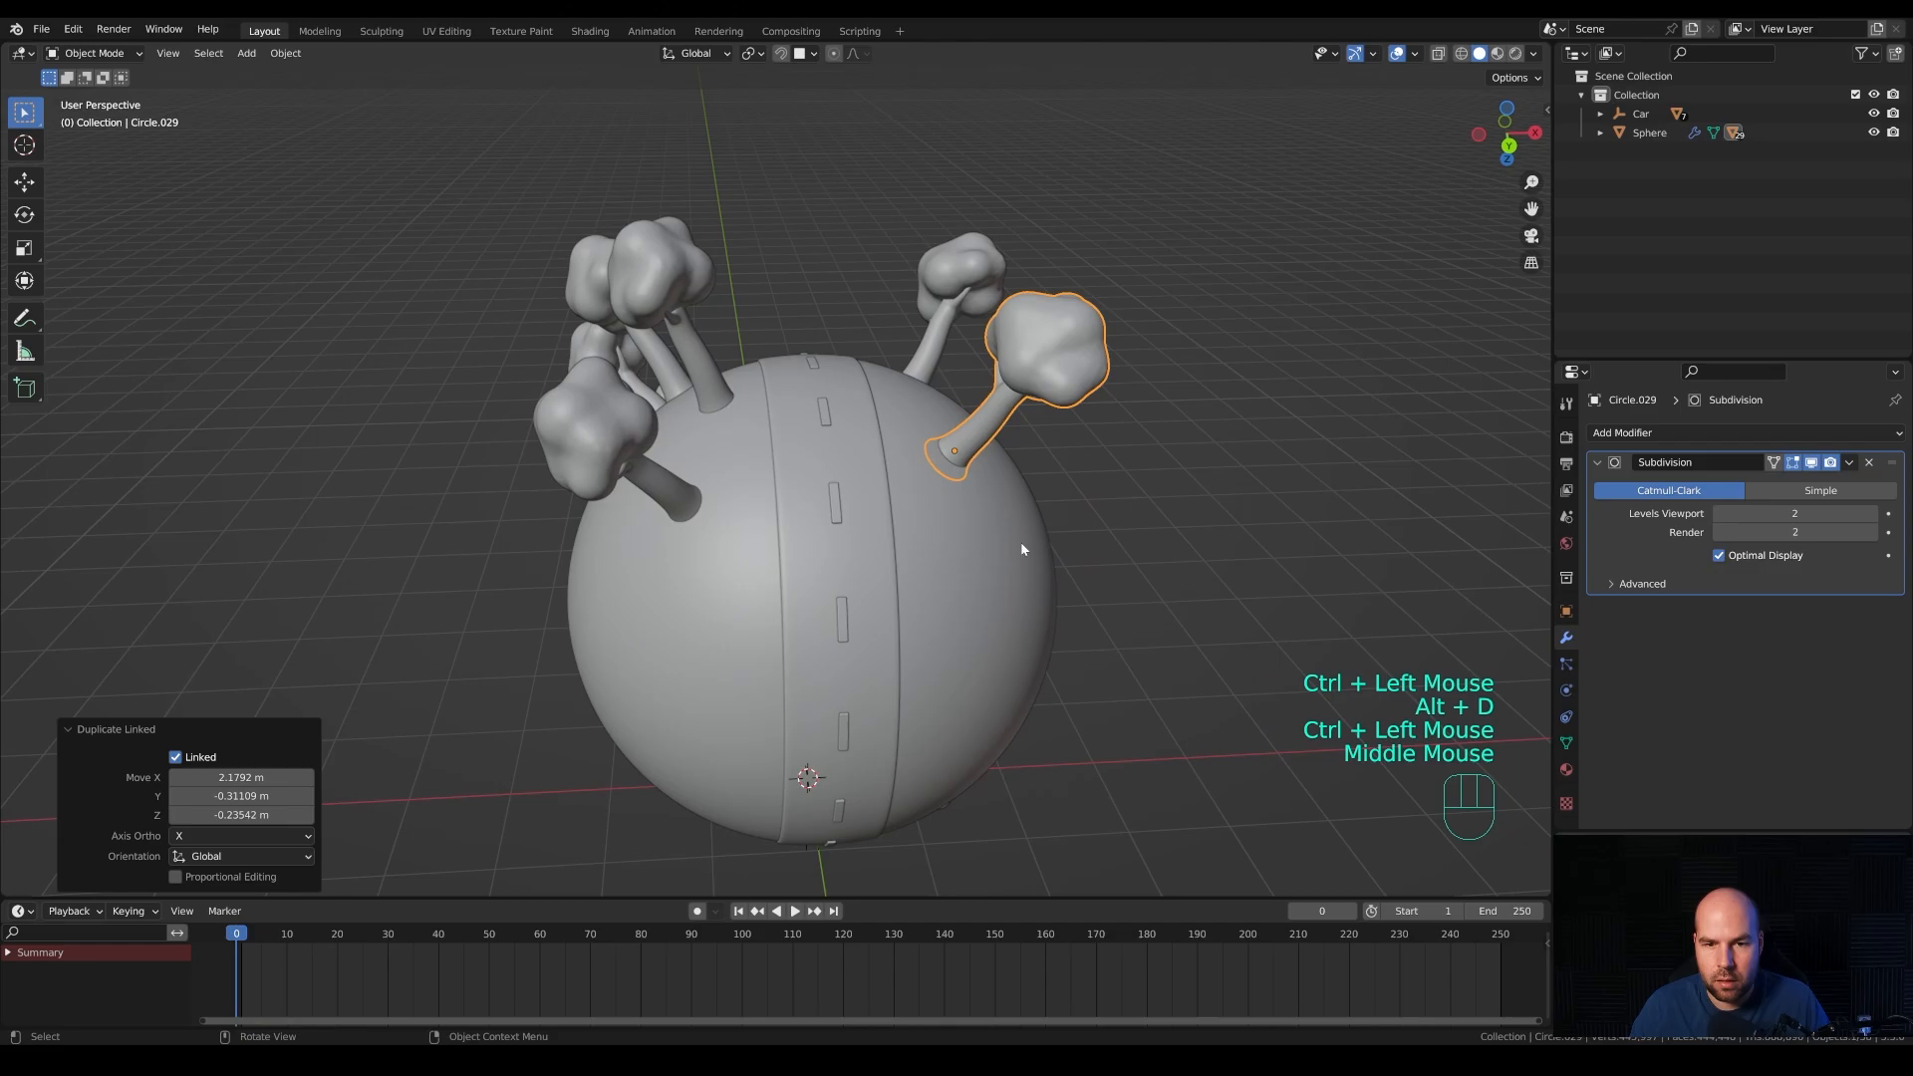
key(alt+d)
ctrl+click(767, 710)
key(alt+d)
ctrl+click(981, 797)
Snap two linked tree duplicates onto the surface approaching the car from the far side, one on each side of the road.
middle_drag(981, 797, 1001, 618)
key(alt+d)
ctrl+click(758, 536)
key(alt+d)
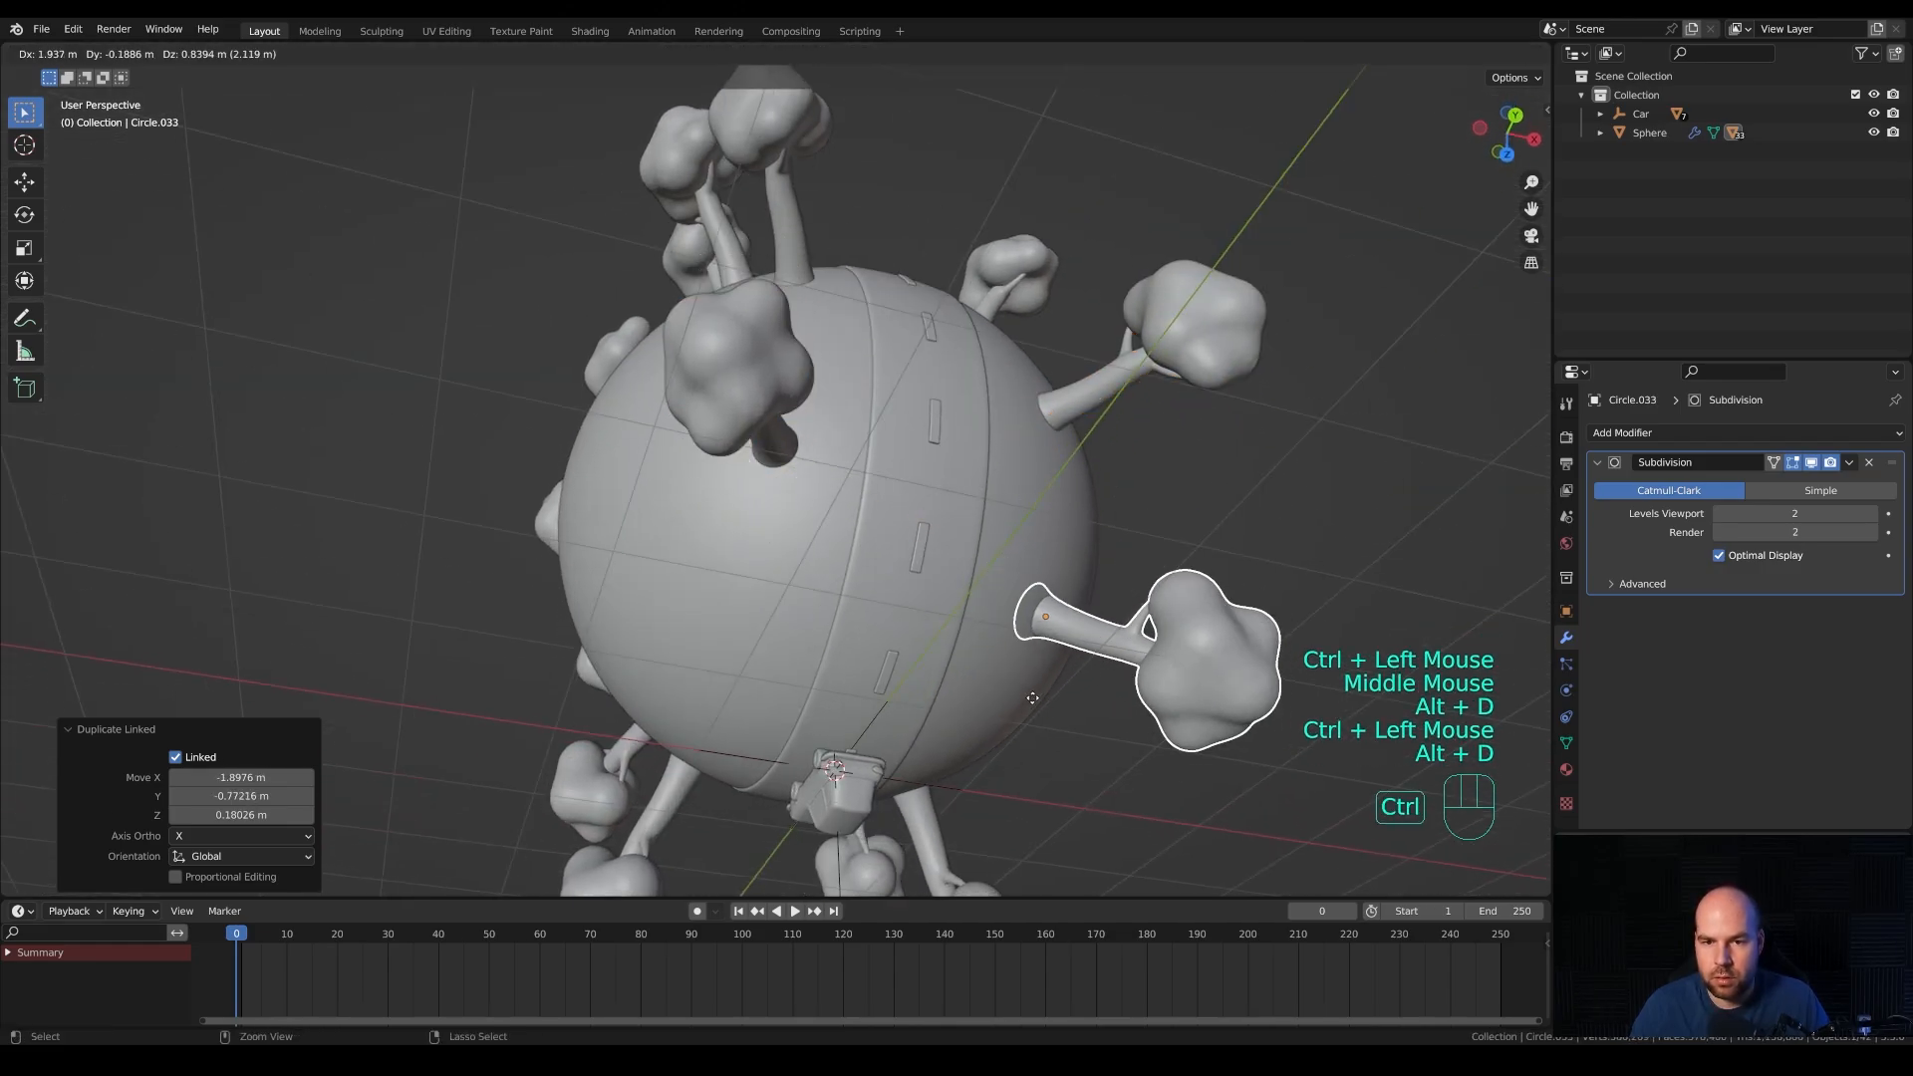
ctrl+click(1057, 678)
Fill the remaining gap beside the car with two linked tree duplicates on the left side of the road.
key(alt+d)
ctrl+click(755, 673)
scroll(858, 611, down, 3)
middle_drag(870, 679, 746, 372)
key(alt+d)
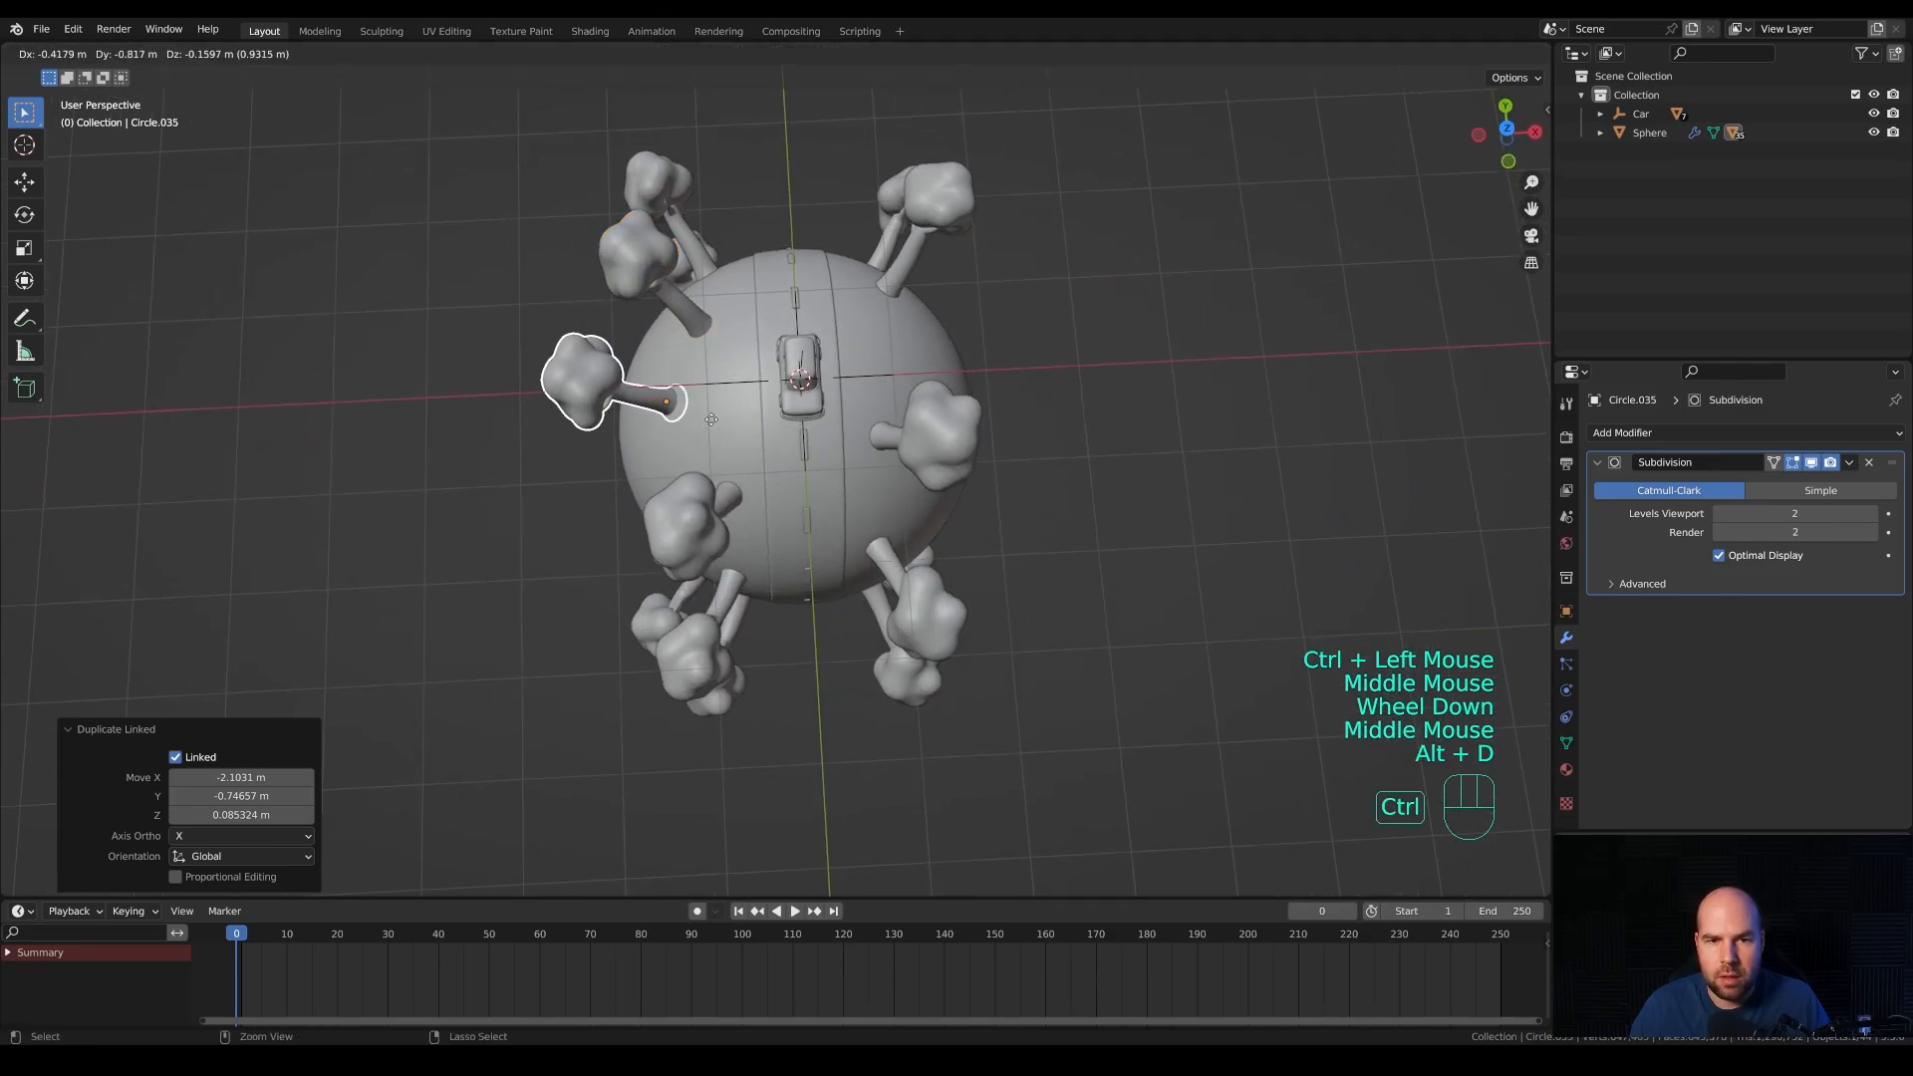
ctrl+click(726, 434)
Rotate the two upper trees on the left side of the road behind the car around their local Z axes.
middle_drag(828, 540, 812, 435)
click(700, 376)
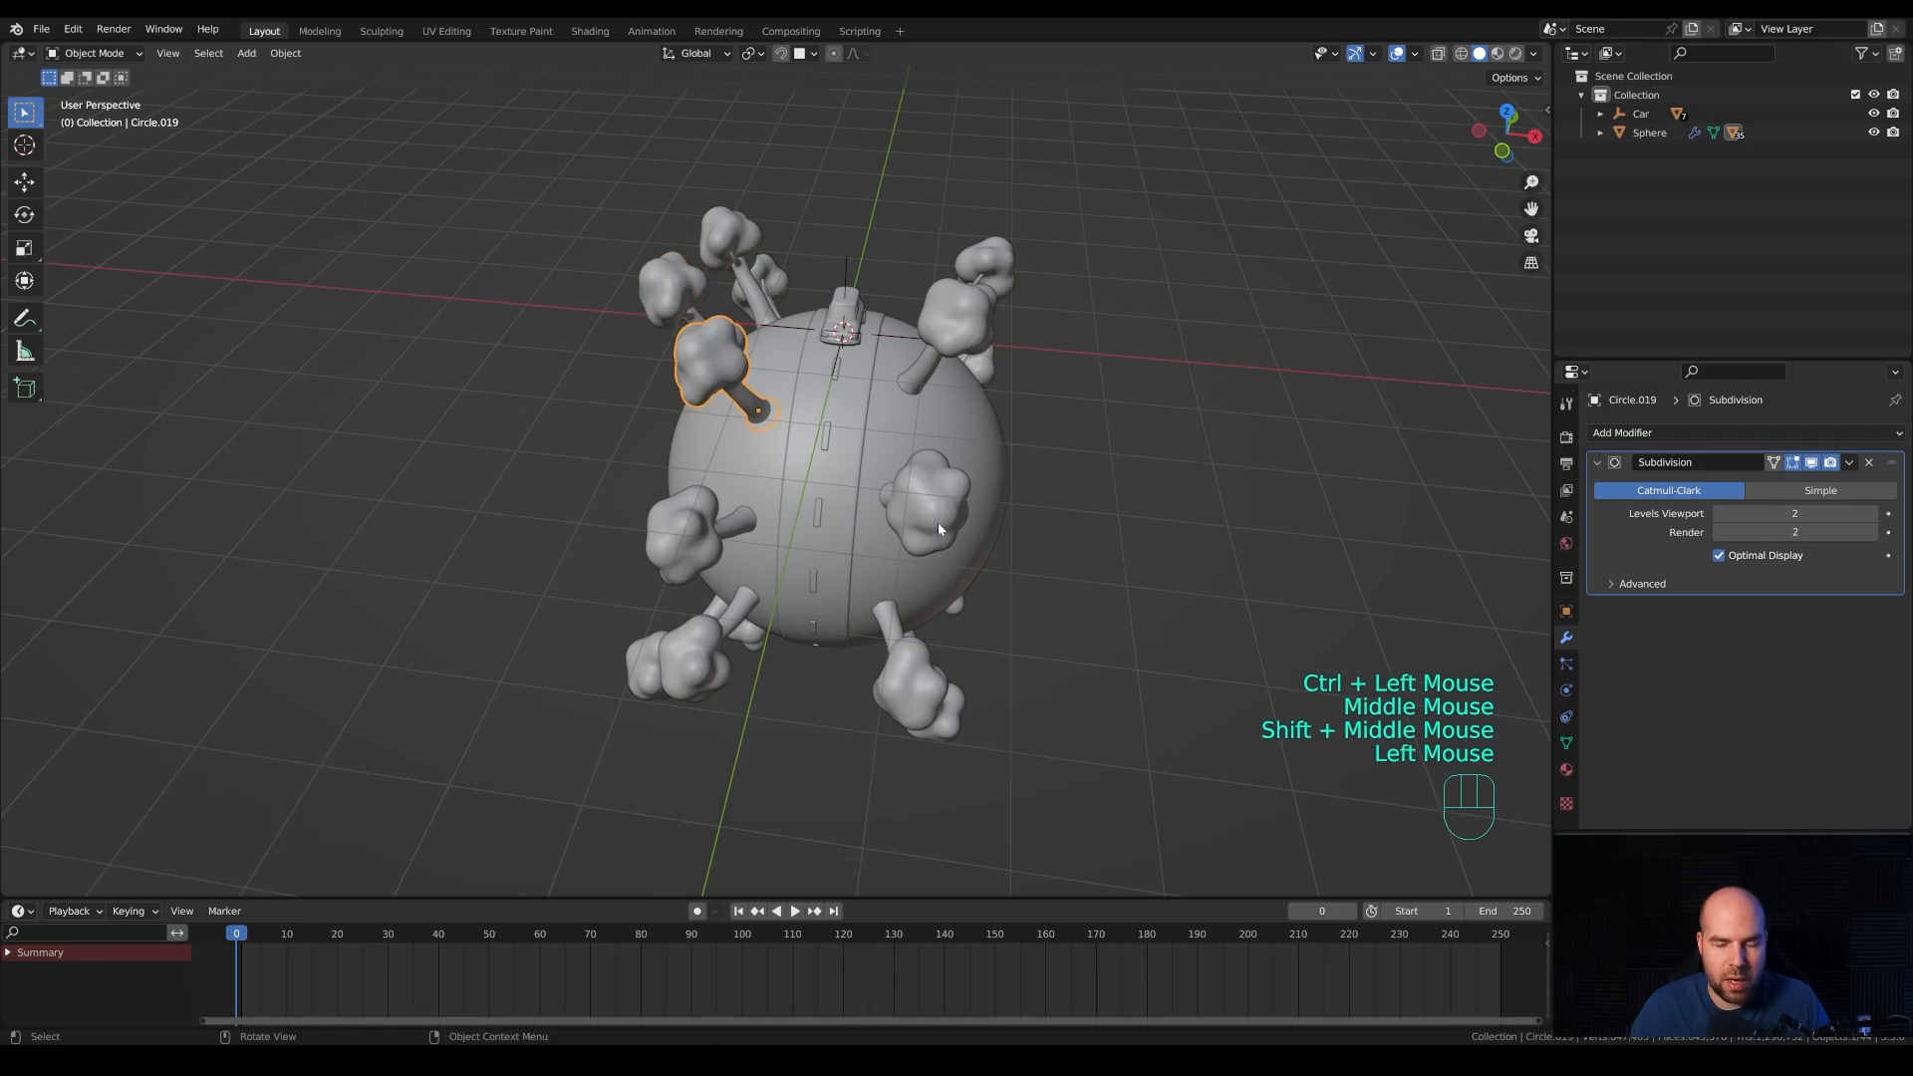
key(r)
key(z)
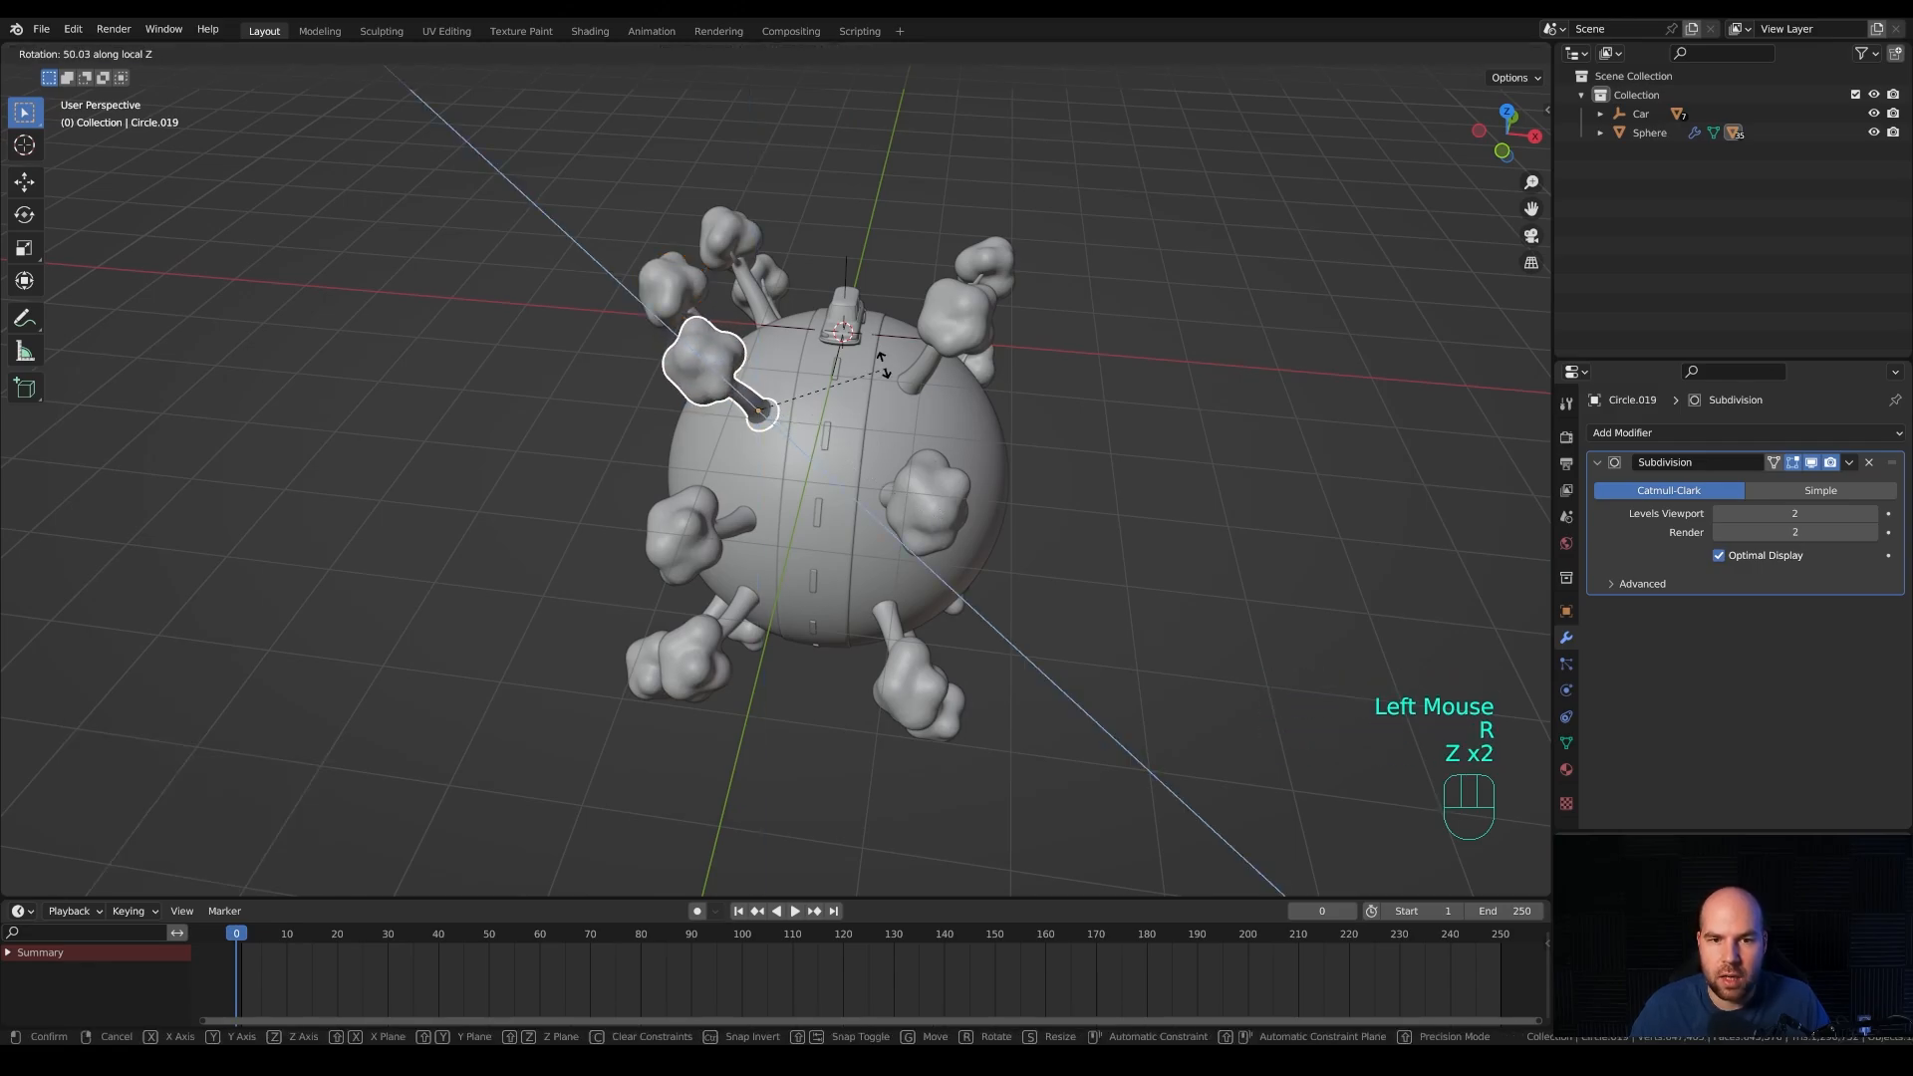
click(809, 336)
click(710, 525)
key(r)
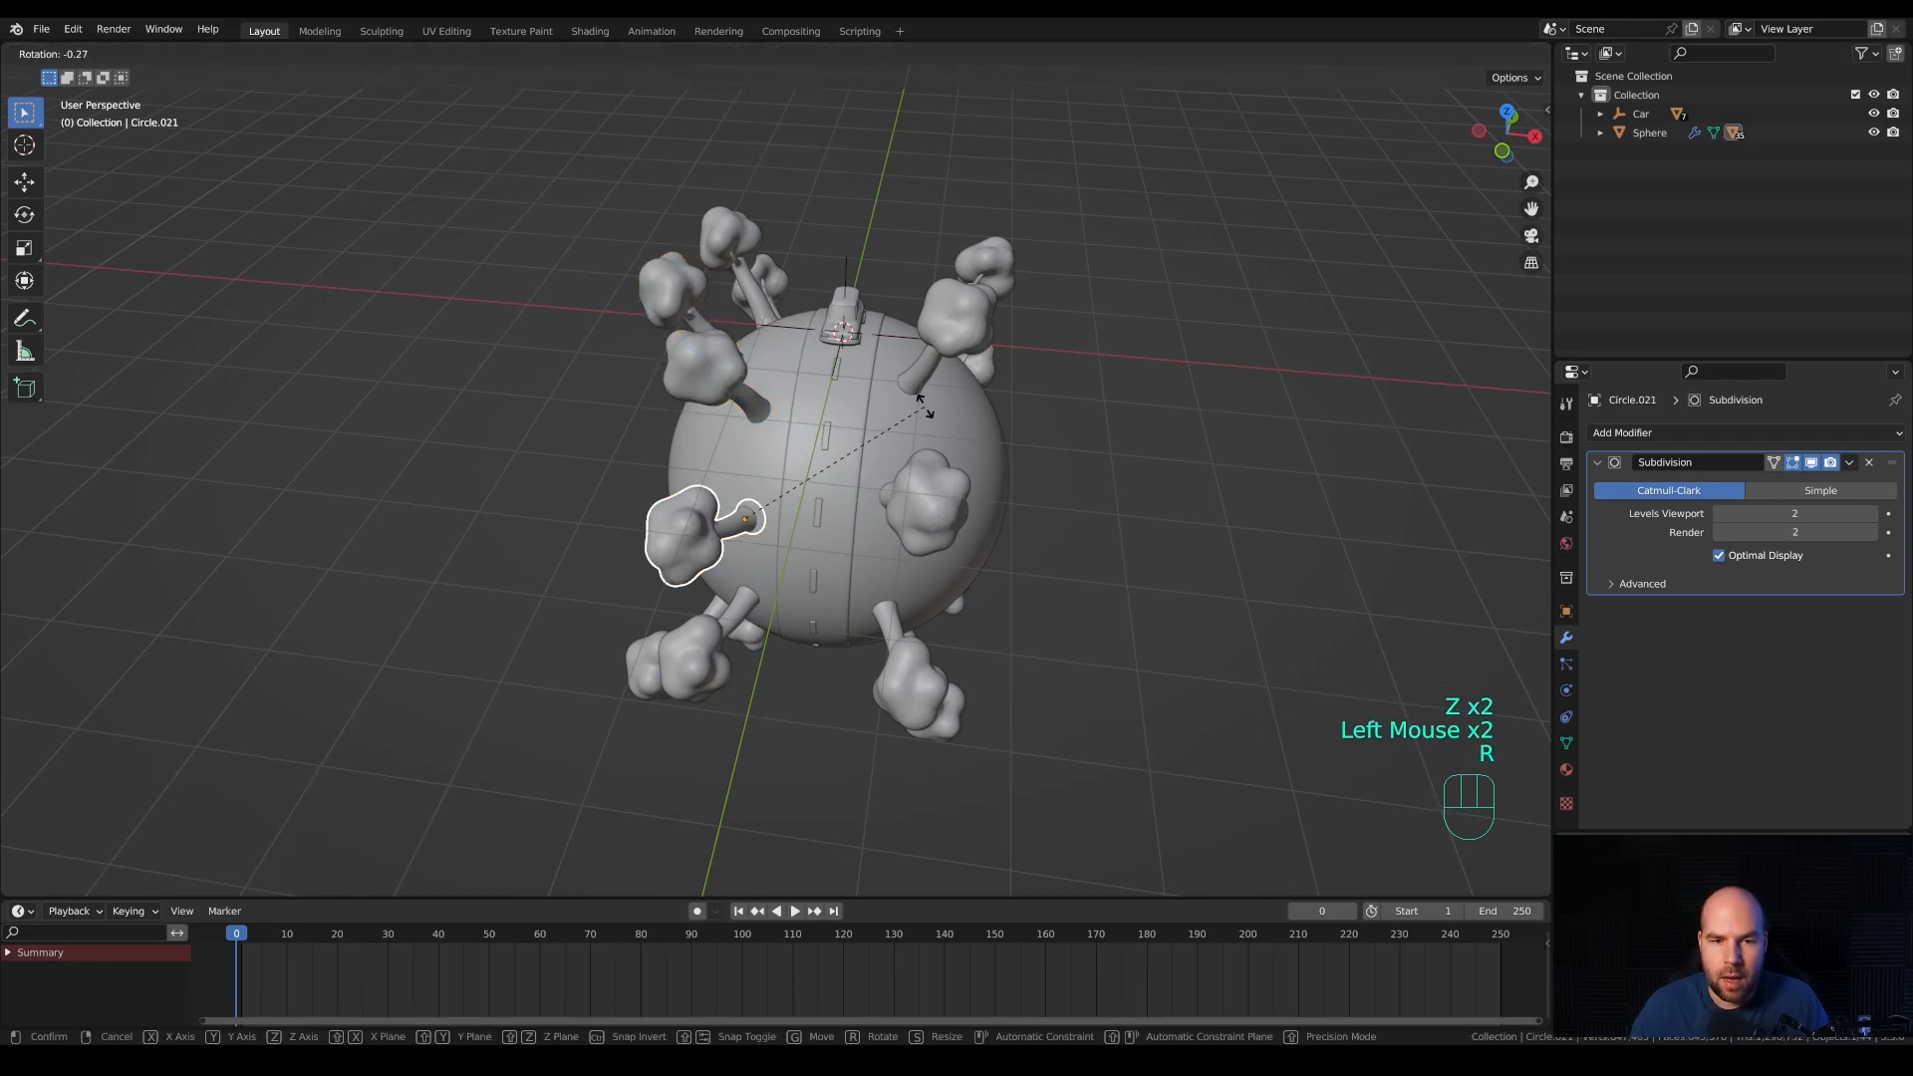
key(z)
key(z)
click(713, 692)
Rotate the two neighbouring lower trees left of the road around local Z, turning the rear one 60.7°.
click(713, 690)
key(r)
key(z)
key(z)
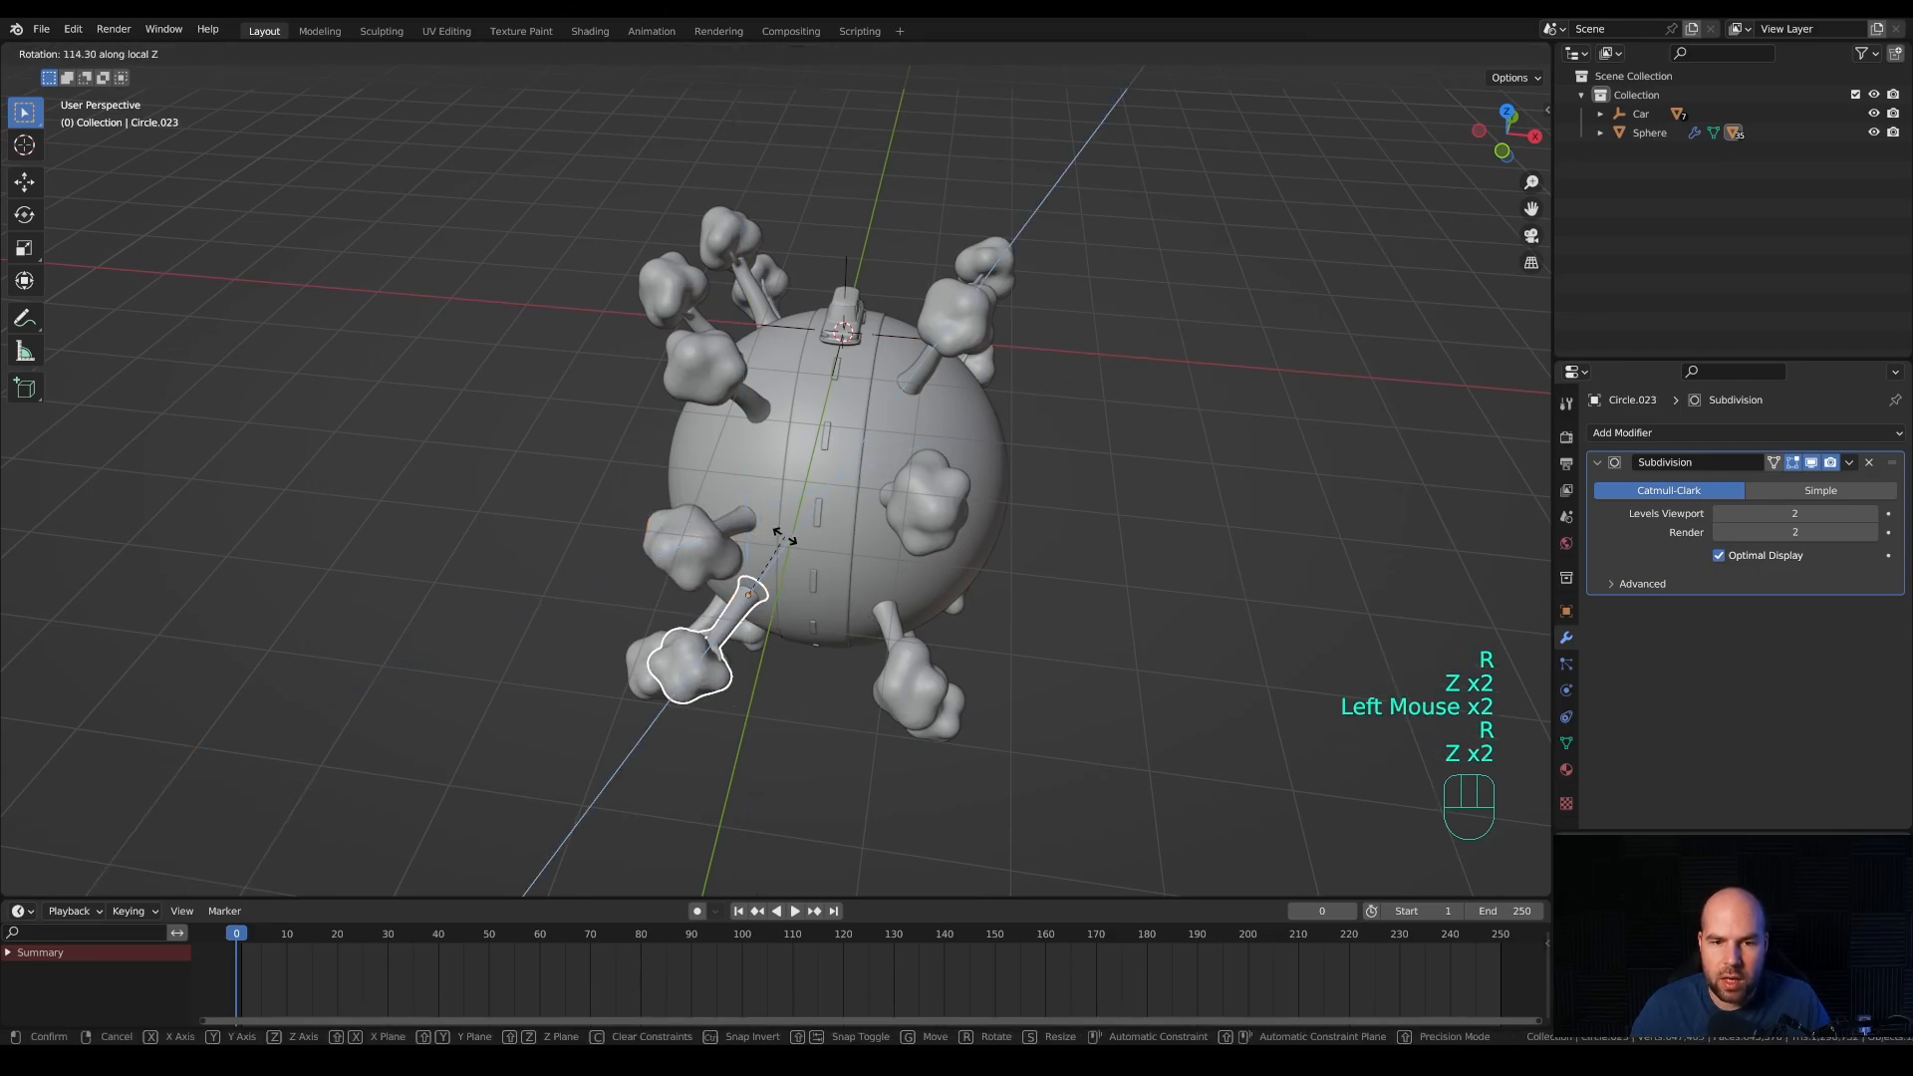
click(779, 540)
click(634, 673)
key(r)
key(z)
key(z)
click(729, 632)
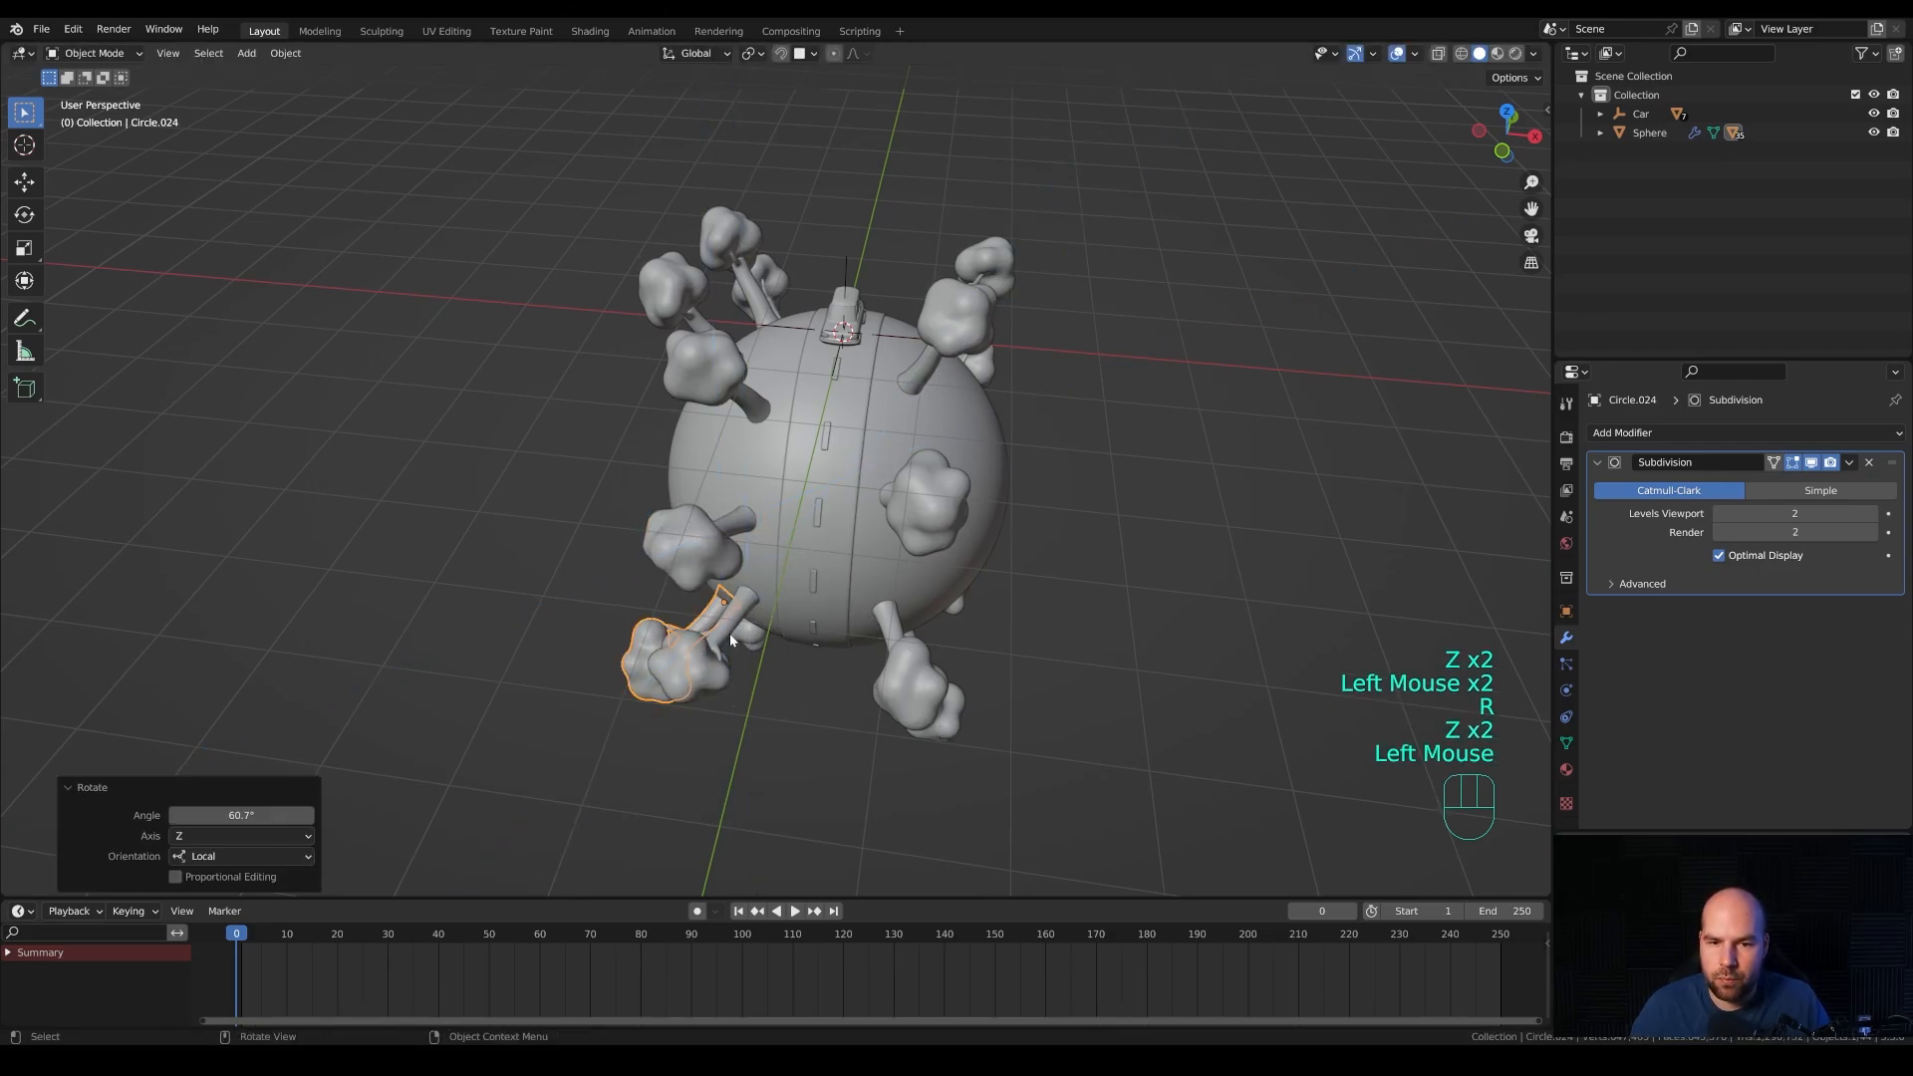
Rotate the tree on the planet's underside by -61.5° around its local Z axis.
click(762, 598)
key(r)
key(z)
key(z)
click(817, 350)
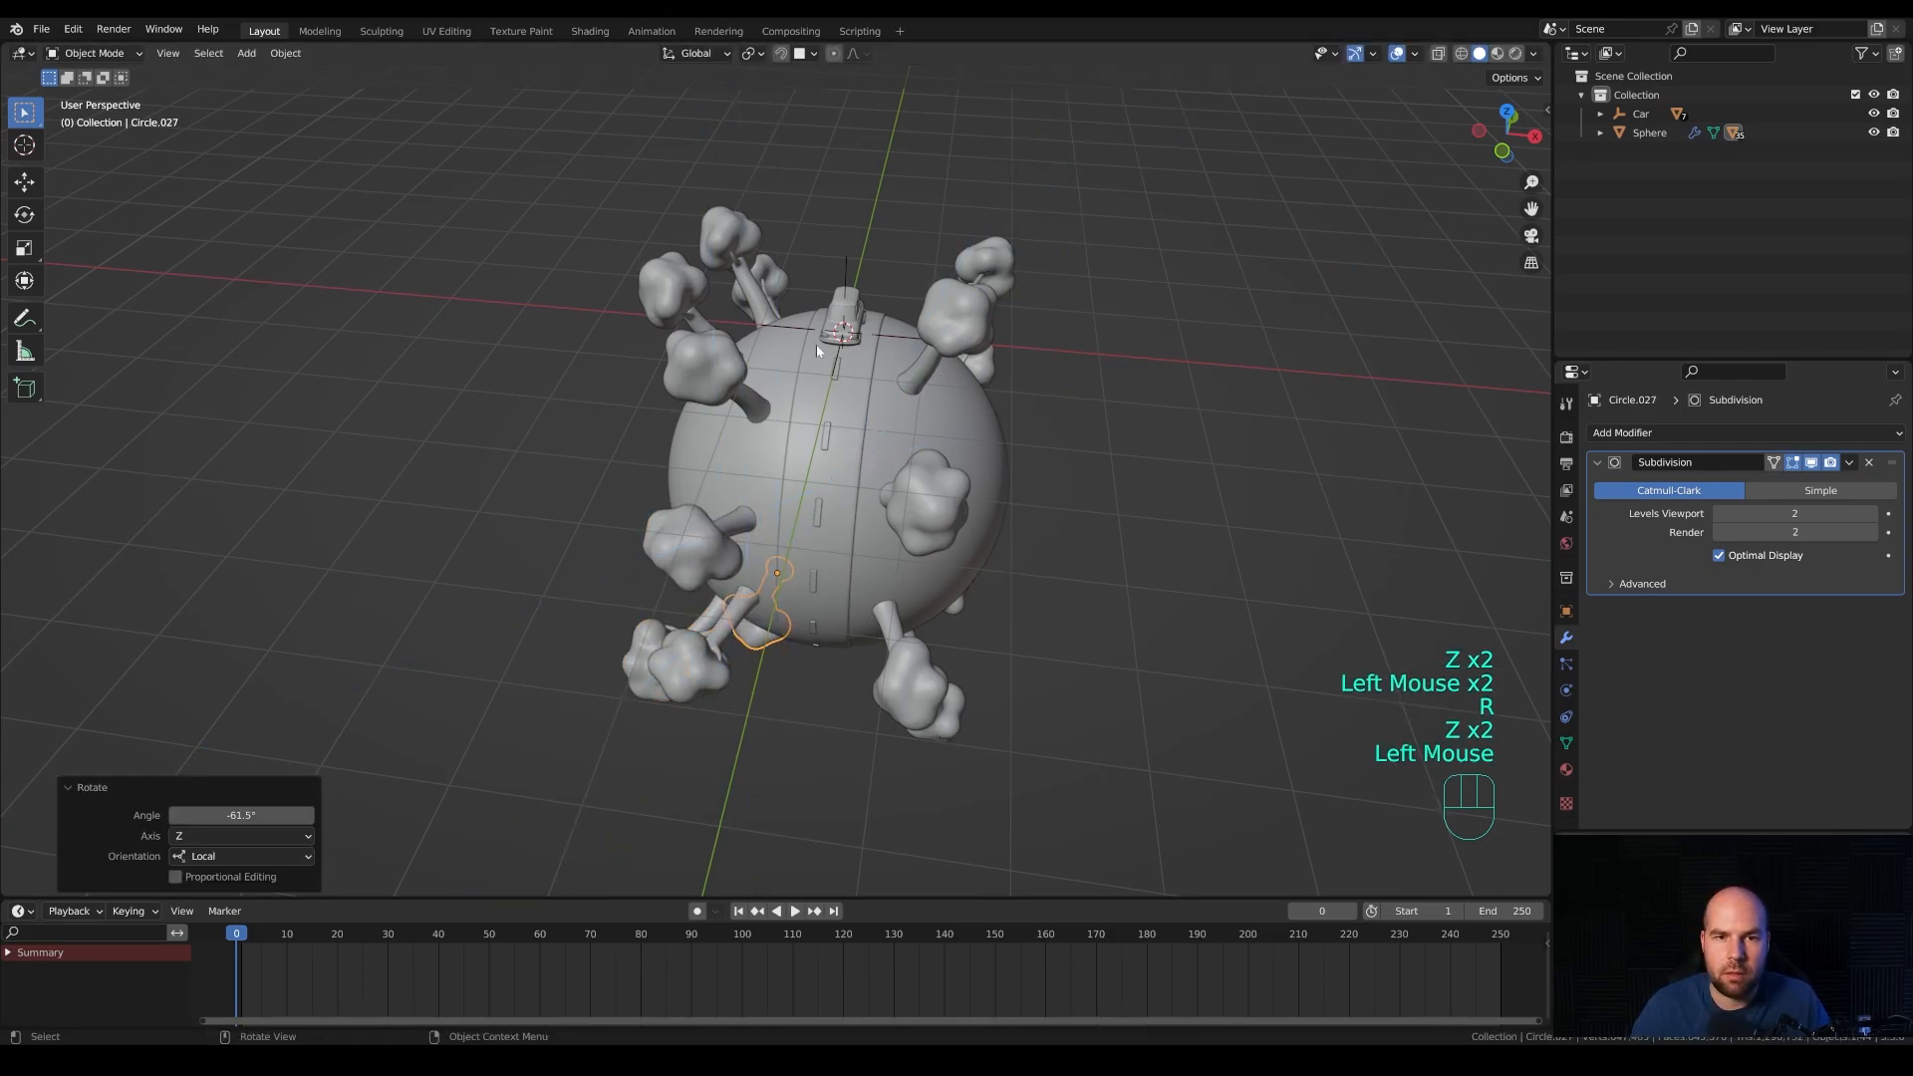
Rotate the two trees just past the car on the left side of the road around their local Z axes.
click(779, 265)
key(r)
key(z)
click(810, 205)
click(746, 239)
key(r)
key(z)
key(z)
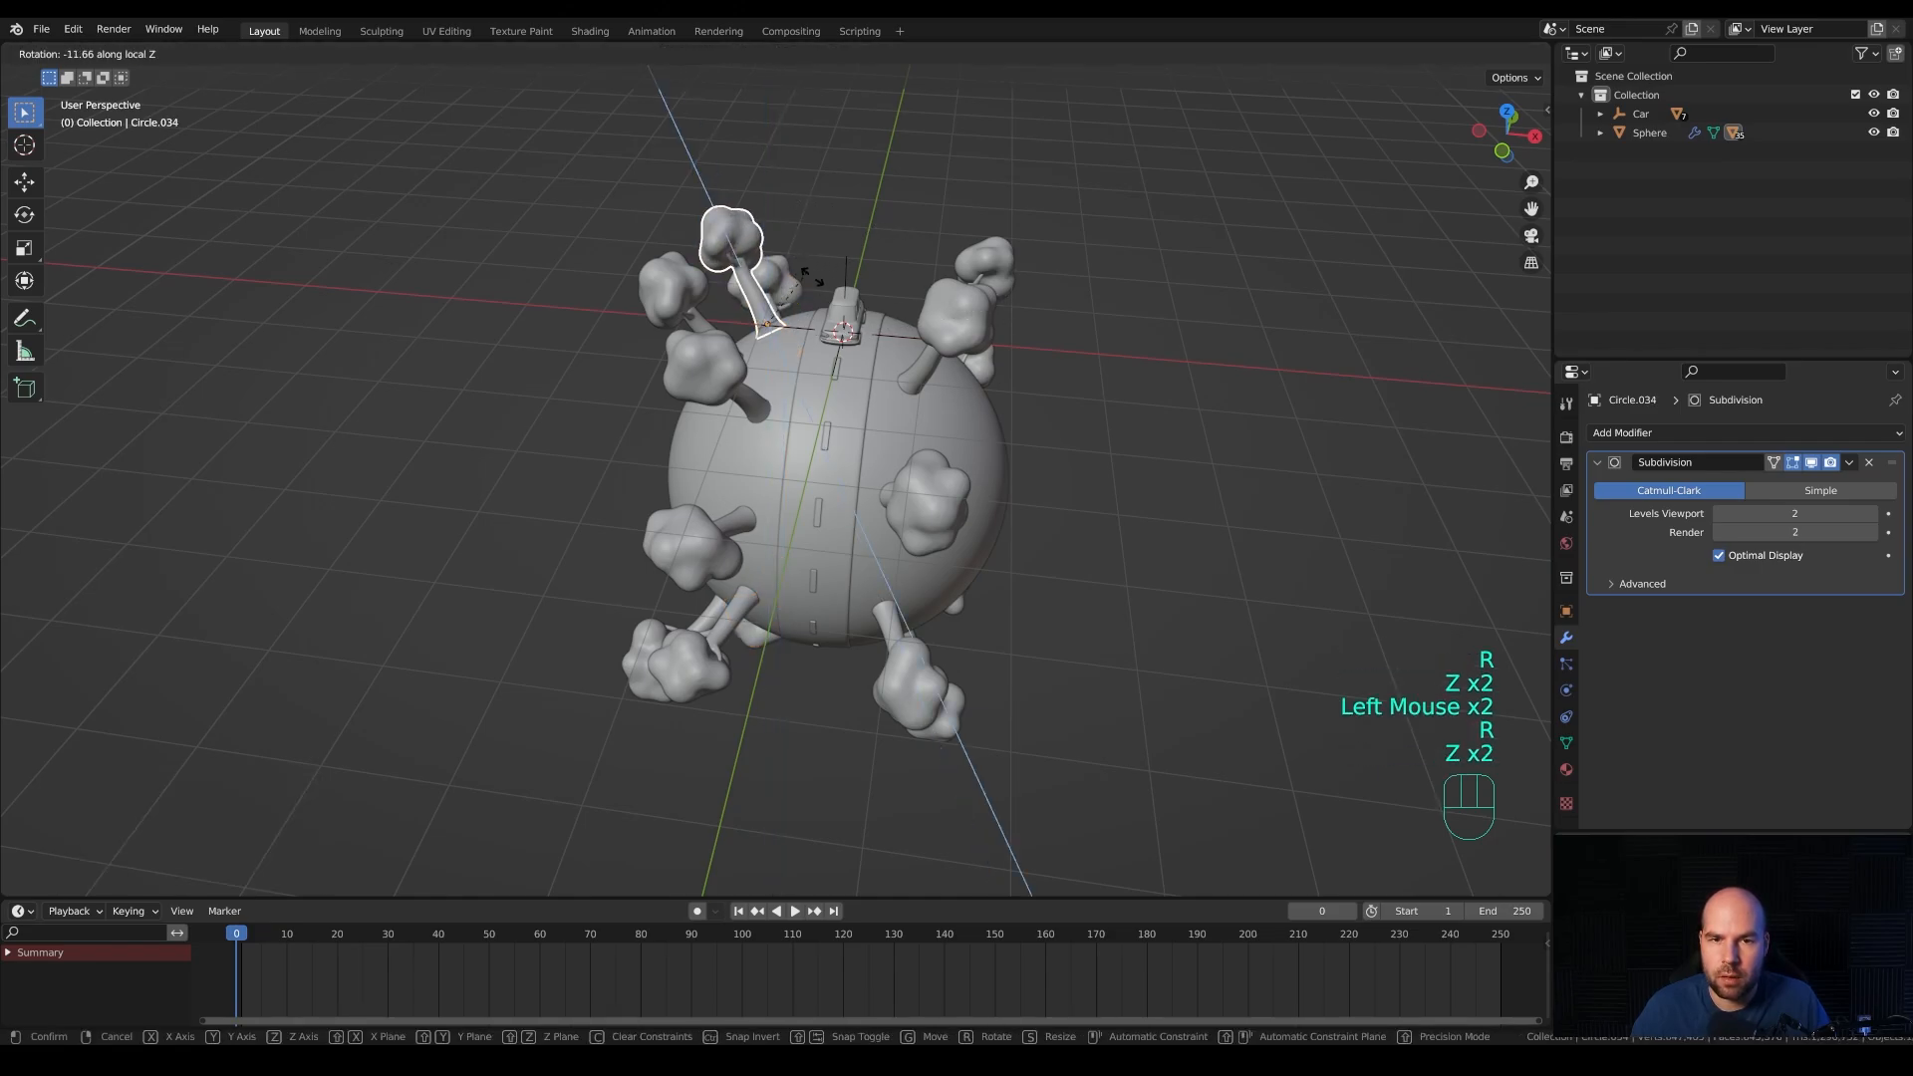
click(772, 239)
Rotate the two trees nearest the car on the right side of the road around their local Z axes.
click(927, 370)
key(r)
key(z)
key(z)
click(987, 438)
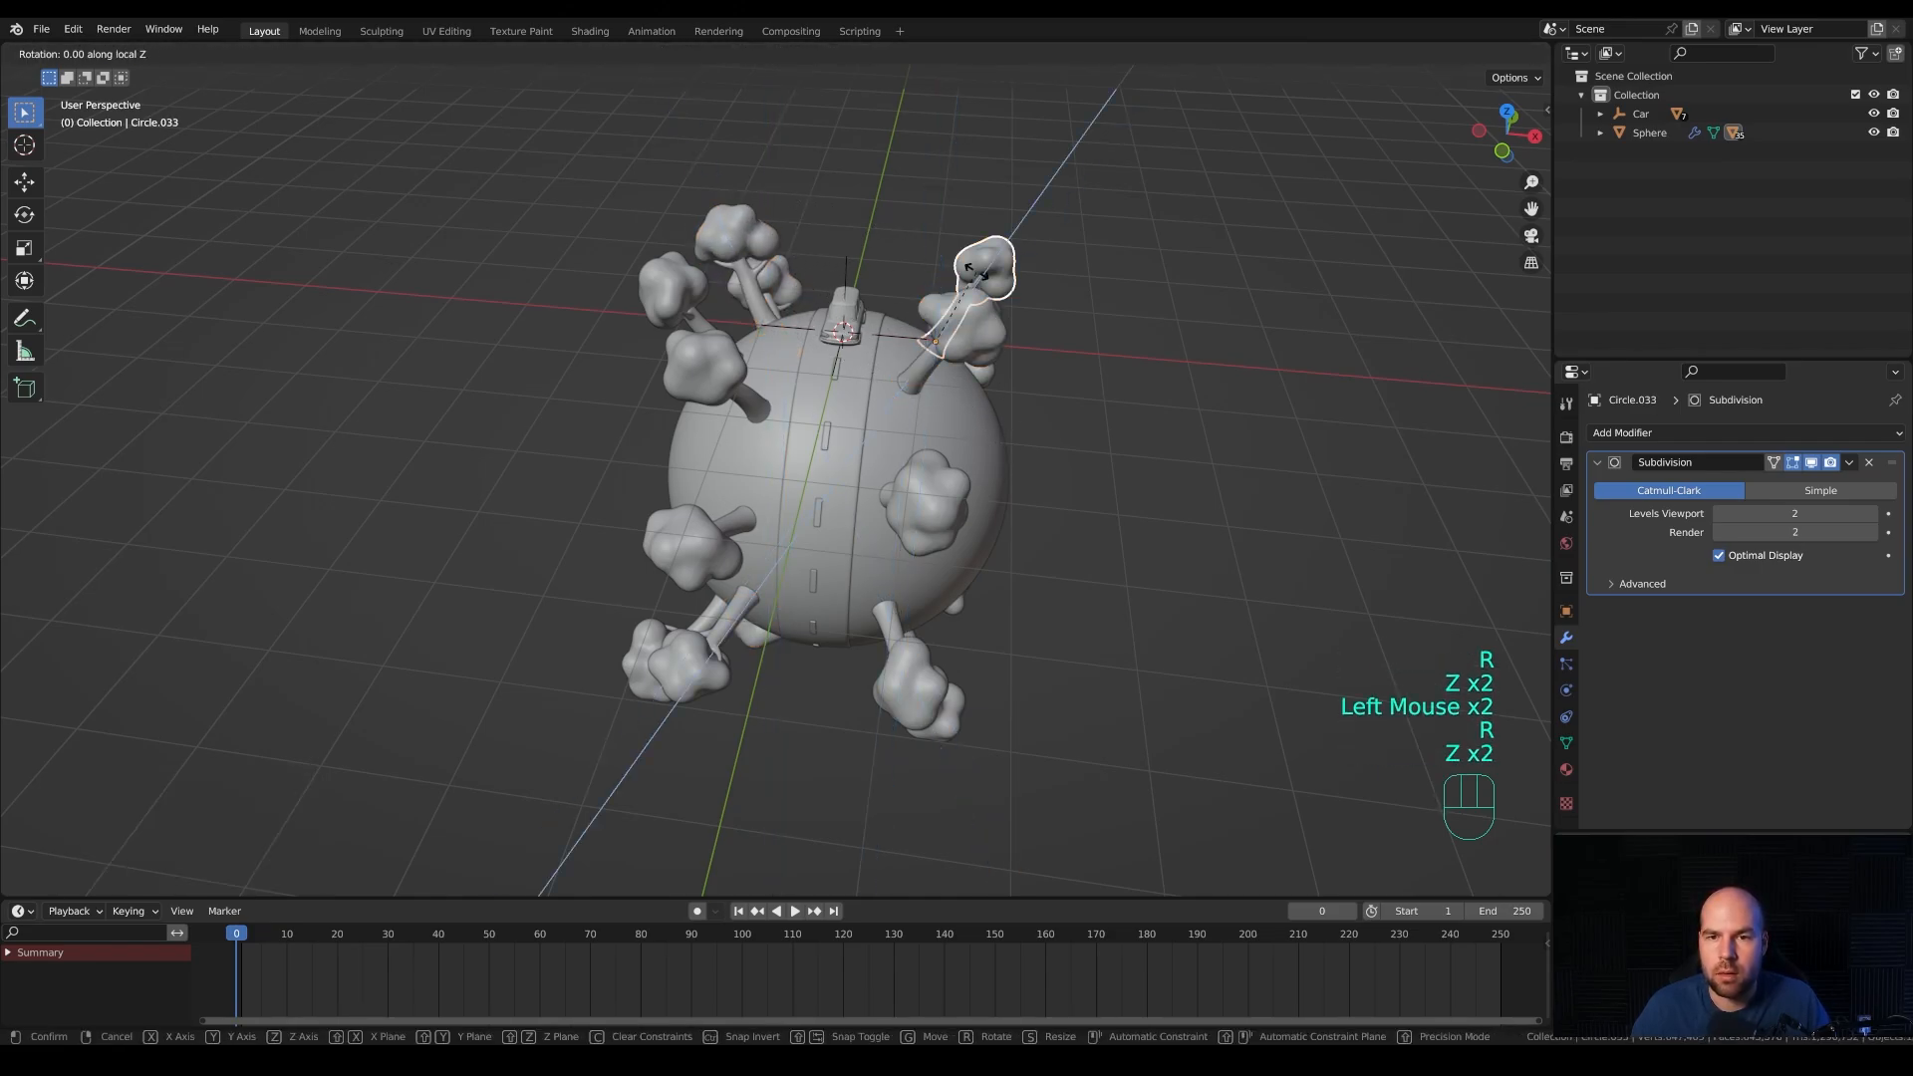
click(996, 482)
Rotate the three lower trees on the right side of the road around local Z, varying their orientation.
click(947, 713)
key(r)
key(z)
key(z)
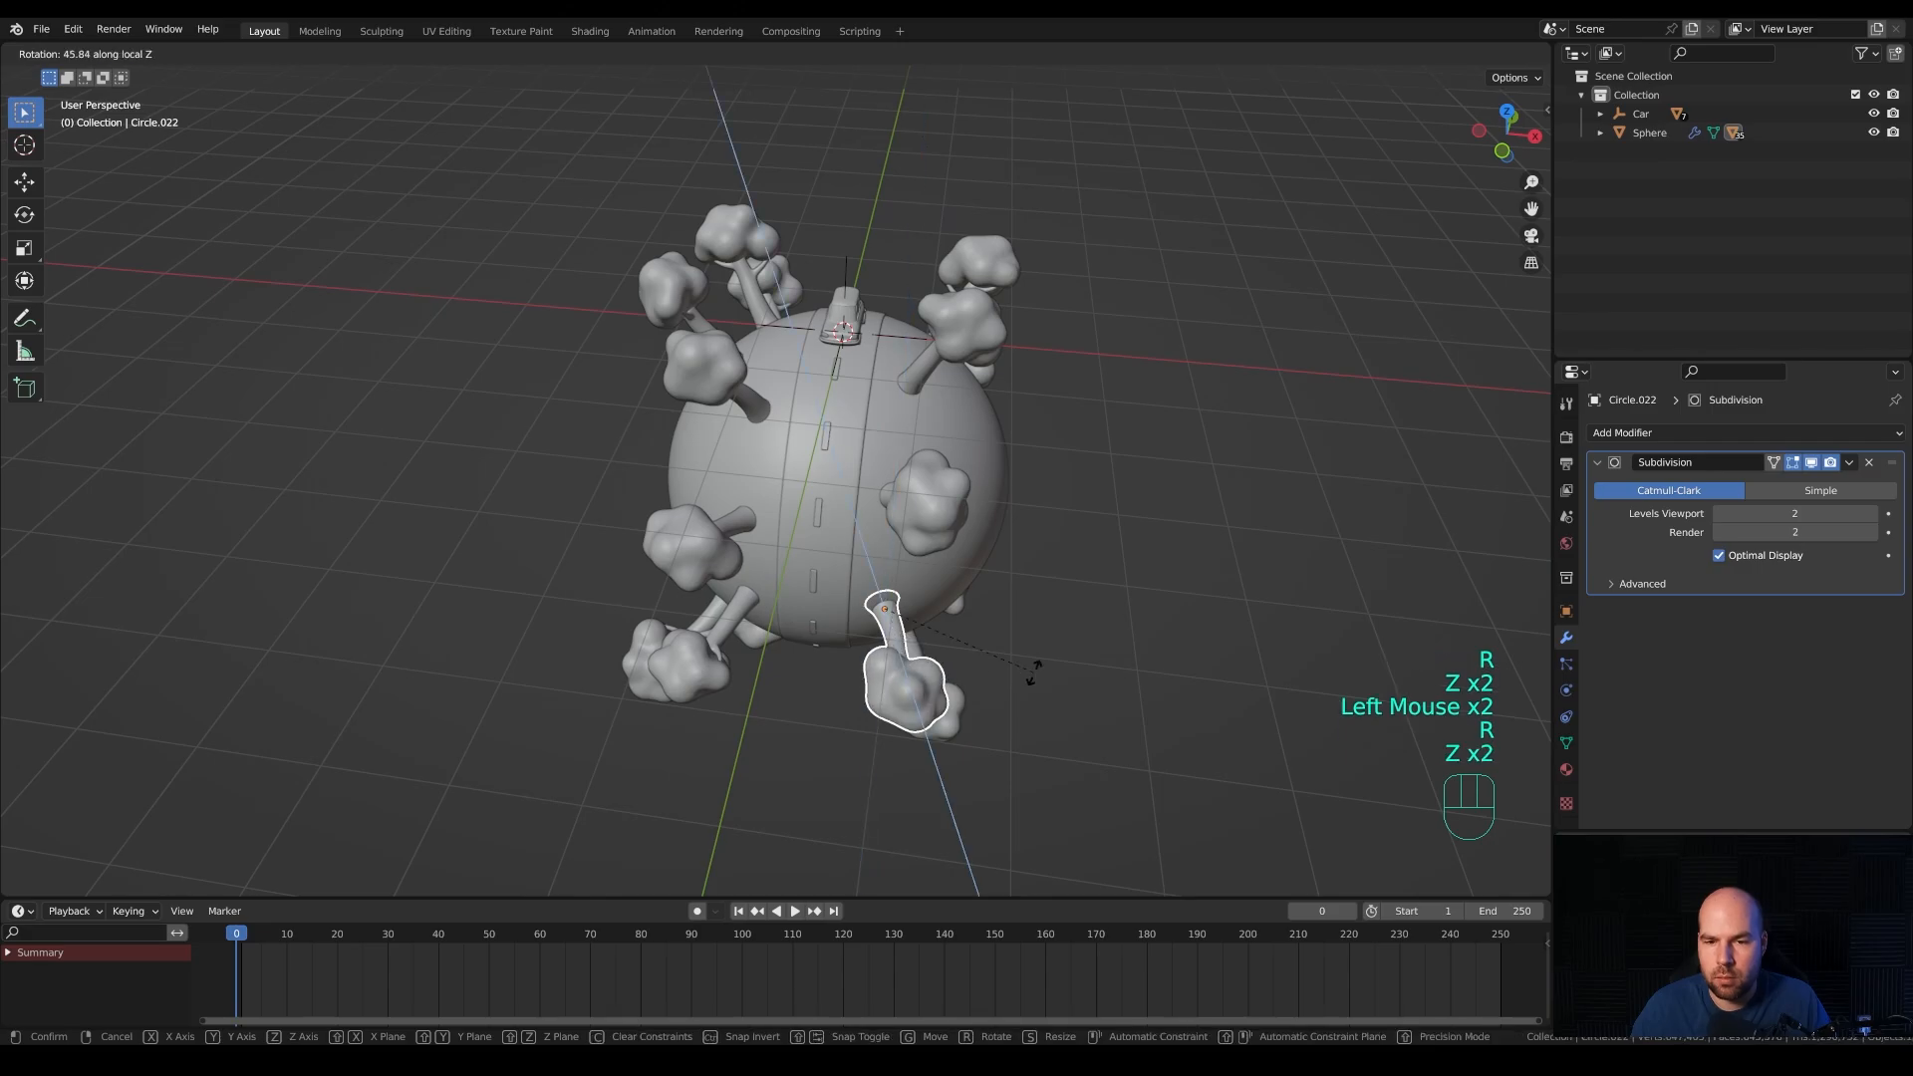
click(957, 725)
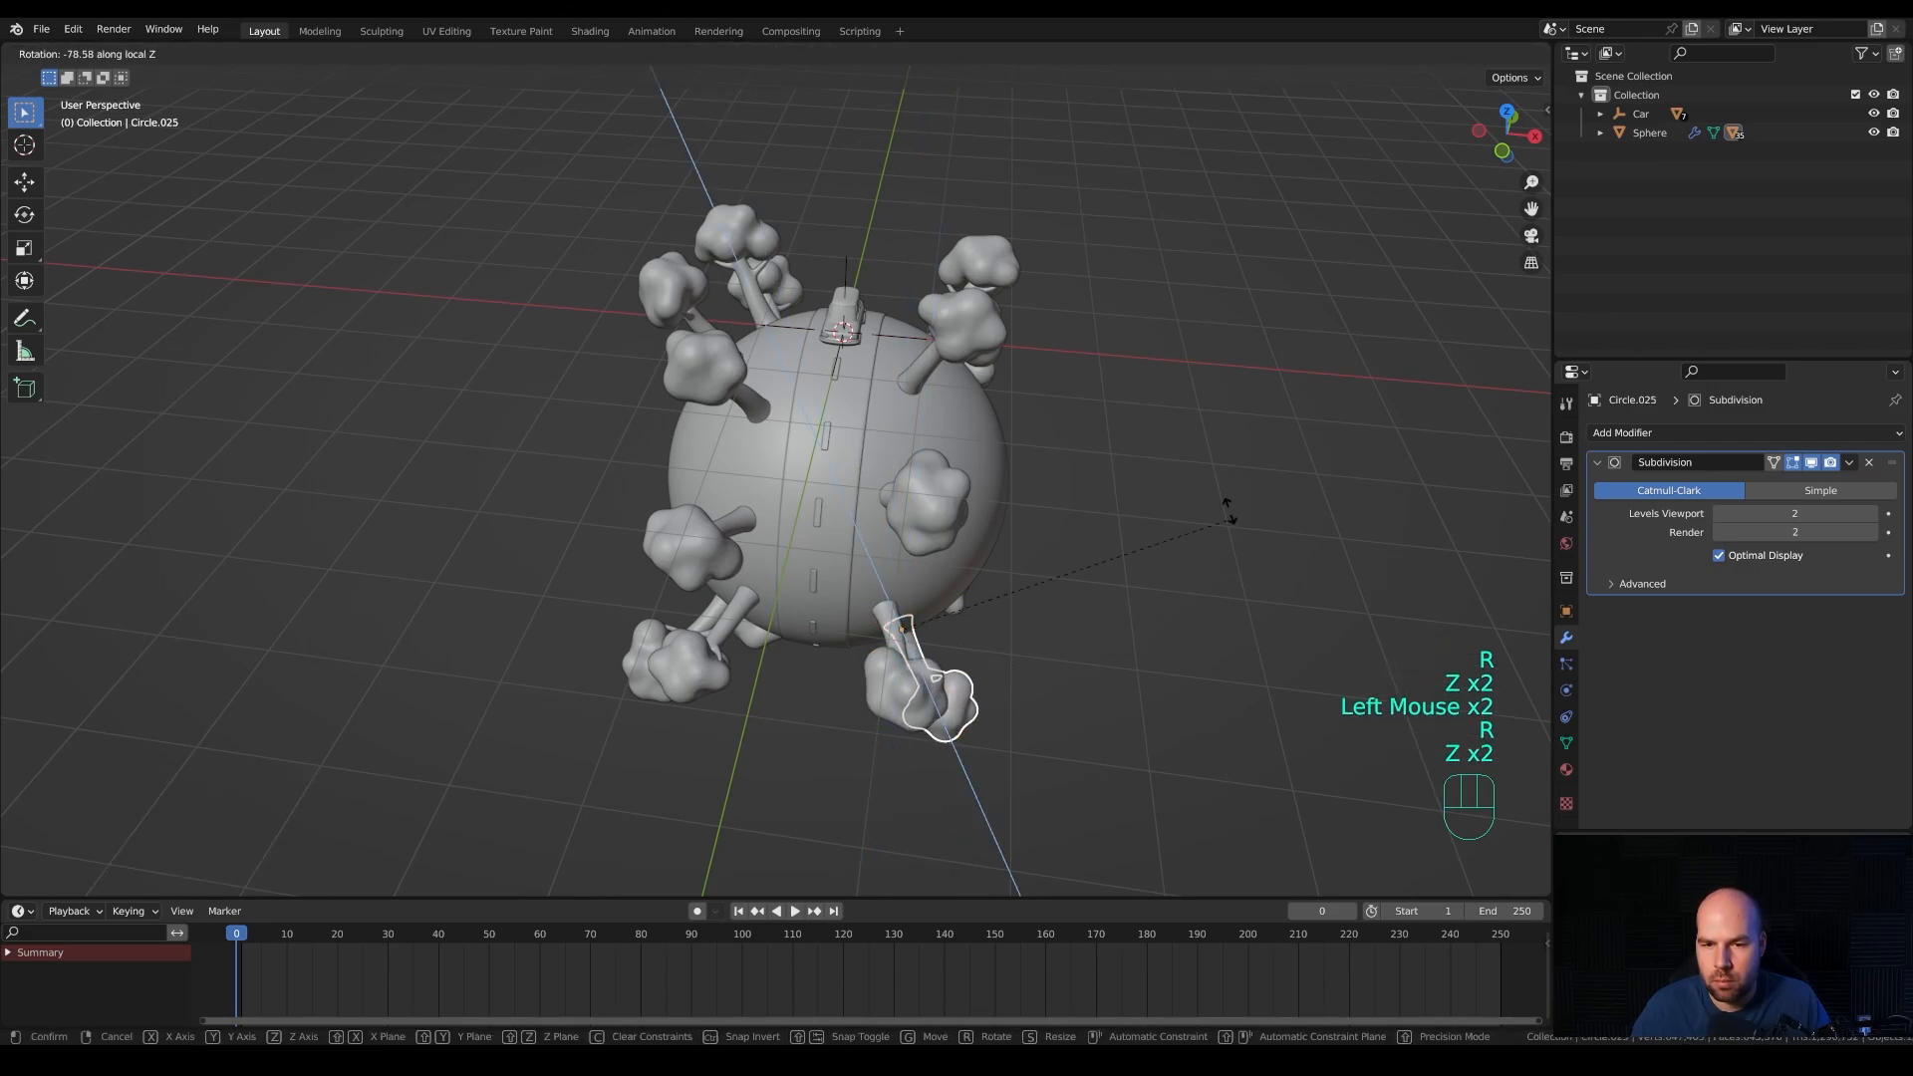
click(1228, 511)
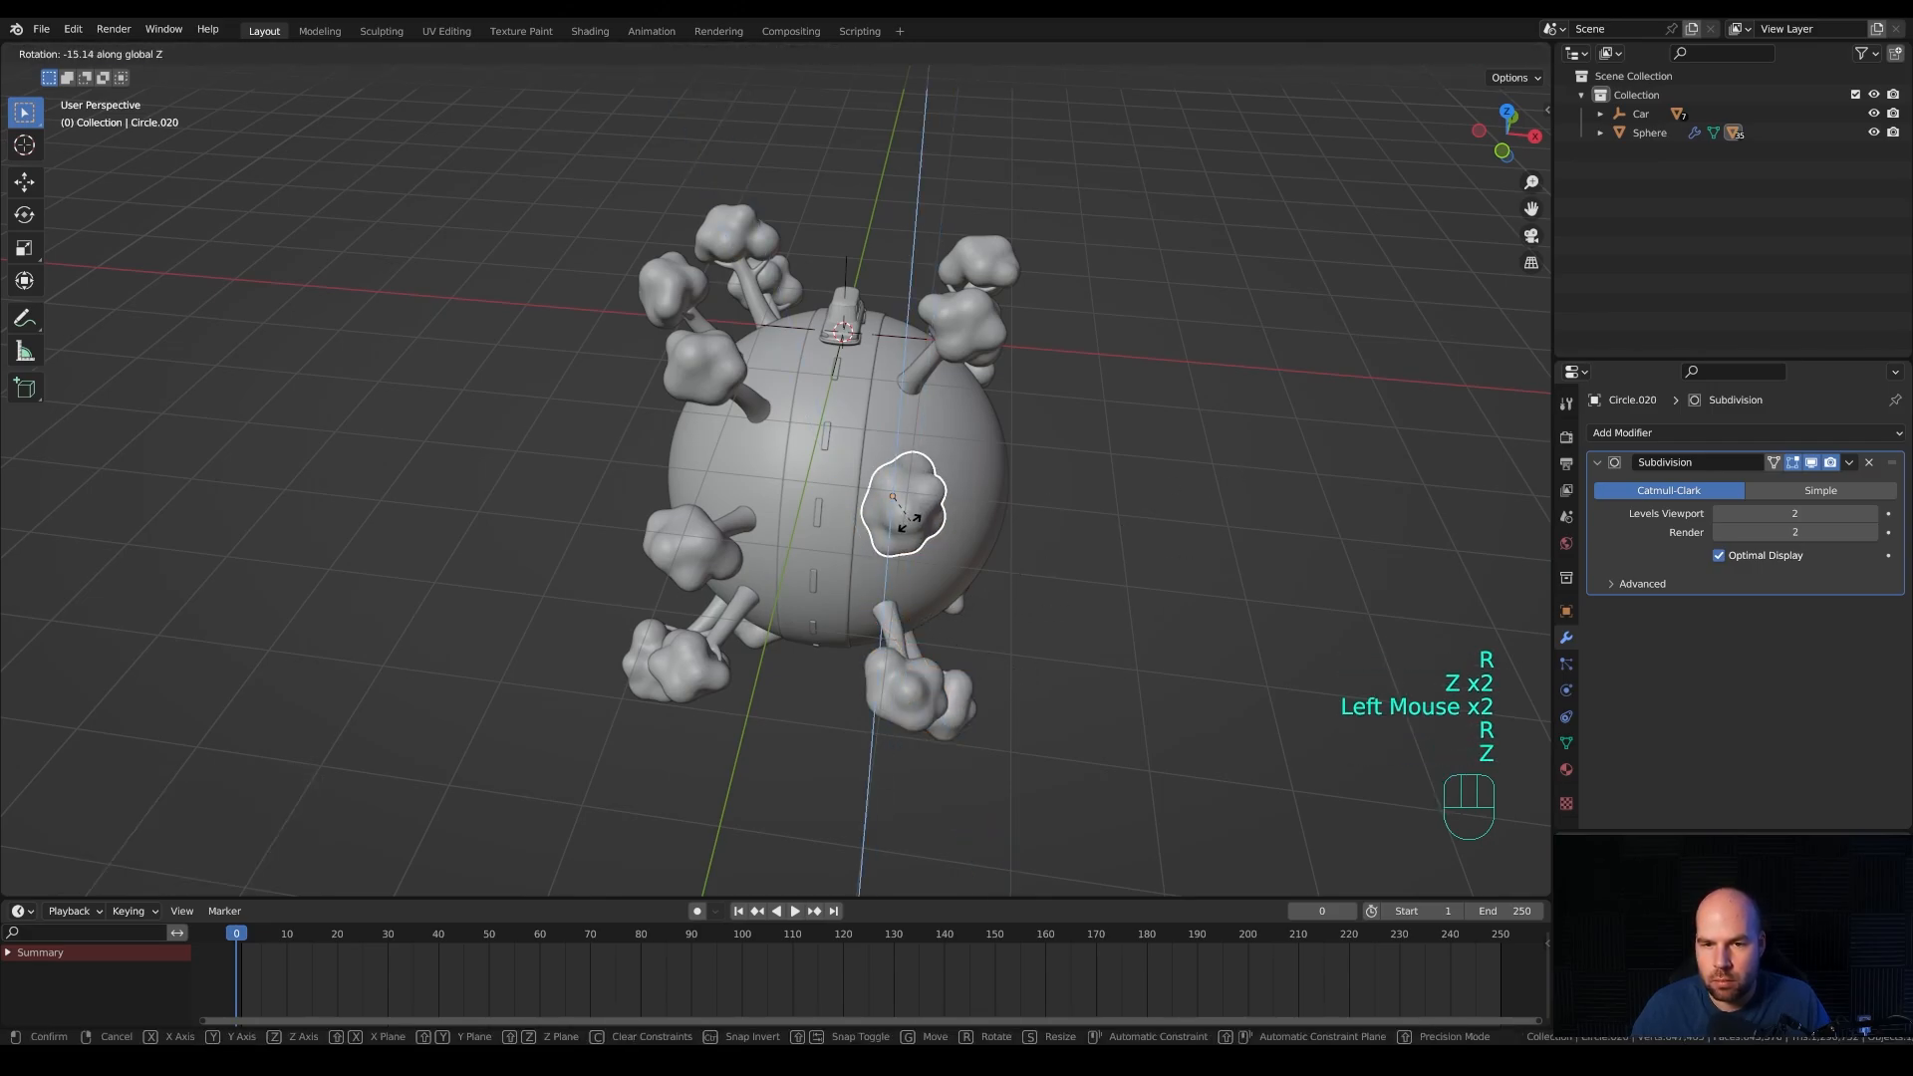
click(882, 648)
Rotate the tree on the planet's far lower side around local Z, and turn the underside tree 144° around its local Z.
middle_drag(881, 647, 1026, 476)
click(947, 582)
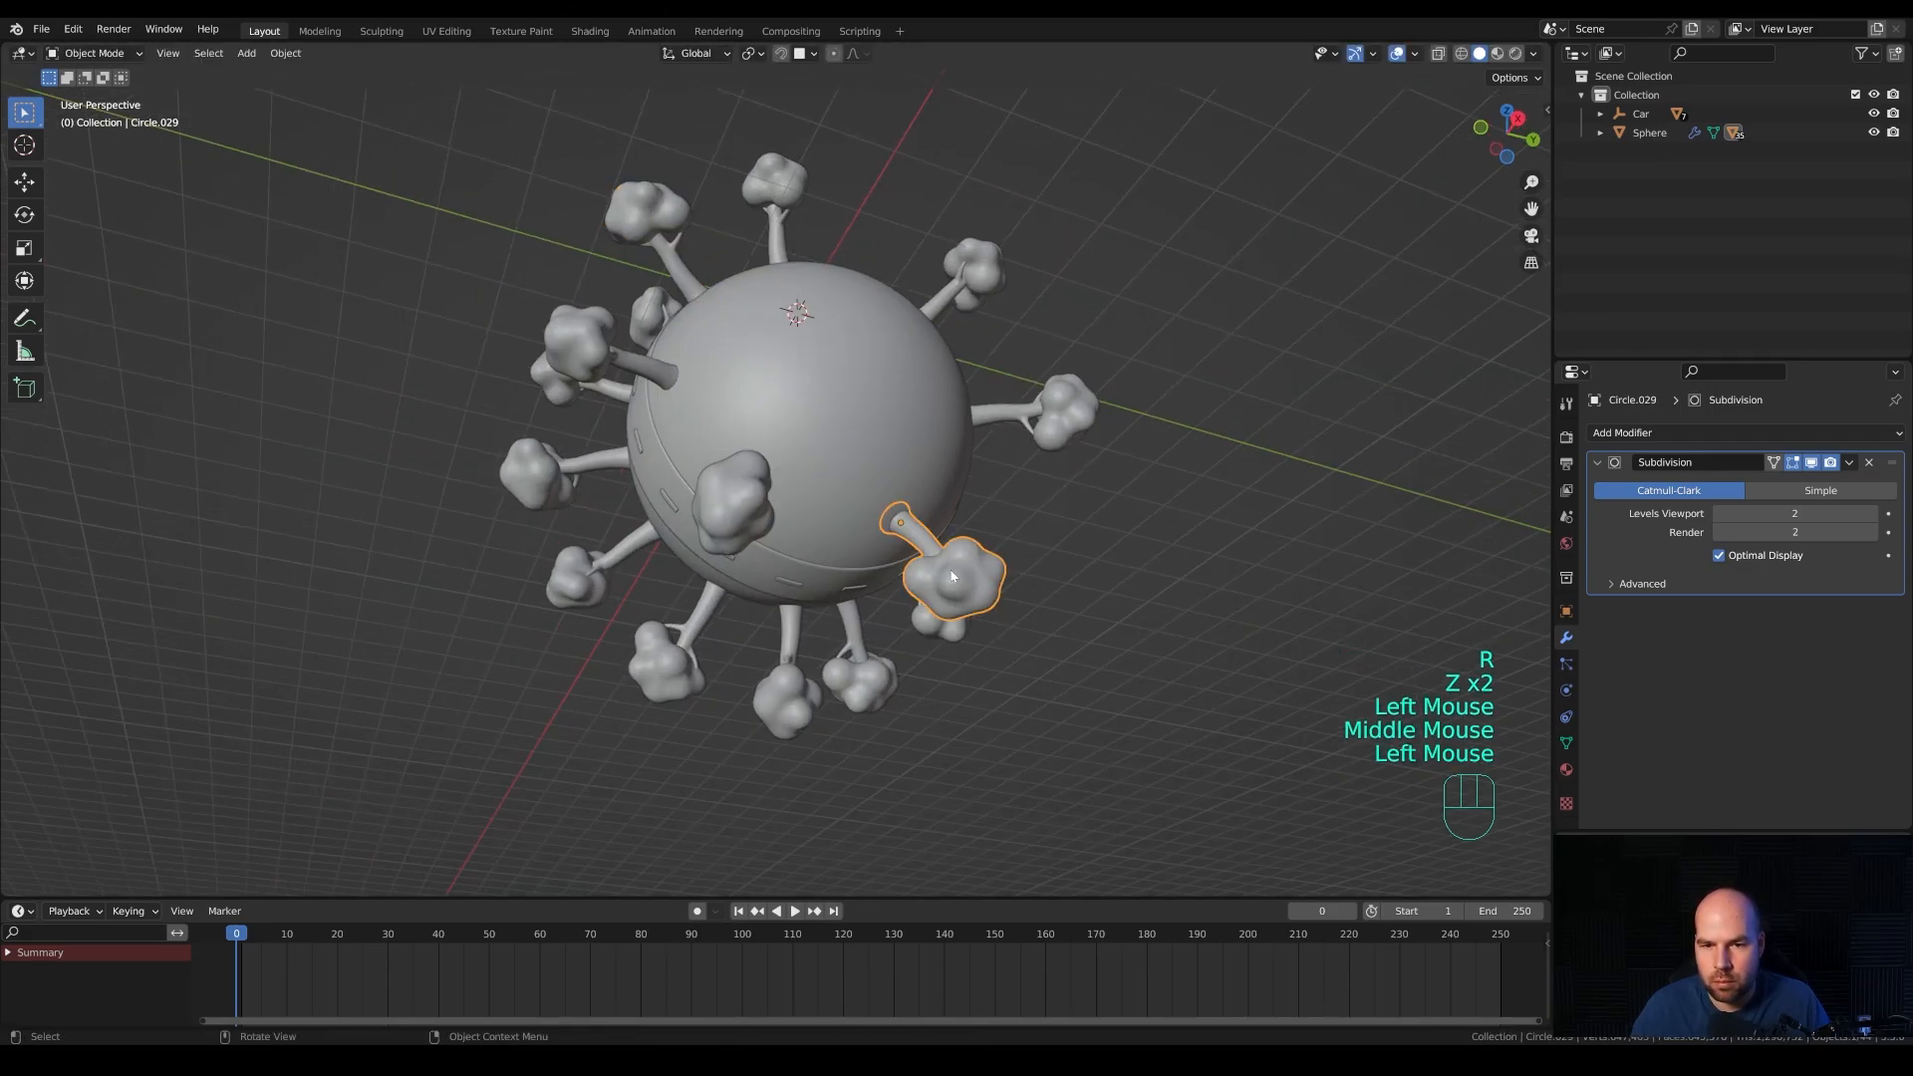
key(r)
key(z)
key(z)
click(996, 538)
click(822, 710)
key(r)
key(z)
key(z)
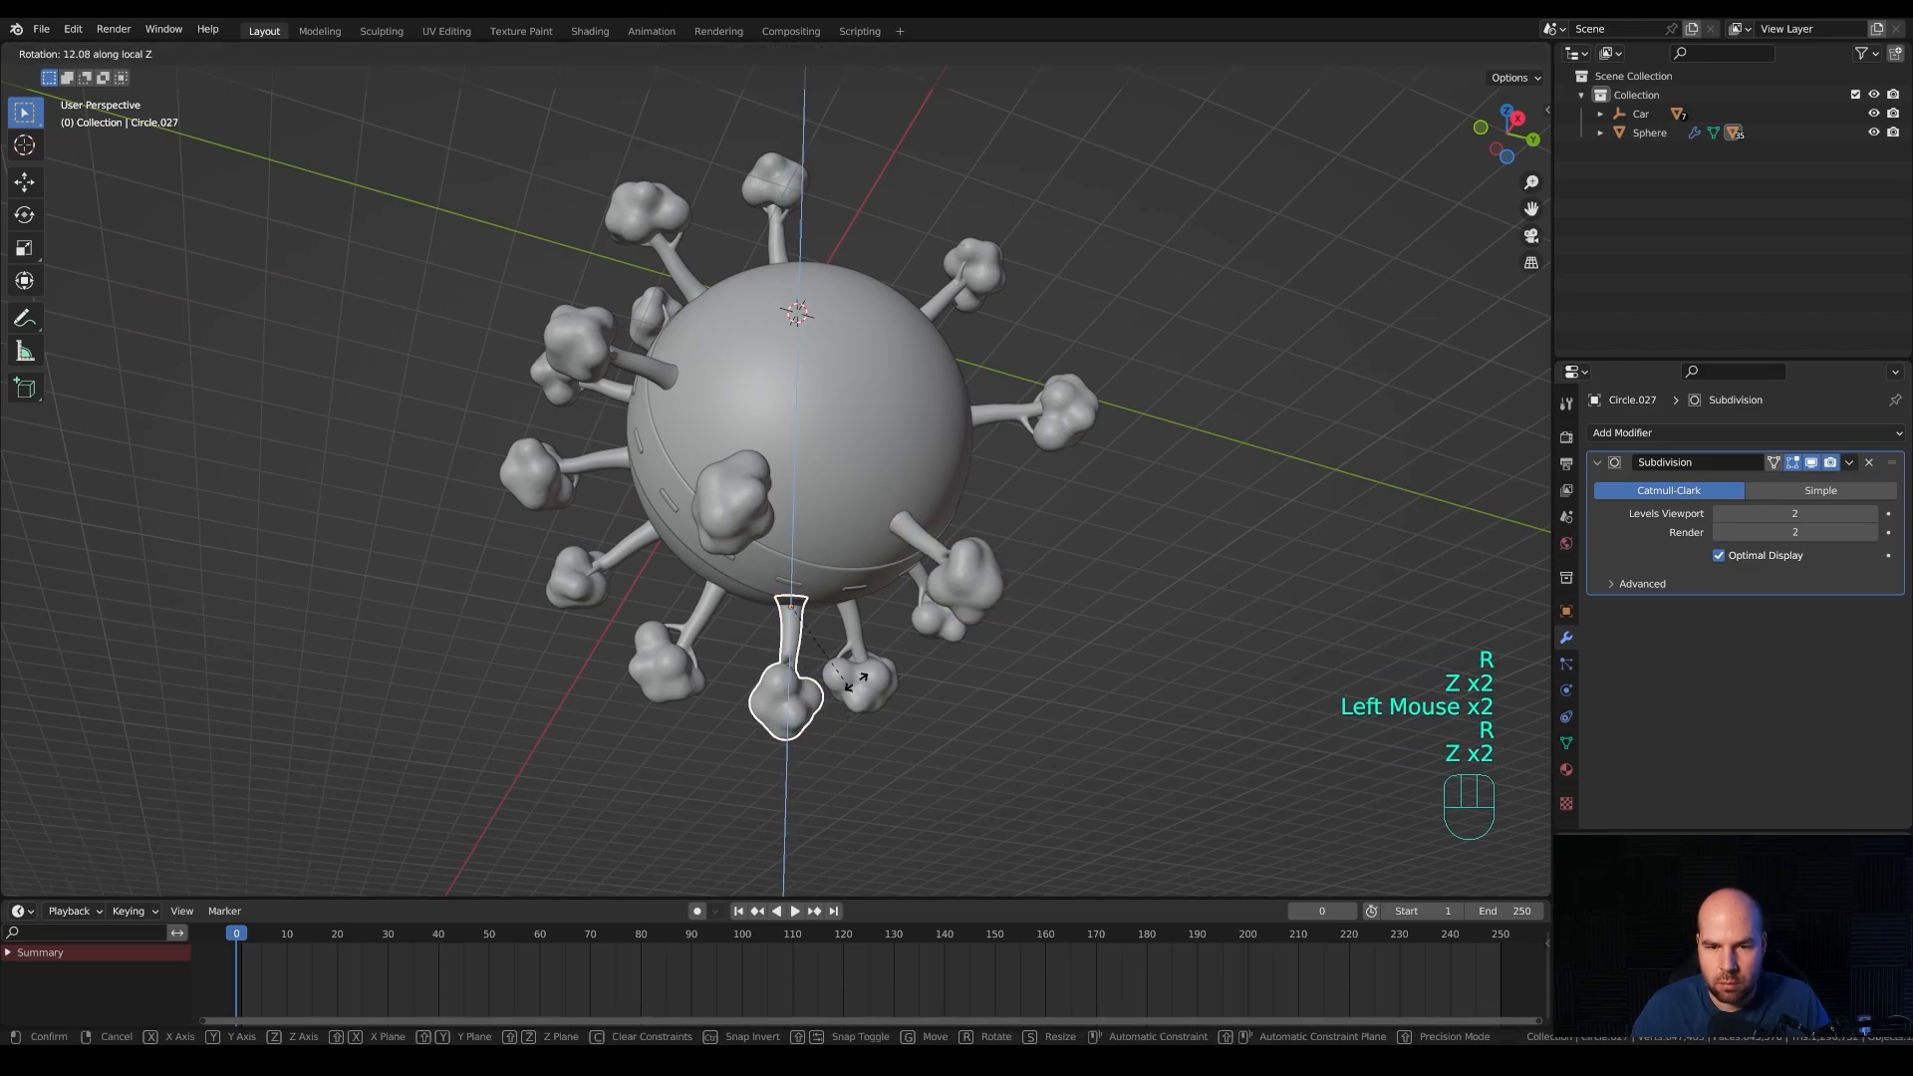
click(799, 516)
Scale down the two trees directly behind the car, one on each side of the road.
middle_drag(652, 636, 709, 387)
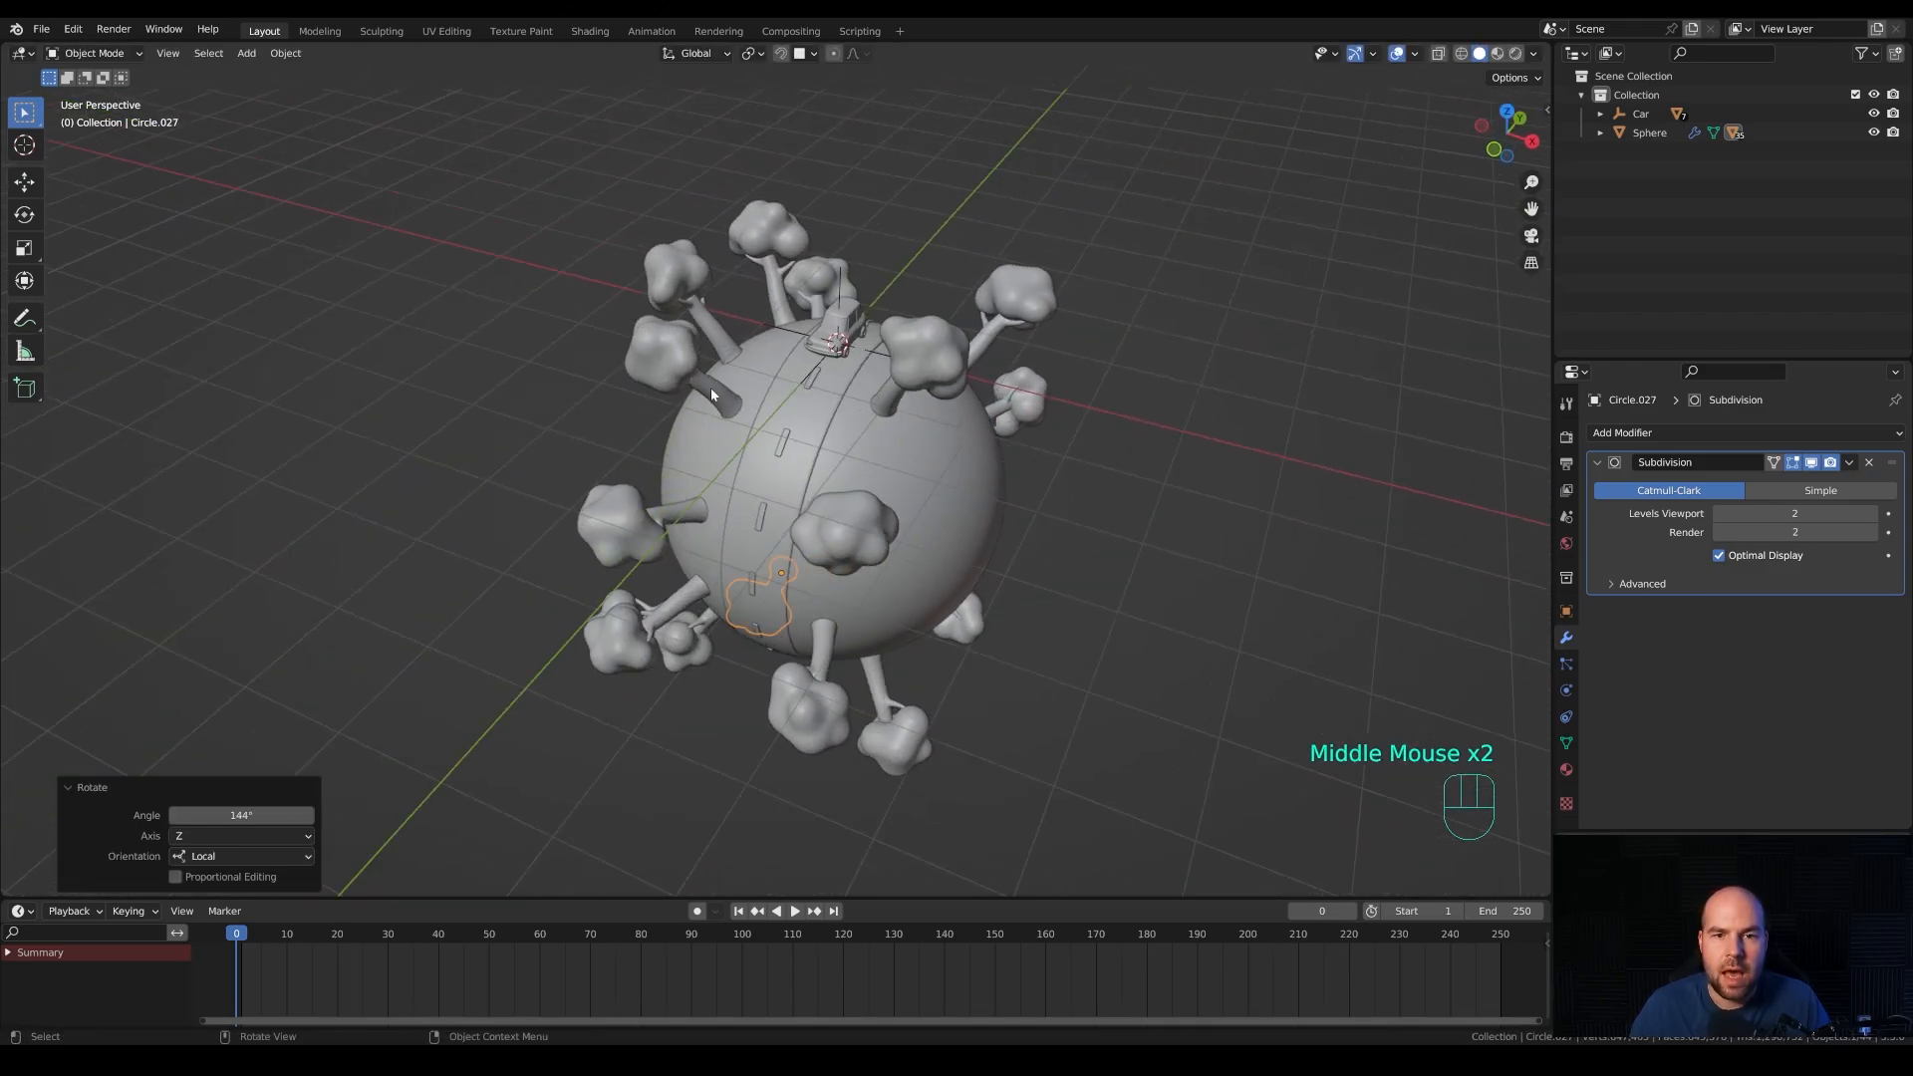
click(709, 386)
key(s)
click(908, 393)
click(909, 393)
key(s)
click(1020, 433)
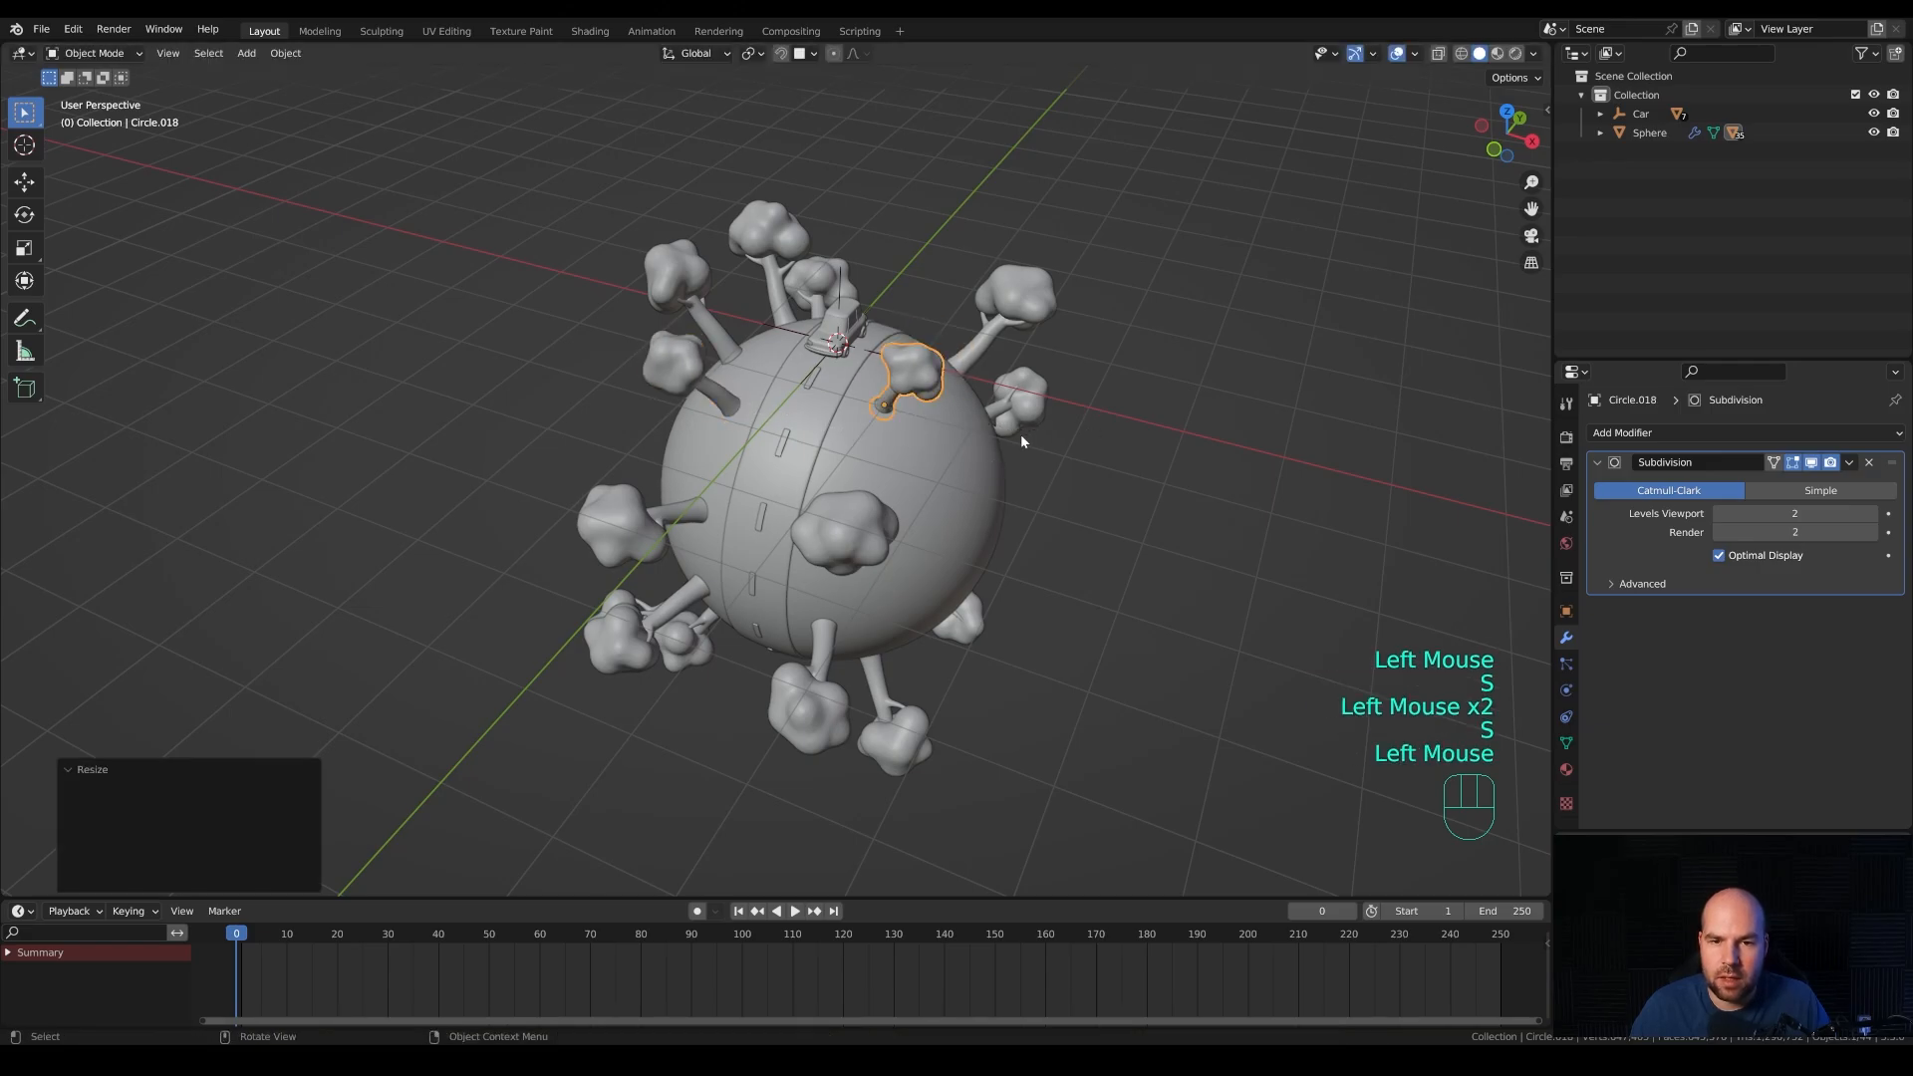
Scale down two lower trees on the right side of the road, one near the bottom and one on the far side.
click(812, 697)
key(s)
click(948, 668)
click(964, 620)
key(s)
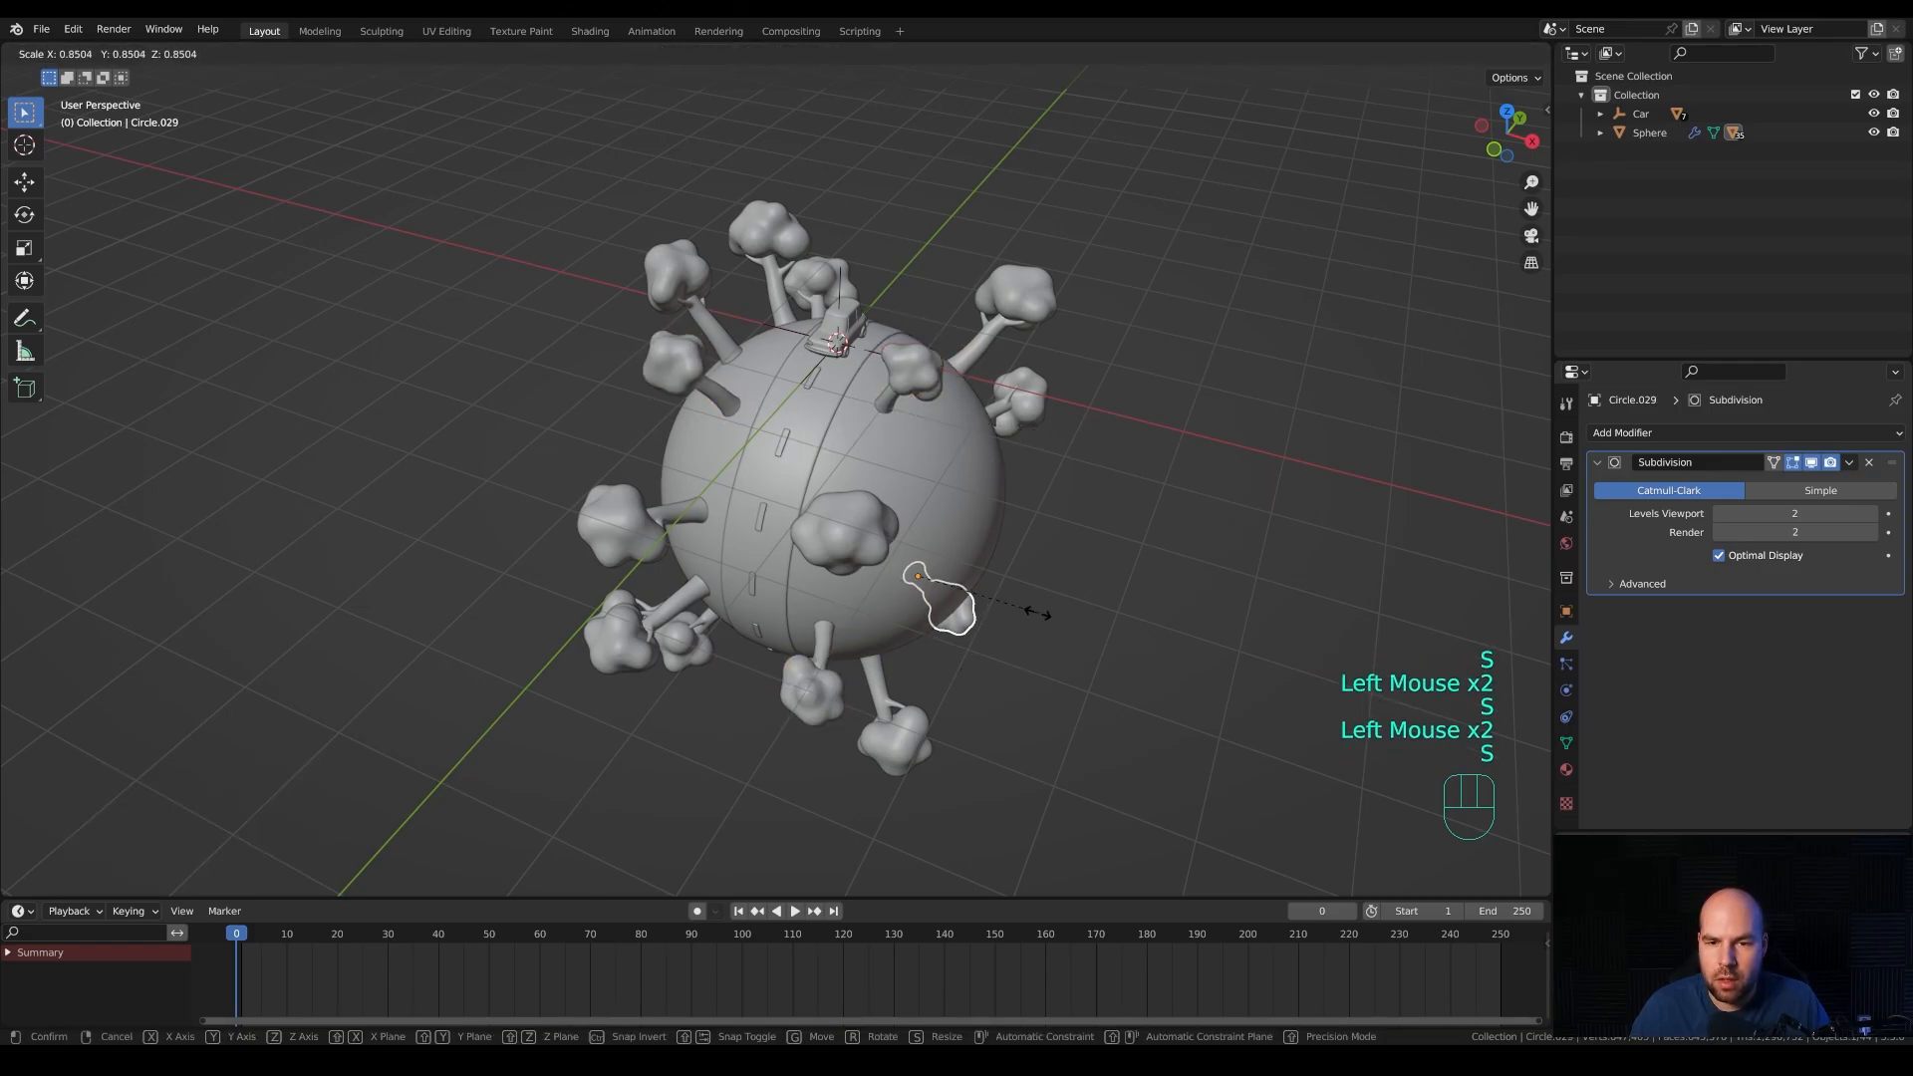
click(1026, 610)
Scale the tree beyond the car on the right side of the road by 0.779.
click(1018, 299)
middle_drag(1180, 370, 1068, 334)
key(s)
click(1068, 334)
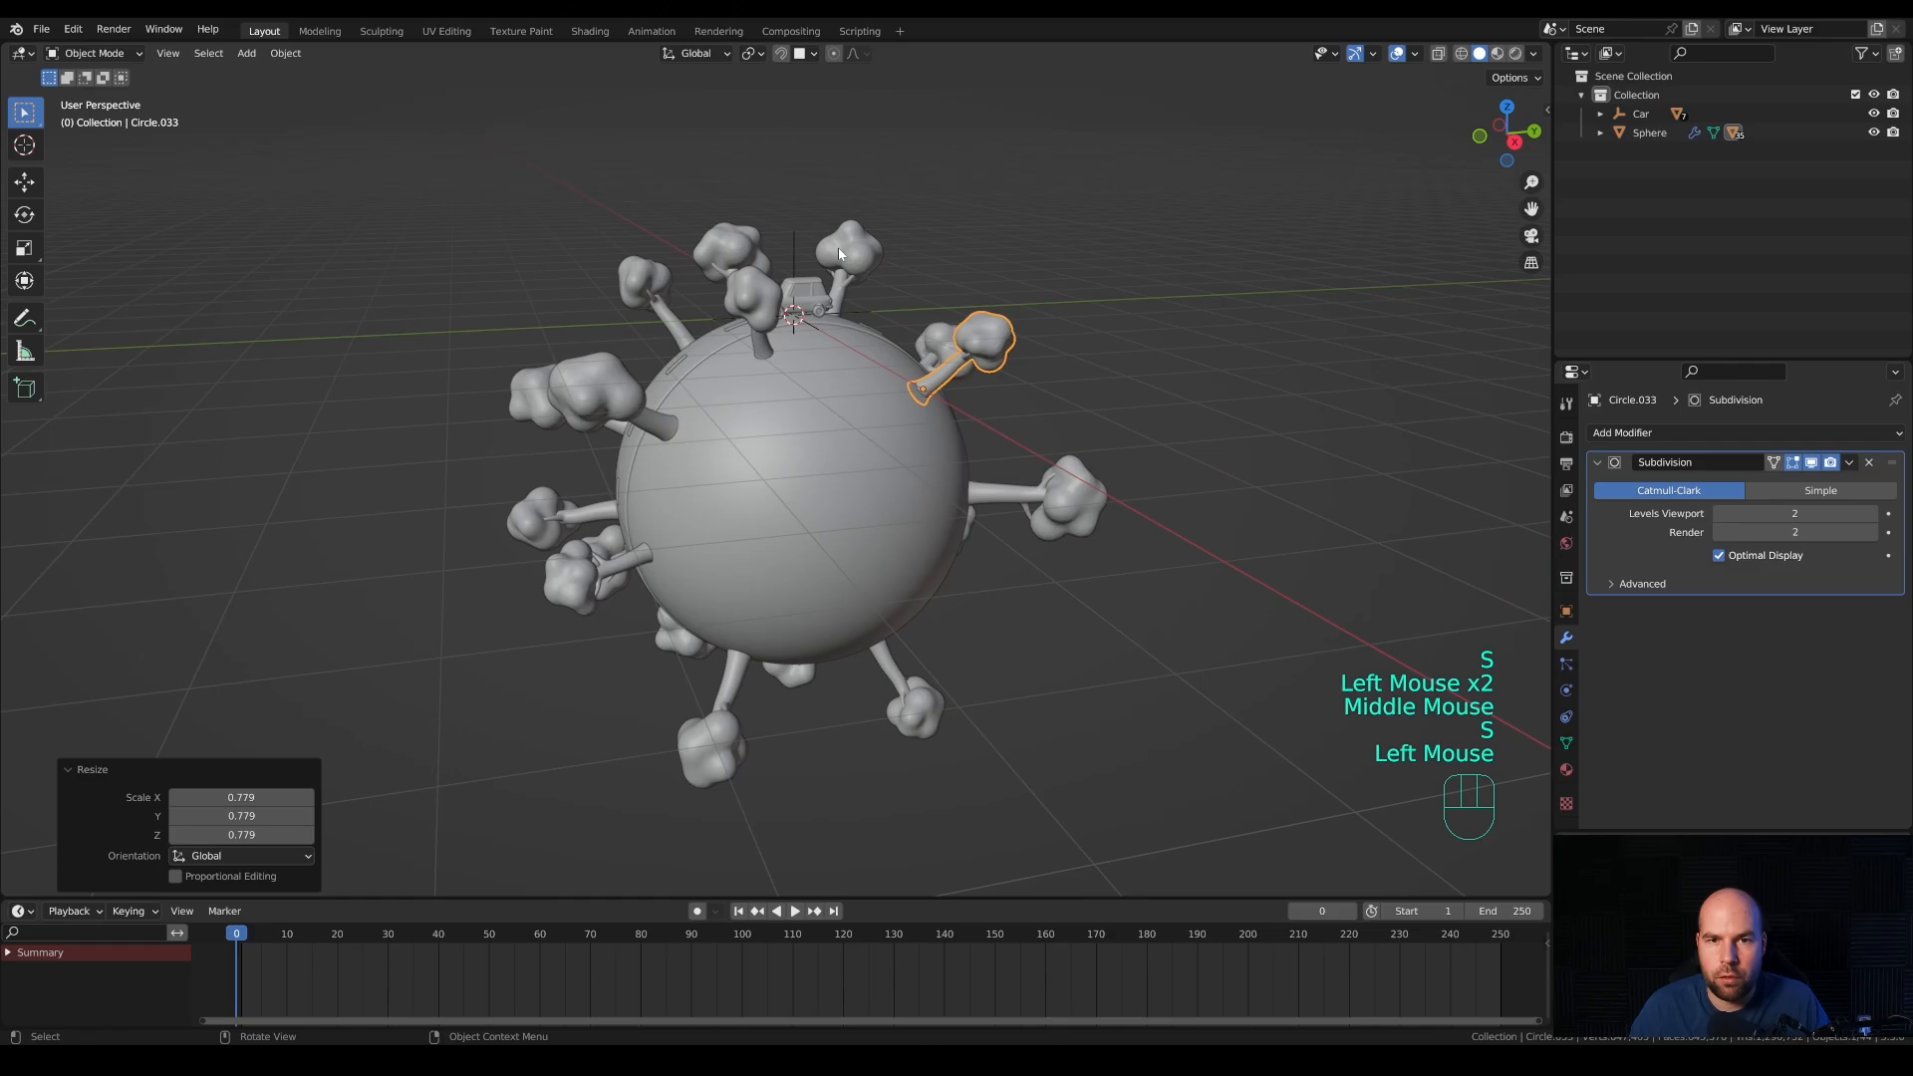
Scale up the two trees beside the car on the far side of the road.
click(838, 248)
key(s)
click(922, 240)
click(732, 250)
key(s)
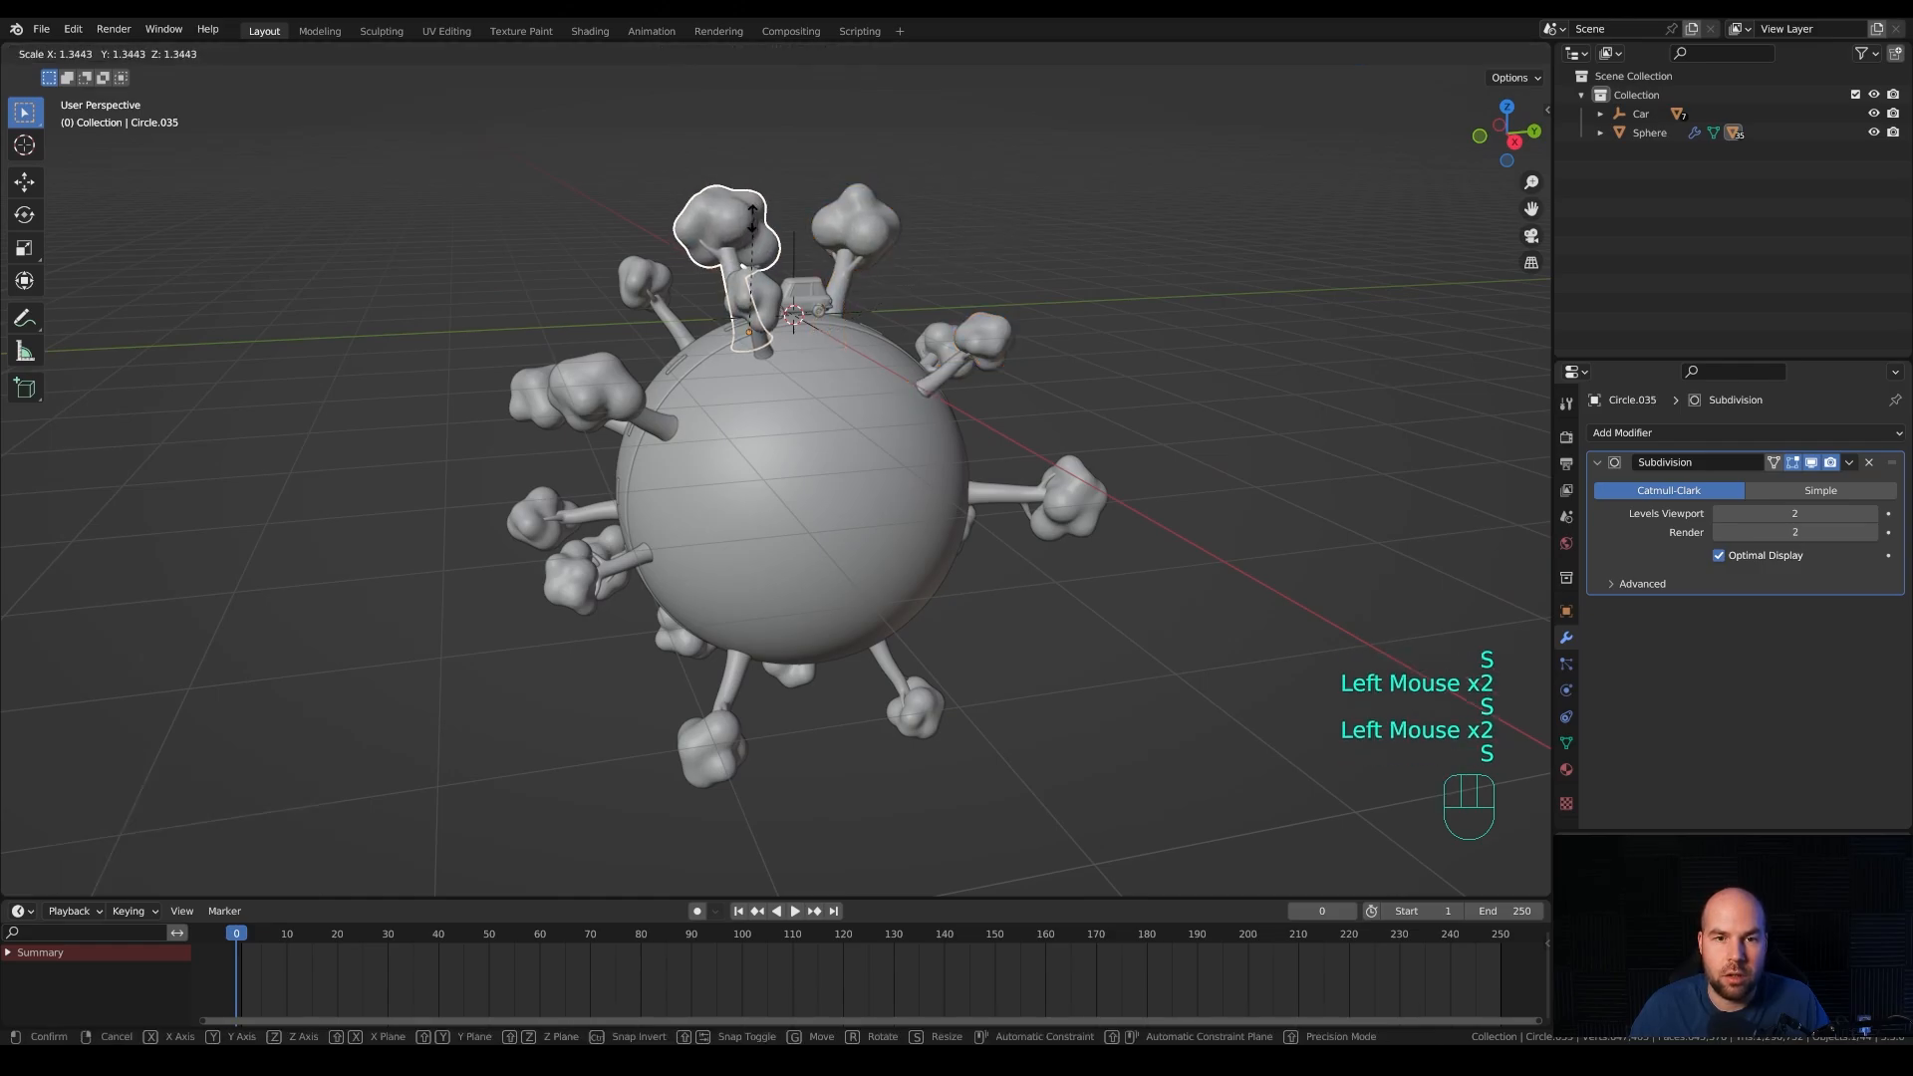
click(525, 461)
Enlarge two lower trees on the planet, scaling the one near the underside by 1.224.
click(520, 520)
key(s)
click(496, 524)
middle_drag(518, 538, 827, 668)
click(739, 695)
key(s)
click(722, 712)
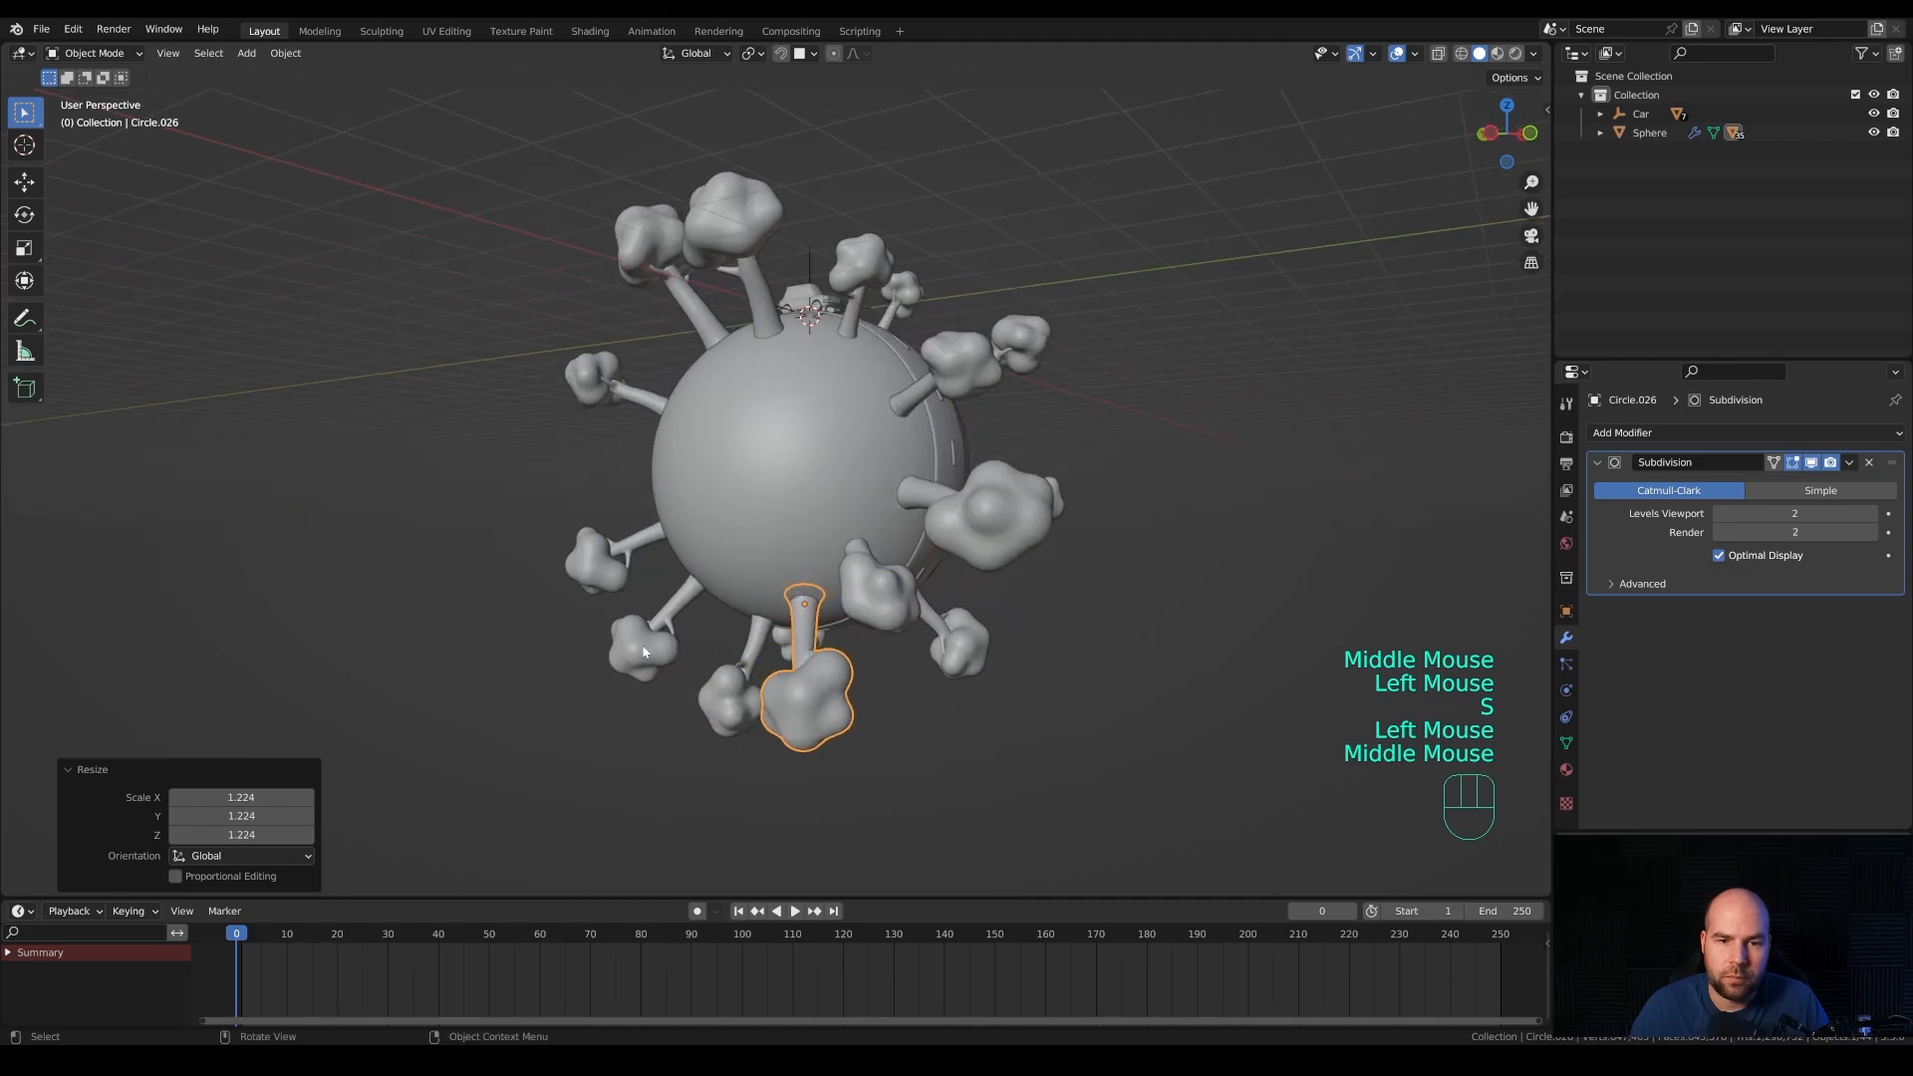
Scale the tree on the planet's far lower side by 1.396.
click(608, 666)
key(s)
click(837, 596)
Add a camera and align it to a close, low view of the car's front with the road in the foreground.
middle_drag(837, 595, 756, 516)
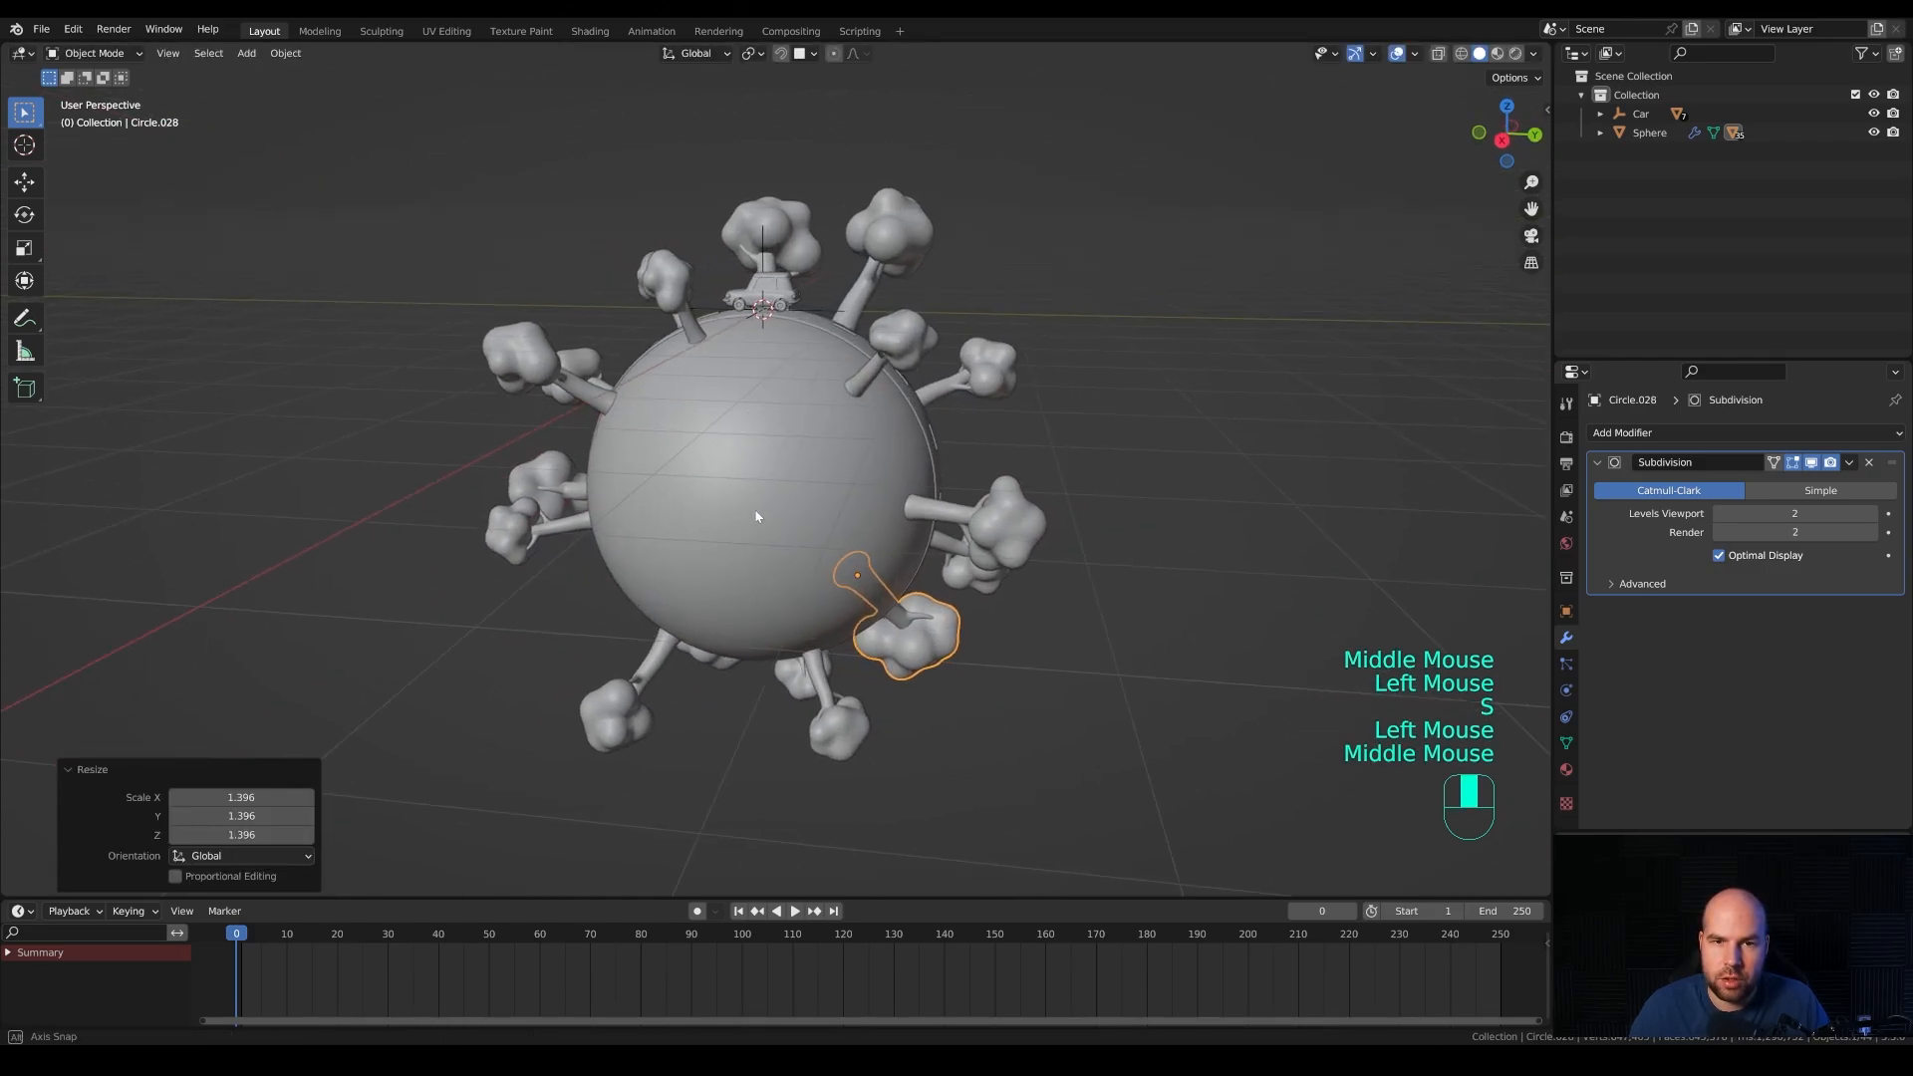
shift+middle_drag(715, 398, 866, 467)
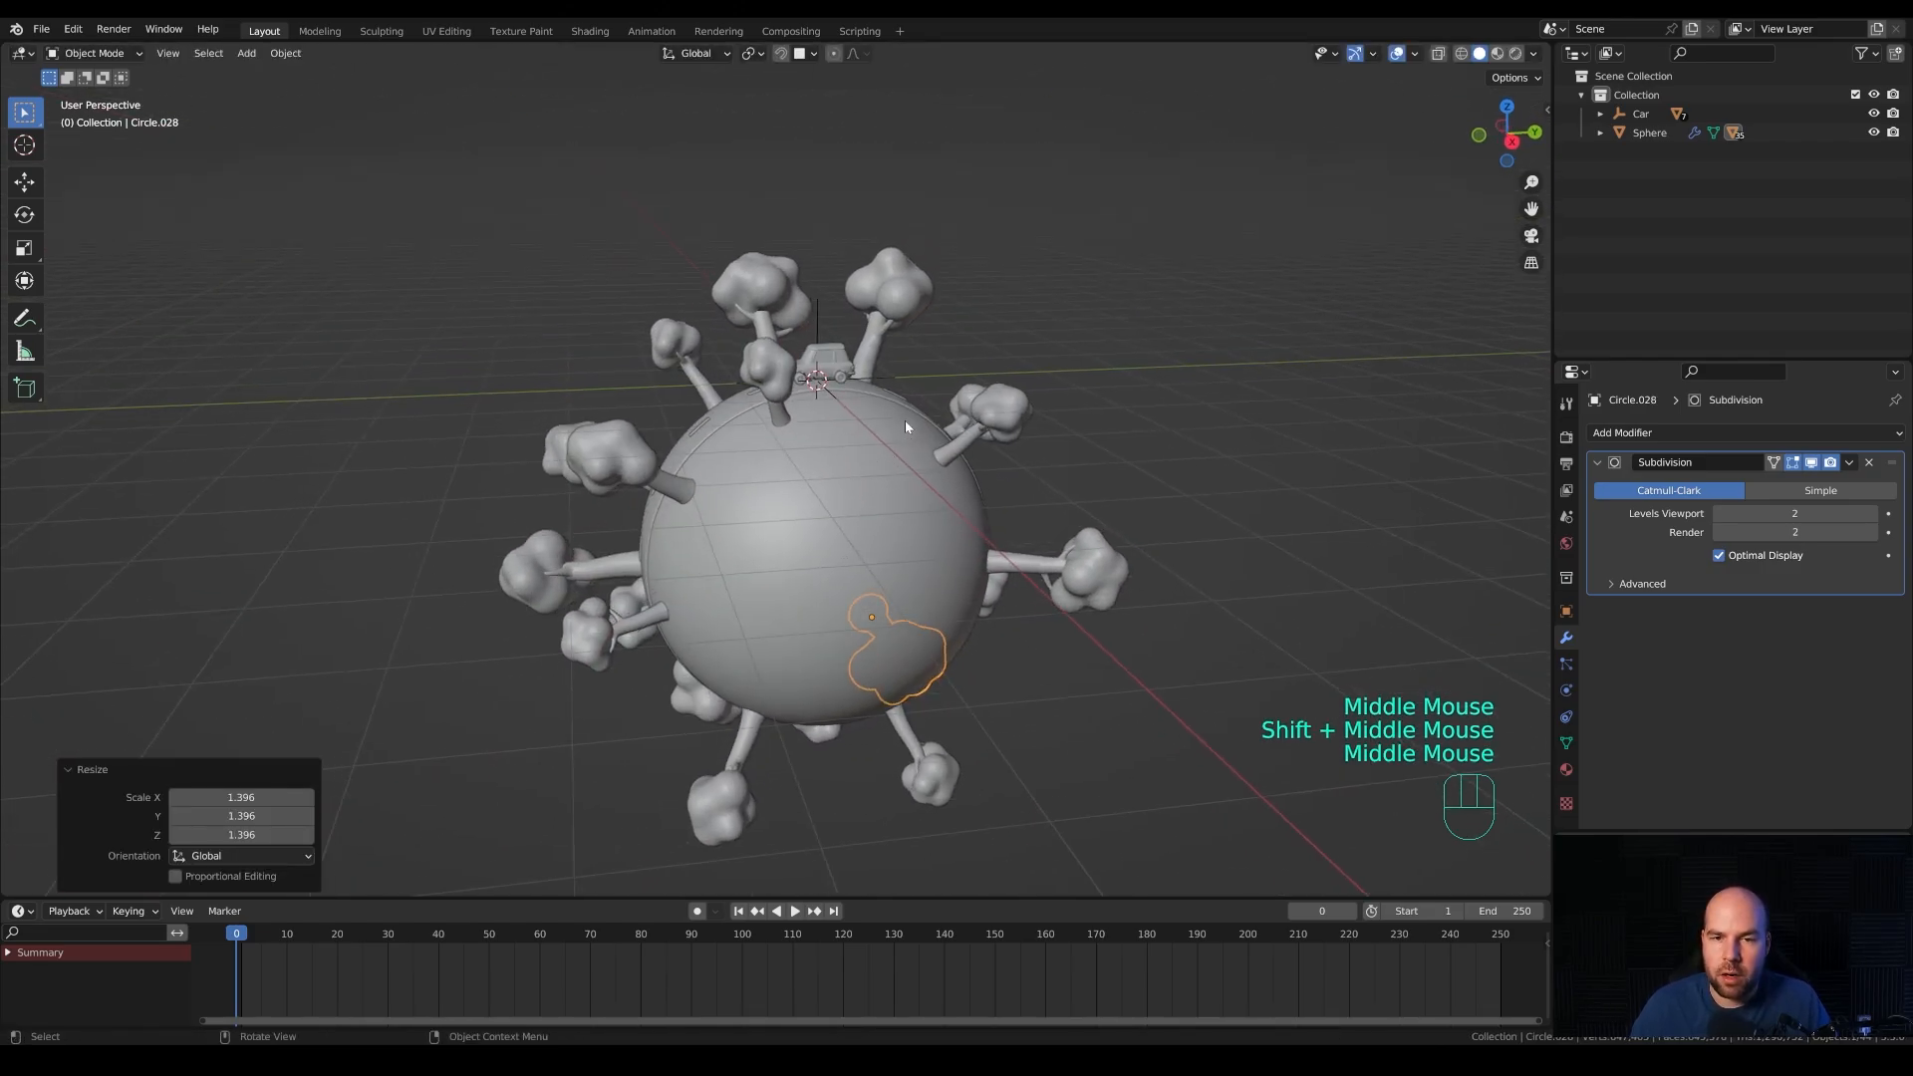
middle_drag(961, 383, 944, 445)
scroll(811, 396, up, 2)
scroll(943, 500, up, 3)
scroll(1010, 507, up, 1)
key(shift+a)
mouse_move(924, 669)
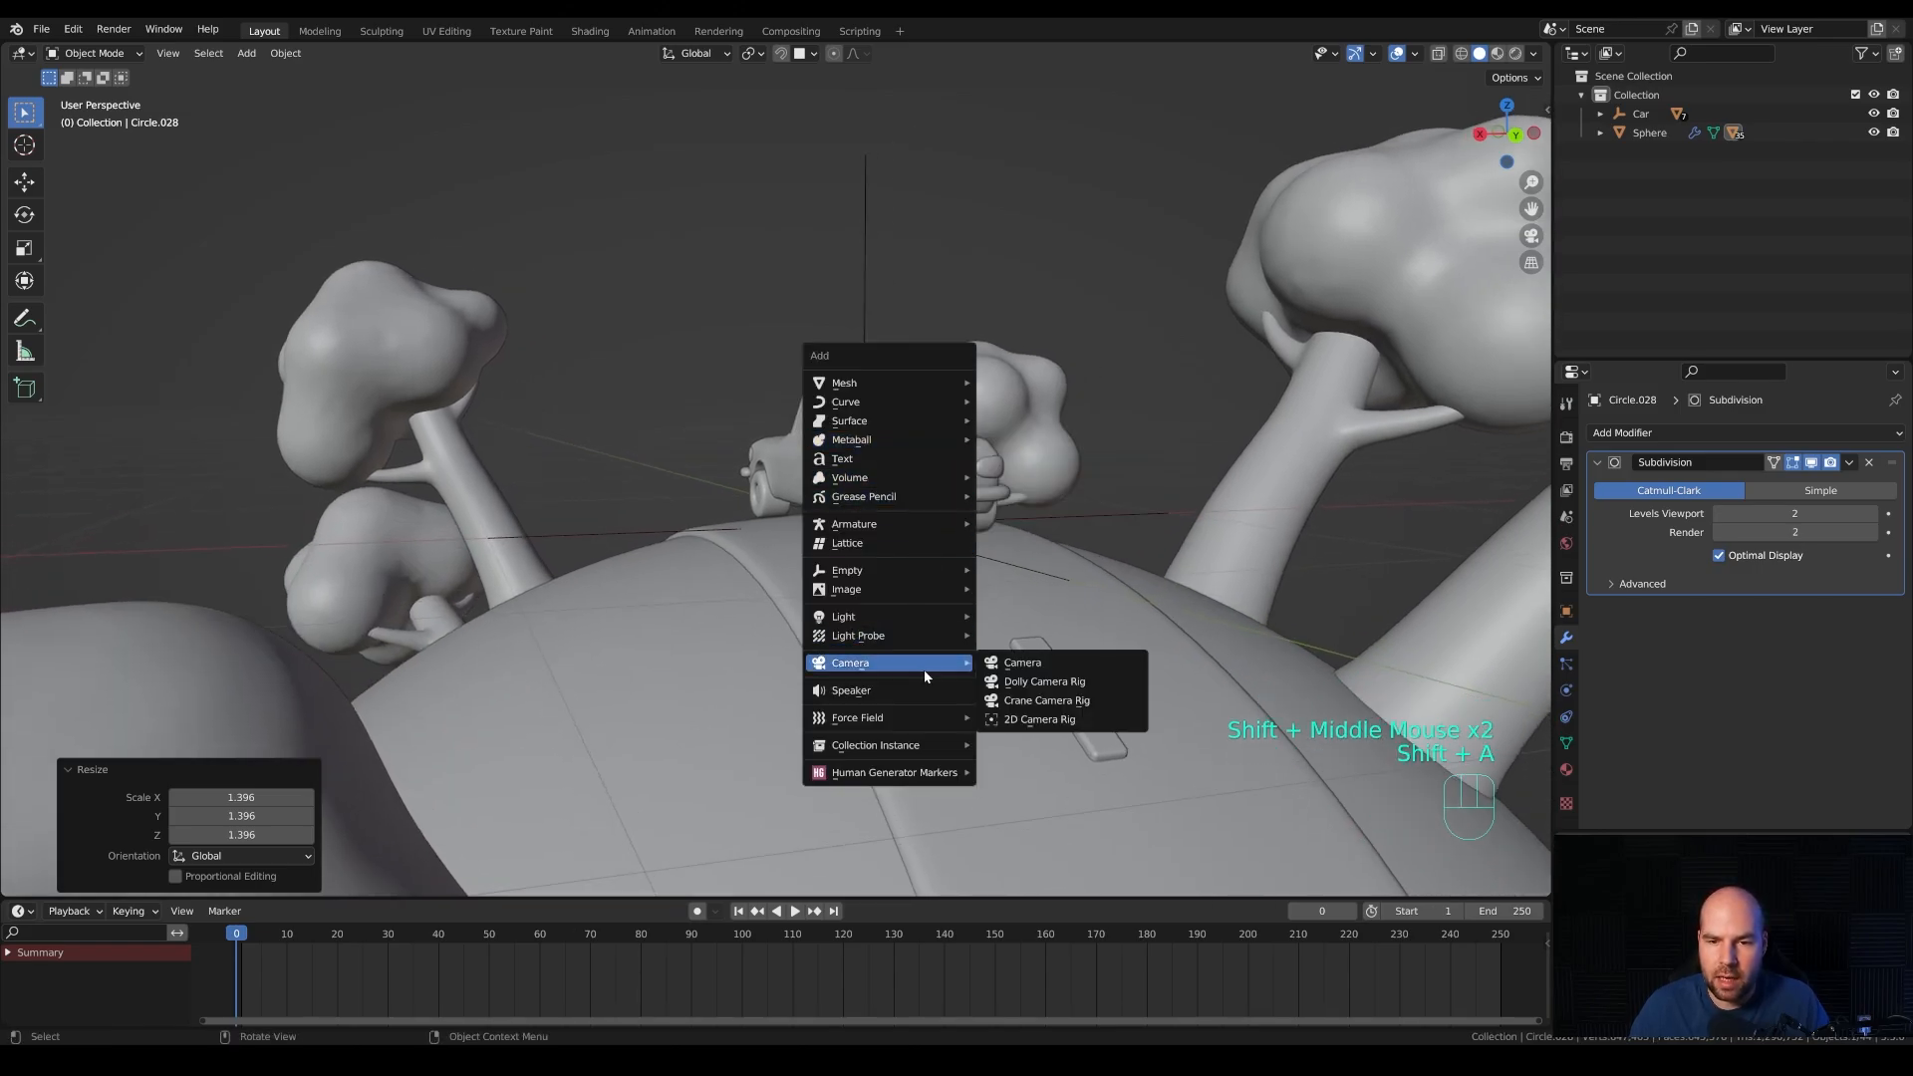
click(1045, 671)
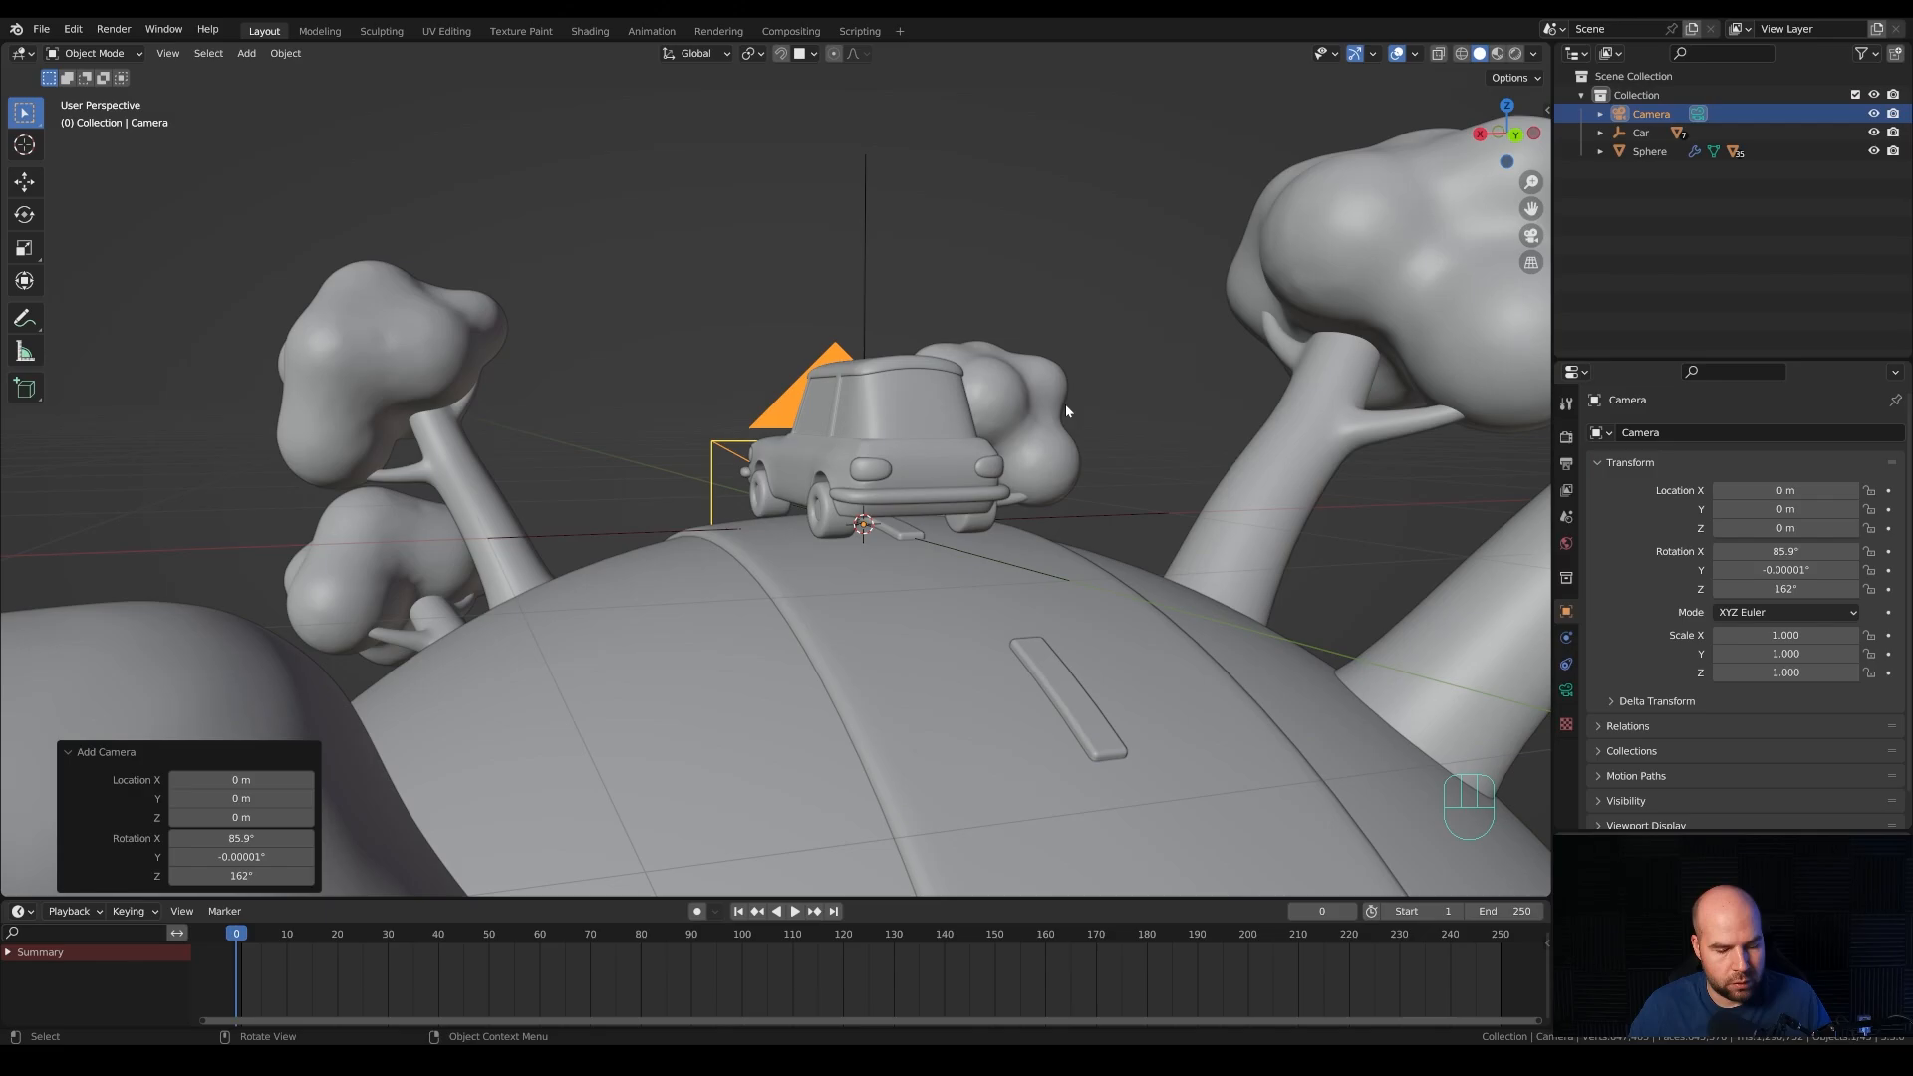
key(ctrl+alt+KP_0)
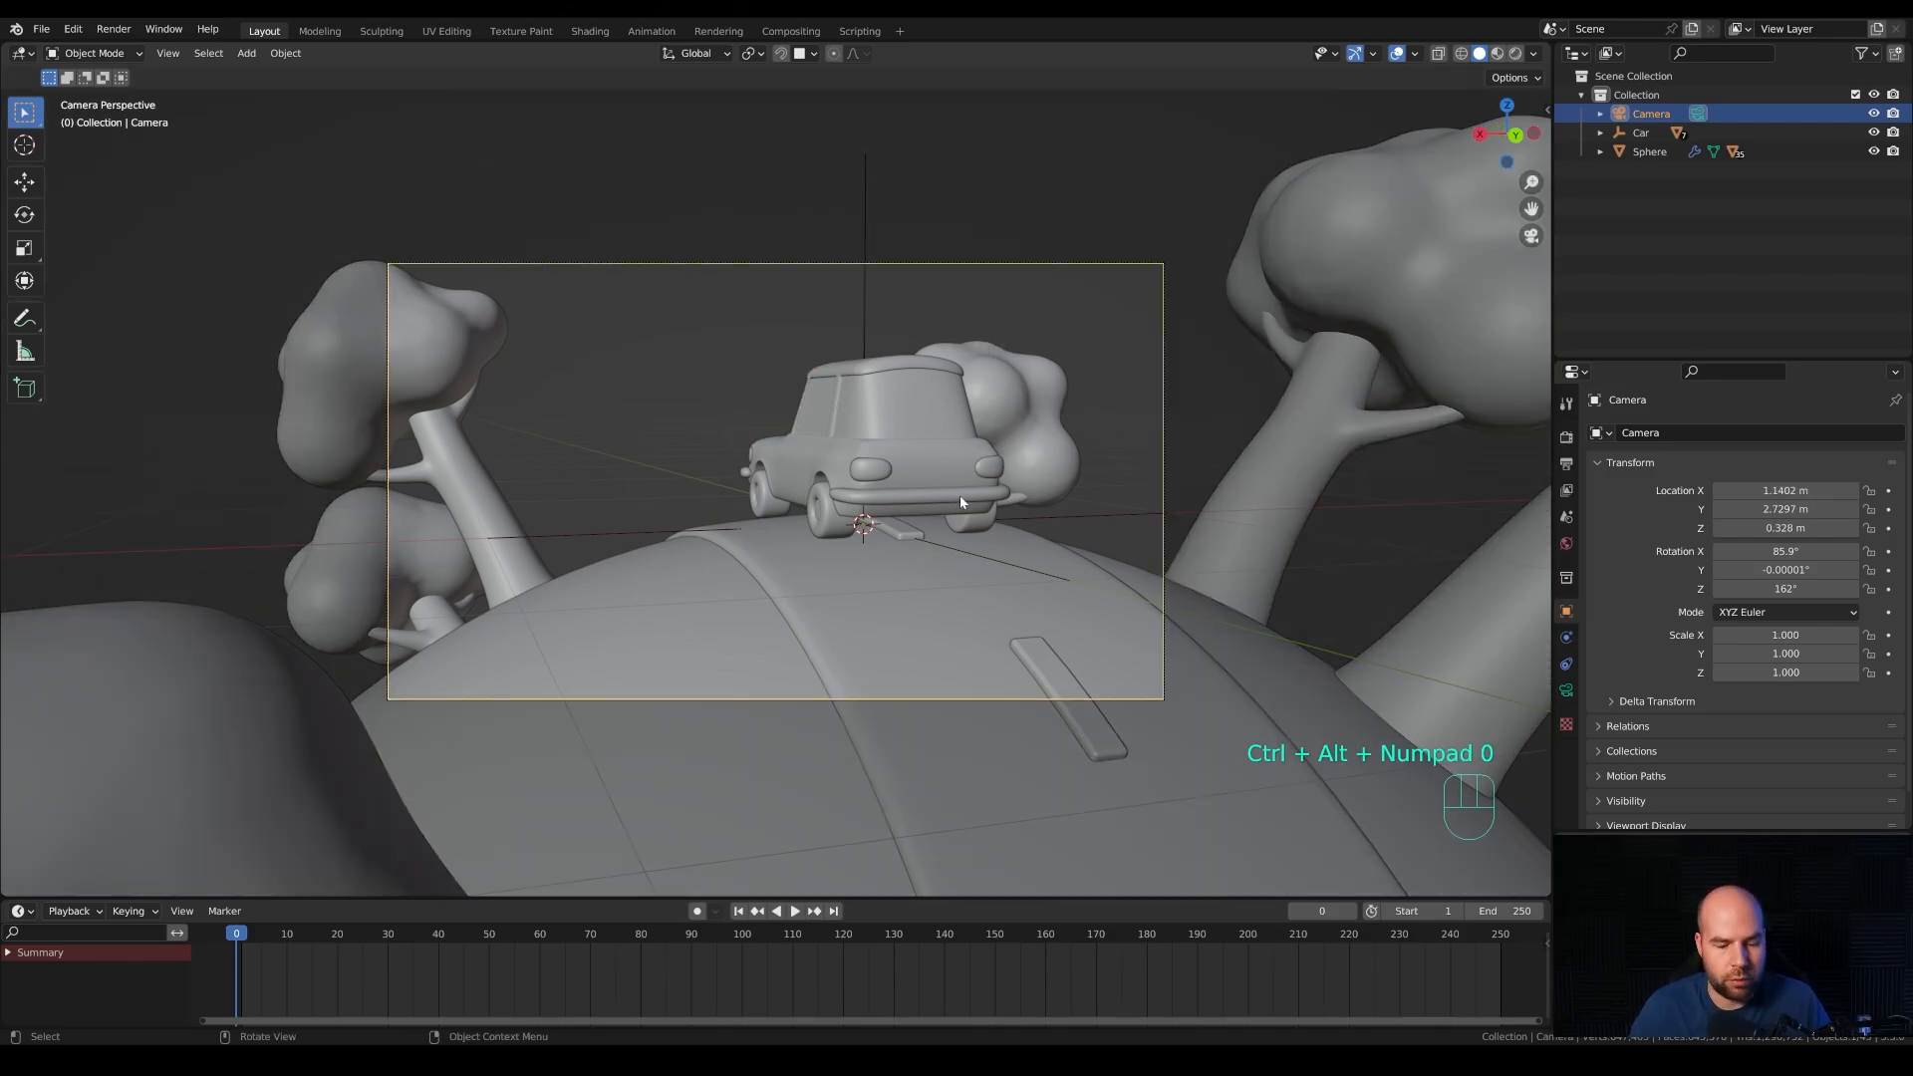
Move the camera about 1.15 m back along its local Z axis and shift it about 0.044 m upward in view.
key(g)
key(z)
key(z)
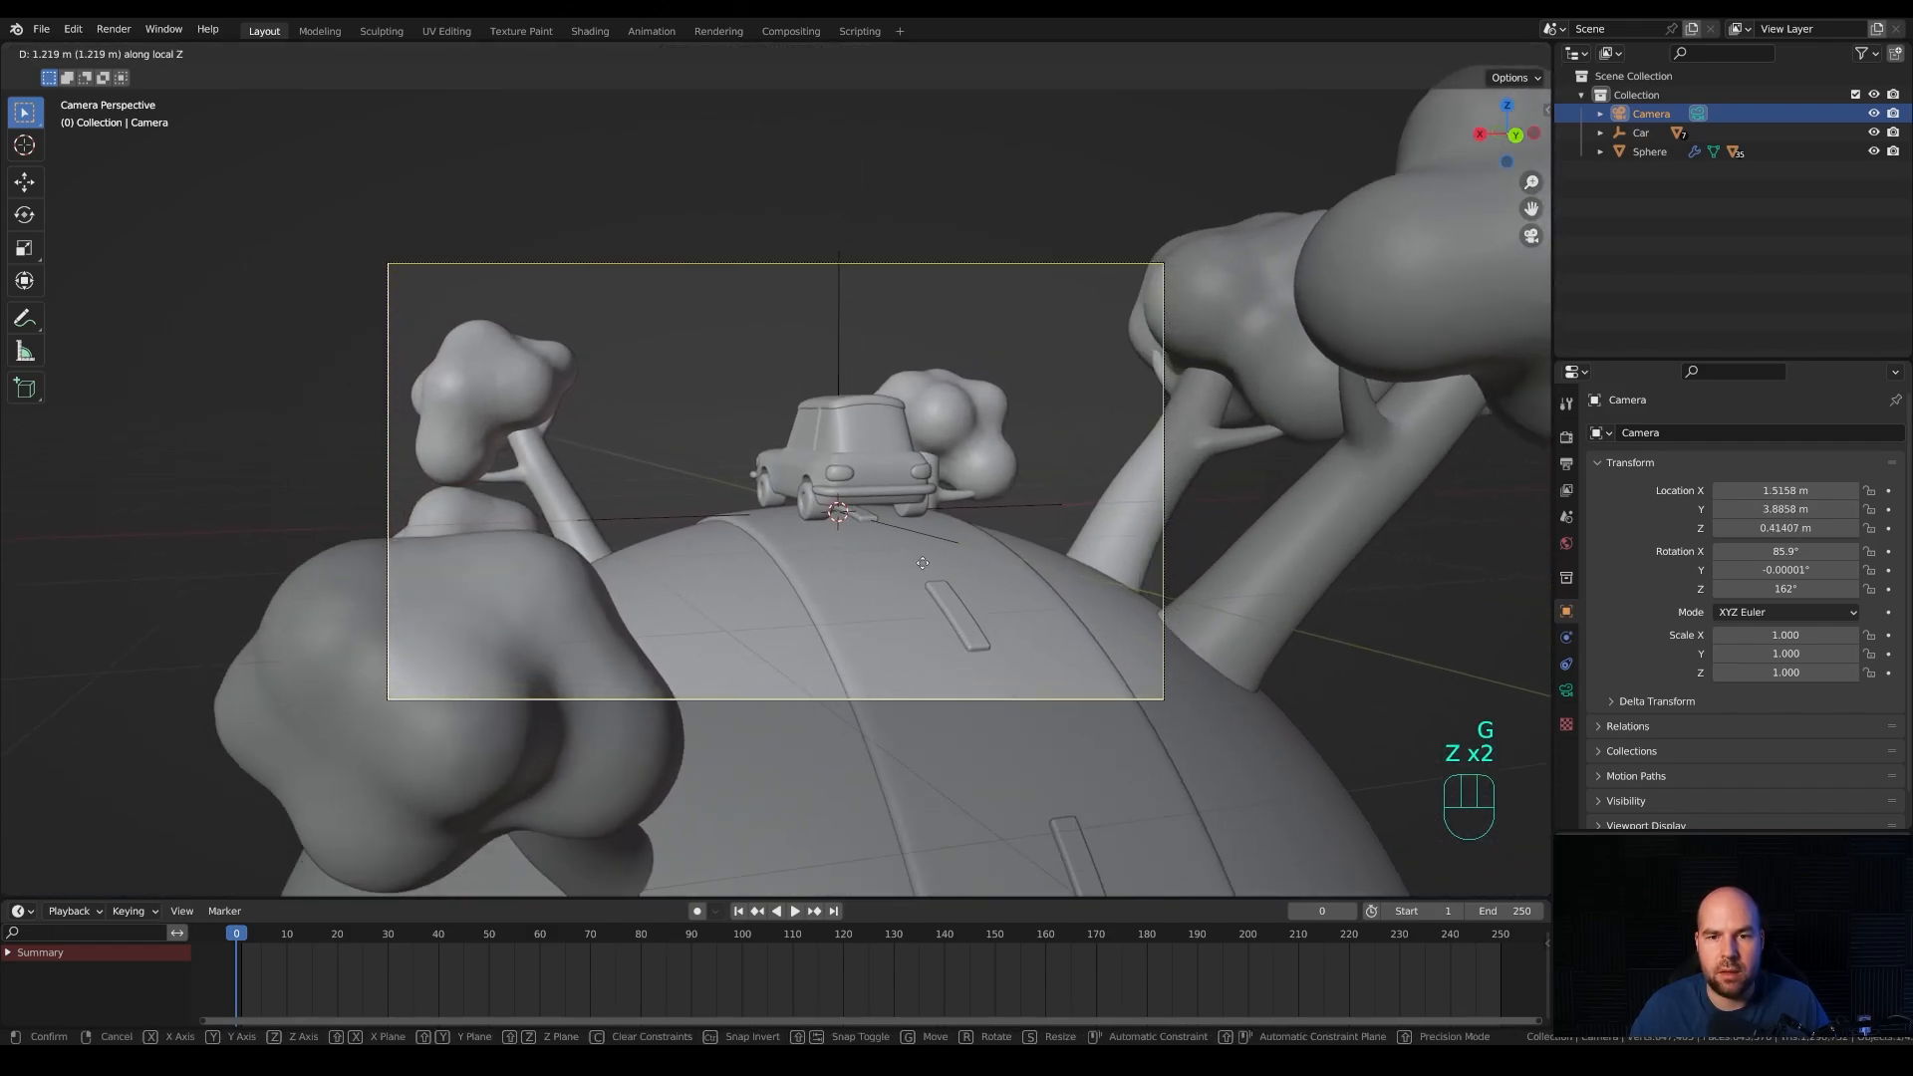
click(928, 565)
key(g)
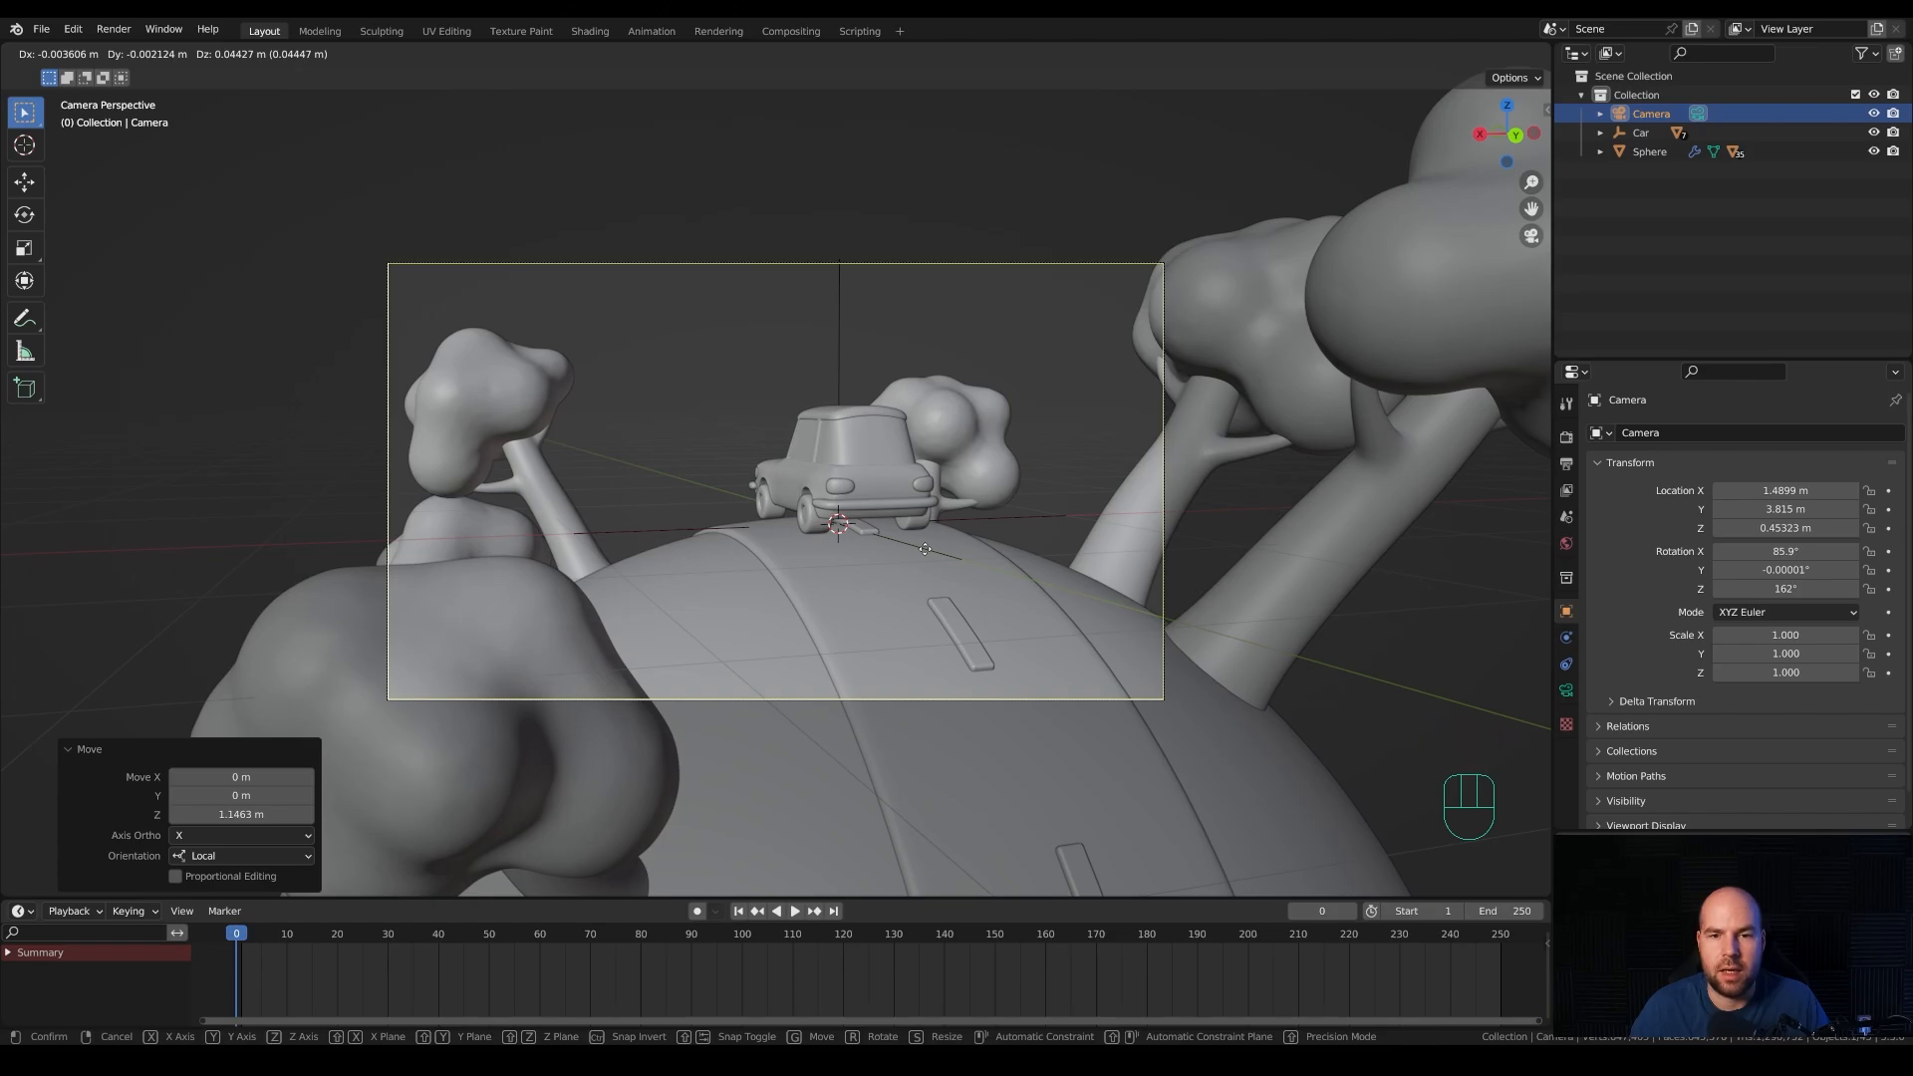
click(926, 549)
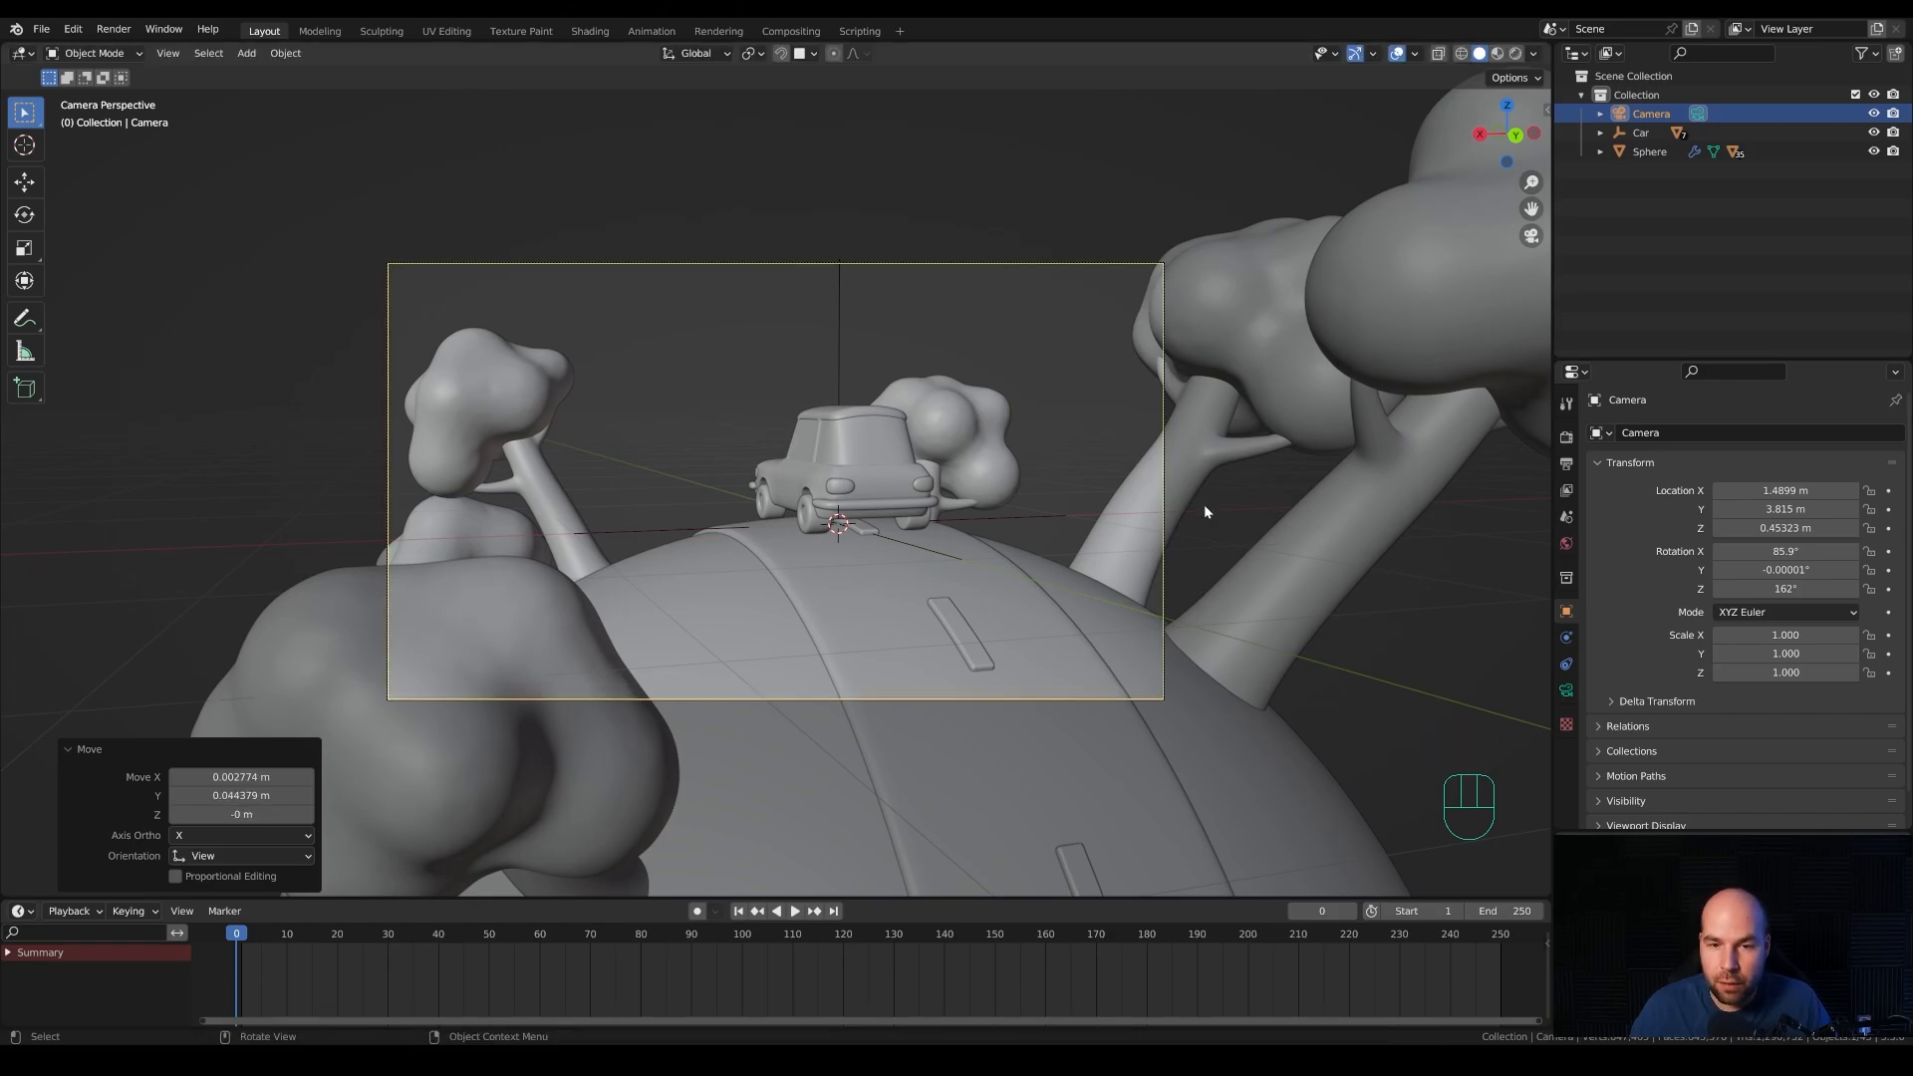
Set the scene's frame rate to 30 fps and the animation's end frame to 210.
click(1567, 464)
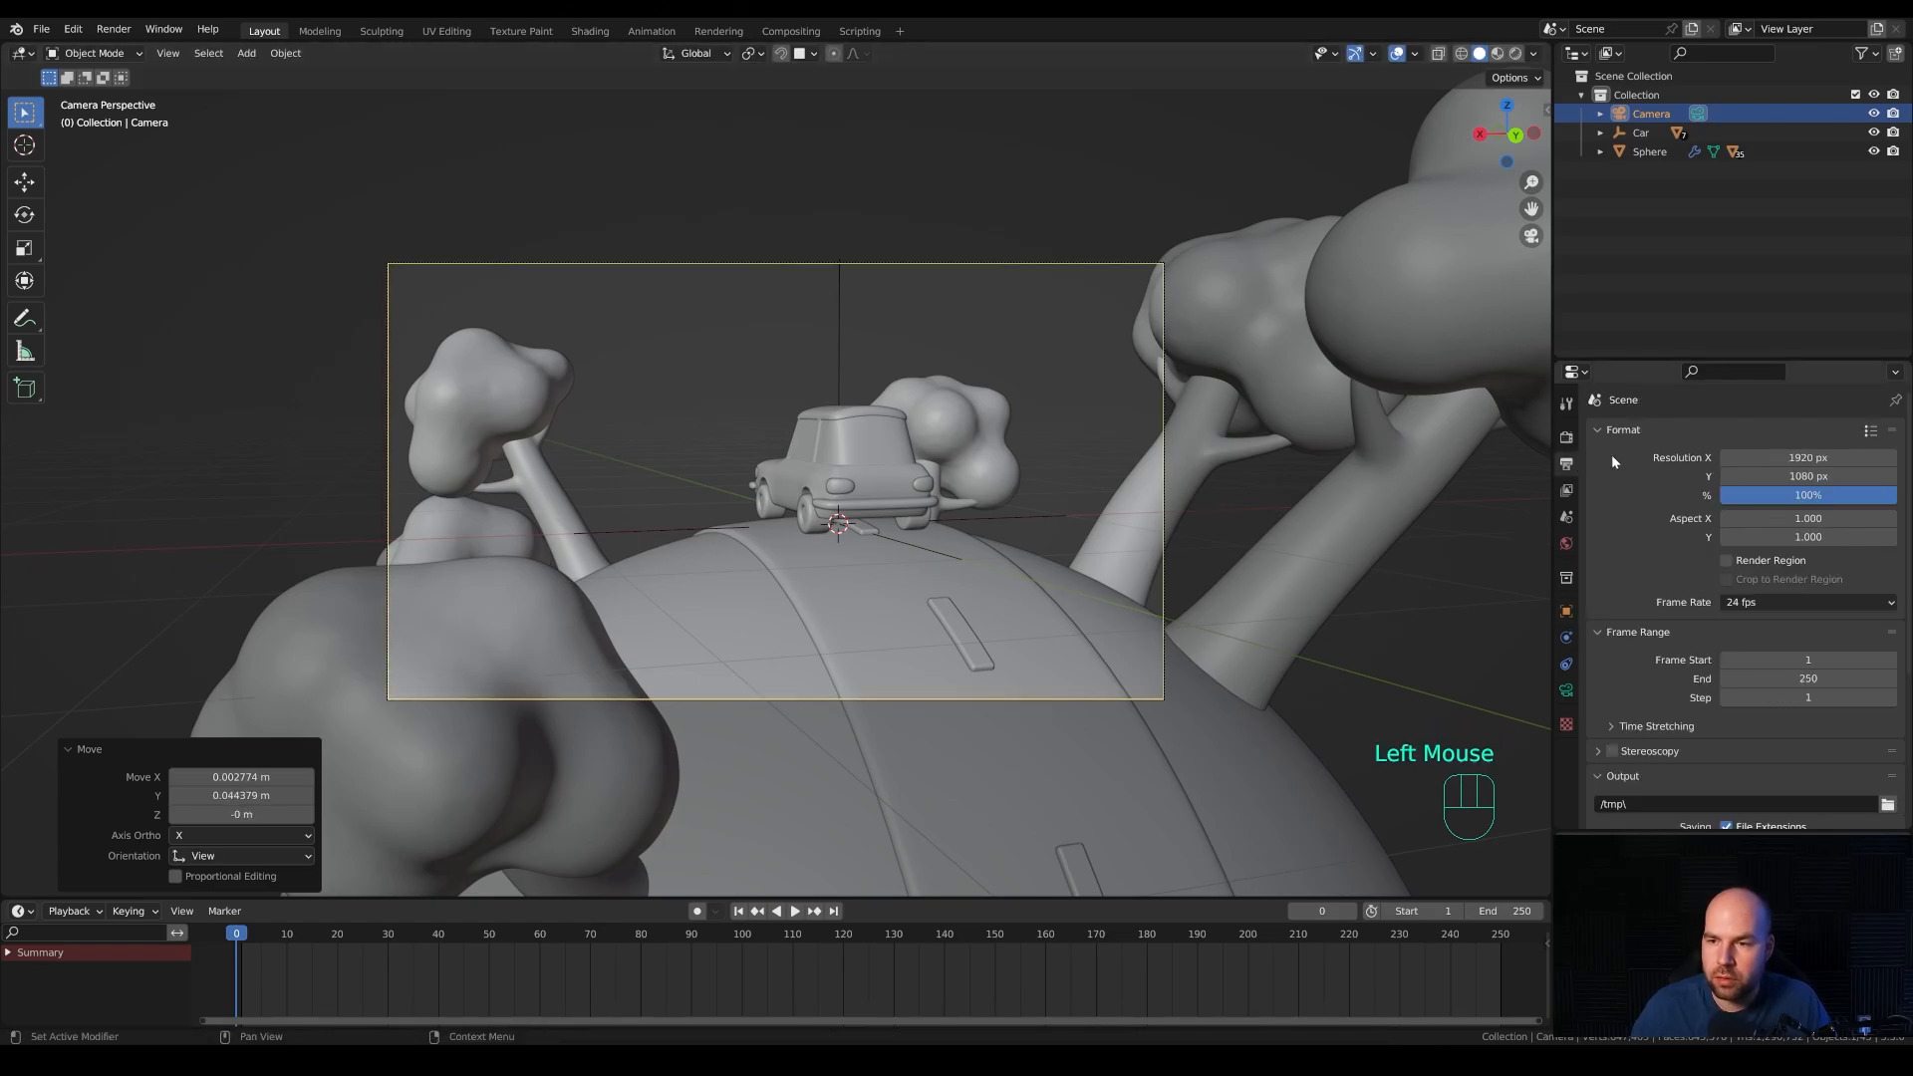
click(1773, 602)
click(1776, 697)
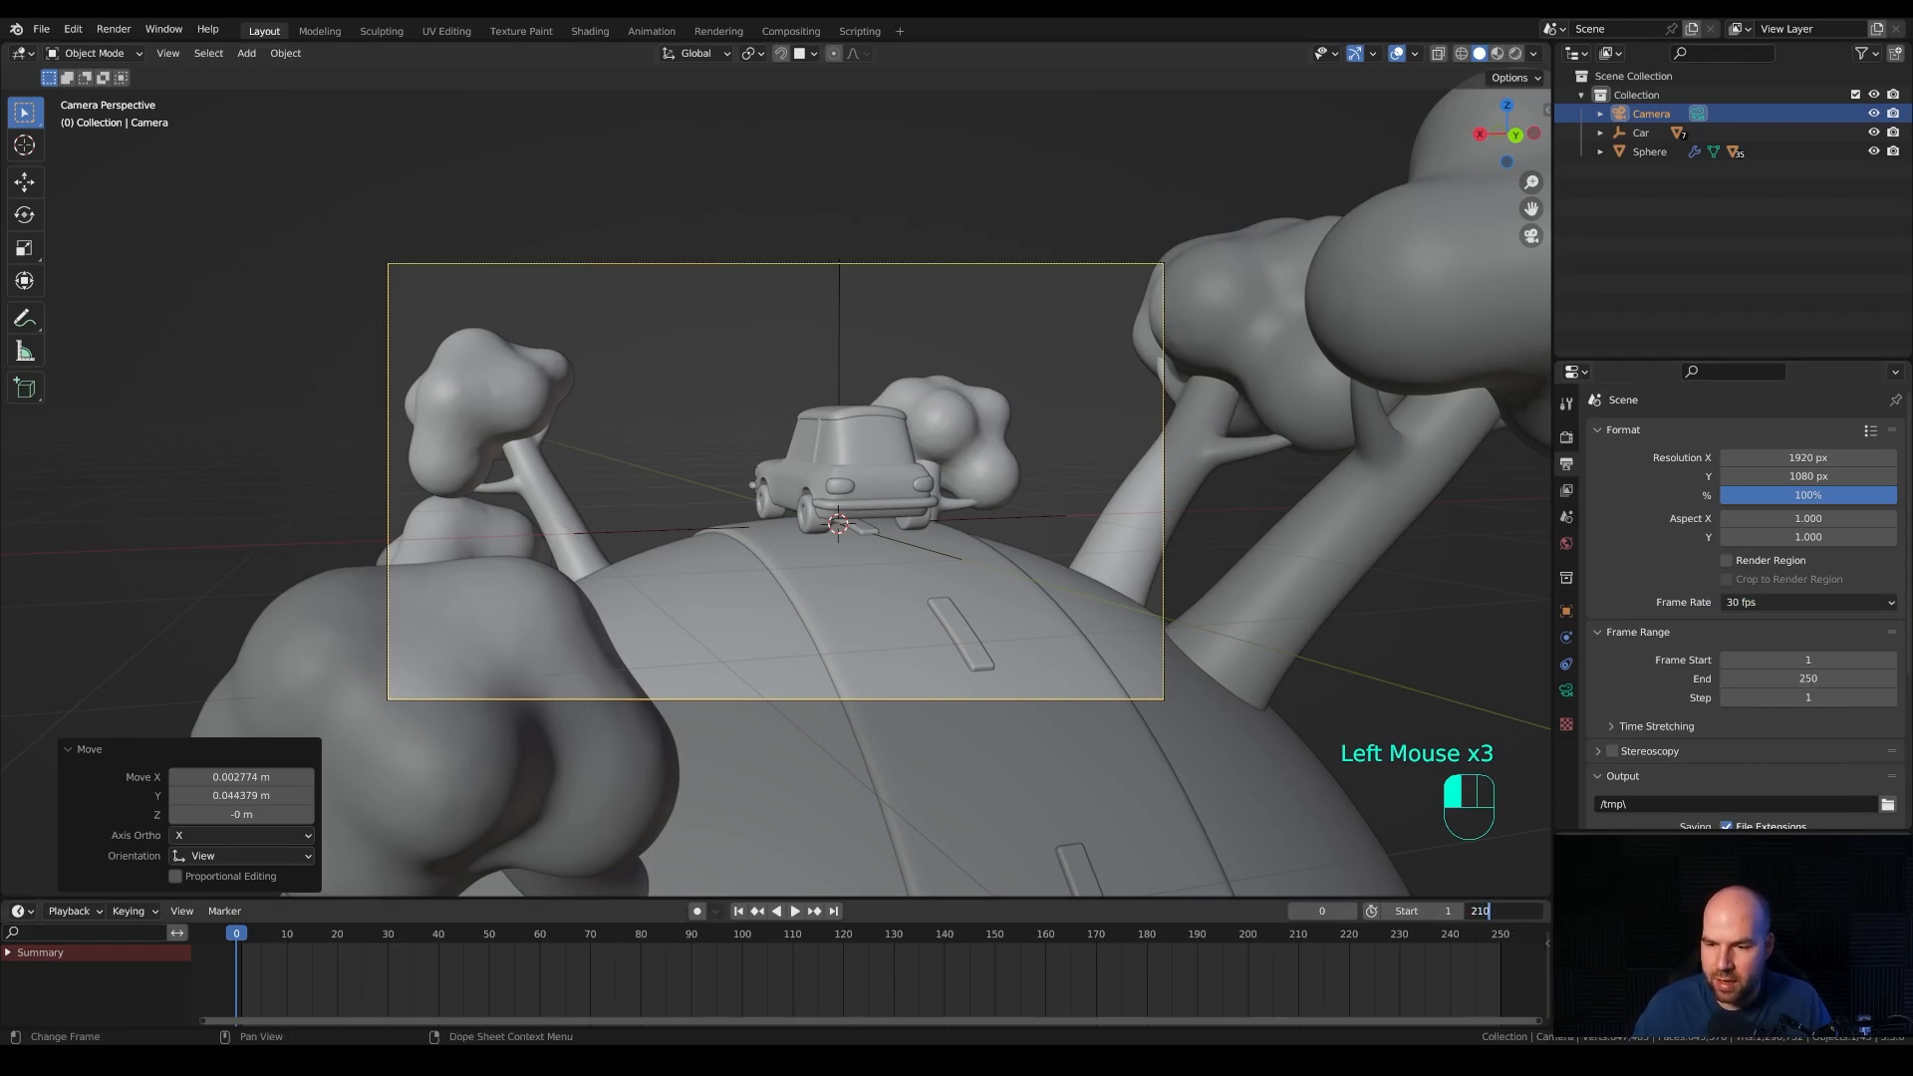
click(1509, 888)
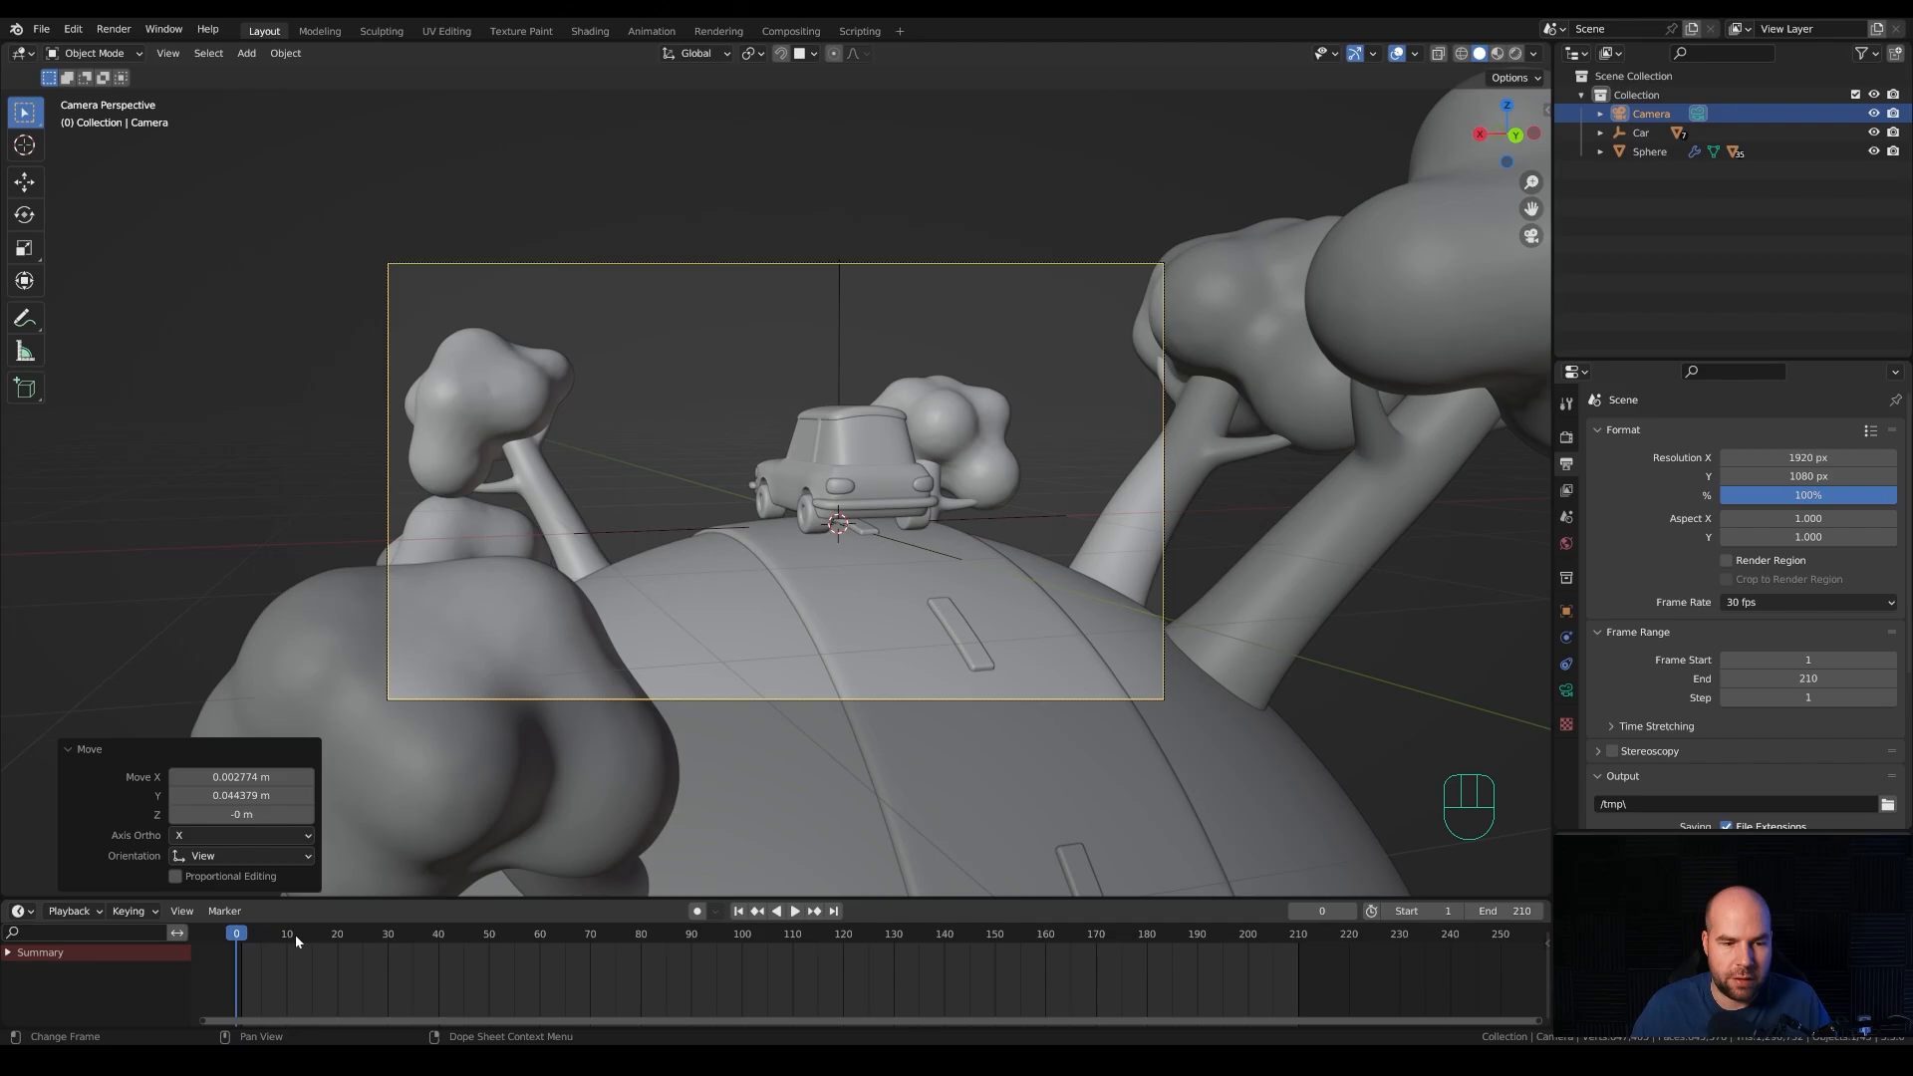
Go to frame 1 of the timeline and select the planet sphere.
click(246, 939)
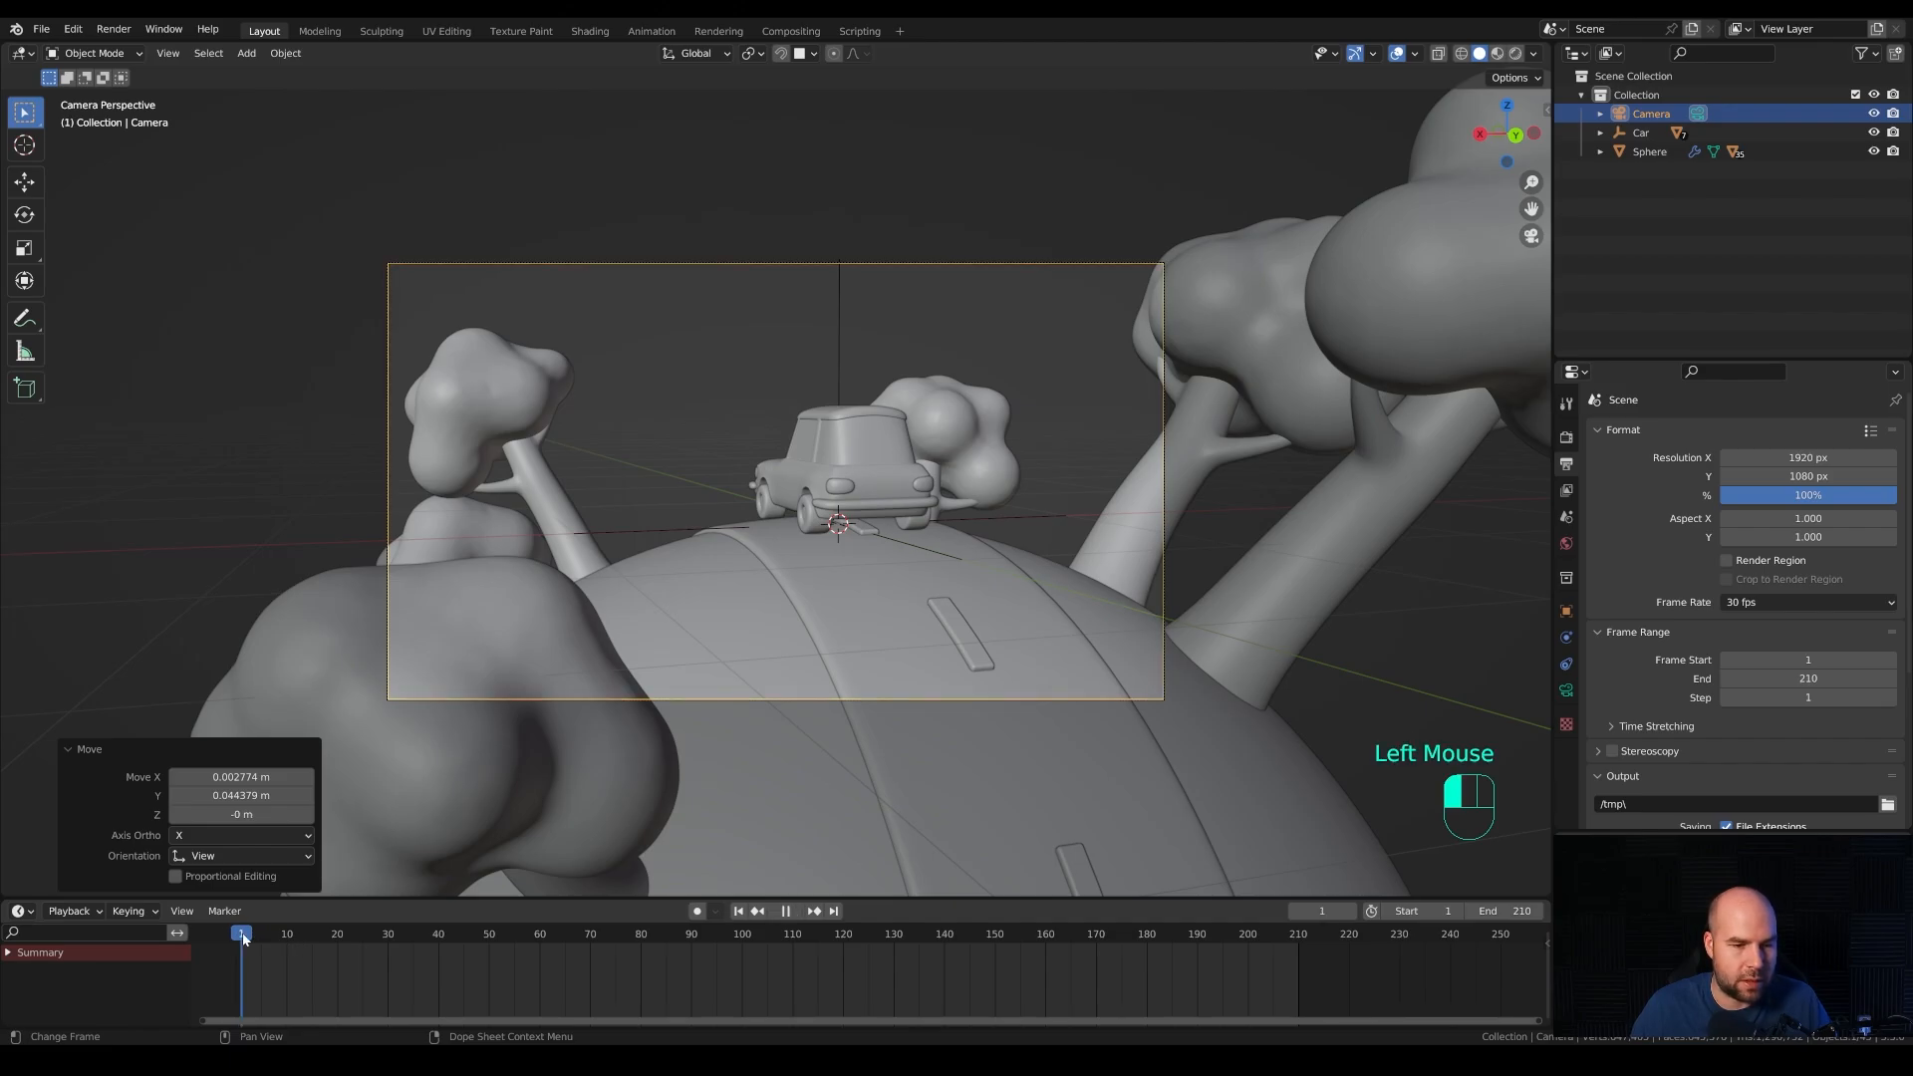
click(717, 592)
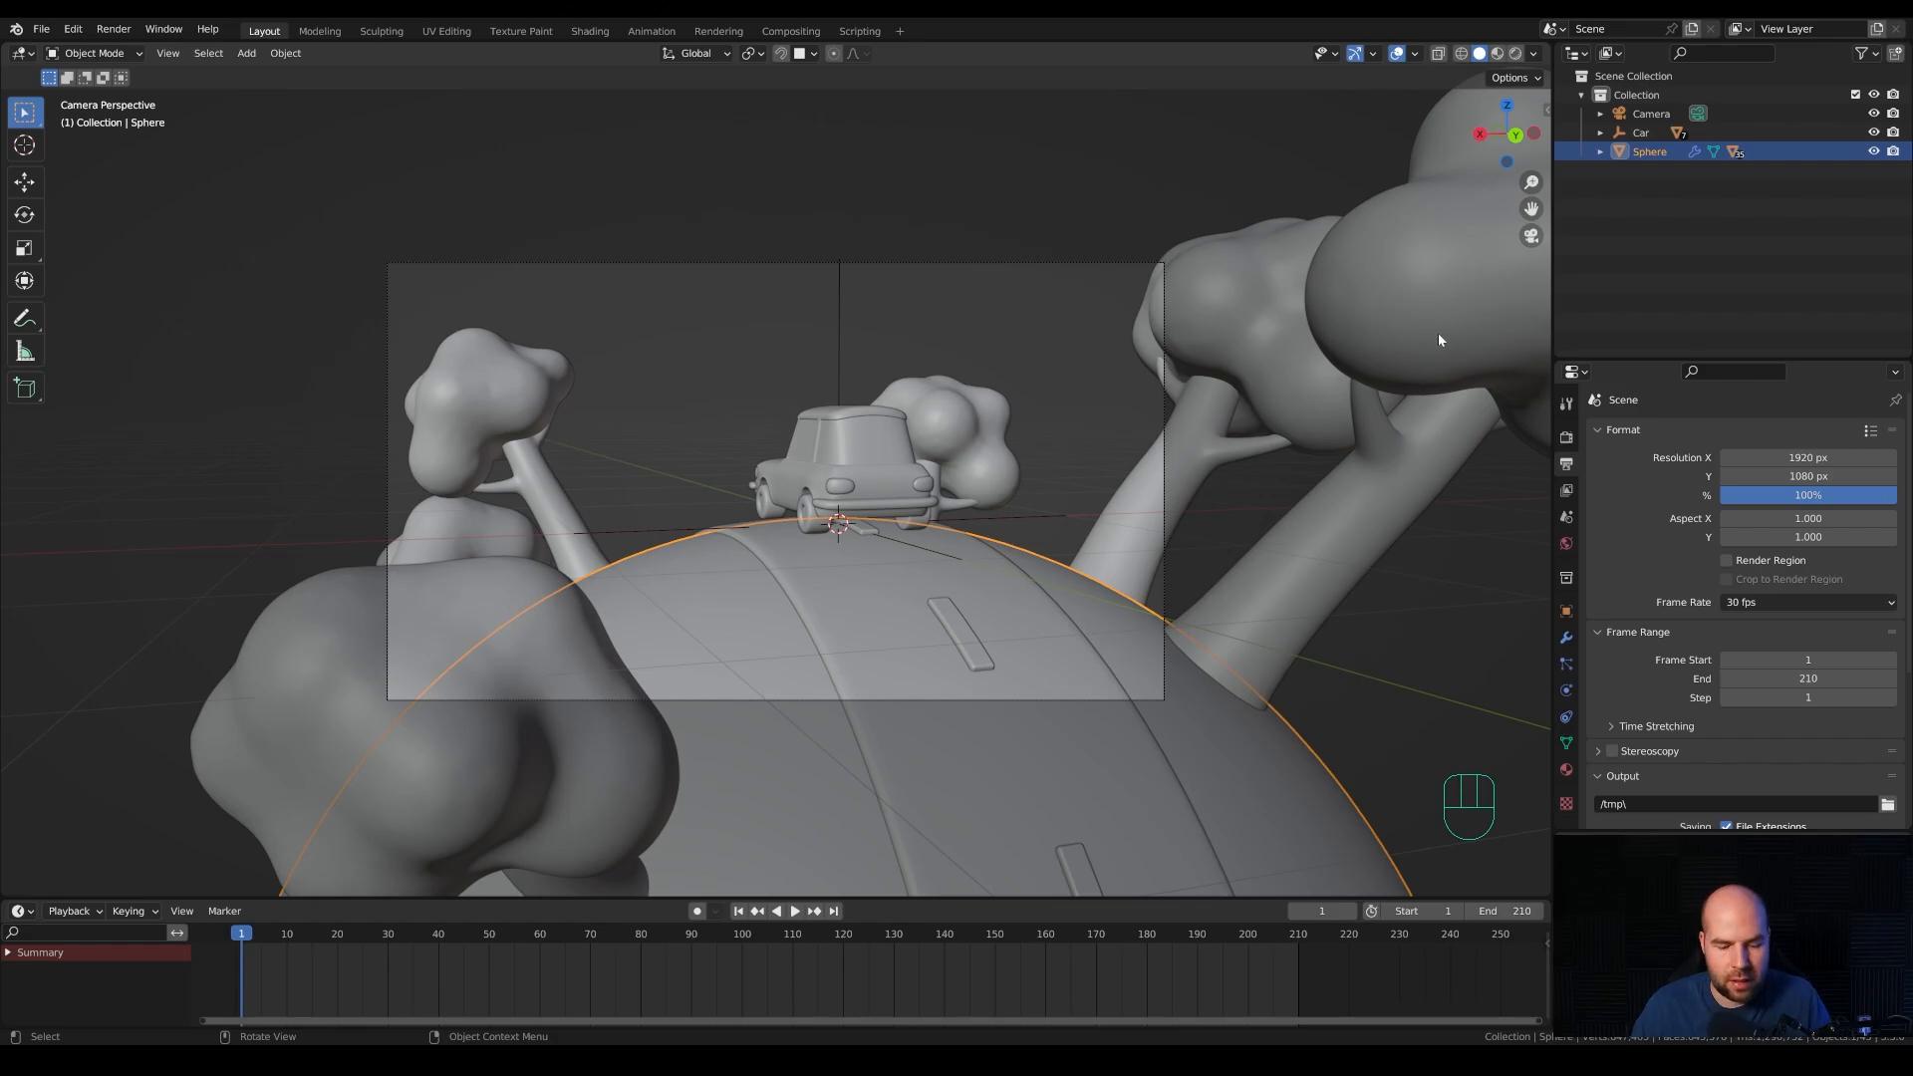
Show the transform values of the sphere planet and apply its rotation.
key(n)
click(1541, 112)
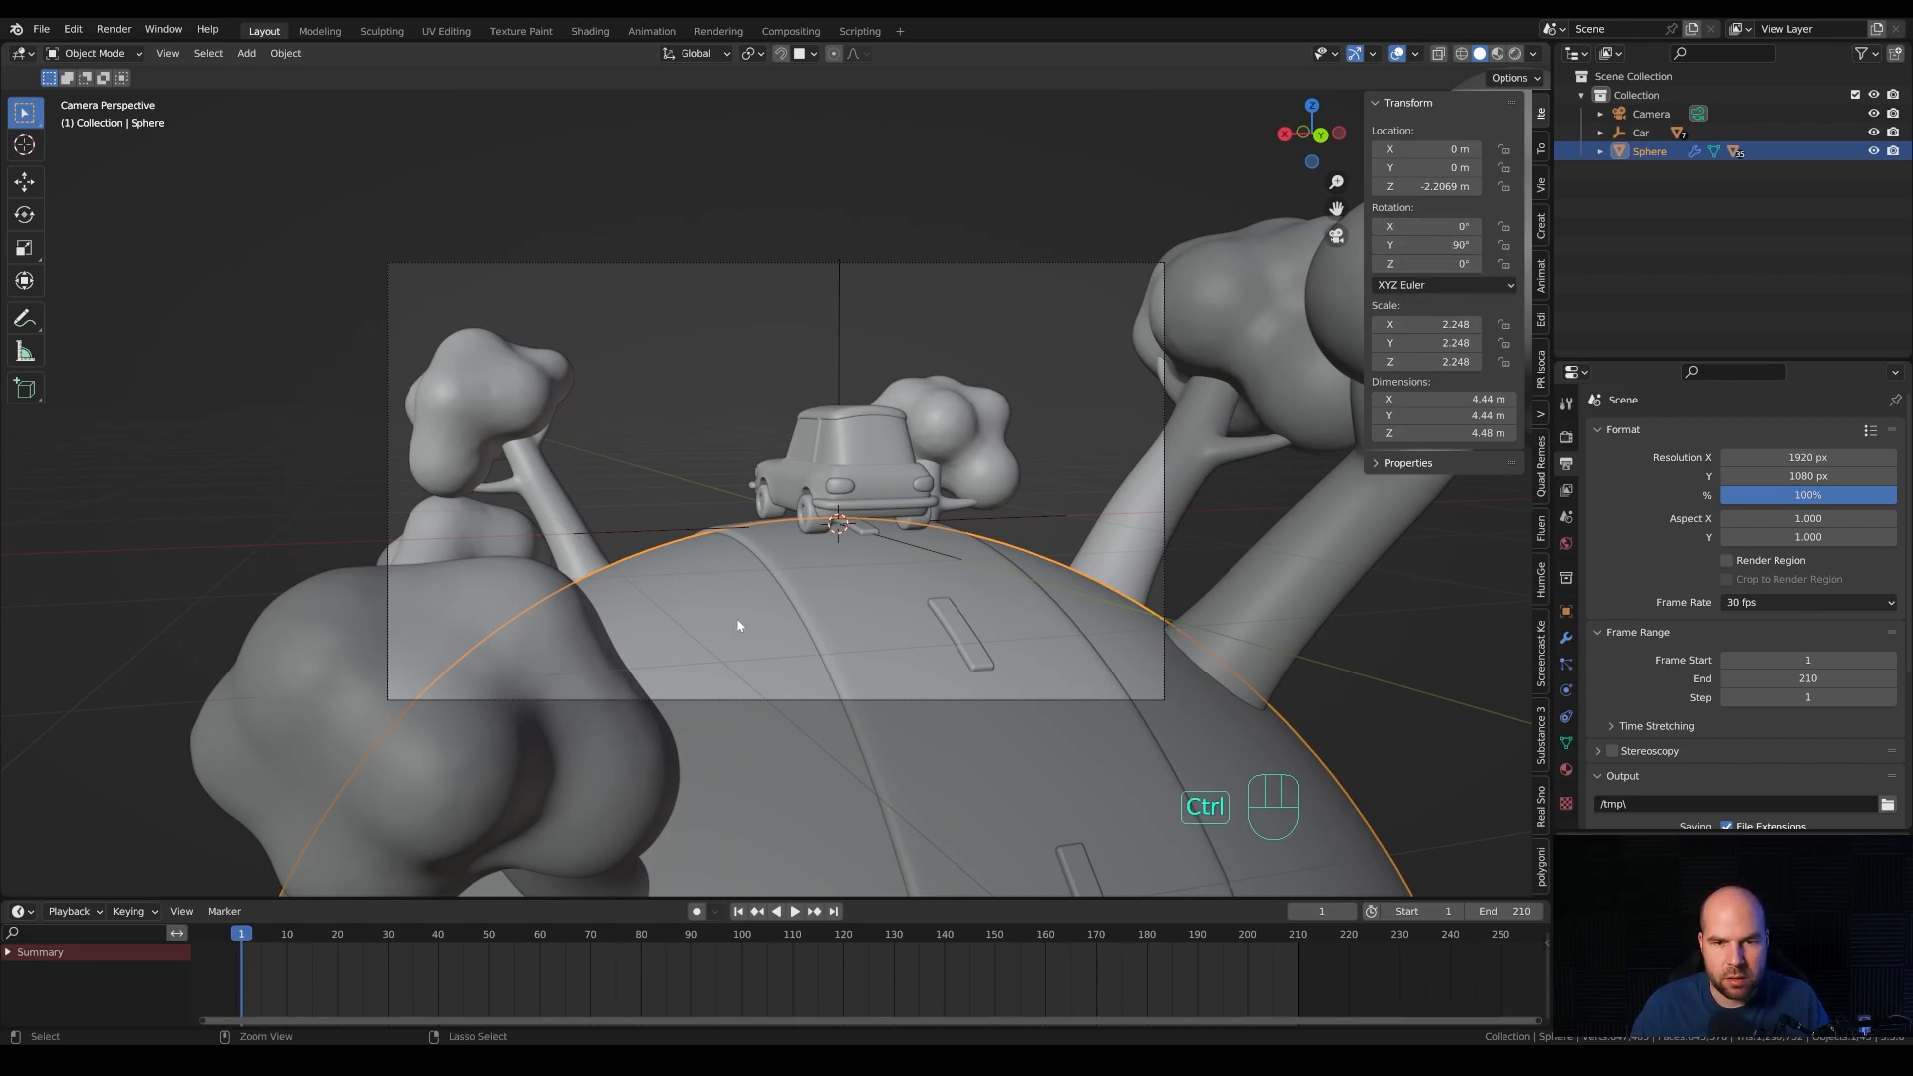
key(ctrl+a)
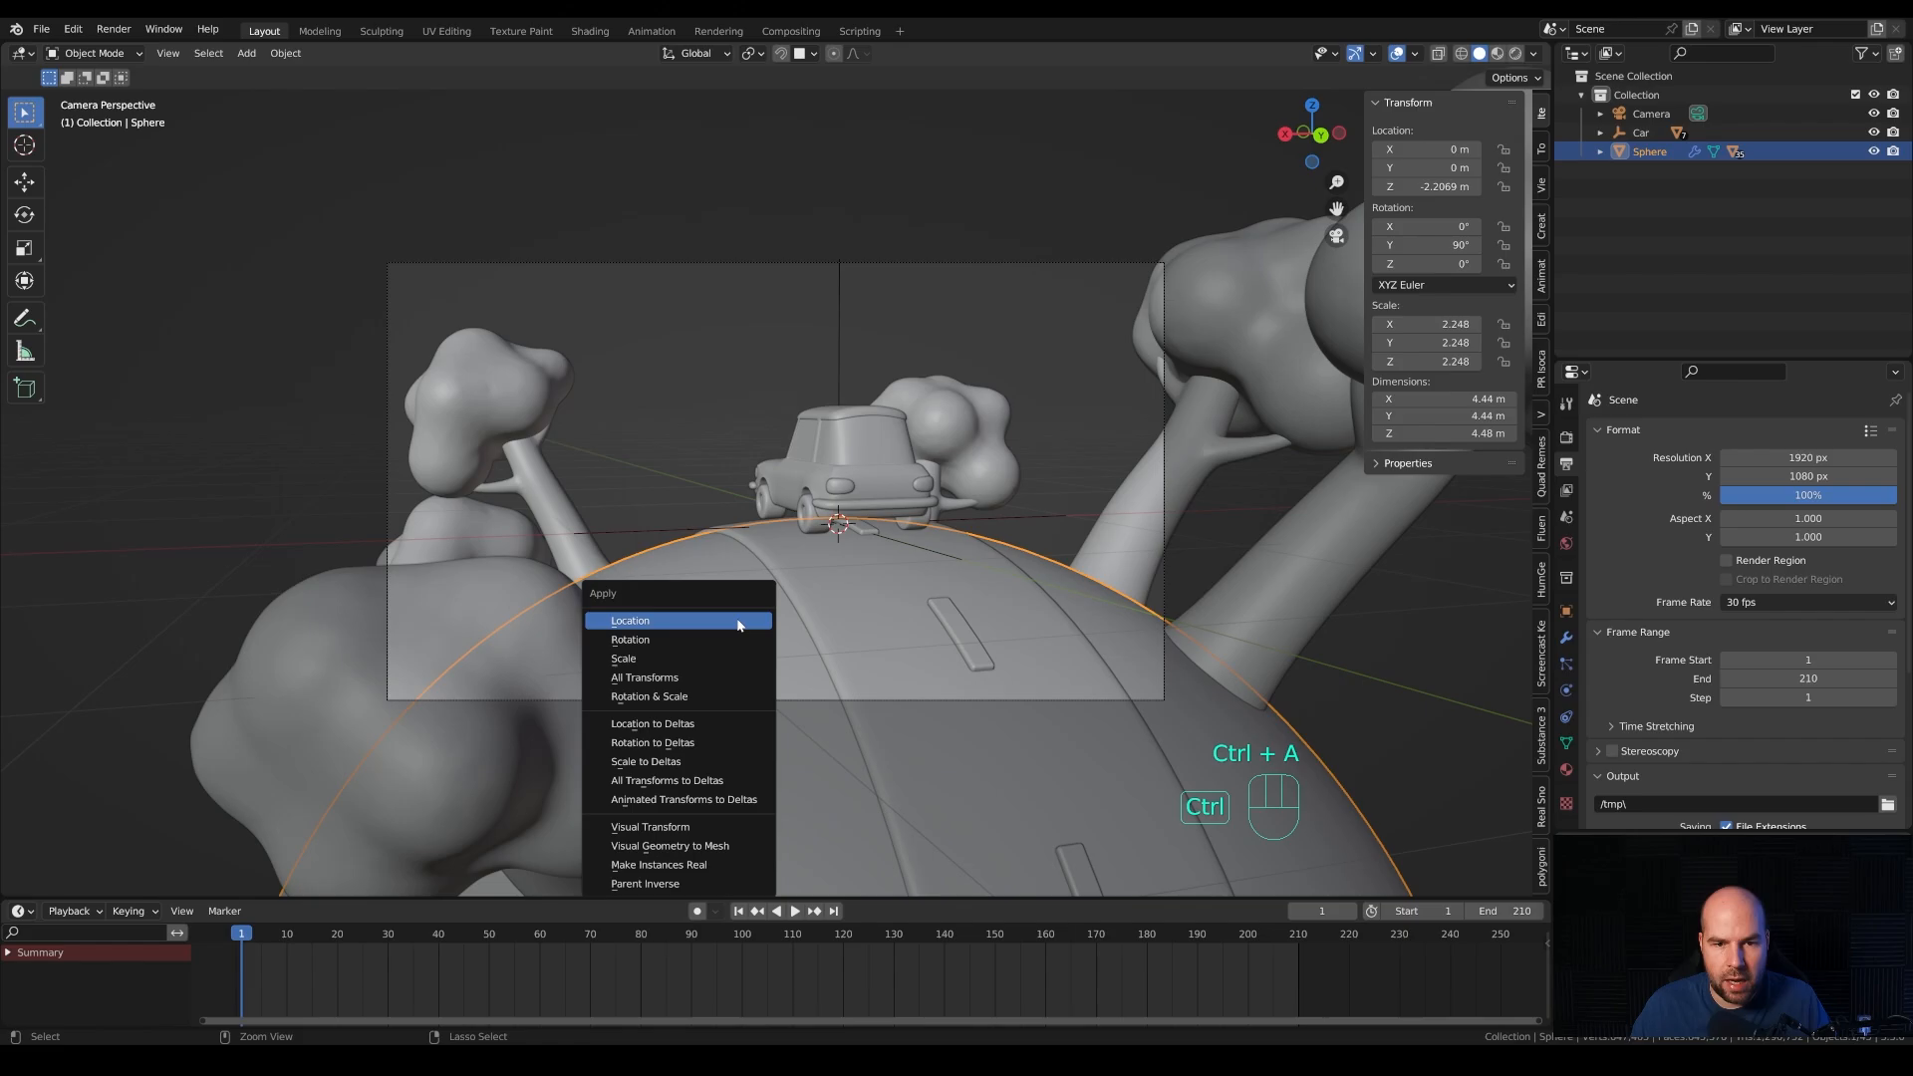
click(631, 643)
key(ctrl+z)
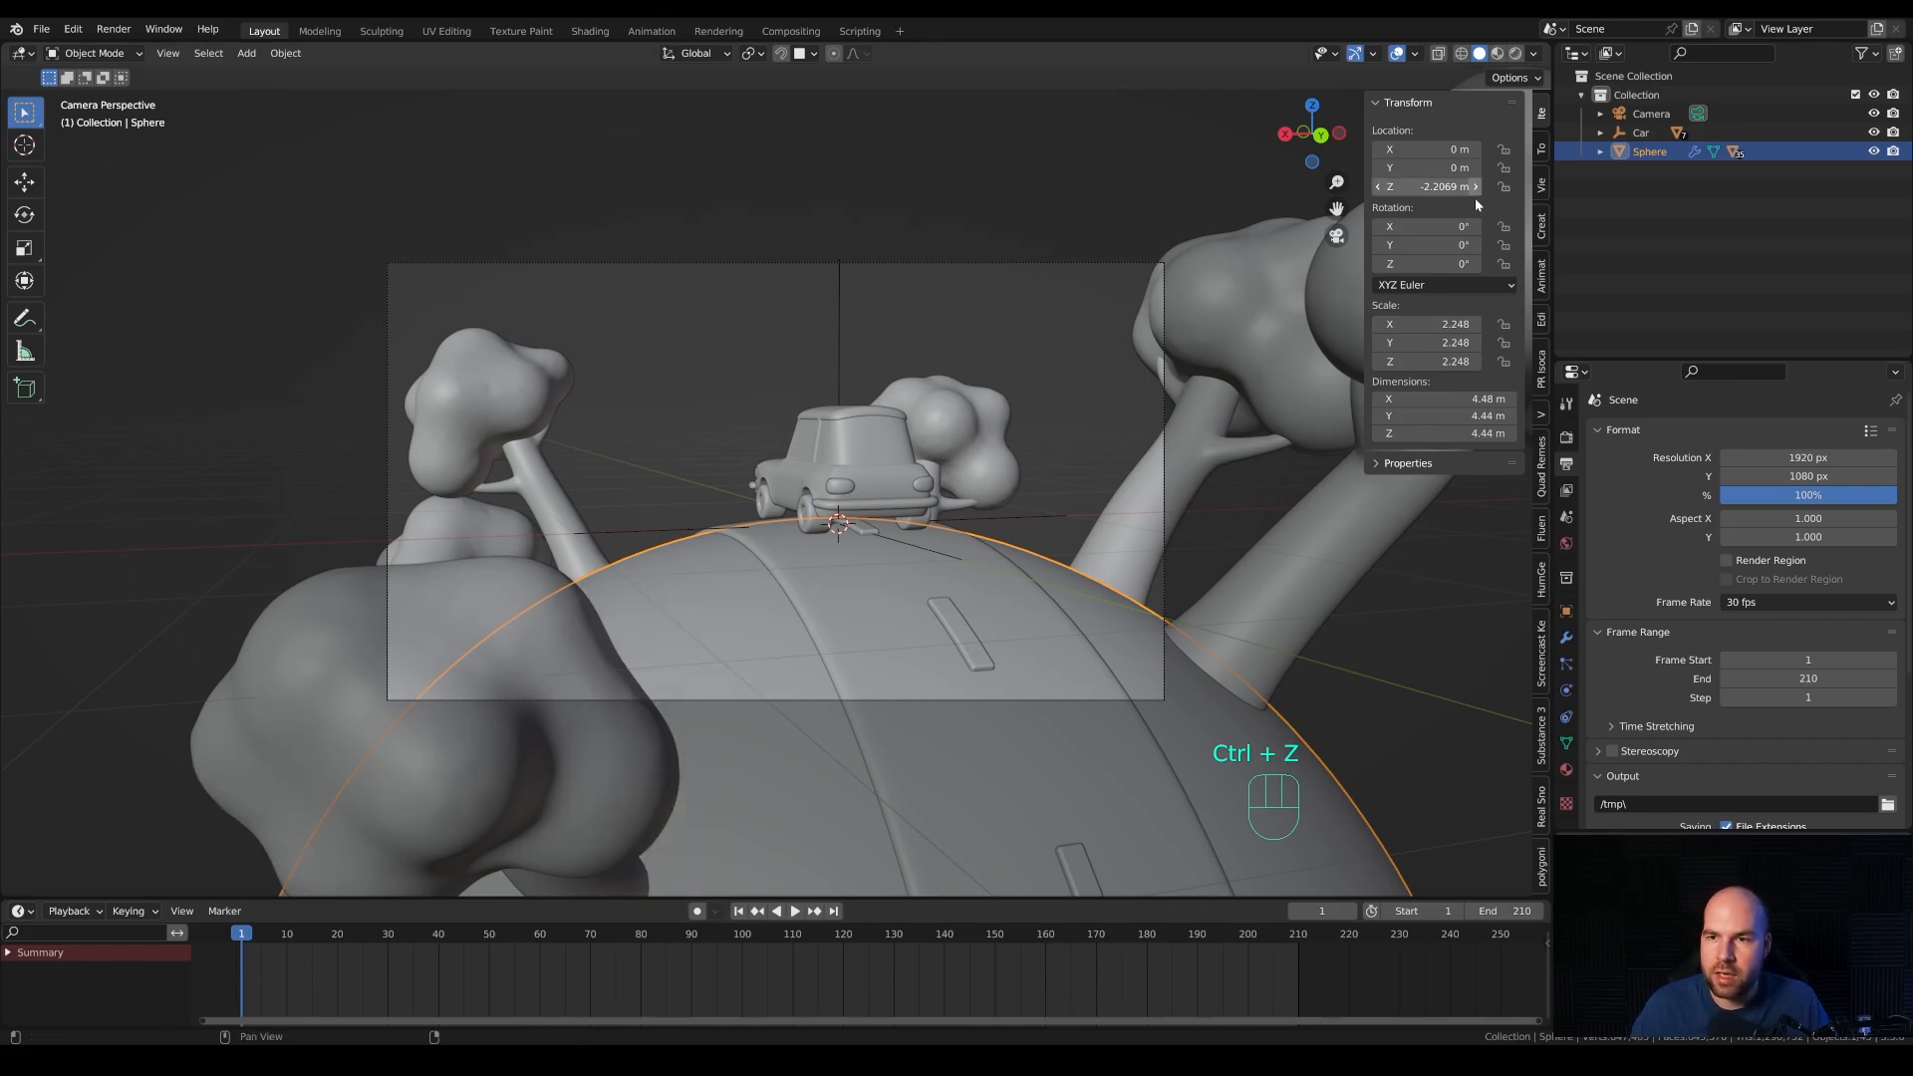
key(r)
key(x)
key(Escape)
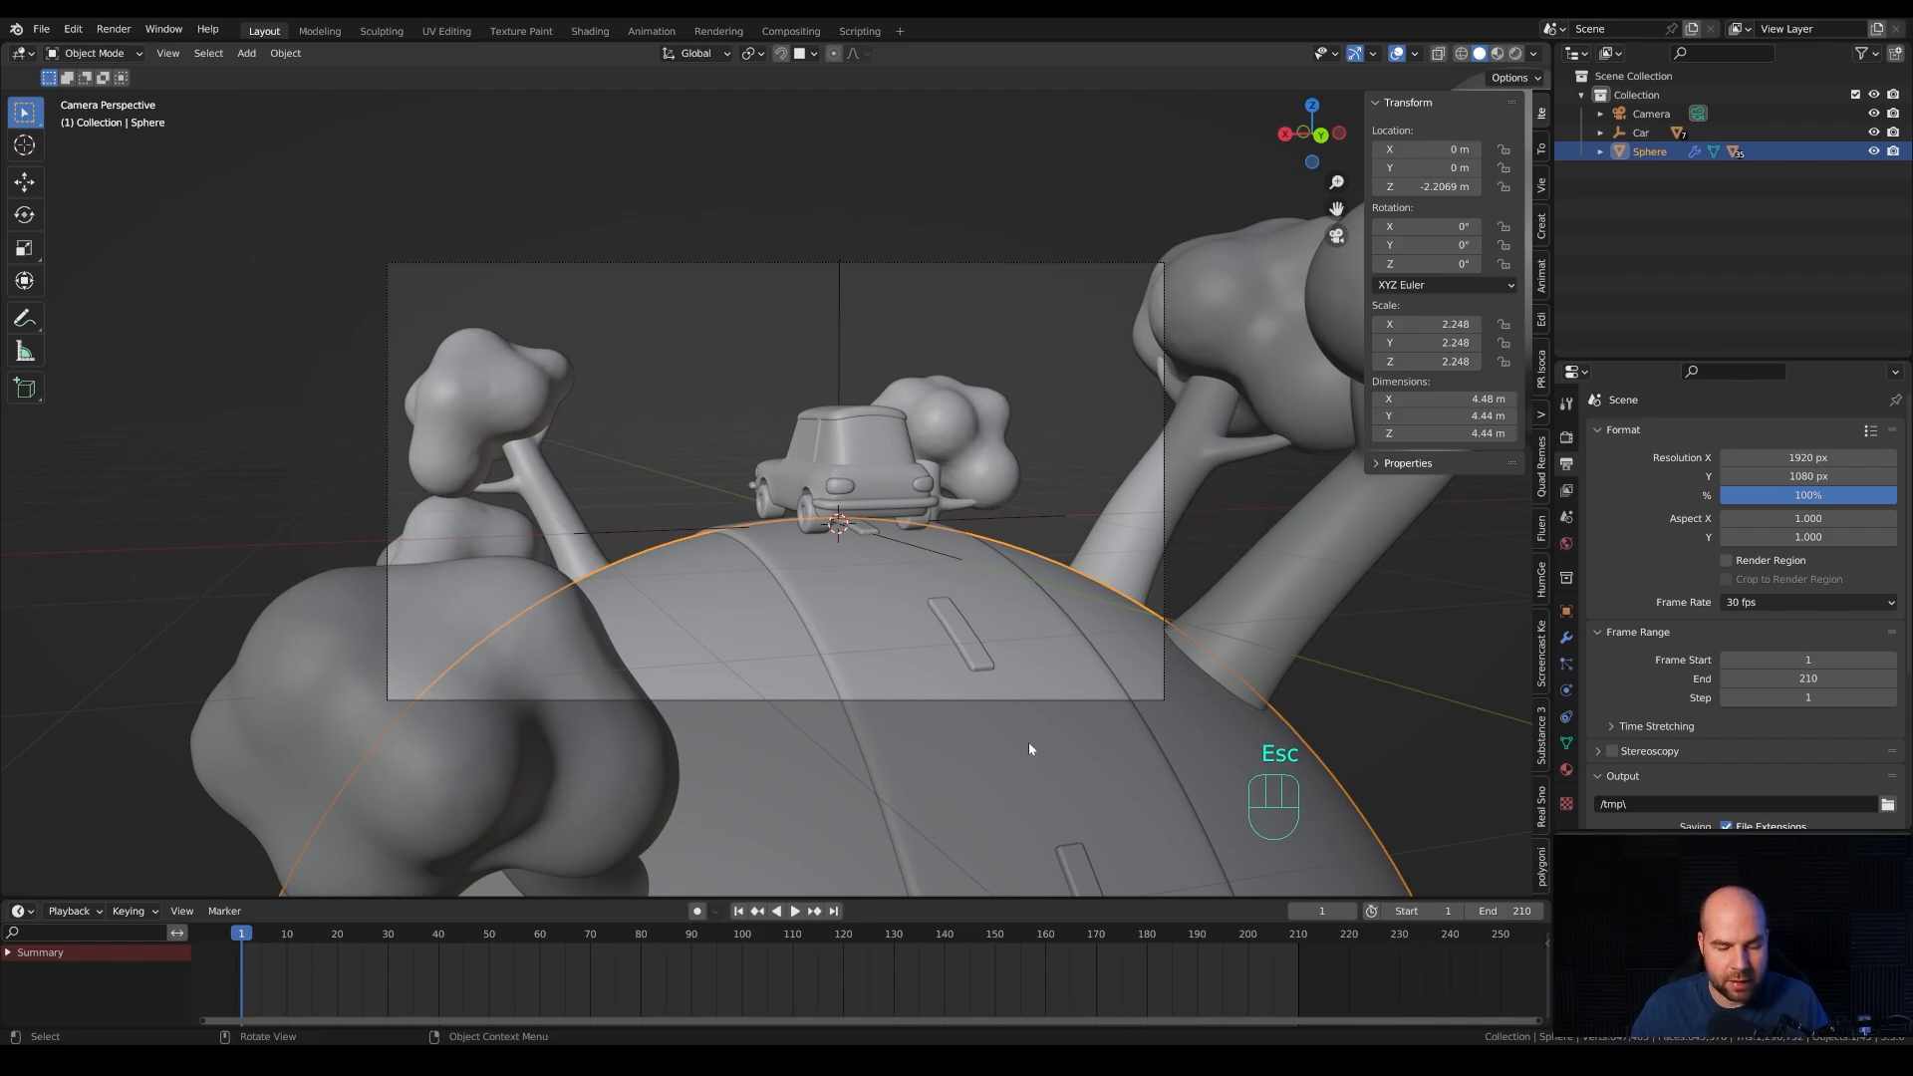
key(r)
key(x)
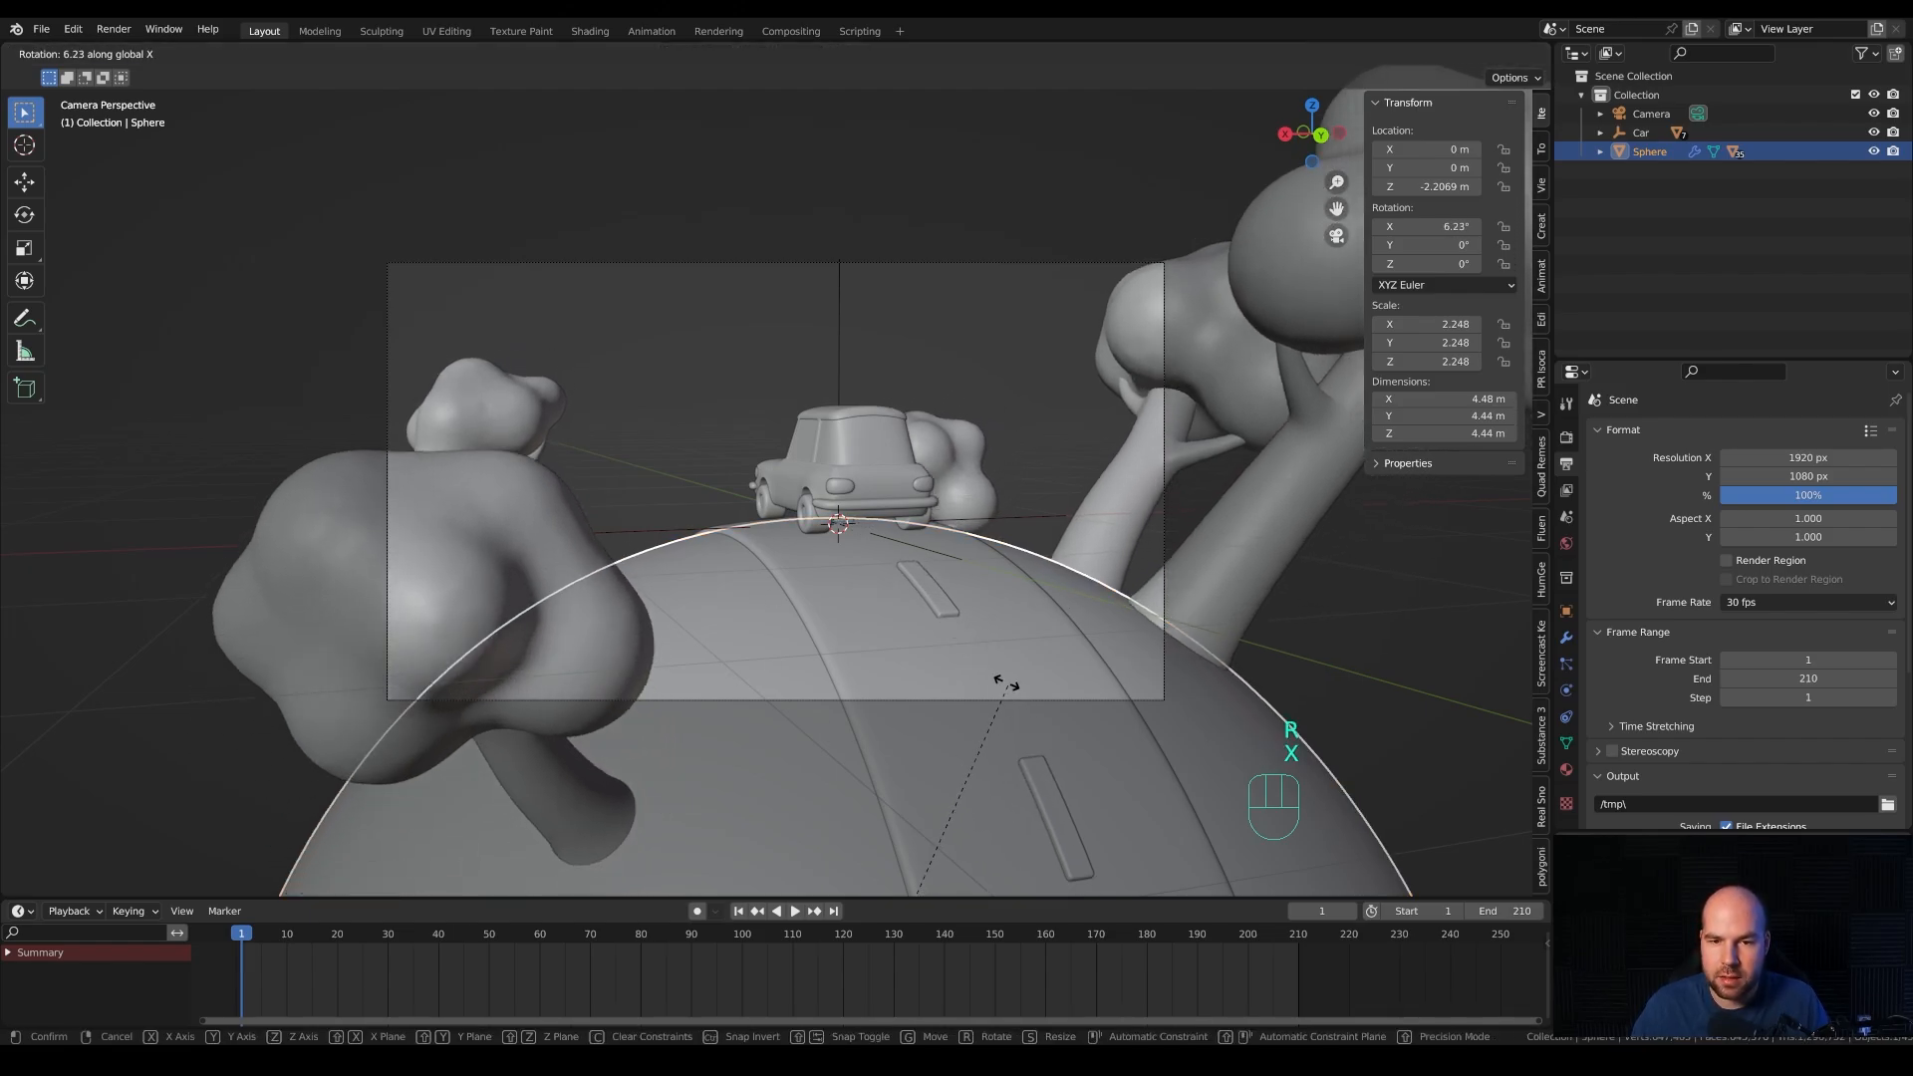
key(Escape)
key(r)
key(x)
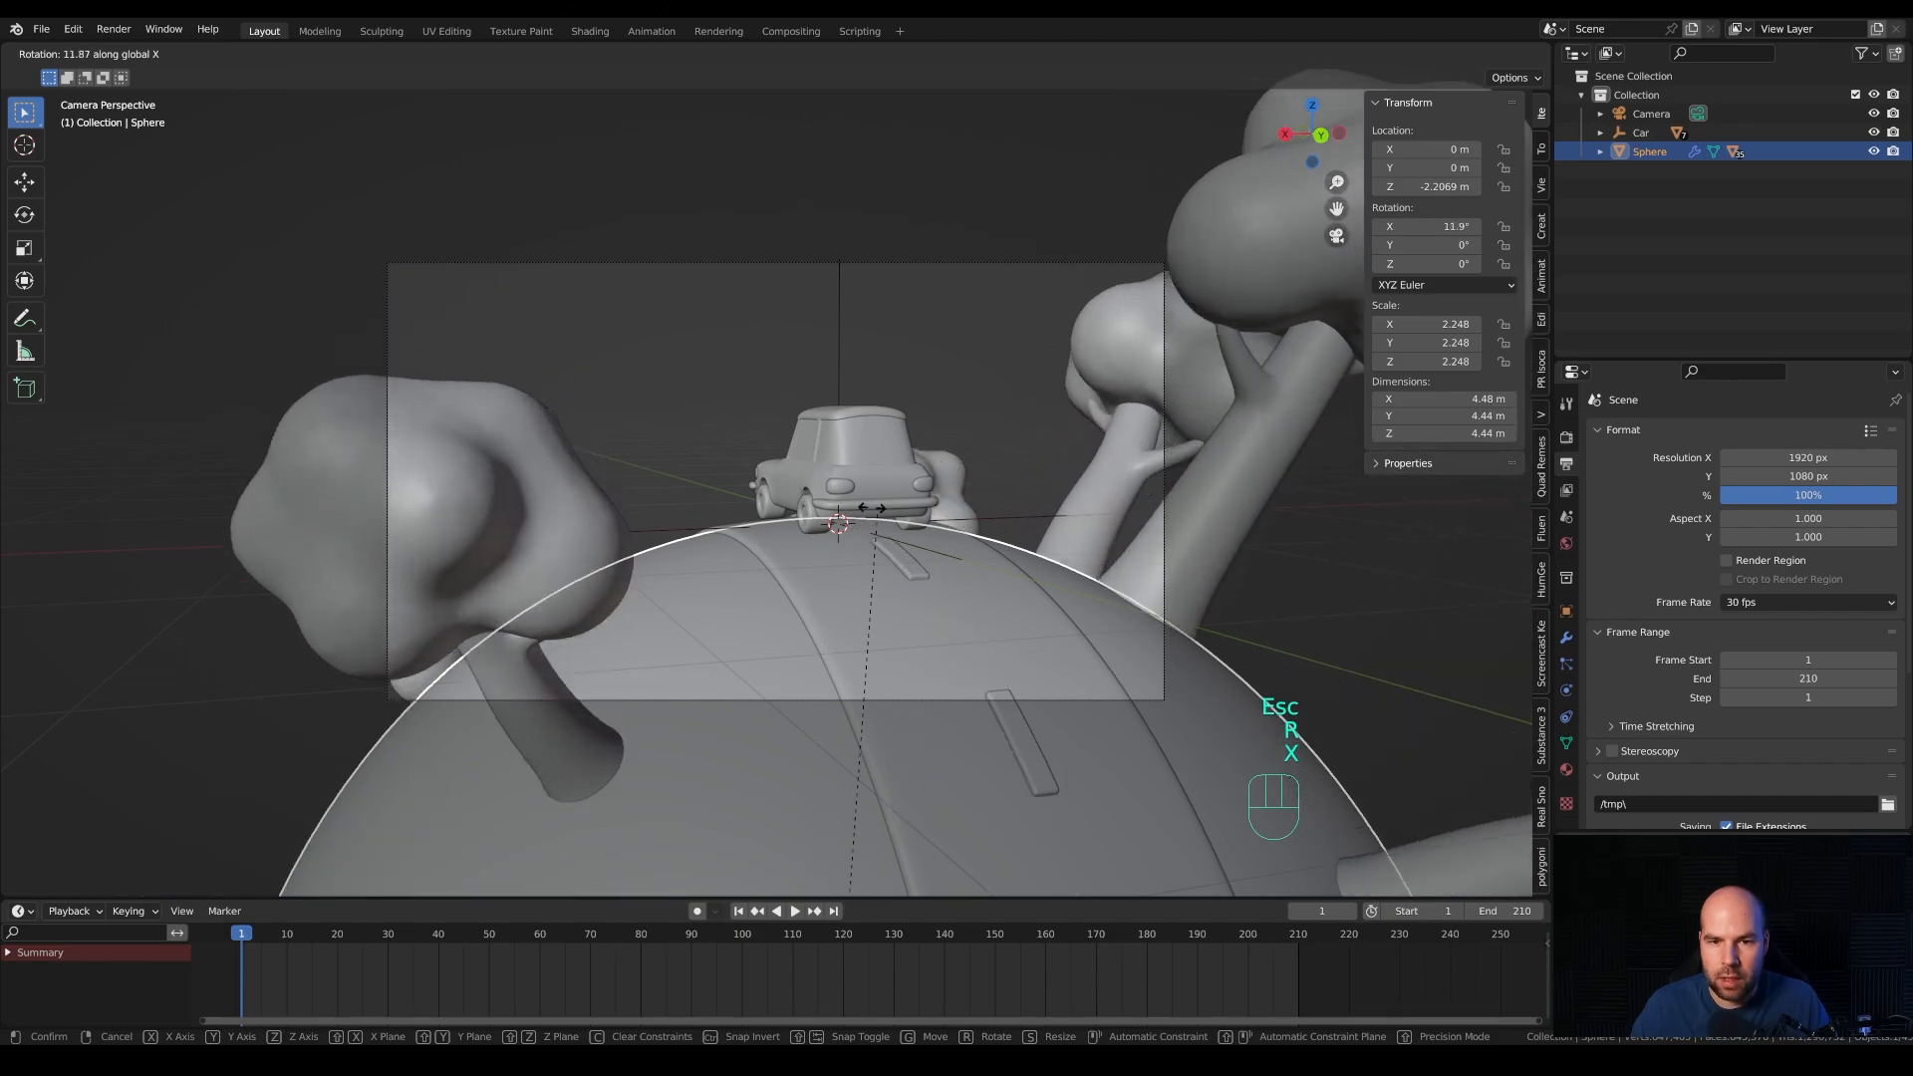
key(Escape)
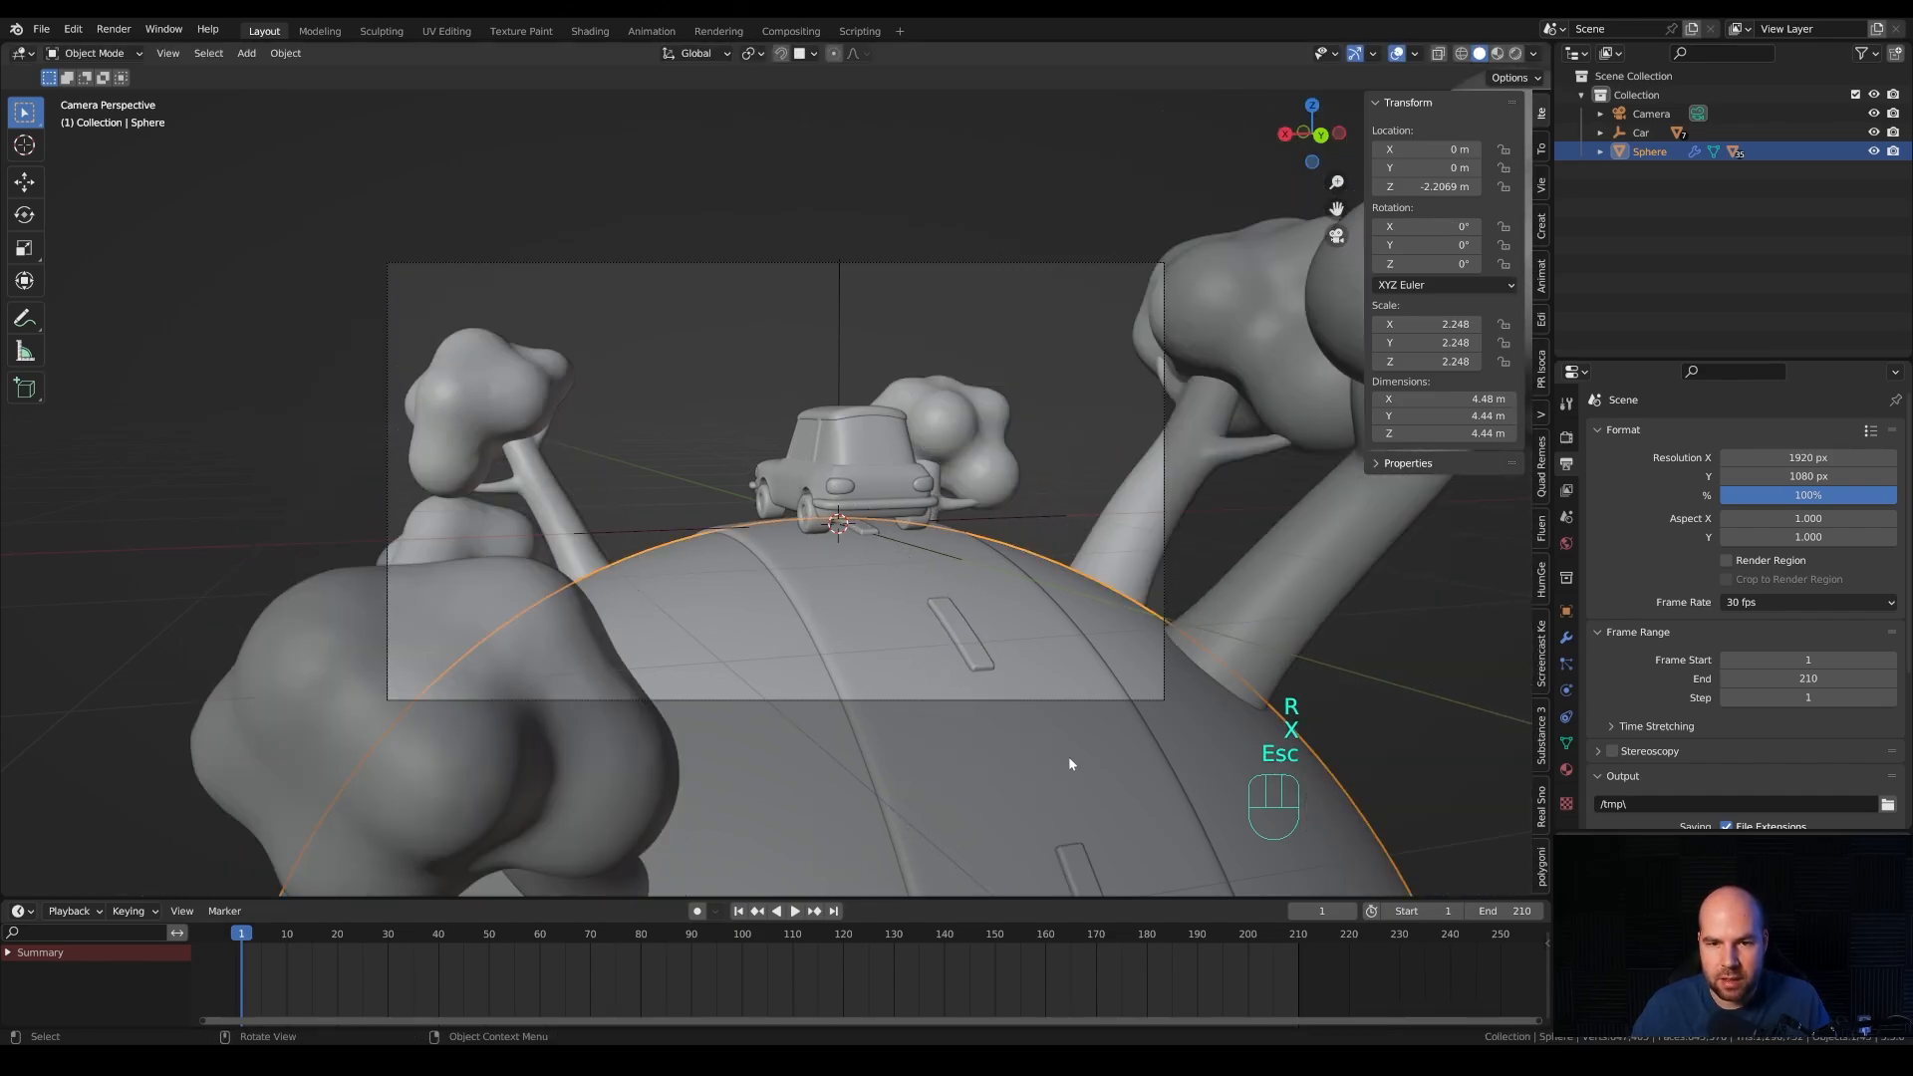
Insert a single keyframe on the sphere's X rotation at frame 1 and duplicate it to frame 210.
right_click(1438, 229)
click(1340, 252)
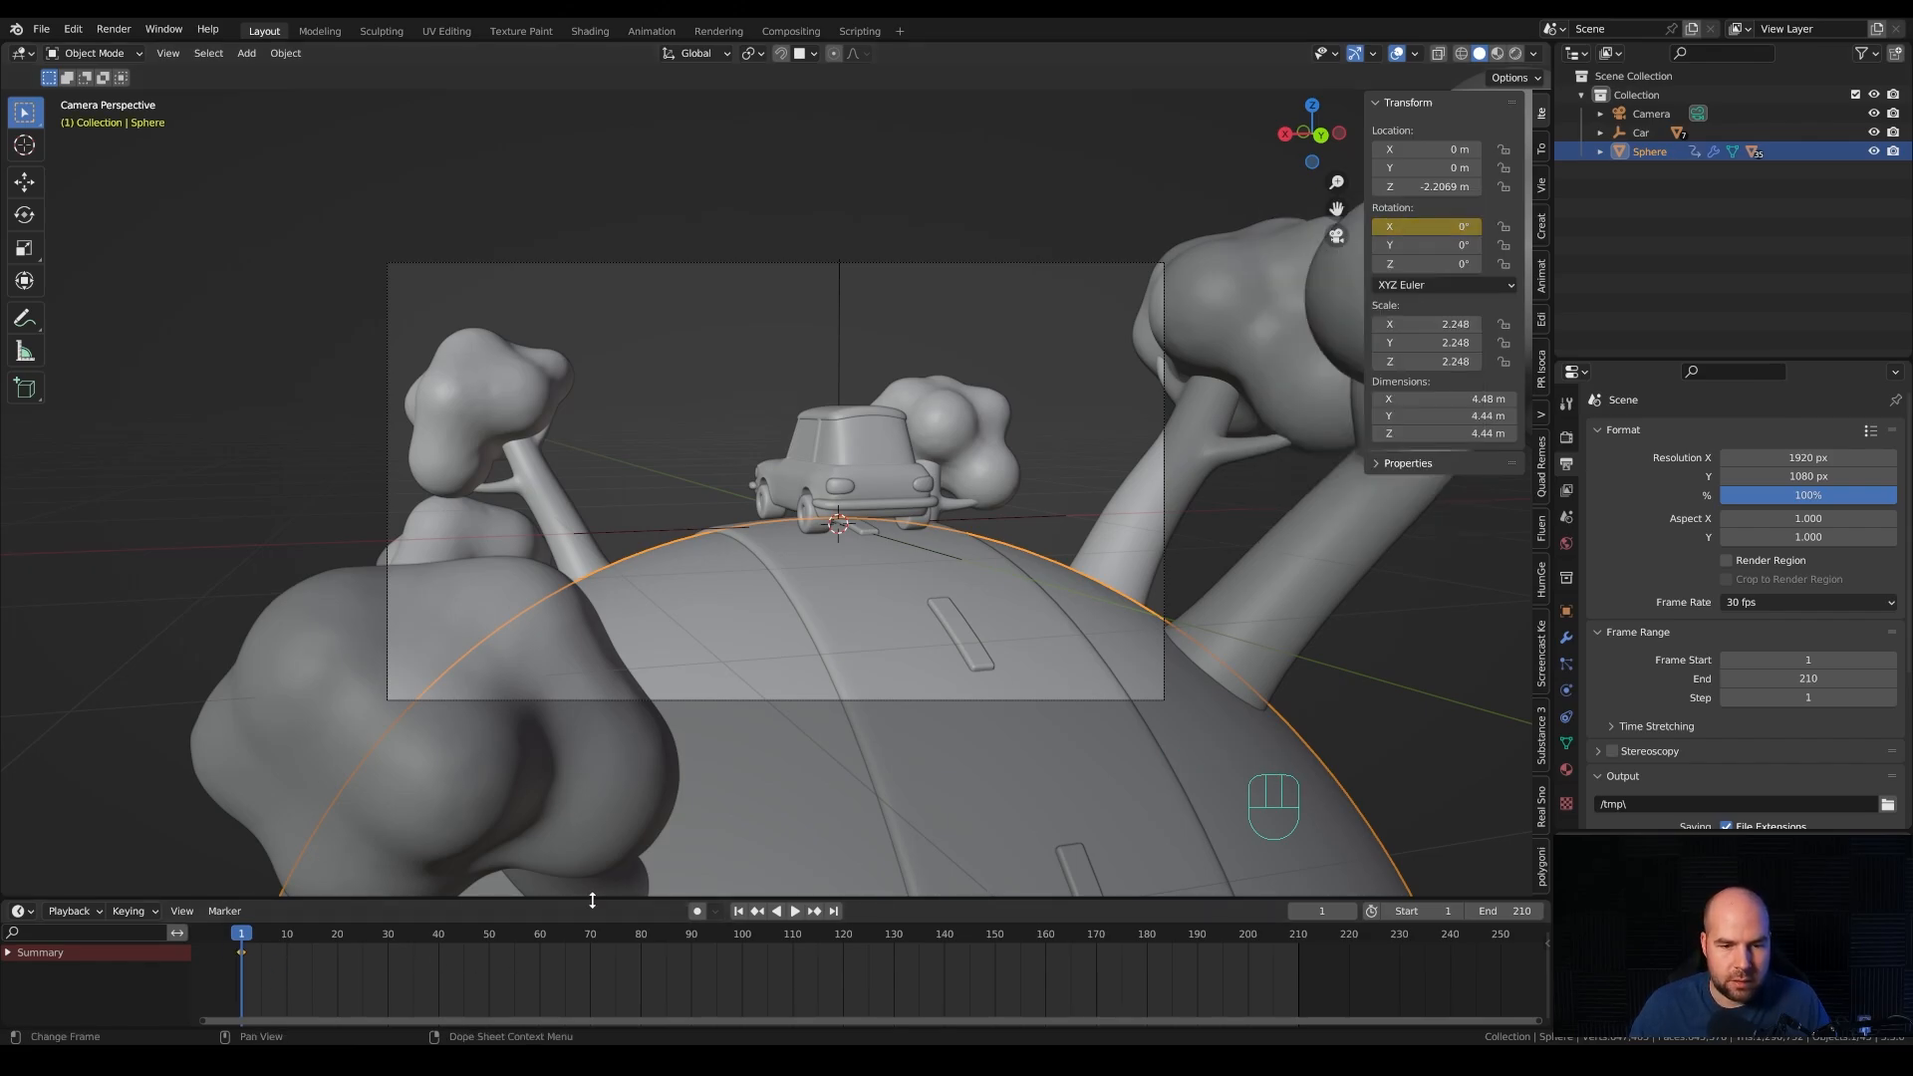
drag(592, 899, 598, 641)
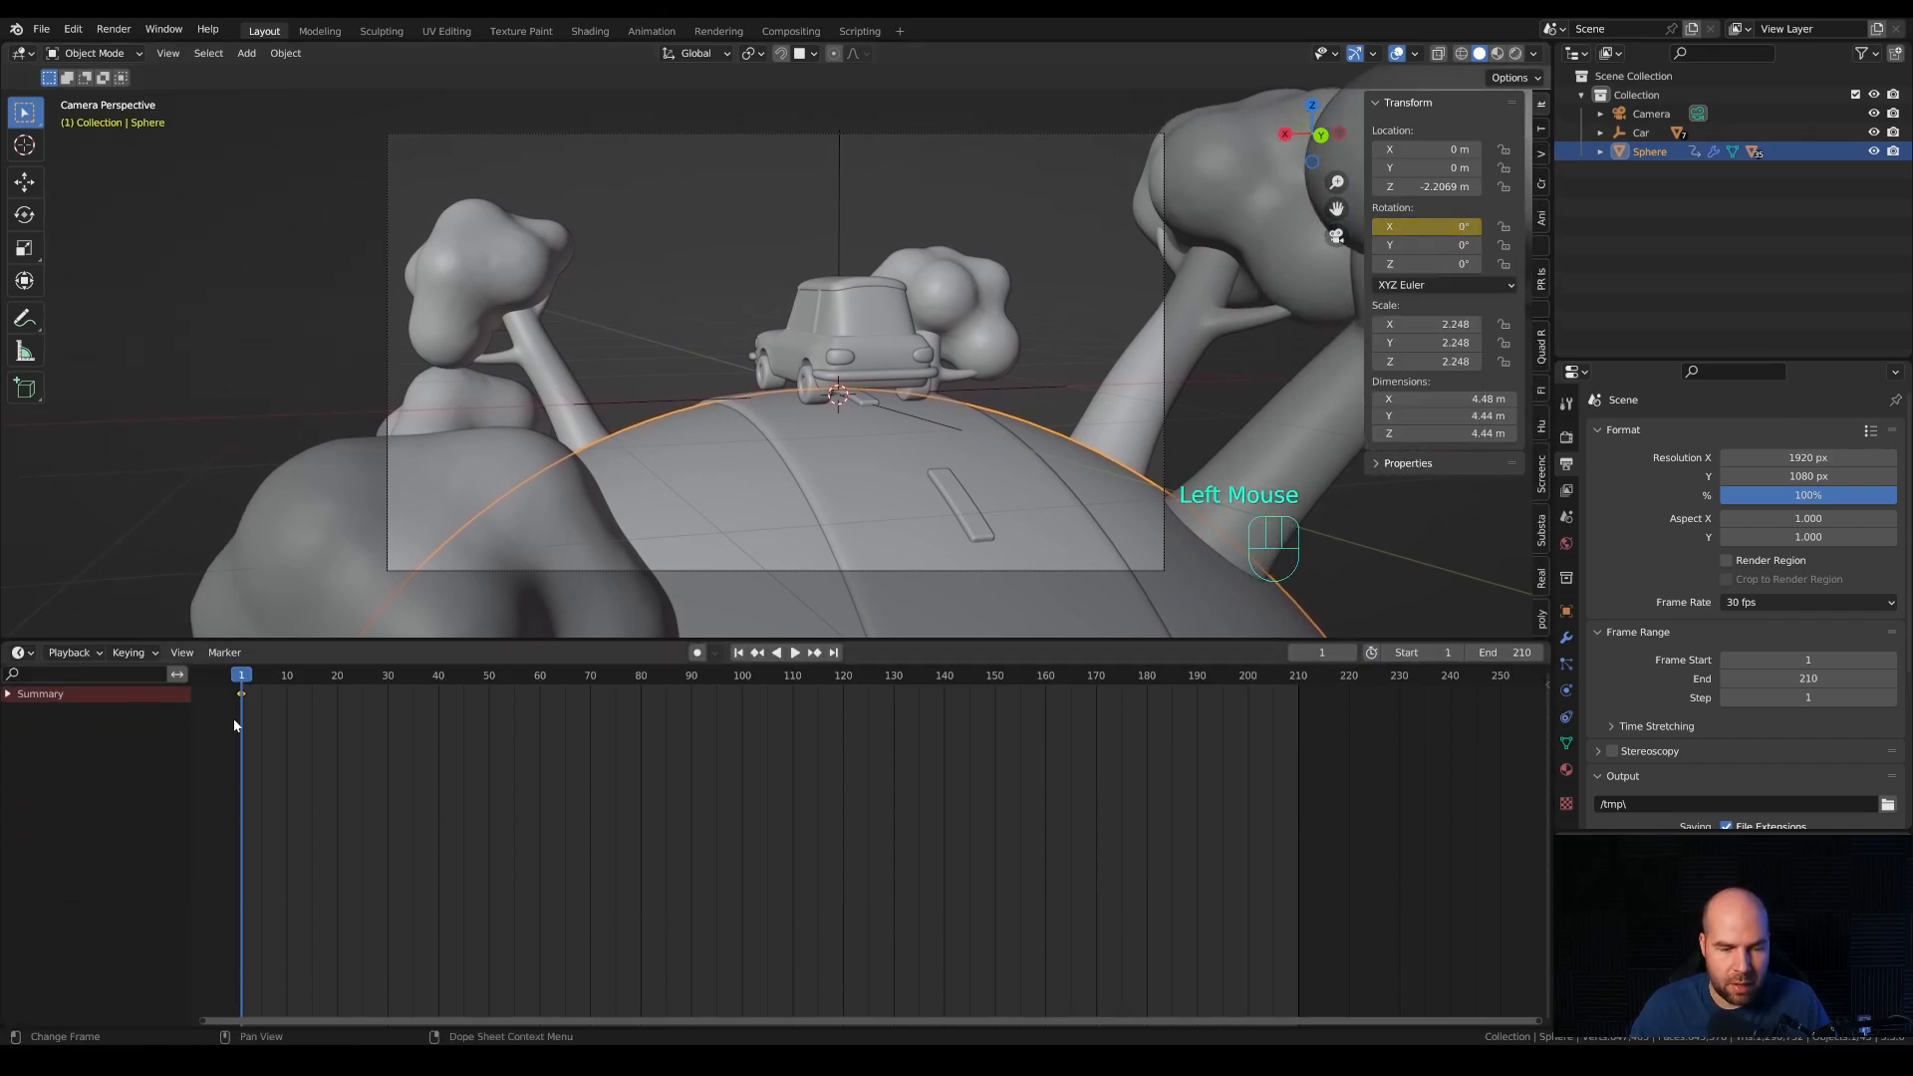
key(shift+d)
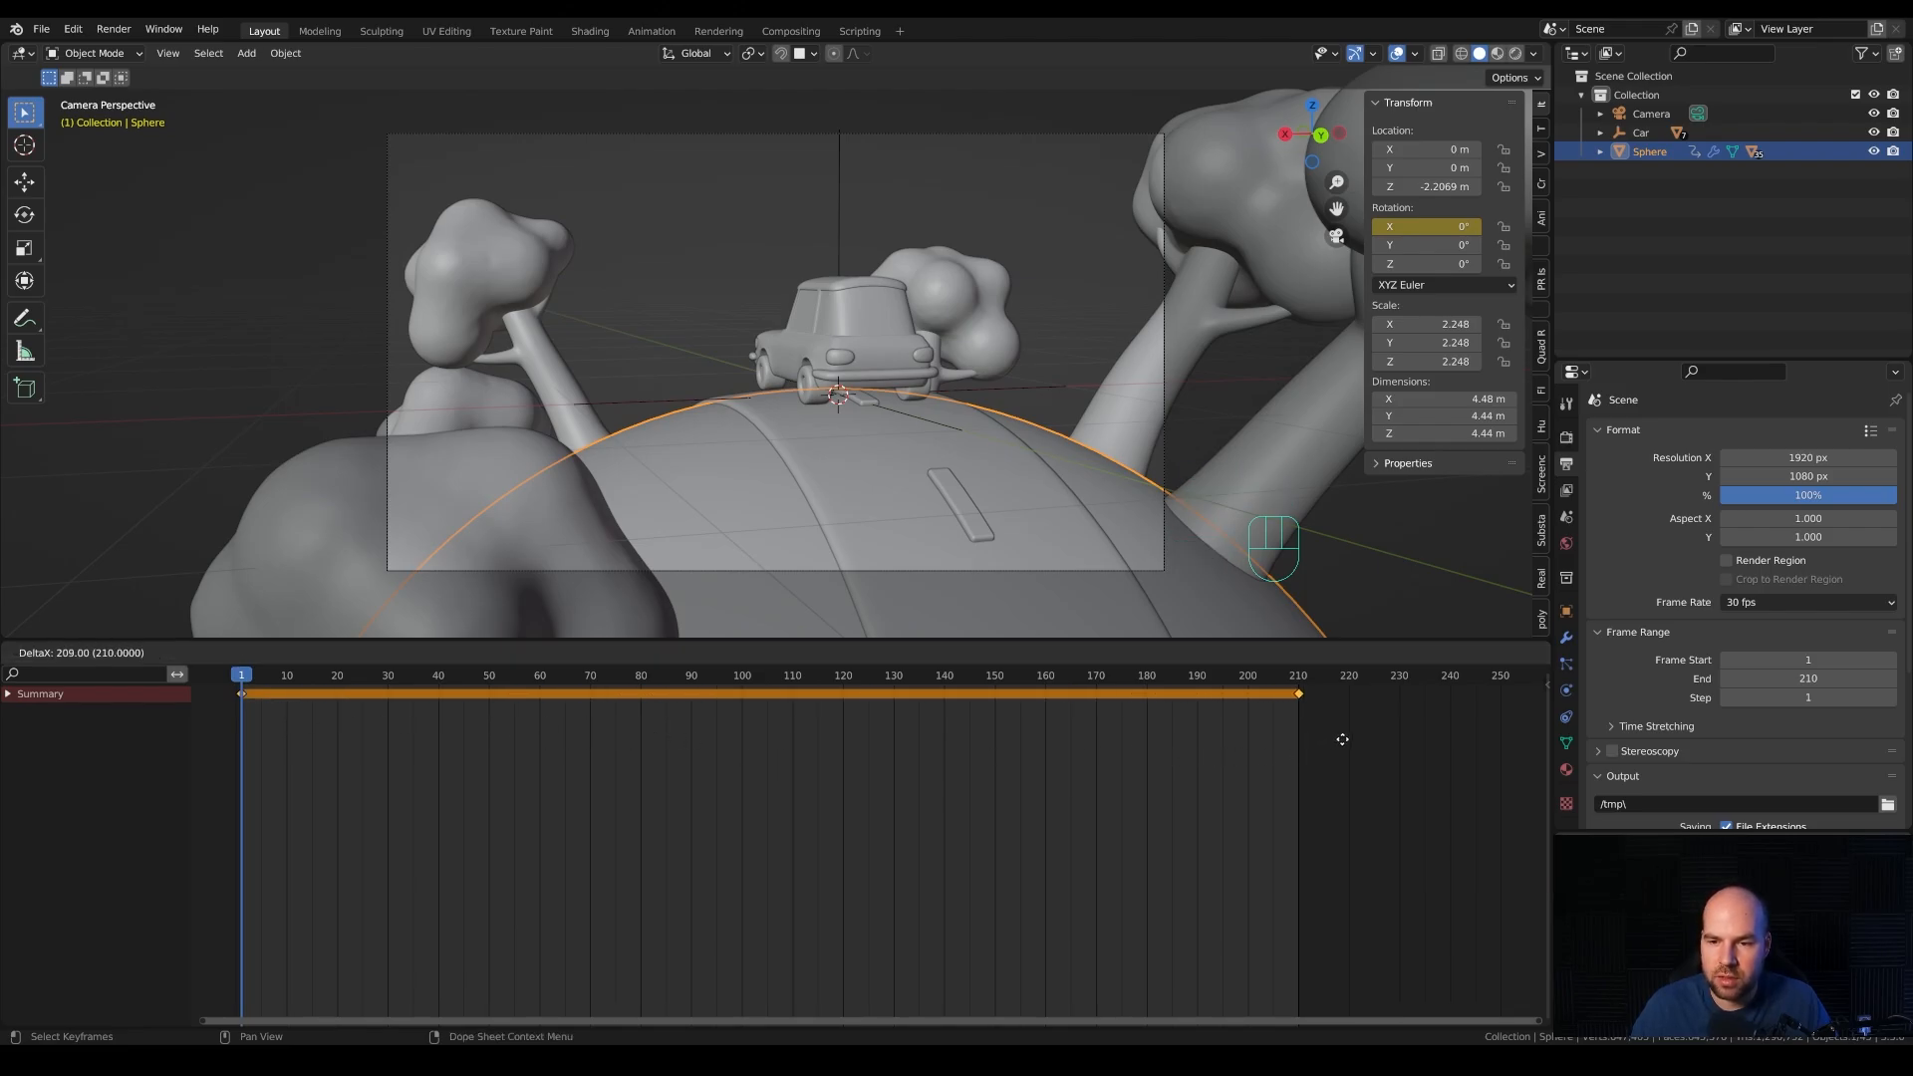
click(1342, 739)
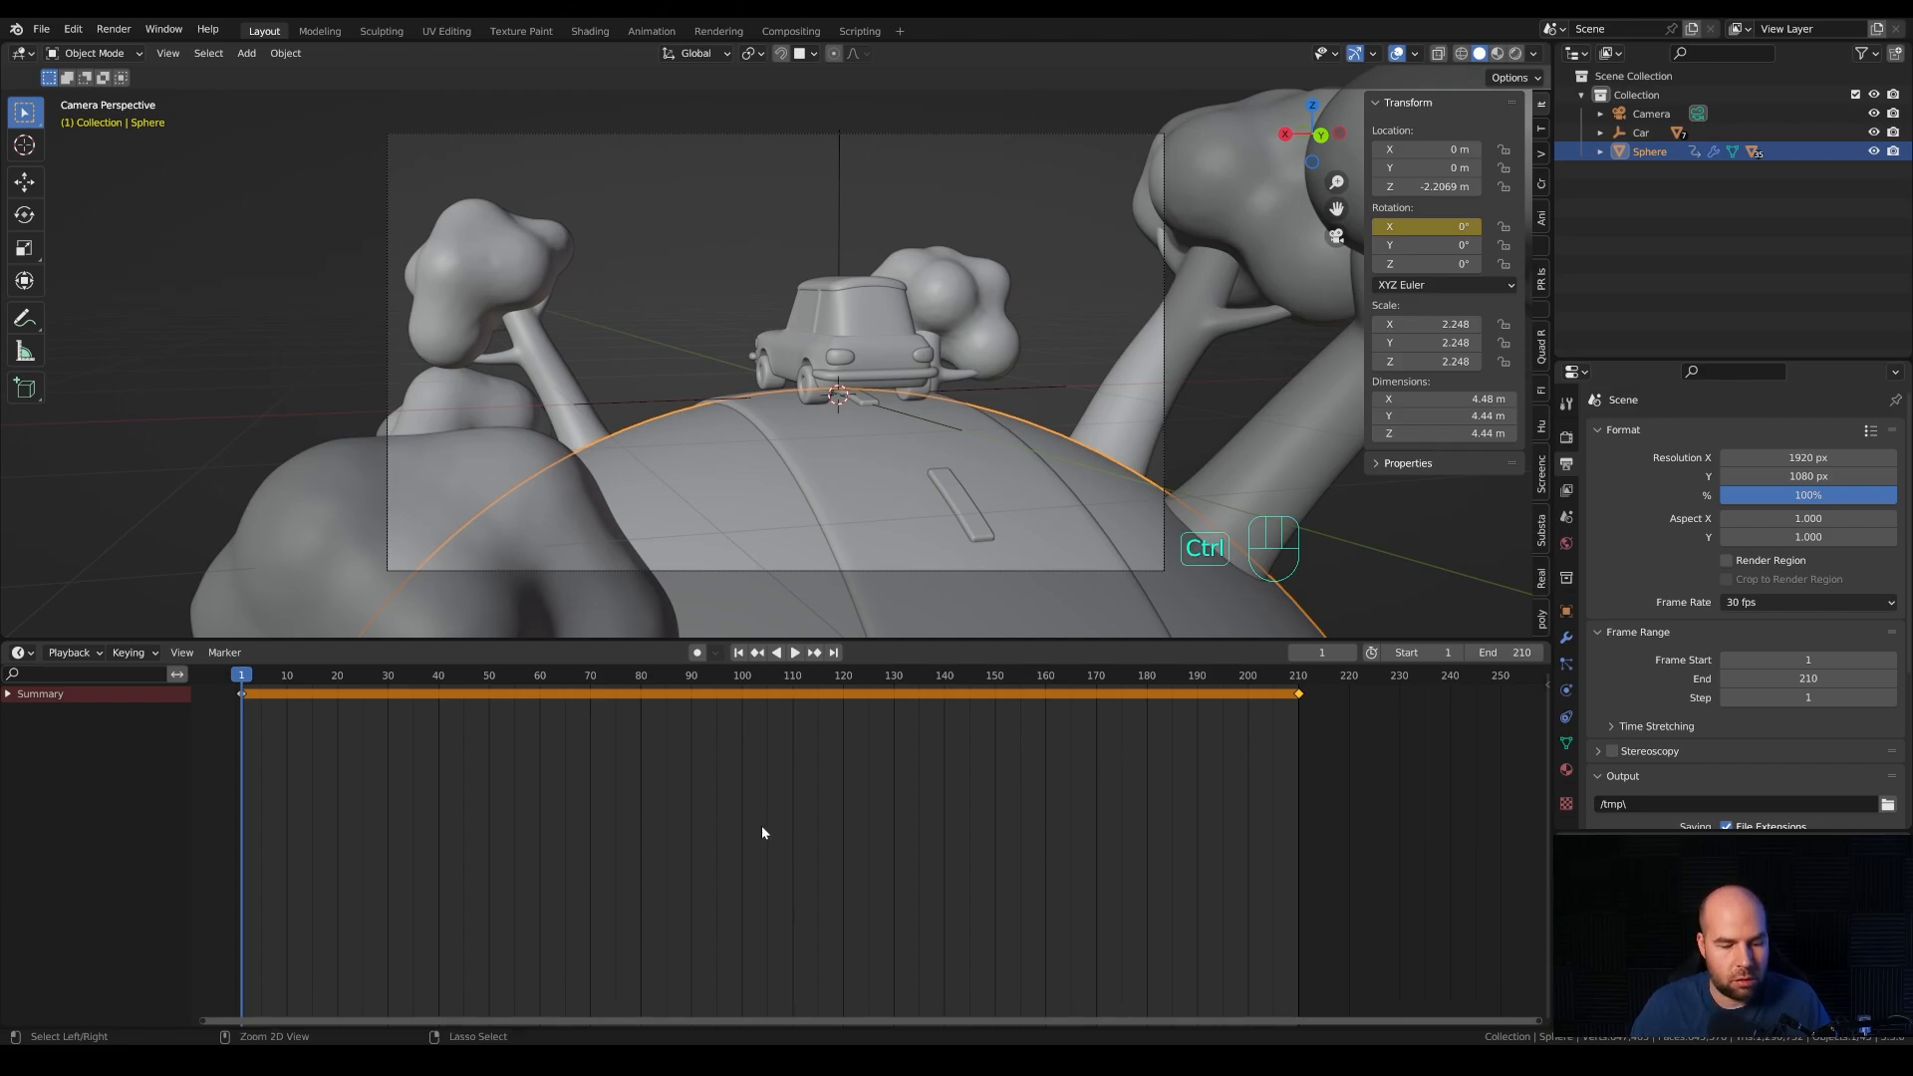
In the Graph Editor, move the sphere's X rotation keyframe at frame 210 to a value of -360°.
key(ctrl+Tab)
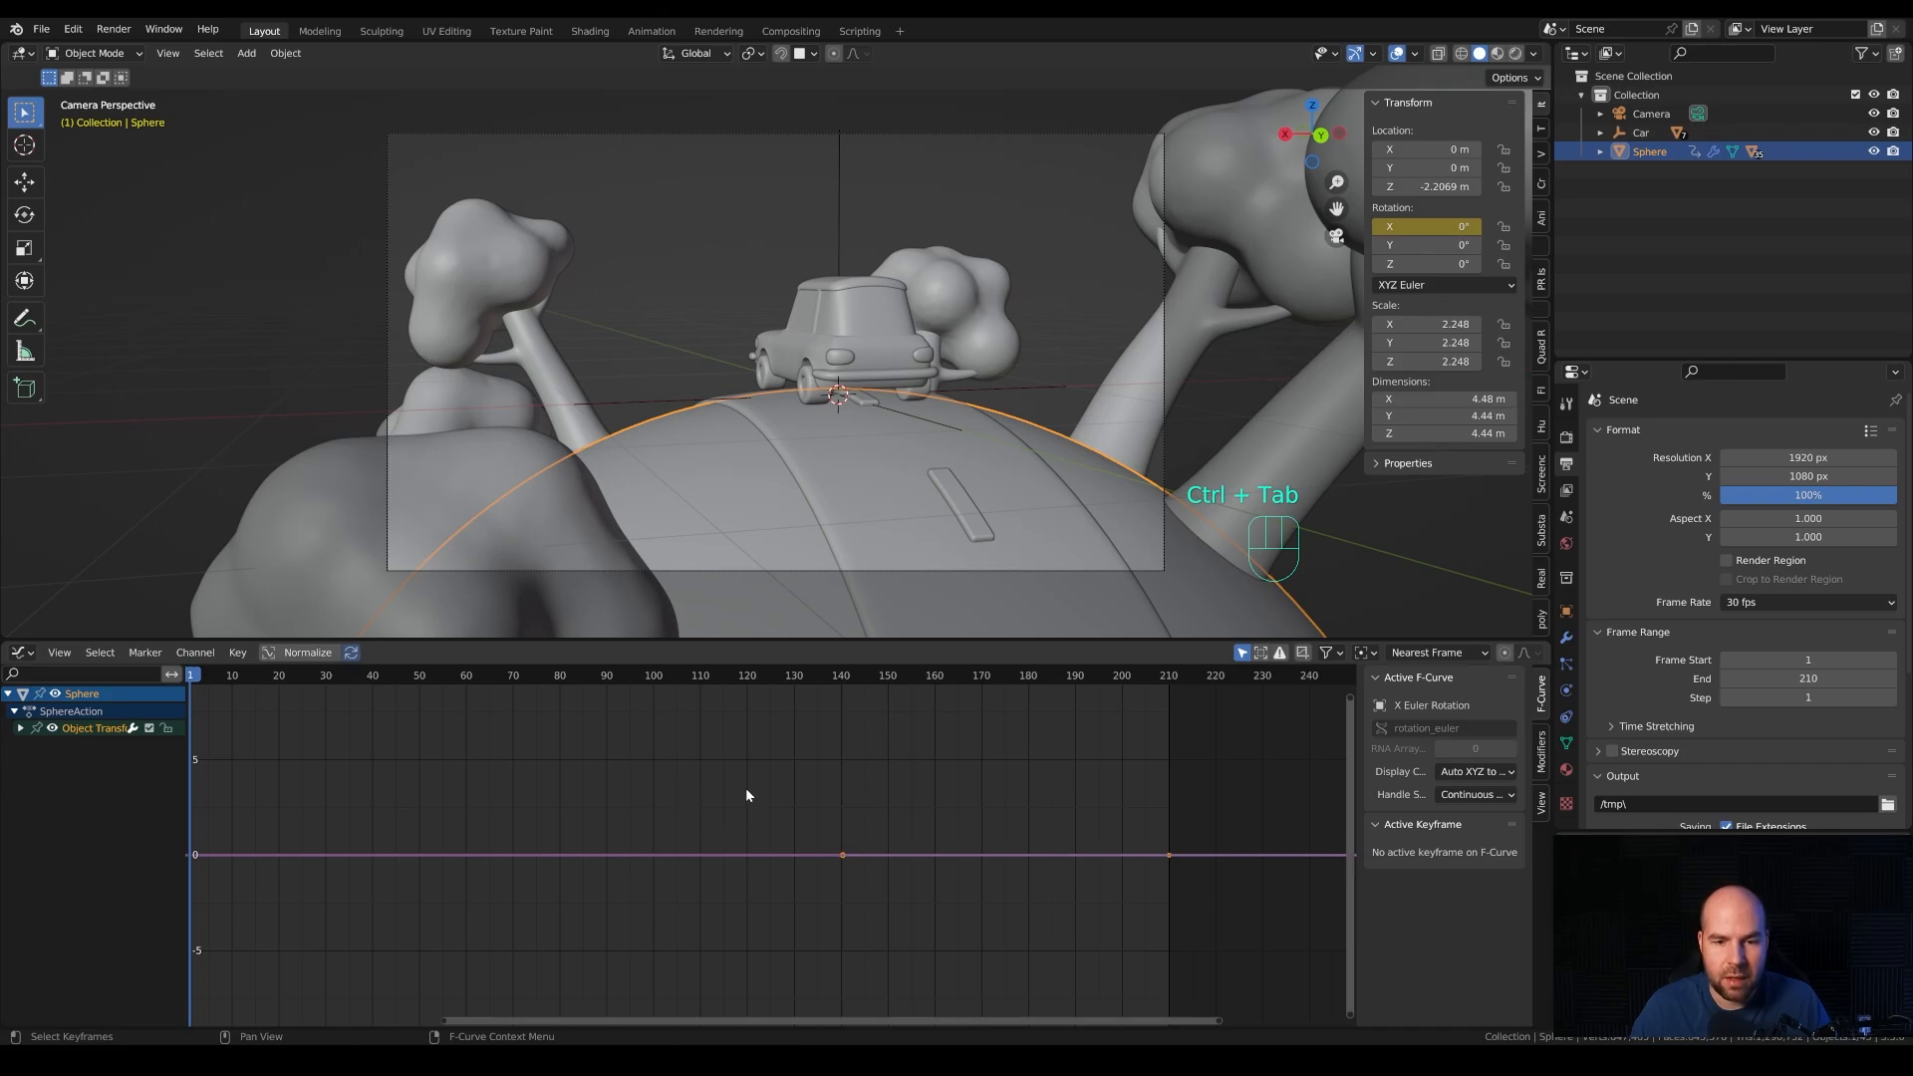
scroll(748, 794, down, 3)
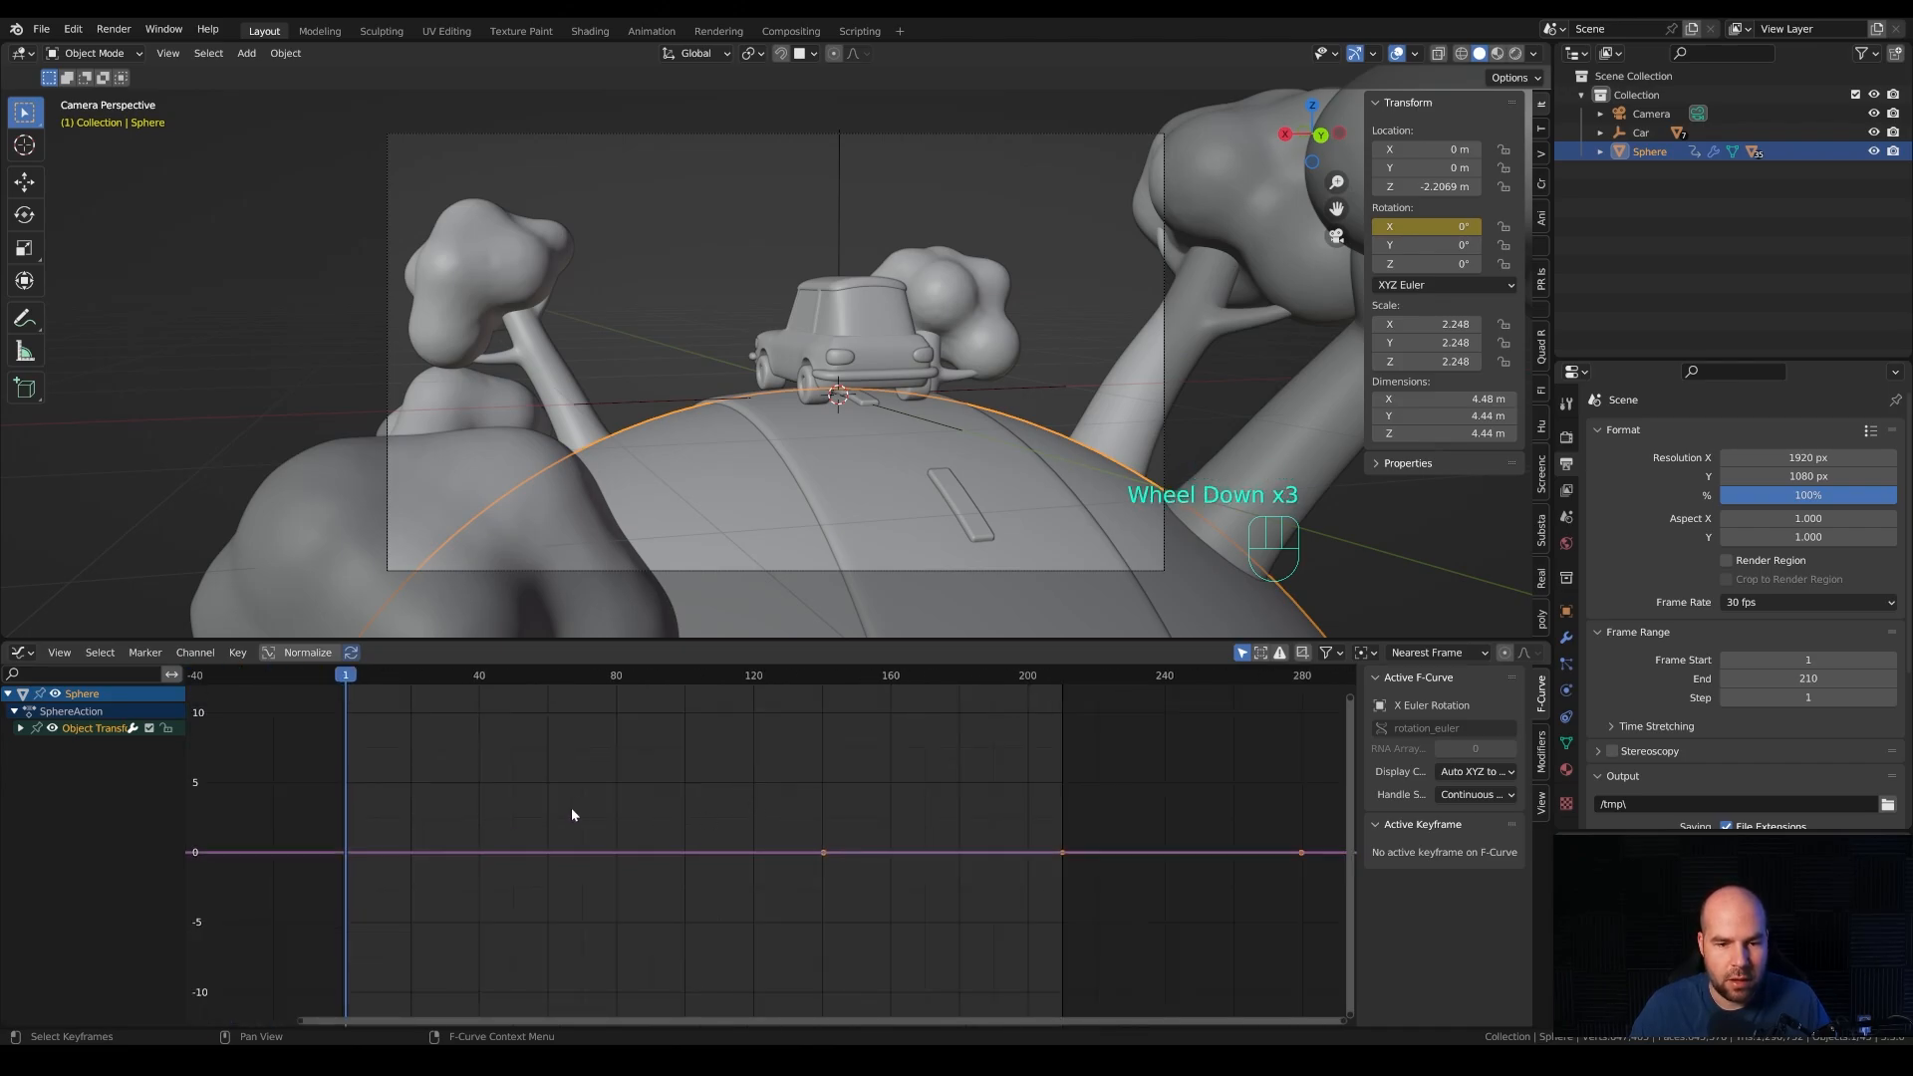
drag(309, 809, 1063, 870)
click(1062, 853)
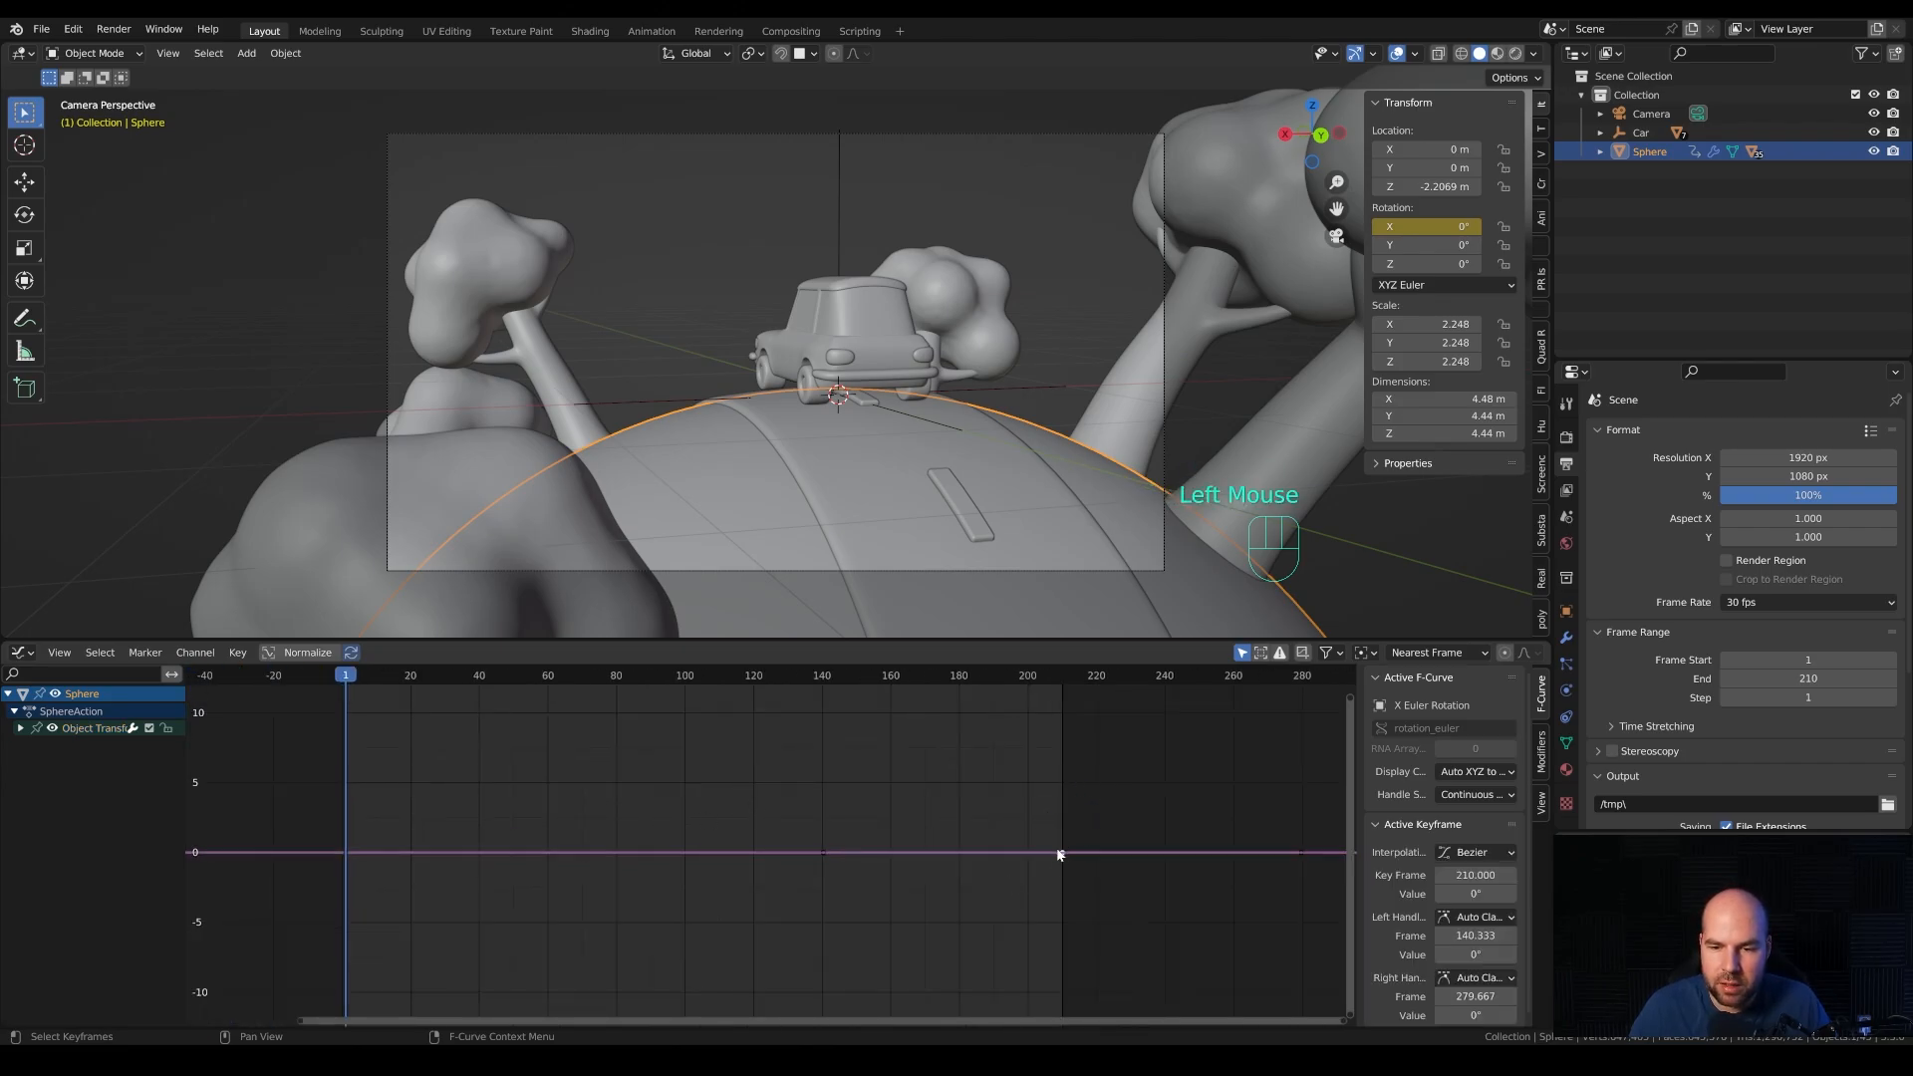
key(g)
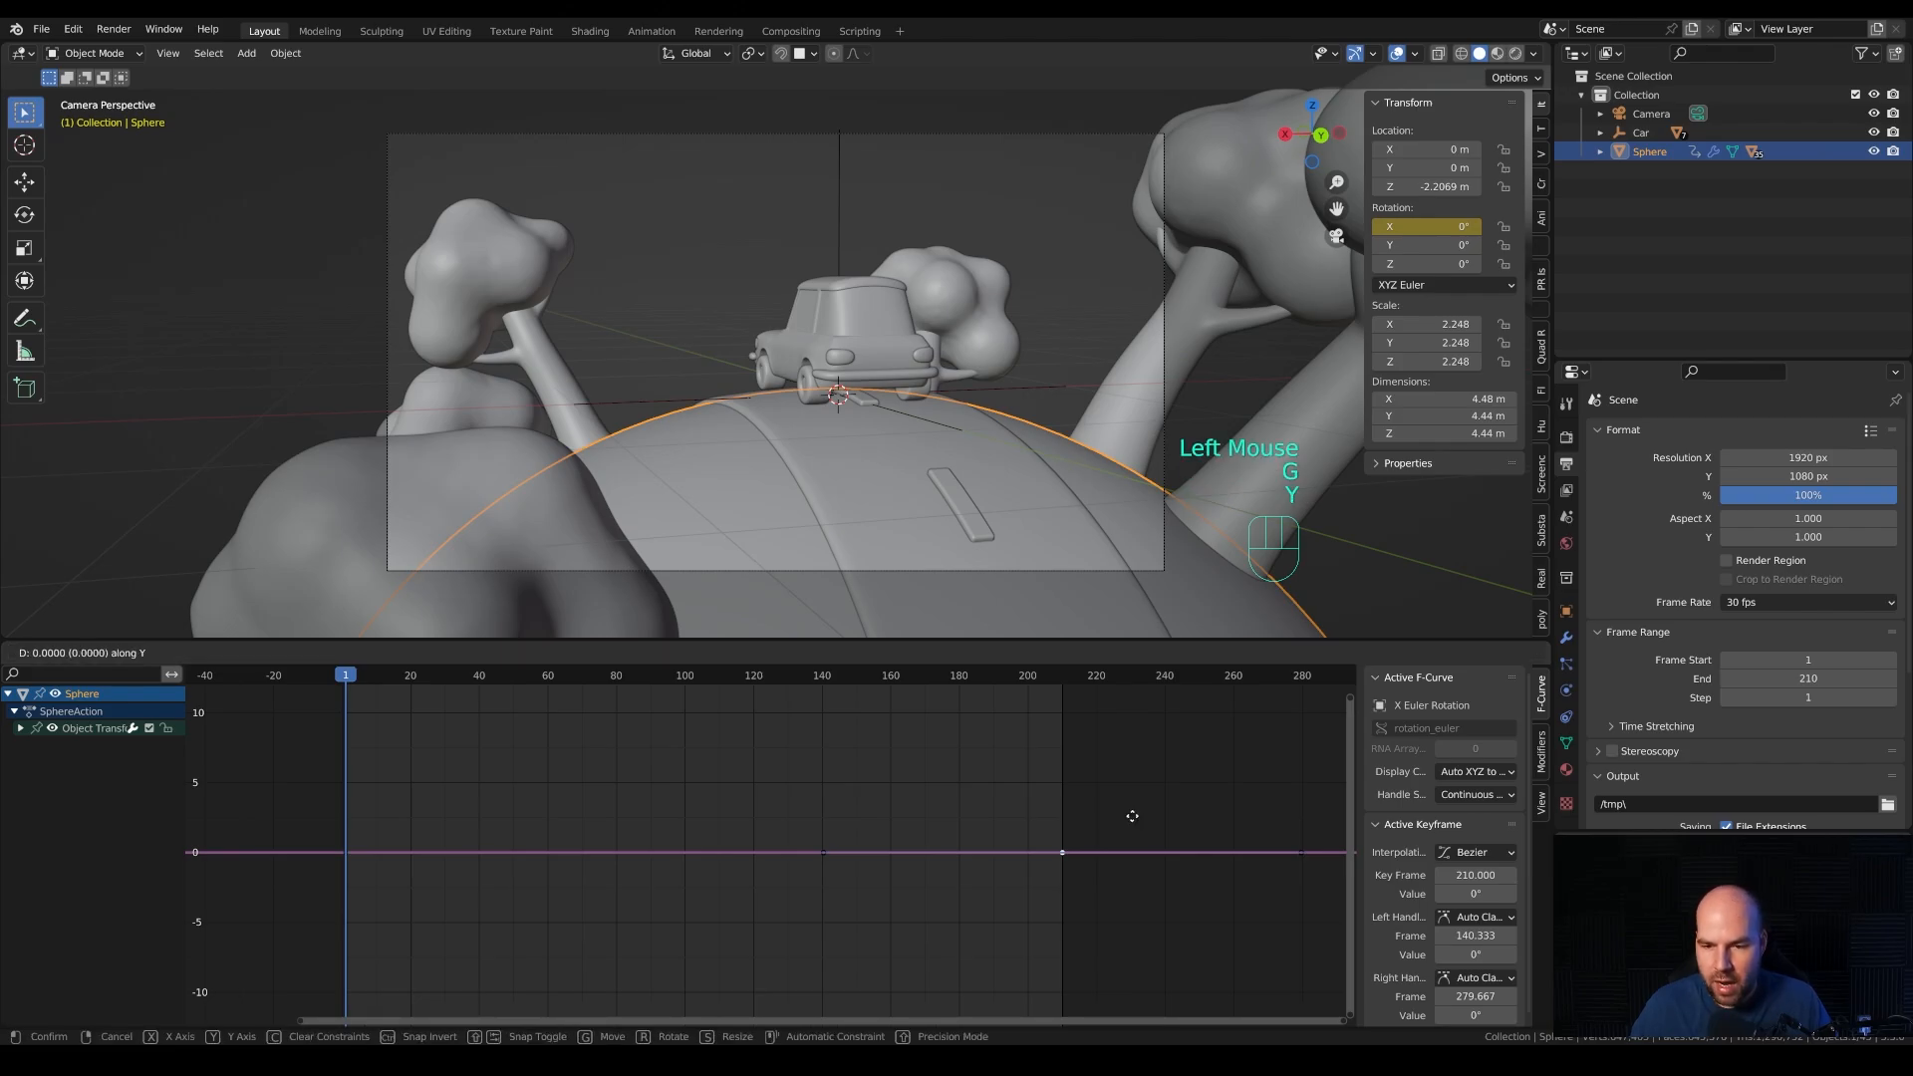
key(y)
key(KP_Subtract)
key(KP_3)
key(KP_6)
key(KP_0)
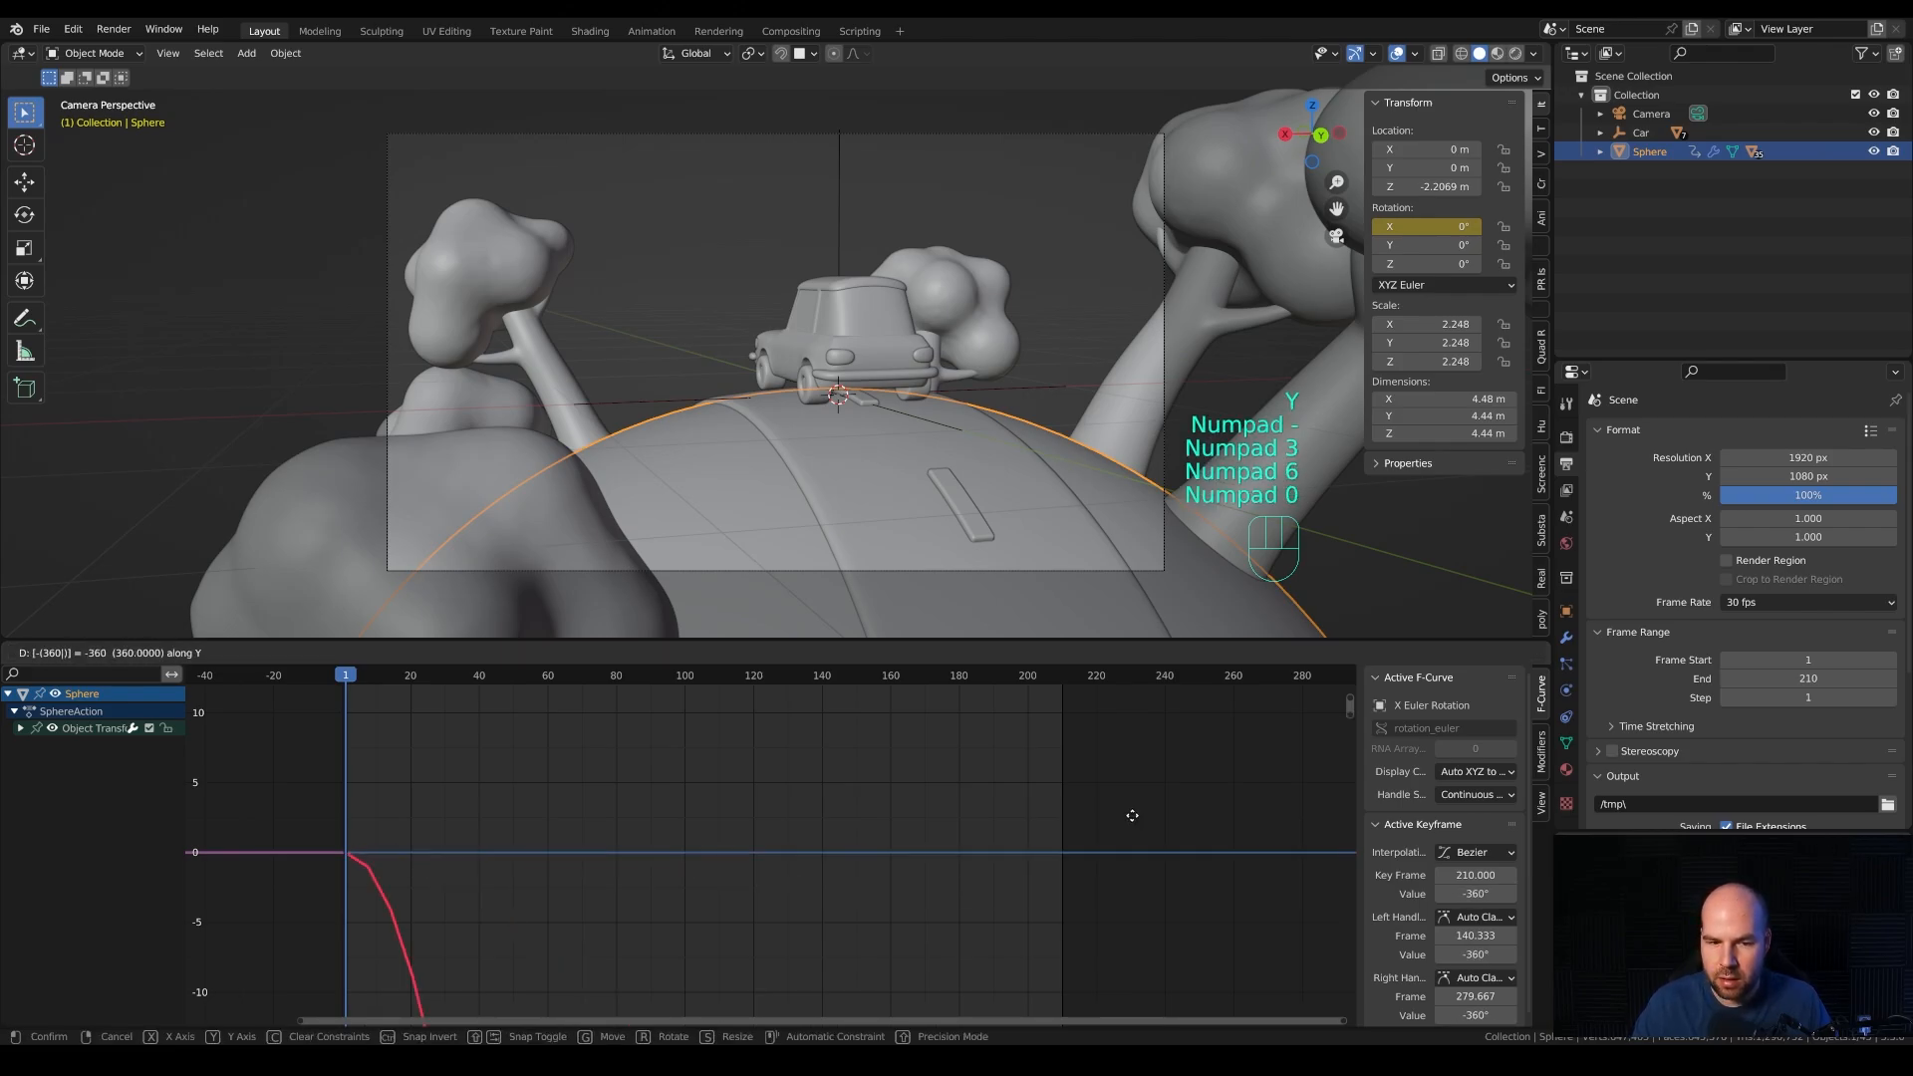
key(KP_Enter)
Frame the sphere's whole rotation curve and play the animation to check how the planet spins.
scroll(427, 857, down, 5)
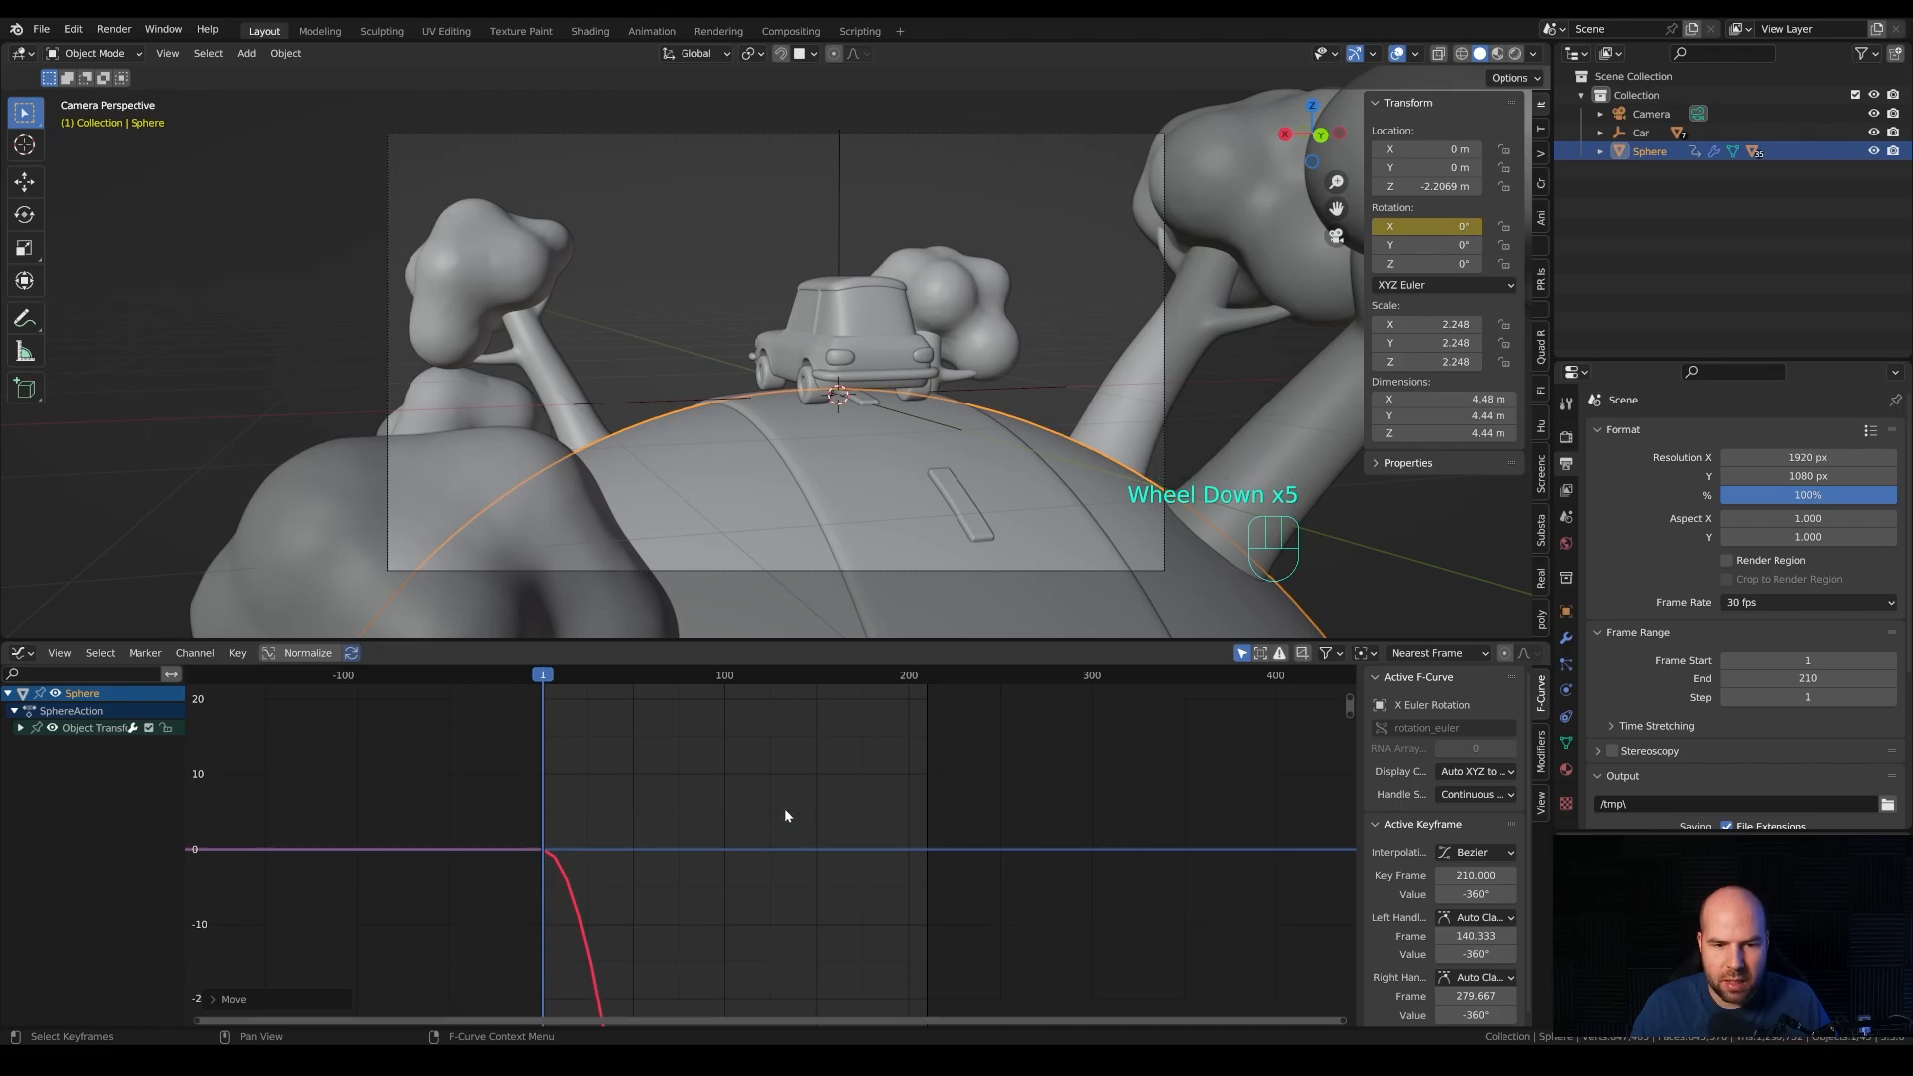
key(a)
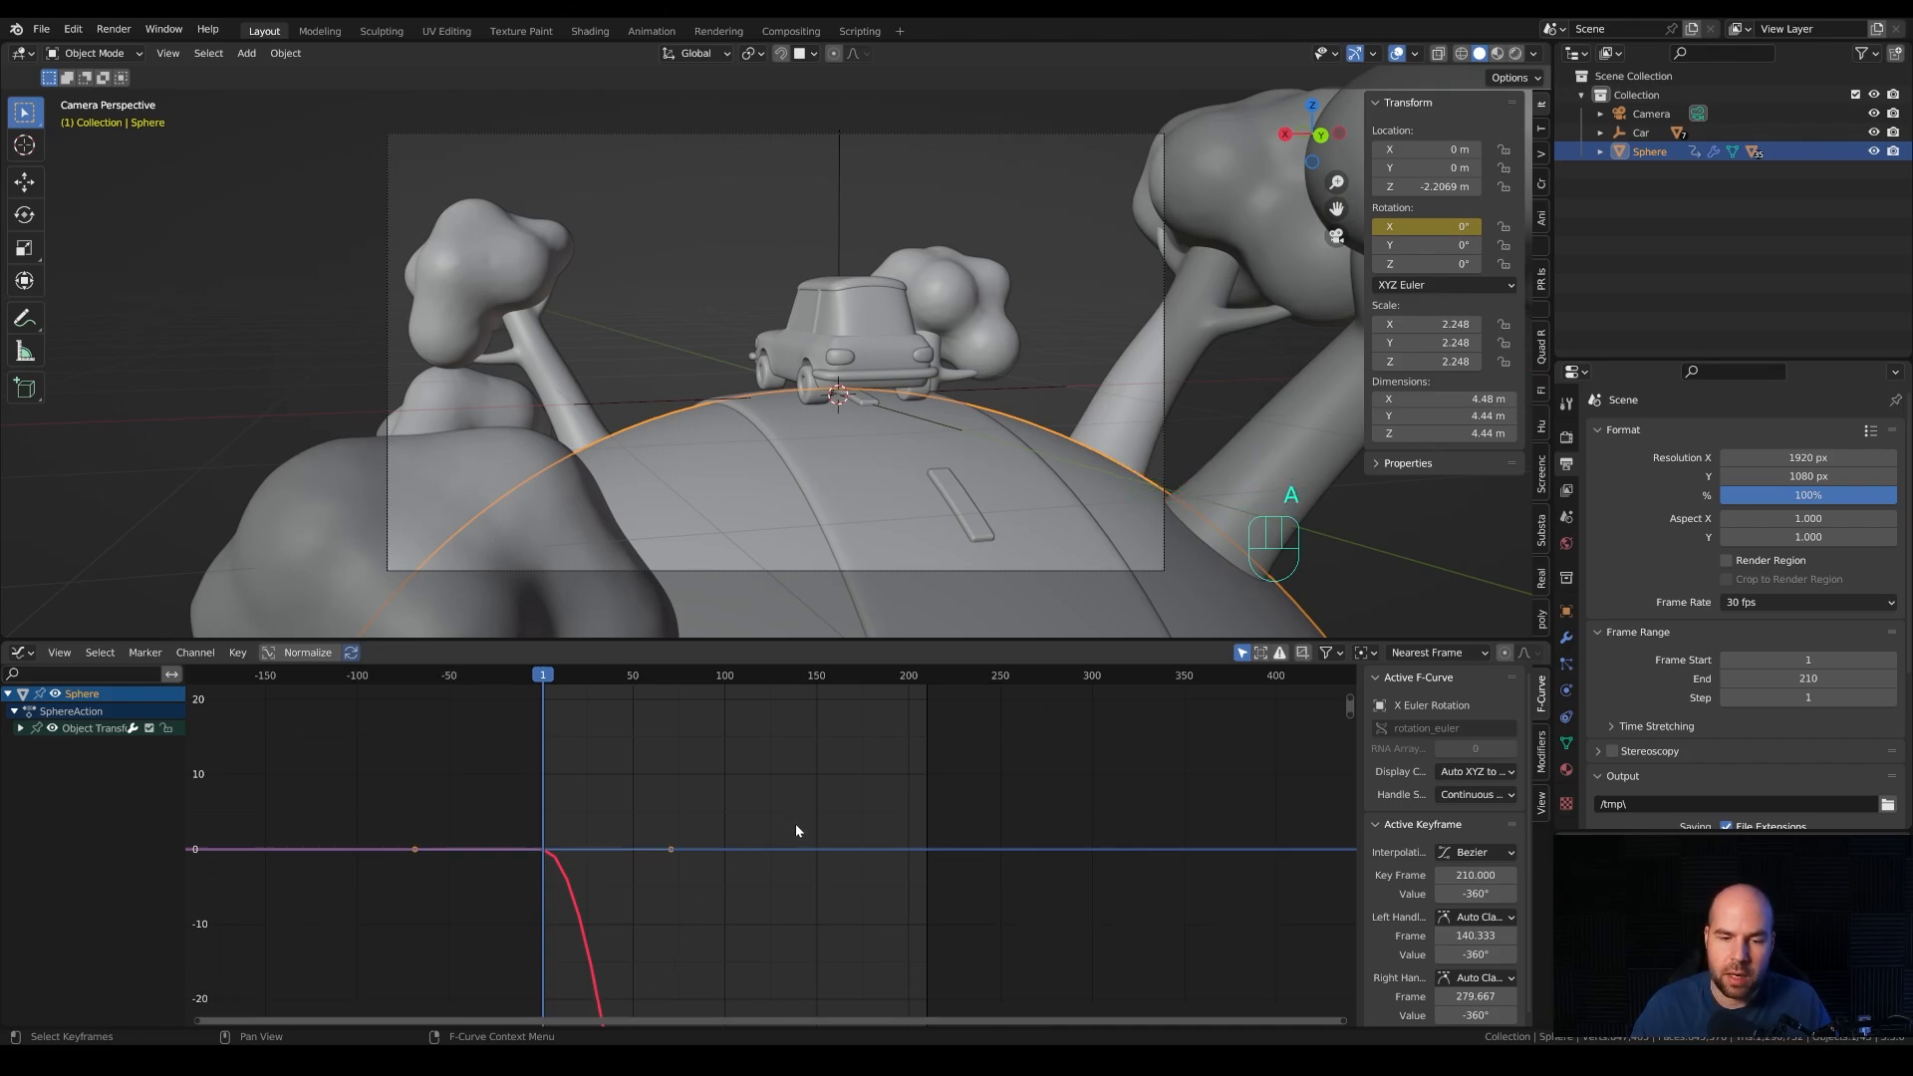
key(KP_Decimal)
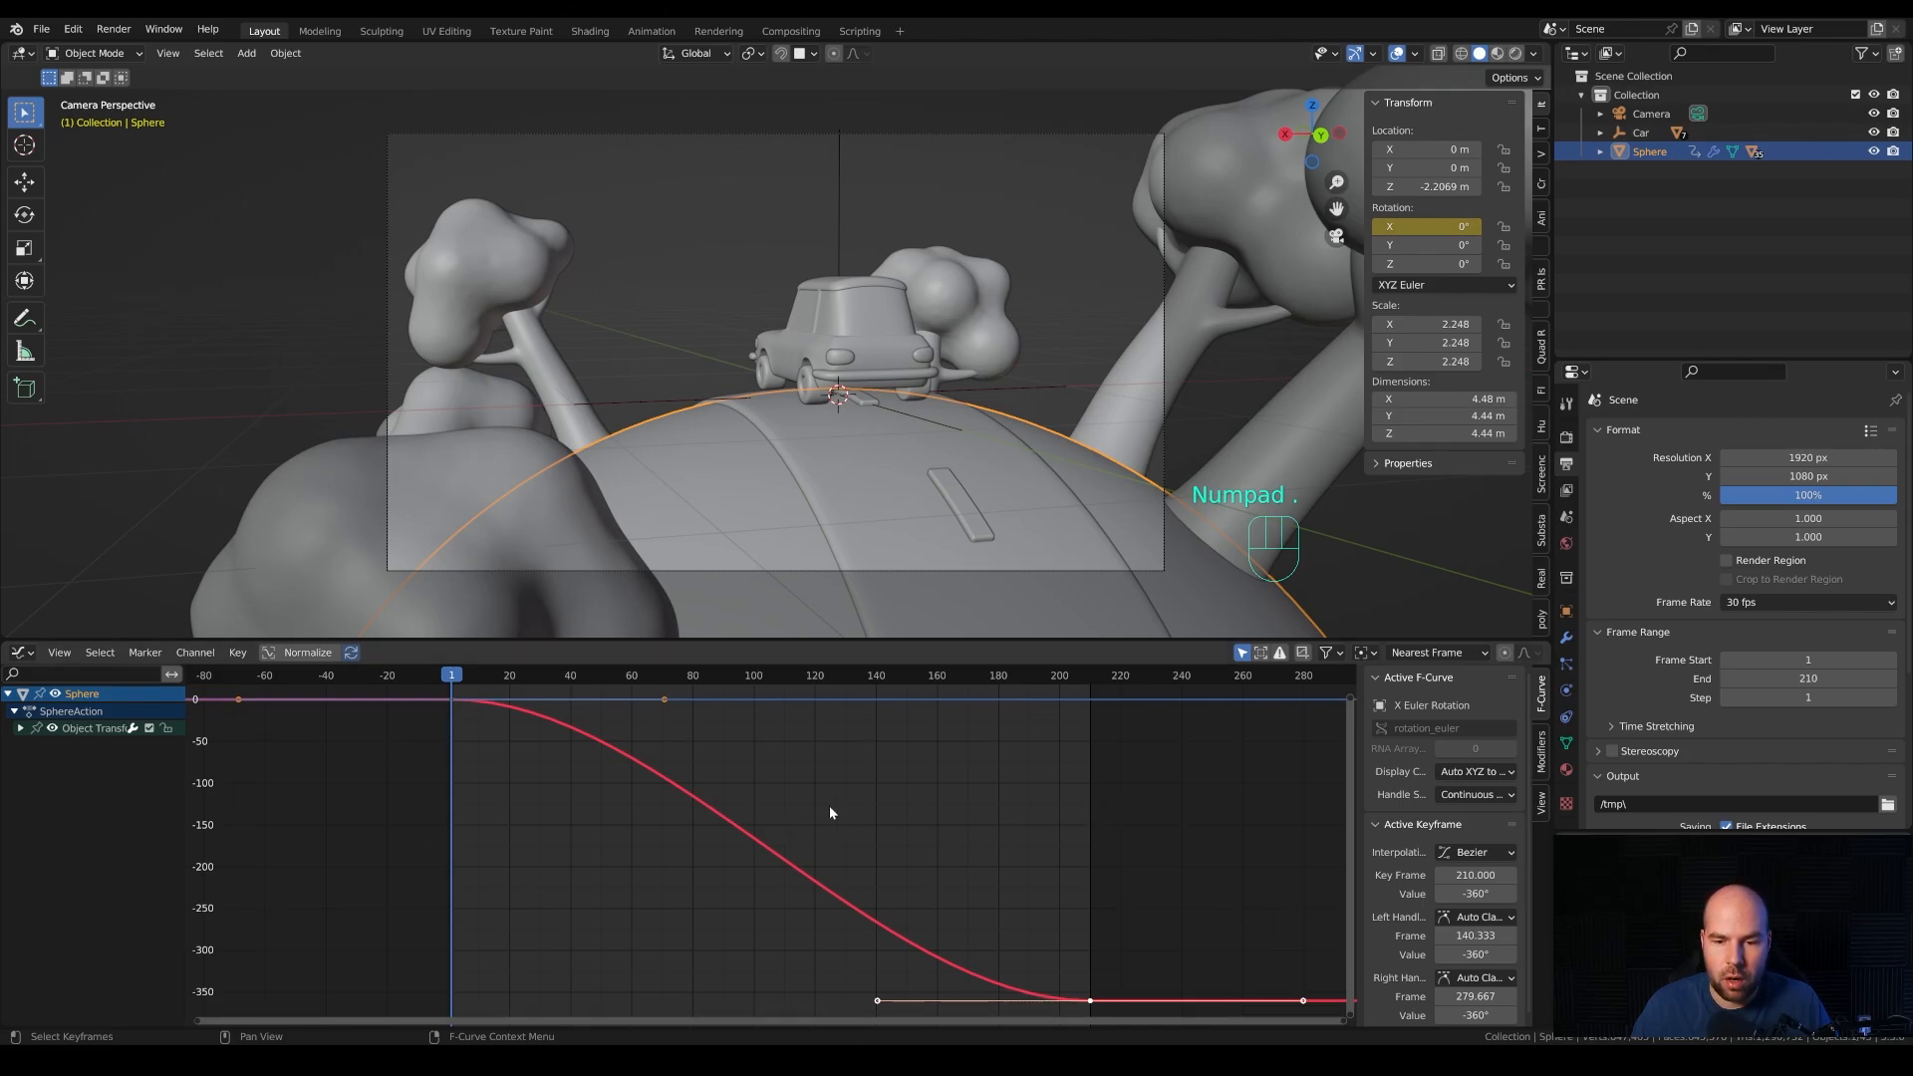
scroll(894, 786, down, 1)
key(space)
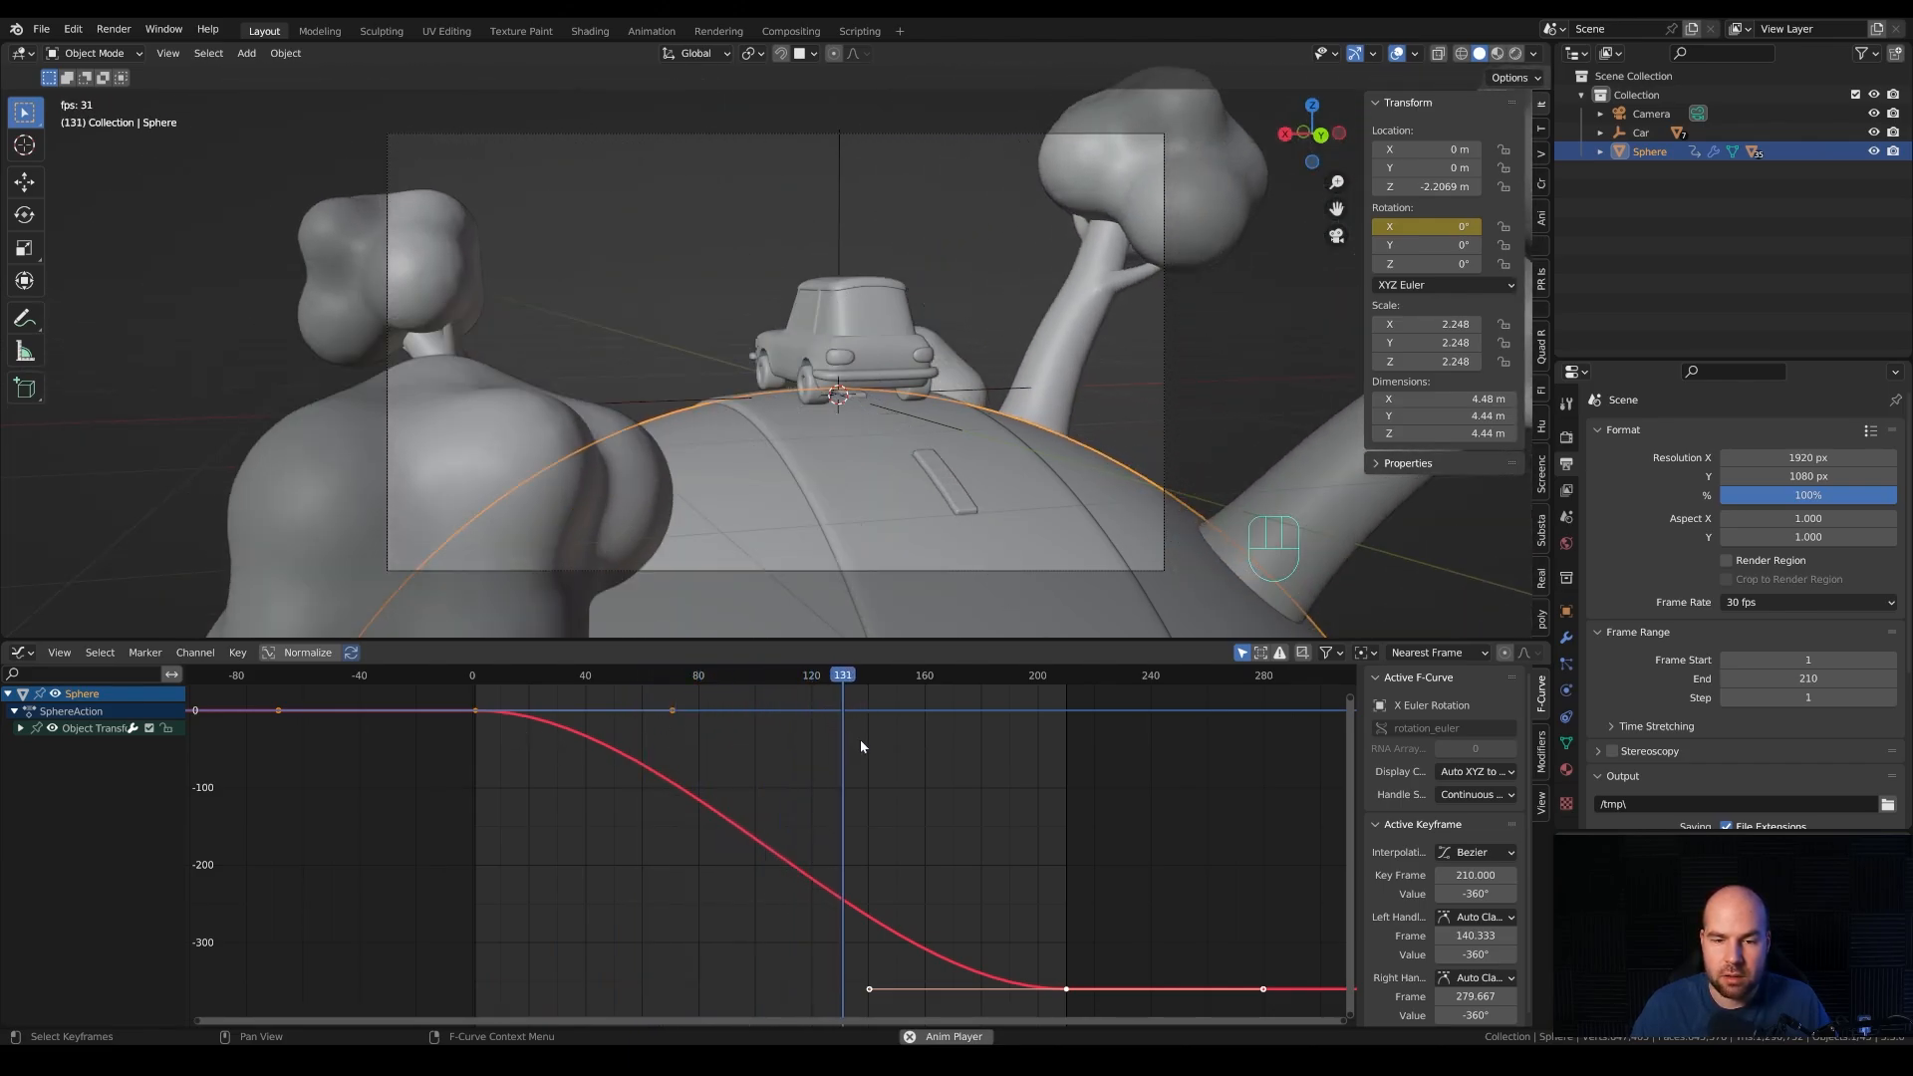
key(space)
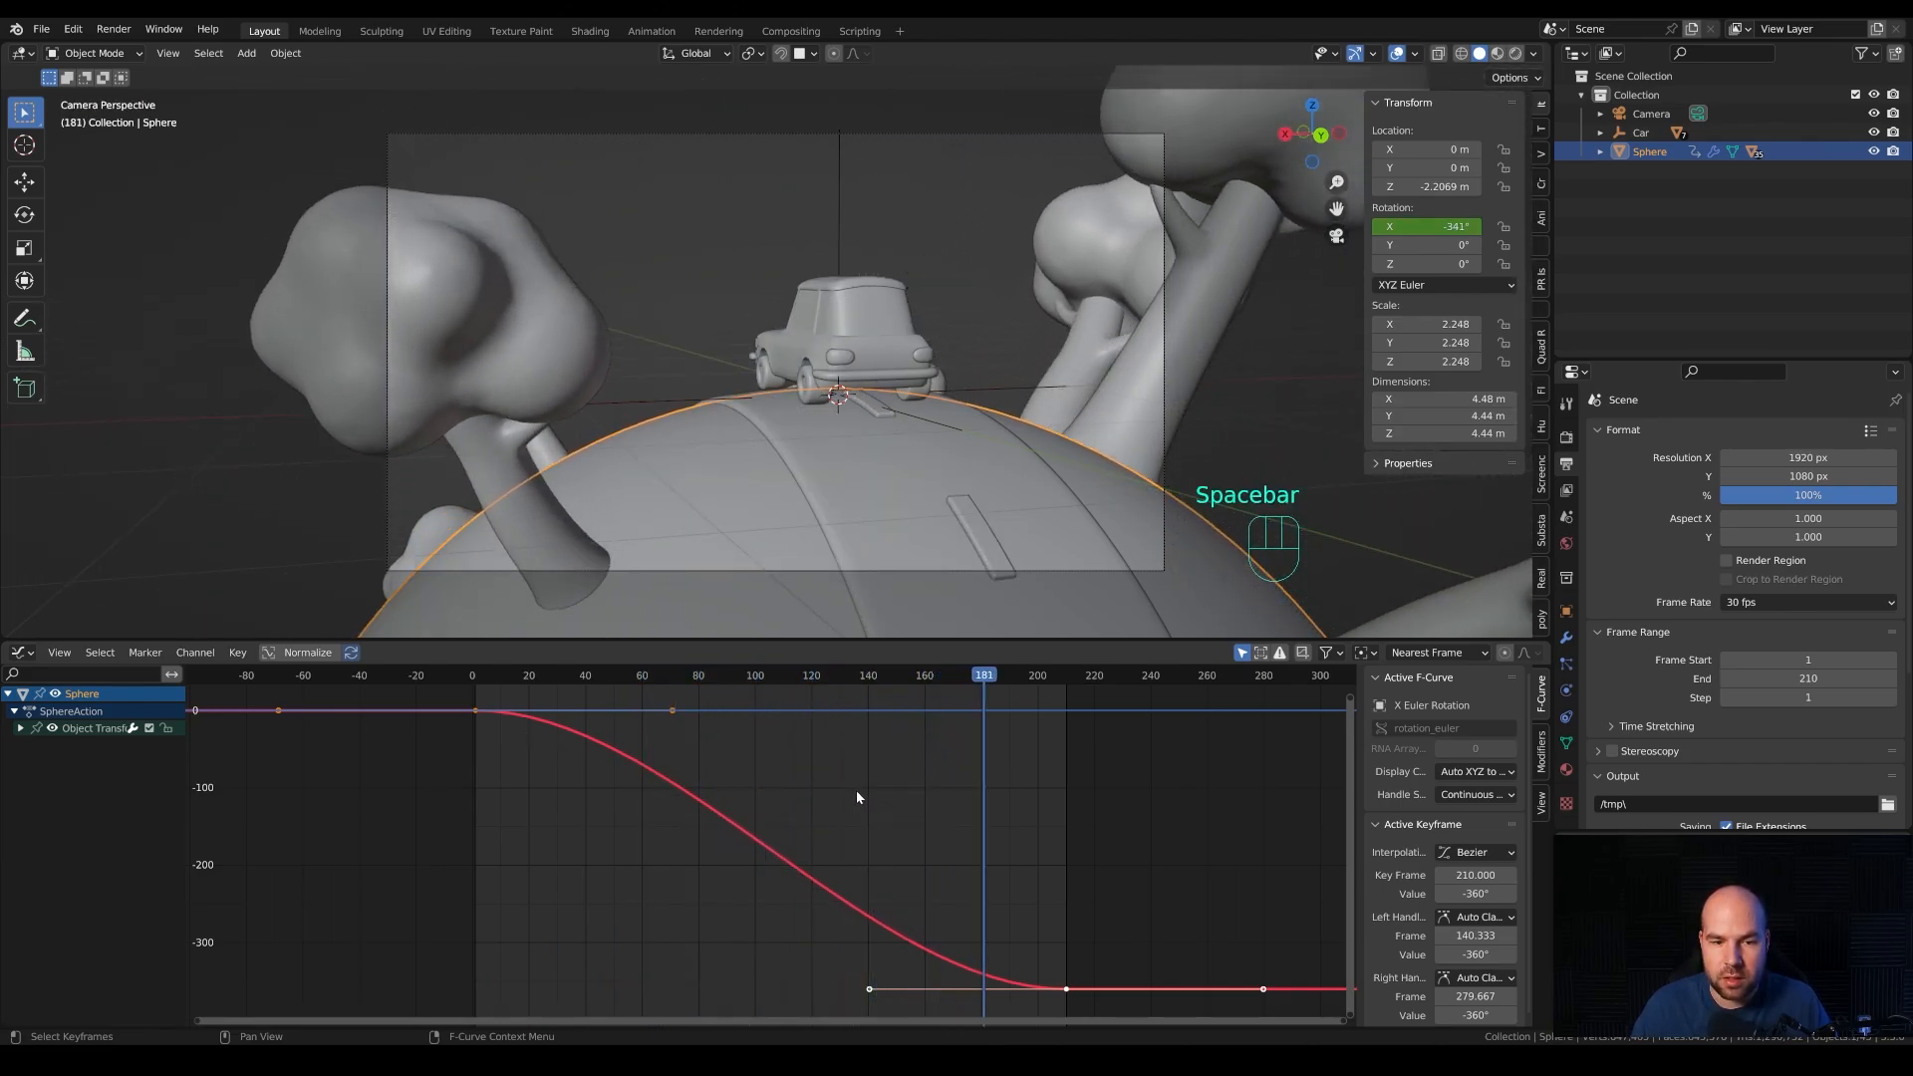
Set the sphere's rotation keyframes to linear interpolation and play back the animation.
key(a)
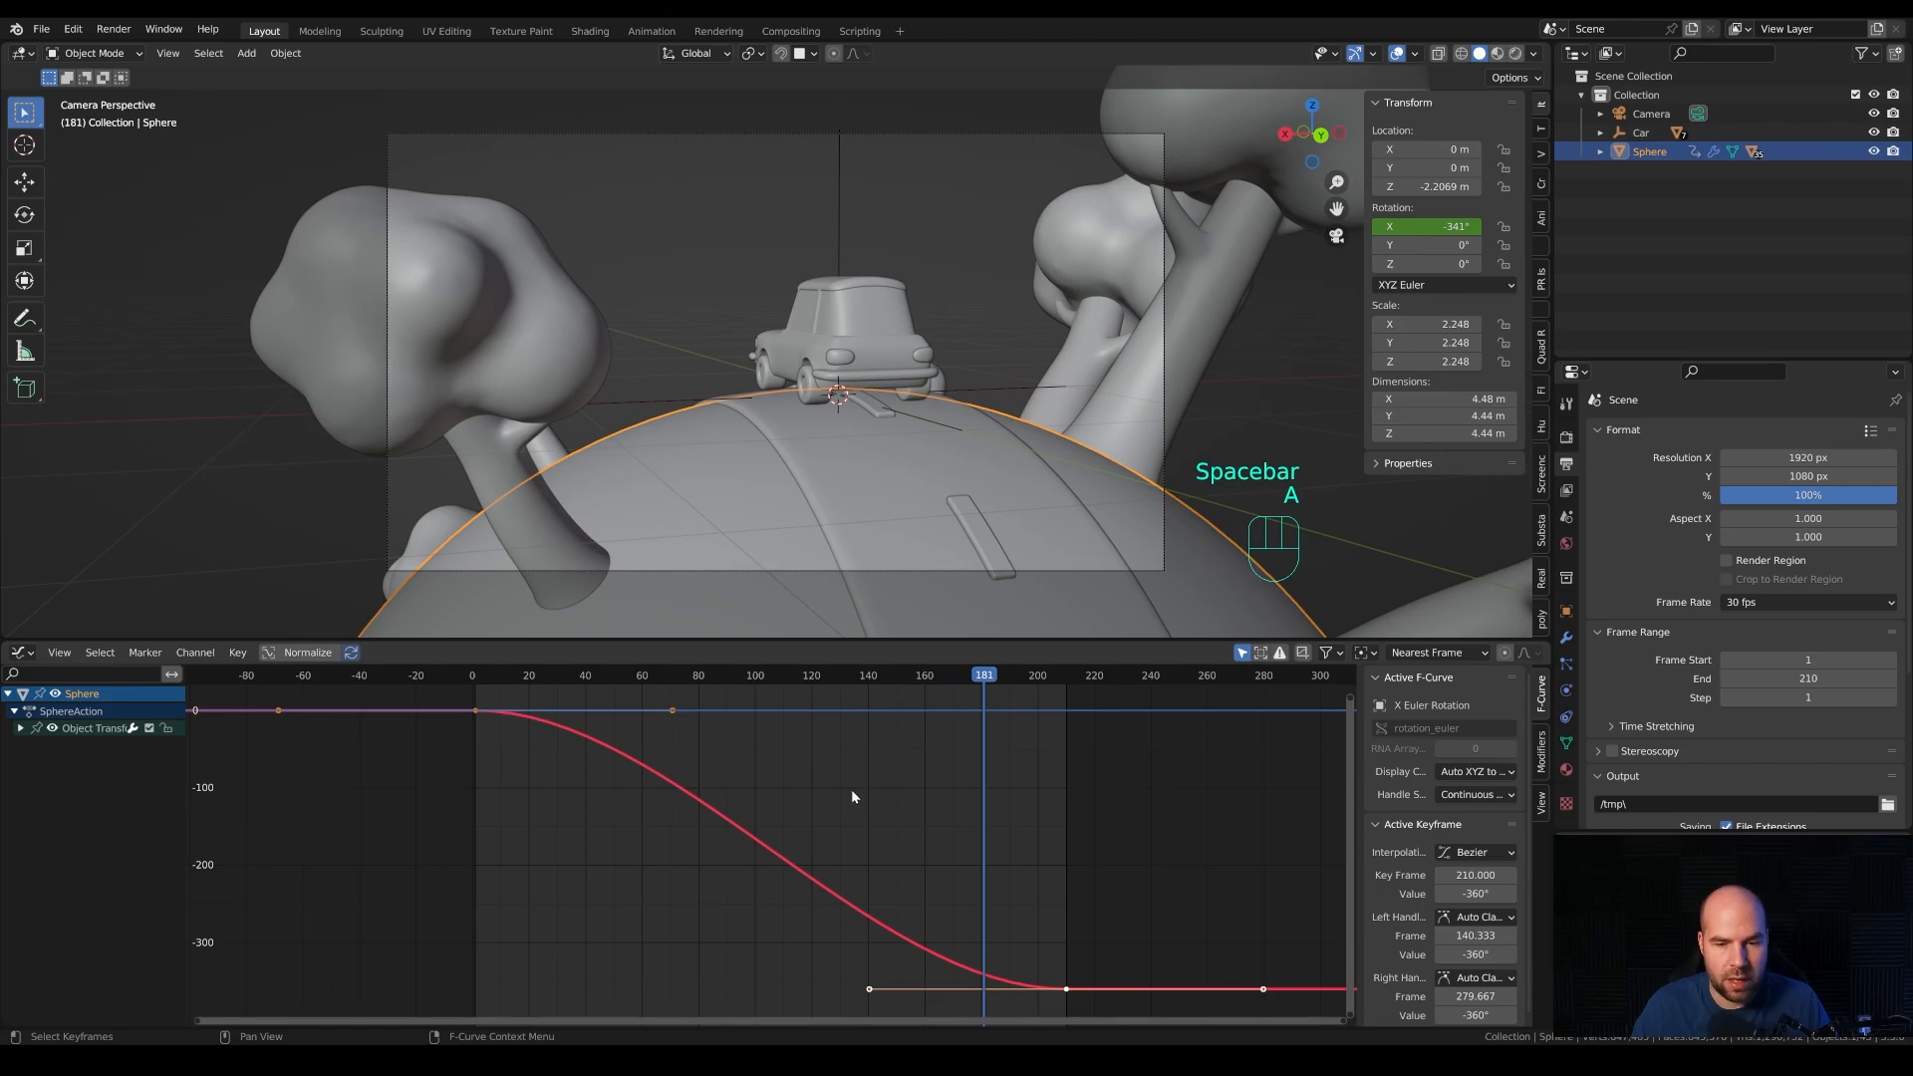
key(t)
click(498, 849)
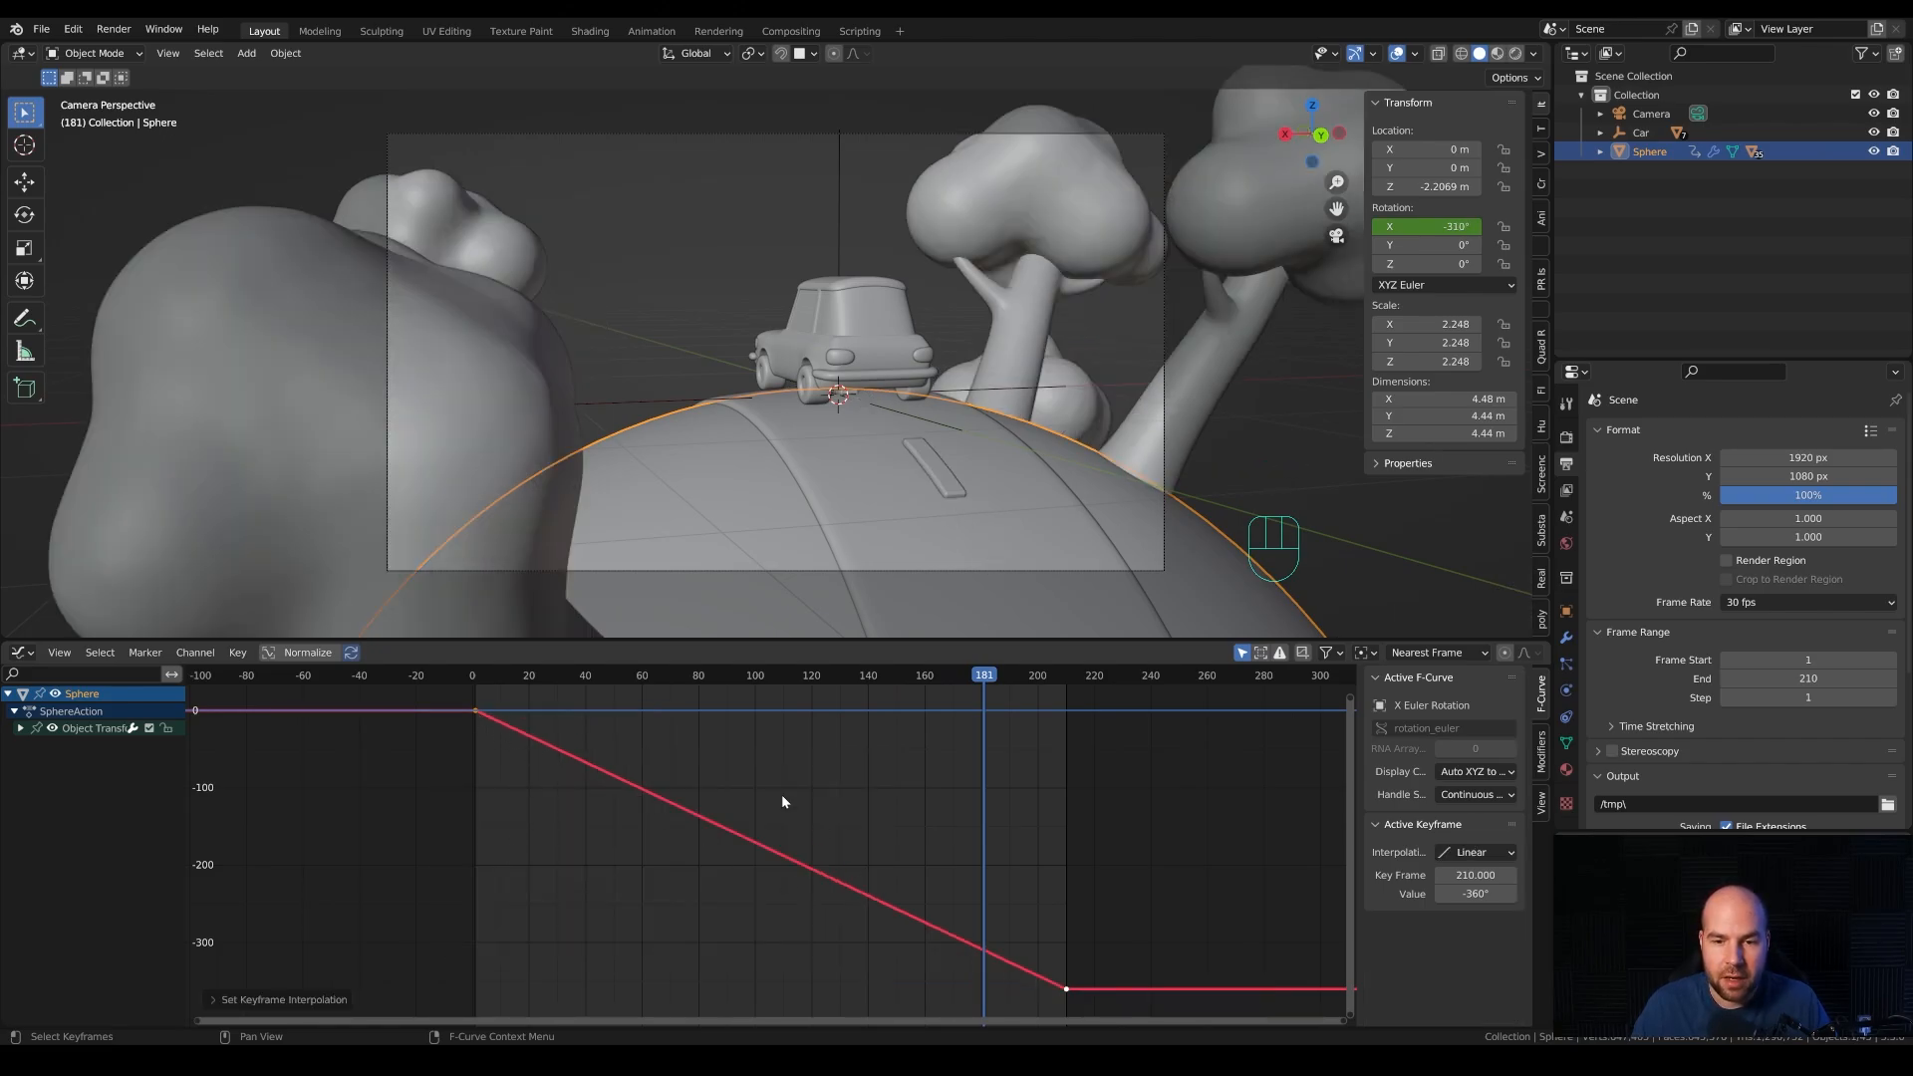
key(space)
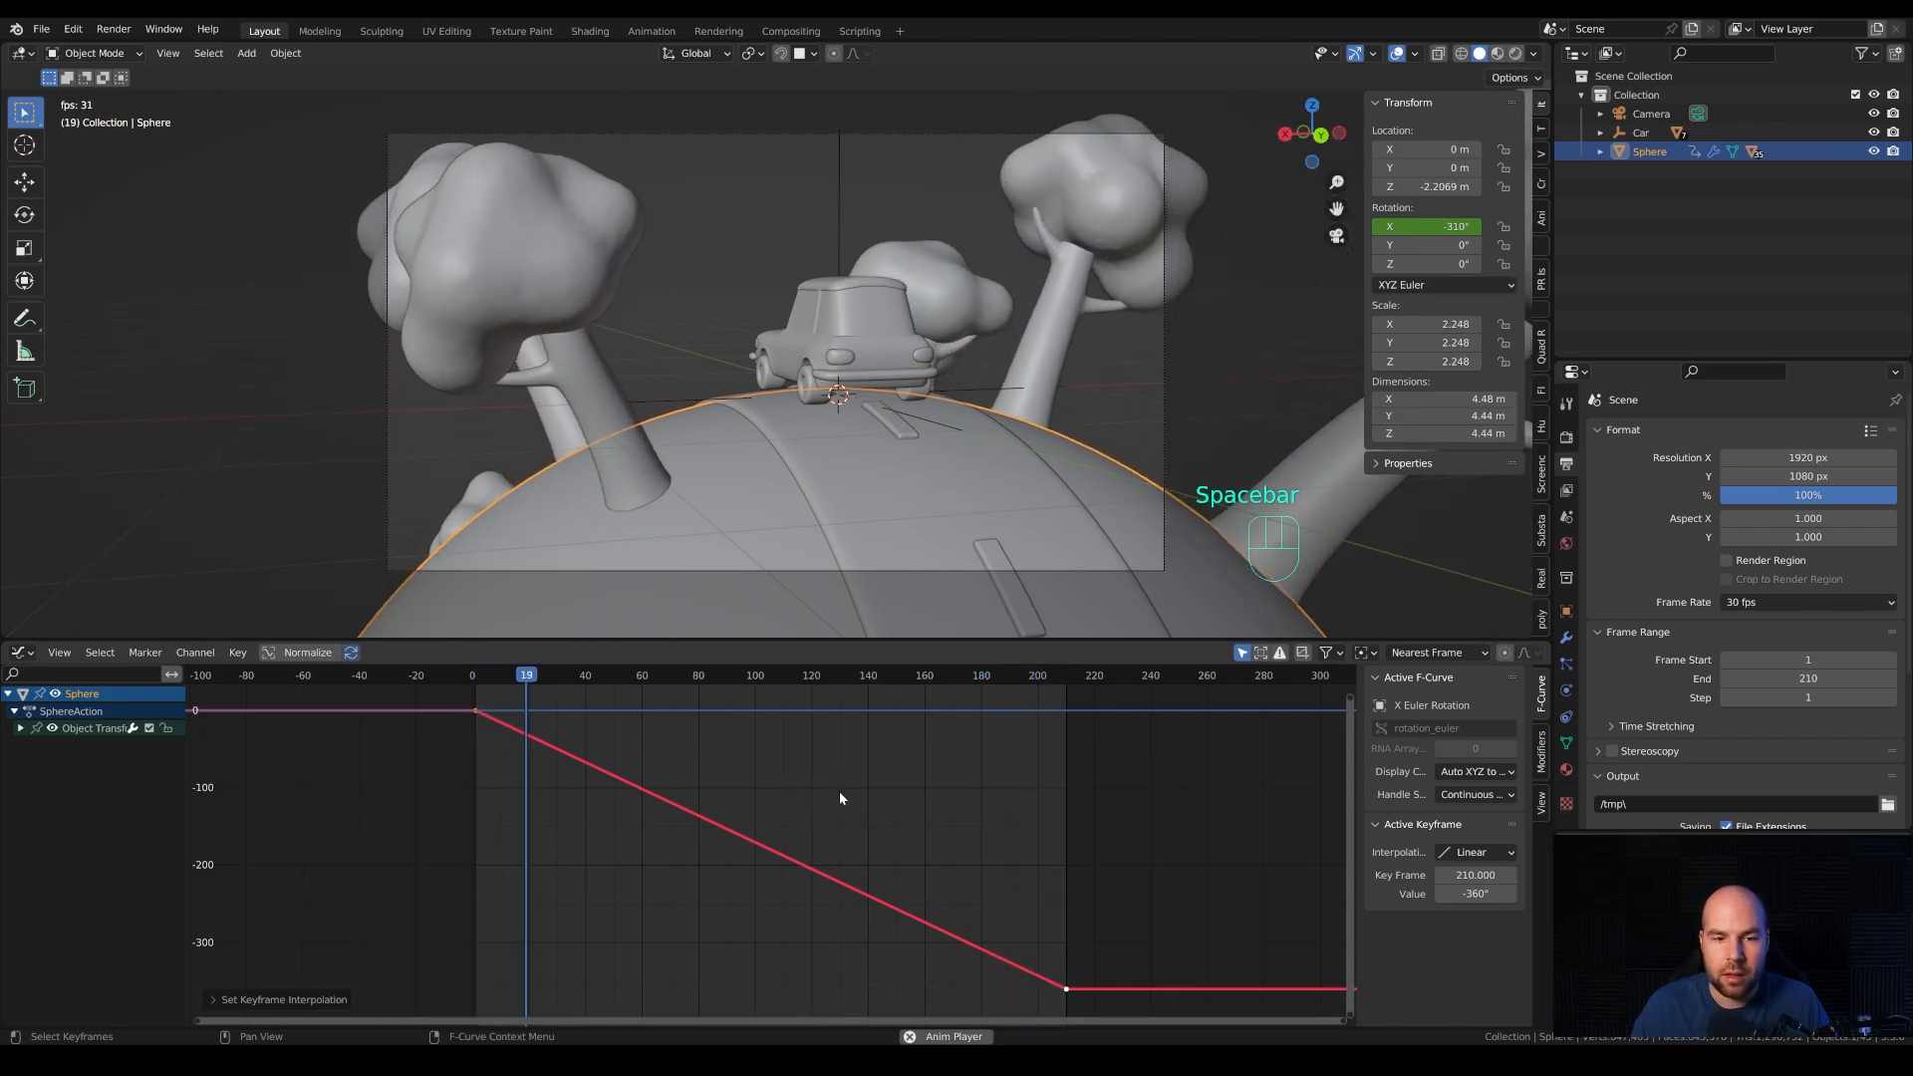
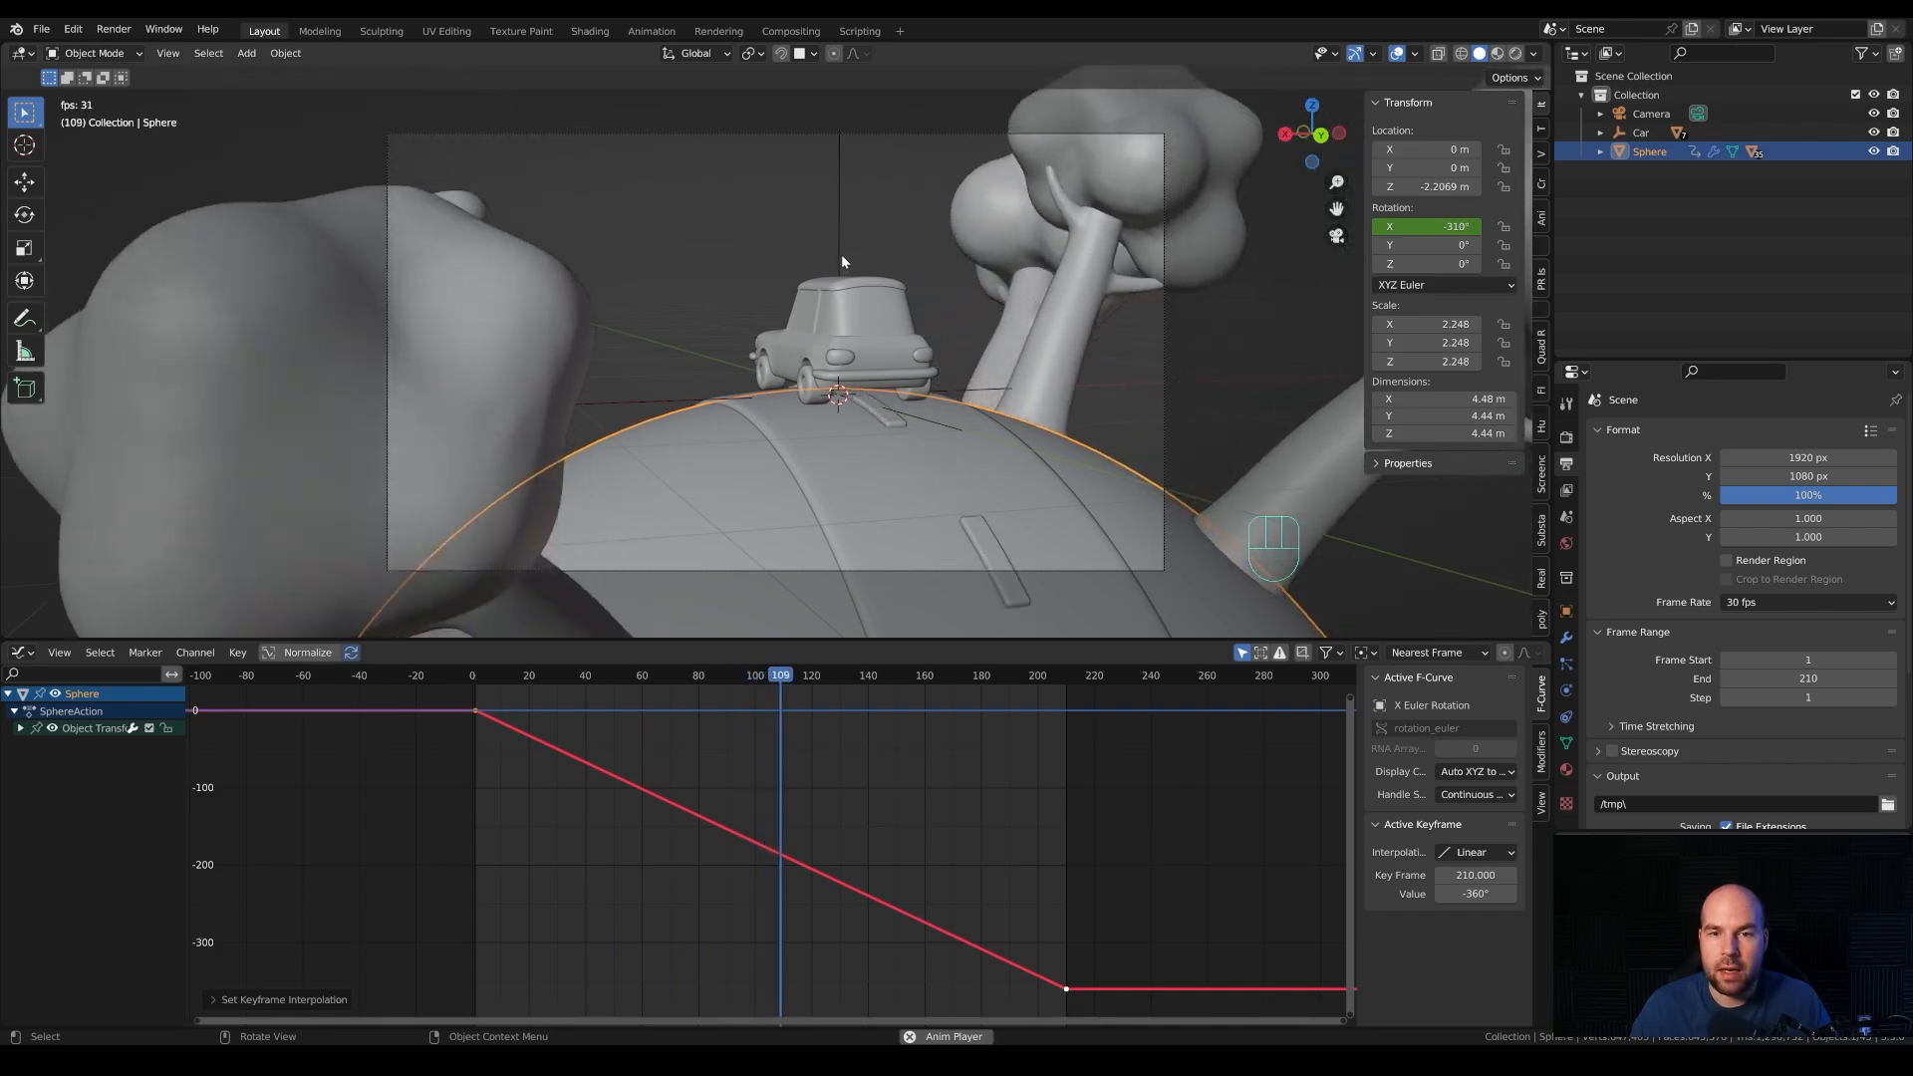
Stop playback and move the Car parent object along global Z by about -0.0043 m, toward the road surface.
click(875, 283)
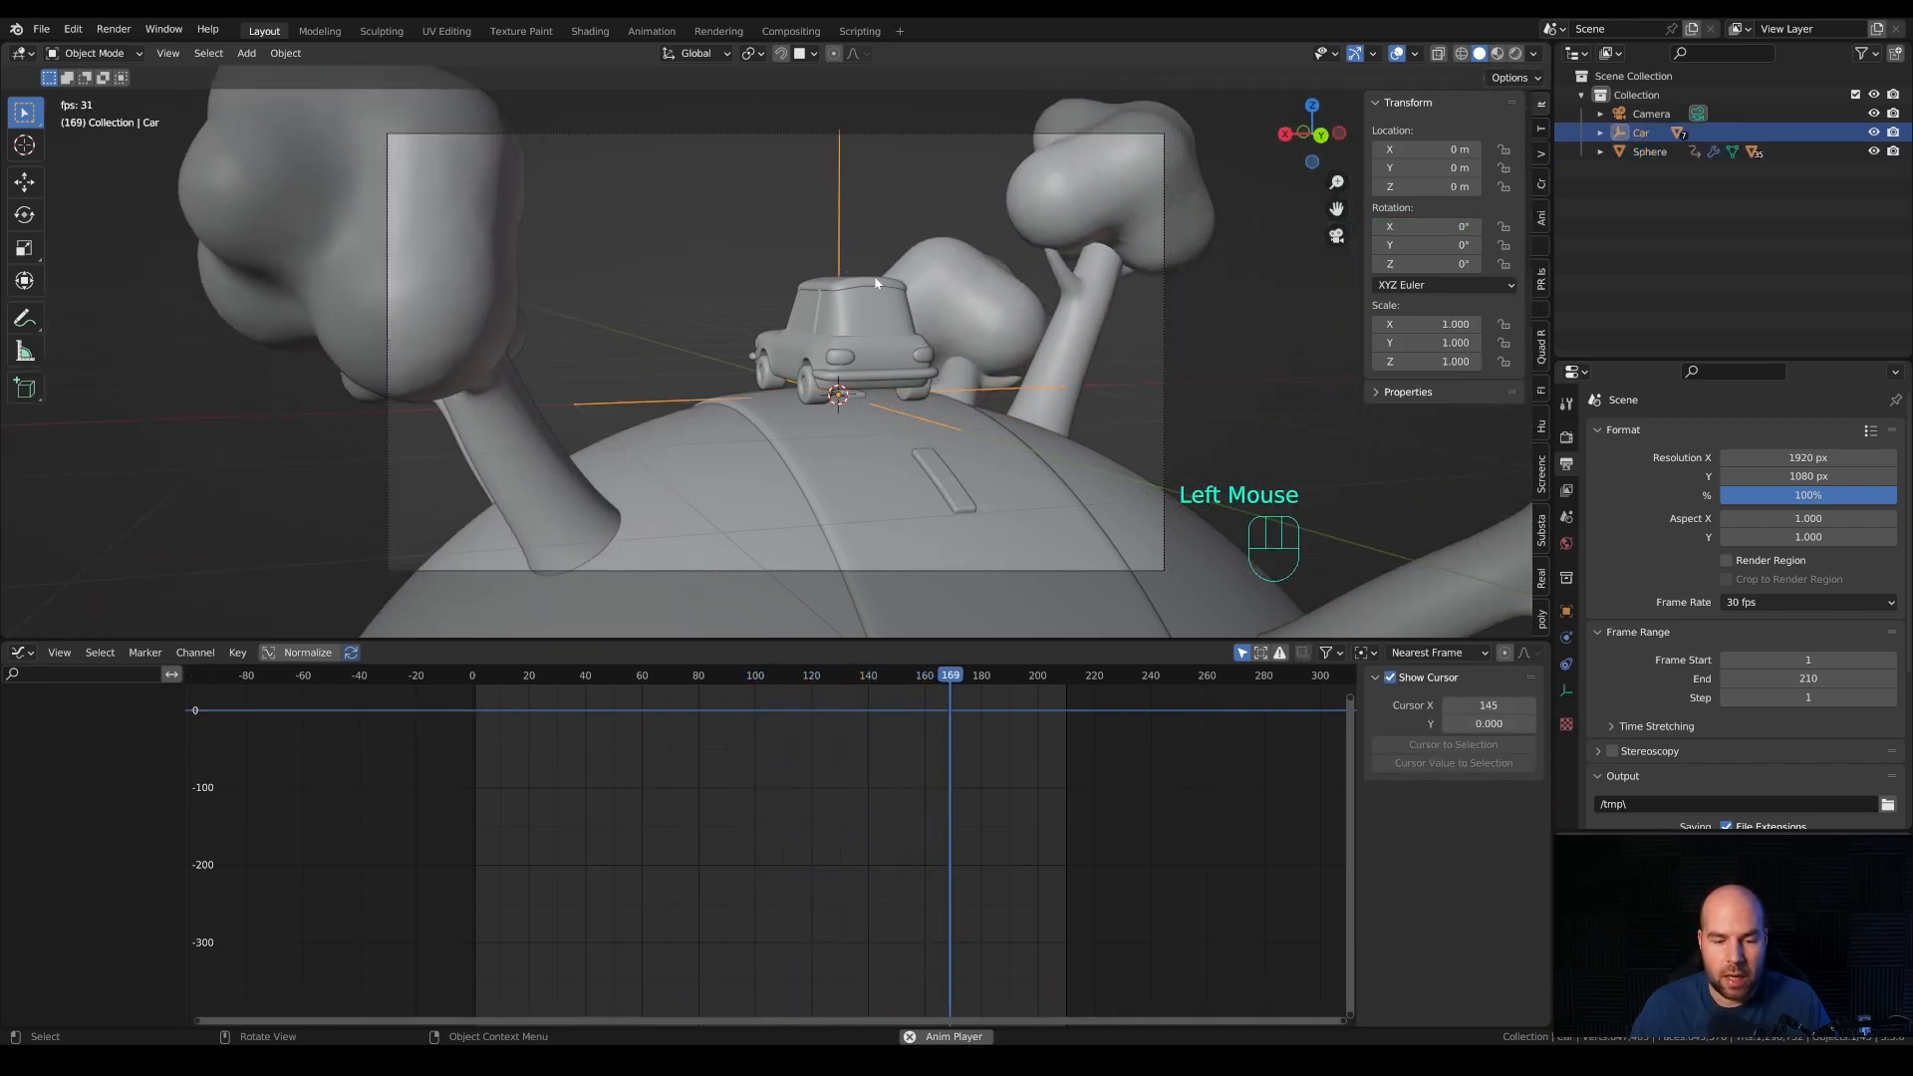
key(g)
key(Escape)
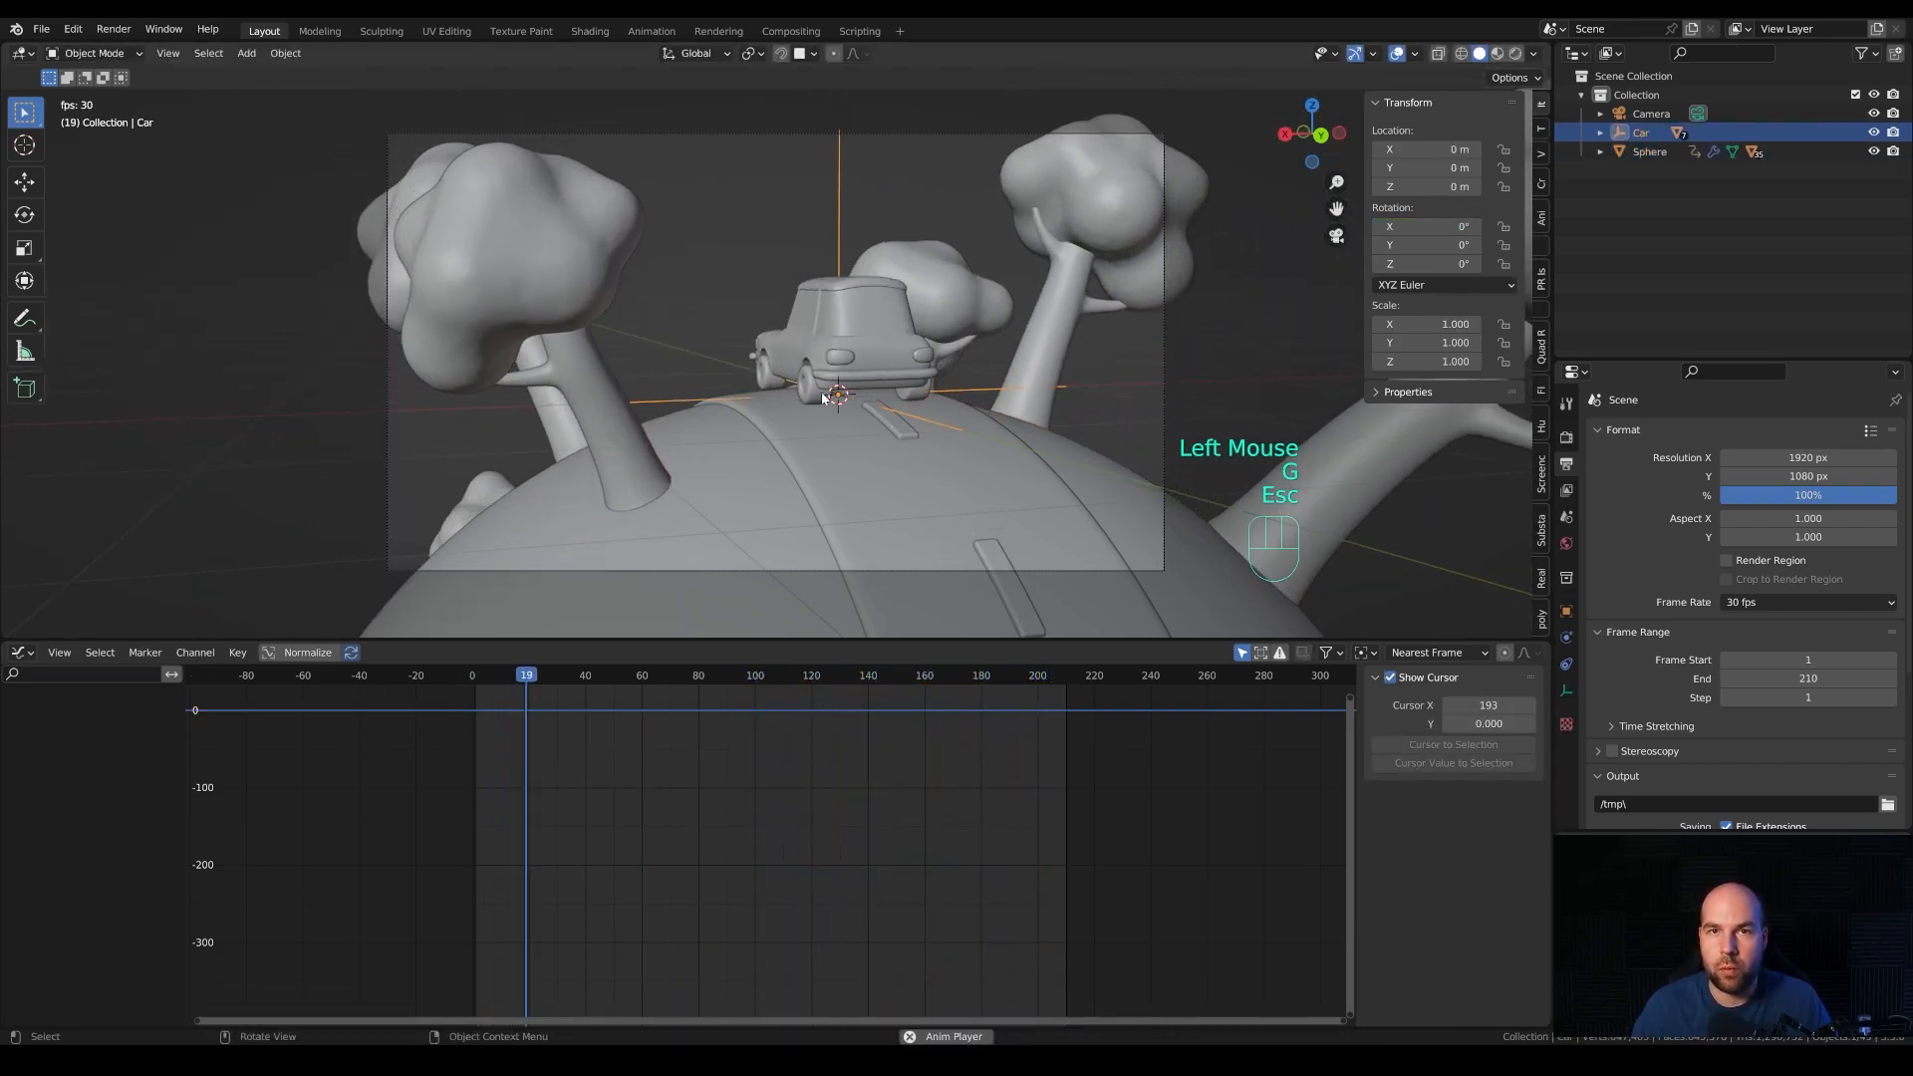
key(space)
scroll(815, 373, up, 4)
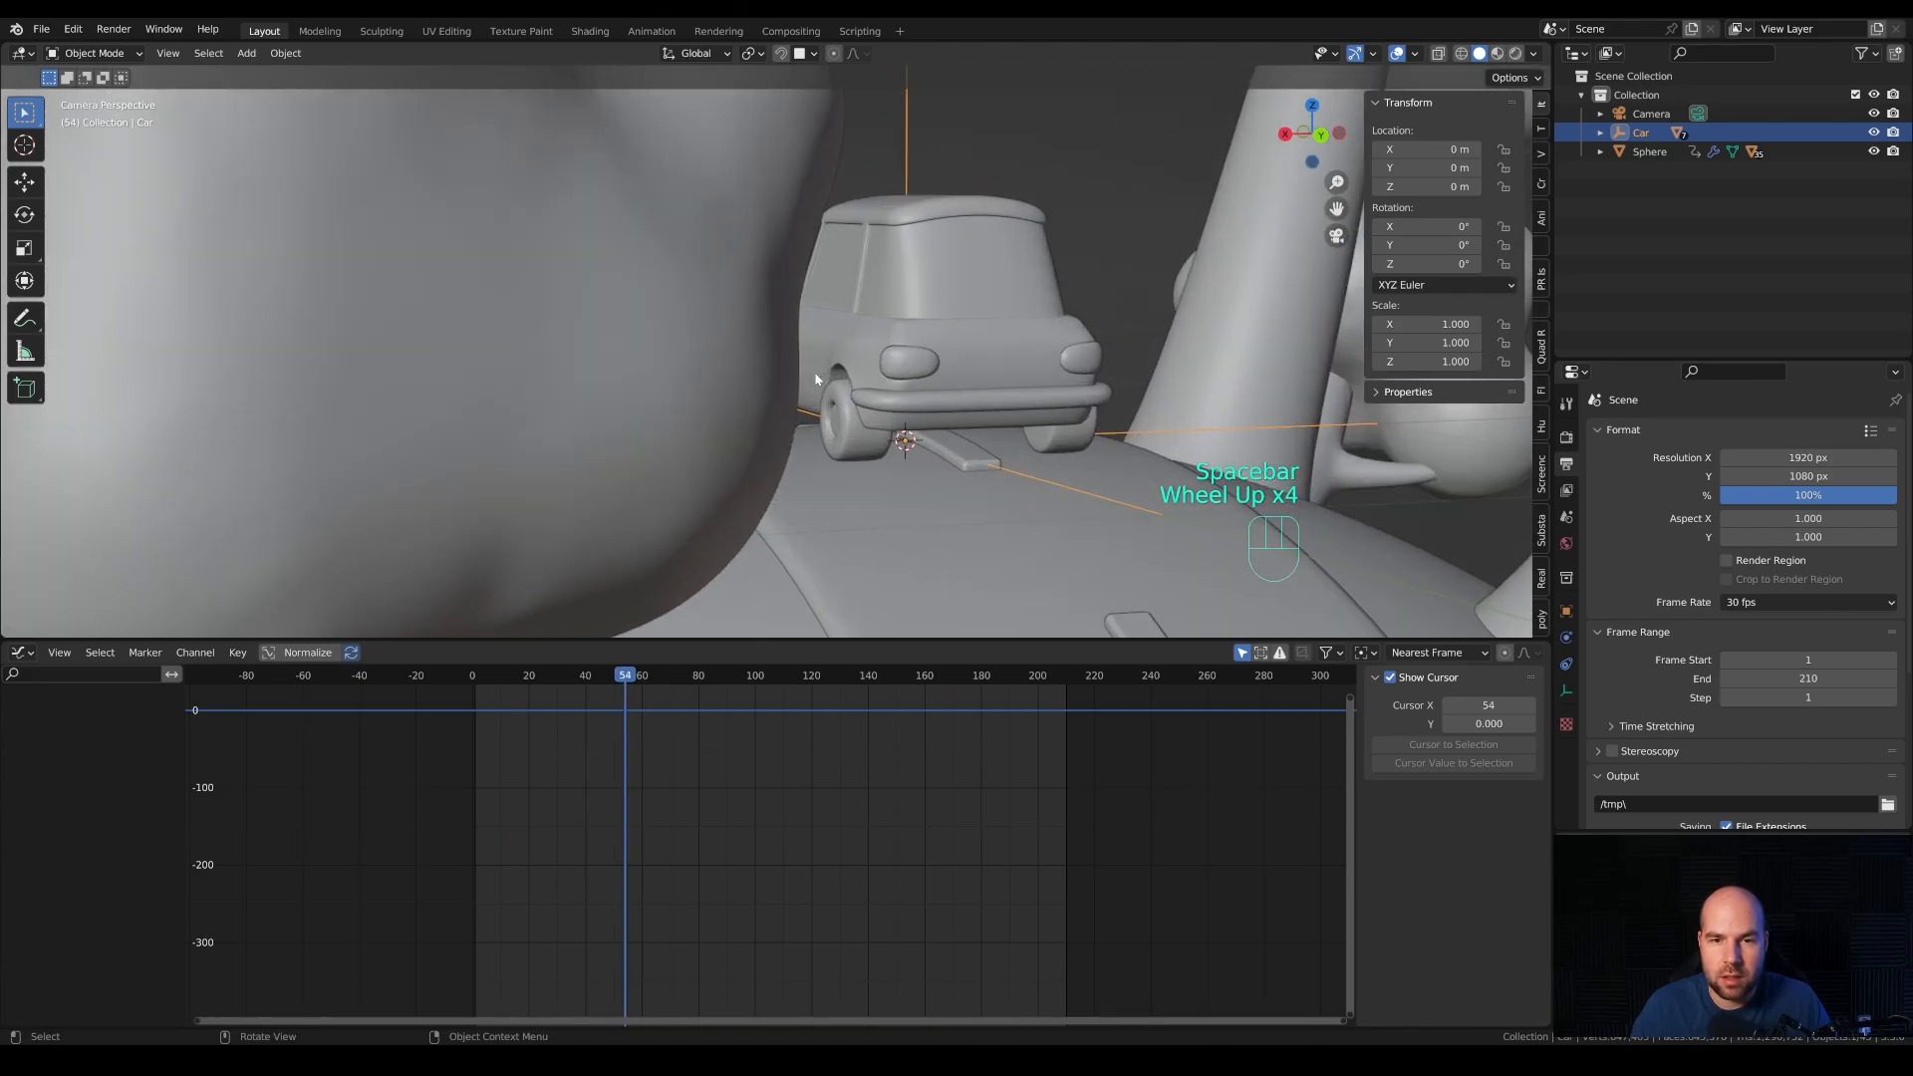
scroll(815, 373, up, 1)
mouse_move(815, 373)
middle_down()
mouse_move(1016, 423)
mouse_move(1088, 374)
mouse_move(803, 337)
mouse_move(811, 396)
middle_up()
scroll(1017, 423, up, 2)
scroll(803, 337, up, 2)
key(g)
key(z)
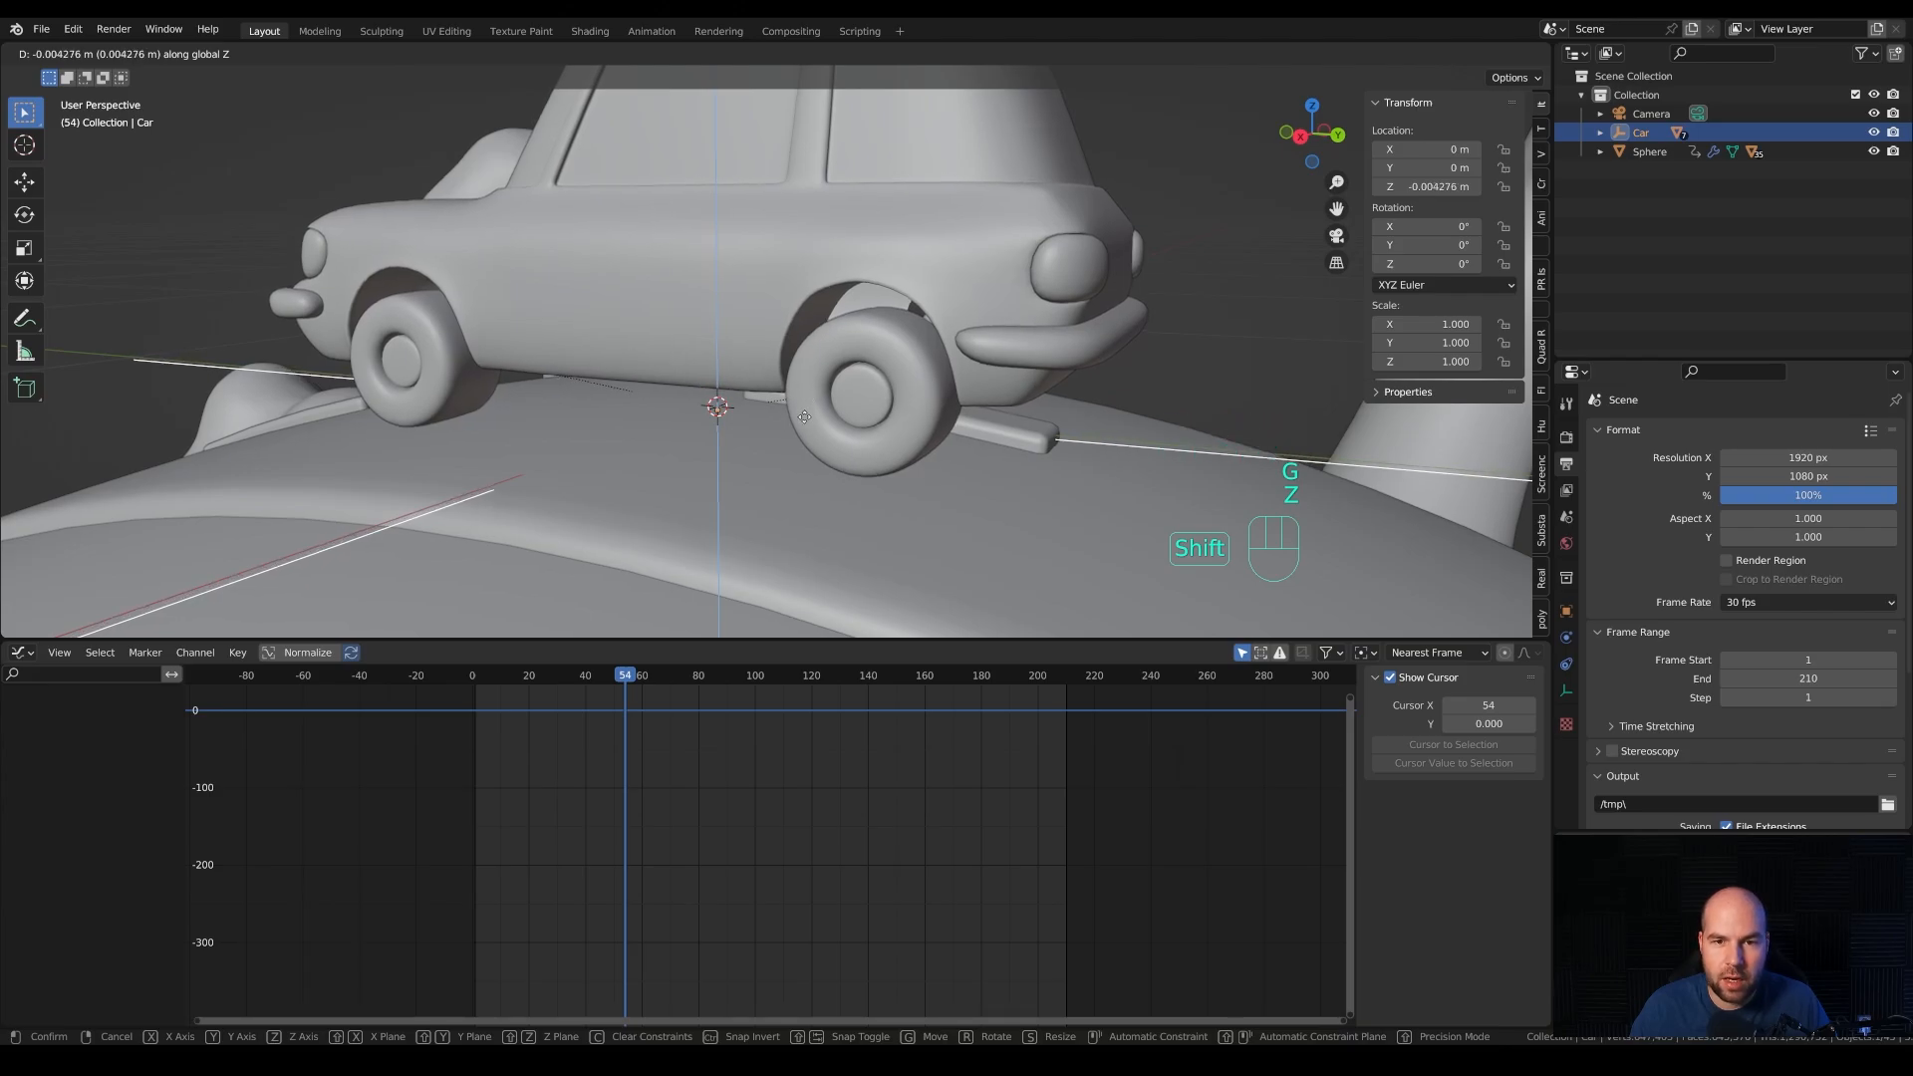
shift+click(804, 417)
scroll(696, 432, down, 3)
middle_drag(720, 415, 829, 414)
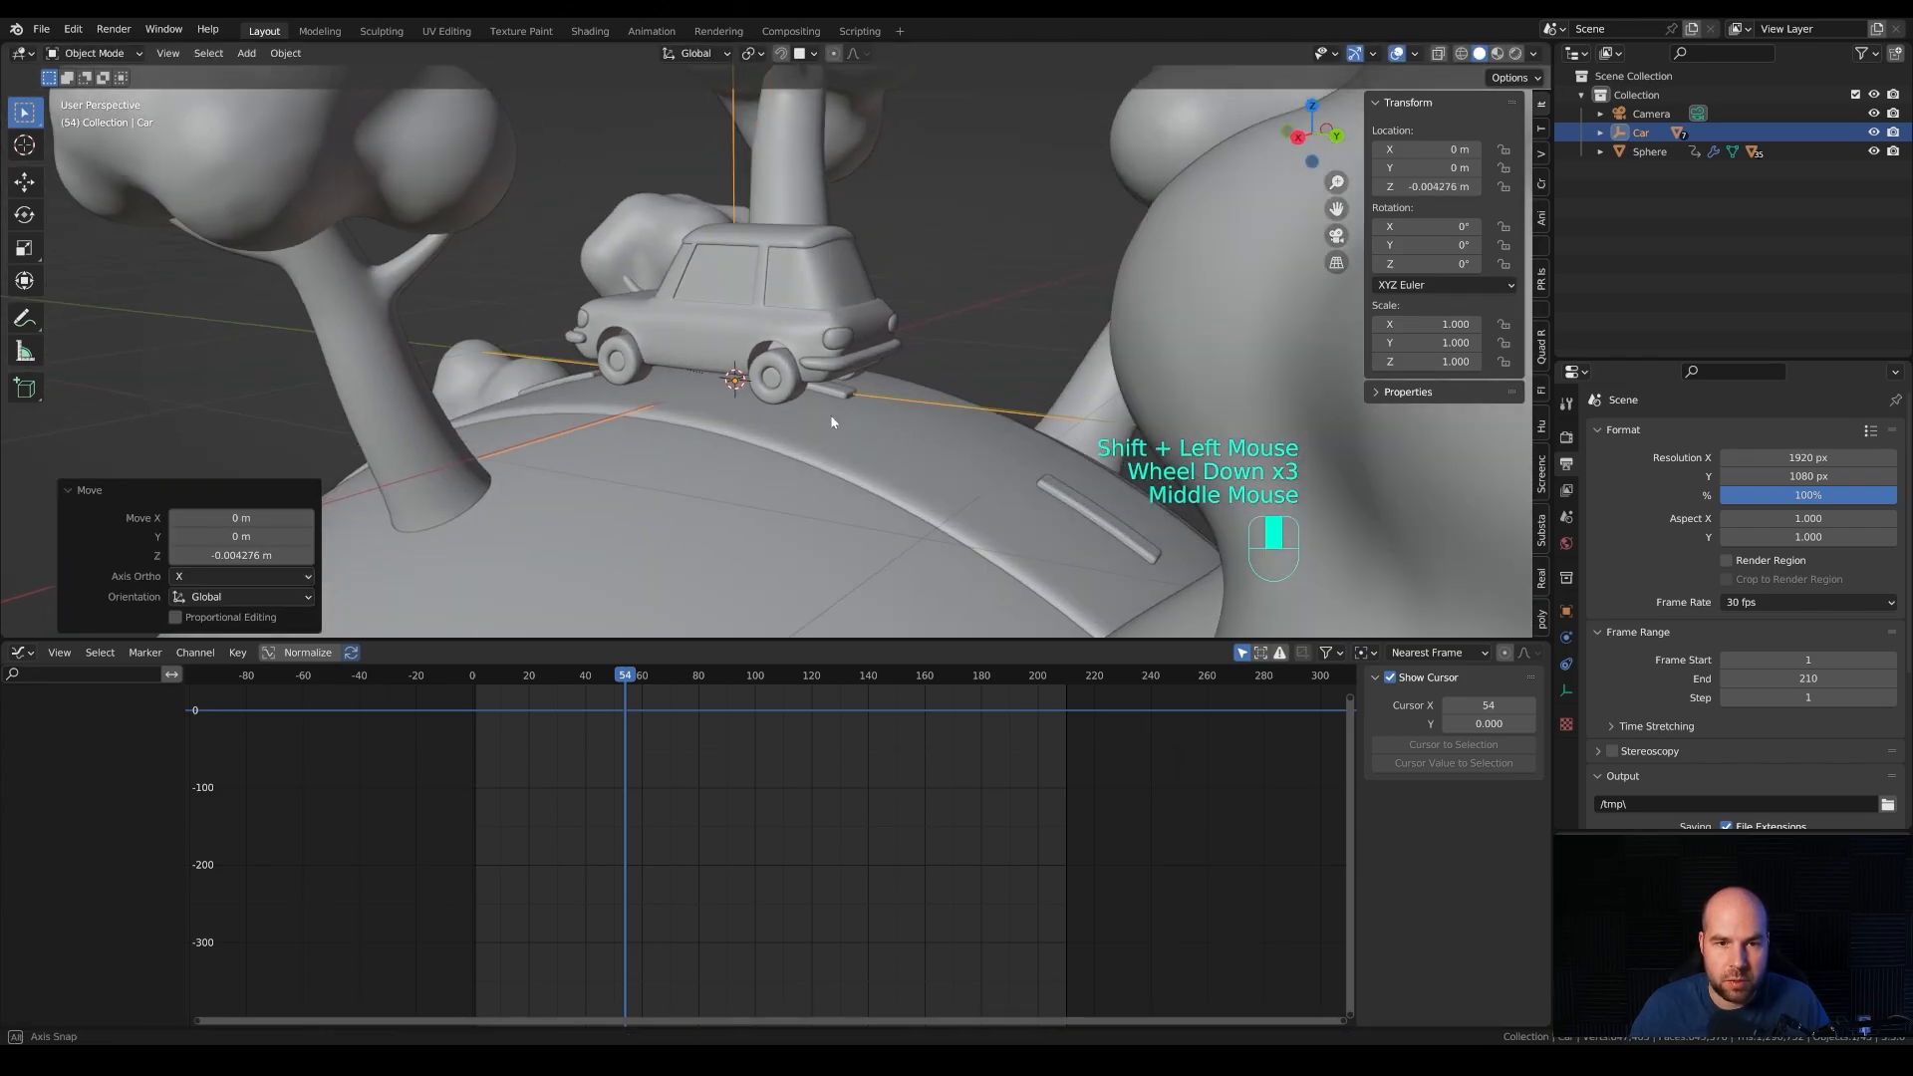
Insert a single keyframe on the car body's Z location at frame 1.
click(720, 337)
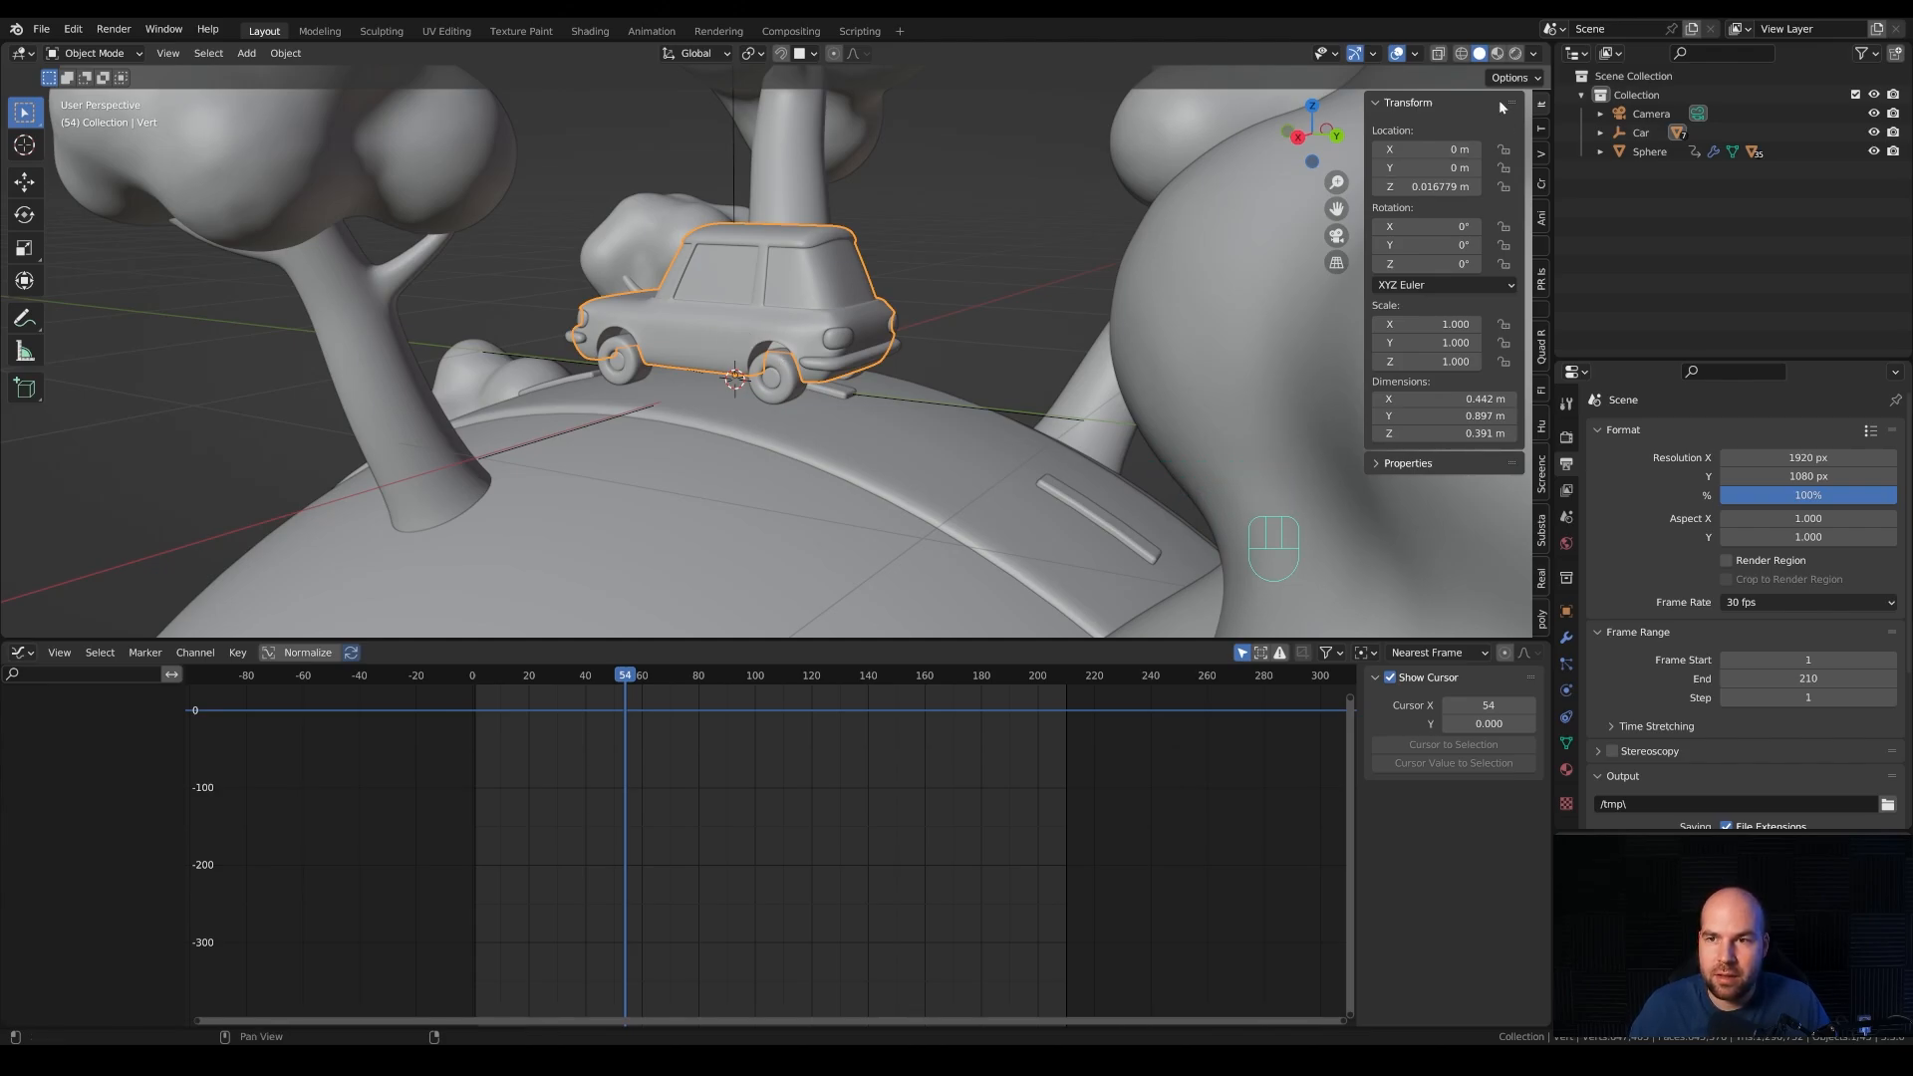
key(ctrl+z)
click(490, 675)
drag(490, 676, 475, 675)
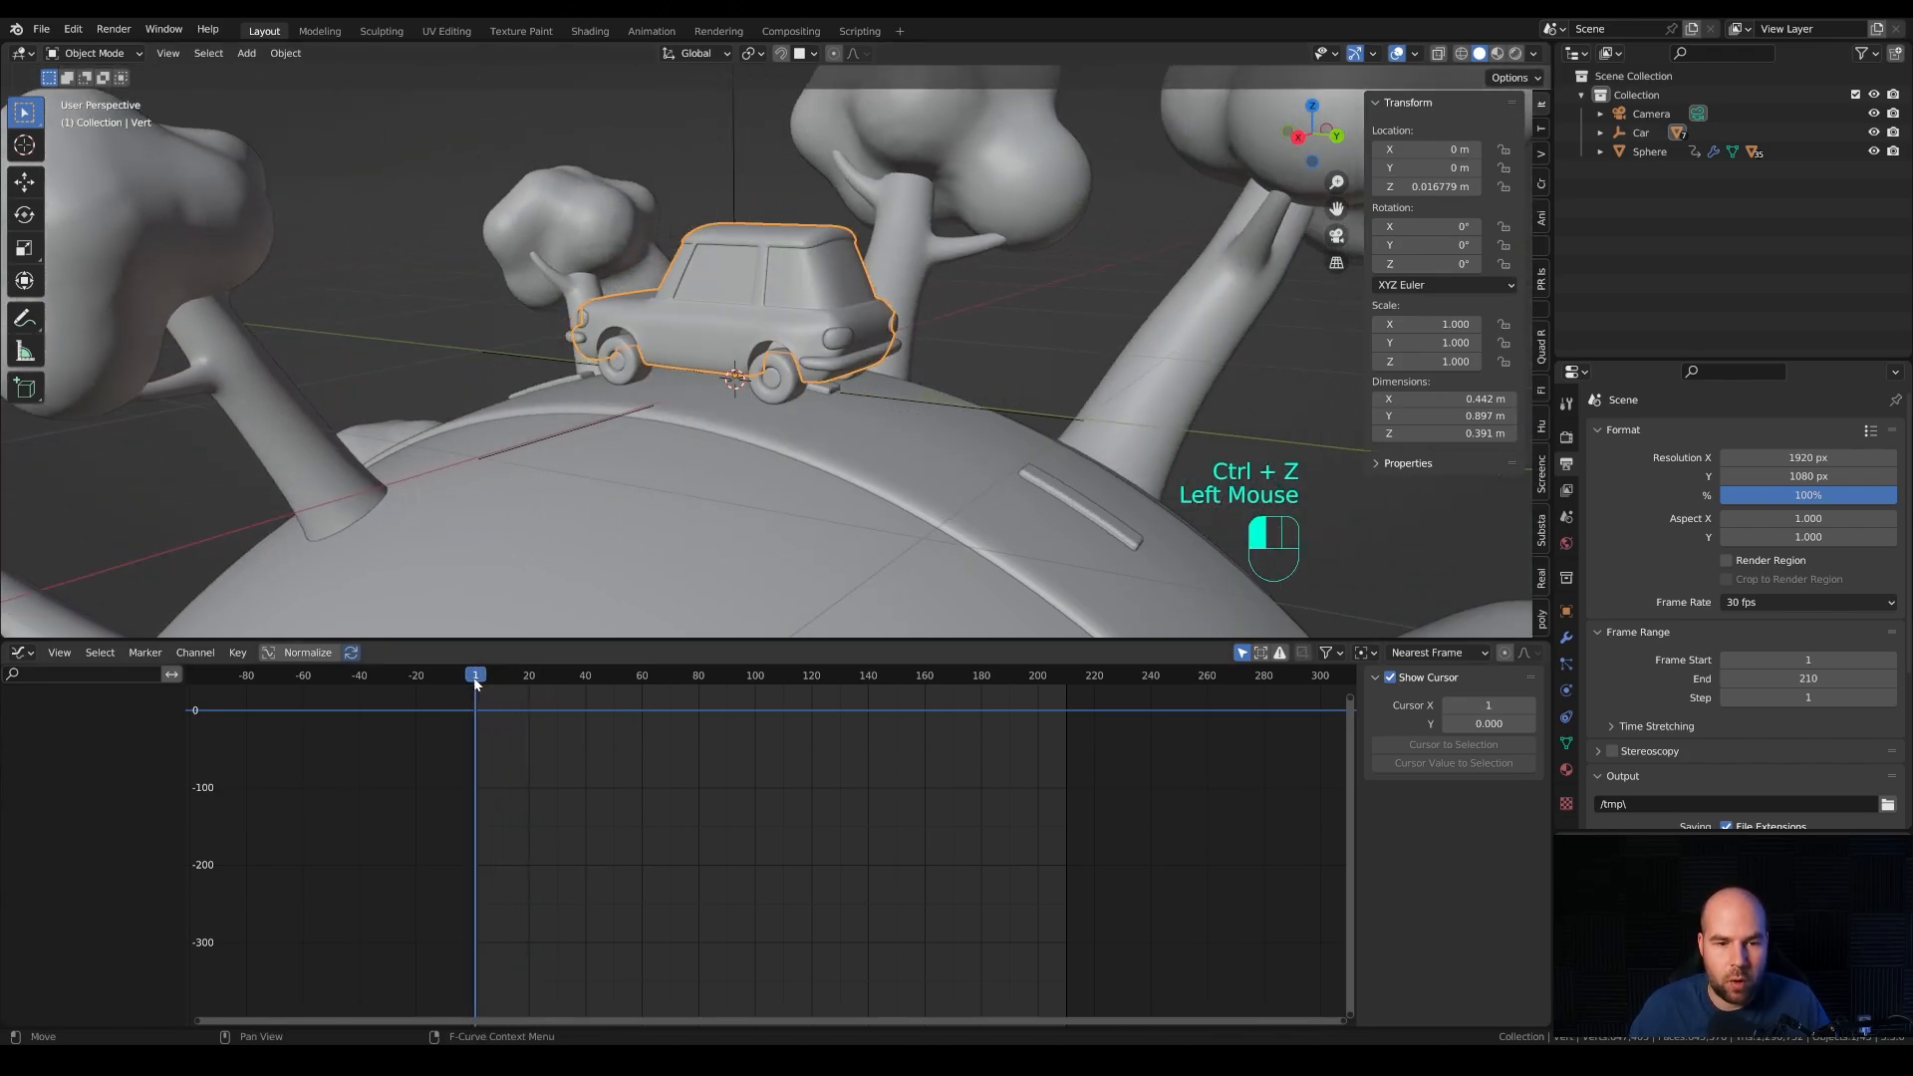
right_click(1440, 189)
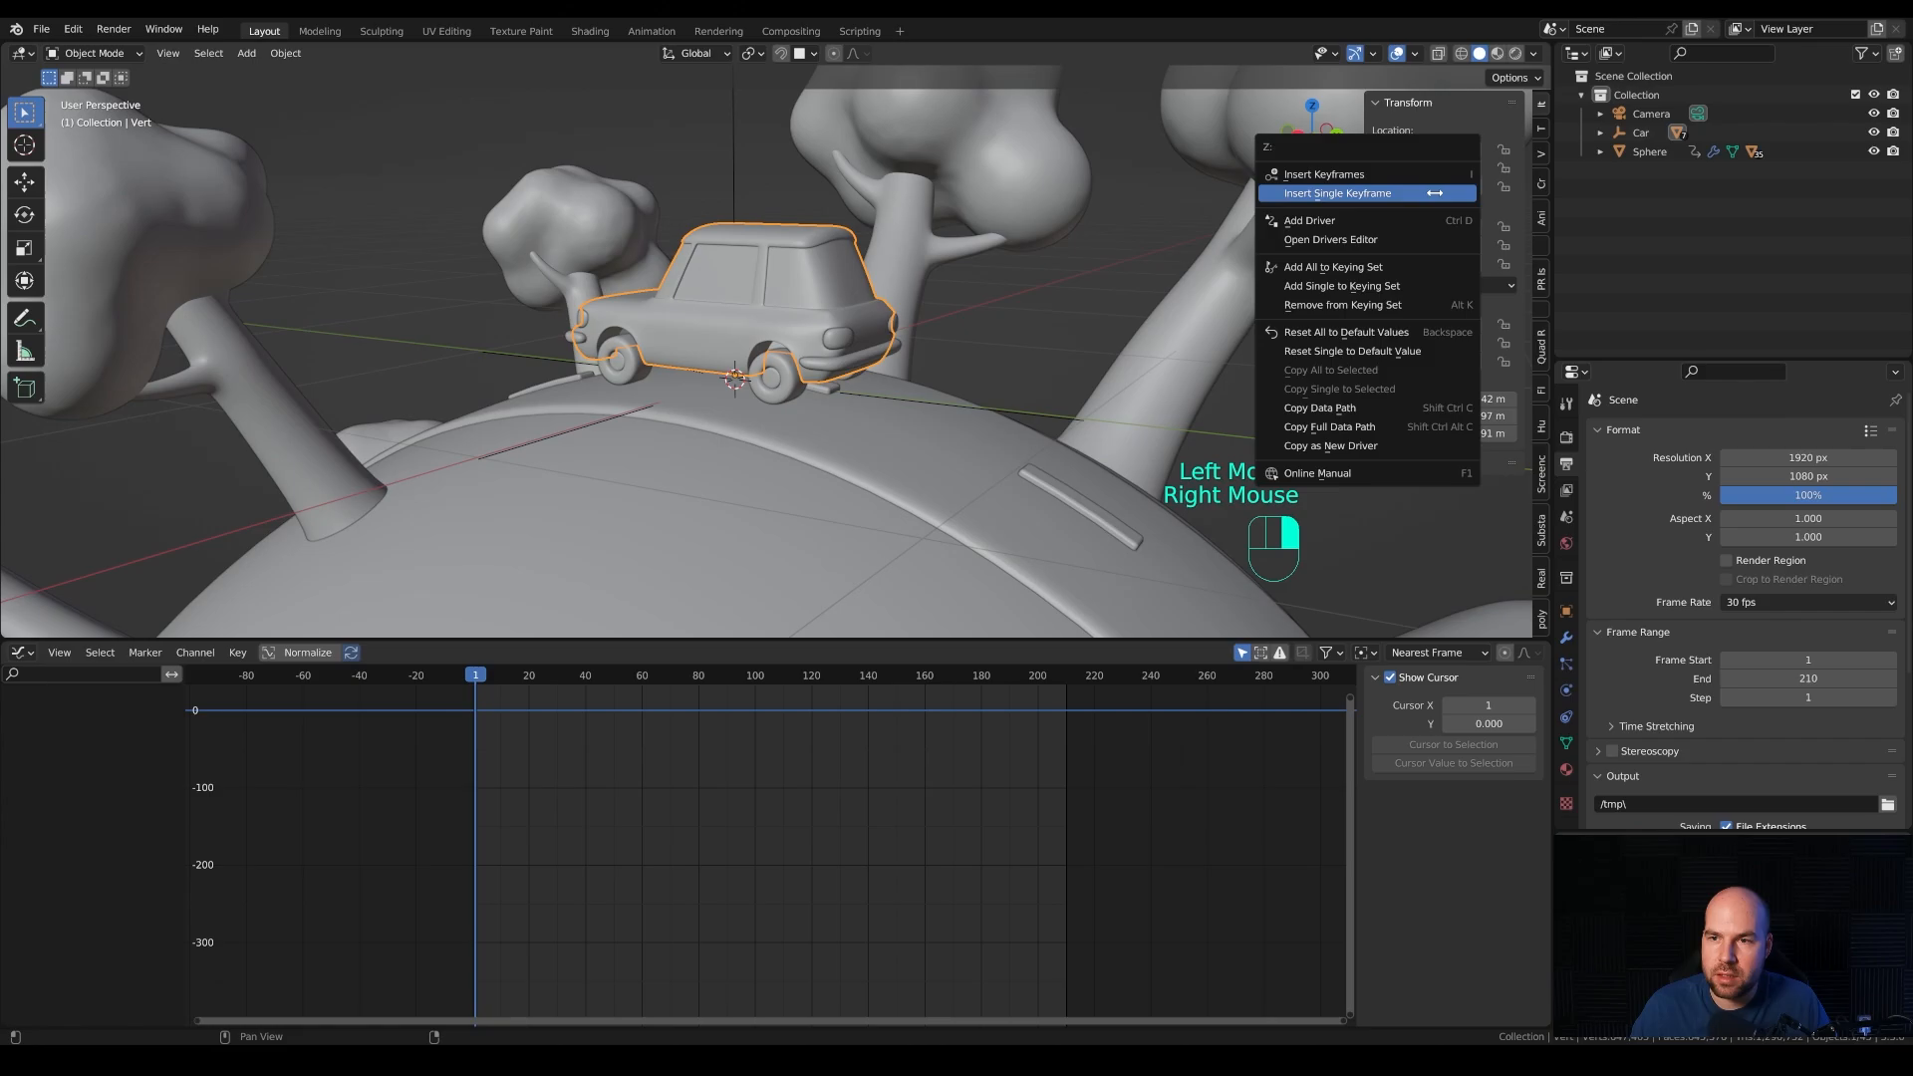
click(1355, 195)
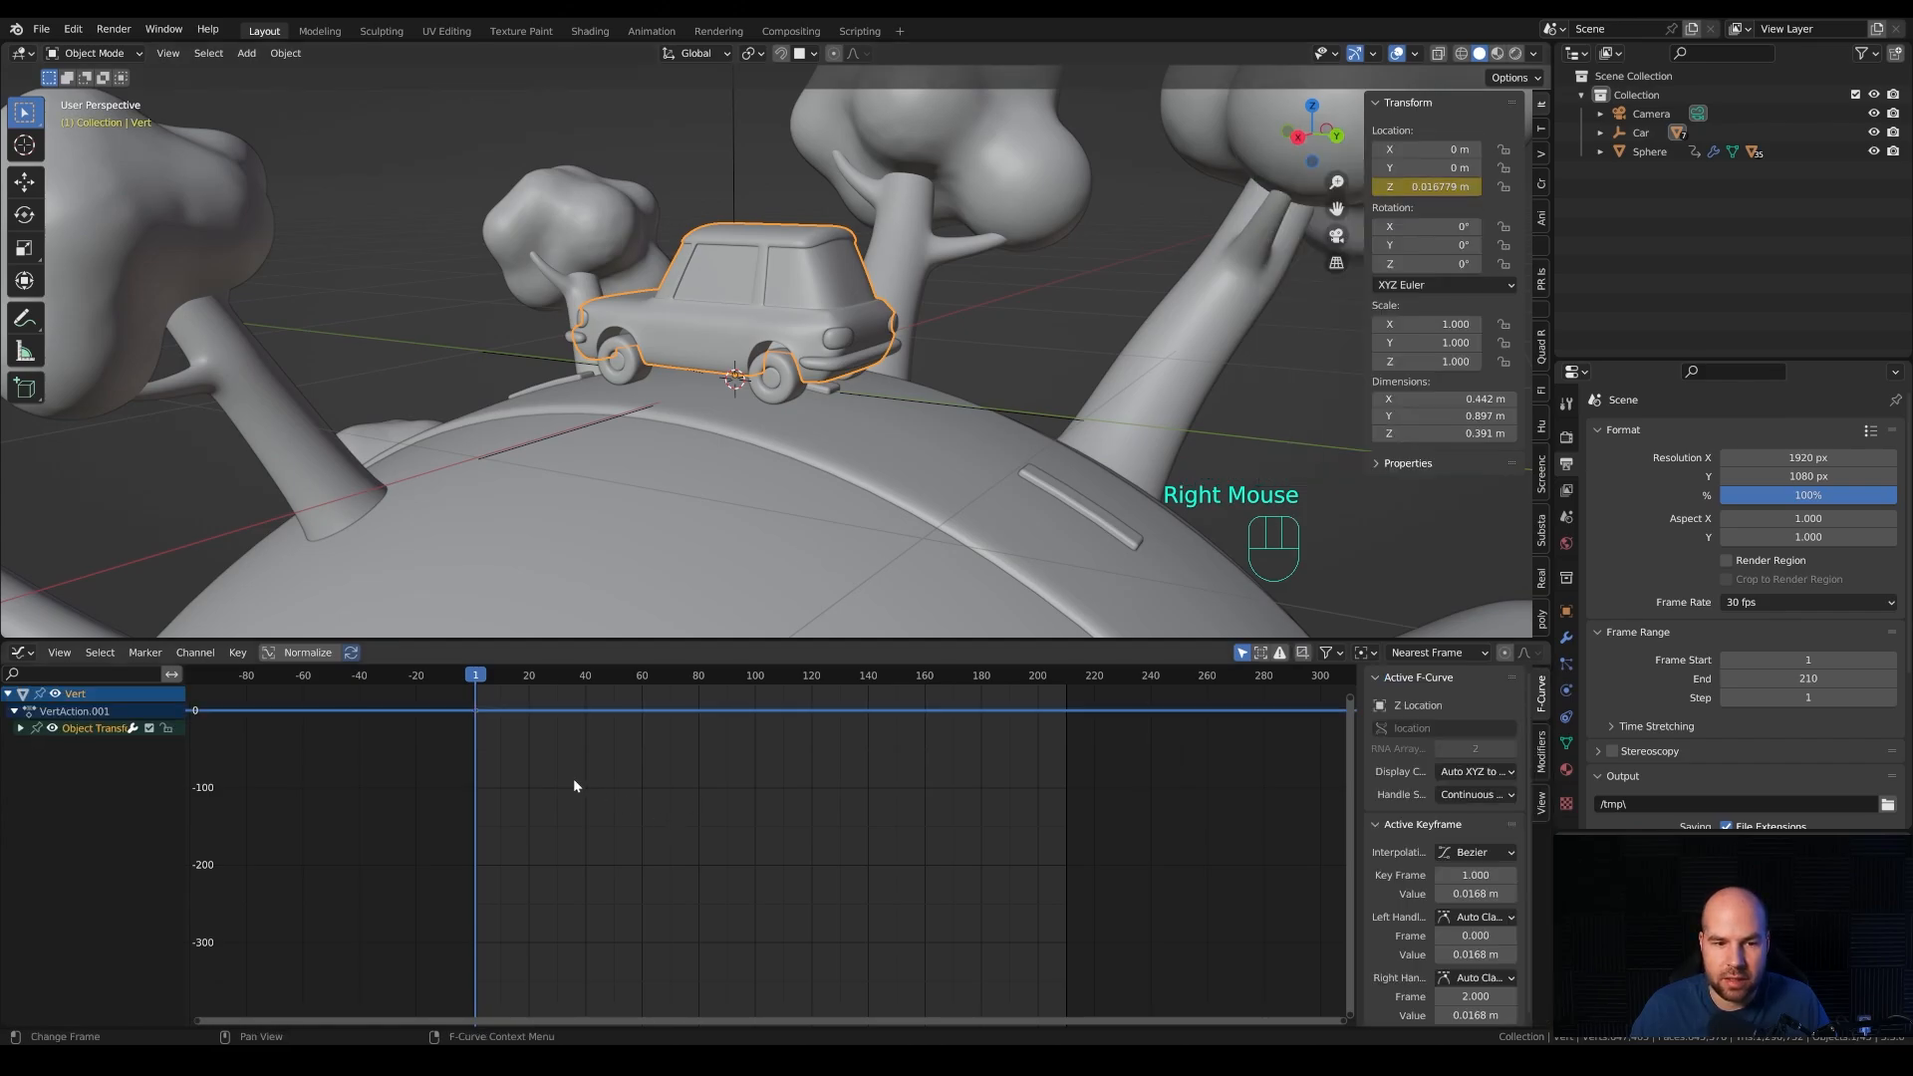
shift+middle_drag(760, 777, 777, 873)
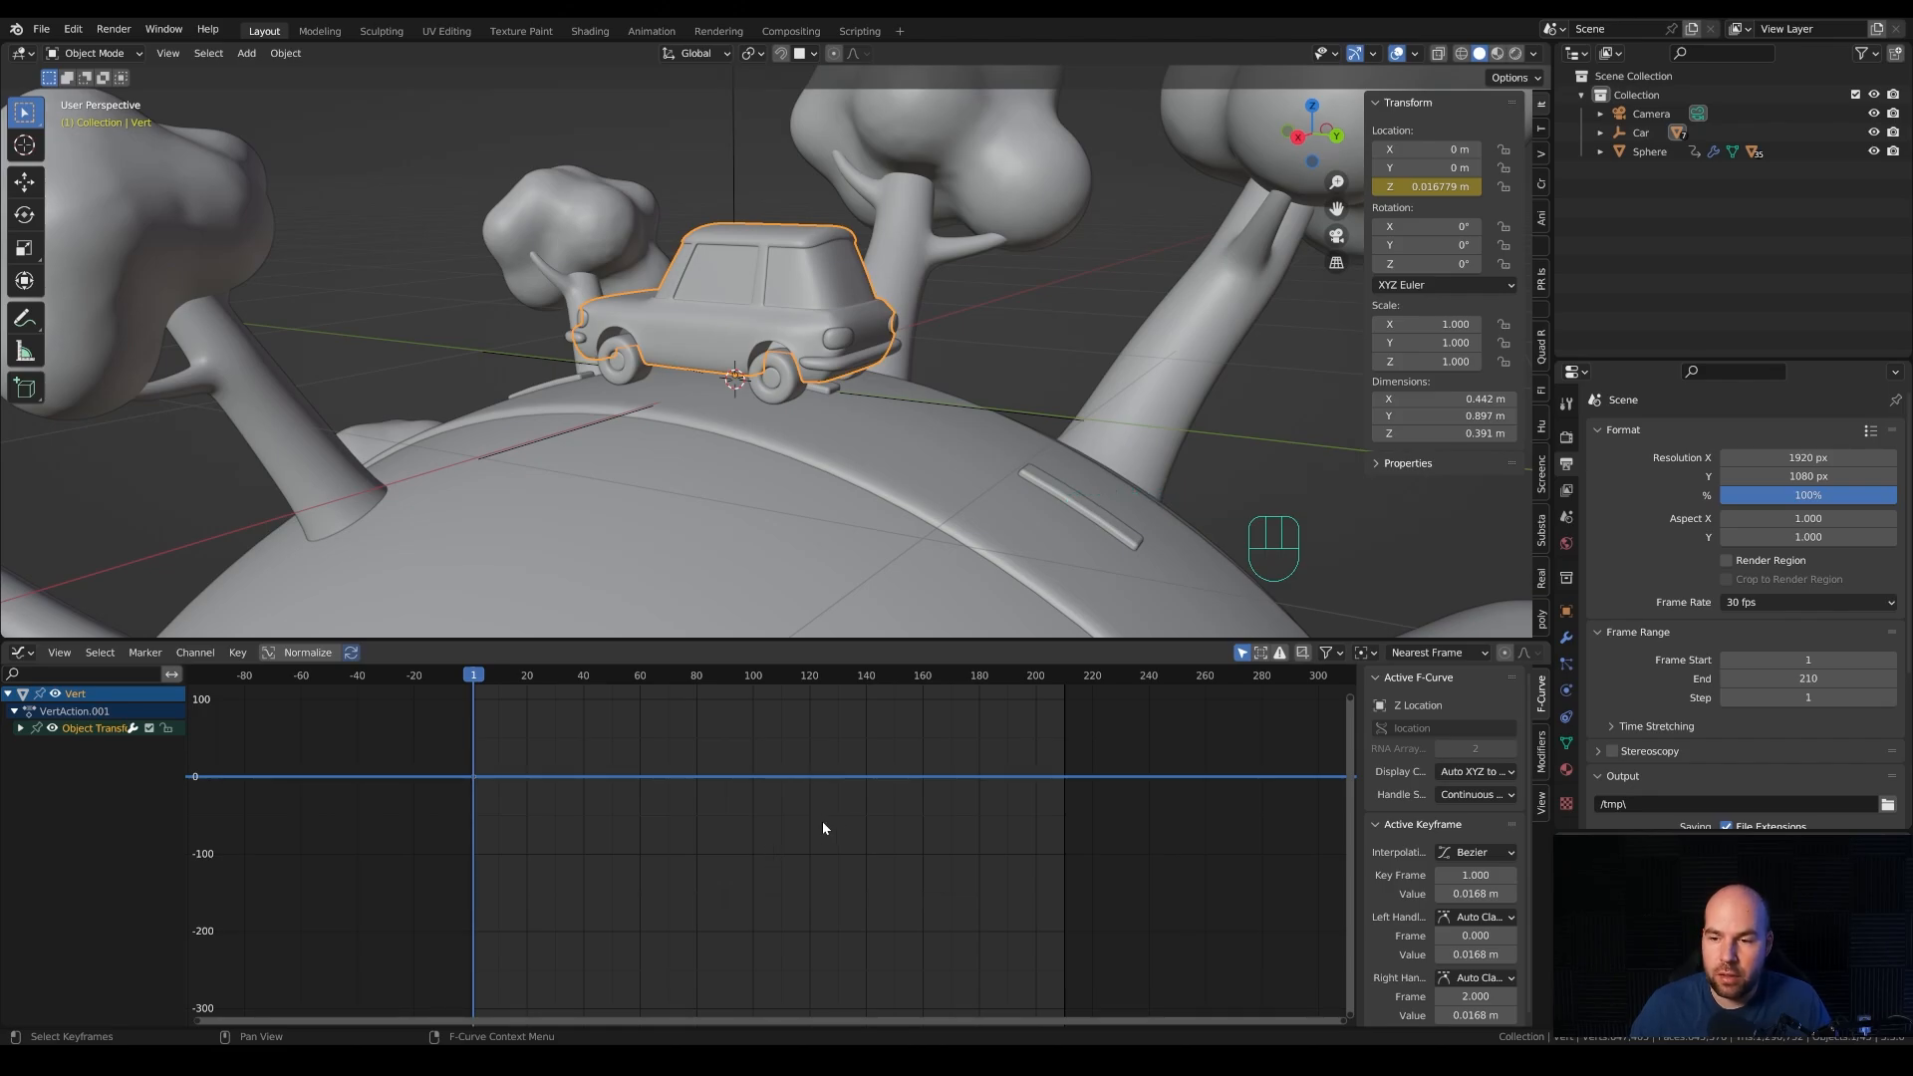
Add a Built-In Function modifier with a sine function to the car body's Z Location curve.
click(722, 851)
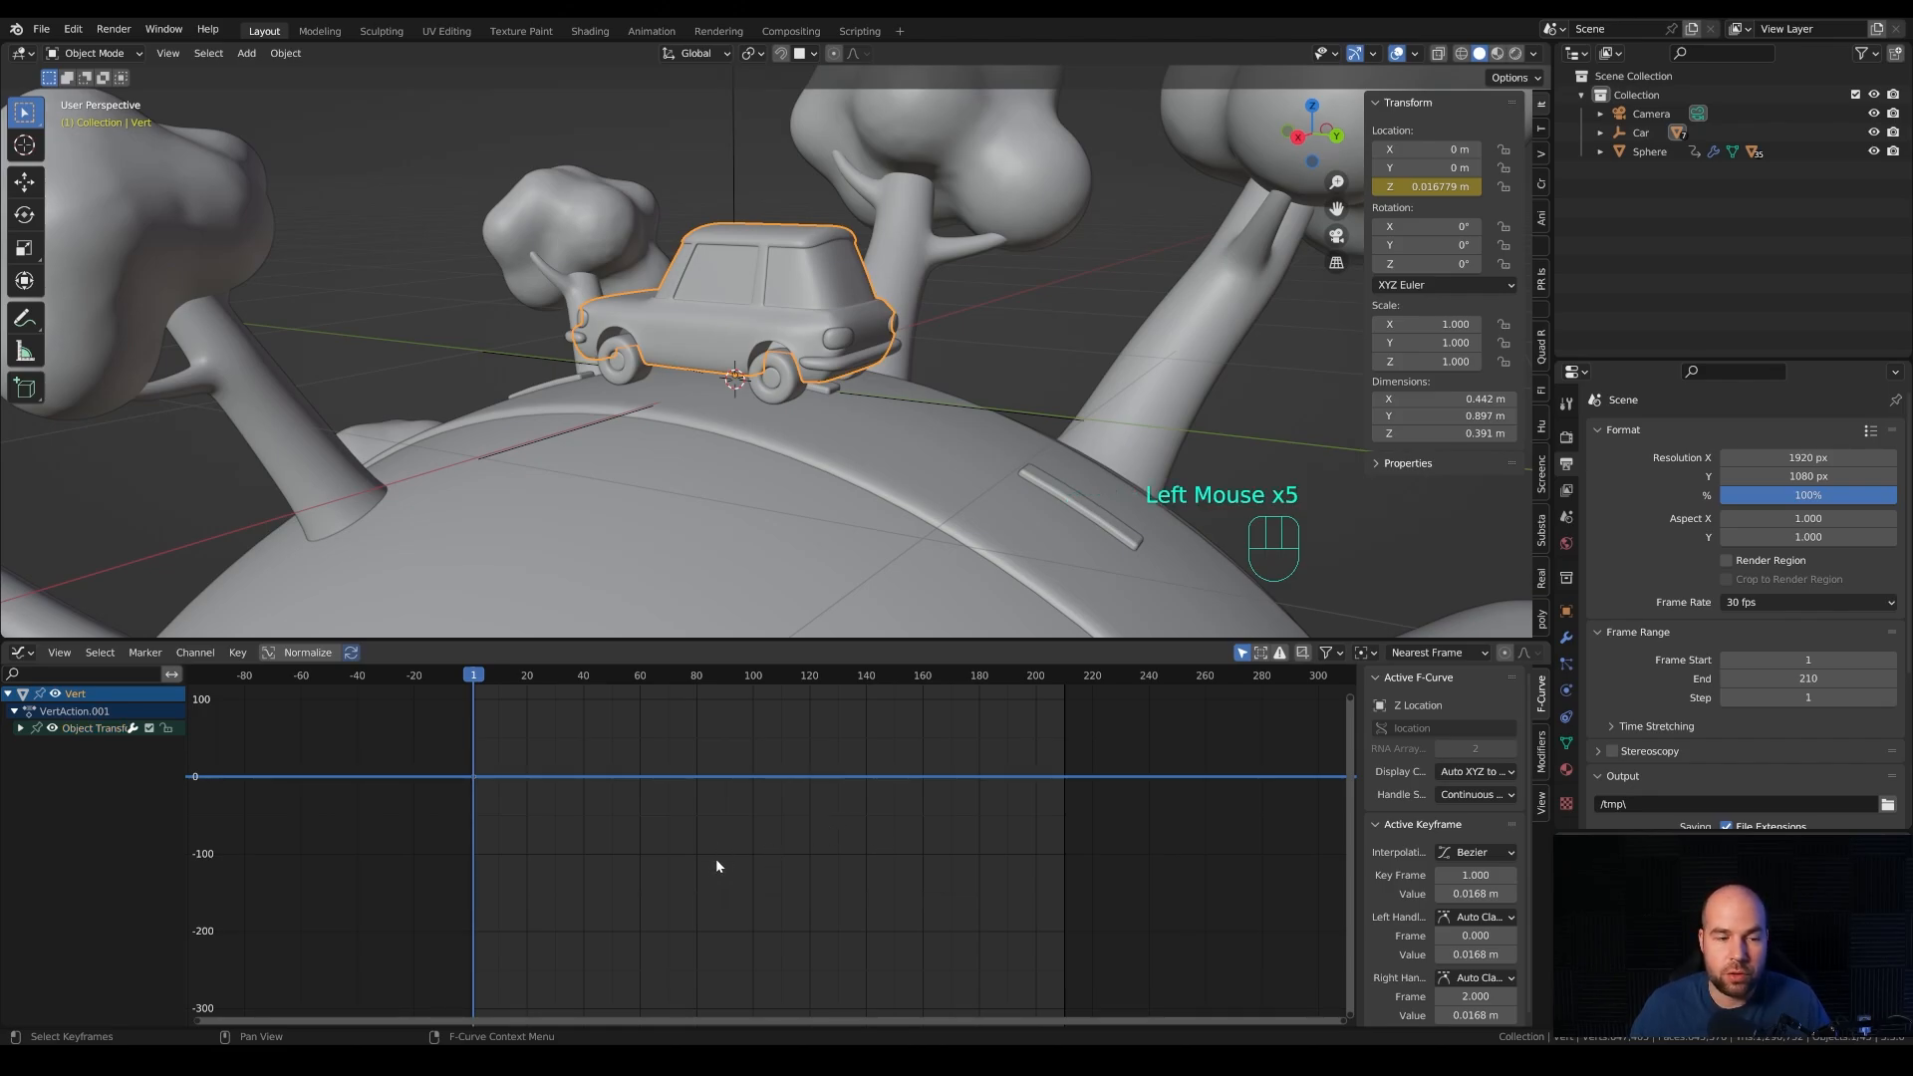
click(20, 728)
click(49, 749)
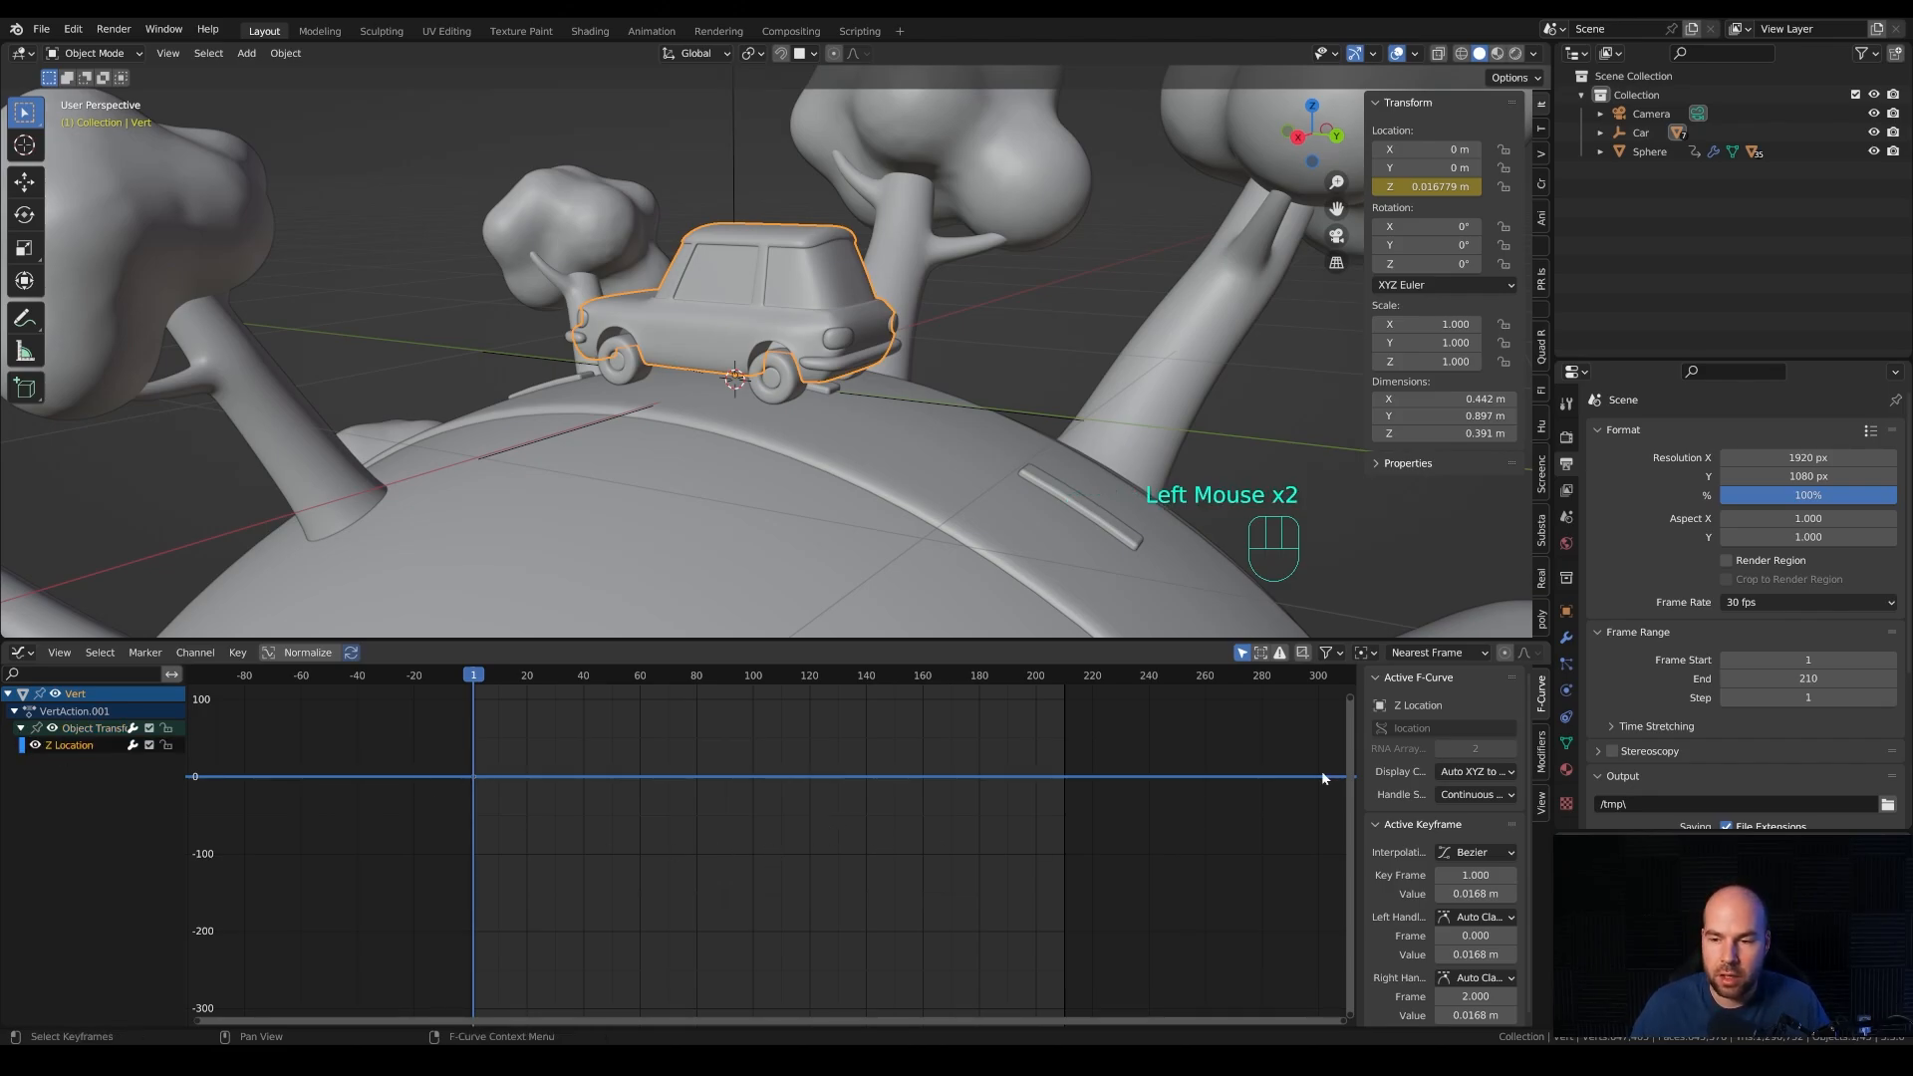
click(1543, 757)
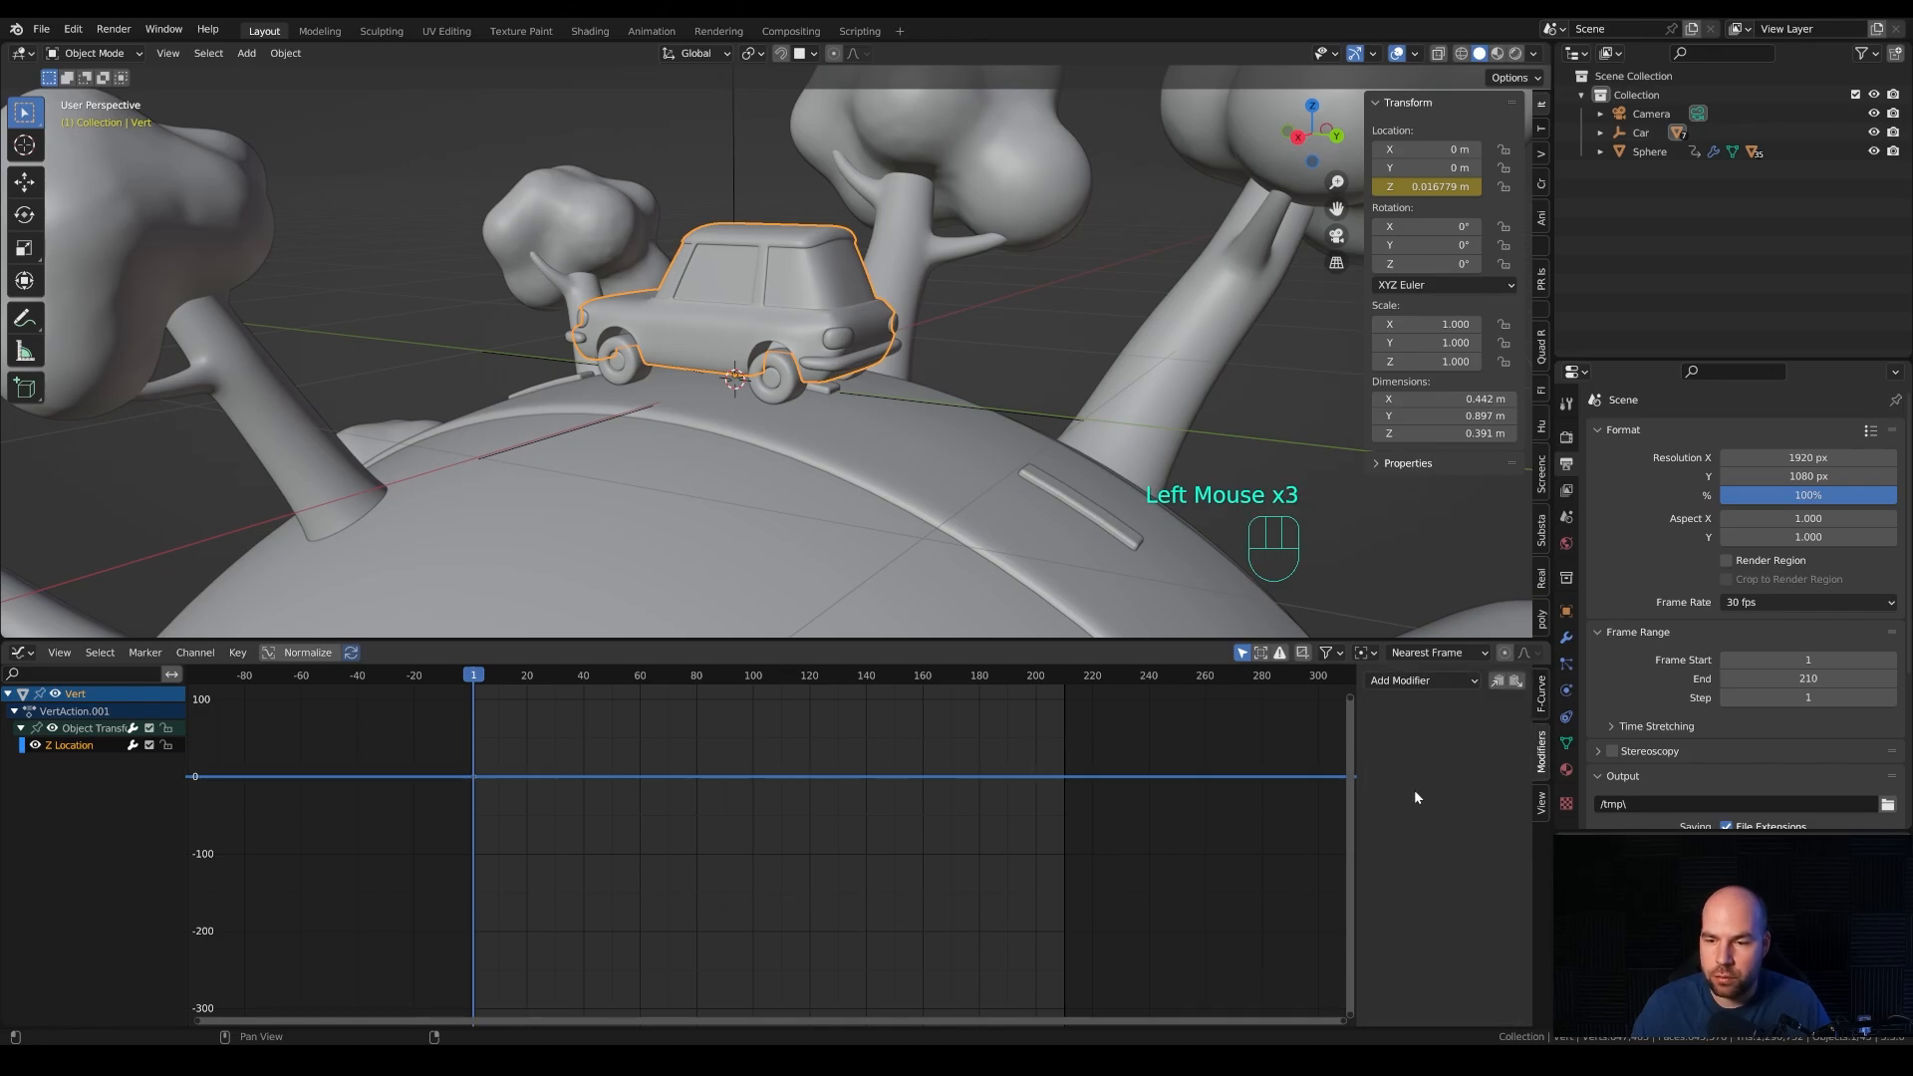
key(n)
key(n)
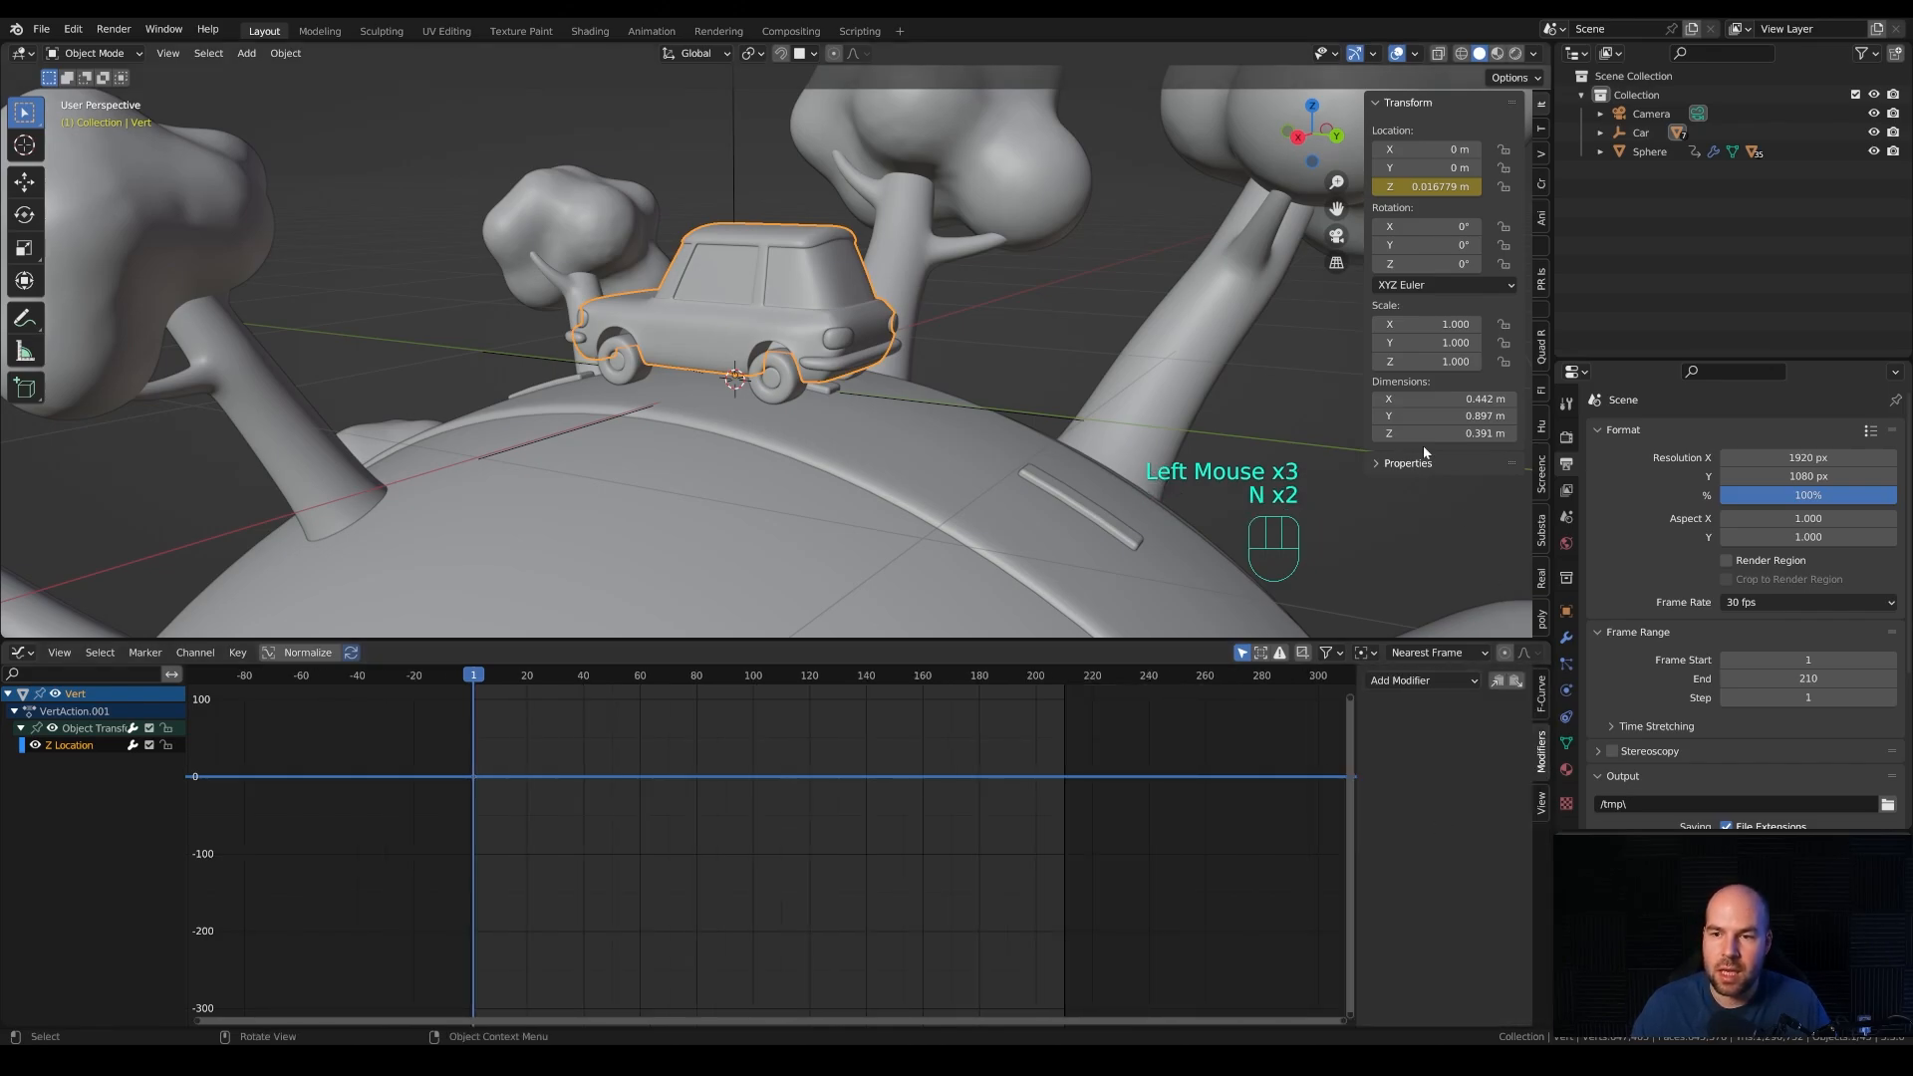
click(1455, 684)
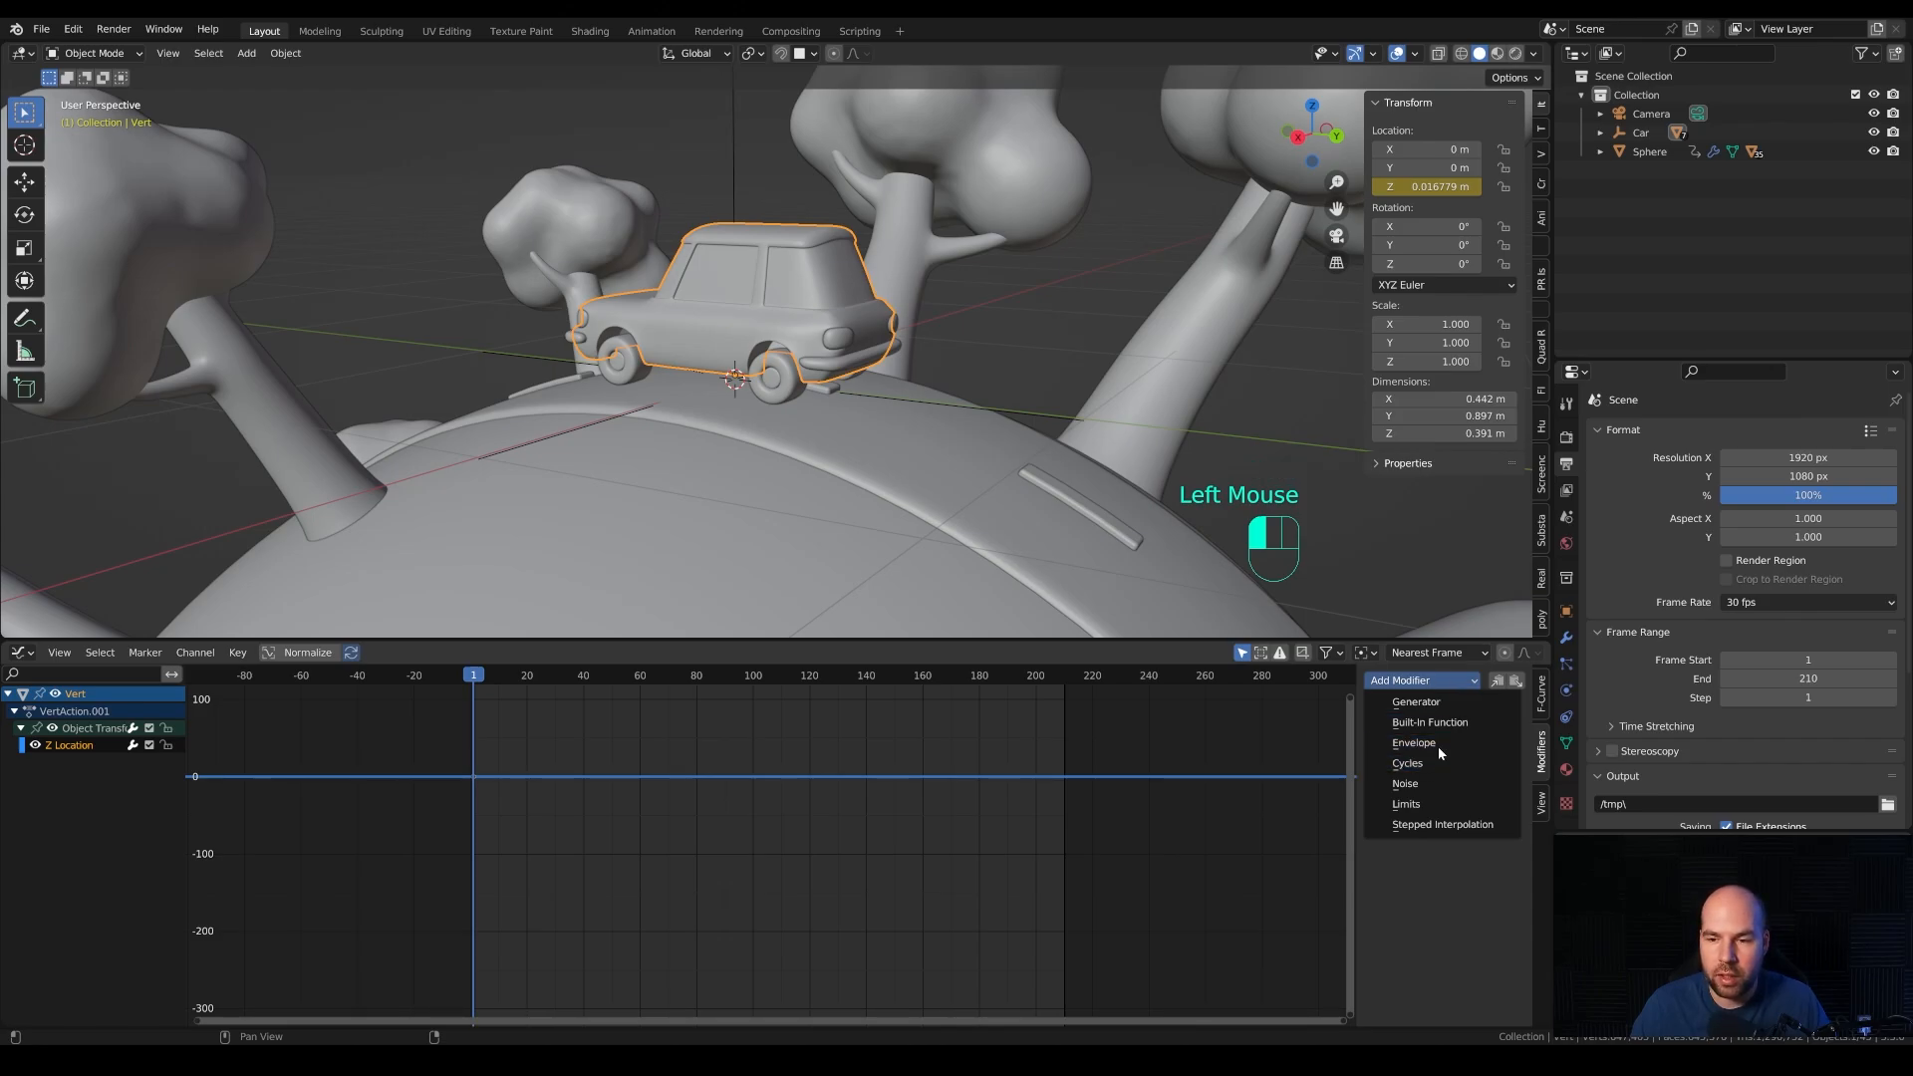
click(1441, 723)
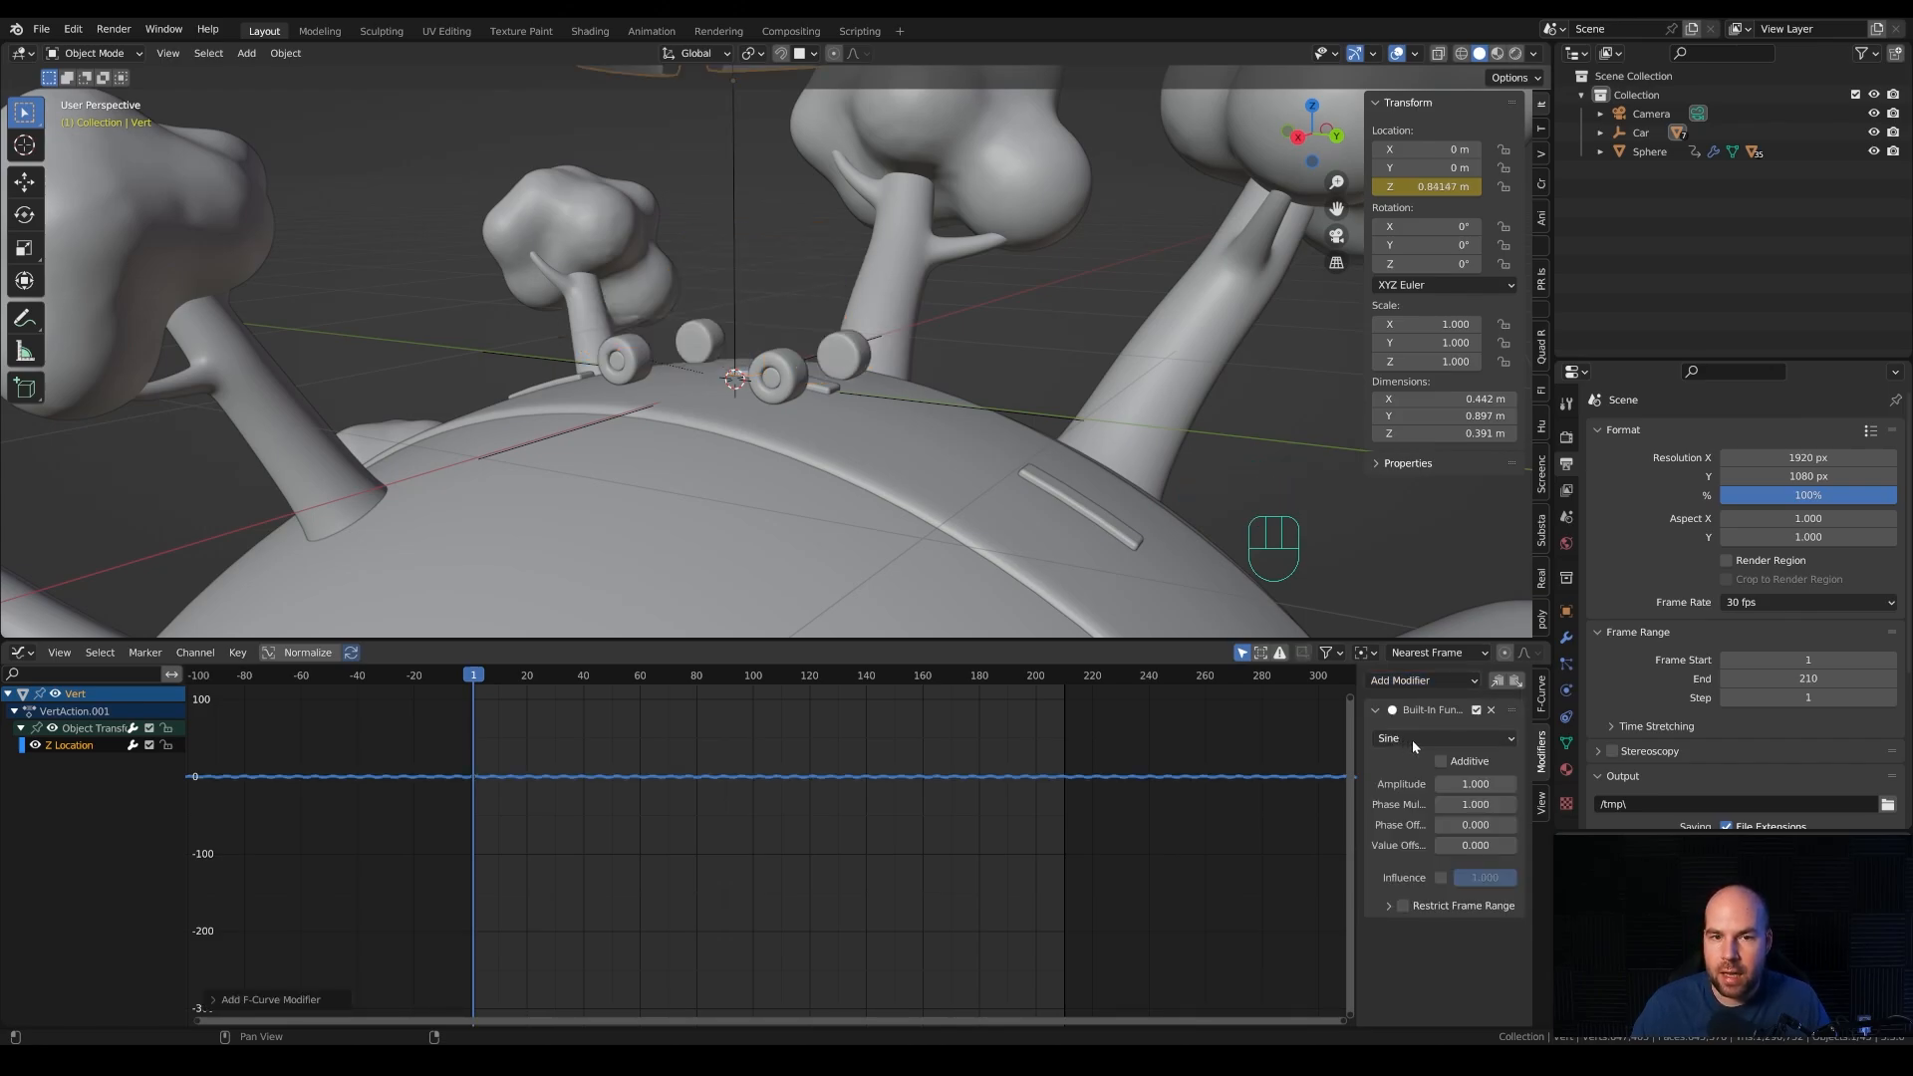
Play the animation briefly to check the bounce, and set the sine modifier's amplitude to 0.1.
scroll(524, 817, up, 2)
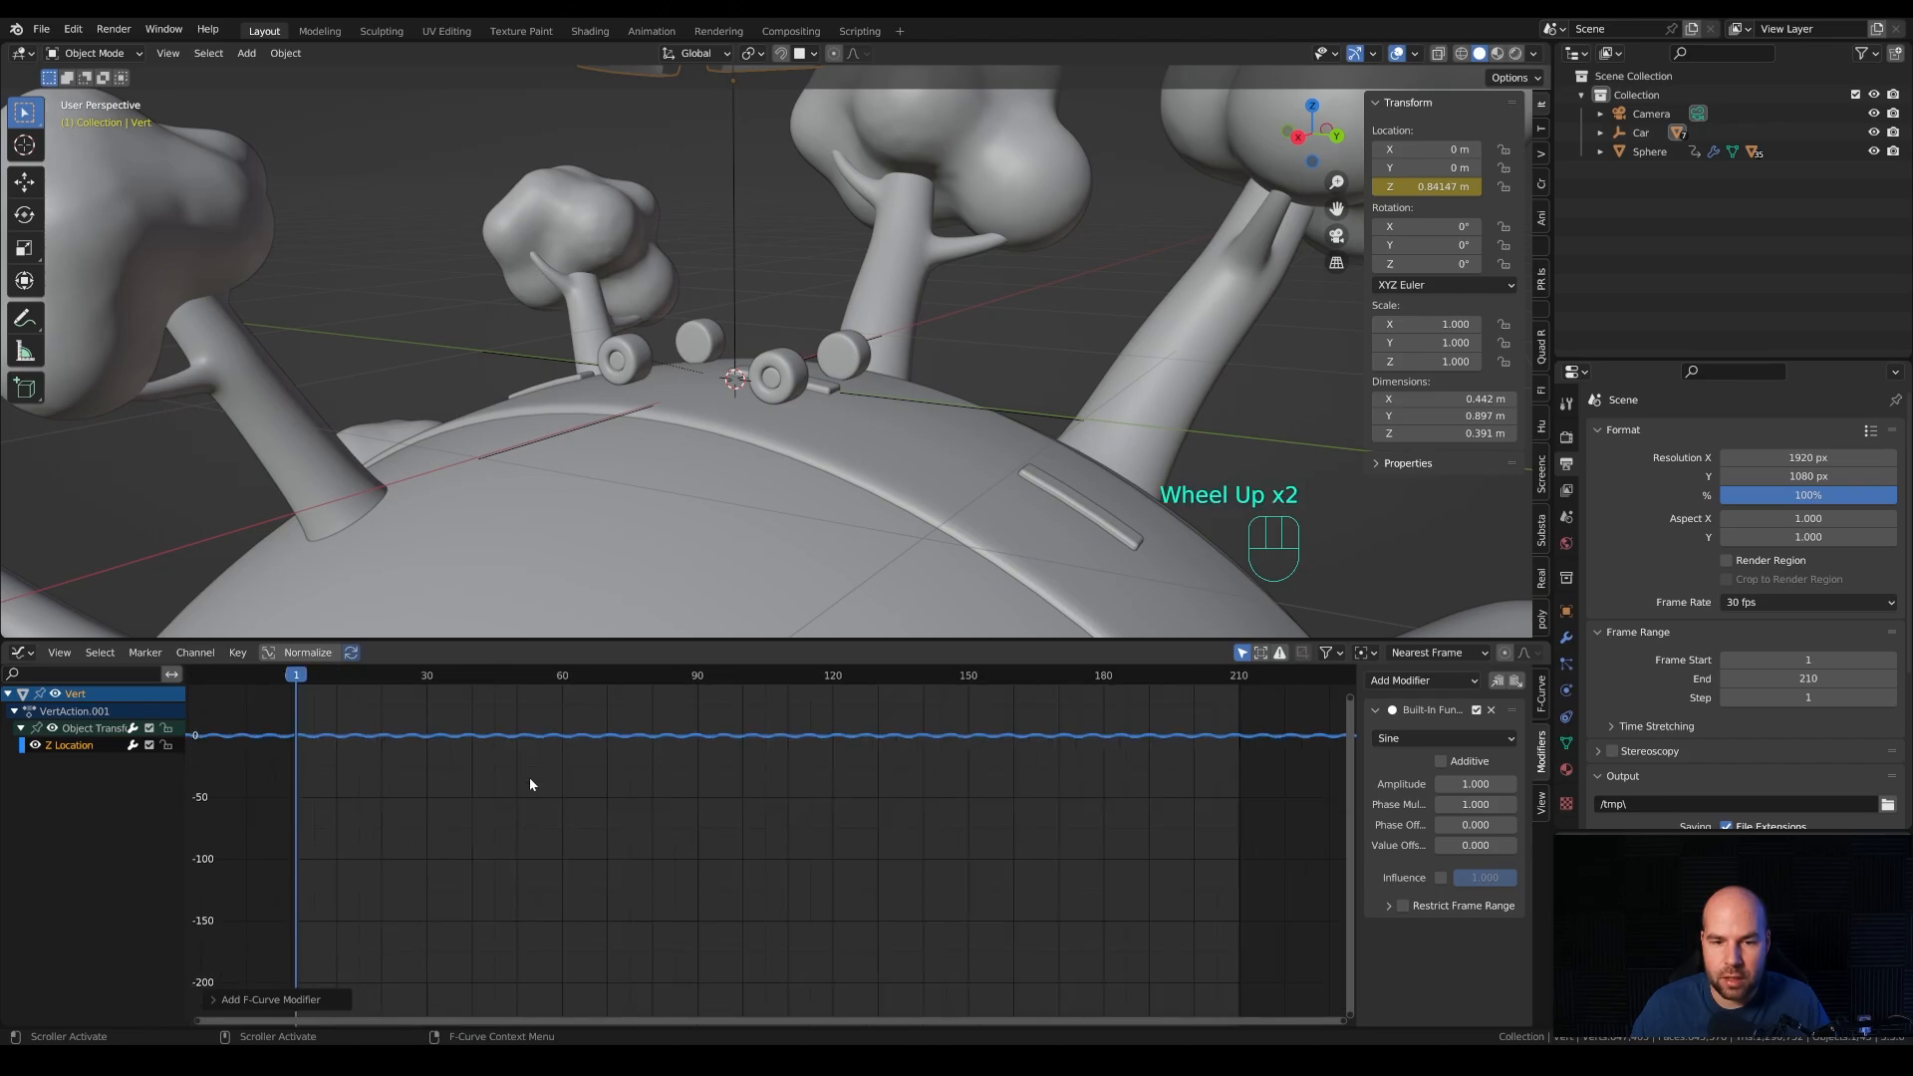
middle_drag(529, 779, 359, 809)
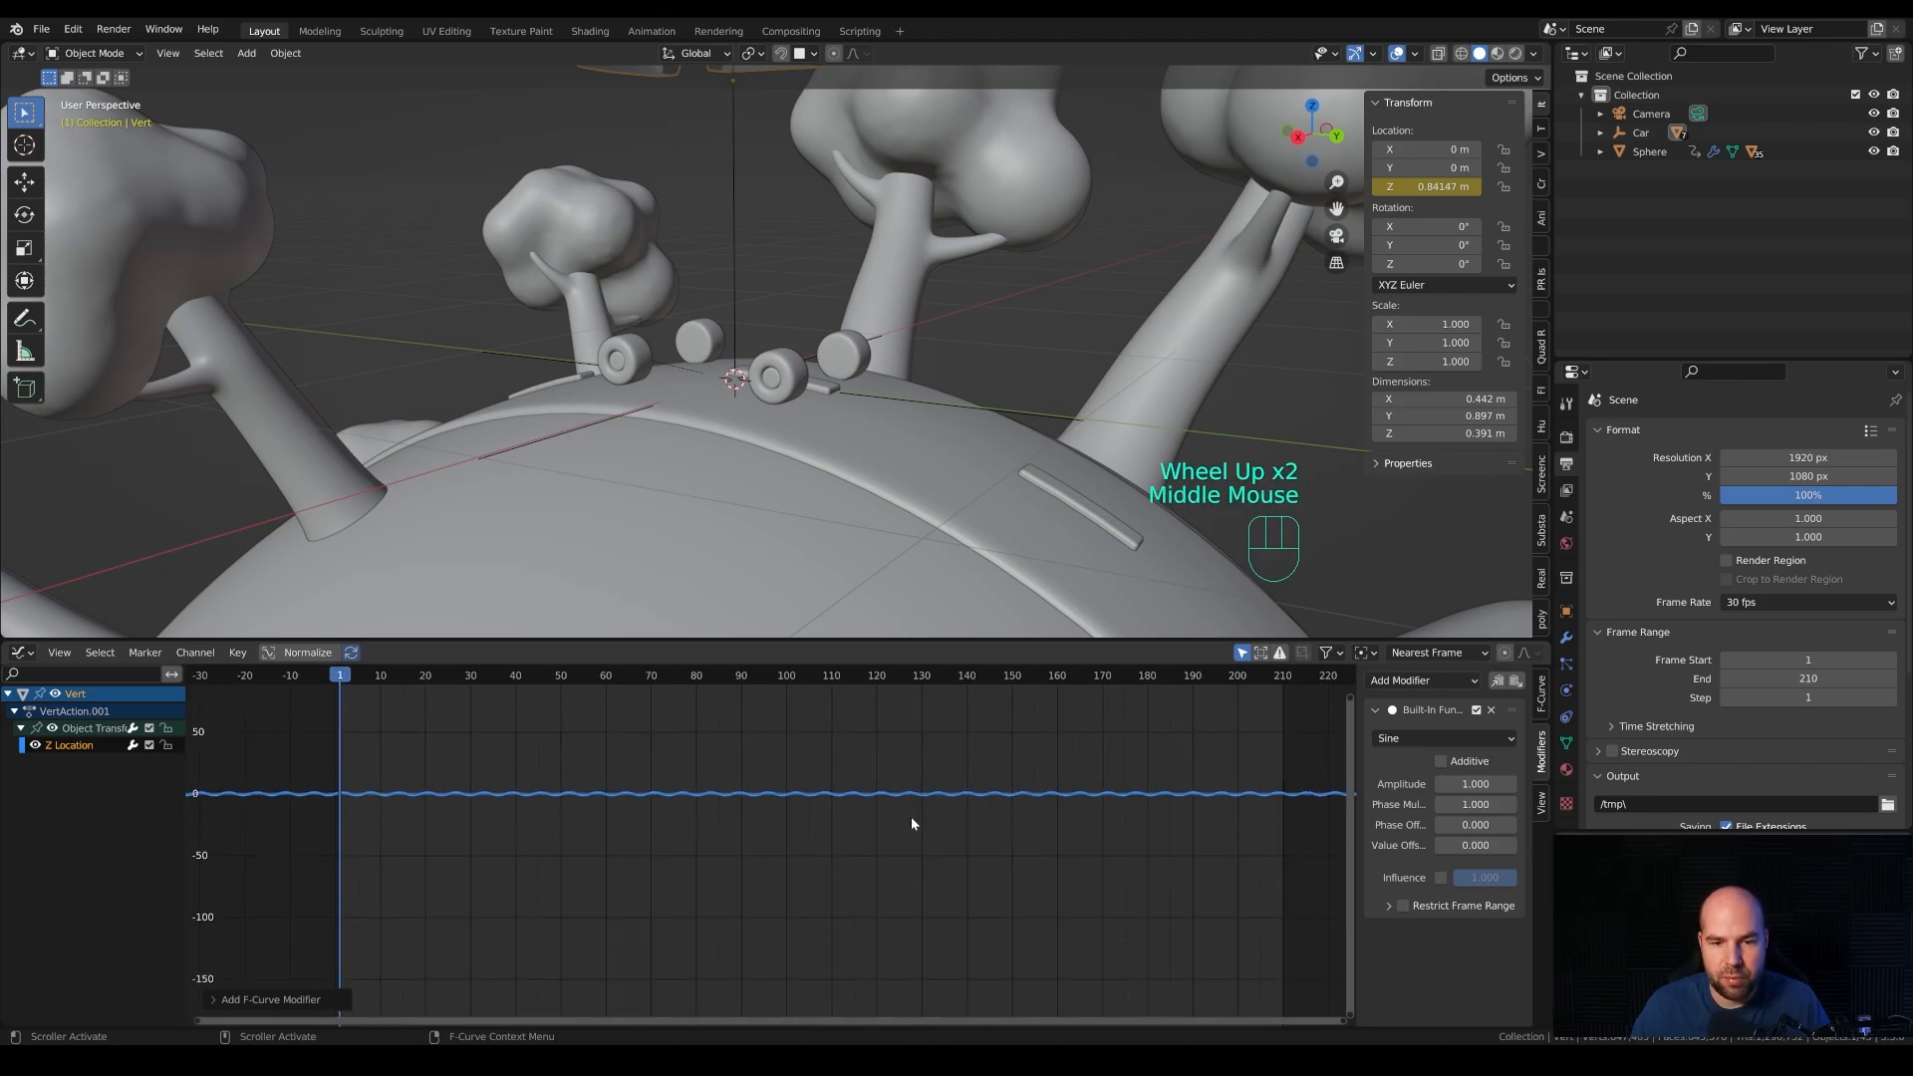
scroll(756, 327, down, 2)
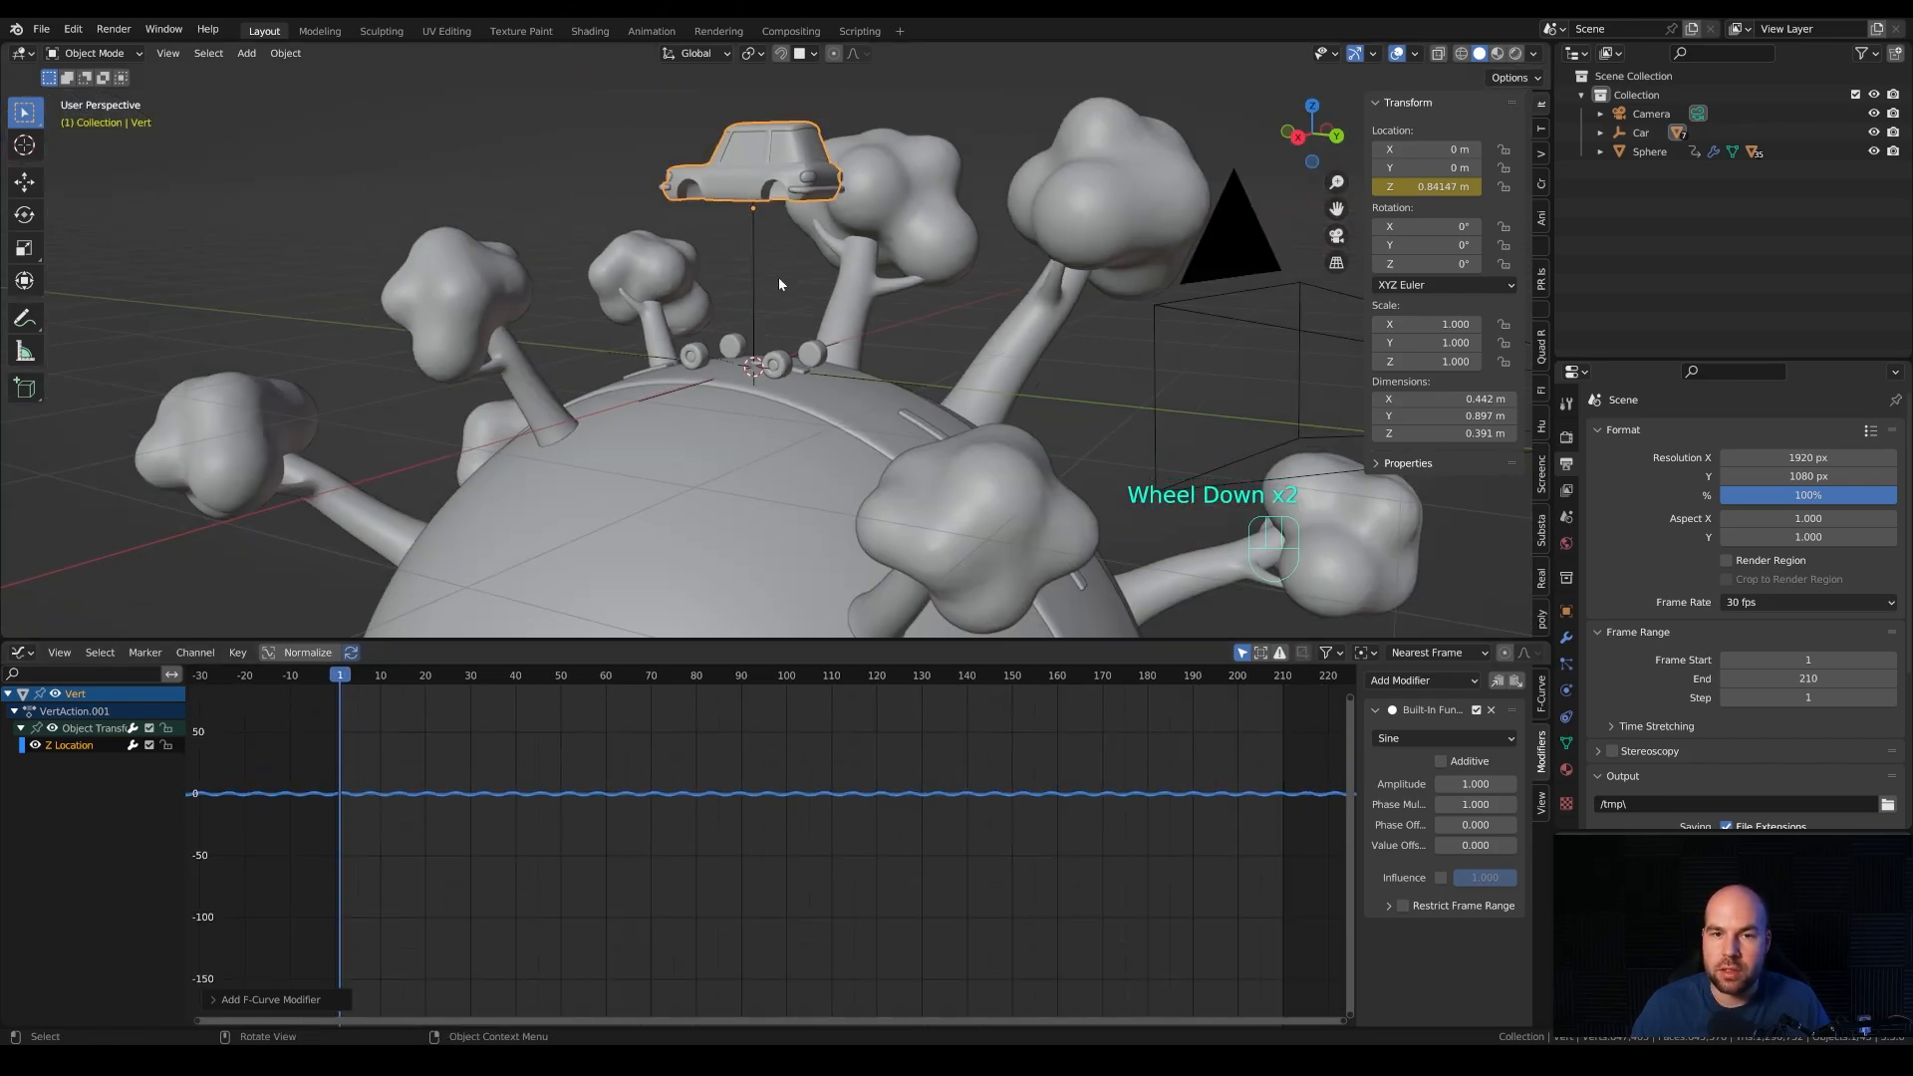
key(space)
key(space)
scroll(684, 534, up, 2)
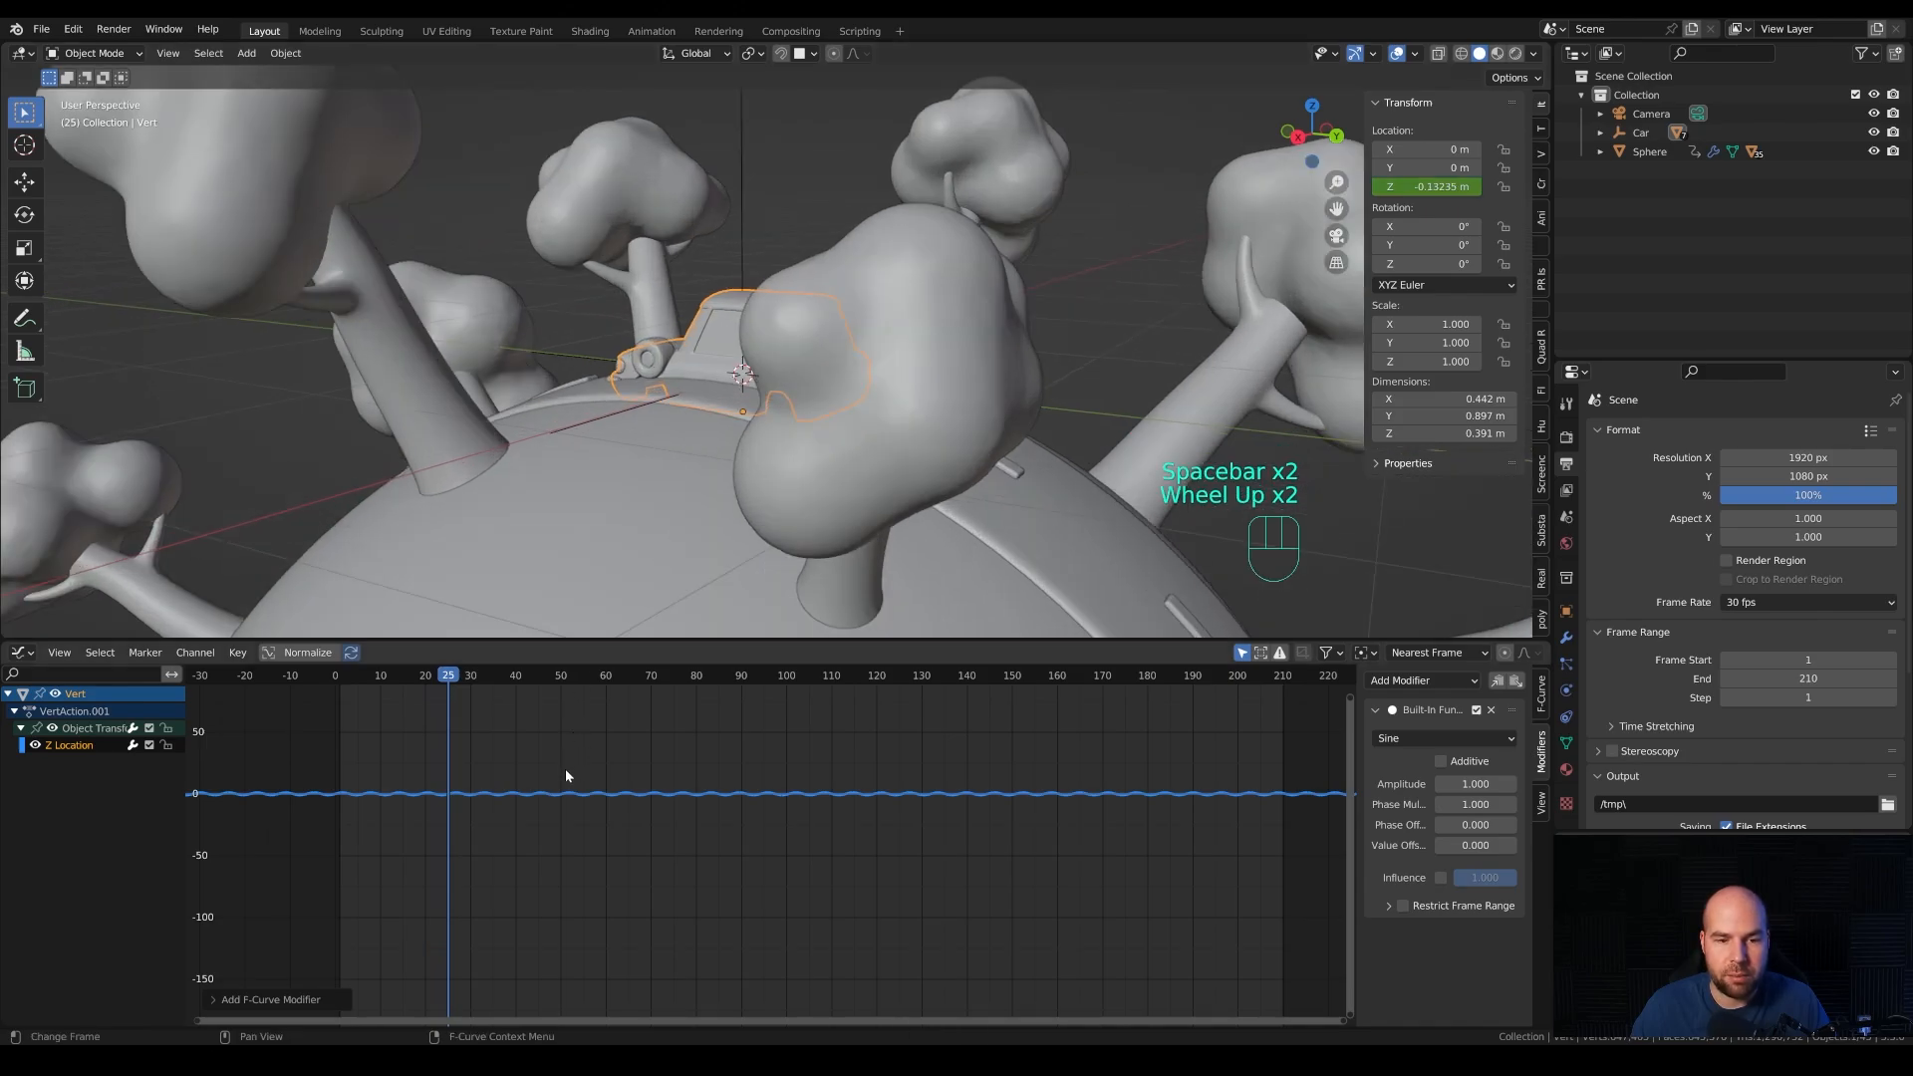
click(1464, 784)
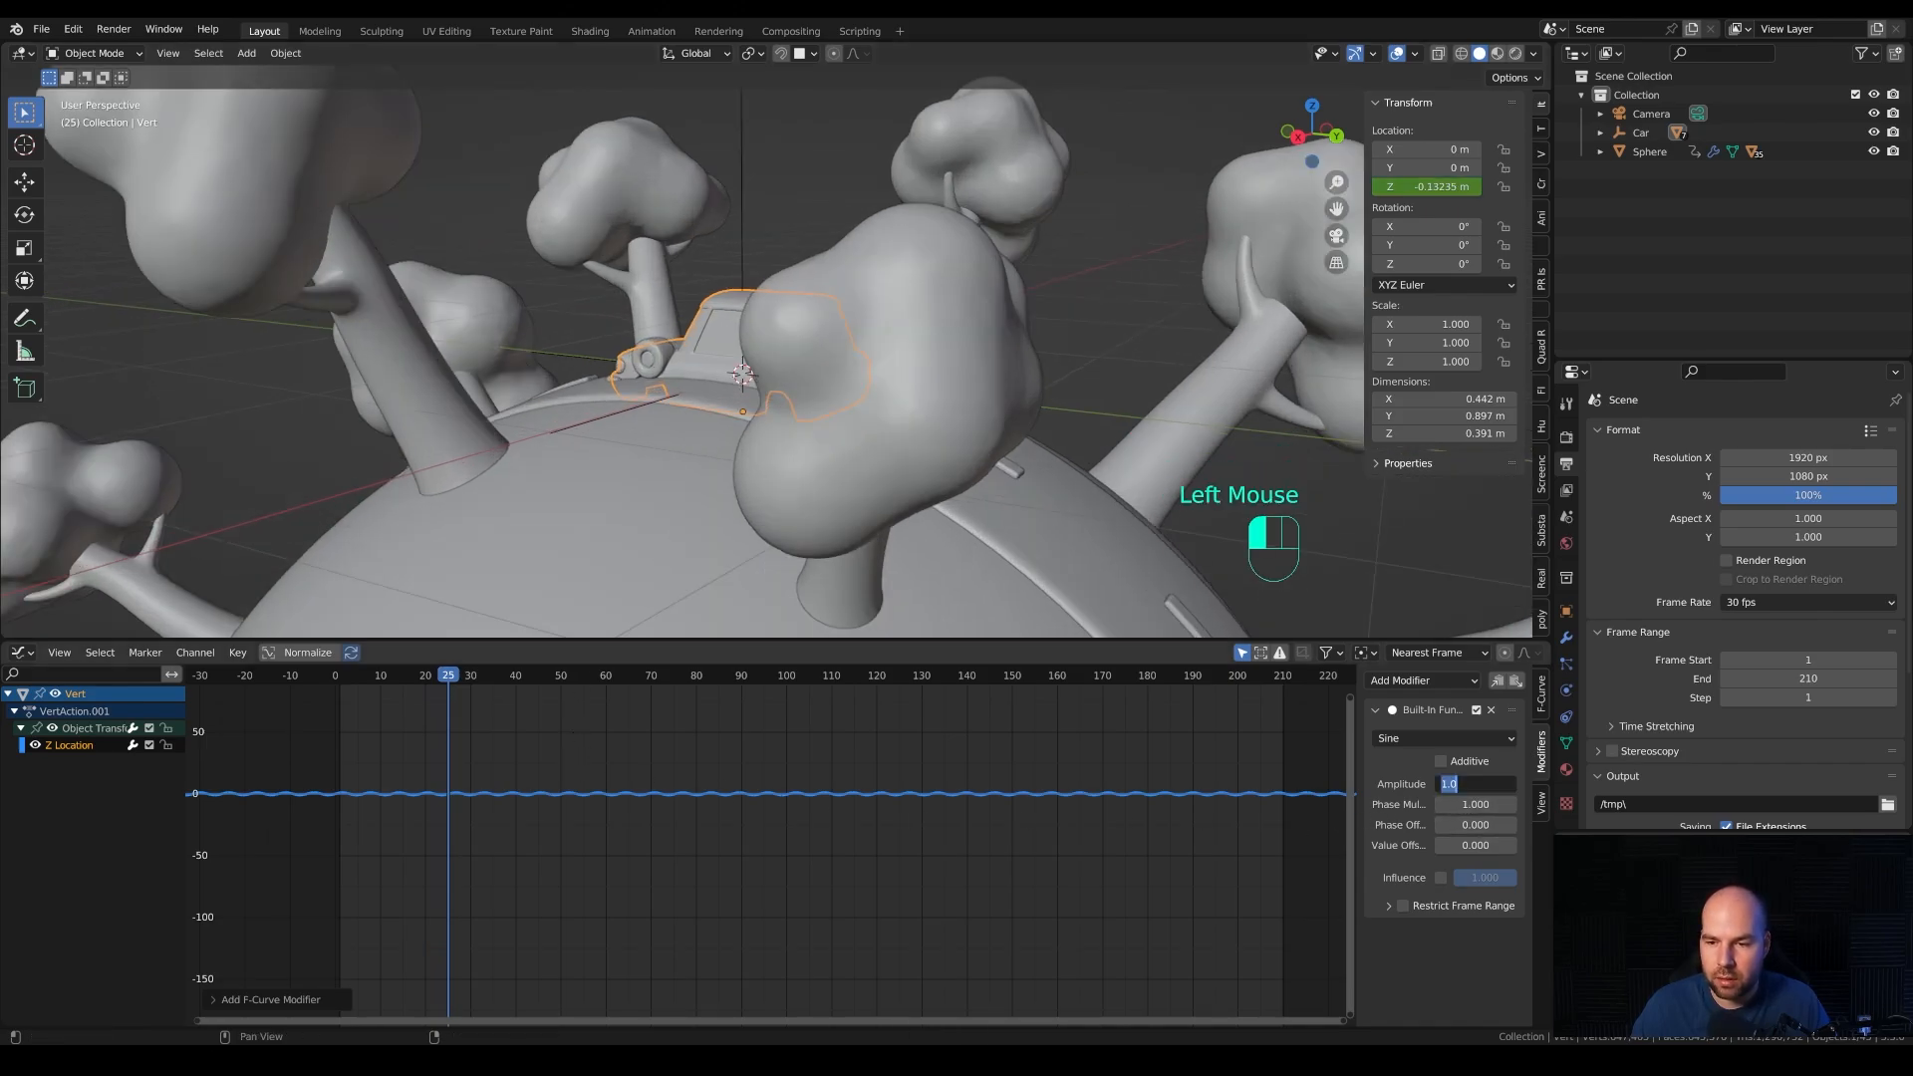
text(.1)
key(Return)
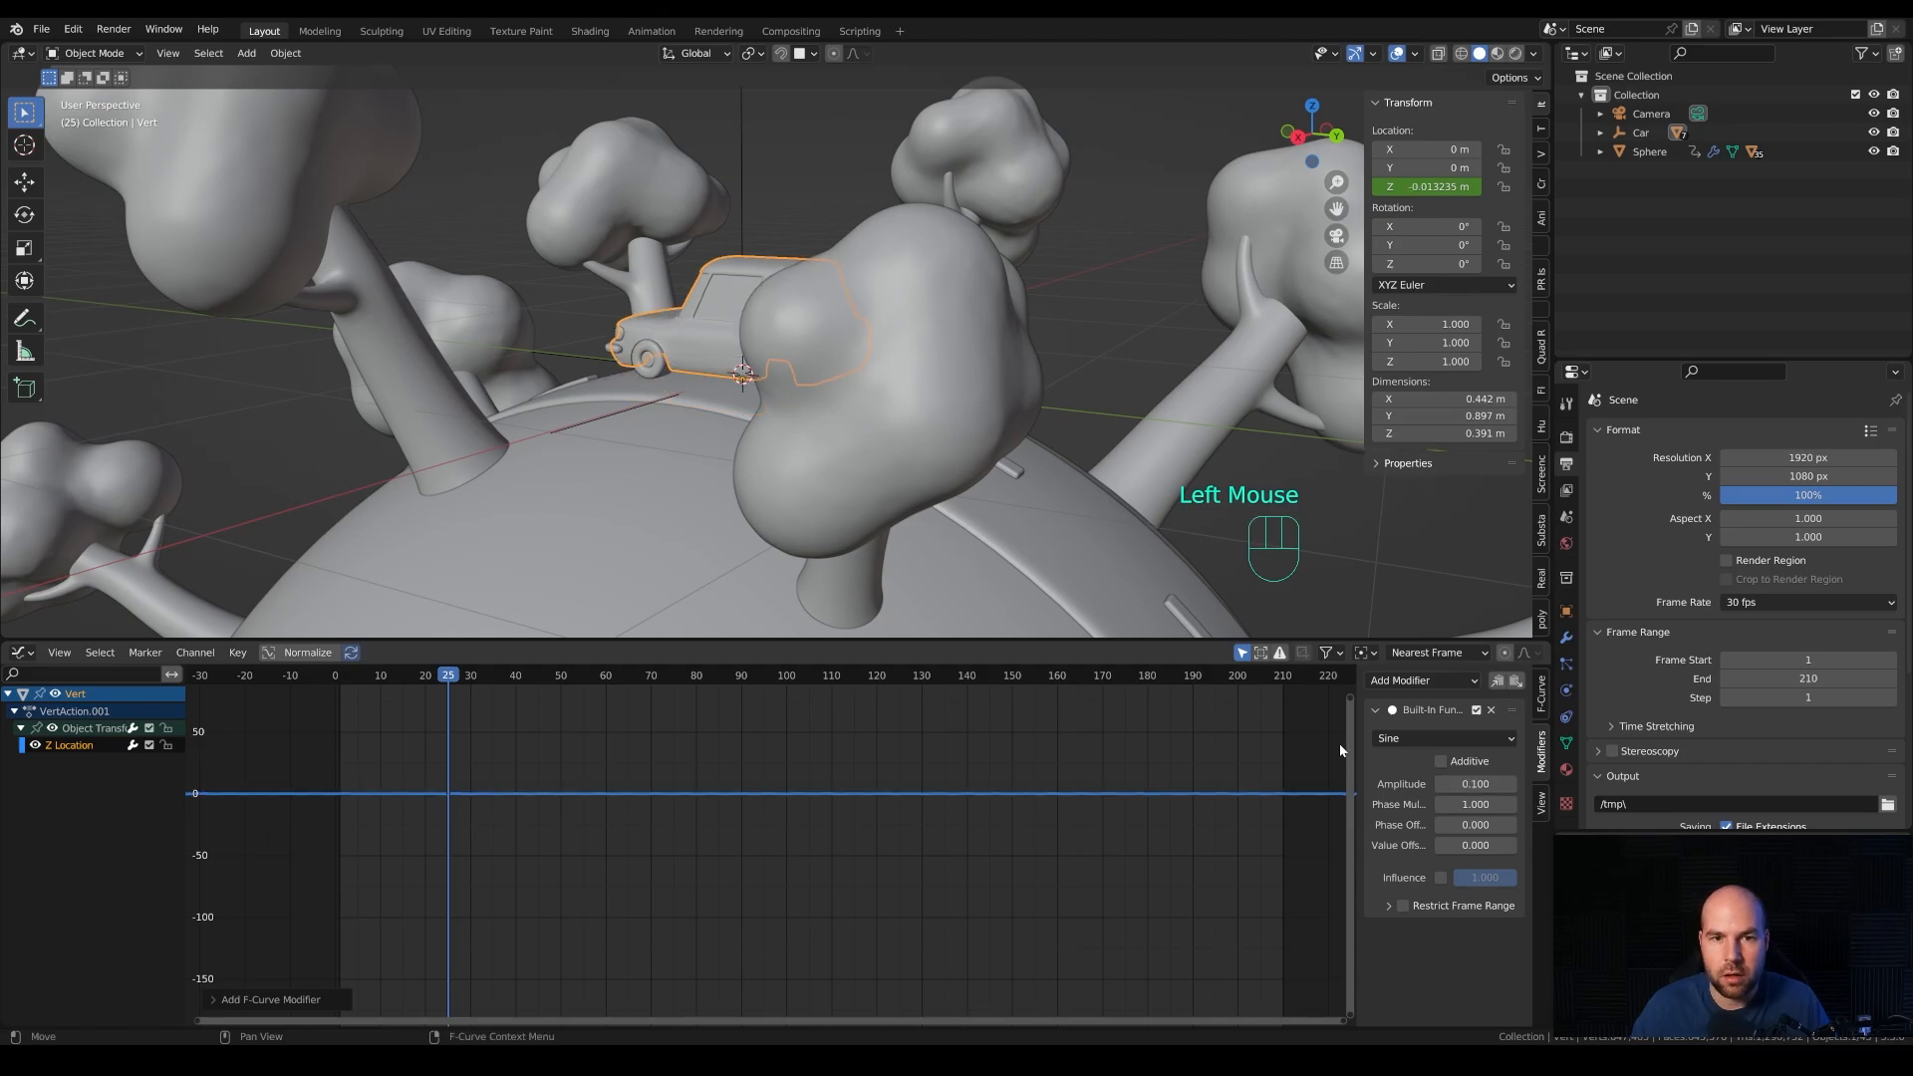
Preview the car's motion and reduce the sine modifier's amplitude to 0.02.
middle_drag(817, 478, 839, 452)
key(space)
key(space)
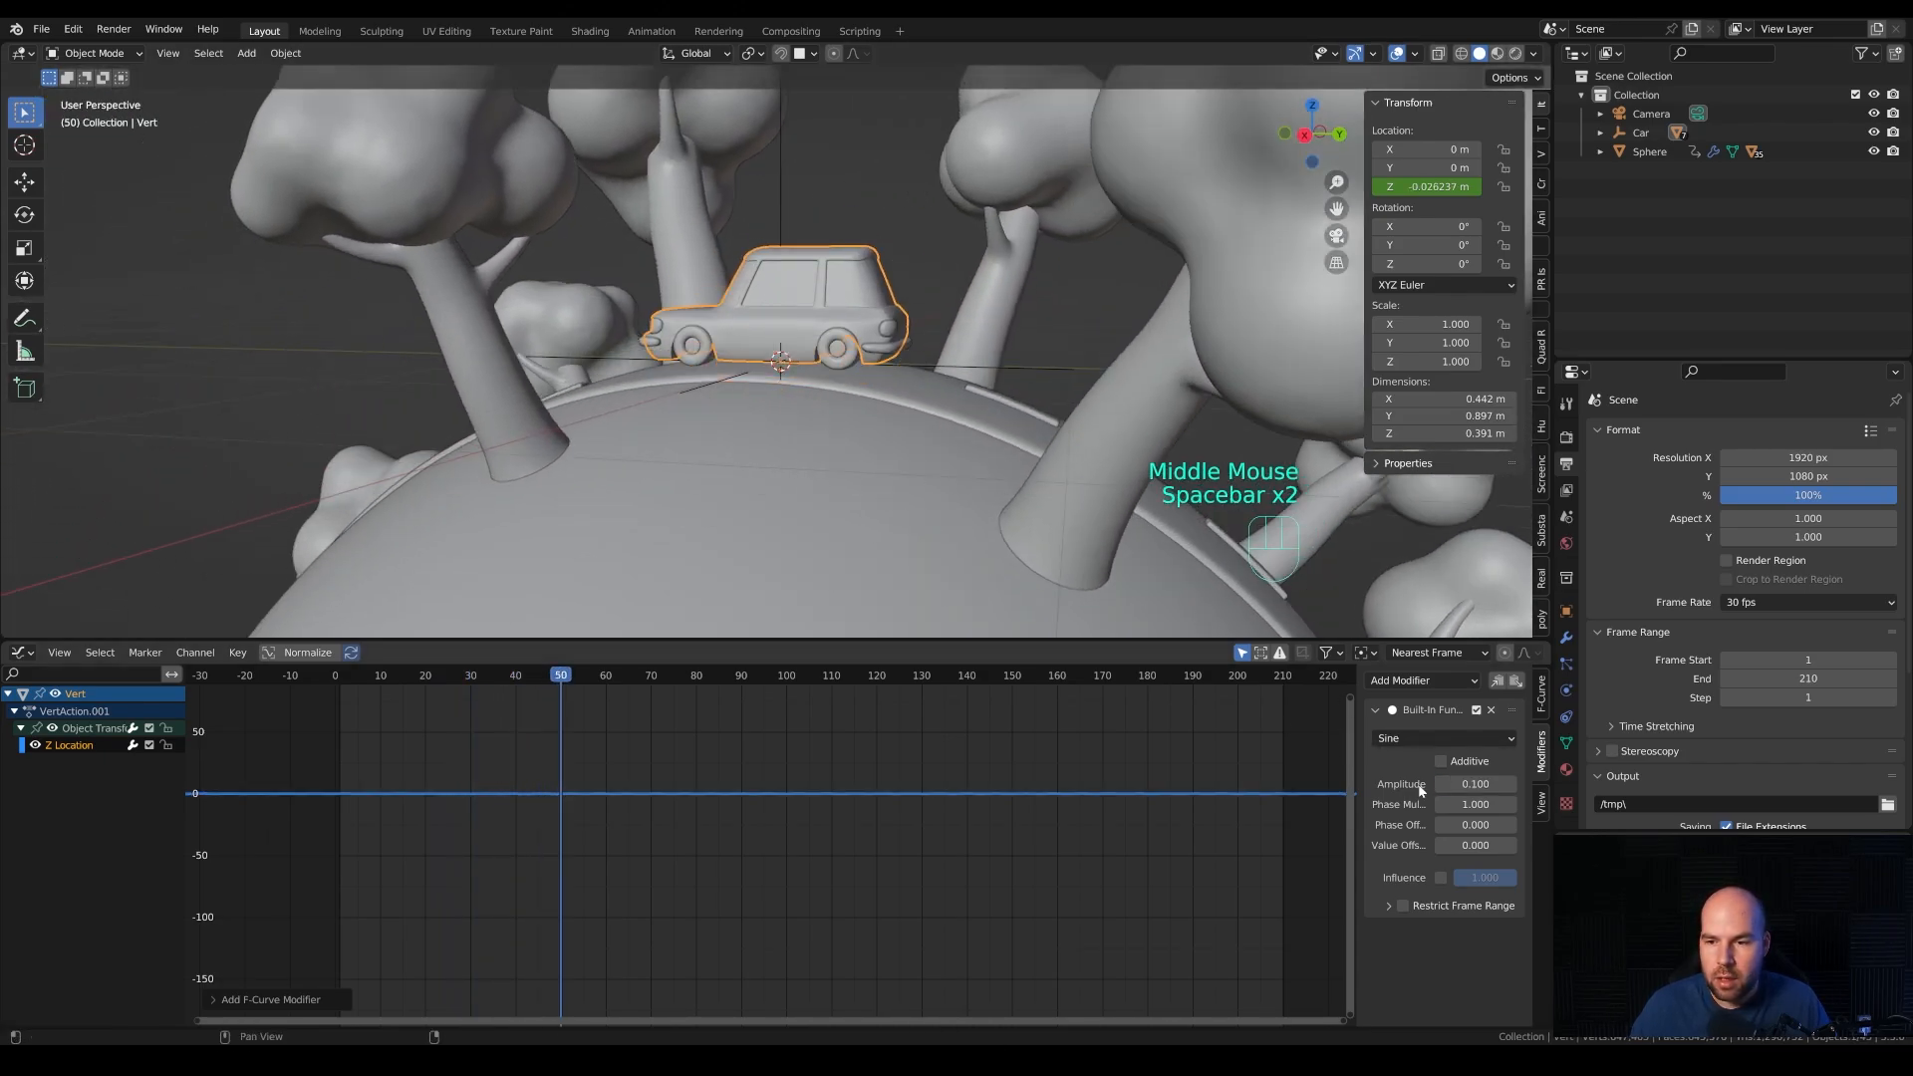
click(1475, 784)
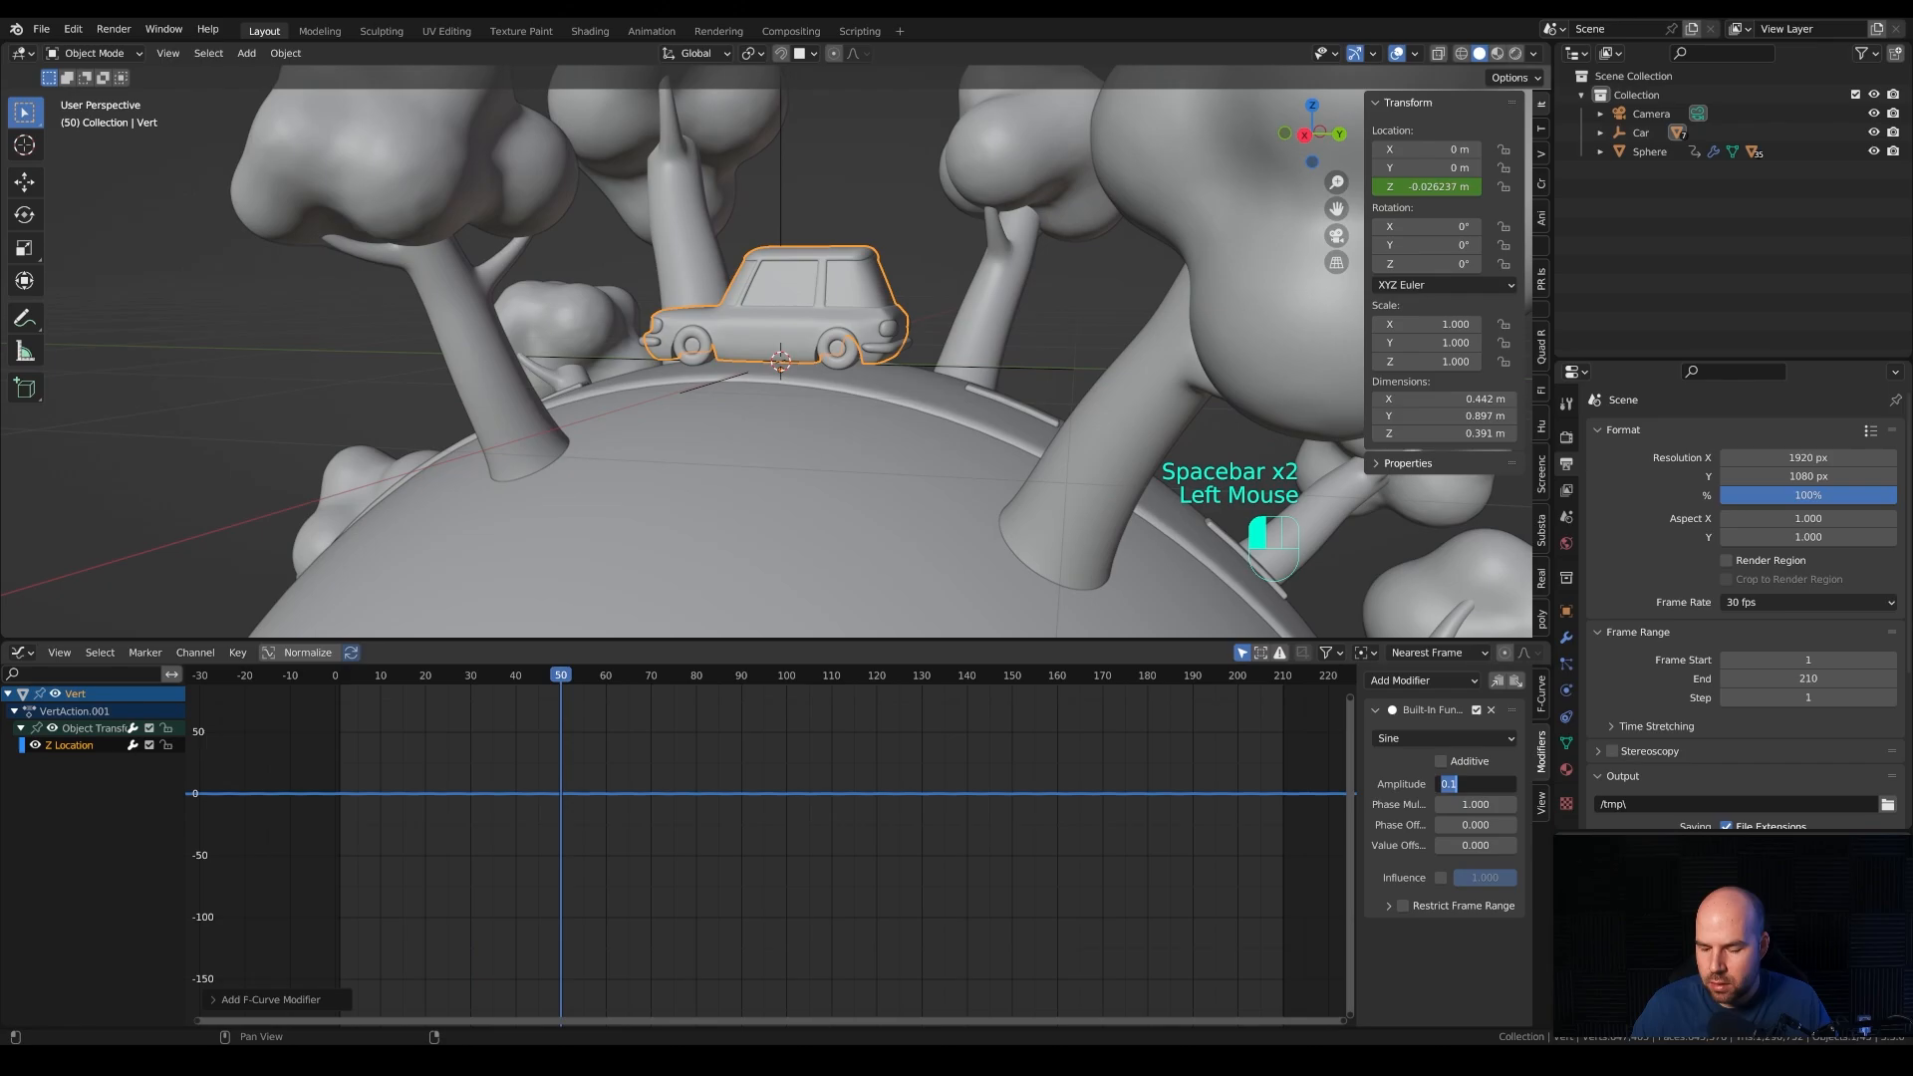
text(0.02)
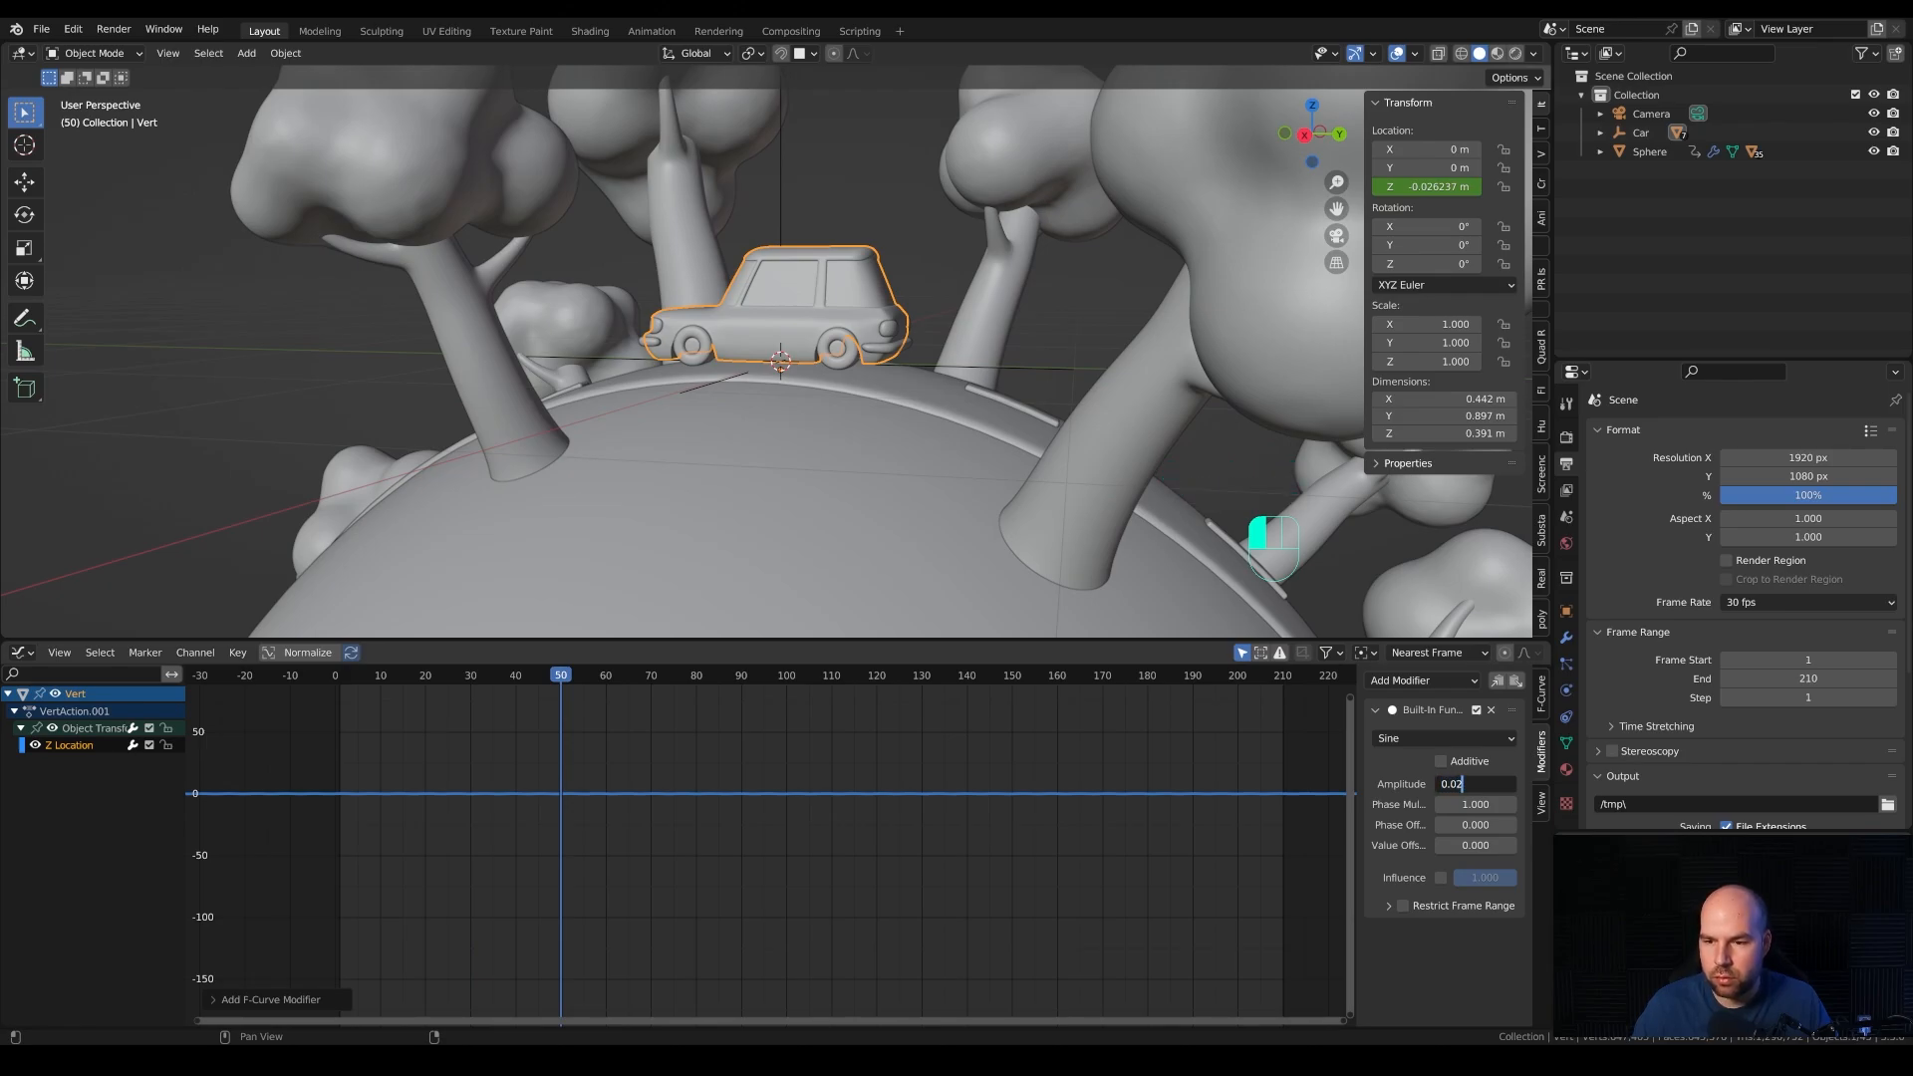
key(Return)
Play the animation and view the car from several angles to check the body's vertical bounce against the wheels.
key(space)
scroll(731, 267, up, 3)
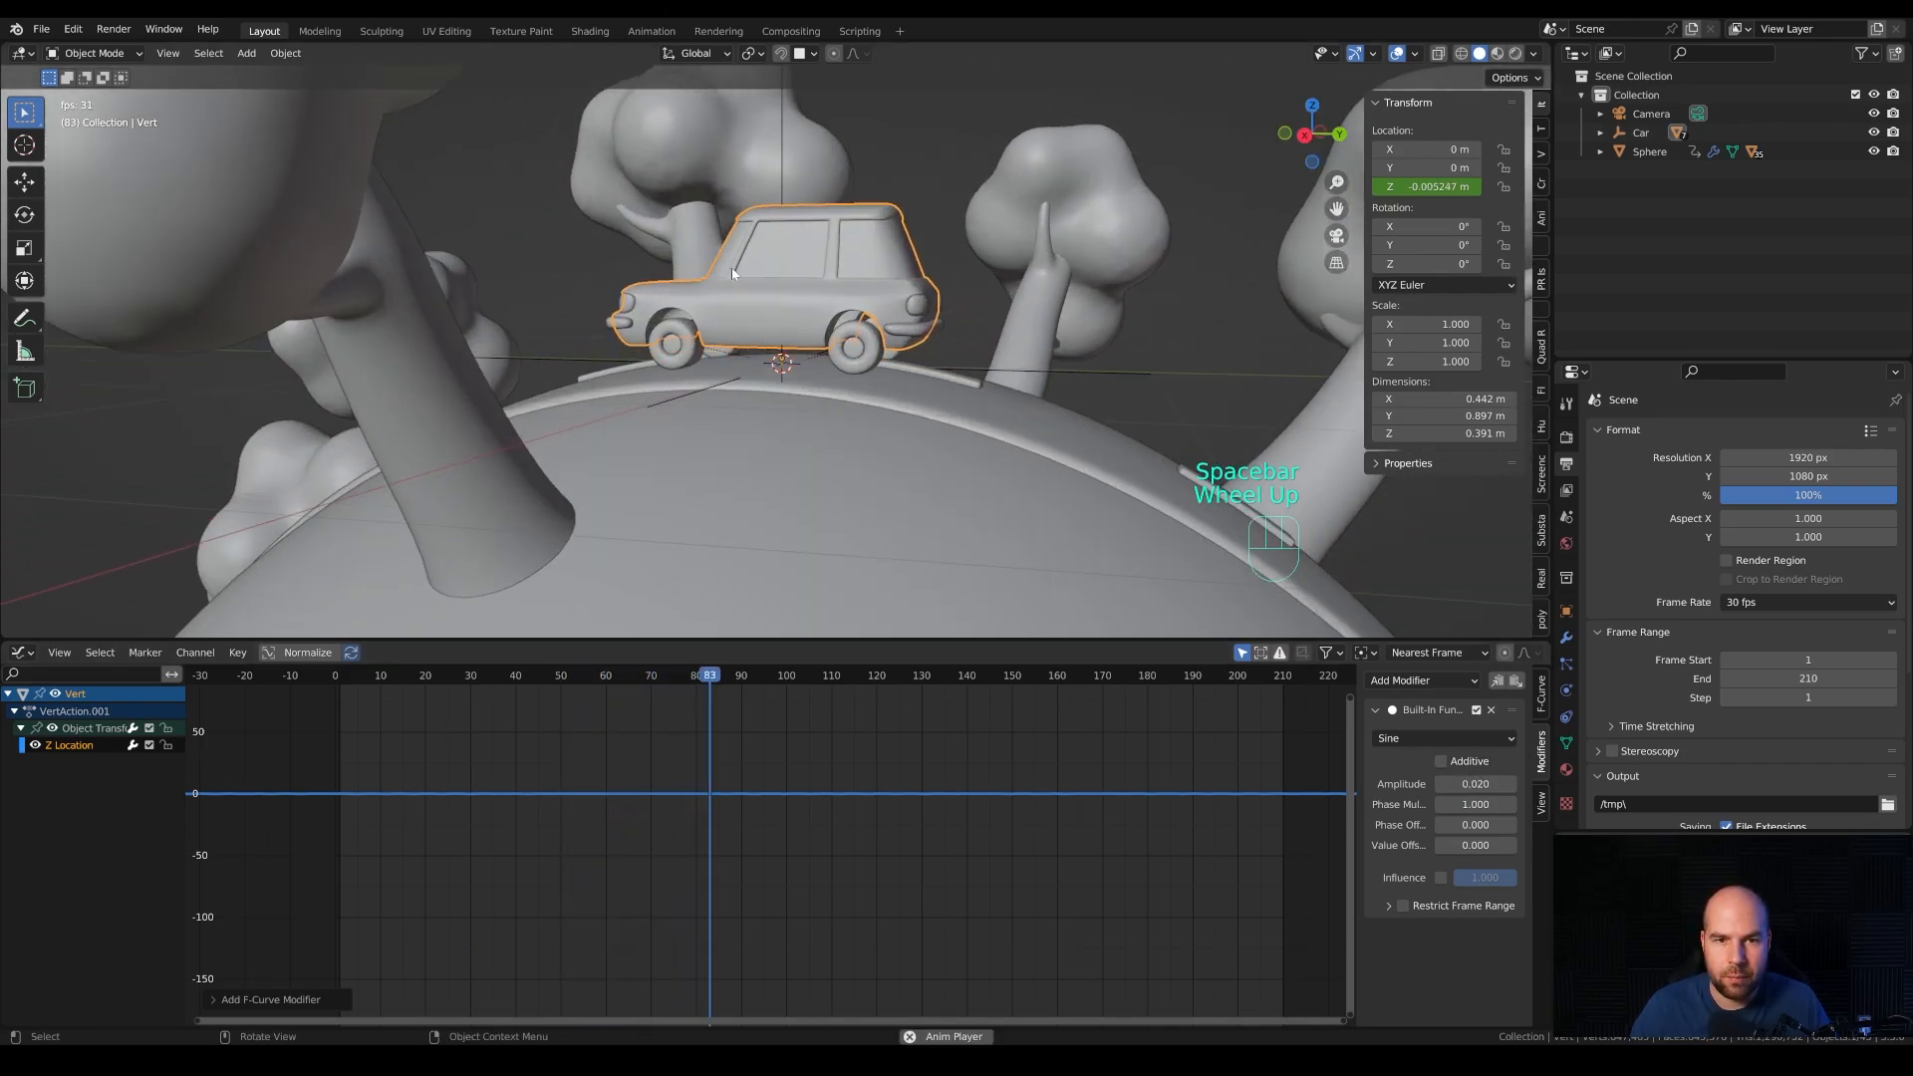
middle_drag(750, 309, 895, 324)
key(space)
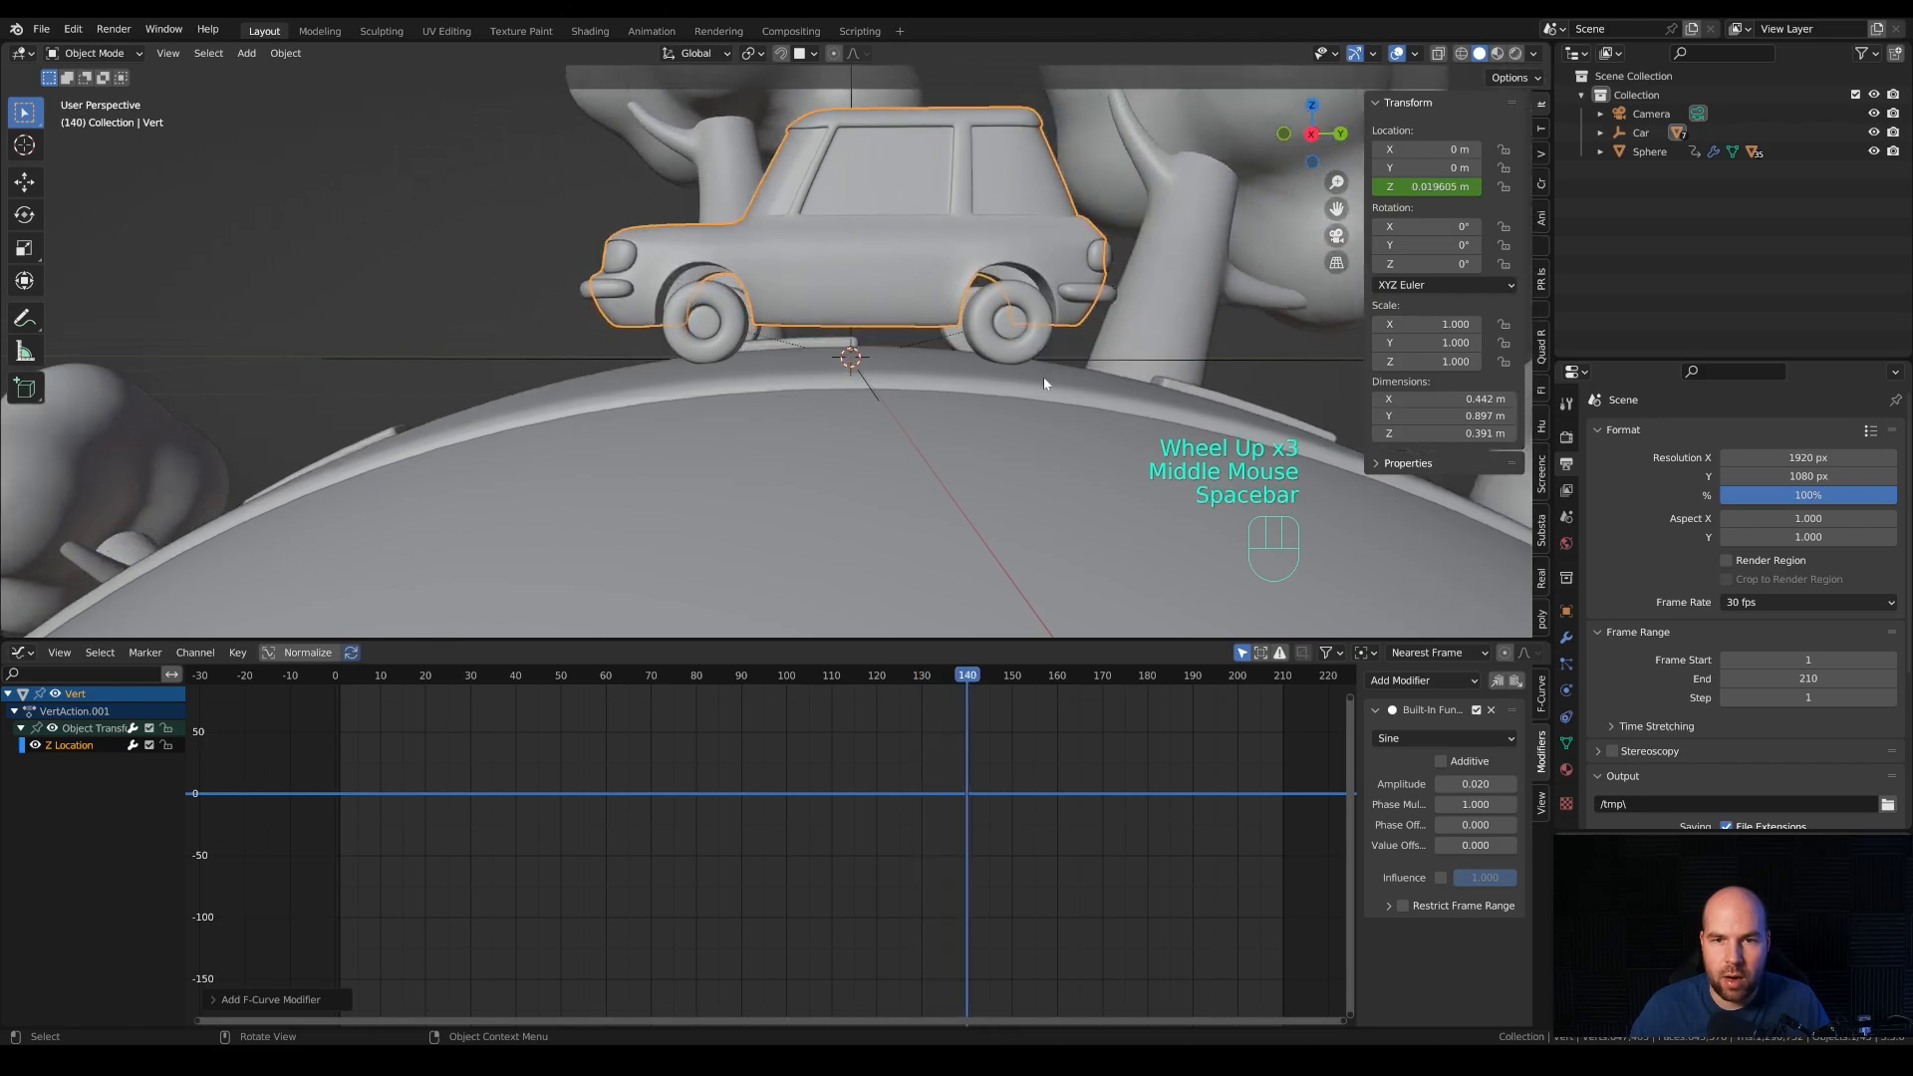
middle_drag(1043, 376, 1092, 594)
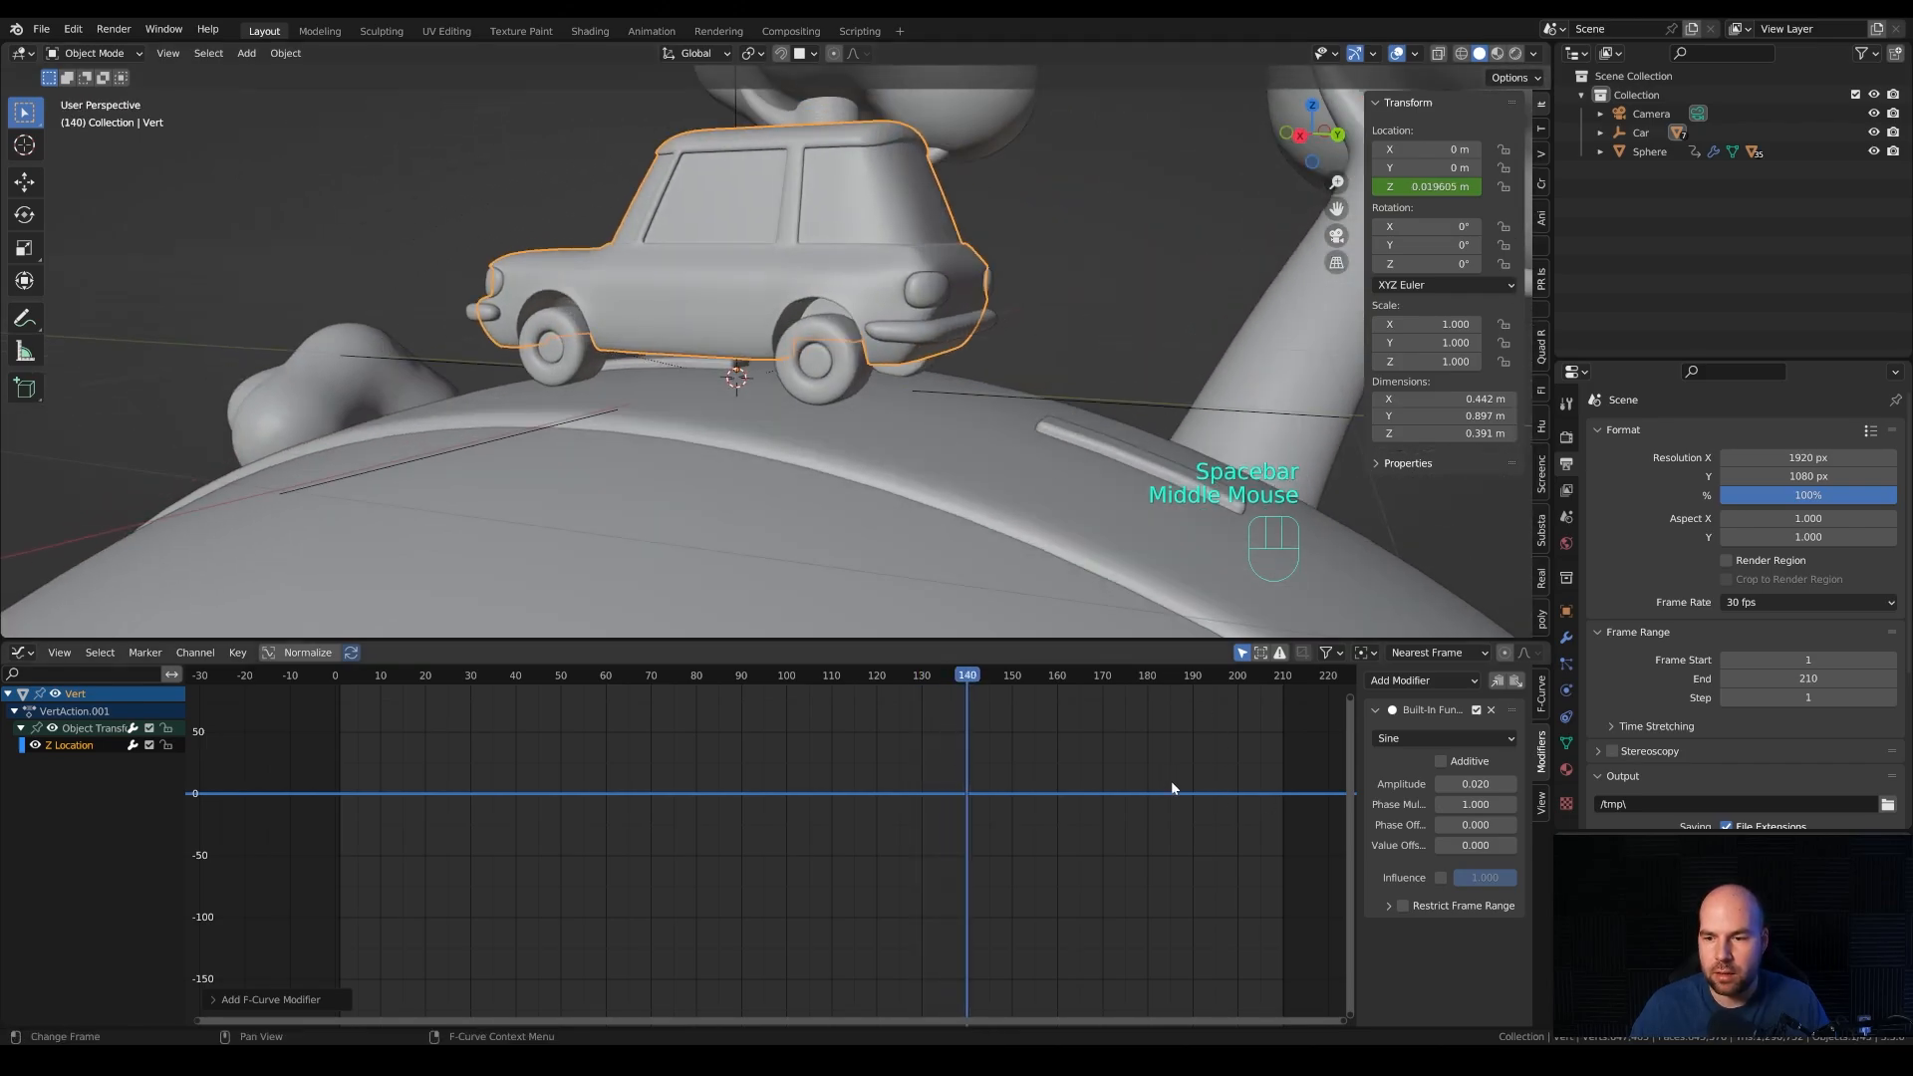
key(space)
key(space)
key(ctrl+z)
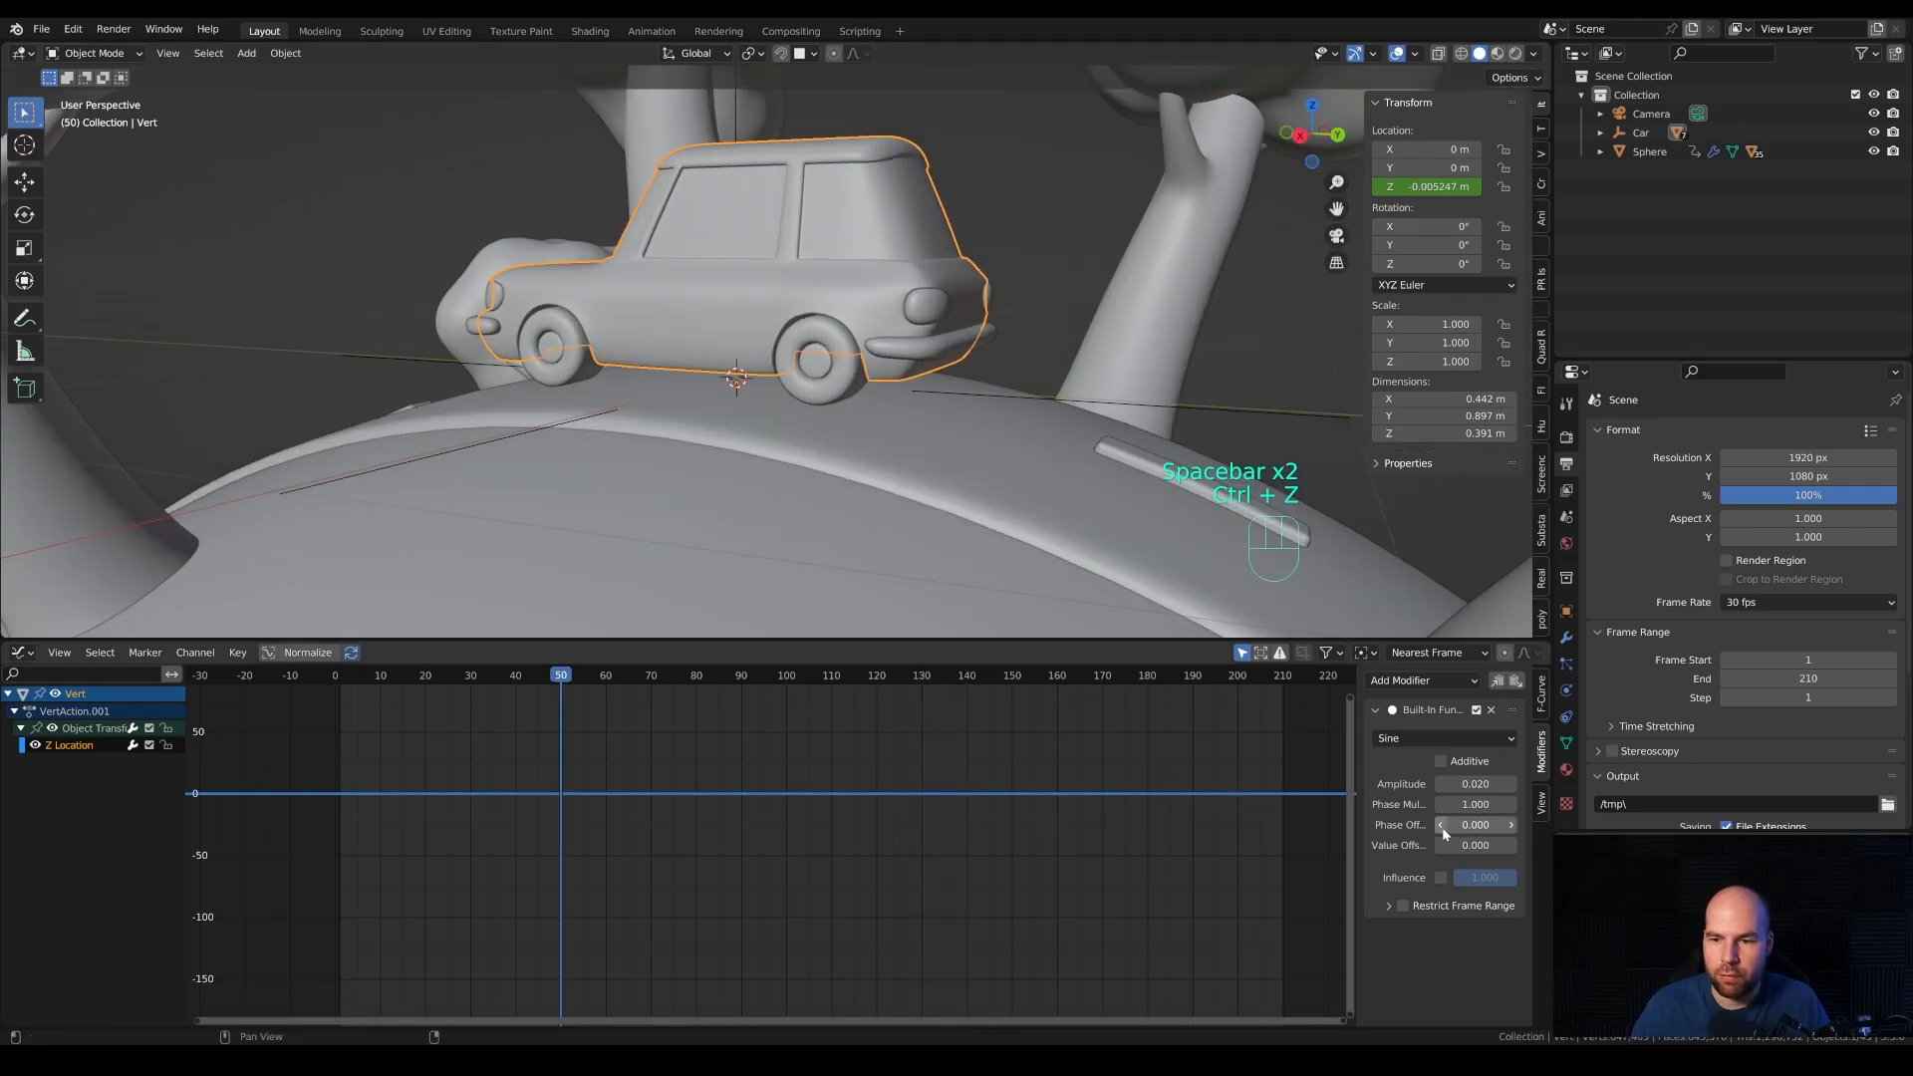
Set the sine modifier's phase multiplier to 0.2 and play the animation to check the bounce speed.
click(1475, 804)
text(0.2)
key(Return)
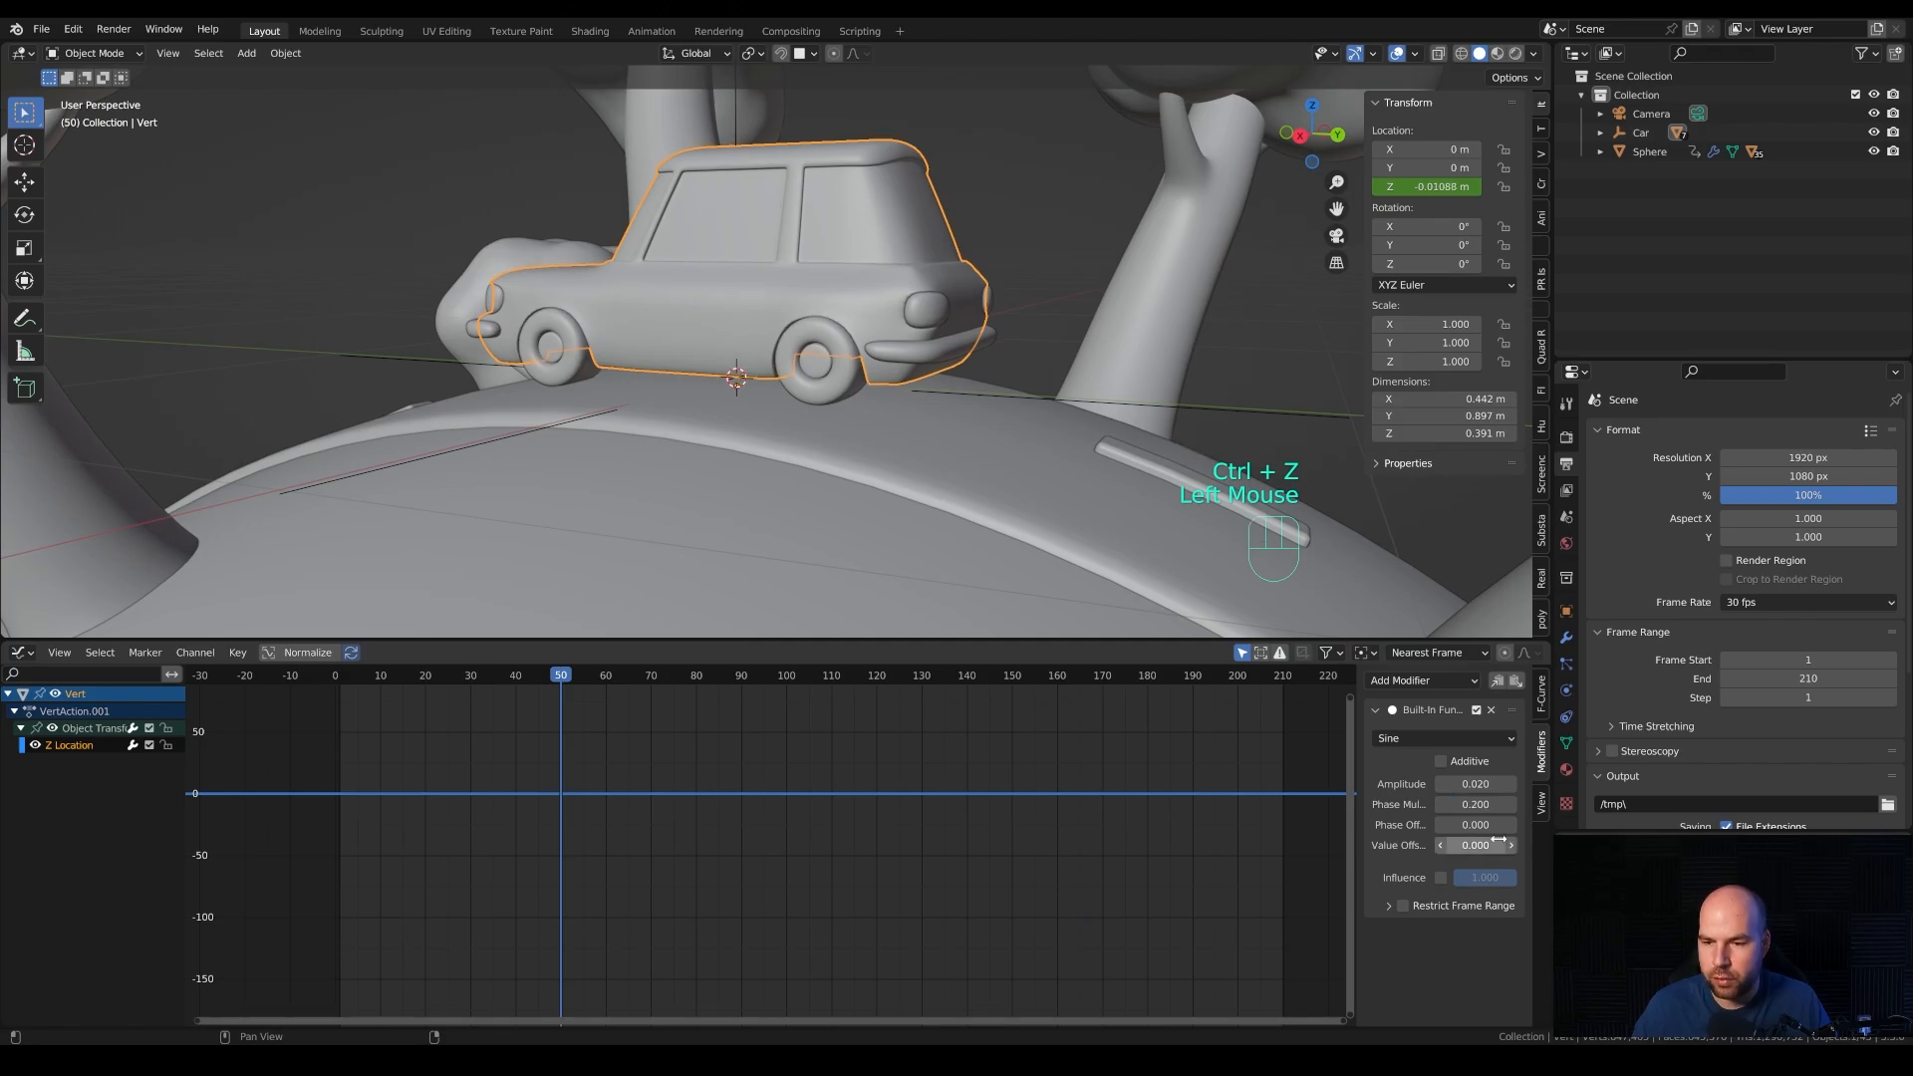
key(space)
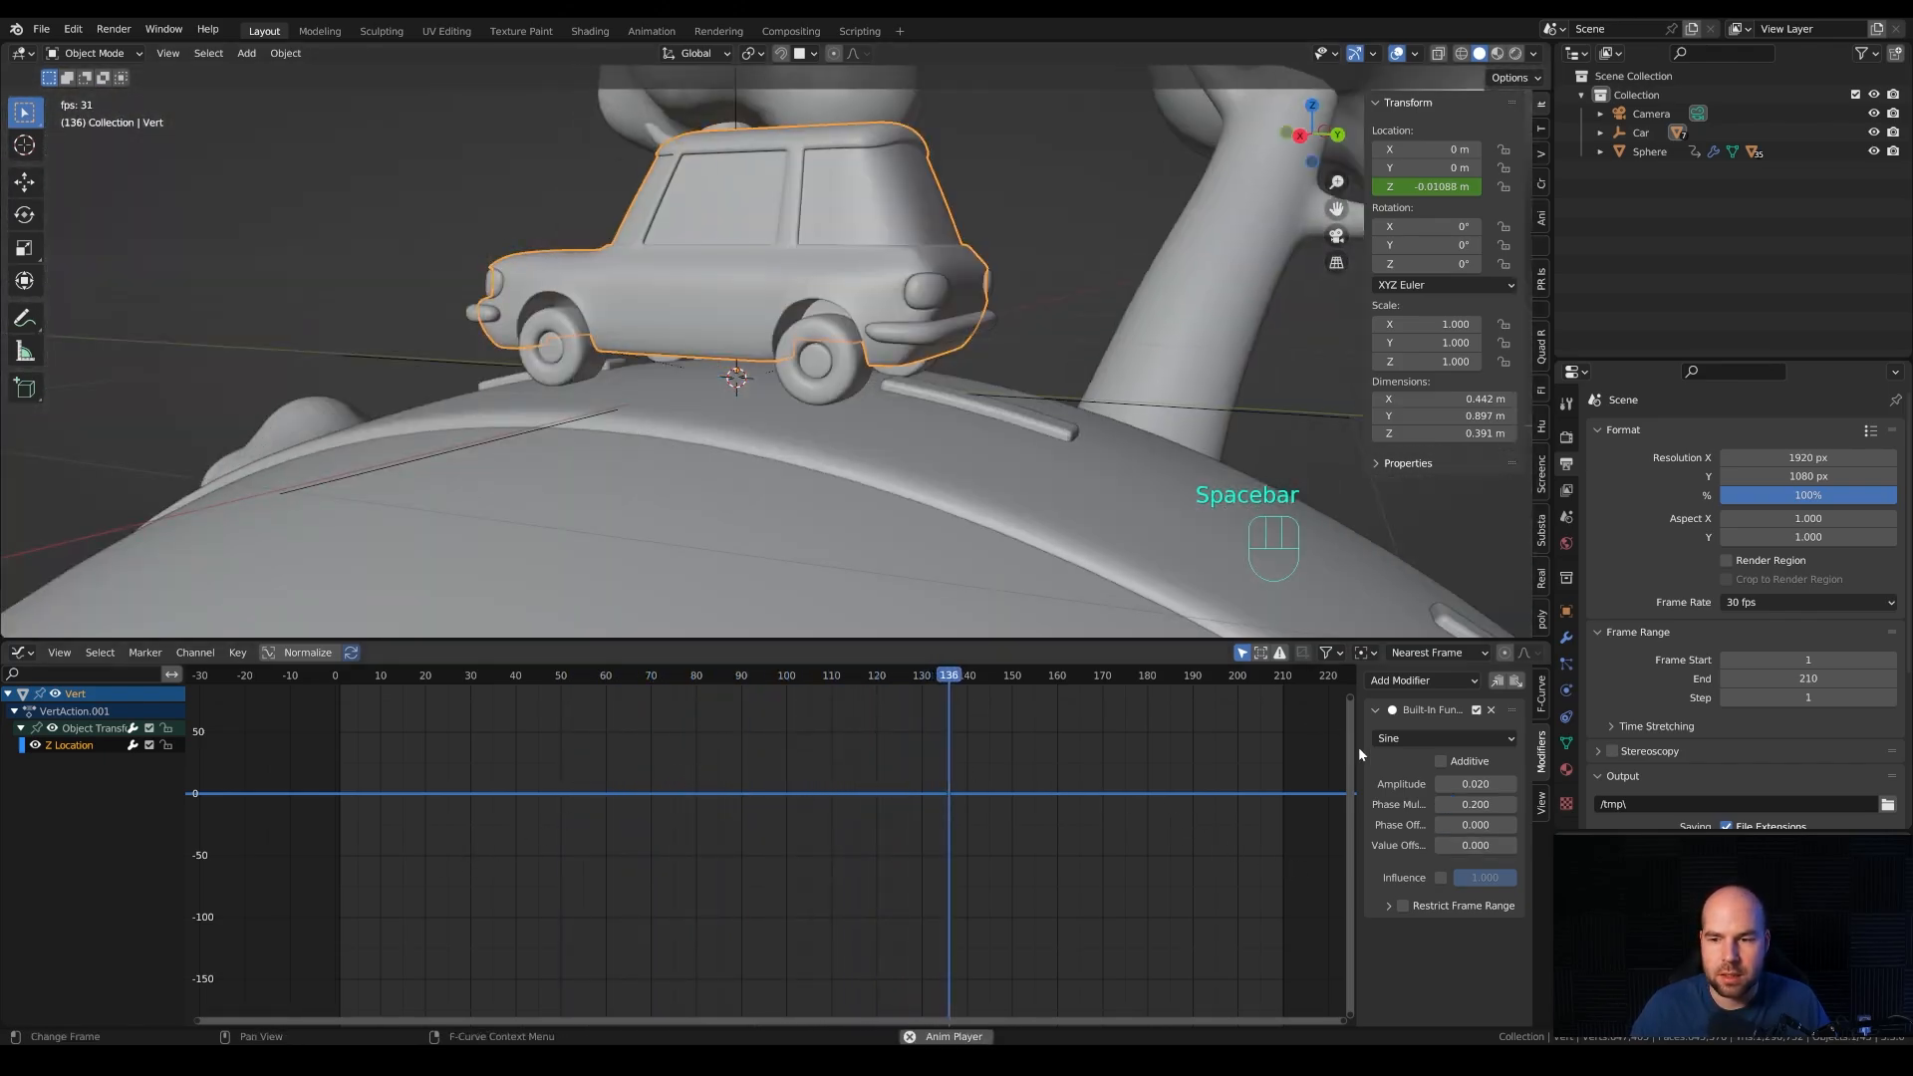
key(space)
Set the sine modifier's phase multiplier to 0.5 and watch the playback from behind the car.
click(1476, 804)
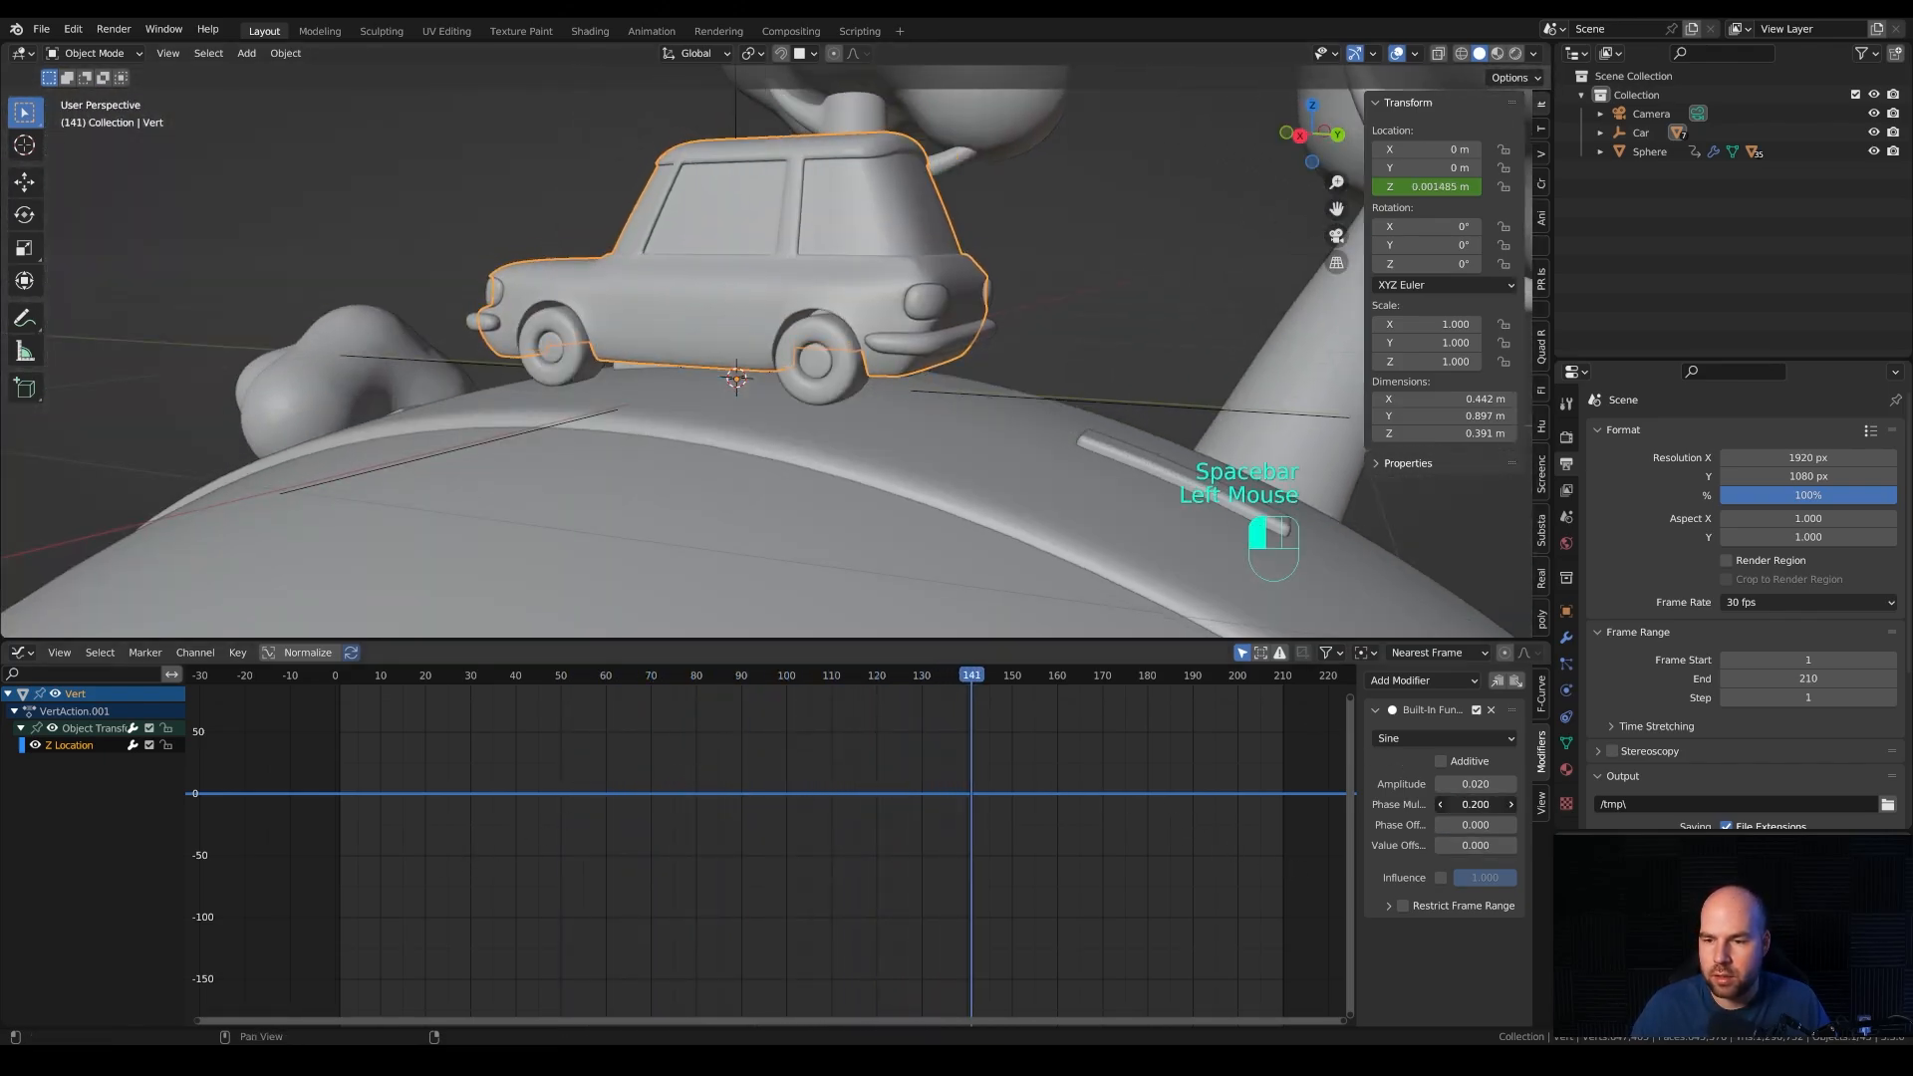
text(.5)
key(Return)
key(space)
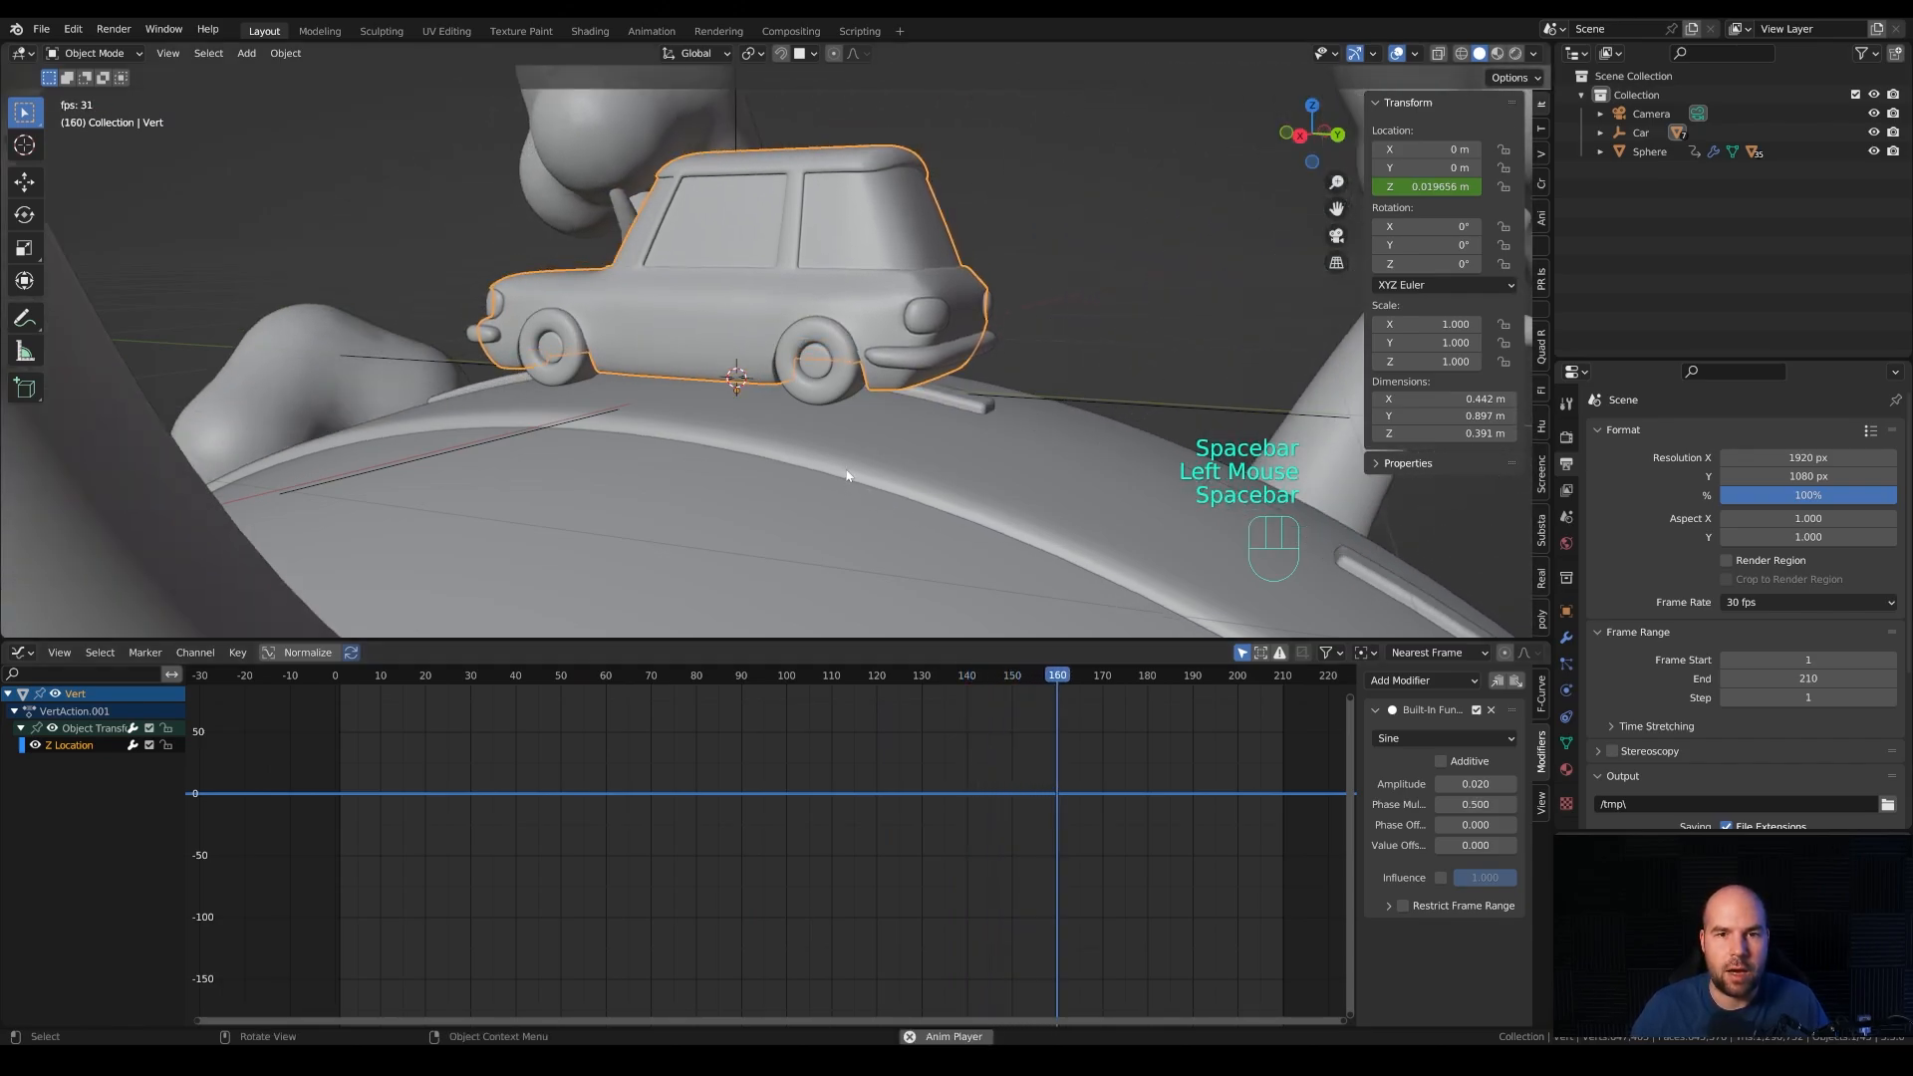
middle_drag(883, 403, 1411, 710)
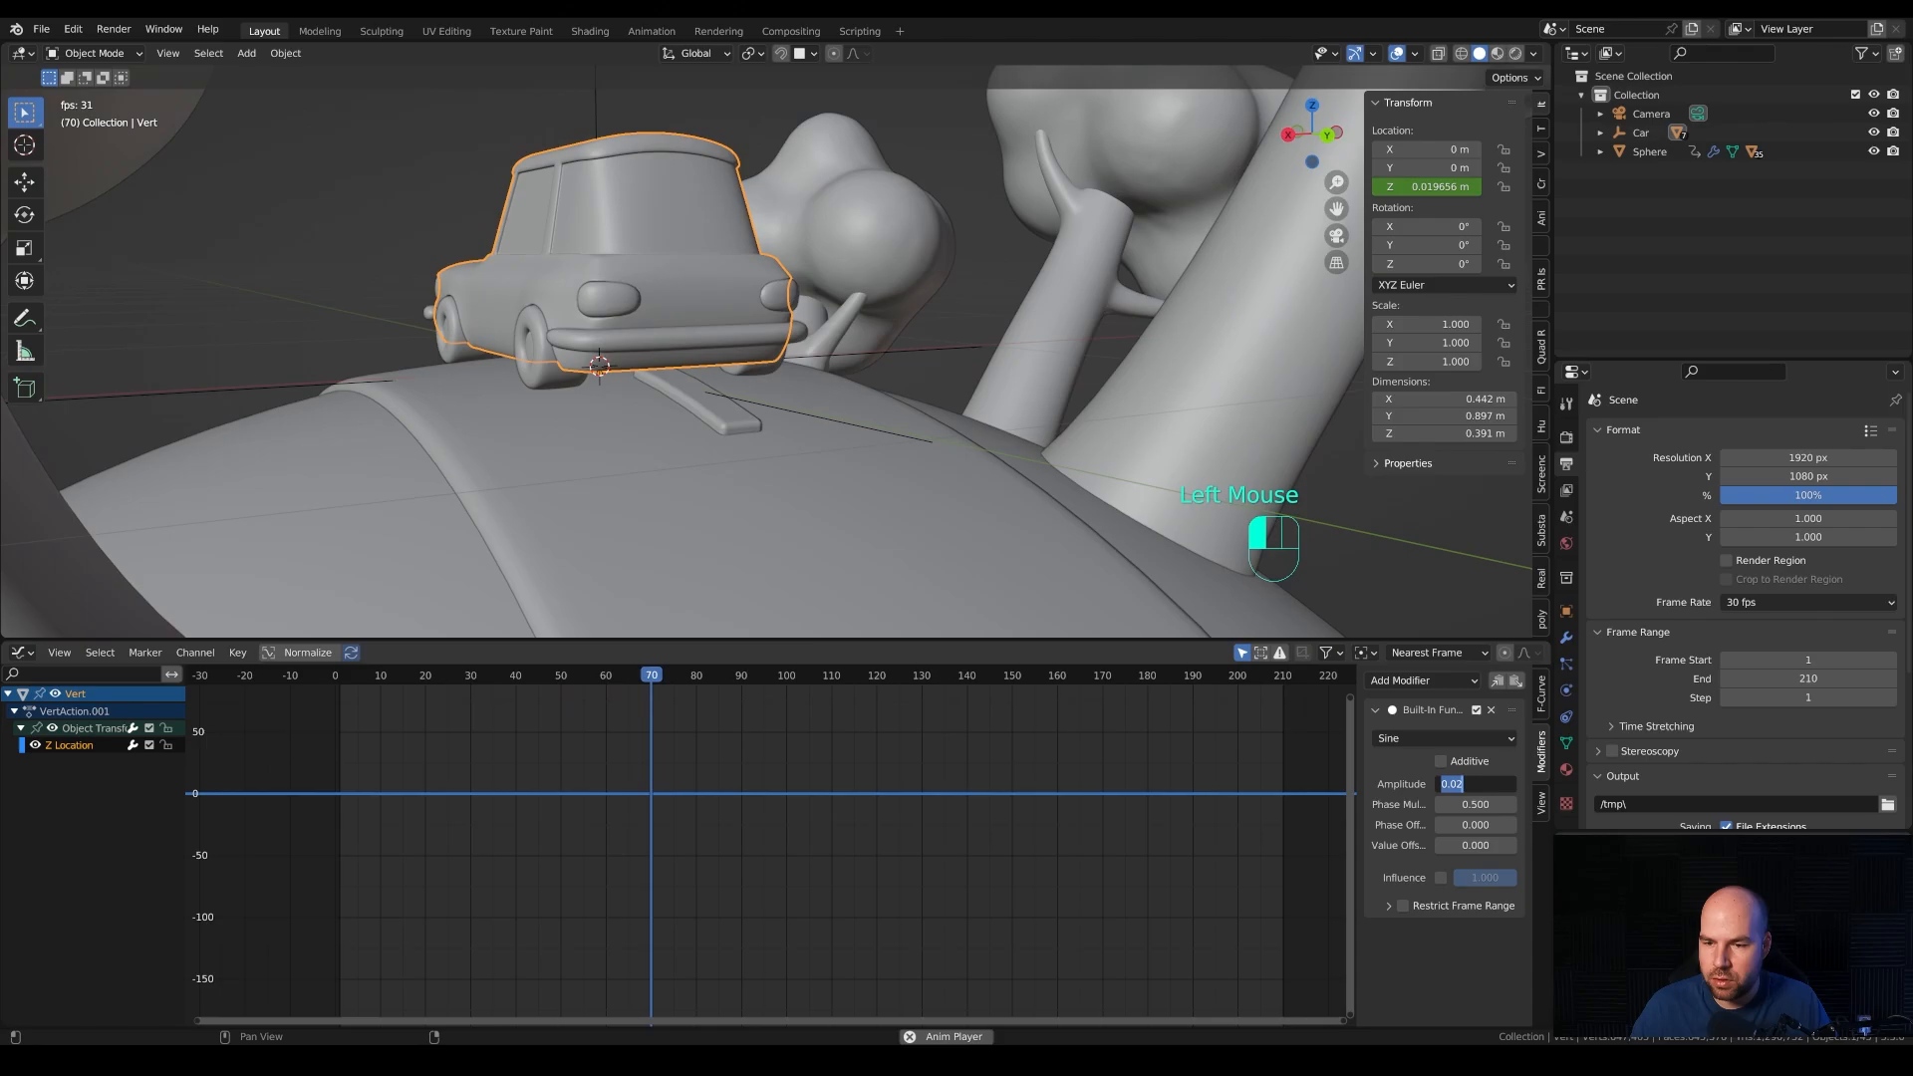
Set the sine modifier's amplitude to 0.015 during playback, check the bounce and stop the animation.
click(1475, 784)
text(0.)
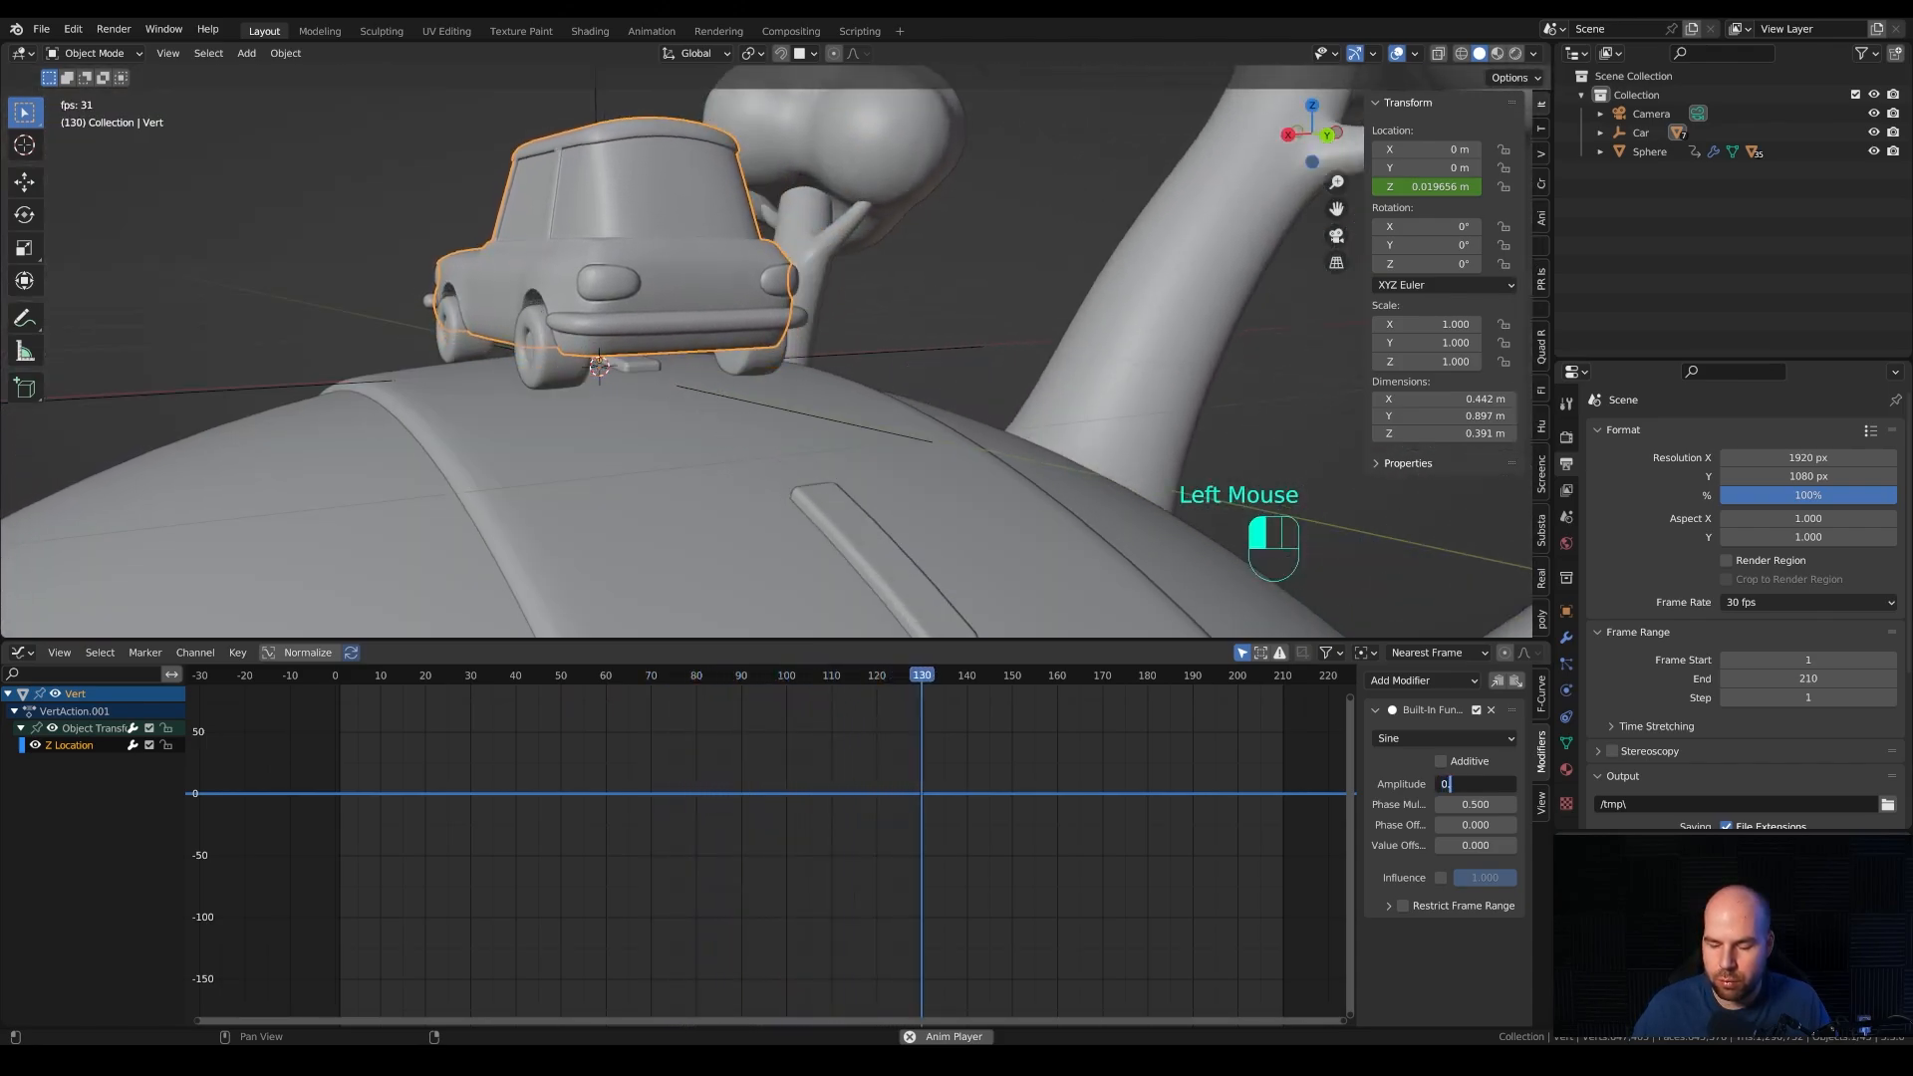
text(015)
key(Return)
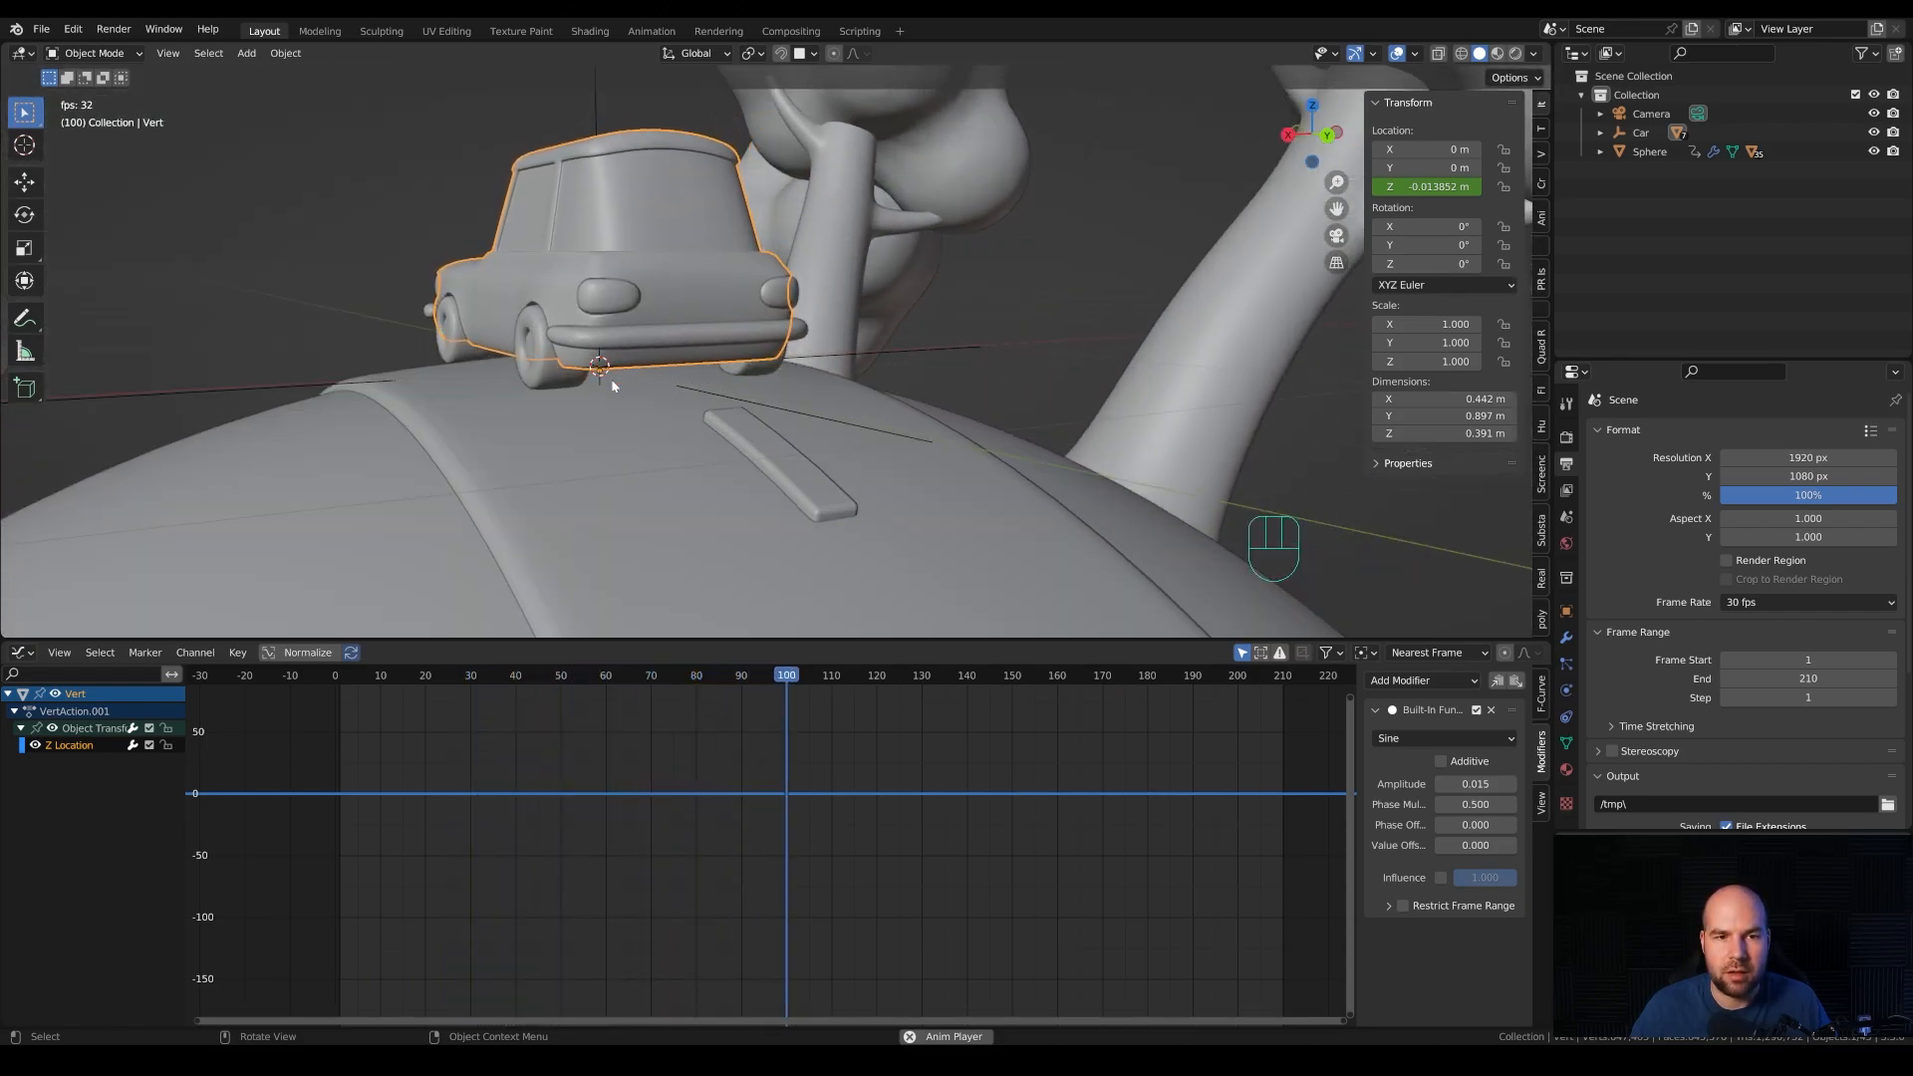
key(space)
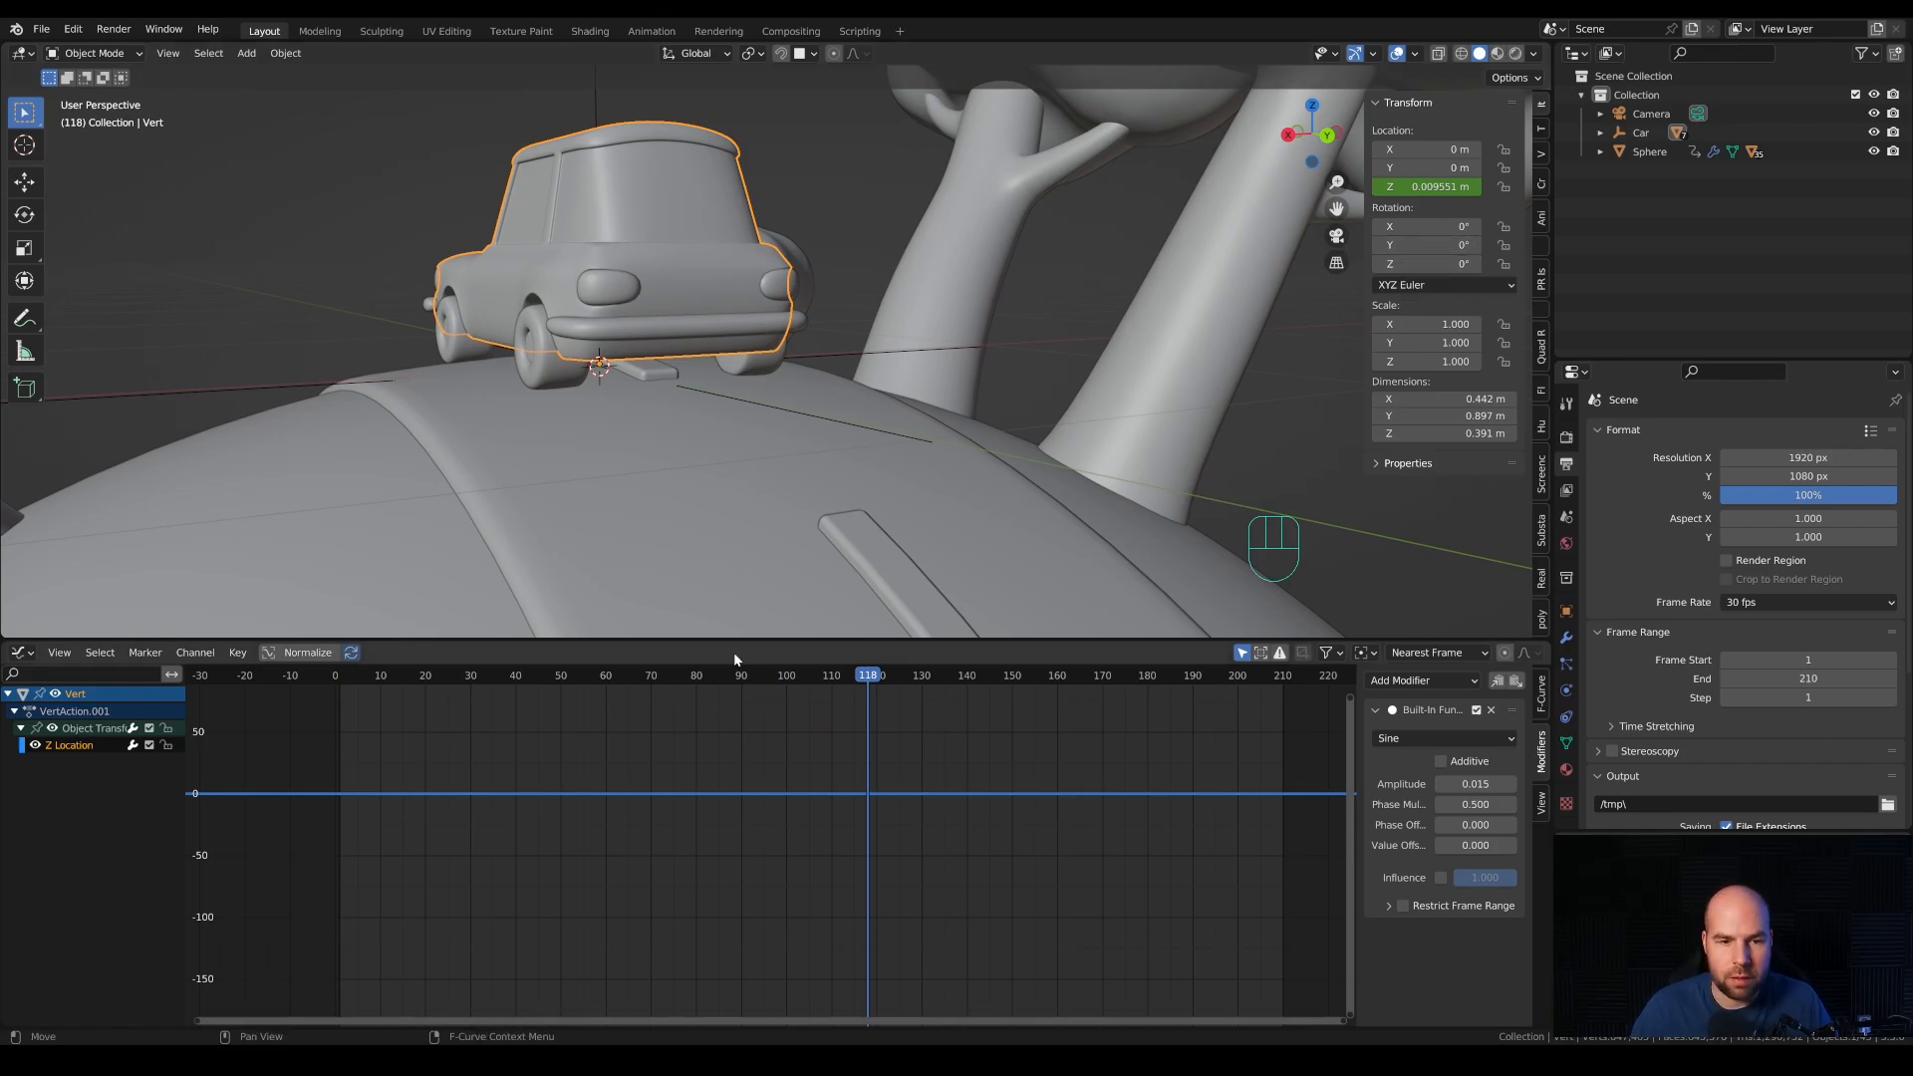
Return to frame 1 and insert a single keyframe on the car body's Y rotation.
drag(506, 676, 348, 681)
click(339, 677)
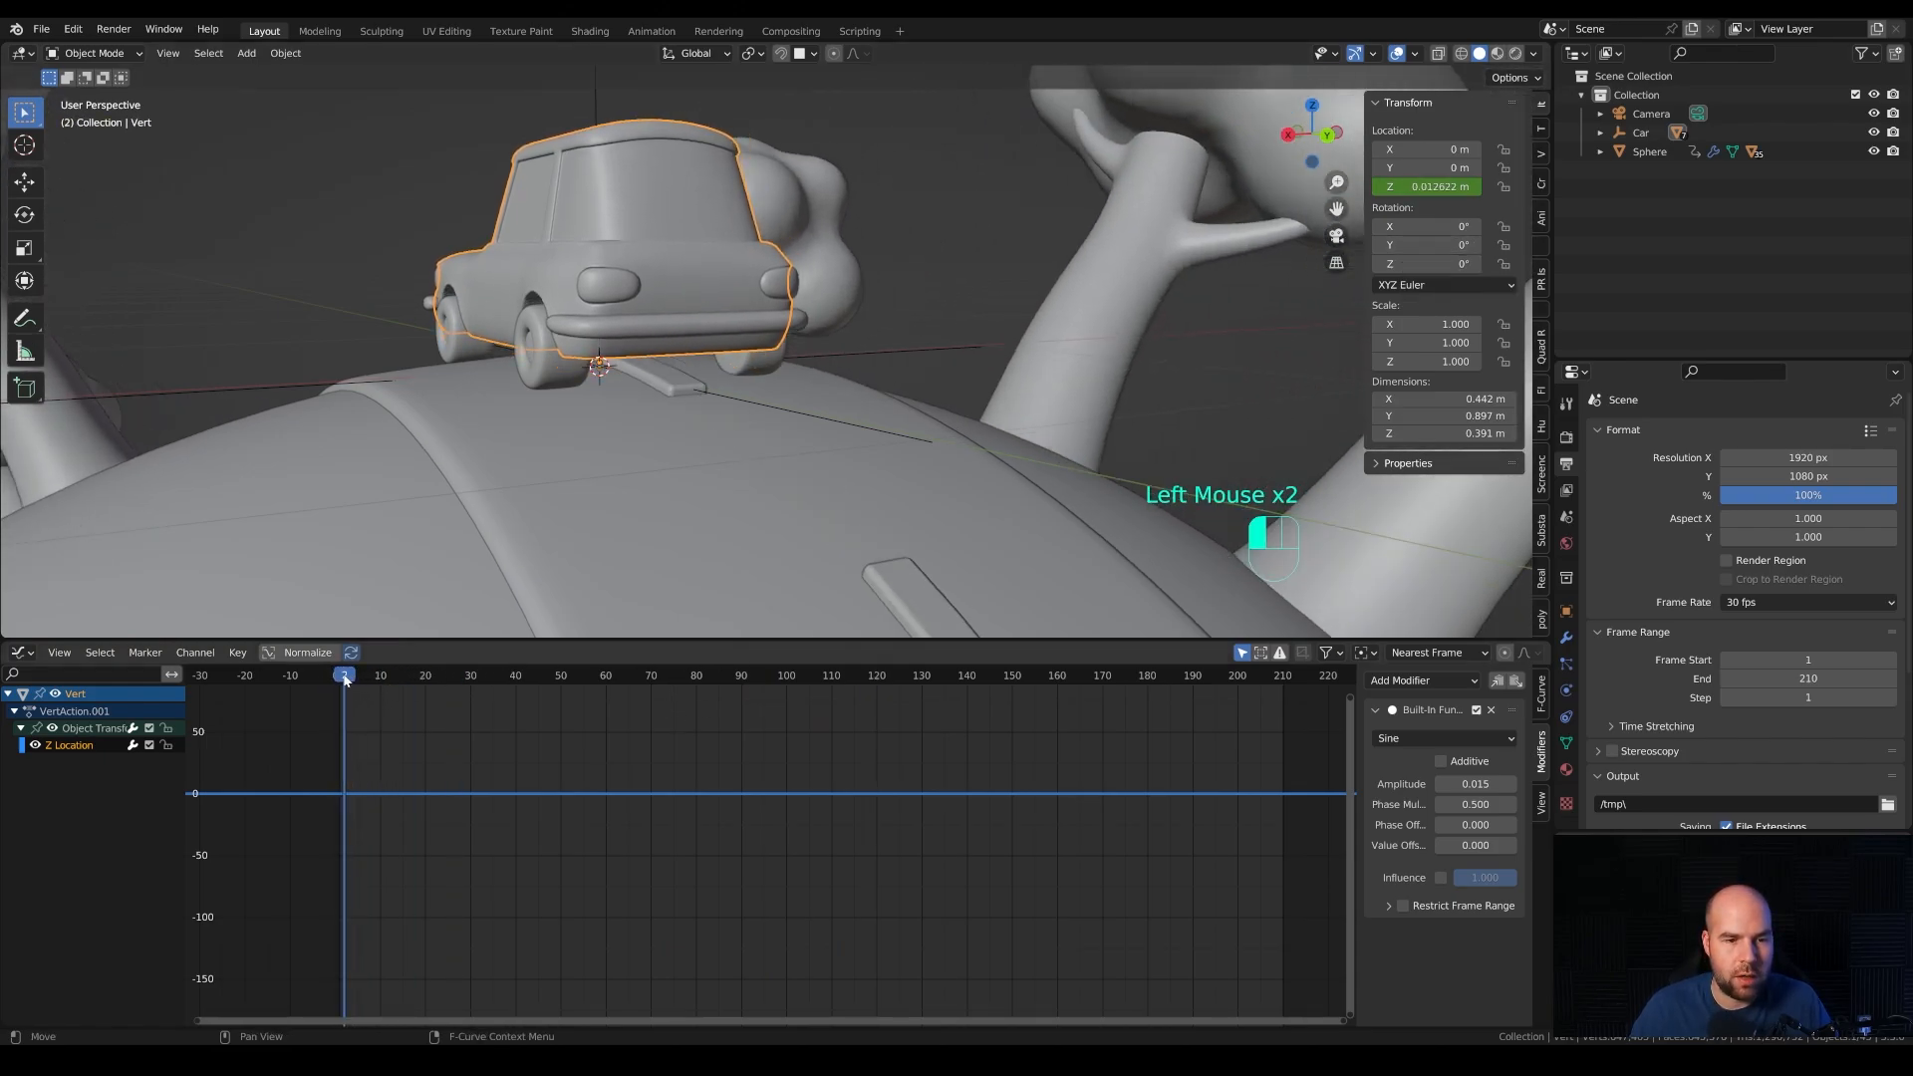
right_click(1429, 245)
click(1364, 267)
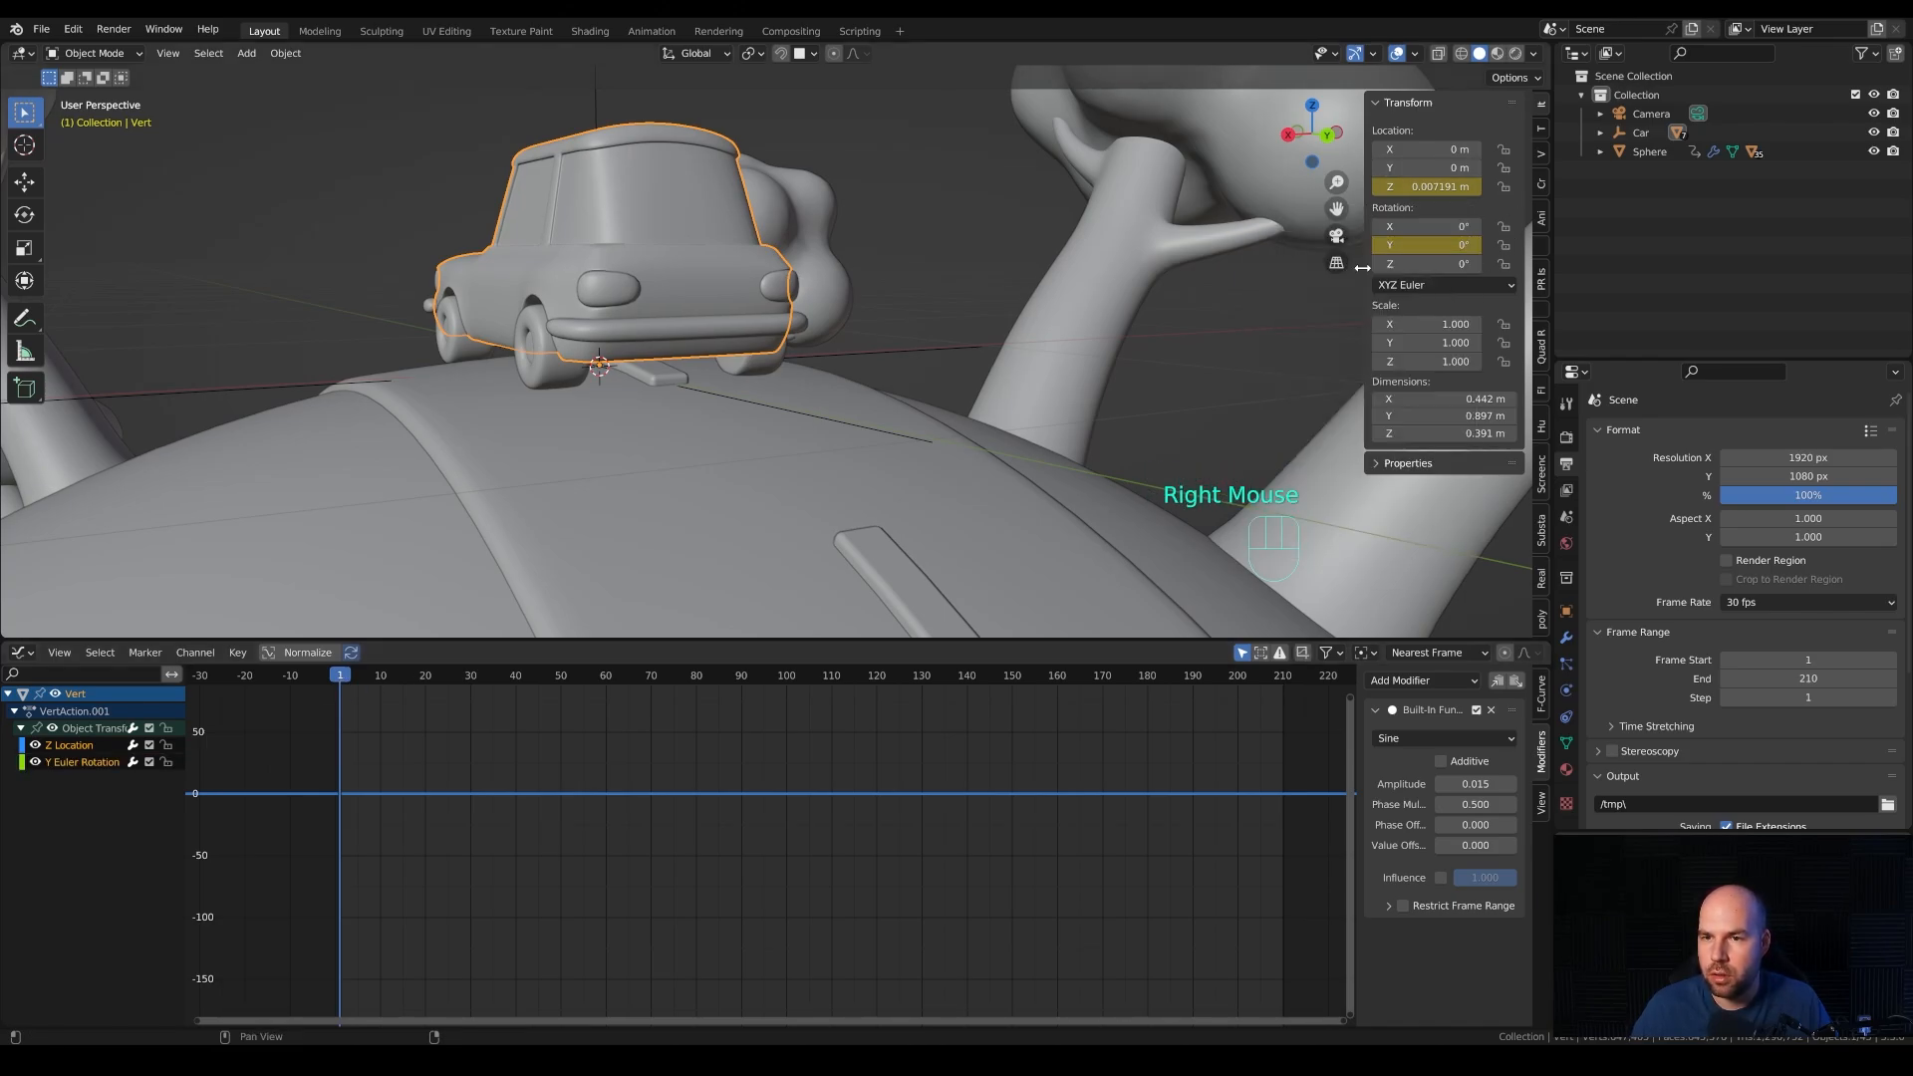
Add a Noise modifier to the Y Euler Rotation curve, set its scale to 12.3 and play the animation.
click(72, 762)
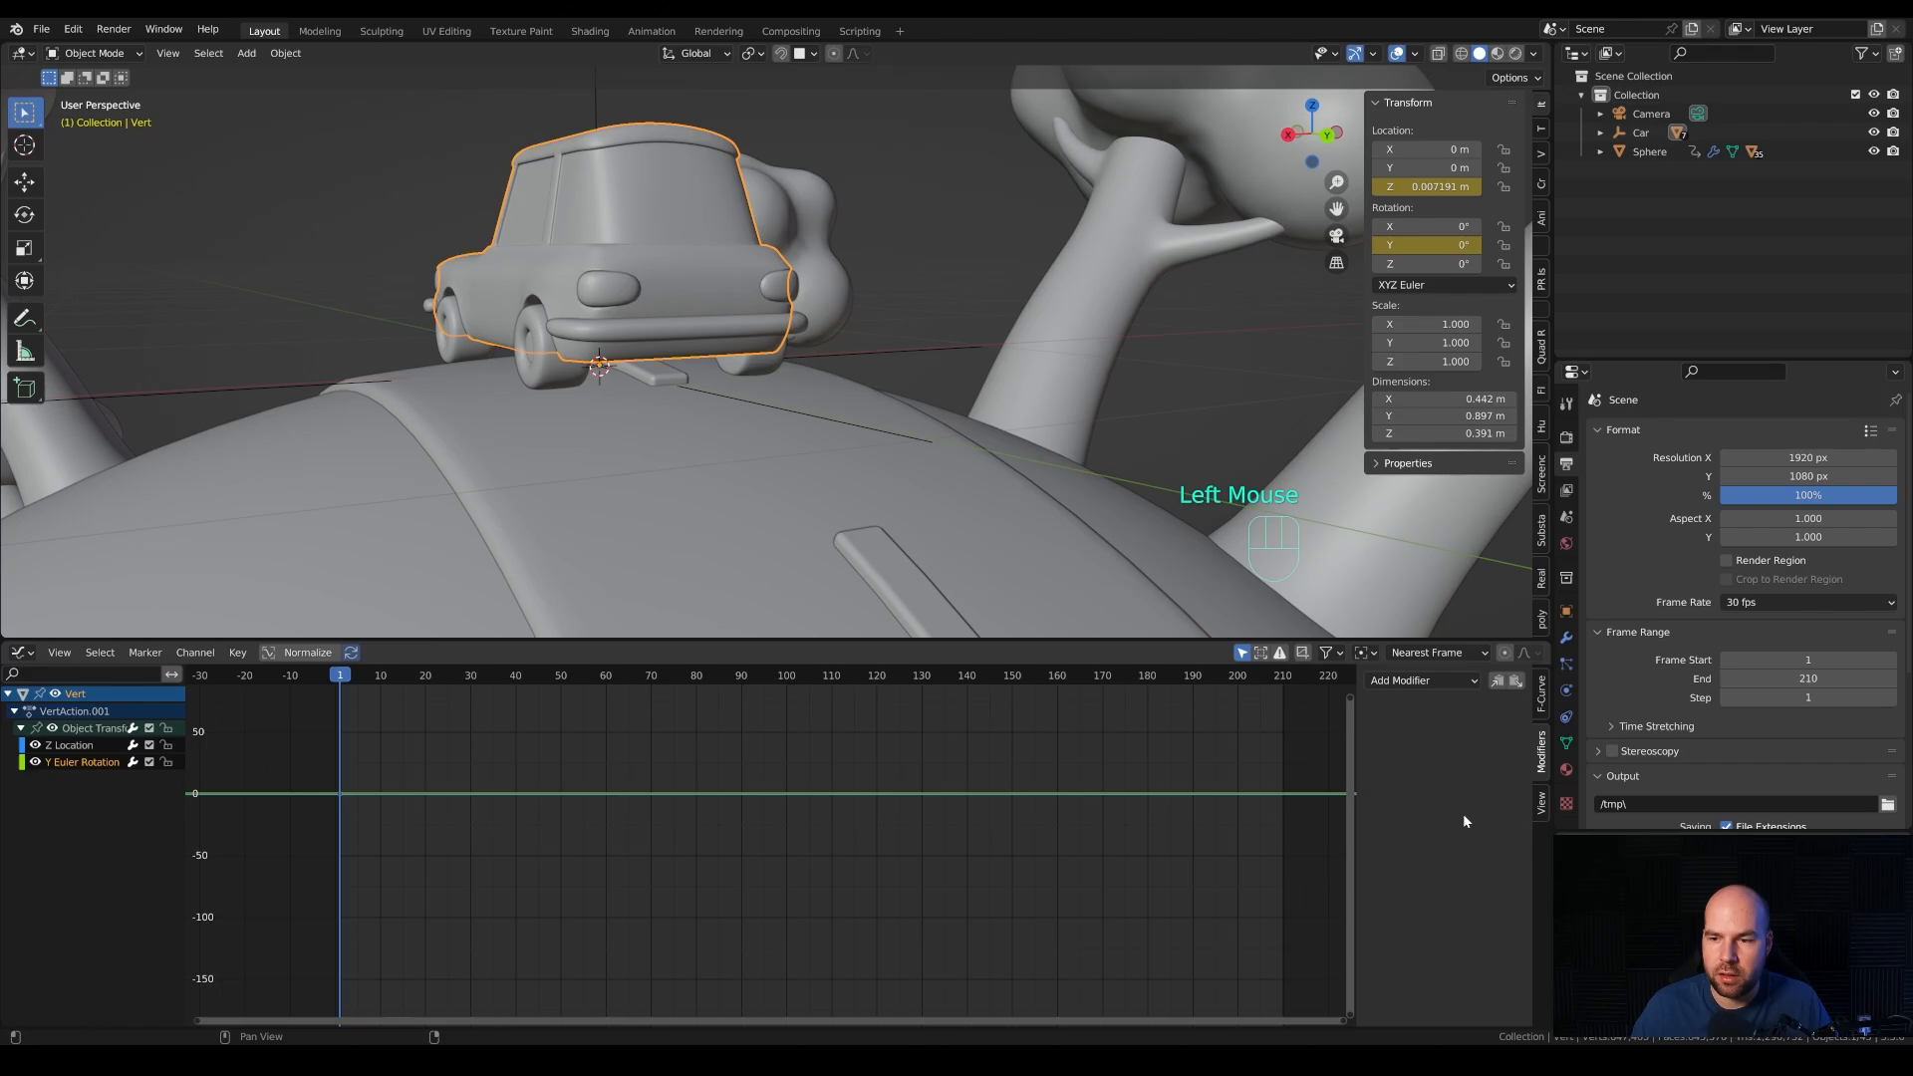
click(1428, 683)
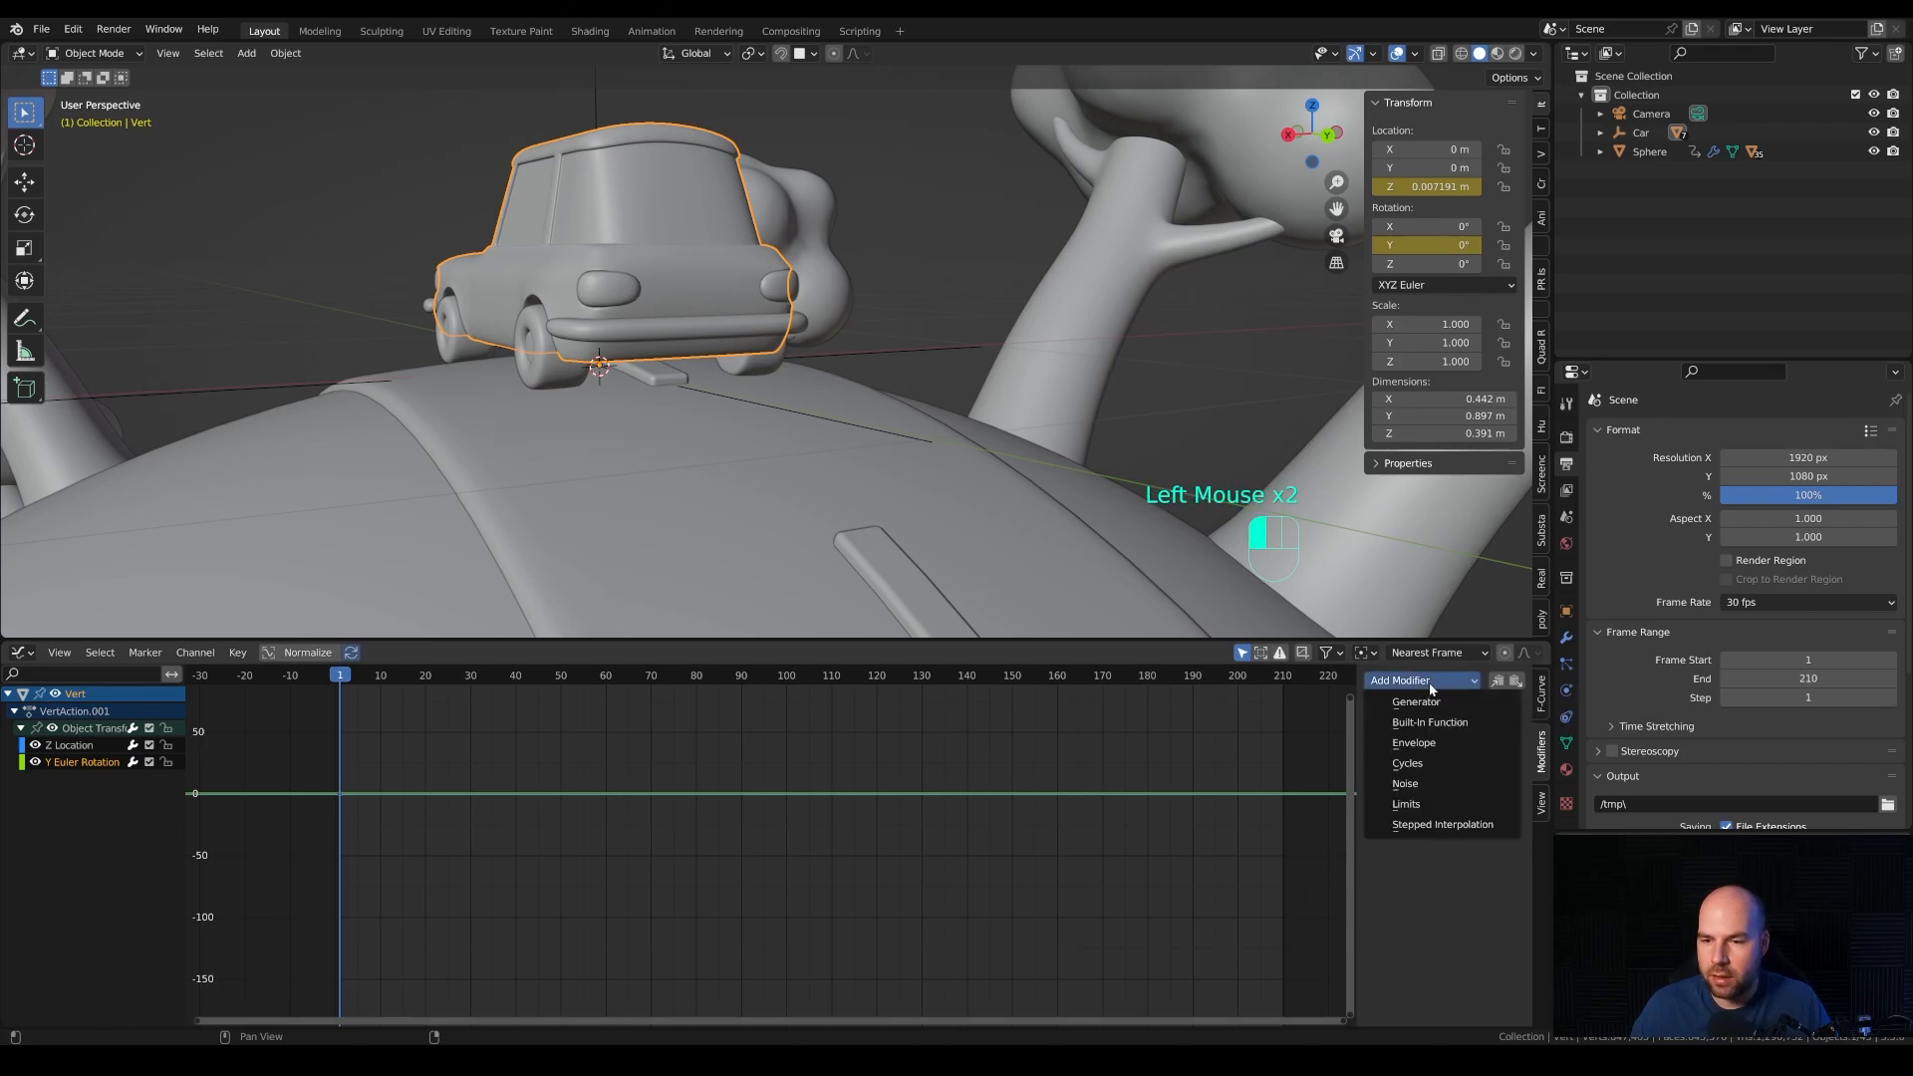
click(1419, 786)
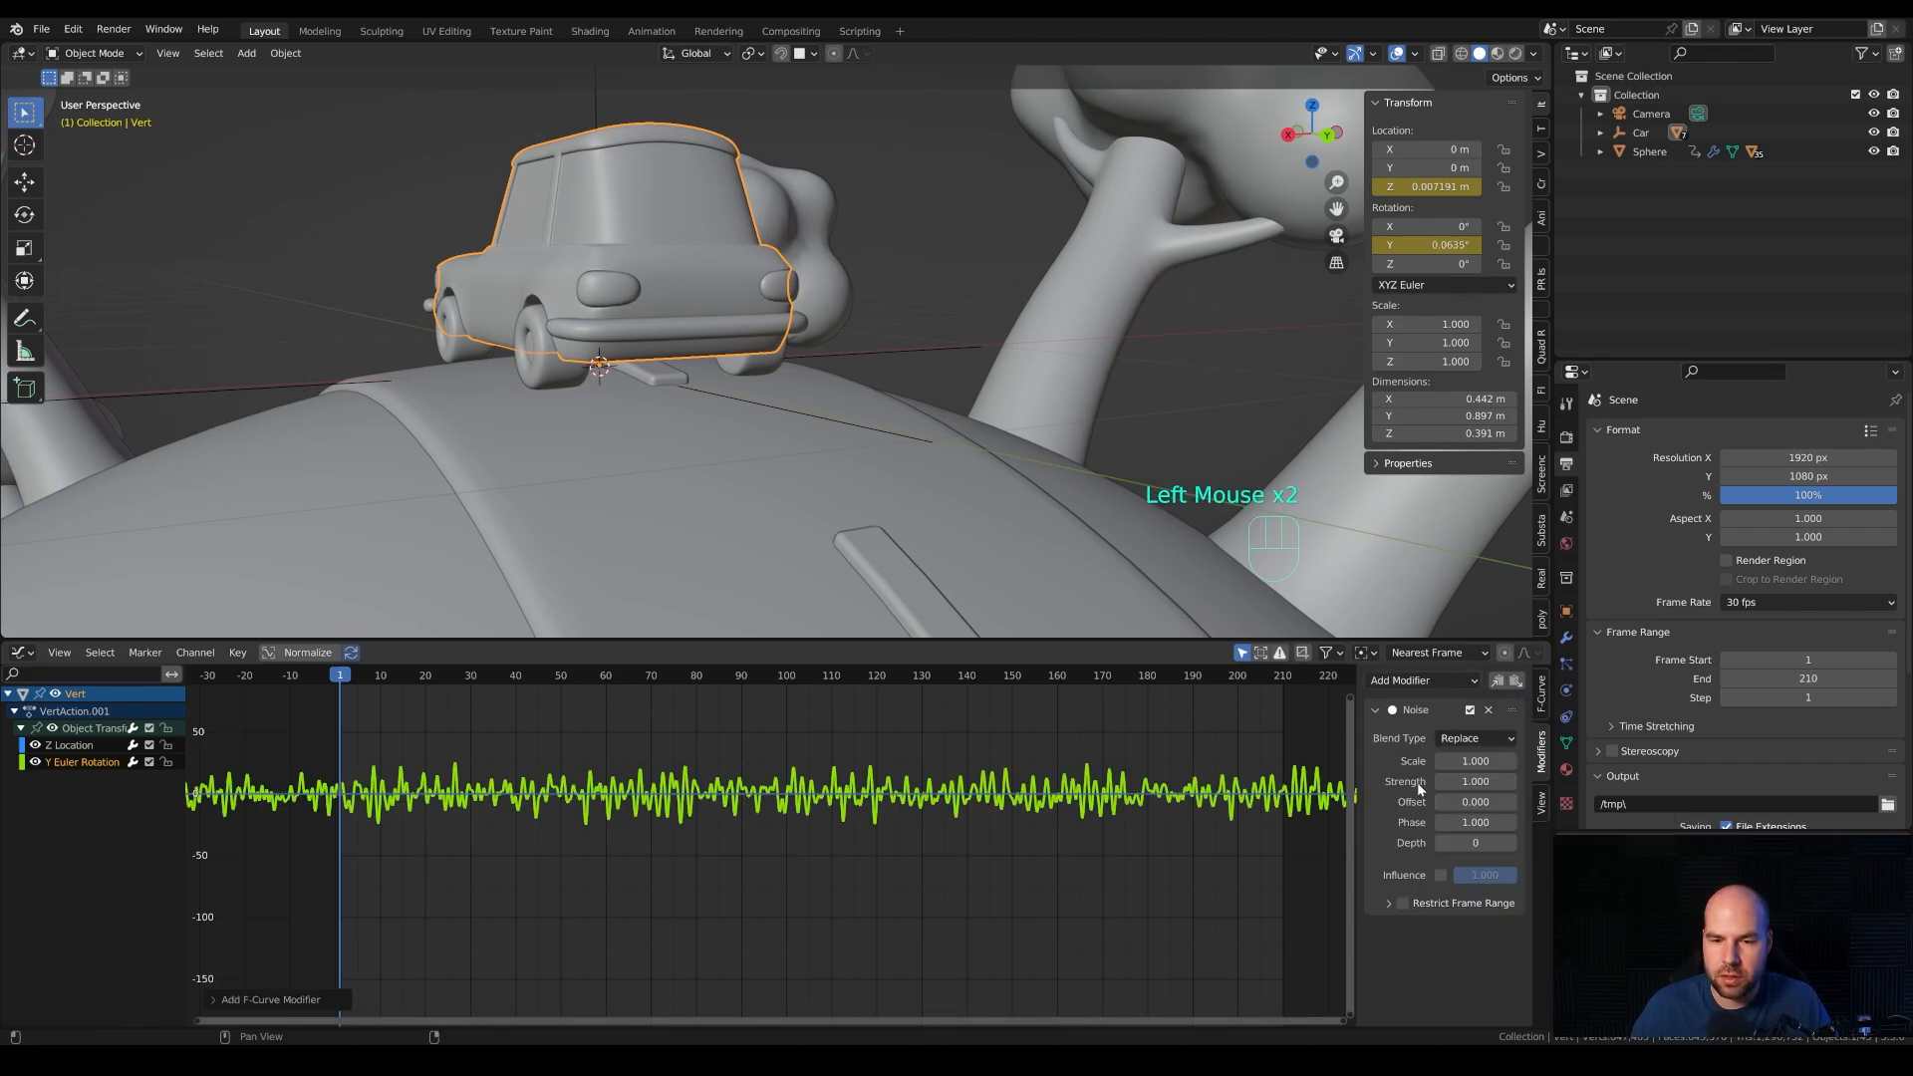
drag(1475, 763, 1604, 763)
key(space)
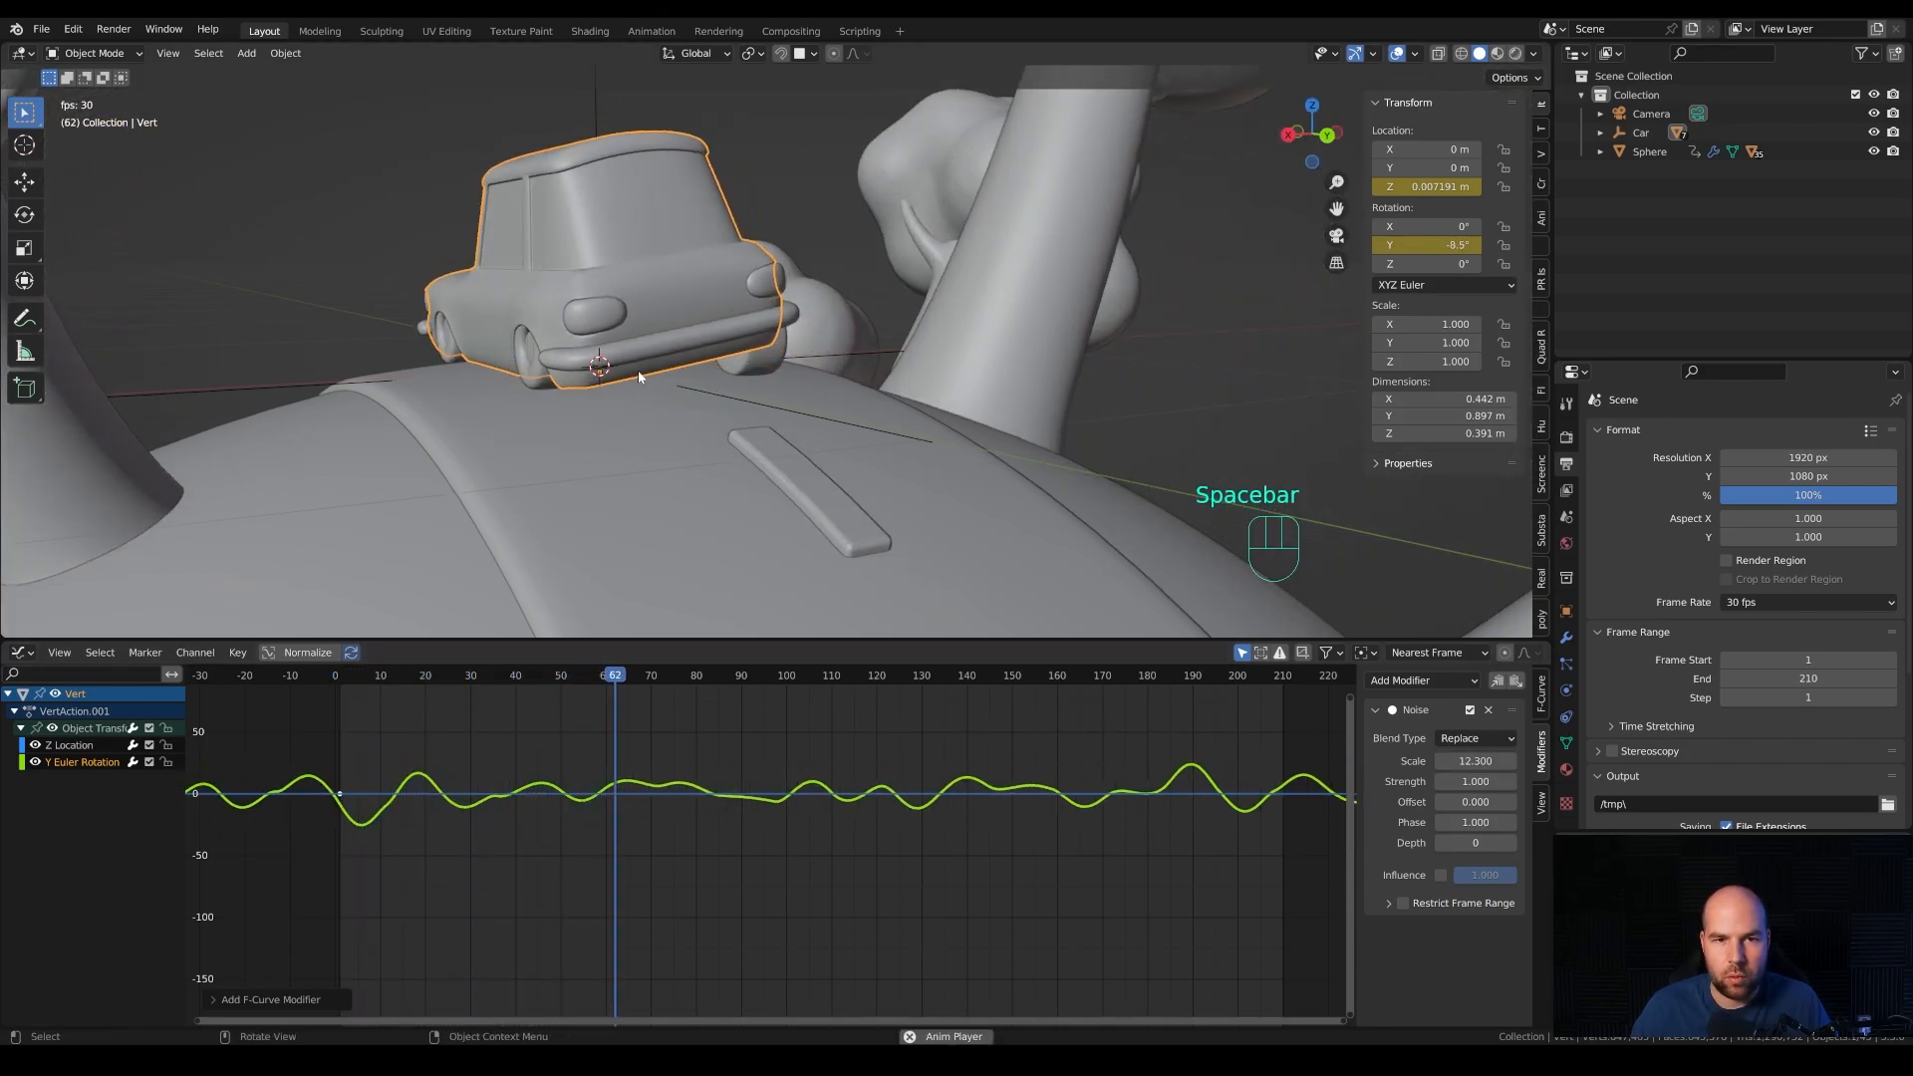
Set the strength of the Y Euler Rotation curve's noise modifier to 0.2.
click(1482, 783)
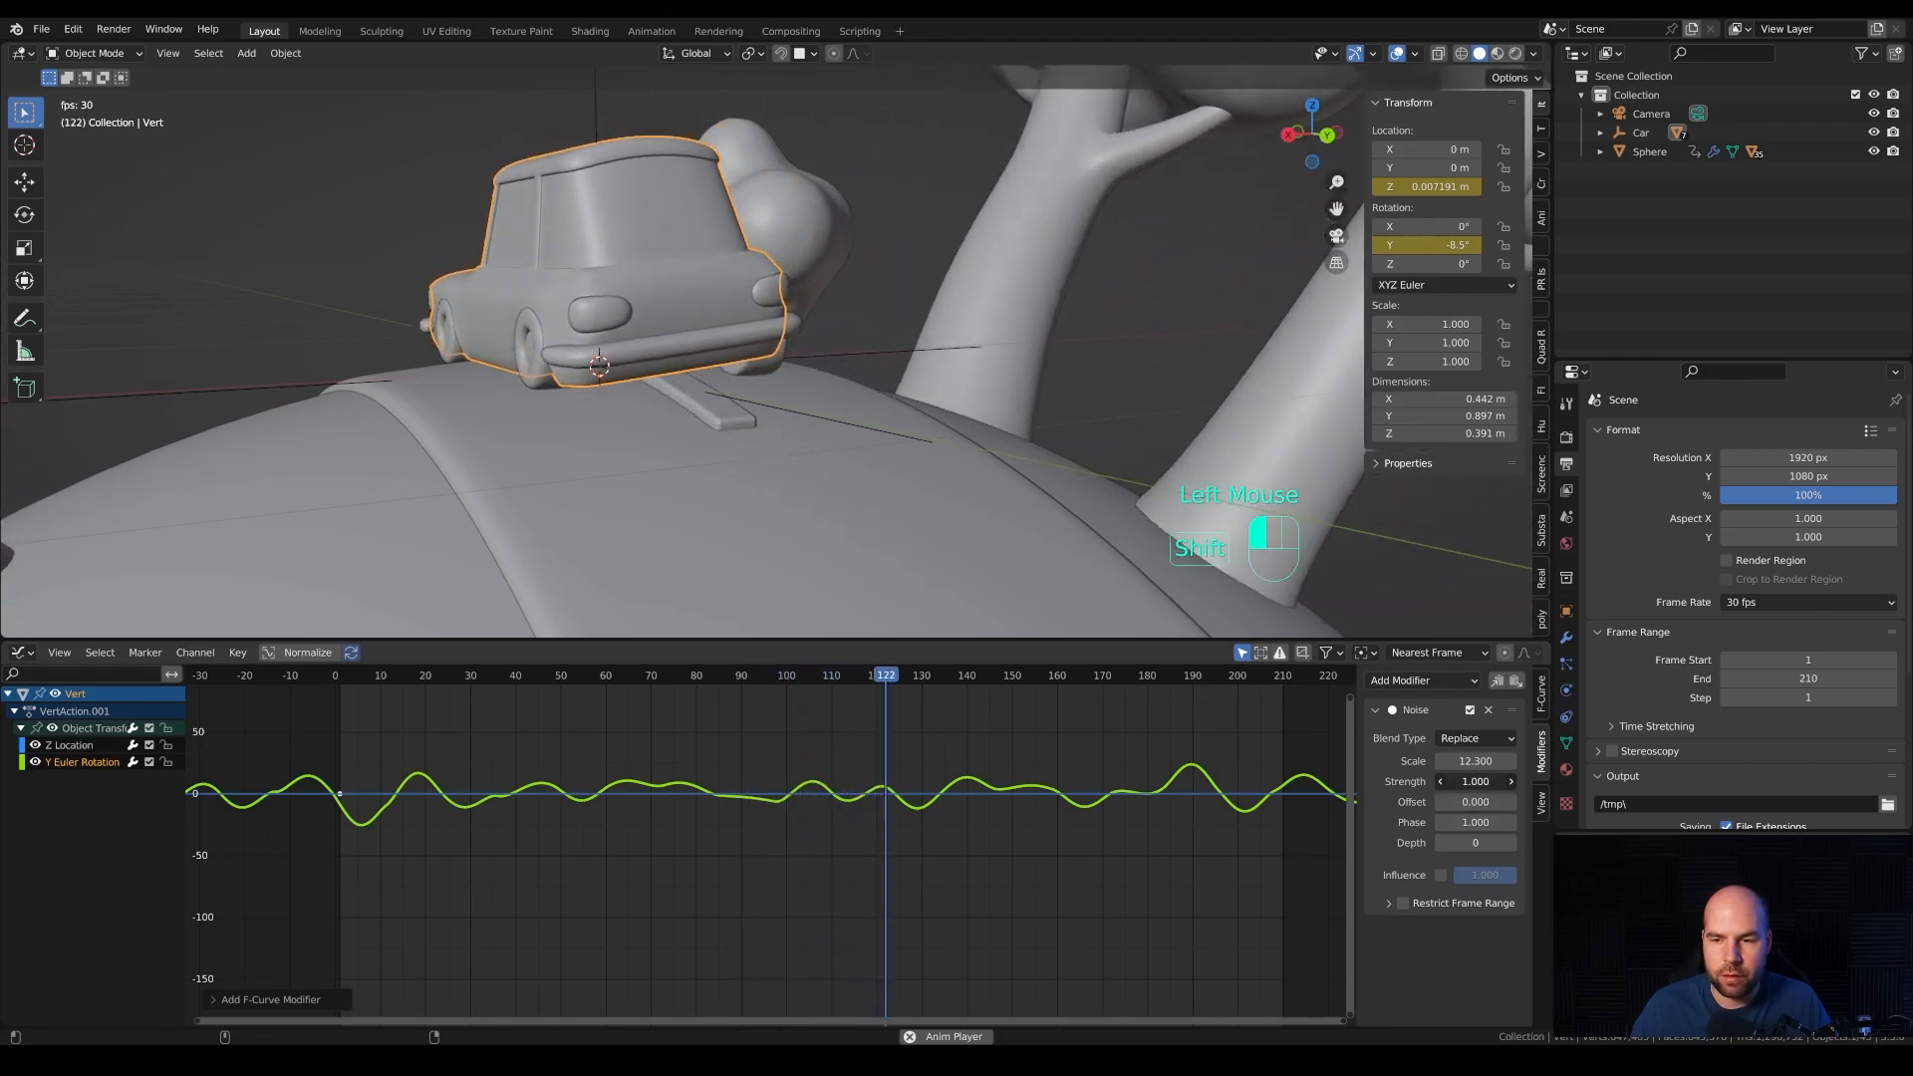
click(1481, 783)
click(1481, 783)
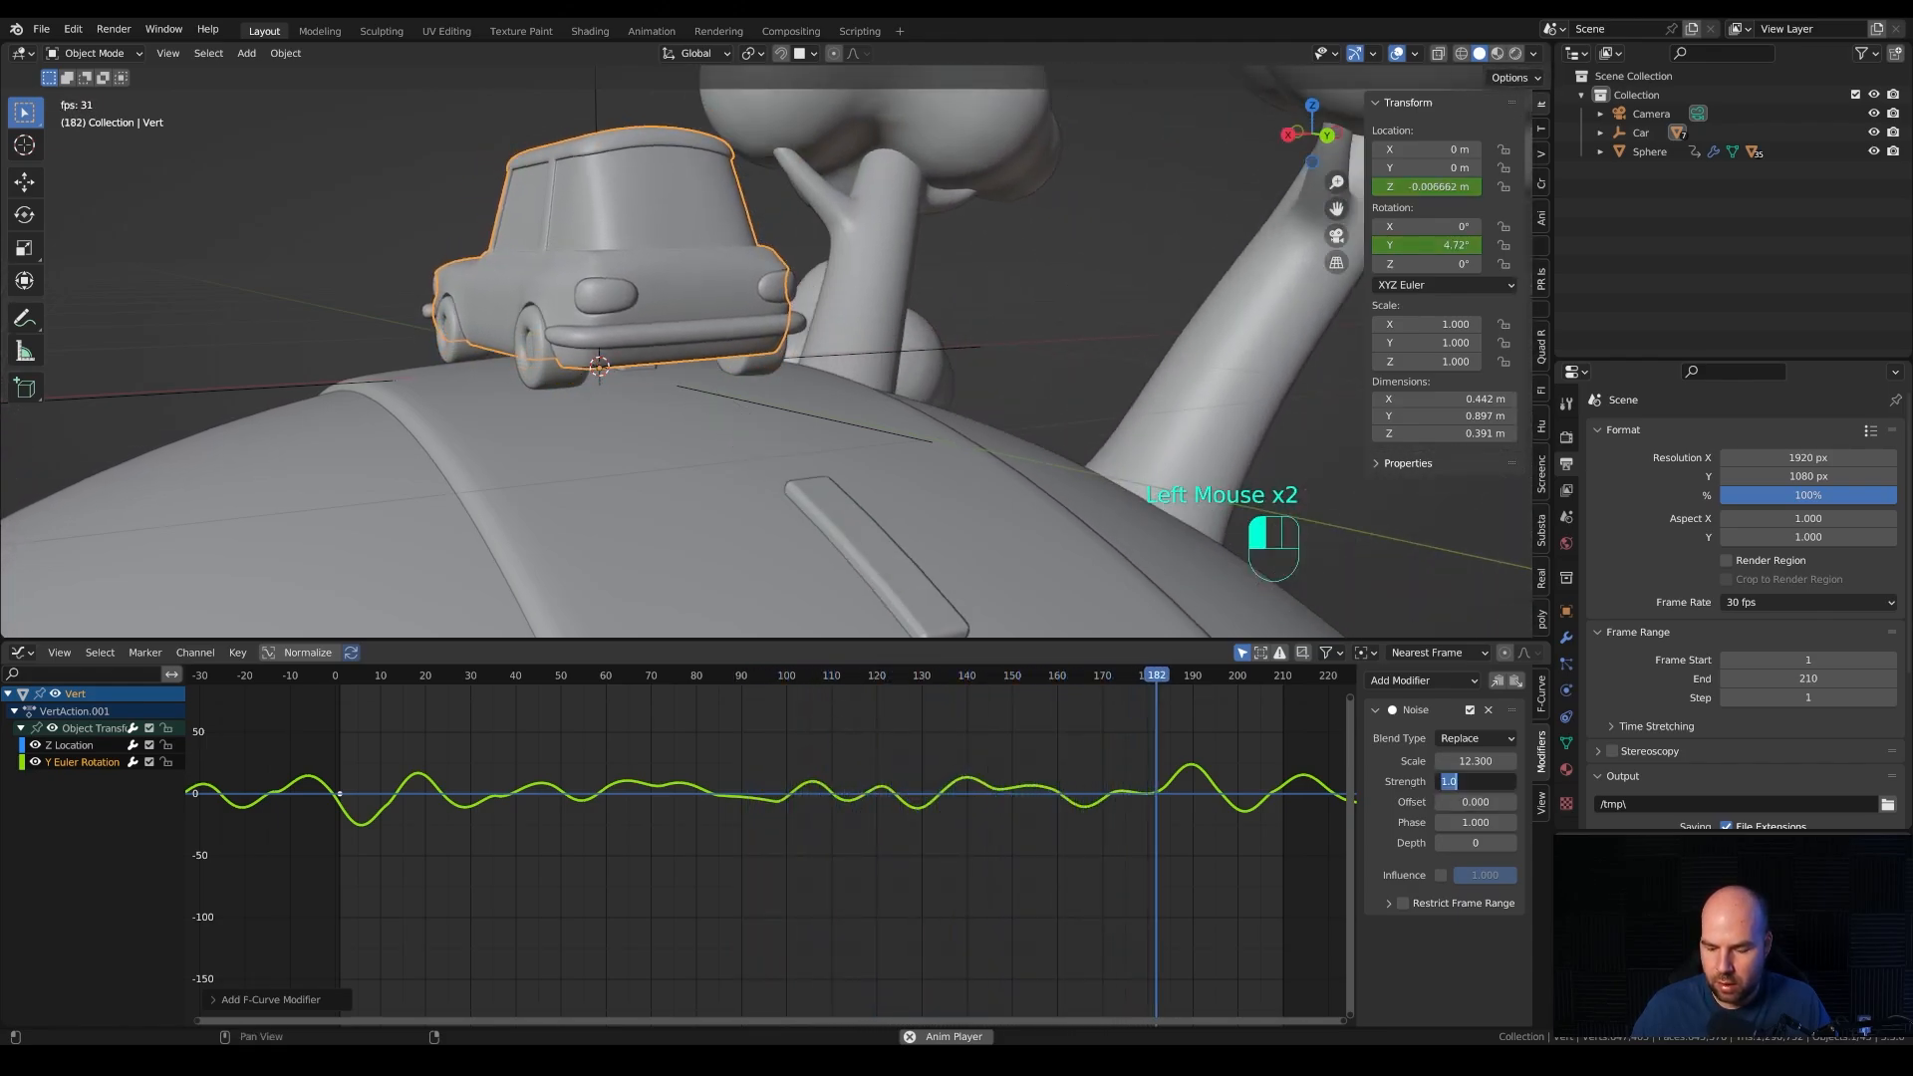
text(.2)
key(Return)
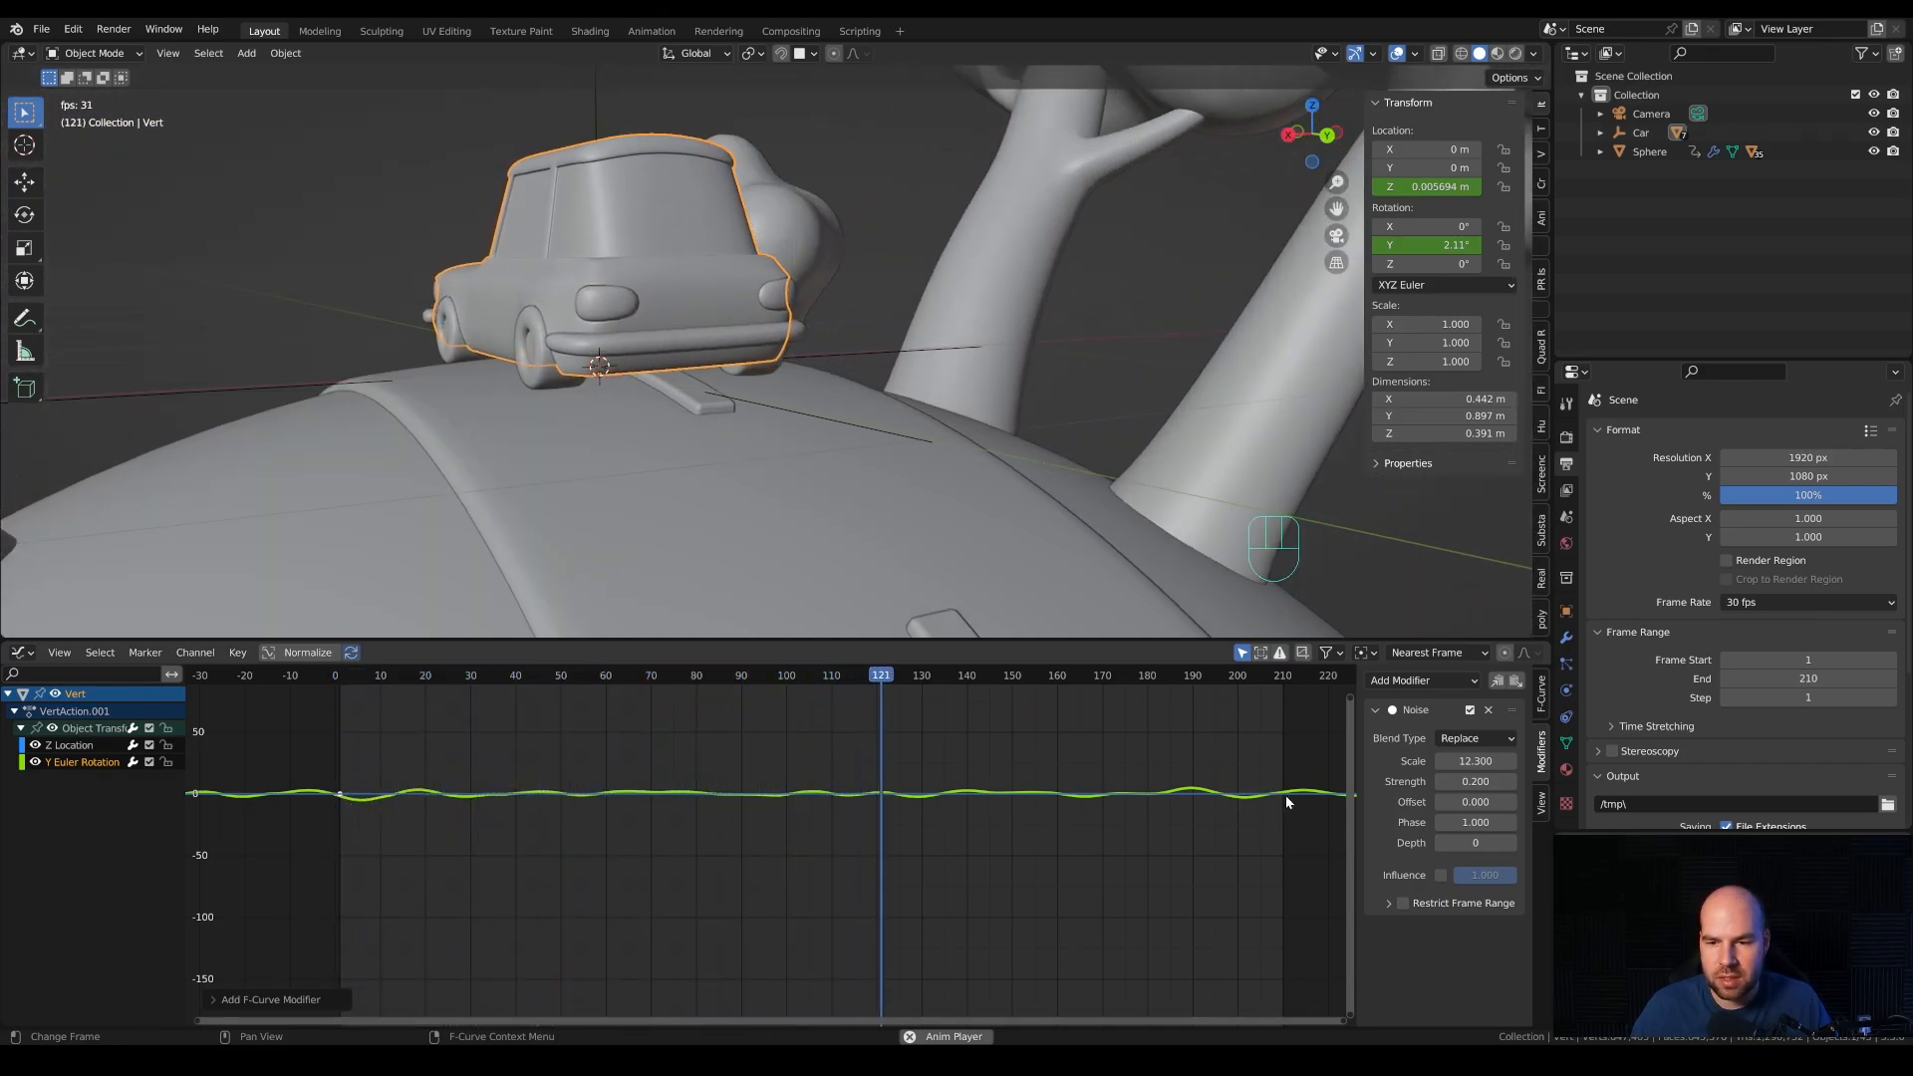
Restrict the noise modifier's frame range to start at frame 1 and end at frame 210.
click(1403, 903)
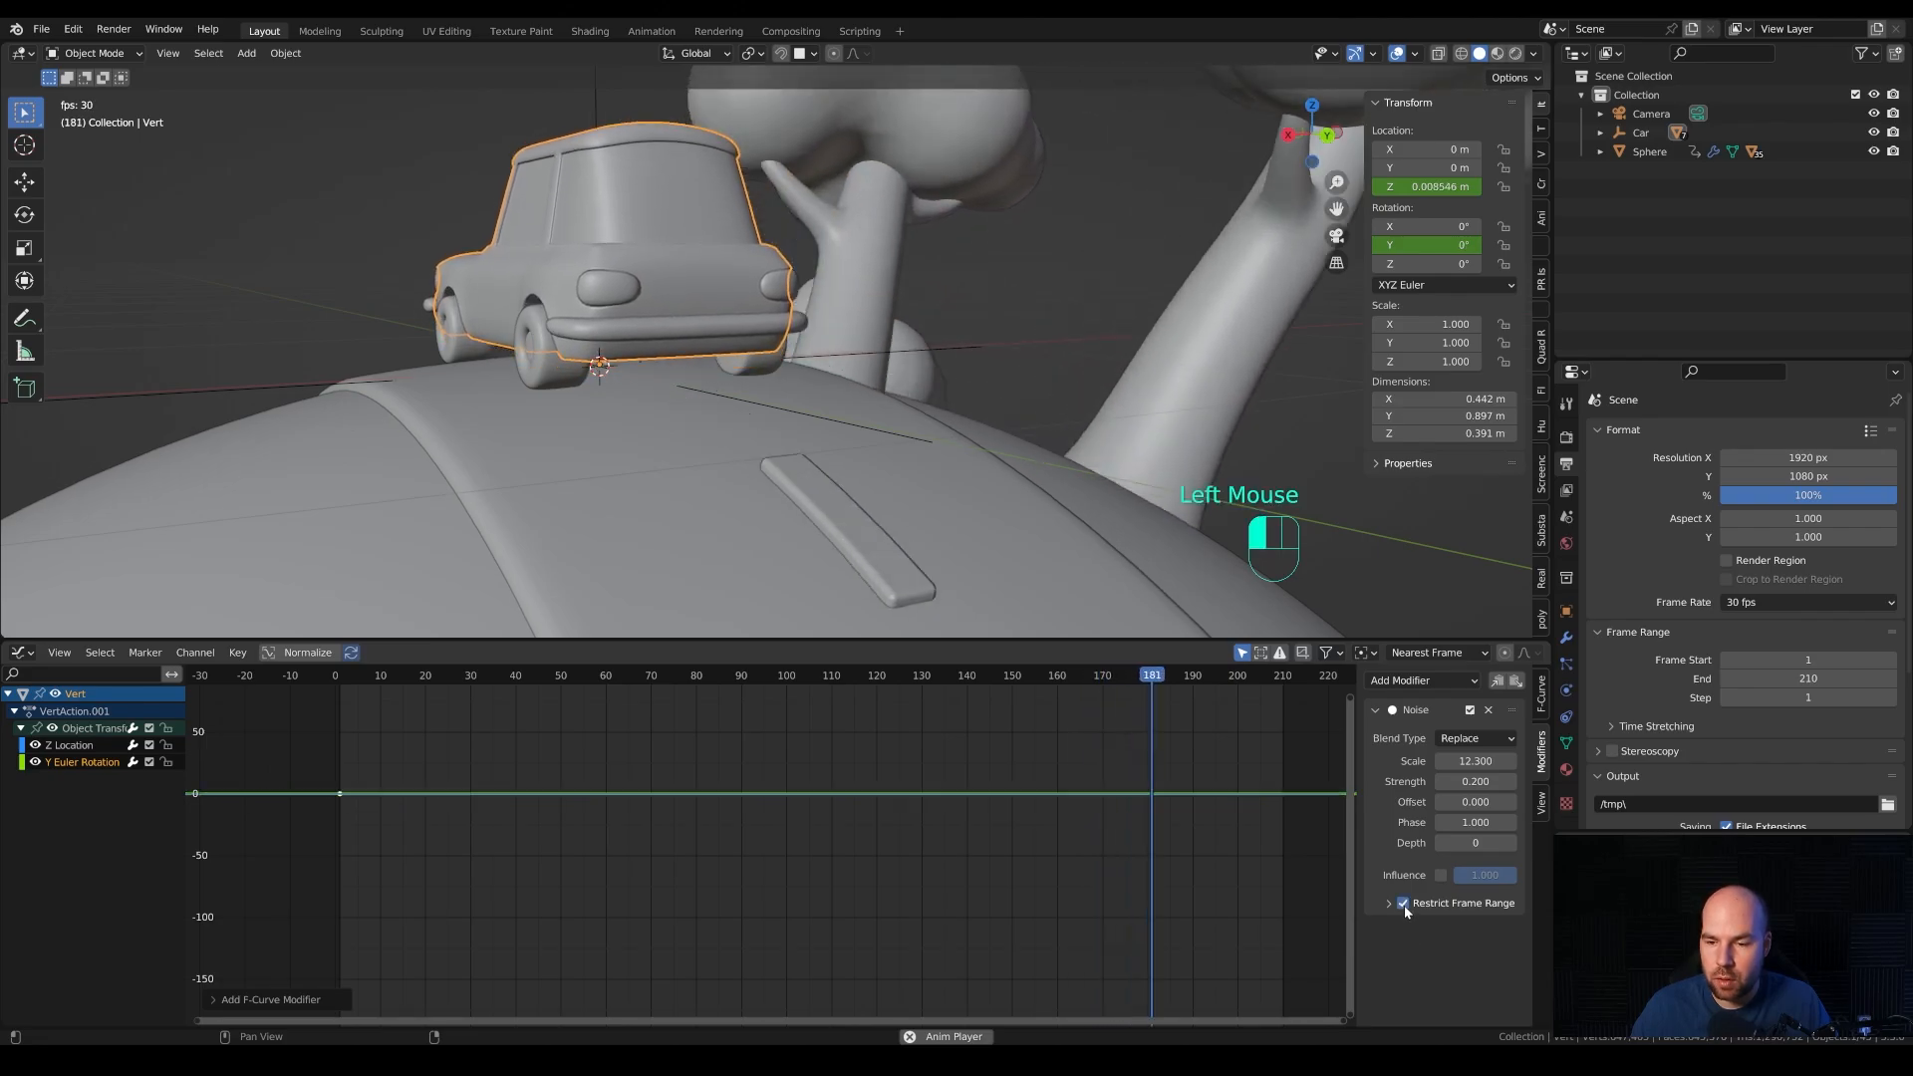
click(1389, 904)
scroll(1464, 917, down, 2)
click(1478, 927)
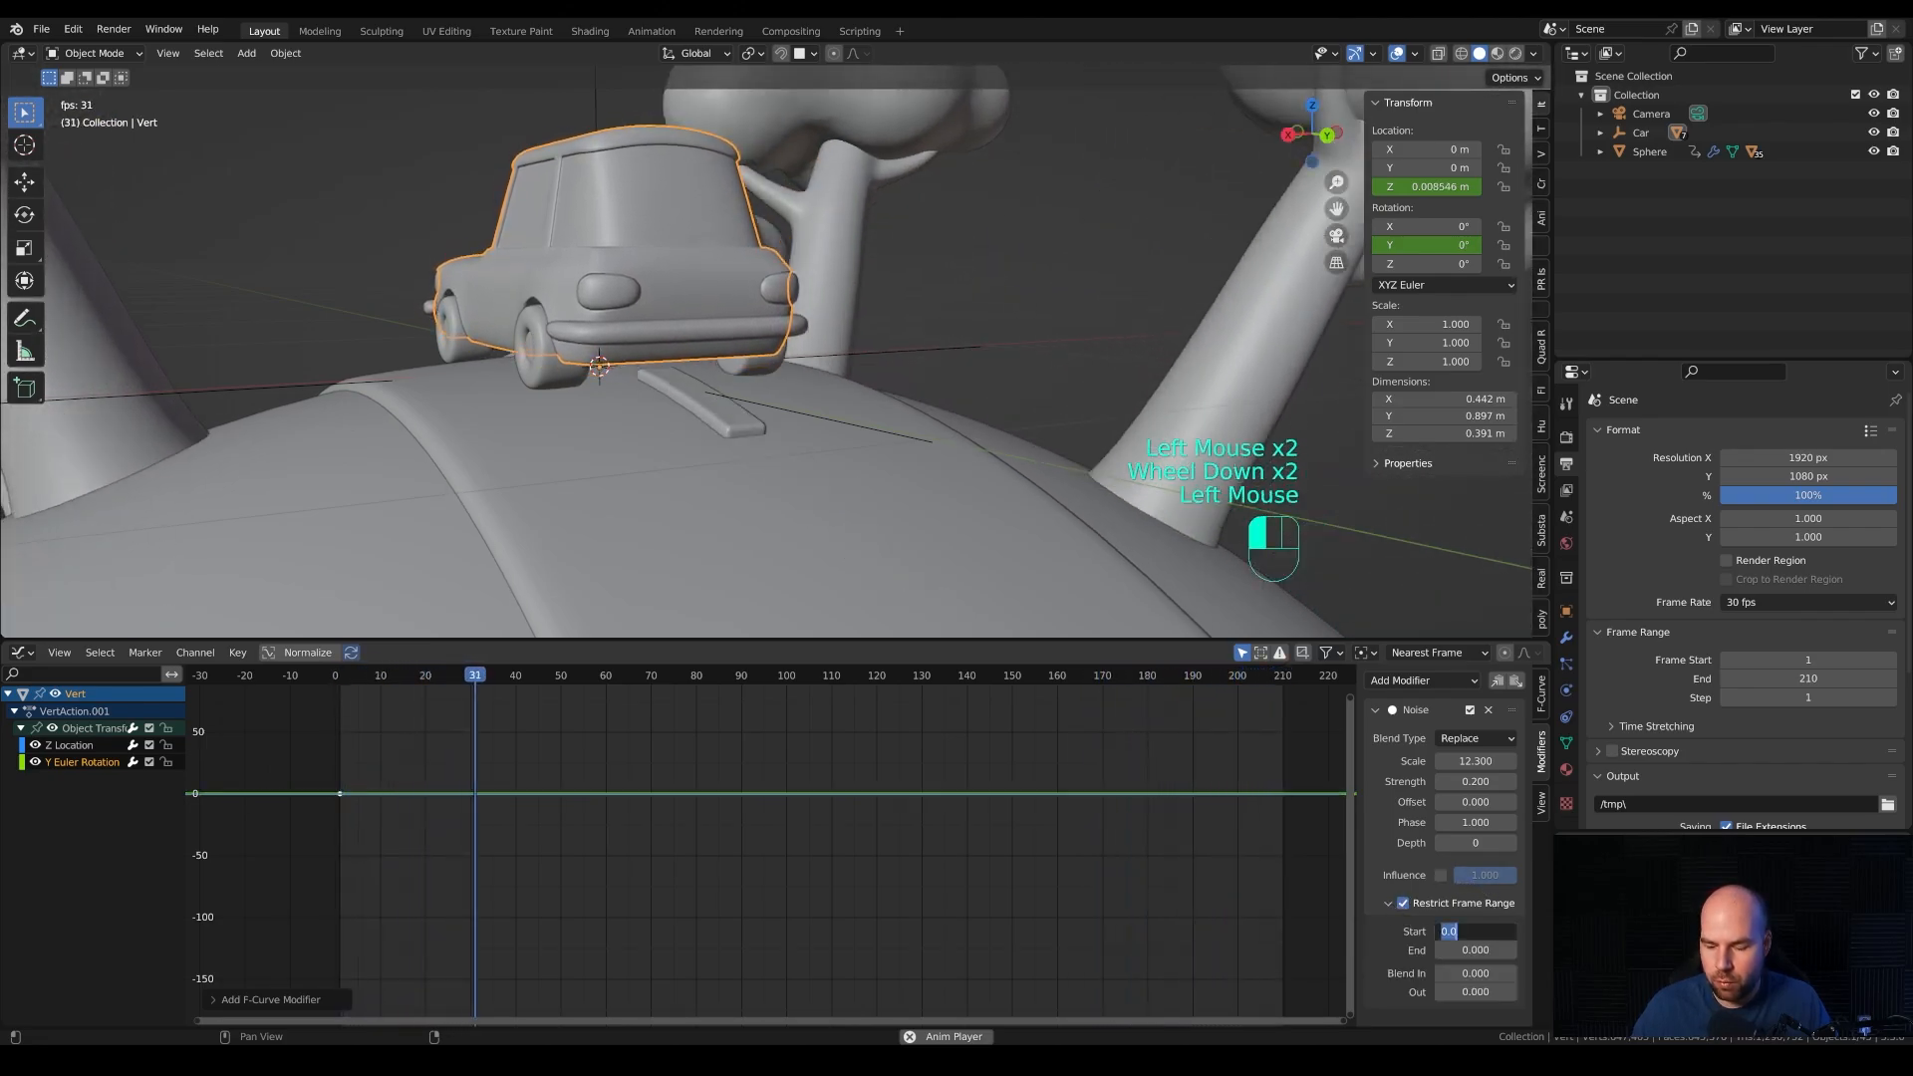
text(1)
key(Tab)
text(210)
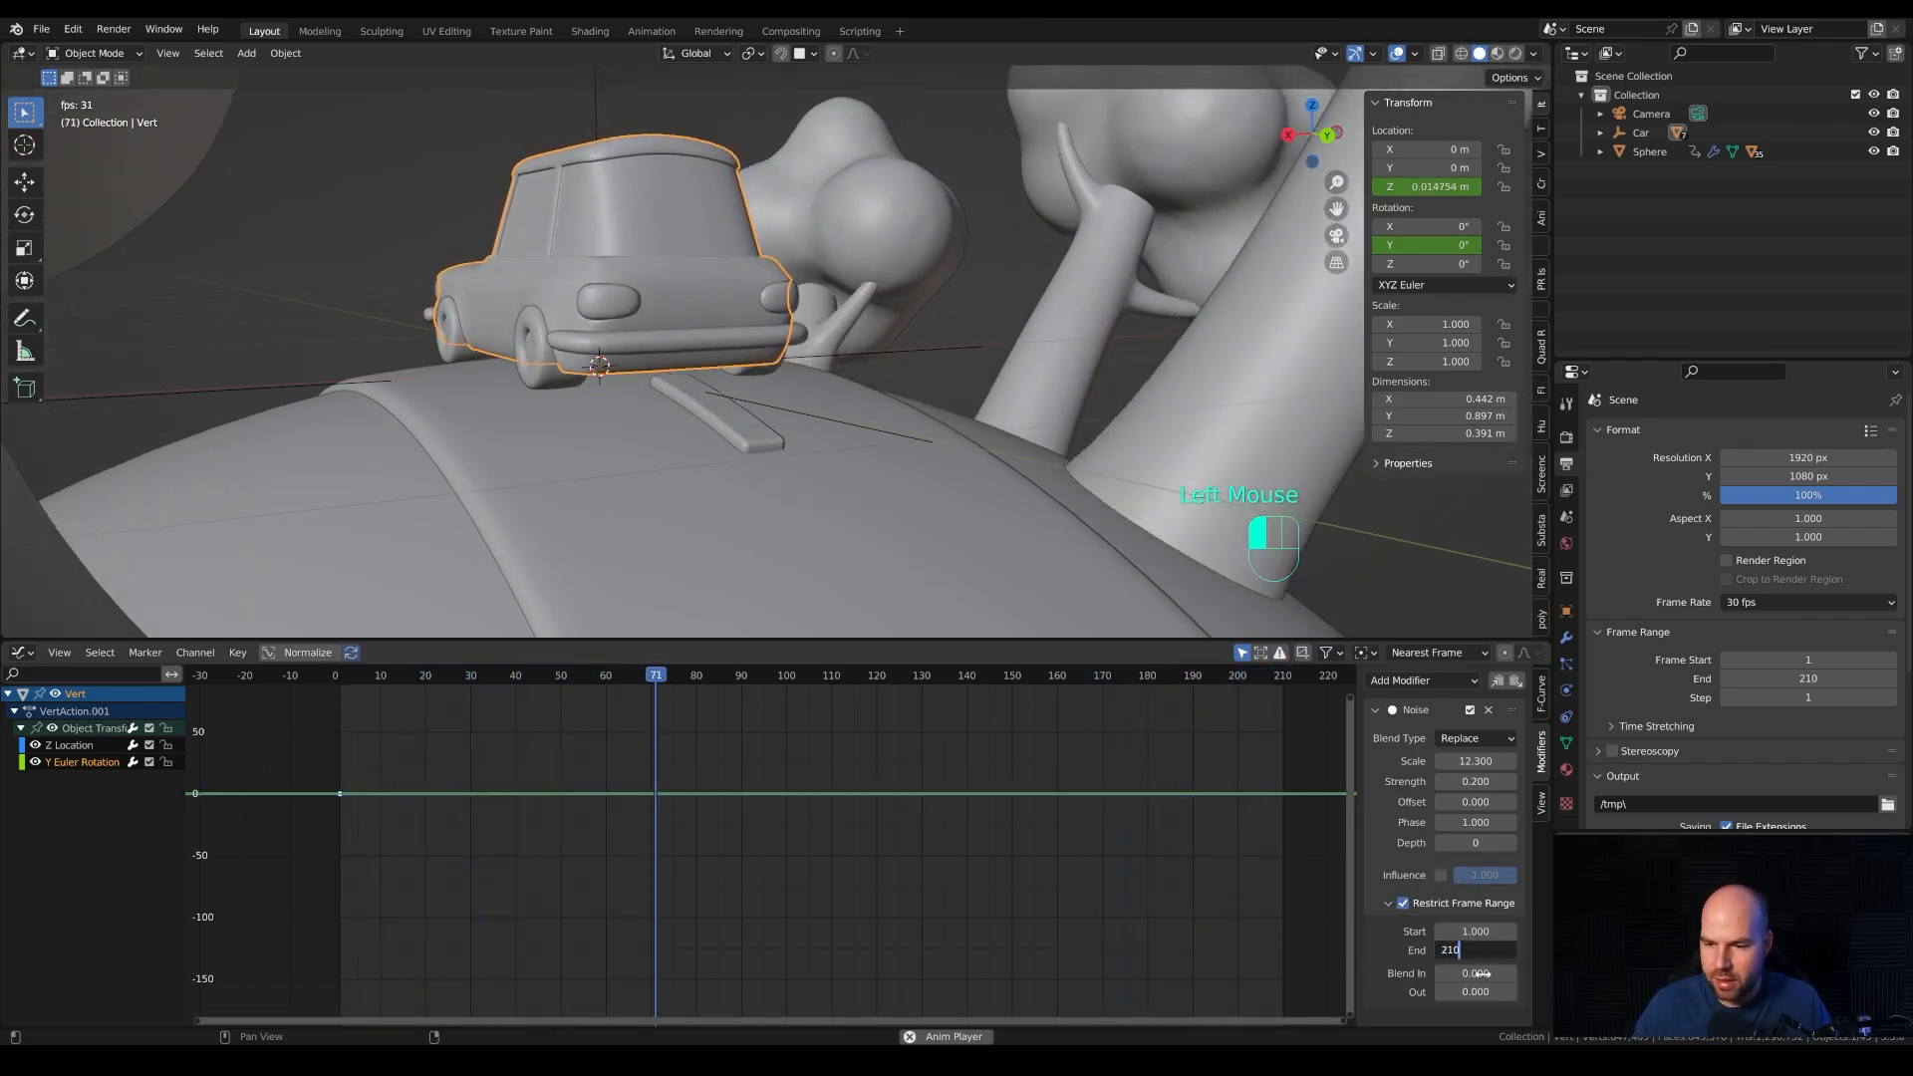
Set the noise modifier's blend in and blend out to 15 frames each and watch the car sway.
click(1474, 973)
key(Return)
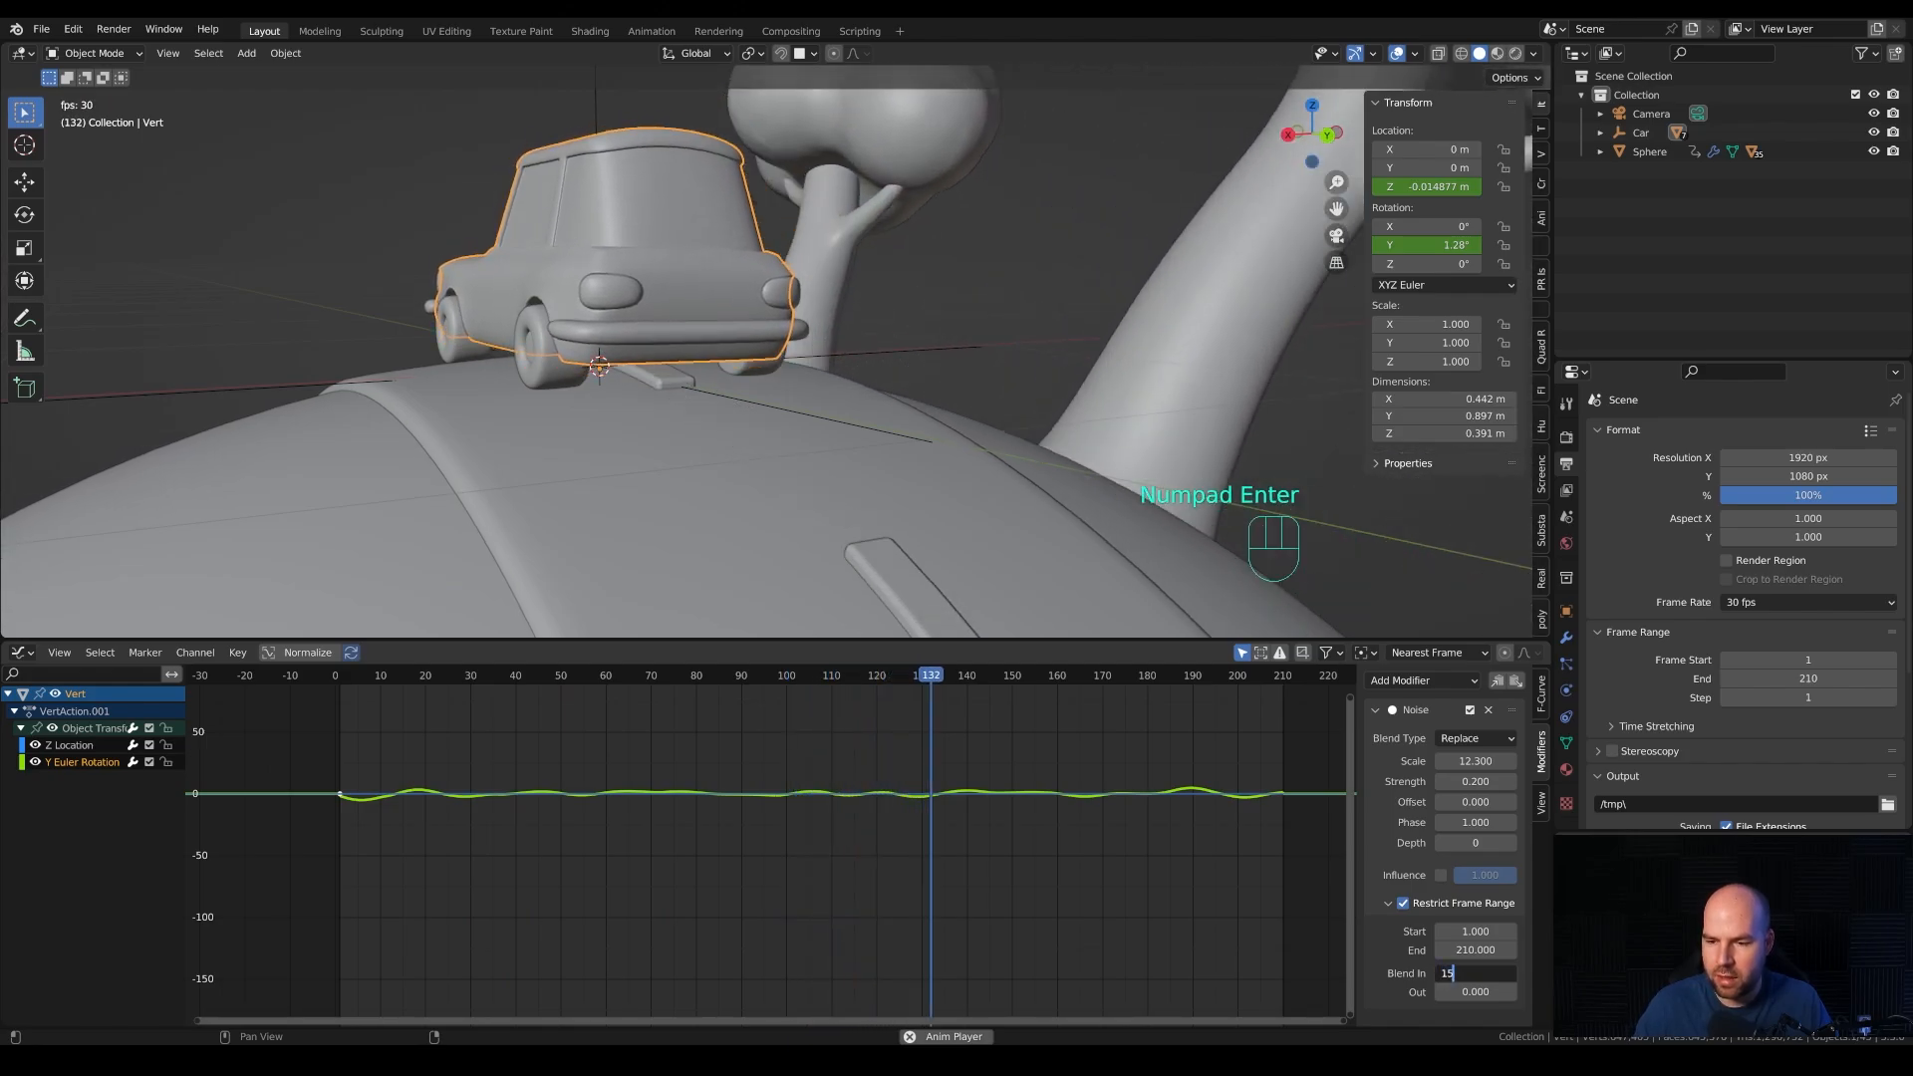
text(15)
click(1476, 991)
text(15)
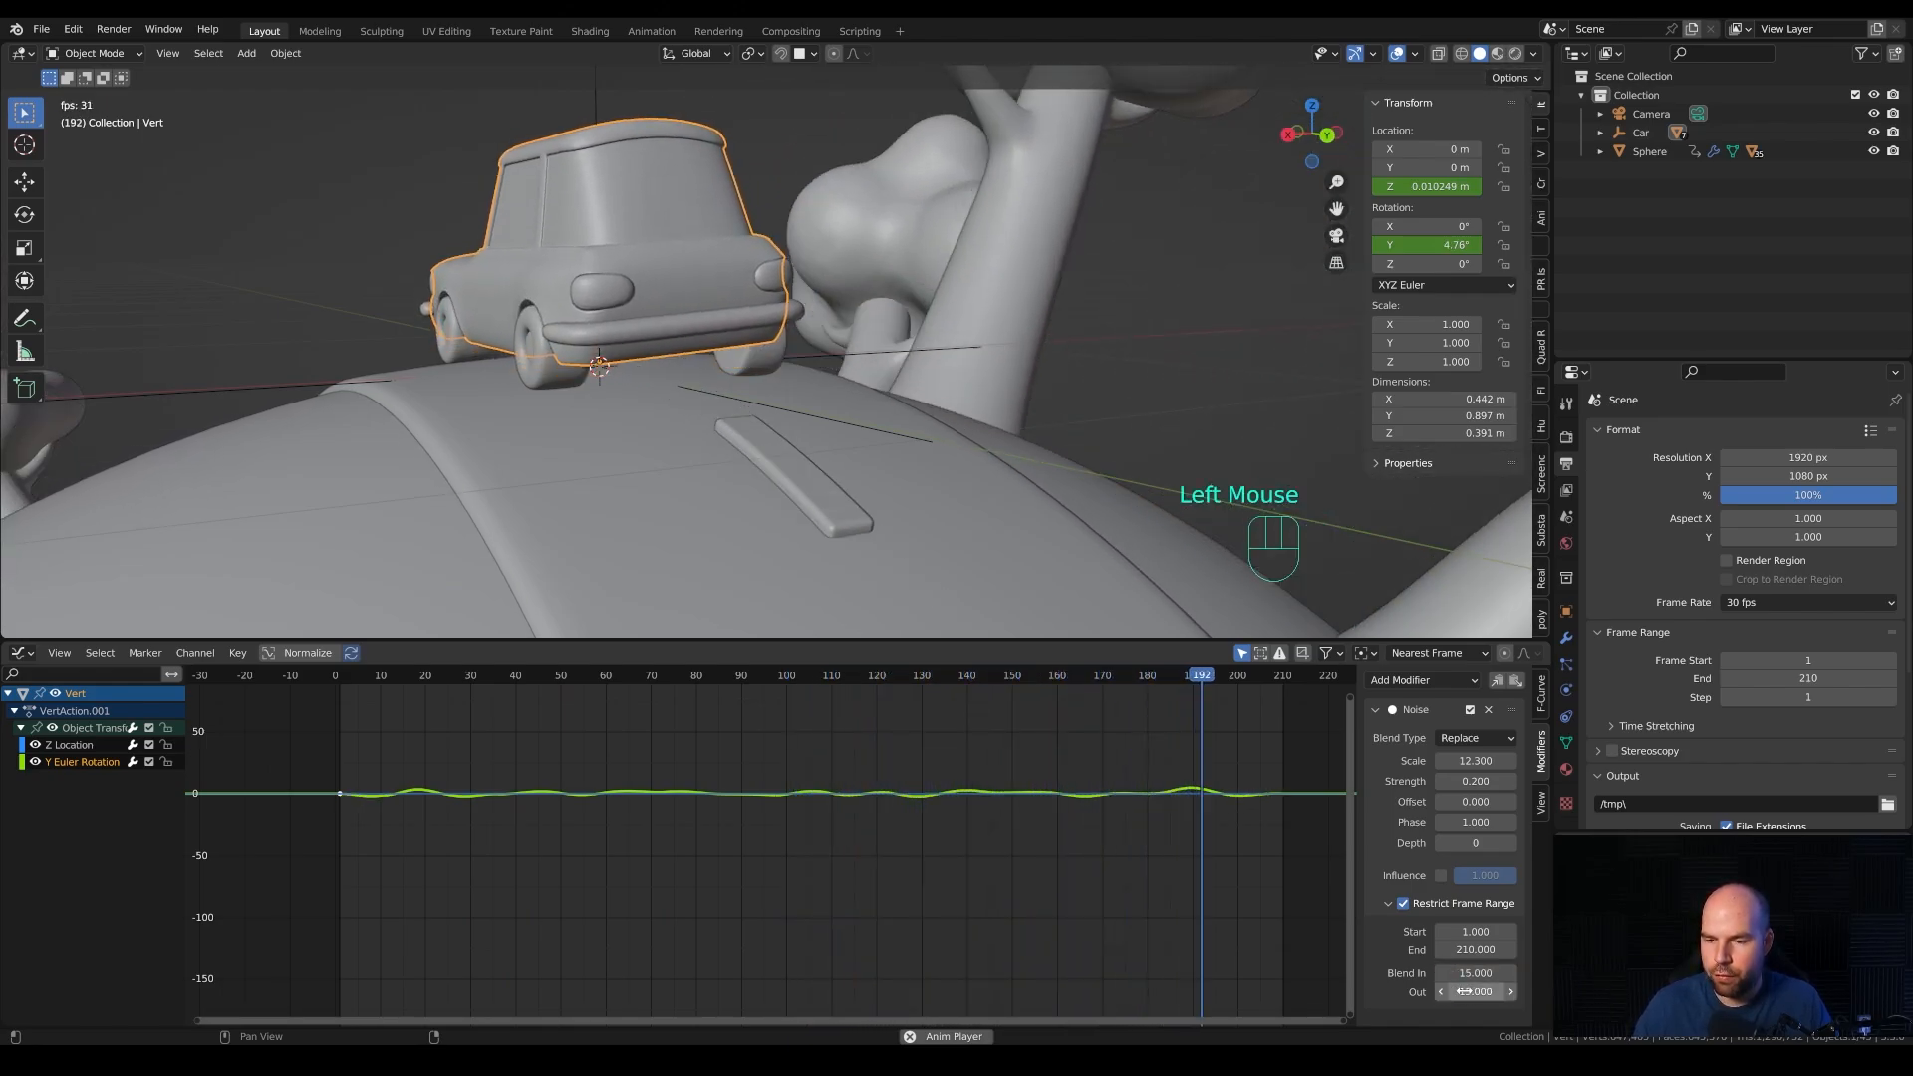
key(Return)
scroll(1518, 983, down, 2)
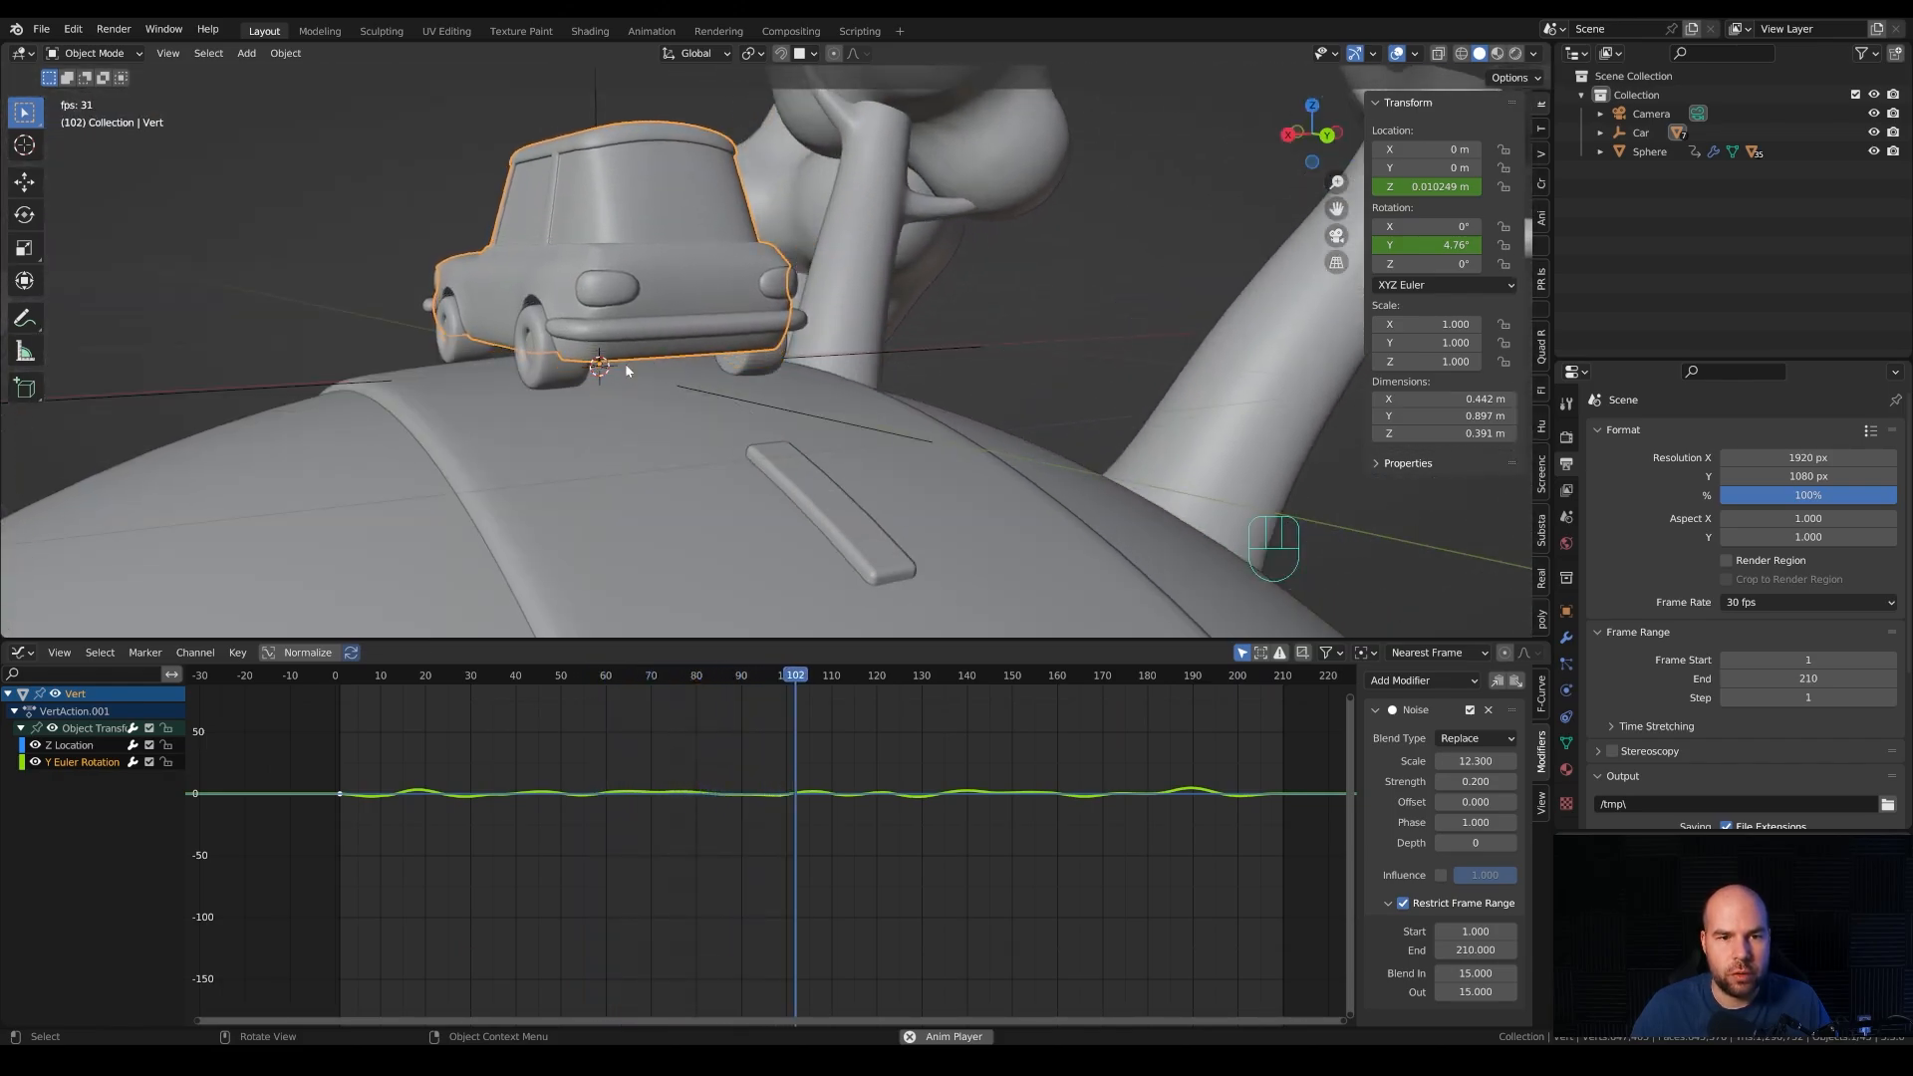
scroll(571, 327, up, 1)
middle_drag(568, 324, 672, 307)
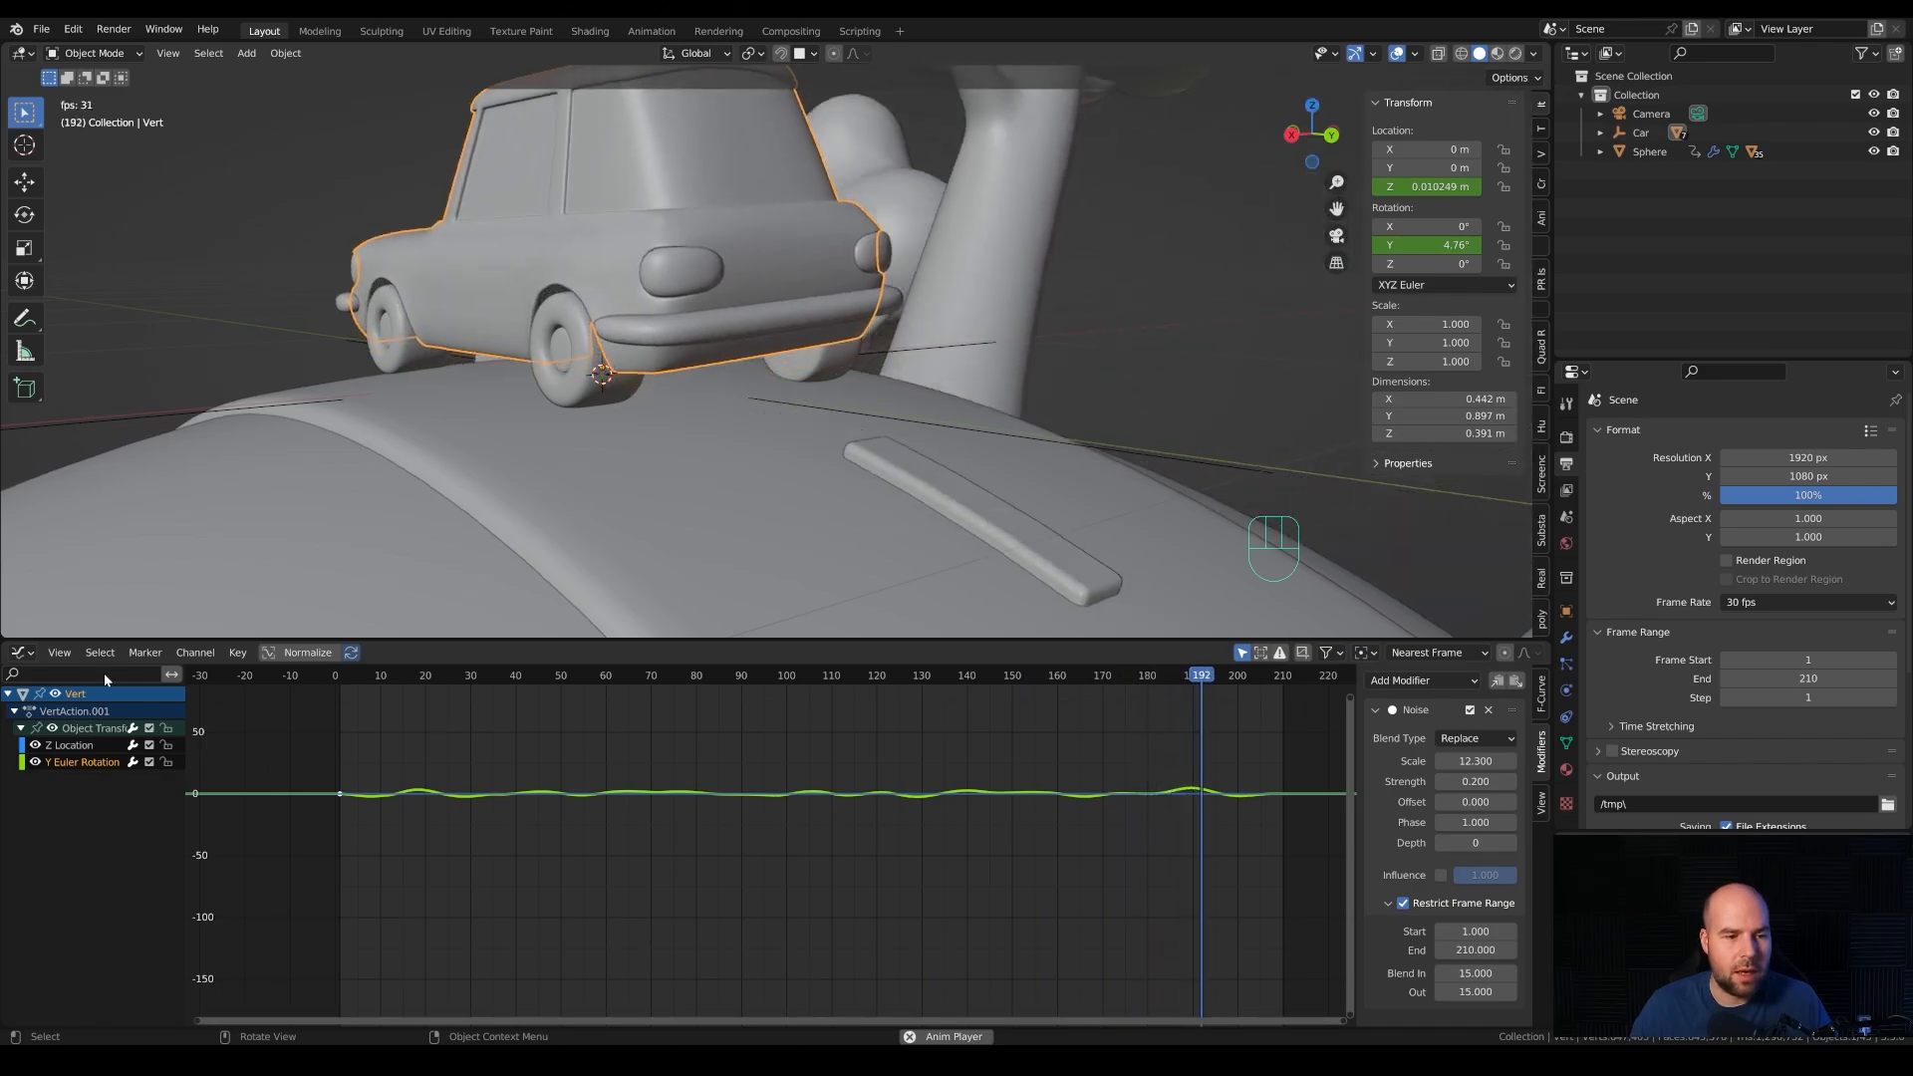
Select the Z Location curve, frame its sine wave in the graph and hide the Y Euler Rotation curve.
click(69, 745)
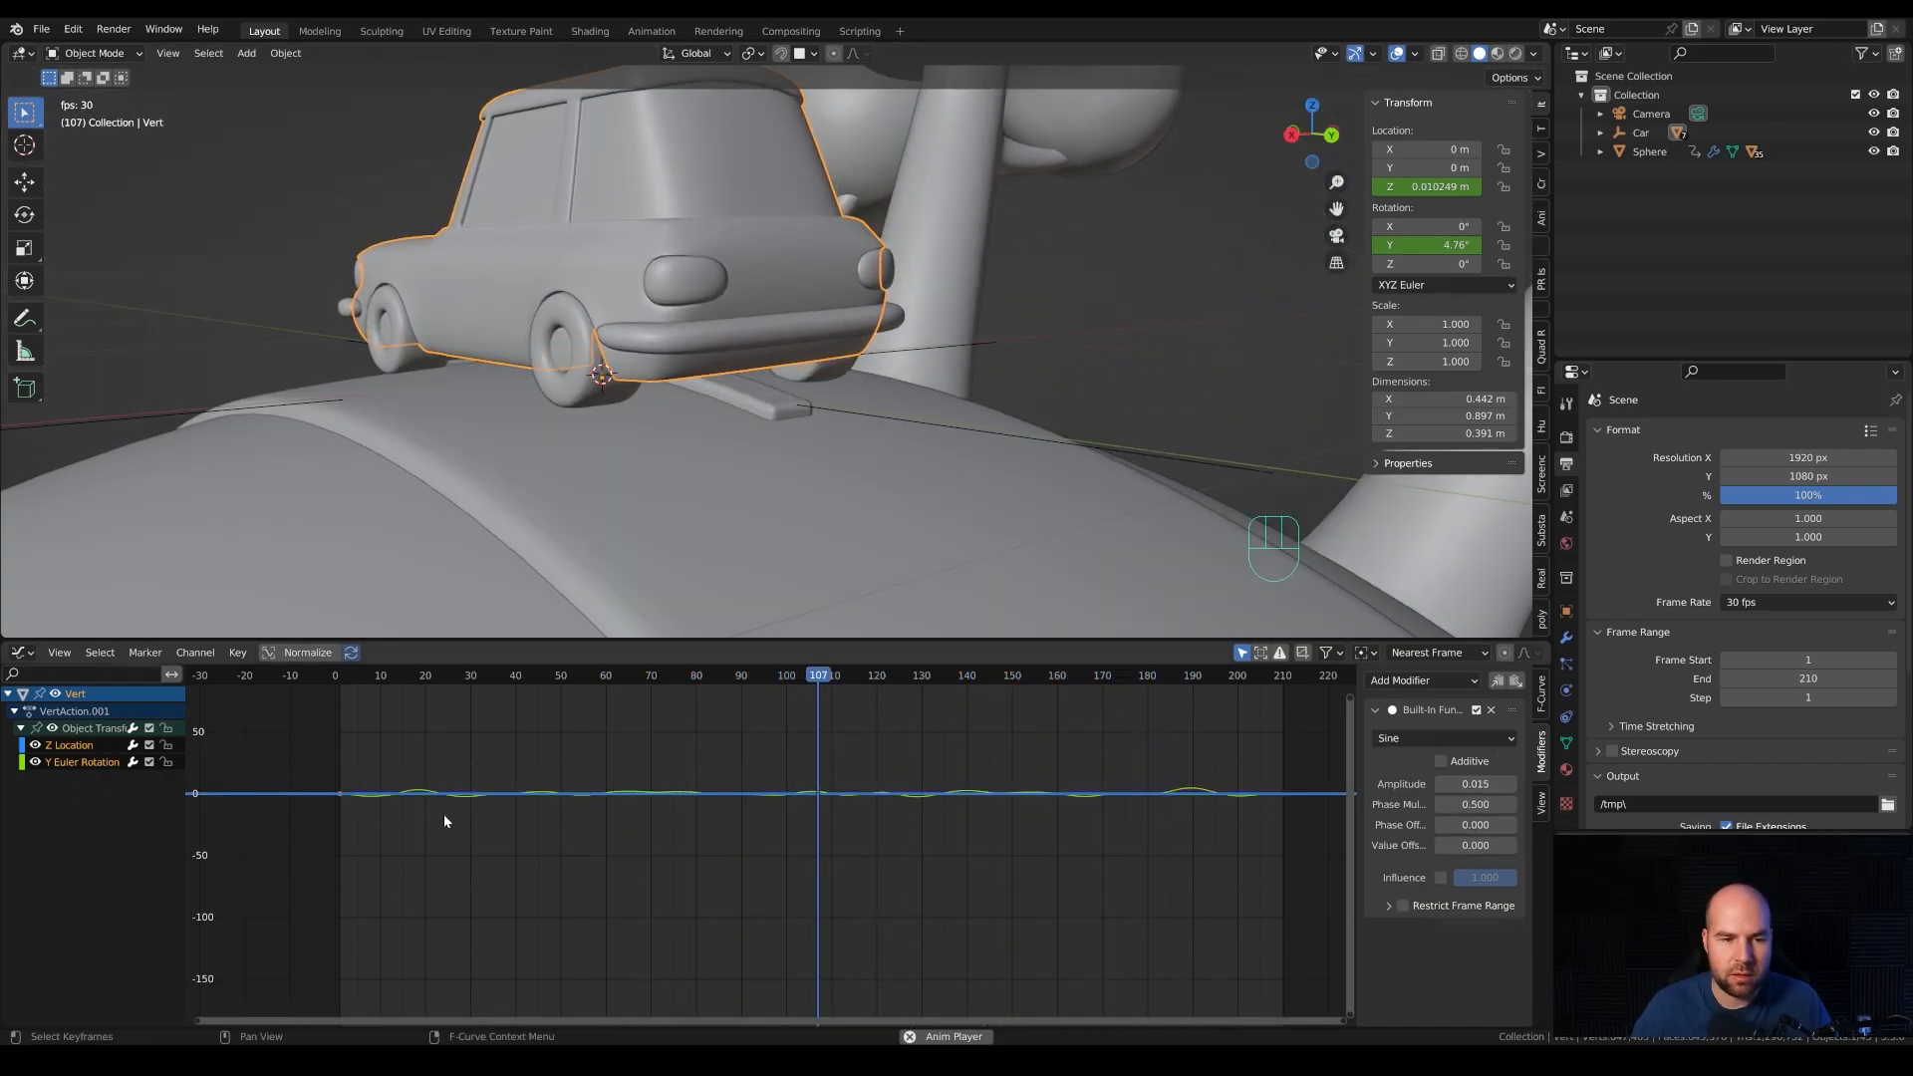
key(KP_Decimal)
scroll(847, 899, down, 4)
scroll(849, 903, down, 1)
shift+middle_drag(974, 904, 747, 833)
scroll(786, 846, down, 5)
shift+middle_drag(747, 833, 807, 857)
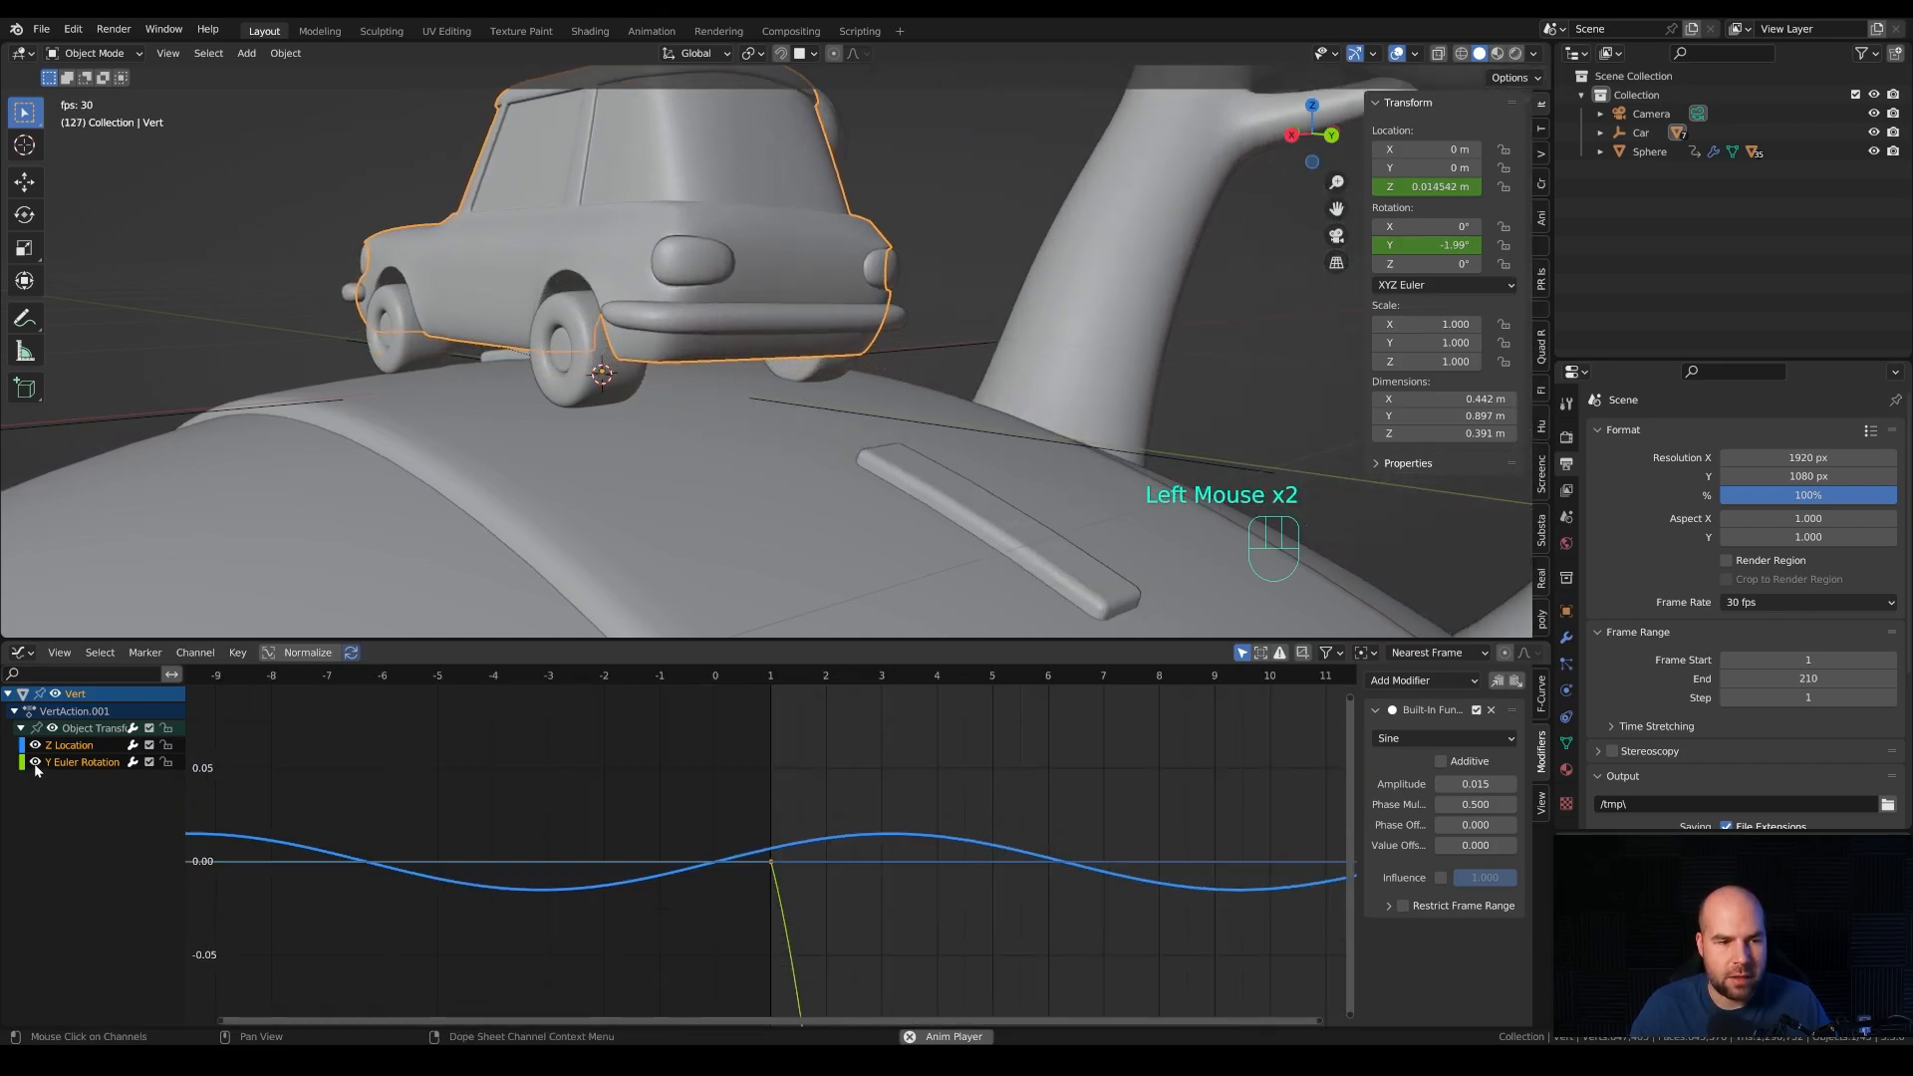
click(34, 763)
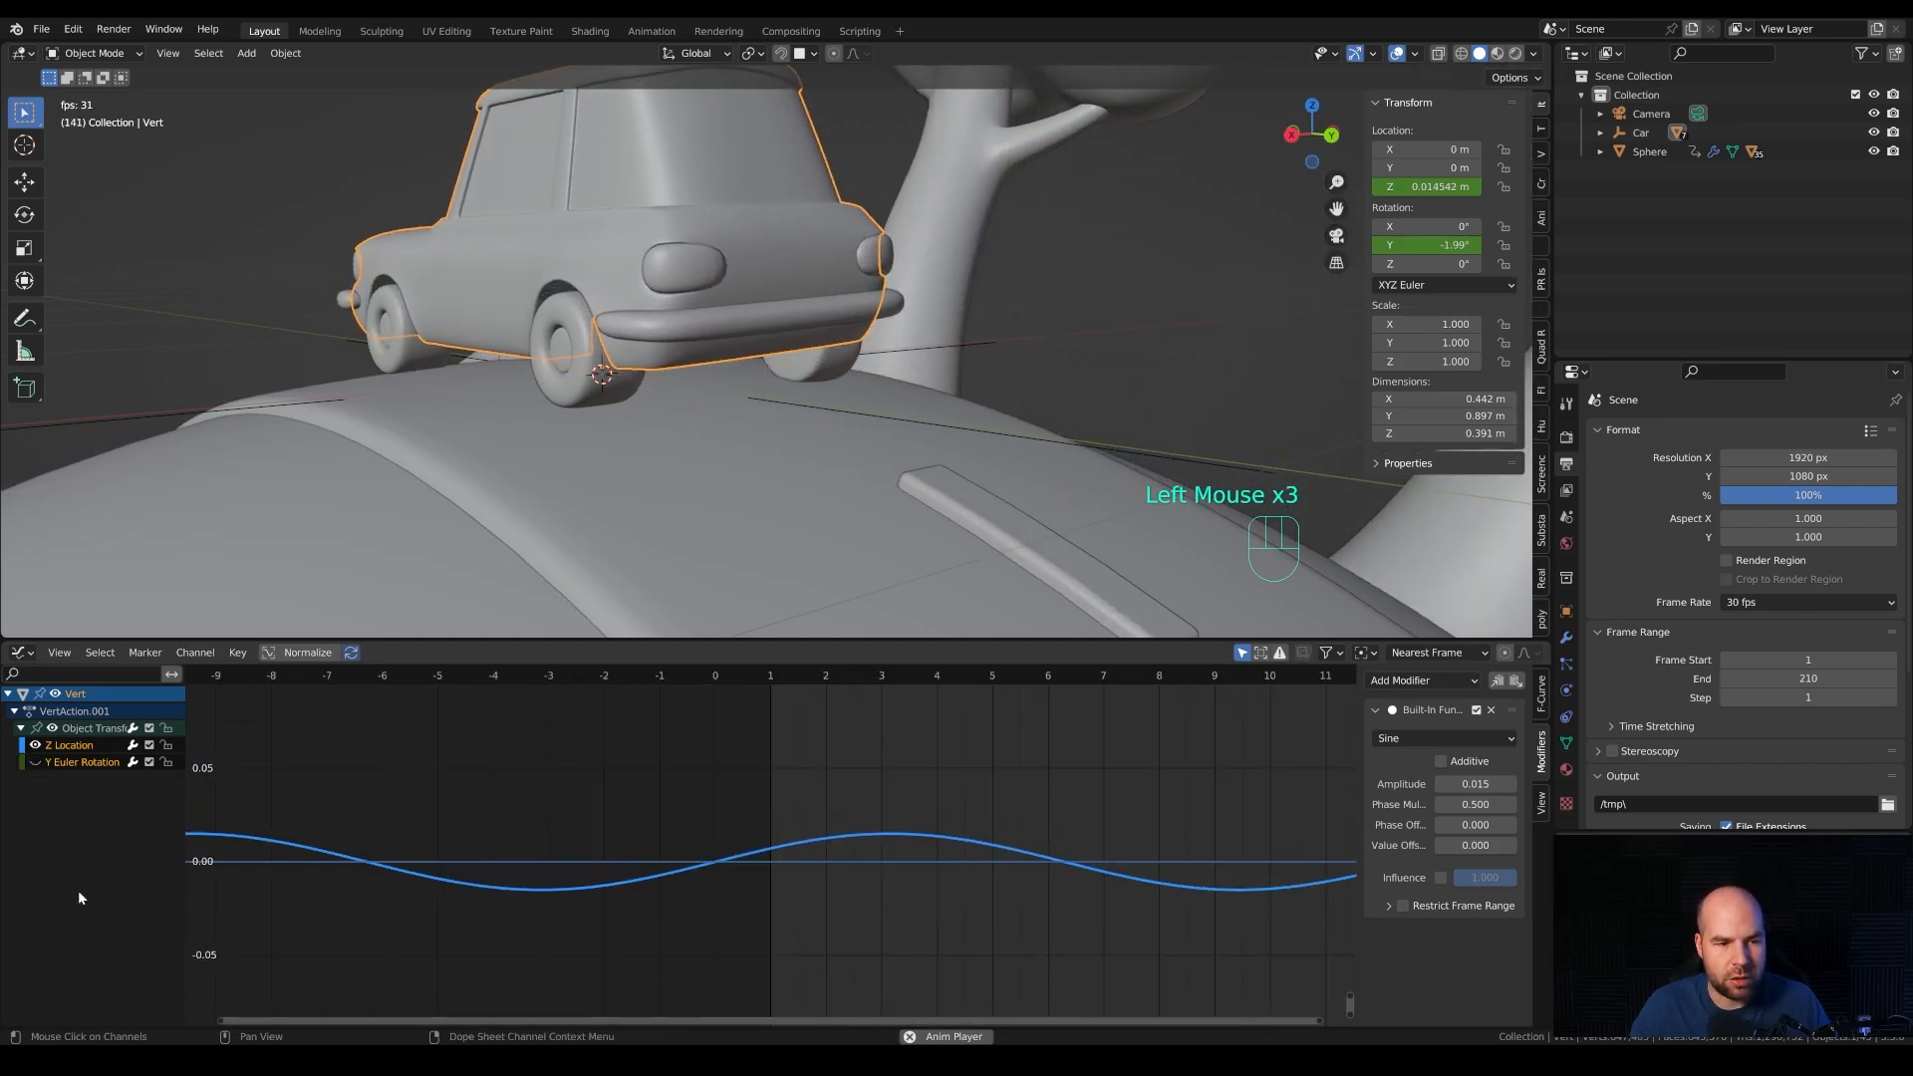
Make the sine modifier on the Z Location curve additive and play the animation.
click(773, 852)
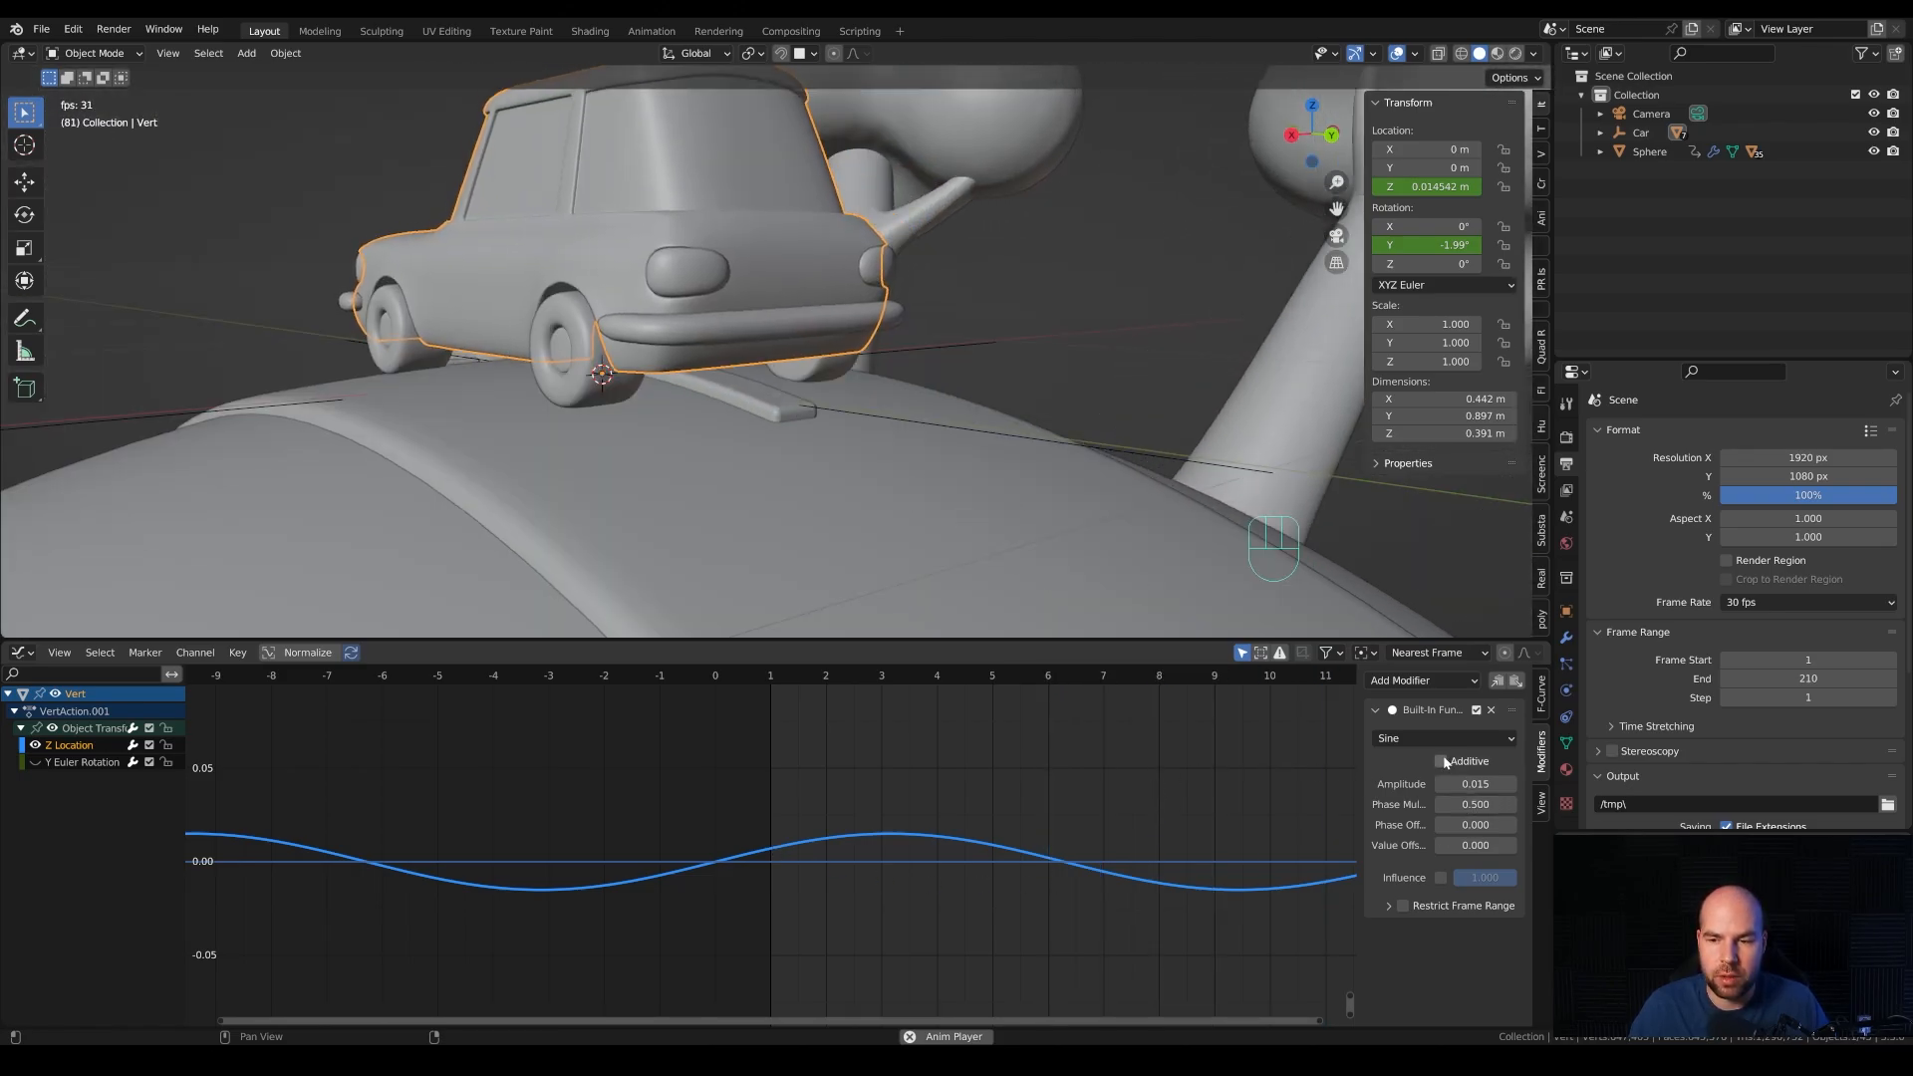
click(1441, 761)
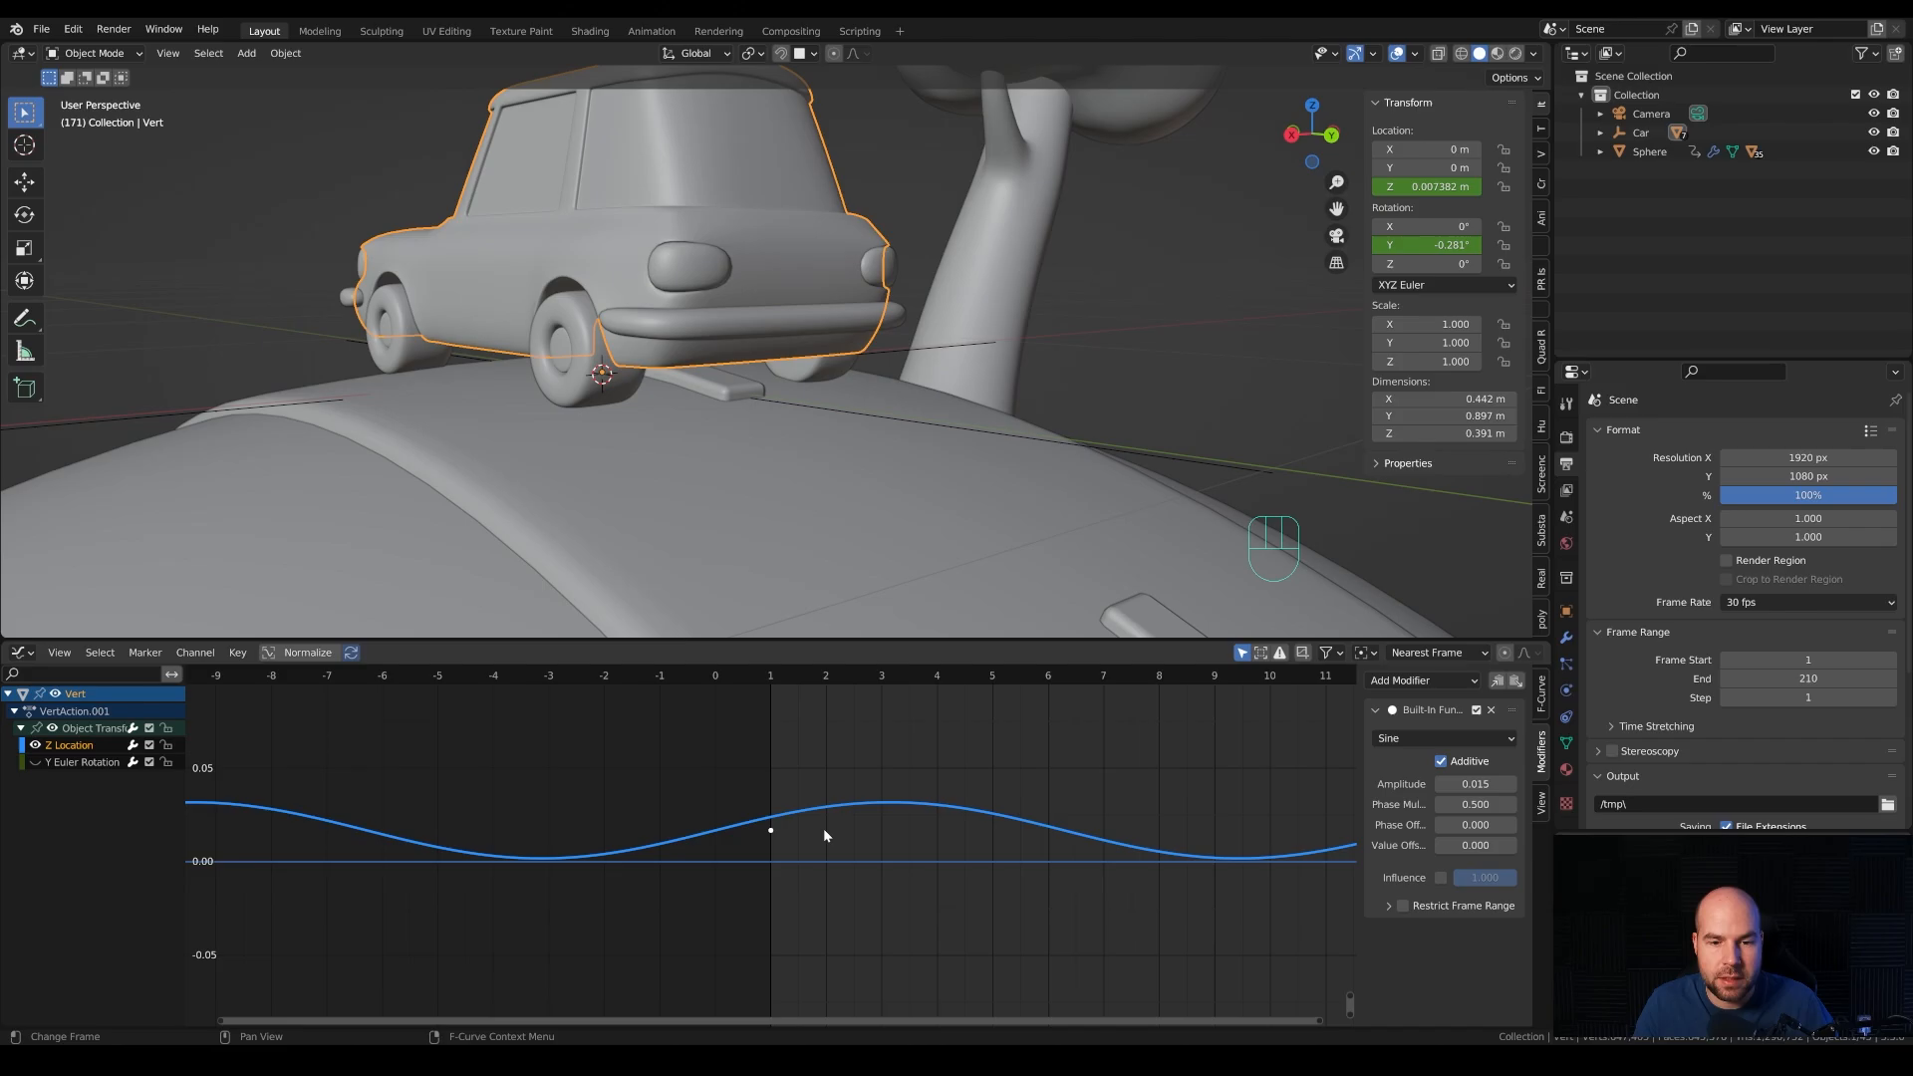
key(space)
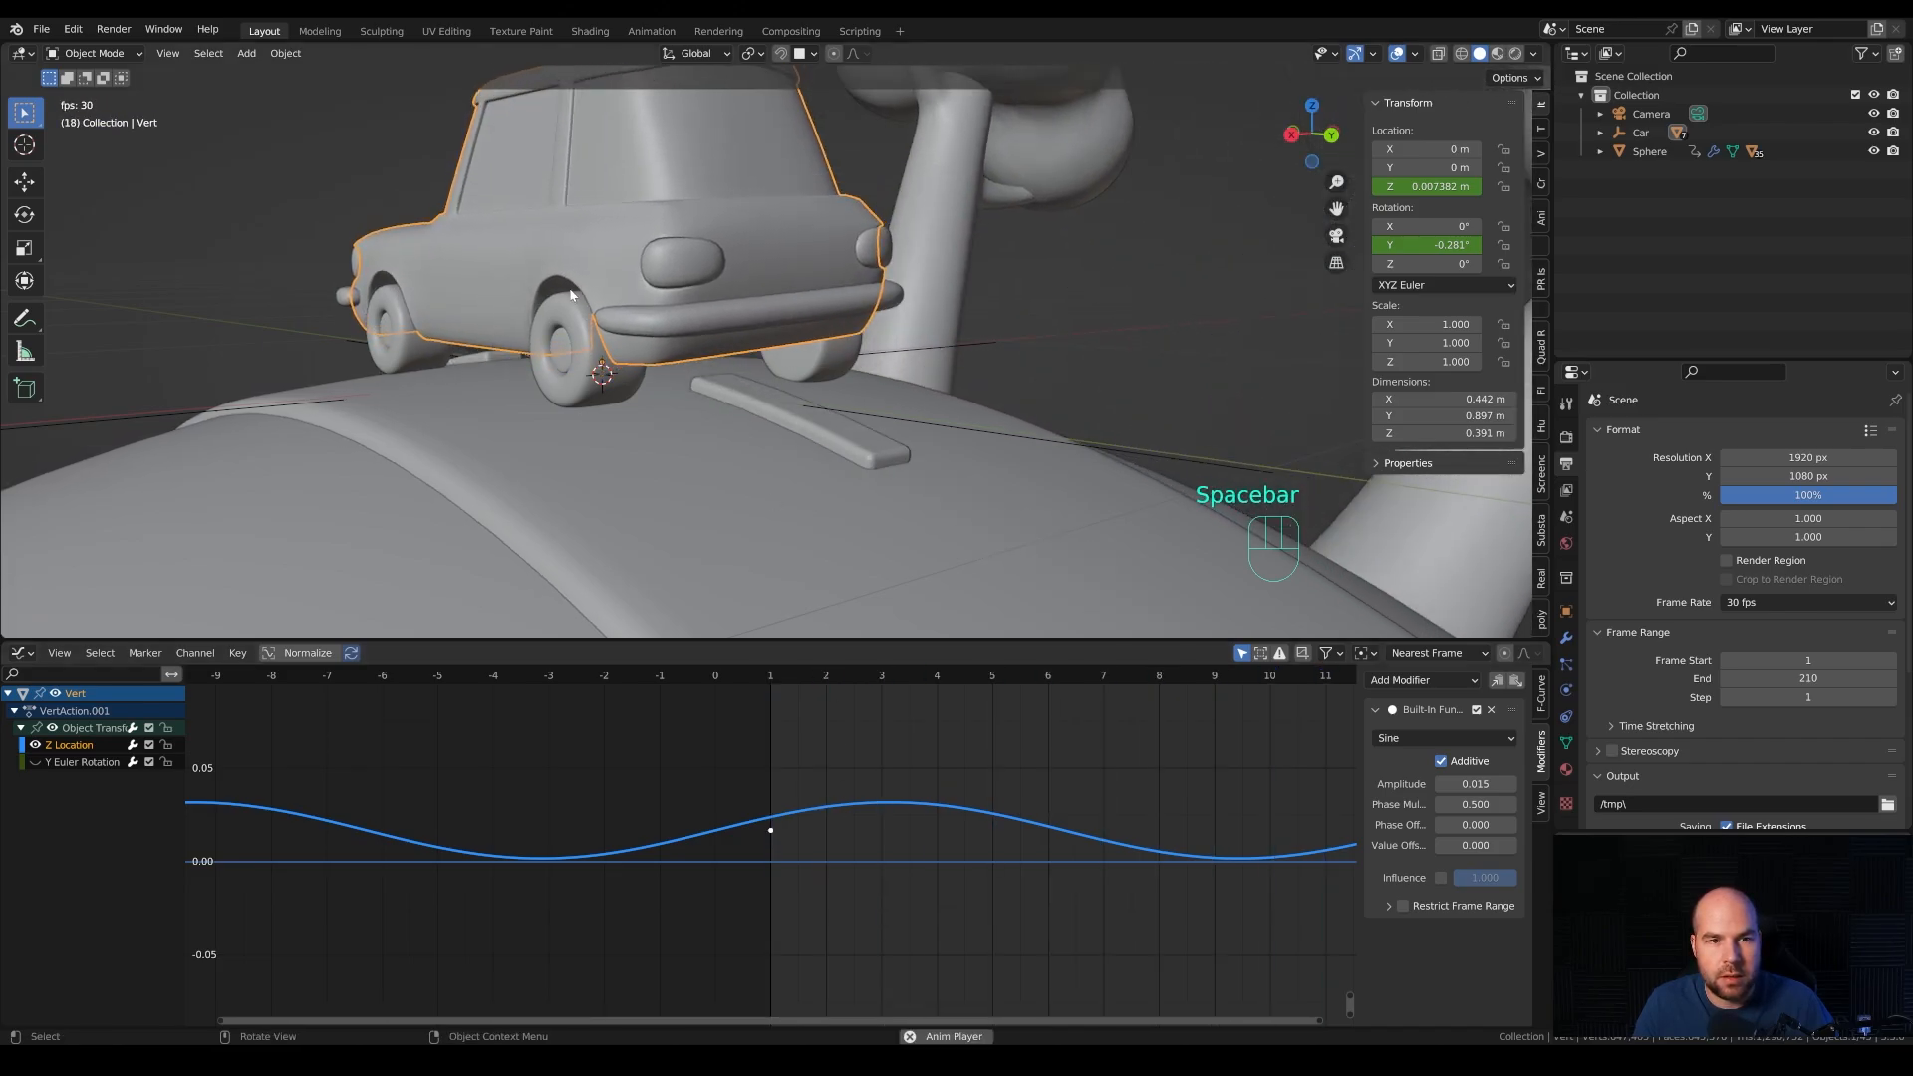
Try raising the Z Location keyframe along the value axis to lift the bouncing car body.
click(772, 835)
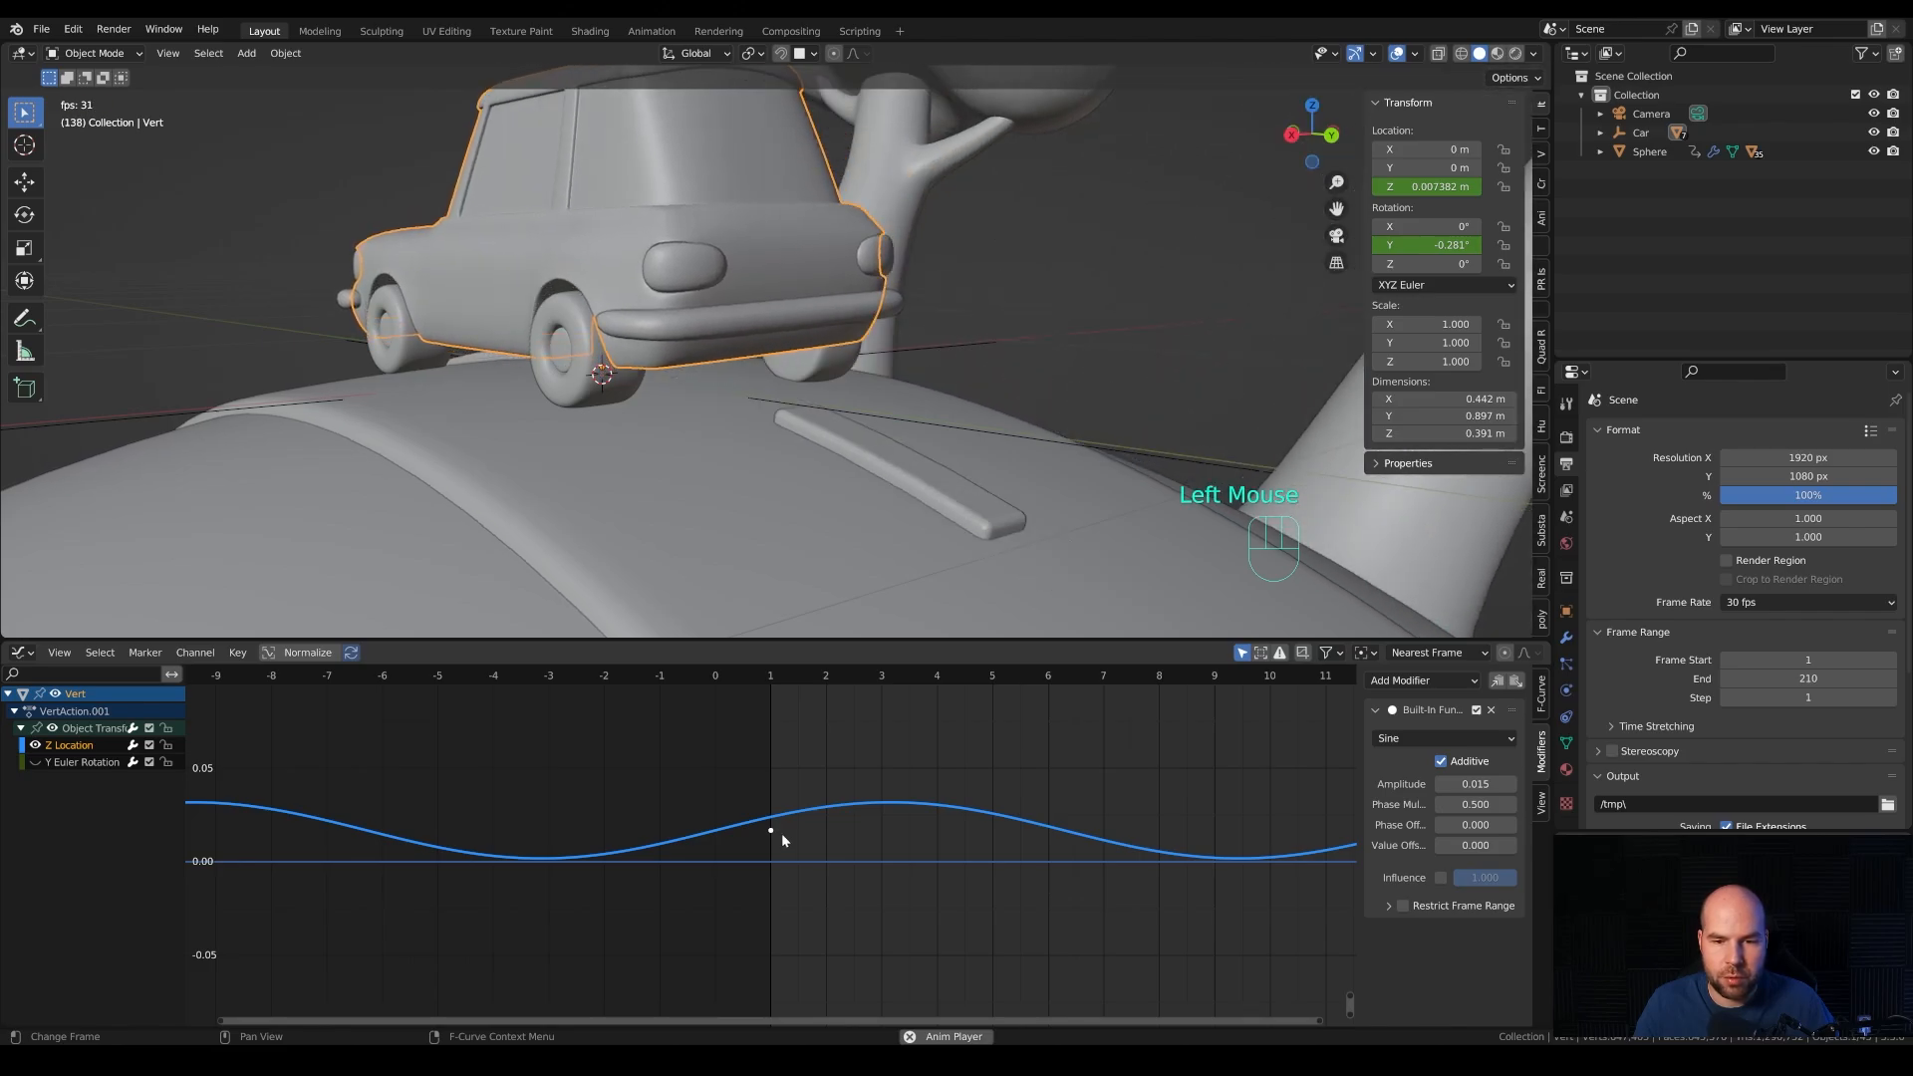
key(g)
key(y)
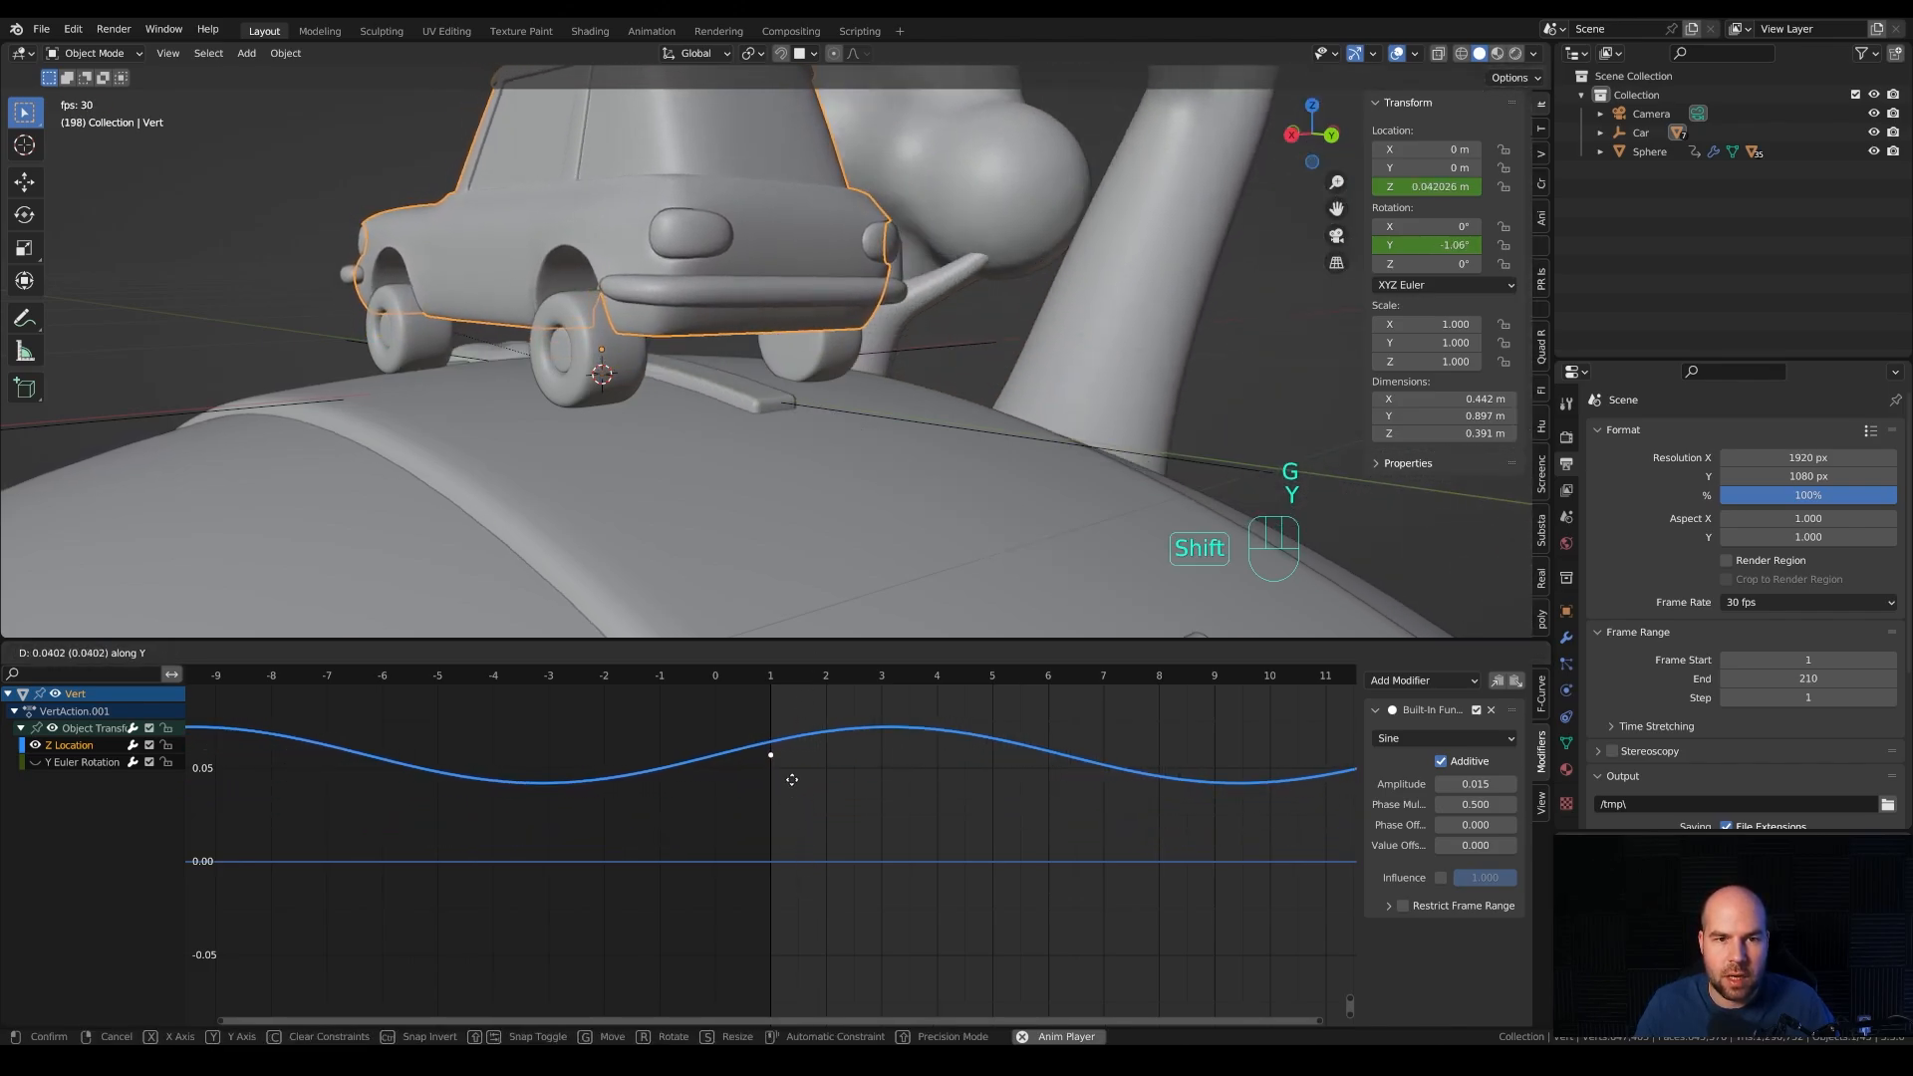
shift+click(797, 777)
key(g)
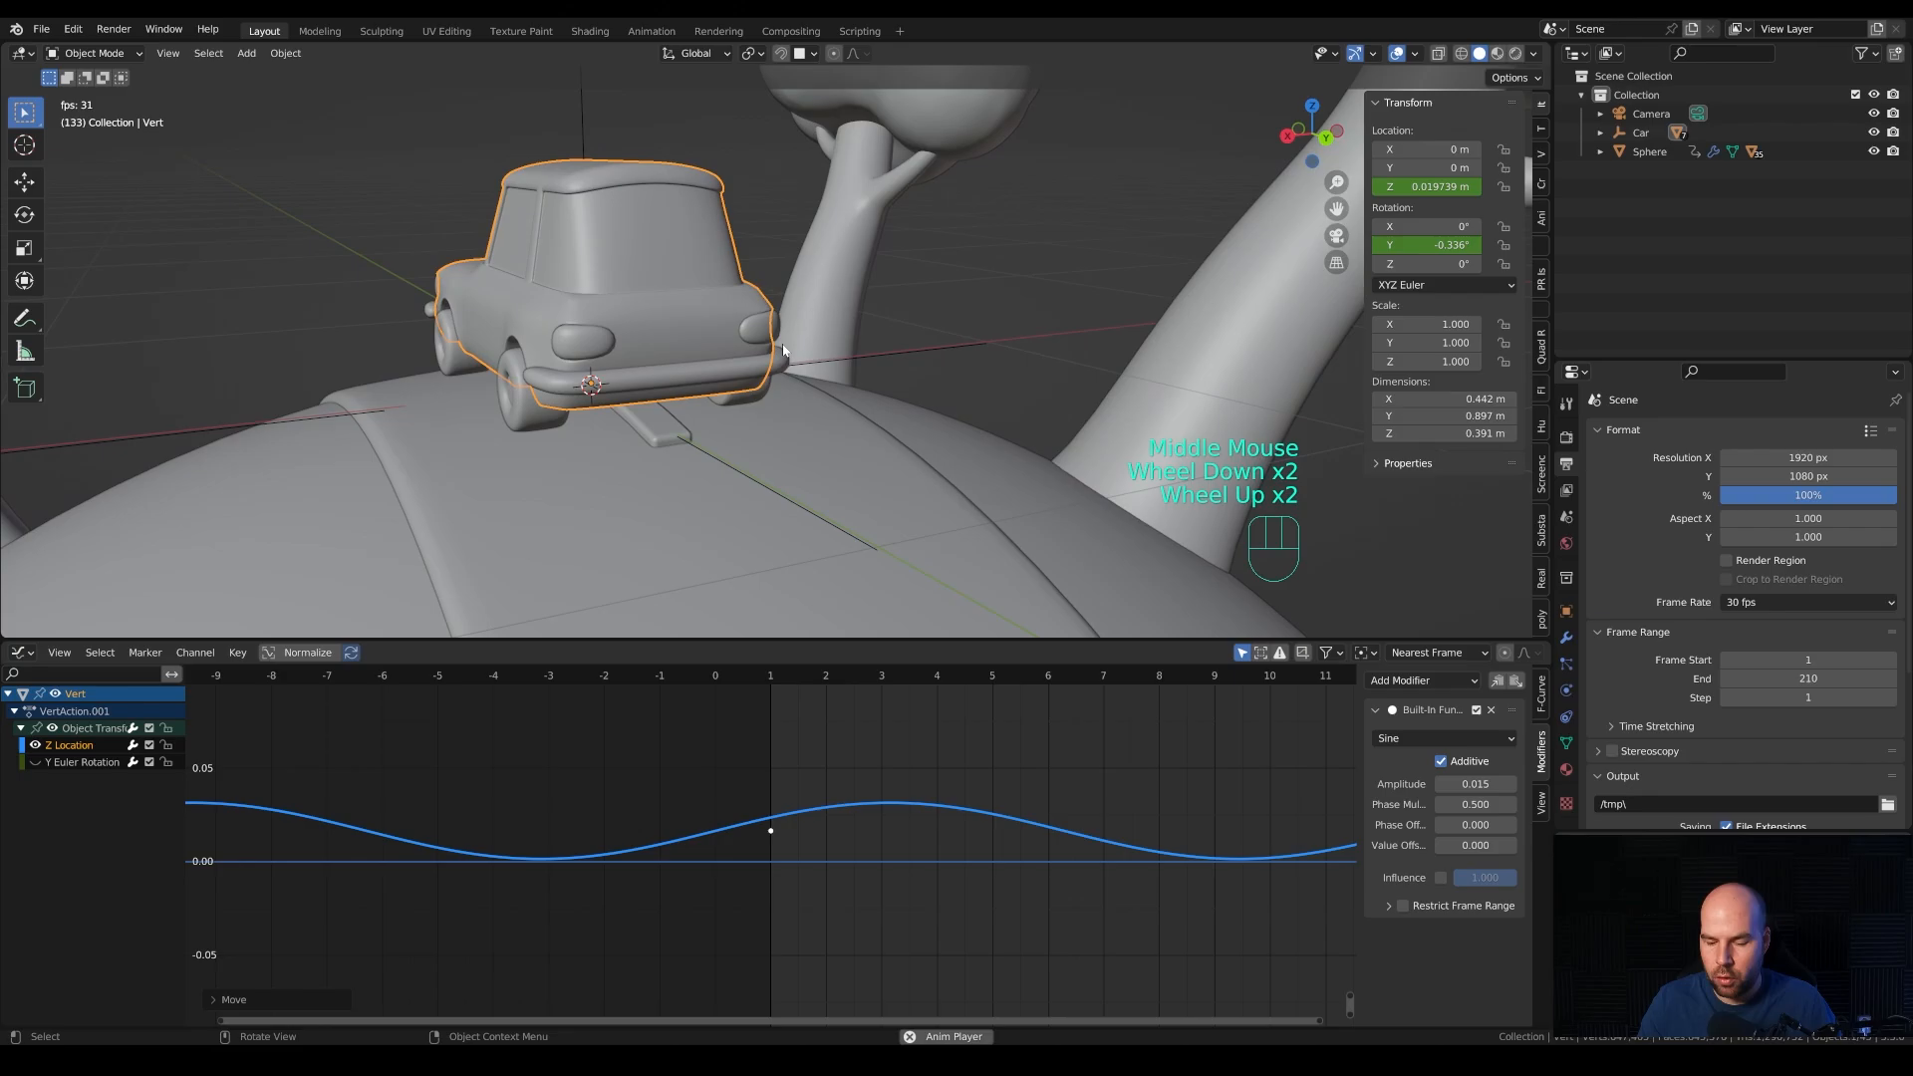
Look through the scene camera, change the graph editor area to a timeline and shrink it to enlarge the 3D view.
key(KP_0)
scroll(941, 335, down, 4)
shift+middle_drag(941, 334, 971, 344)
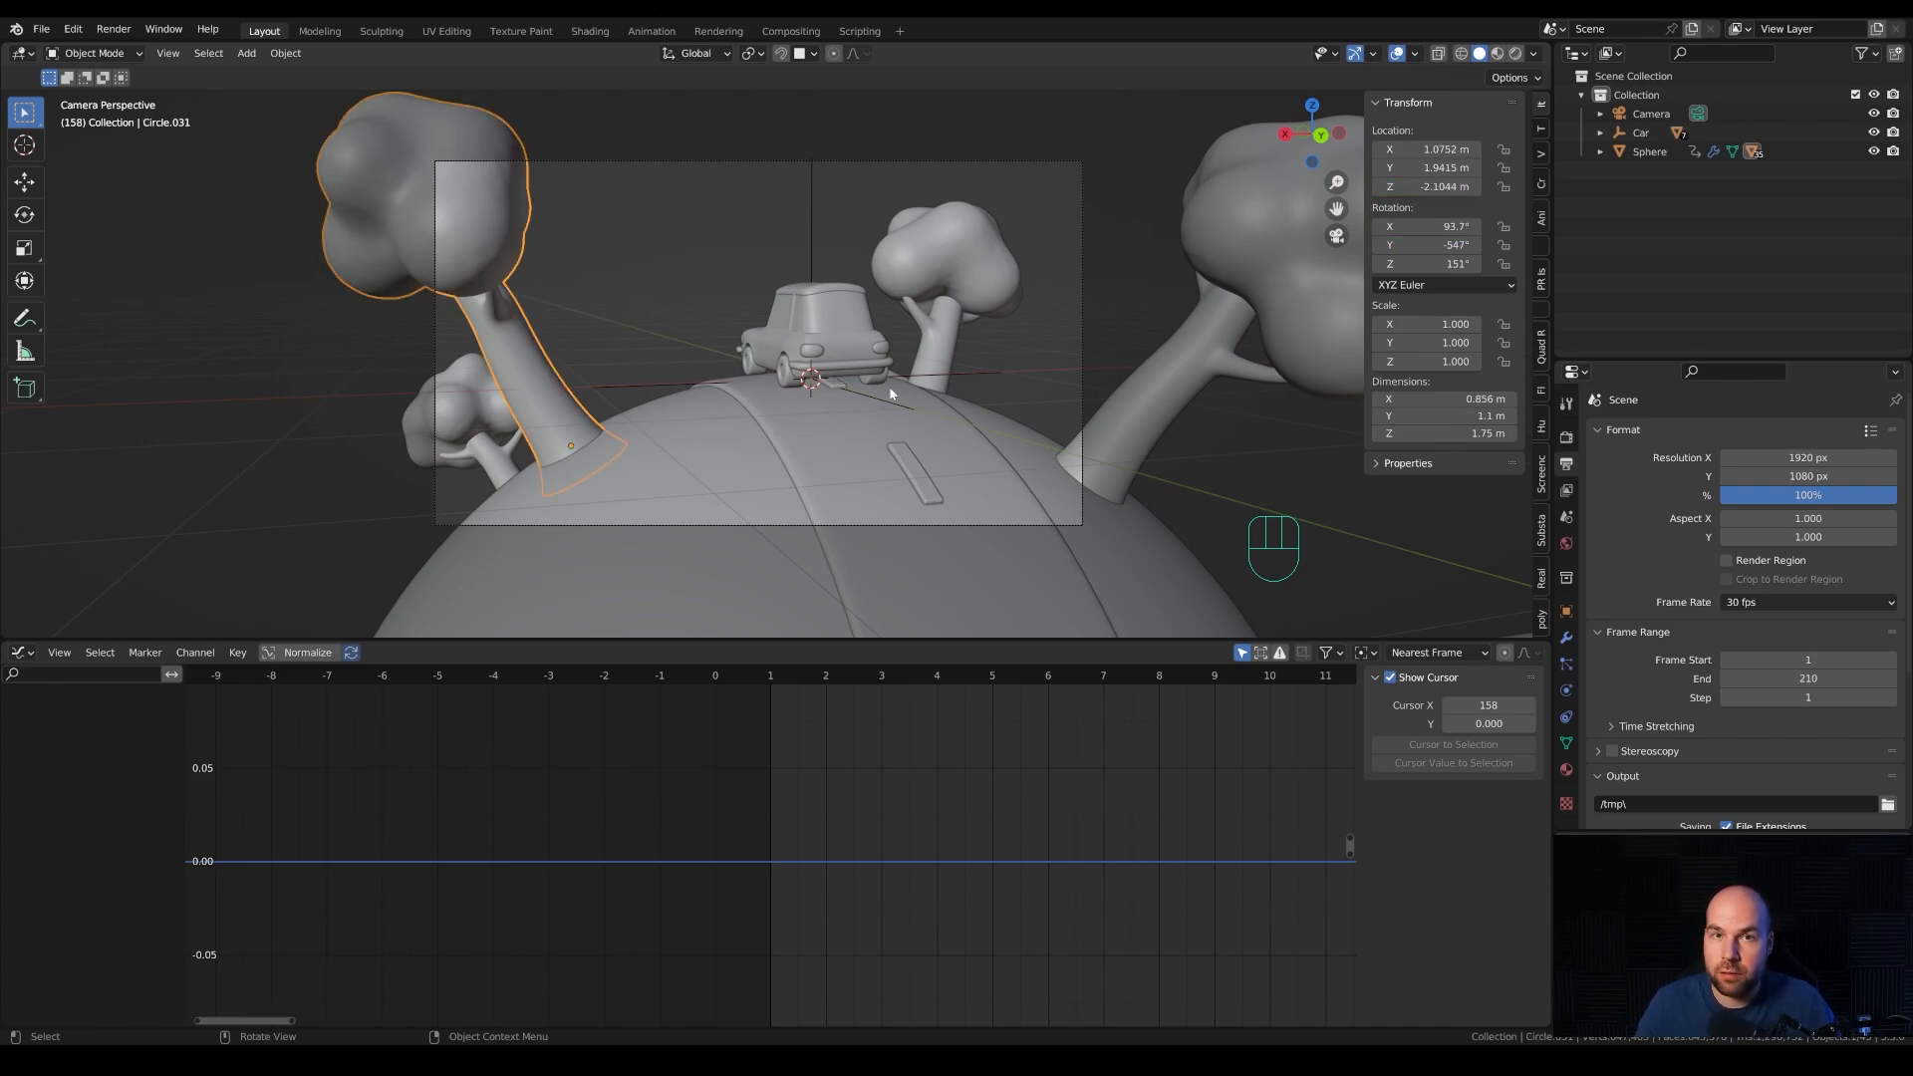
click(22, 653)
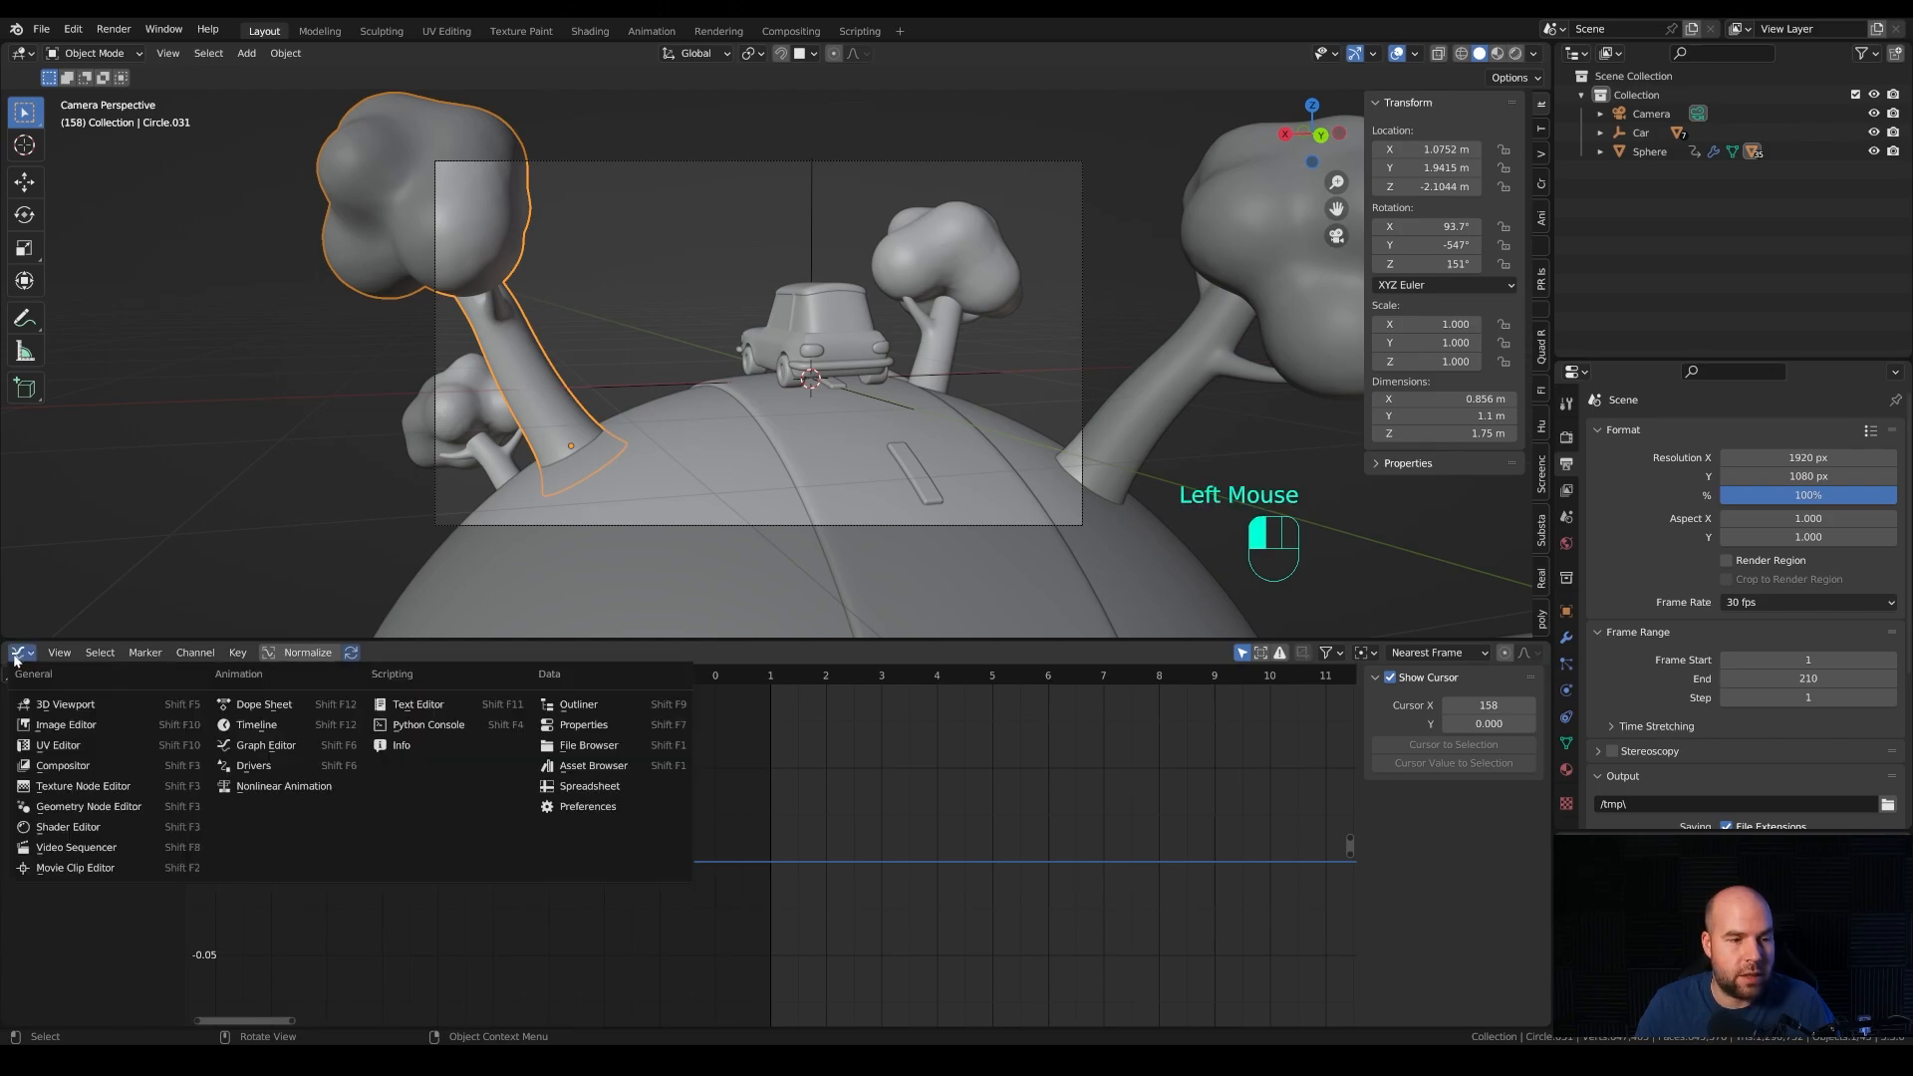
key(ctrl+Tab)
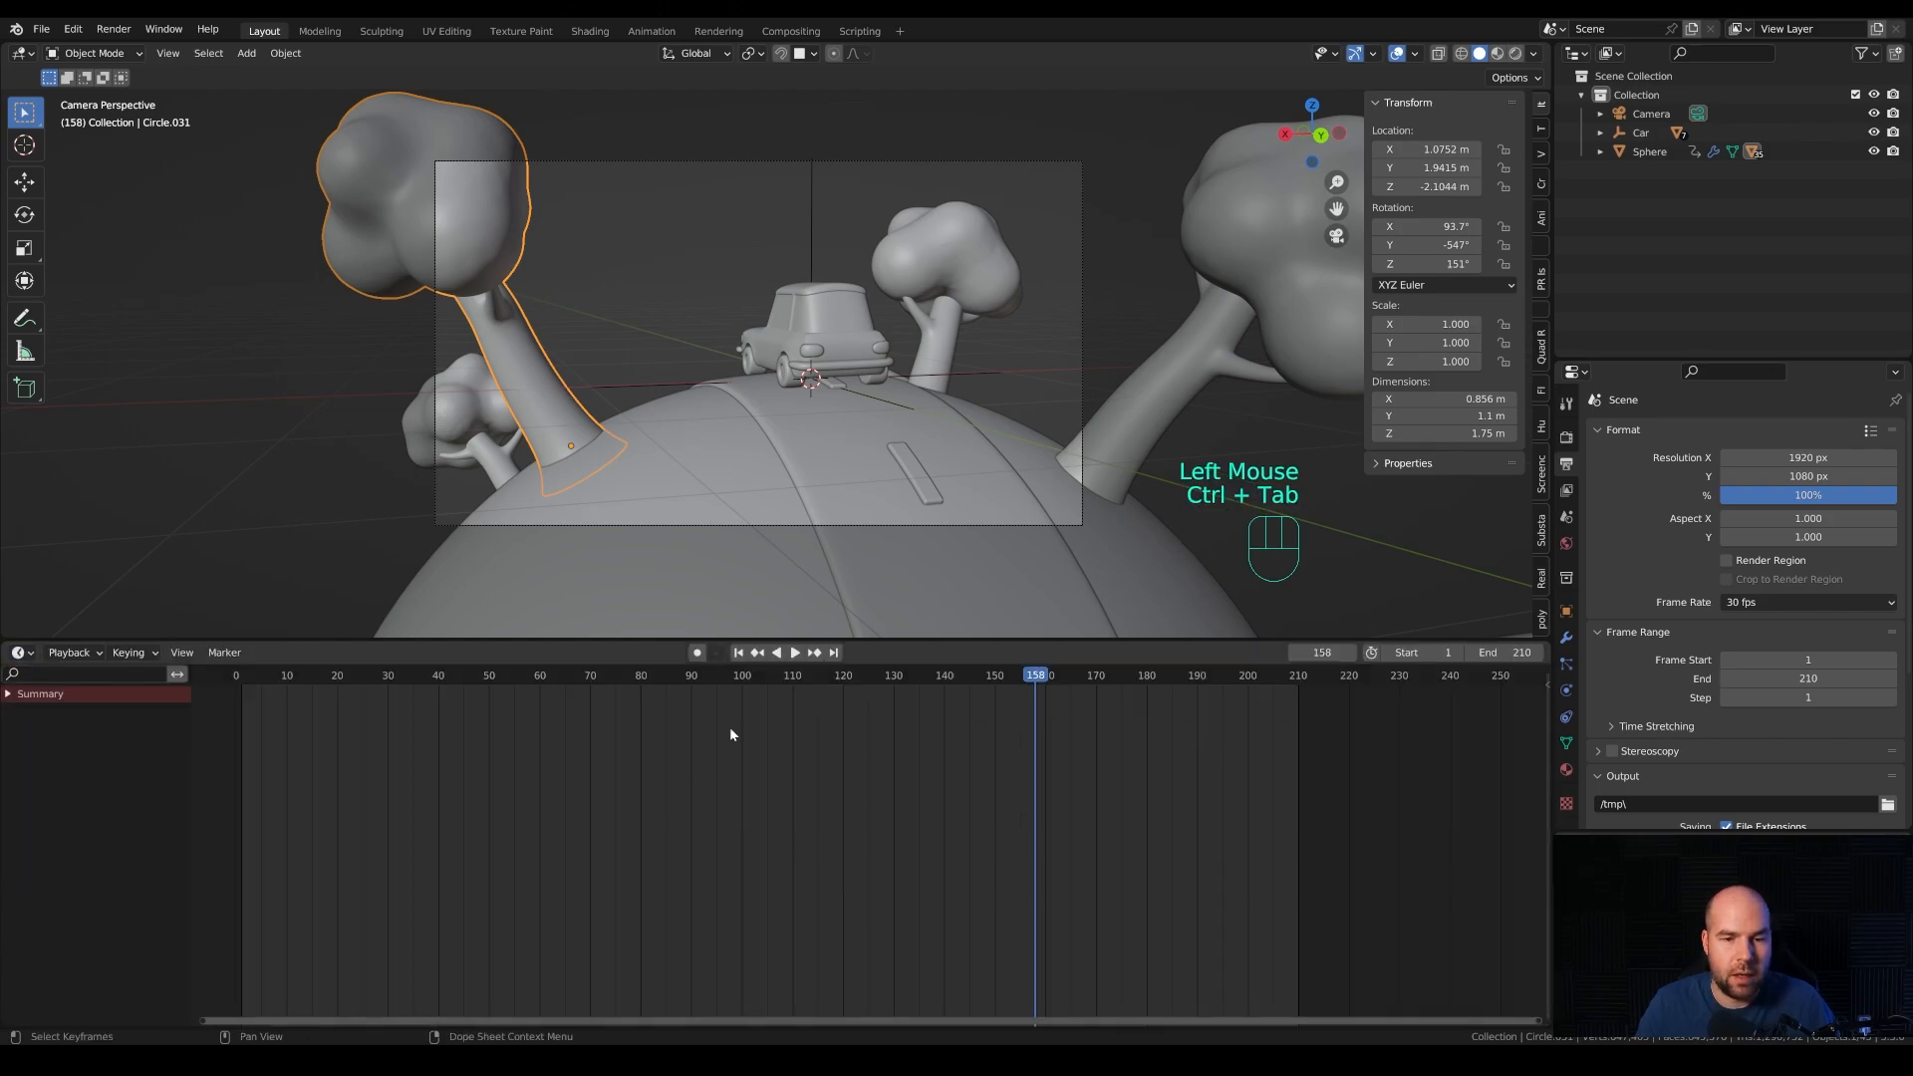
drag(812, 645, 790, 916)
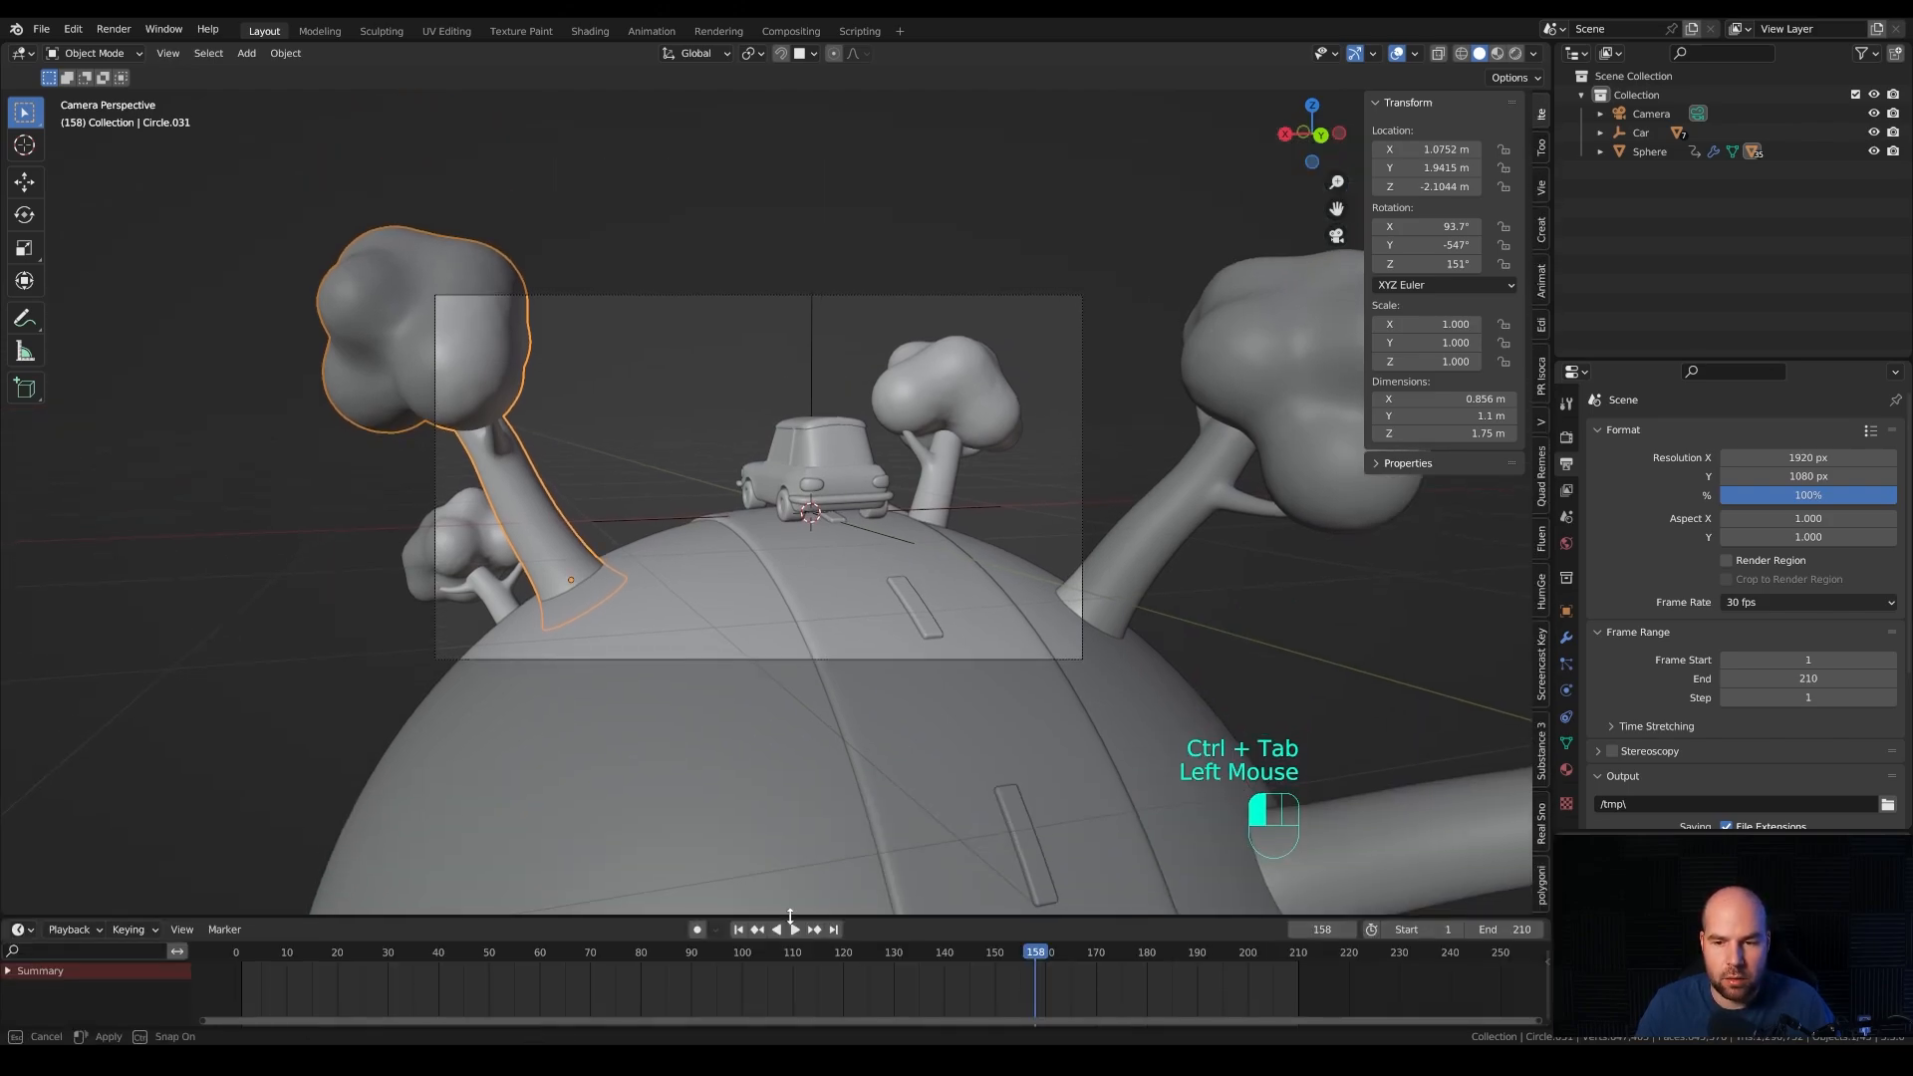
shift+middle_drag(784, 635, 804, 648)
scroll(803, 648, up, 1)
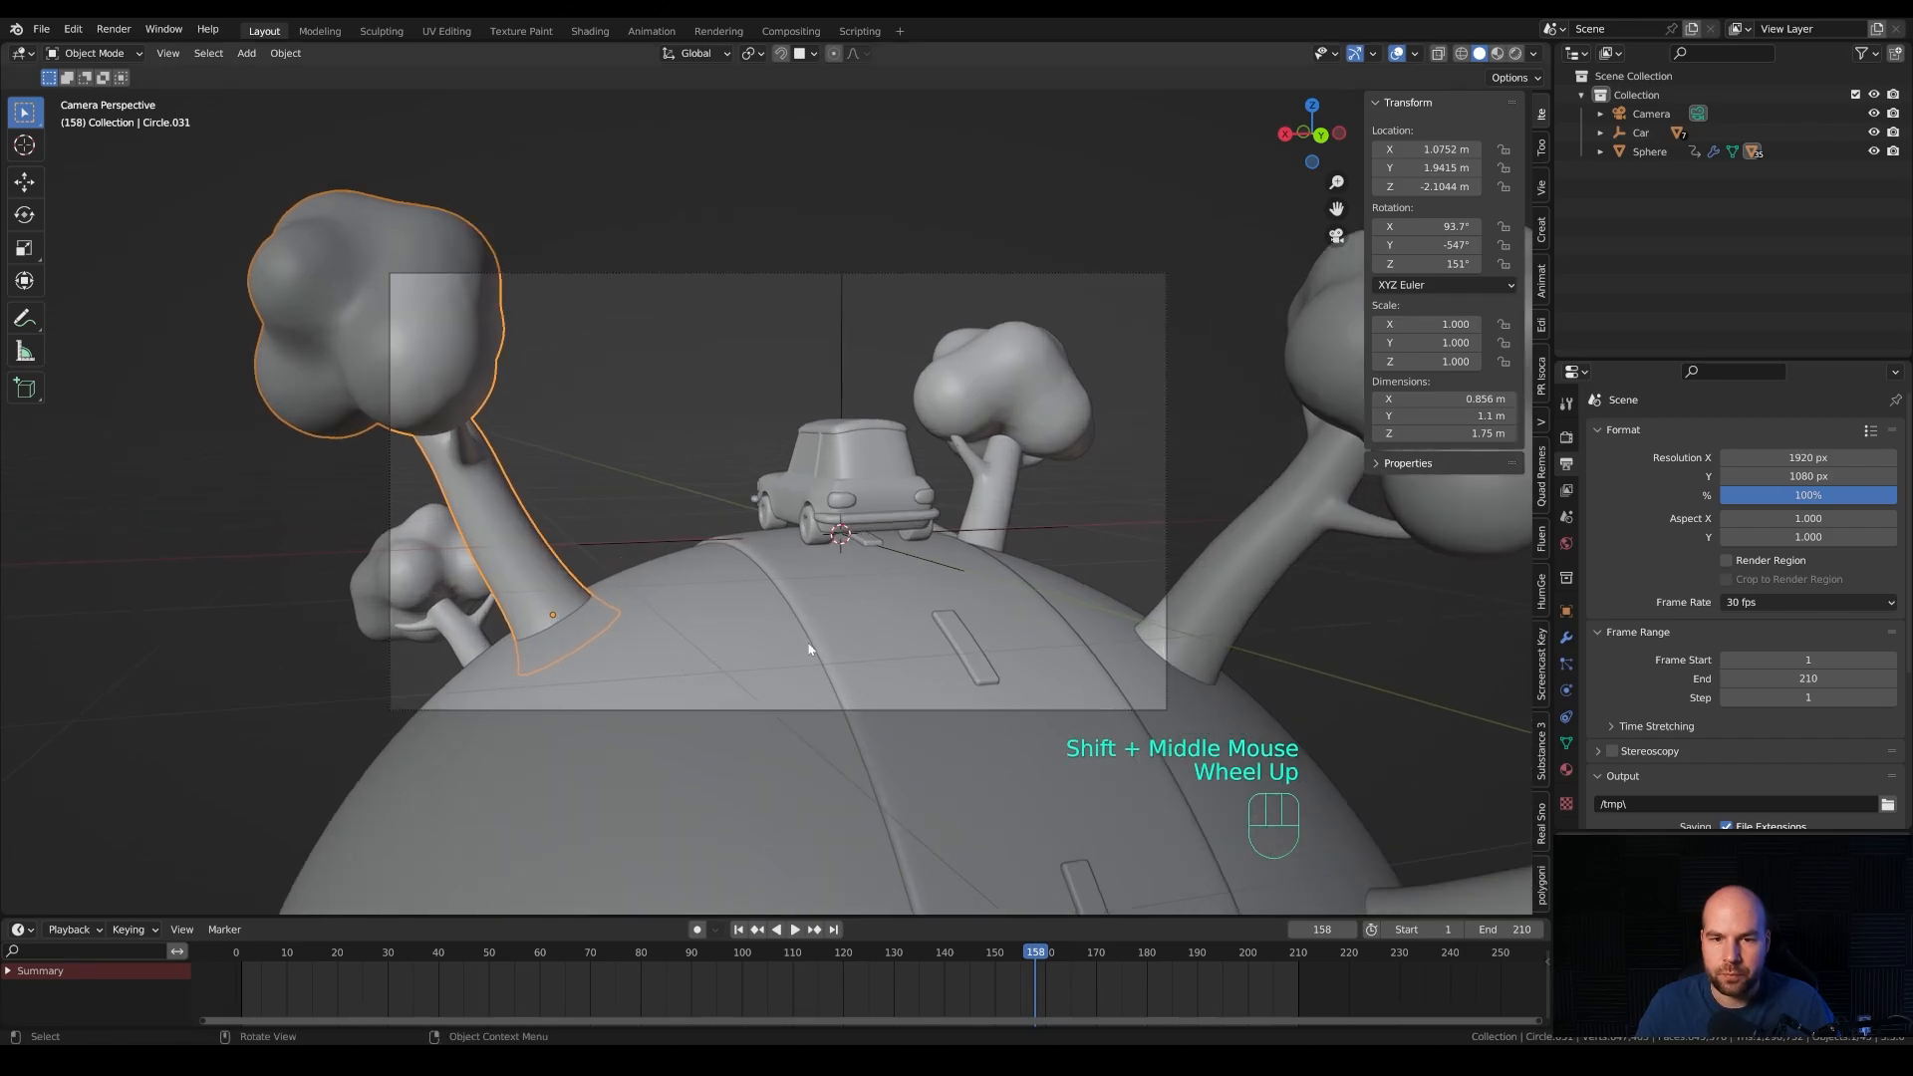
Add a 2 m mesh plane at the world origin for the scene's backdrop.
key(shift+a)
mouse_move(661, 163)
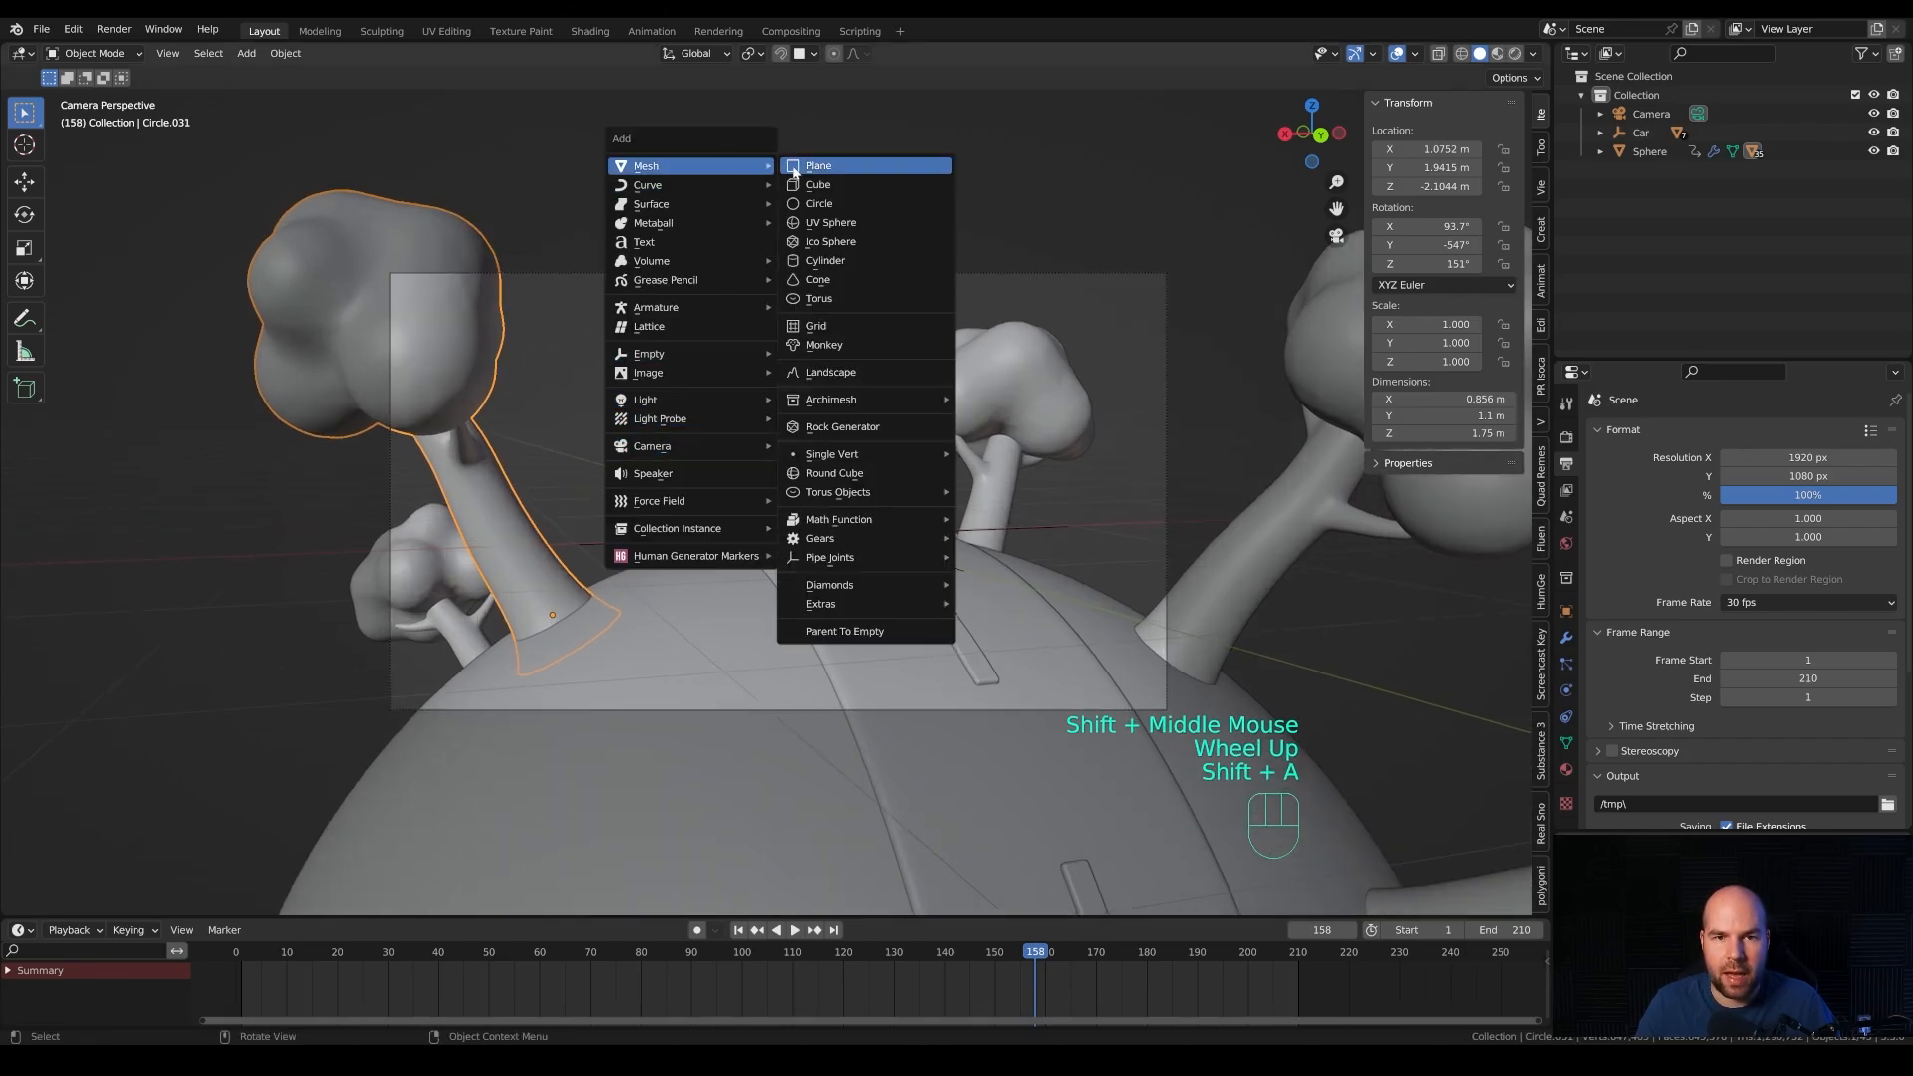
click(809, 170)
scroll(769, 424, down, 3)
middle_drag(769, 425, 815, 453)
scroll(819, 458, down, 3)
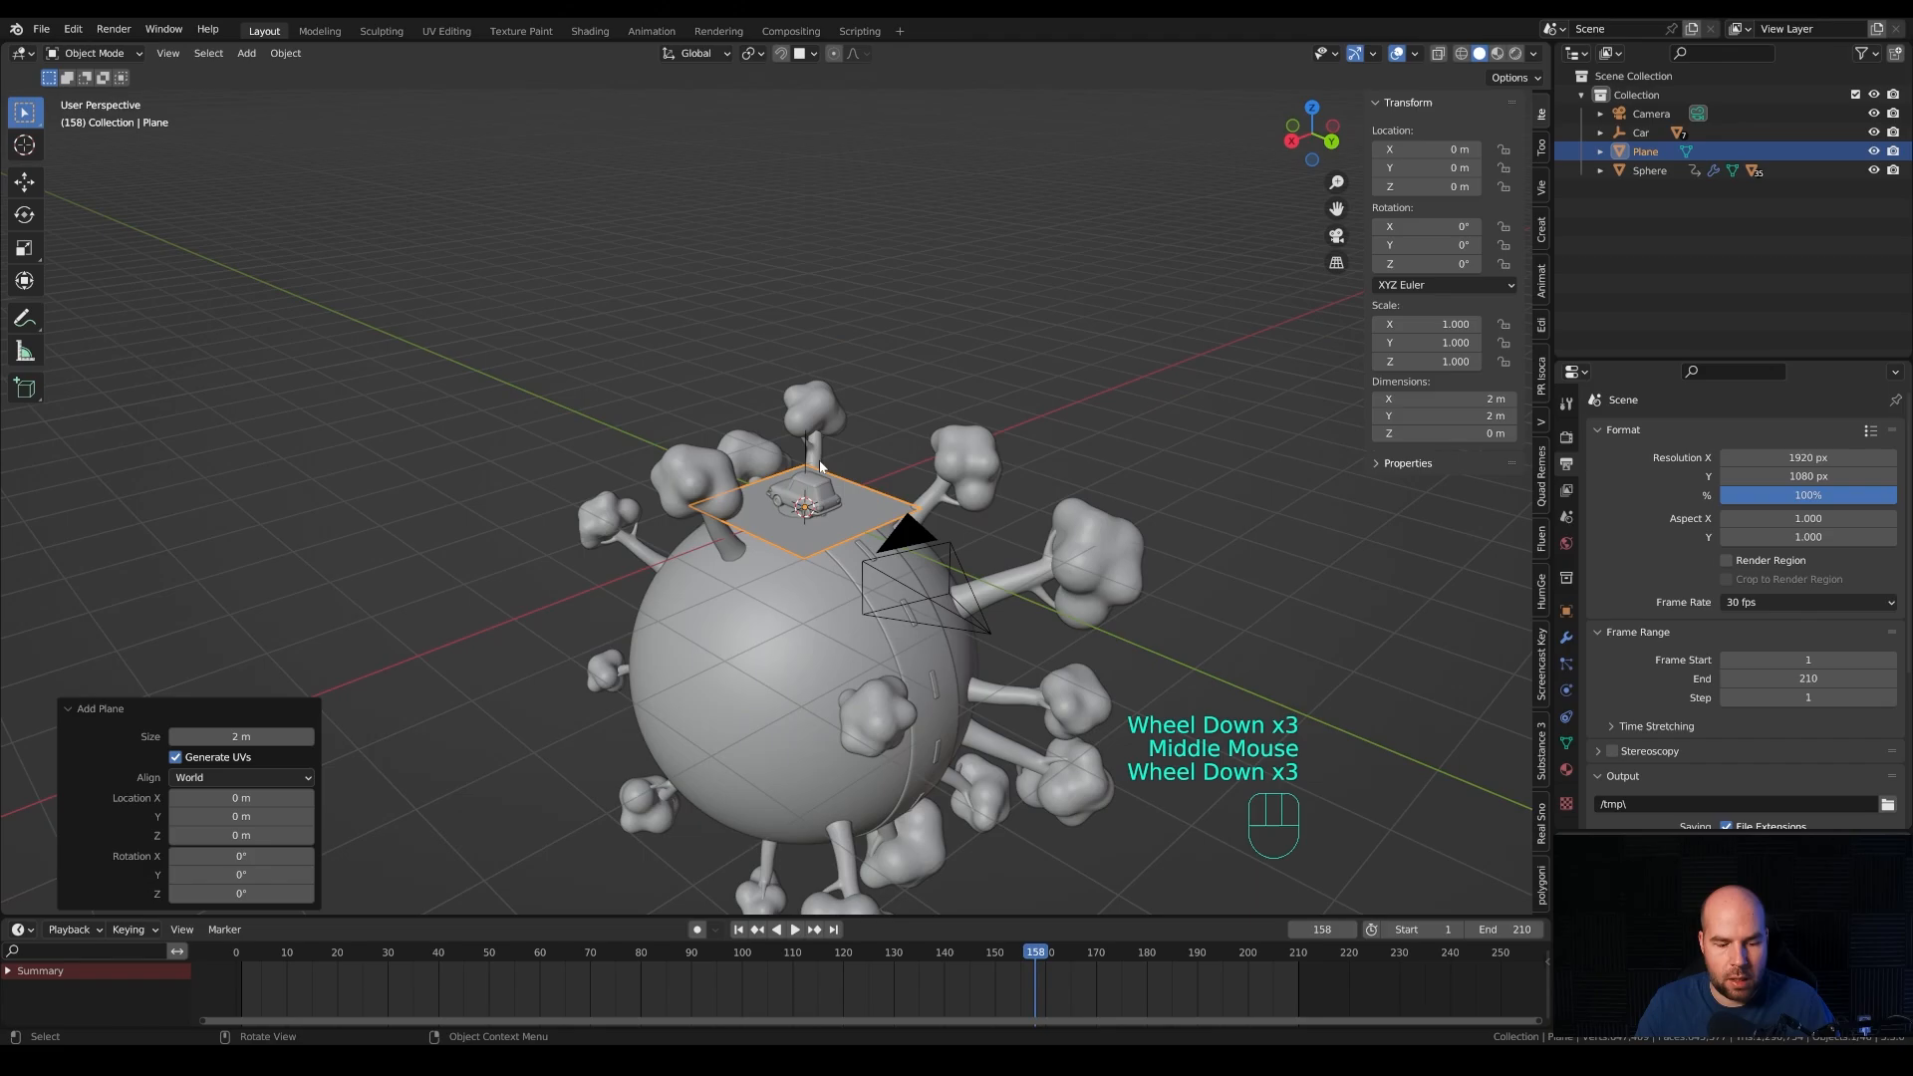
Rotate the plane -90° about the global X axis so it stands upright.
key(r)
key(x)
key(KP_Subtract)
key(KP_9)
key(KP_0)
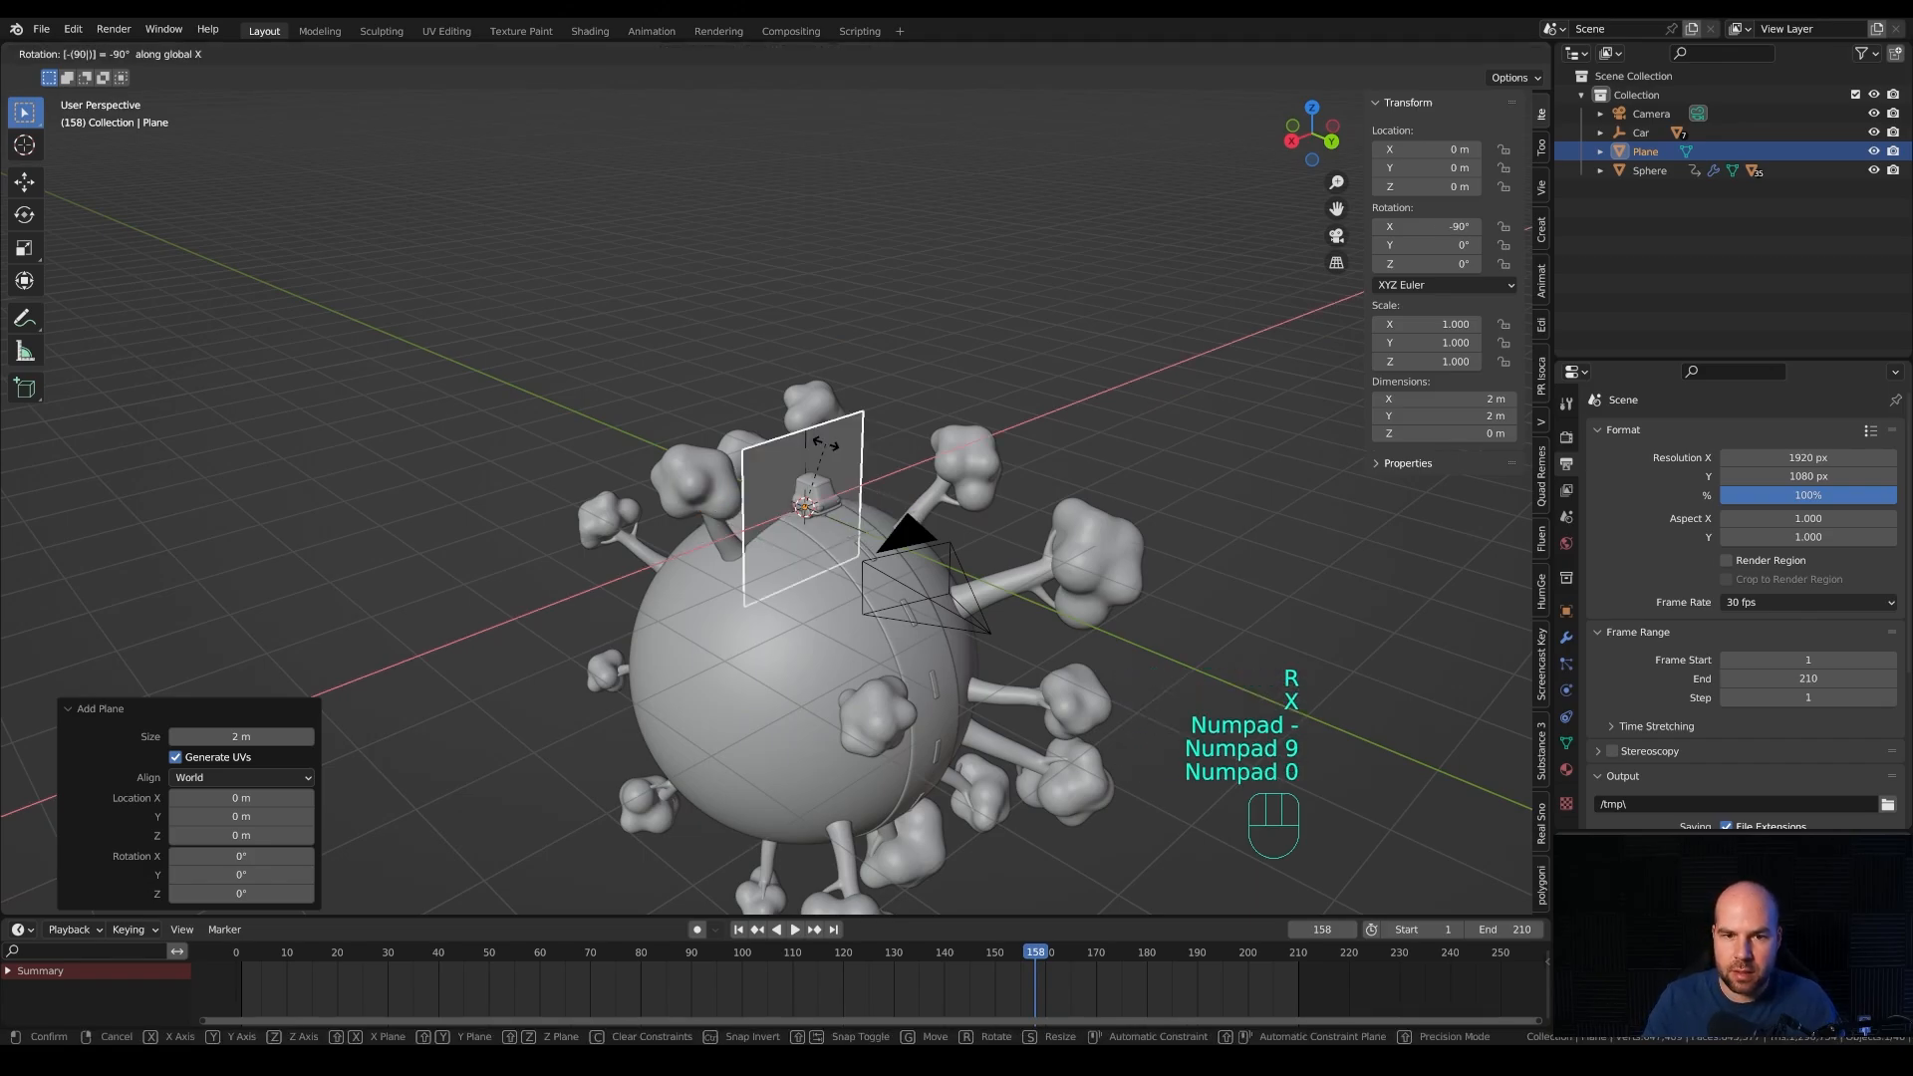
key(KP_Enter)
Move the upright plane along Y to about -7.47 m, behind the planet and opposite the camera.
key(g)
key(y)
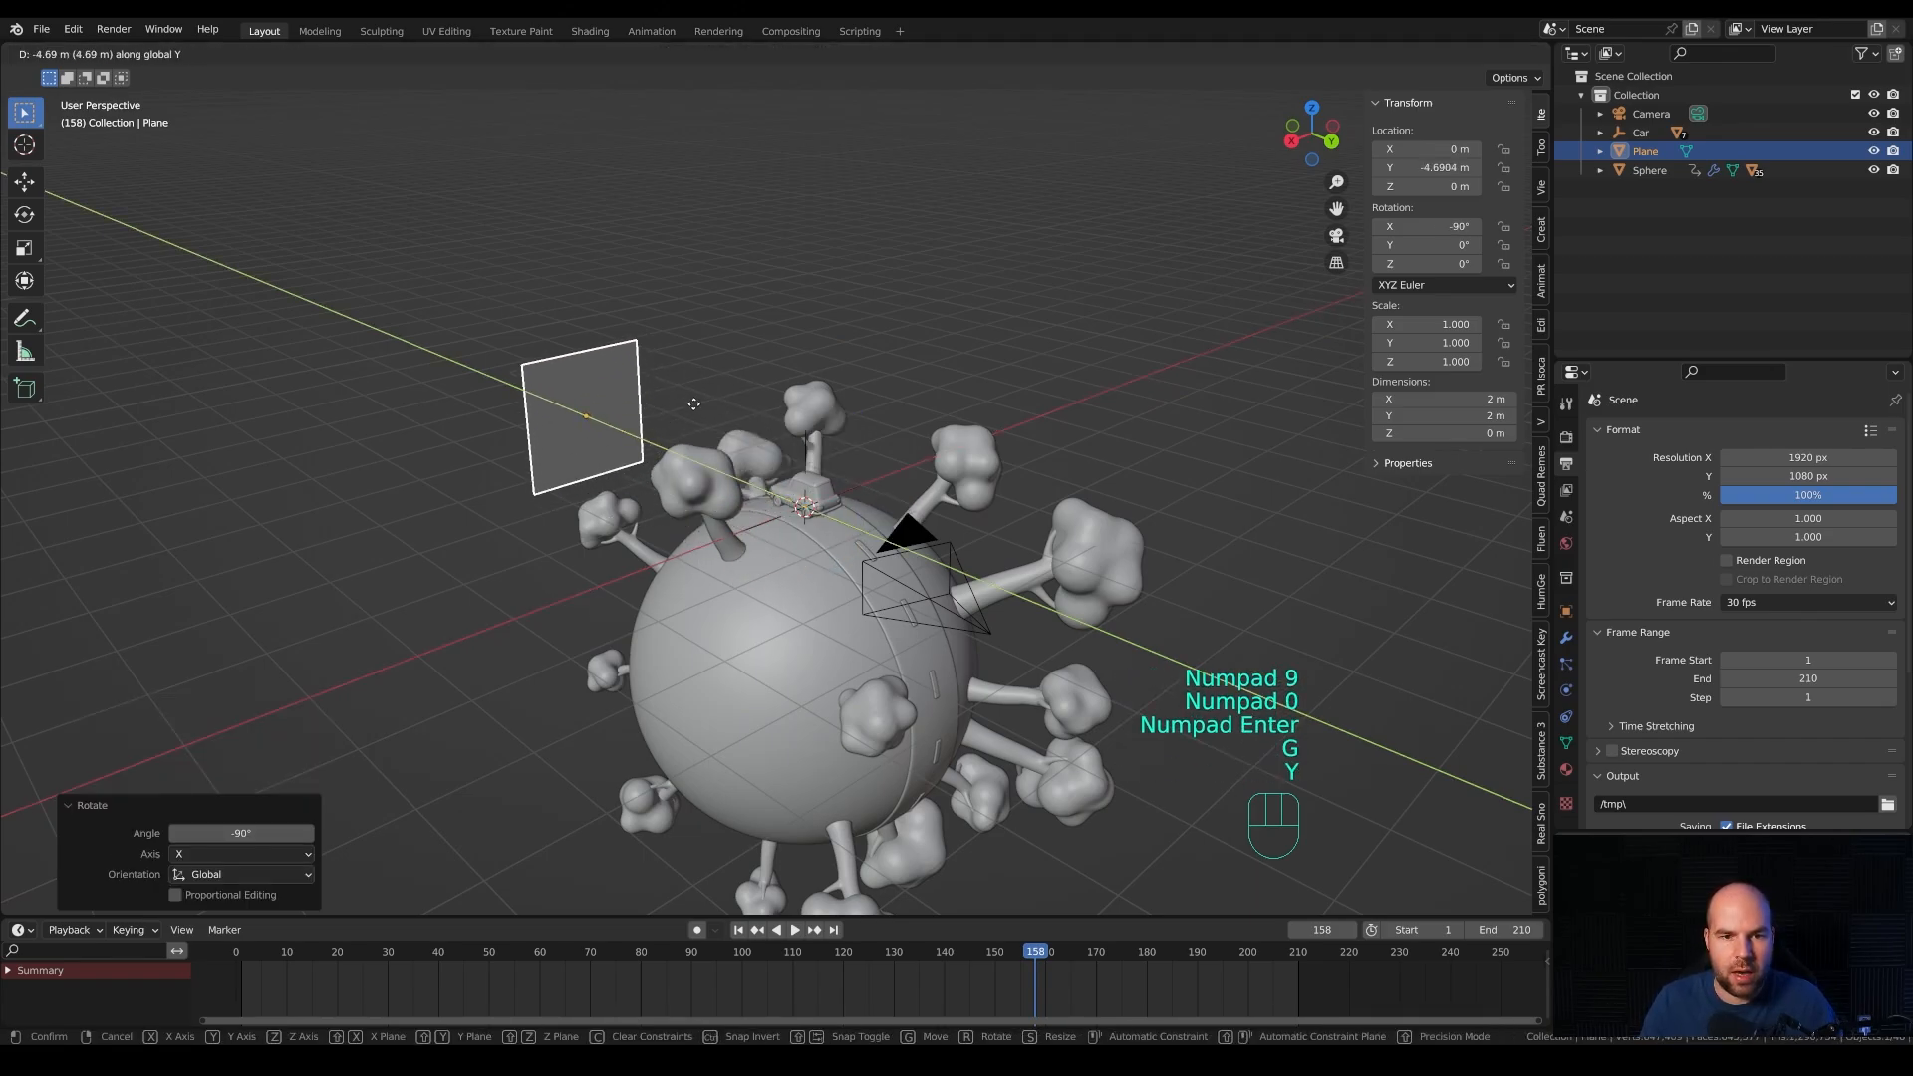
click(642, 388)
middle_drag(642, 389, 486, 440)
key(g)
key(y)
click(378, 501)
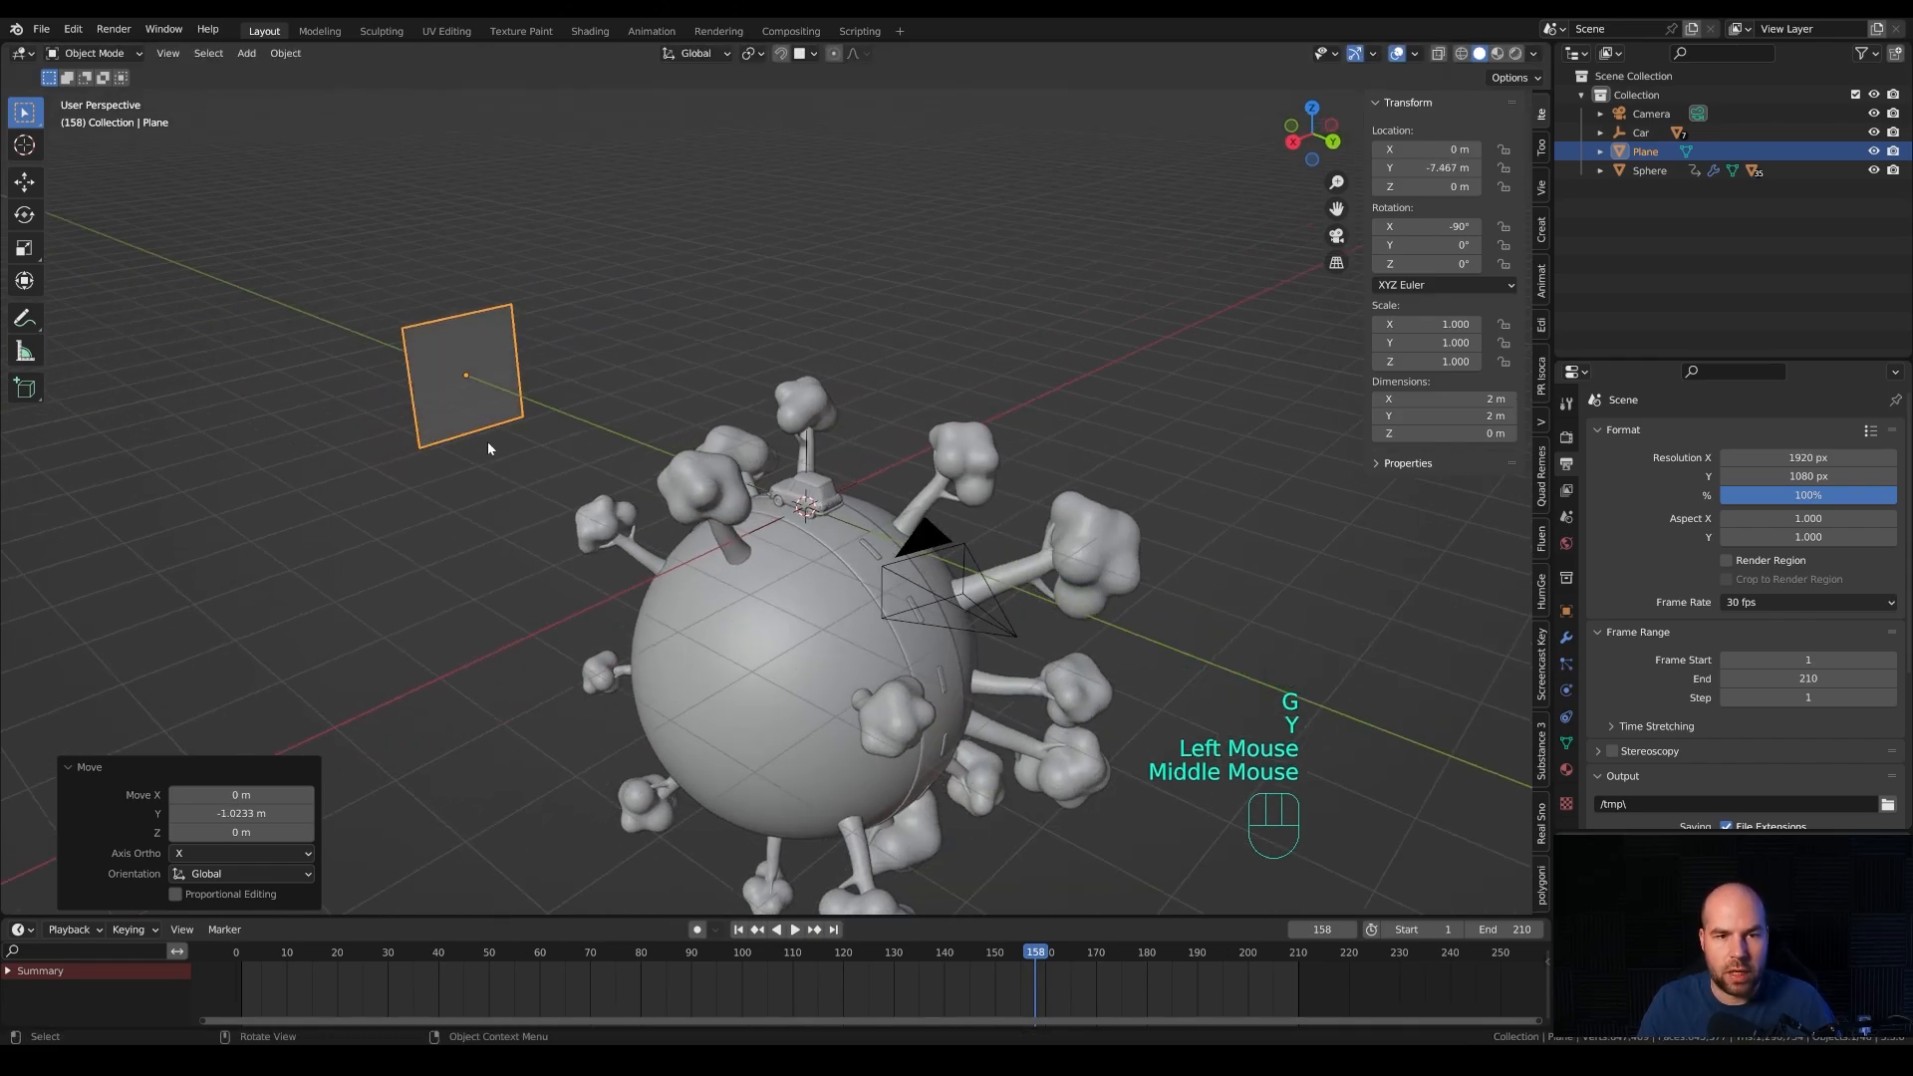
Scale the backdrop plane's mesh by about 14 in Edit Mode and check its coverage through the camera.
key(Tab)
key(s)
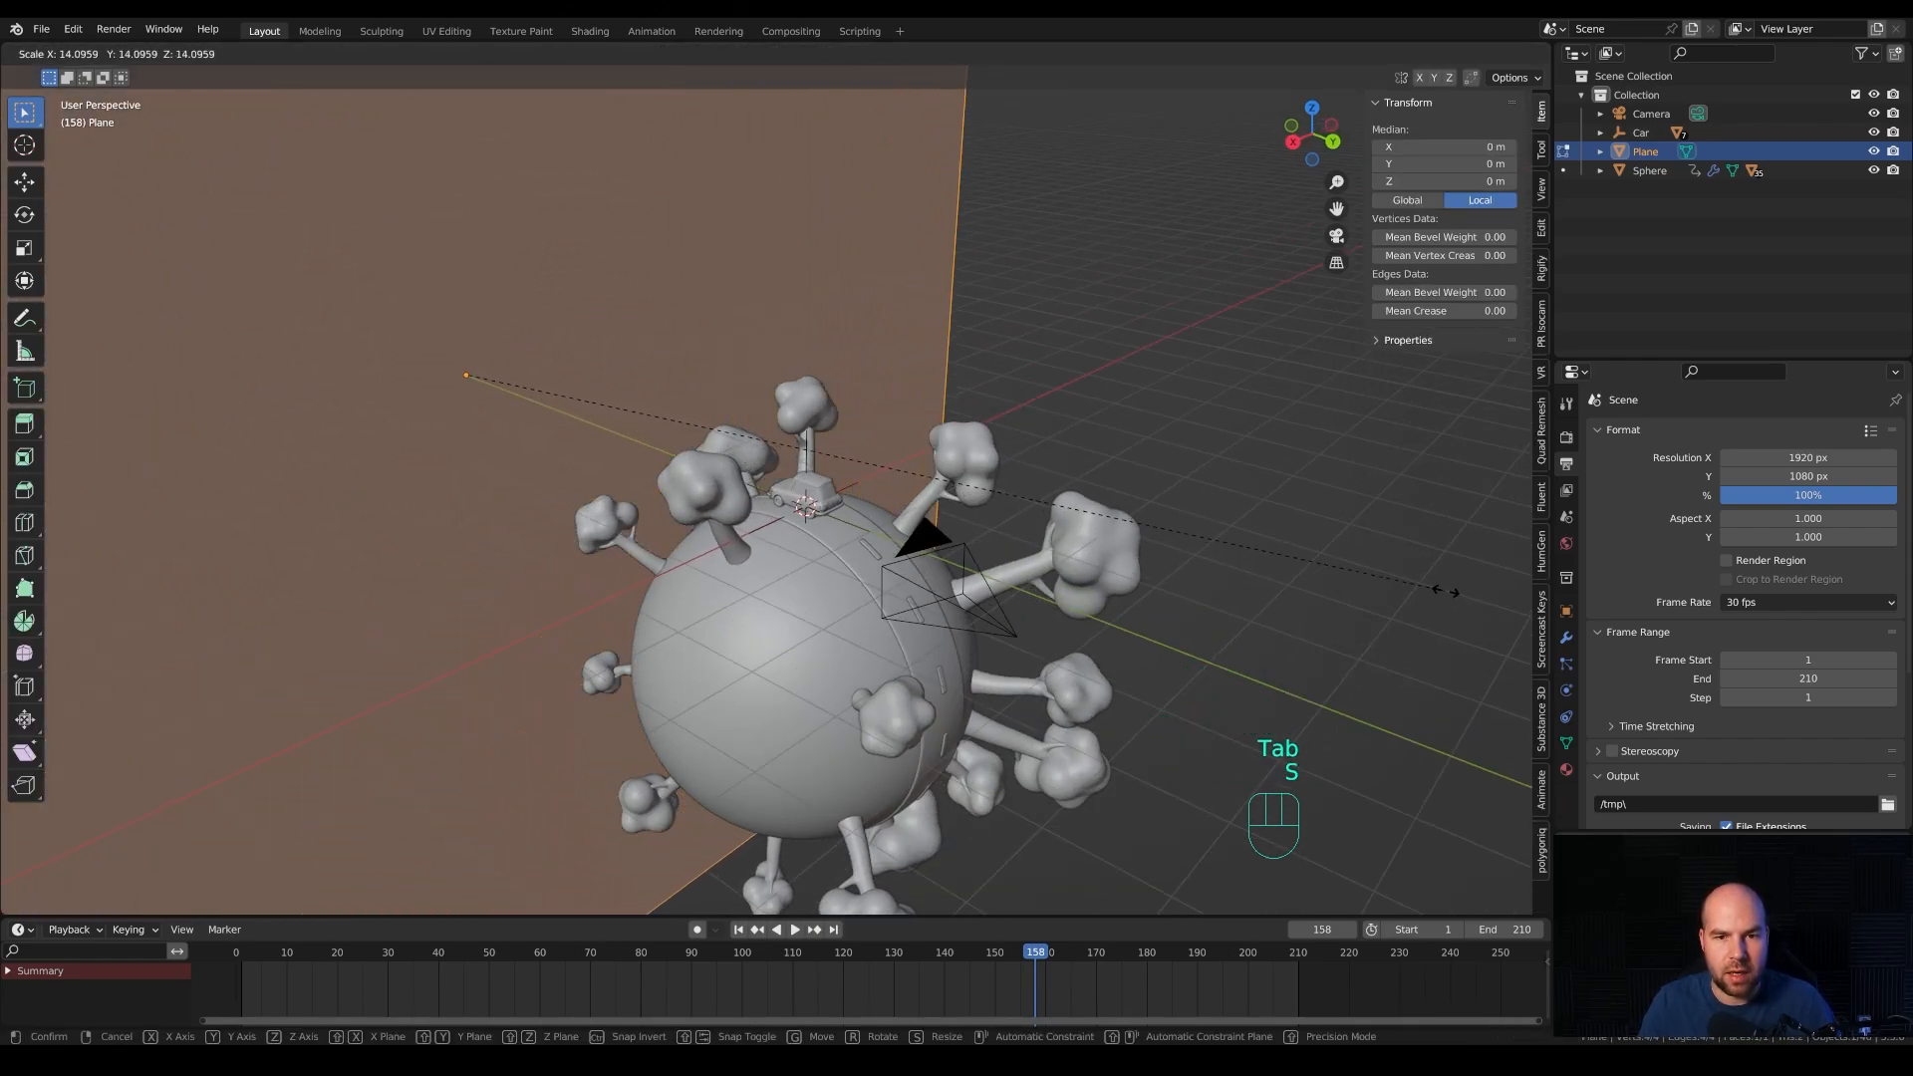
click(1442, 592)
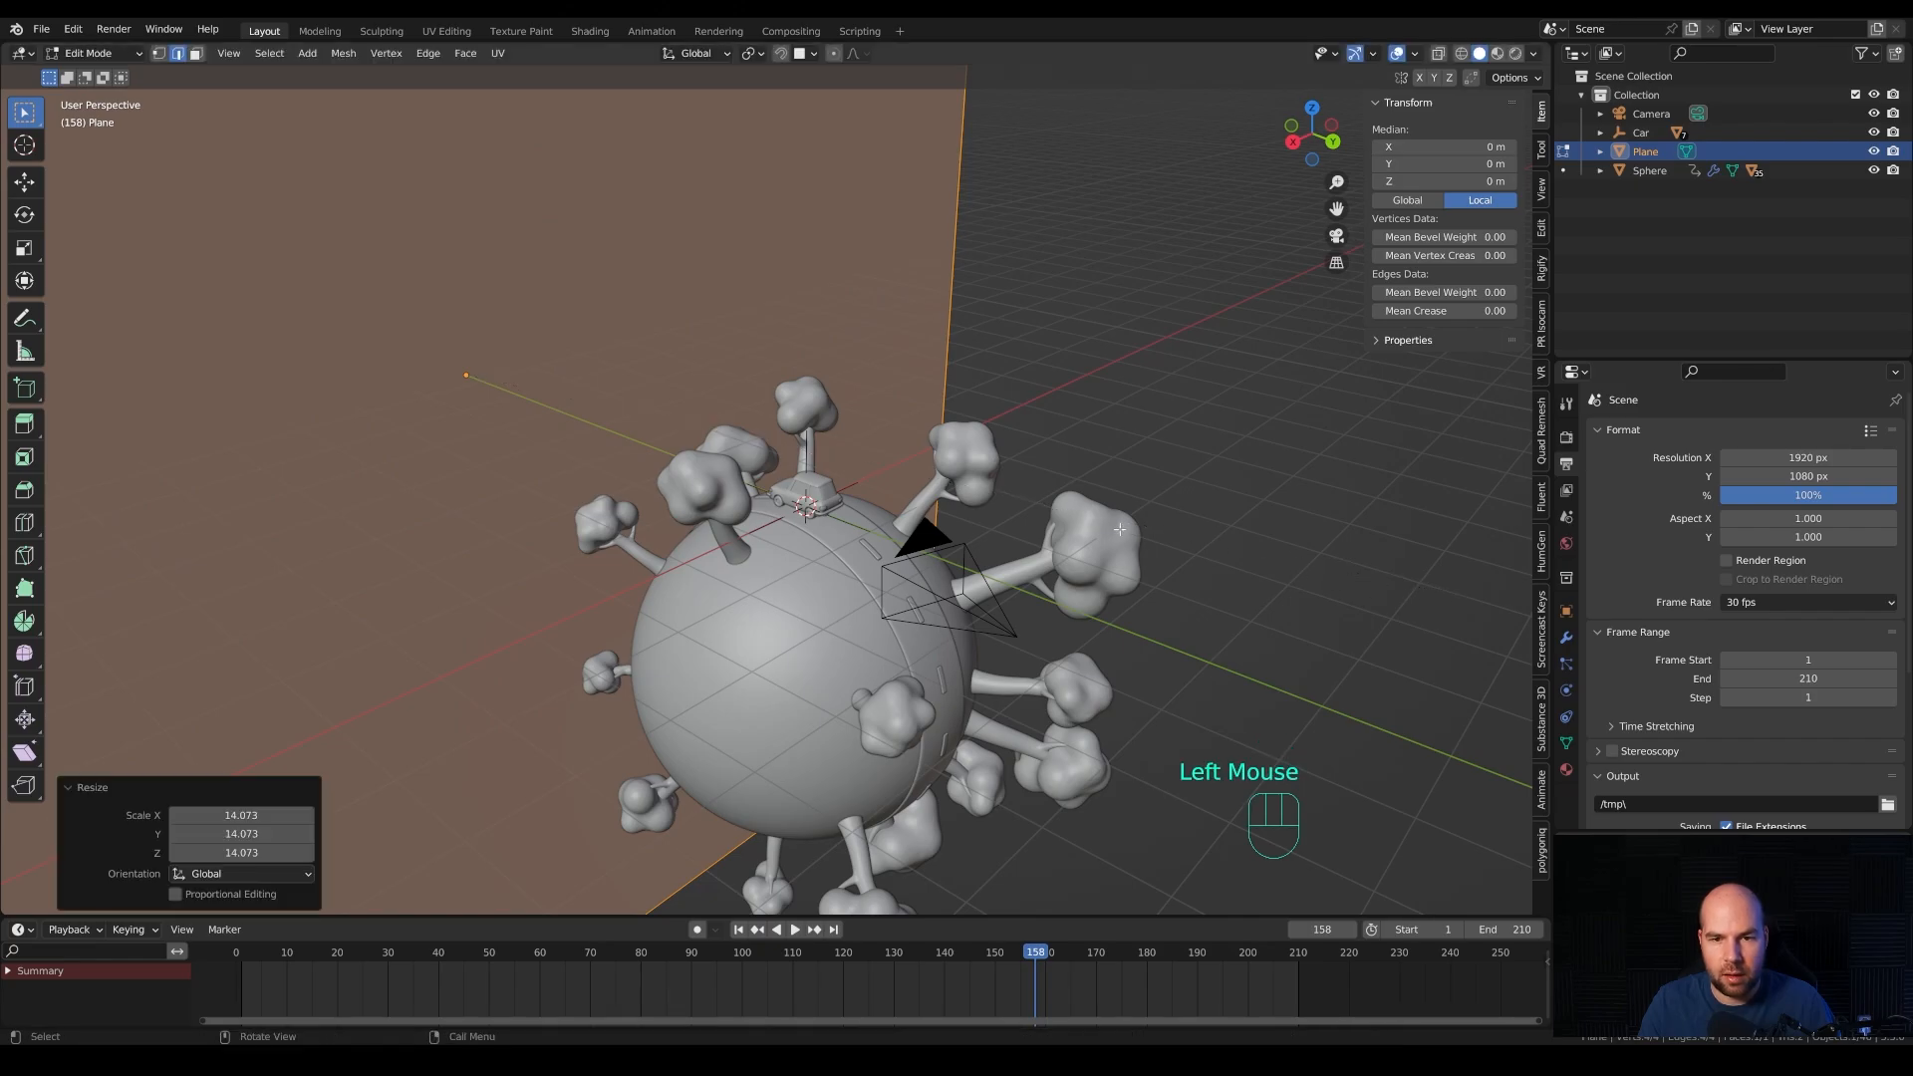
key(Tab)
key(KP_0)
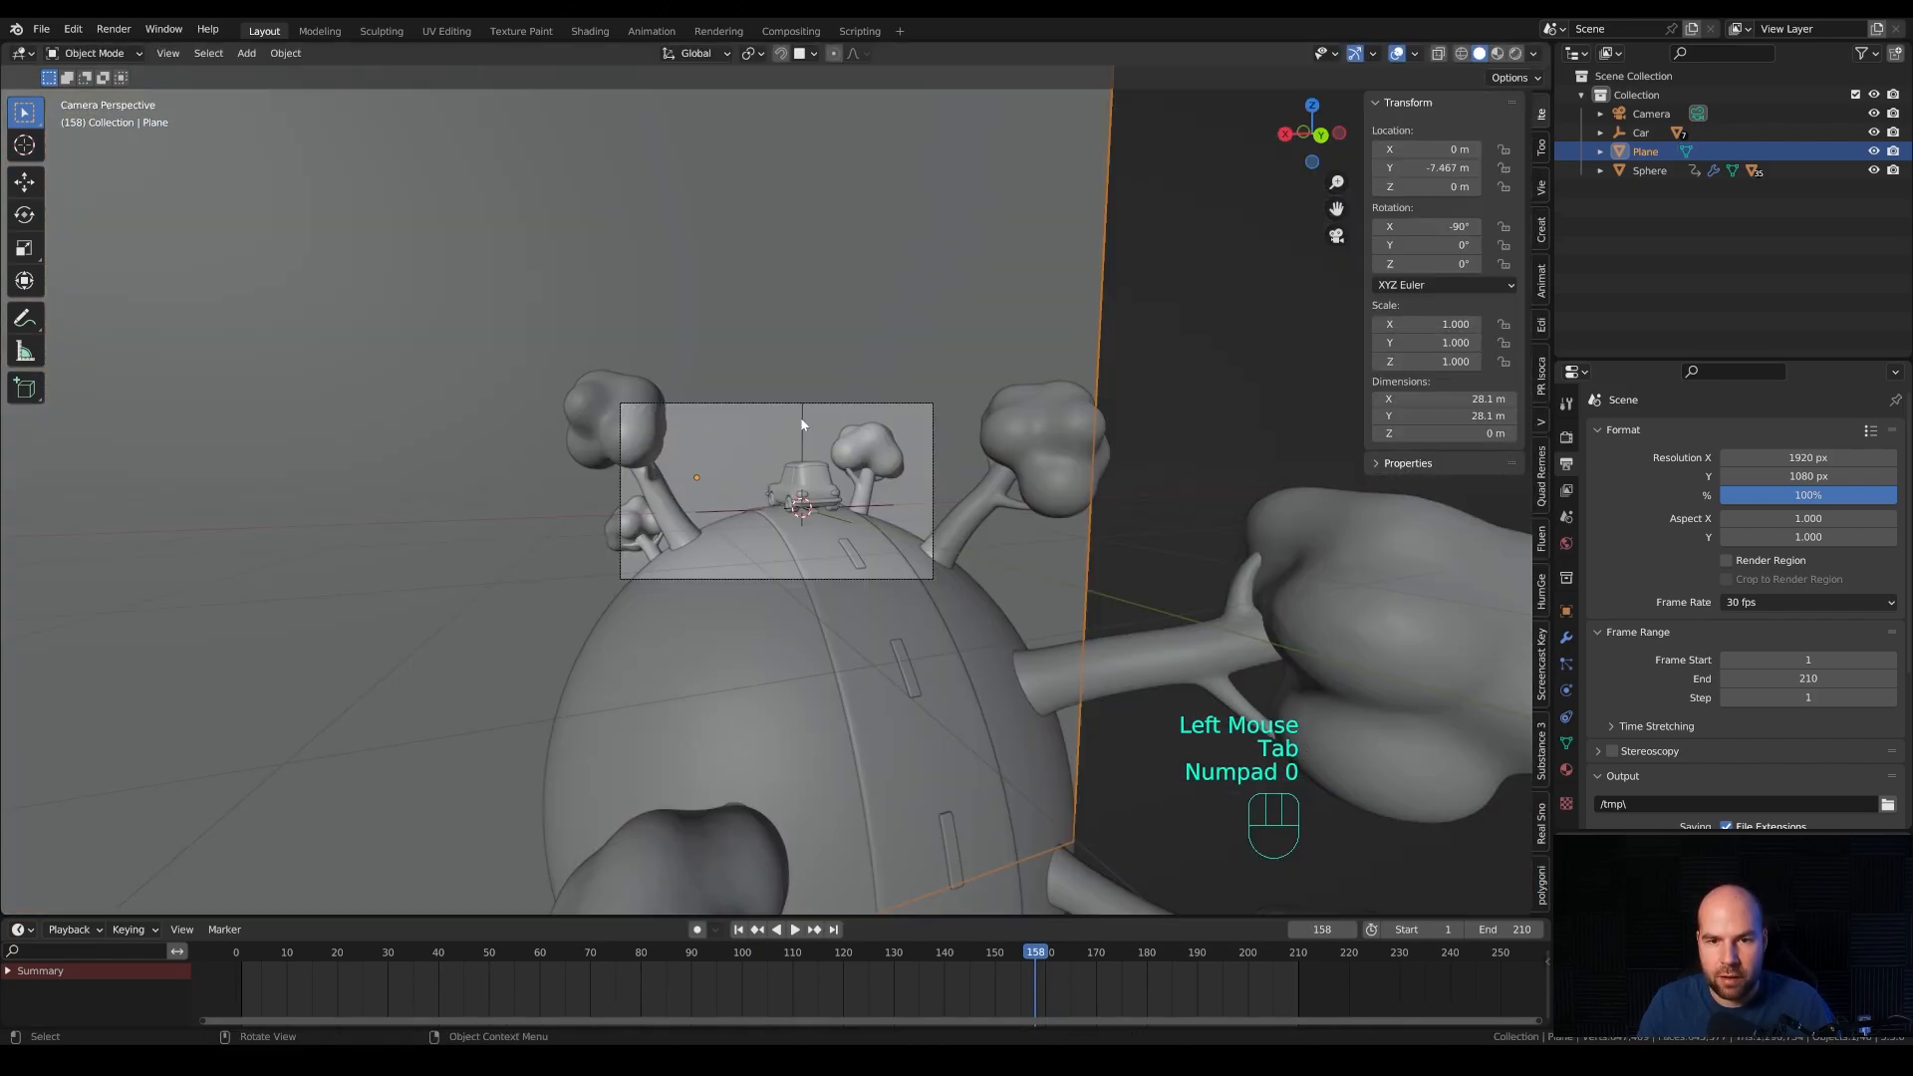
scroll(890, 583, up, 4)
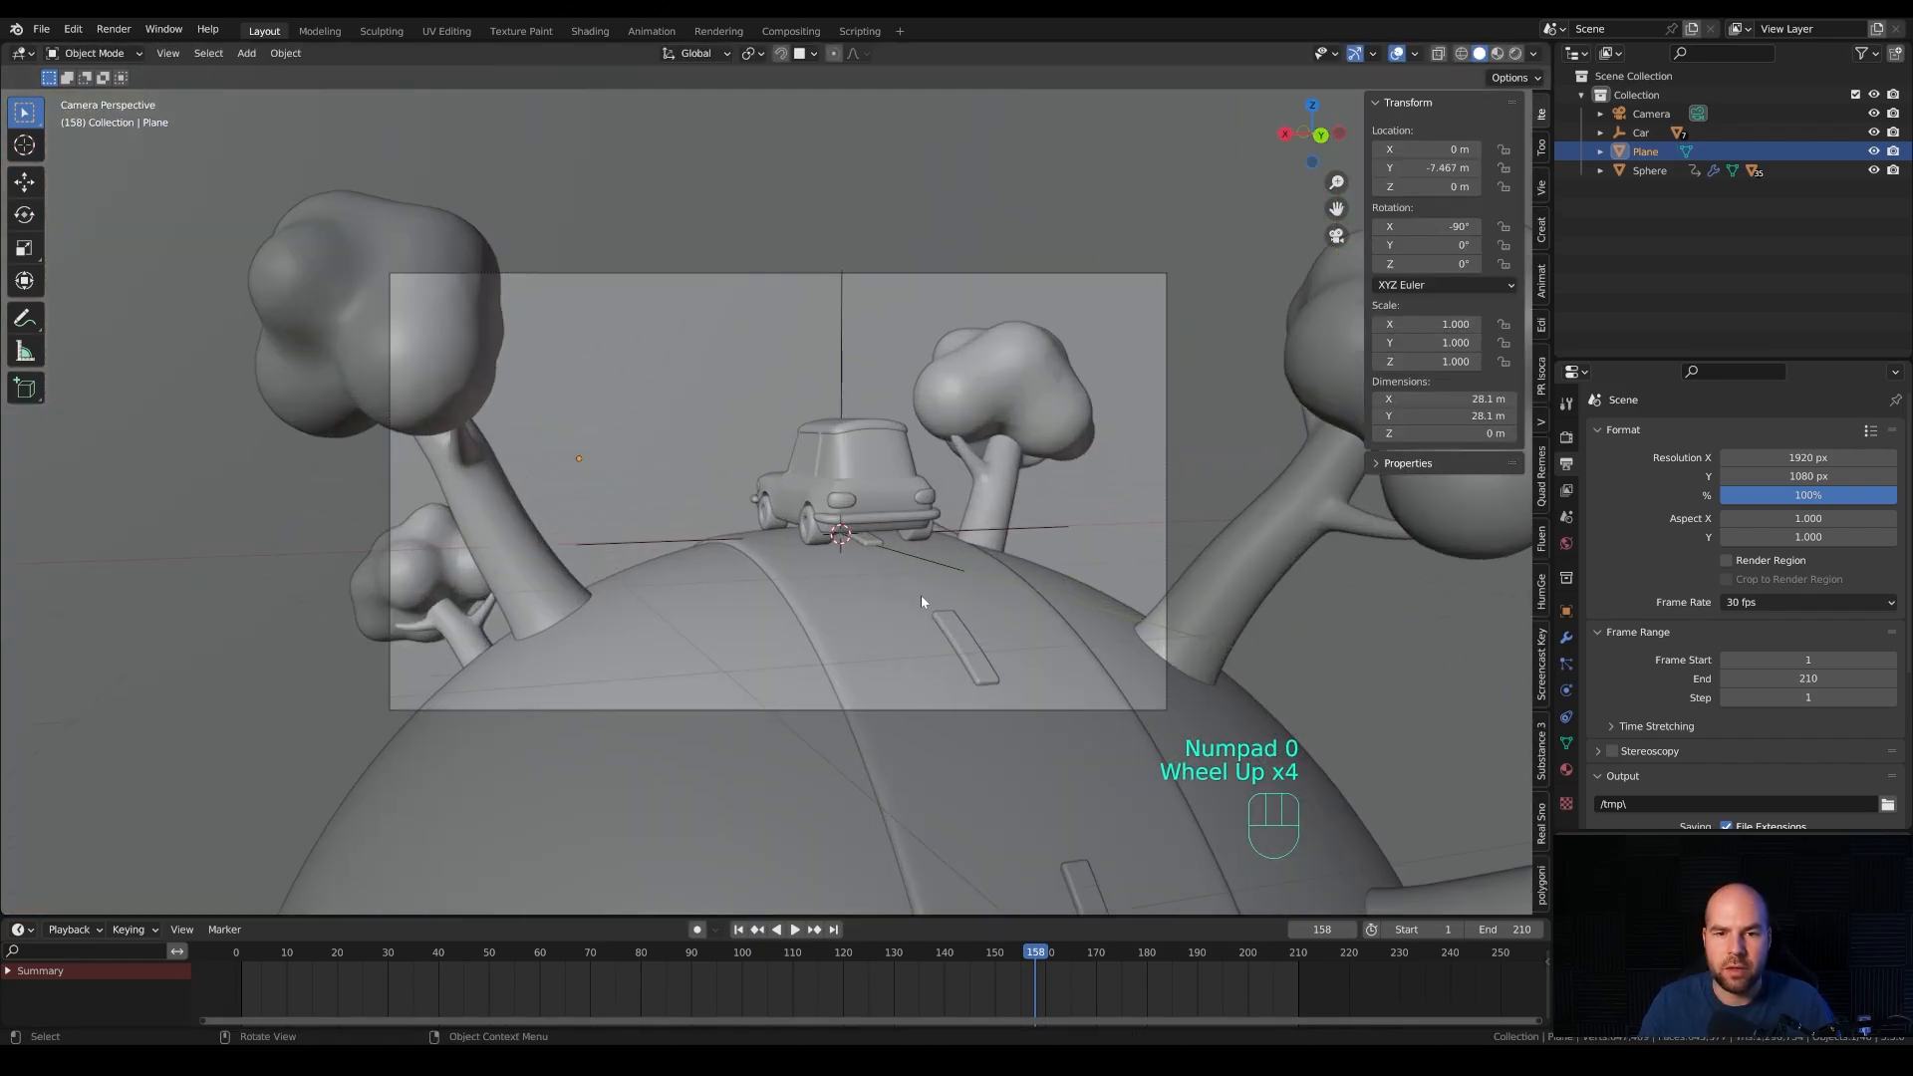
Enable Ambient Occlusion, Bloom and Screen Space Reflections in the Eevee render settings.
click(1566, 439)
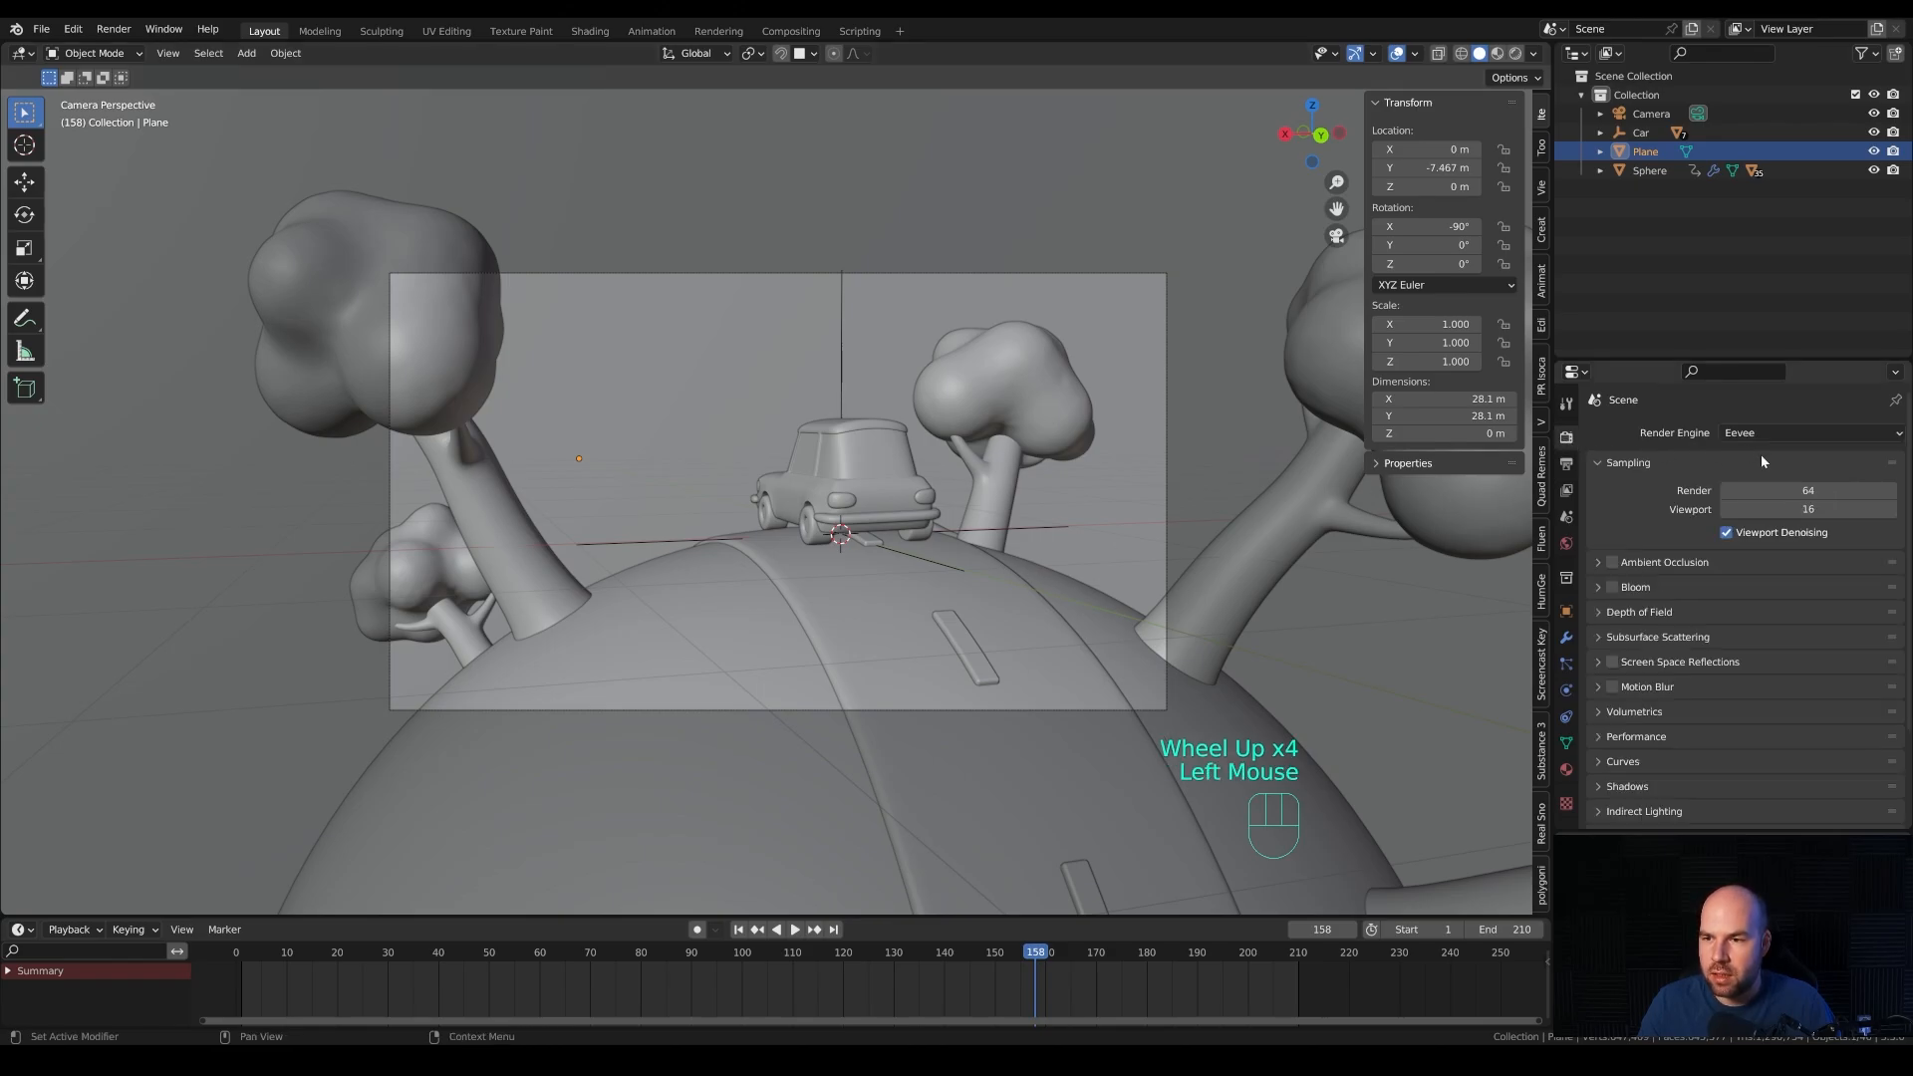
click(1612, 587)
click(1612, 663)
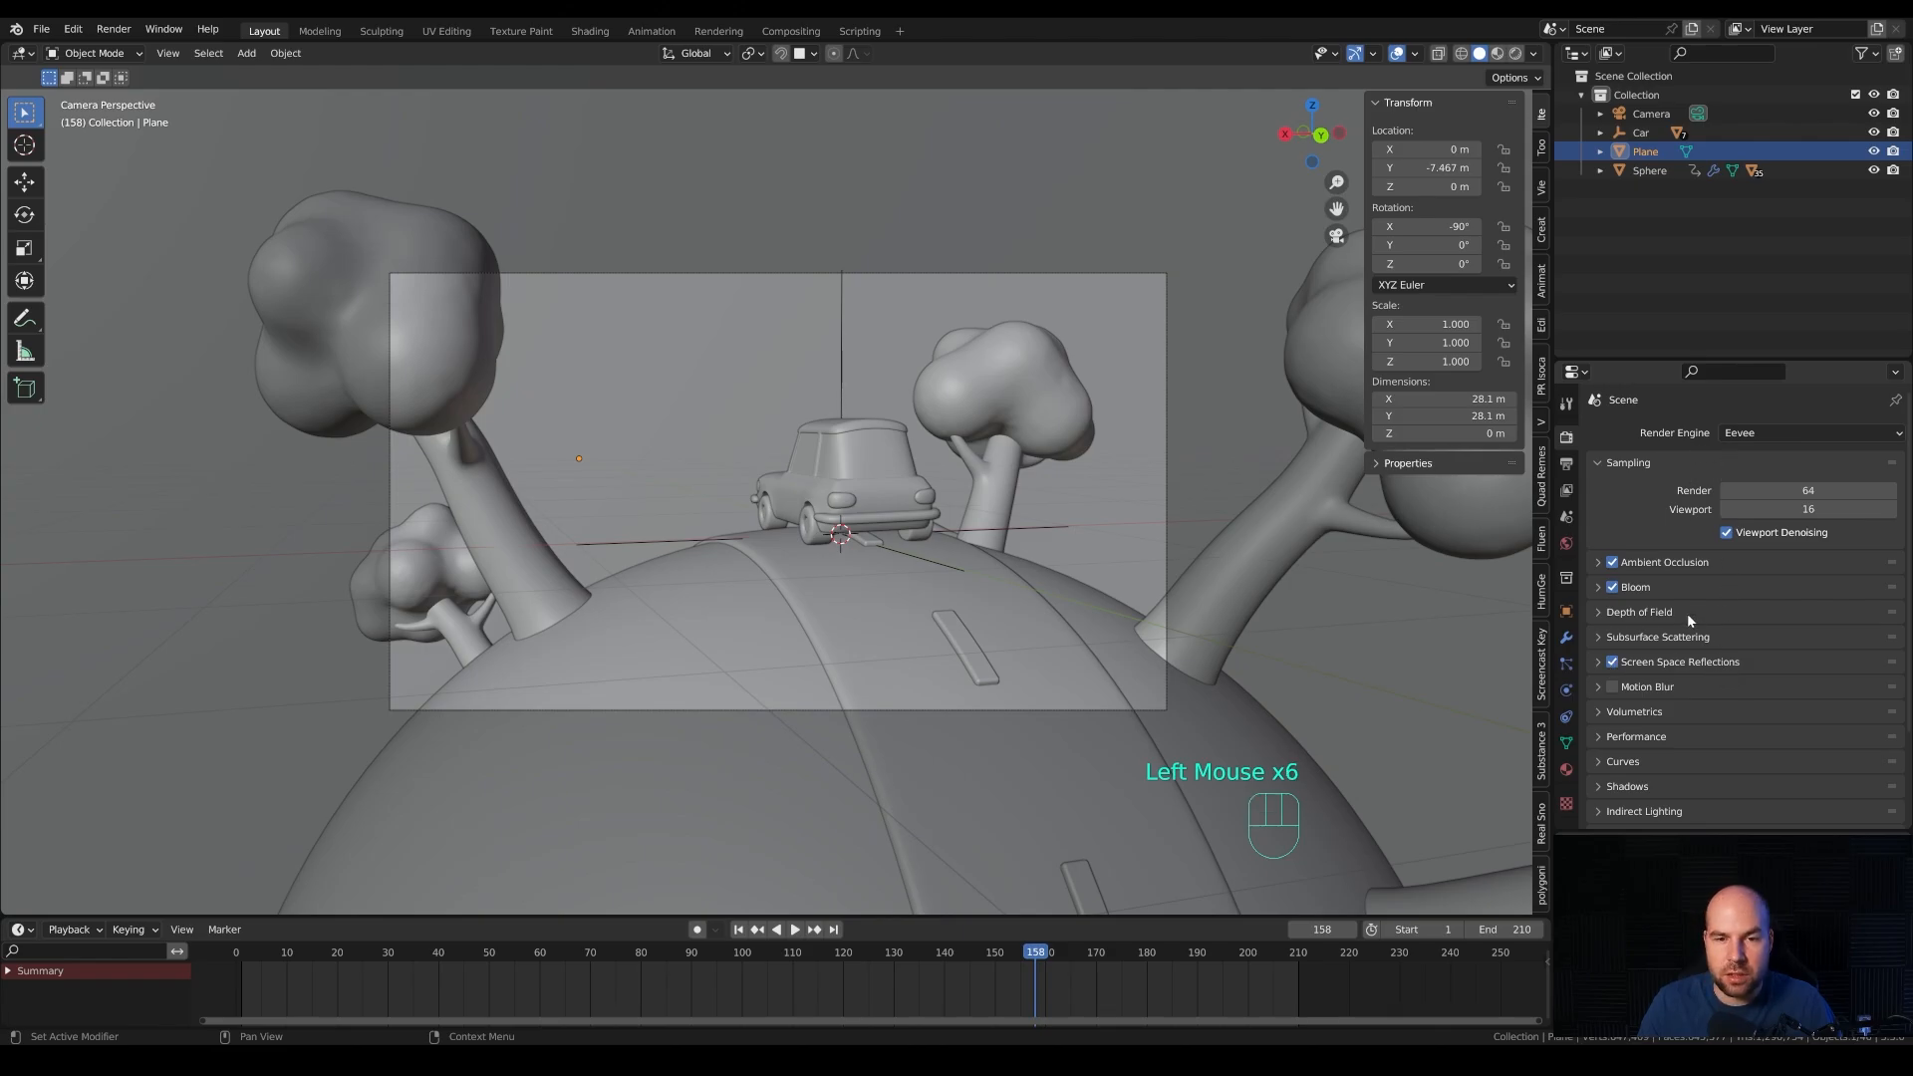
Switch the render engine to Cycles with GPU Compute as the device.
click(1771, 434)
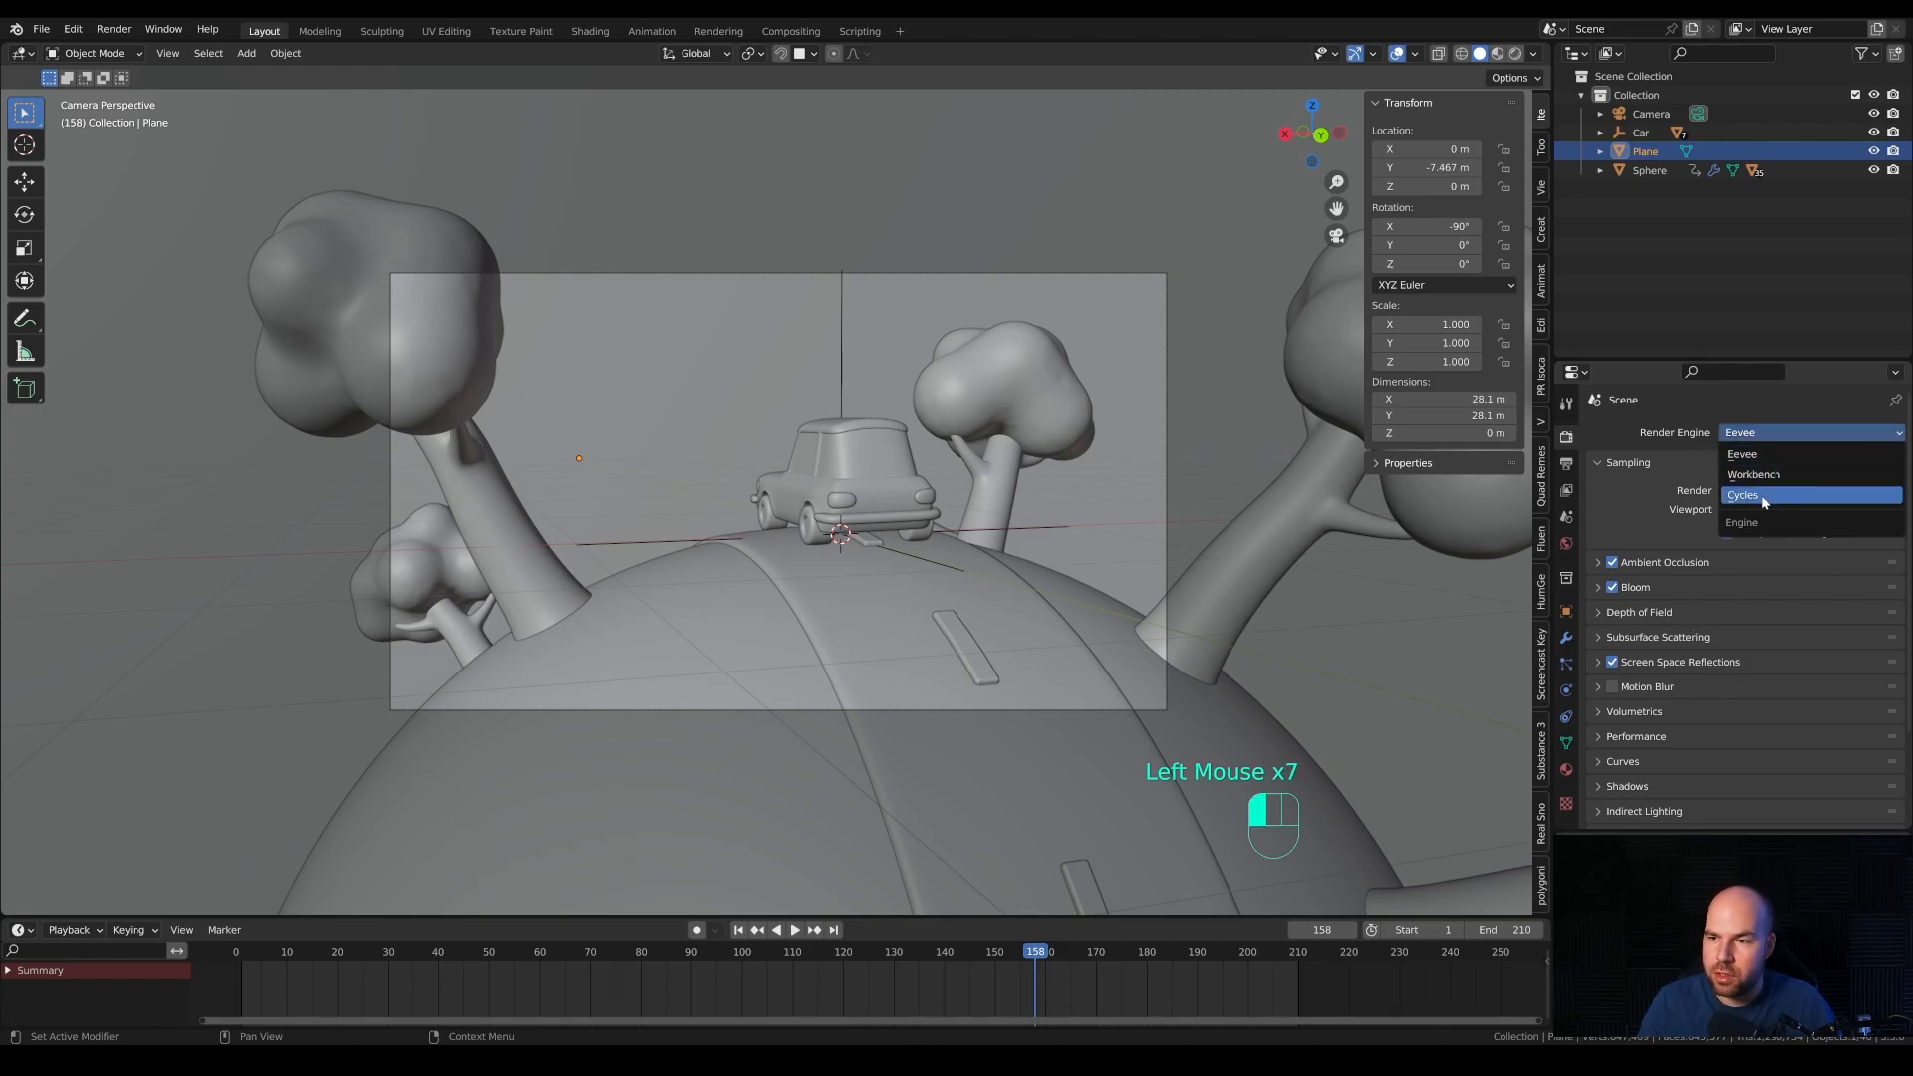
click(1762, 498)
click(1751, 481)
click(1754, 520)
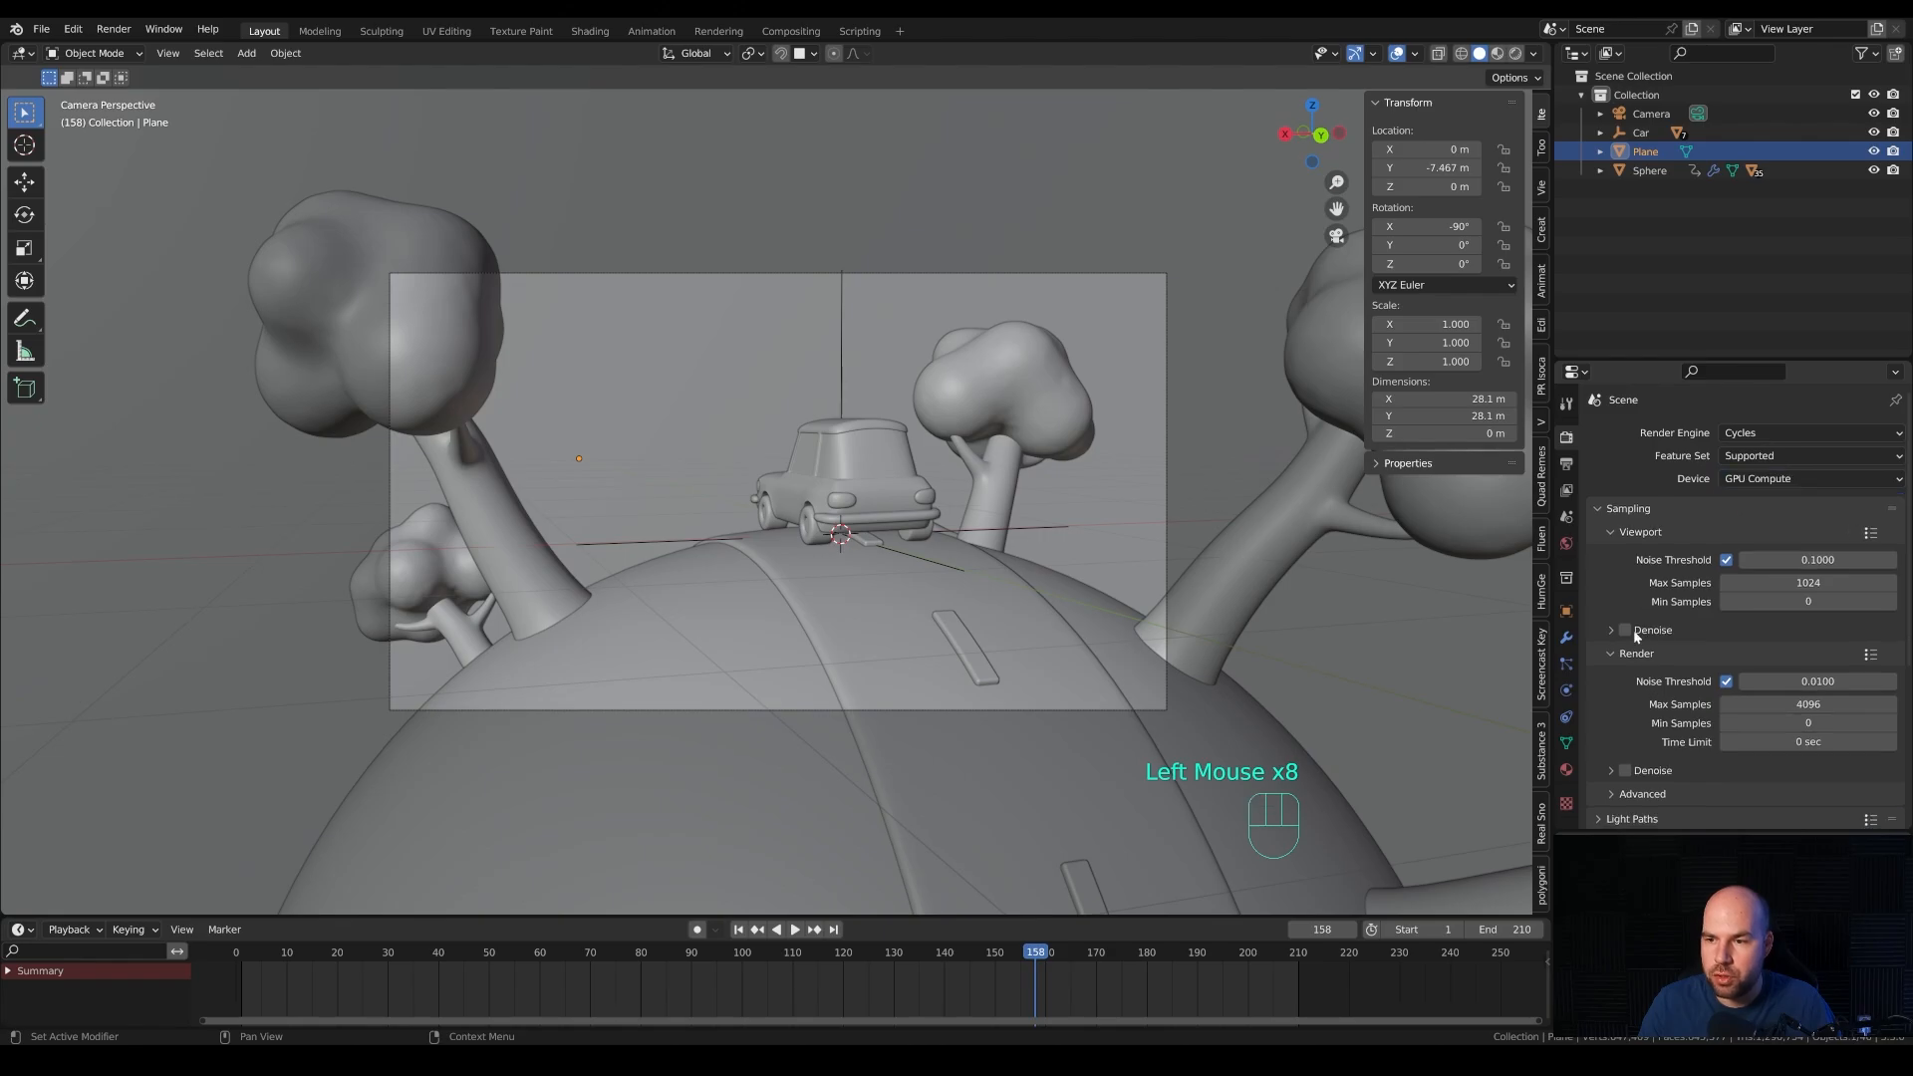
Enable denoising for both the viewport and the final render, with OptiX as the render denoiser.
click(1628, 630)
click(1626, 771)
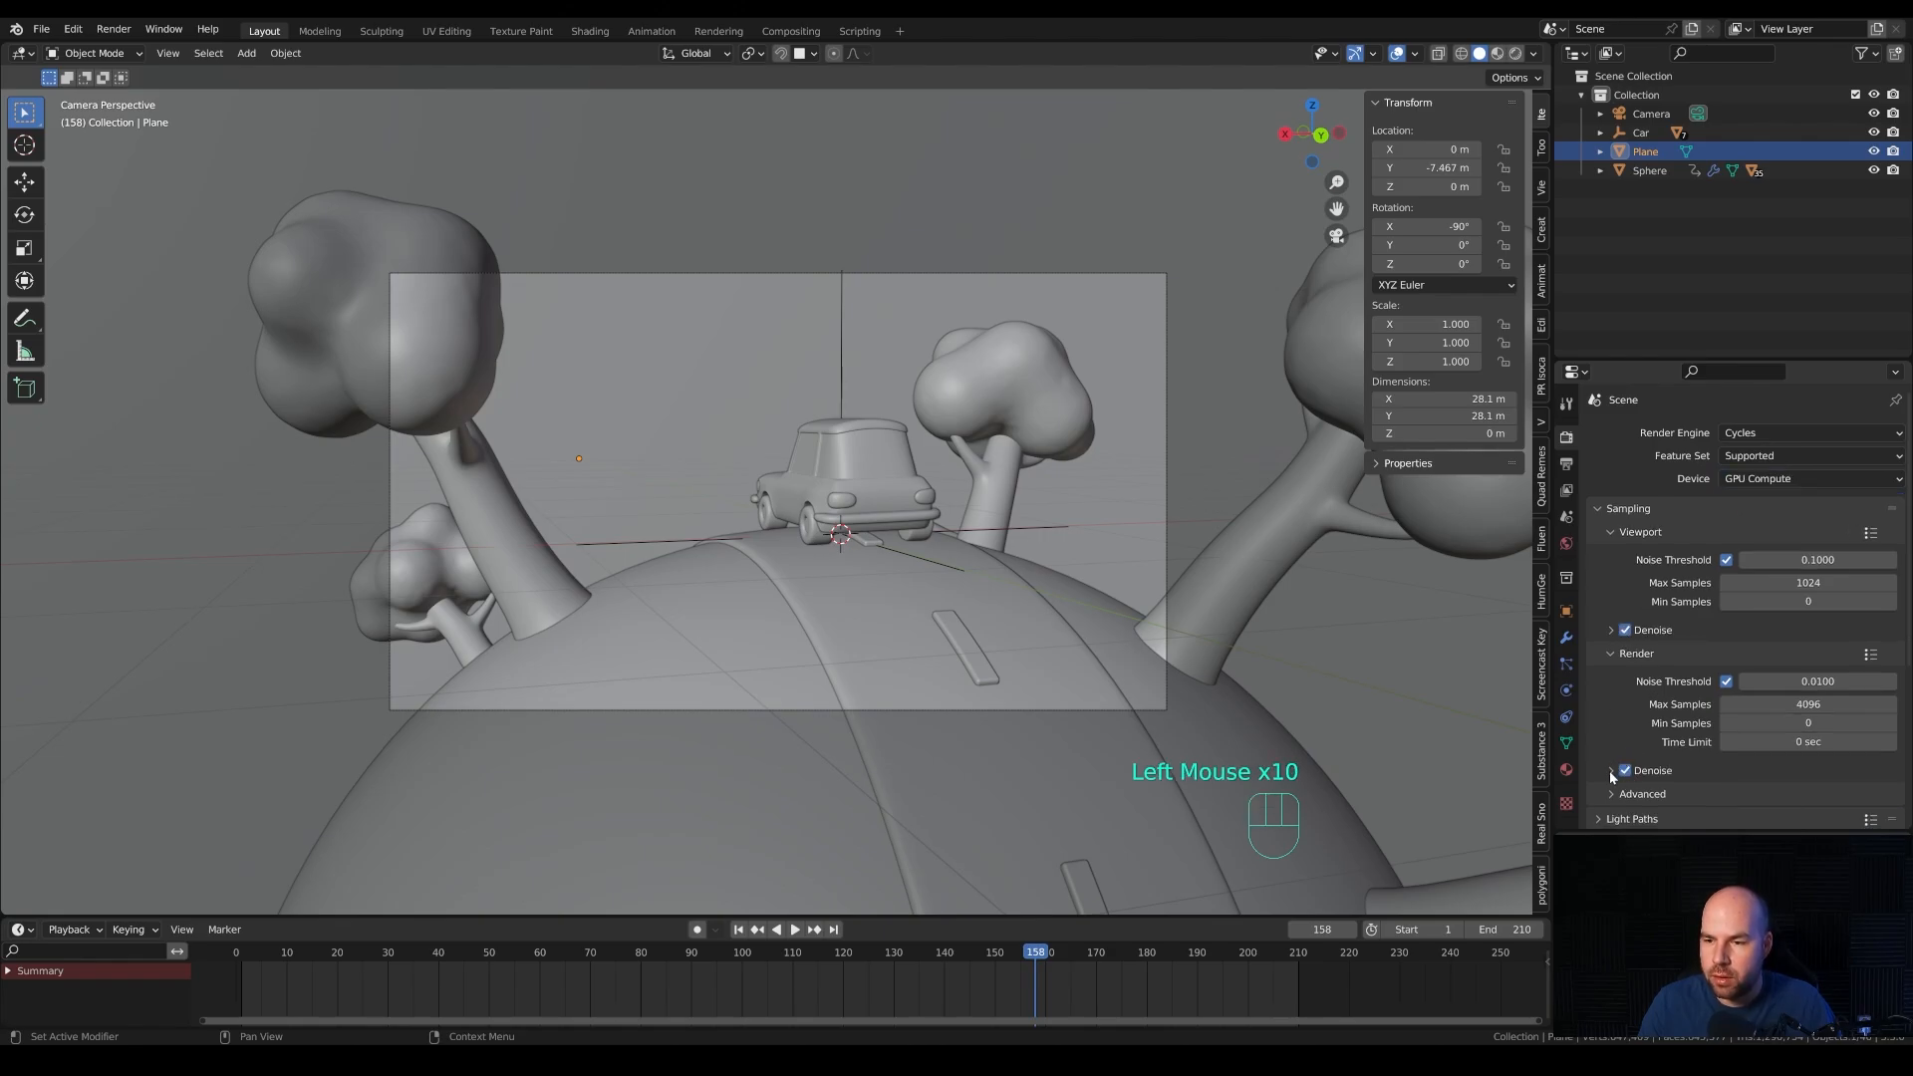
click(1611, 771)
click(1752, 820)
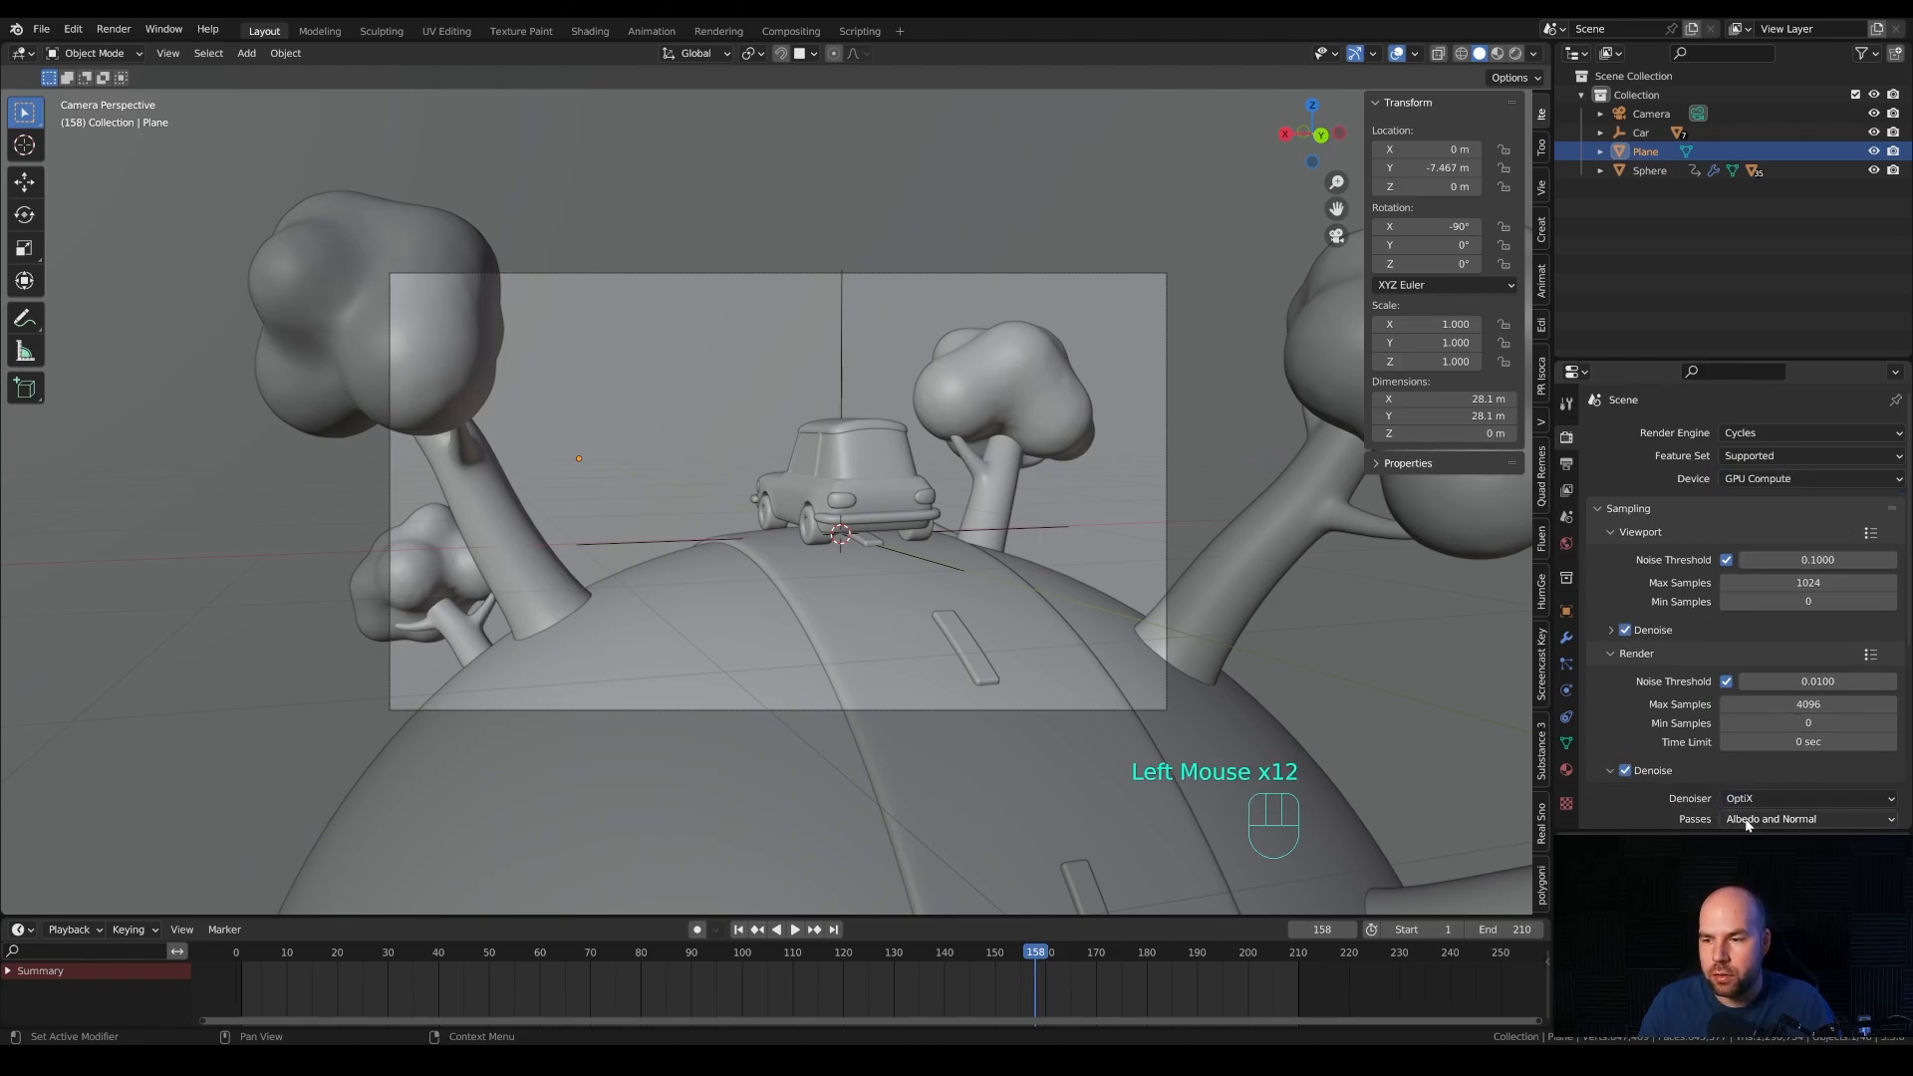
click(1610, 770)
Reduce the memory tile size in the performance settings and set the render Max Samples to 64.
scroll(1624, 722, down, 2)
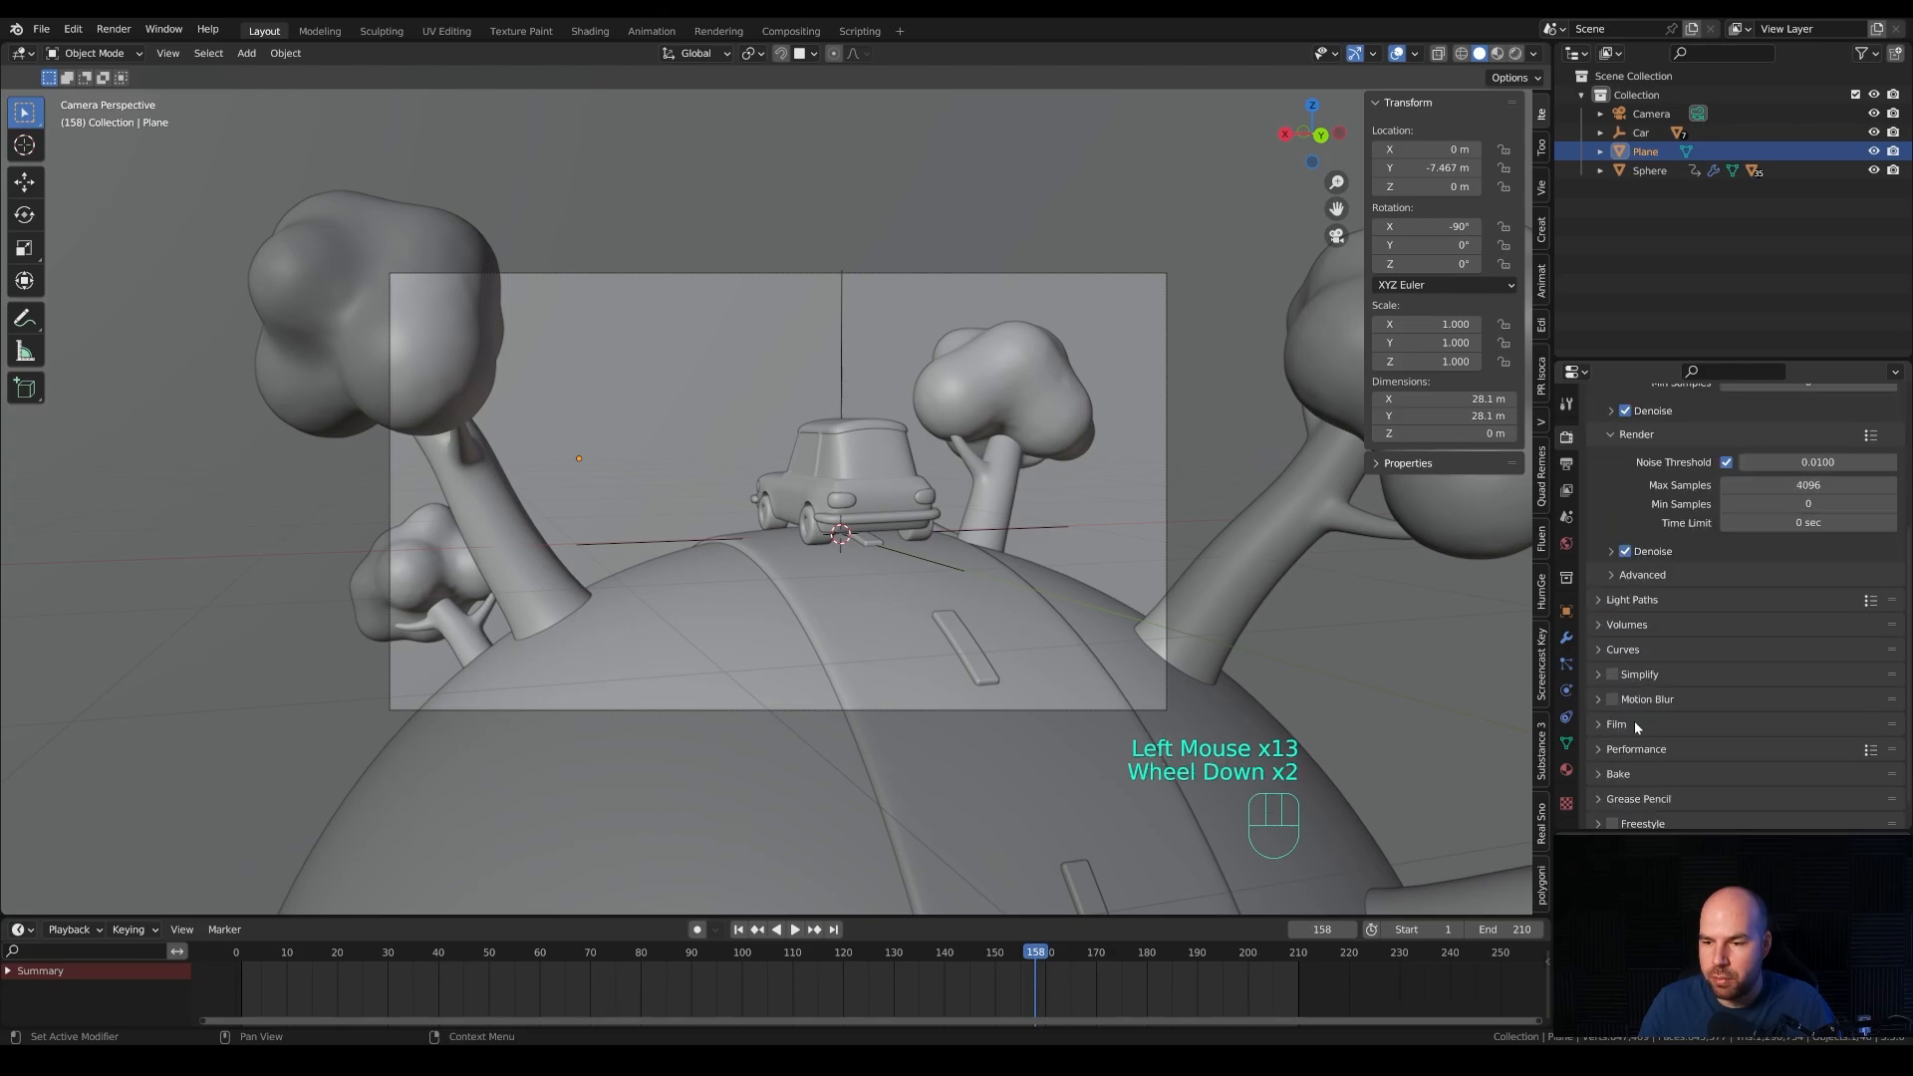
click(1634, 747)
scroll(1674, 757, down, 2)
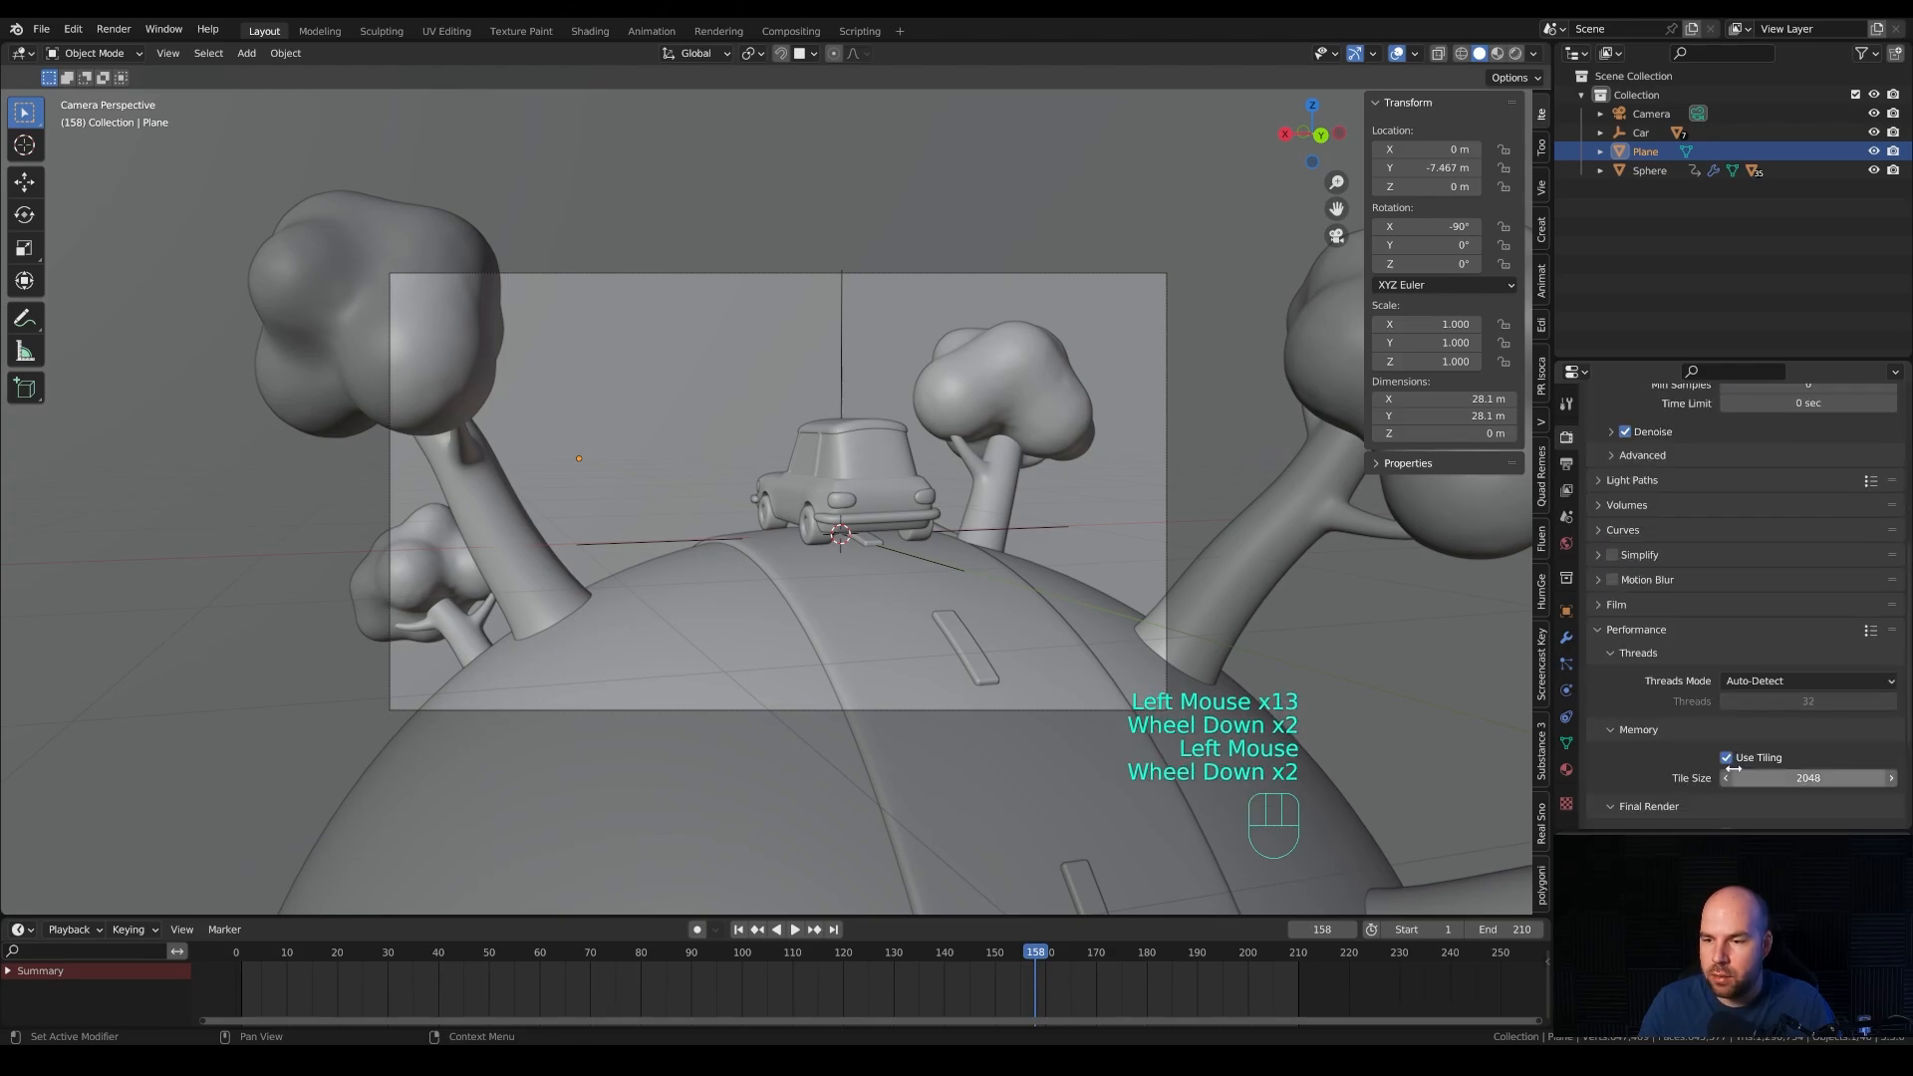
click(1832, 778)
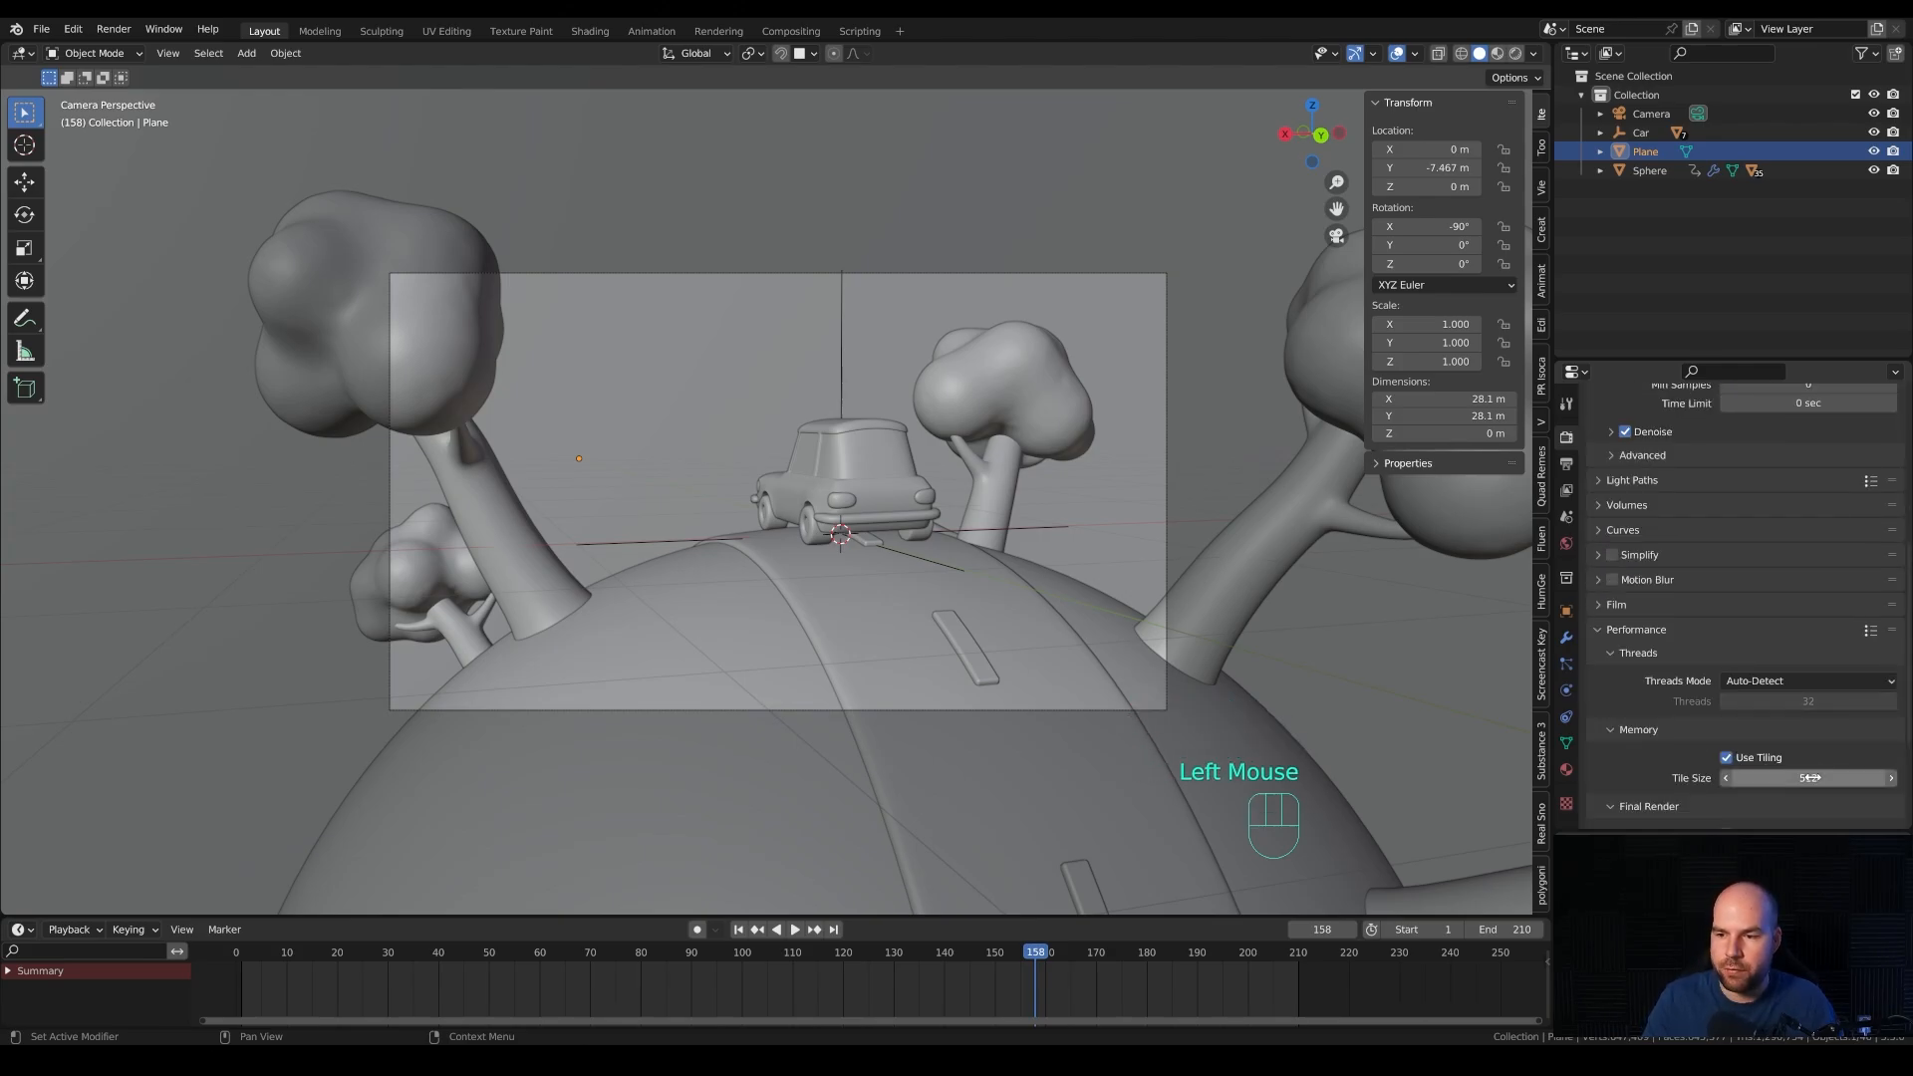
click(1622, 631)
scroll(1776, 658, up, 2)
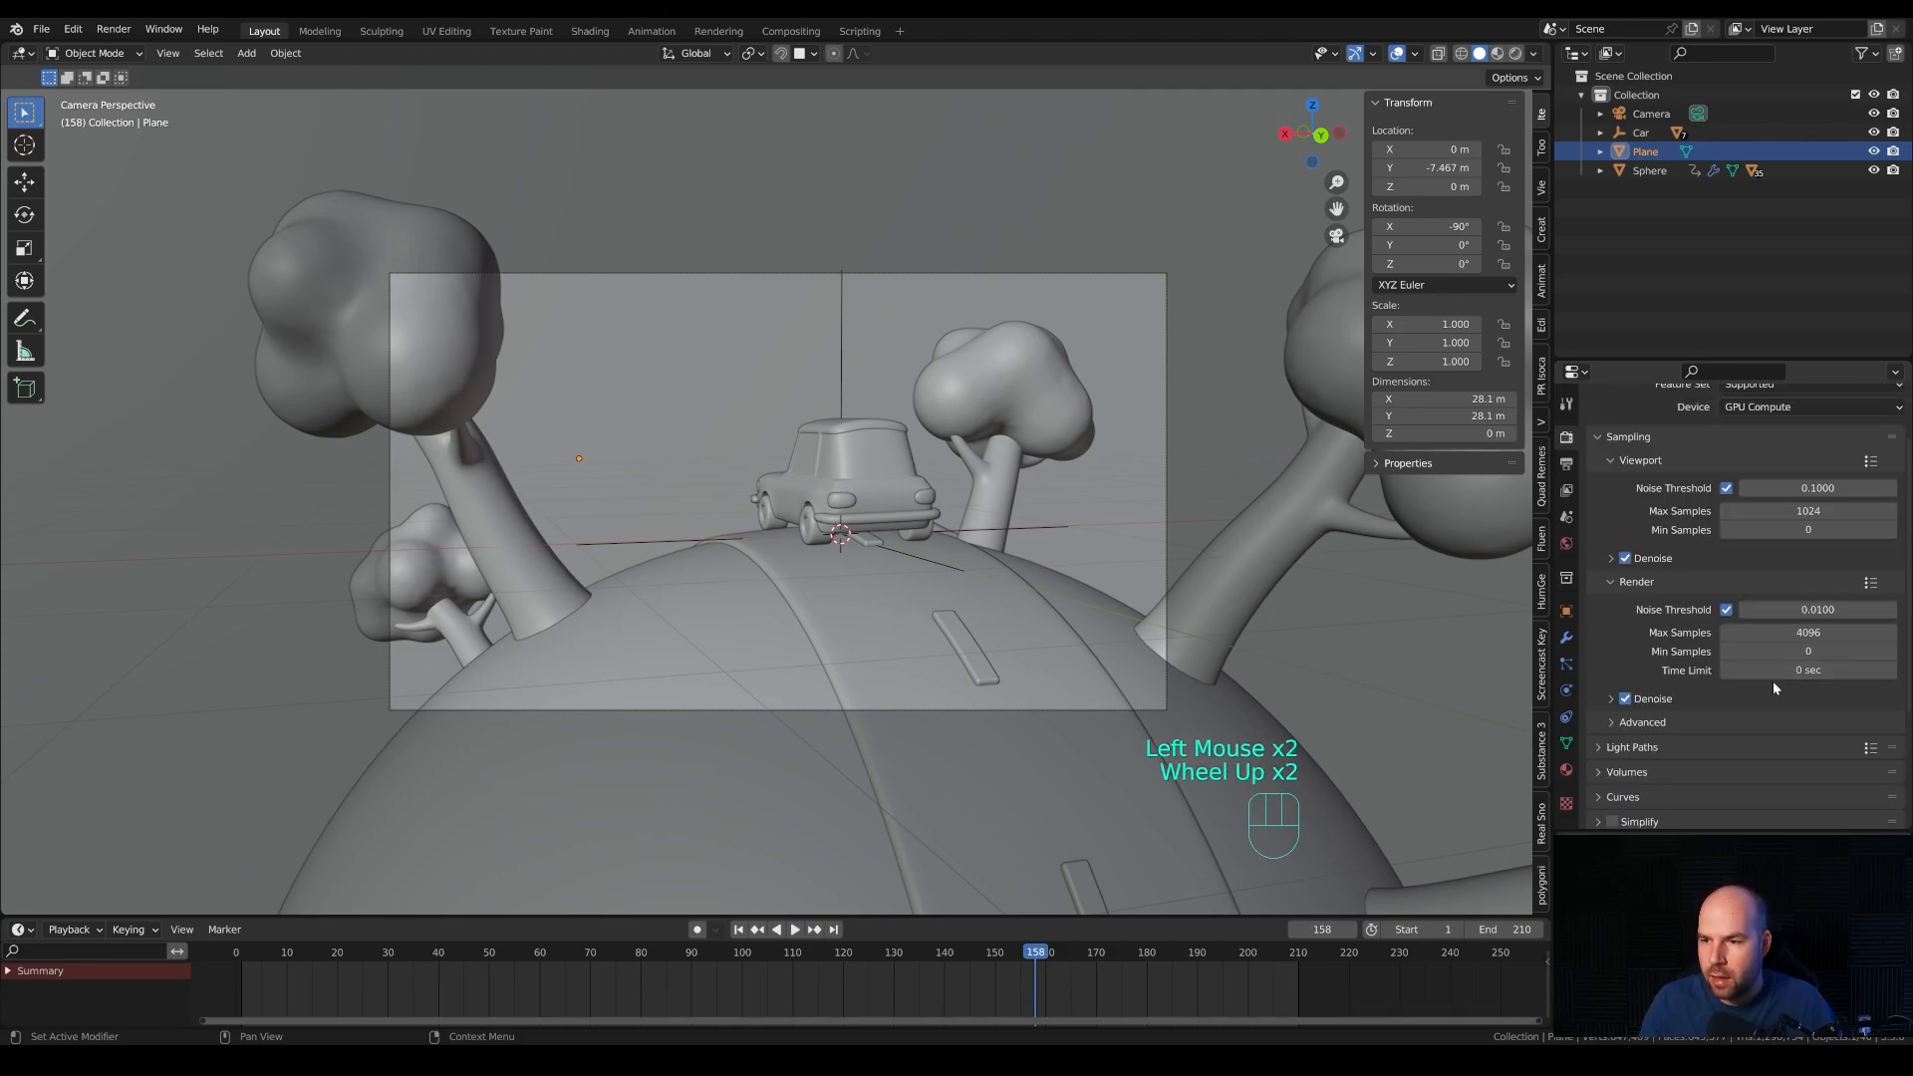
click(1793, 633)
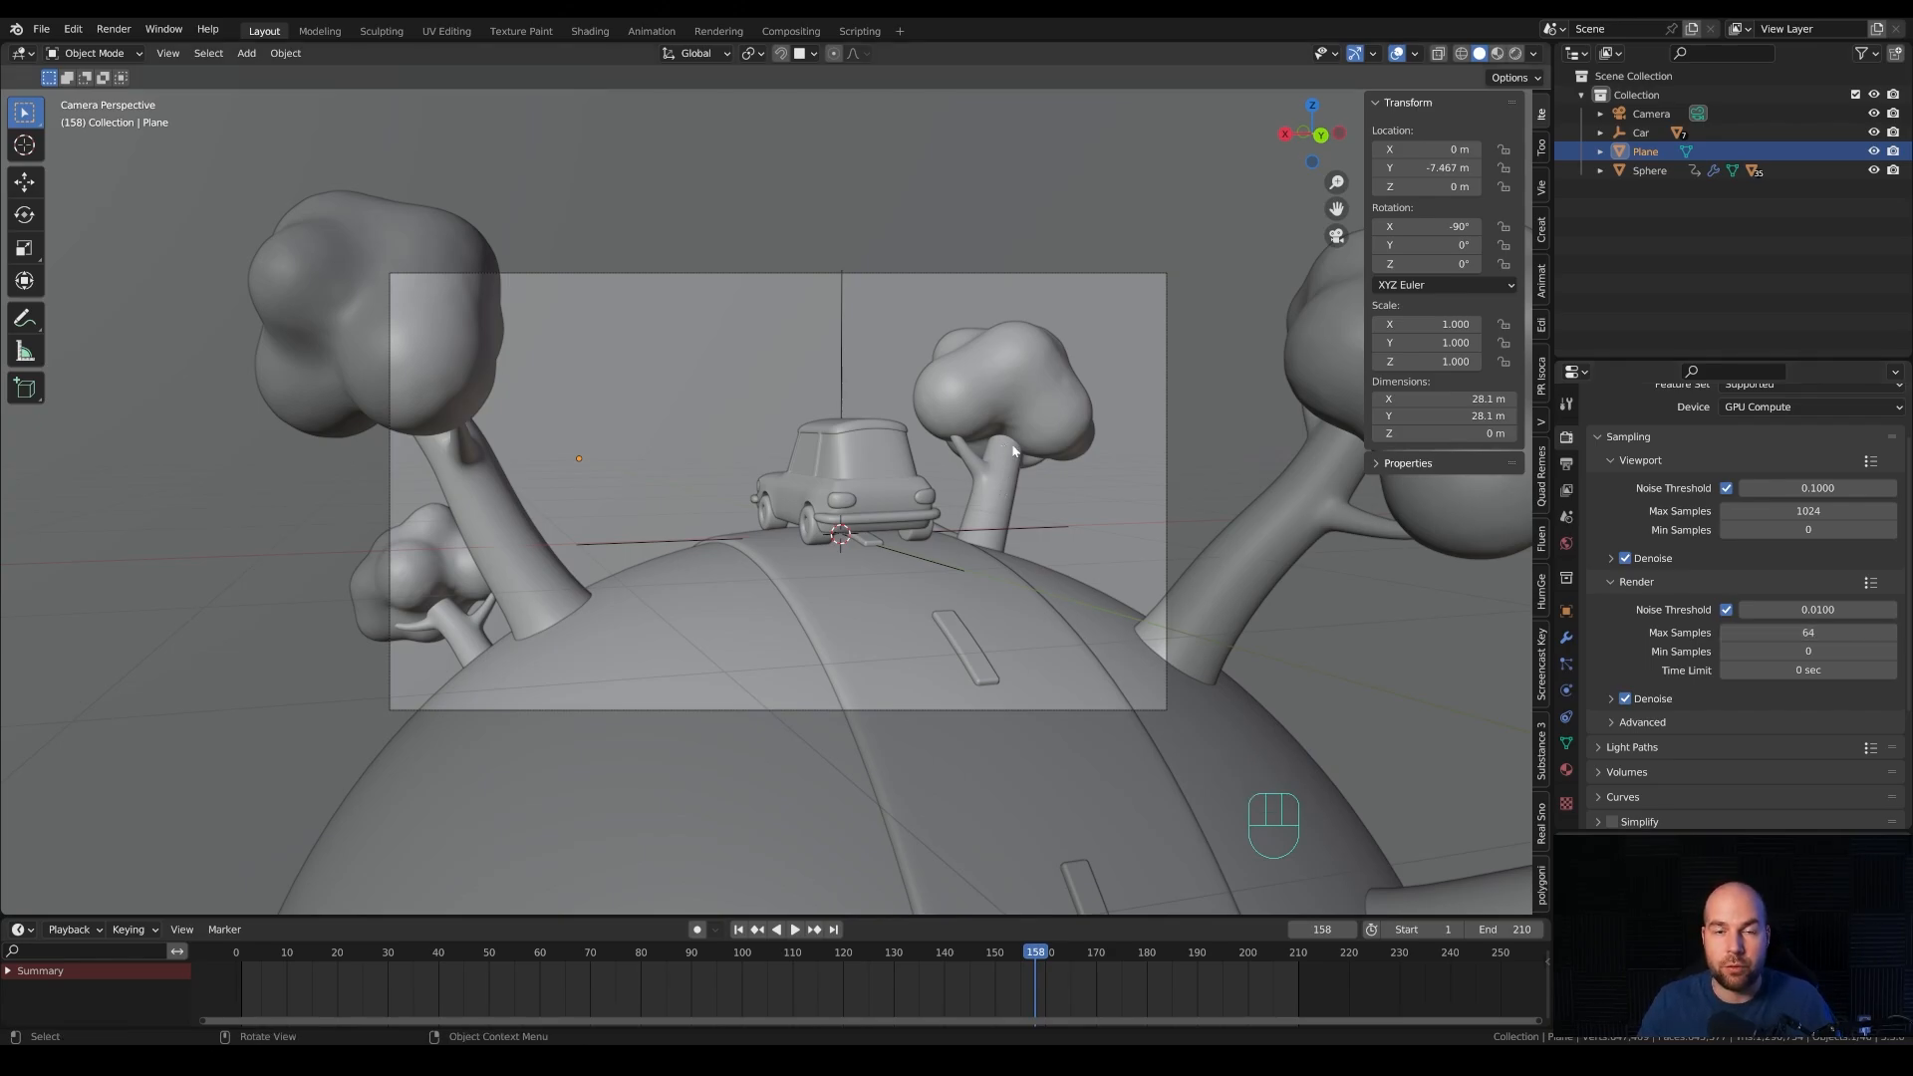
Define a render region around the whole camera frame and preview the scene in rendered shading.
scroll(678, 255, up, 2)
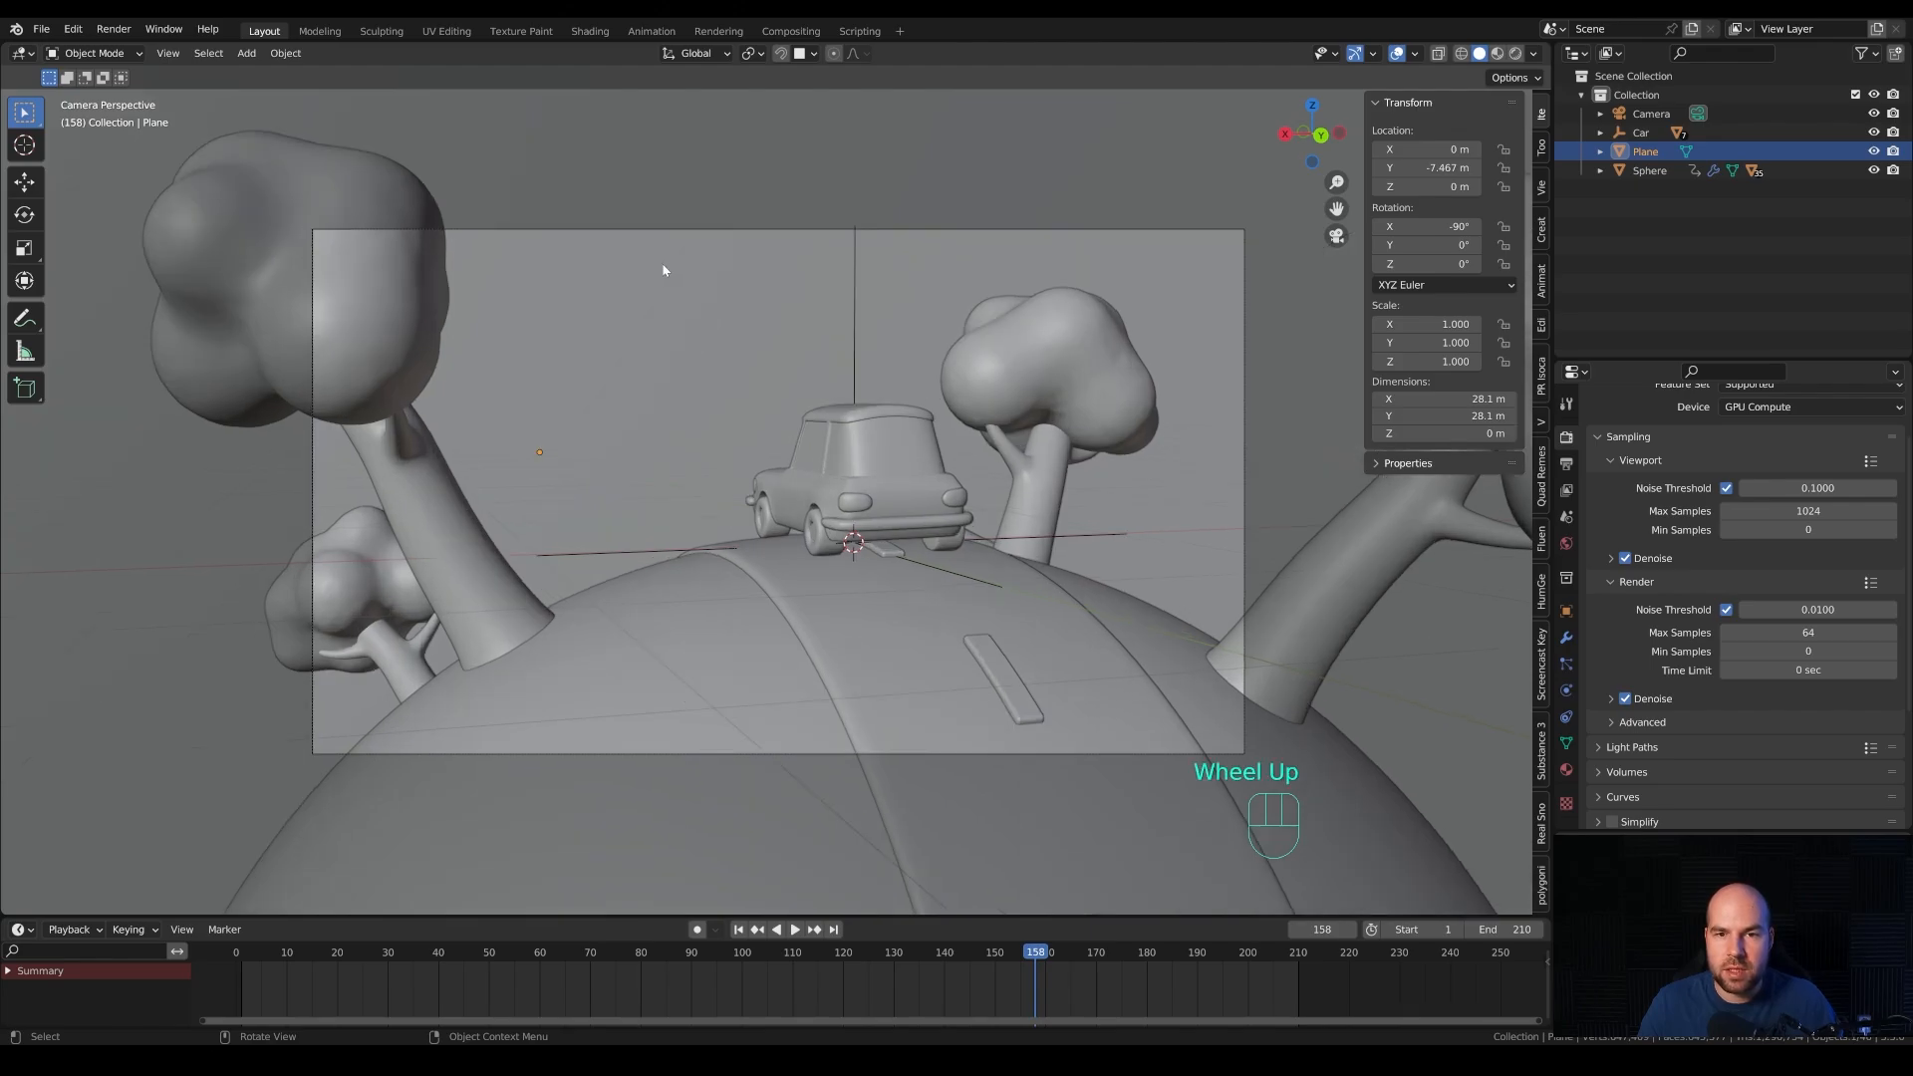
key(ctrl+b)
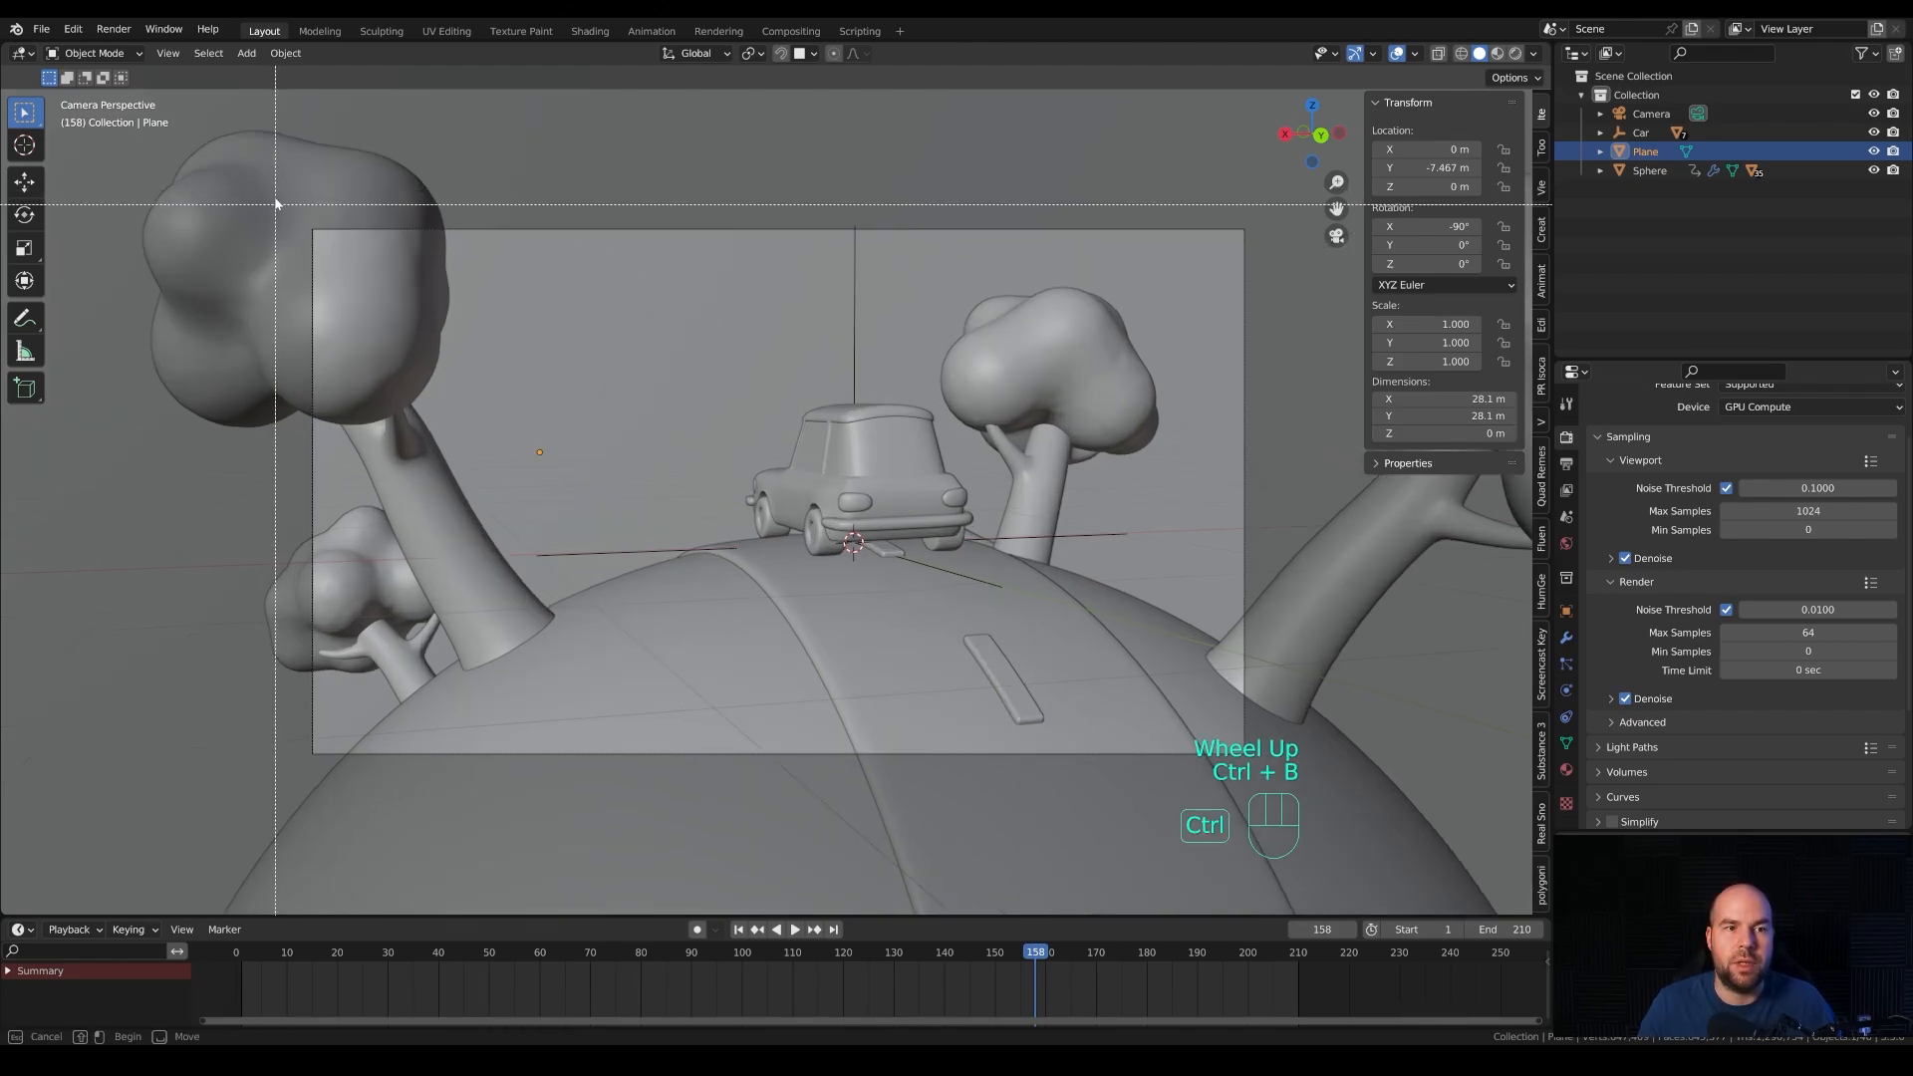
drag(269, 184, 1293, 793)
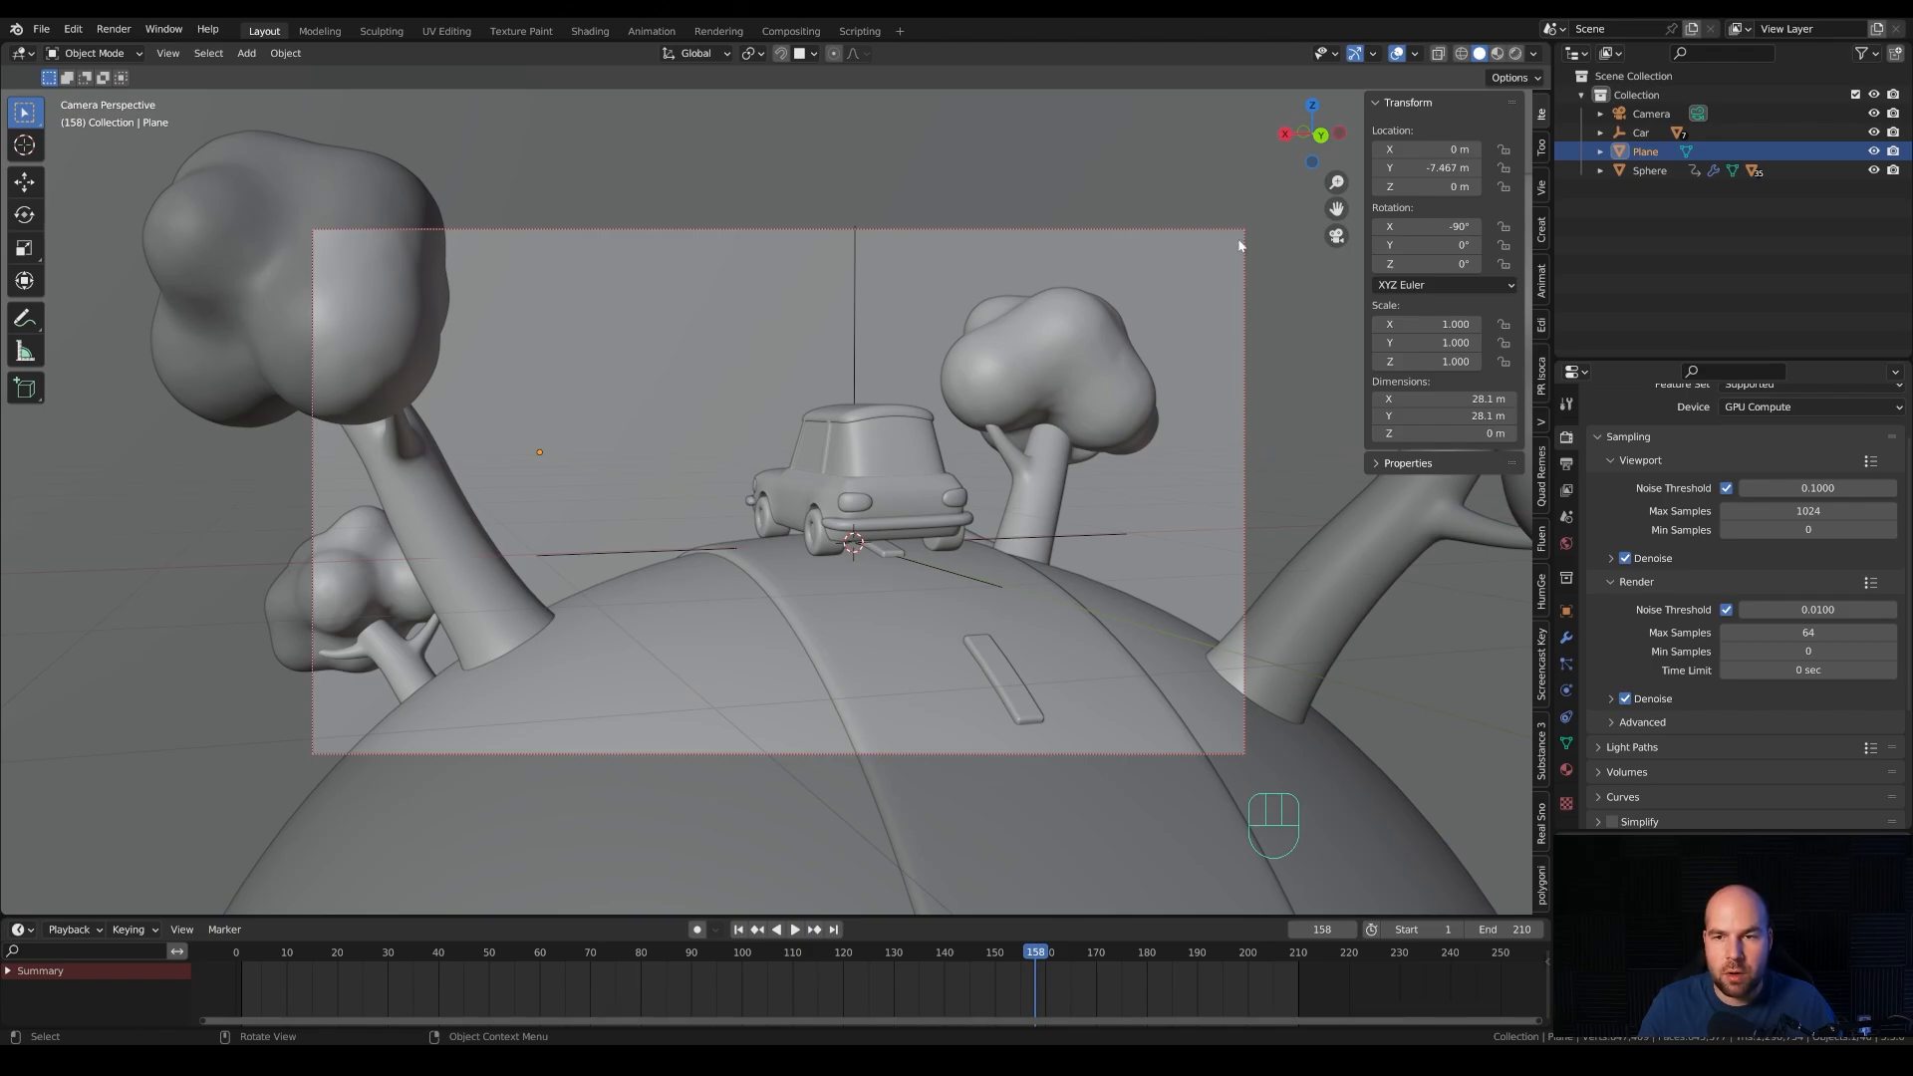
scroll(770, 401, down, 1)
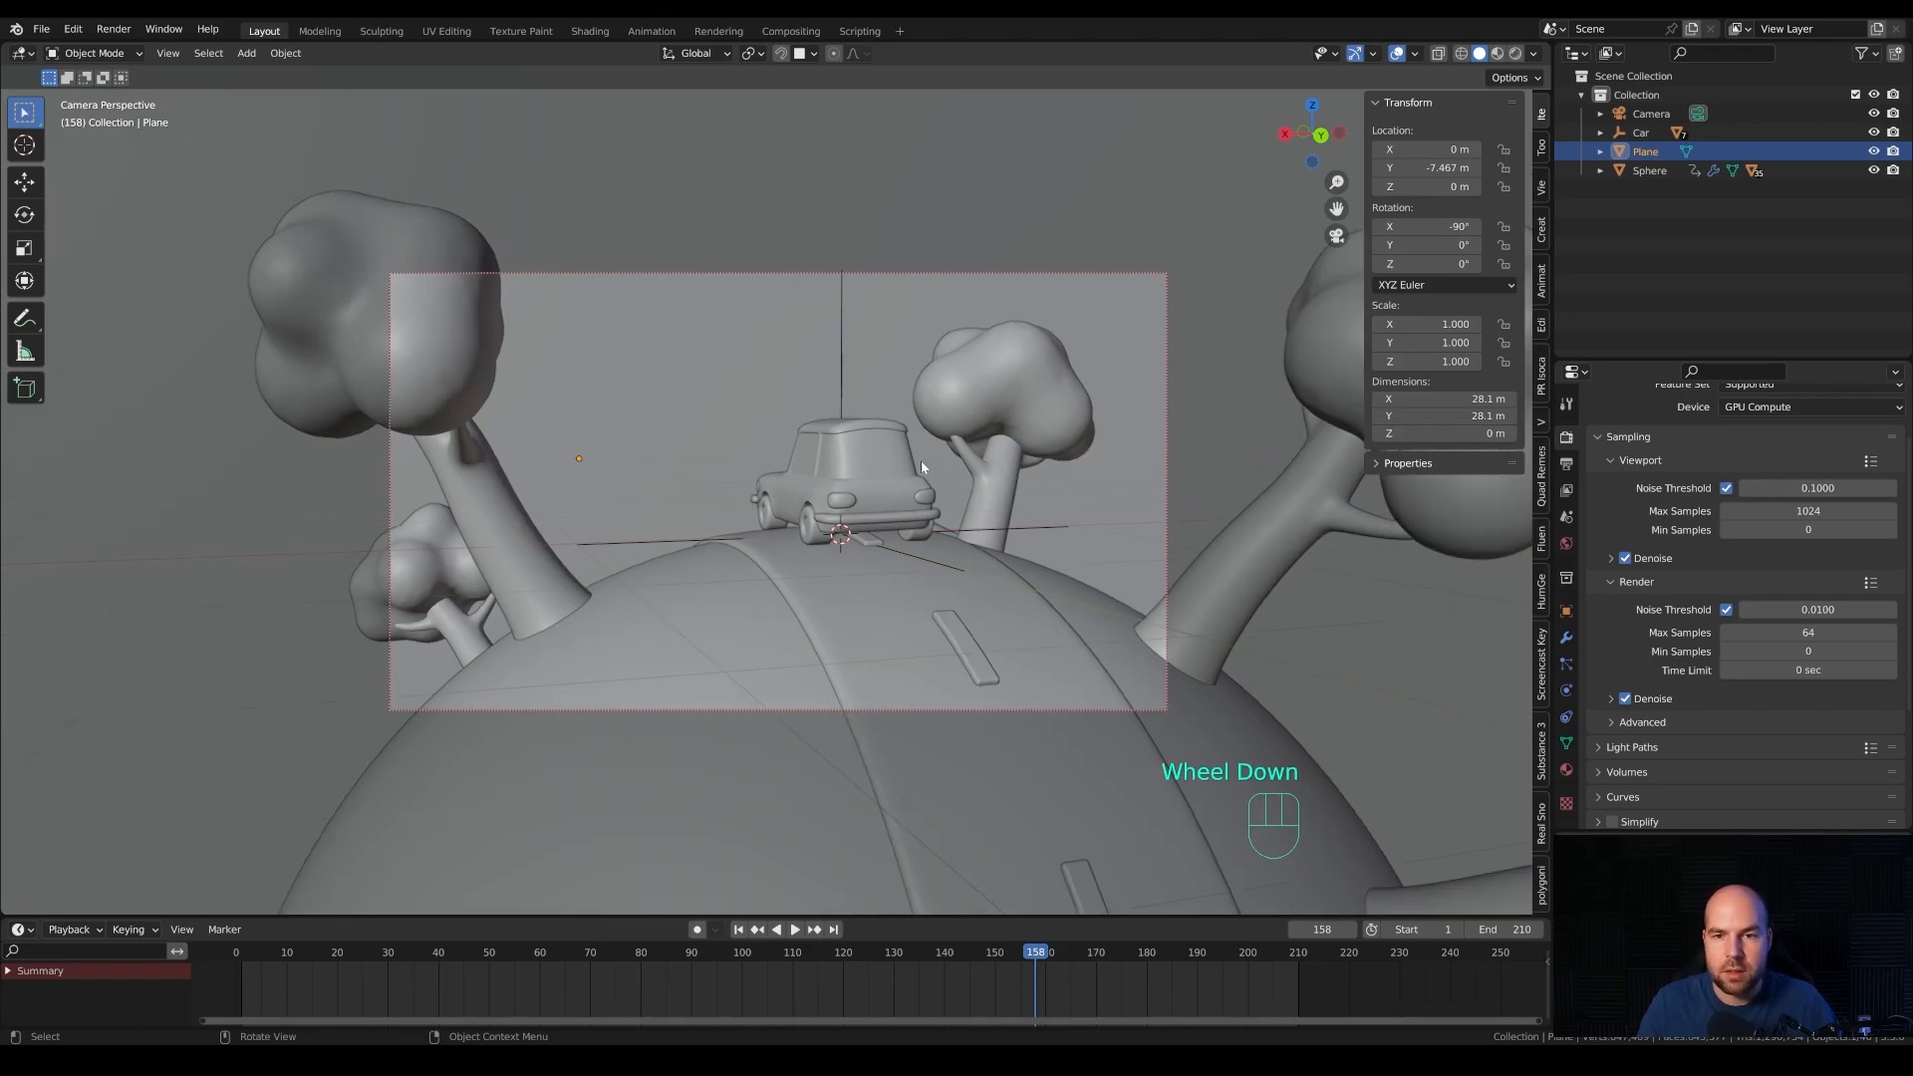
key(z)
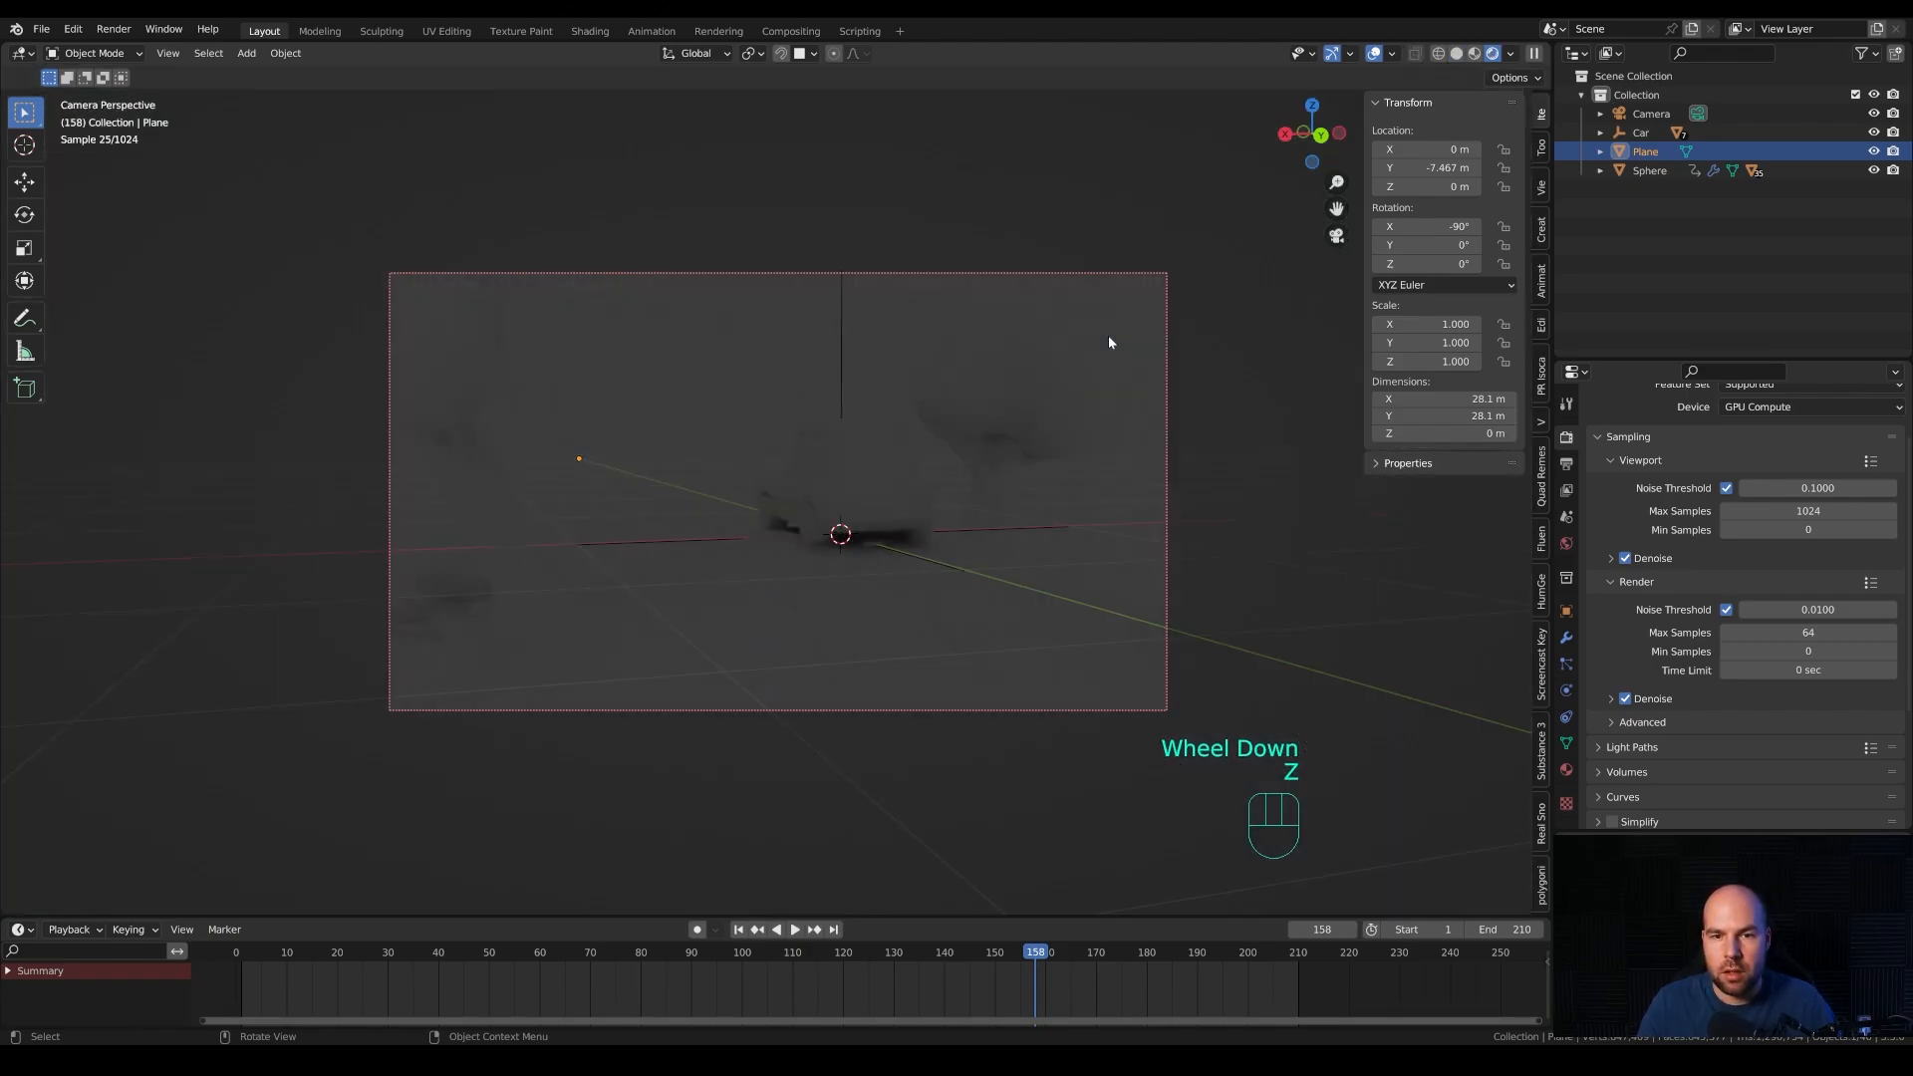
scroll(303, 353, up, 2)
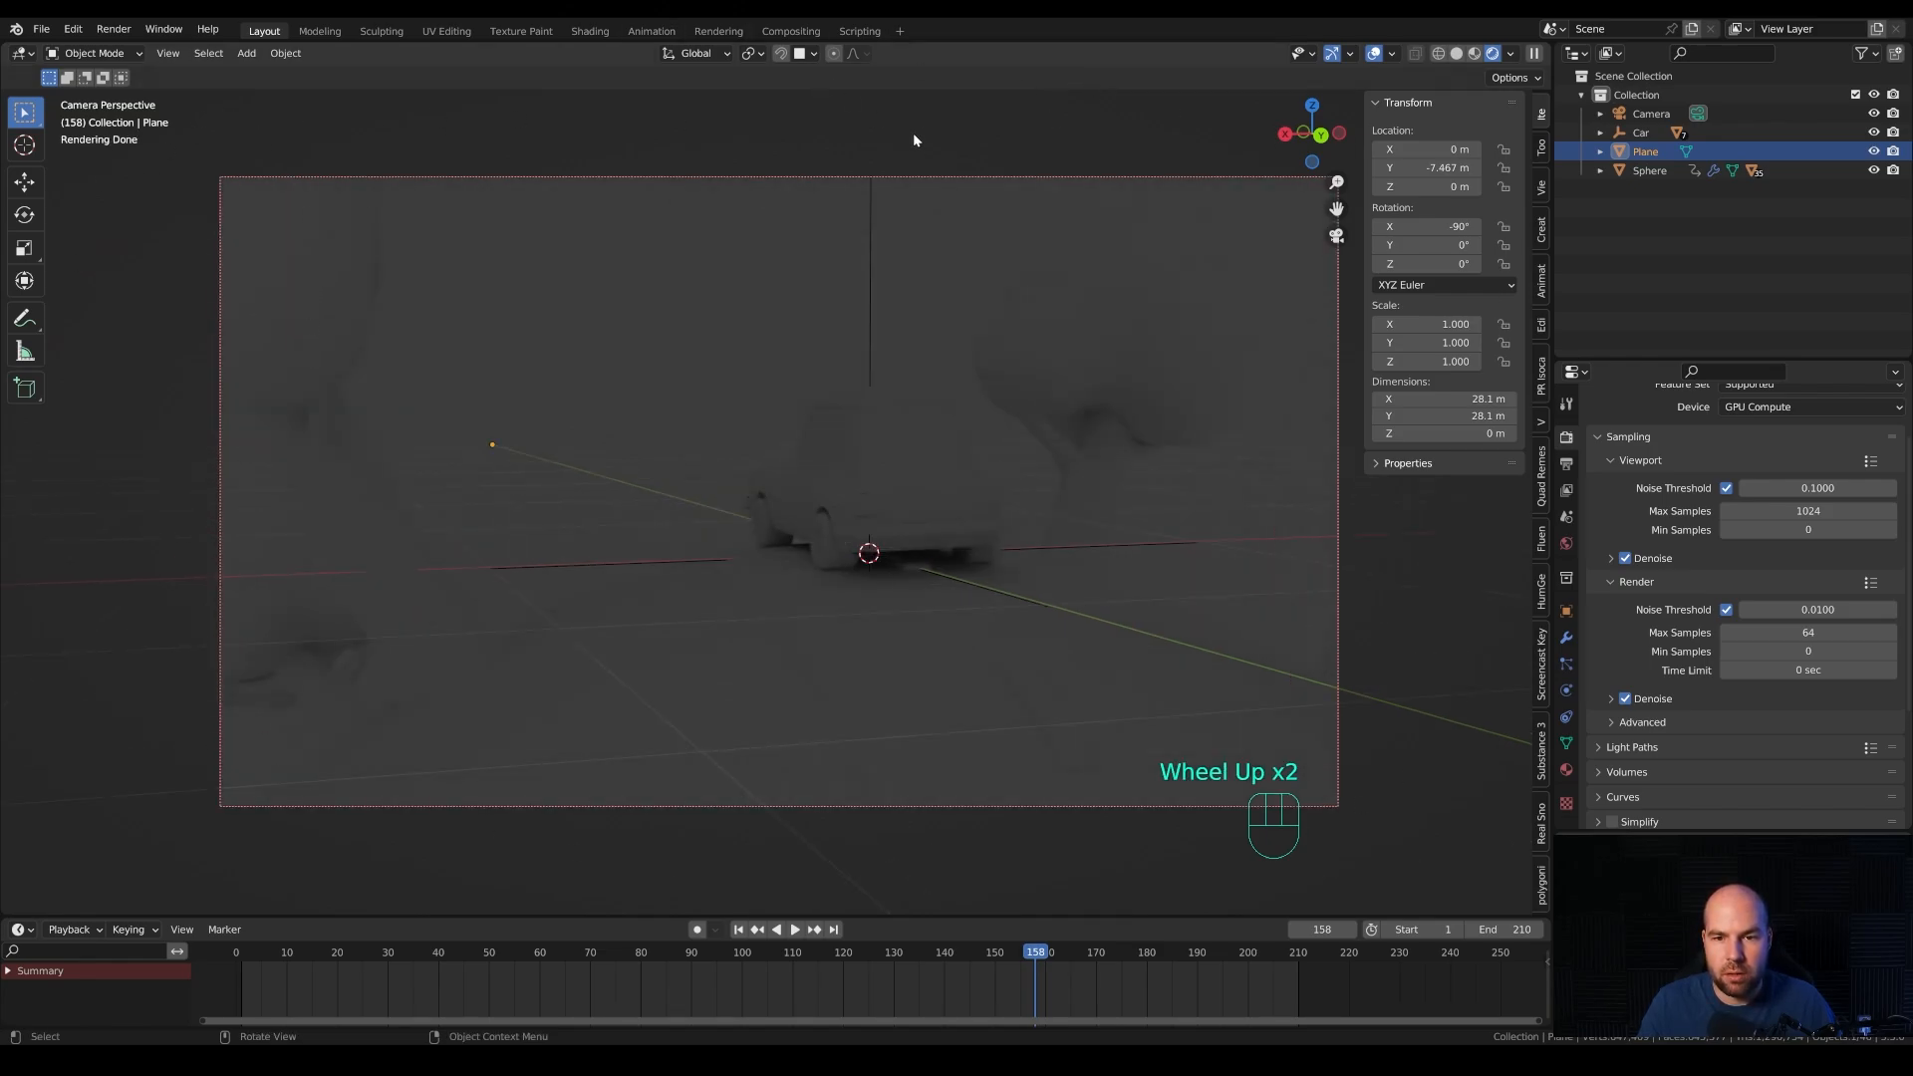
scroll(879, 500, down, 2)
Add a sun light and raise it along Z to about 2.85 m above the car.
key(shift+a)
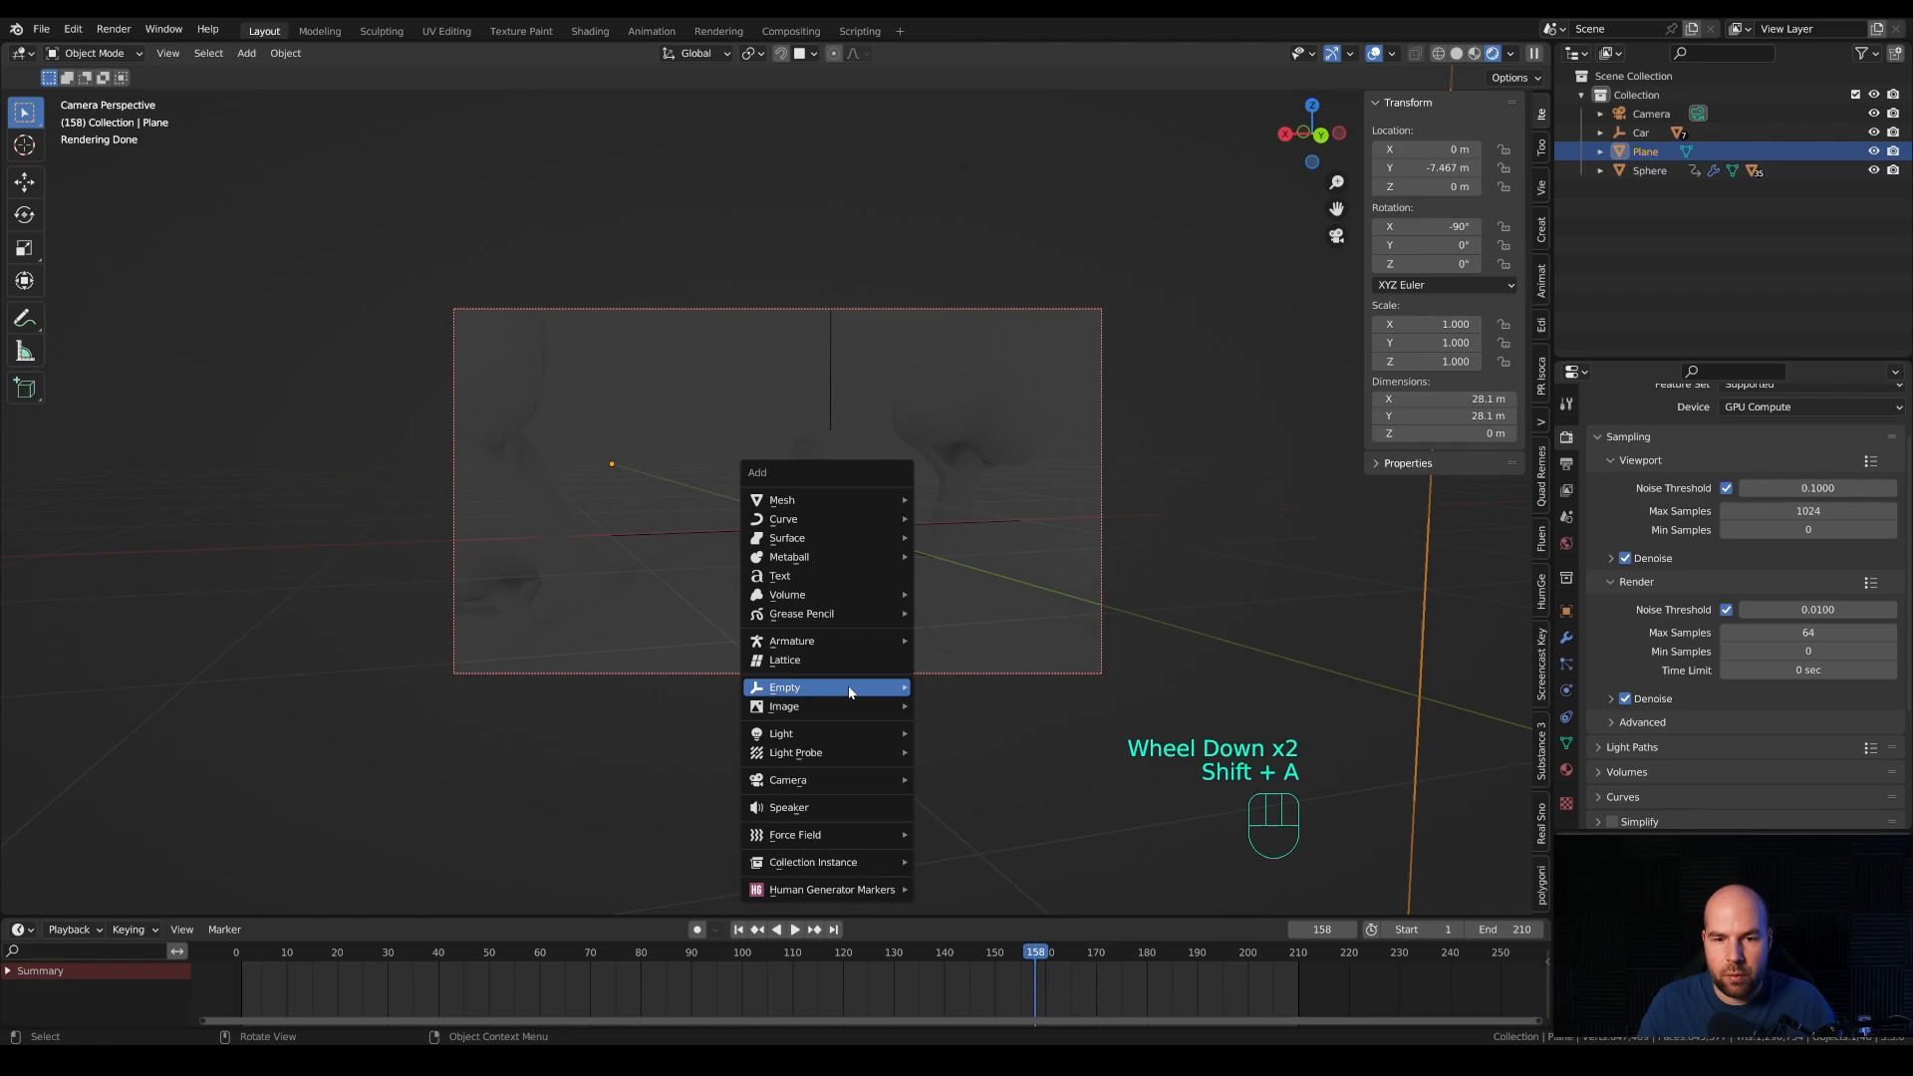
mouse_move(842, 733)
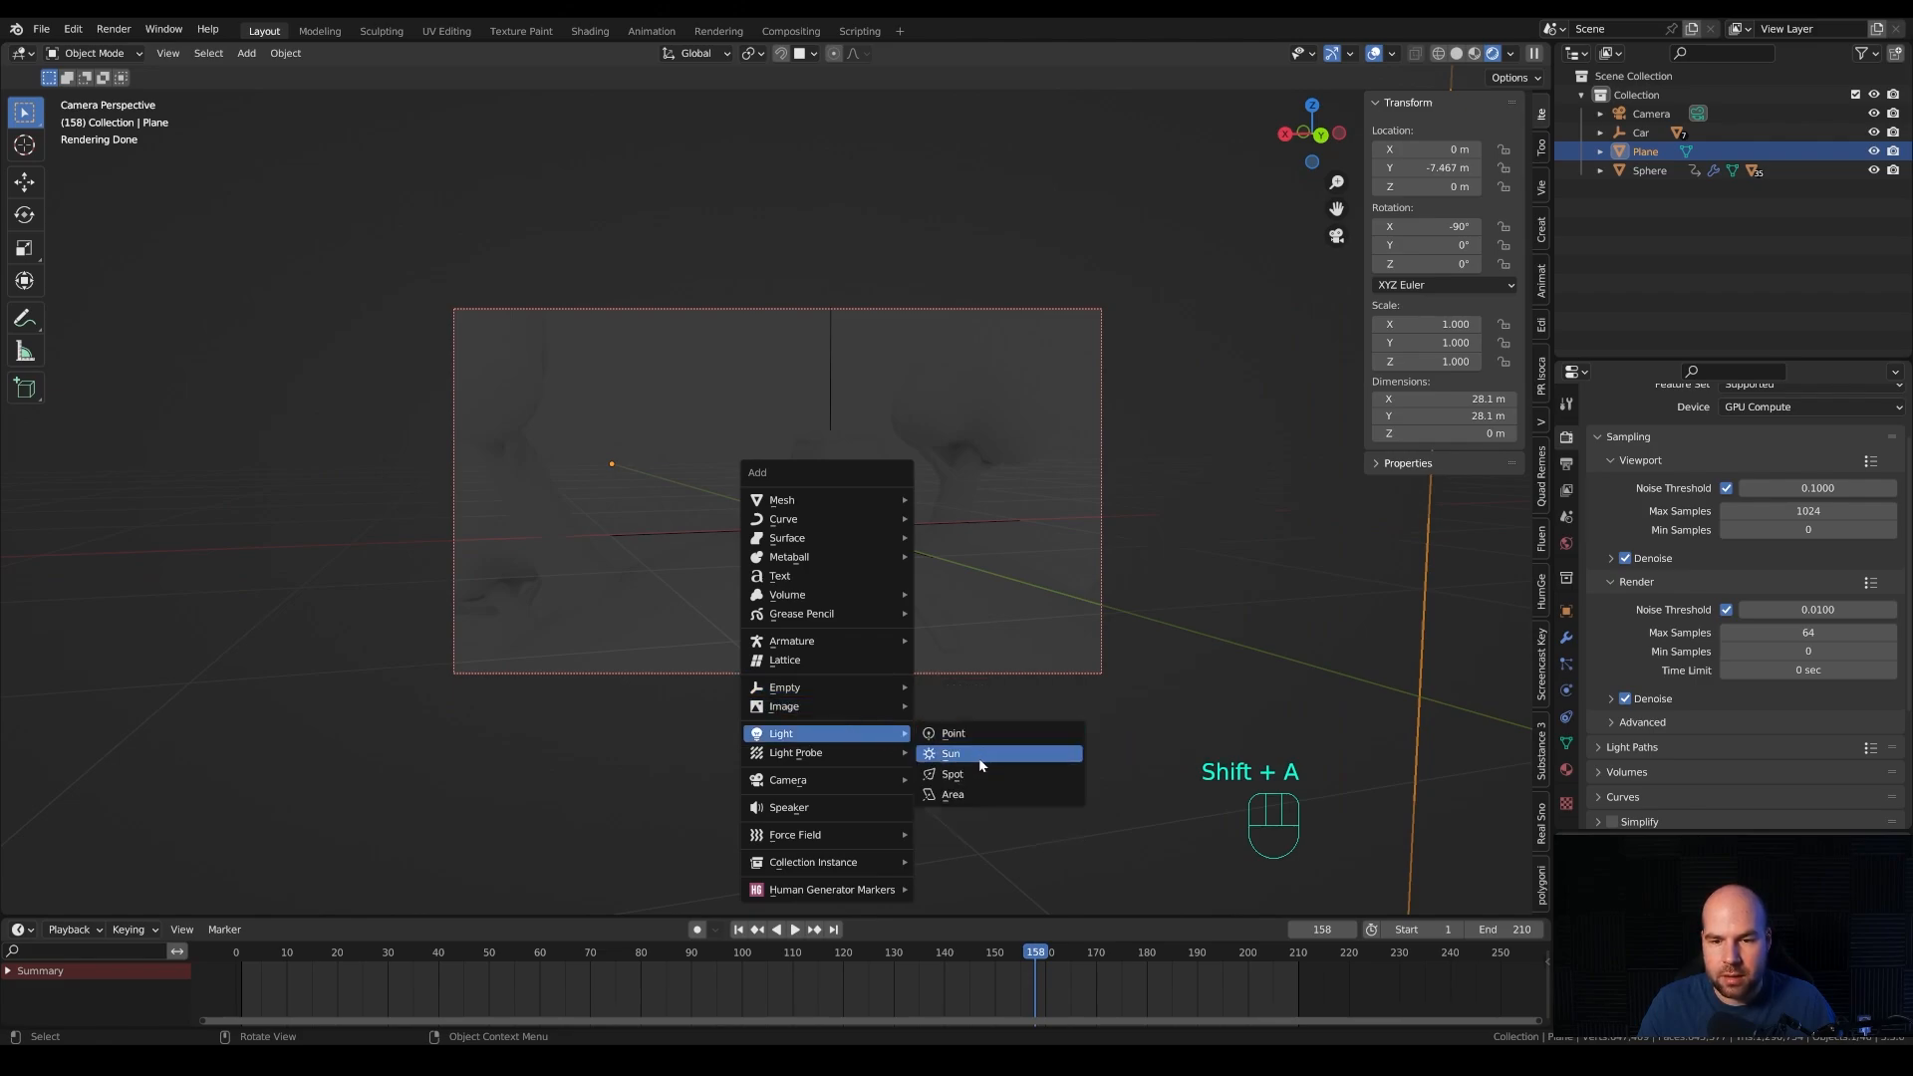
click(982, 764)
scroll(829, 632, down, 2)
key(g)
key(z)
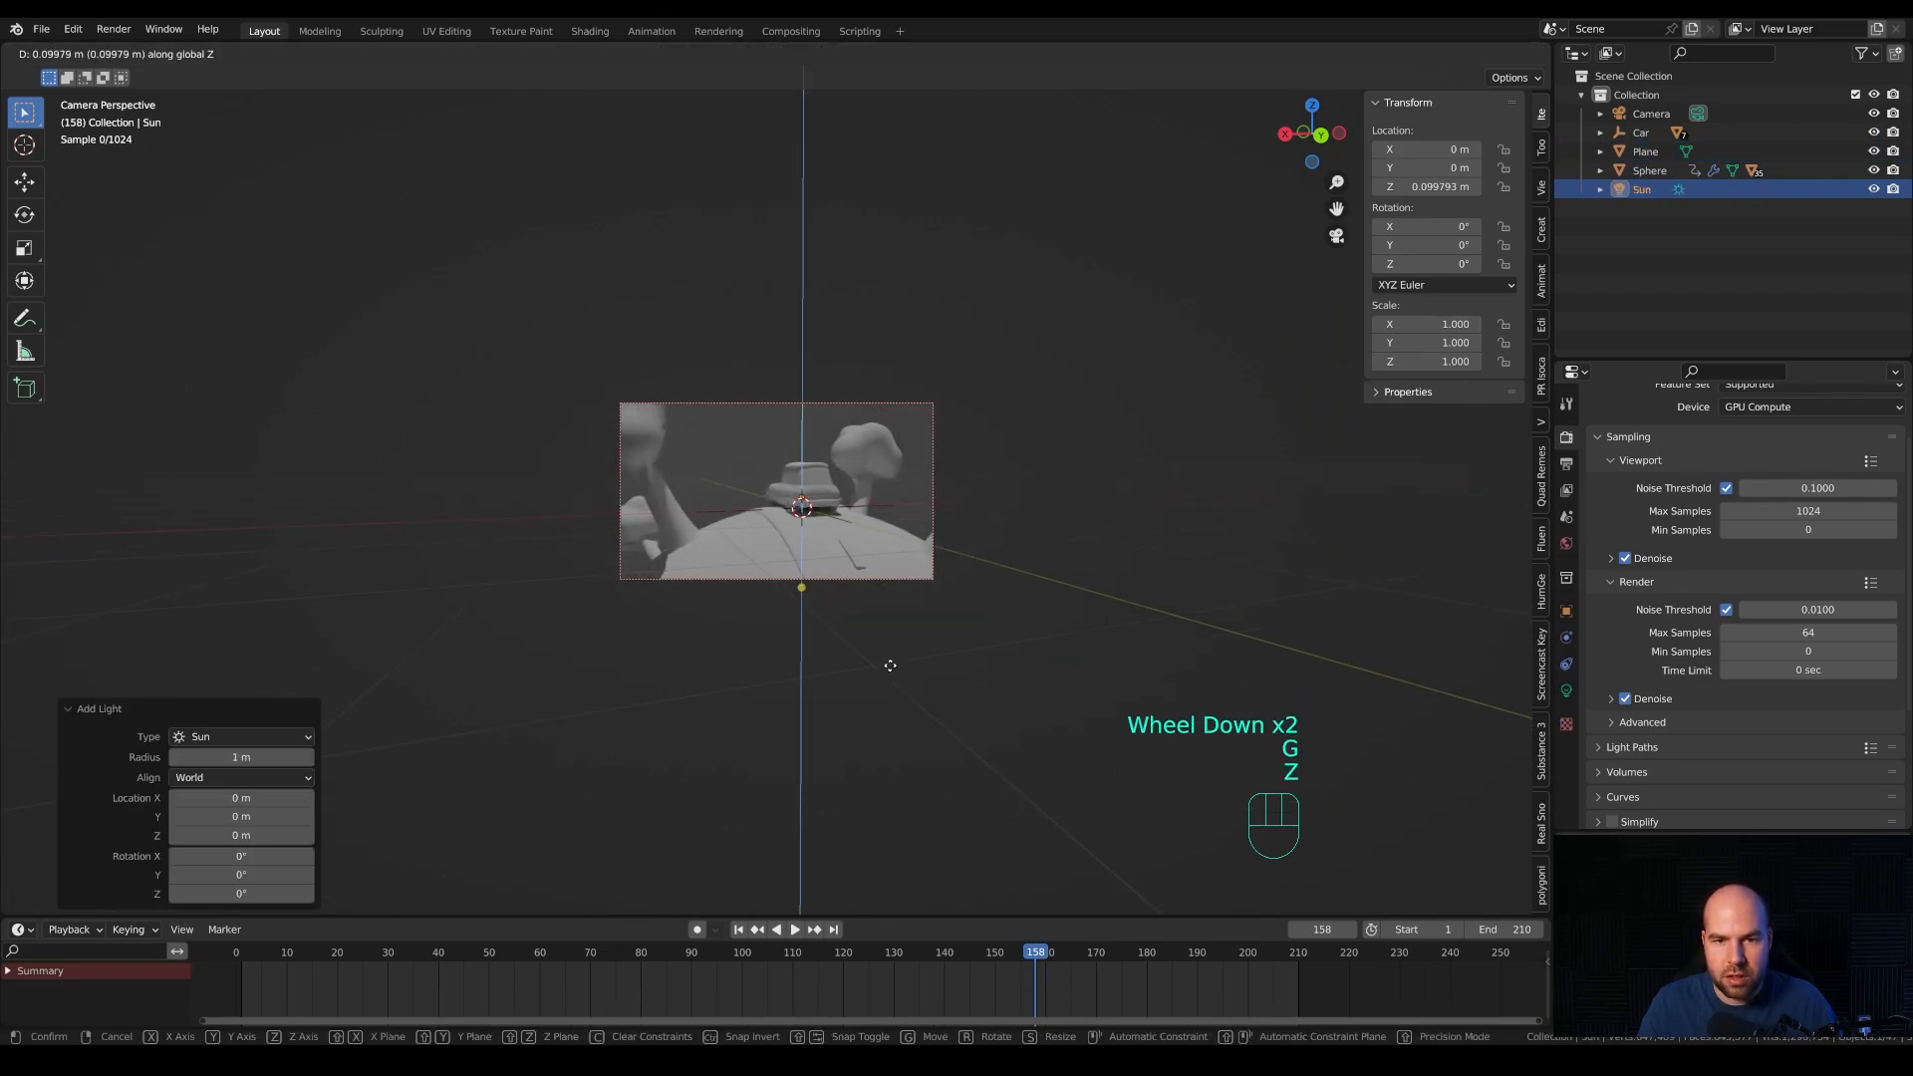
click(912, 375)
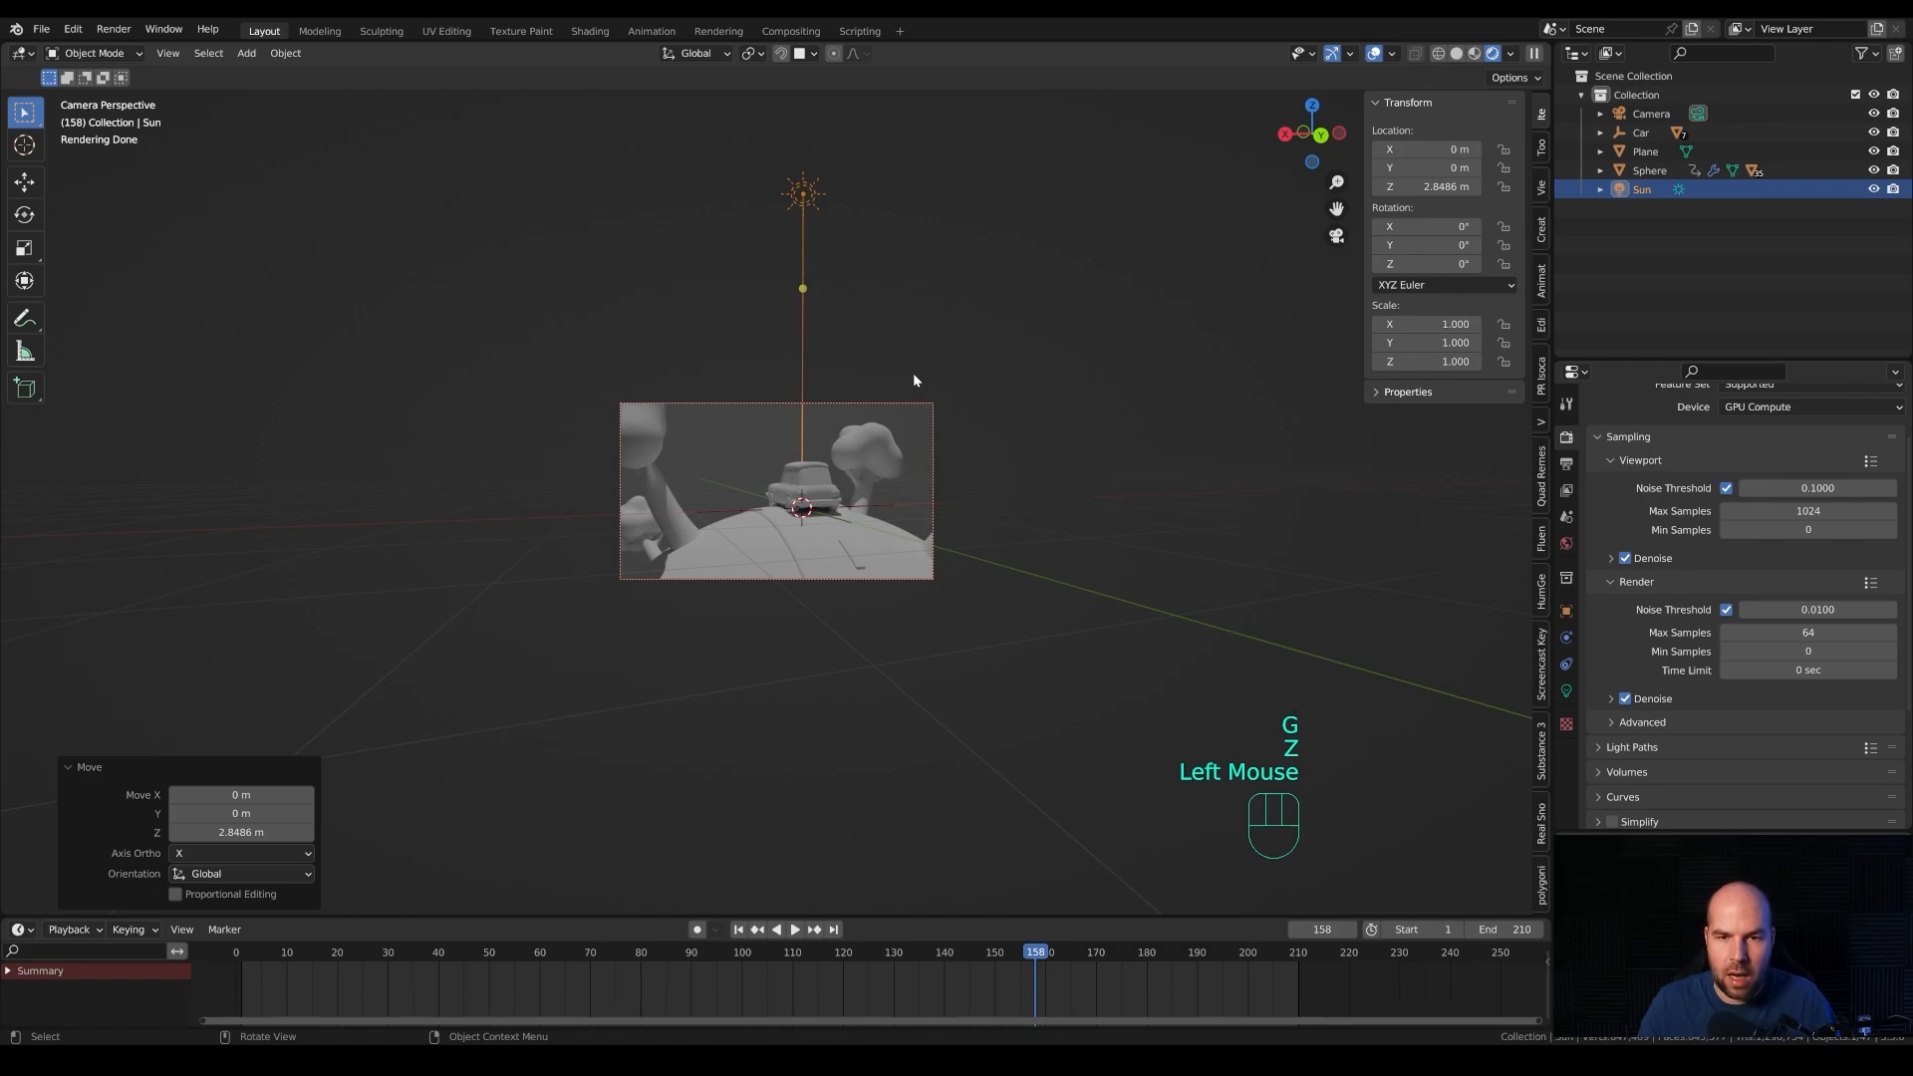
Set the pivot point to the 3D cursor and rotate the sun light 30° about the global Y axis.
key(period)
click(1088, 377)
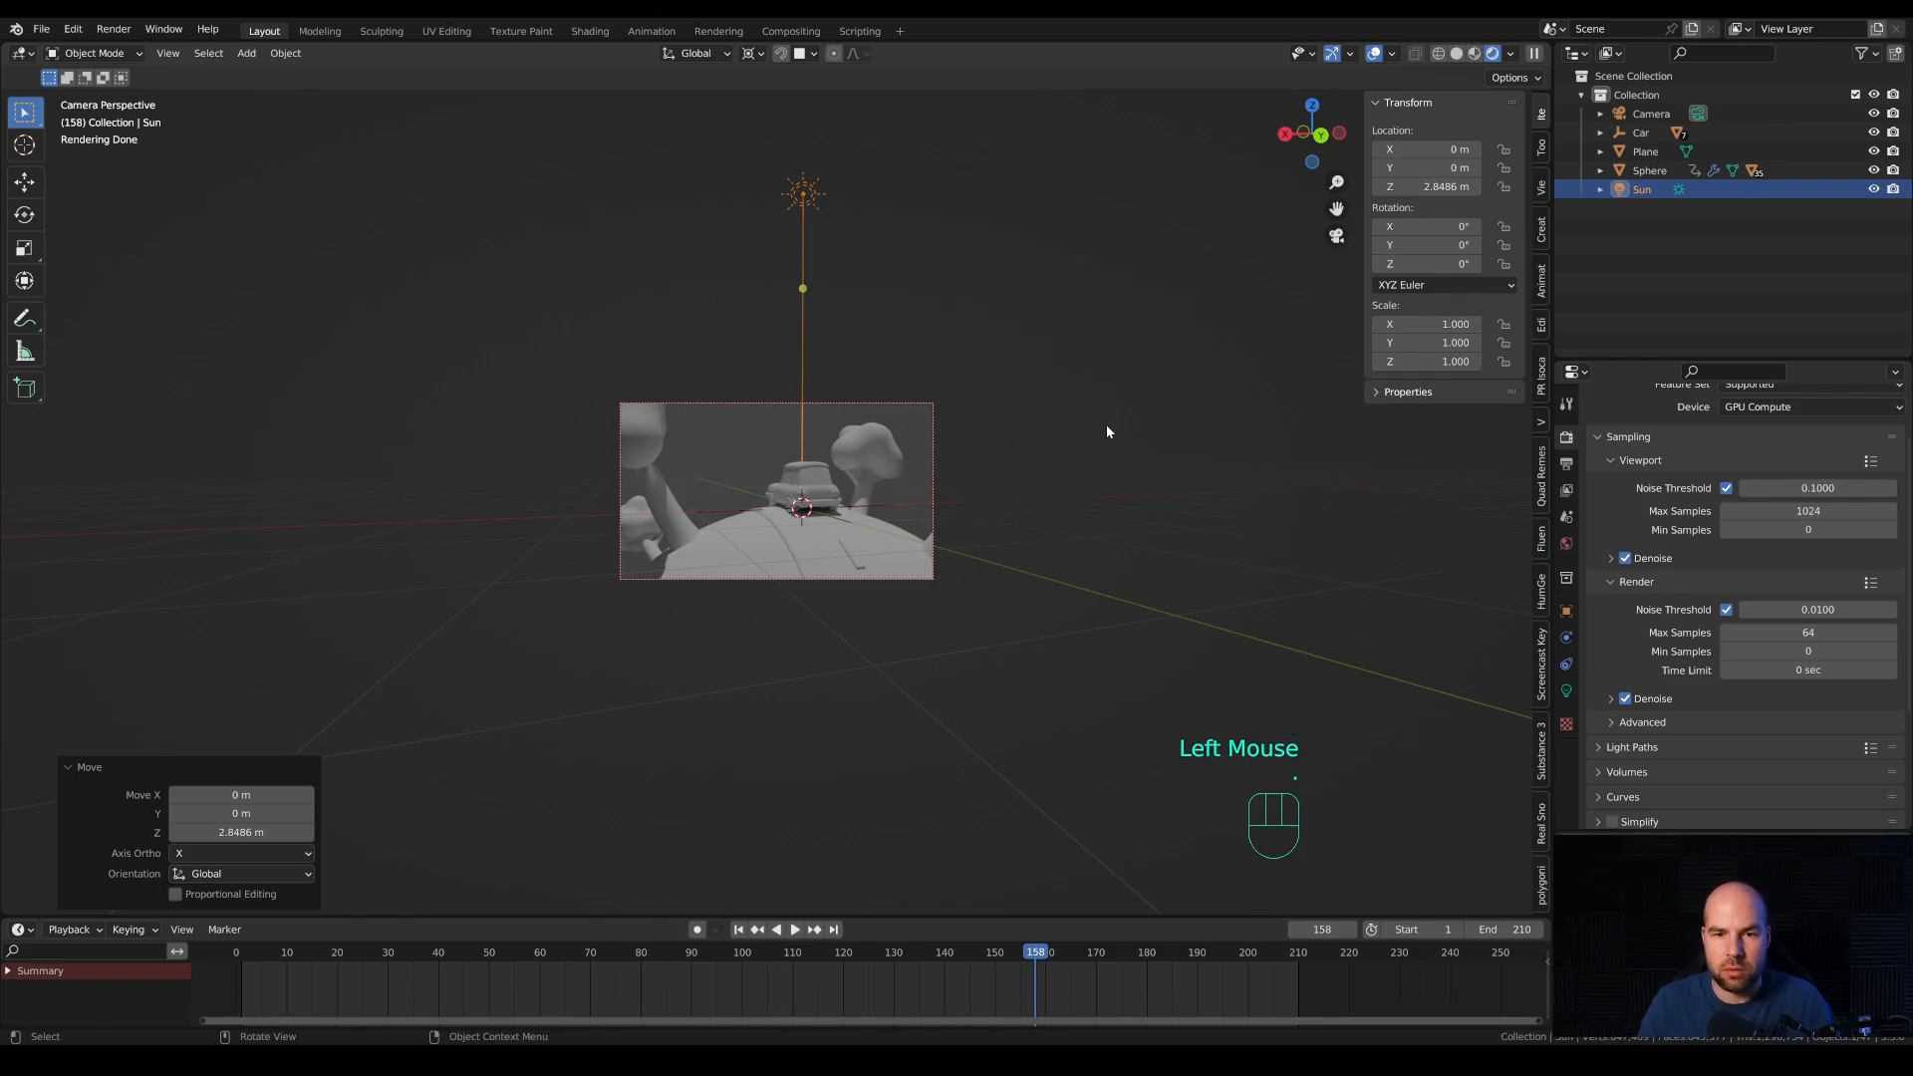
text(ry)
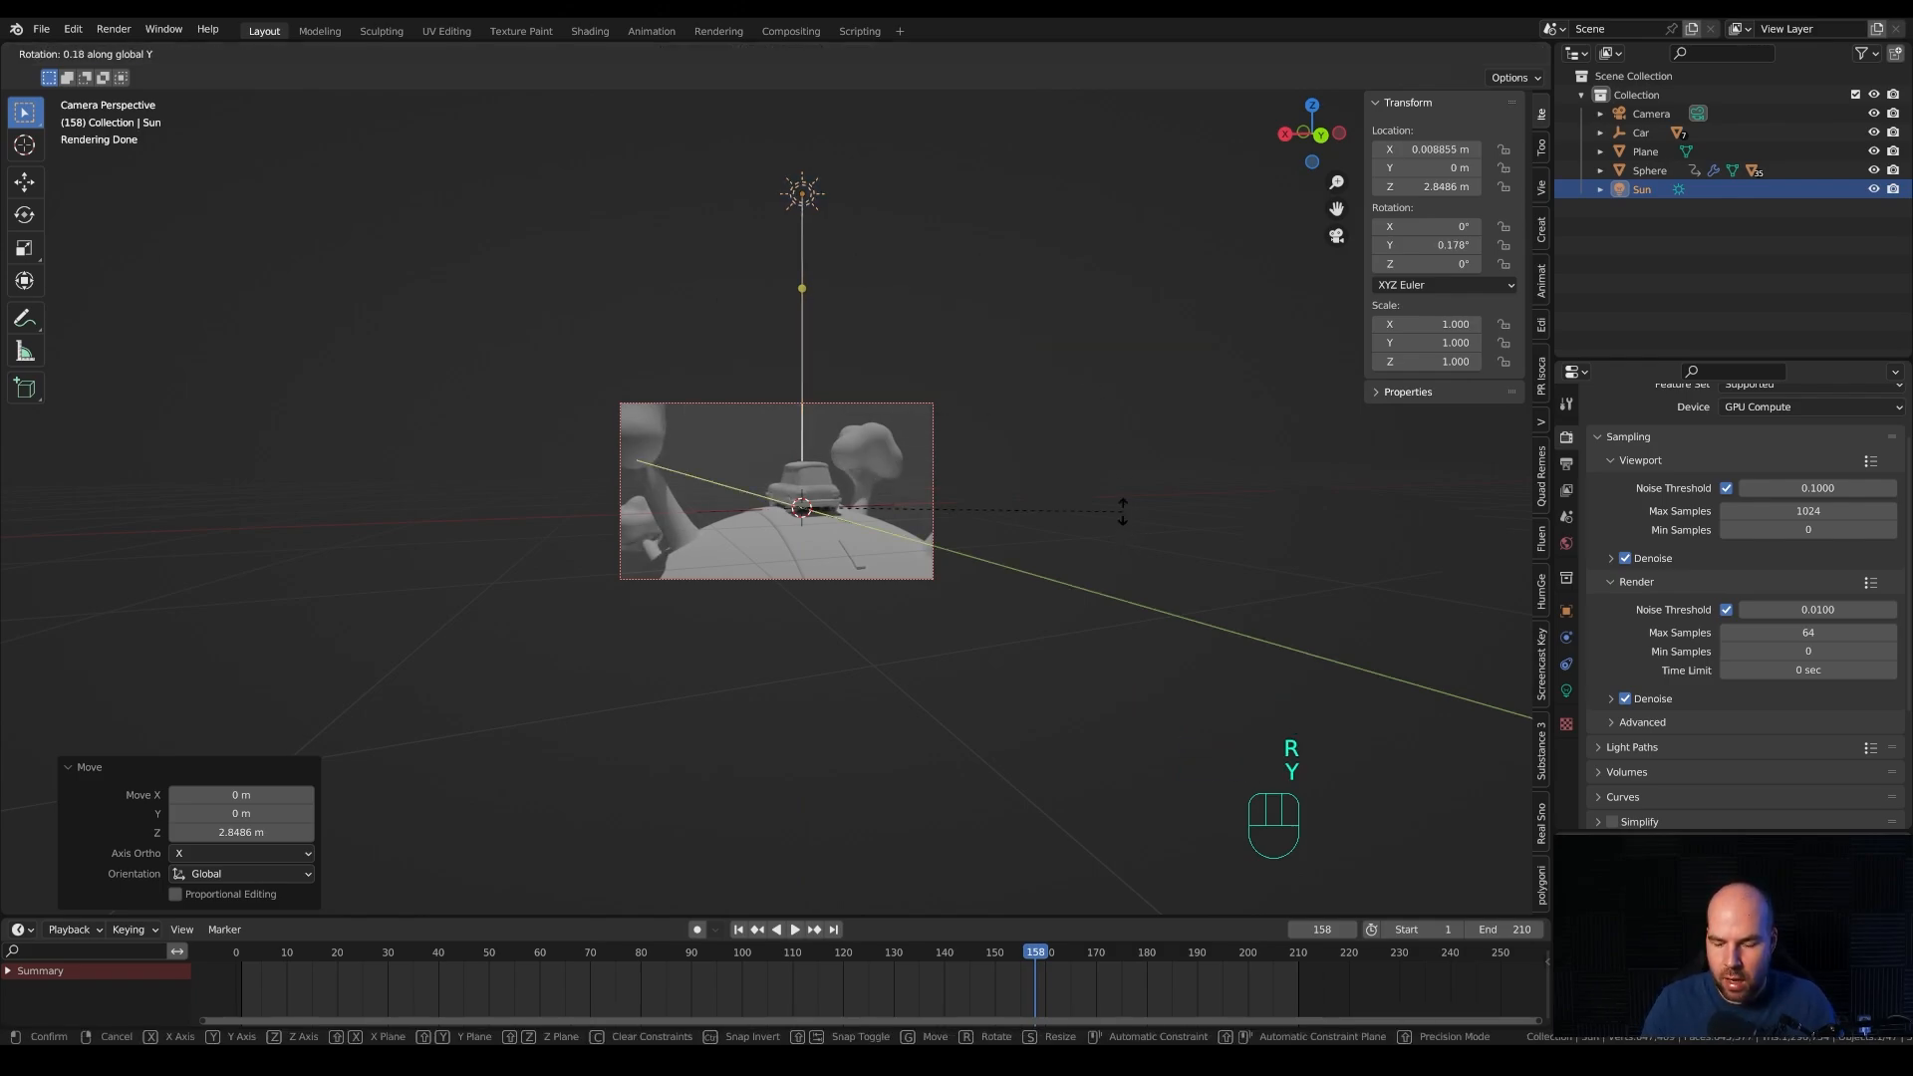
text(30)
key(Return)
scroll(843, 519, down, 3)
scroll(842, 519, up, 3)
scroll(843, 519, down, 1)
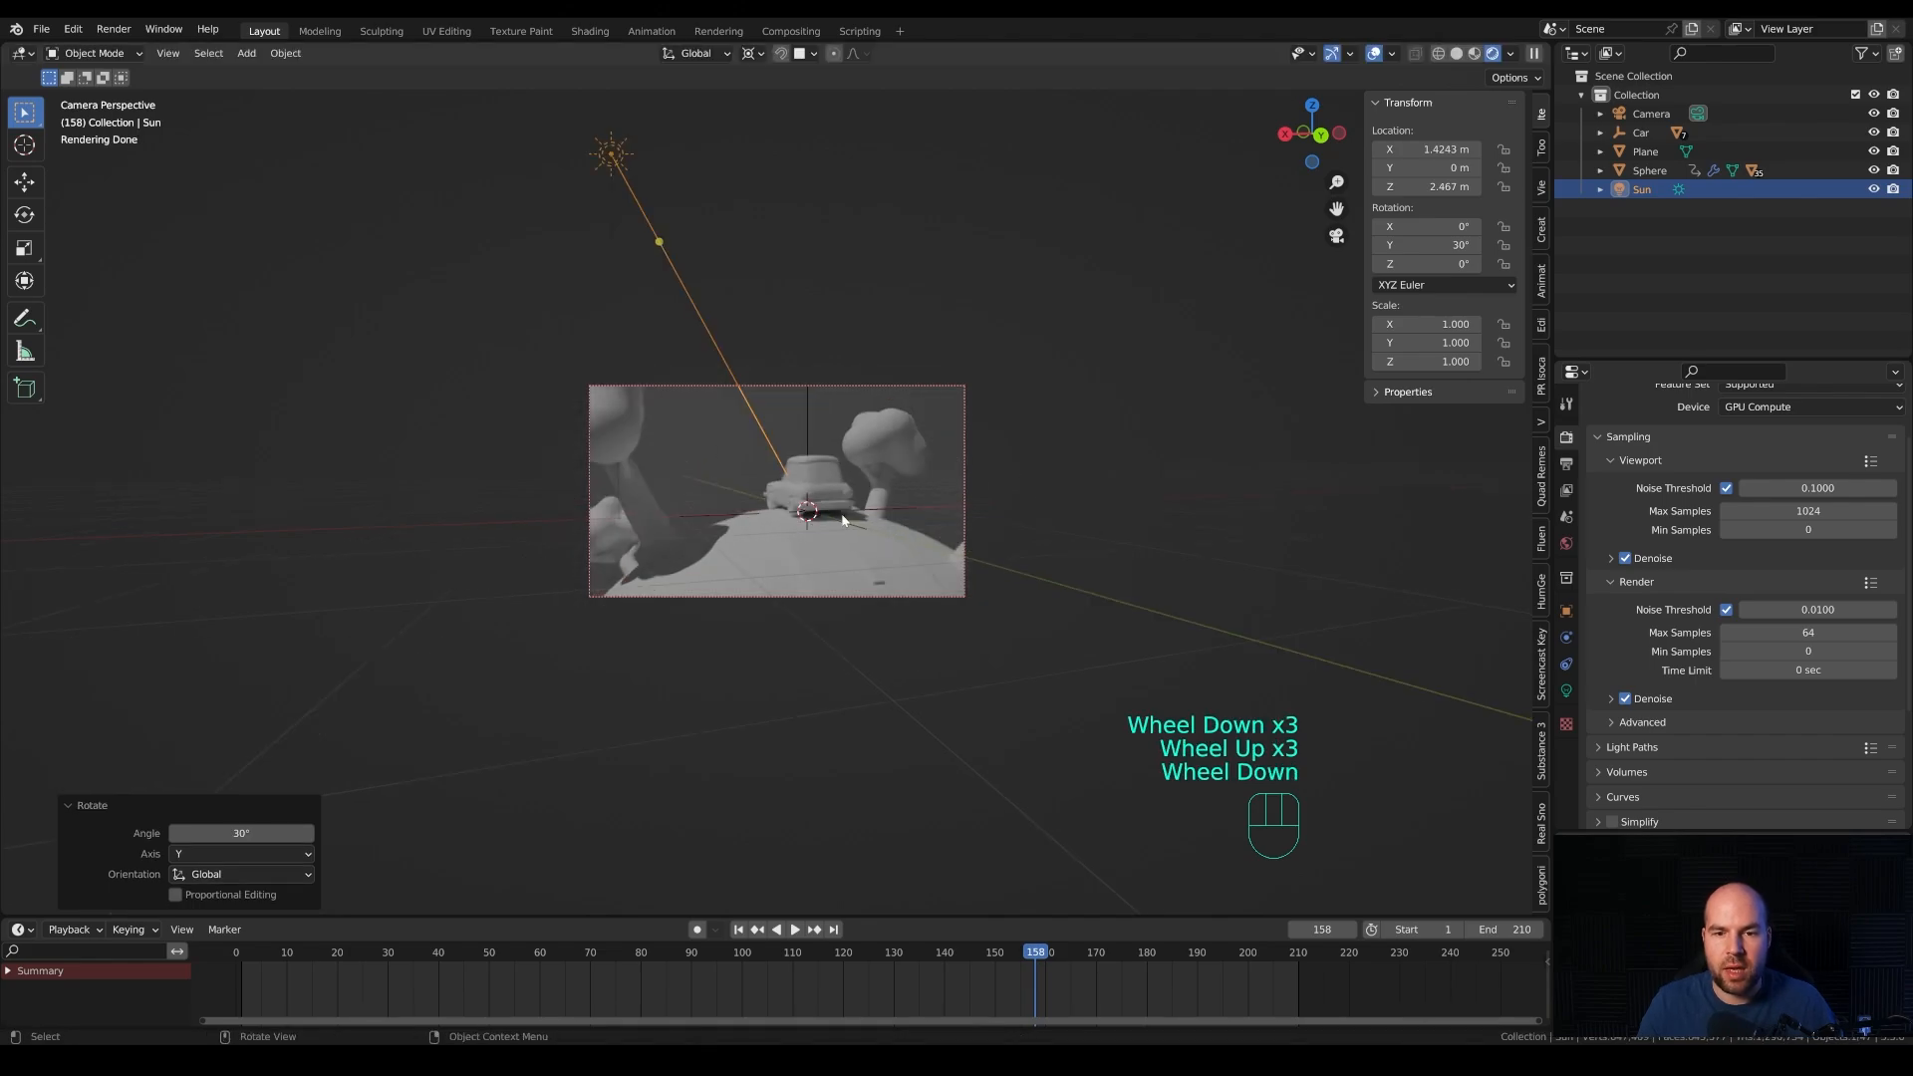
Set the sun light's strength to 3.
scroll(918, 500, up, 3)
scroll(917, 500, down, 1)
click(1560, 687)
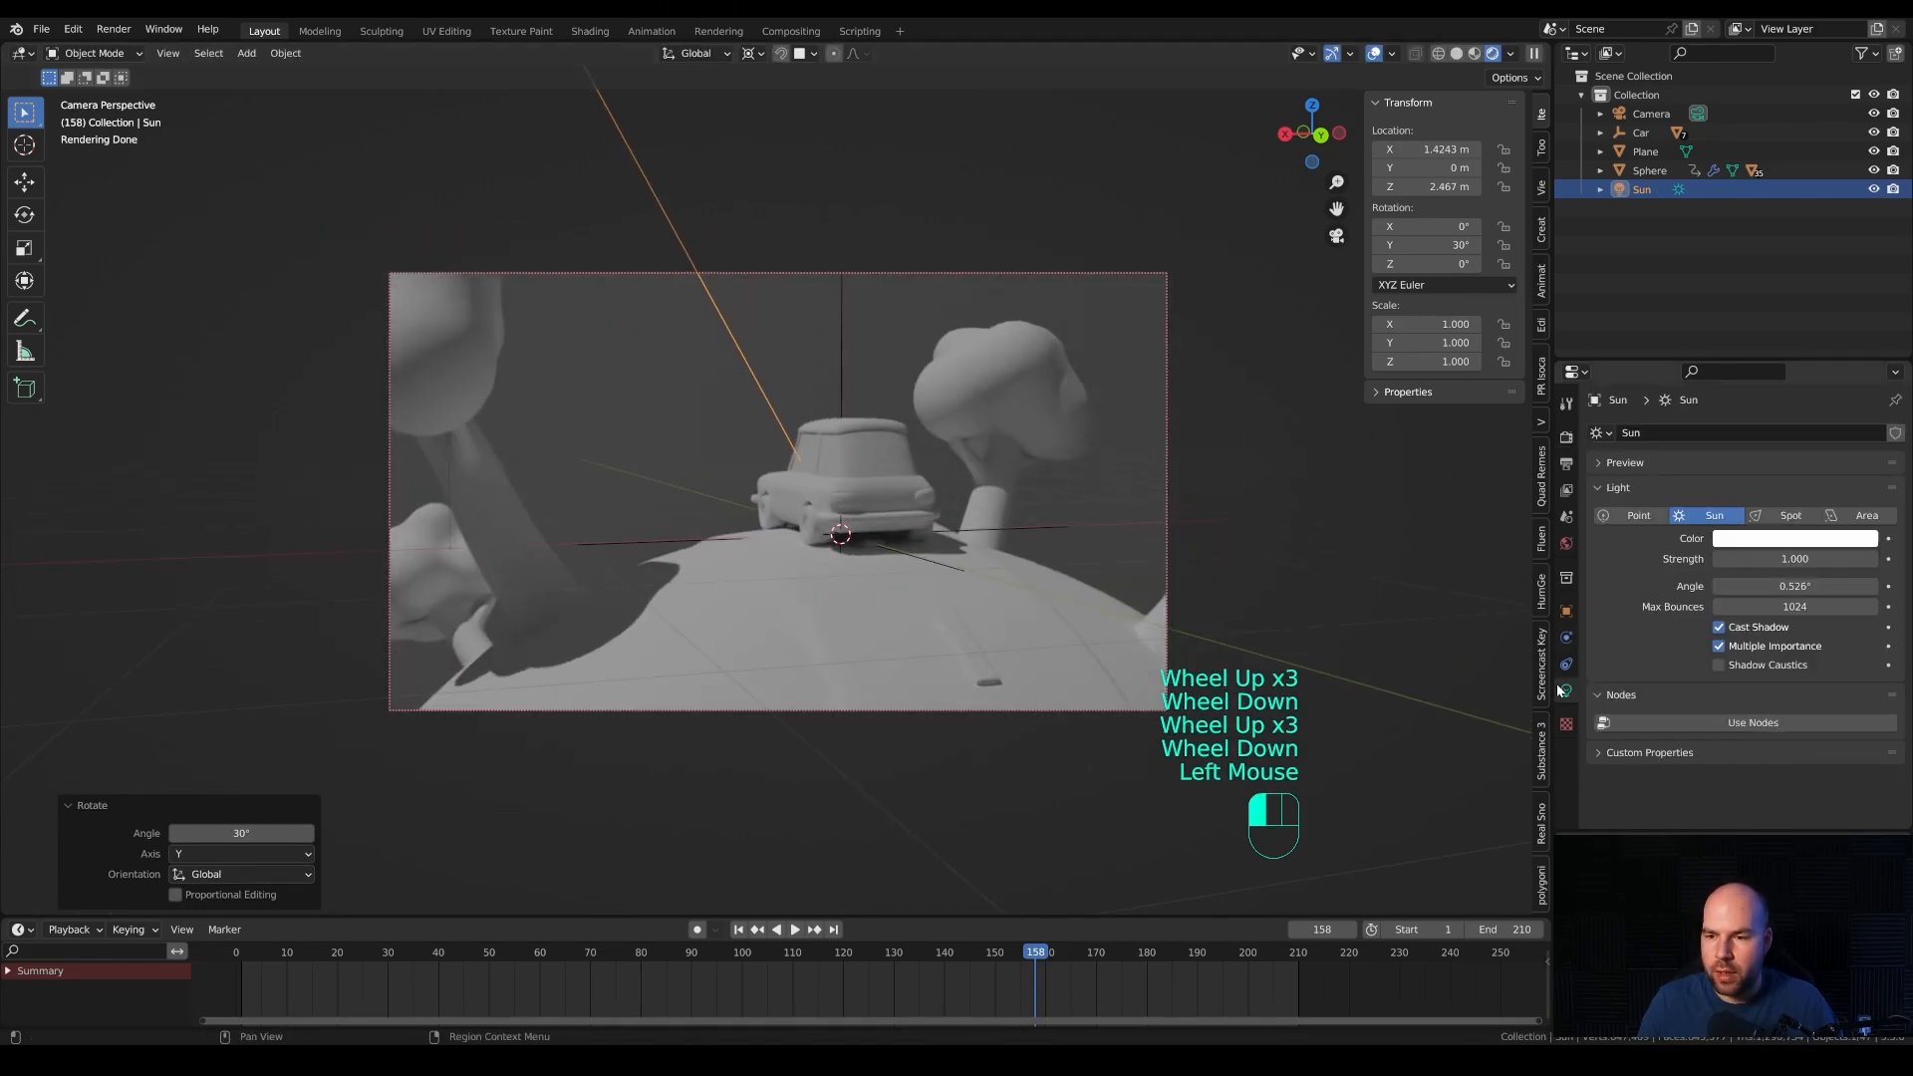
double_click(1794, 558)
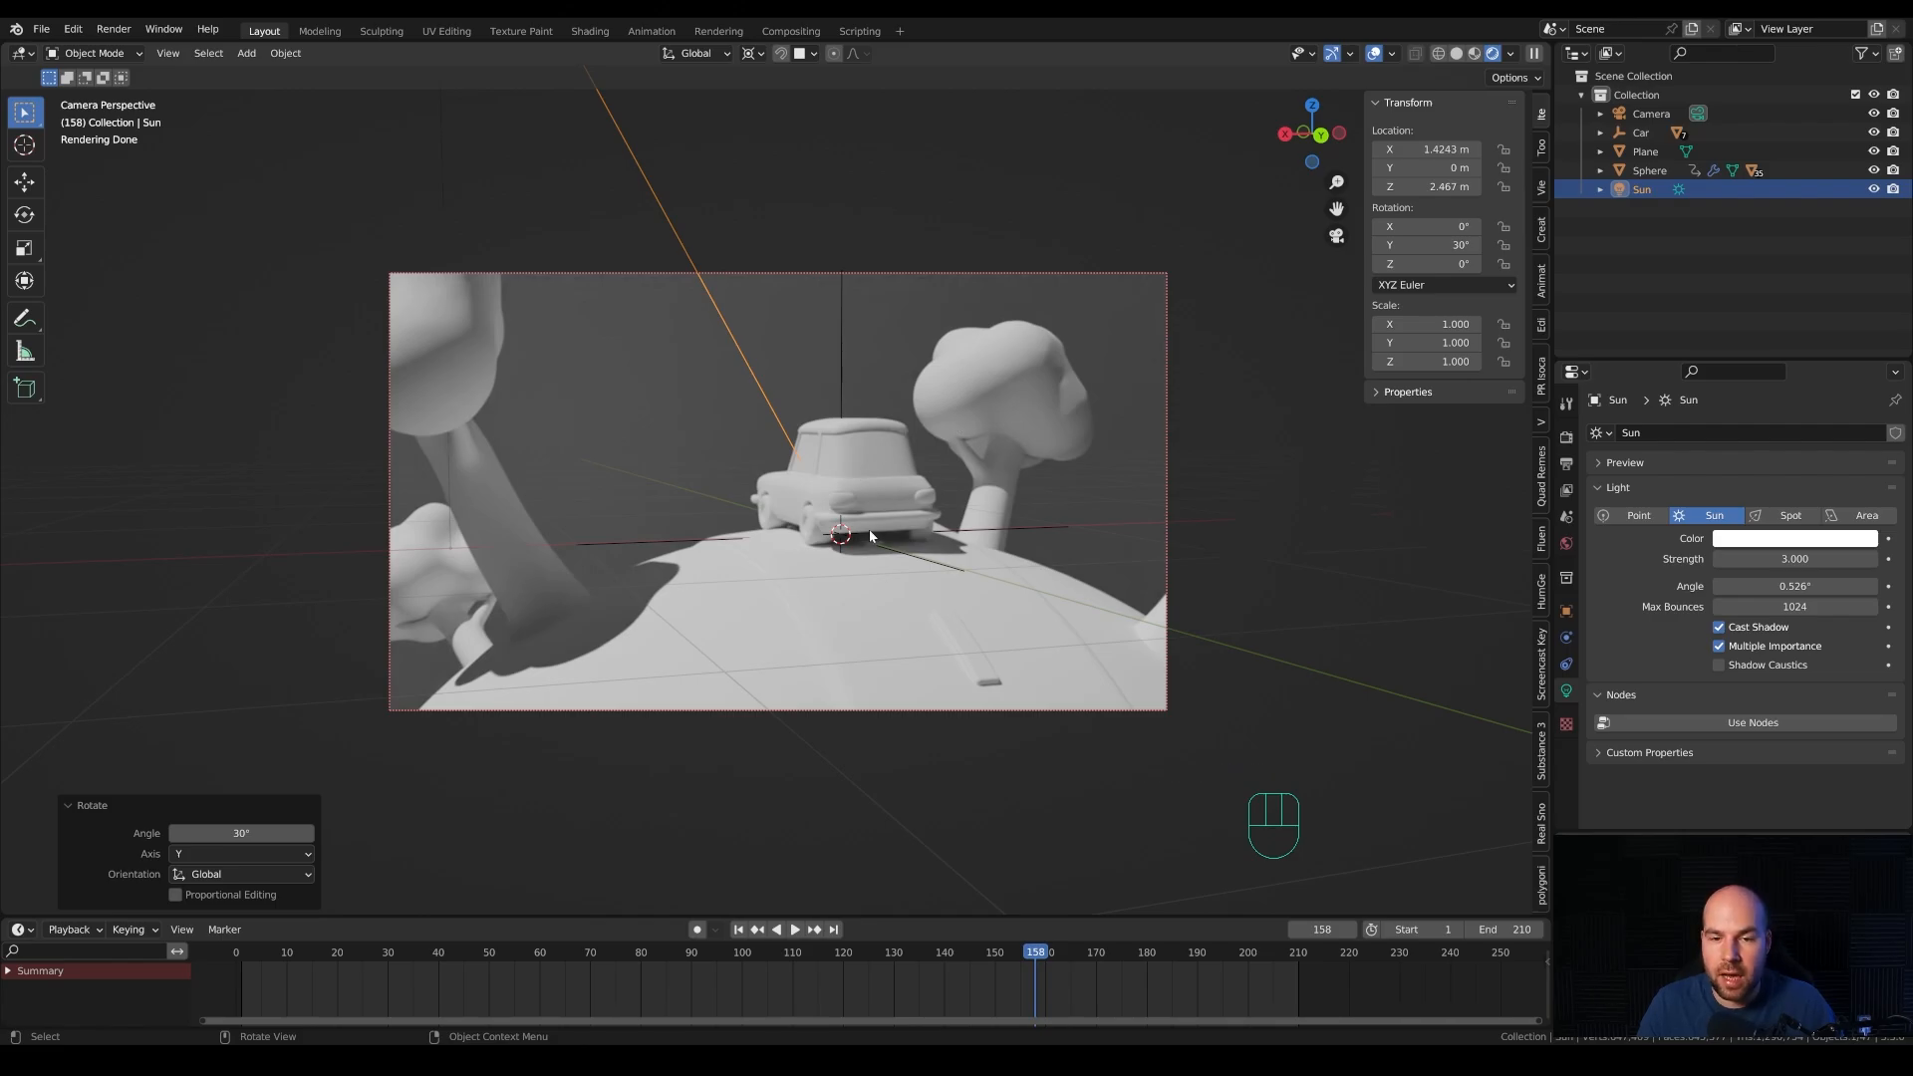
Give the backdrop plane a new material with a light blue base color.
click(910, 322)
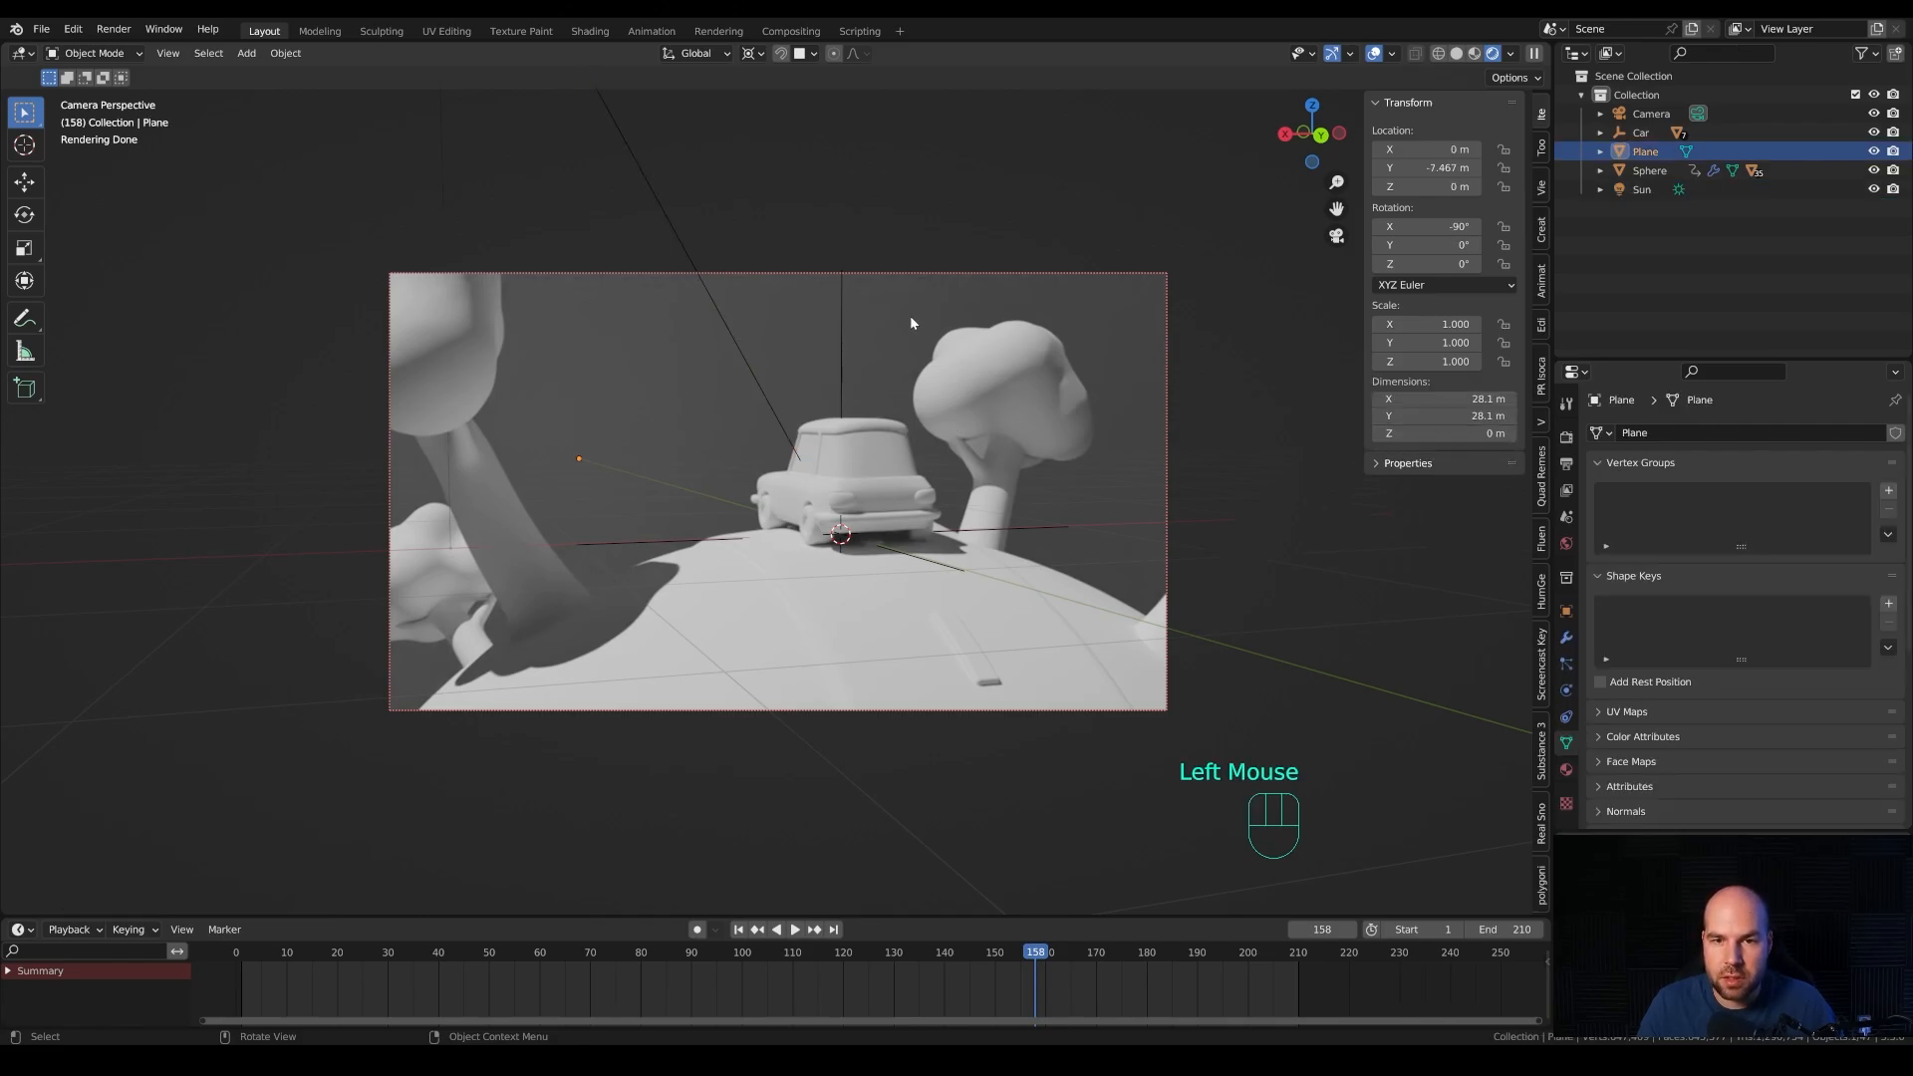
click(1566, 769)
click(1786, 513)
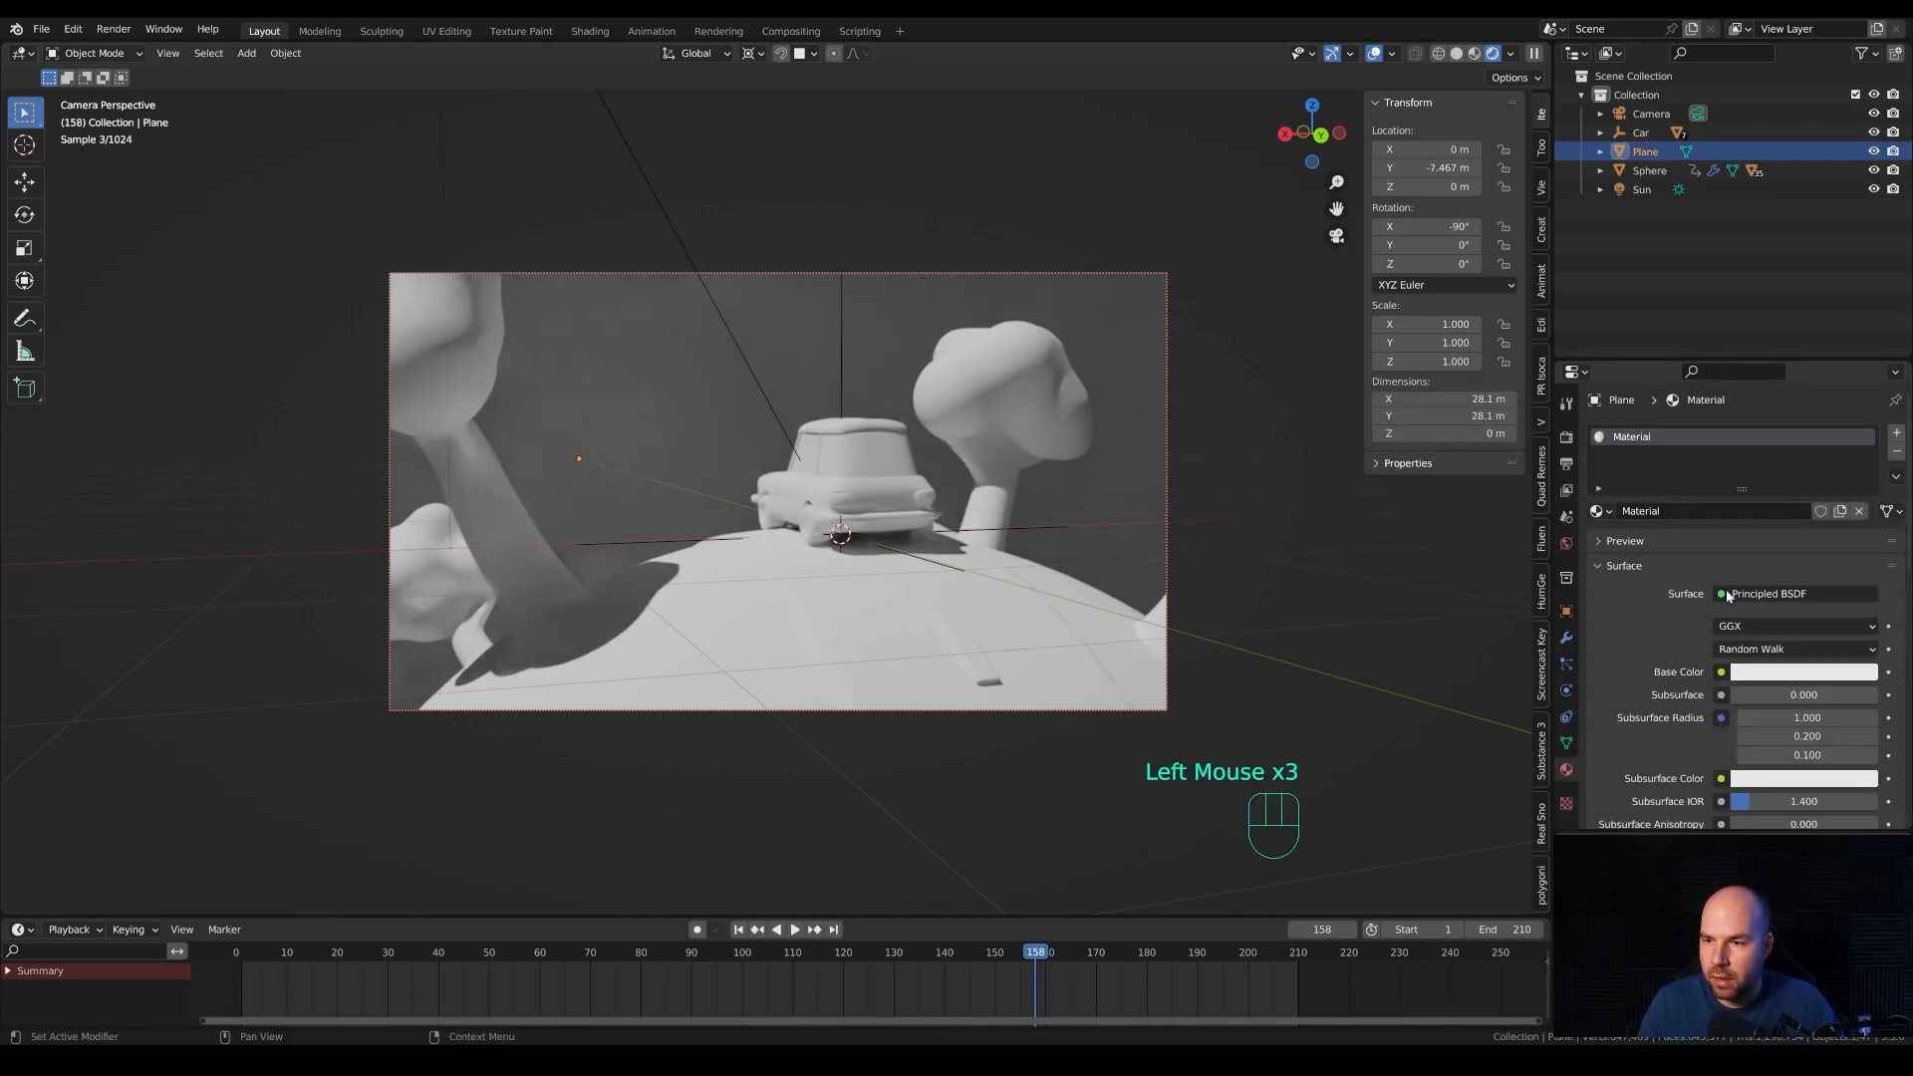
click(1825, 673)
click(1792, 455)
drag(1793, 450, 1791, 454)
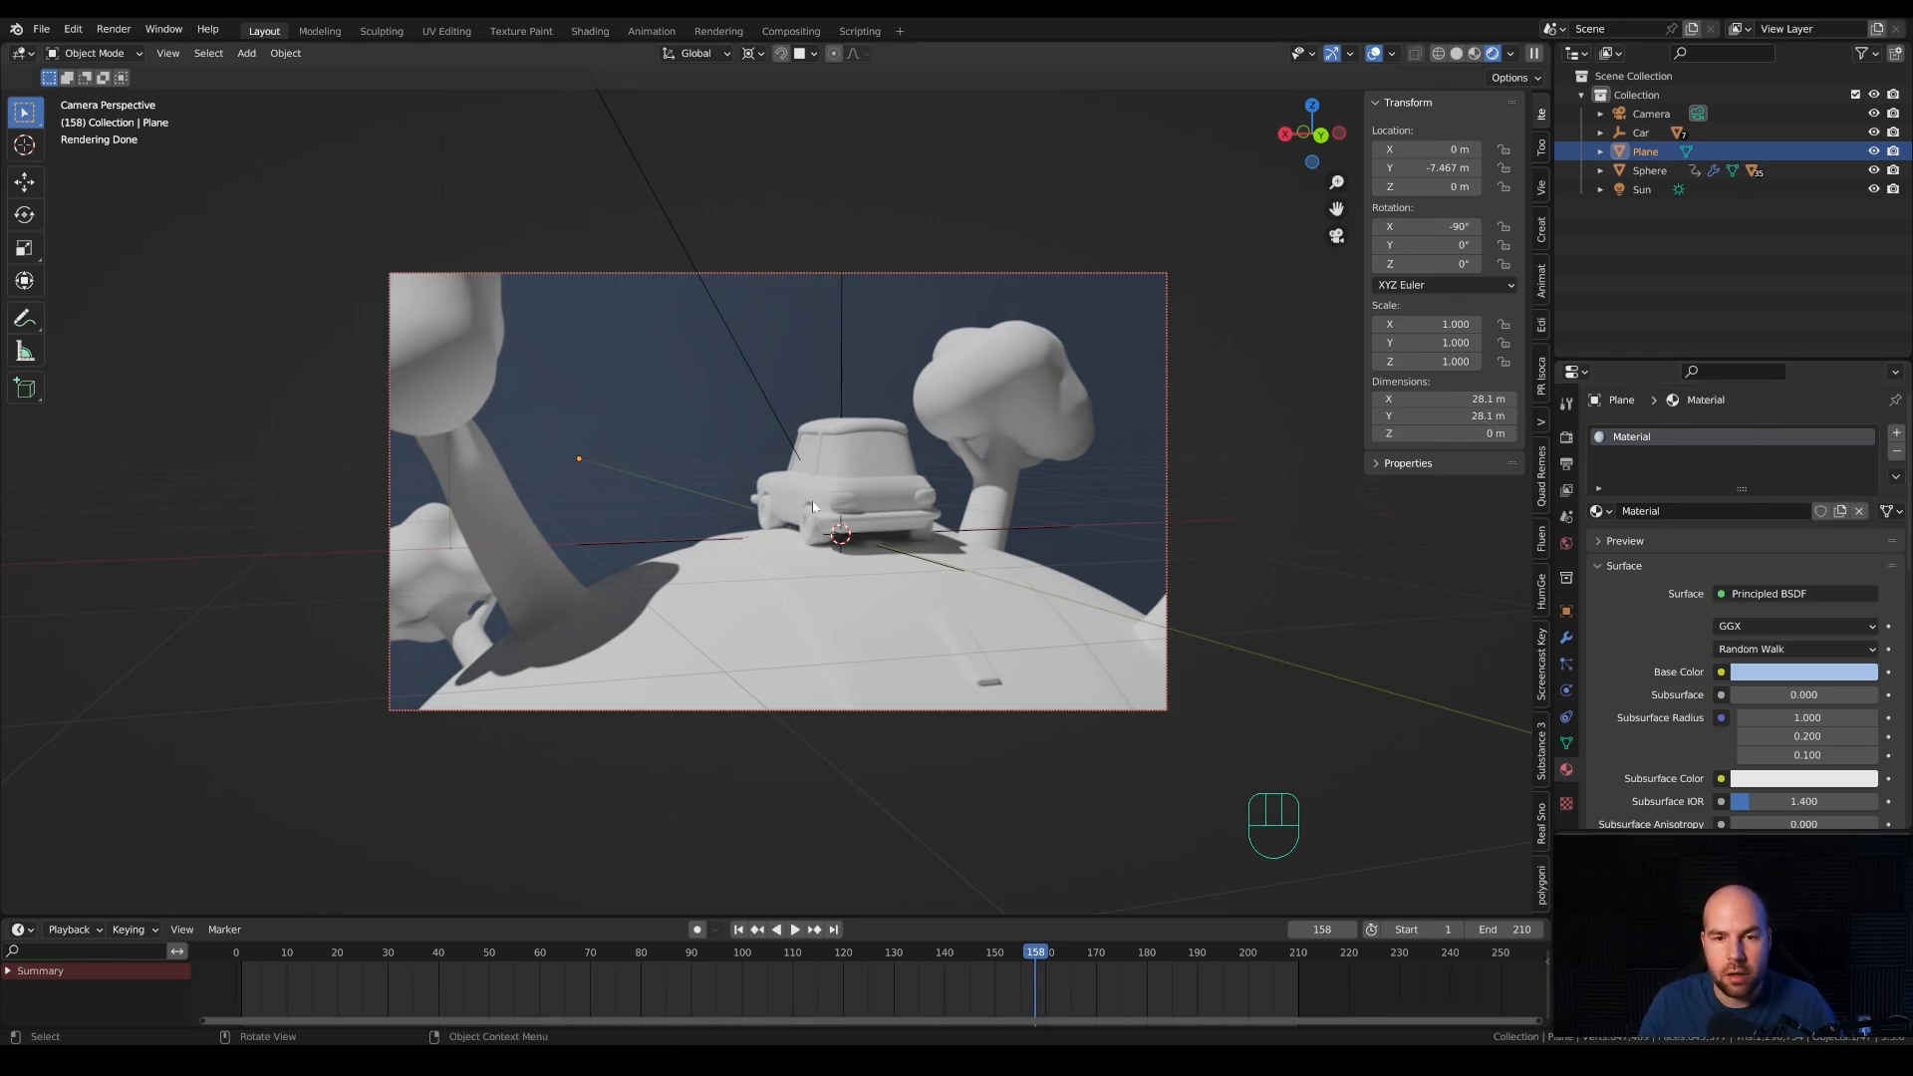
Add a point light and move it along Y to about -6.06 m, between the planet and the backdrop.
middle_drag(813, 506, 787, 518)
scroll(787, 518, down, 3)
key(shift+a)
mouse_move(777, 523)
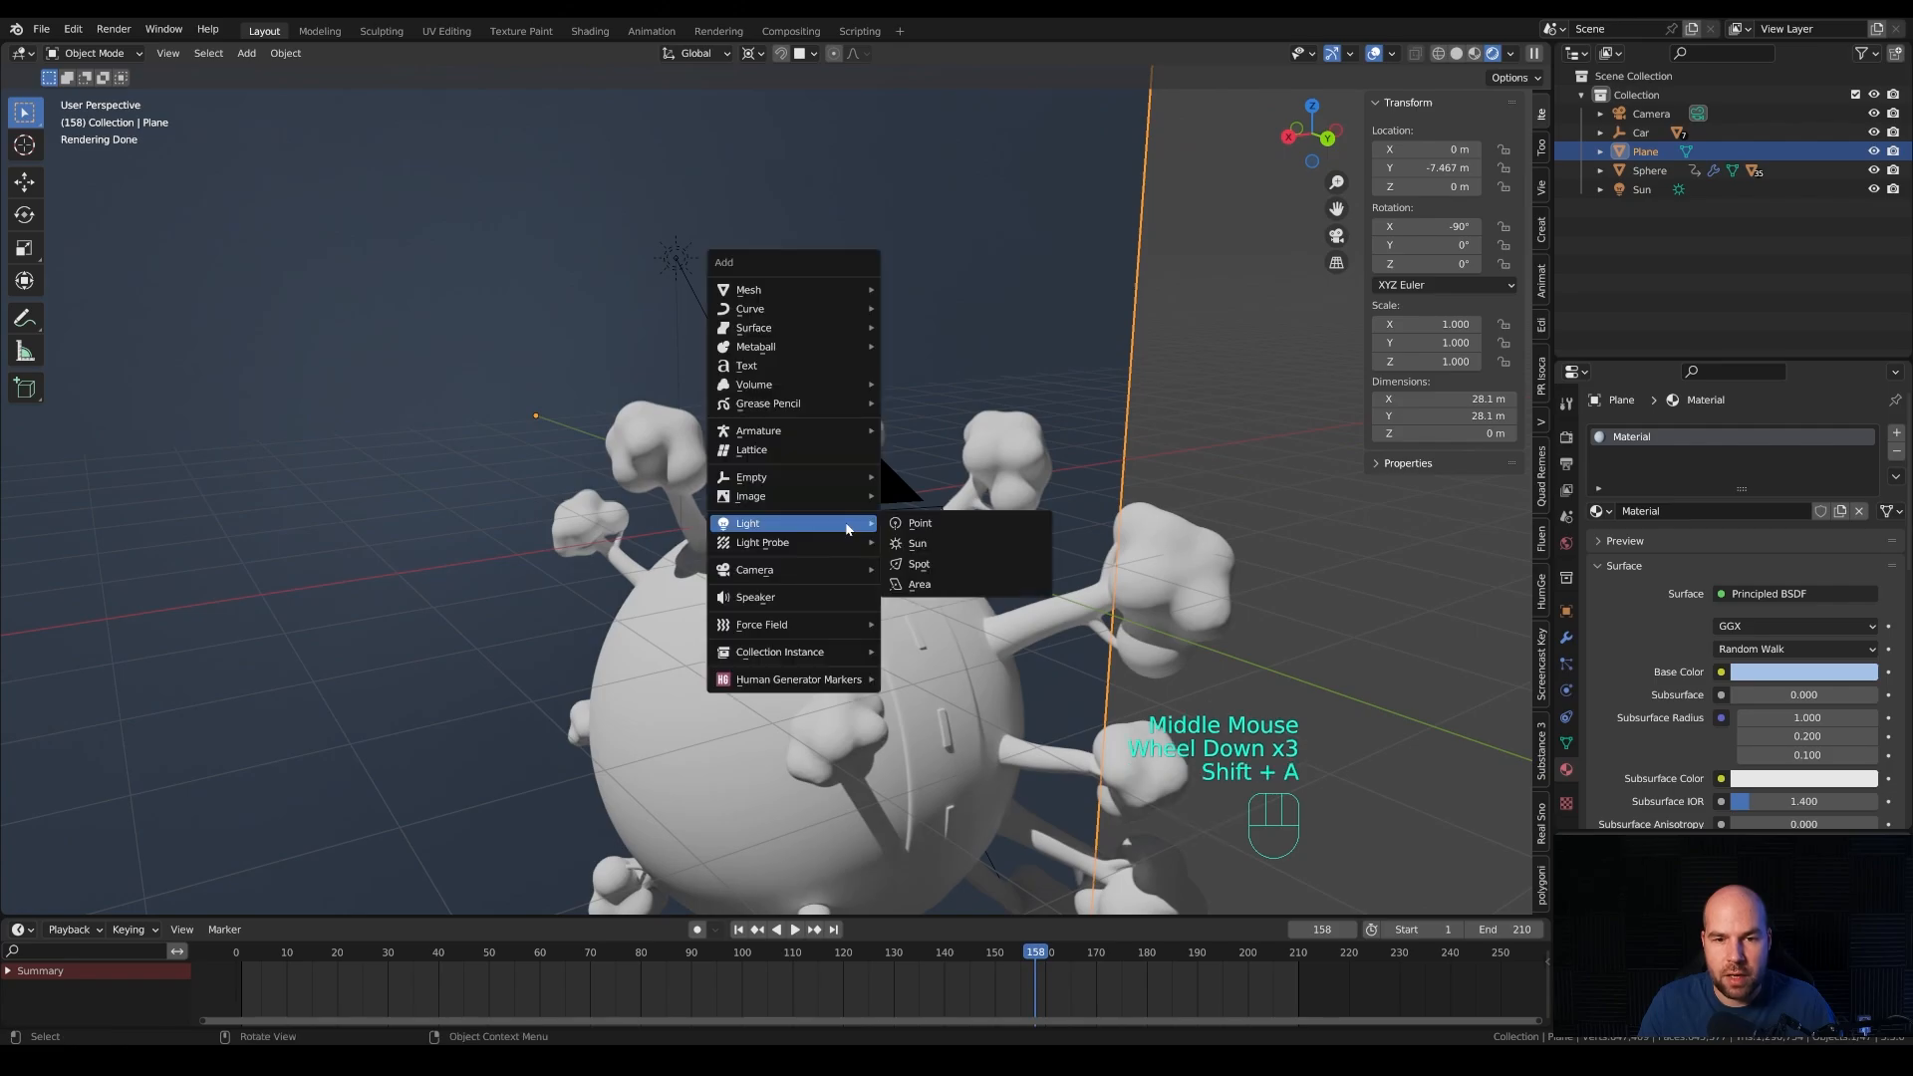
click(919, 531)
key(g)
key(y)
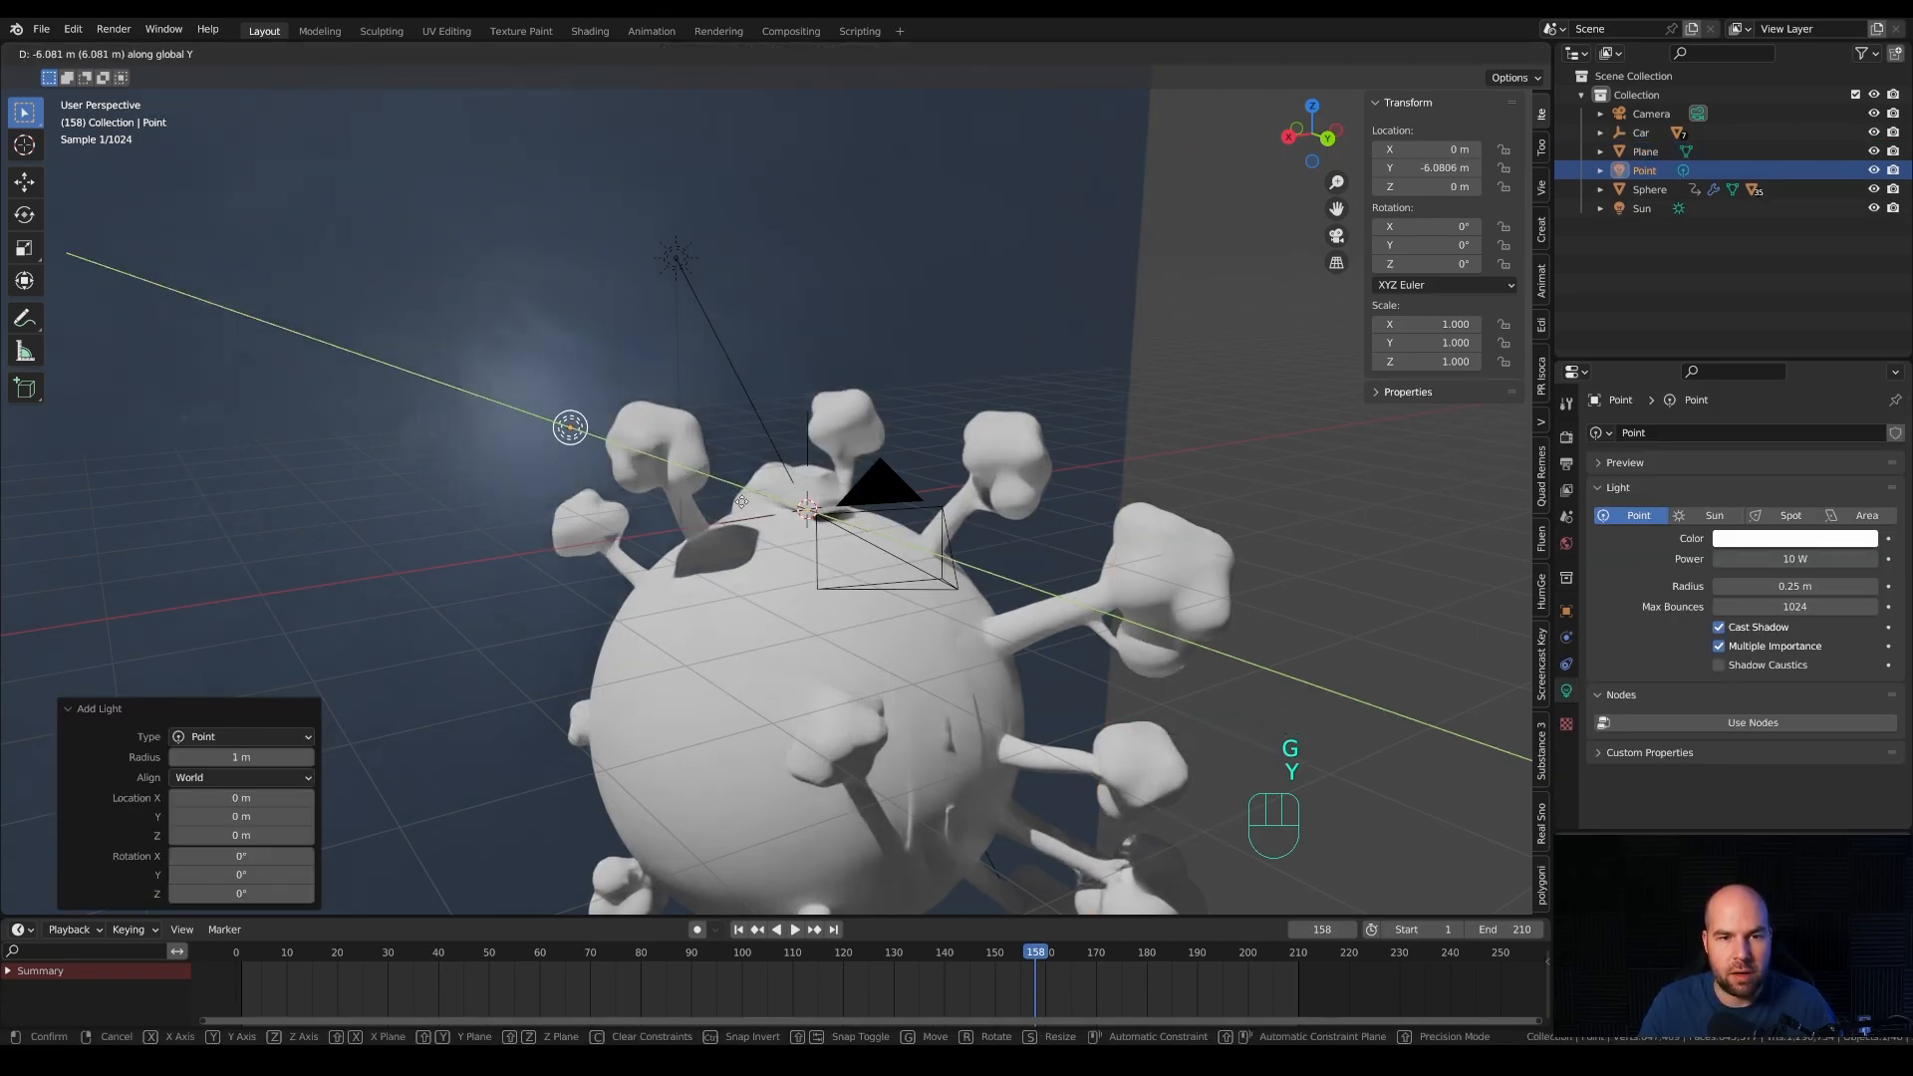
click(741, 502)
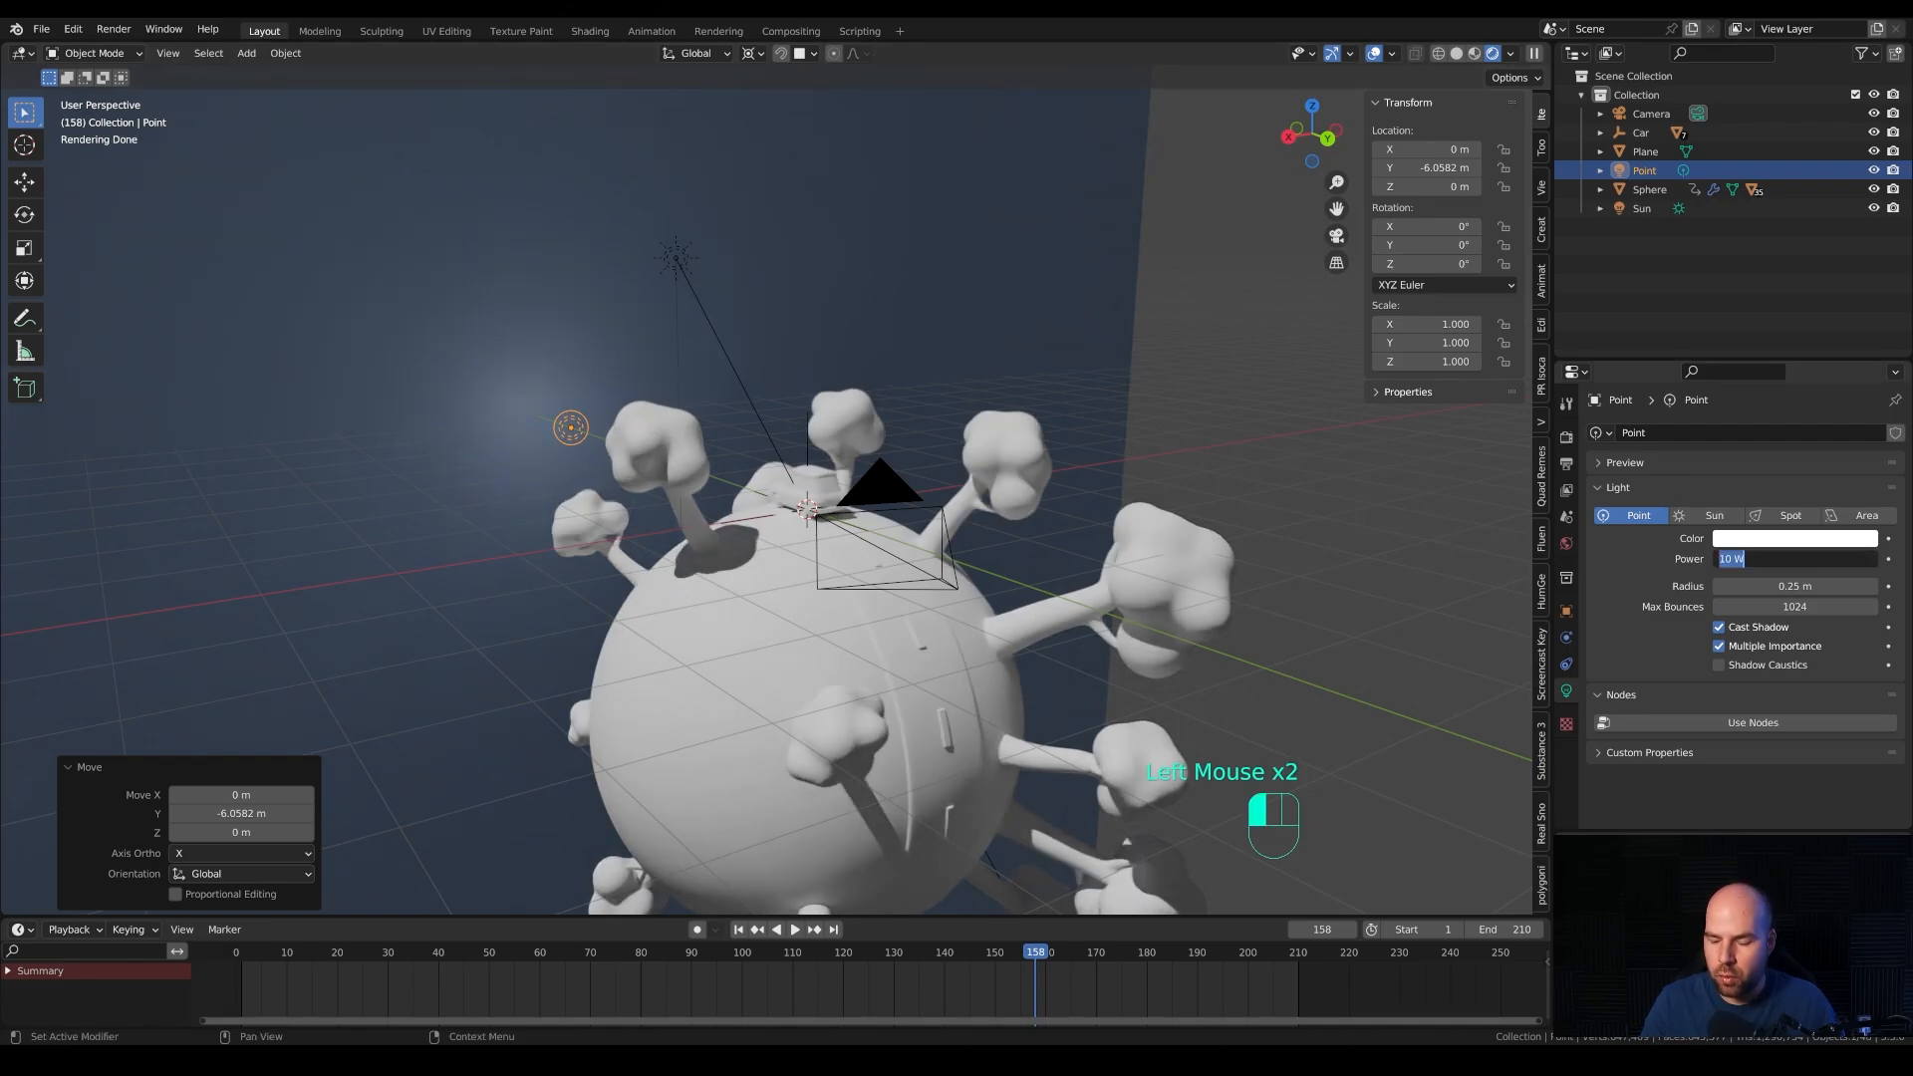
Set the point light's power to 4000 W and, in camera view, move it to about X -1.24, Y -5.69, Z -2.10 m.
text(4000)
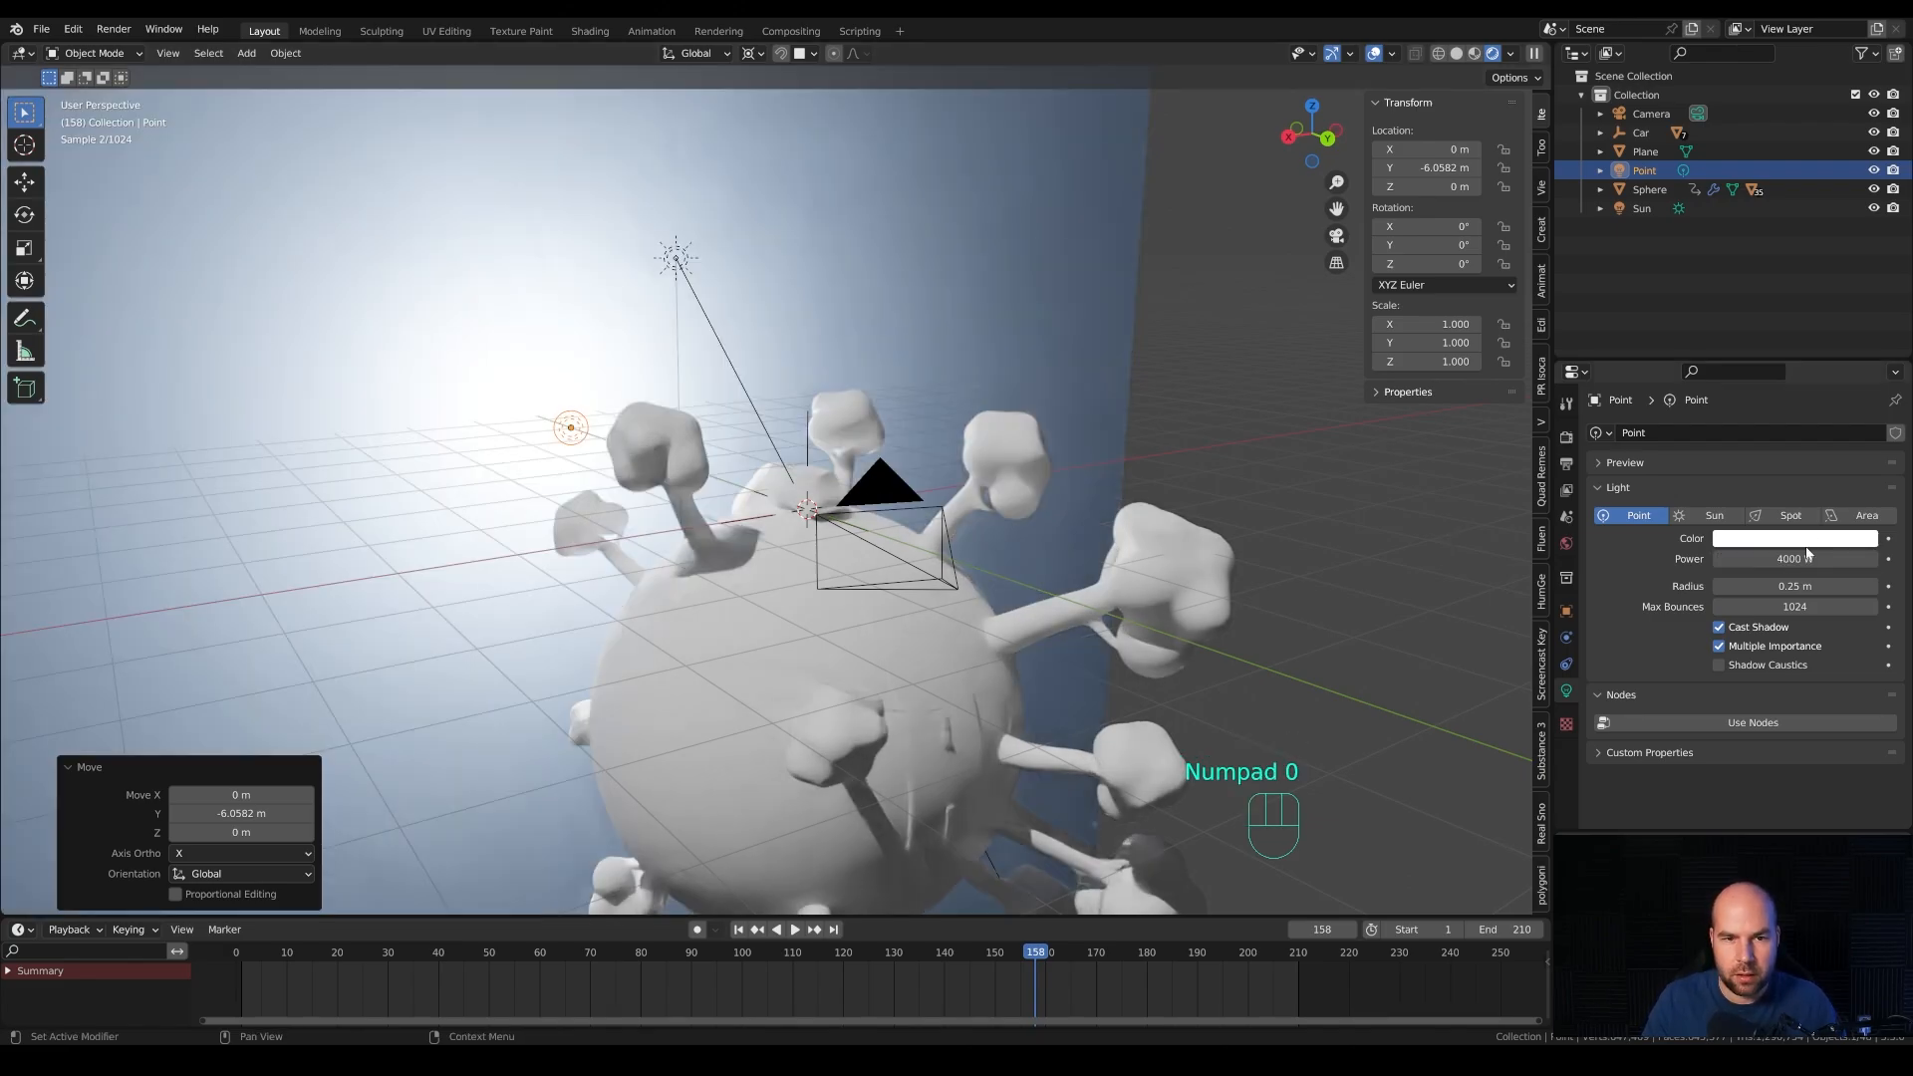
key(KP_0)
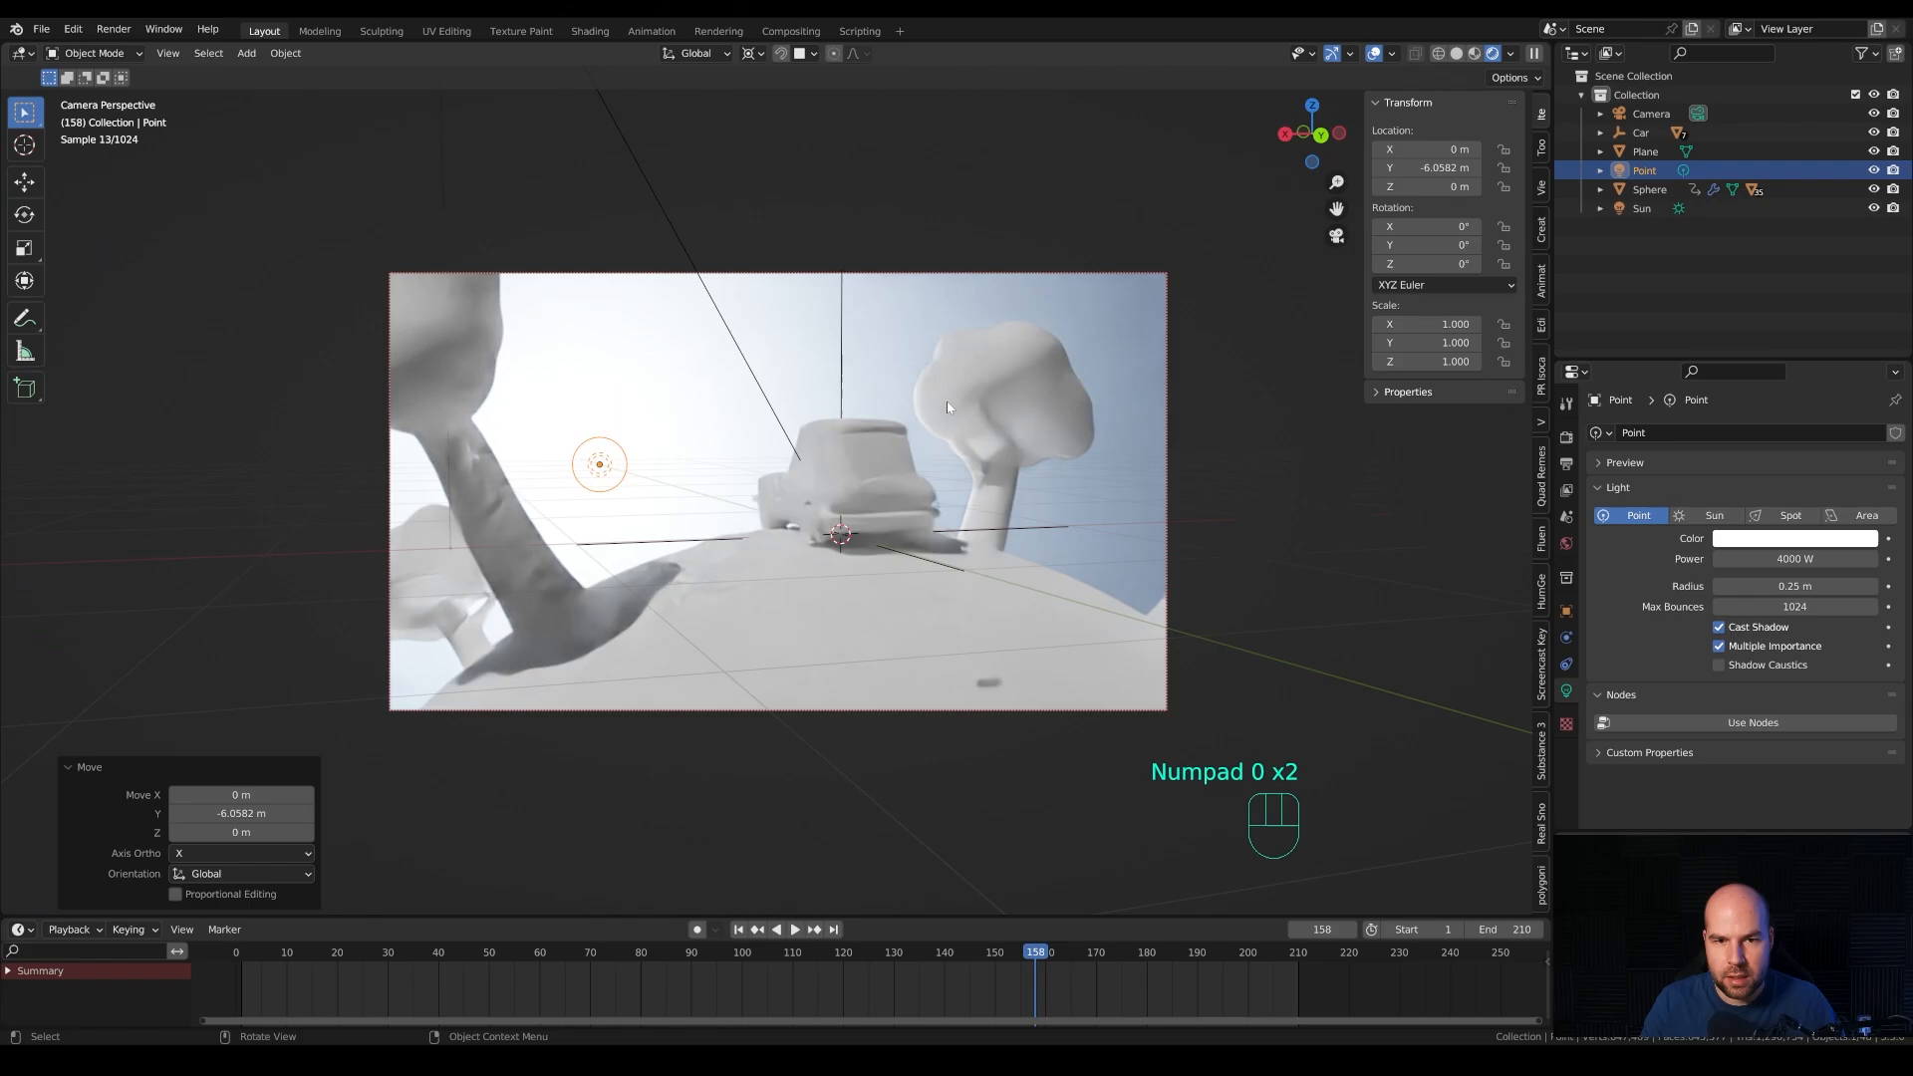
key(g)
key(z)
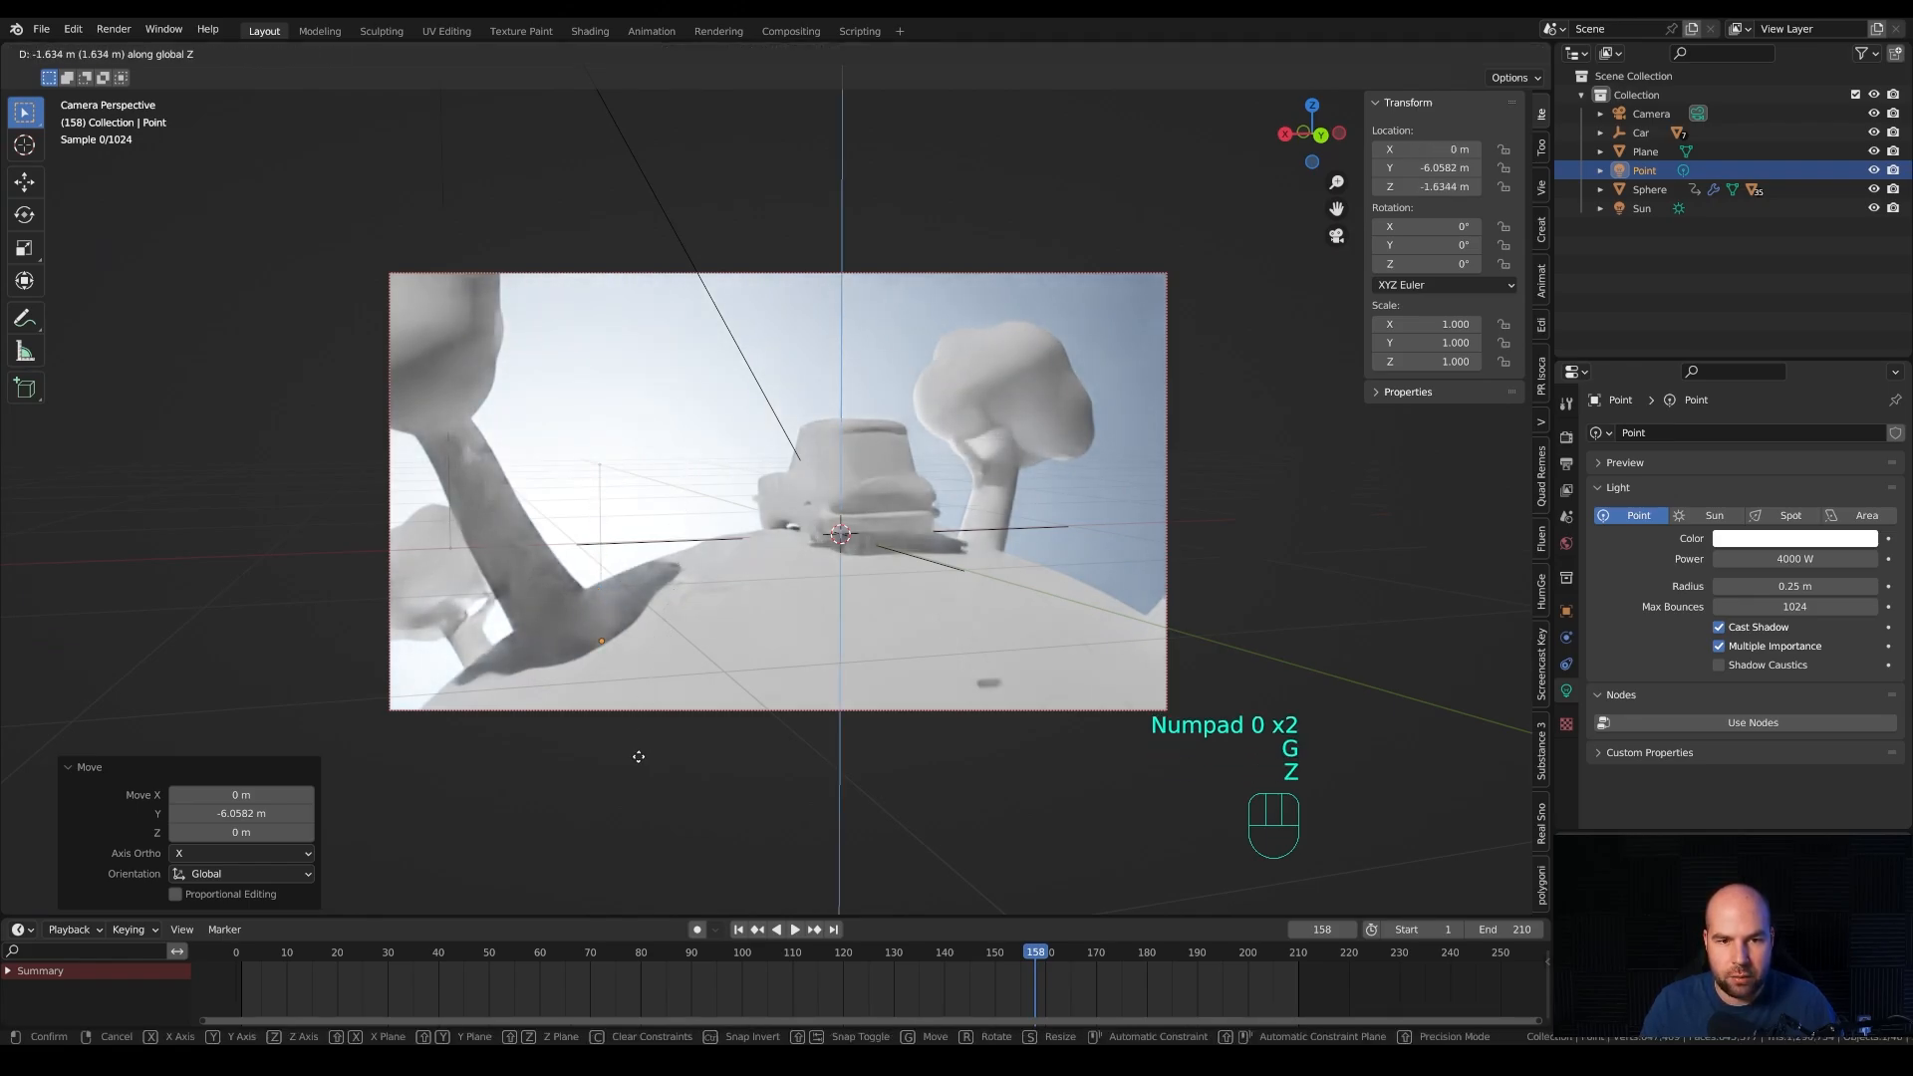
click(665, 164)
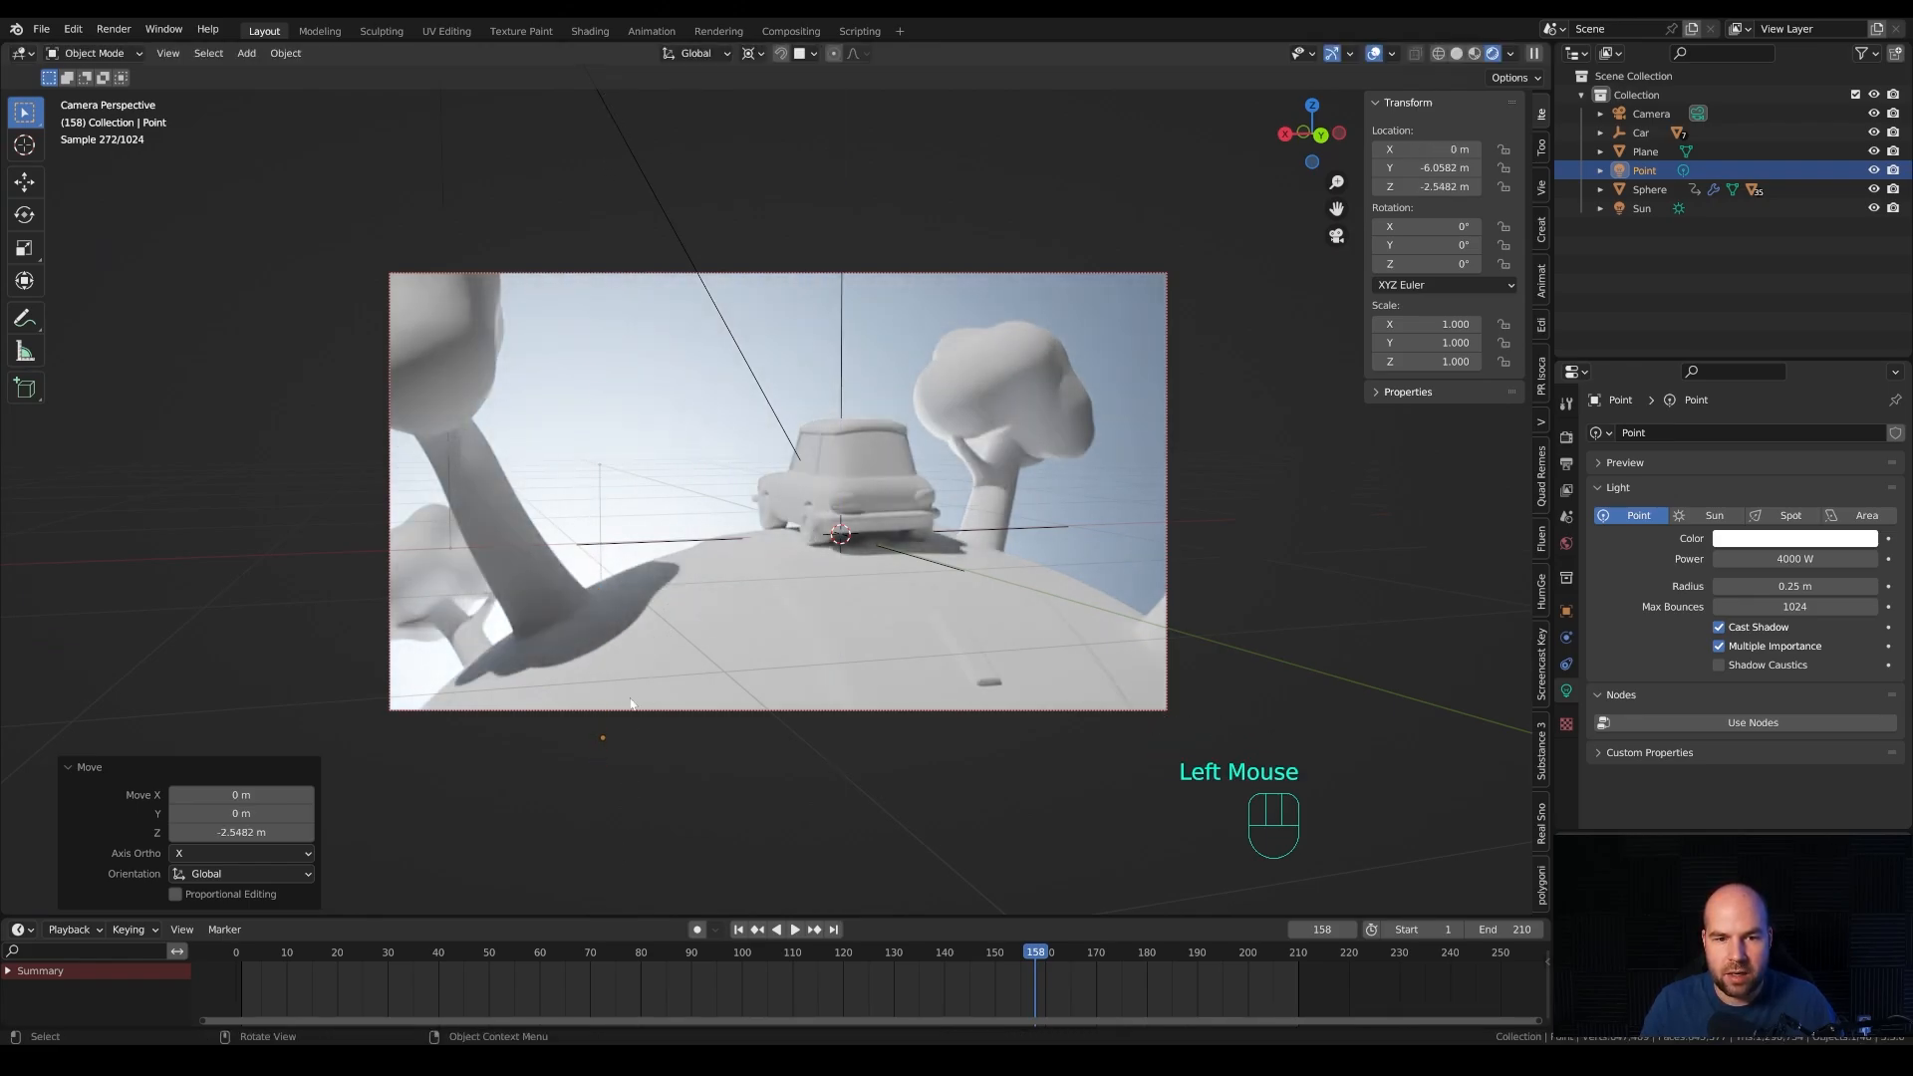
key(g)
click(987, 591)
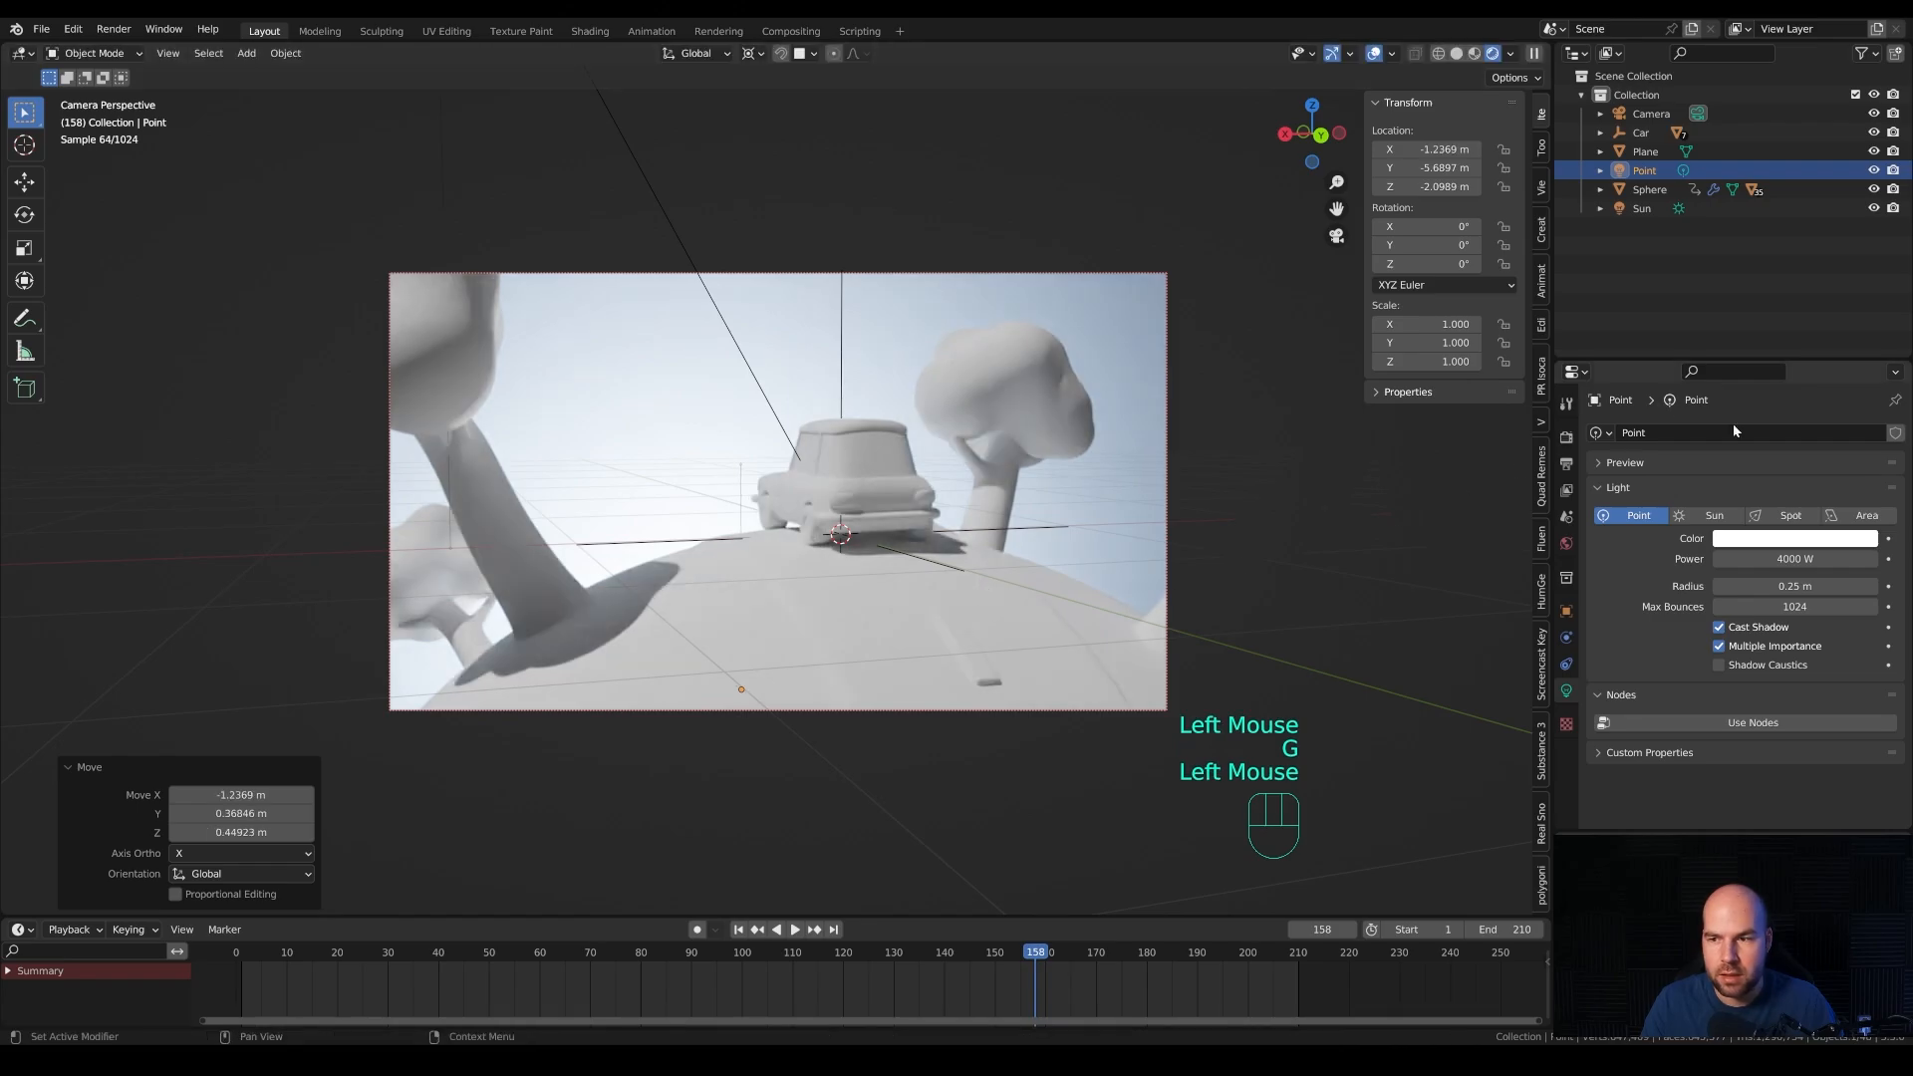
Set the point light's color to light blue.
click(1782, 538)
drag(1813, 345, 1798, 323)
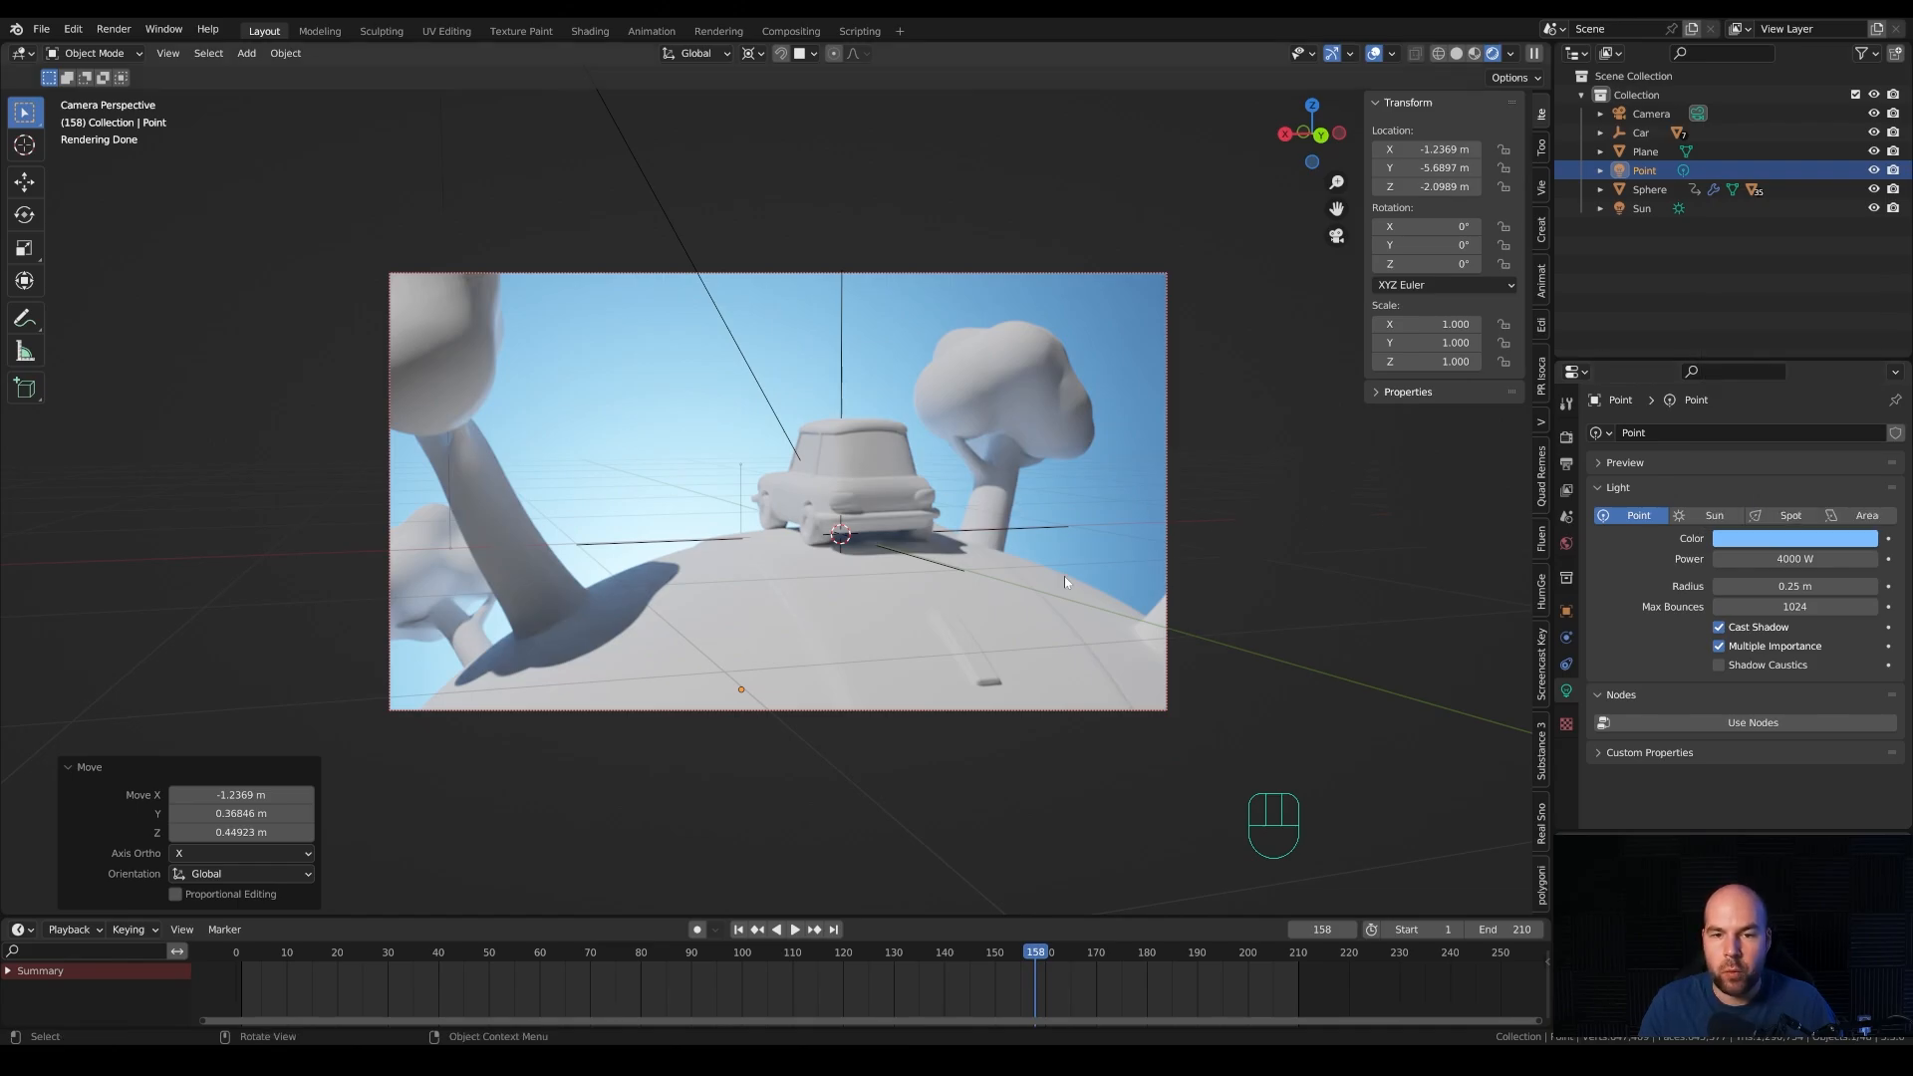
Add an area light and raise it along Z to about 2.02 m above the car.
scroll(981, 549, down, 2)
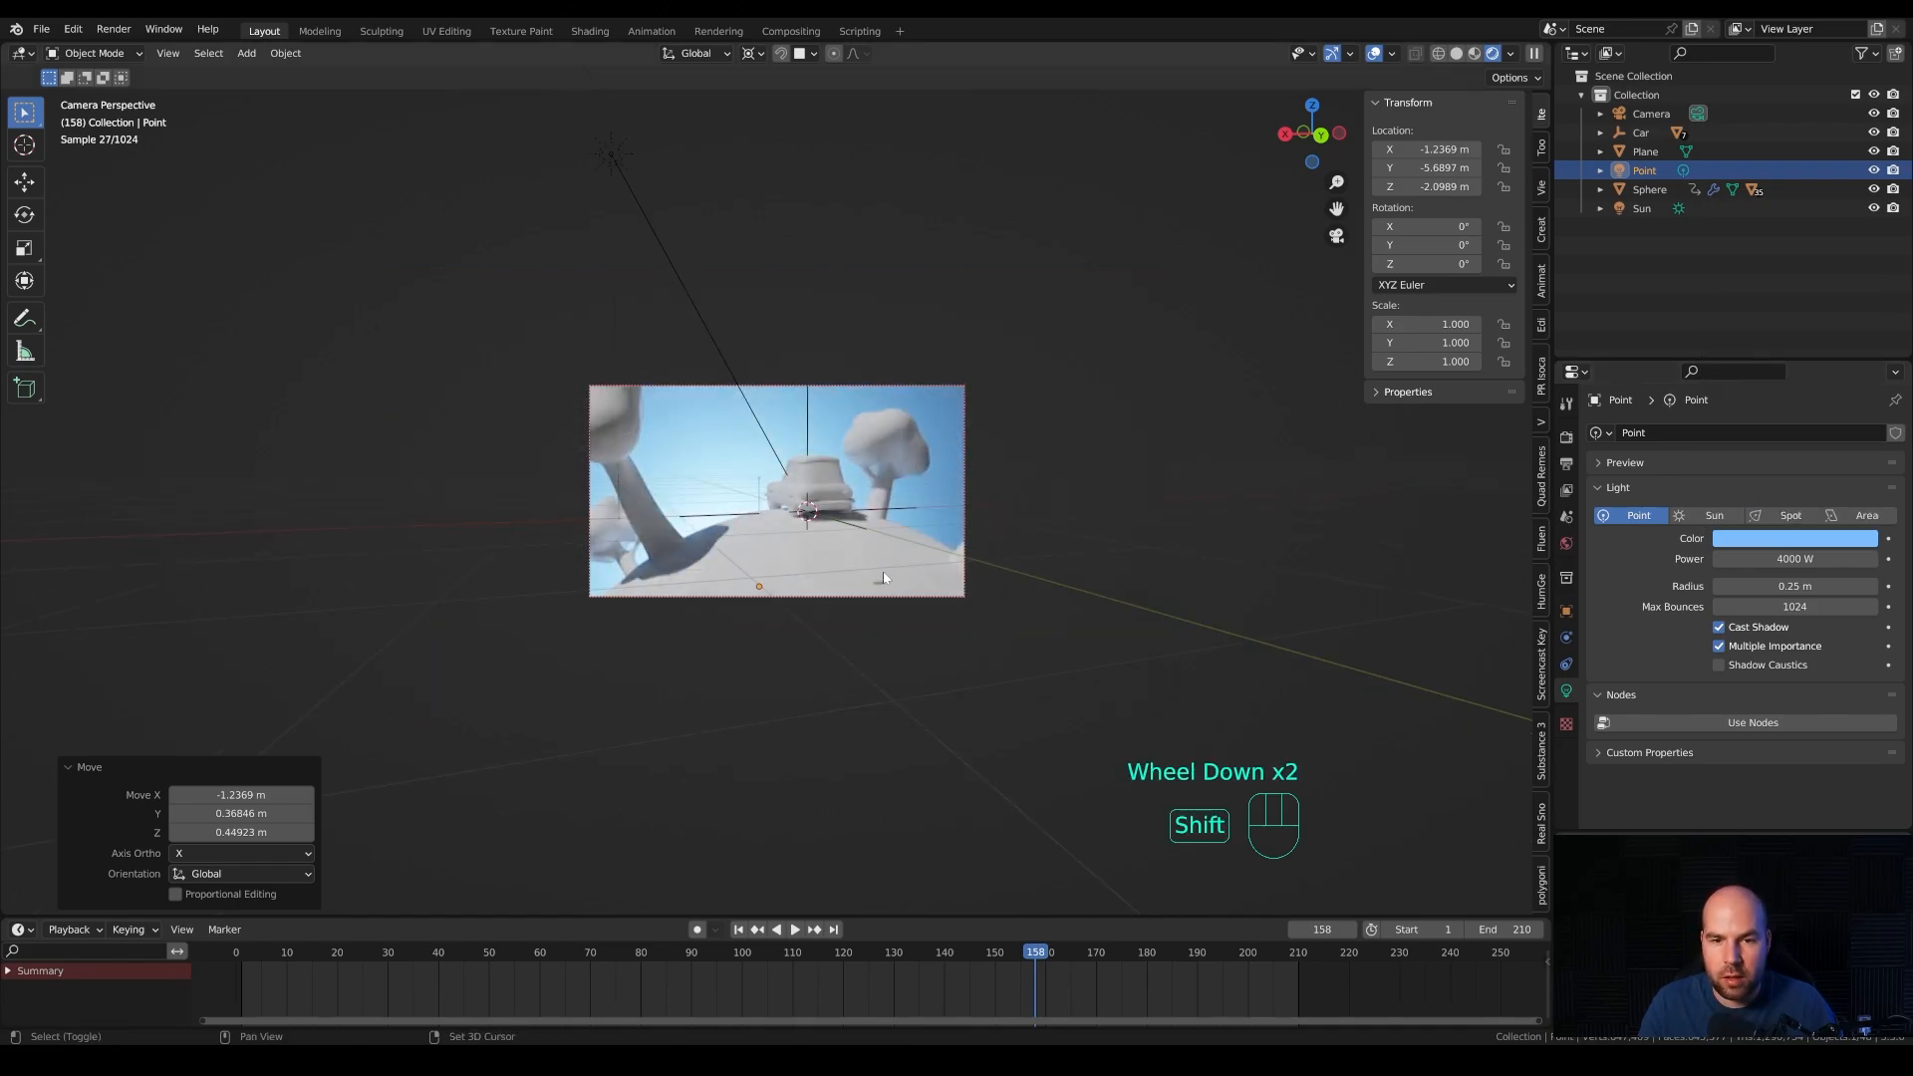
key(shift+a)
mouse_move(877, 572)
click(989, 638)
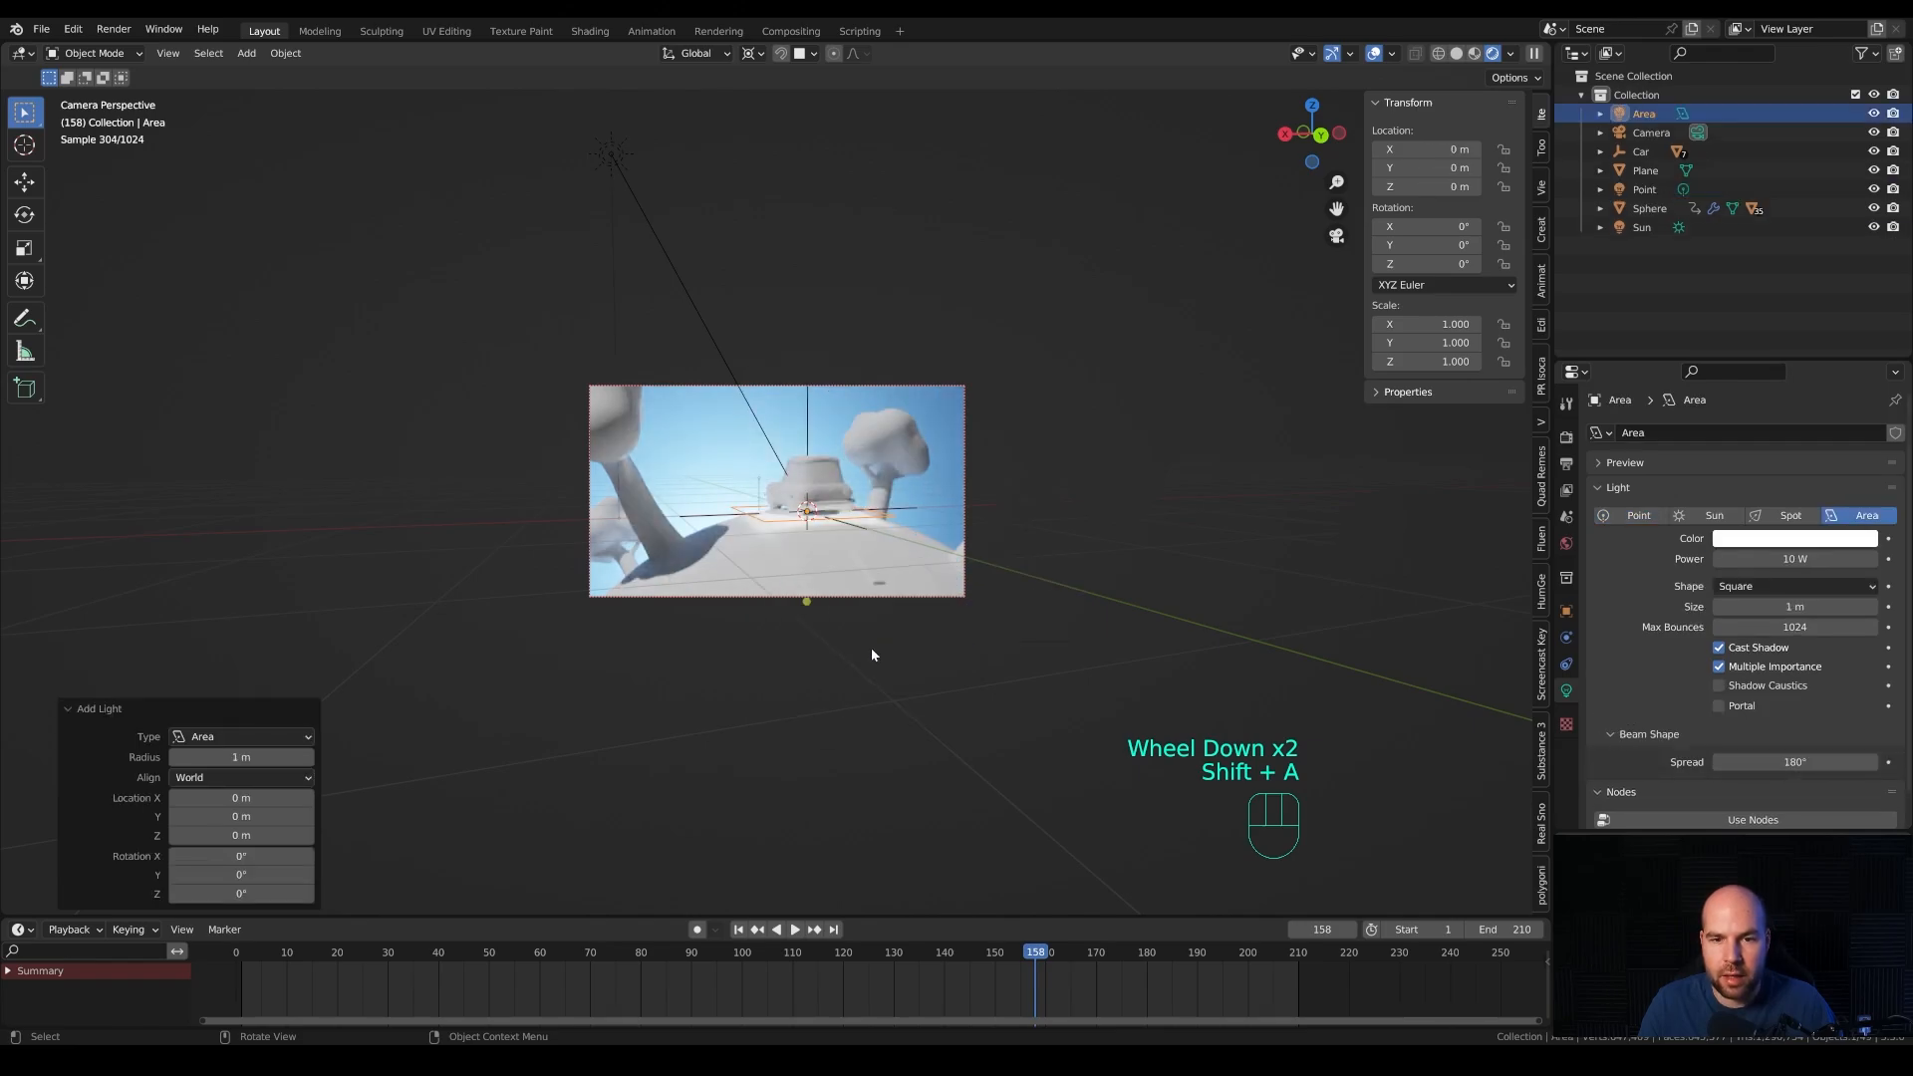
key(g)
key(z)
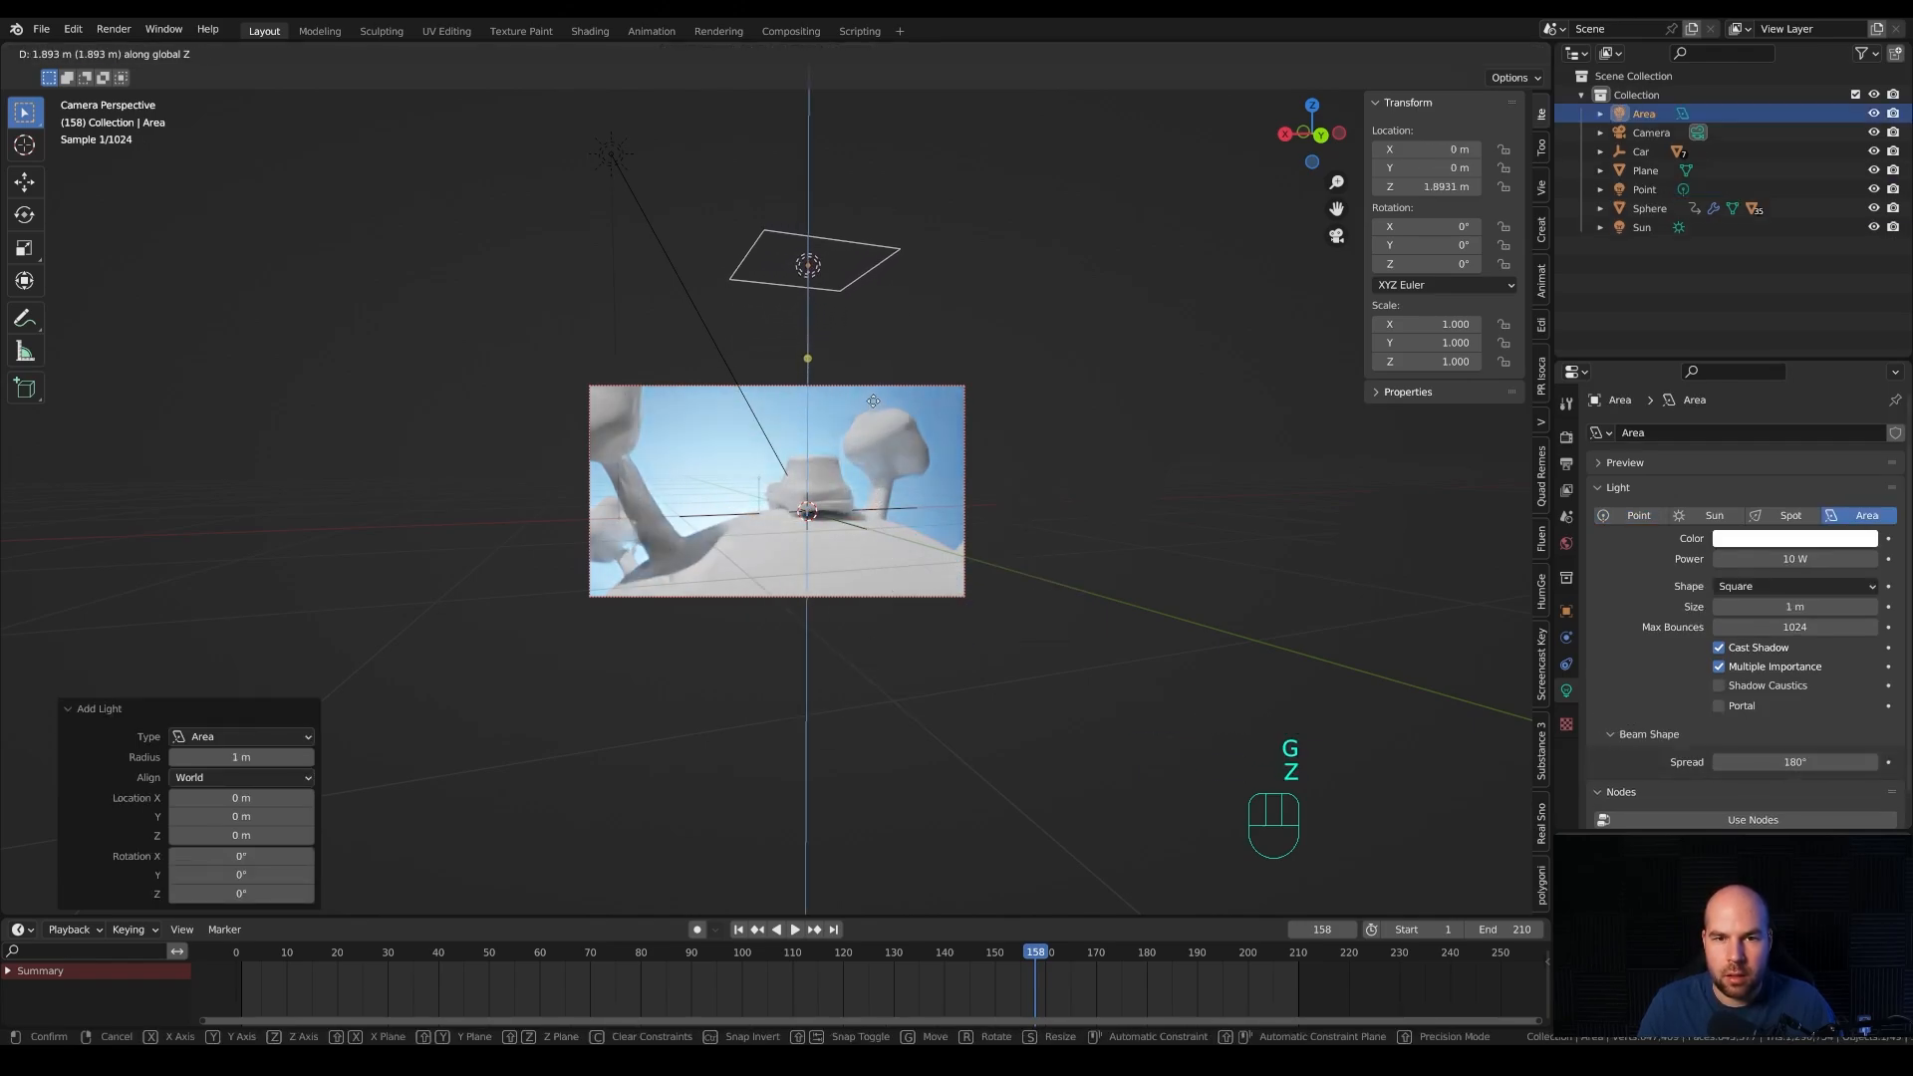
click(896, 413)
Try the area light's power at 1500 W and 750 W in the camera view.
scroll(896, 415, up, 1)
scroll(894, 410, up, 1)
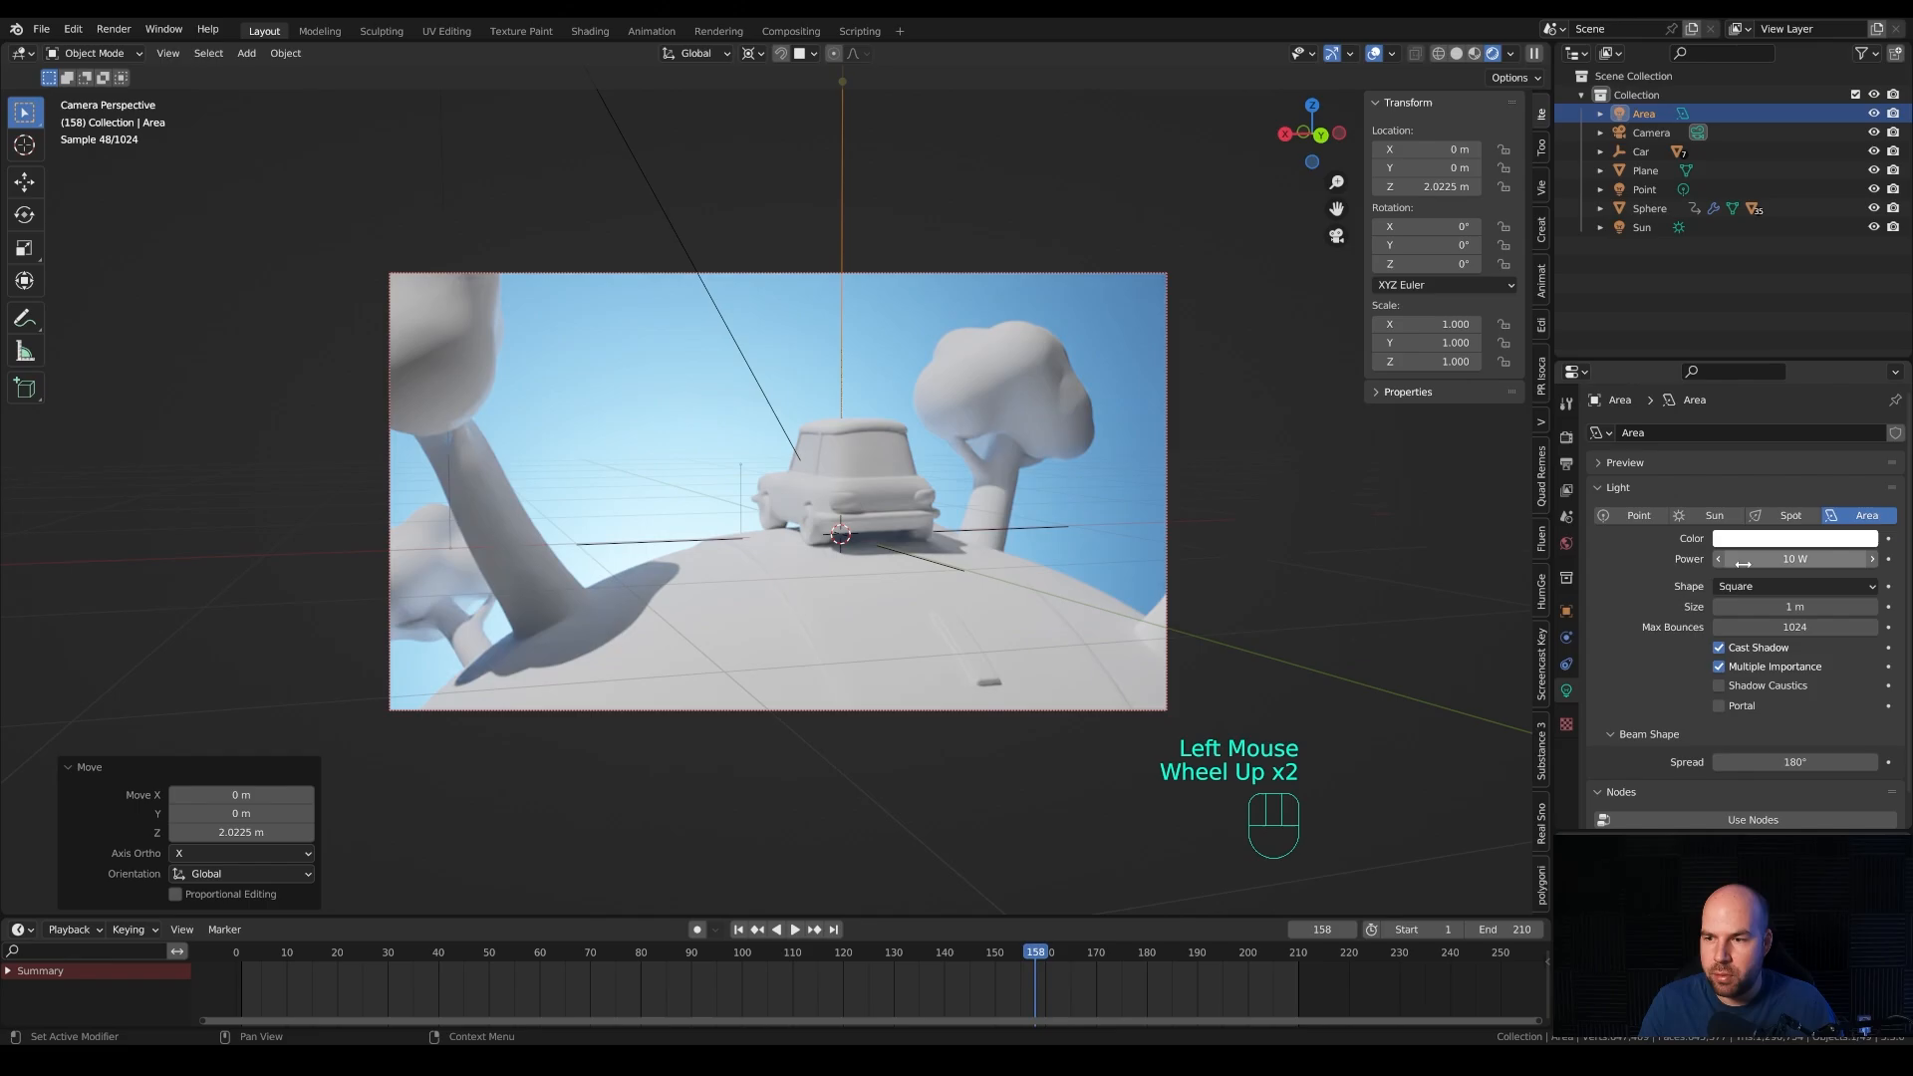
click(1783, 559)
text(150)
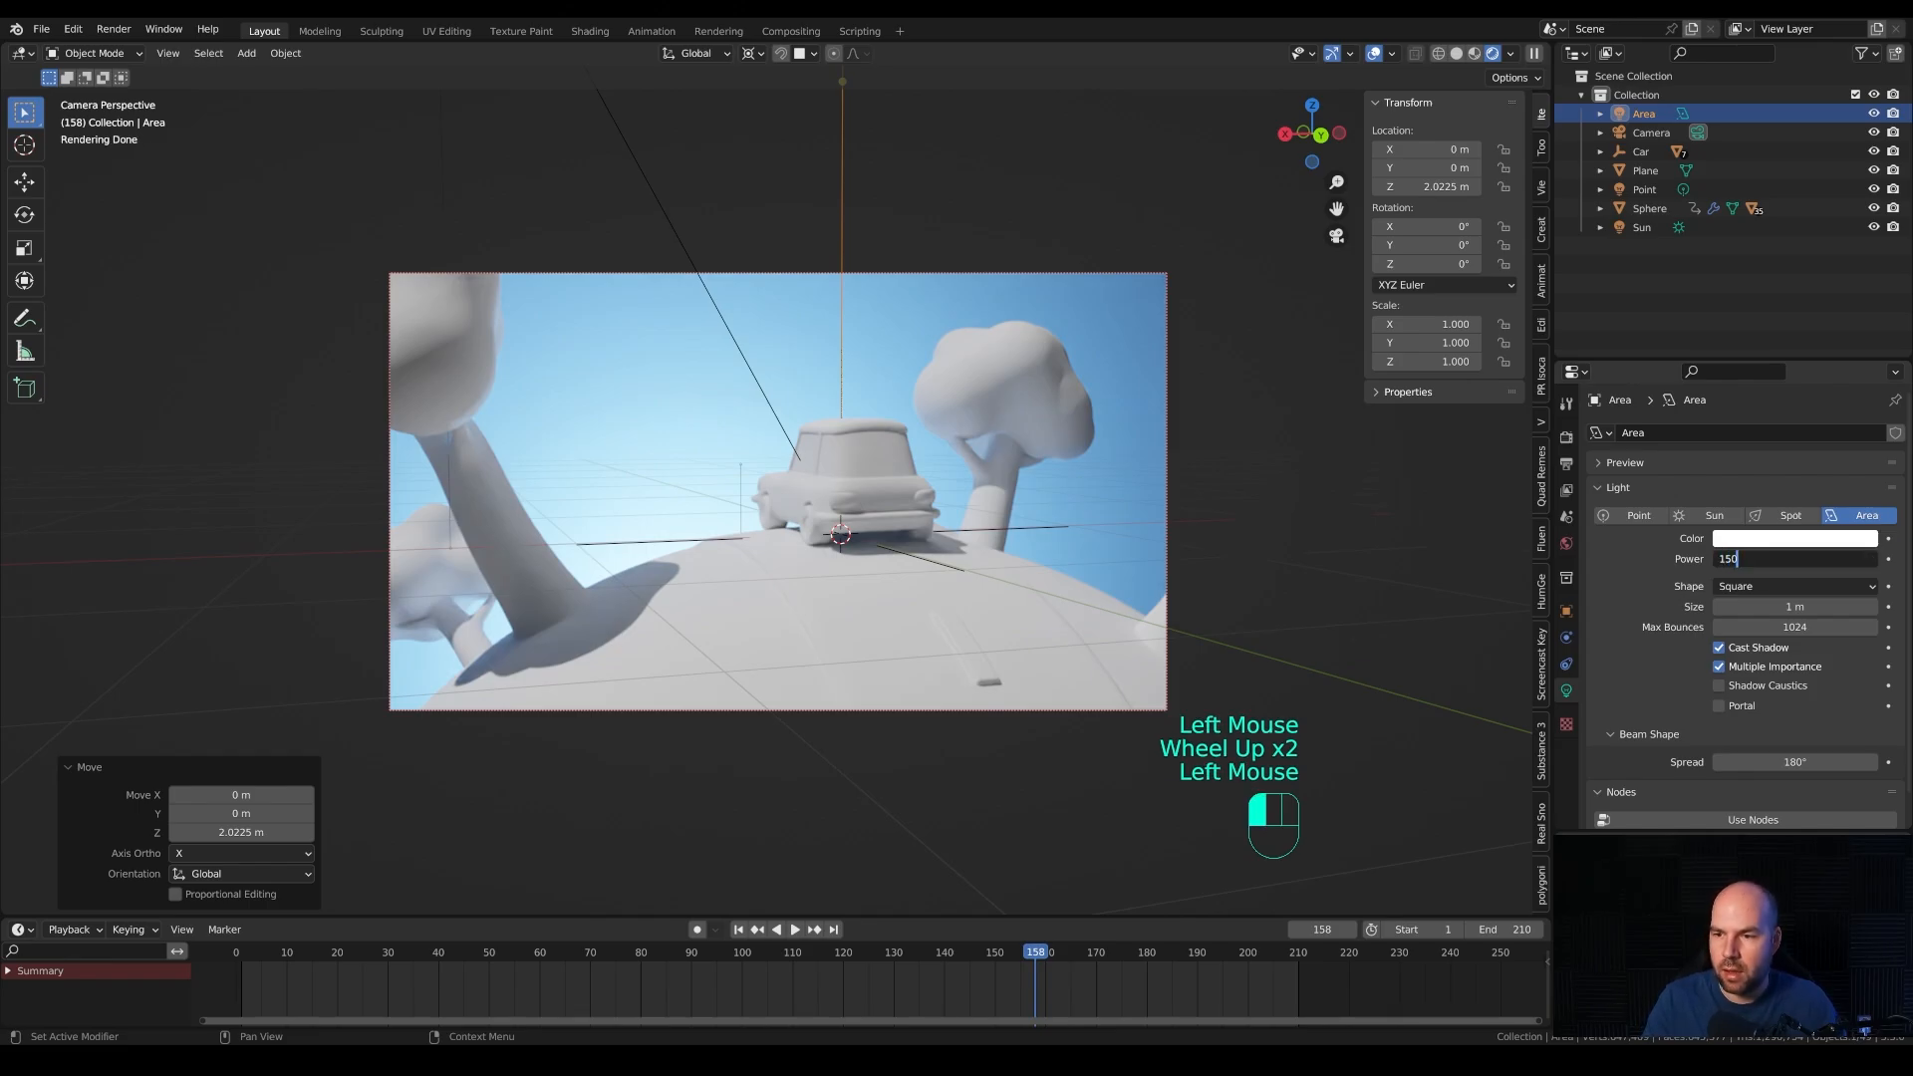
text(0)
key(Return)
scroll(1074, 434, down, 1)
click(1784, 559)
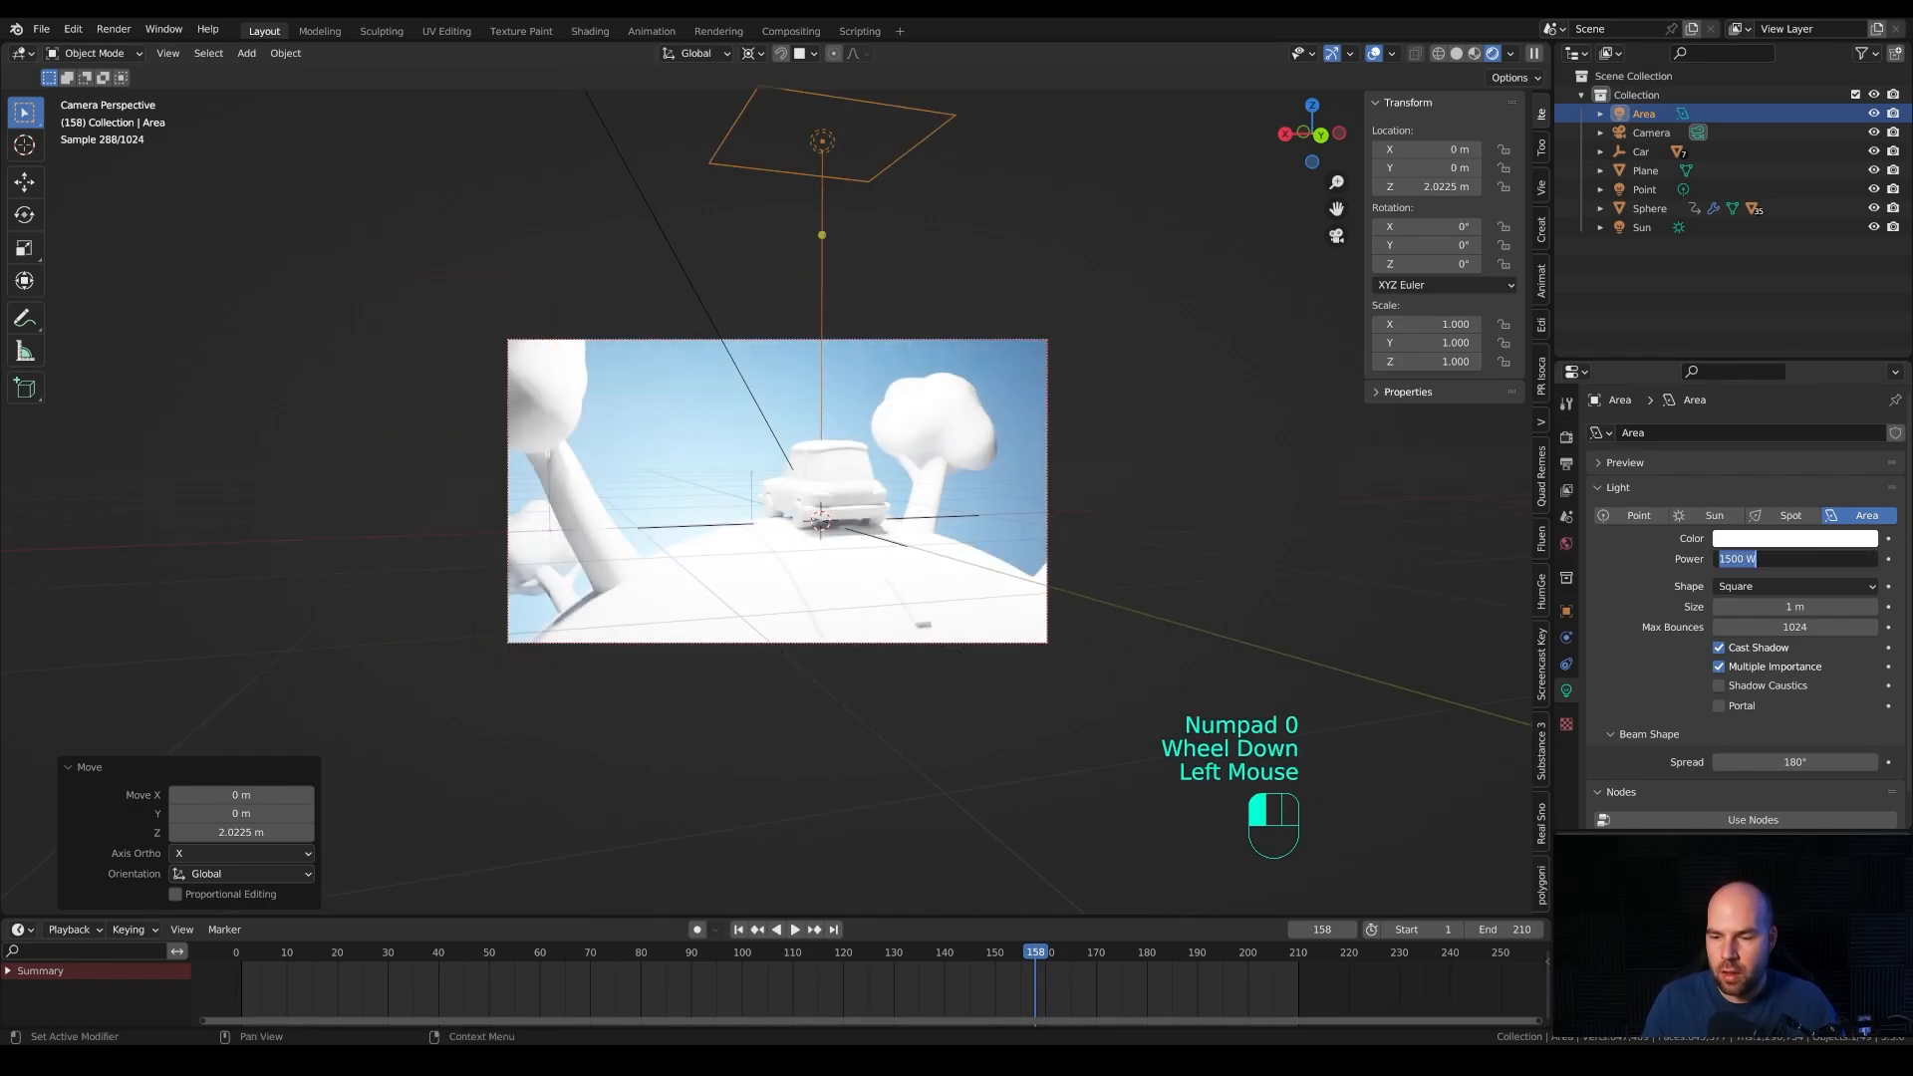
text(750)
key(Return)
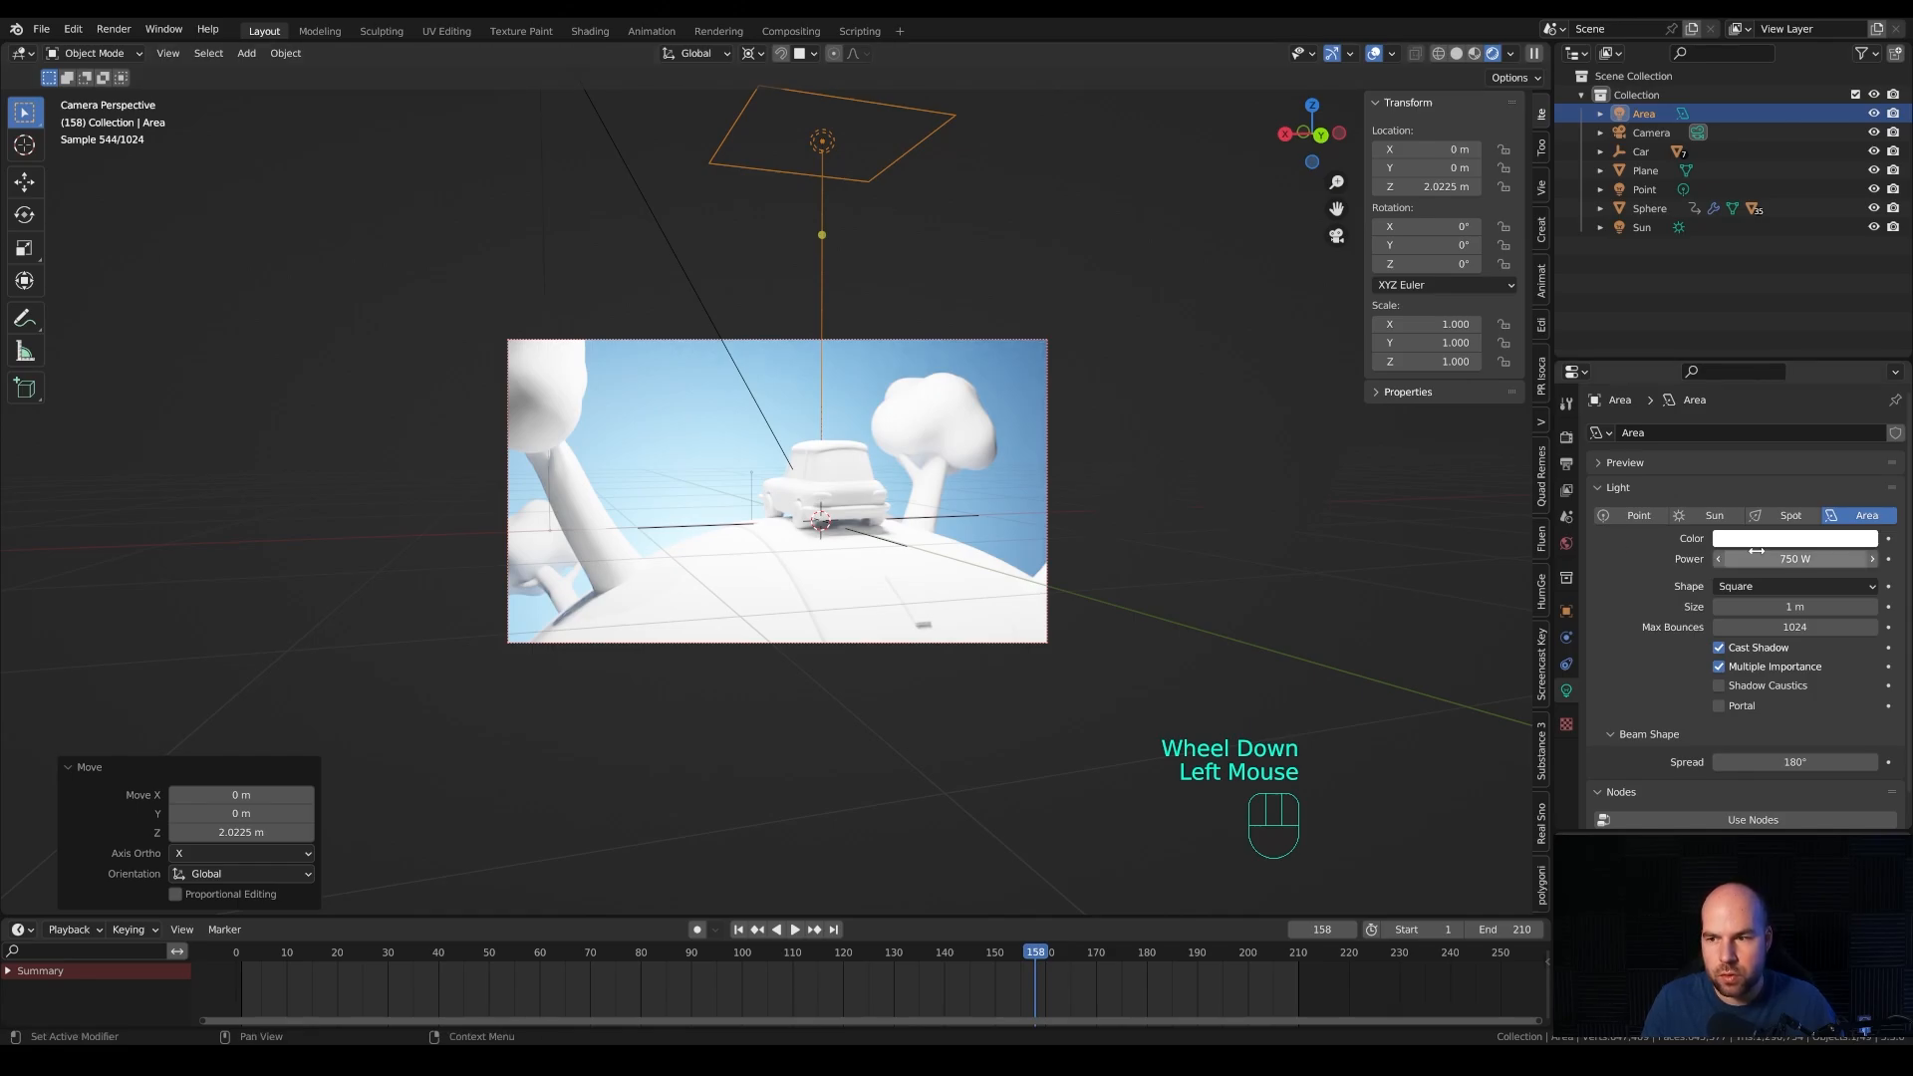
shift+drag(1837, 560, 1831, 560)
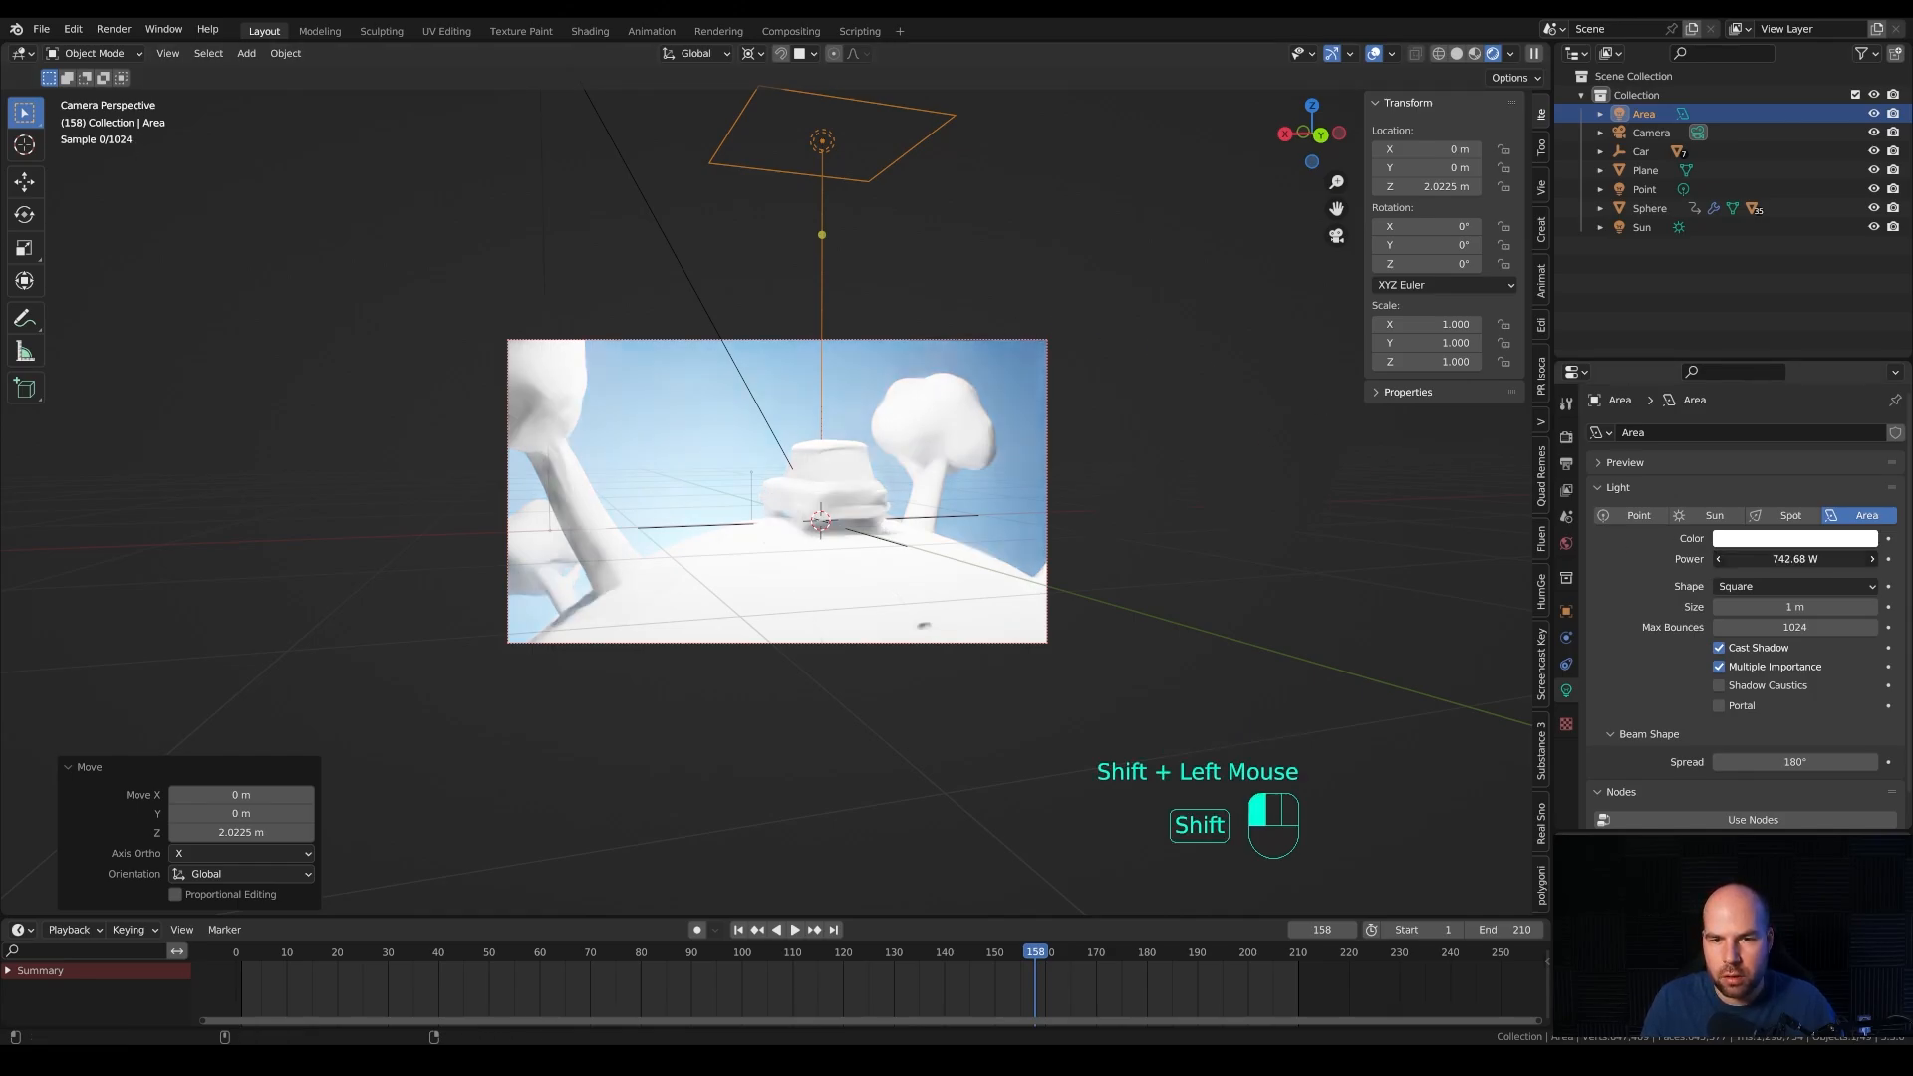
Set the area light's power to 250 W and move it slightly along Z to about 2.01 m.
click(1793, 559)
text(250)
key(Return)
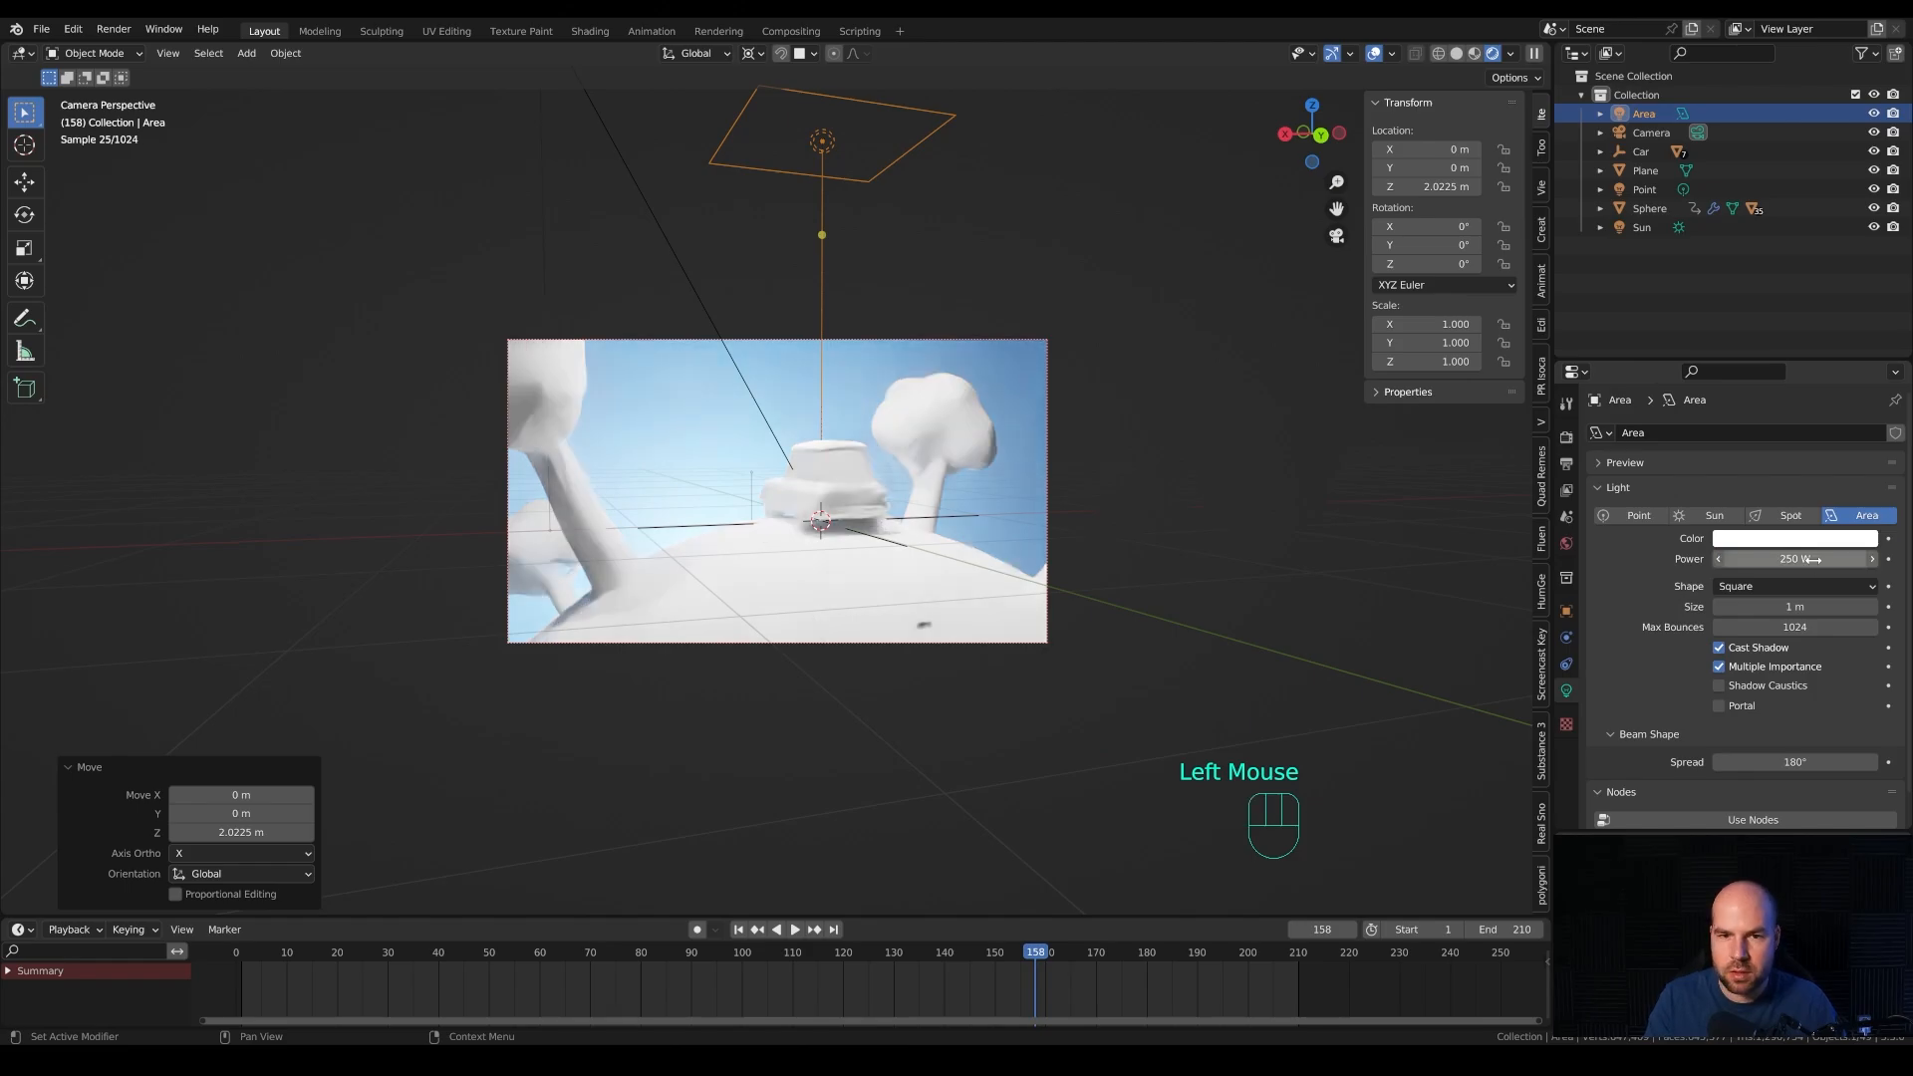
key(g)
key(z)
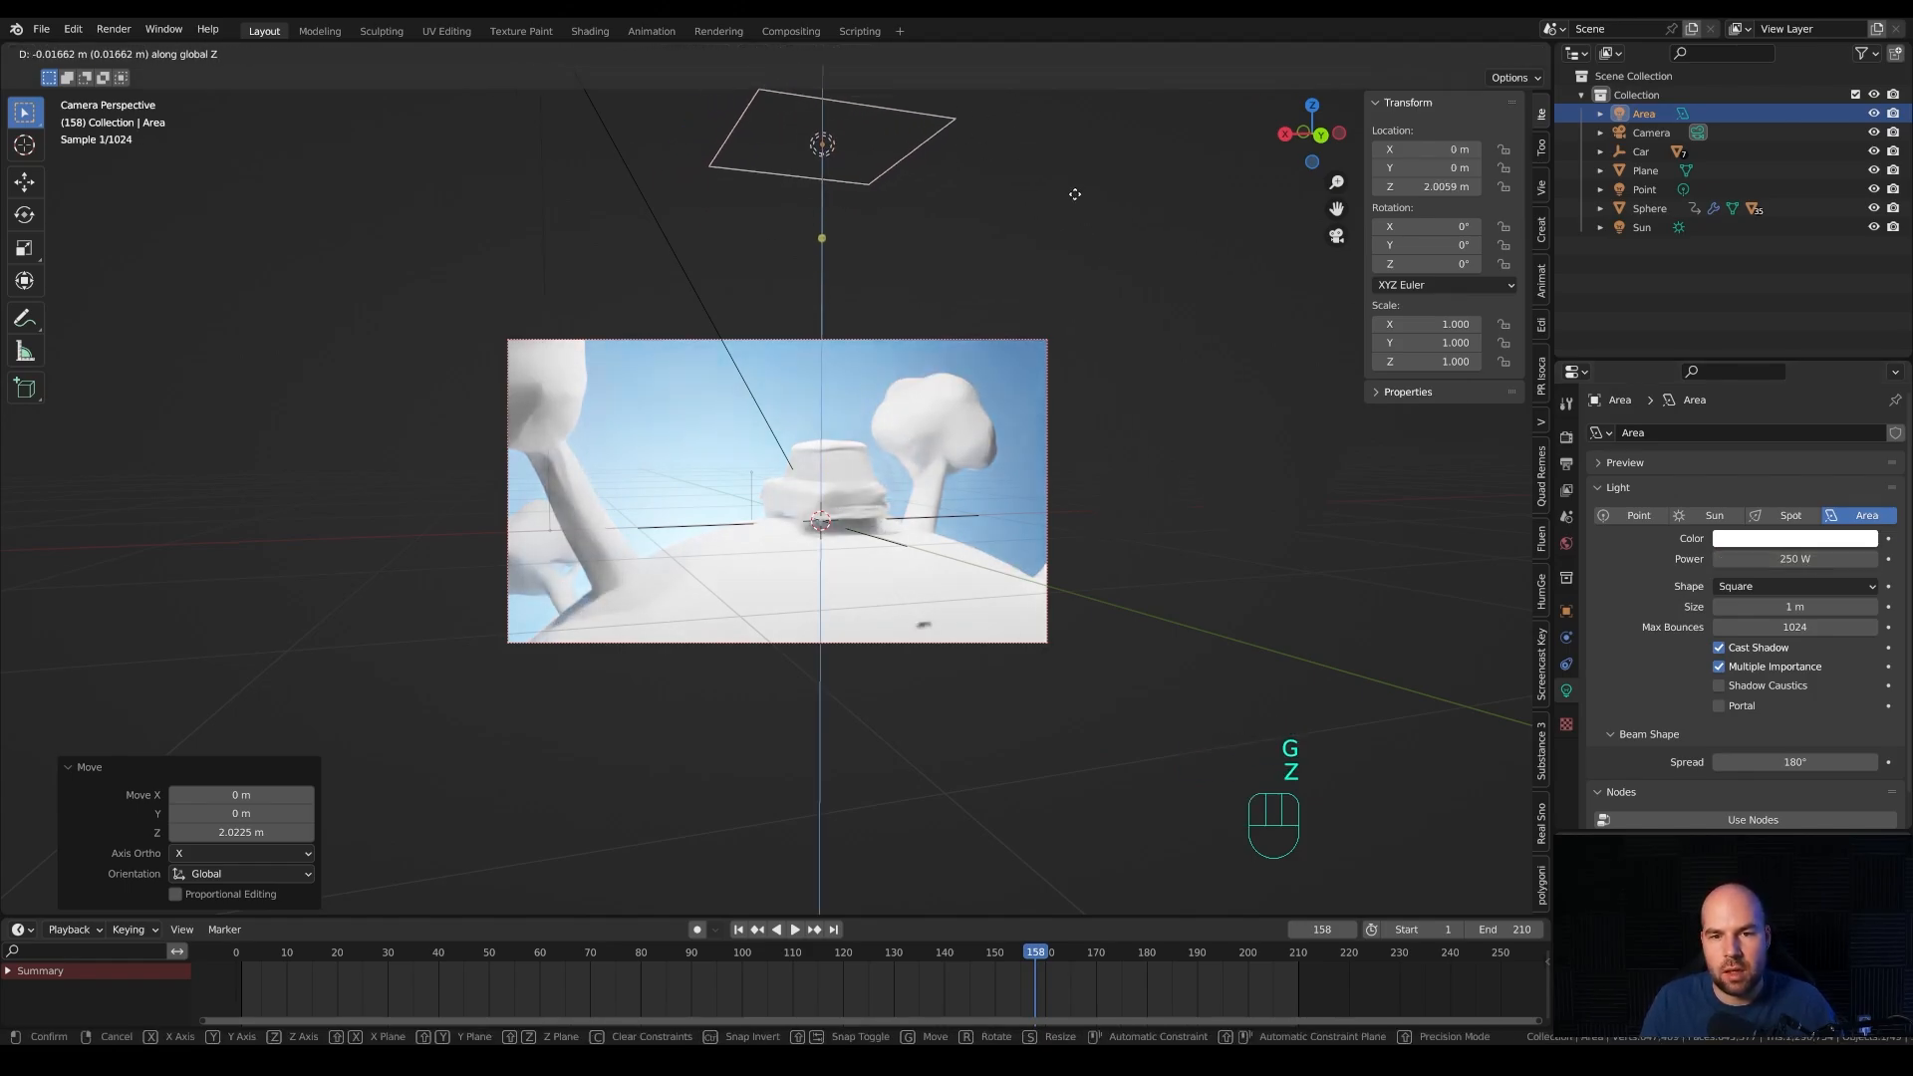
click(1061, 239)
Set the area light's color to a warm light orange.
scroll(1061, 239, up, 1)
click(1784, 538)
drag(1780, 390, 1762, 378)
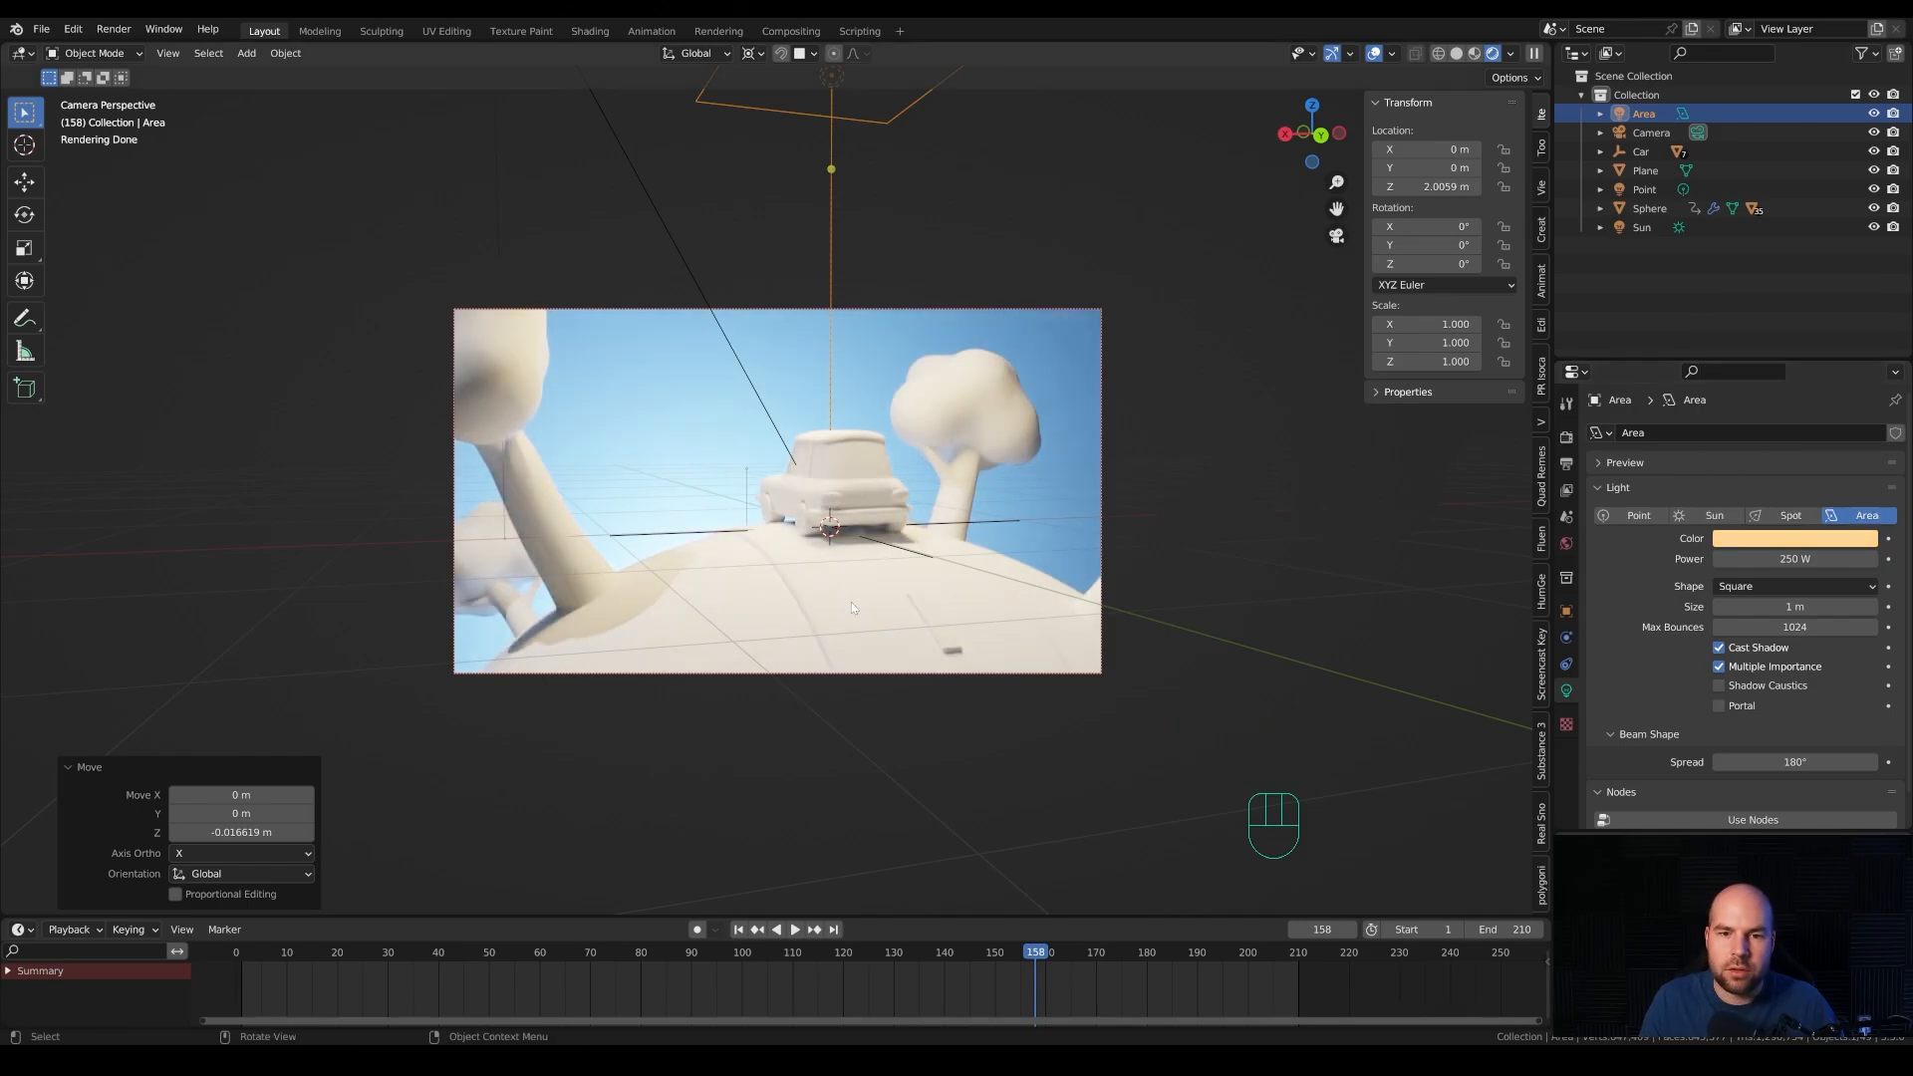
Give the planet sphere a new material with a yellow-green base color of about H 0.204, S 0.894, V 0.589.
click(739, 613)
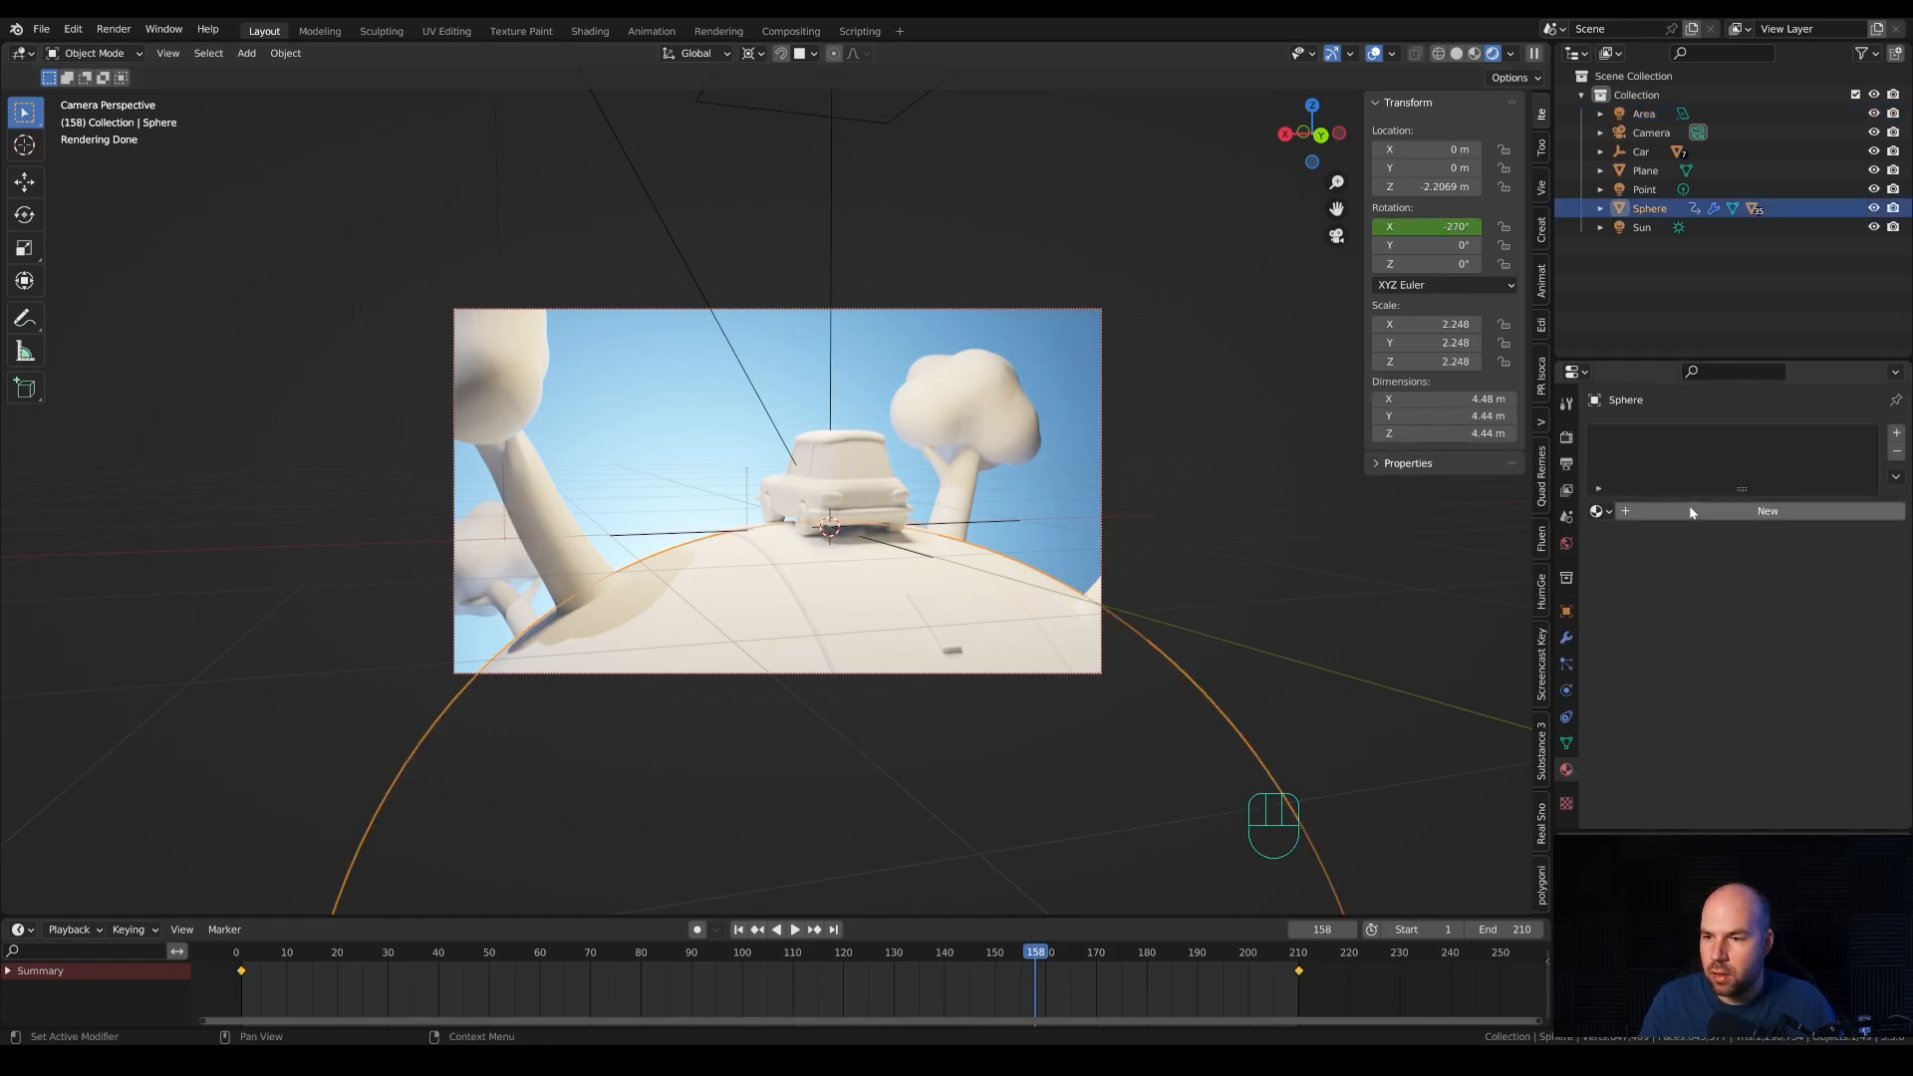
click(1767, 510)
click(1804, 672)
click(1745, 481)
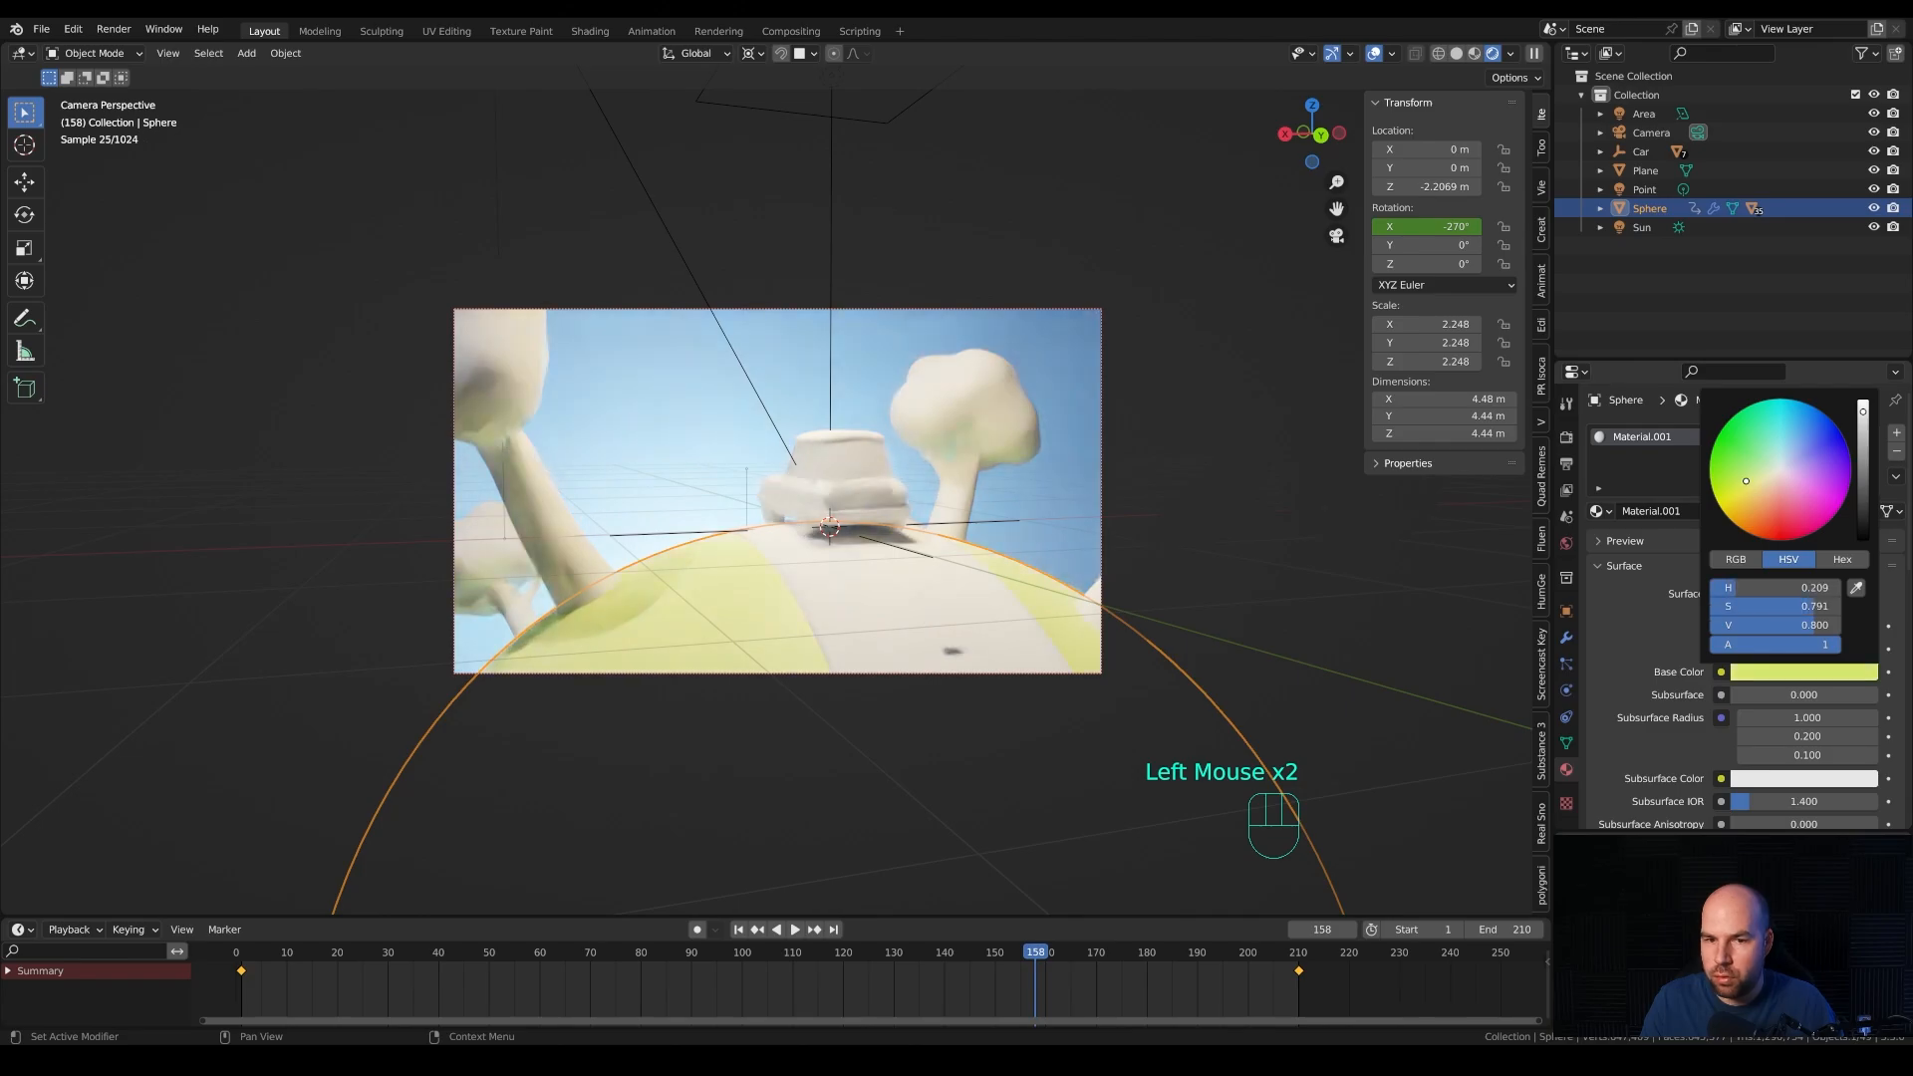
drag(1739, 478, 1736, 486)
click(1803, 672)
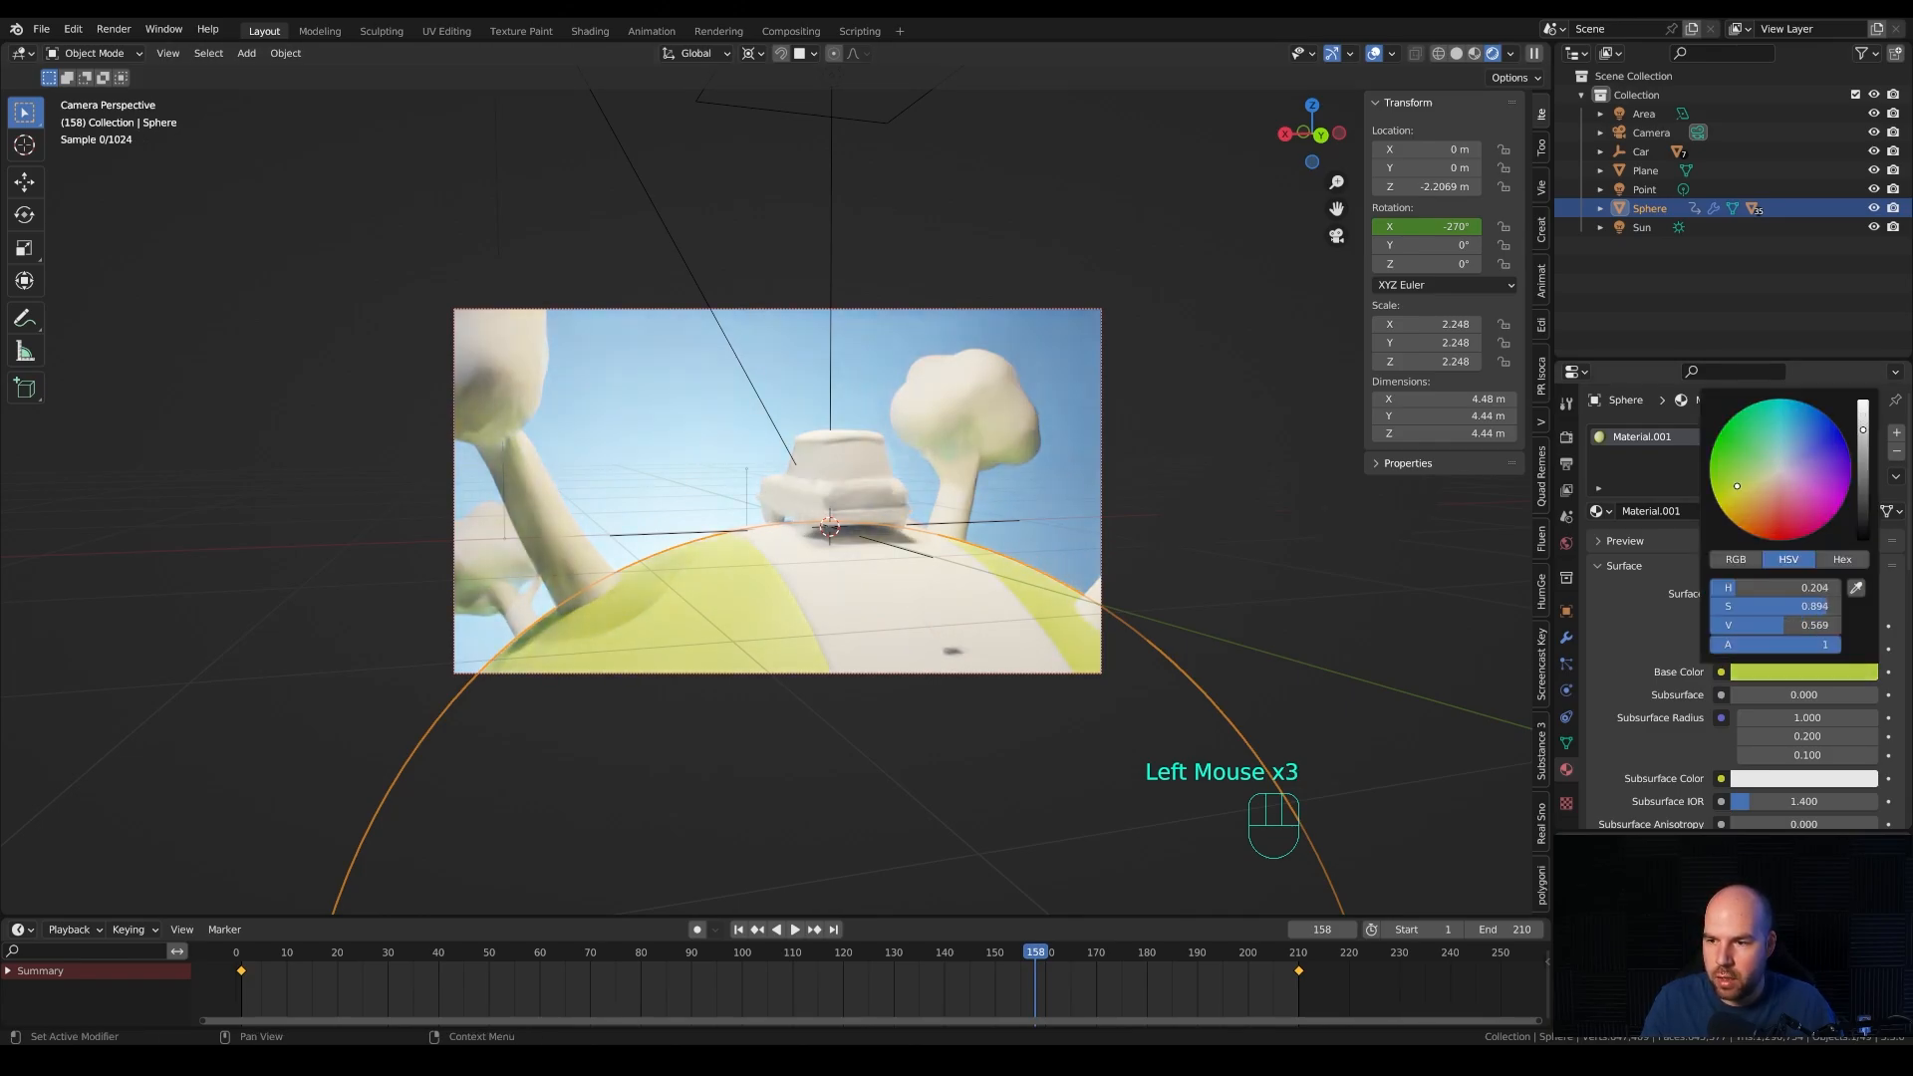
Give the road strip around the planet a new material with a near-black base color.
click(852, 655)
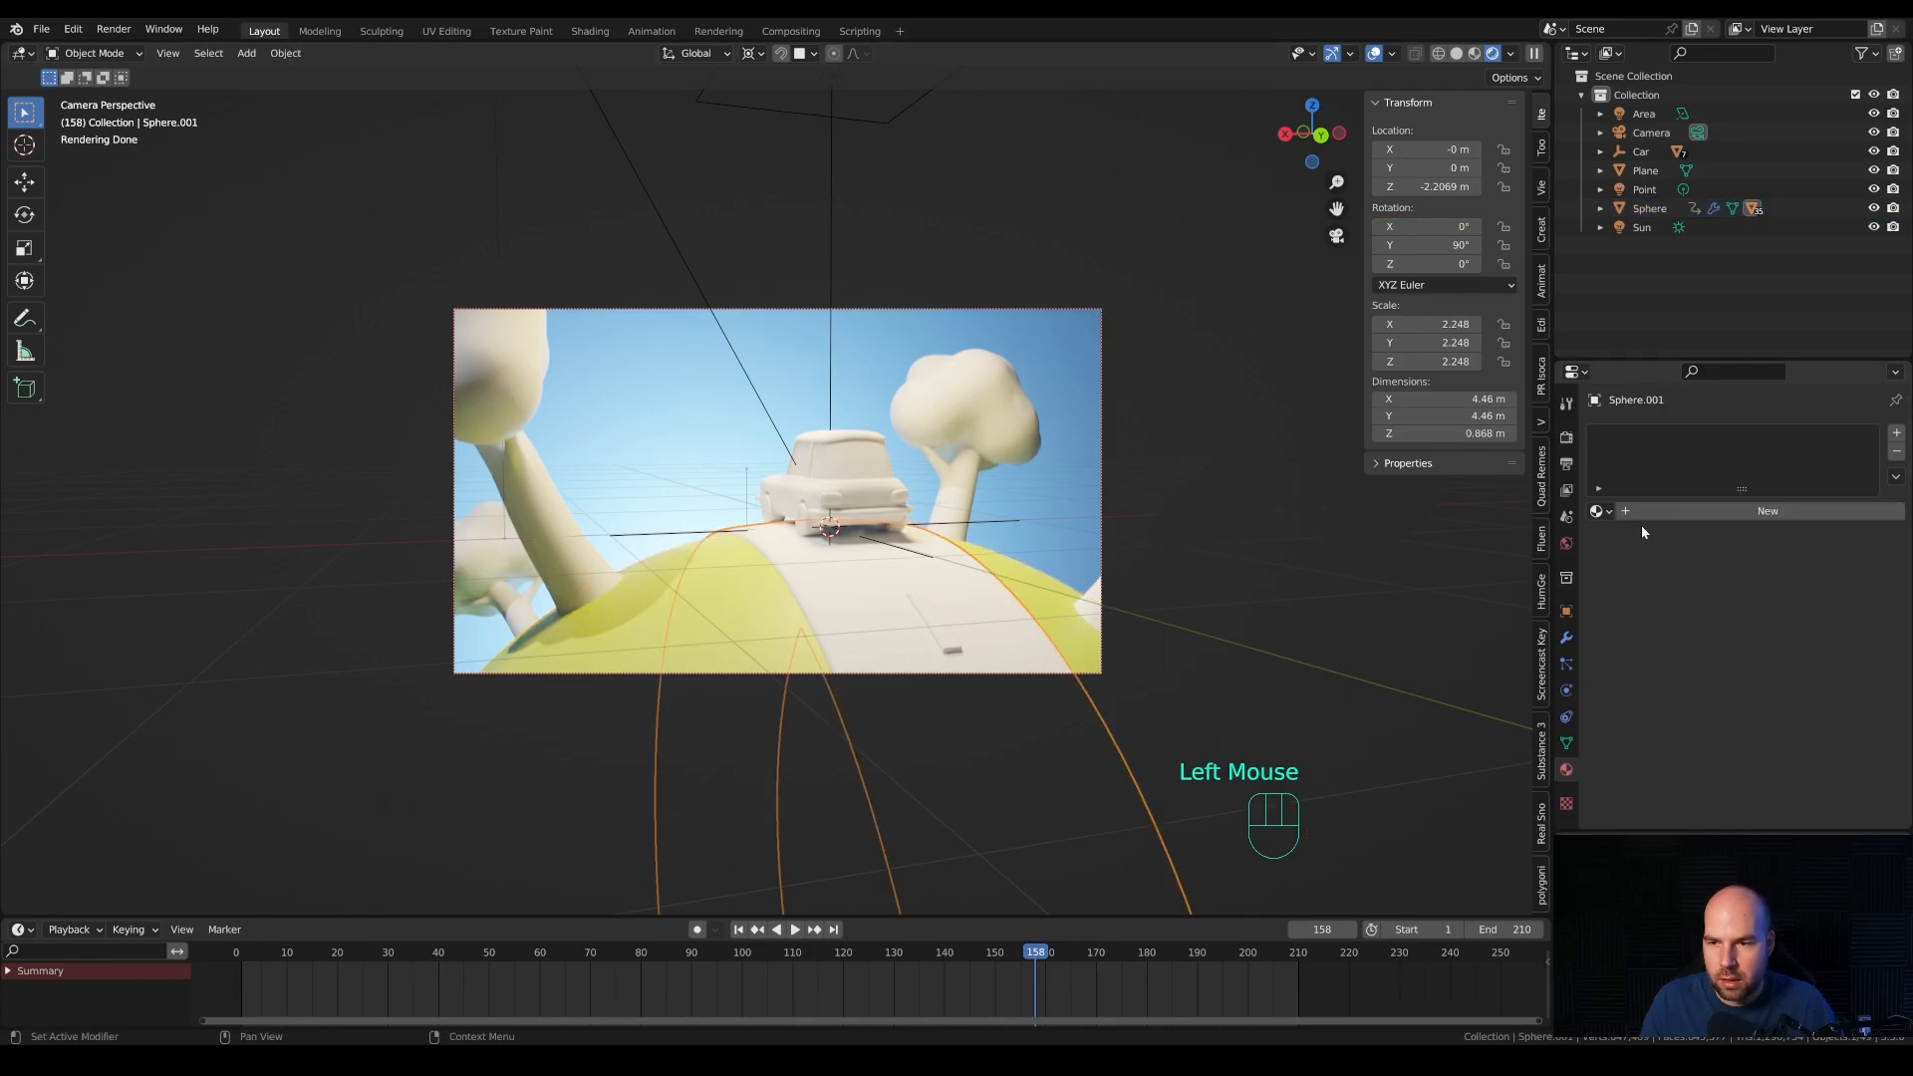
click(1645, 512)
click(1773, 675)
mouse_move(1857, 500)
mouse_down()
mouse_move(1859, 543)
mouse_move(1860, 525)
mouse_up()
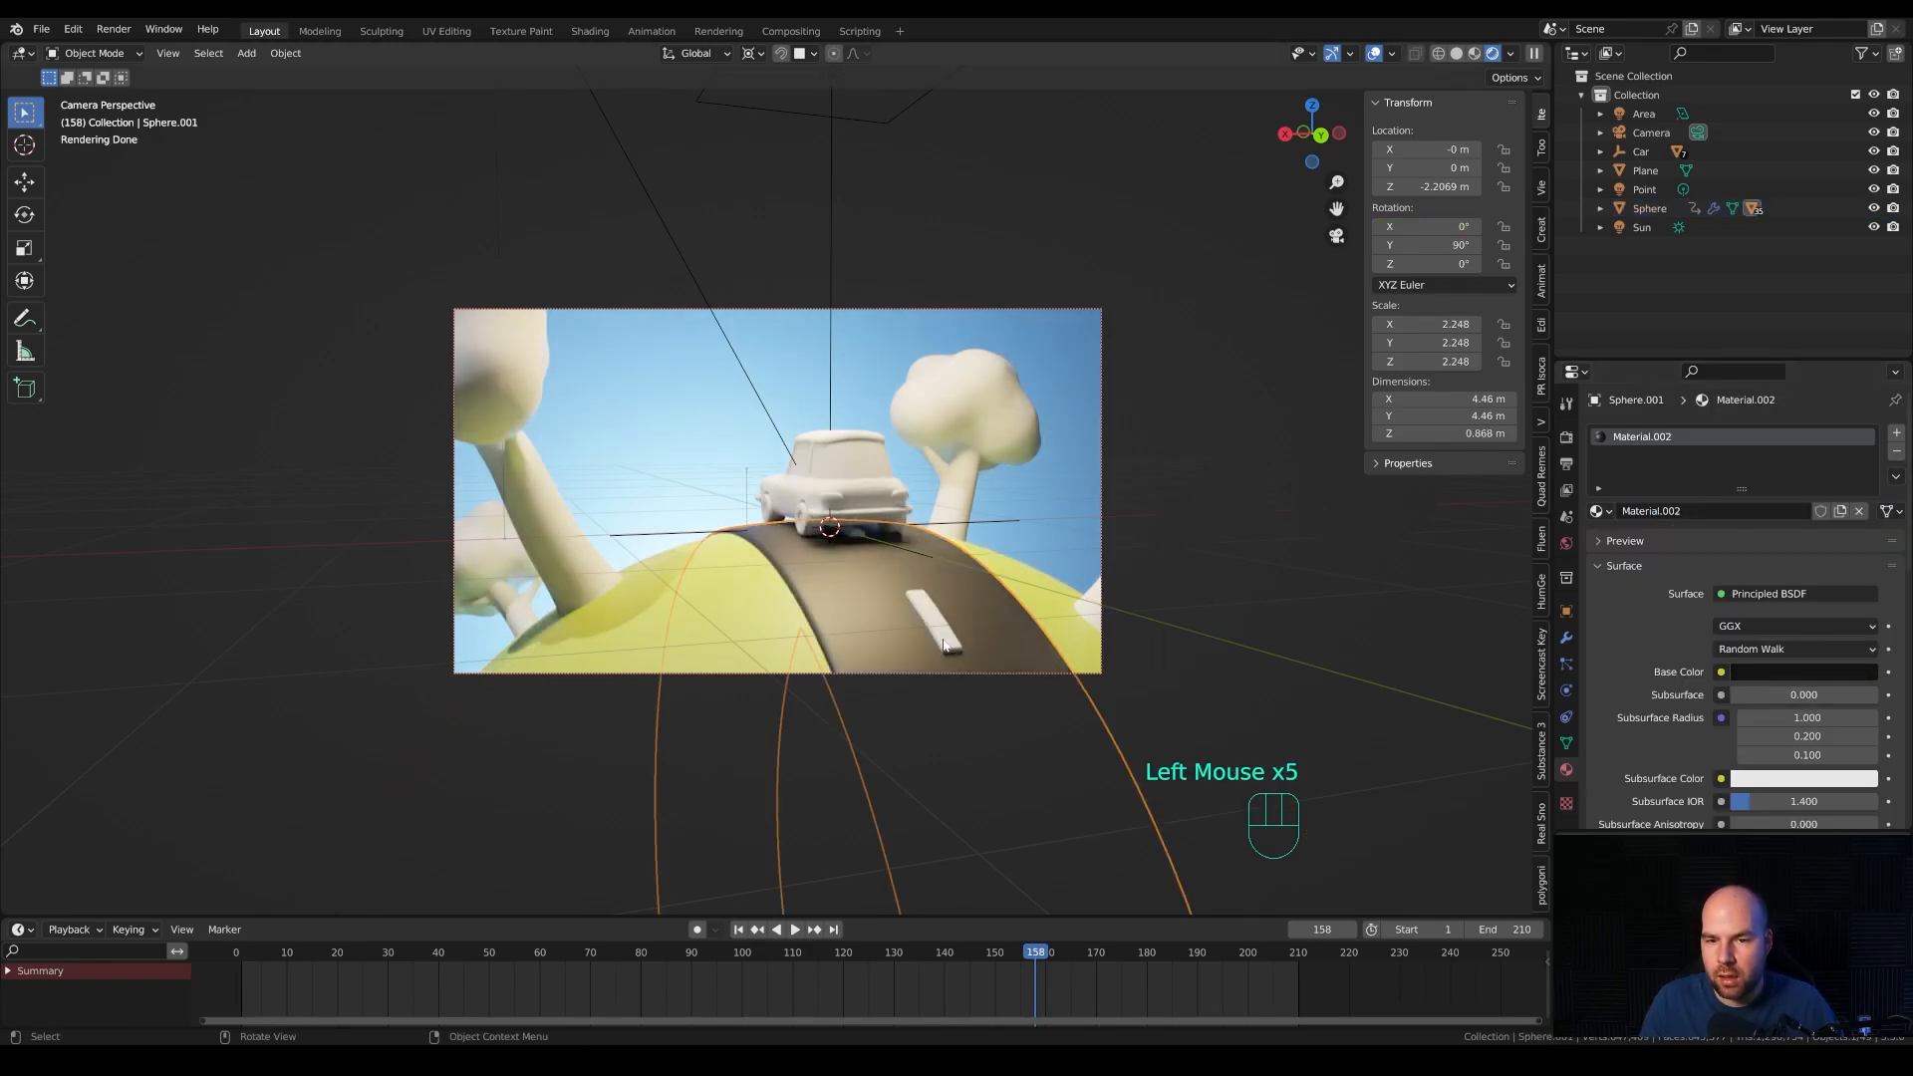
Give the road's dash marking a new material with a pure white base color, value 1.000.
click(945, 645)
click(1774, 512)
click(1799, 672)
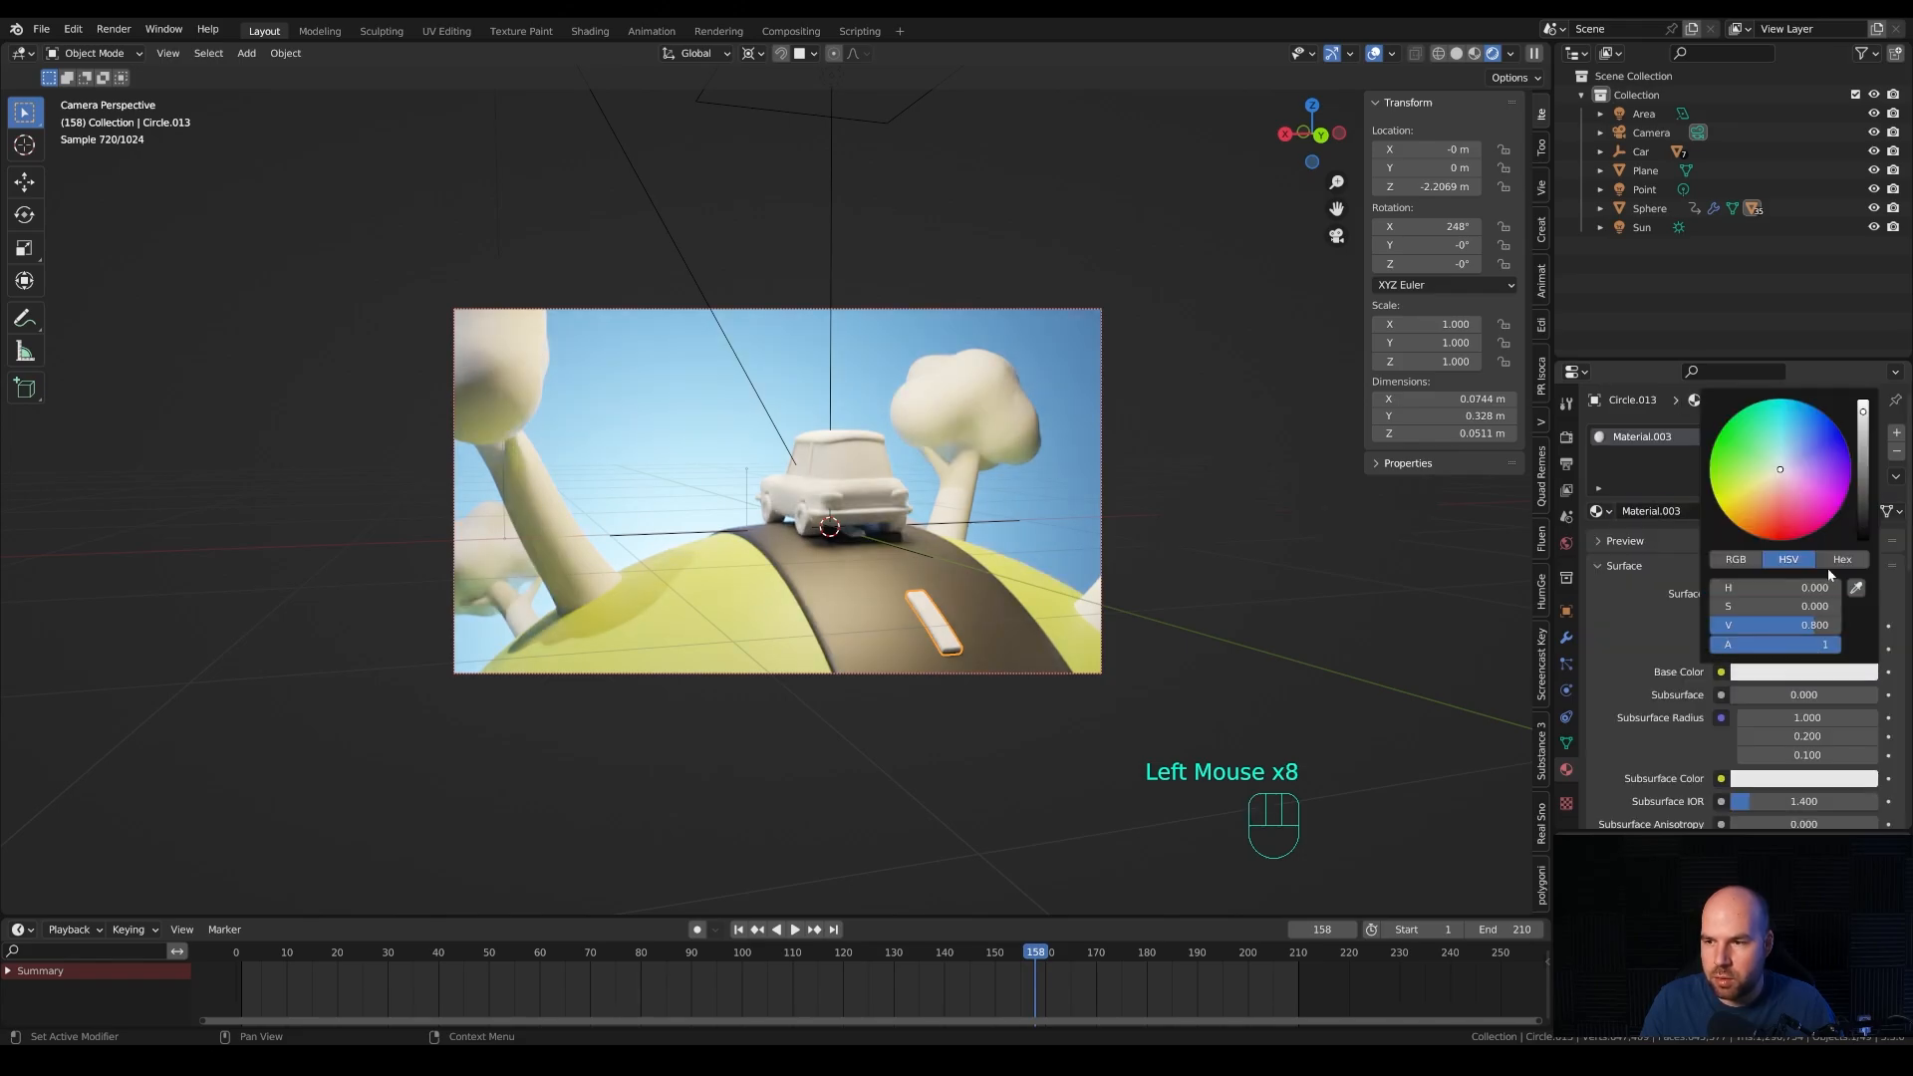
drag(1864, 439, 1863, 397)
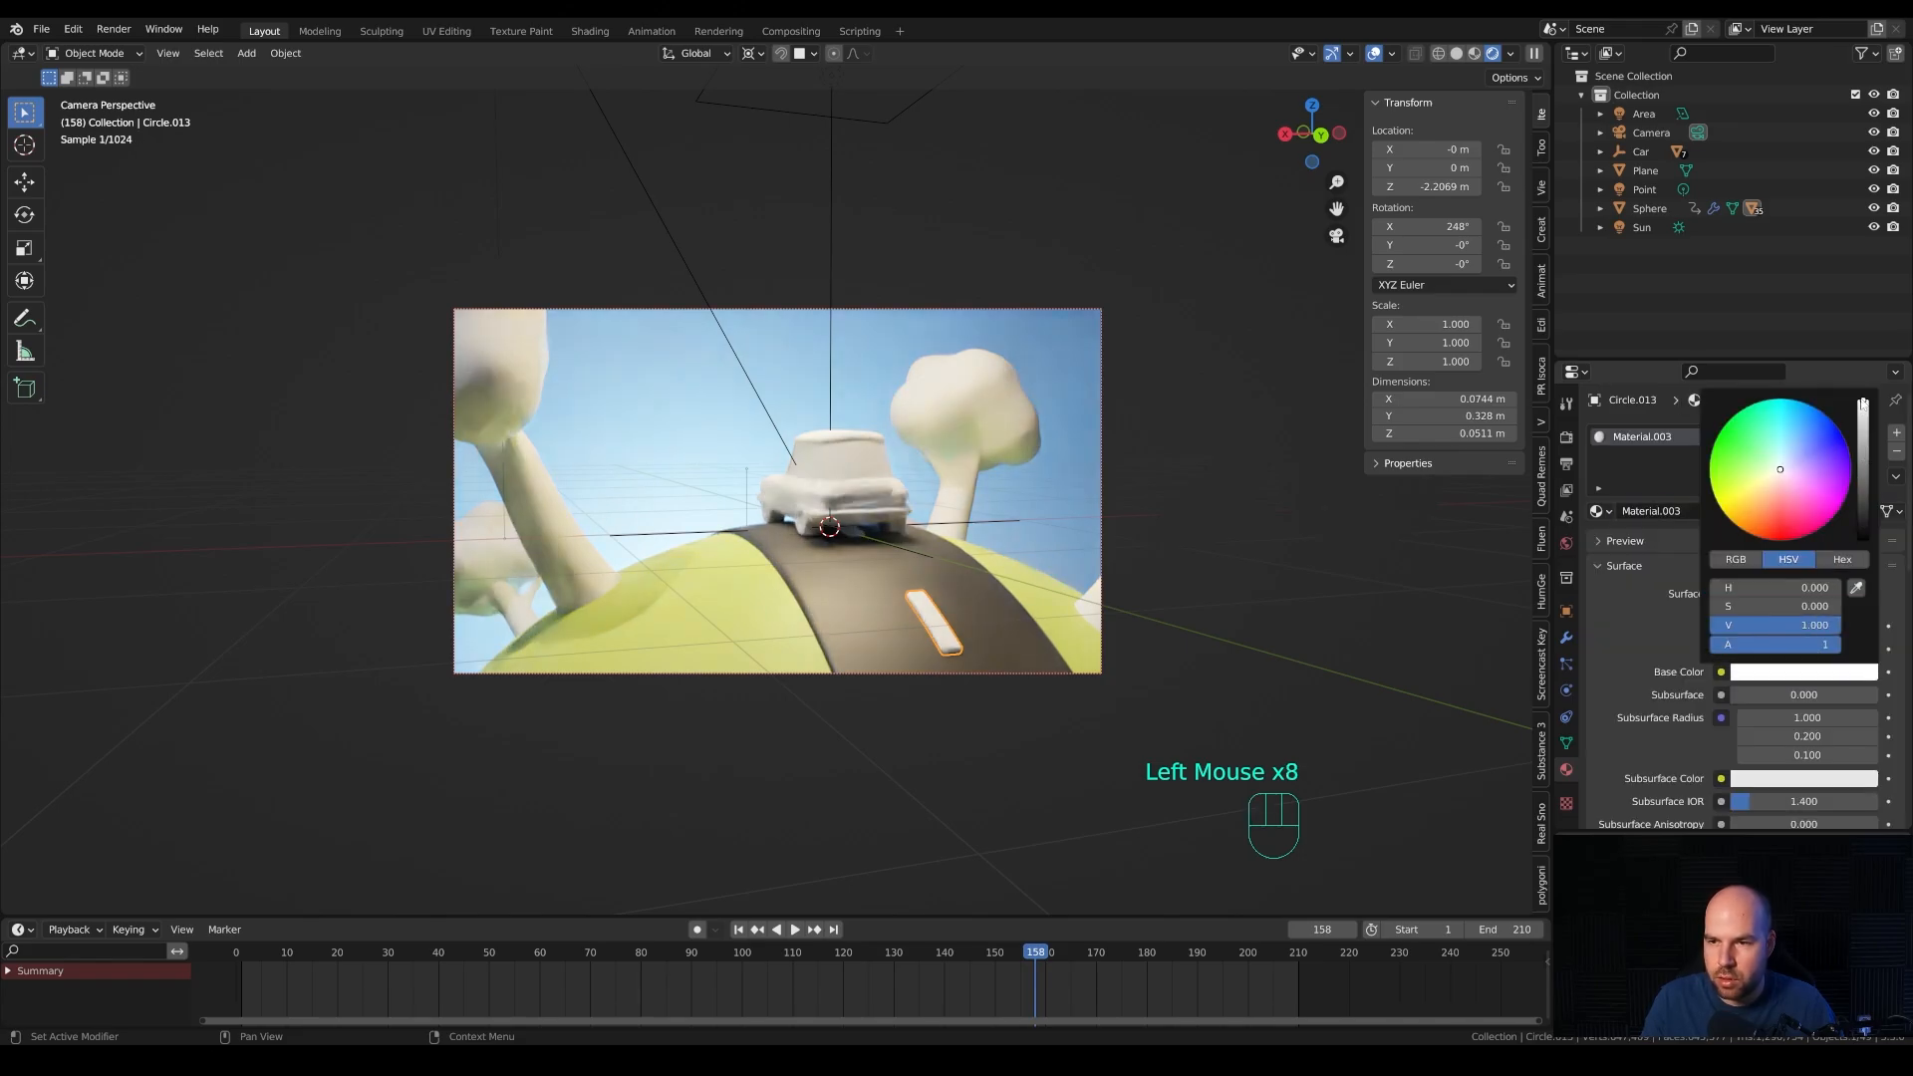
Give the car body a new material with an orange-yellow base color.
click(780, 468)
click(1707, 513)
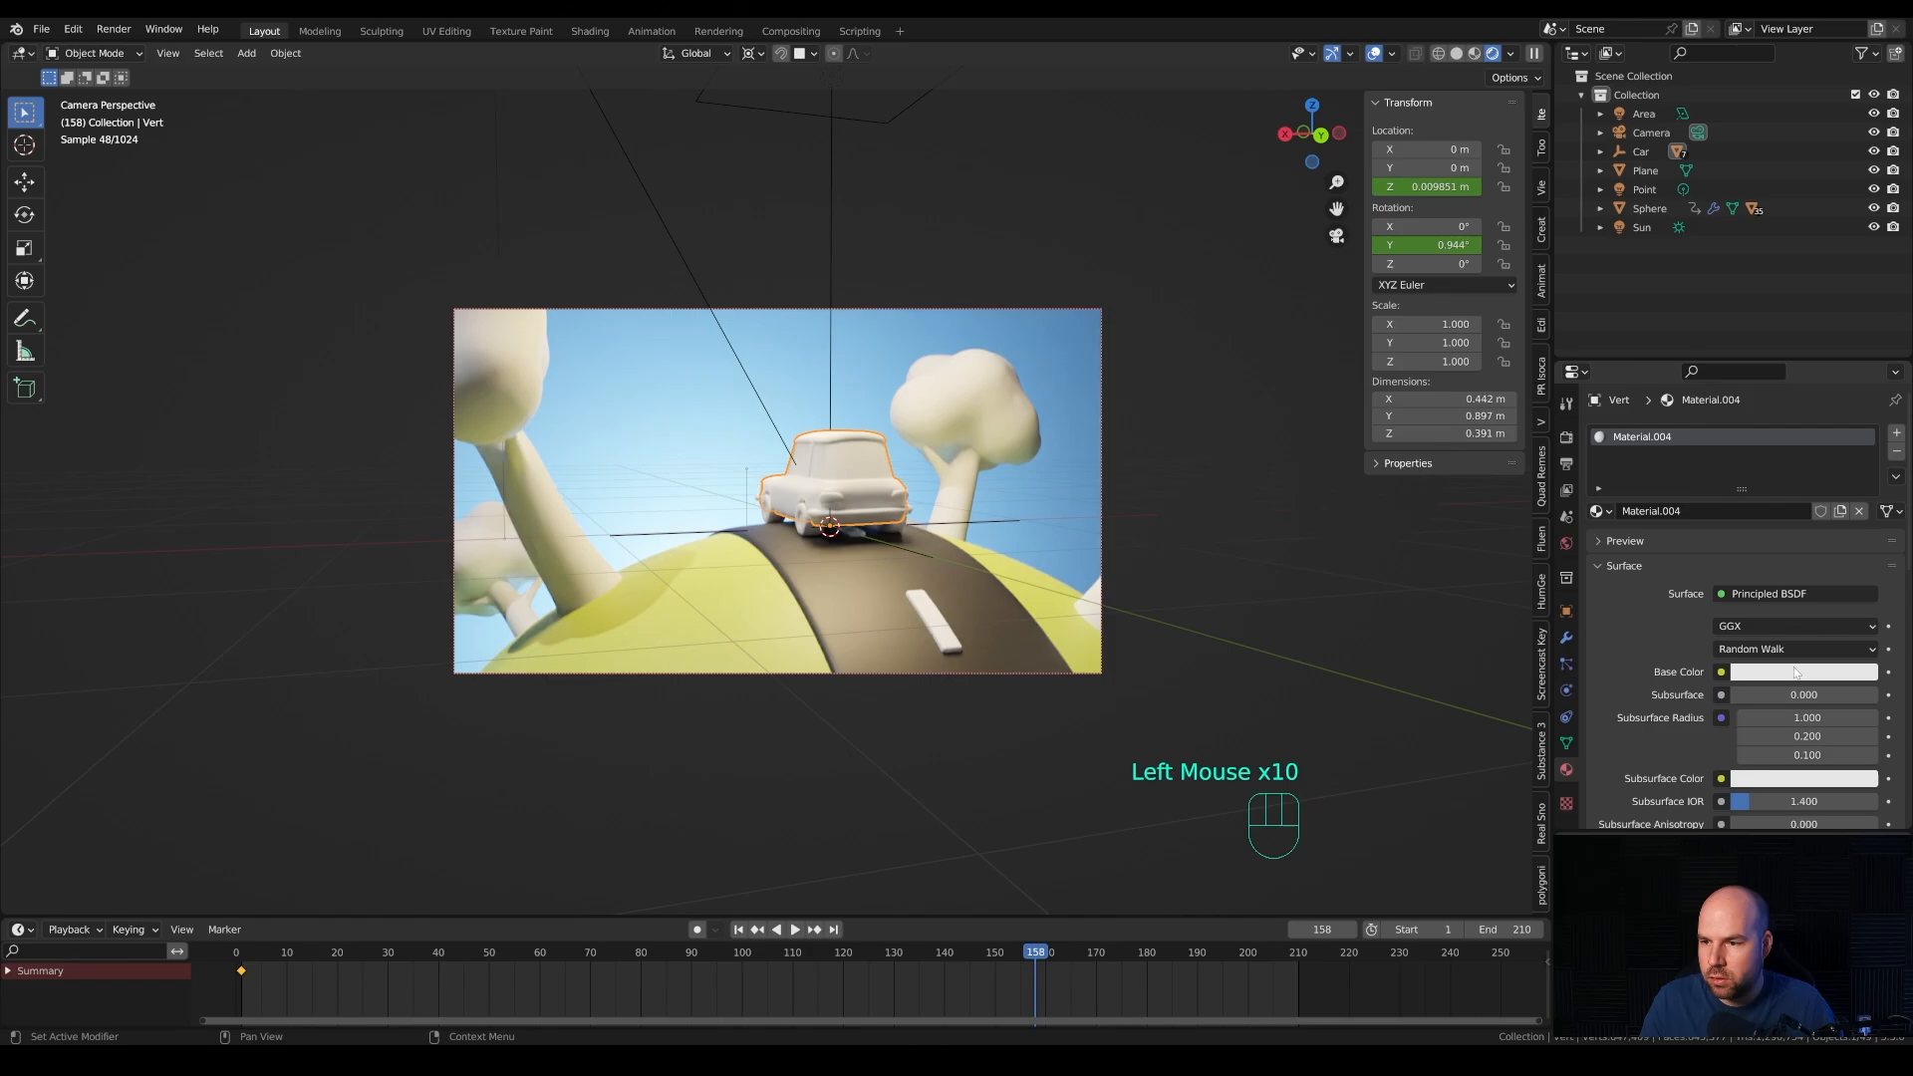
click(1804, 672)
click(1741, 514)
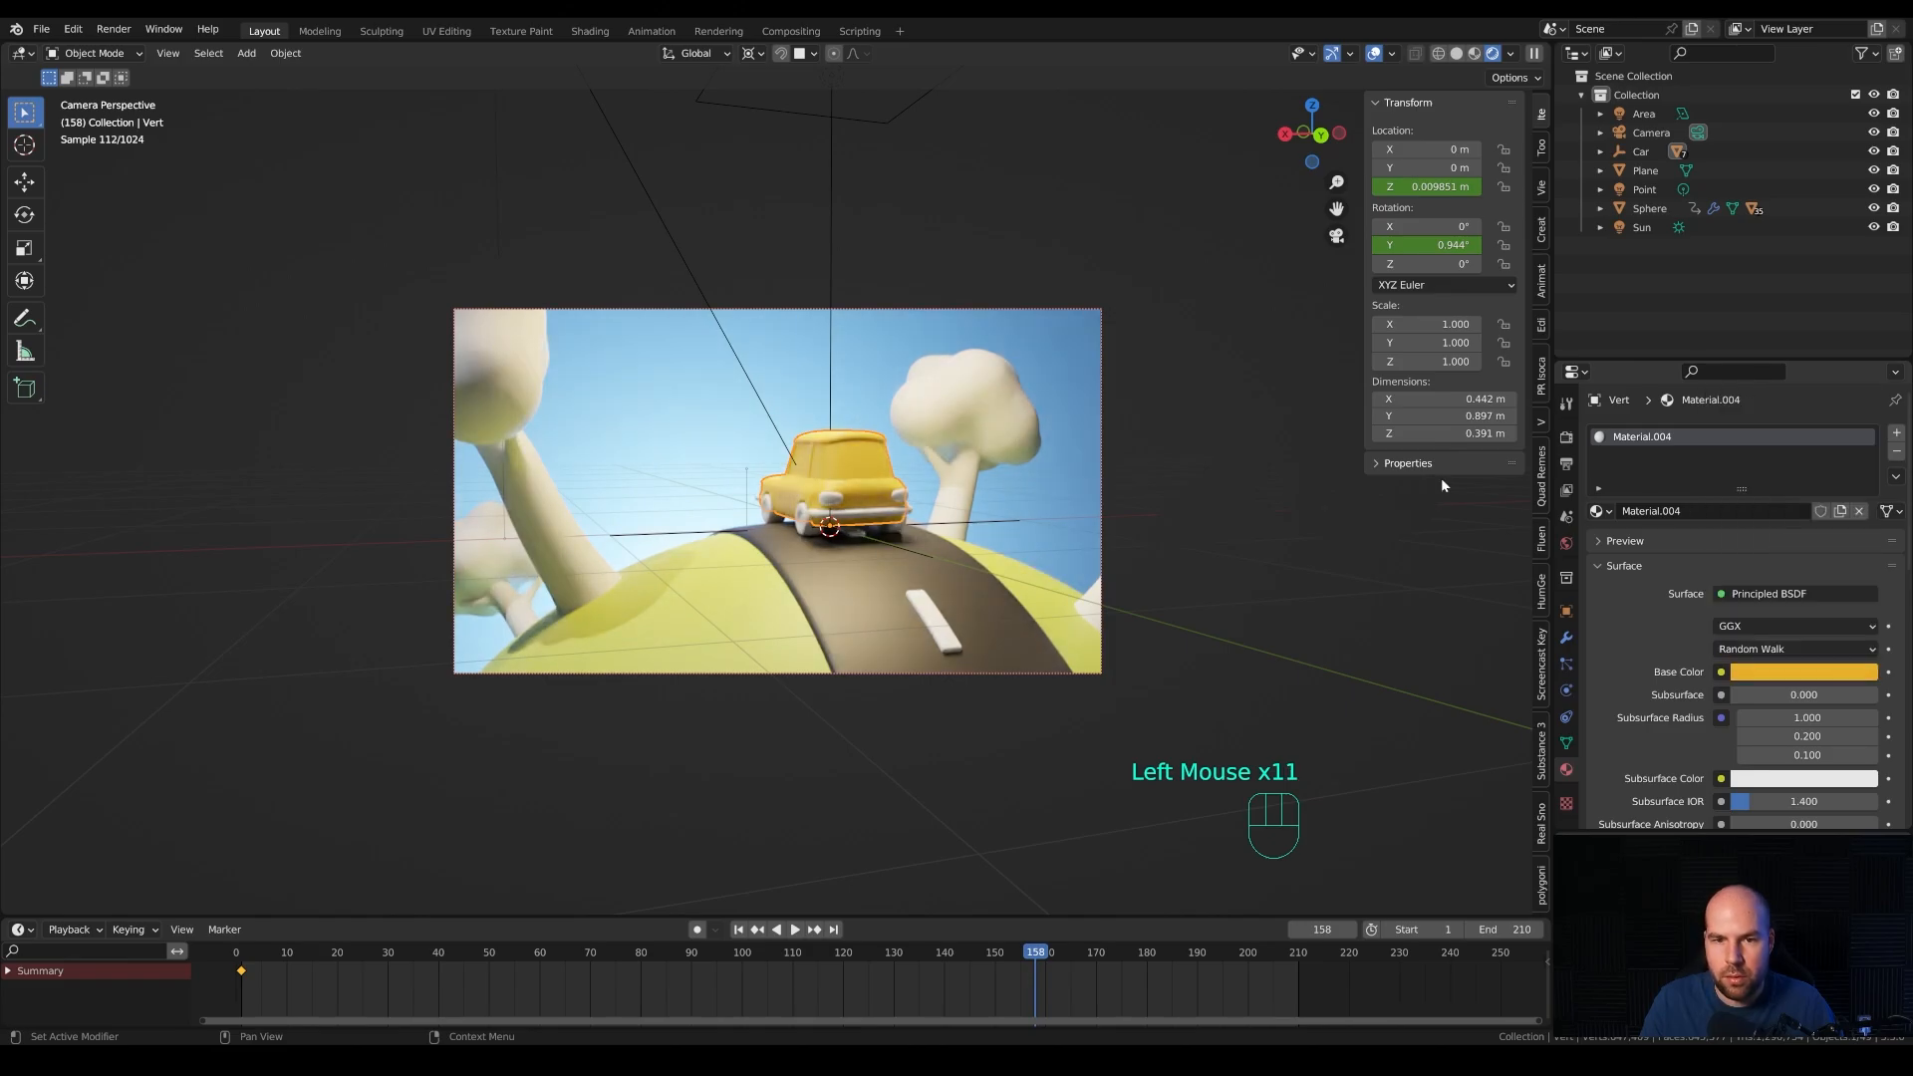
Give the car's tail lights a new material with a red base color of about H 0.996, S 0.955, V 0.800.
scroll(1441, 476, up, 2)
click(893, 506)
click(1760, 514)
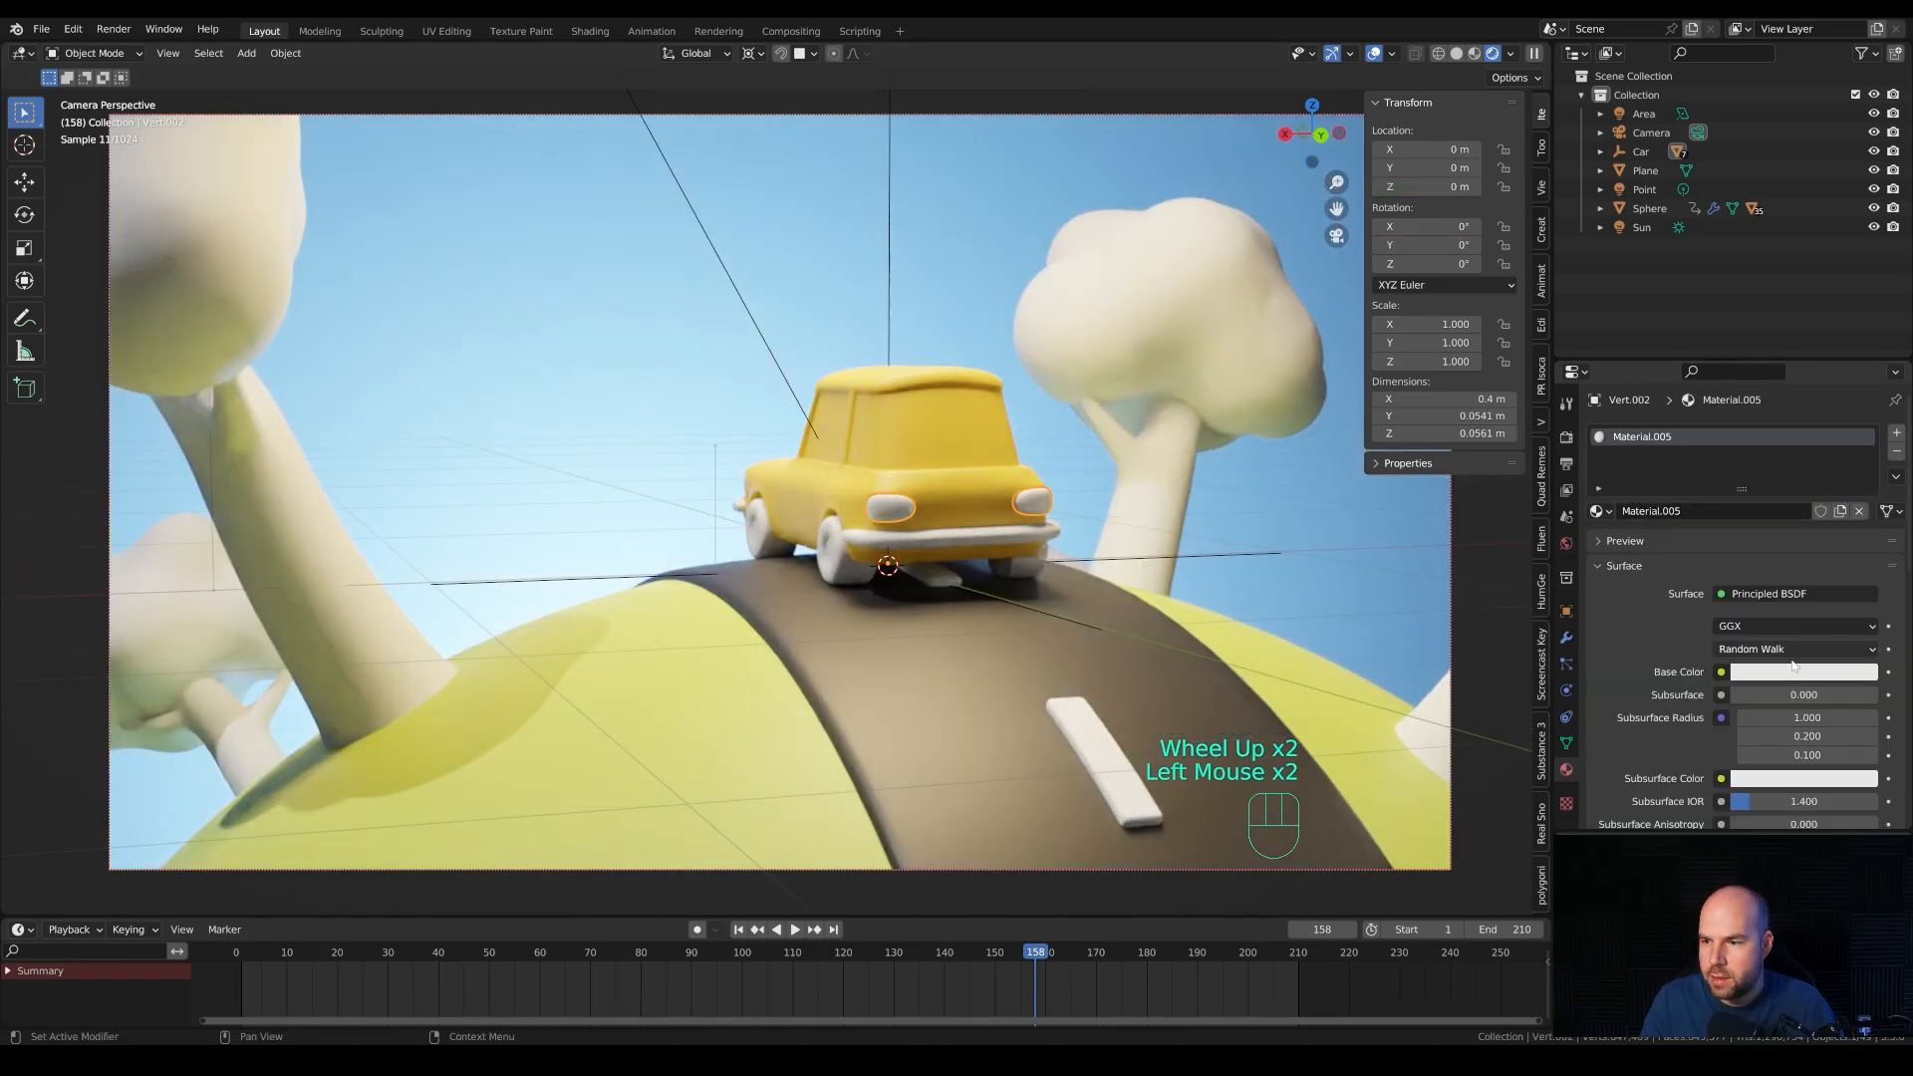
click(1803, 671)
drag(1780, 503, 1783, 524)
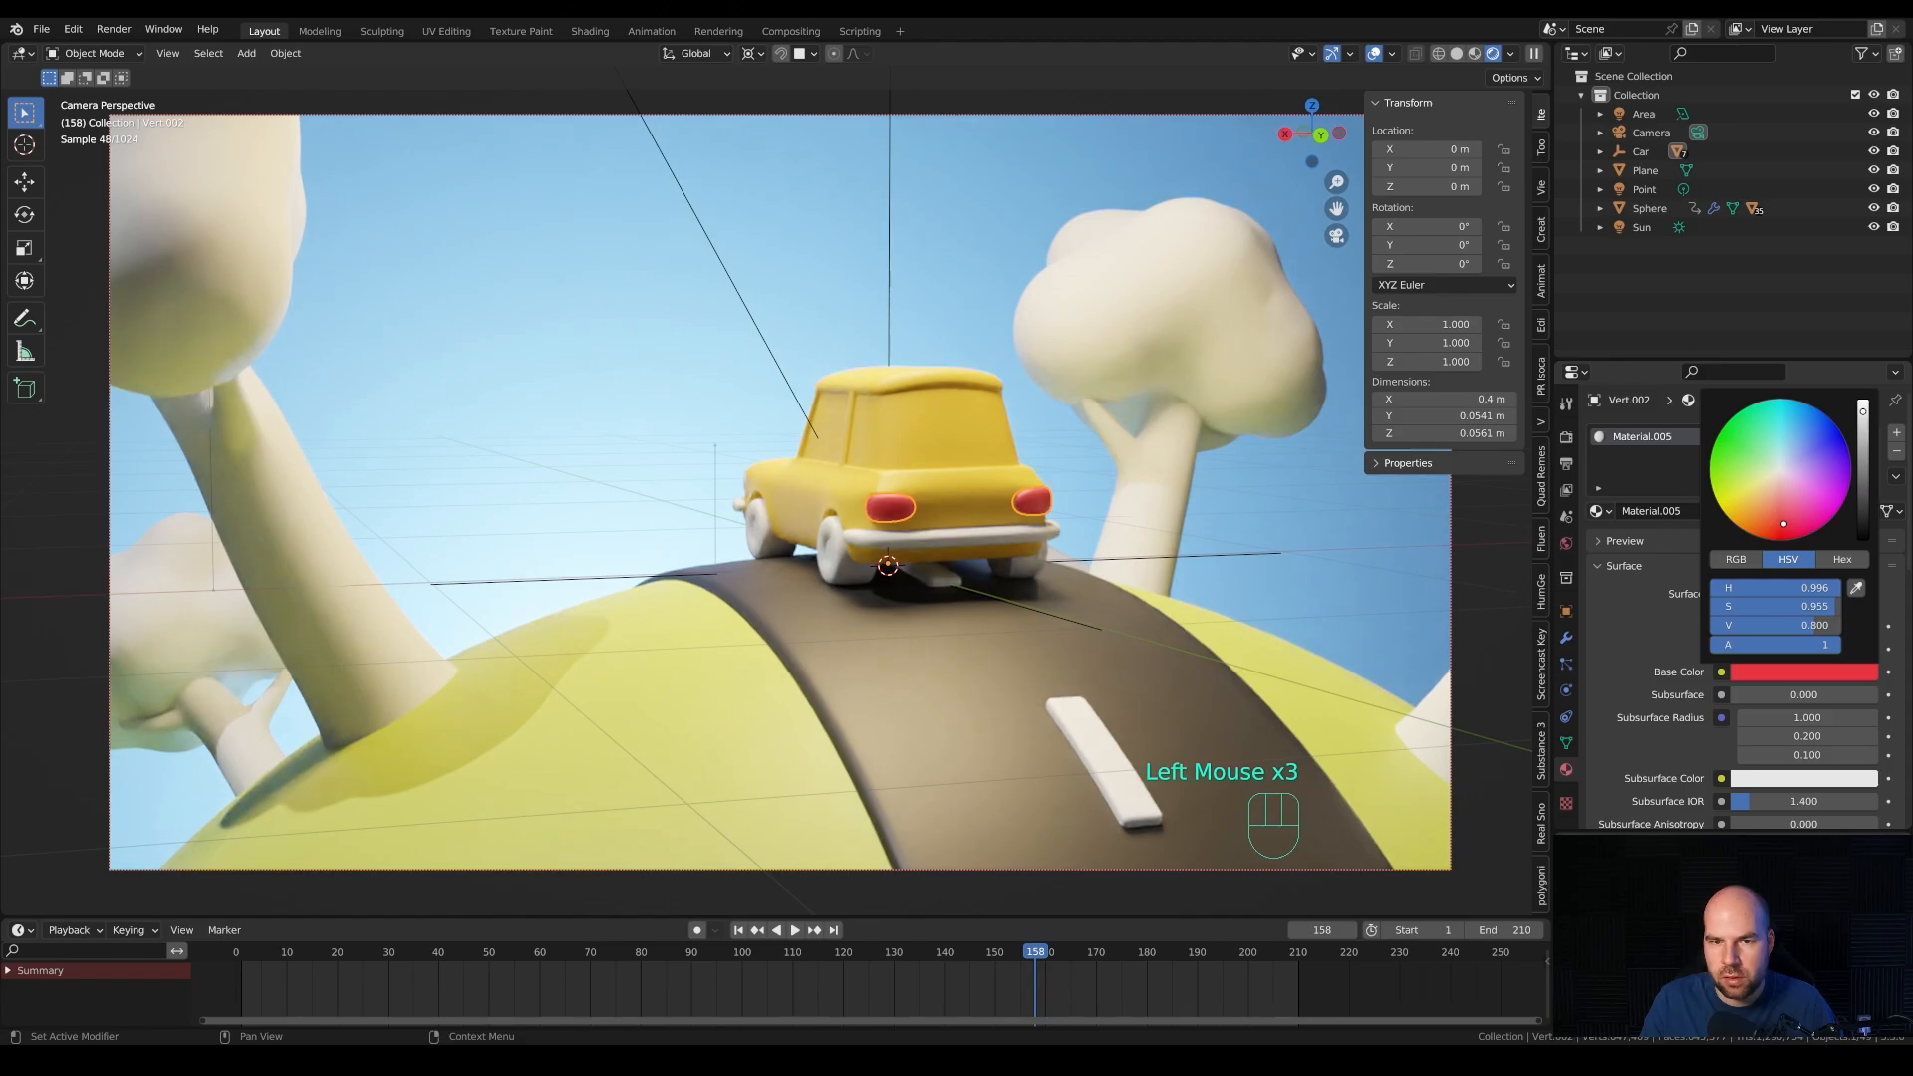
Apply the road's existing dark material, Material.002, to the car's wheels.
click(832, 563)
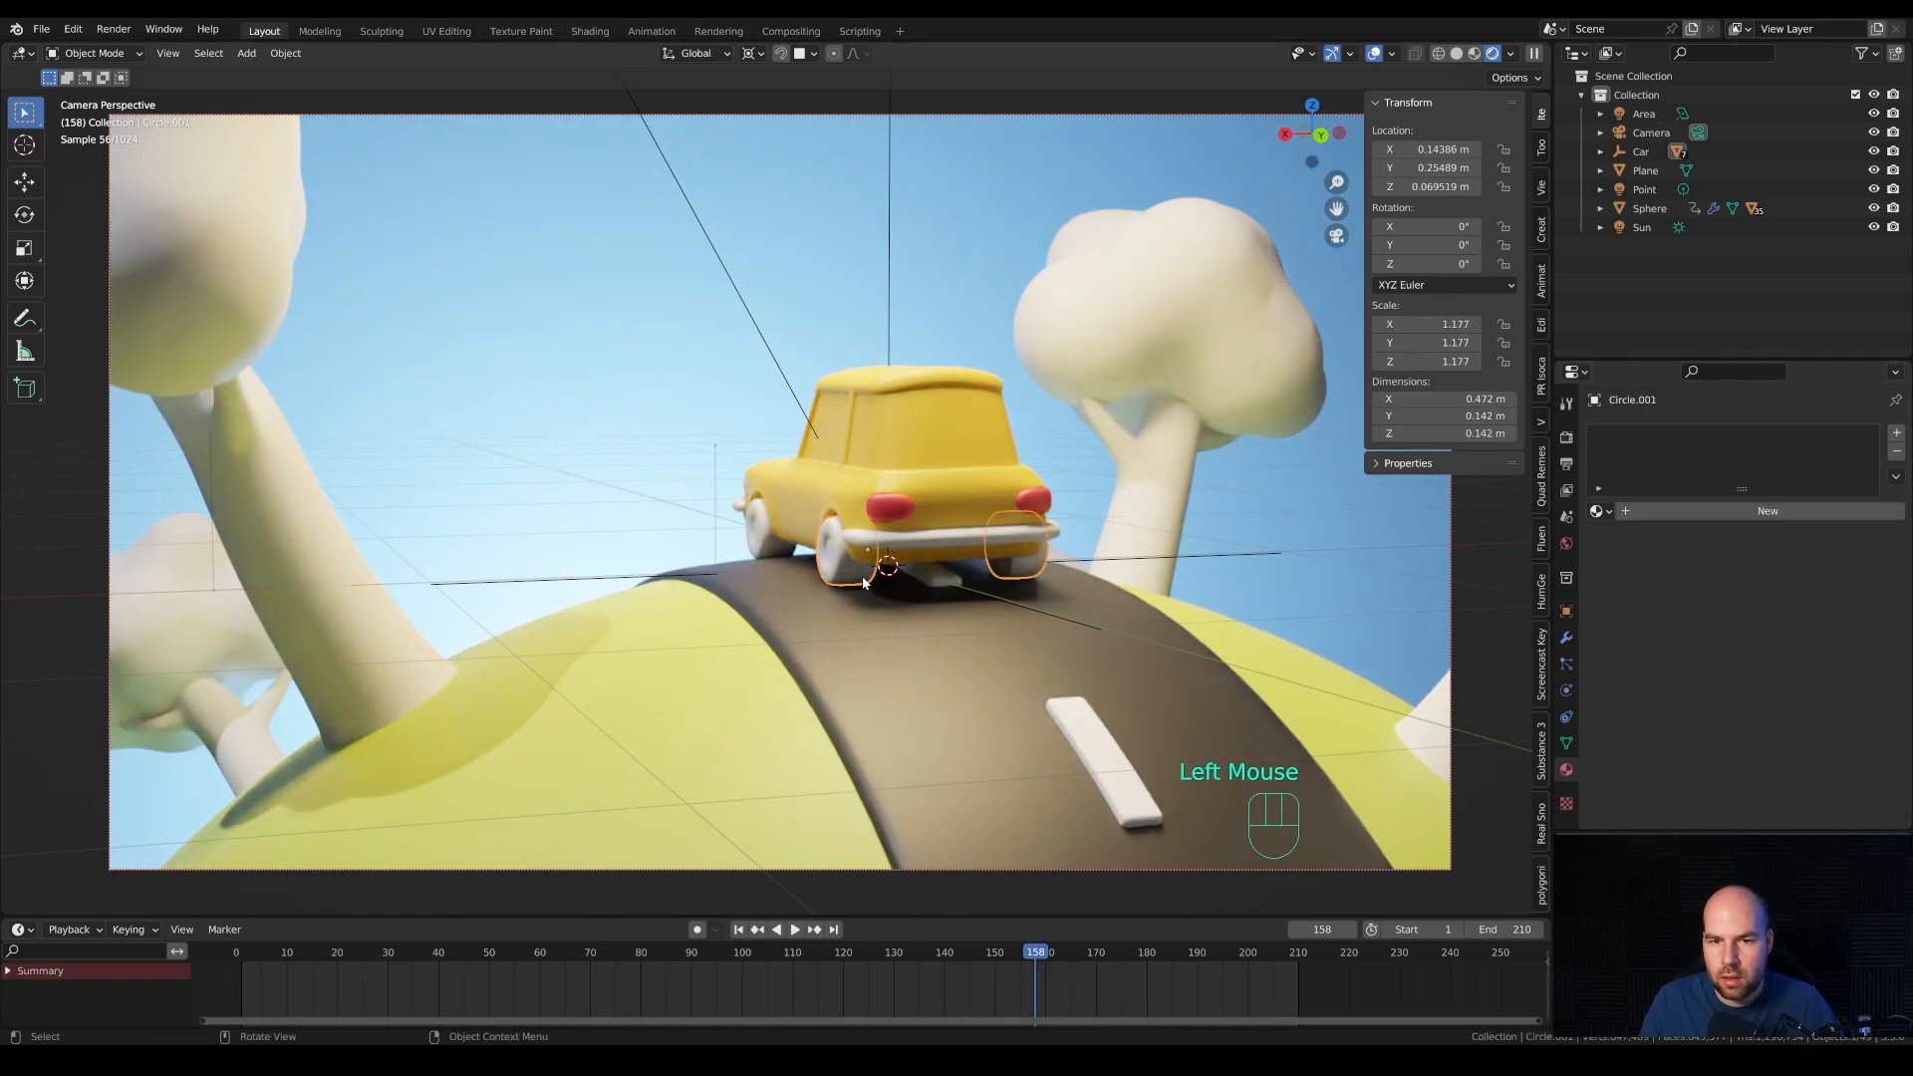
click(1598, 511)
drag(1644, 593, 1644, 575)
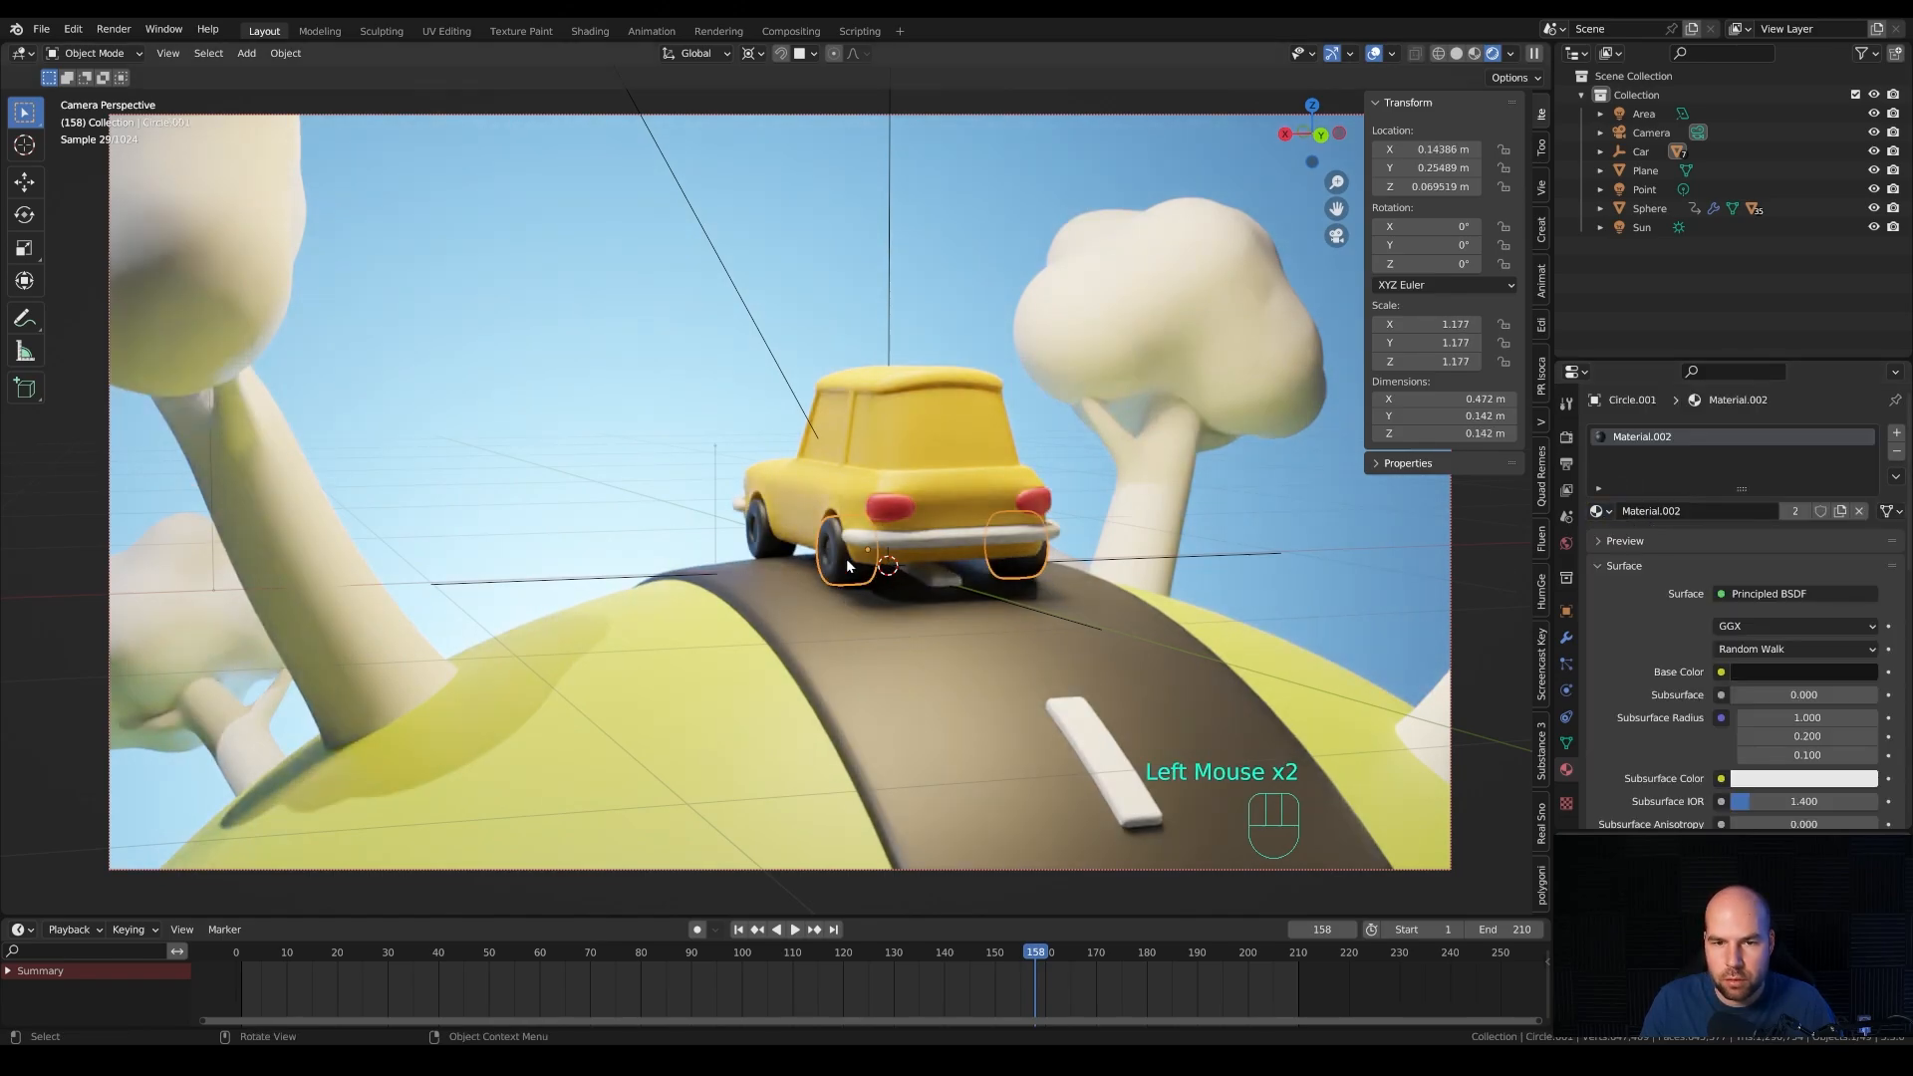
Select the wheel's hubcap faces, growing the selection twice, and assign them a new material in a second material slot.
middle_drag(876, 558, 942, 563)
scroll(897, 571, up, 2)
scroll(896, 571, down, 1)
key(Tab)
key(3)
click(772, 531)
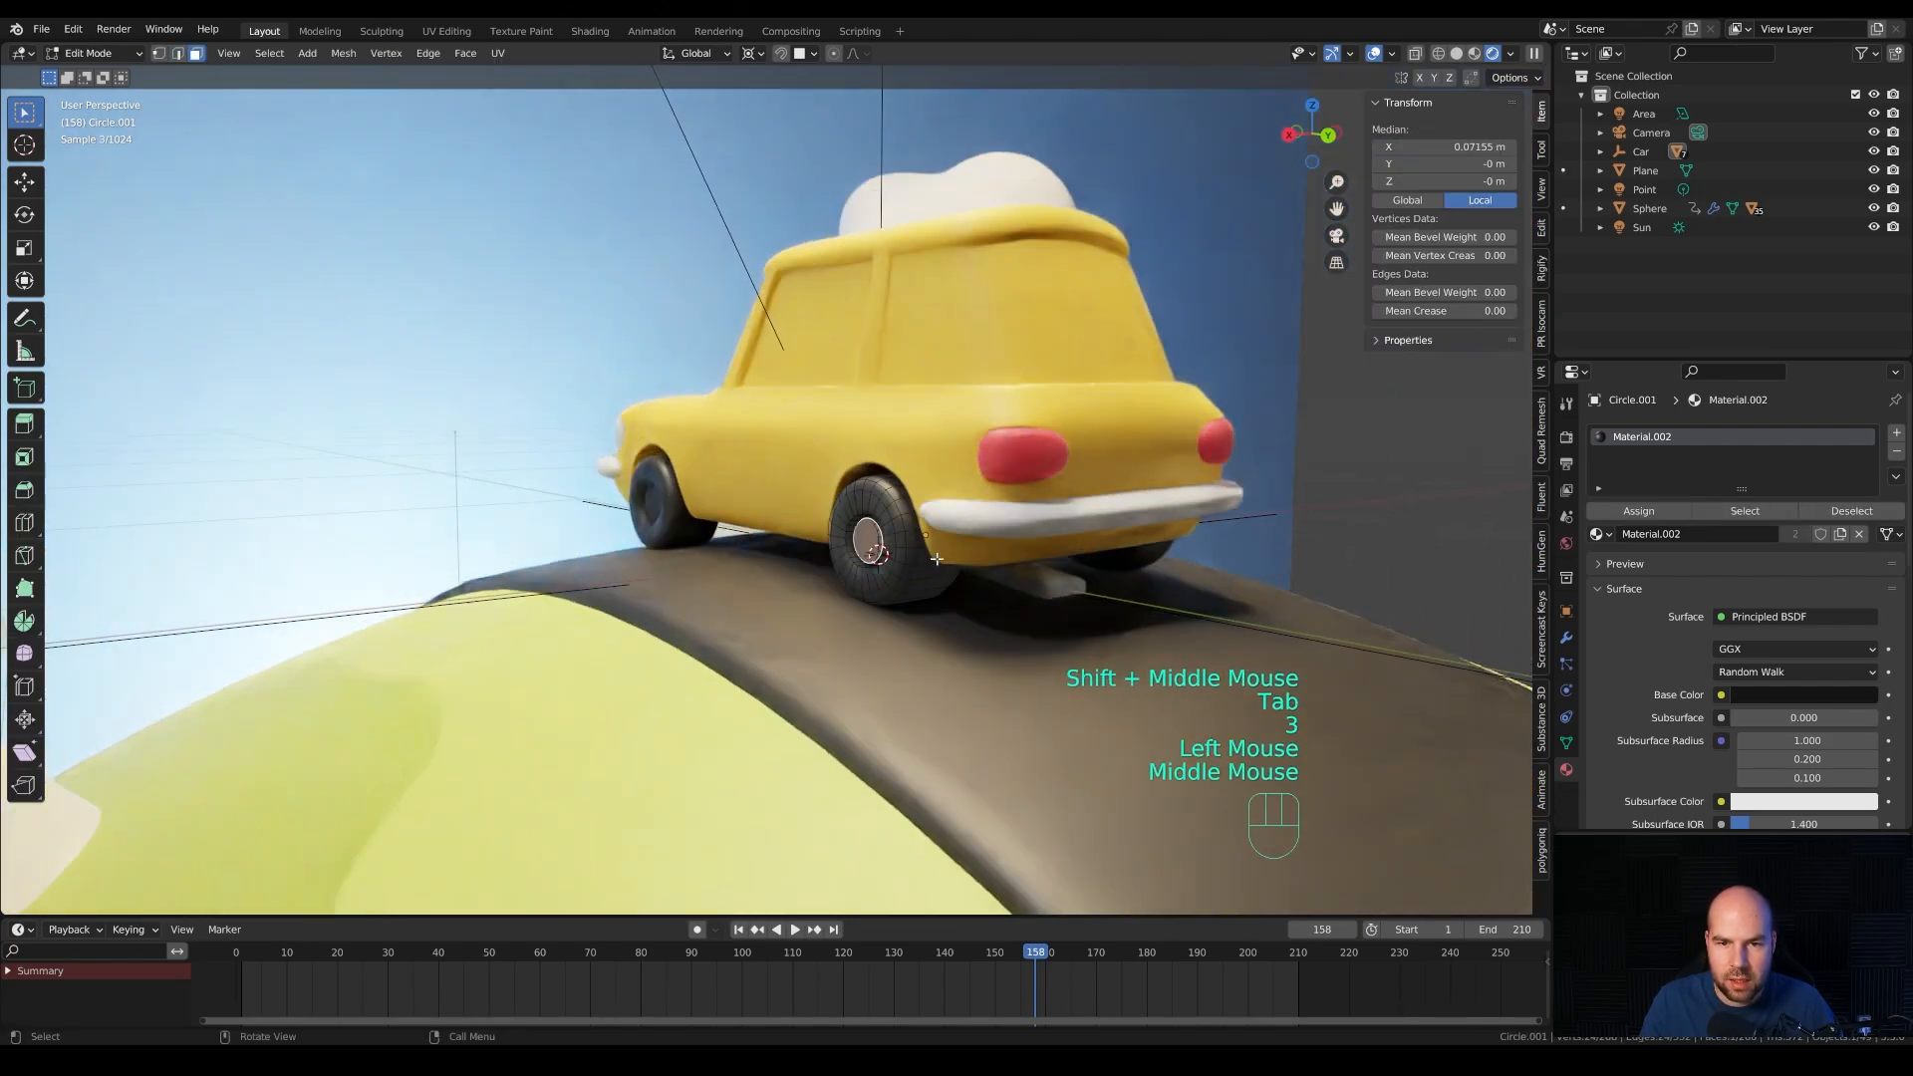
key(ctrl+KP_Add)
key(ctrl+KP_Add)
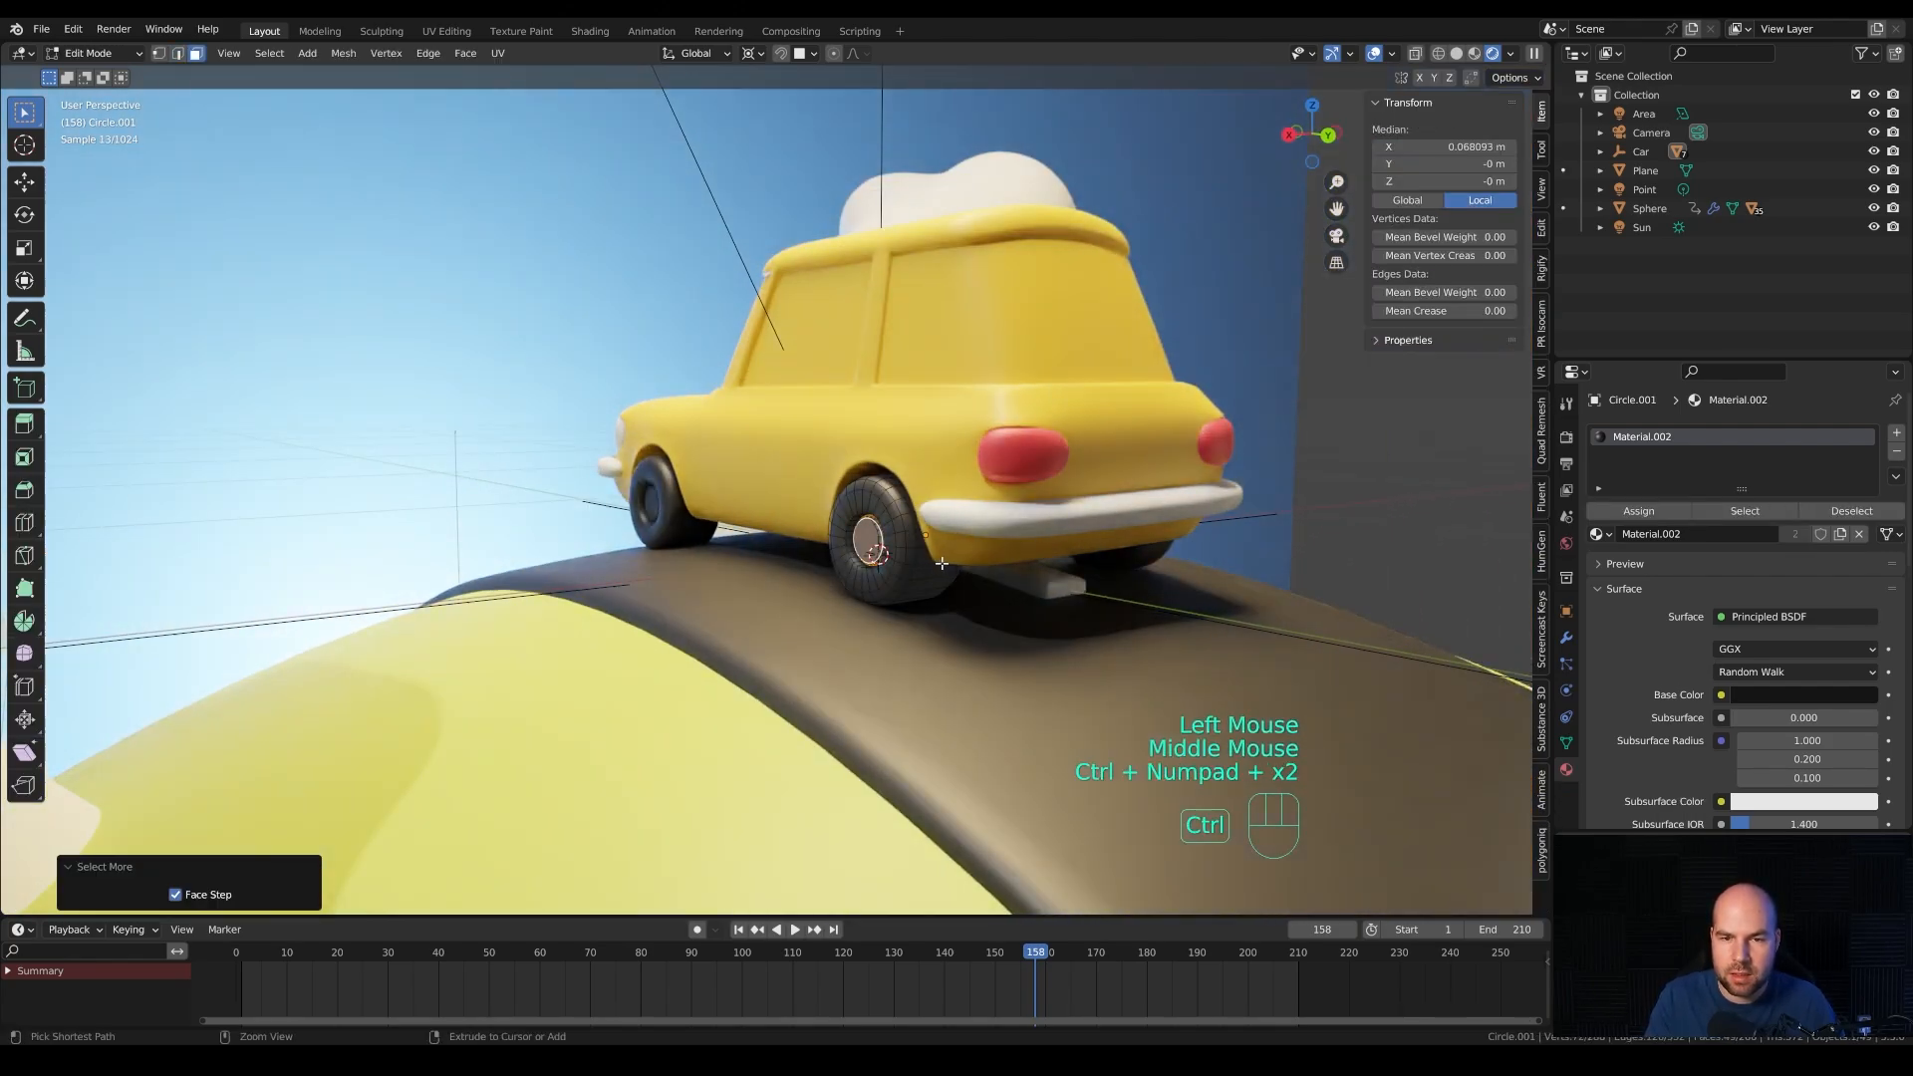
click(1898, 434)
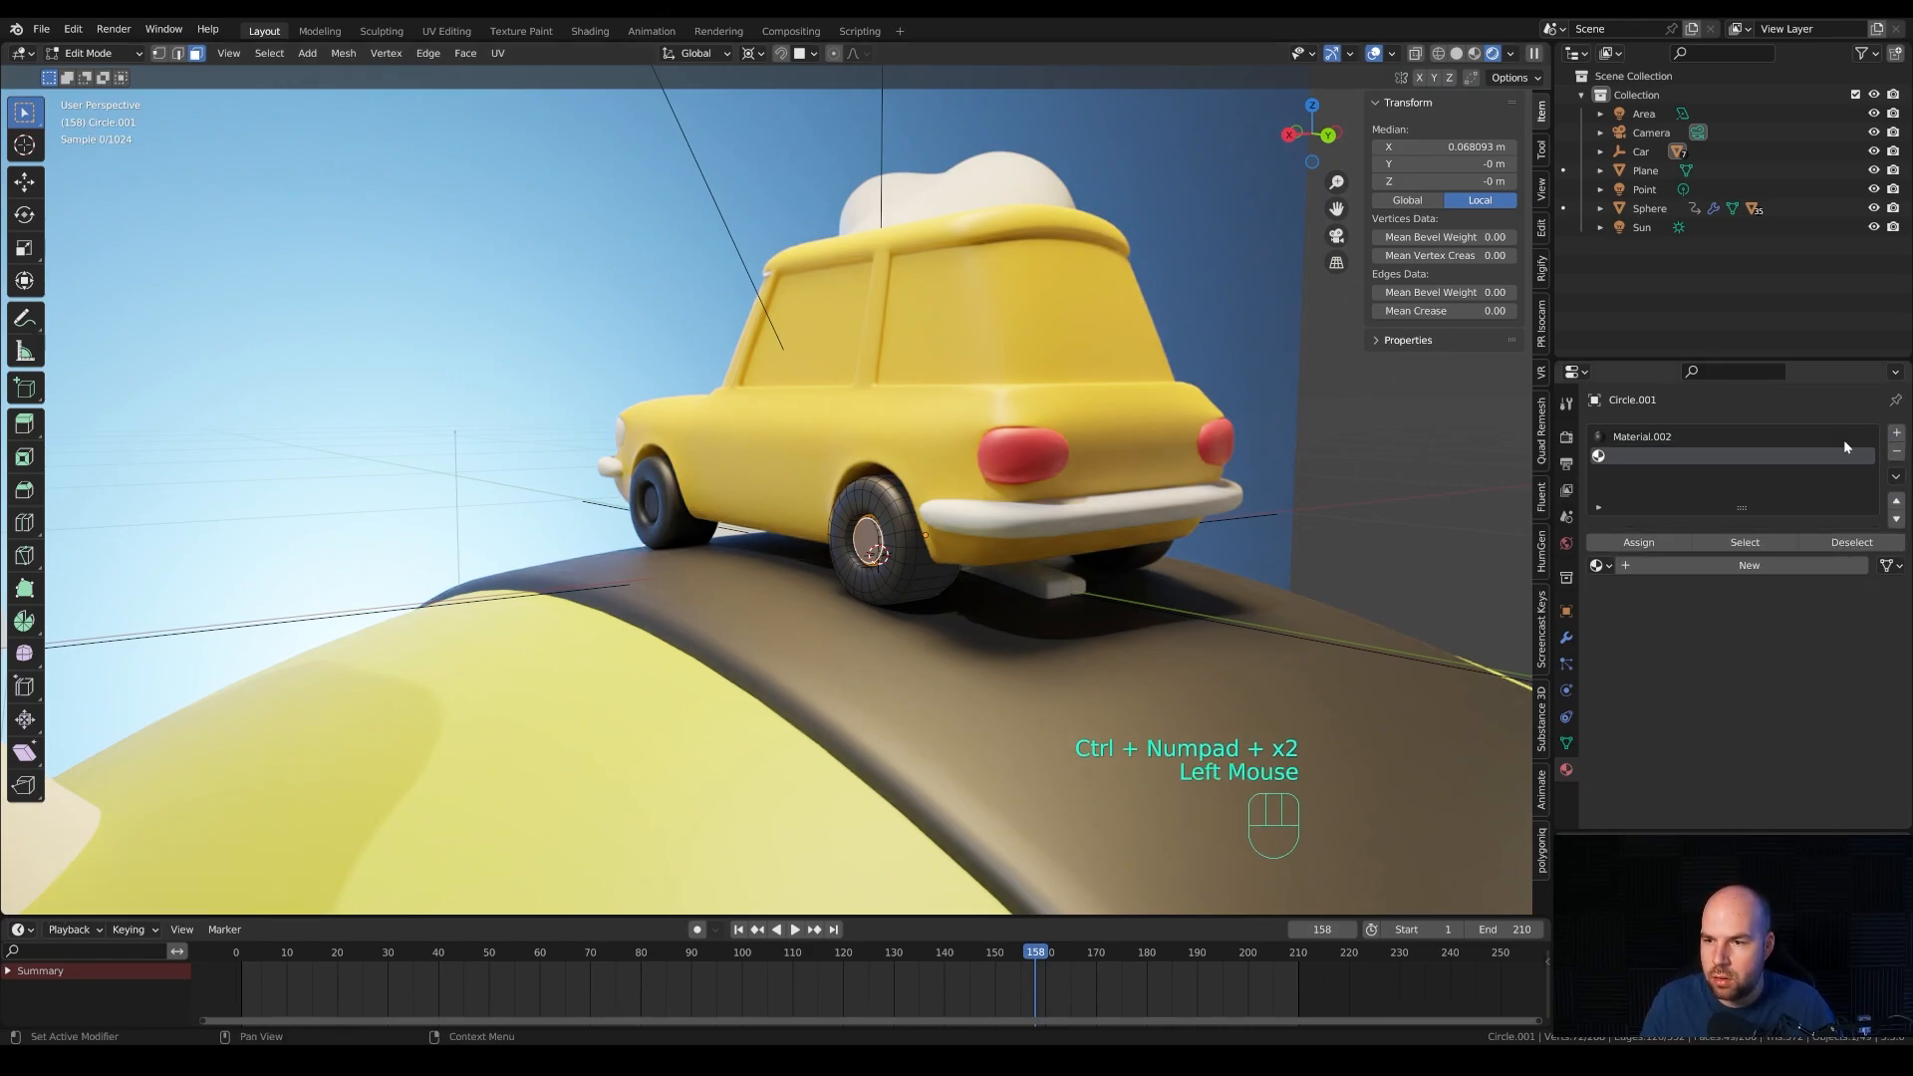
click(1644, 565)
click(1639, 542)
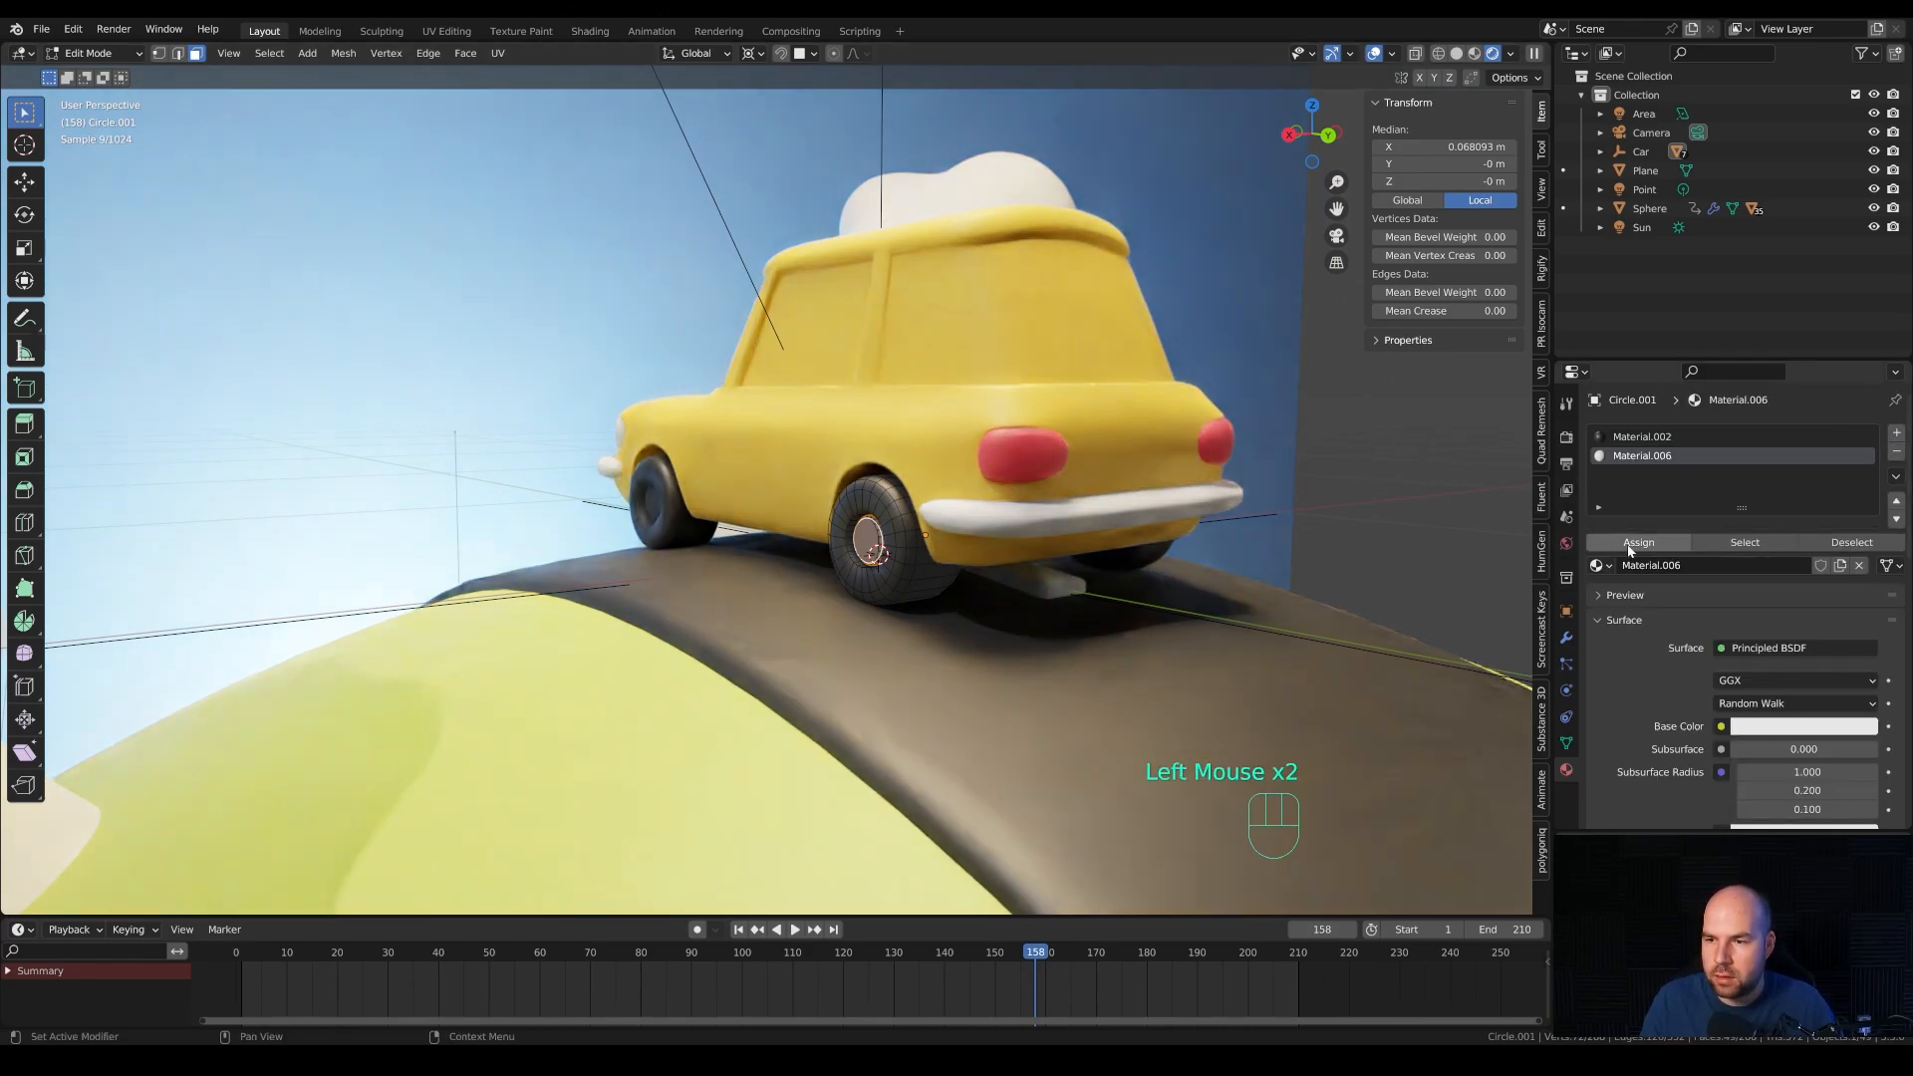
click(1638, 542)
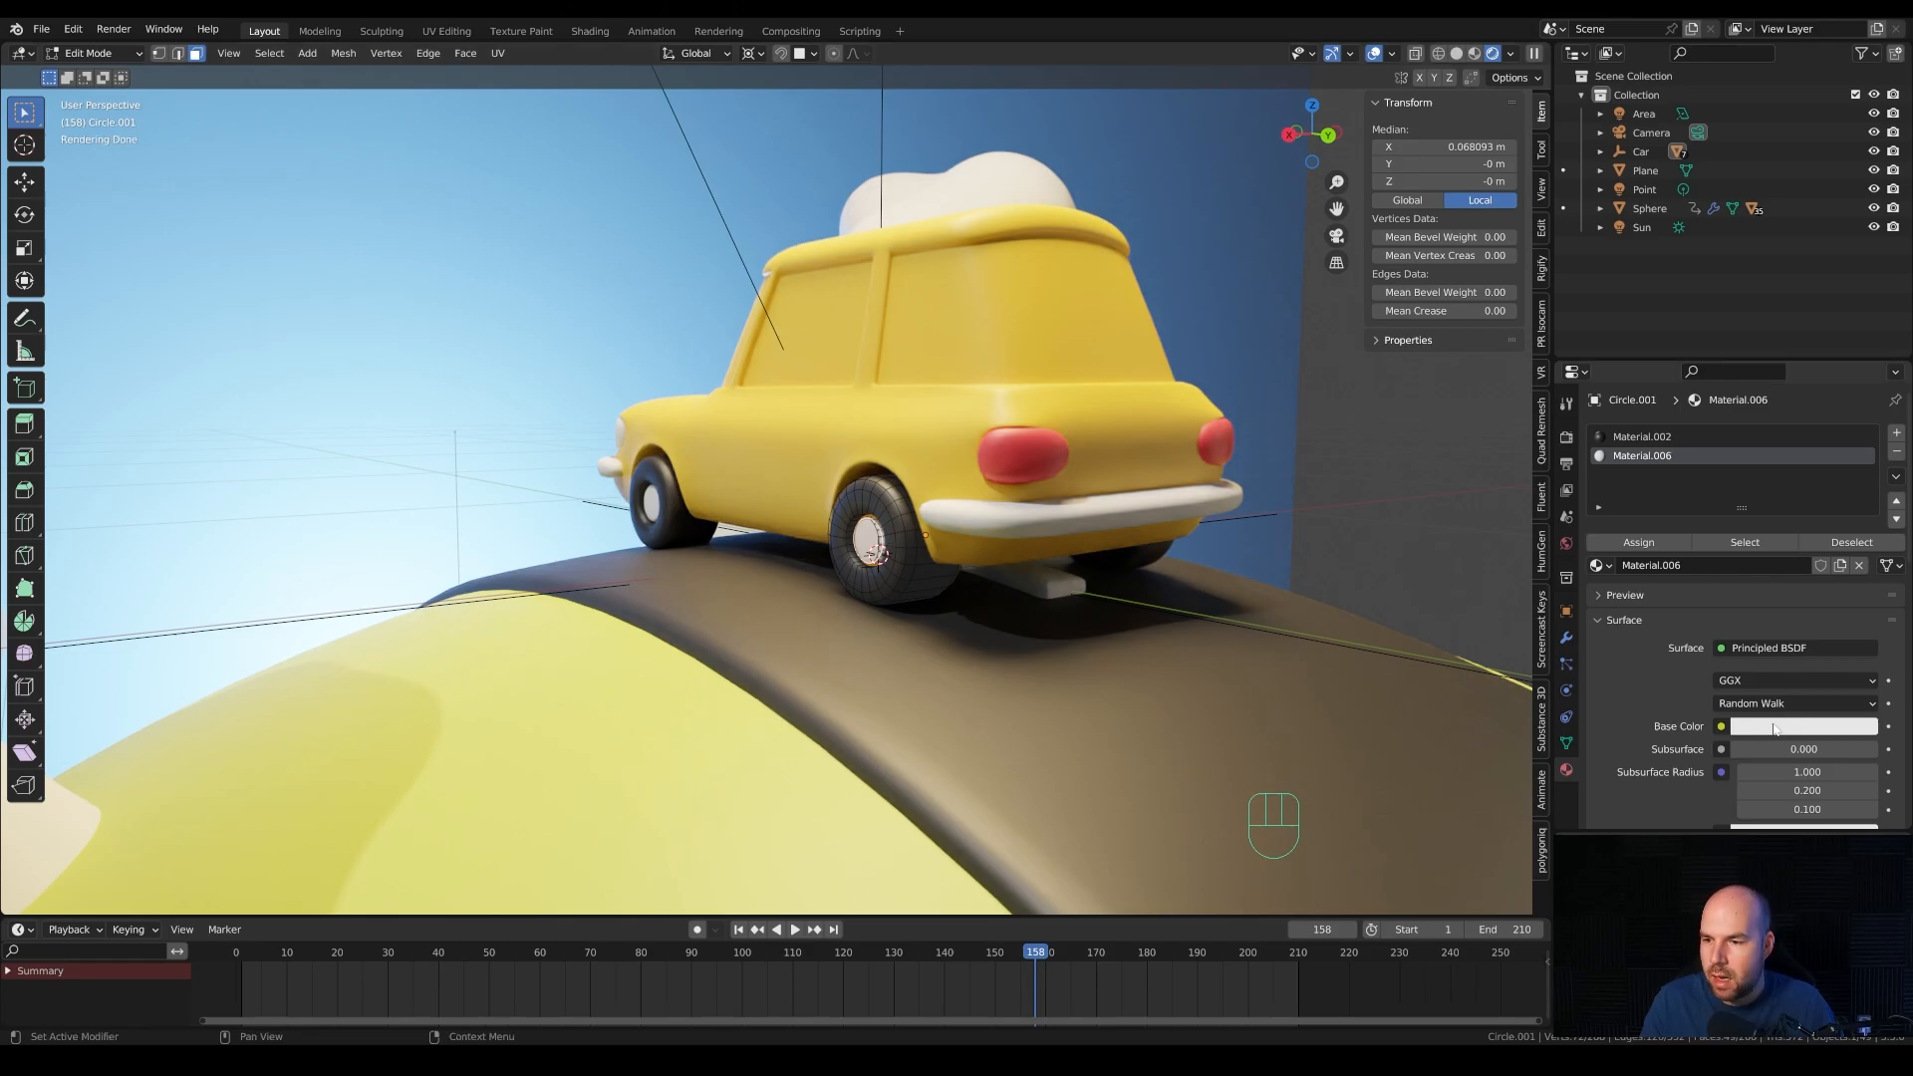
Set the hubcap material's Metallic value to 1.000 and return to Object Mode.
scroll(1774, 730, down, 2)
drag(1743, 783, 1880, 786)
key(Tab)
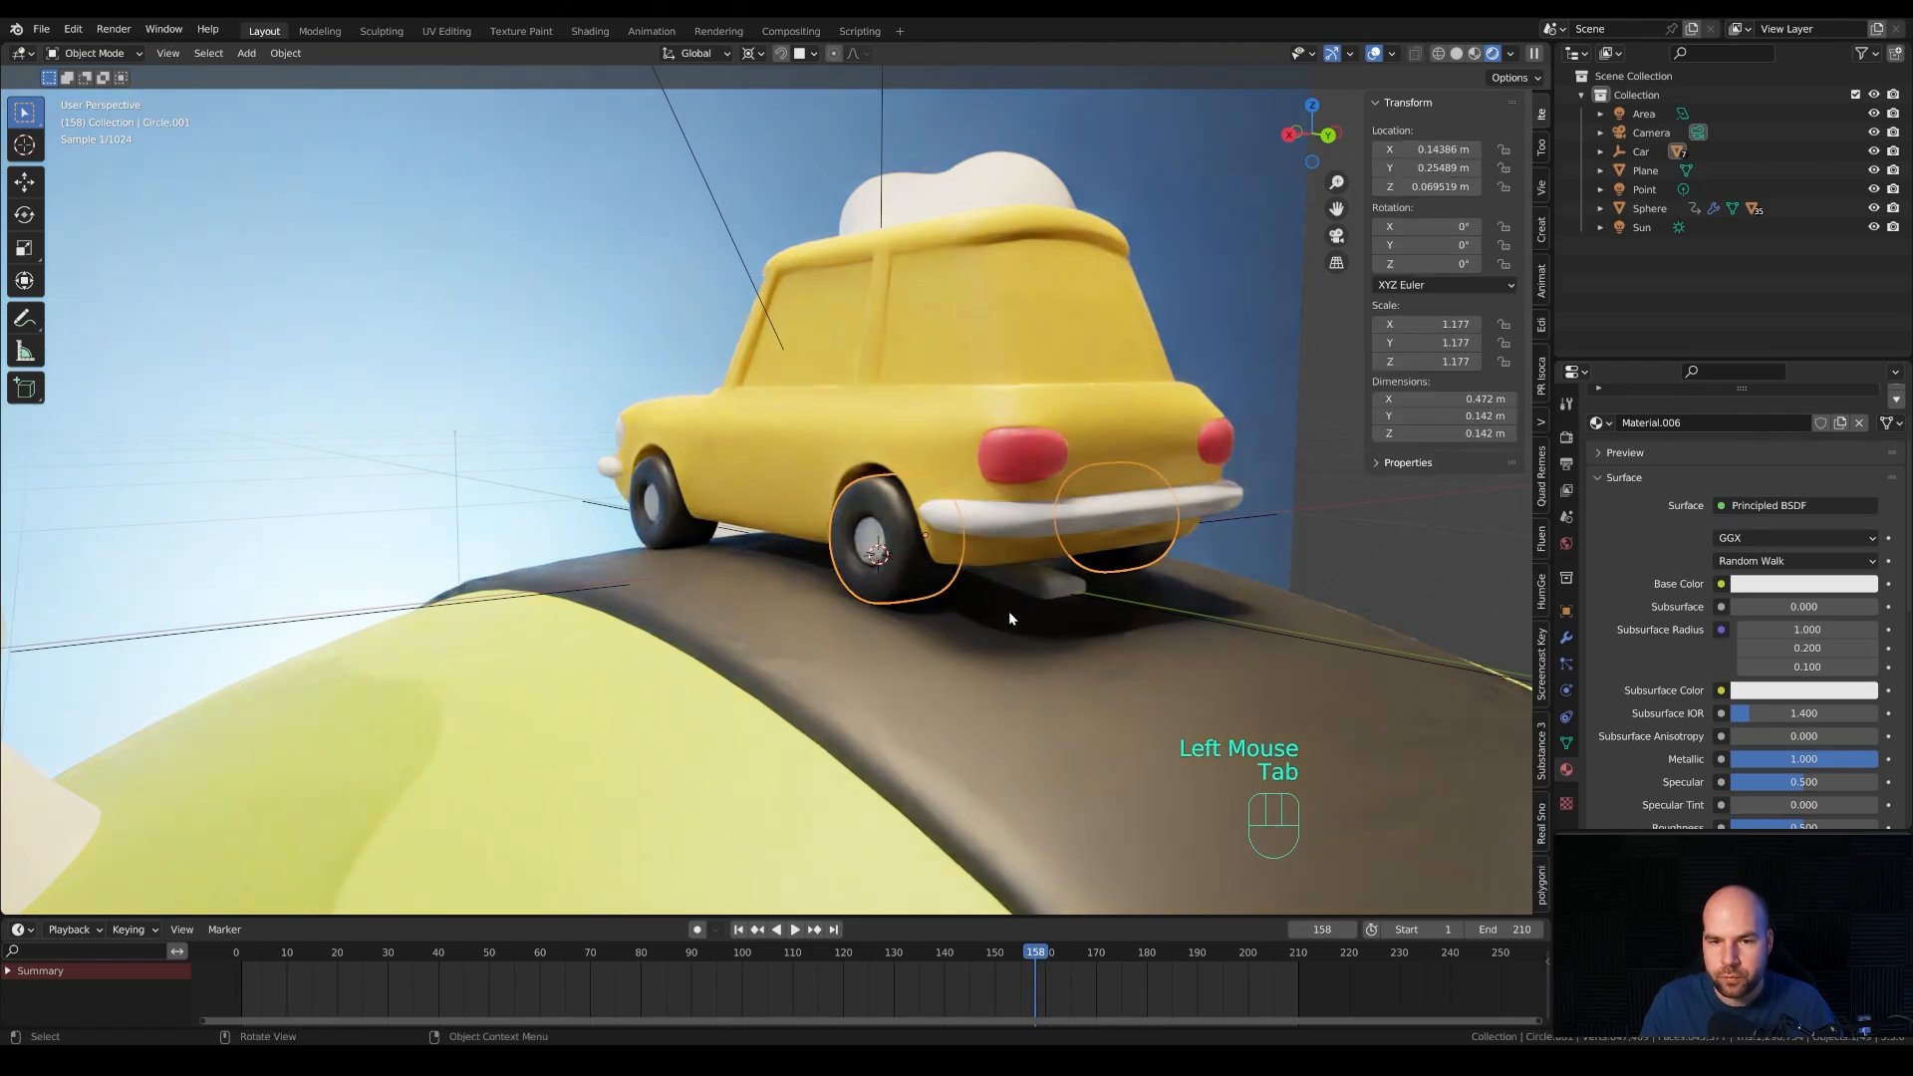
Apply the metallic Material.006 to the car's rear and front bumpers.
click(1074, 533)
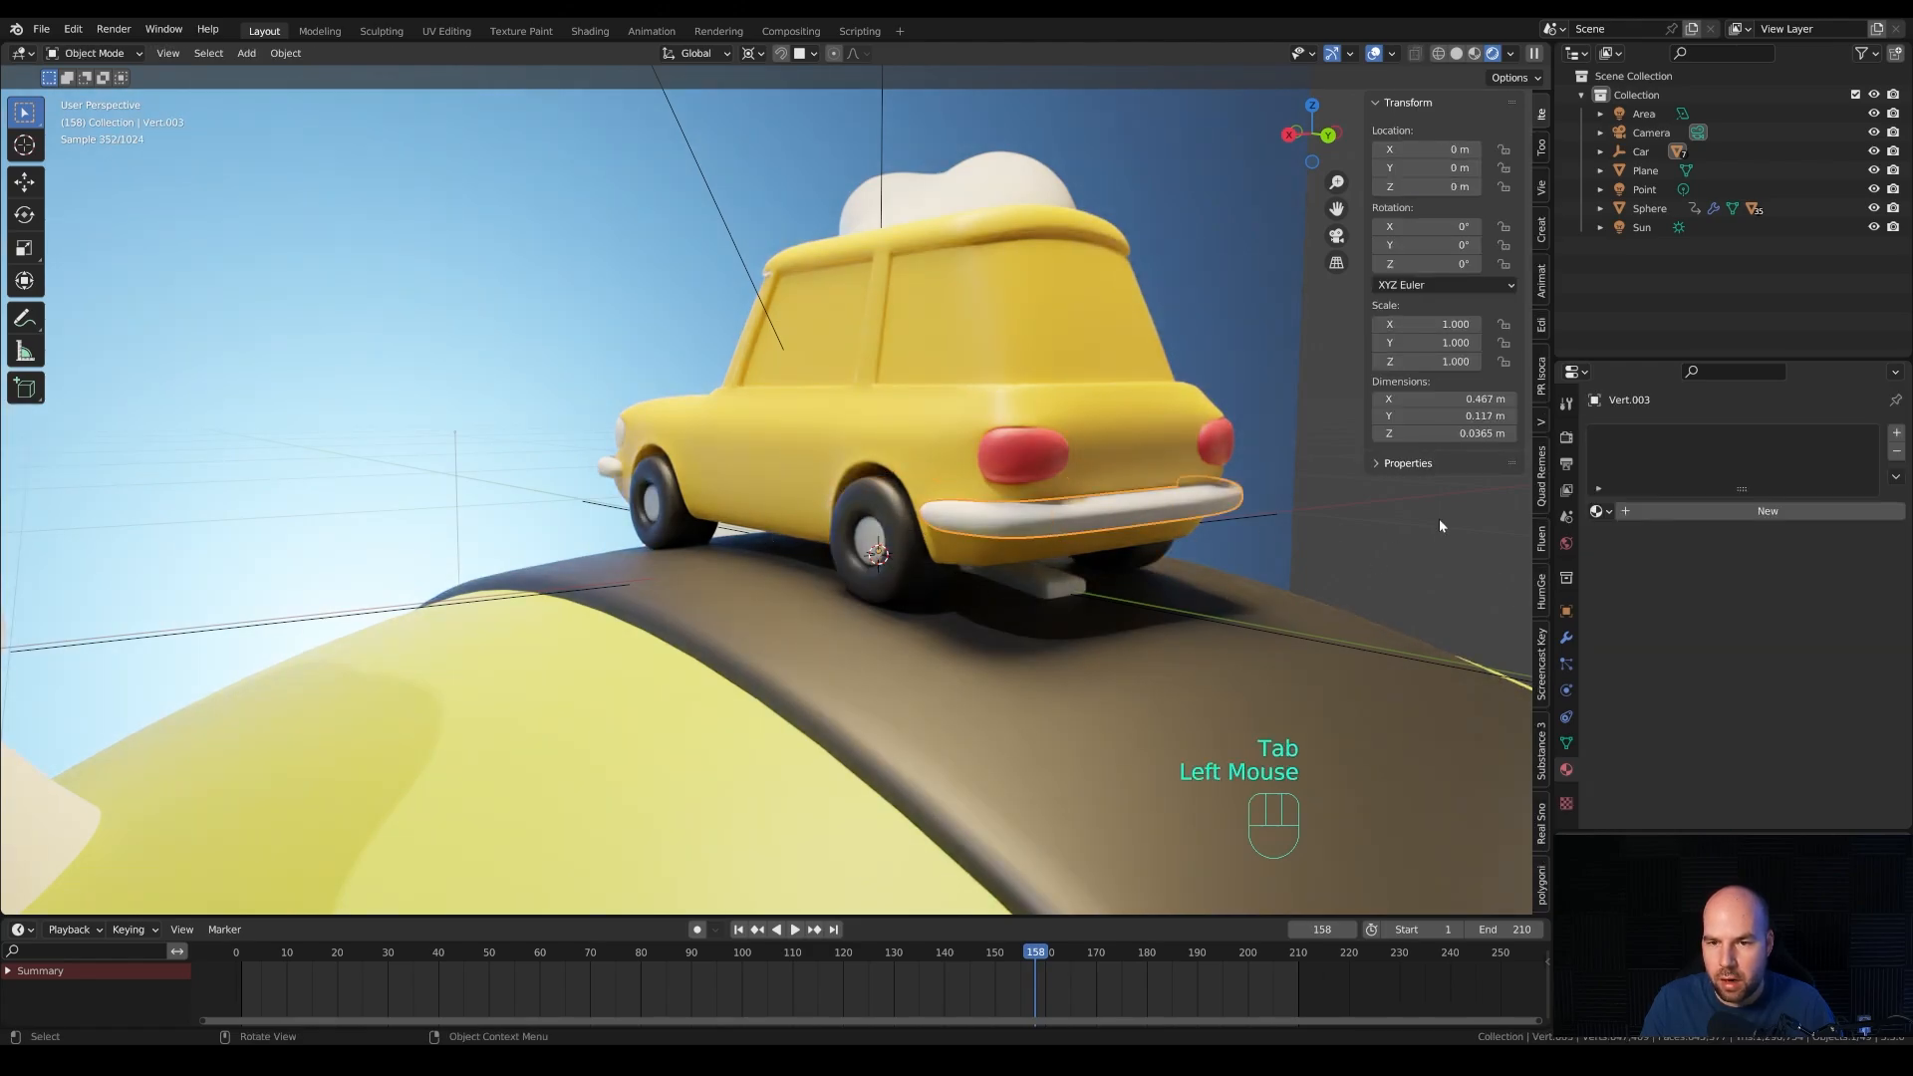
click(1599, 508)
click(1626, 645)
click(768, 494)
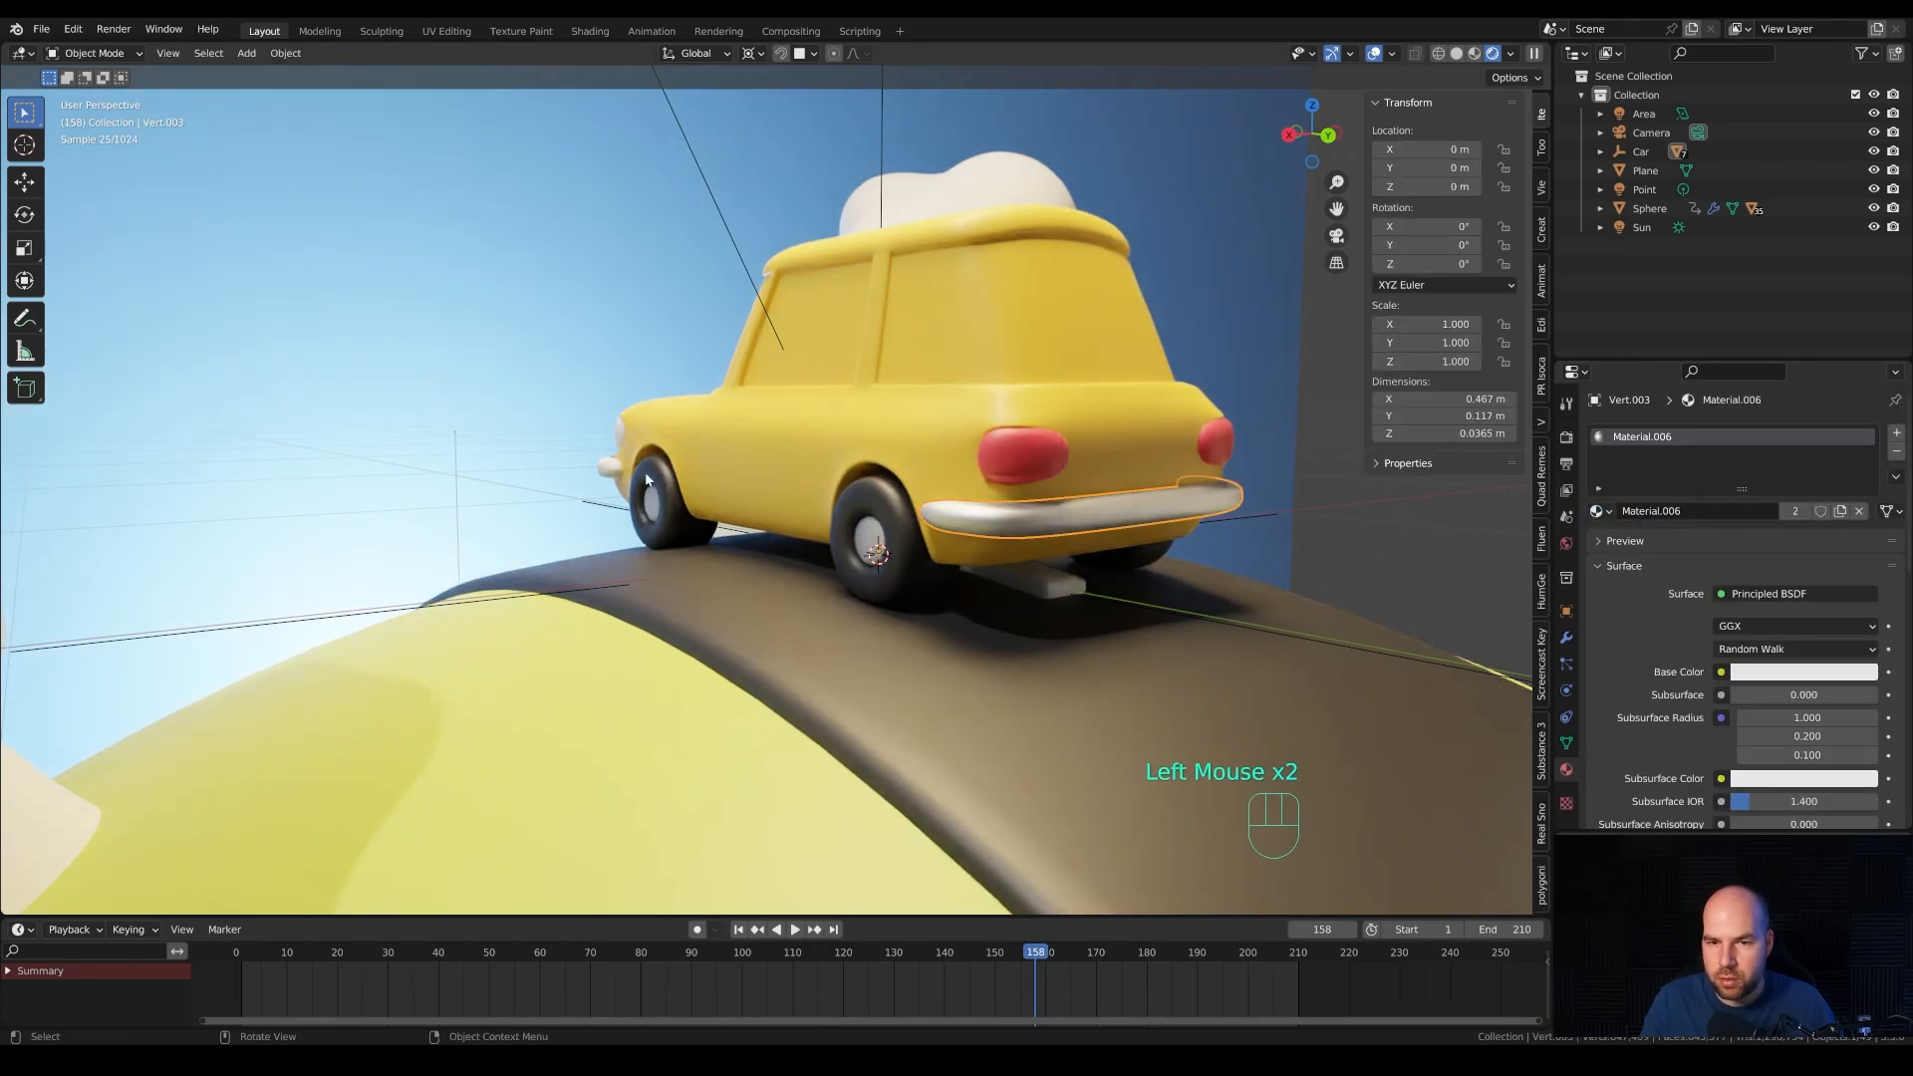
drag(1598, 511, 1624, 645)
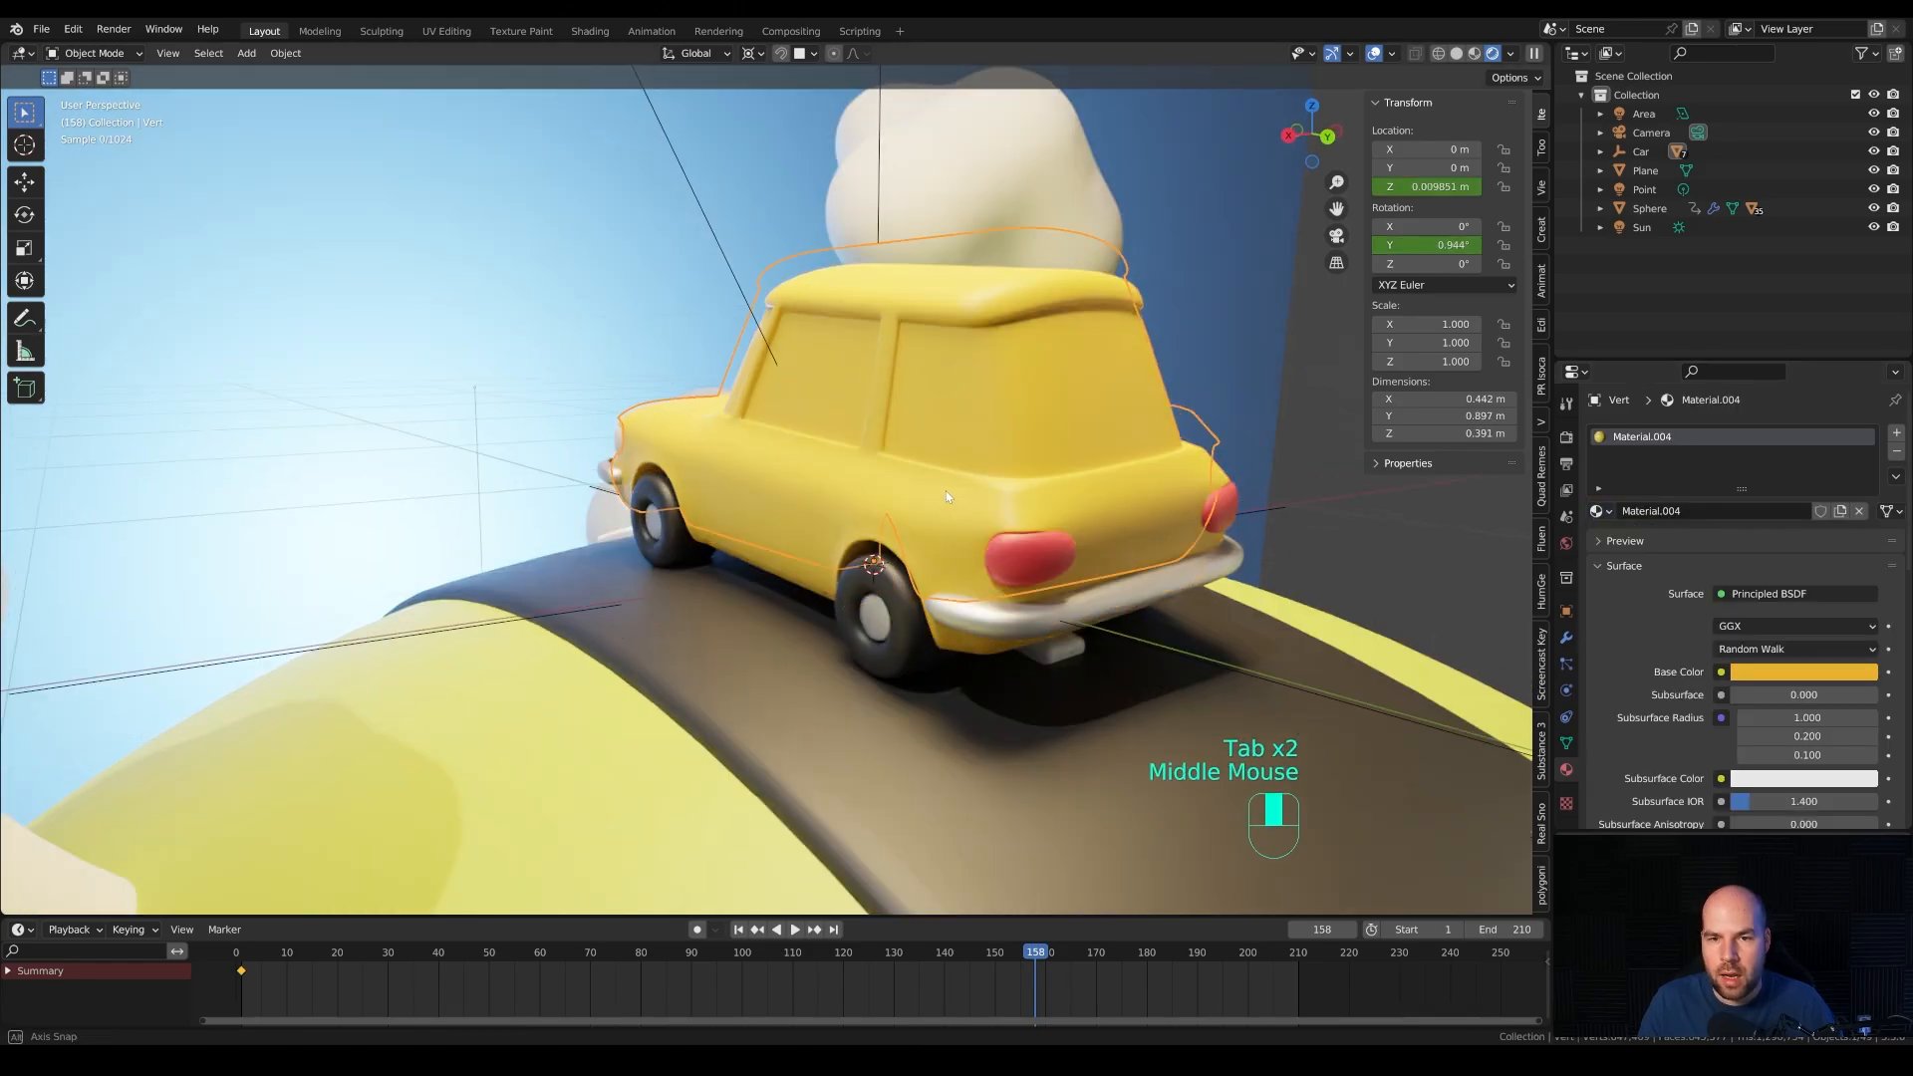
Select the car body's rear, side and front window faces, filling the regions between them and growing the selection once.
middle_drag(946, 490, 1015, 367)
key(Tab)
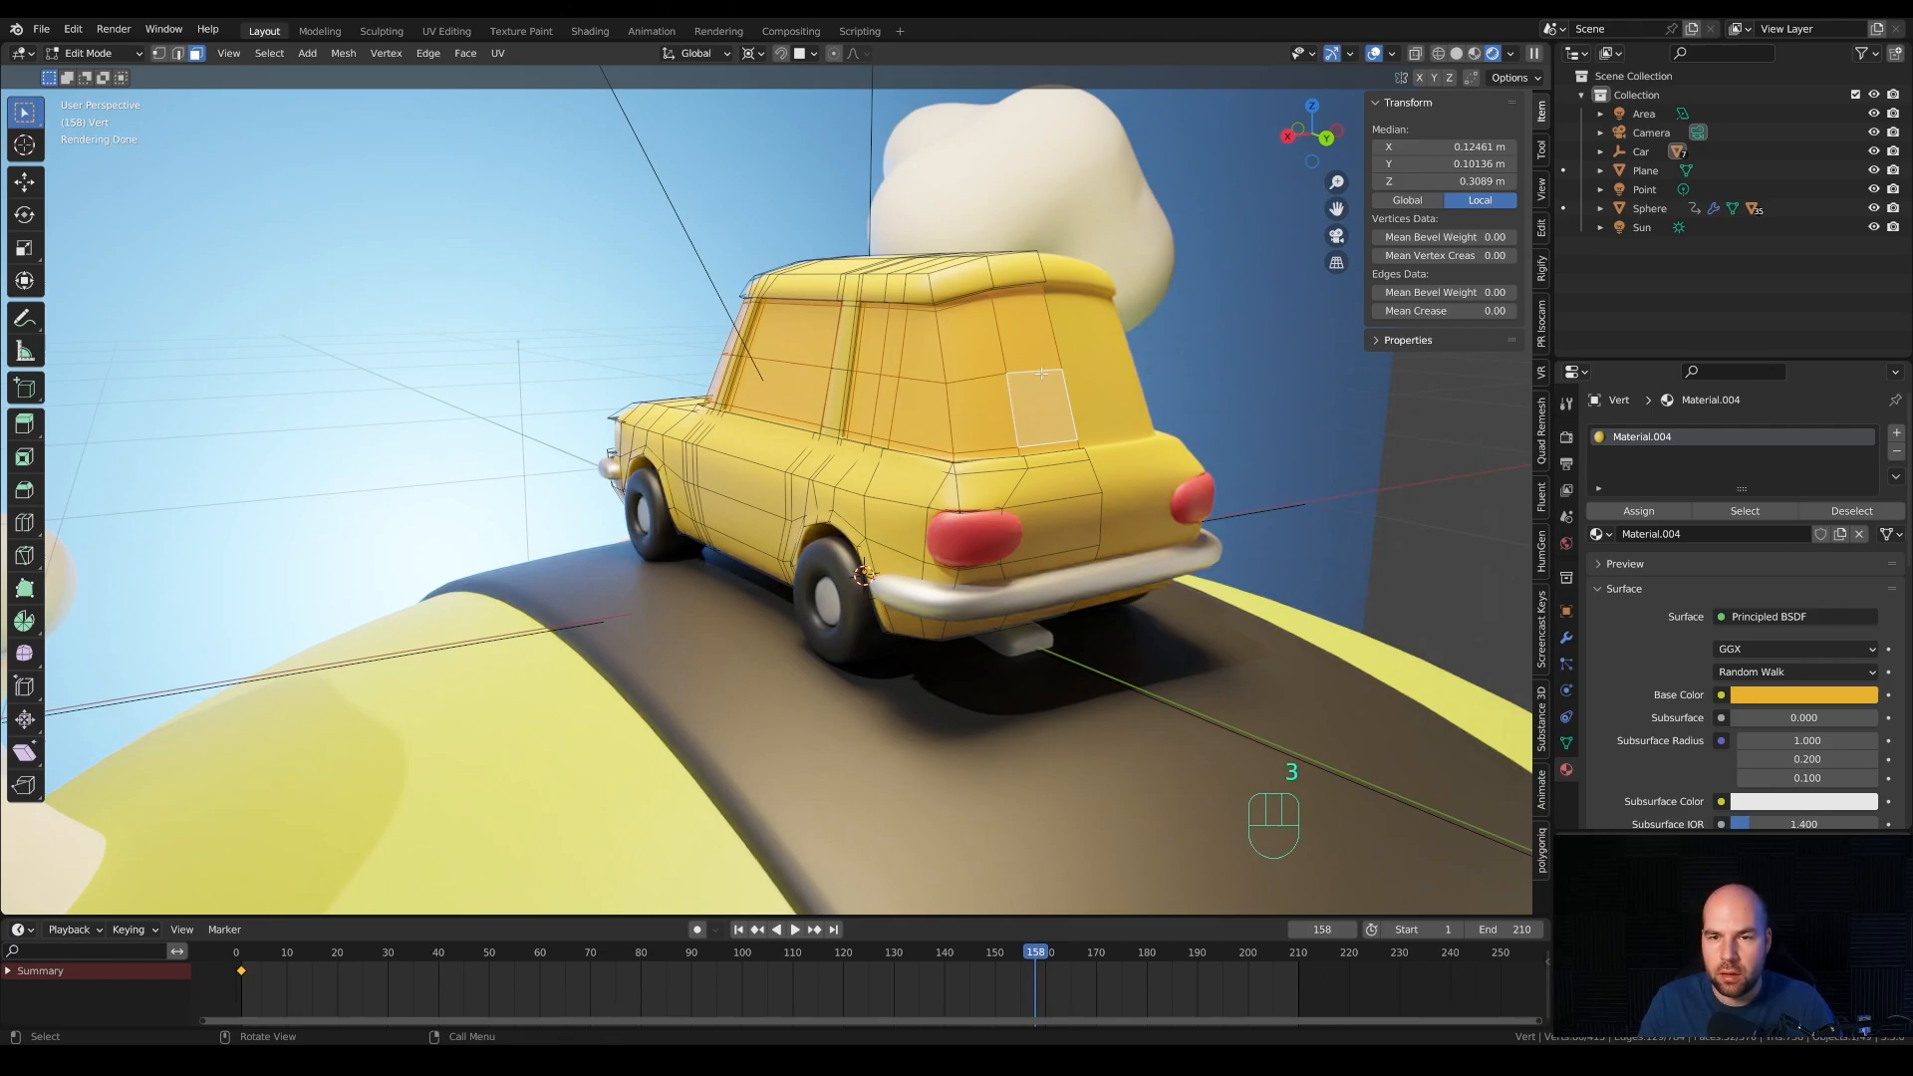
click(1046, 328)
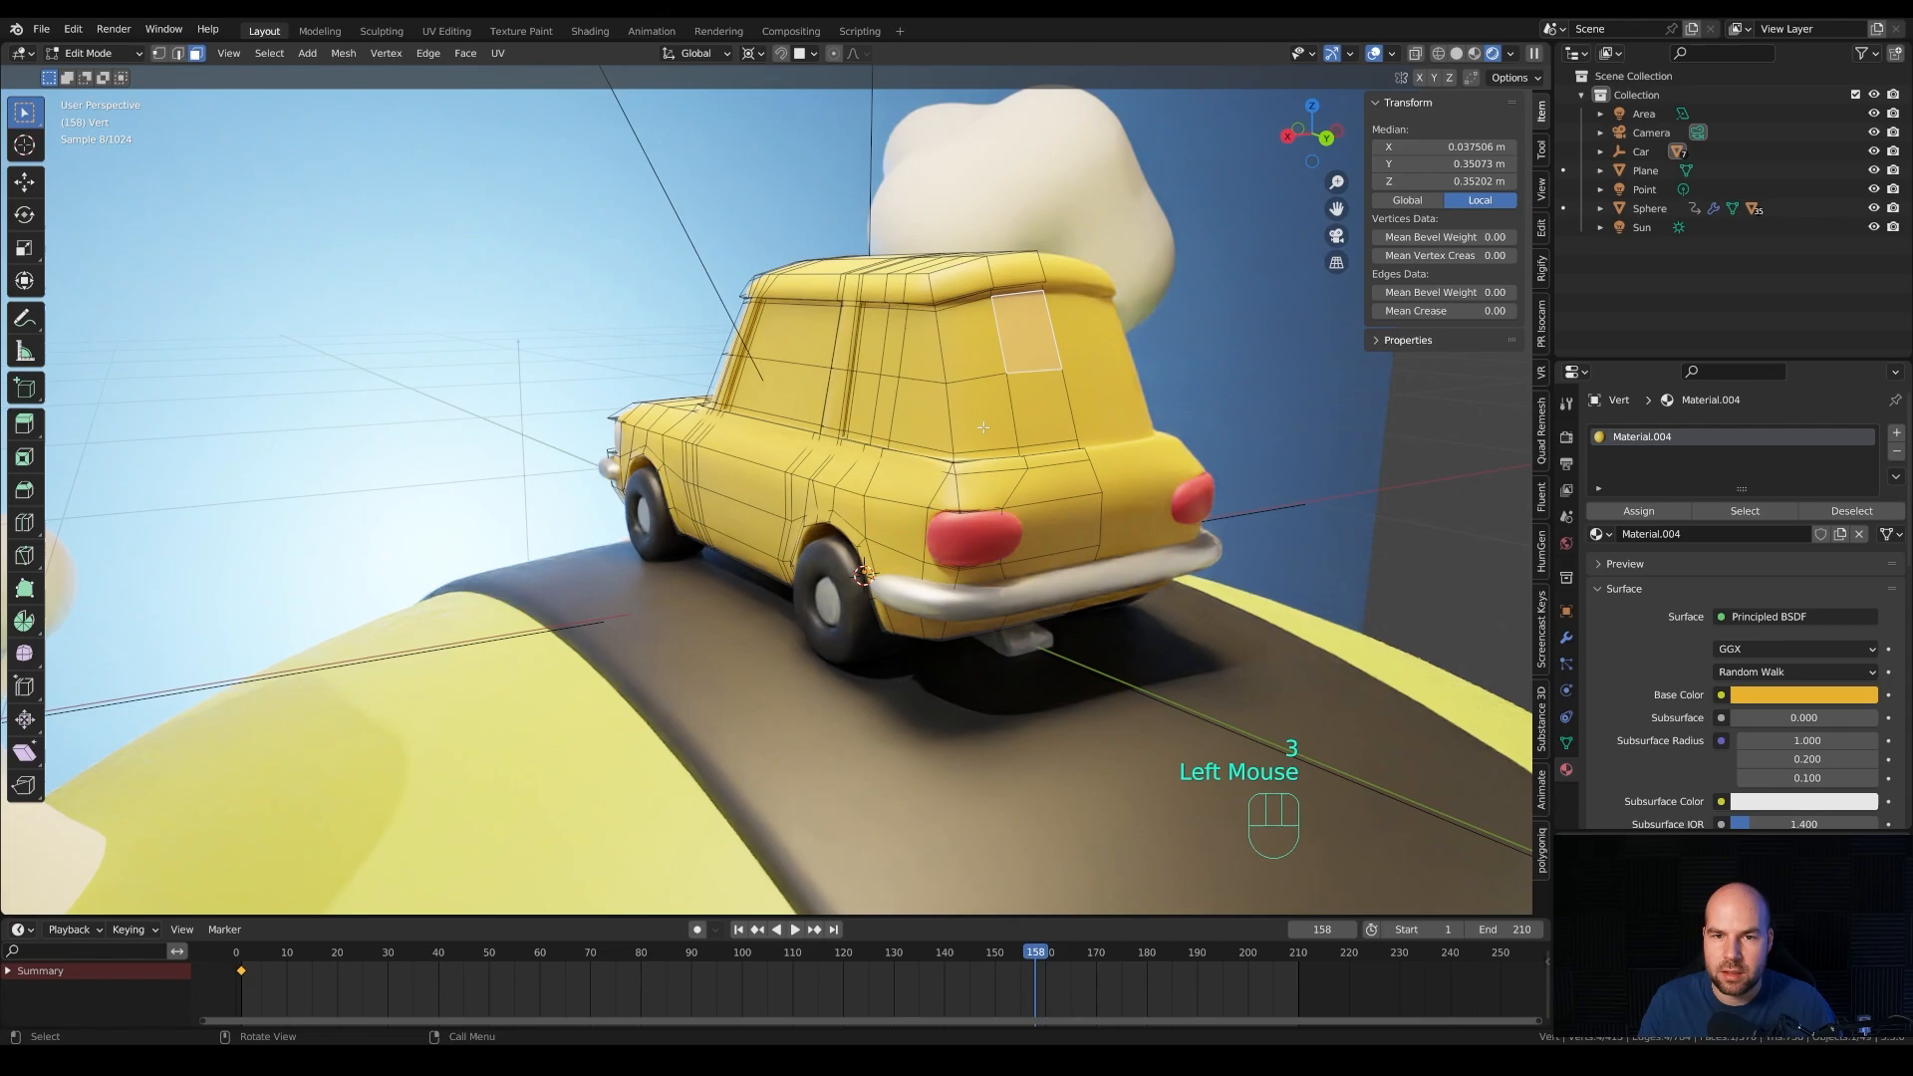
ctrl+shift+click(867, 391)
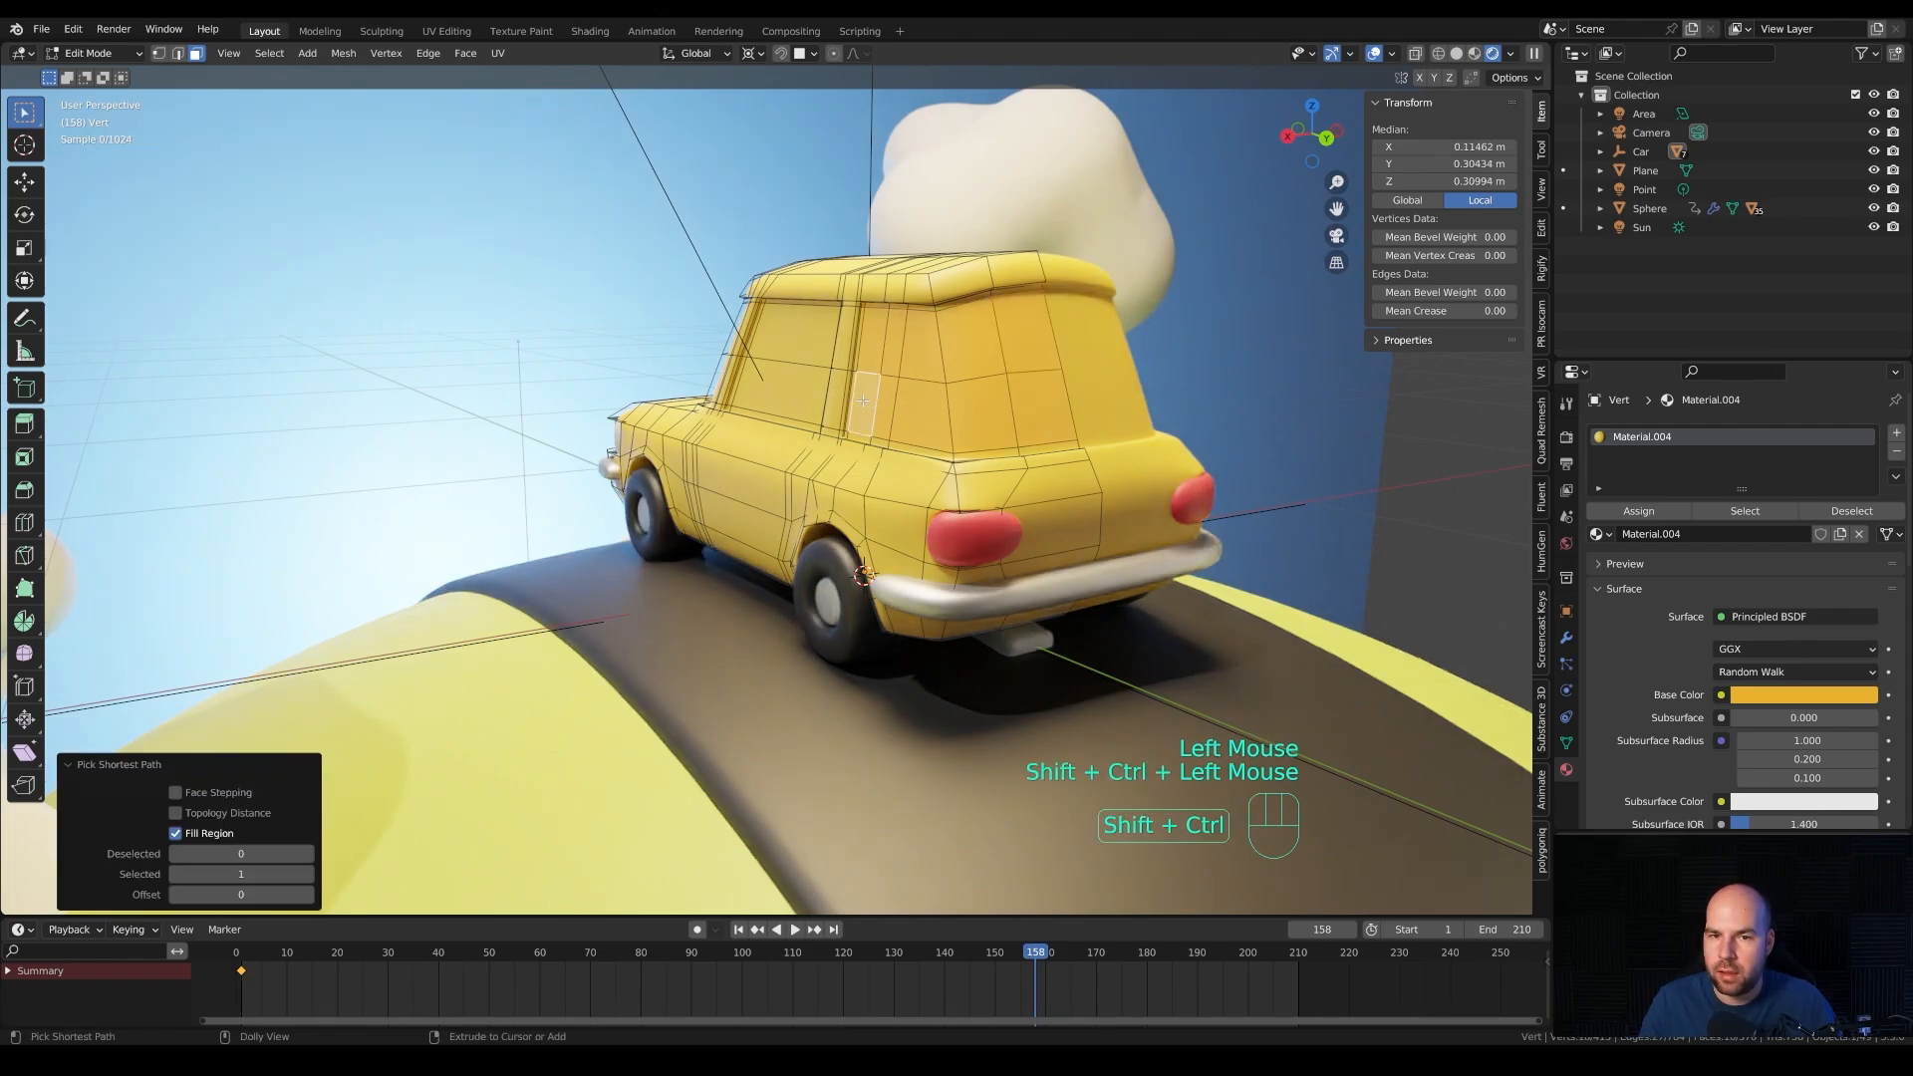
middle_drag(866, 390, 1097, 336)
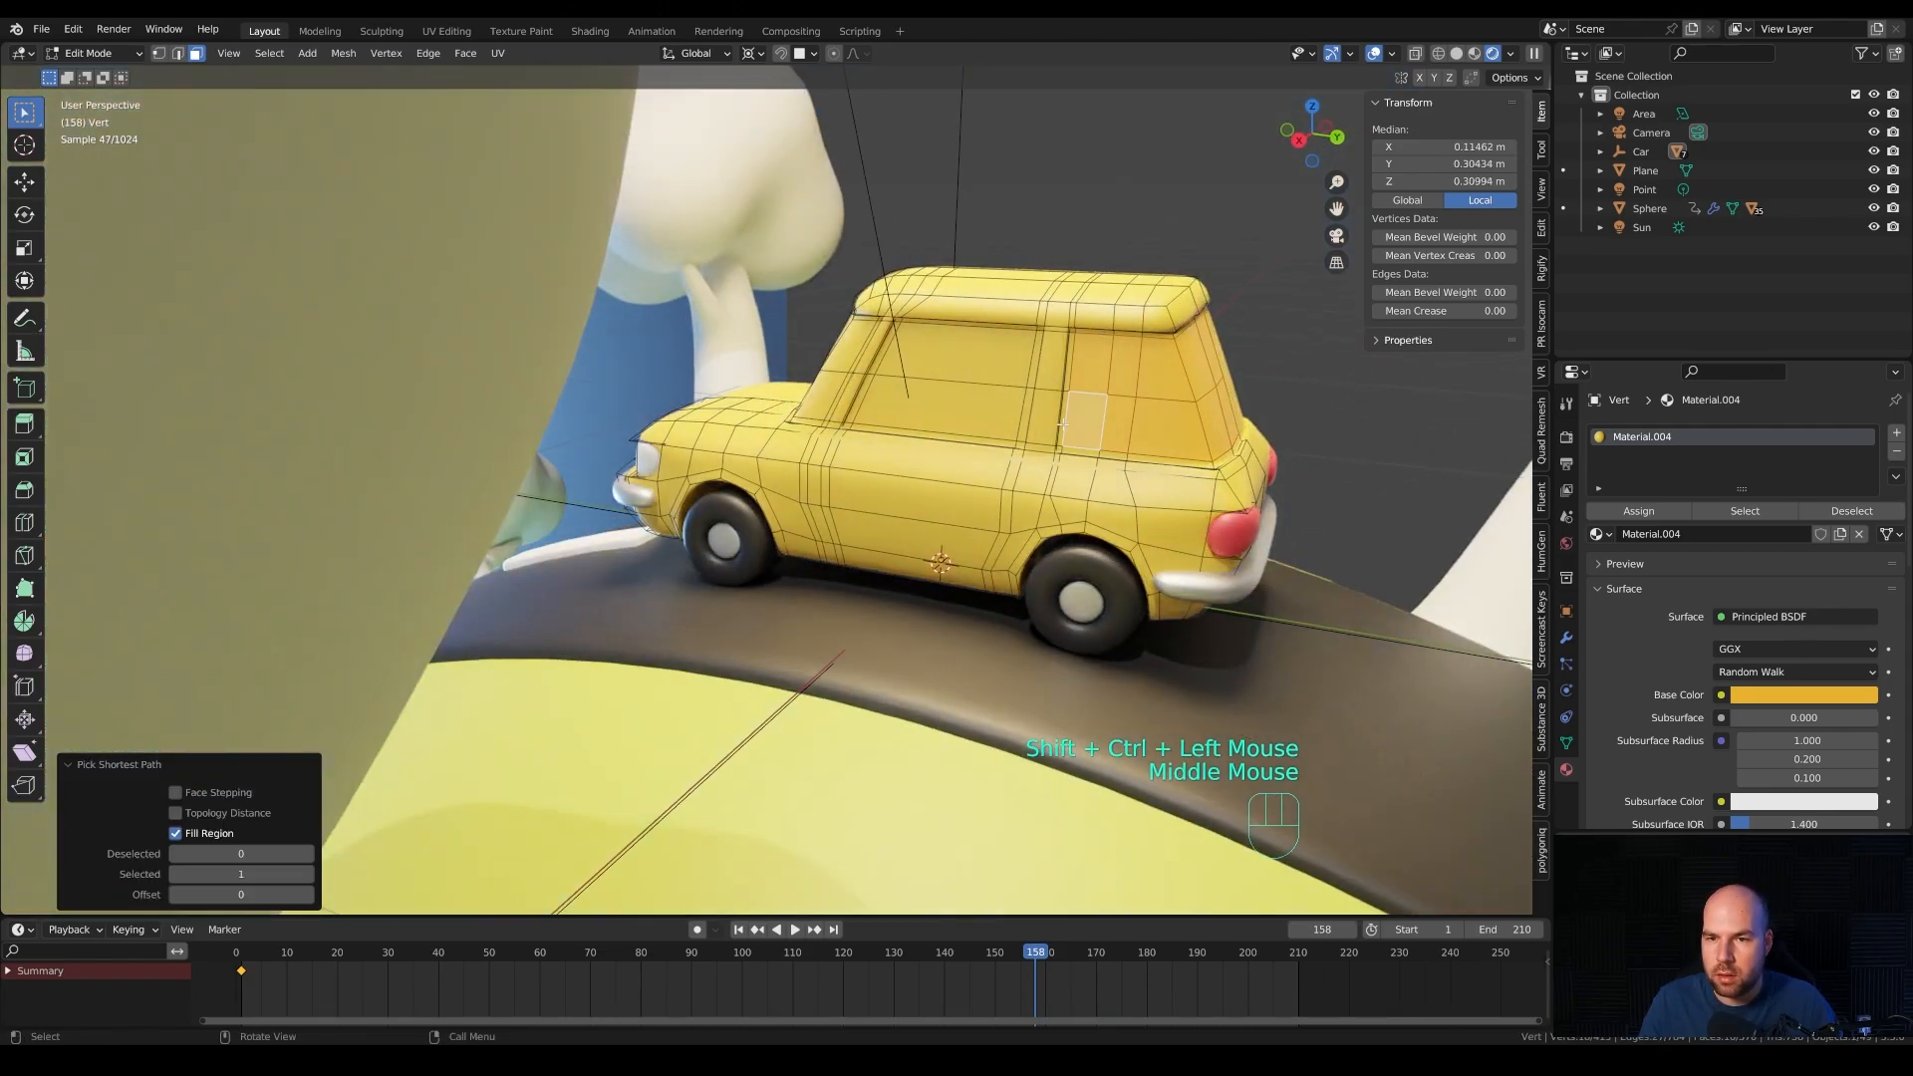
shift+click(971, 354)
shift+click(947, 404)
middle_drag(831, 388, 935, 395)
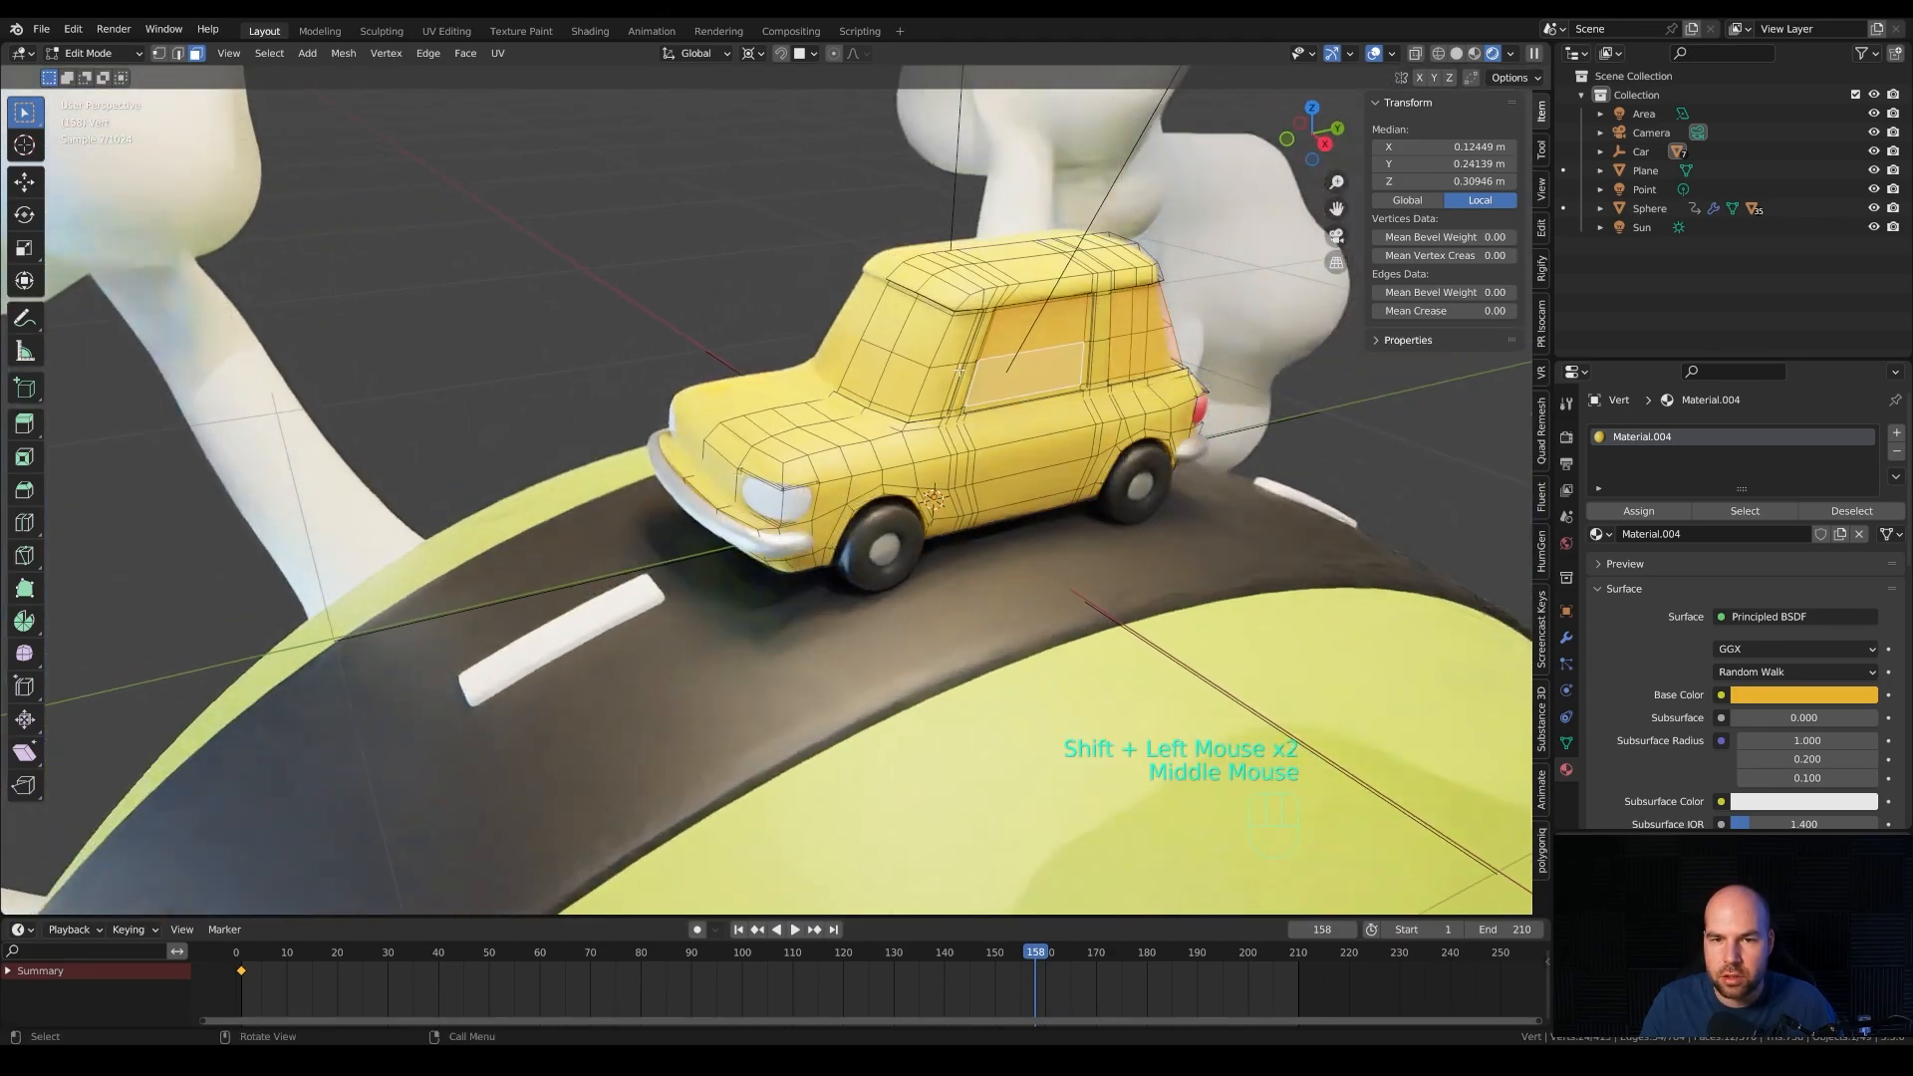
shift+click(935, 396)
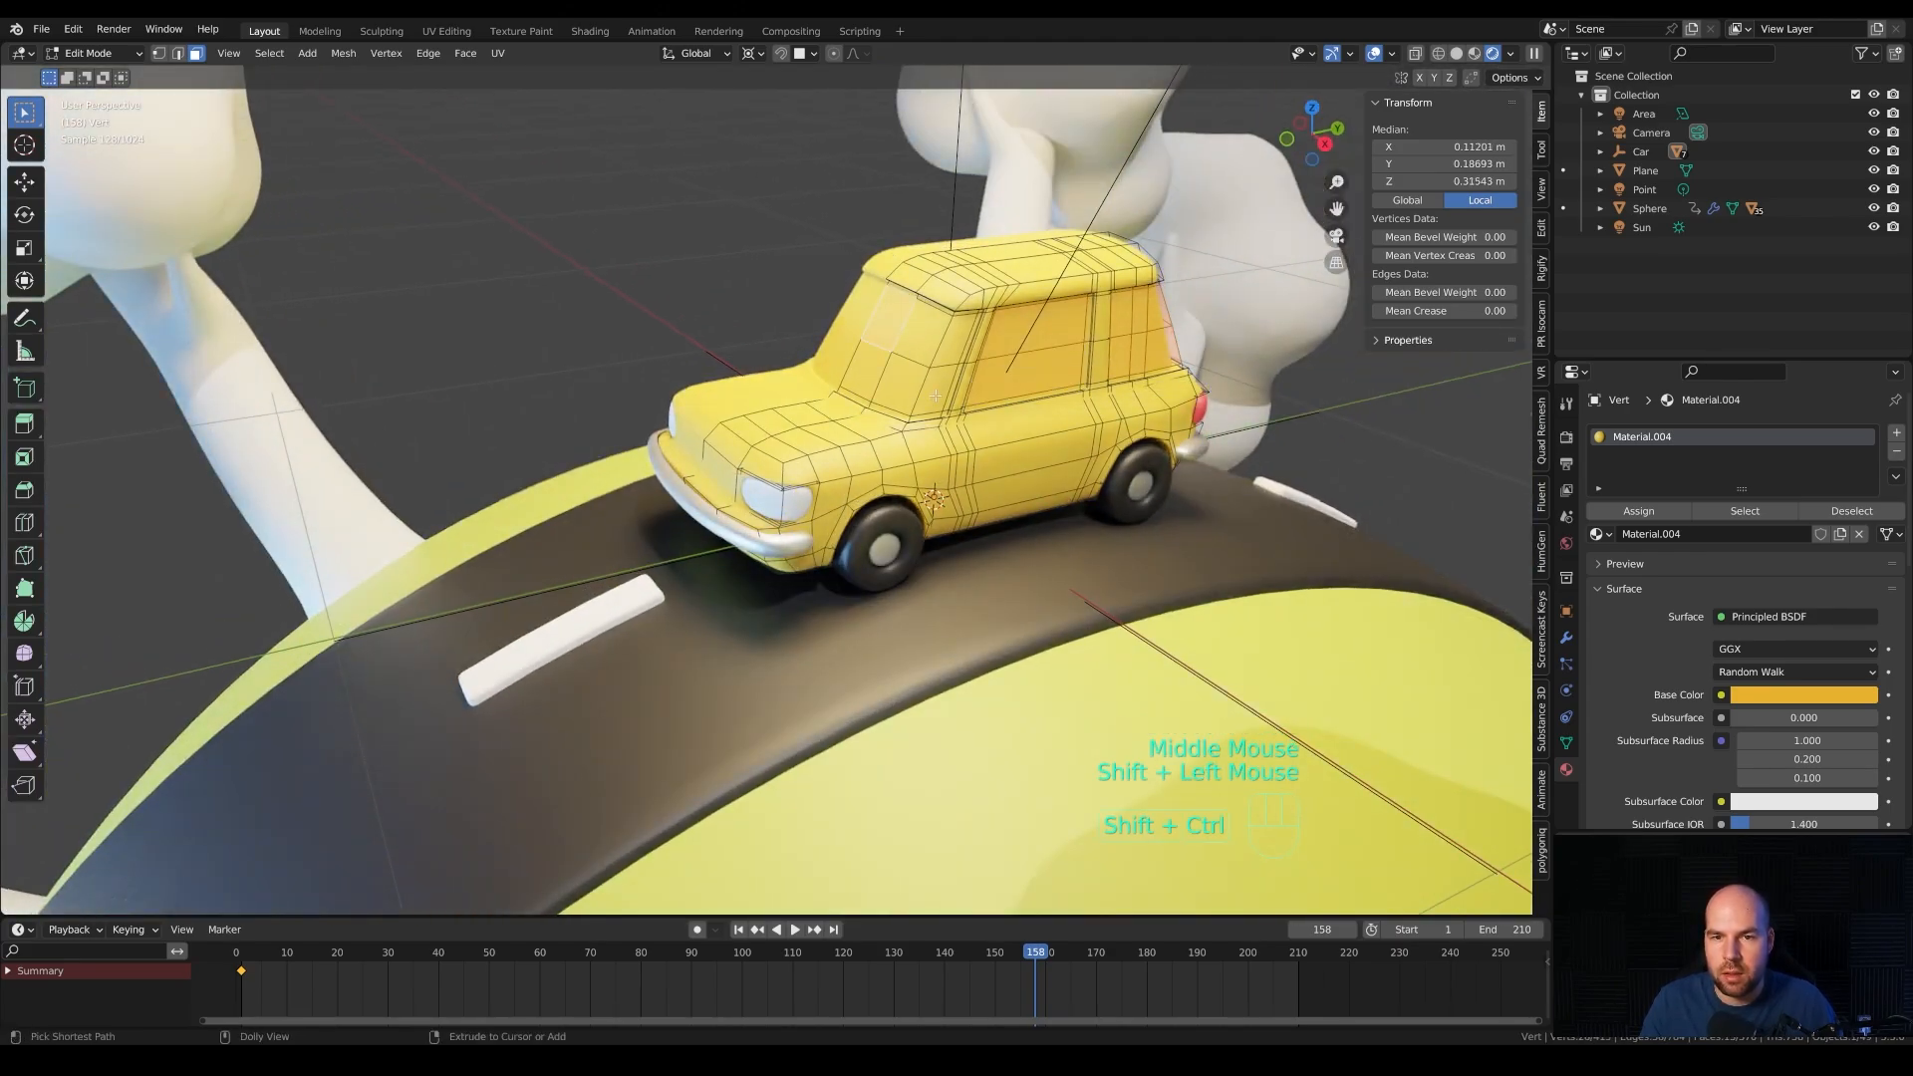
shift+click(935, 393)
ctrl+shift+click(932, 392)
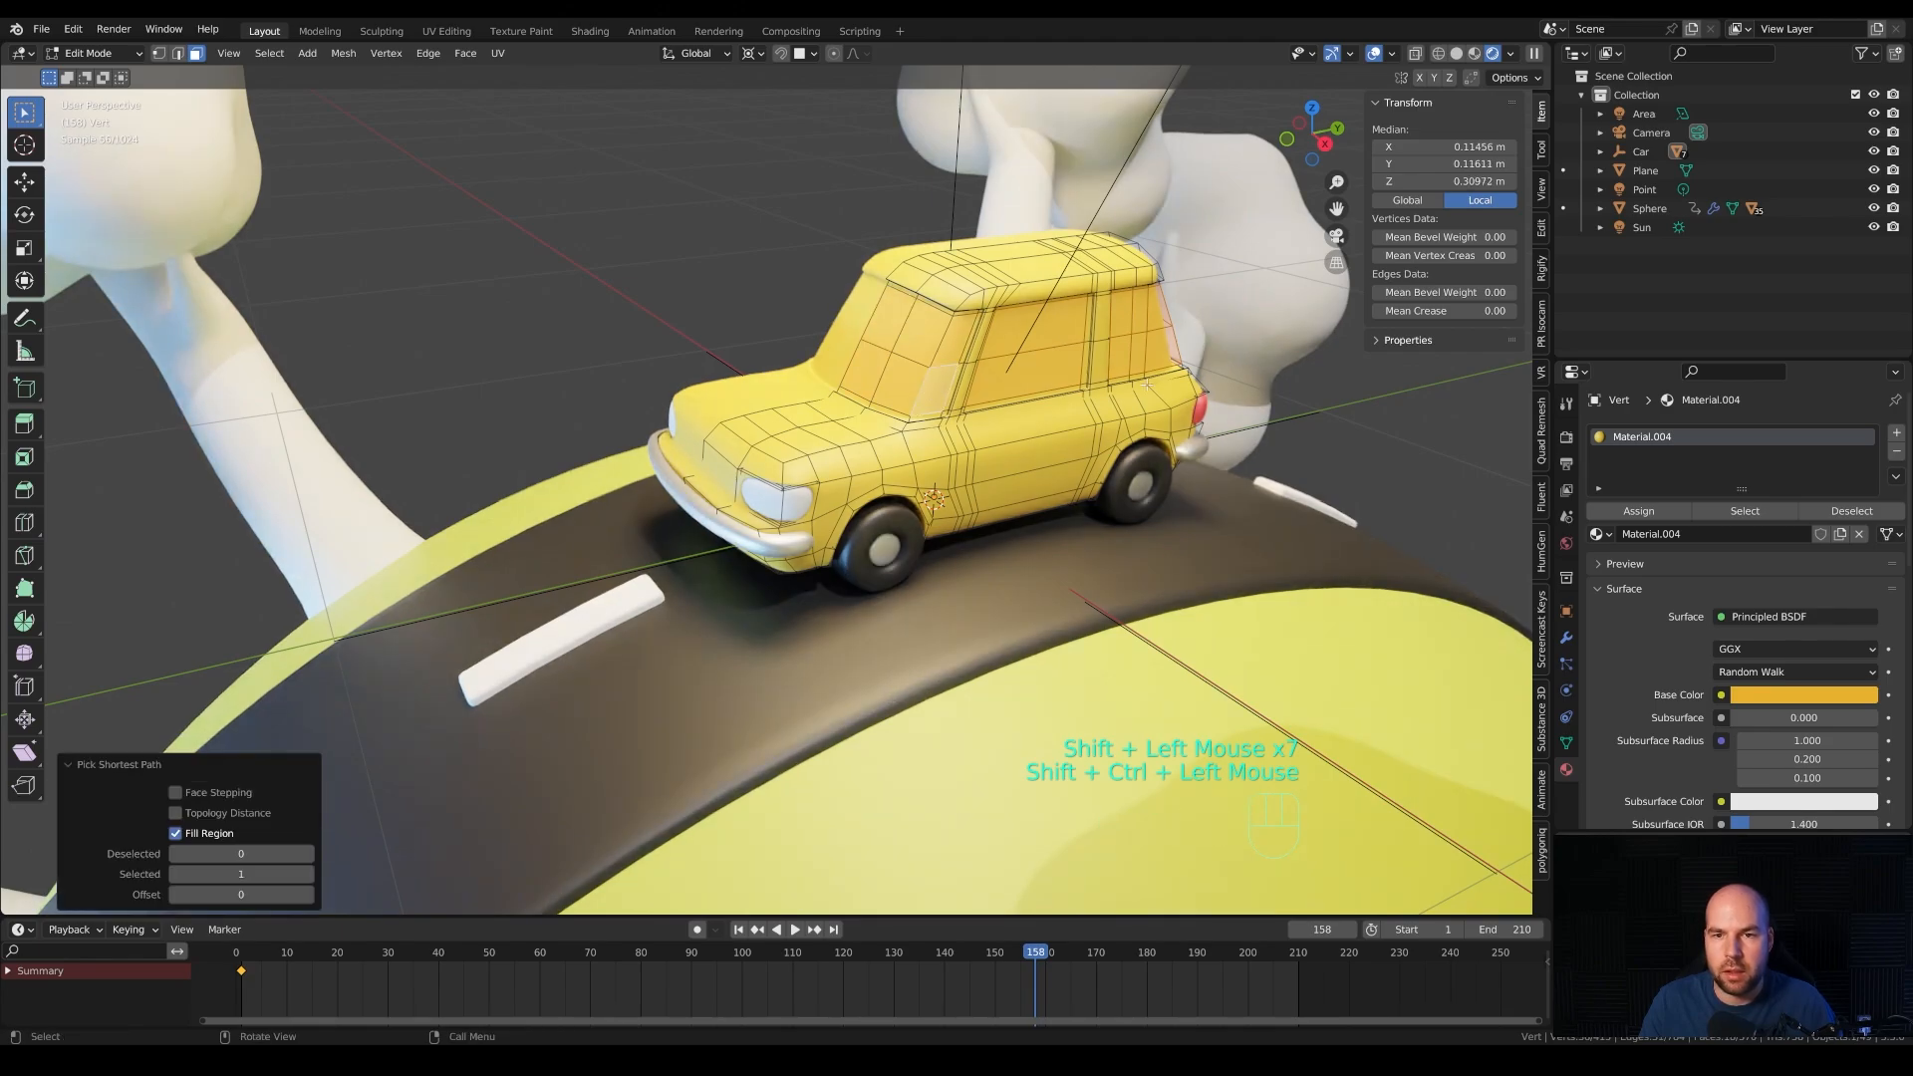
key(ctrl+KP_Add)
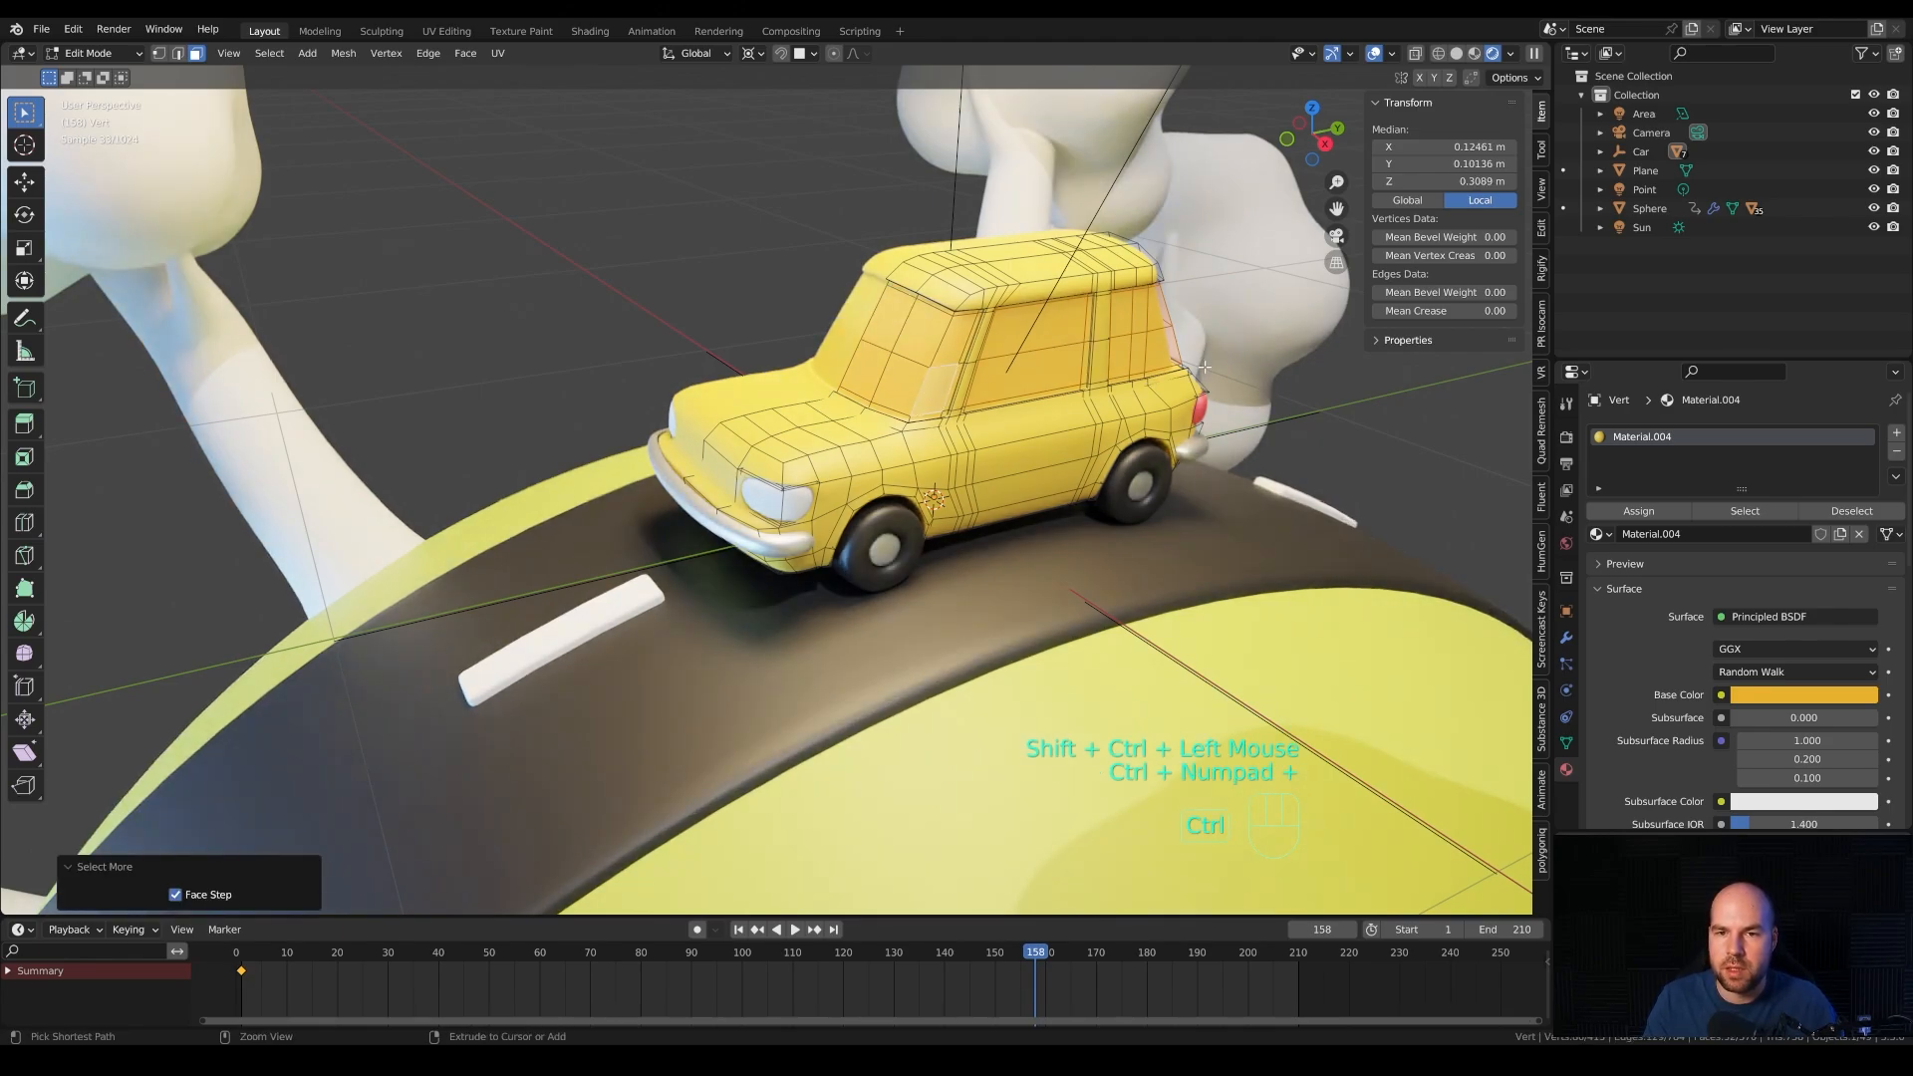
Assign the dark Material.002 to the selected window faces in a second material slot and return to Object Mode.
click(1896, 436)
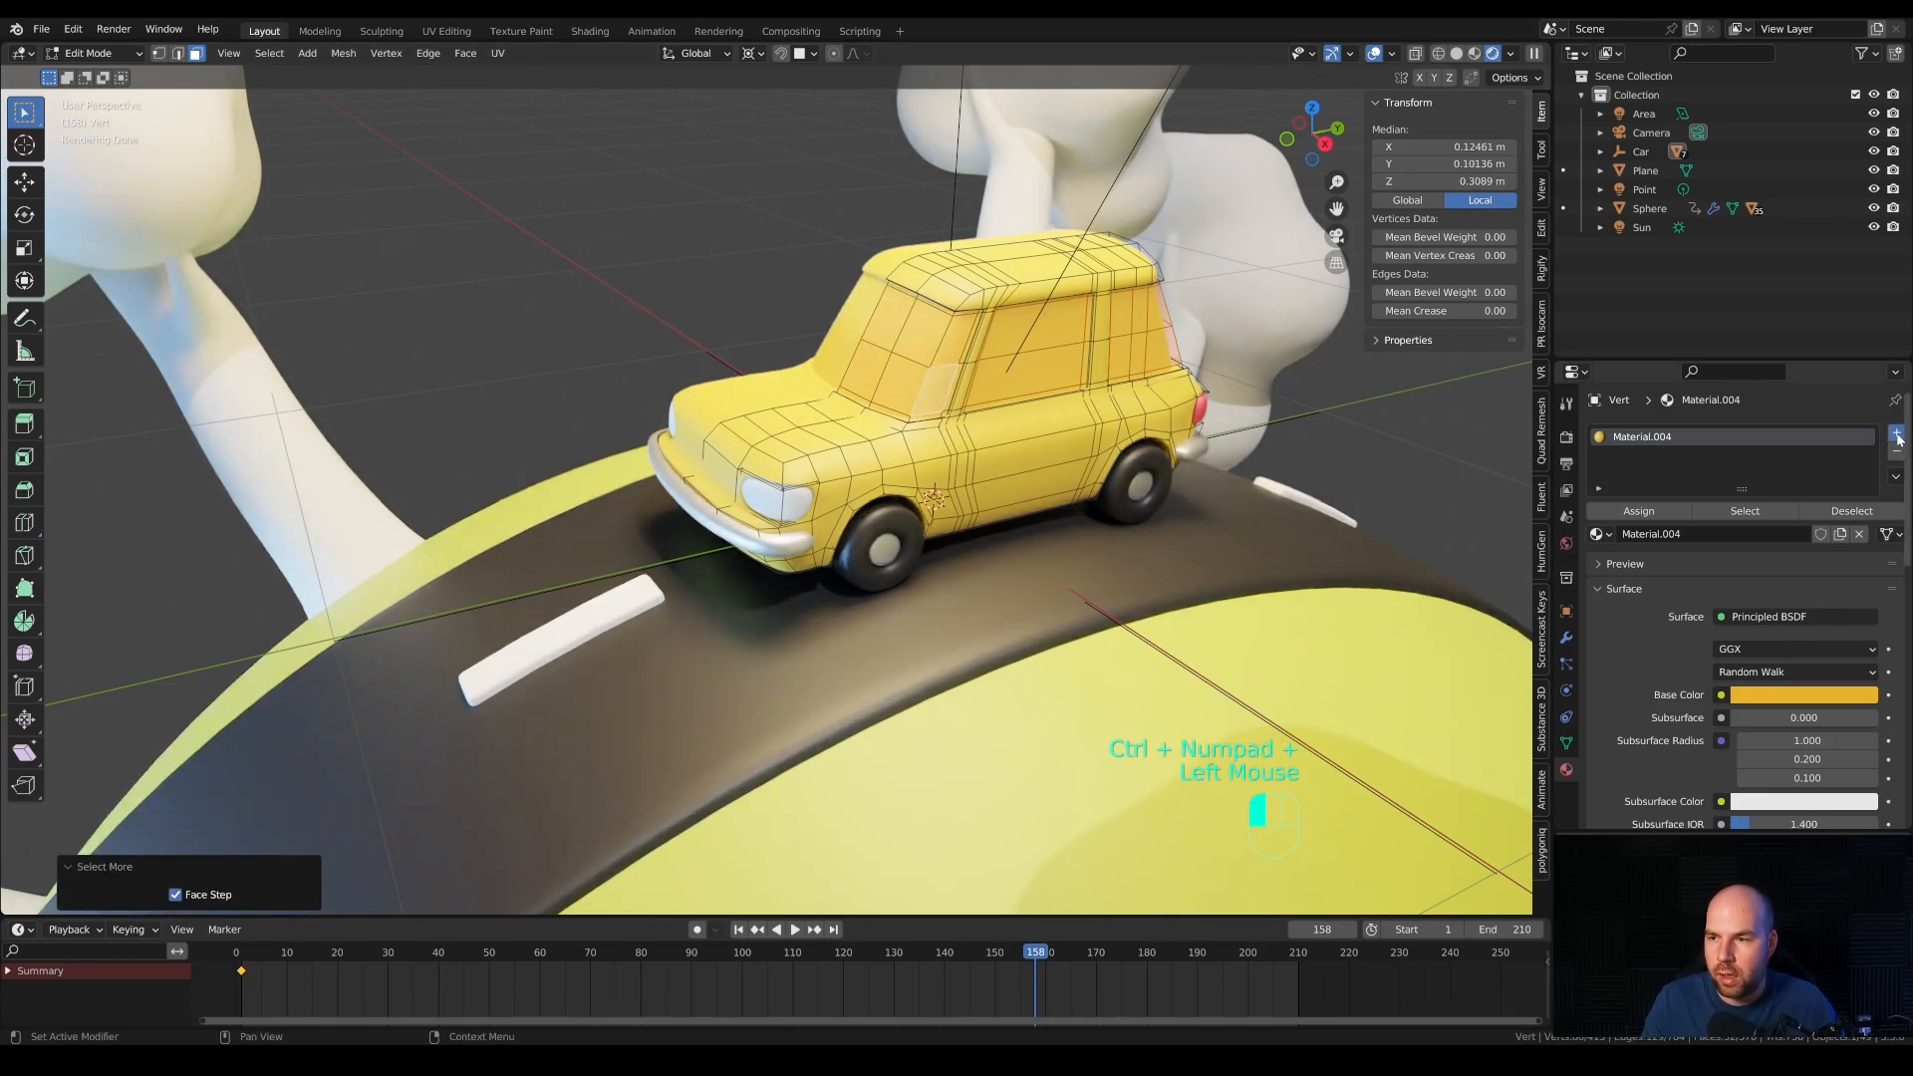
click(1599, 568)
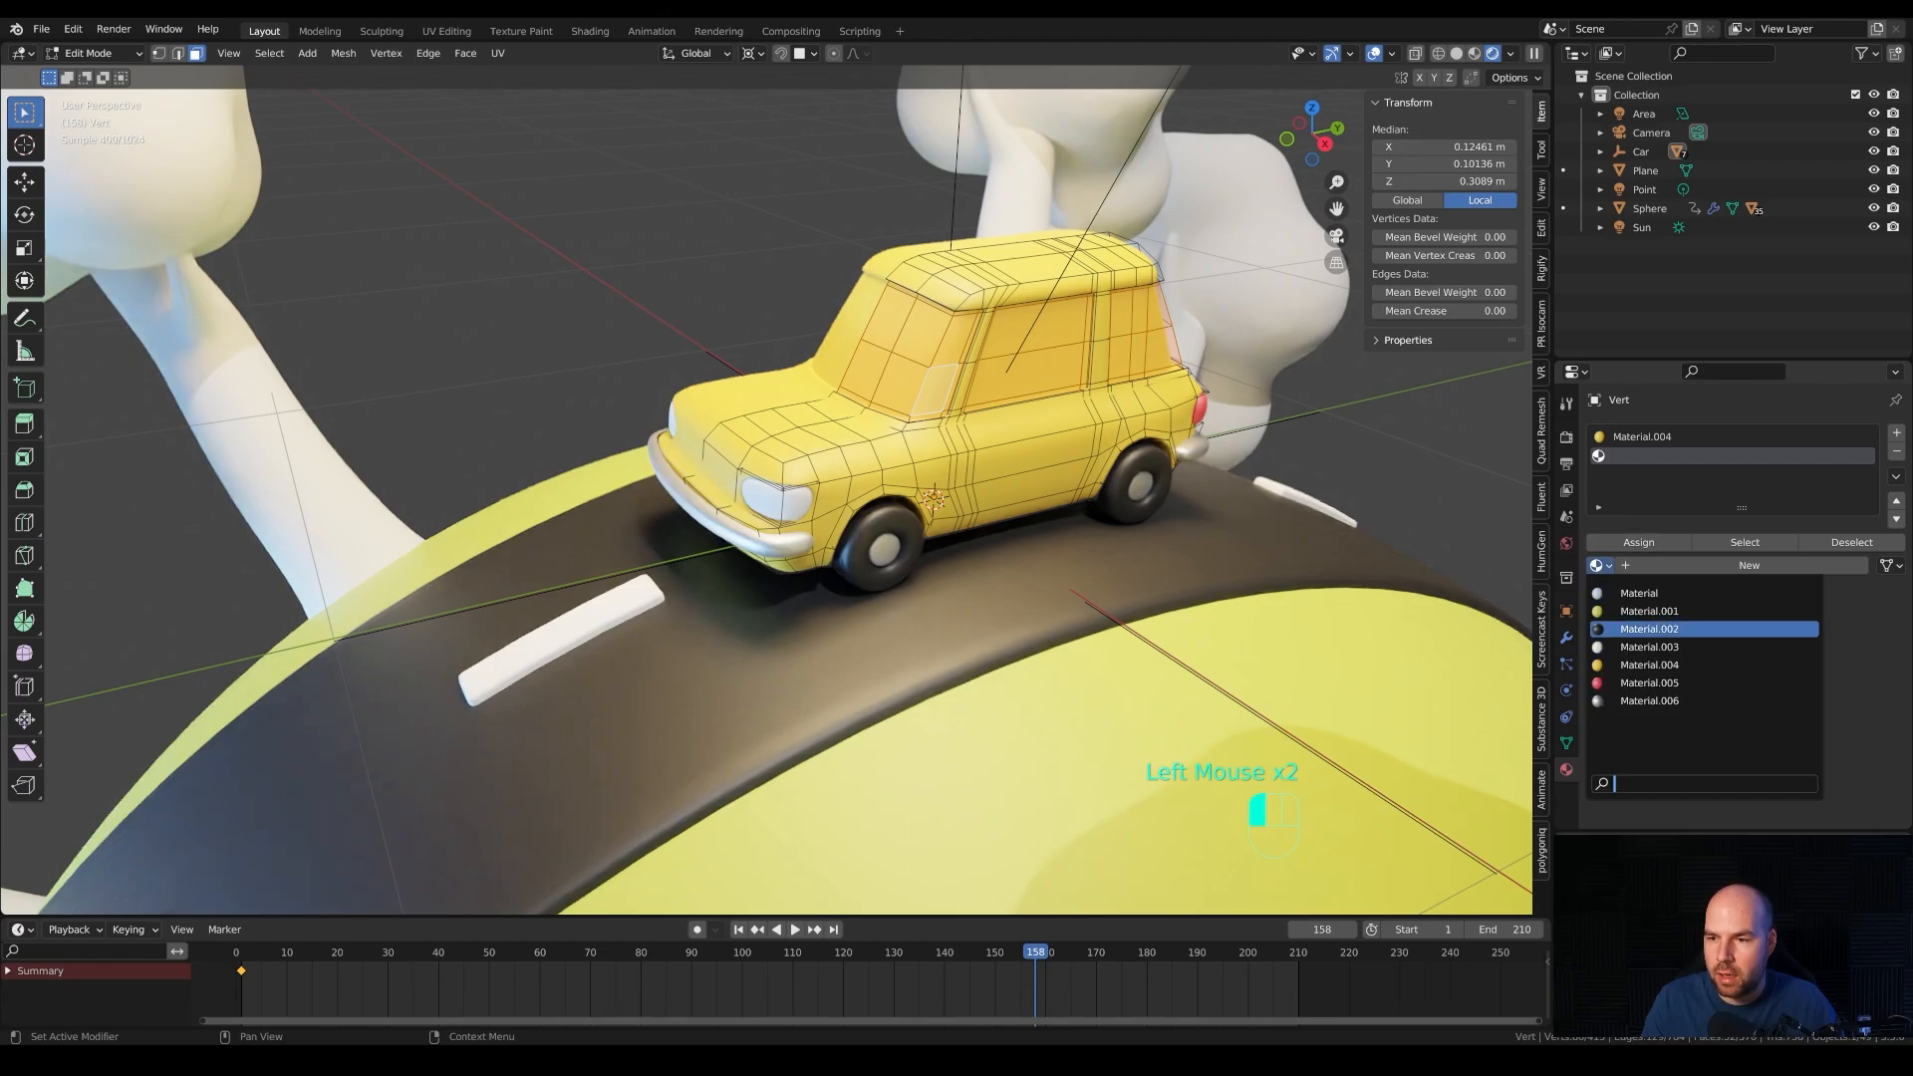
click(1644, 627)
click(1592, 542)
middle_drag(1195, 334, 992, 353)
scroll(1036, 425, down, 2)
key(Tab)
middle_drag(1036, 424, 1221, 488)
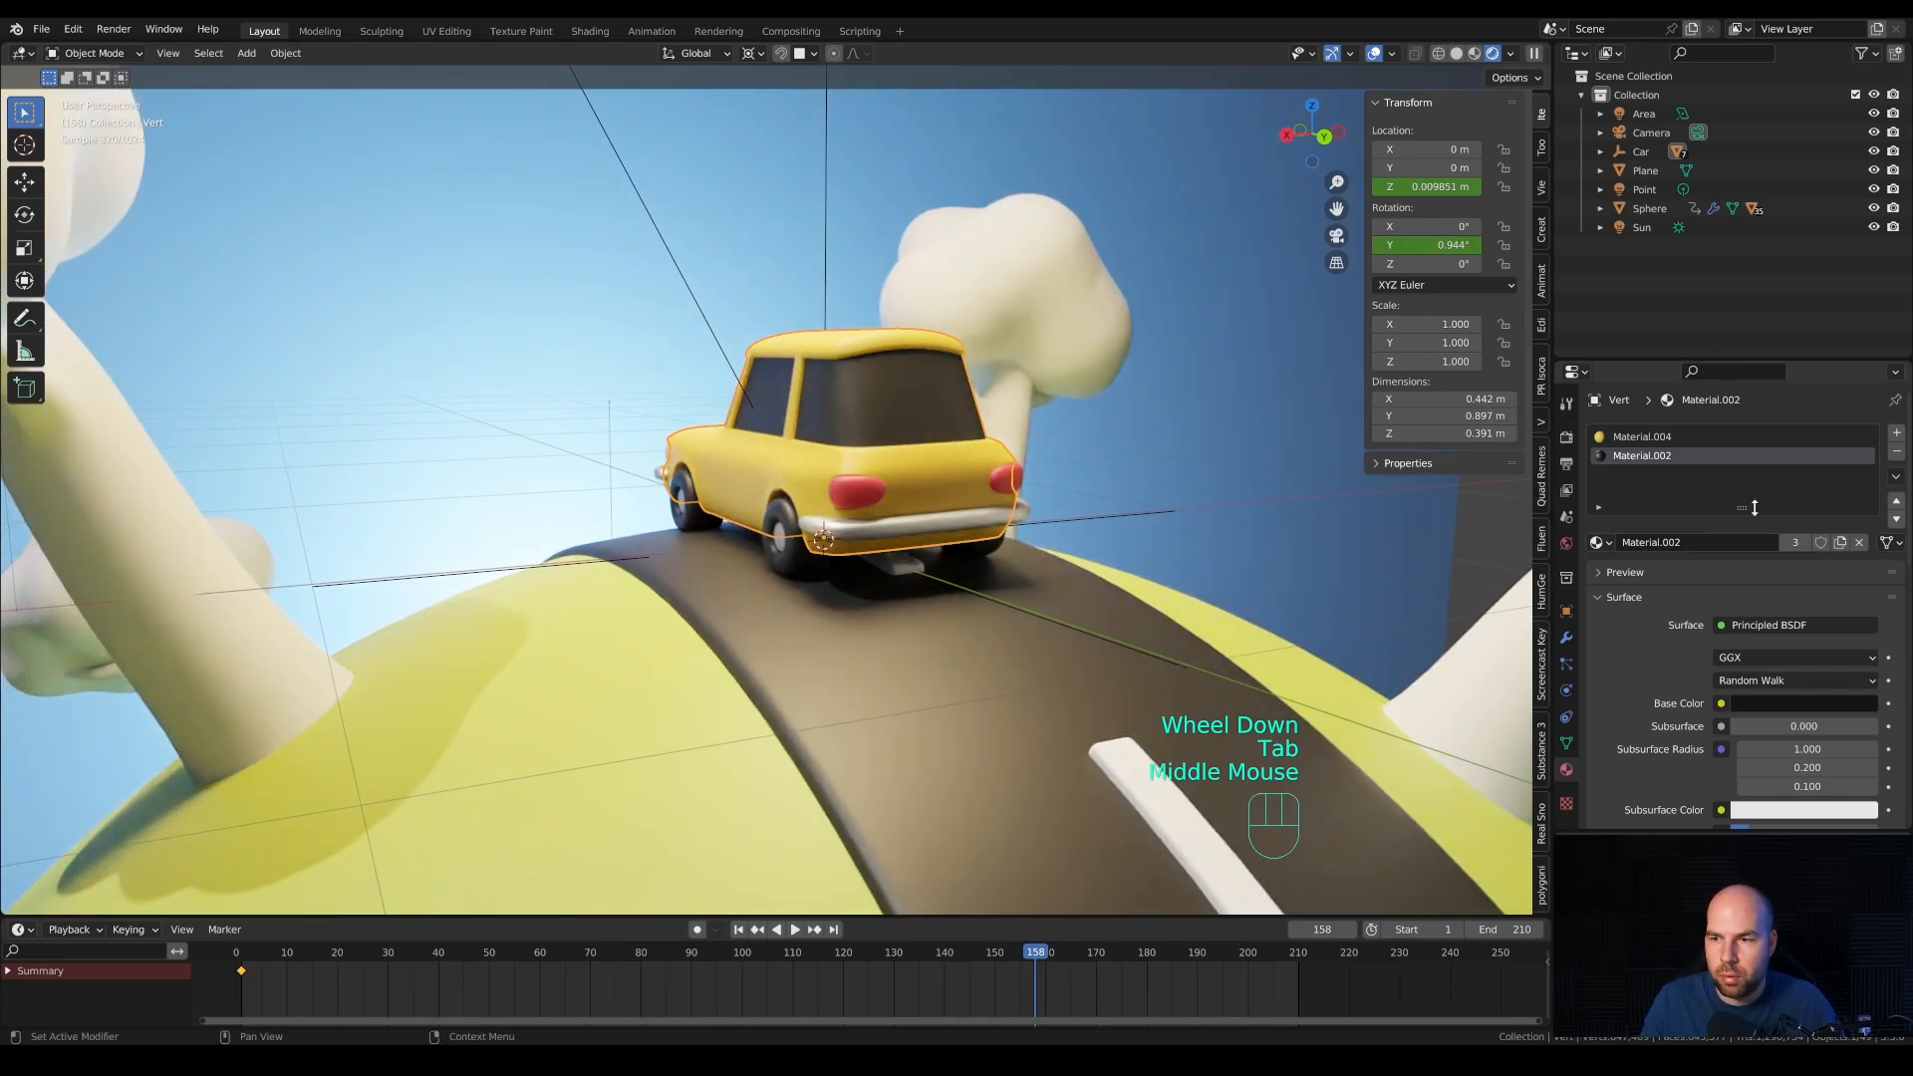
Make the window material a separate copy with a light blue Base Color and a Roughness of 0.185.
click(1841, 542)
click(1789, 705)
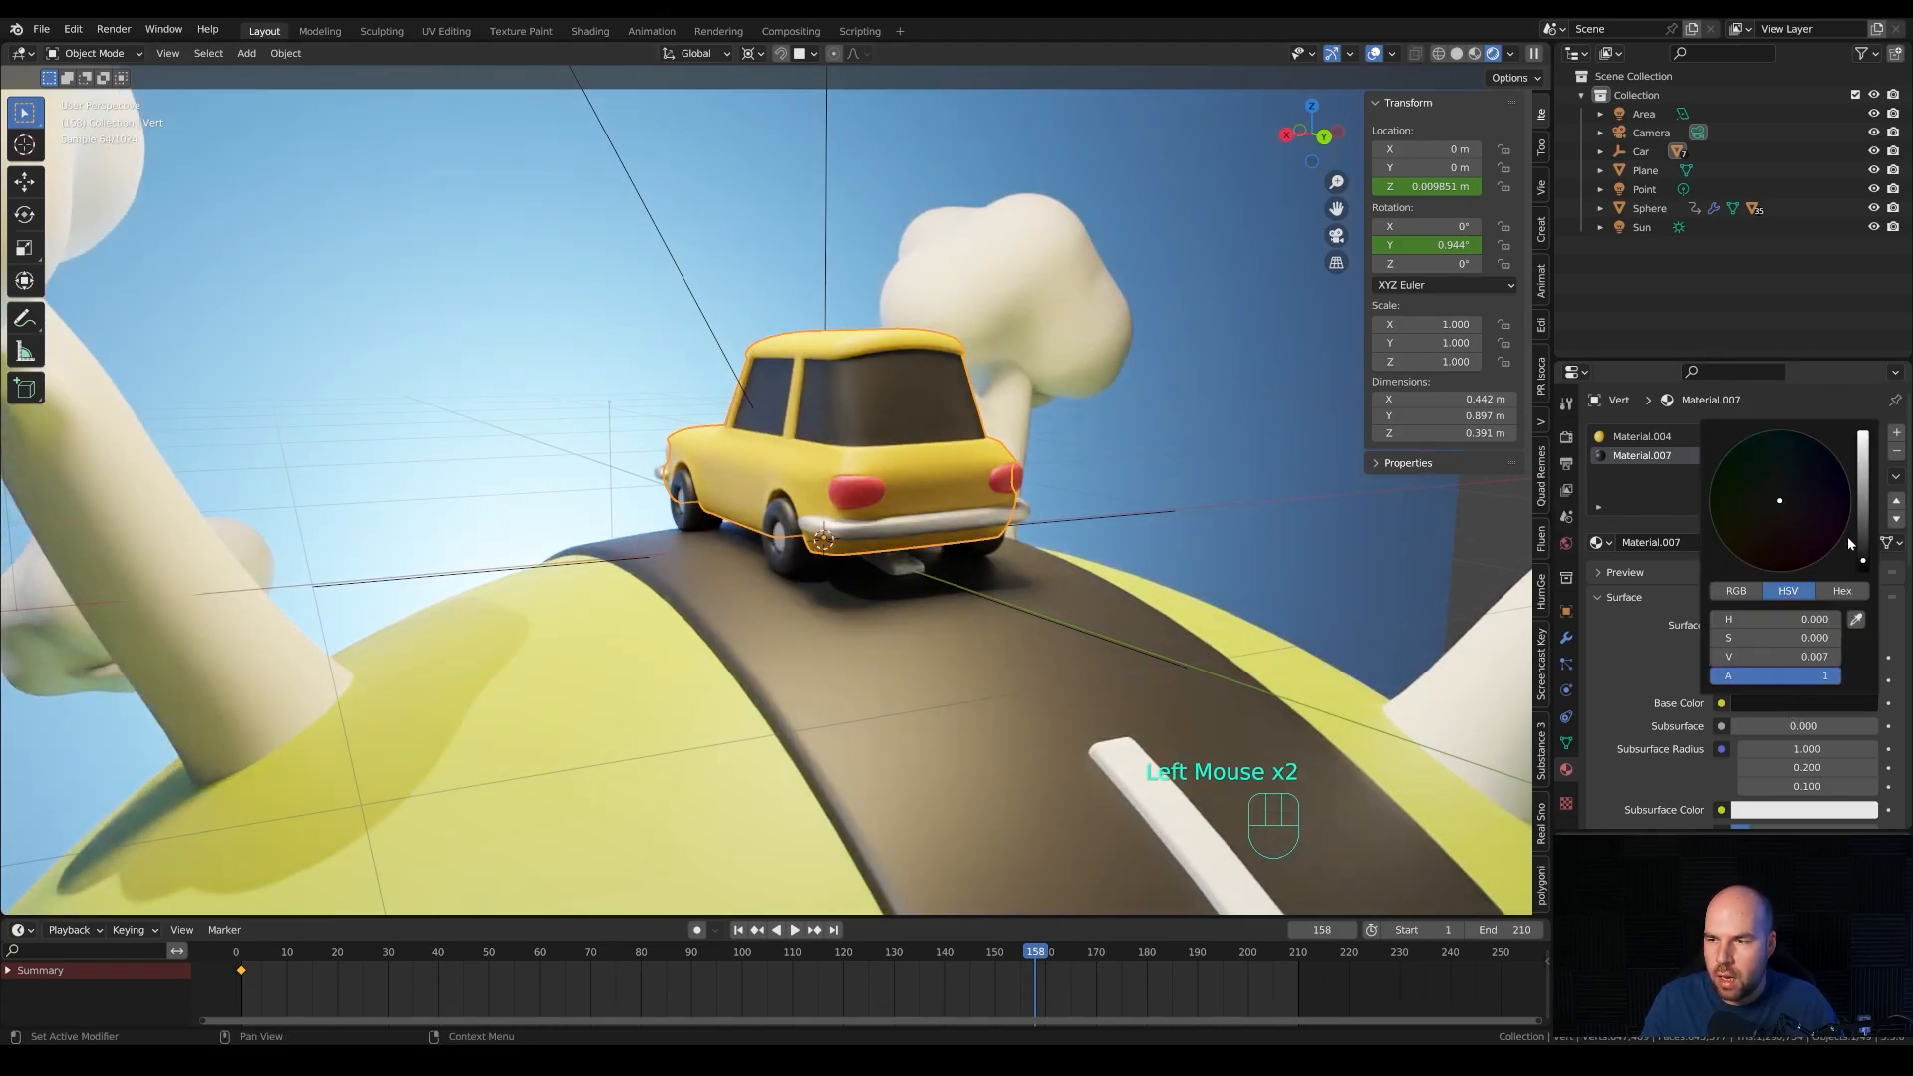
drag(1861, 543, 1801, 468)
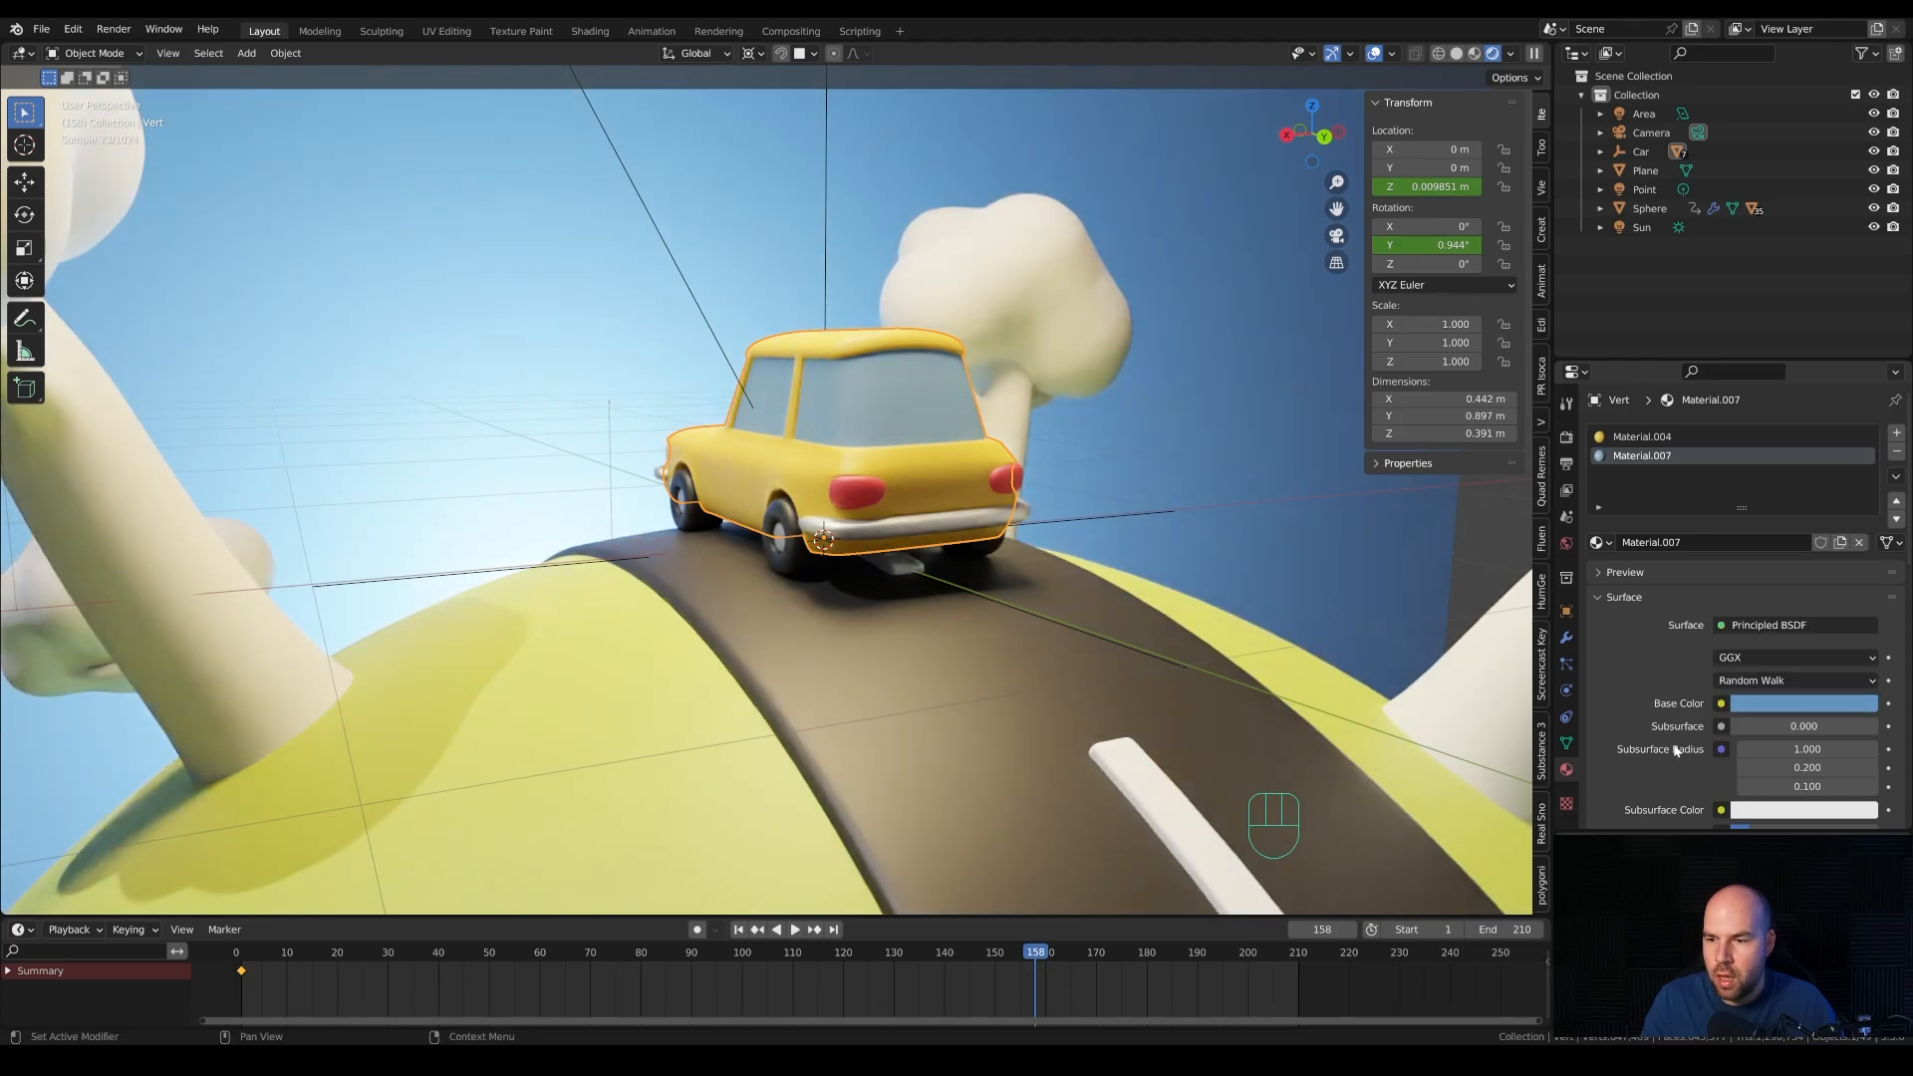
scroll(1674, 749, down, 3)
drag(1793, 808, 1743, 808)
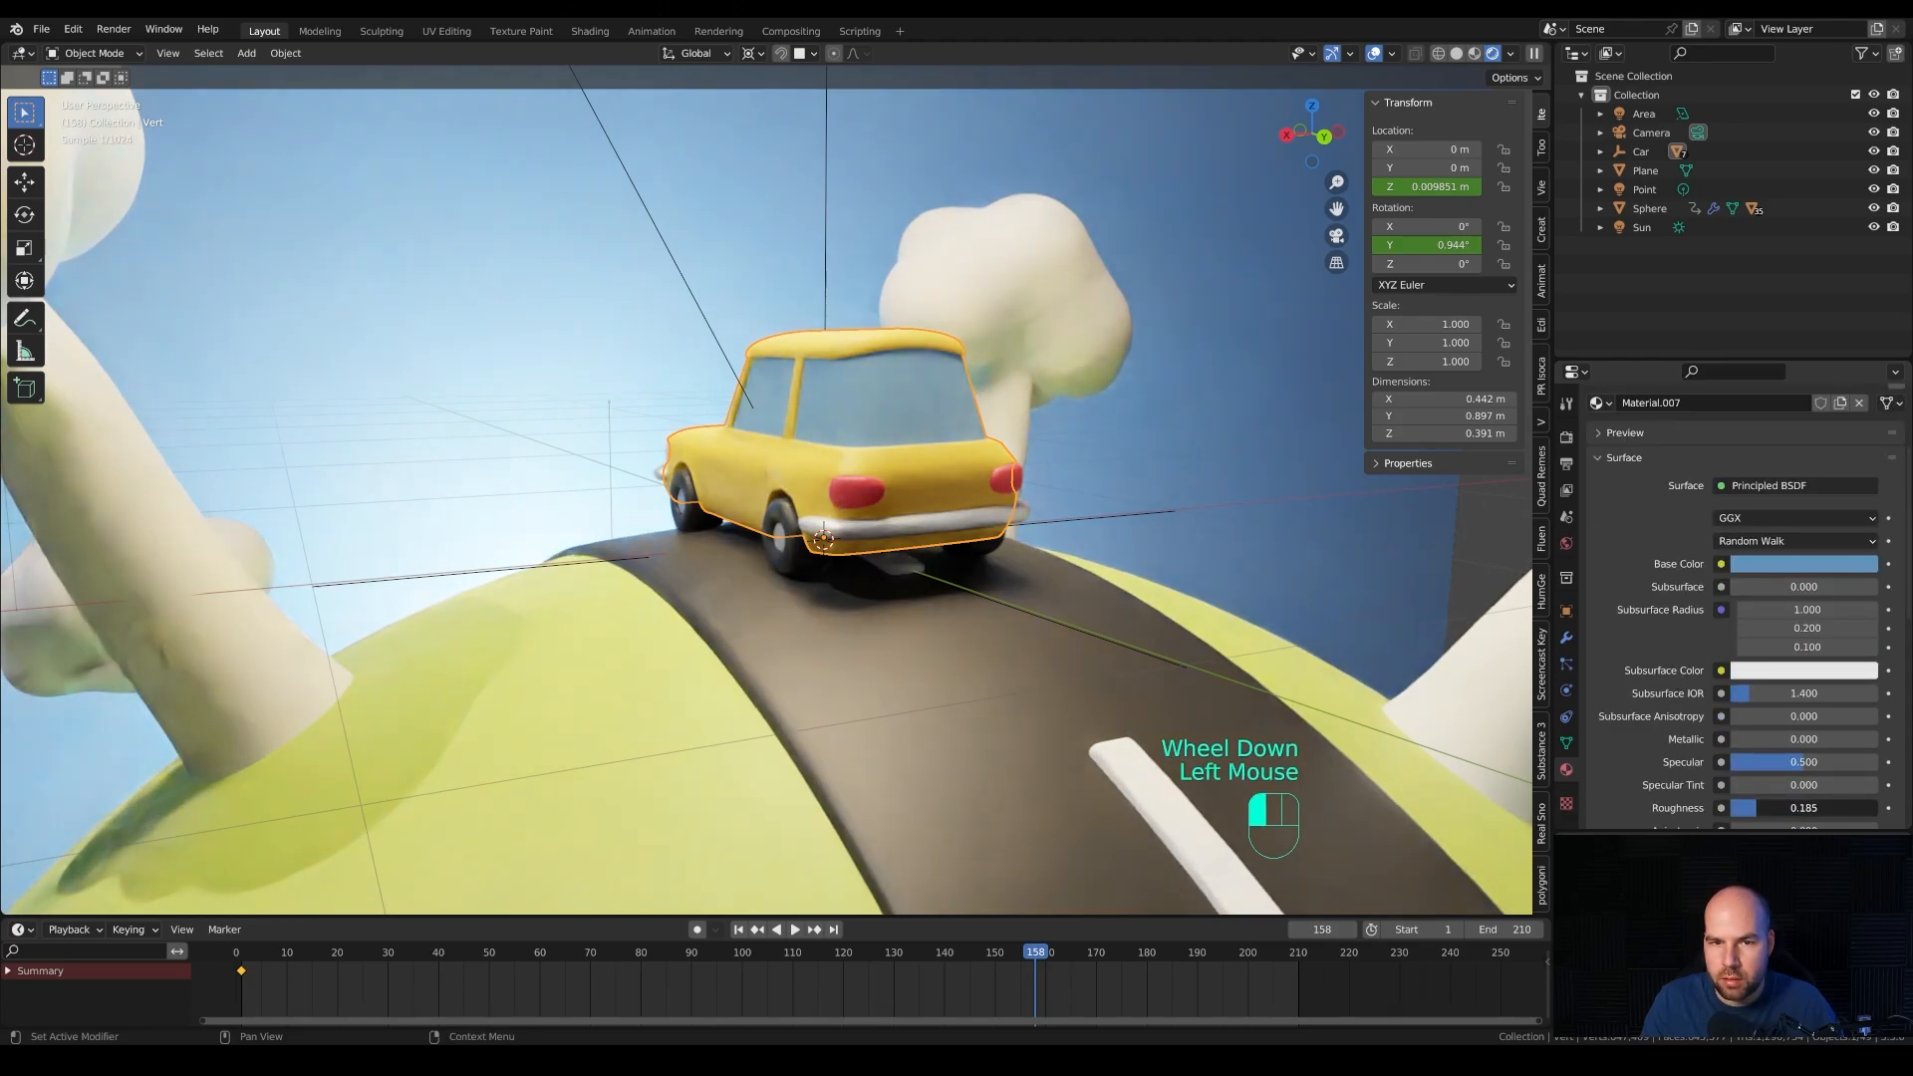
scroll(787, 399, down, 3)
Apply the planet's green Material.001 to the tree beside the car, working from the camera view.
key(KP_0)
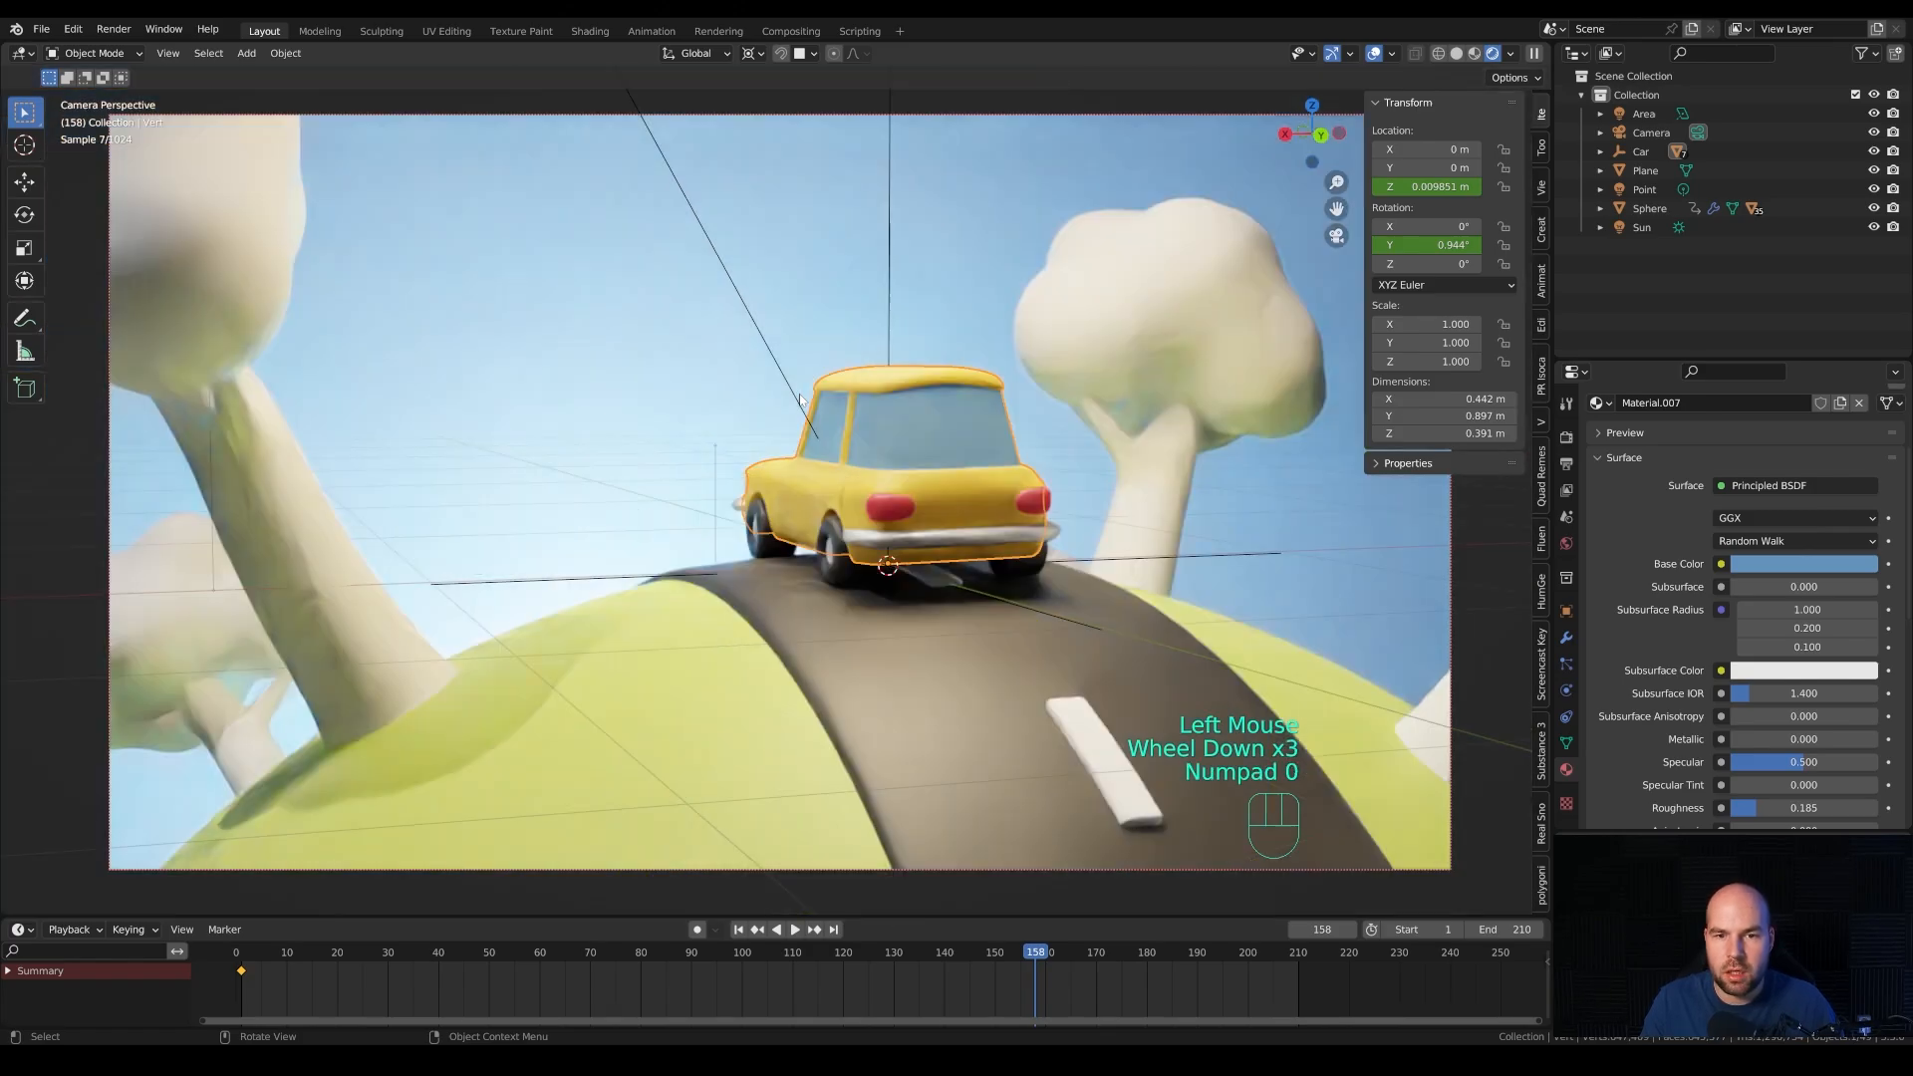
scroll(1016, 431, down, 2)
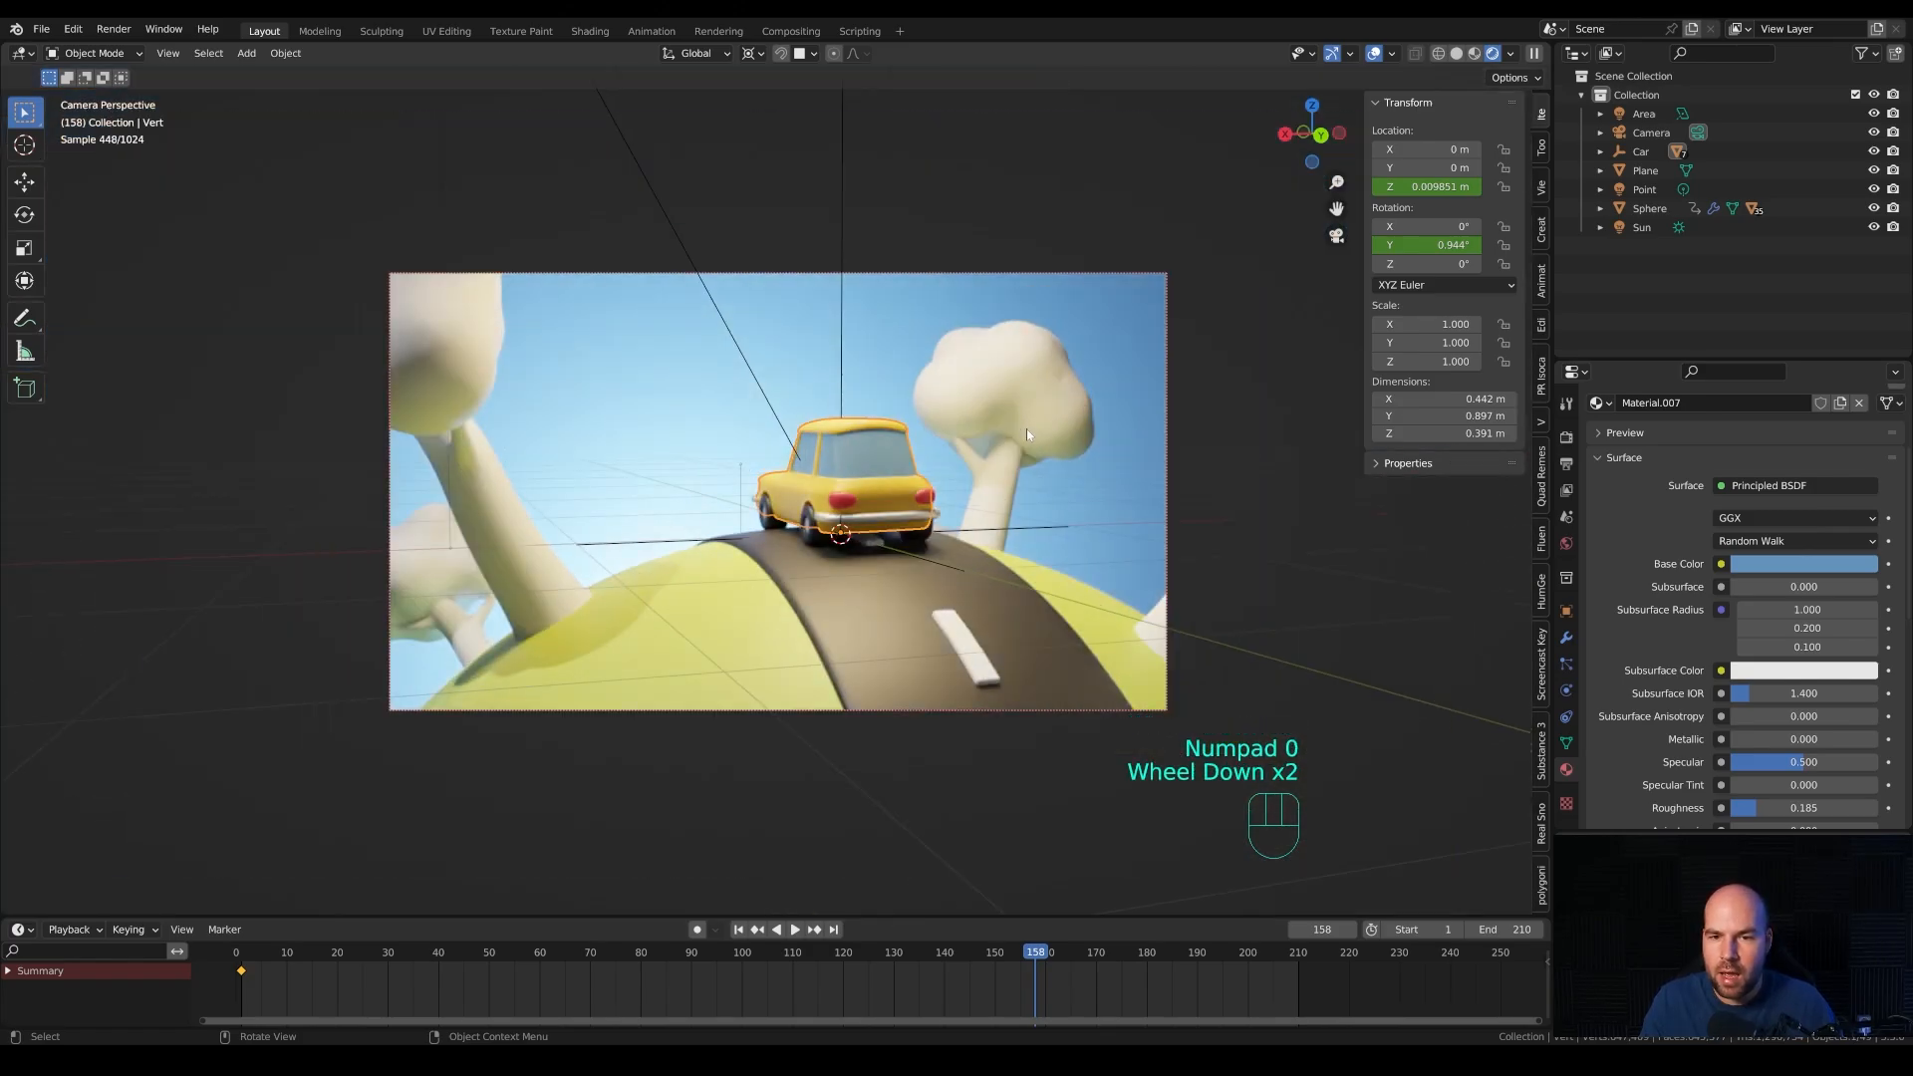
click(1033, 433)
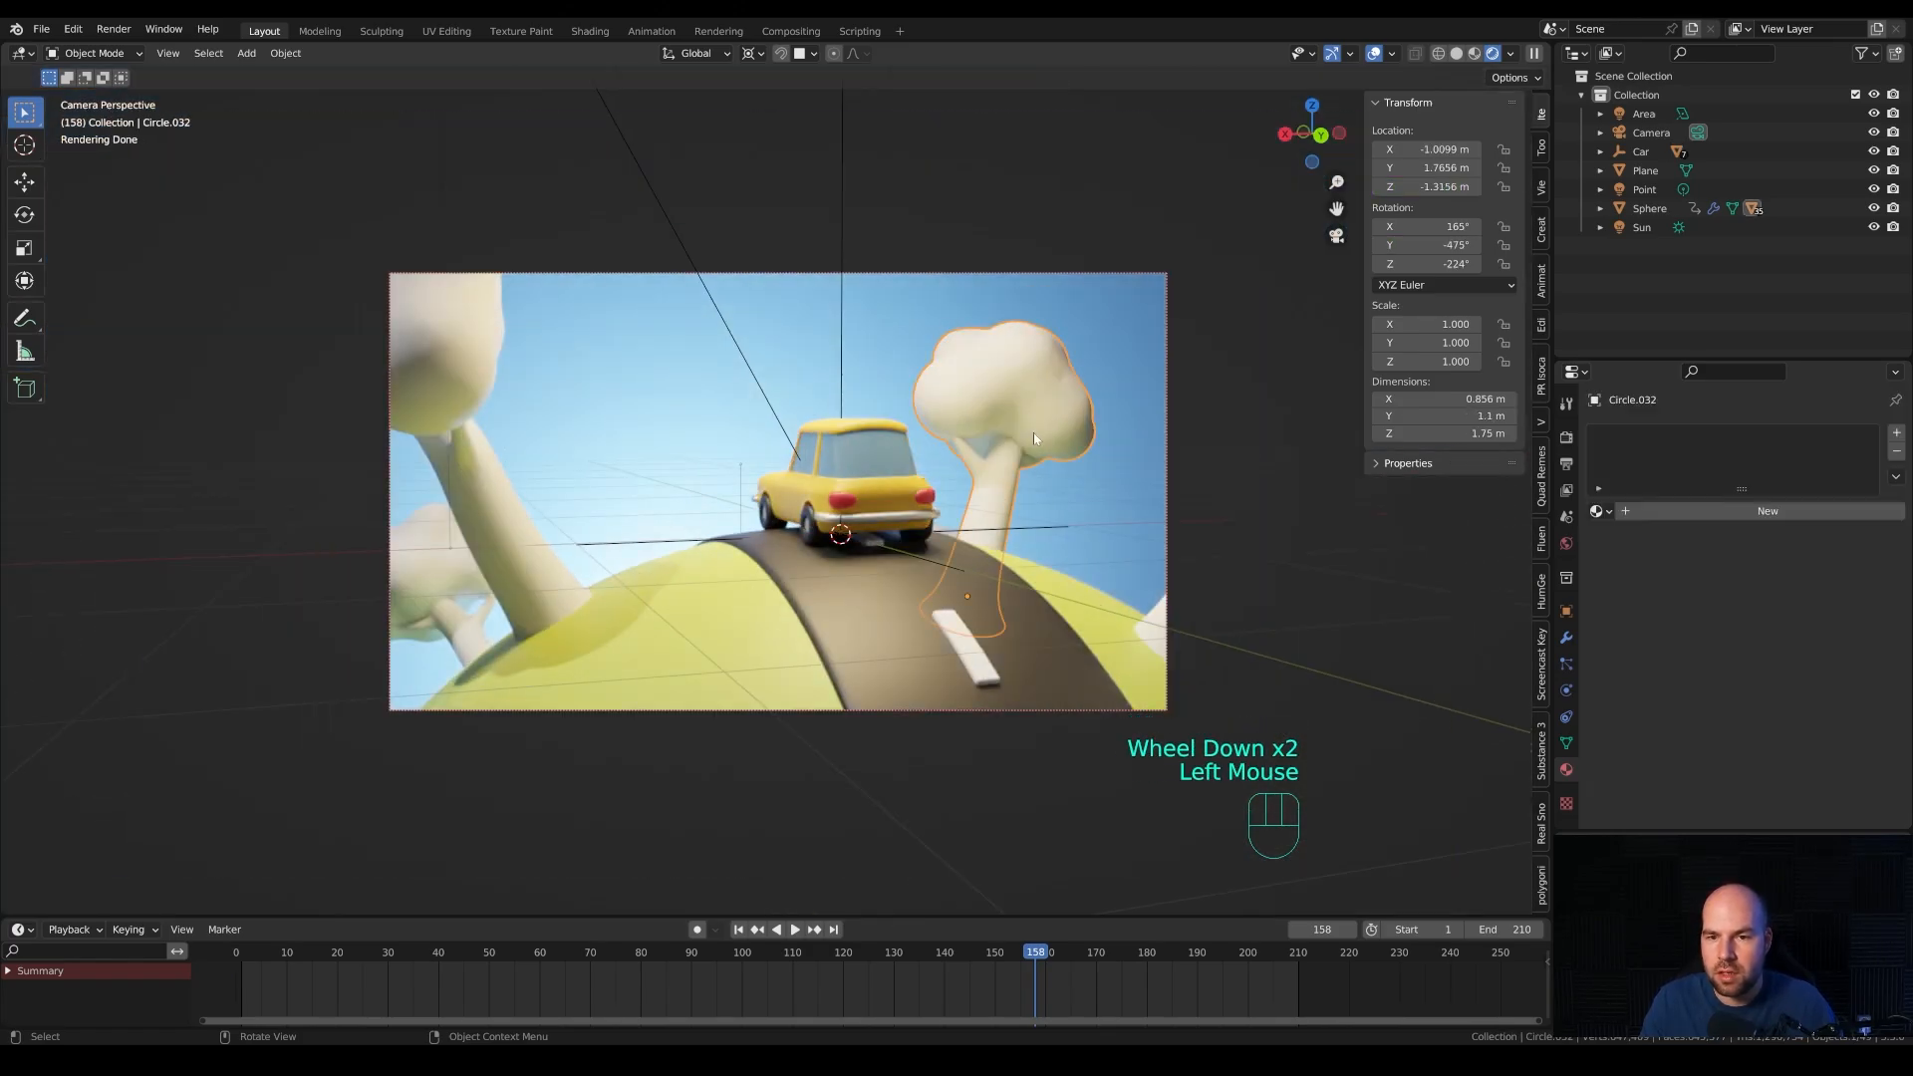
click(1600, 511)
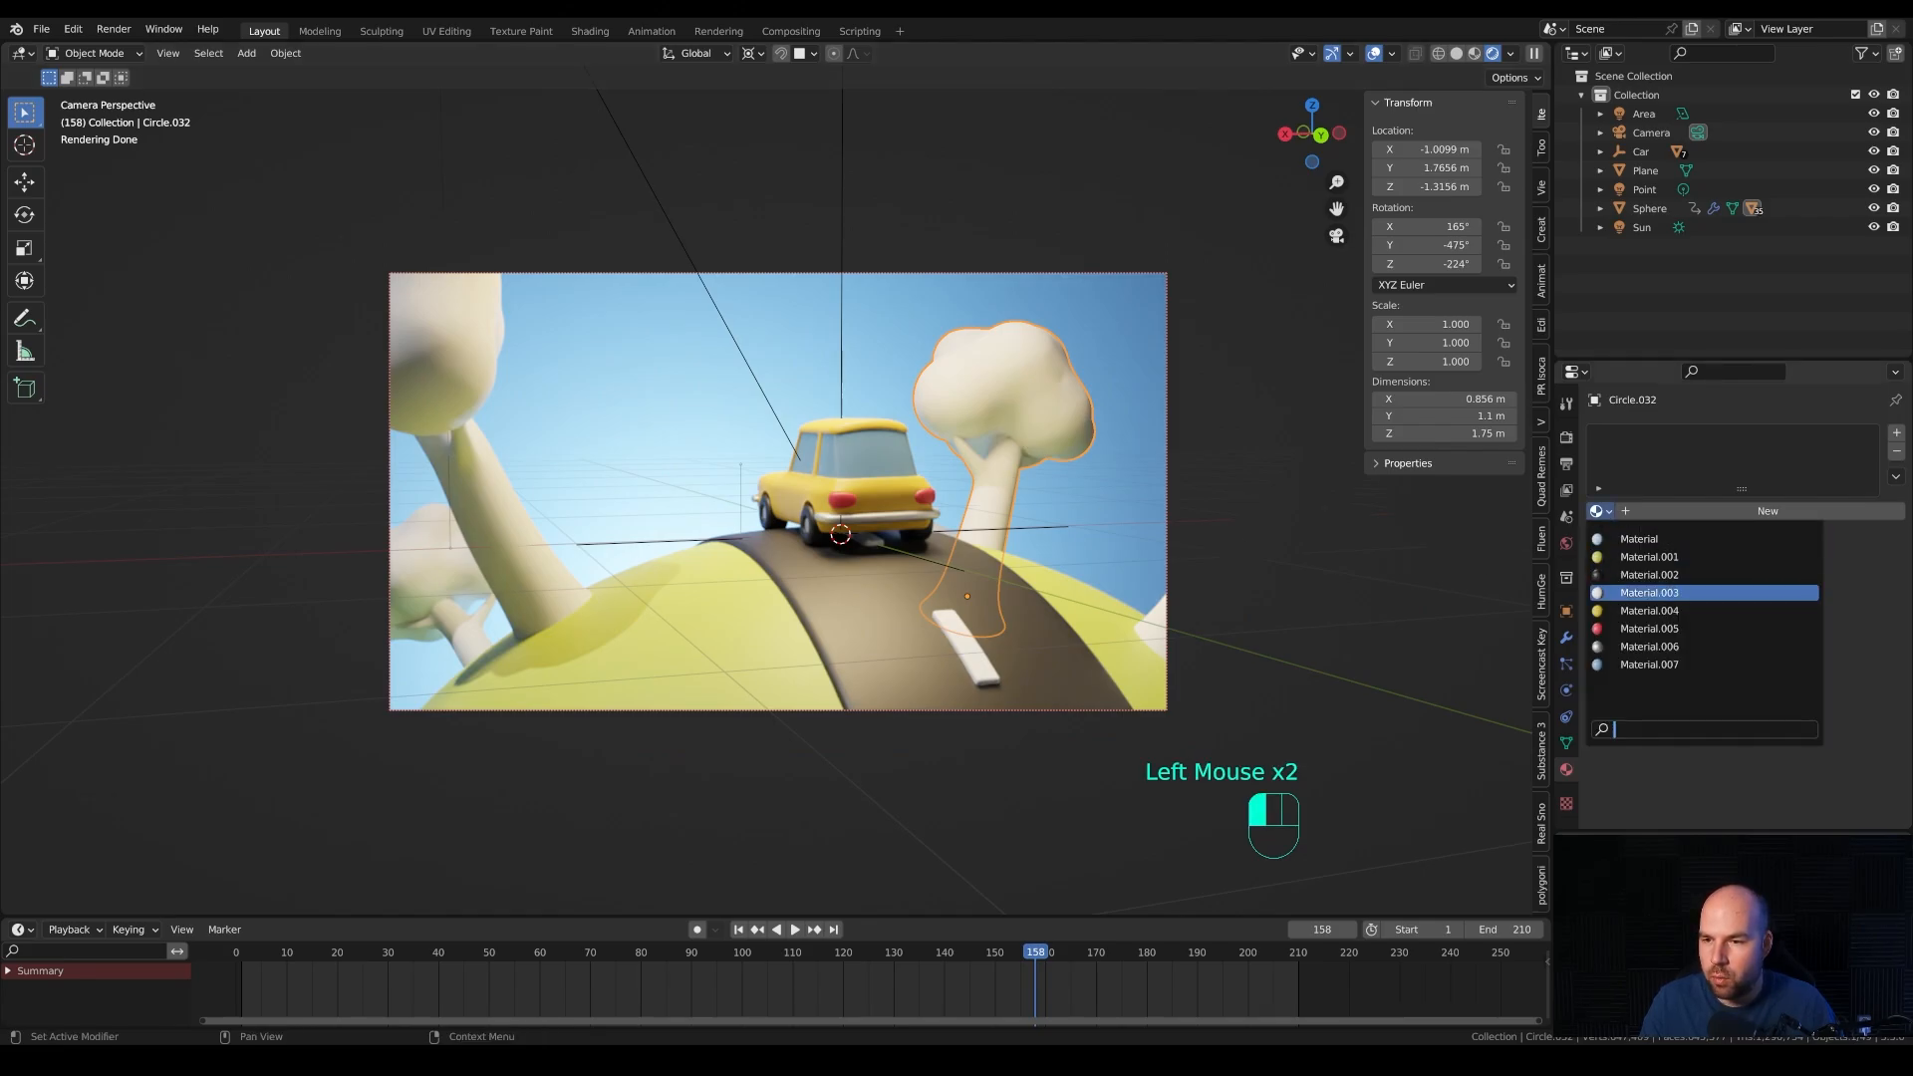
click(1634, 570)
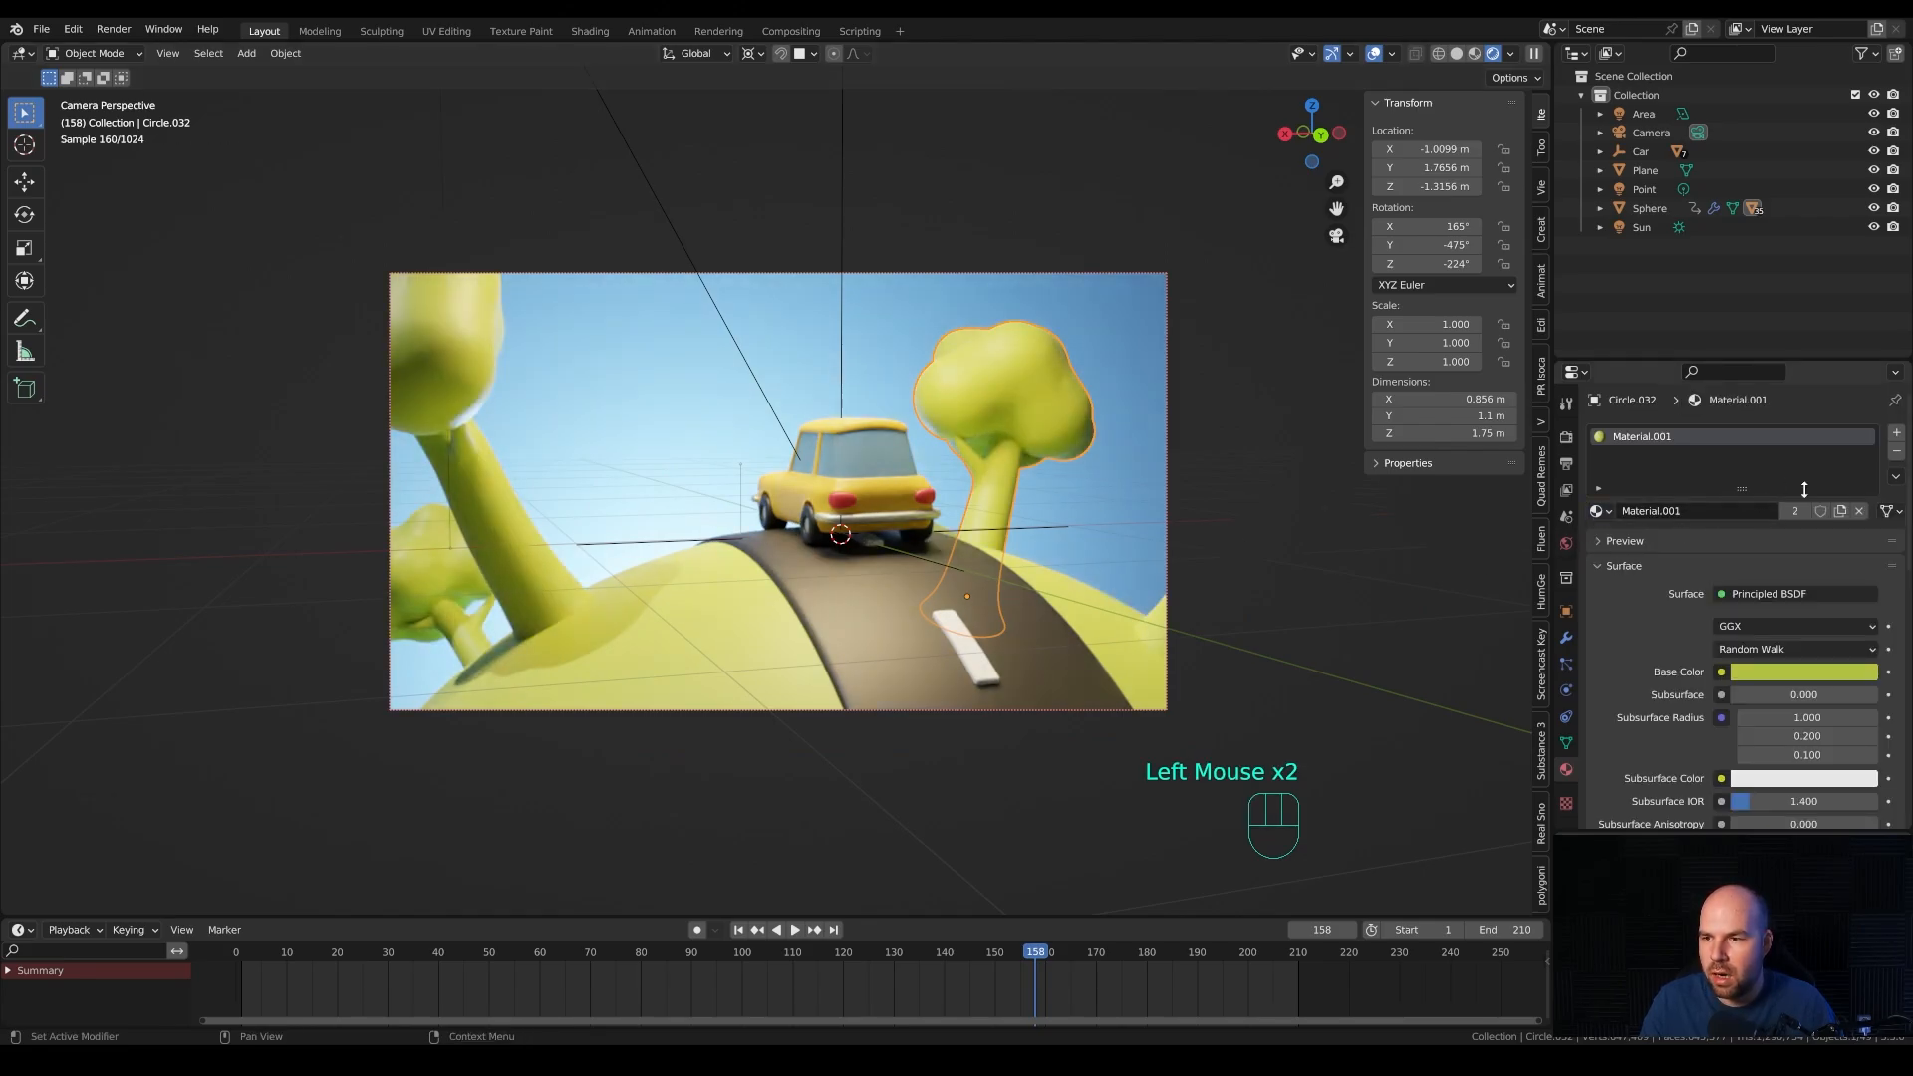
Make the tree's material a separate copy with a darker green Base Color of H 0.256, S 0.788, V 0.352.
click(1840, 511)
click(1823, 674)
drag(1863, 439, 1863, 460)
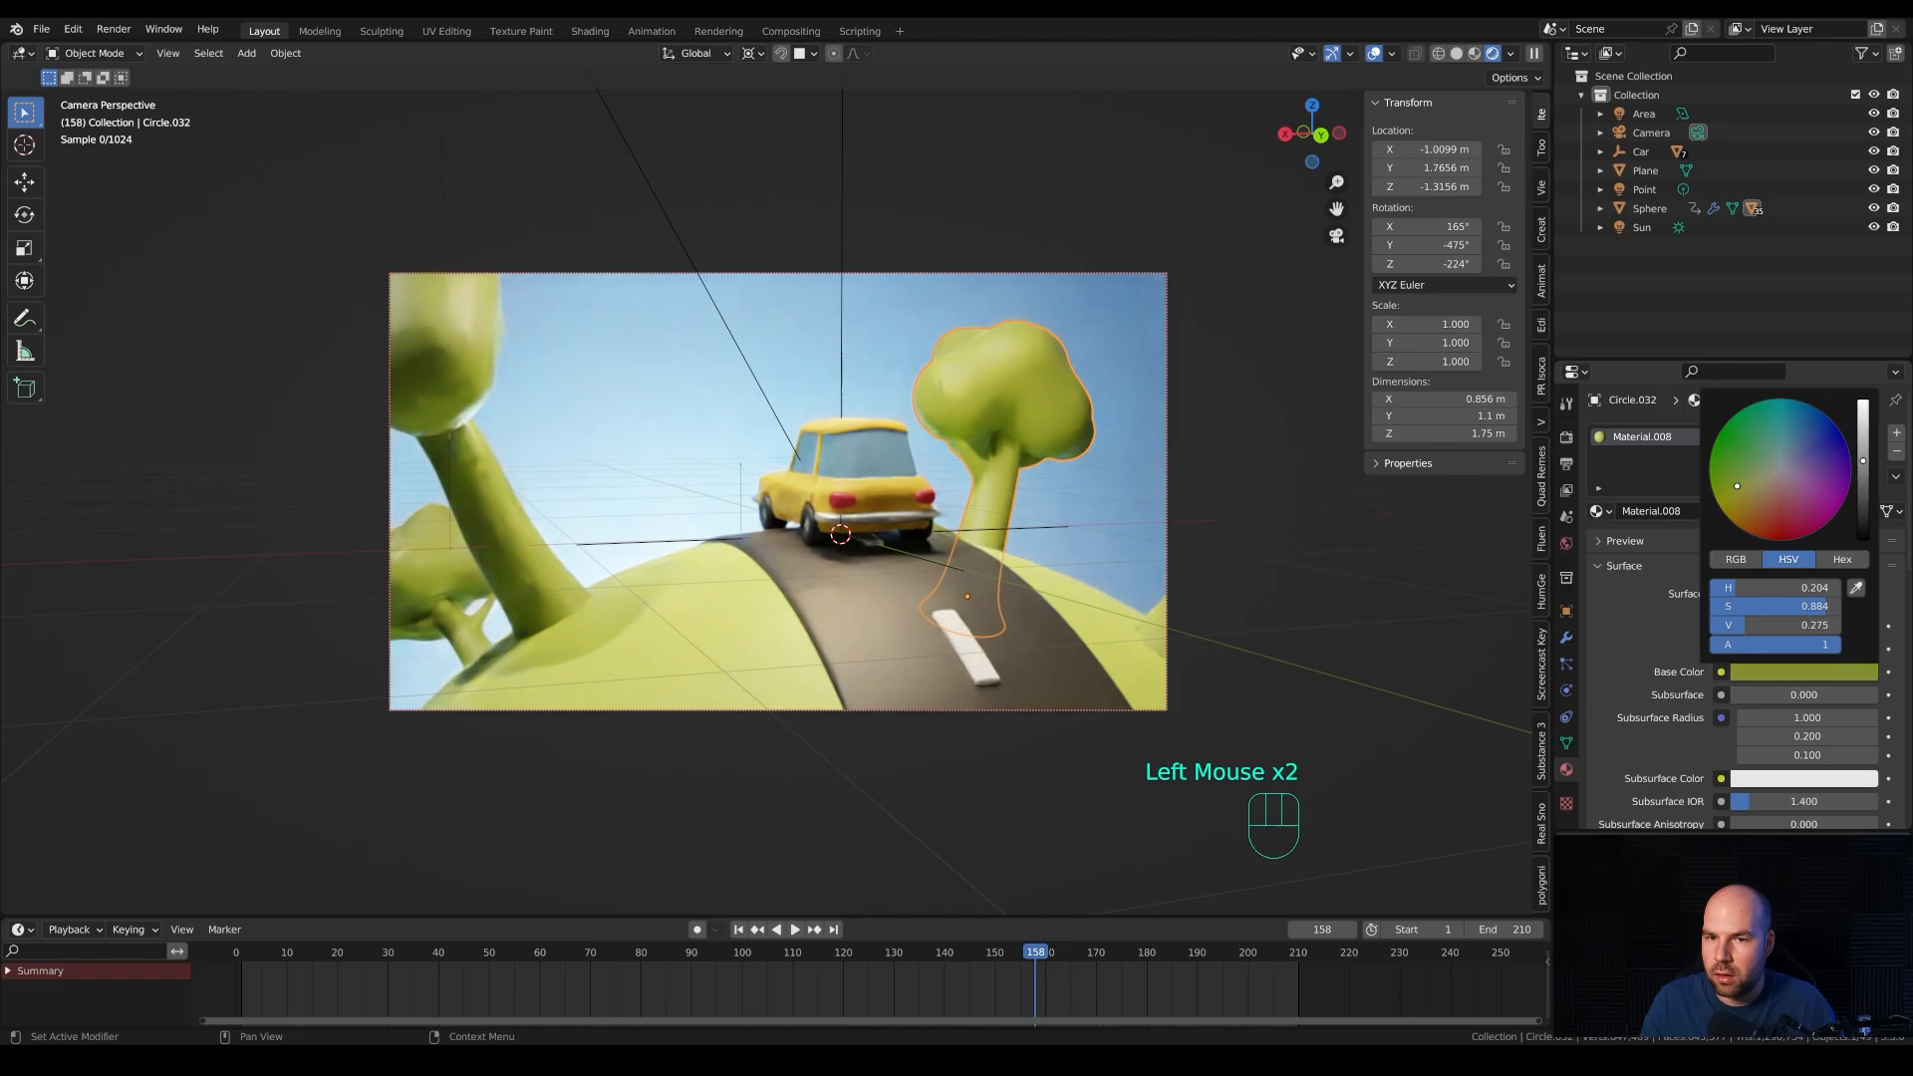
drag(1737, 485, 1748, 473)
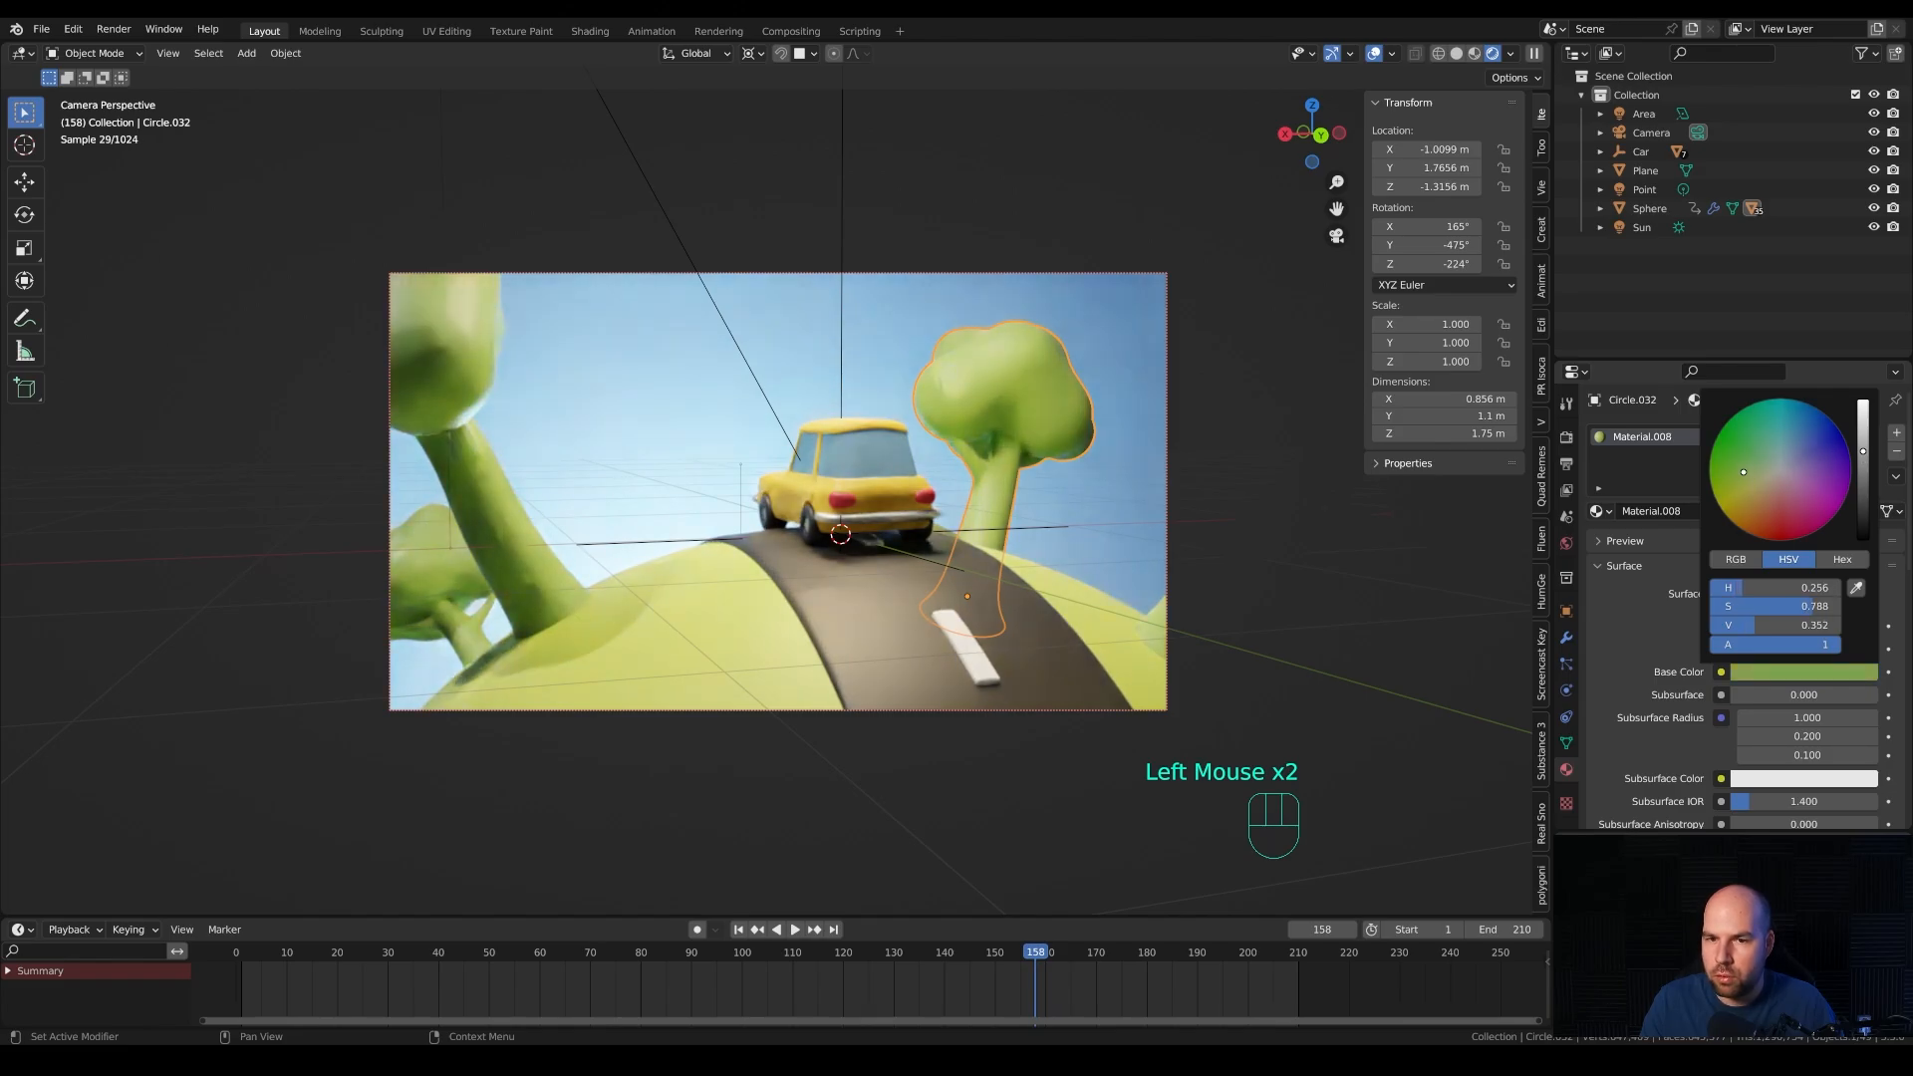
Add a second material slot to the tree and assign the linked trunk faces to it.
click(1895, 432)
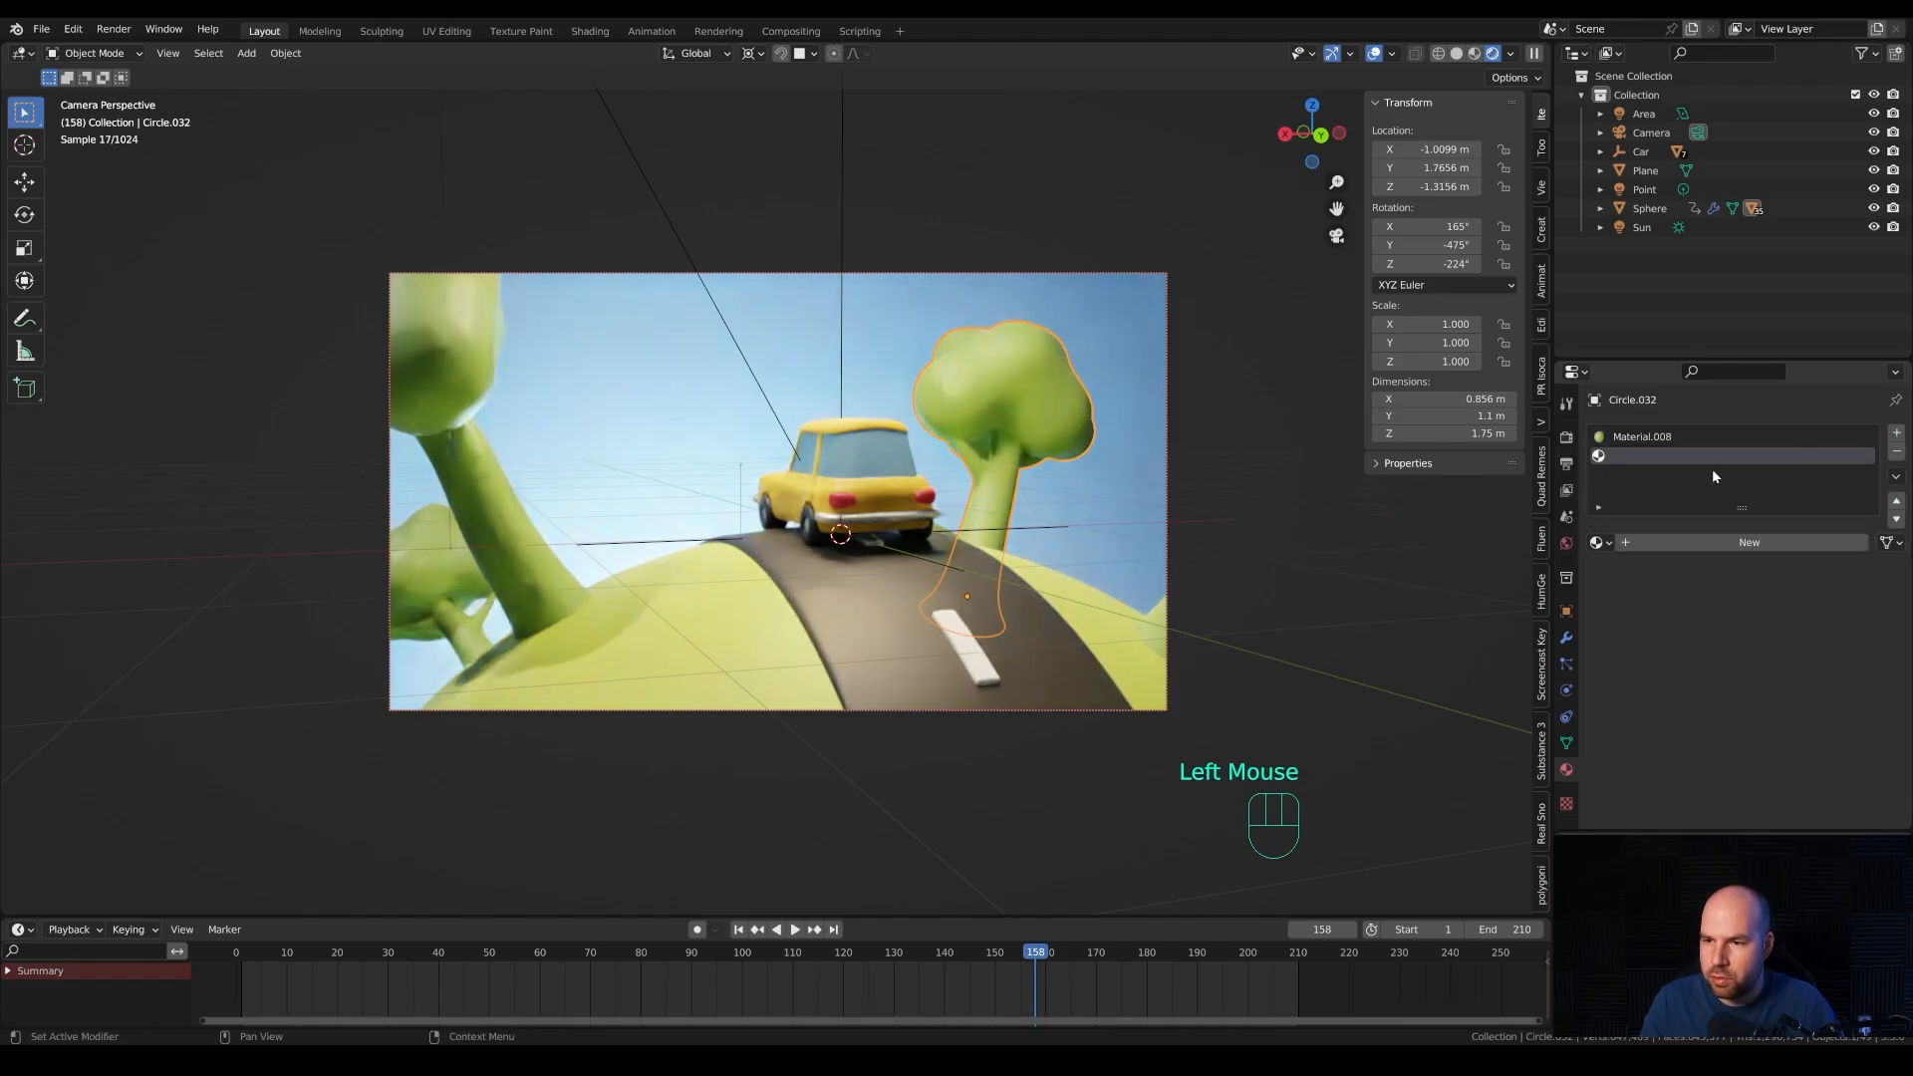
key(Tab)
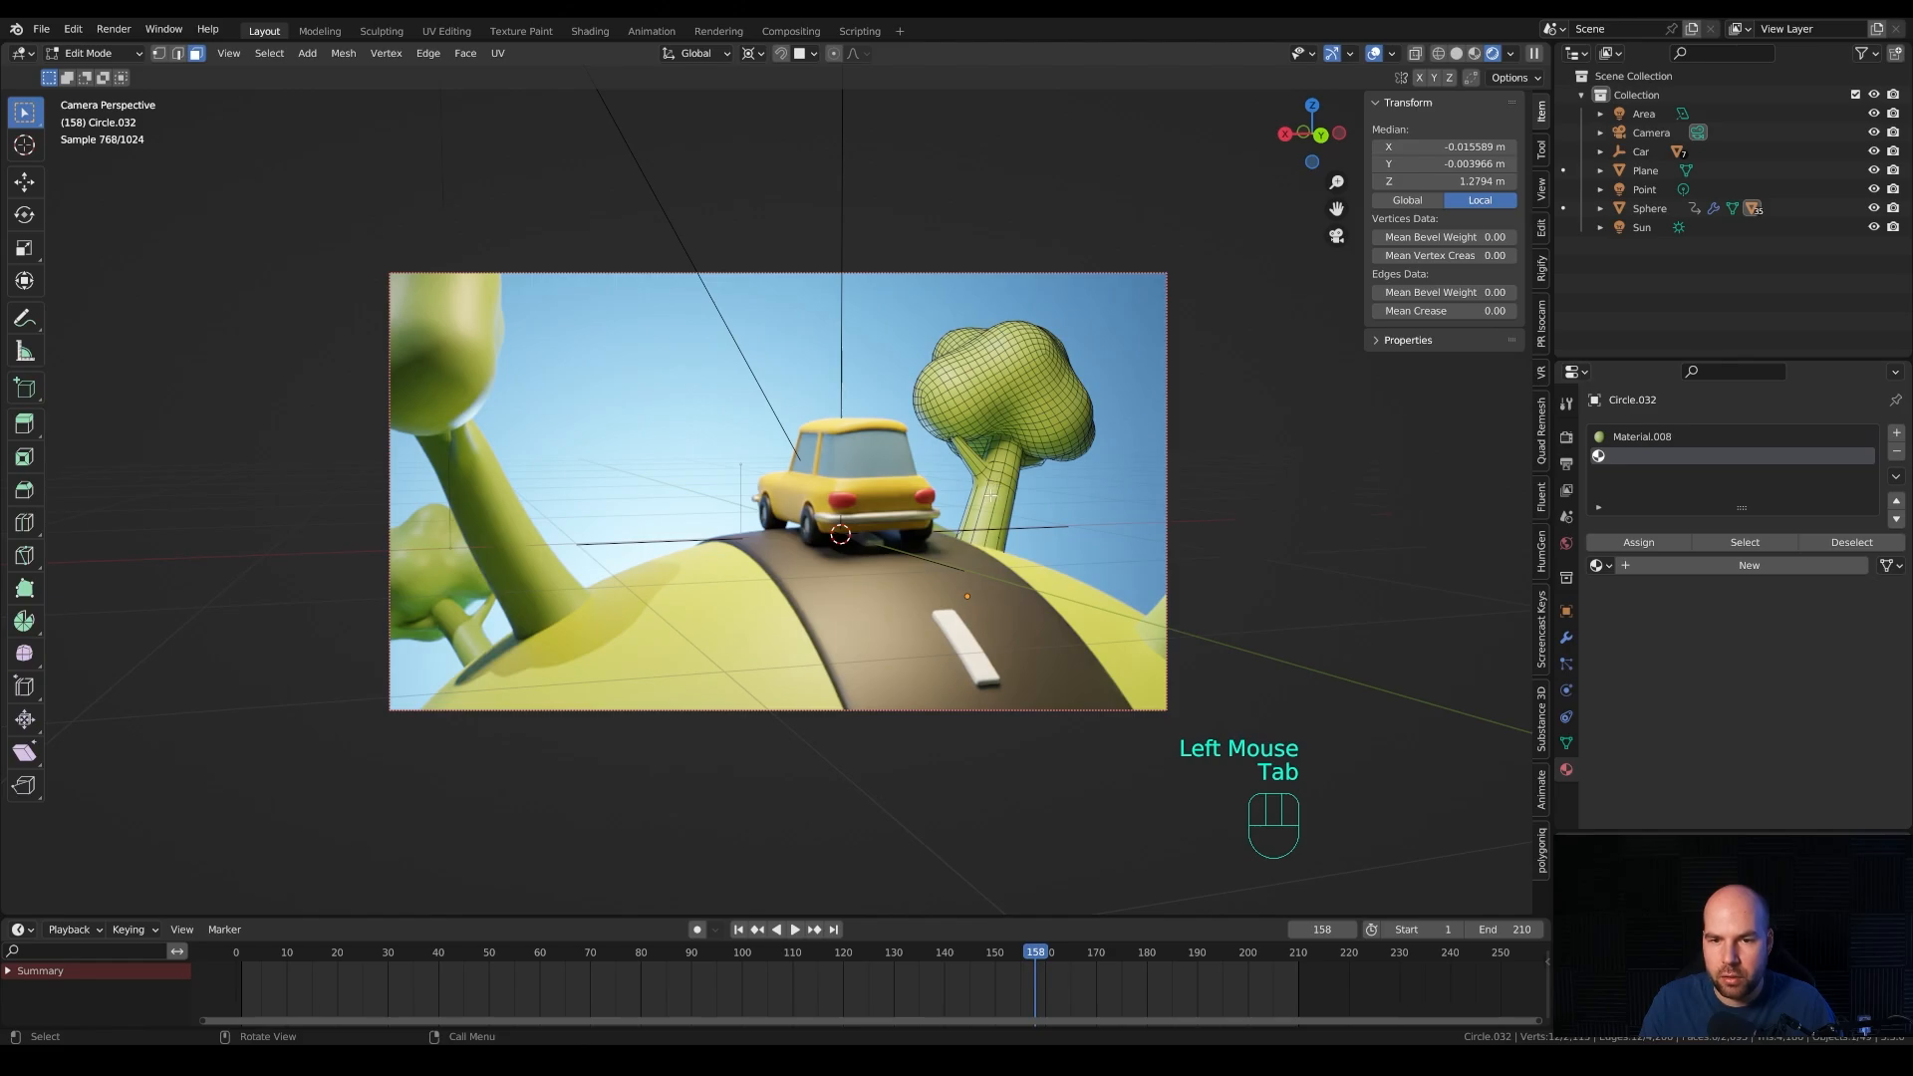
click(989, 496)
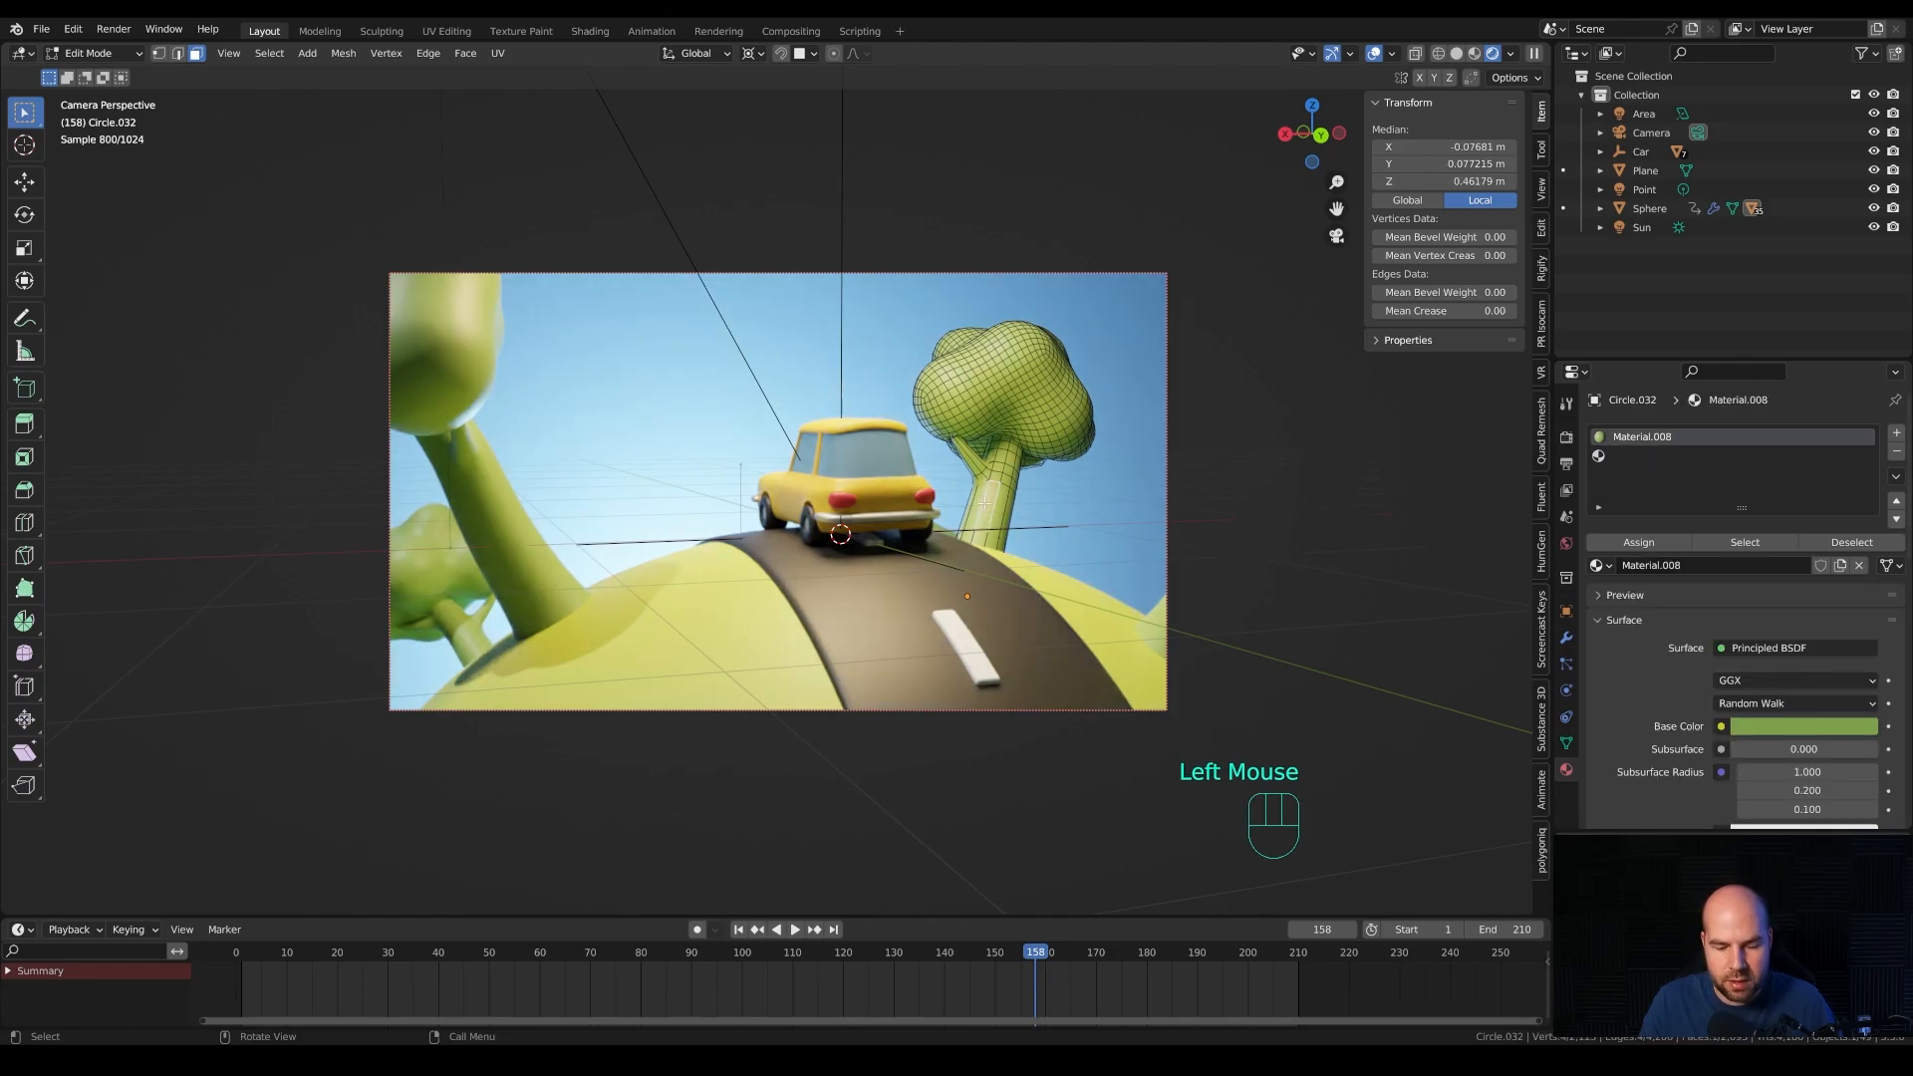
key(l)
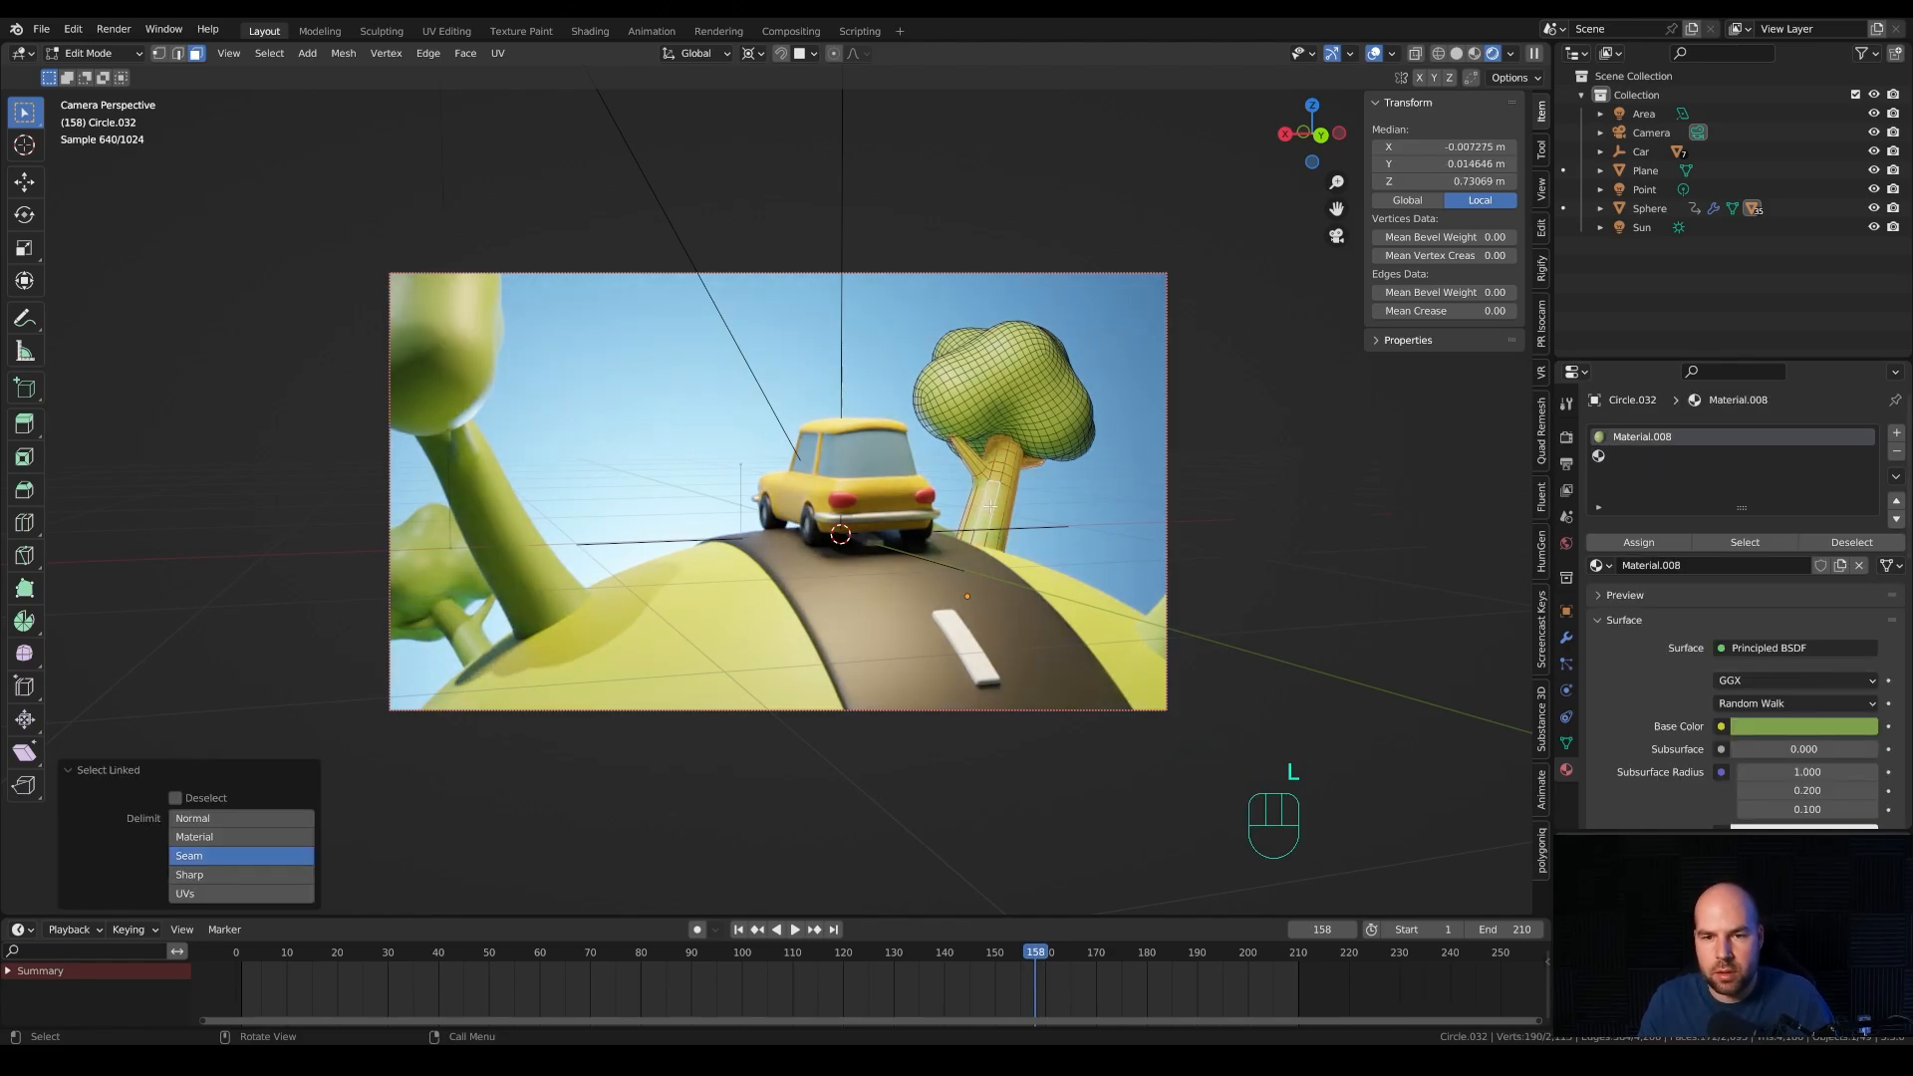
click(1775, 456)
click(1641, 544)
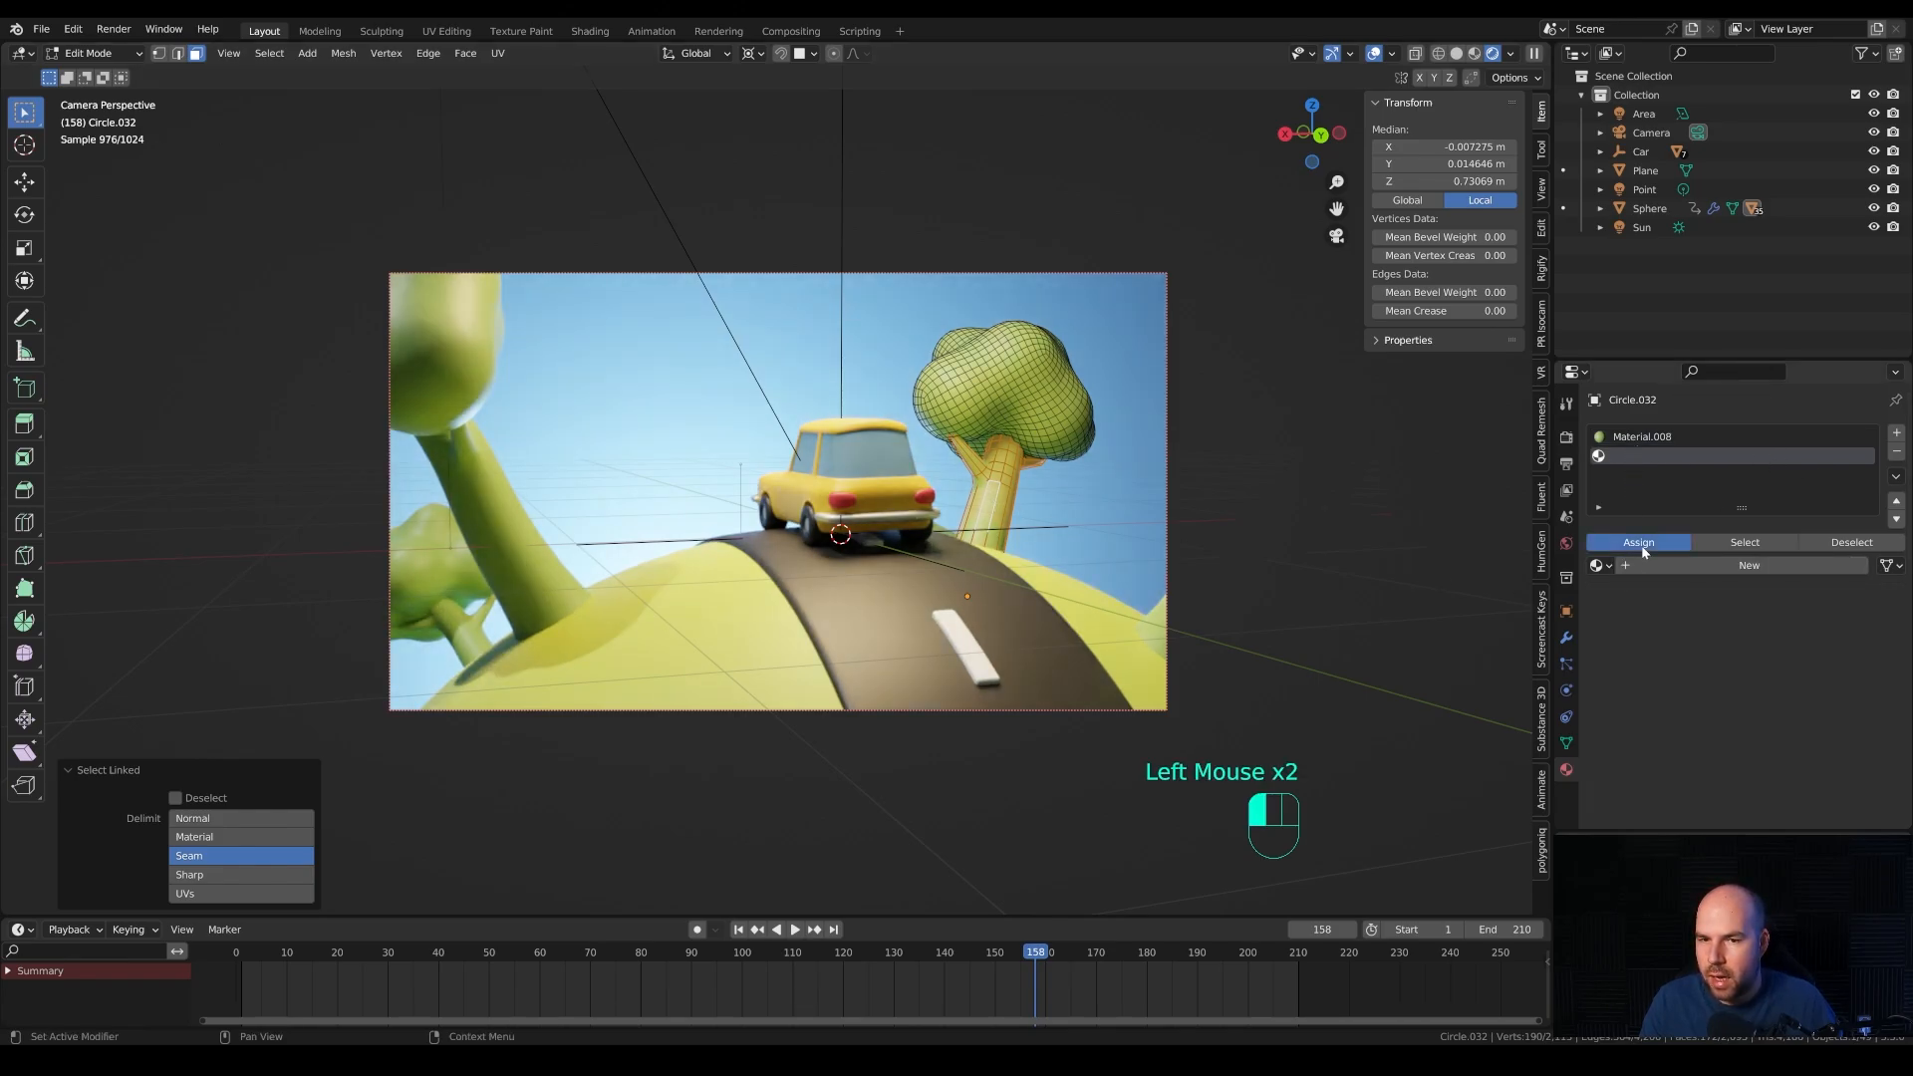
scroll(1008, 514, up, 2)
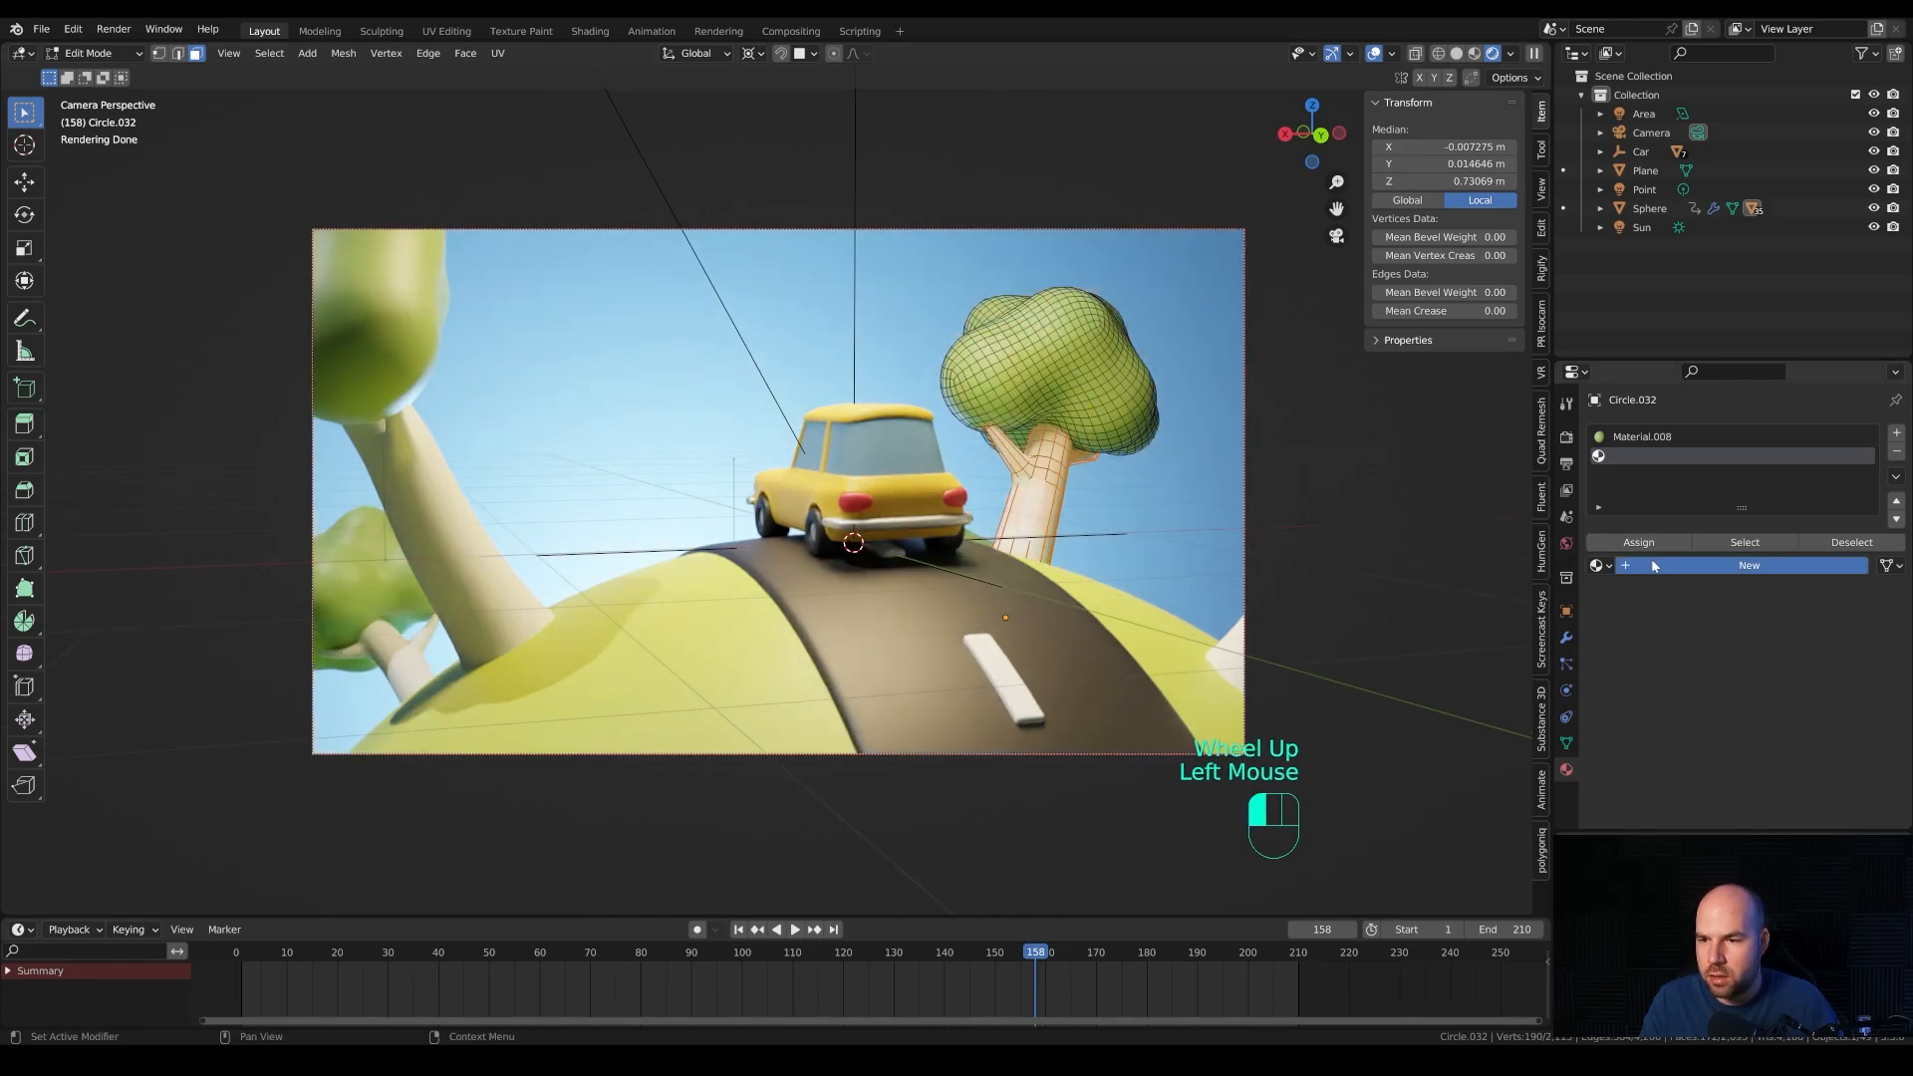
Create an orange-brown trunk material with Base Color H 0.027, S 0.876, V 0.497 and Roughness 0.678, then return to Object Mode.
click(1654, 565)
click(1778, 727)
click(1767, 566)
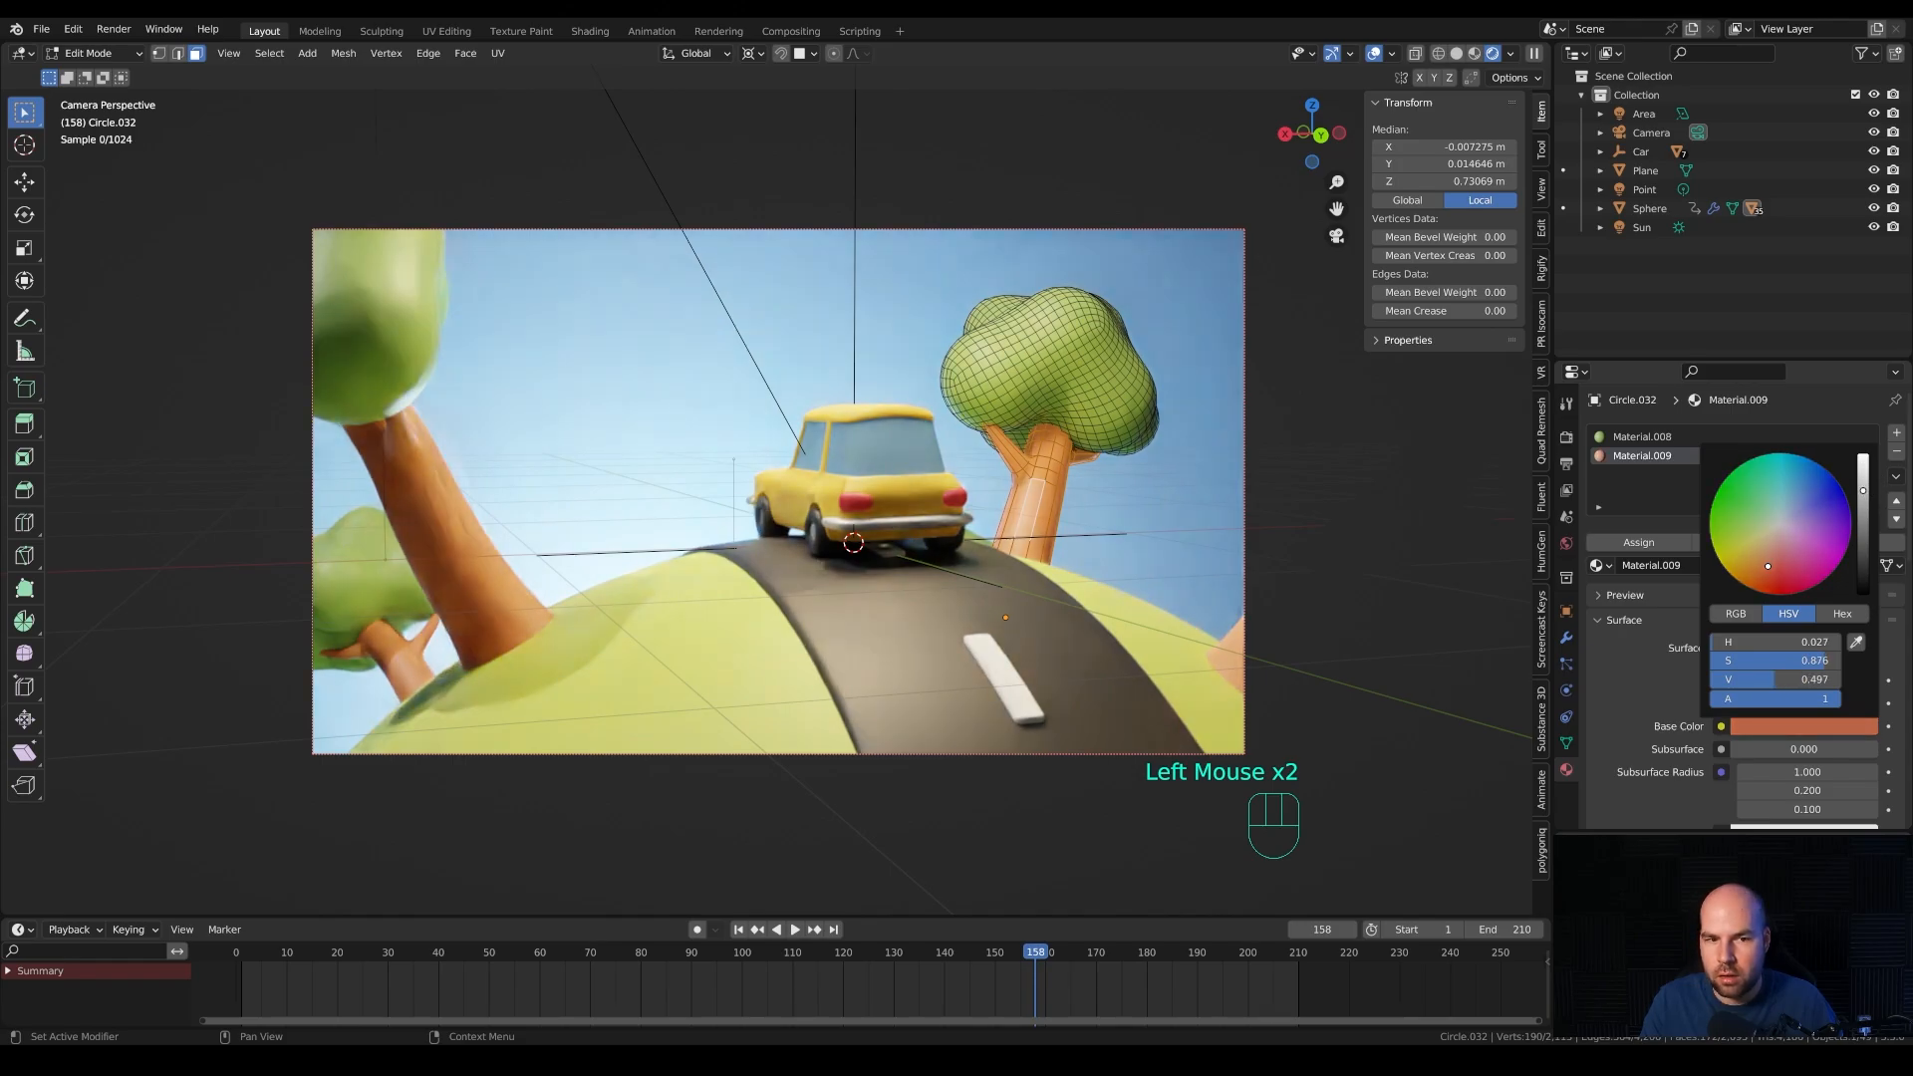
scroll(1811, 724, down, 5)
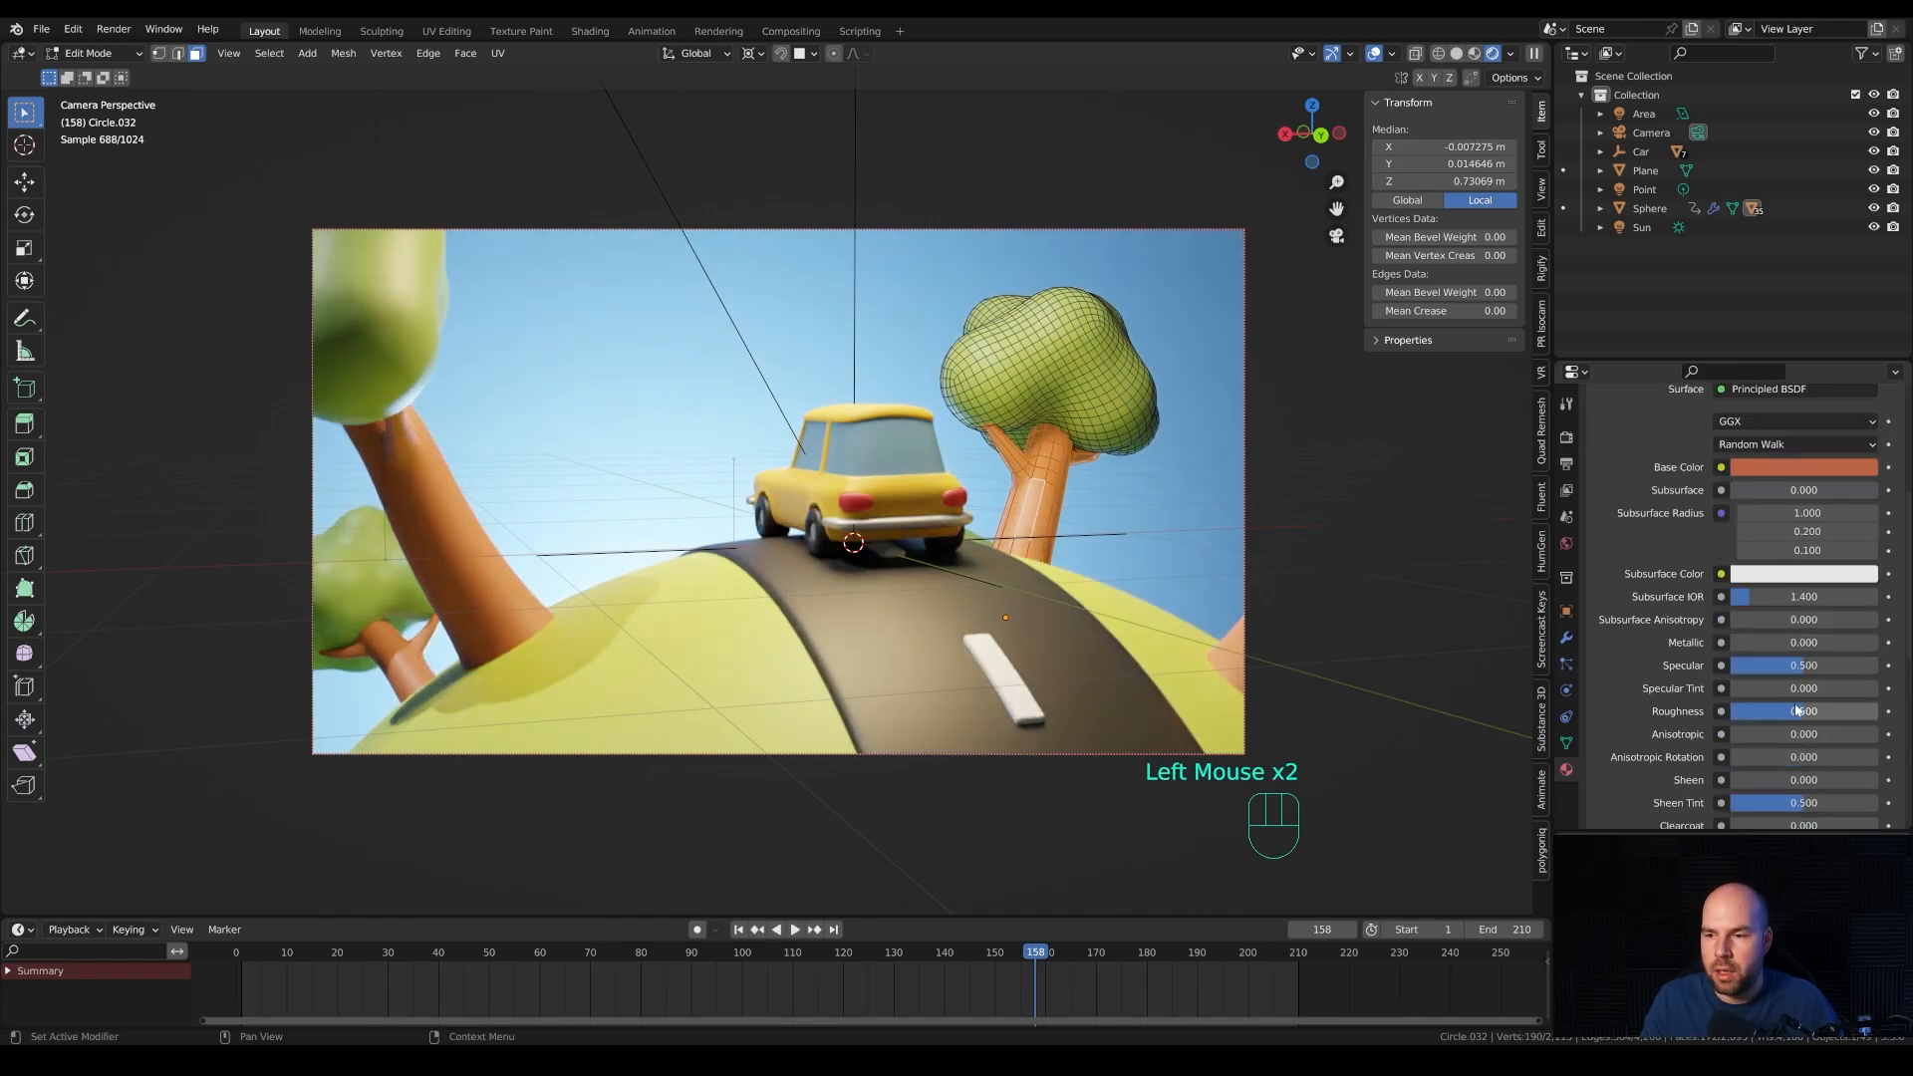
click(1797, 710)
drag(1804, 710, 1795, 710)
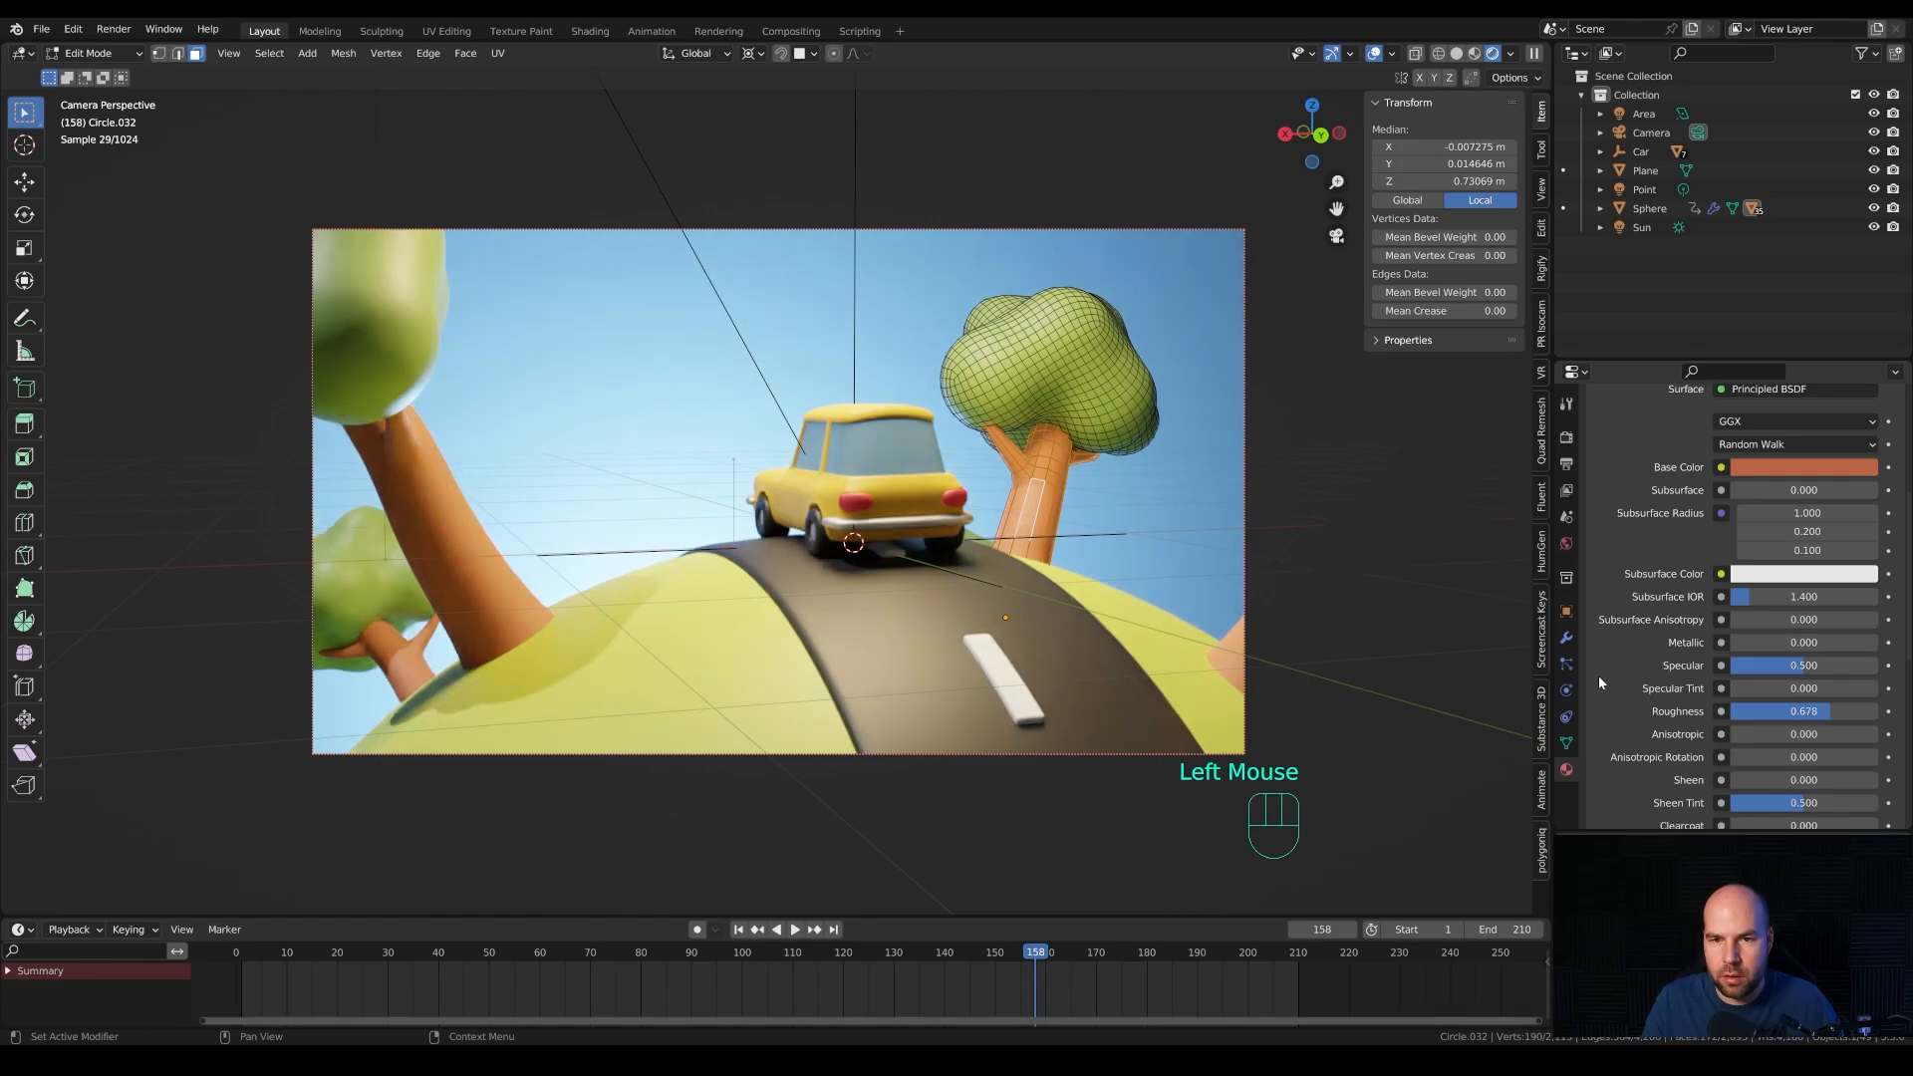
scroll(782, 481, down, 2)
key(Tab)
Duplicate the tree into the empty space beside the planet and clear the copy's parent while keeping its transformation.
scroll(782, 482, up, 1)
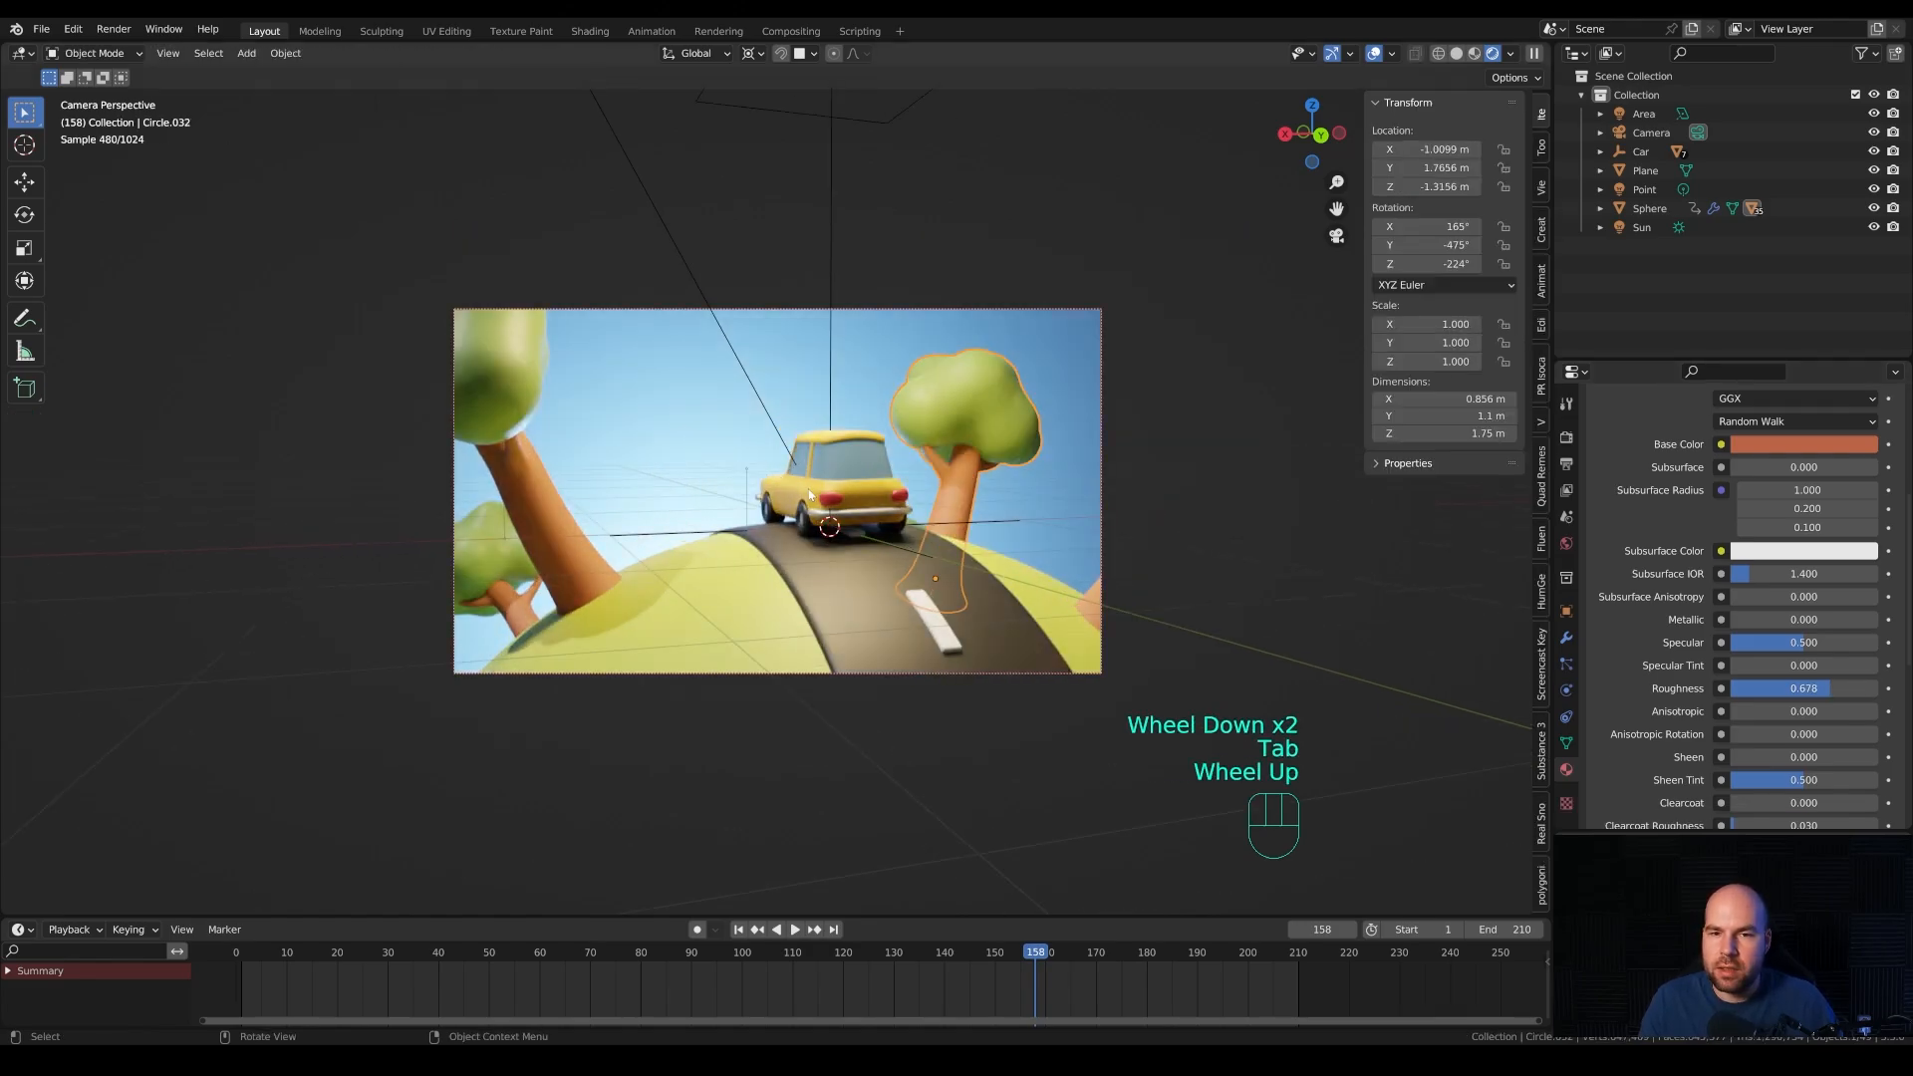
shift+middle_drag(810, 493, 869, 461)
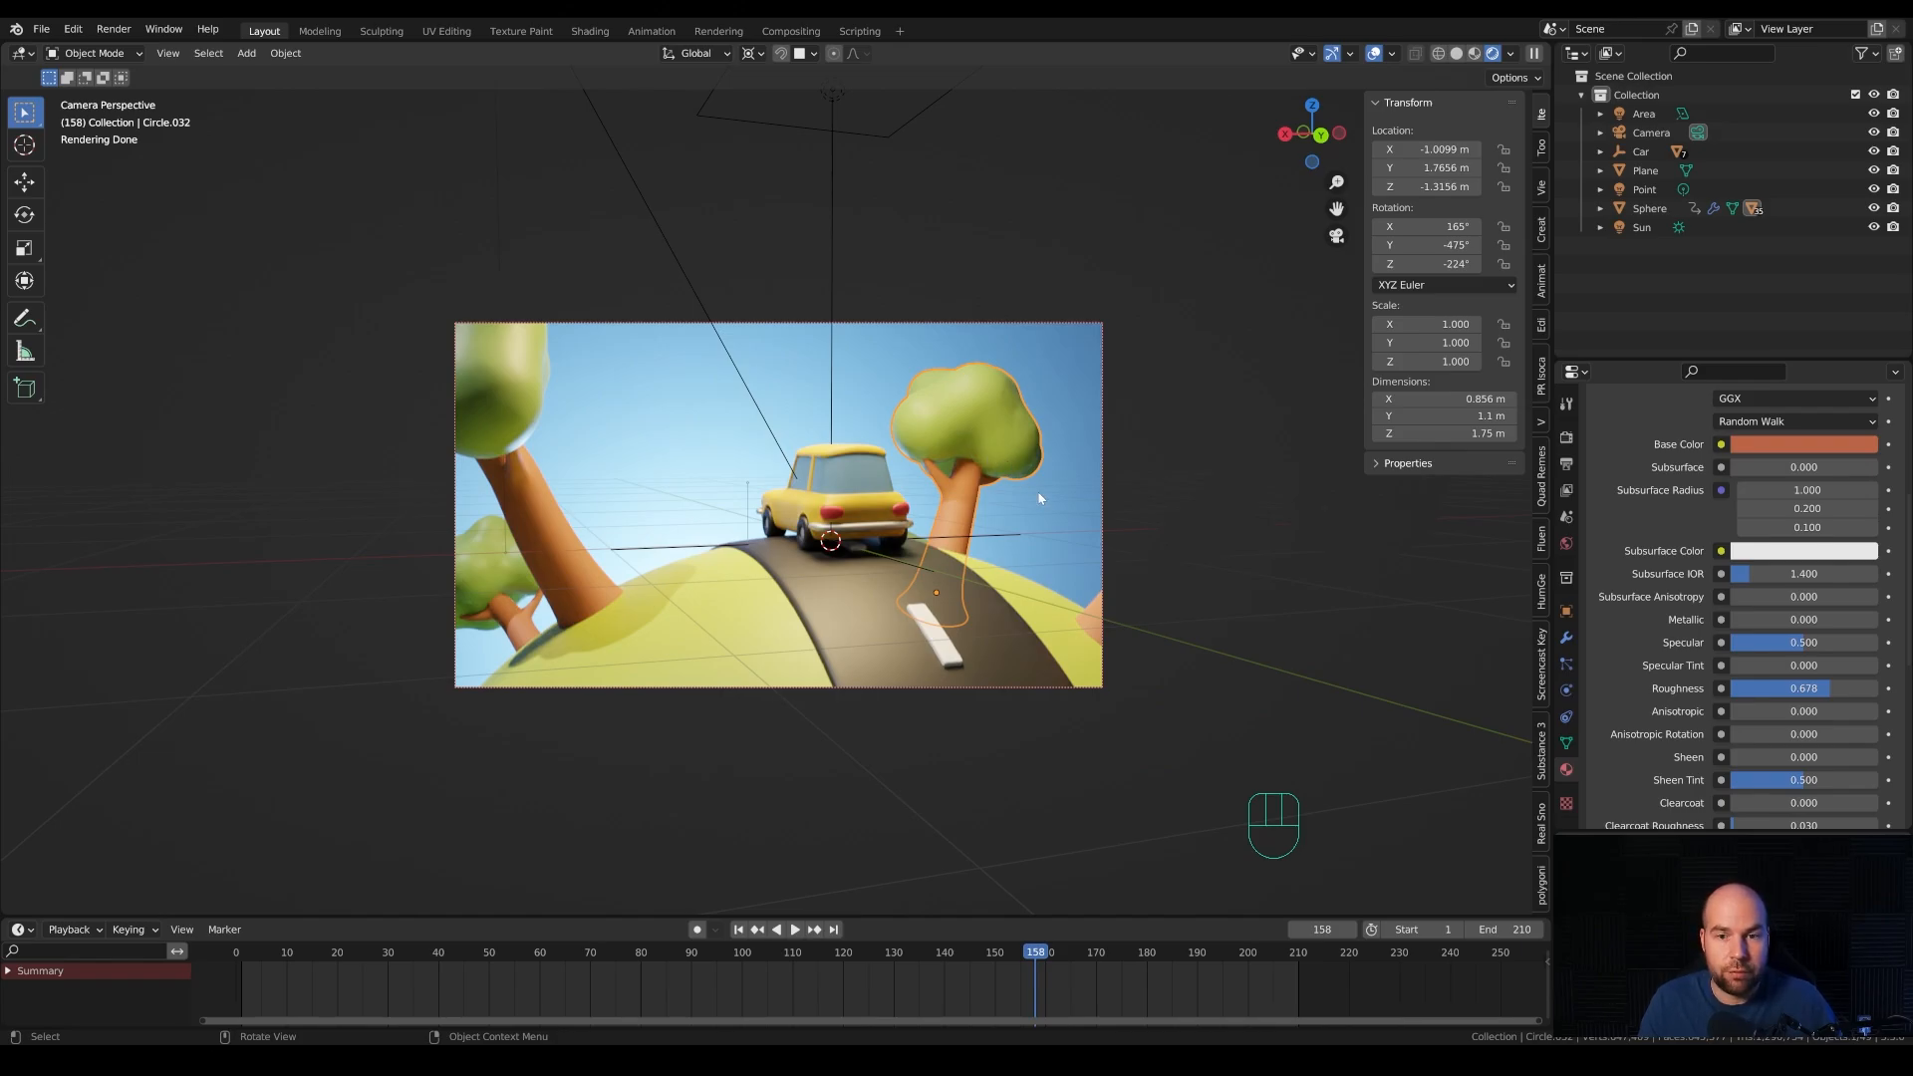
mouse_move(906, 426)
middle_down()
mouse_move(859, 448)
mouse_move(905, 445)
middle_up()
scroll(869, 443, down, 2)
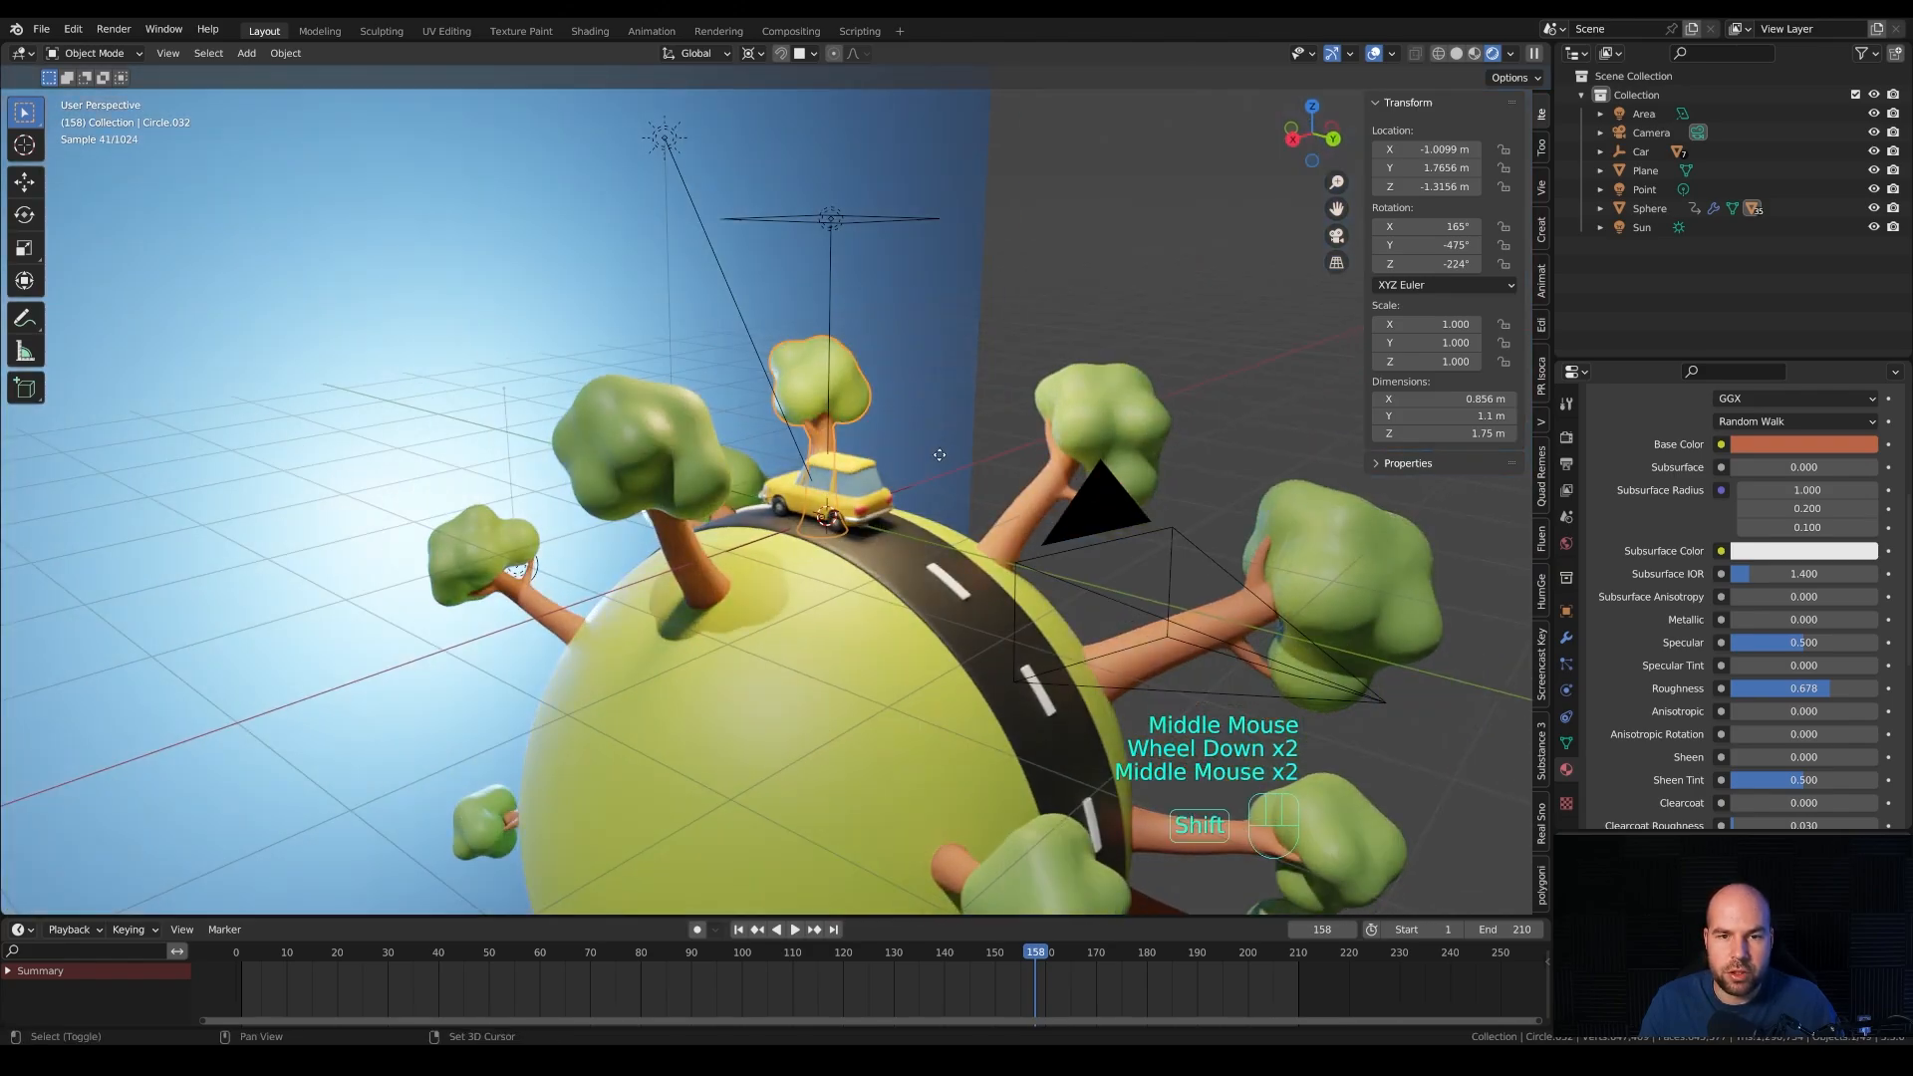
key(shift+d)
click(534, 351)
key(alt+p)
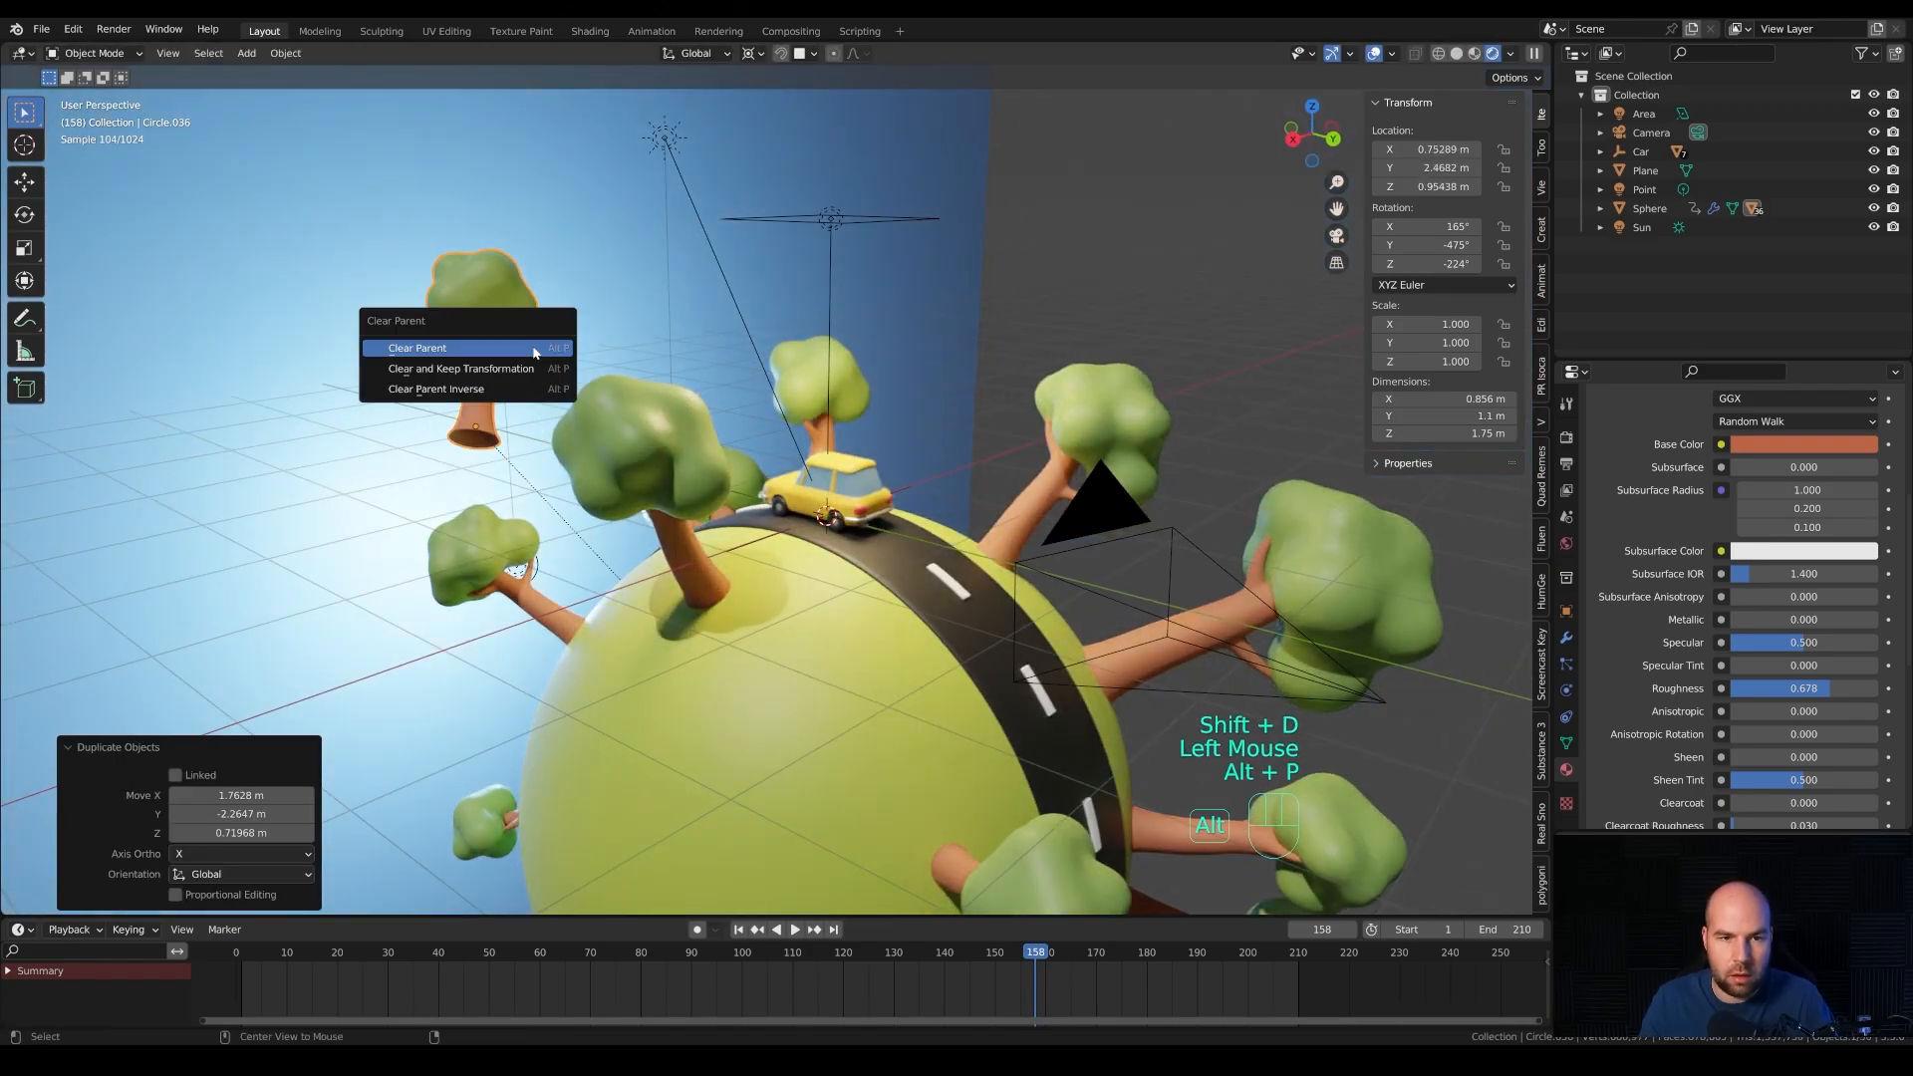
click(516, 370)
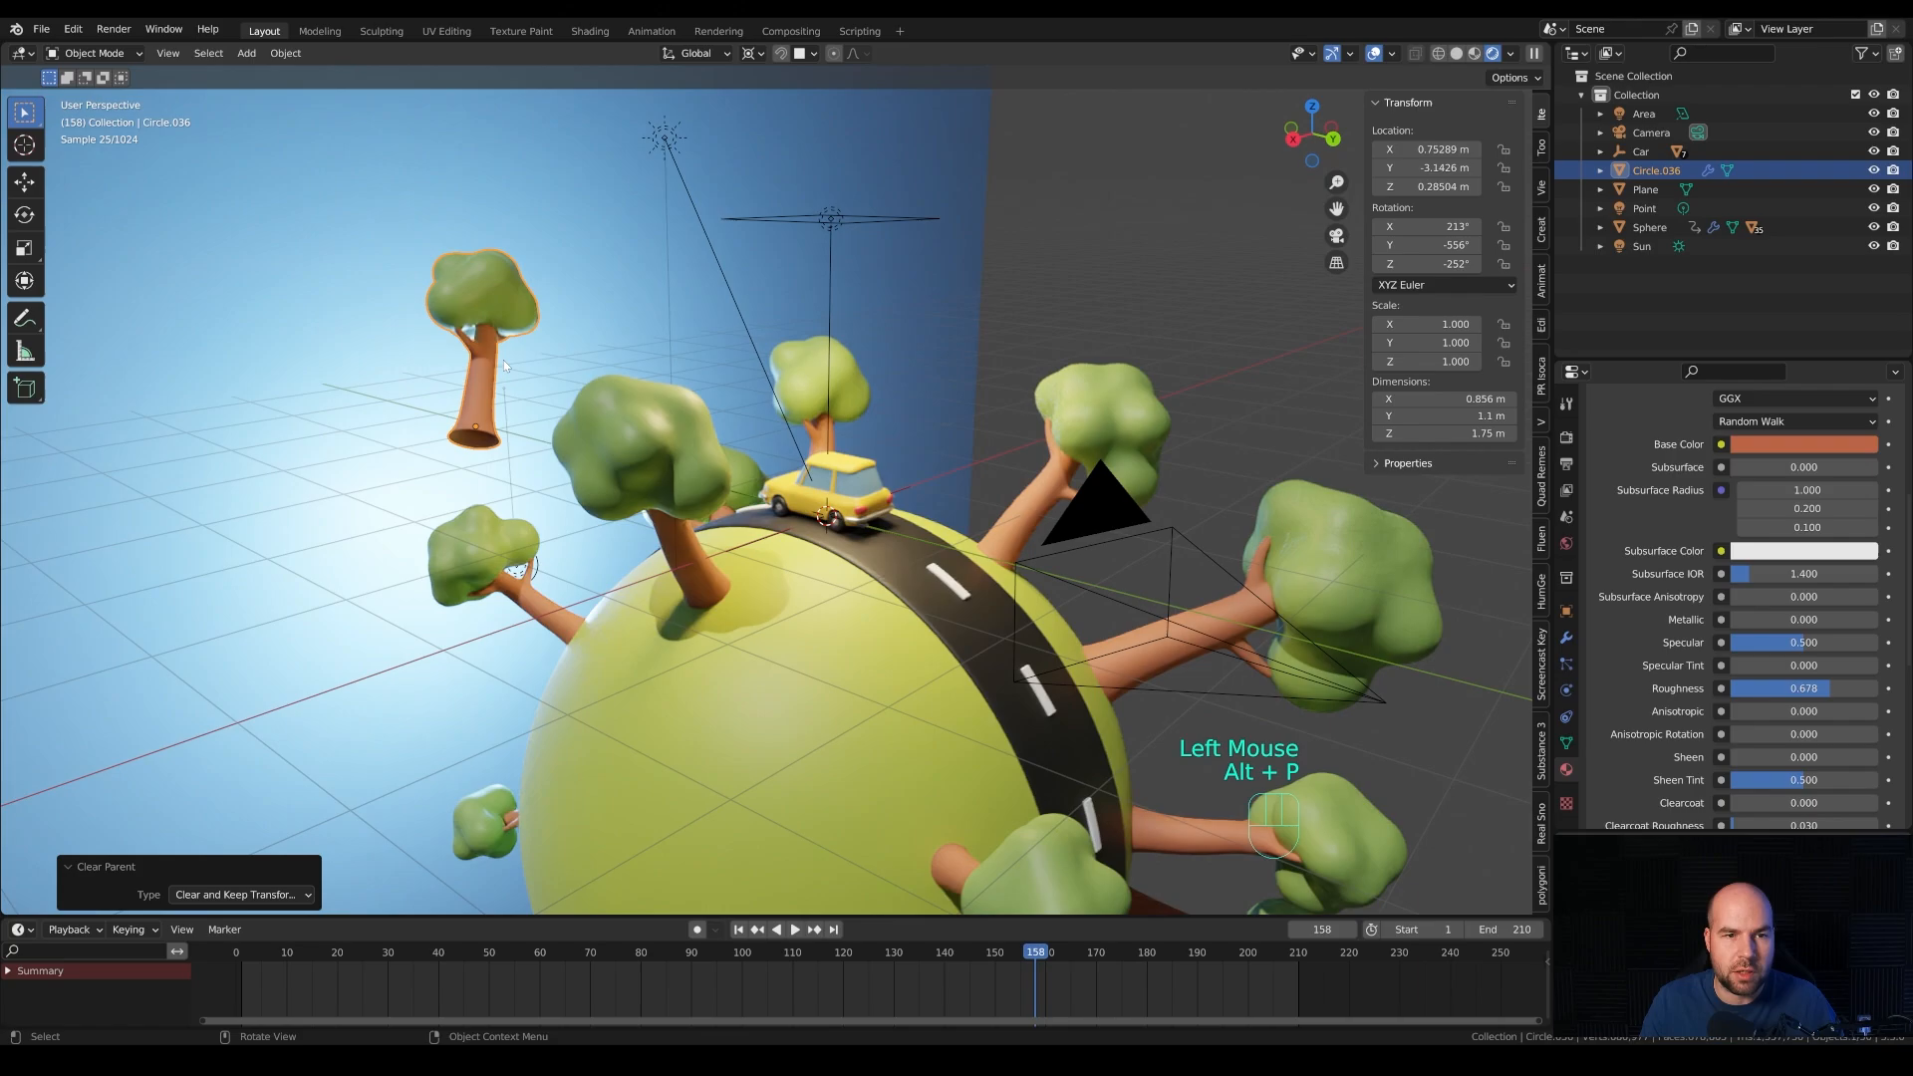
Clear the duplicated tree's rotation and delete its trunk faces so only the foliage mesh is left.
key(alt+r)
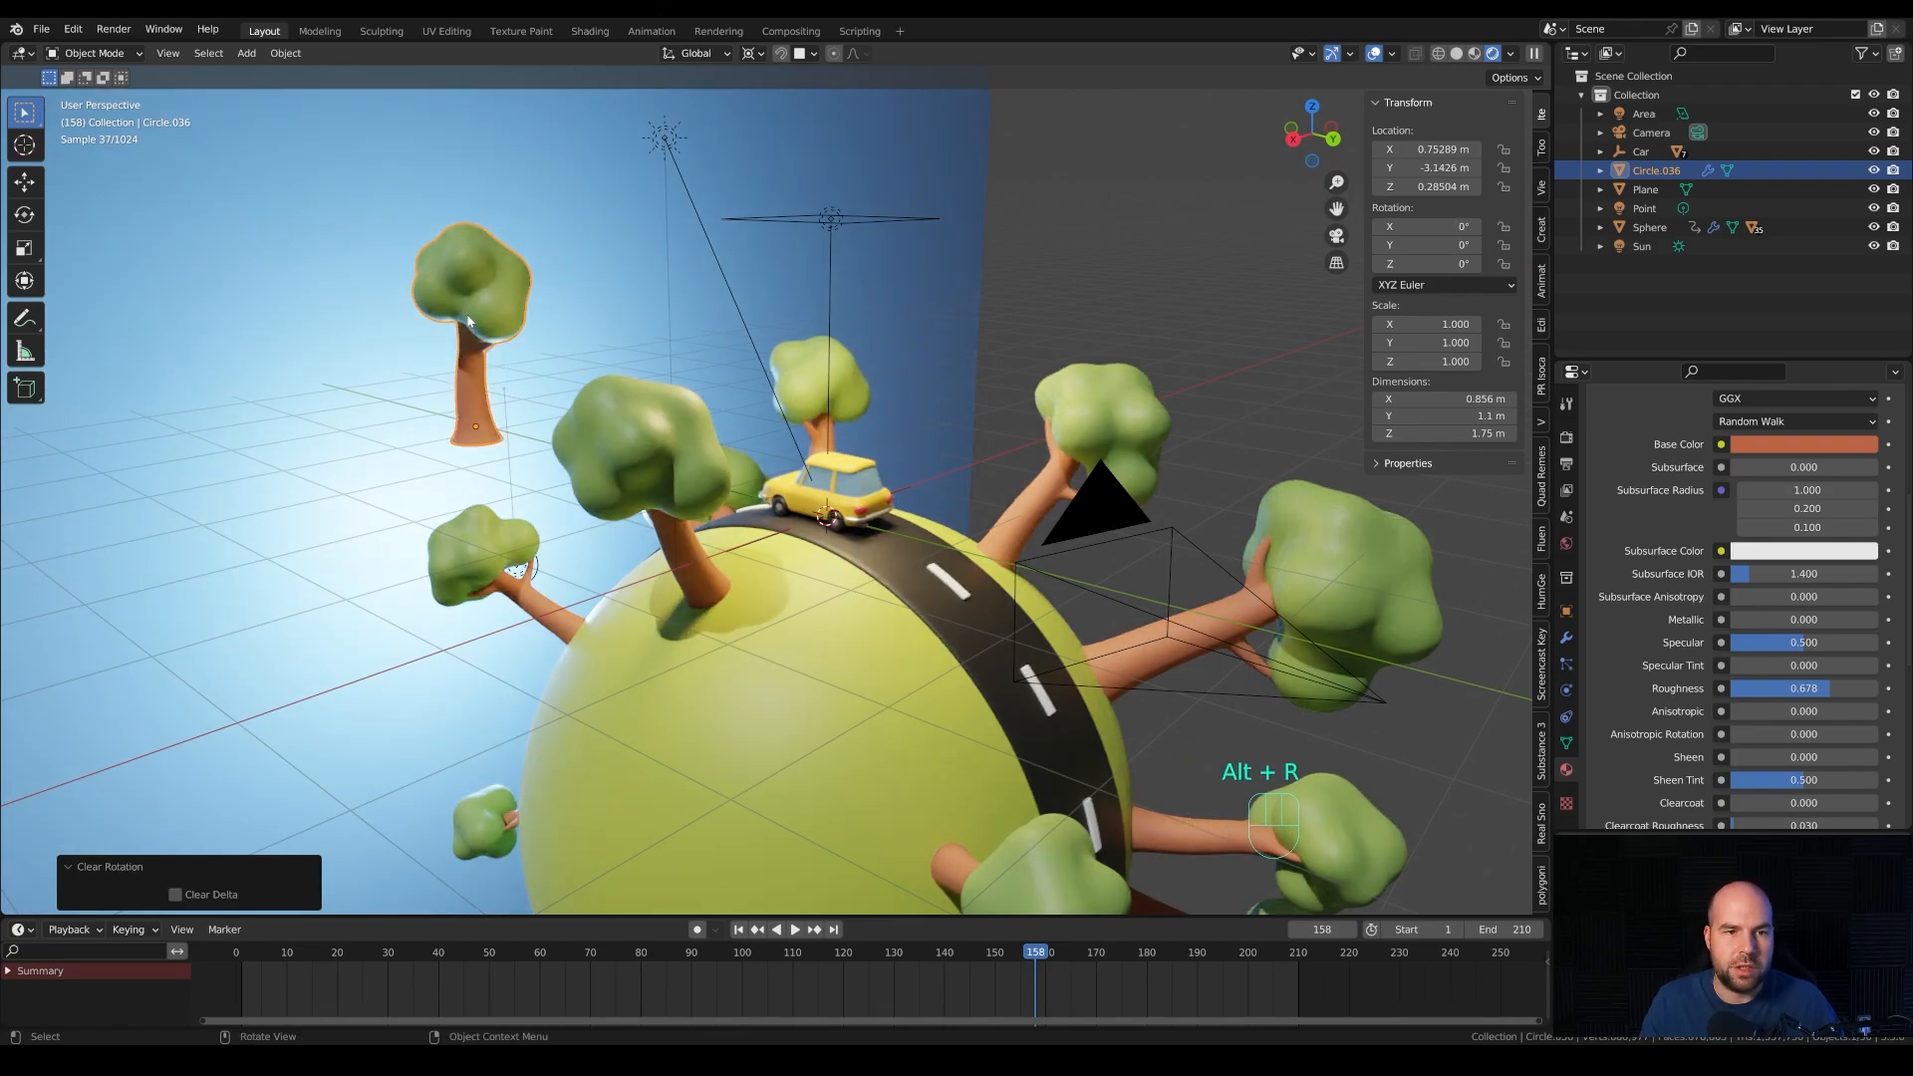
key(Tab)
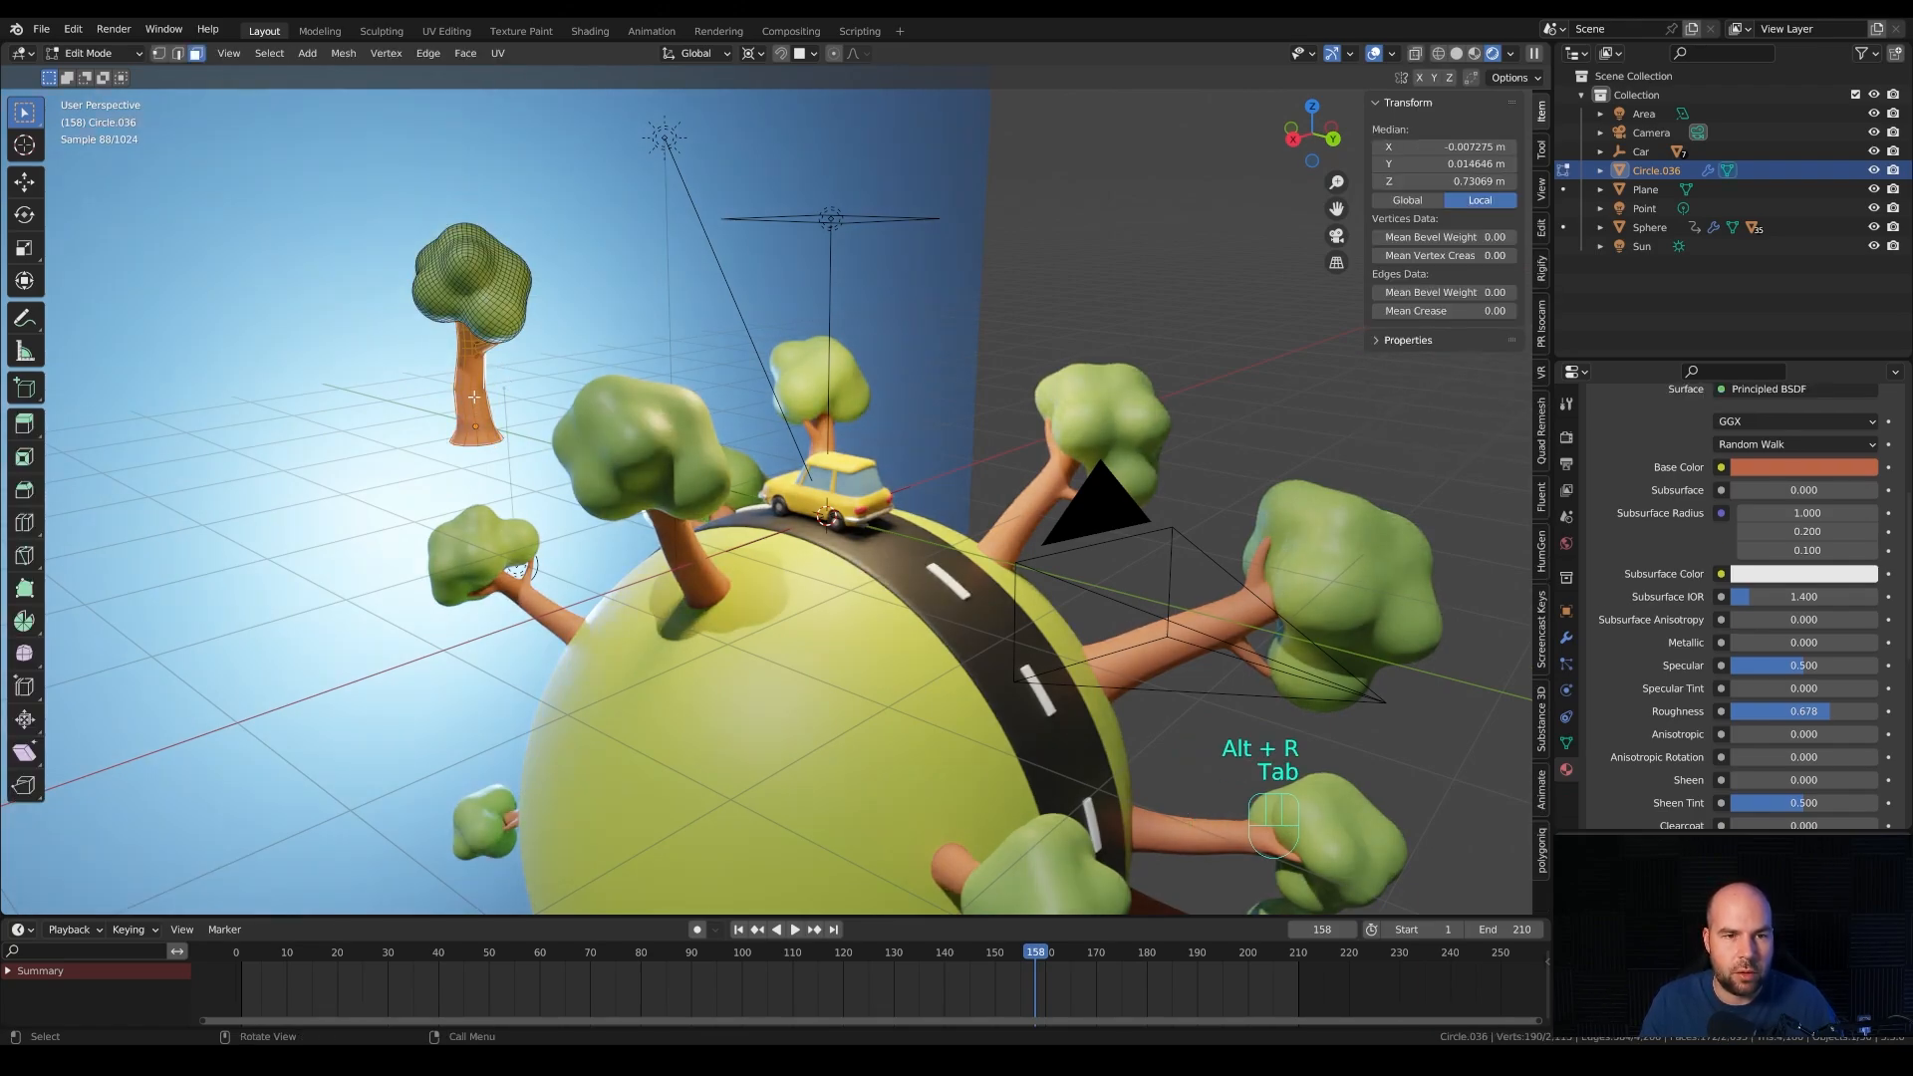
key(x)
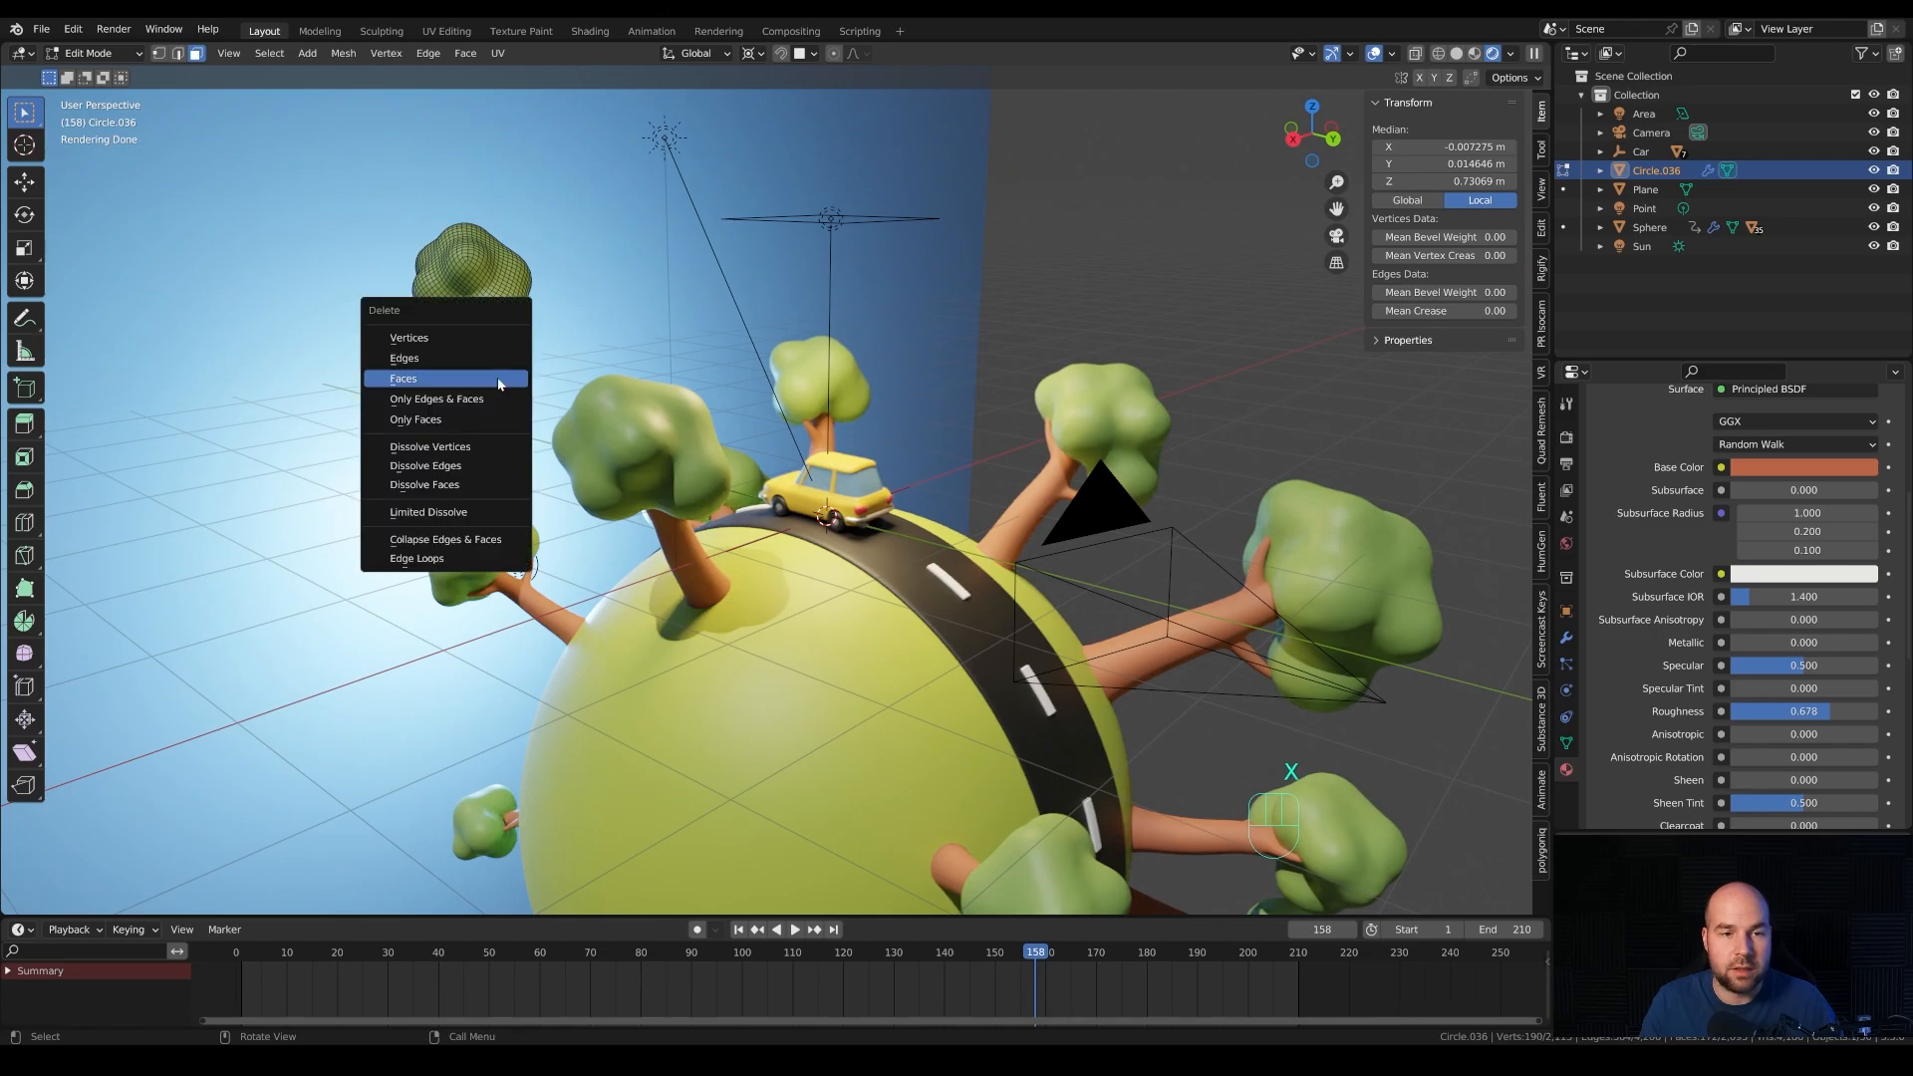
click(498, 331)
key(Tab)
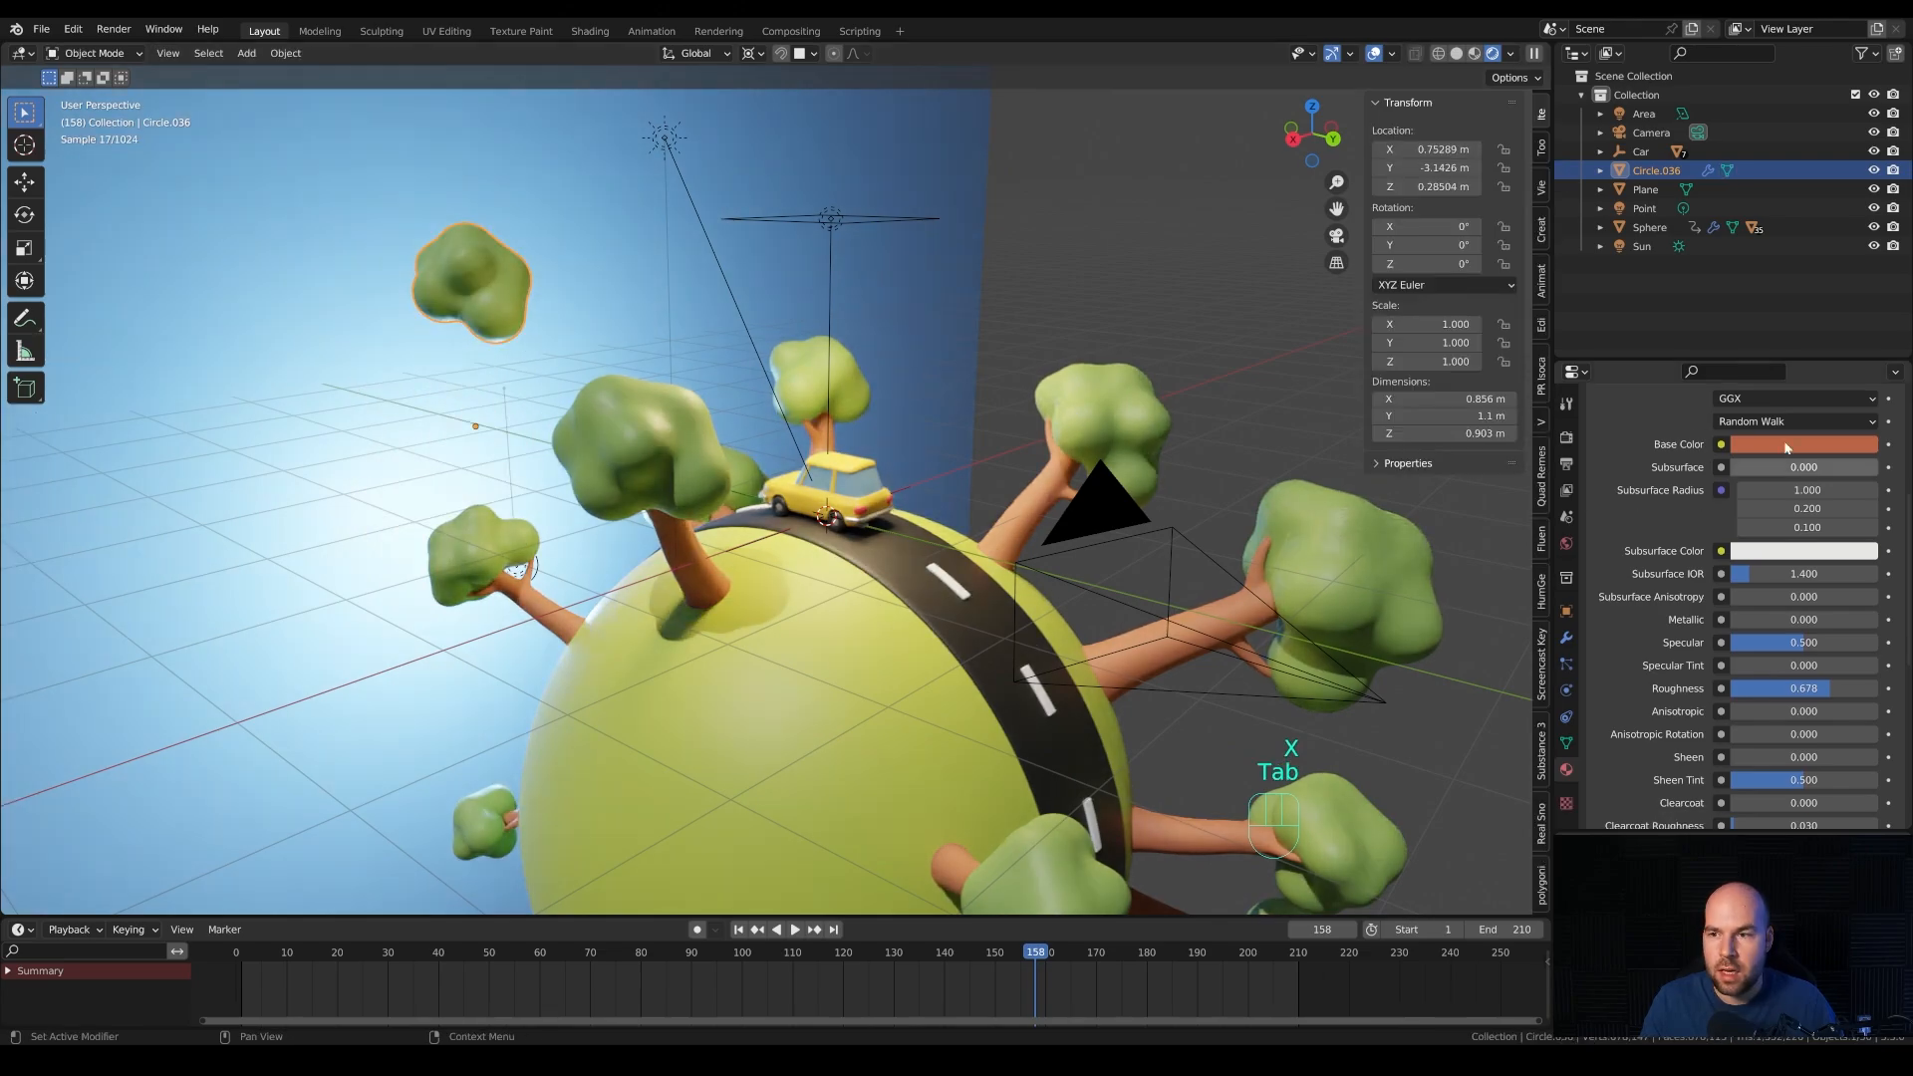
Remove the foliage copy's old material slots and give it a new white material with Roughness 1.000.
scroll(1834, 458, up, 2)
click(1896, 436)
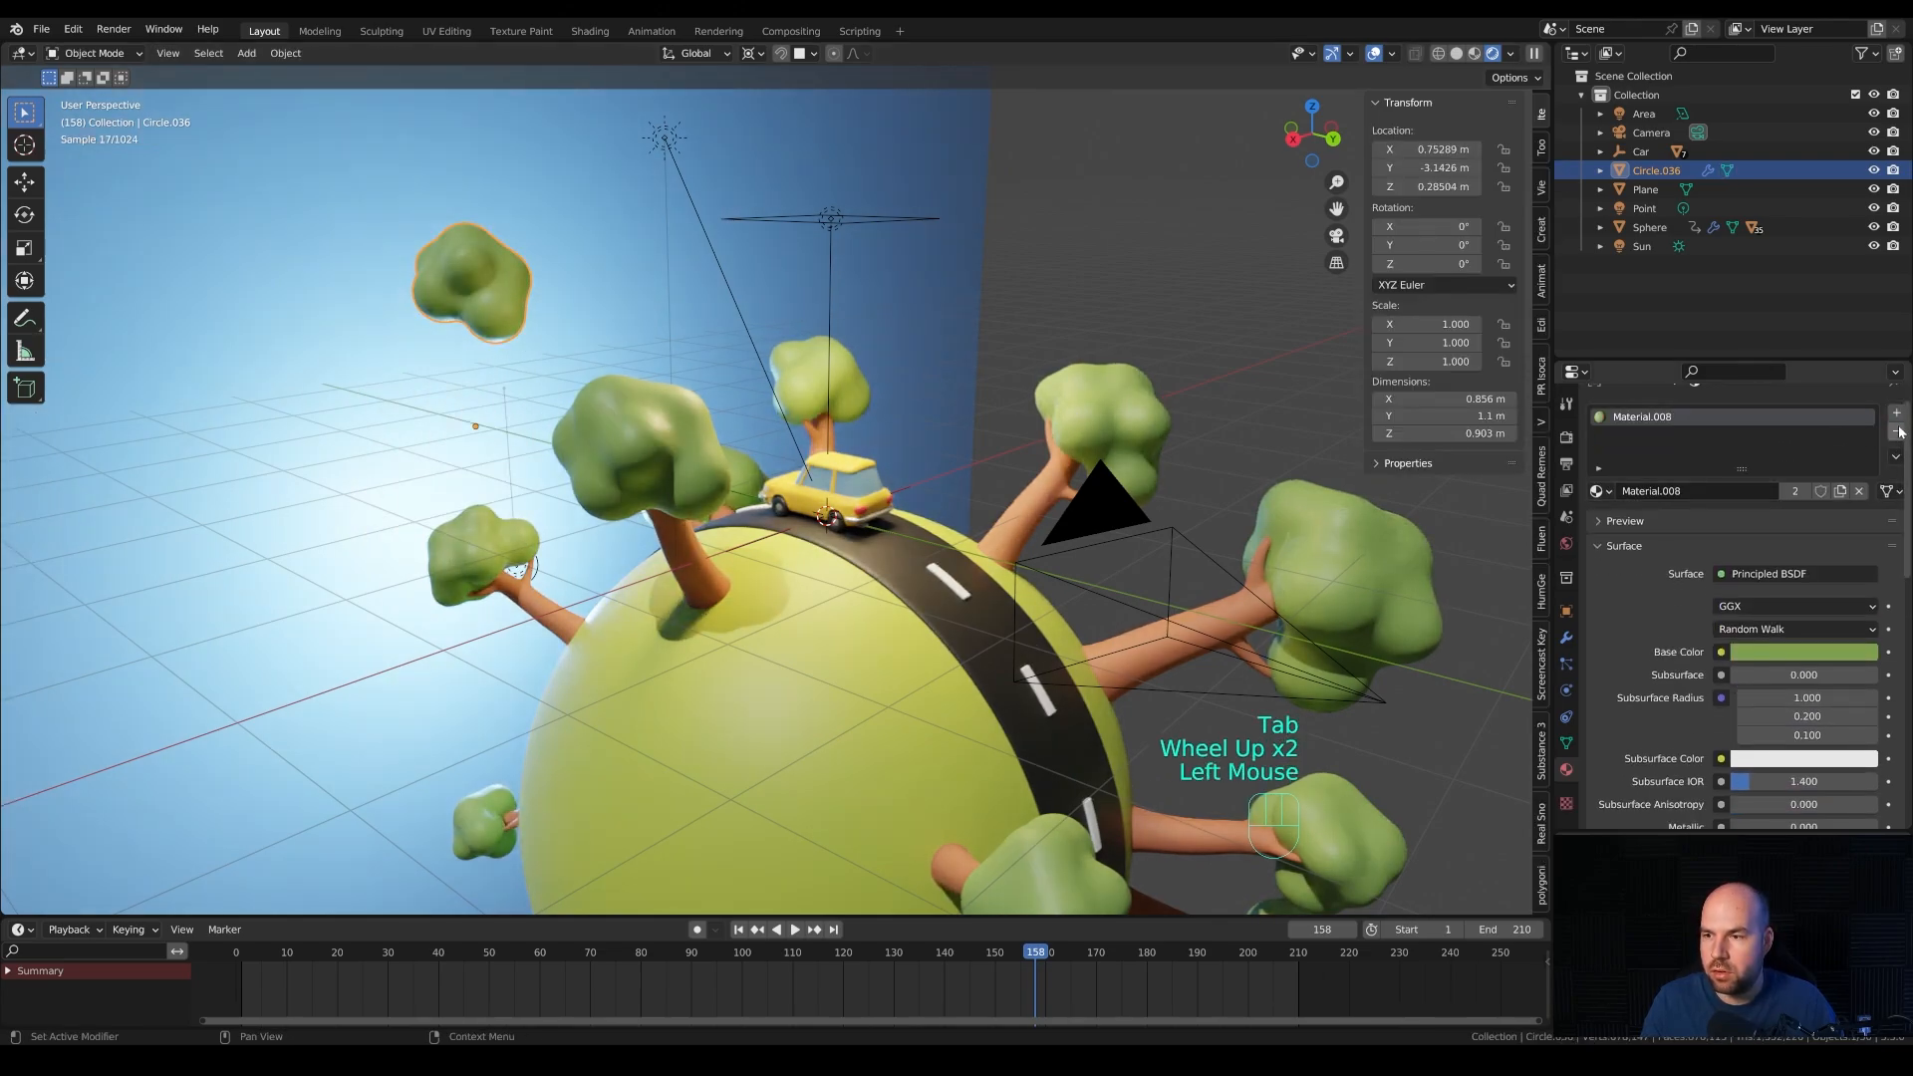
click(1896, 436)
click(1668, 512)
click(1800, 672)
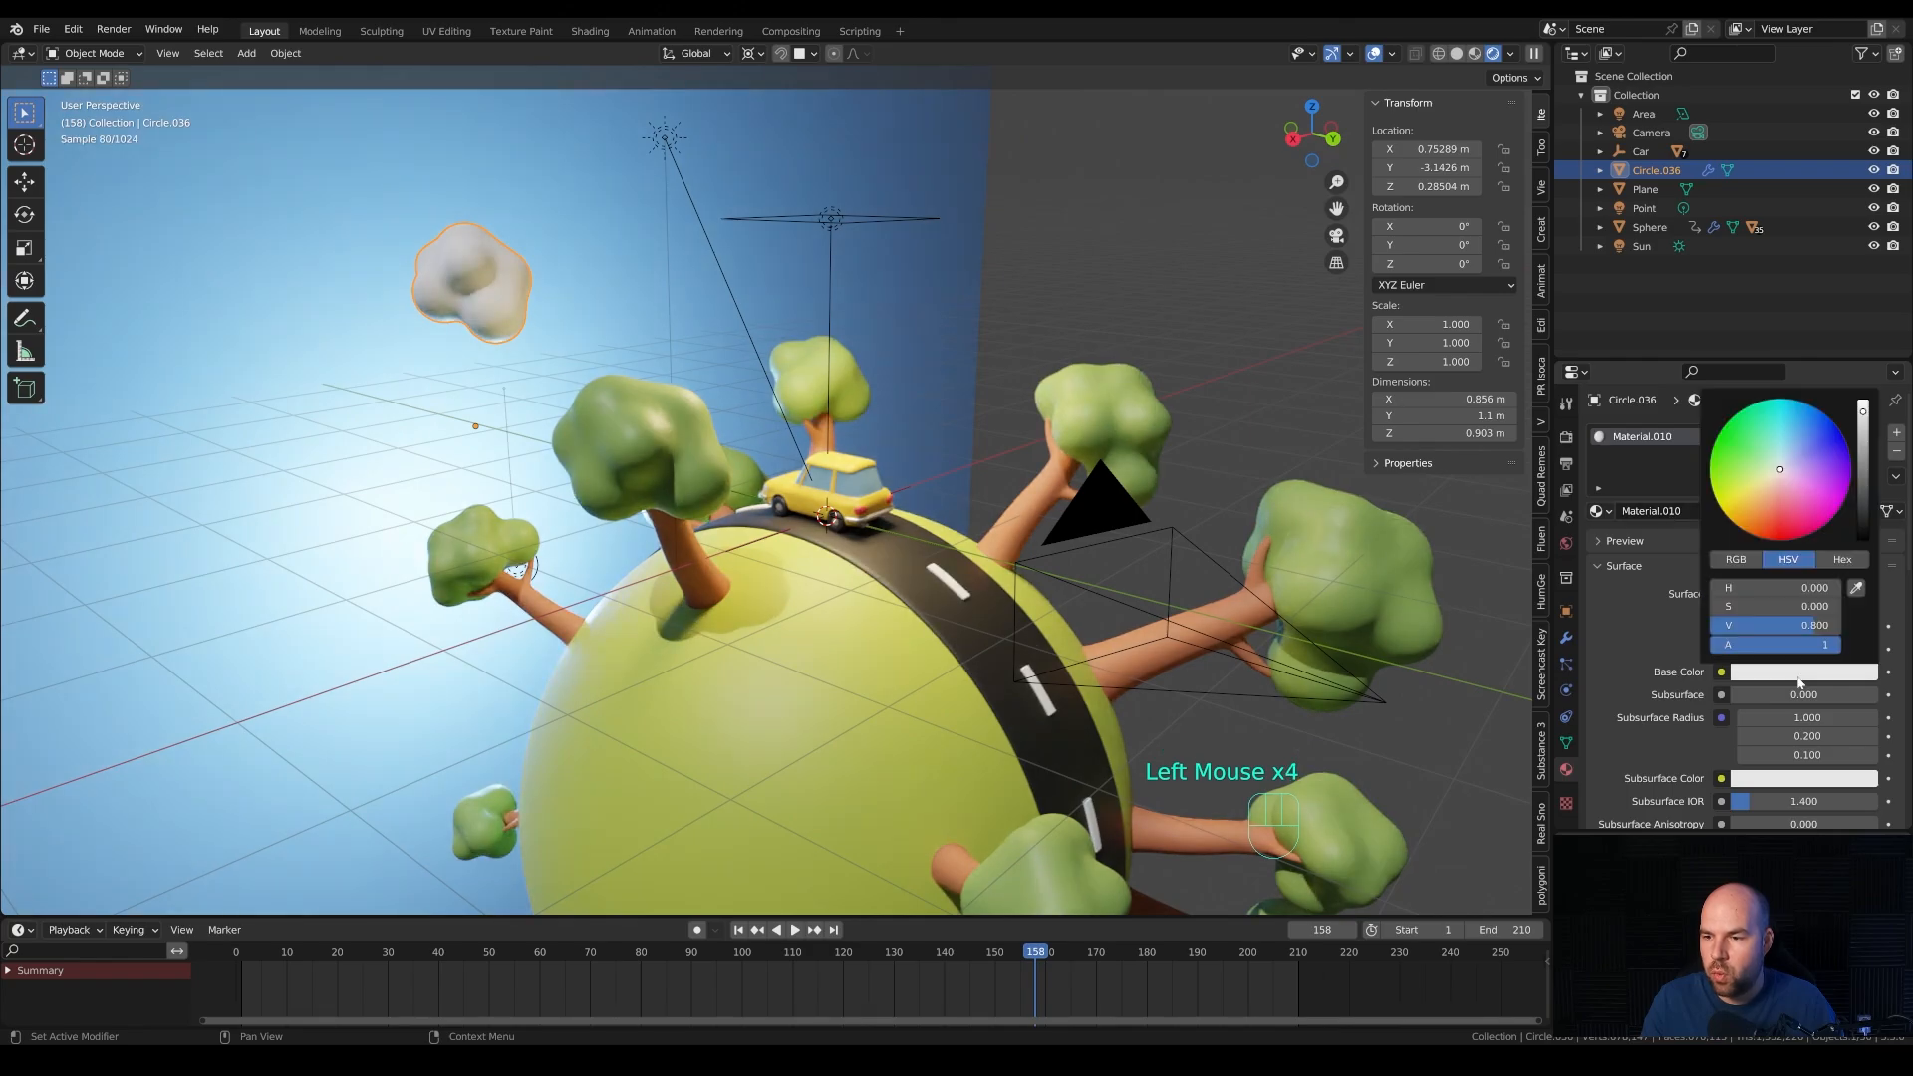
scroll(1640, 755, down, 2)
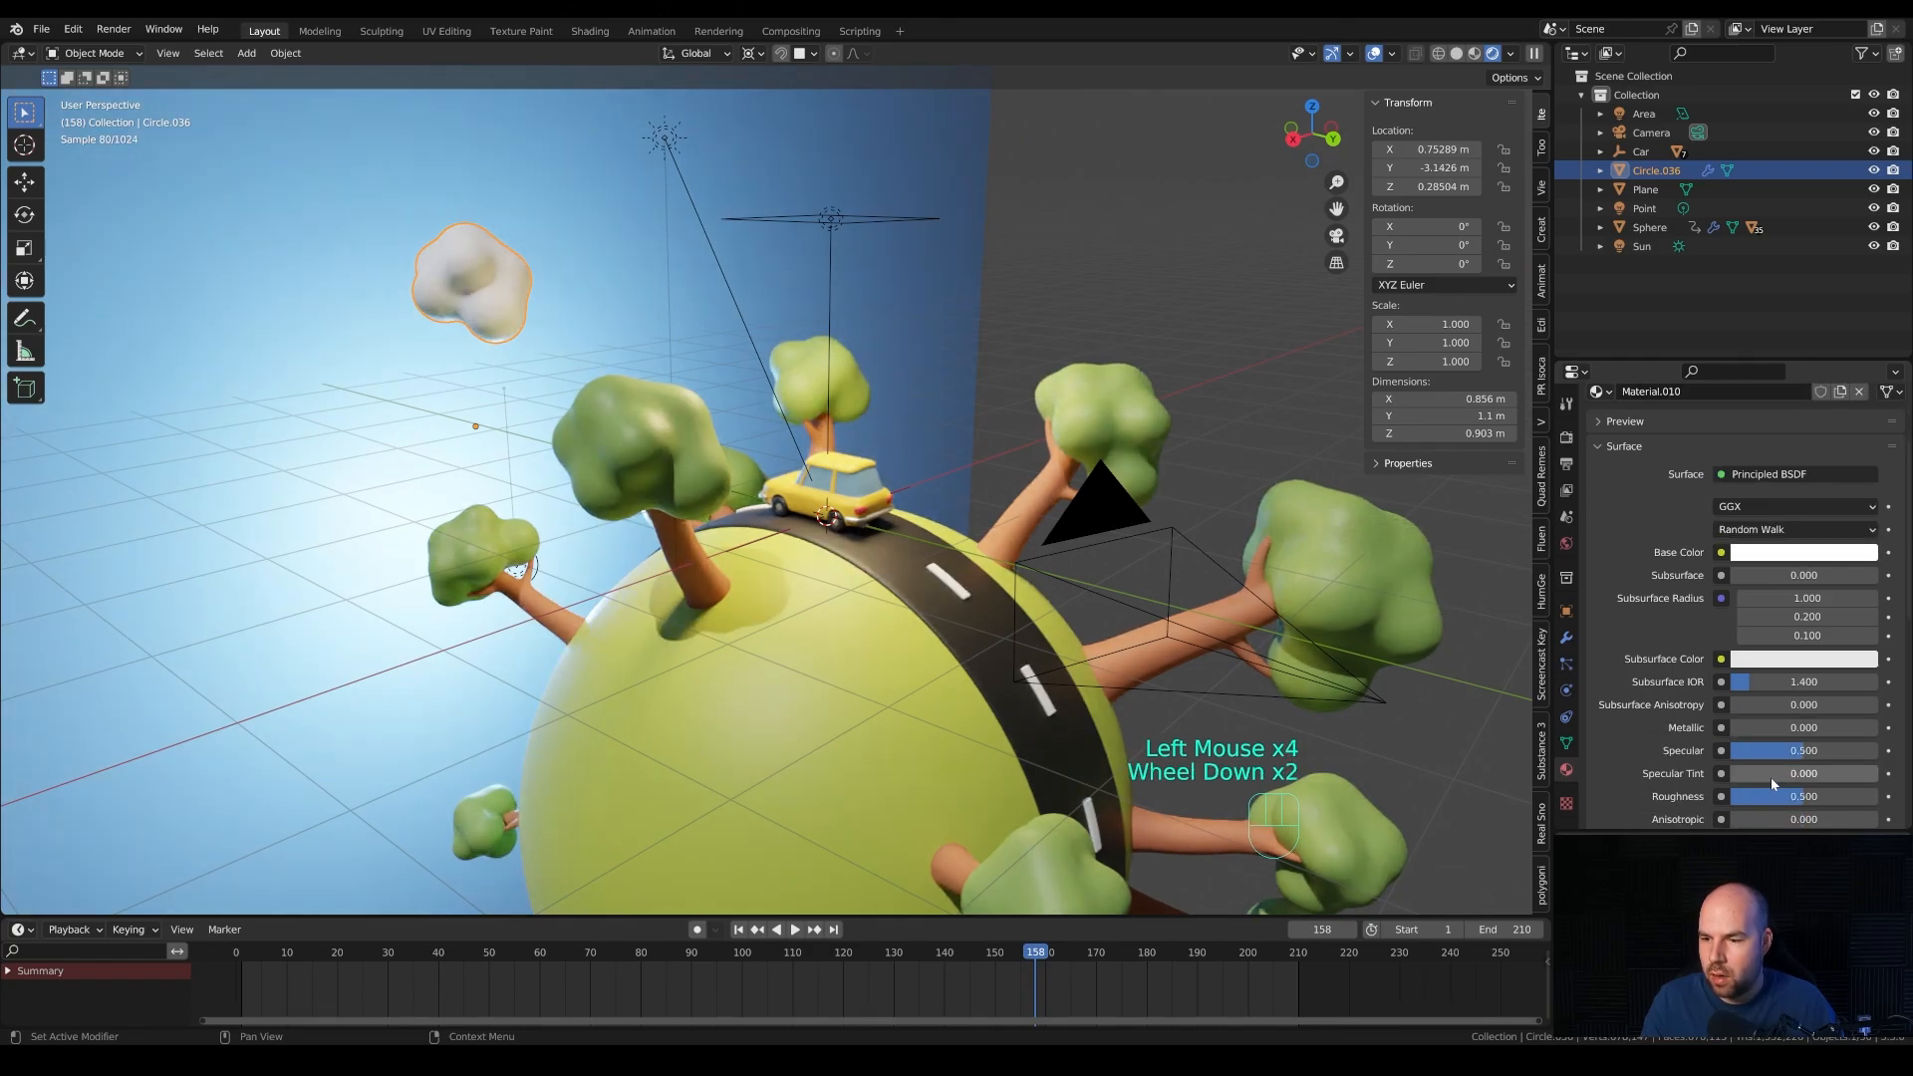
drag(1793, 796, 1850, 797)
Move the cloud's whole mesh down onto its origin in Edit Mode, then return to Object Mode.
middle_drag(578, 319, 539, 293)
key(ctrl+z)
key(Tab)
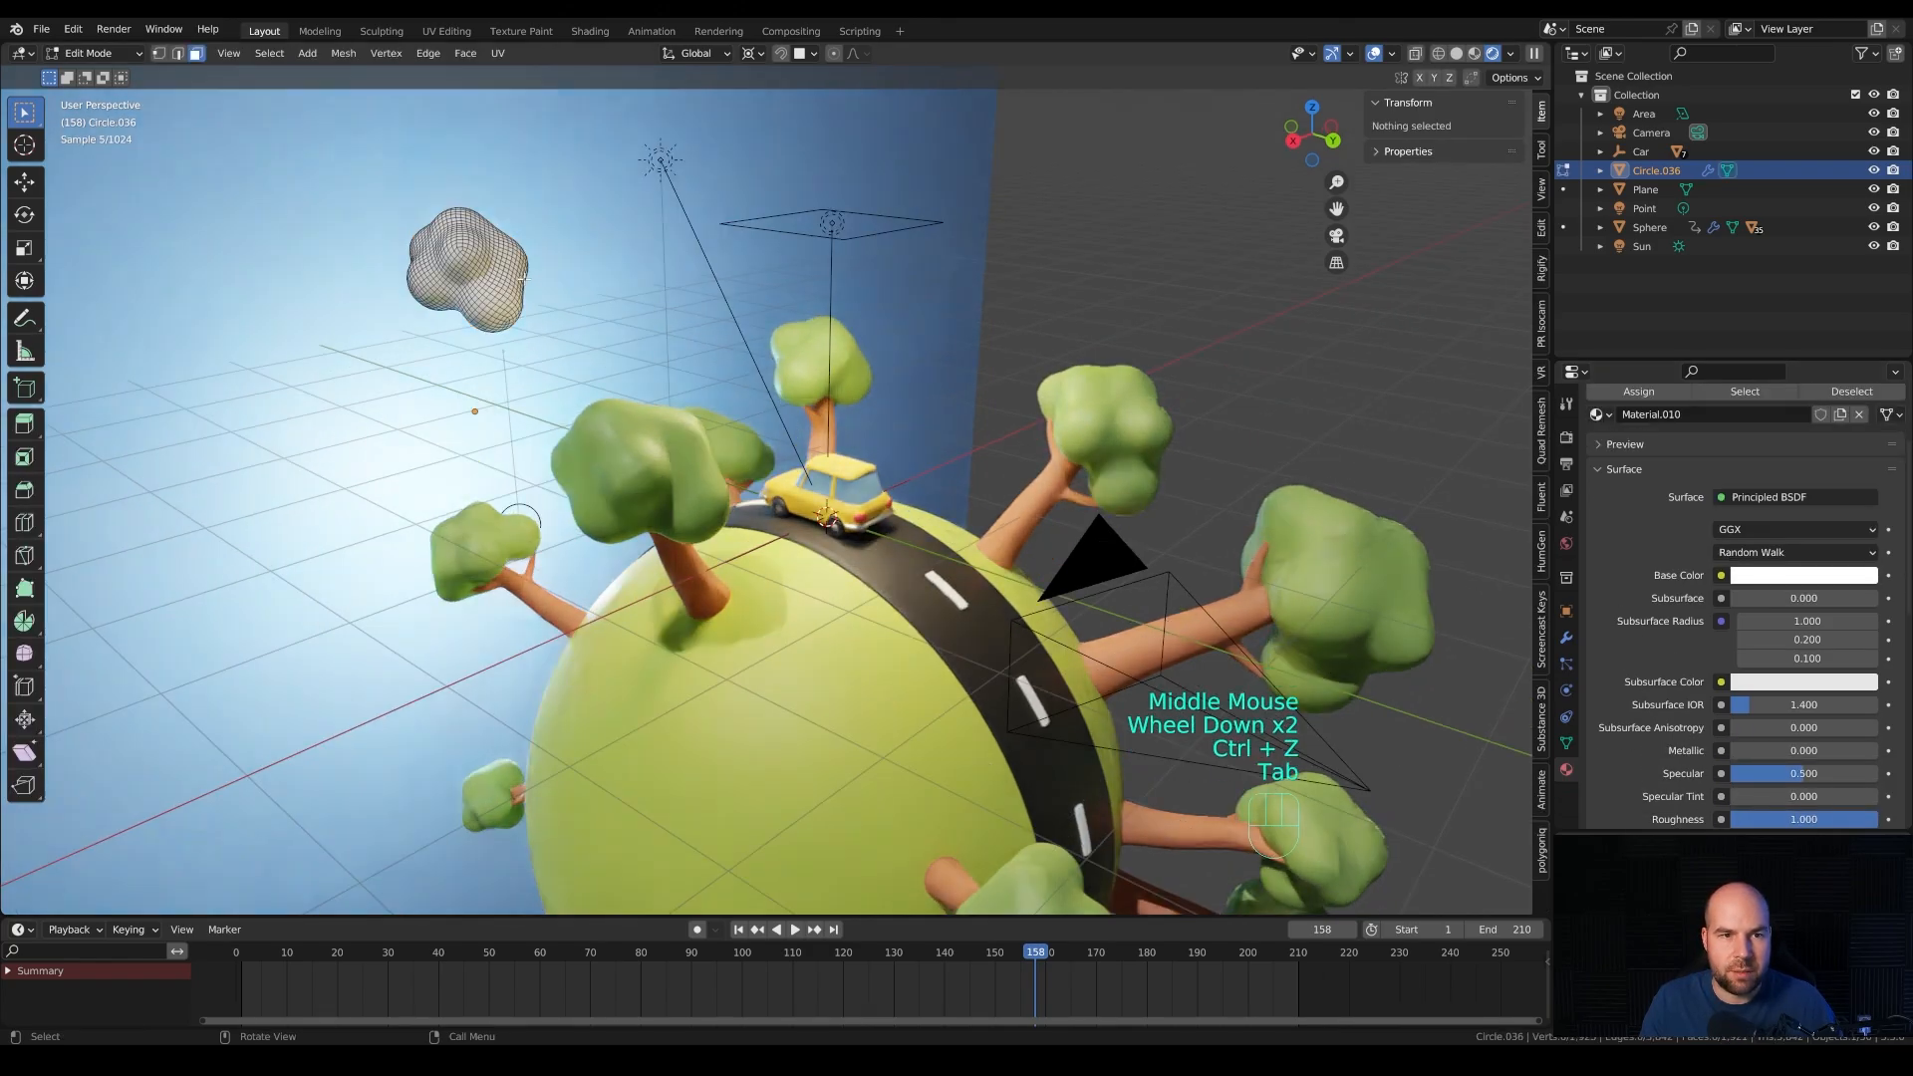
key(a)
key(g)
key(z)
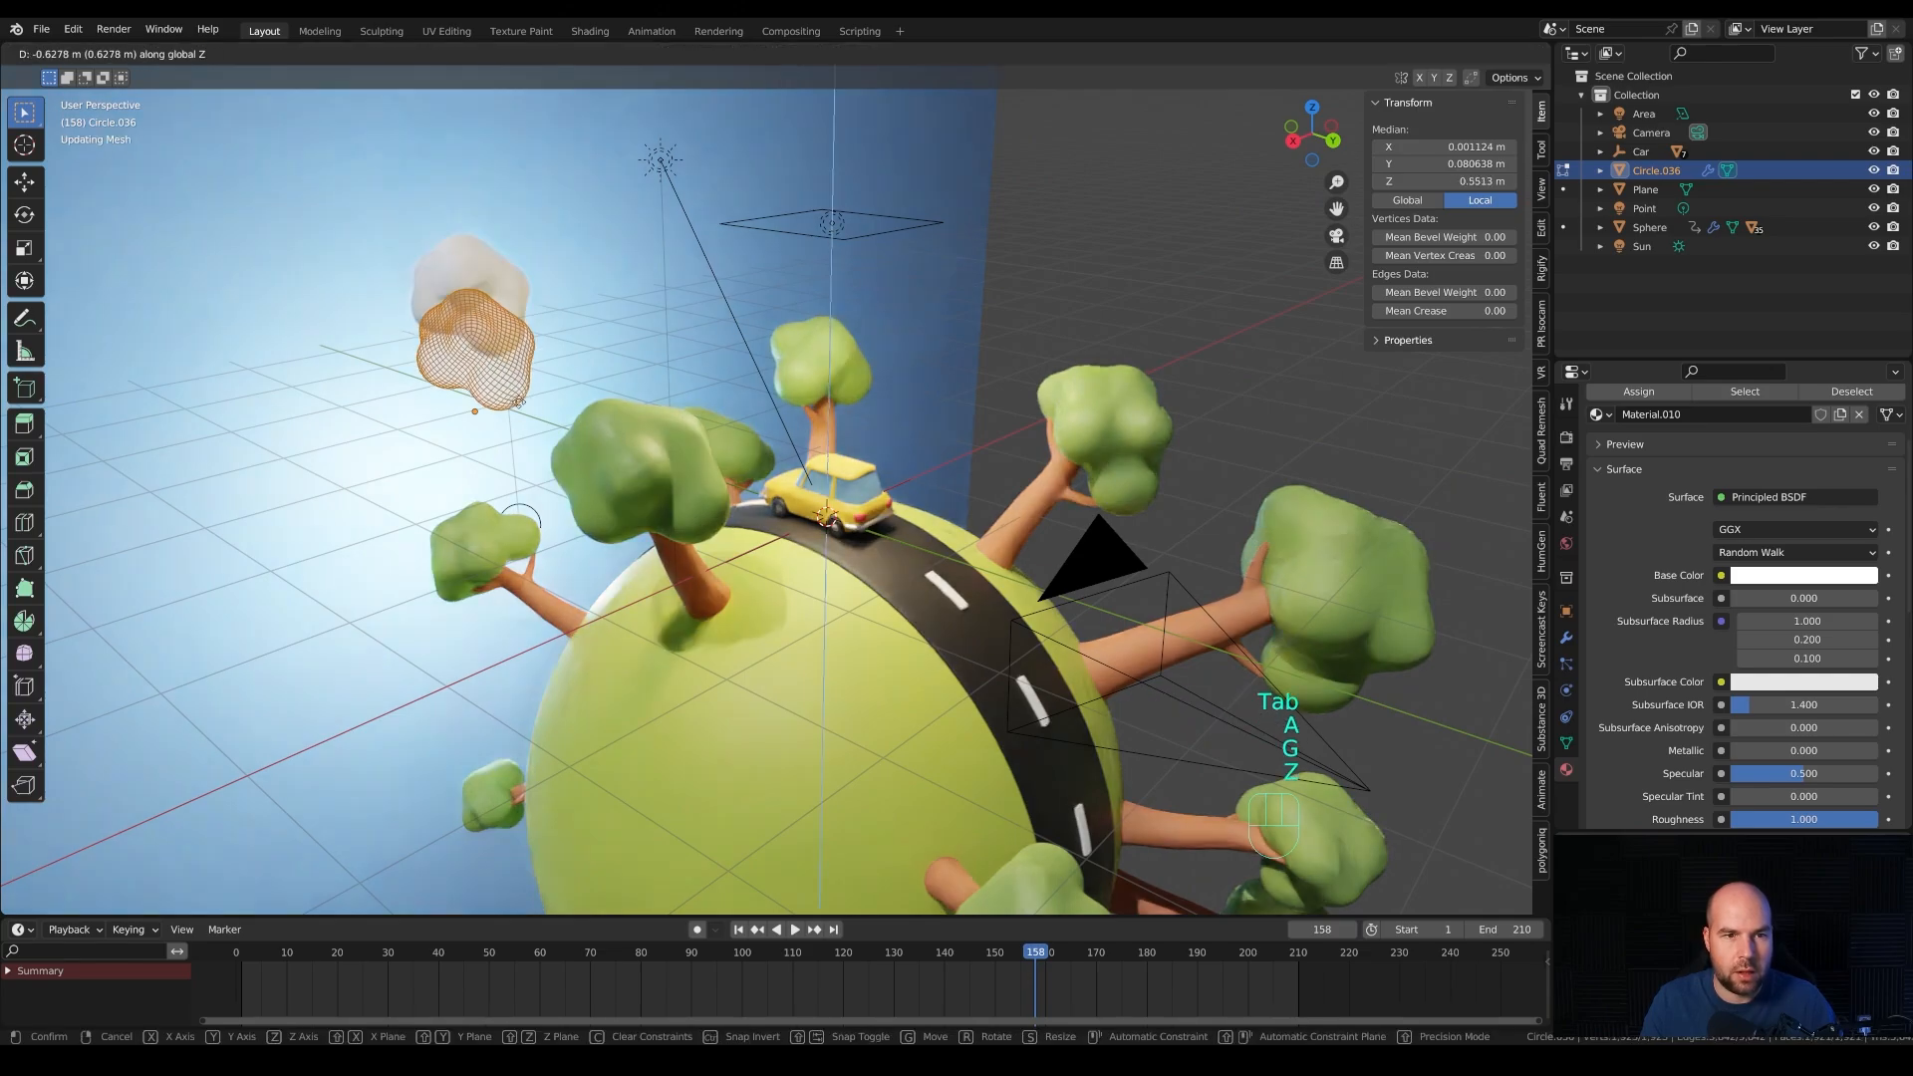
click(539, 434)
middle_drag(539, 434, 692, 403)
key(g)
click(423, 467)
key(Tab)
Move the cloud in camera view by about -0.32 m X, 0.08 m Y and 0.38 m Z into open sky.
key(KP_0)
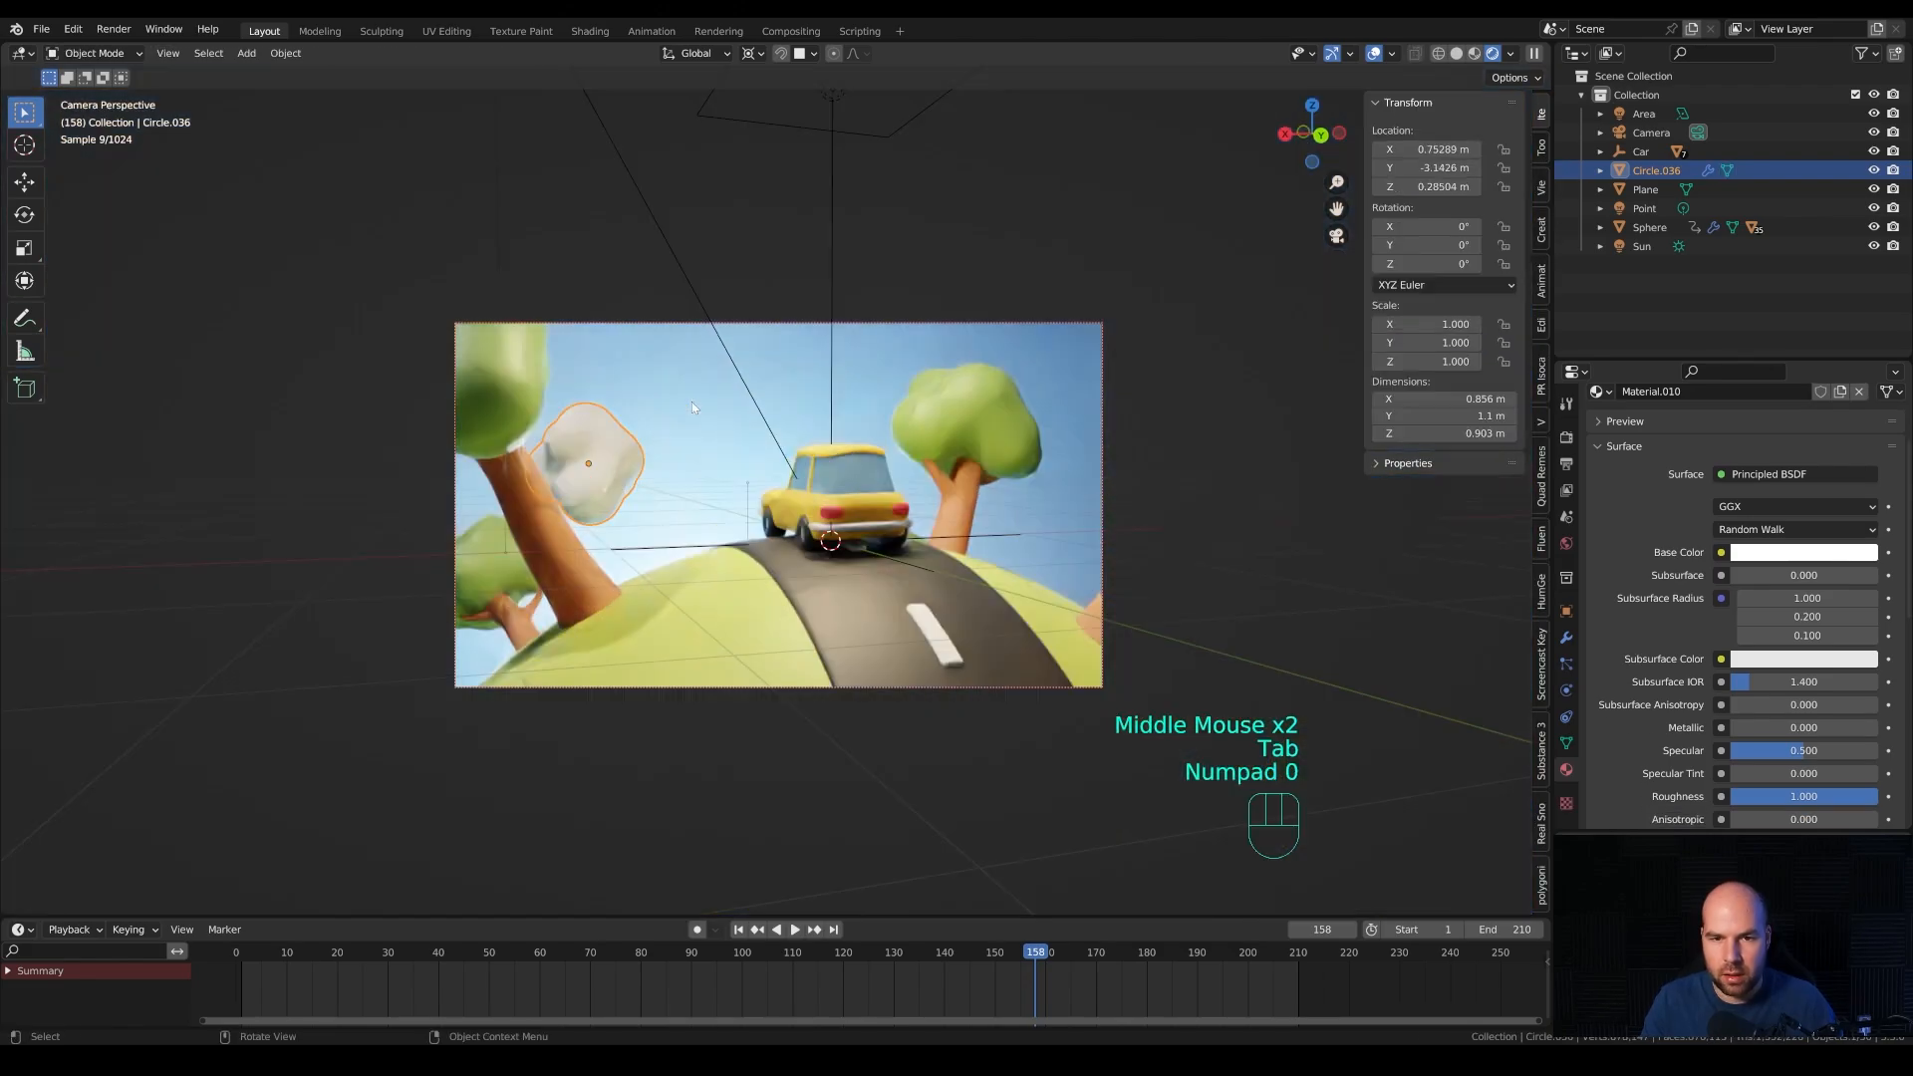
key(g)
click(640, 449)
key(r)
key(r)
key(Escape)
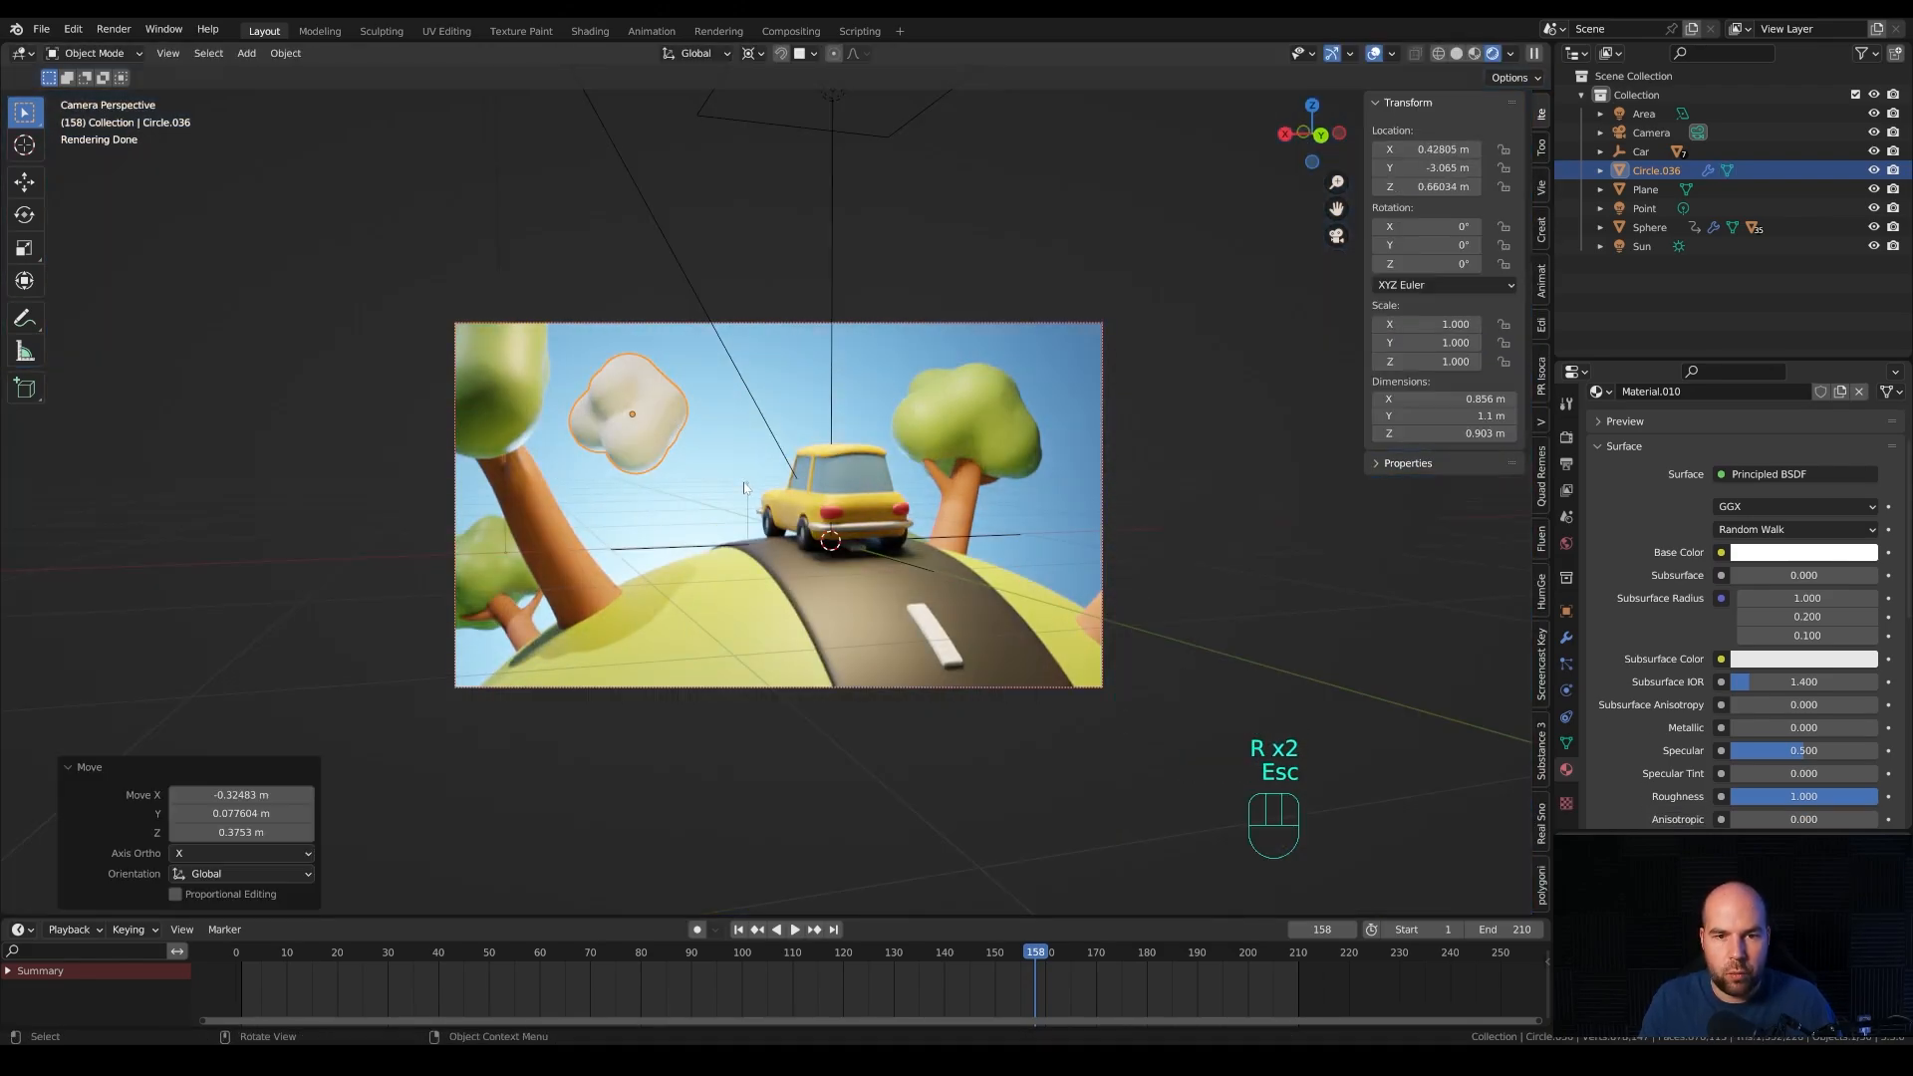
Set the pivot point to Median Point and freely rotate the cloud so its wide side faces the camera.
key(period)
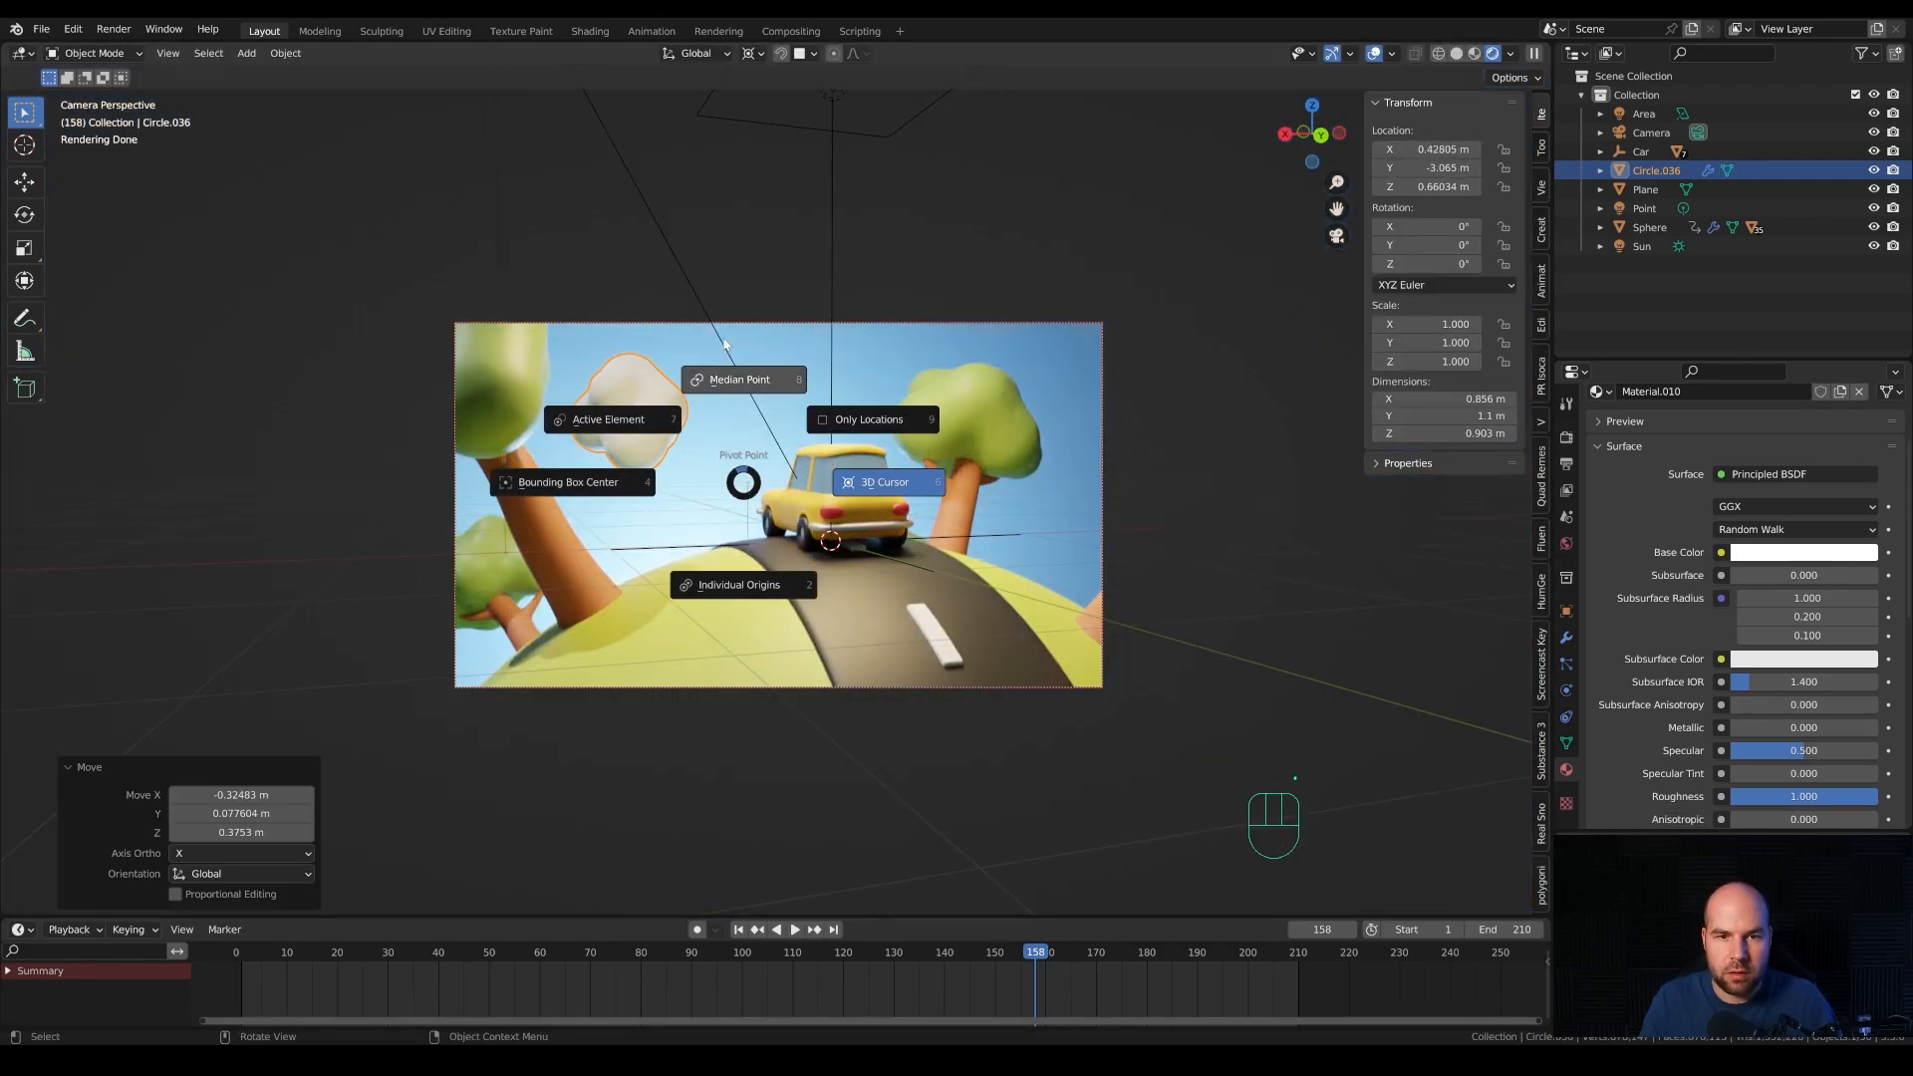
click(725, 344)
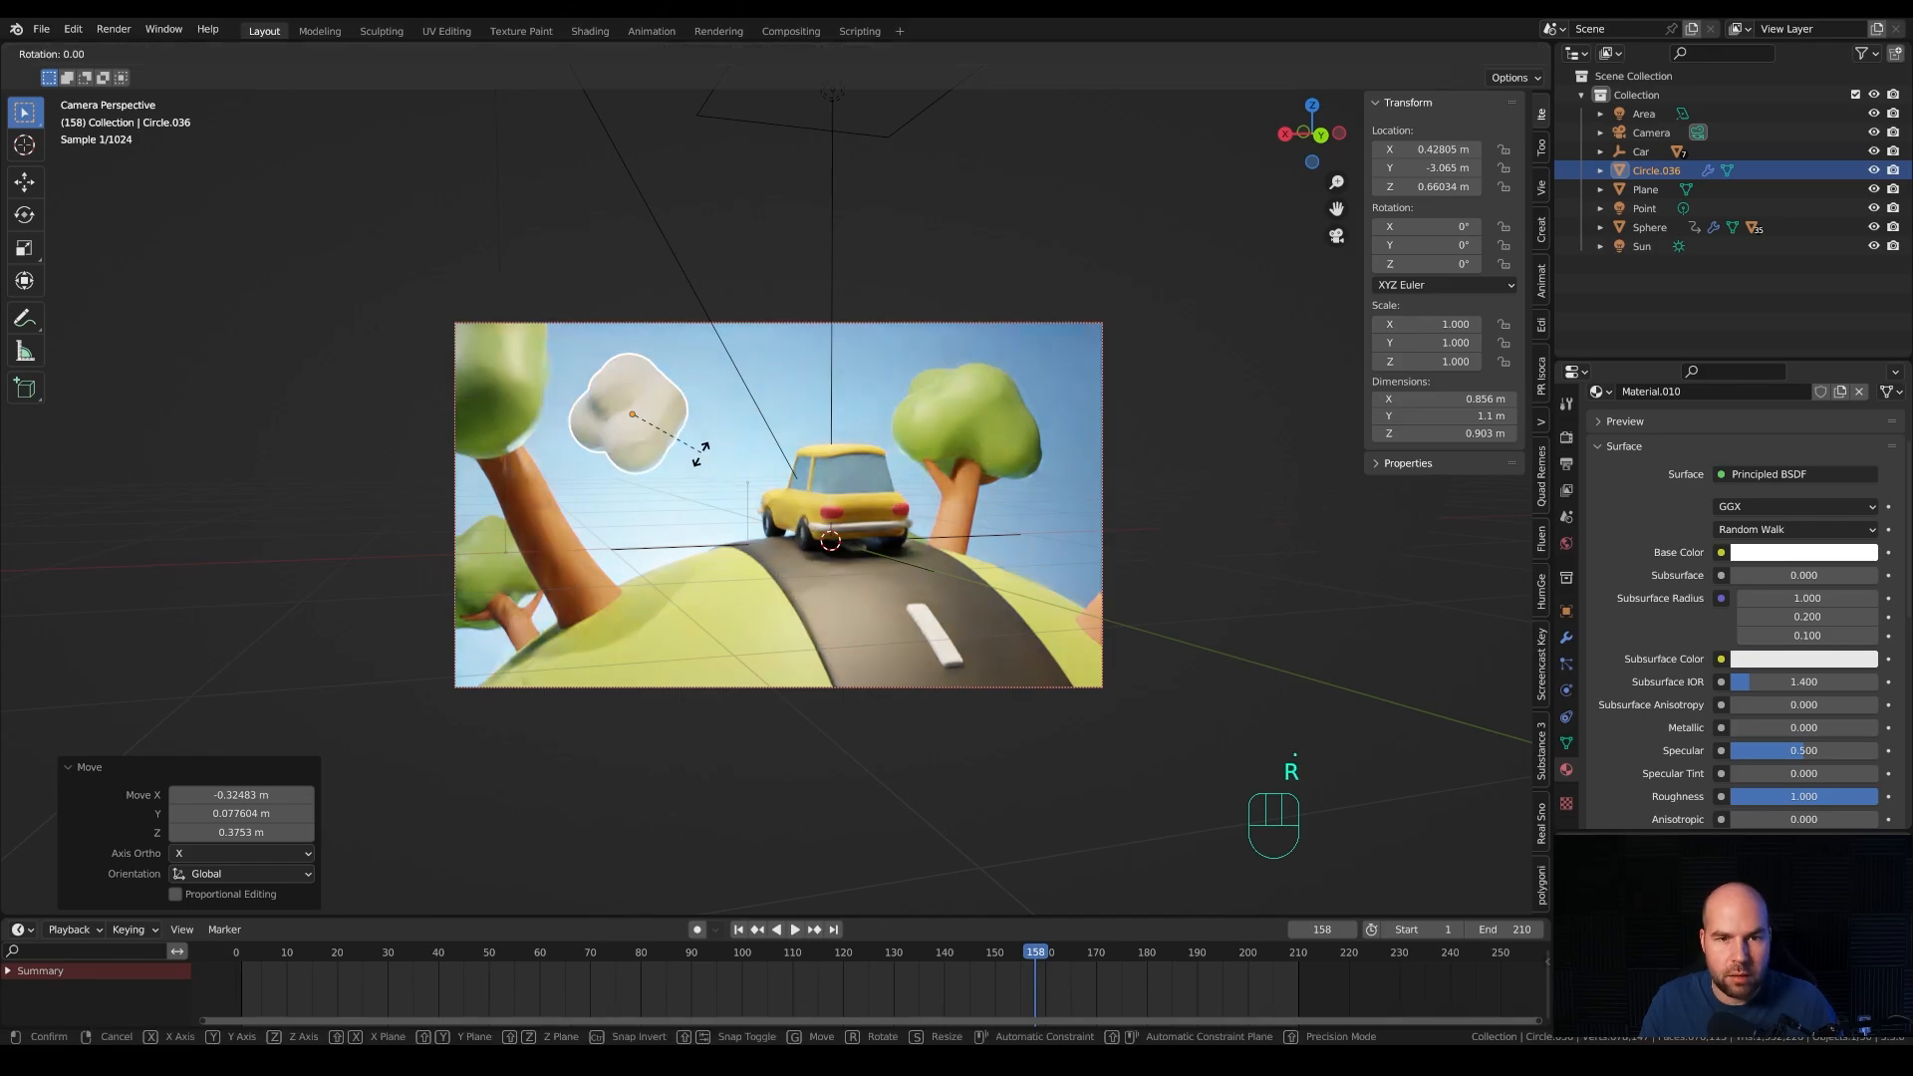
key(r)
key(r)
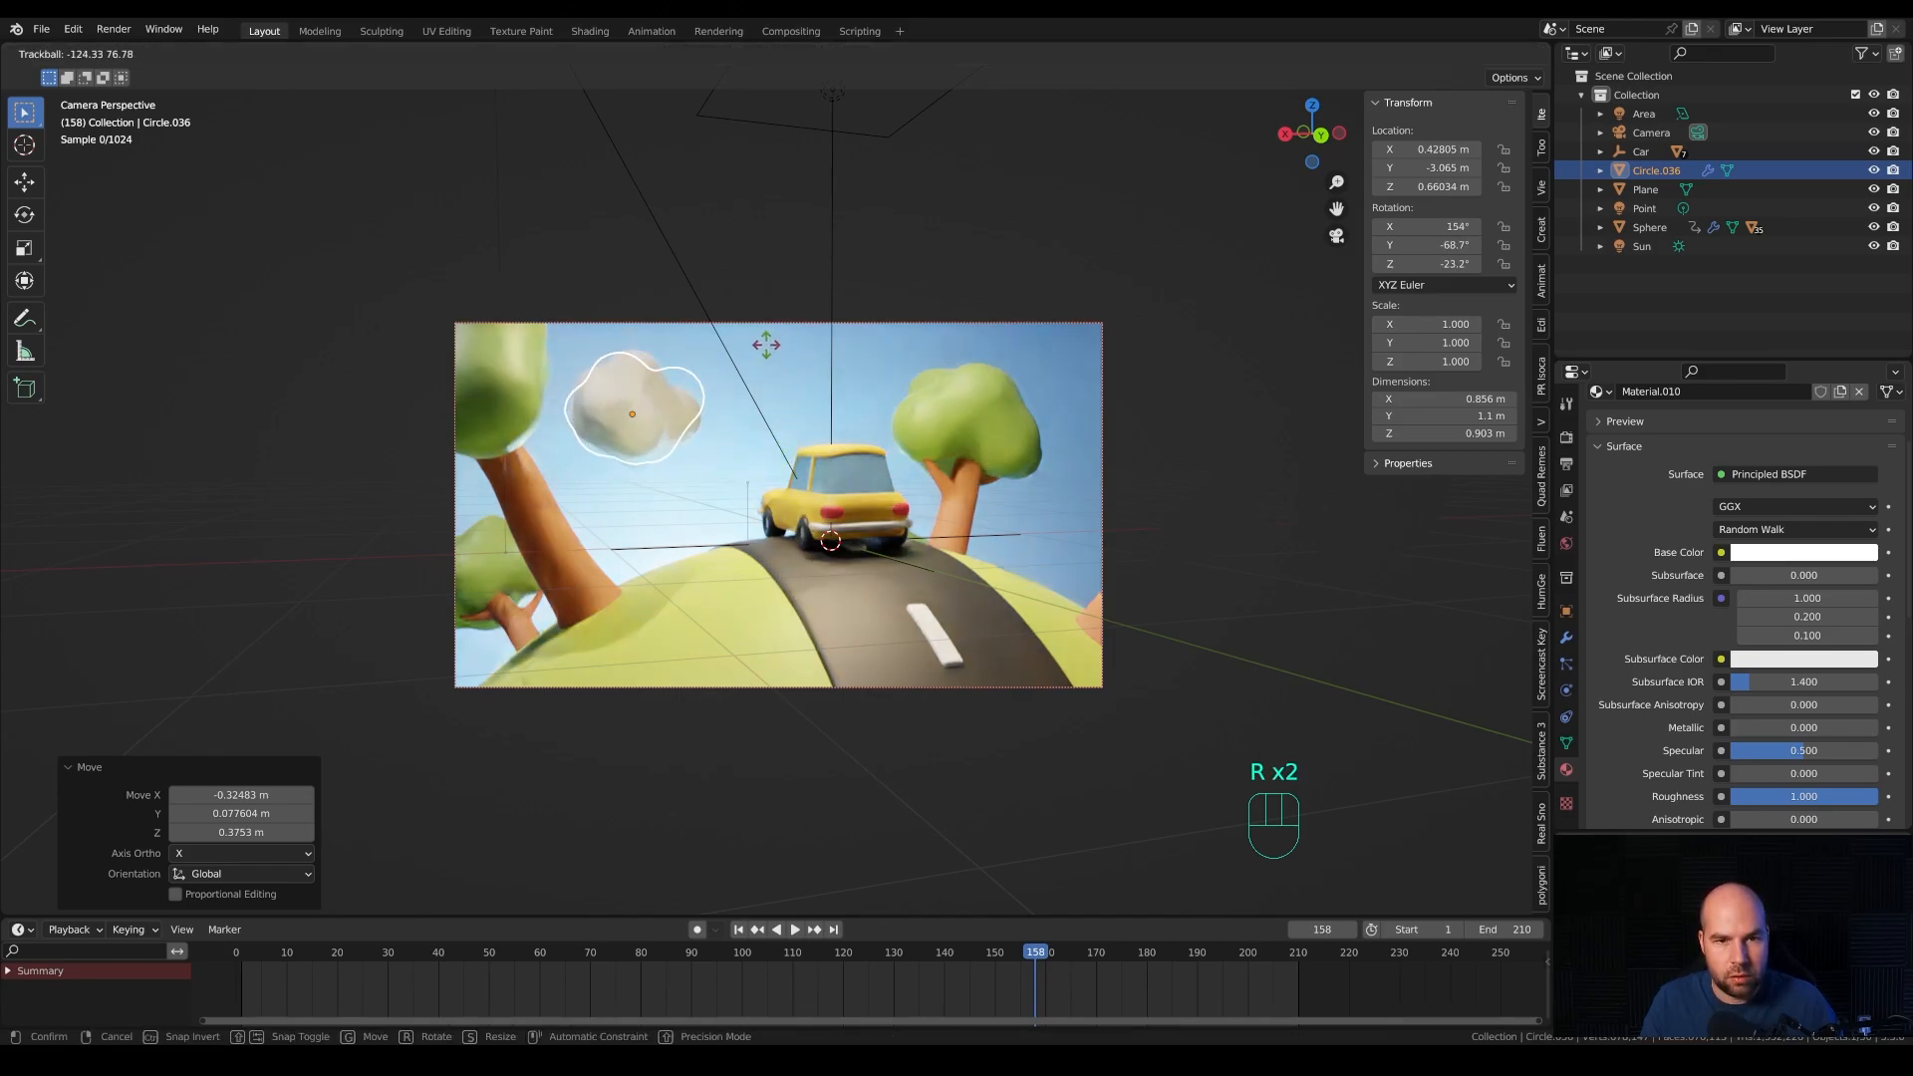
click(760, 363)
Raise the cloud about 0.64 m along Z and scale it up to about 1.213.
key(g)
key(z)
click(756, 284)
key(s)
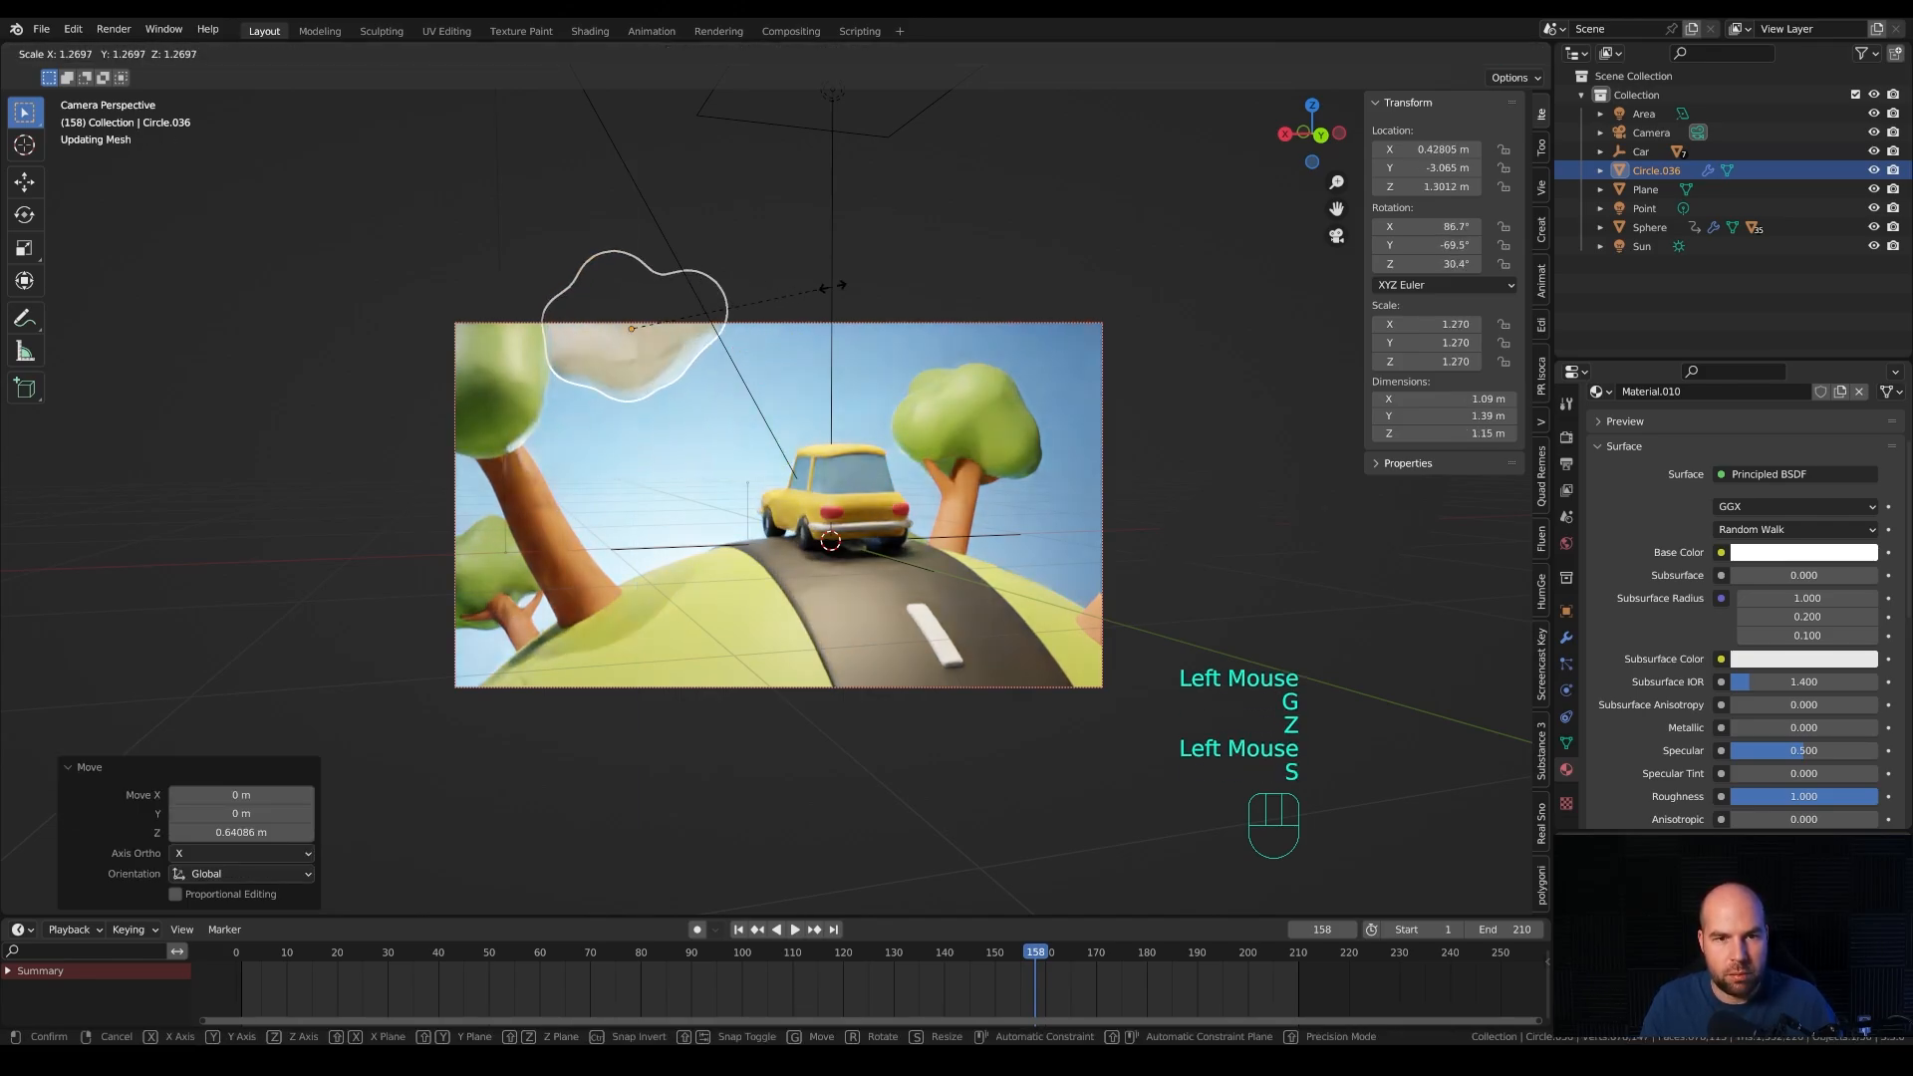
click(822, 289)
Make a linked duplicate of the cloud above the tree on the car's right, and rotate it freely for variation.
key(alt+d)
click(1093, 408)
key(r)
key(r)
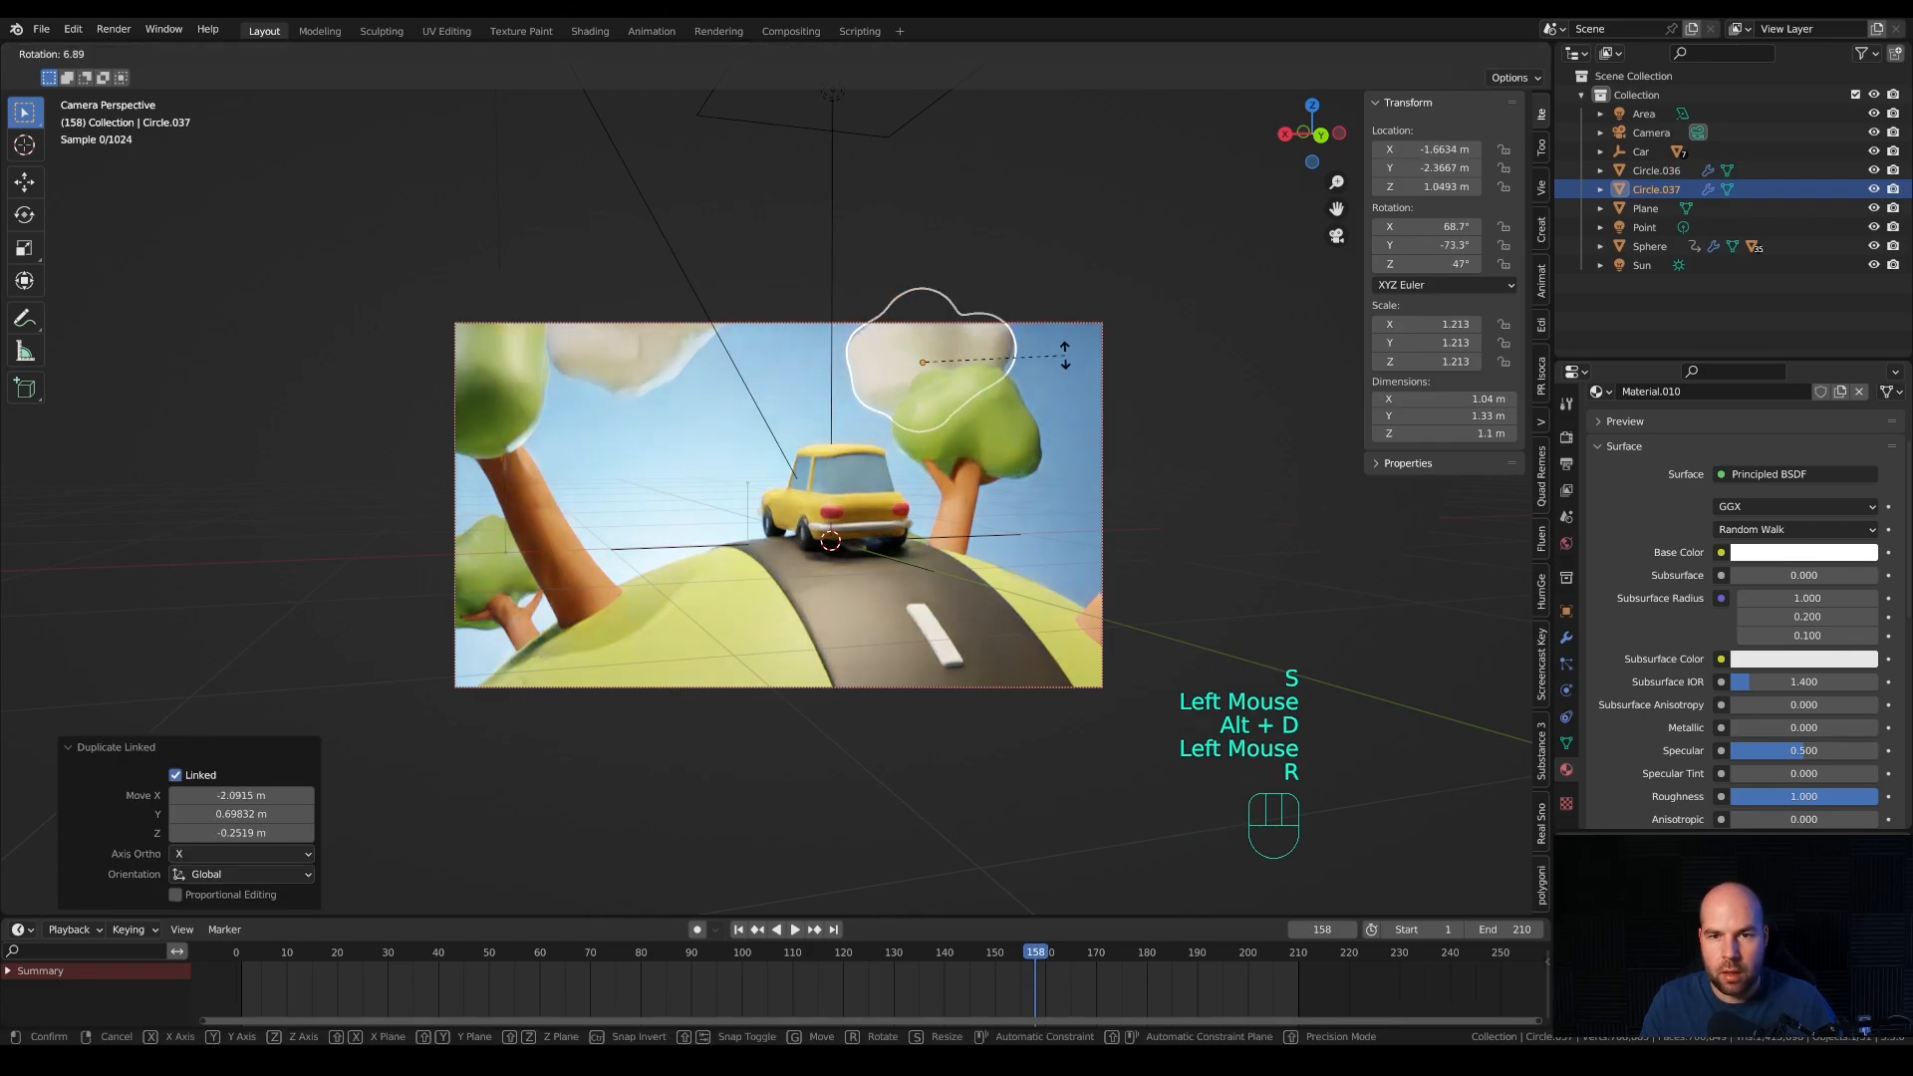
click(1096, 406)
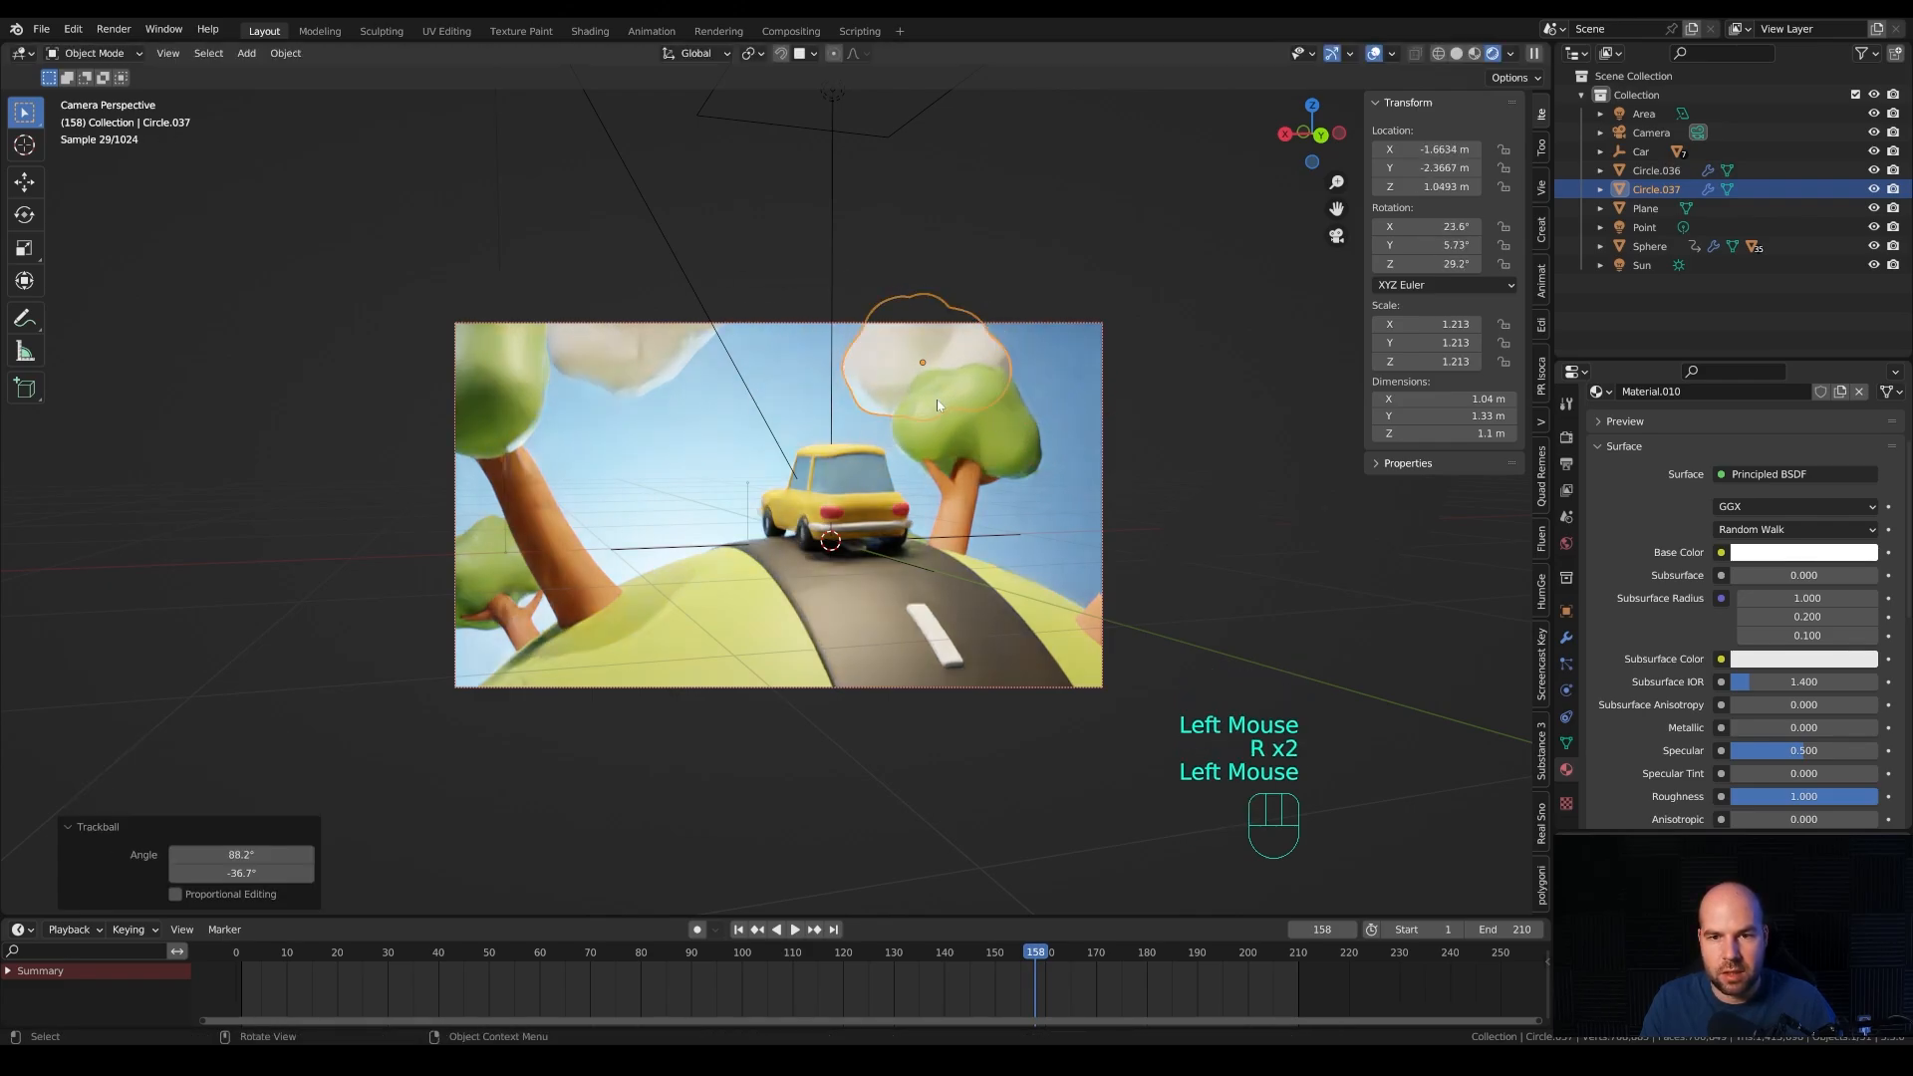
key(g)
click(1058, 383)
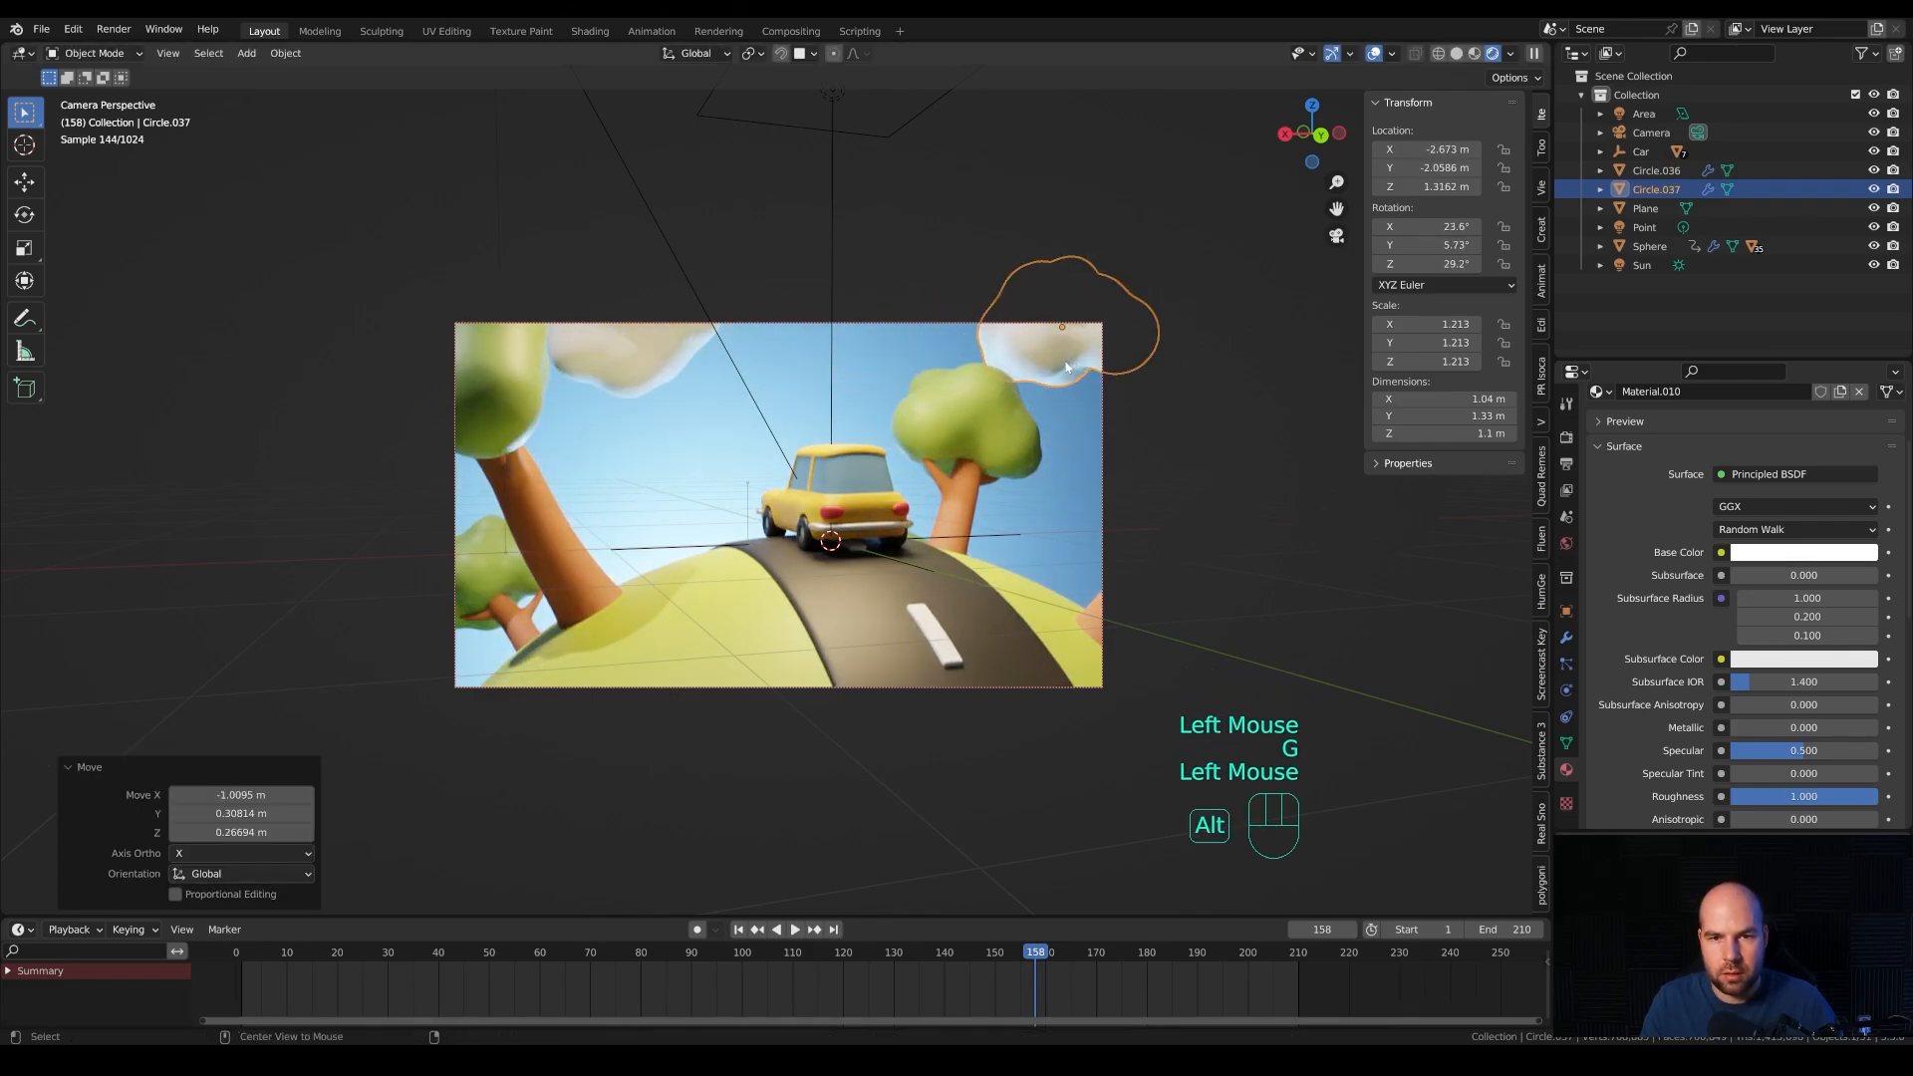
Make another linked cloud duplicate, scale it by about 1.611 and place it between the other two clouds.
key(alt+d)
click(847, 386)
key(s)
click(677, 369)
key(g)
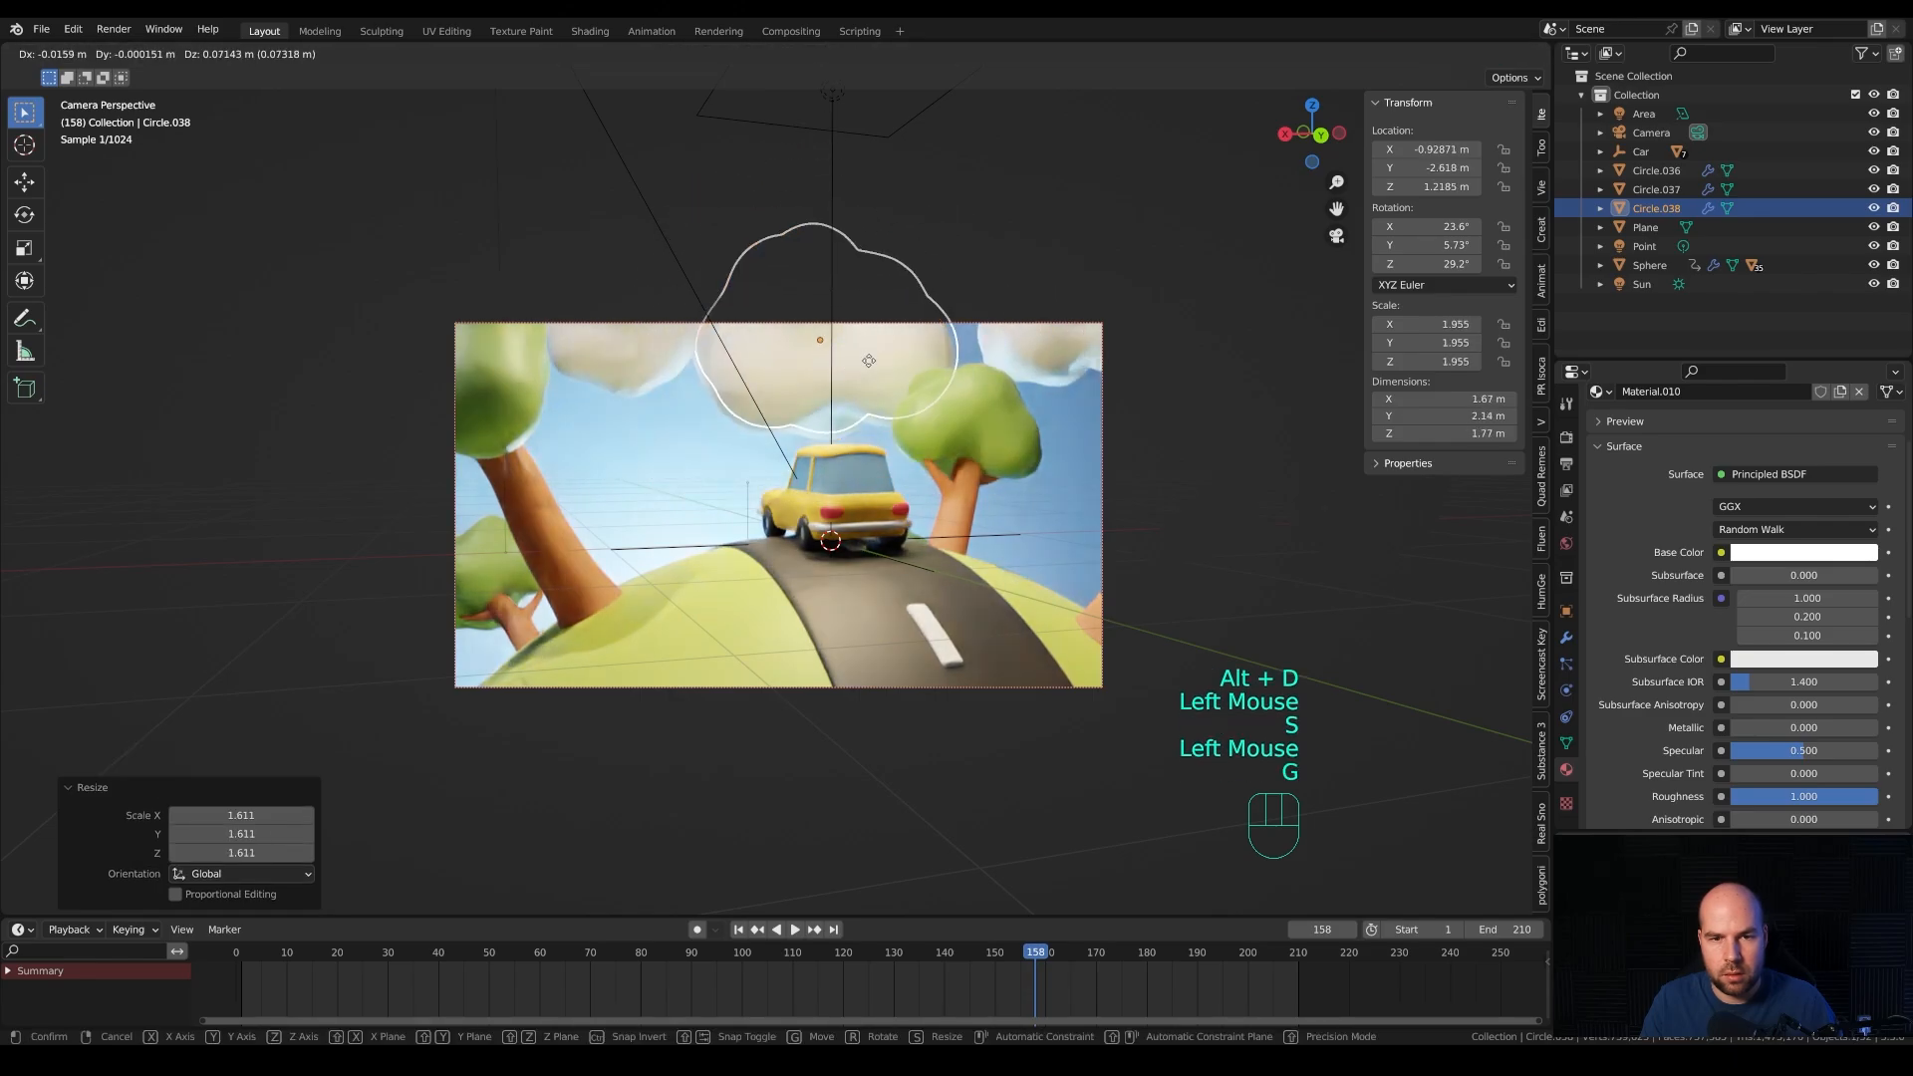
click(752, 365)
Shift the first cloud further away from the large middle cloud, partly behind the nearby tree.
click(582, 351)
key(g)
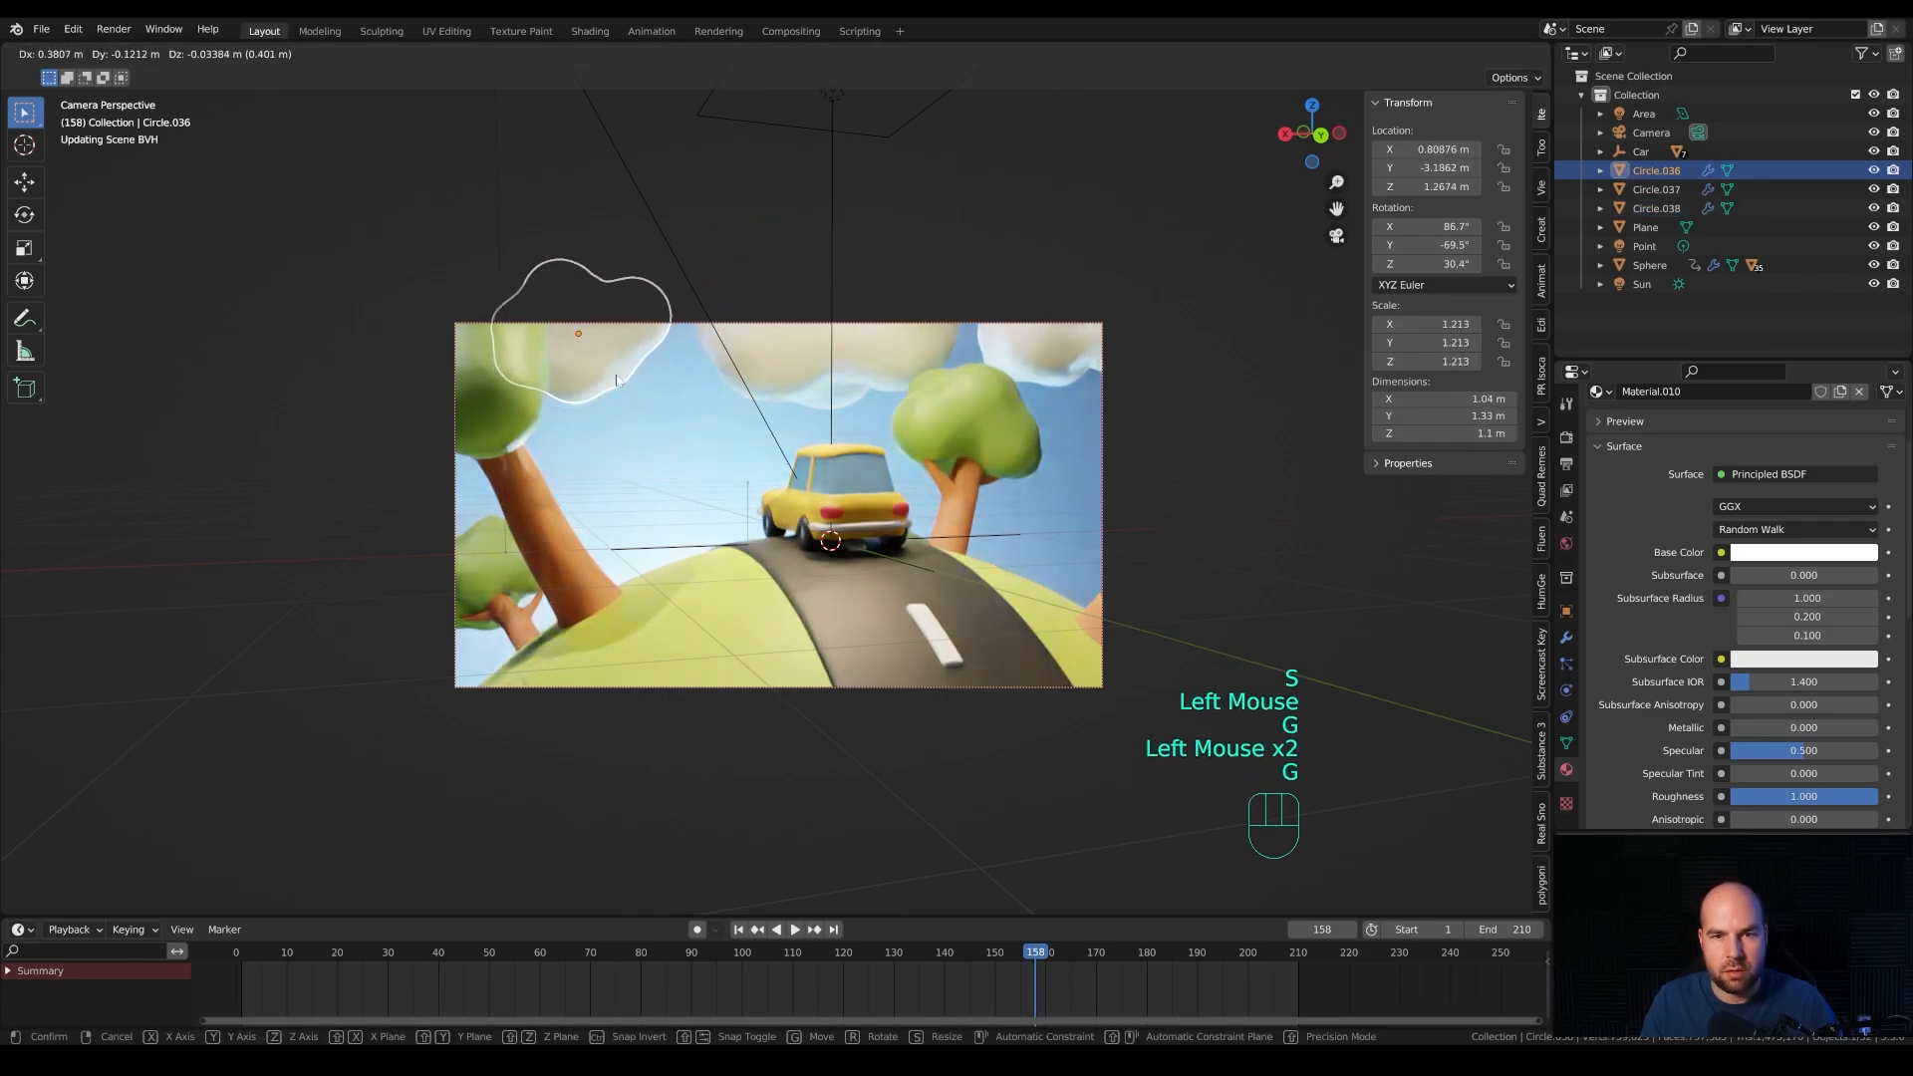
click(578, 364)
Select all three clouds and move them about -1.67 m along Y toward the backdrop.
shift+click(931, 361)
shift+click(930, 360)
middle_drag(930, 360, 856, 426)
scroll(867, 436, down, 3)
key(g)
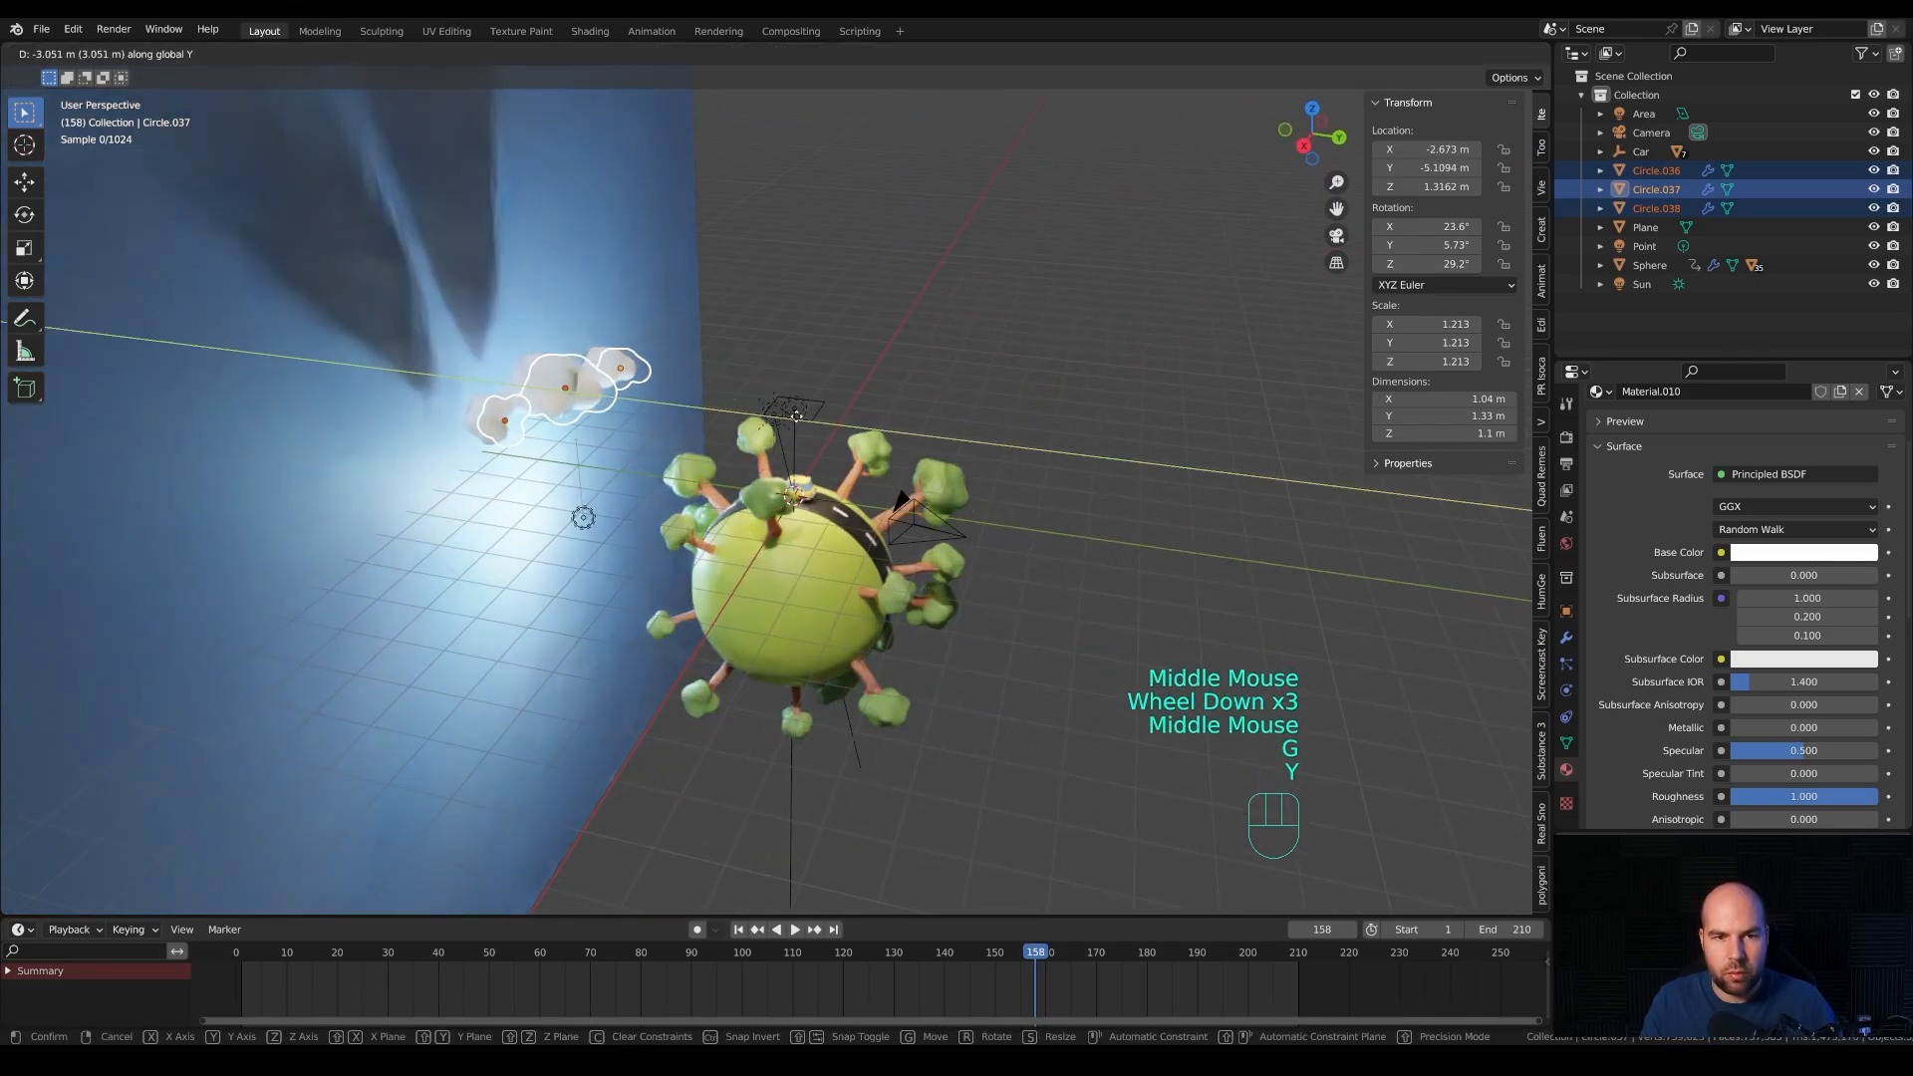
key(y)
click(997, 499)
Raise the three clouds about 0.087 m along Z in camera view.
key(KP_0)
key(g)
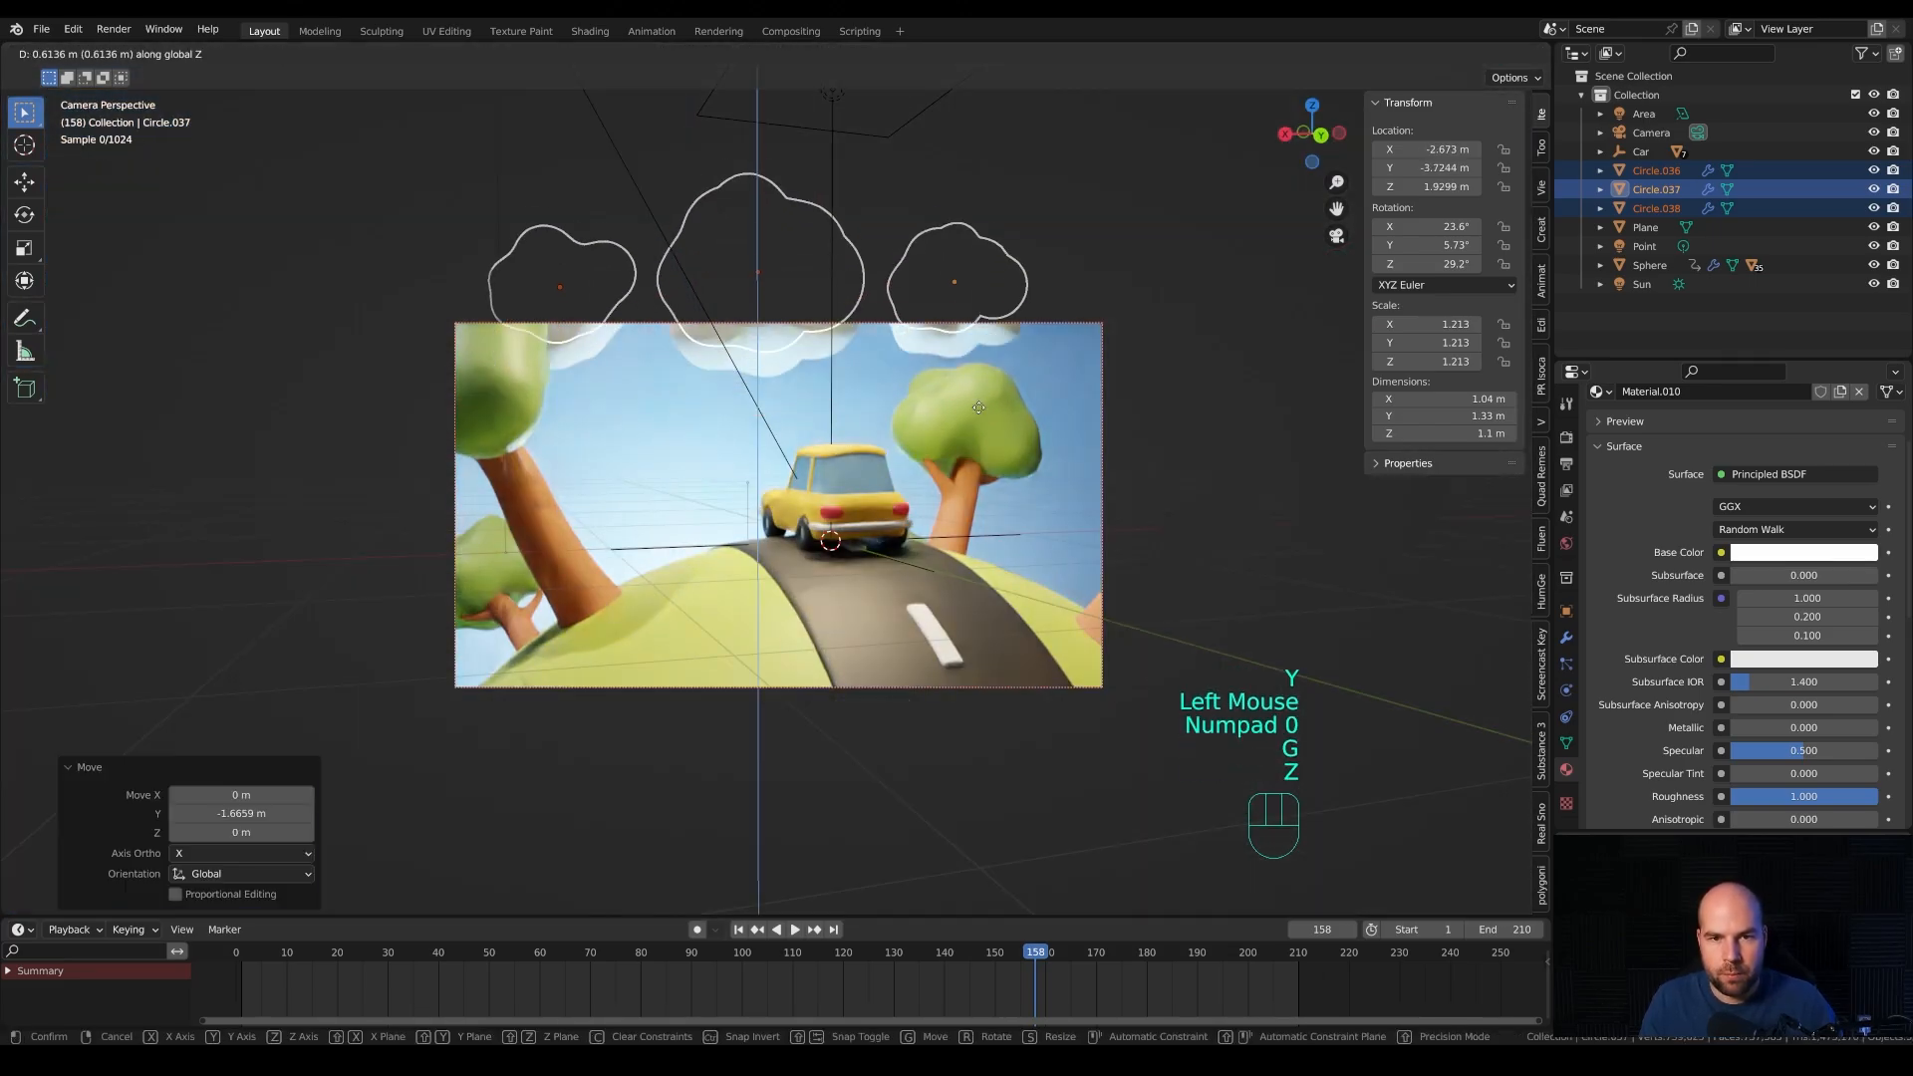
key(z)
click(919, 427)
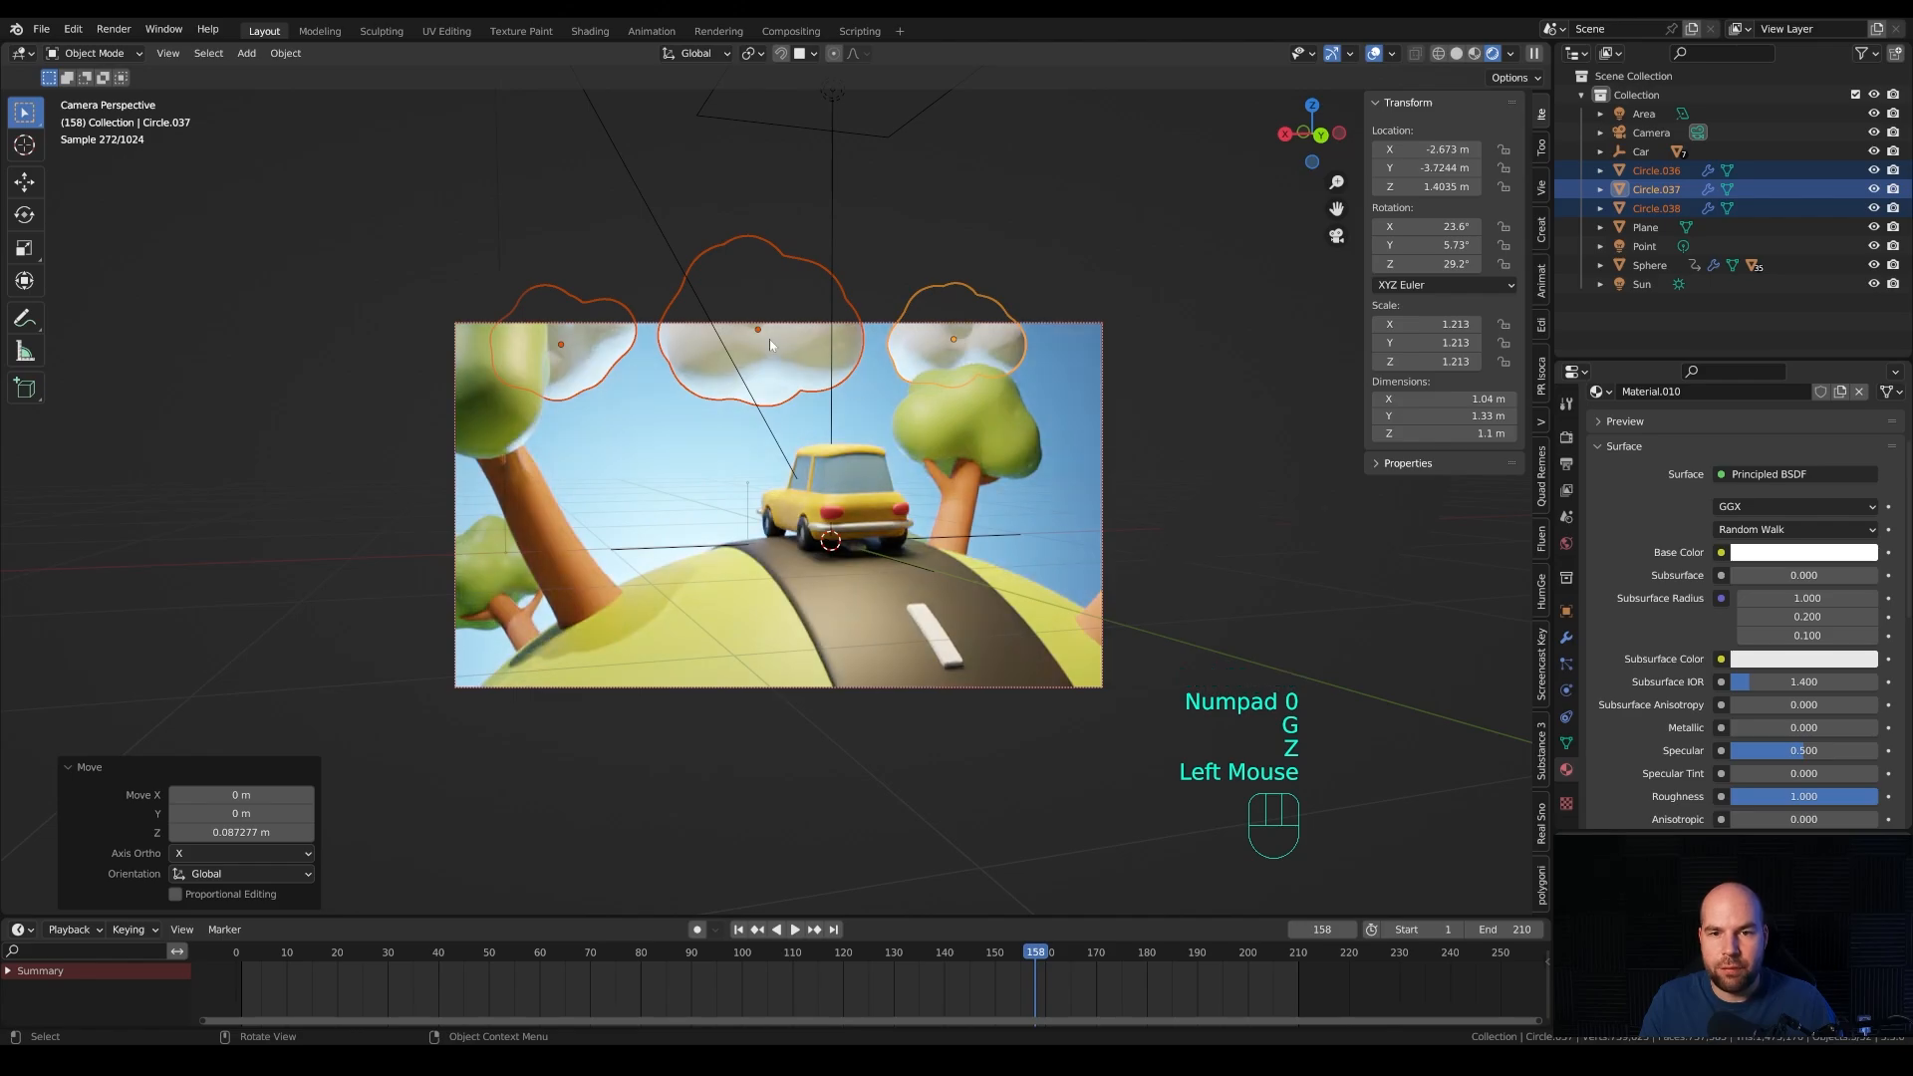
Duplicate the area light in the right side view and place the copy above the clouds, about -3.81 m Y and 1.80 m Z away.
click(839, 90)
scroll(894, 281, down, 3)
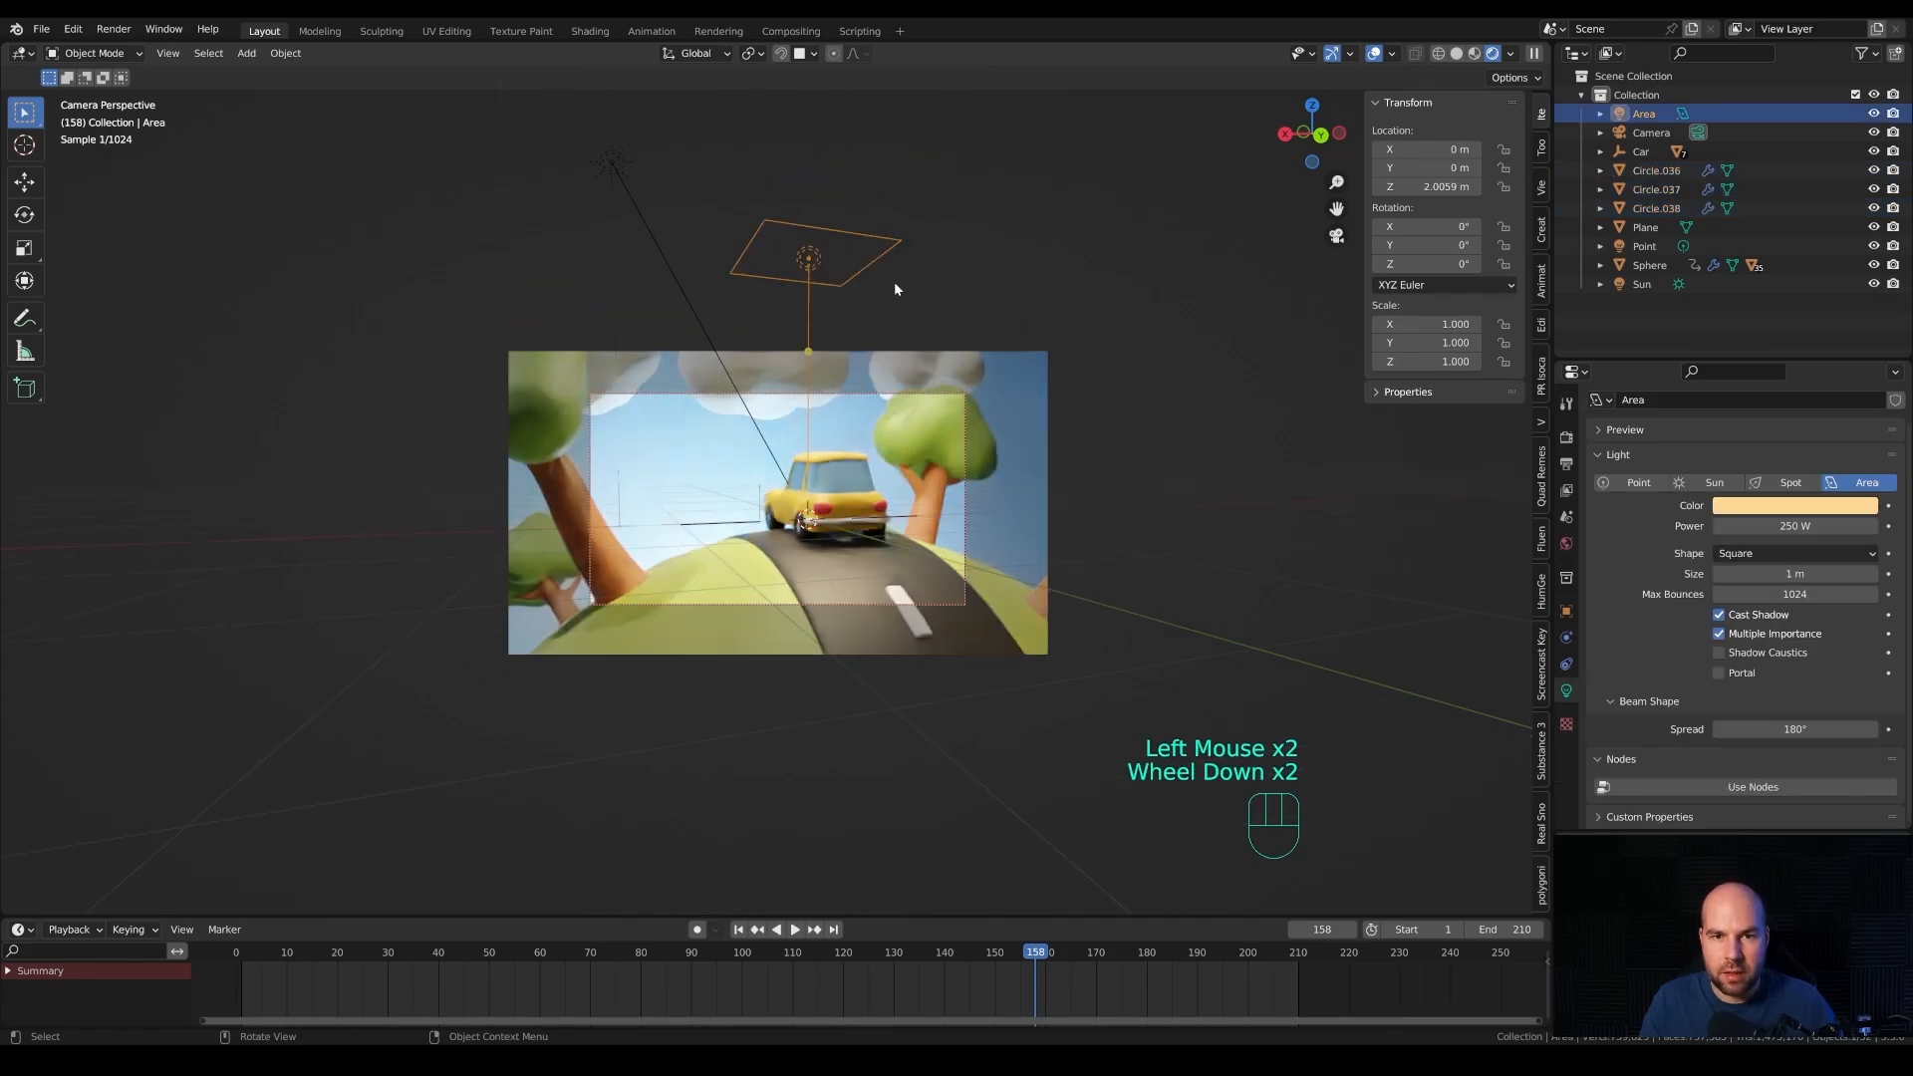
middle_drag(894, 281, 923, 380)
scroll(964, 332, down, 4)
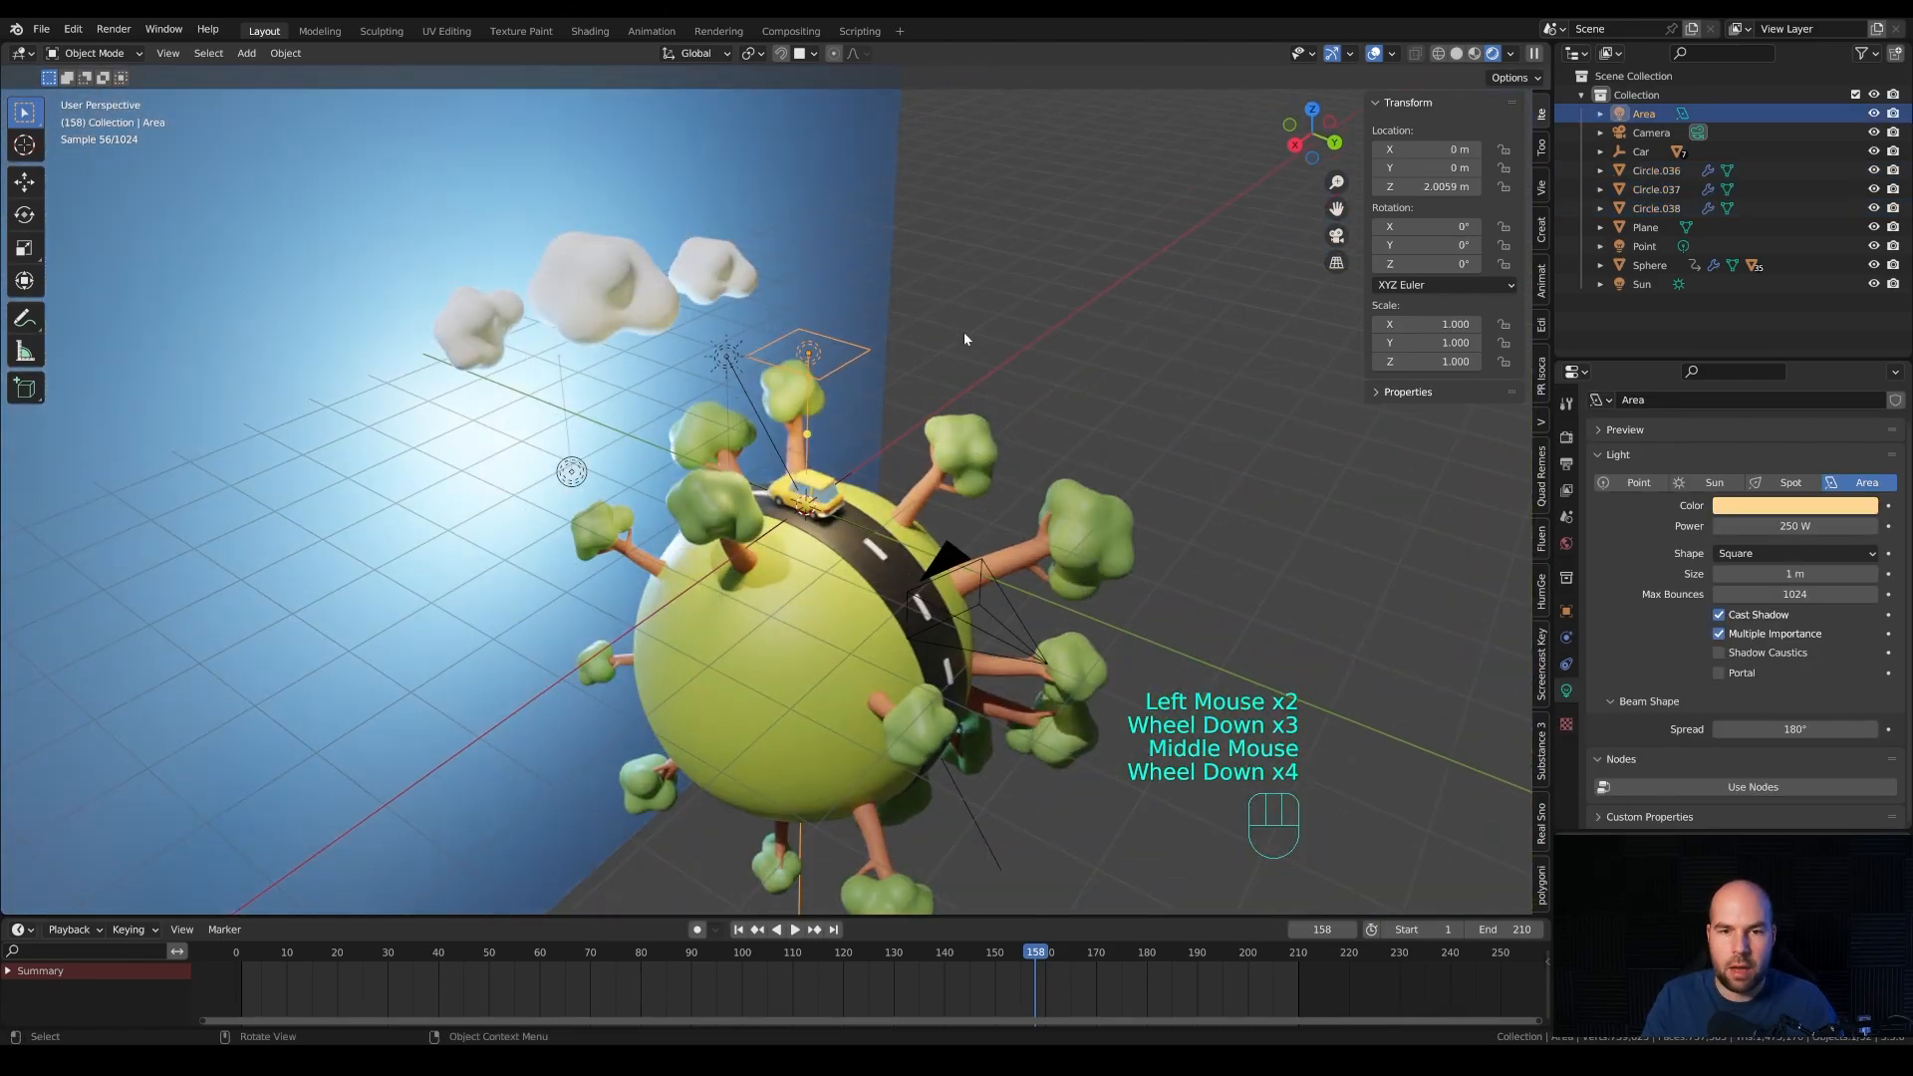
key(KP_1)
key(KP_3)
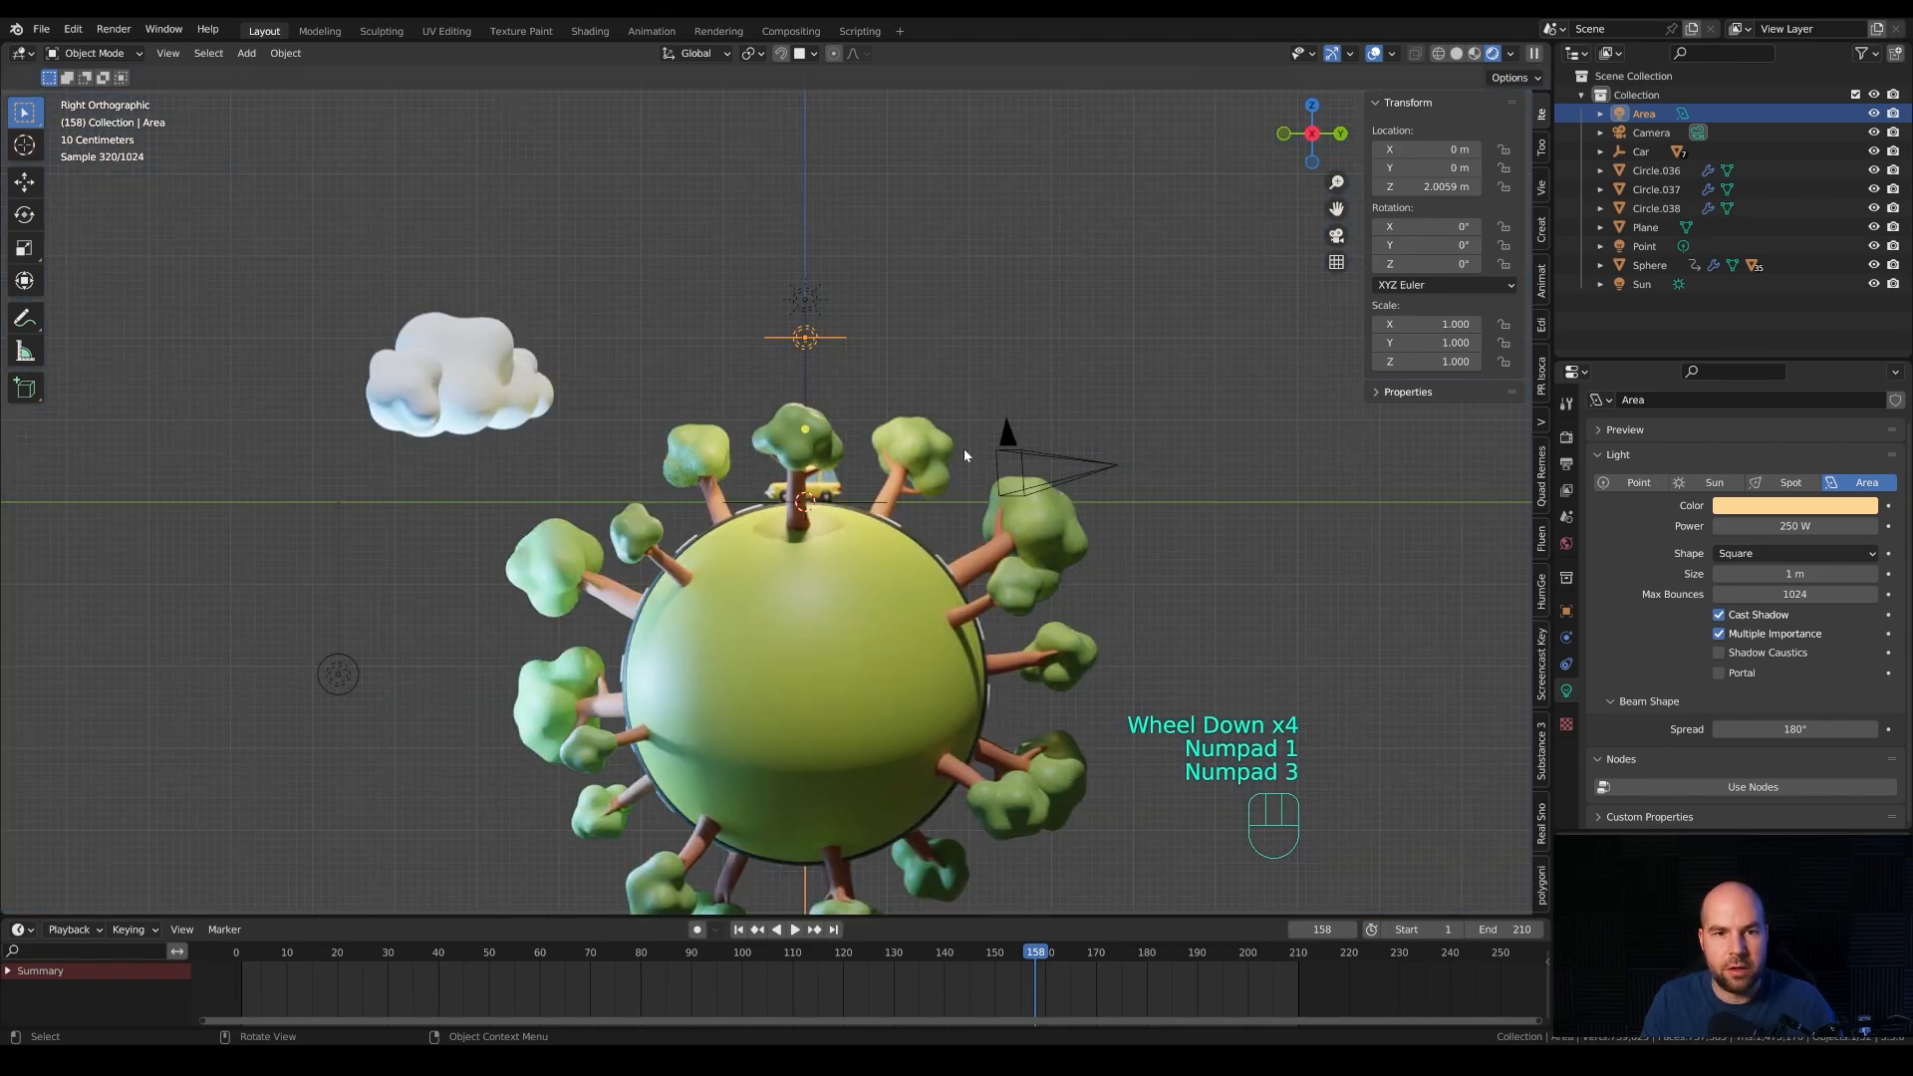
key(shift+d)
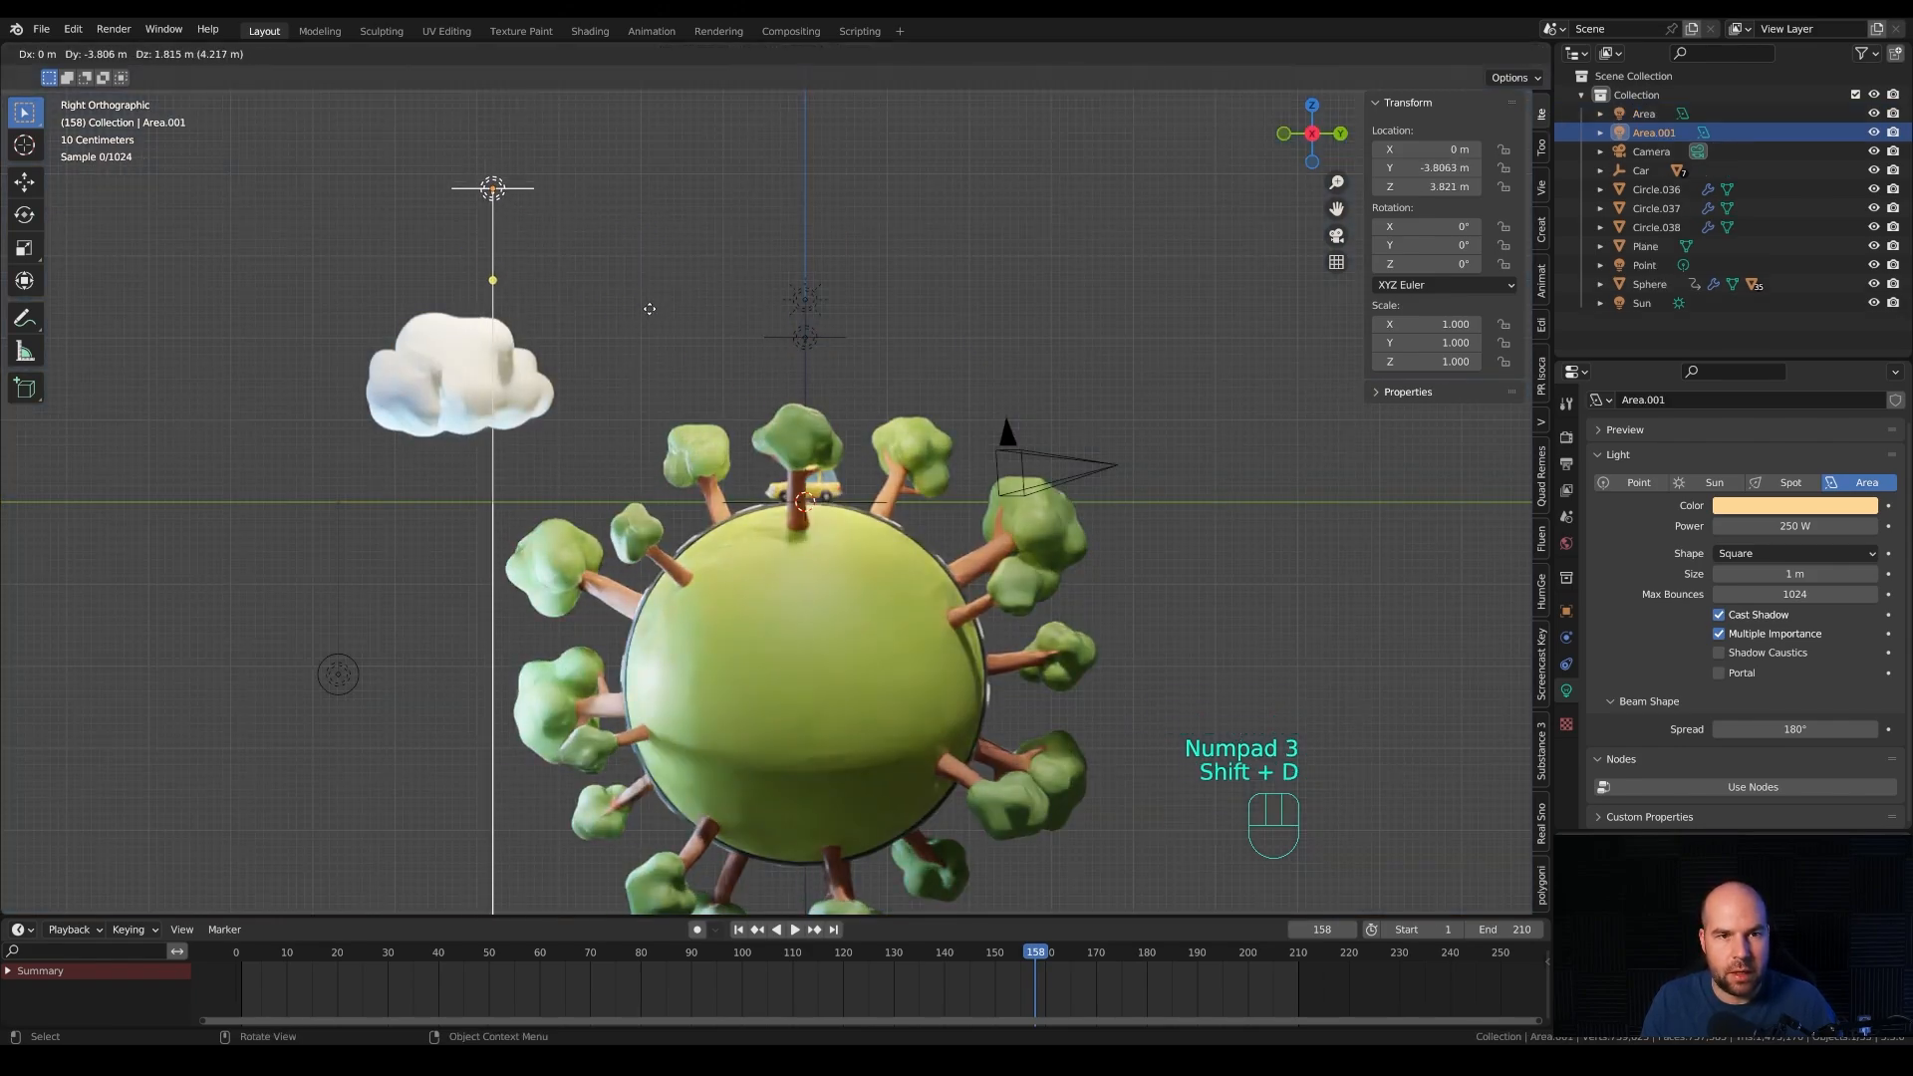
click(648, 309)
Set the new area light's power to 1500 W and move it about 0.13 m back and 0.37 m down toward the clouds.
click(1743, 526)
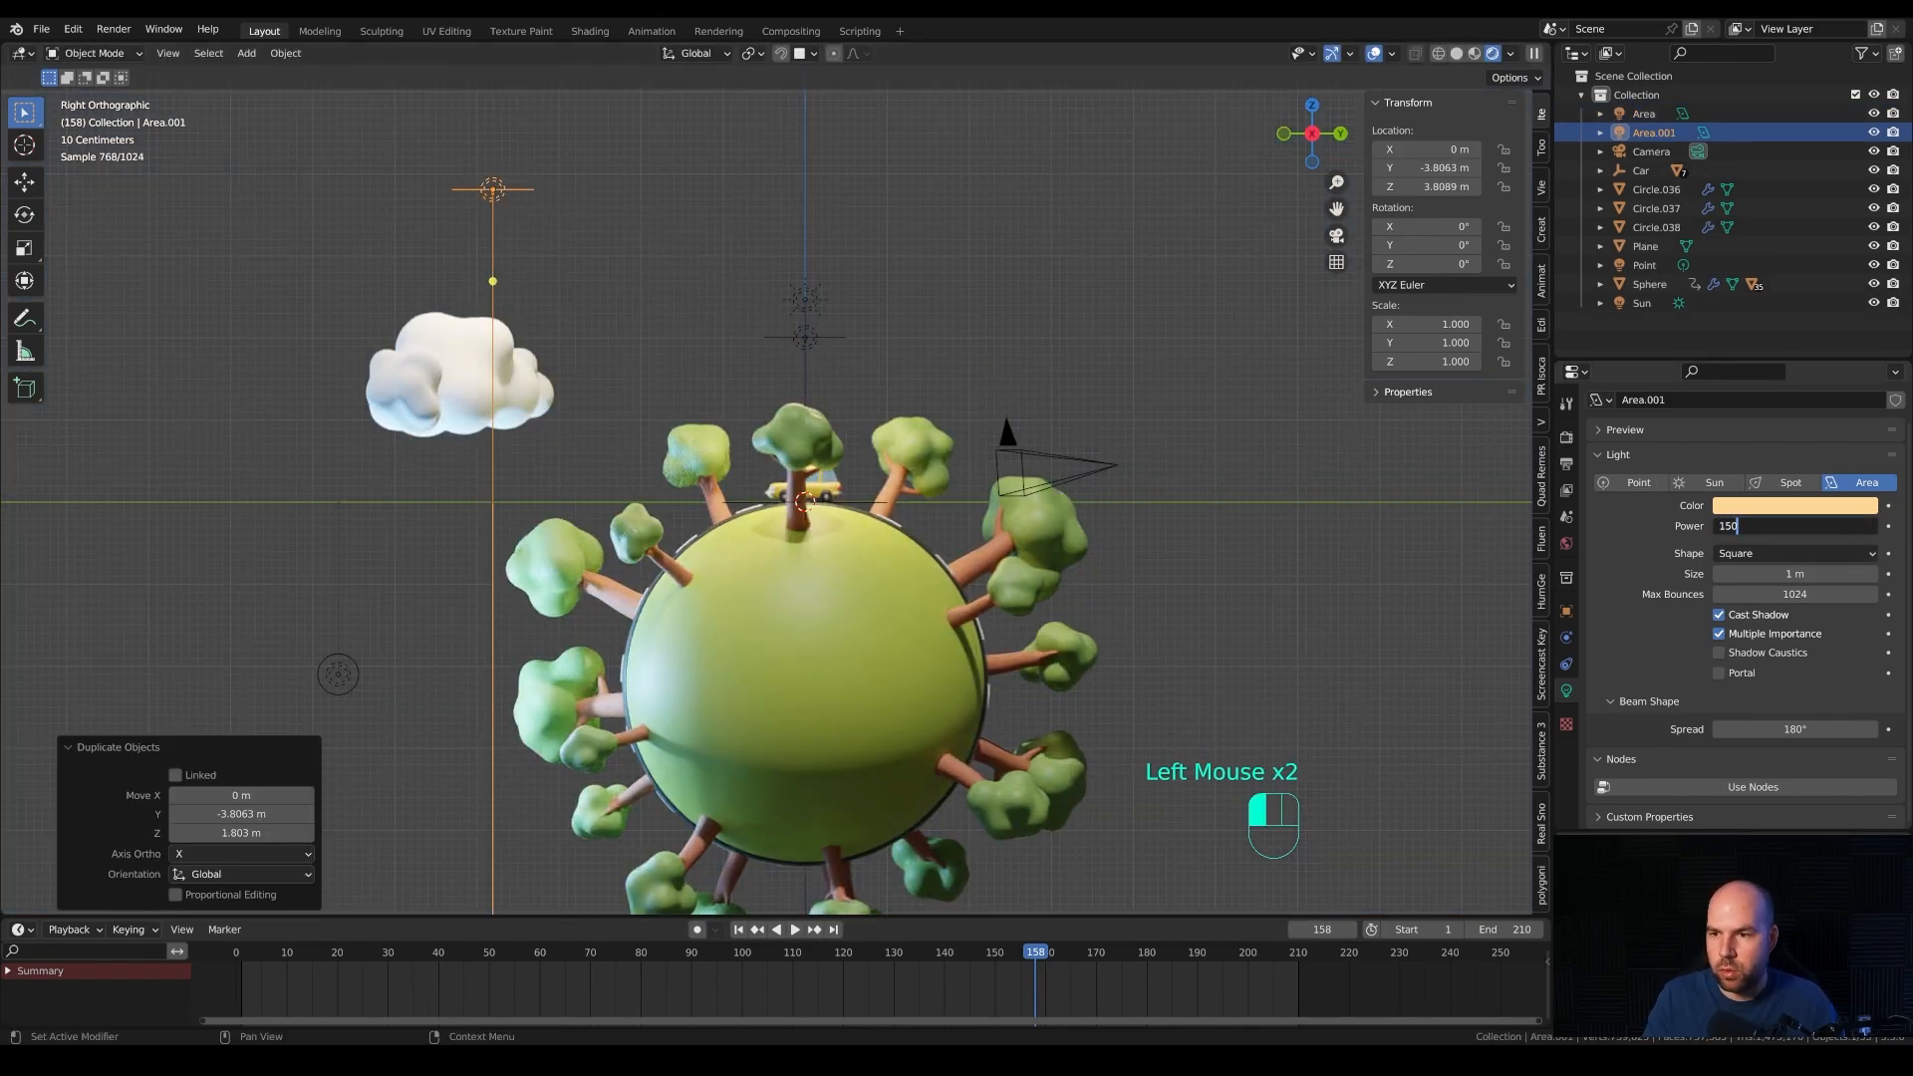
key(g)
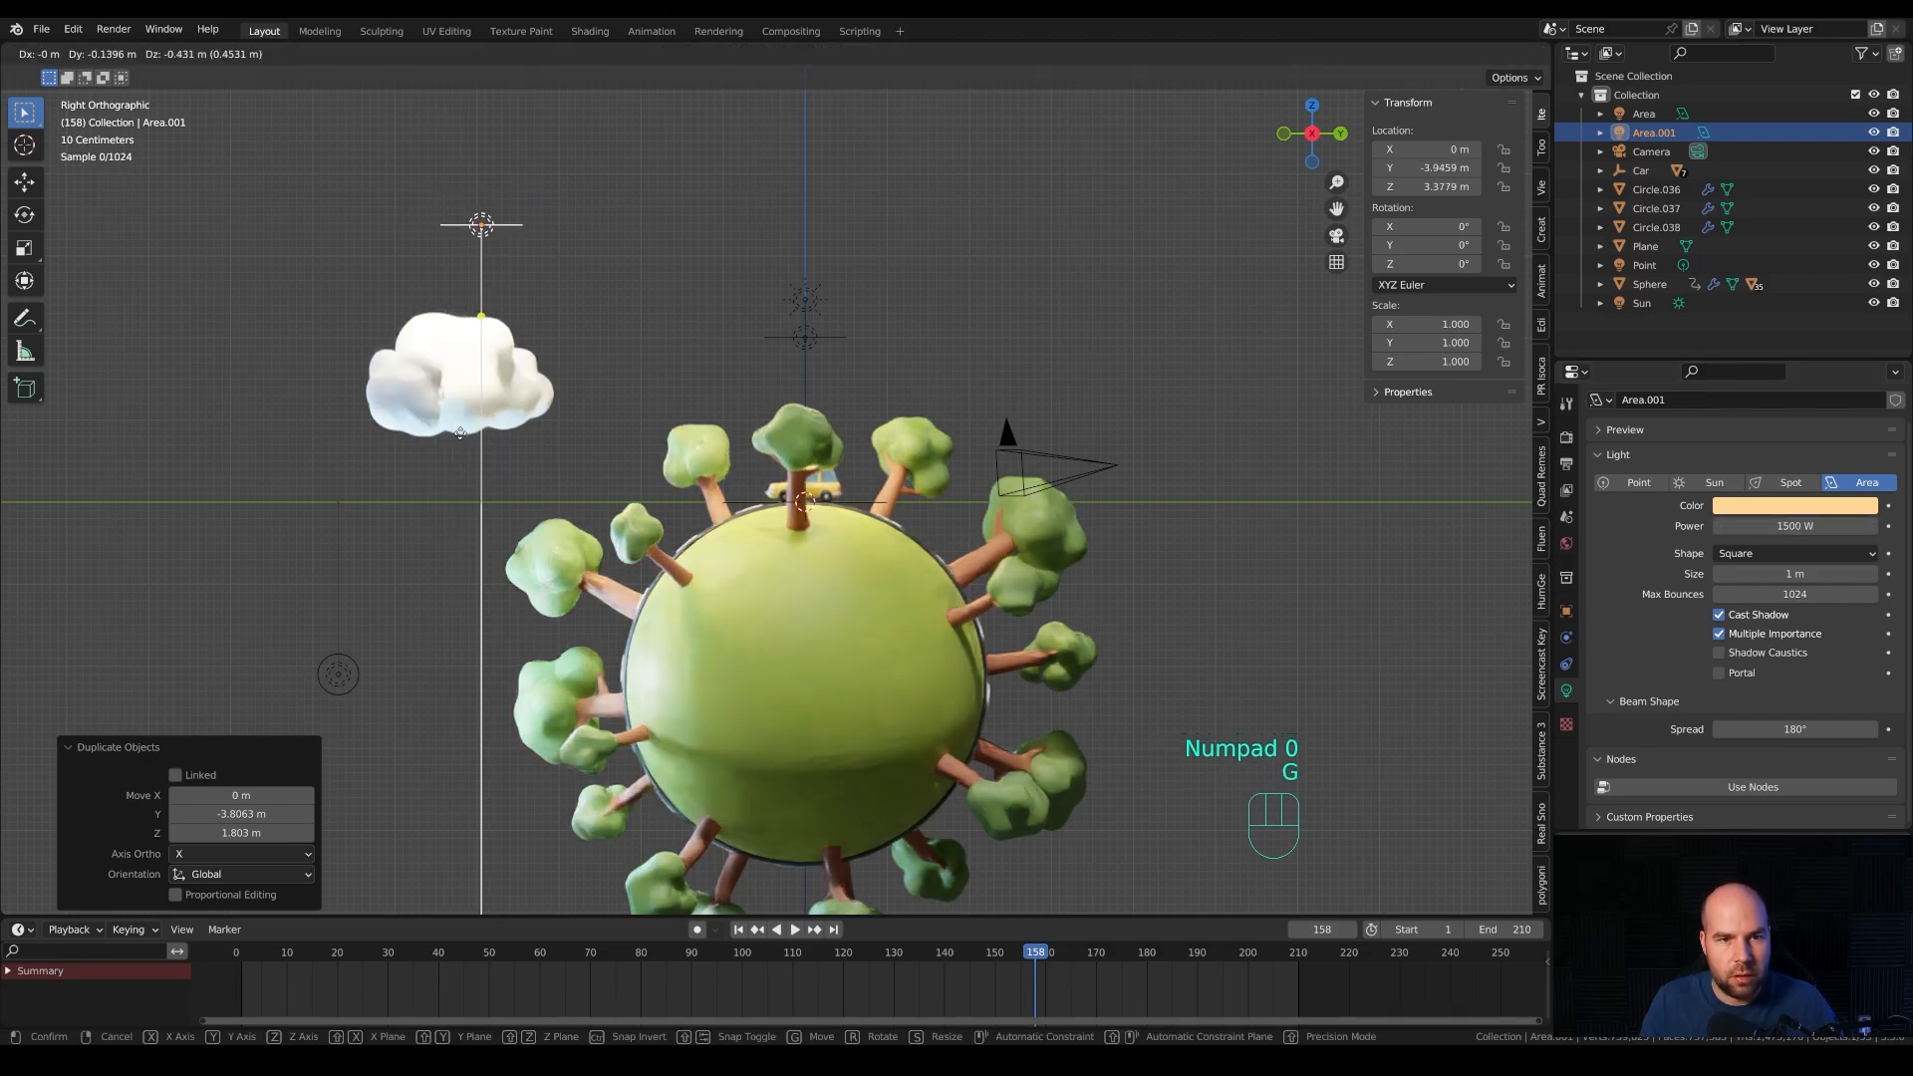
click(462, 434)
key(KP_0)
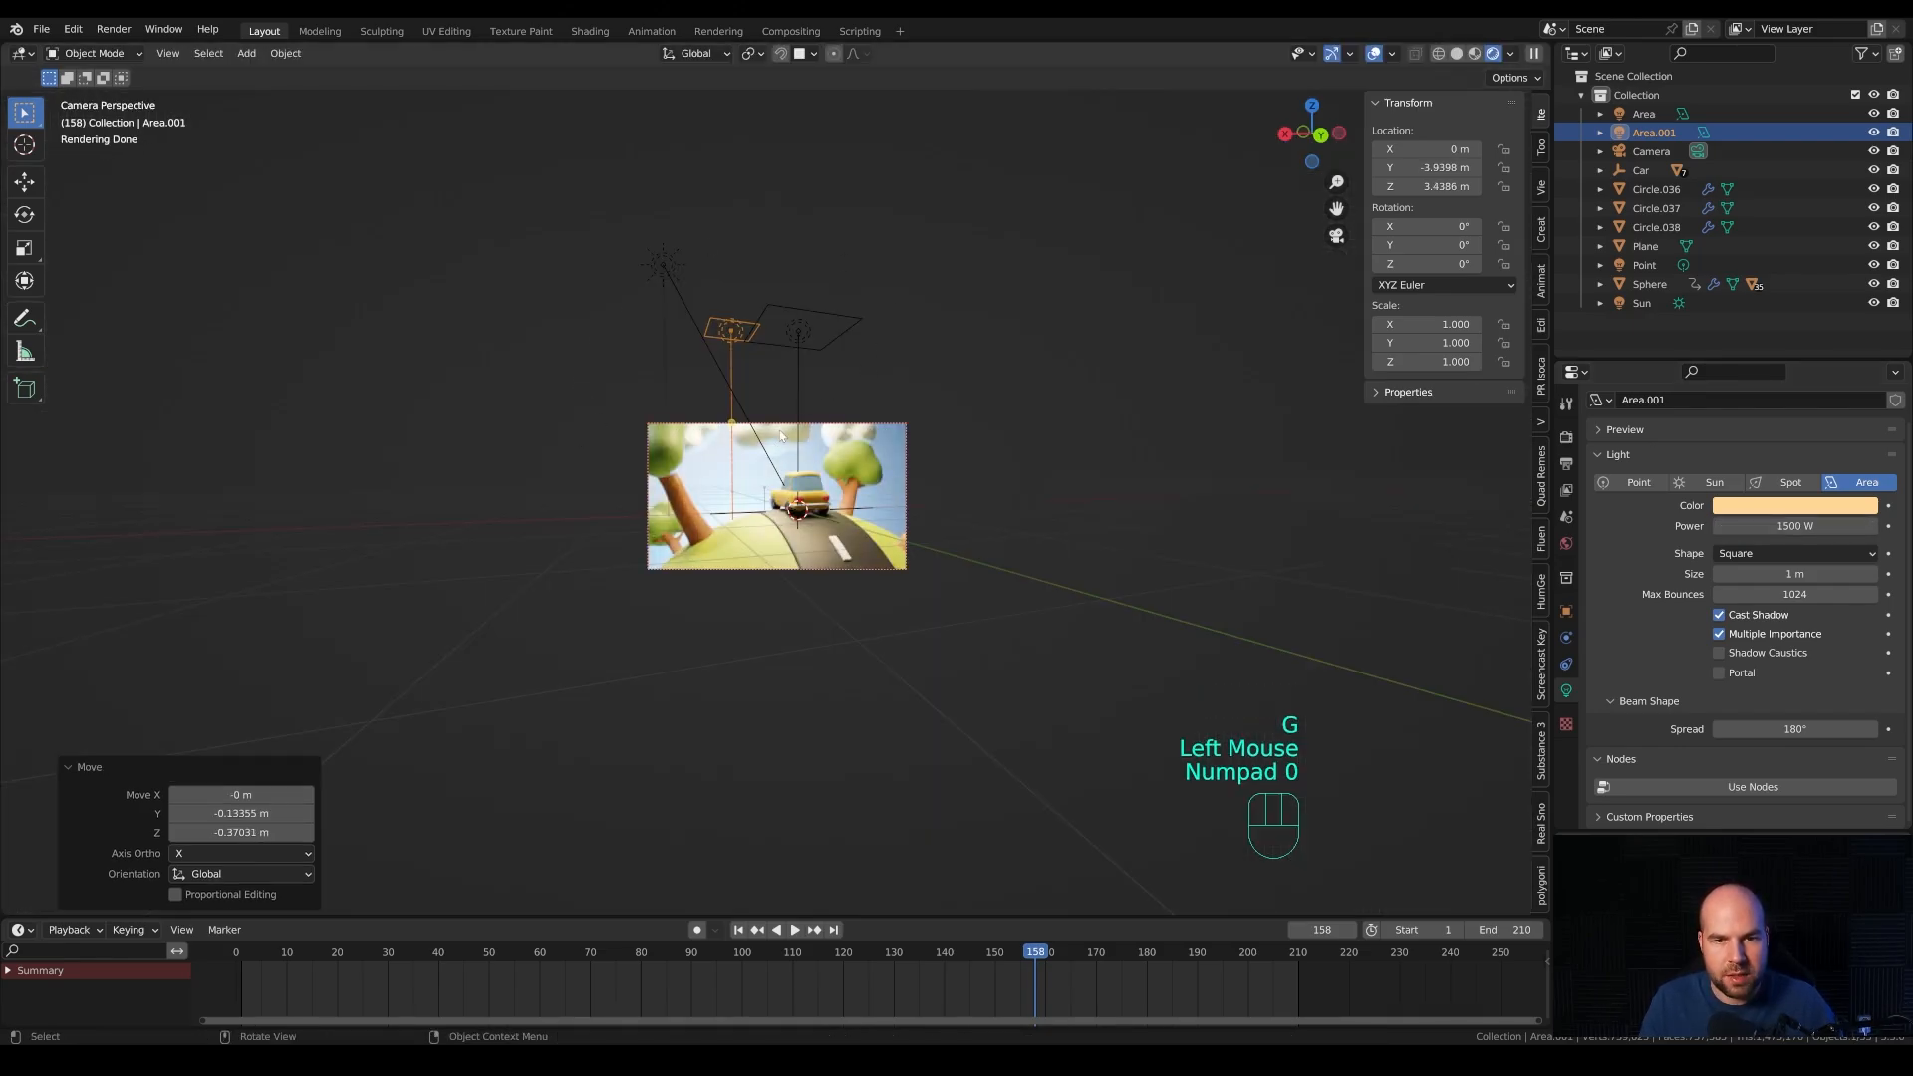
scroll(781, 436, up, 2)
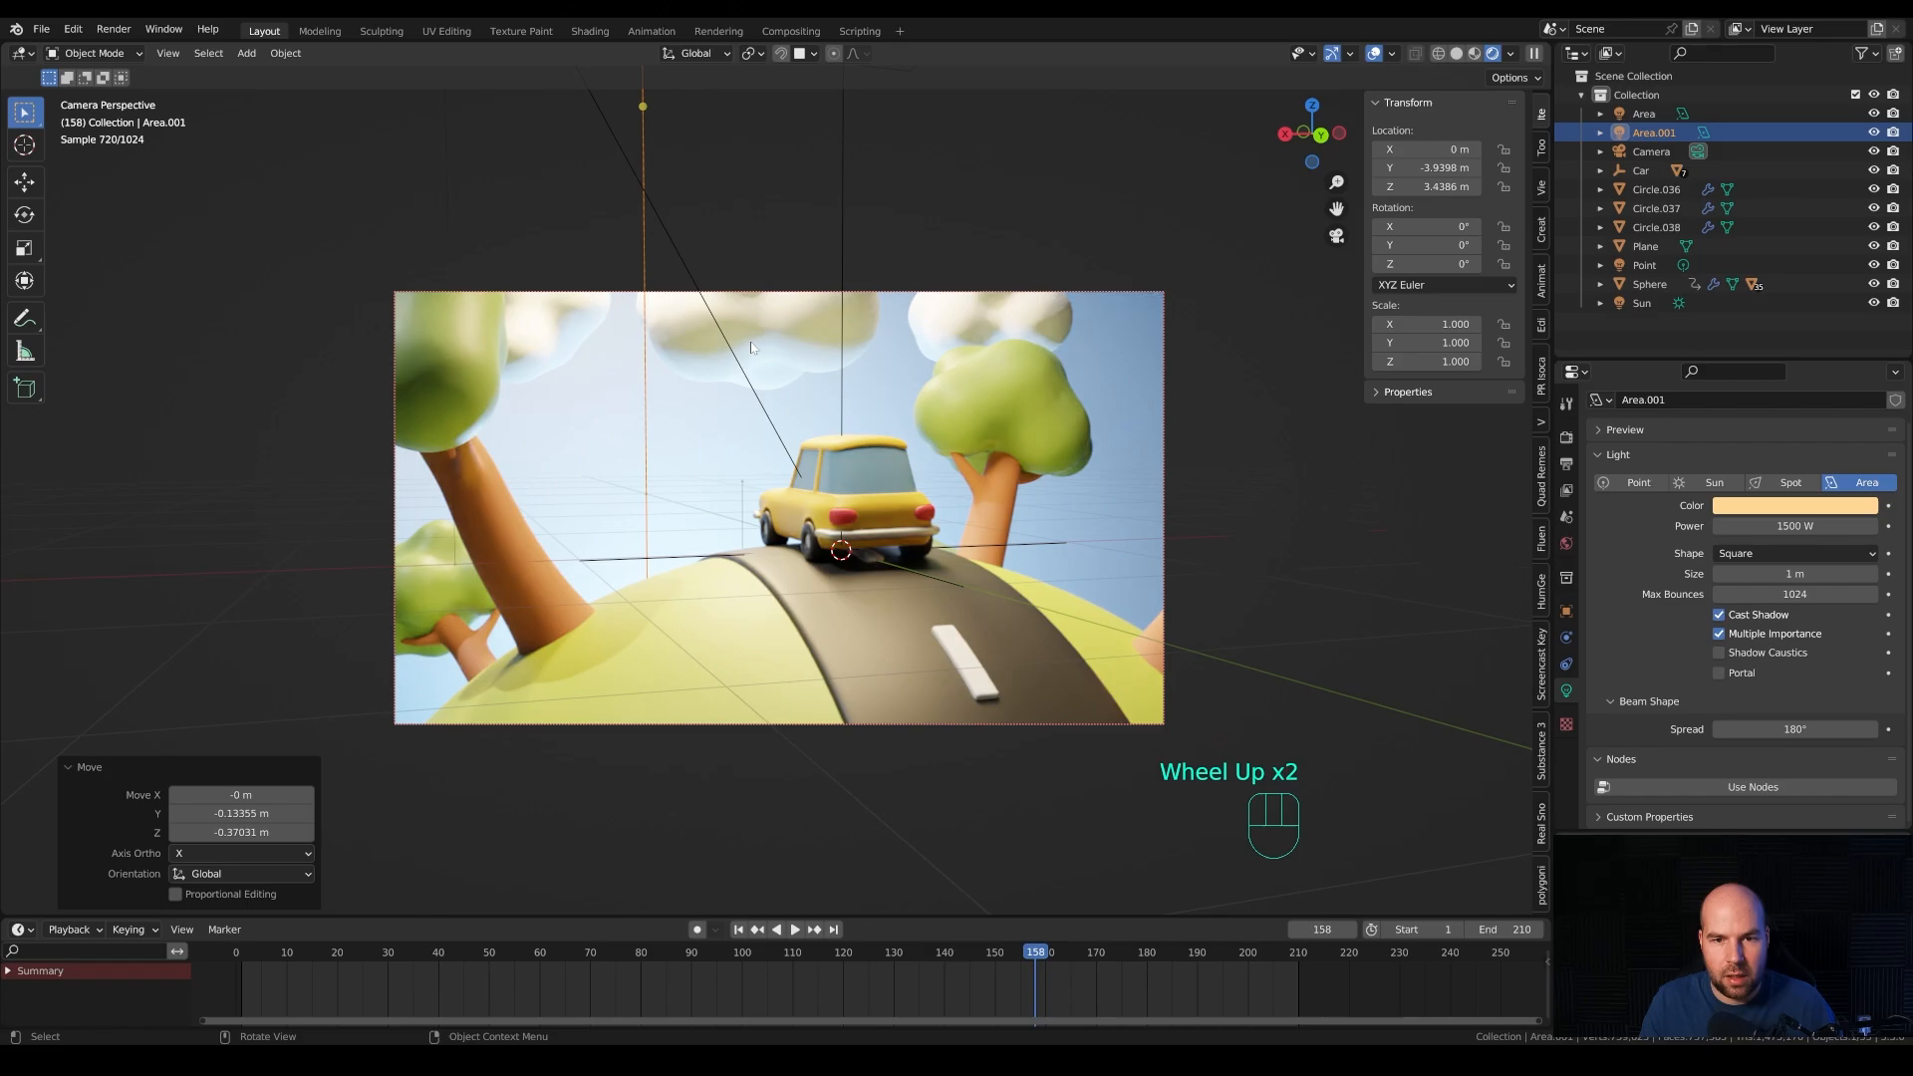
Raise the planet's green material Roughness to about 0.748.
click(777, 666)
scroll(1602, 685, down, 2)
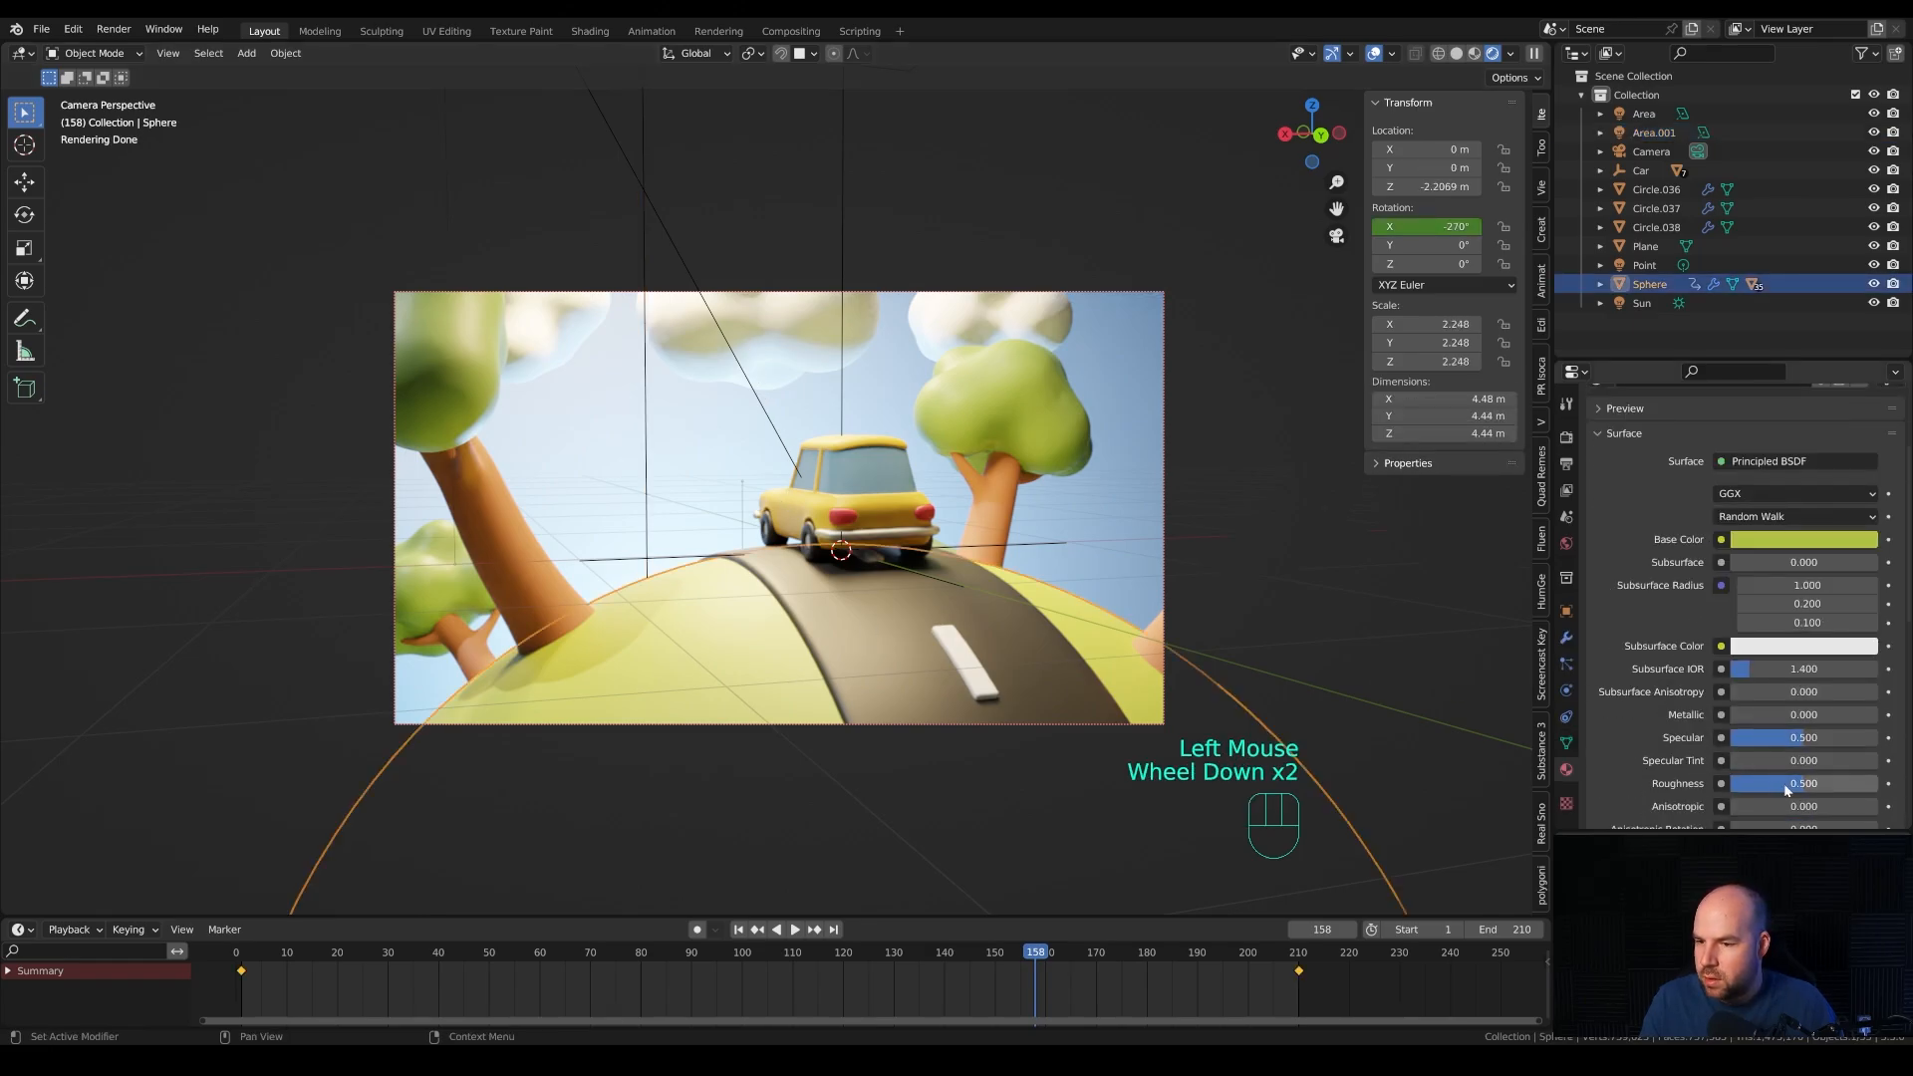
drag(1787, 789, 1843, 789)
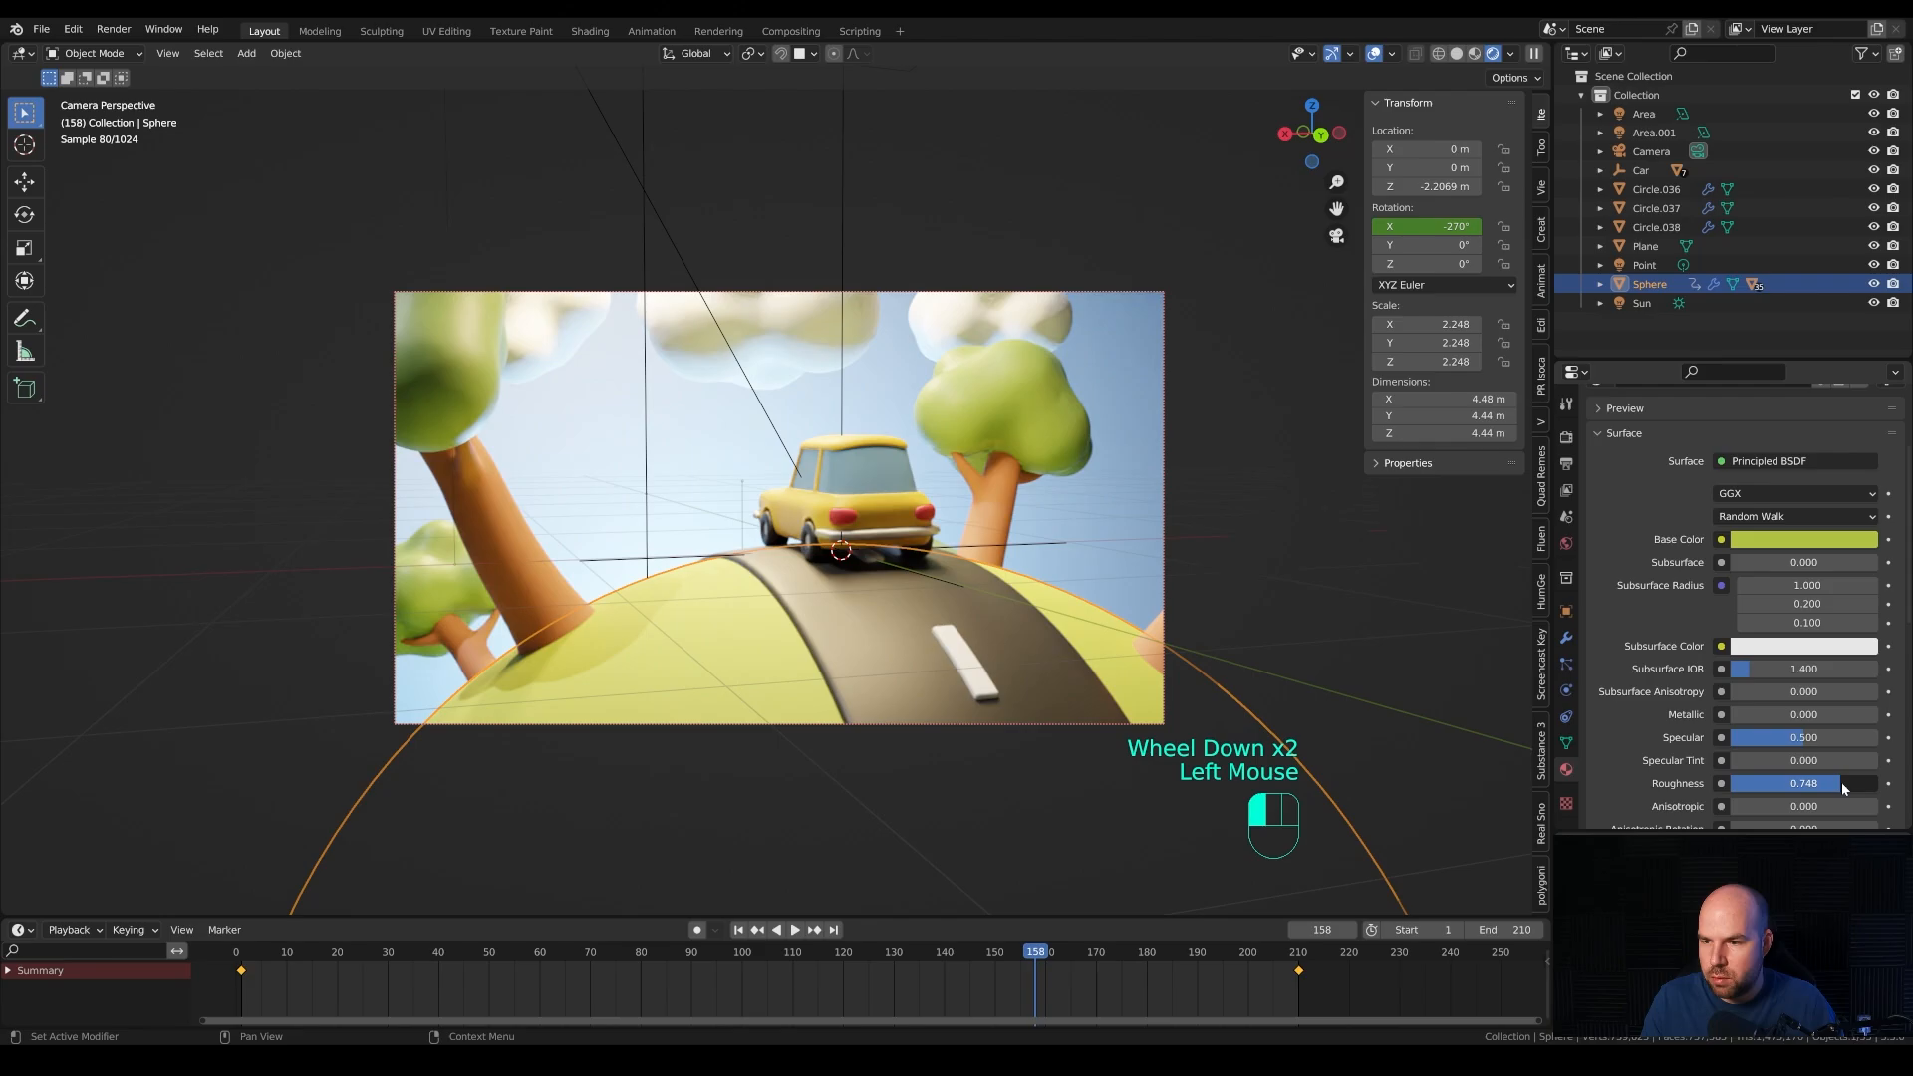
Raise the tree trunk material's Roughness to about 0.815.
double_click(1024, 462)
scroll(1634, 730, down, 2)
drag(1838, 696, 1846, 695)
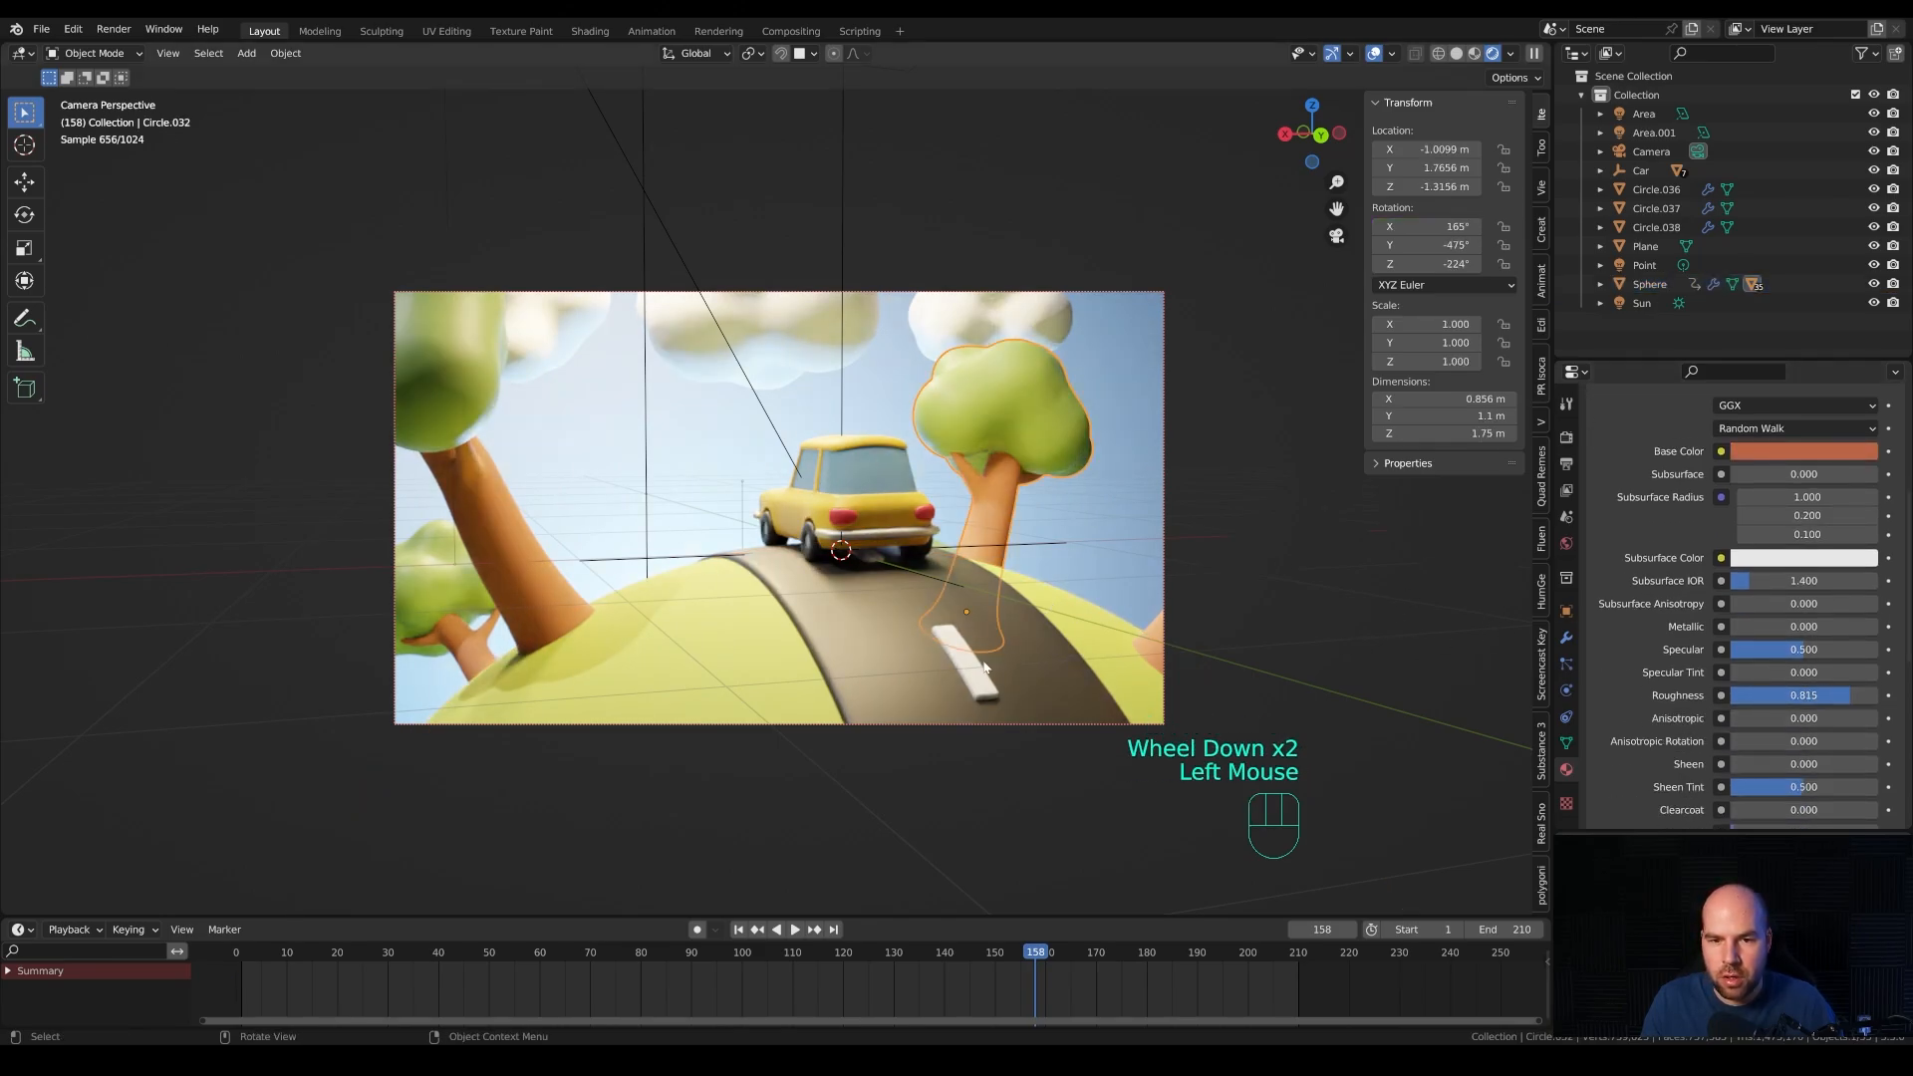
scroll(753, 594, down, 2)
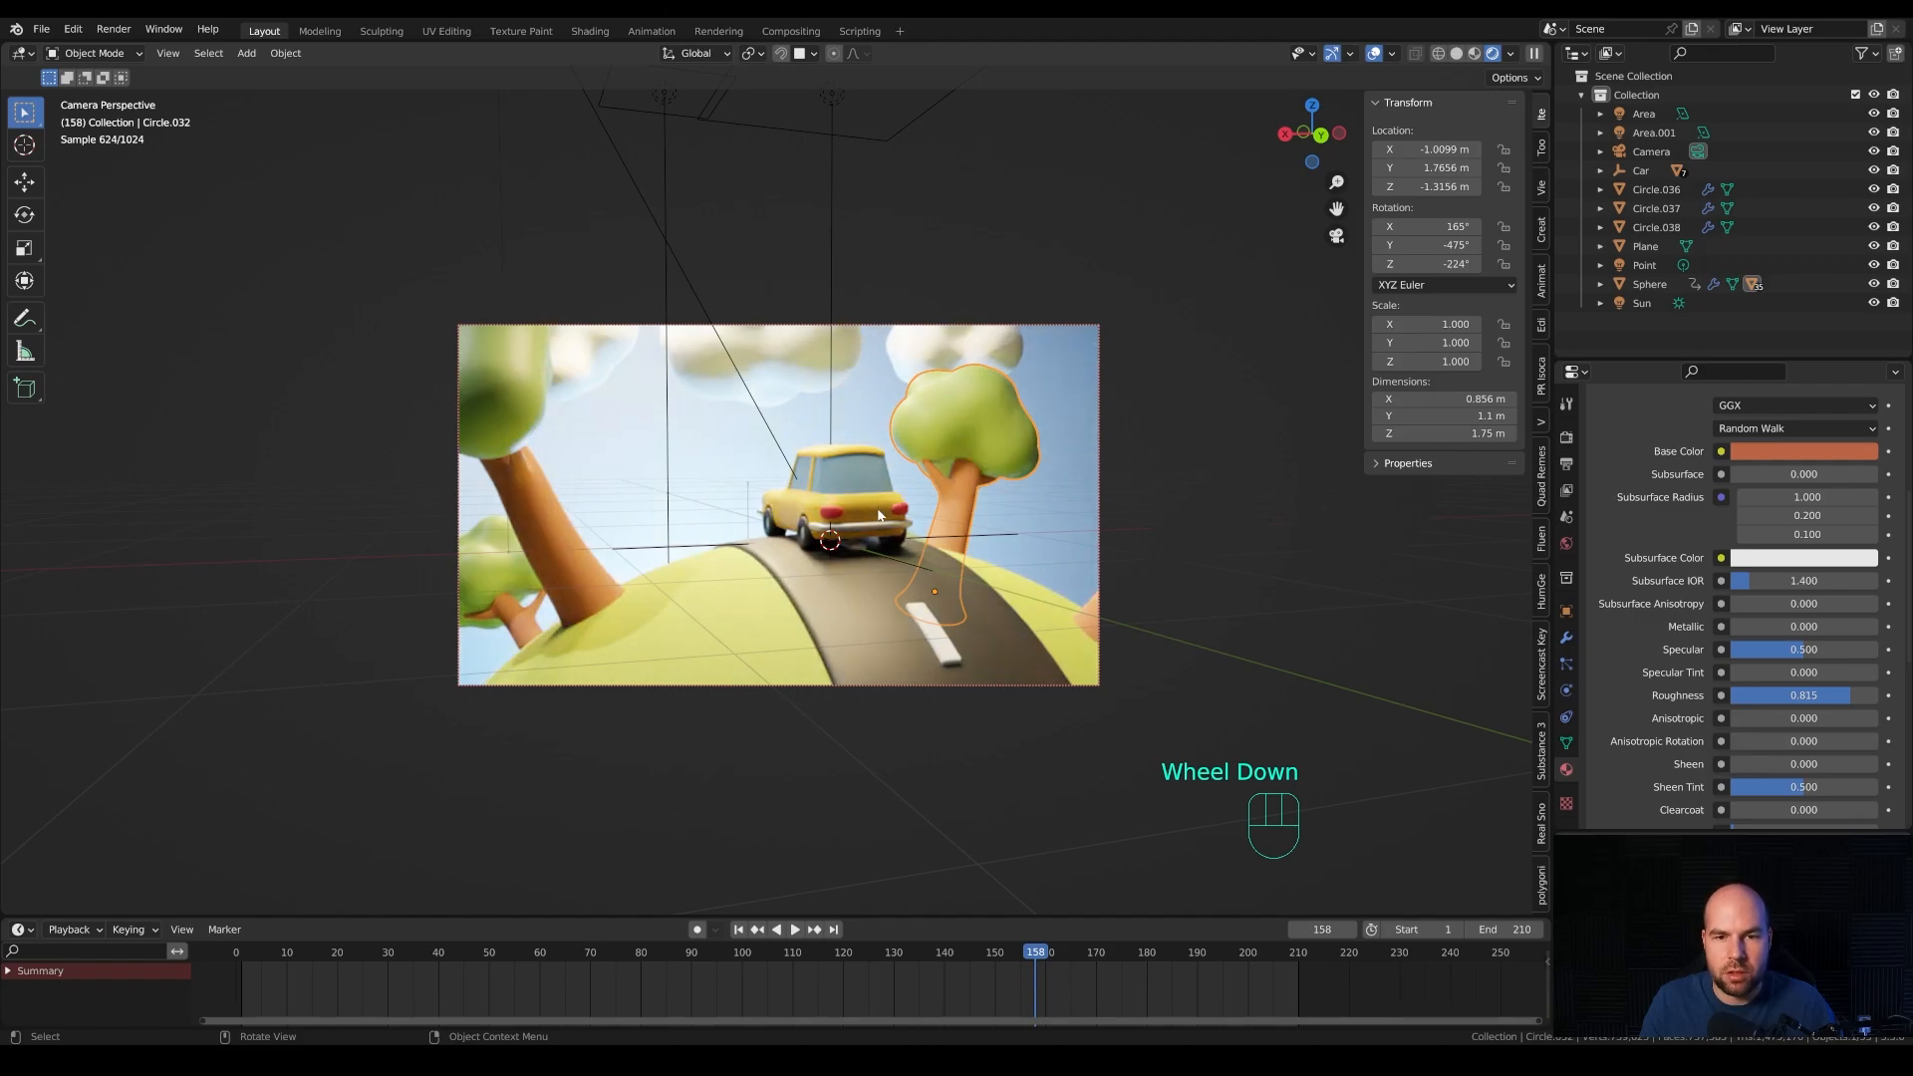
Enable depth of field on the camera and set its F-Stop to 1.2.
scroll(874, 538, up, 2)
click(1234, 255)
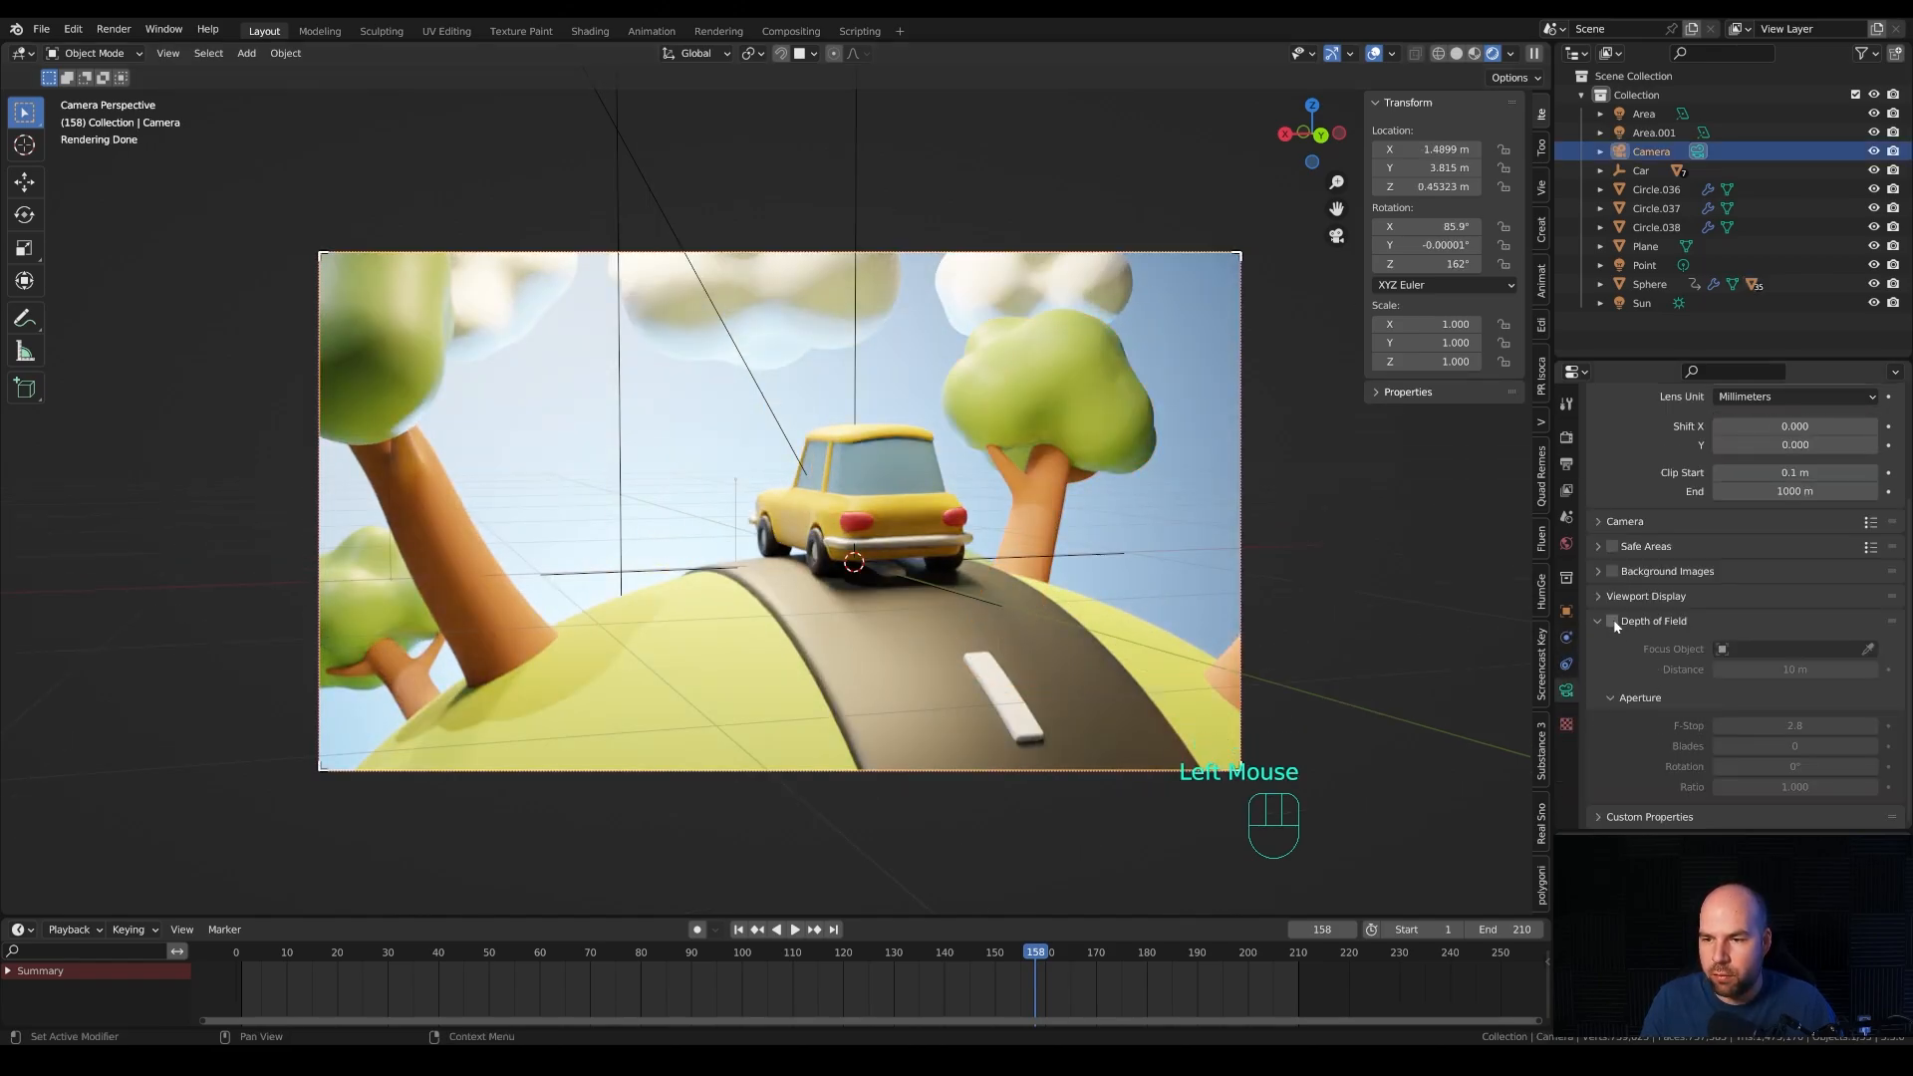
click(1613, 622)
click(1758, 725)
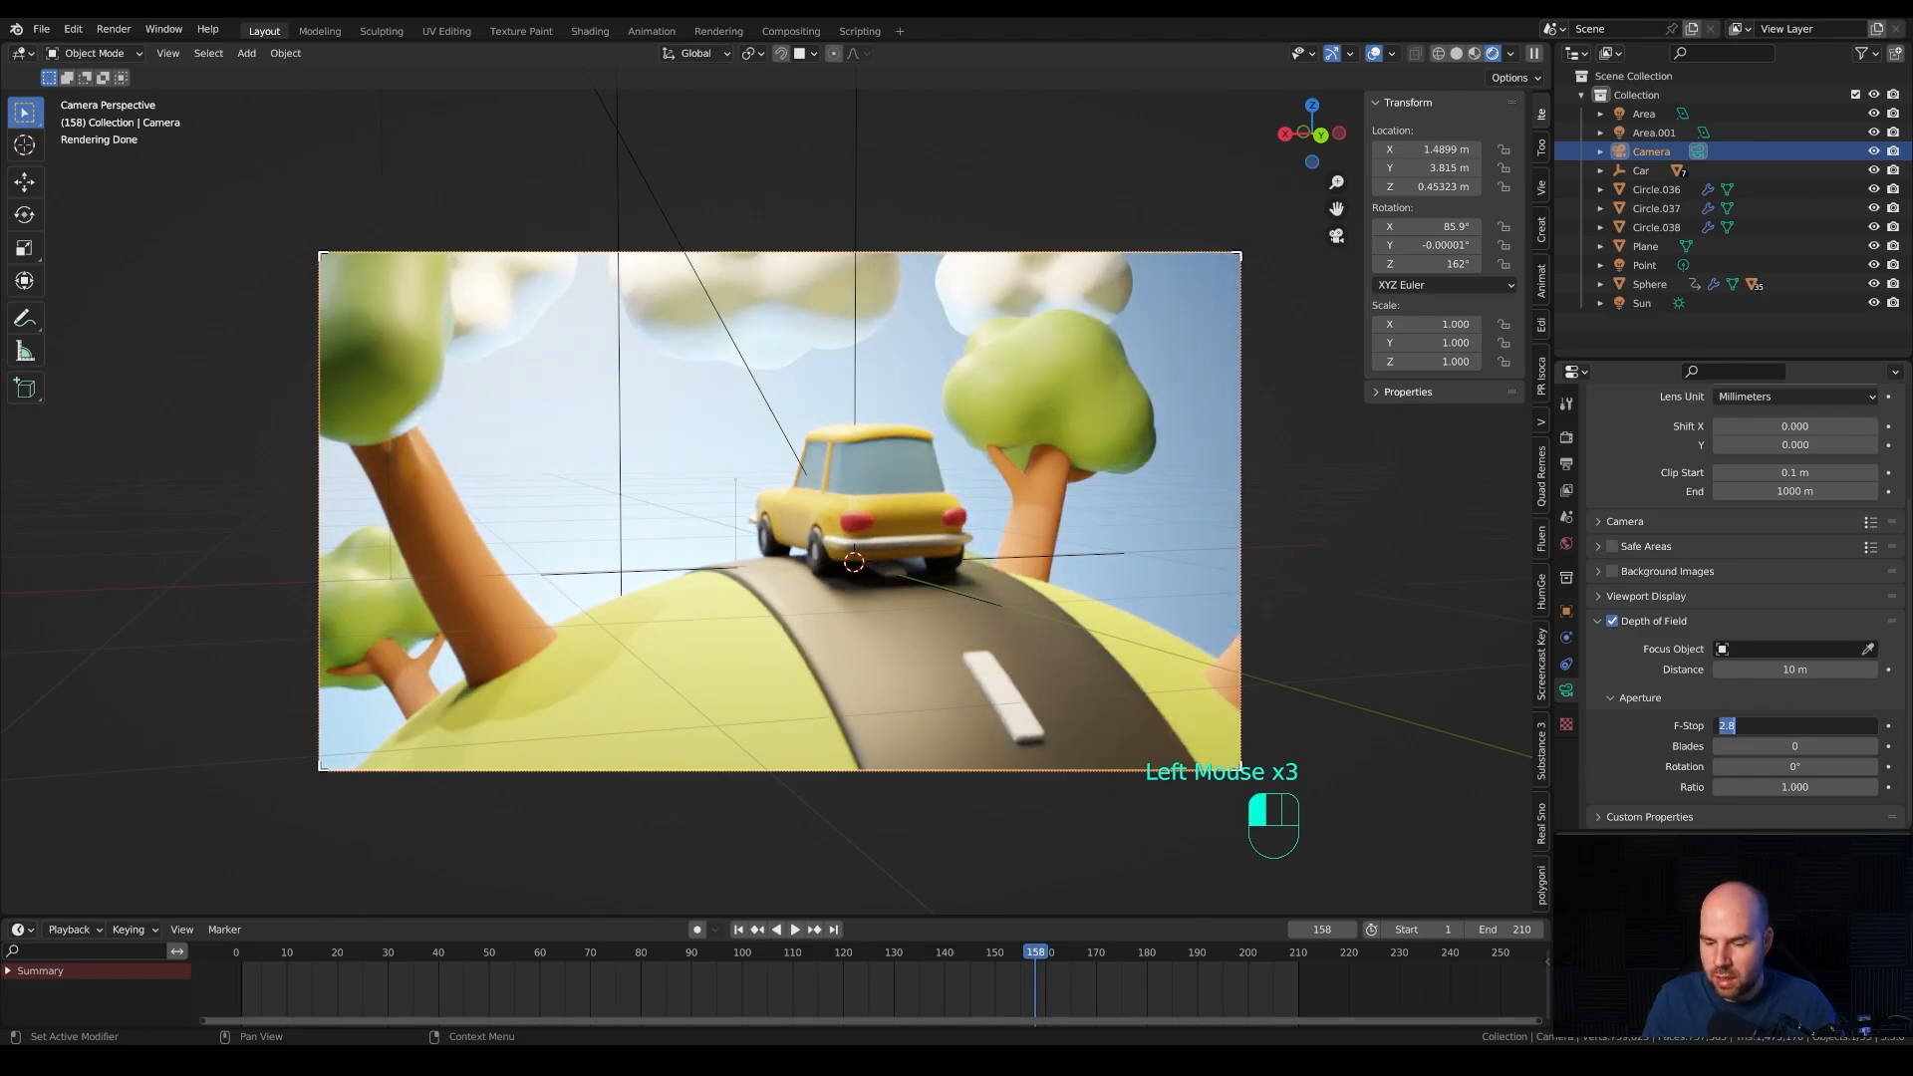
key(Return)
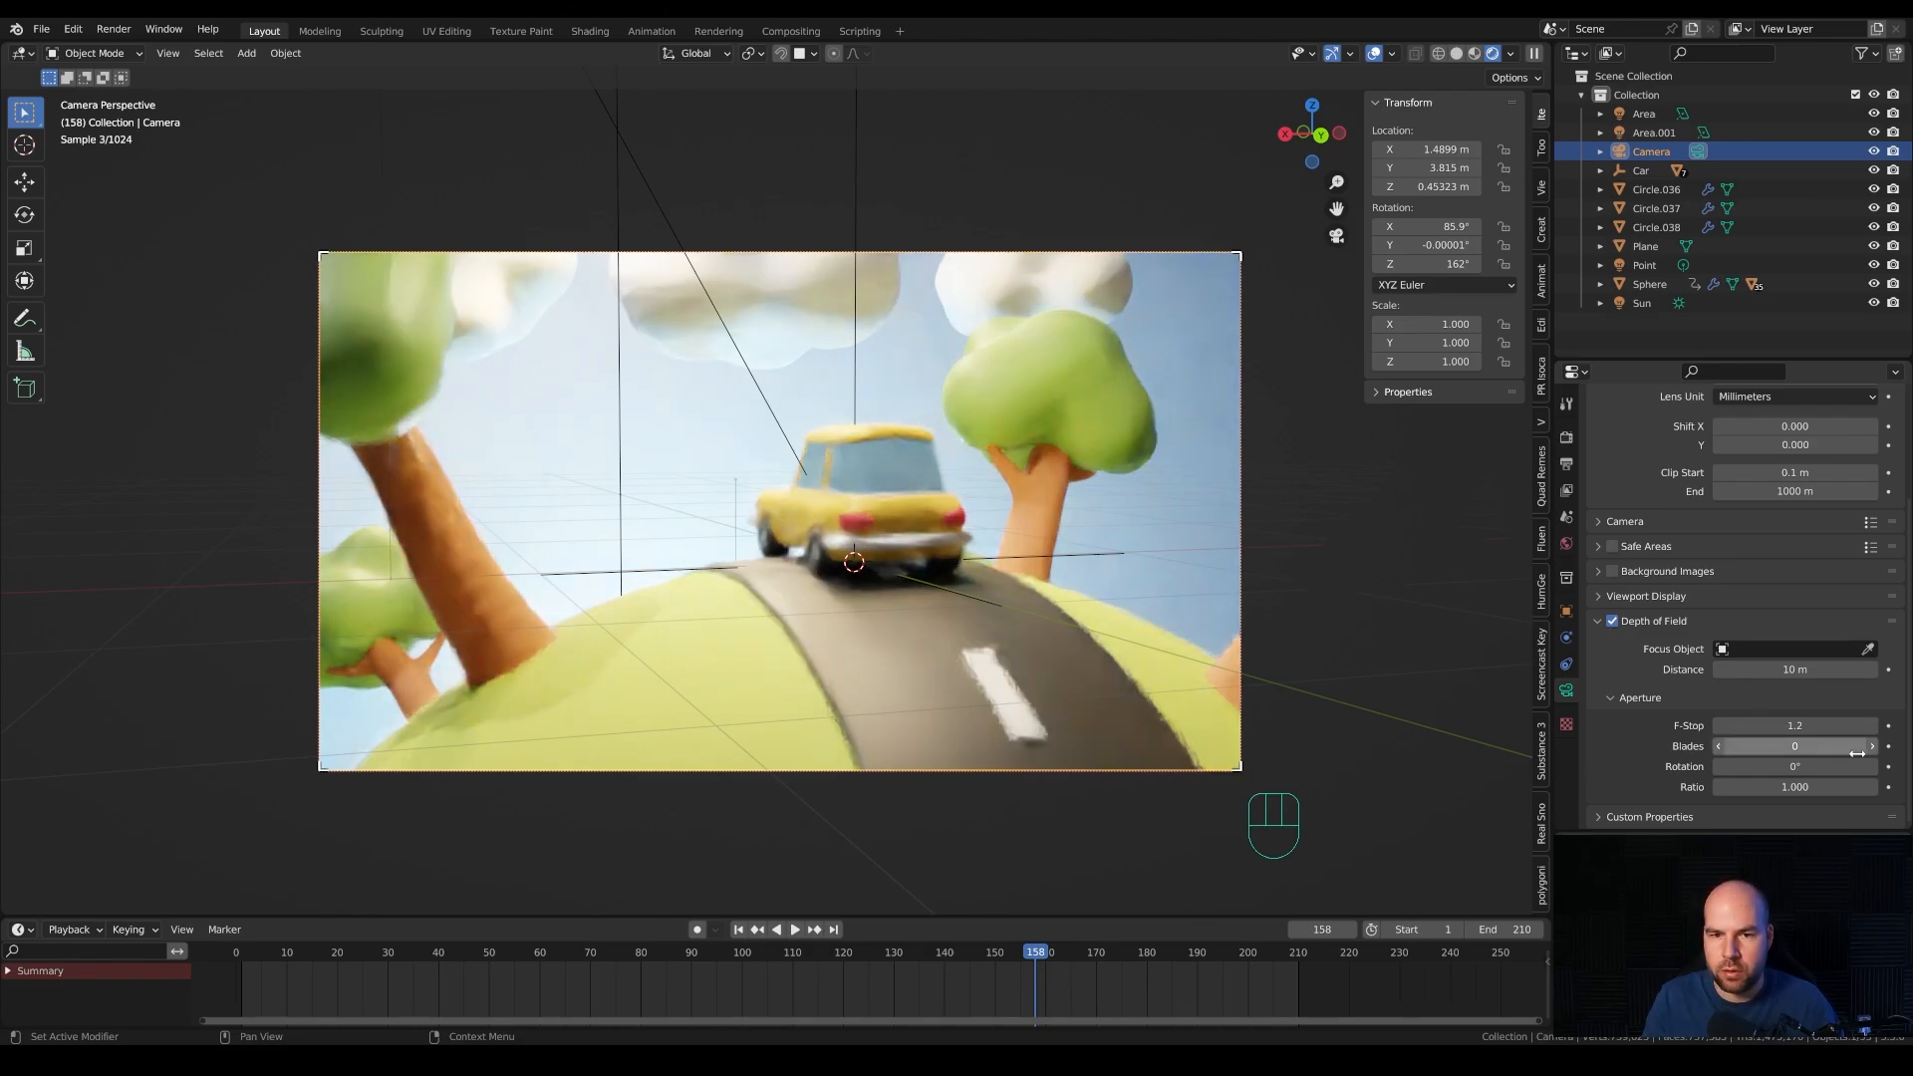
Bring the camera's focus onto the car by setting the focus distance to 3.6 m.
scroll(941, 528, up, 1)
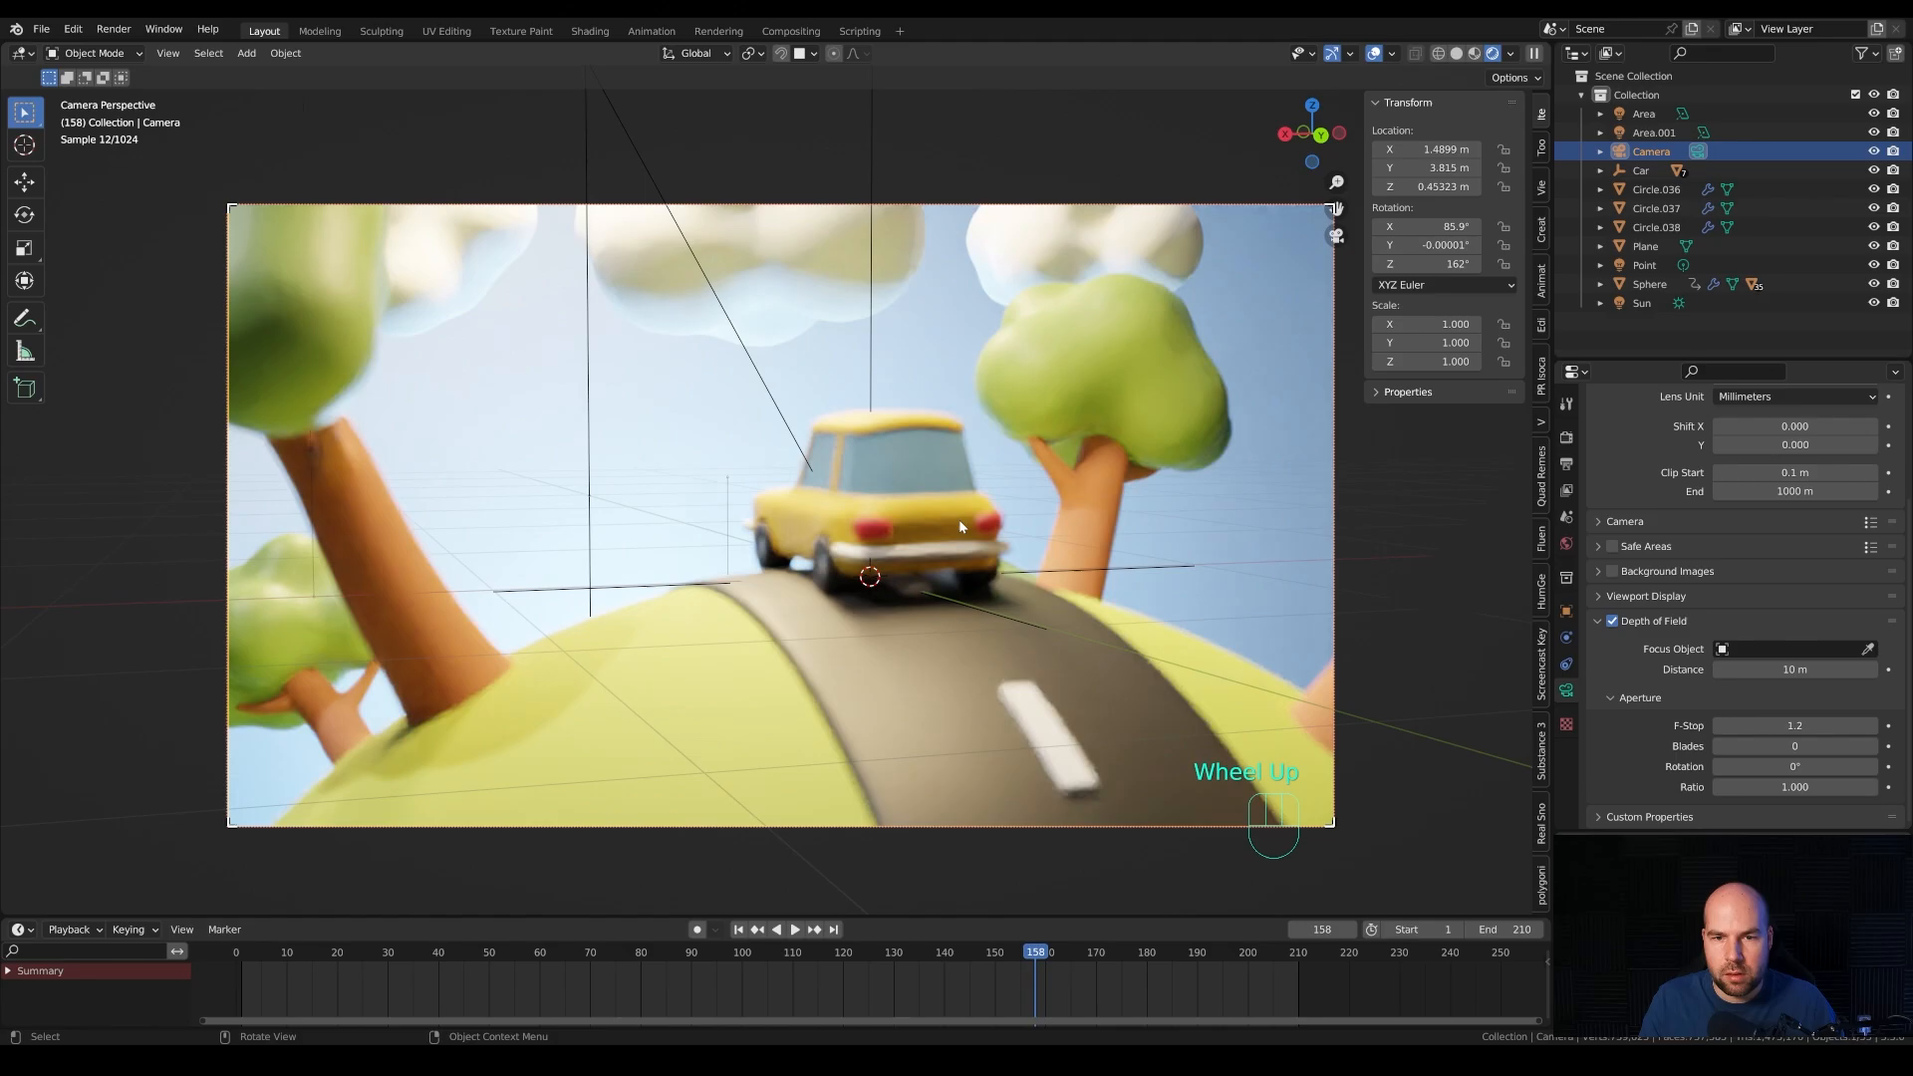
shift+drag(1763, 669, 1743, 669)
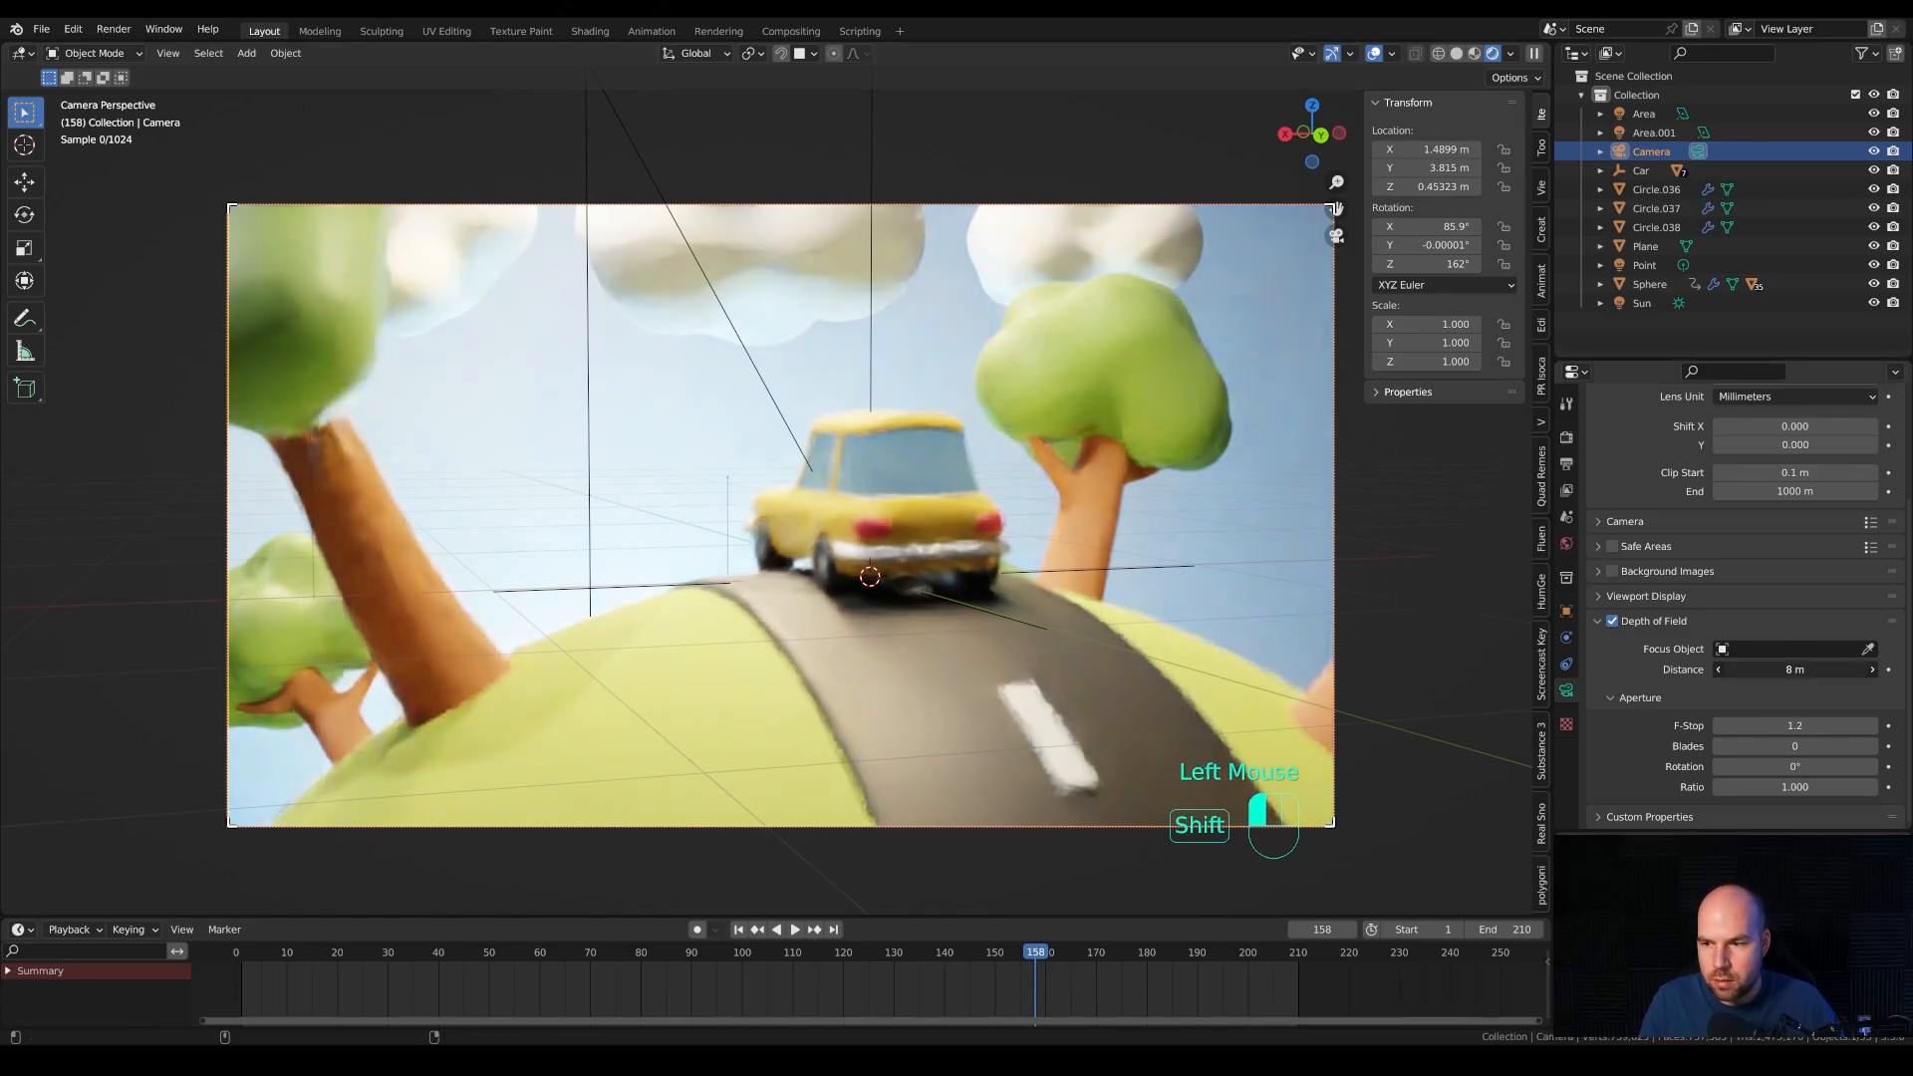
shift+drag(1743, 669, 1738, 669)
scroll(776, 488, up, 2)
scroll(776, 488, down, 1)
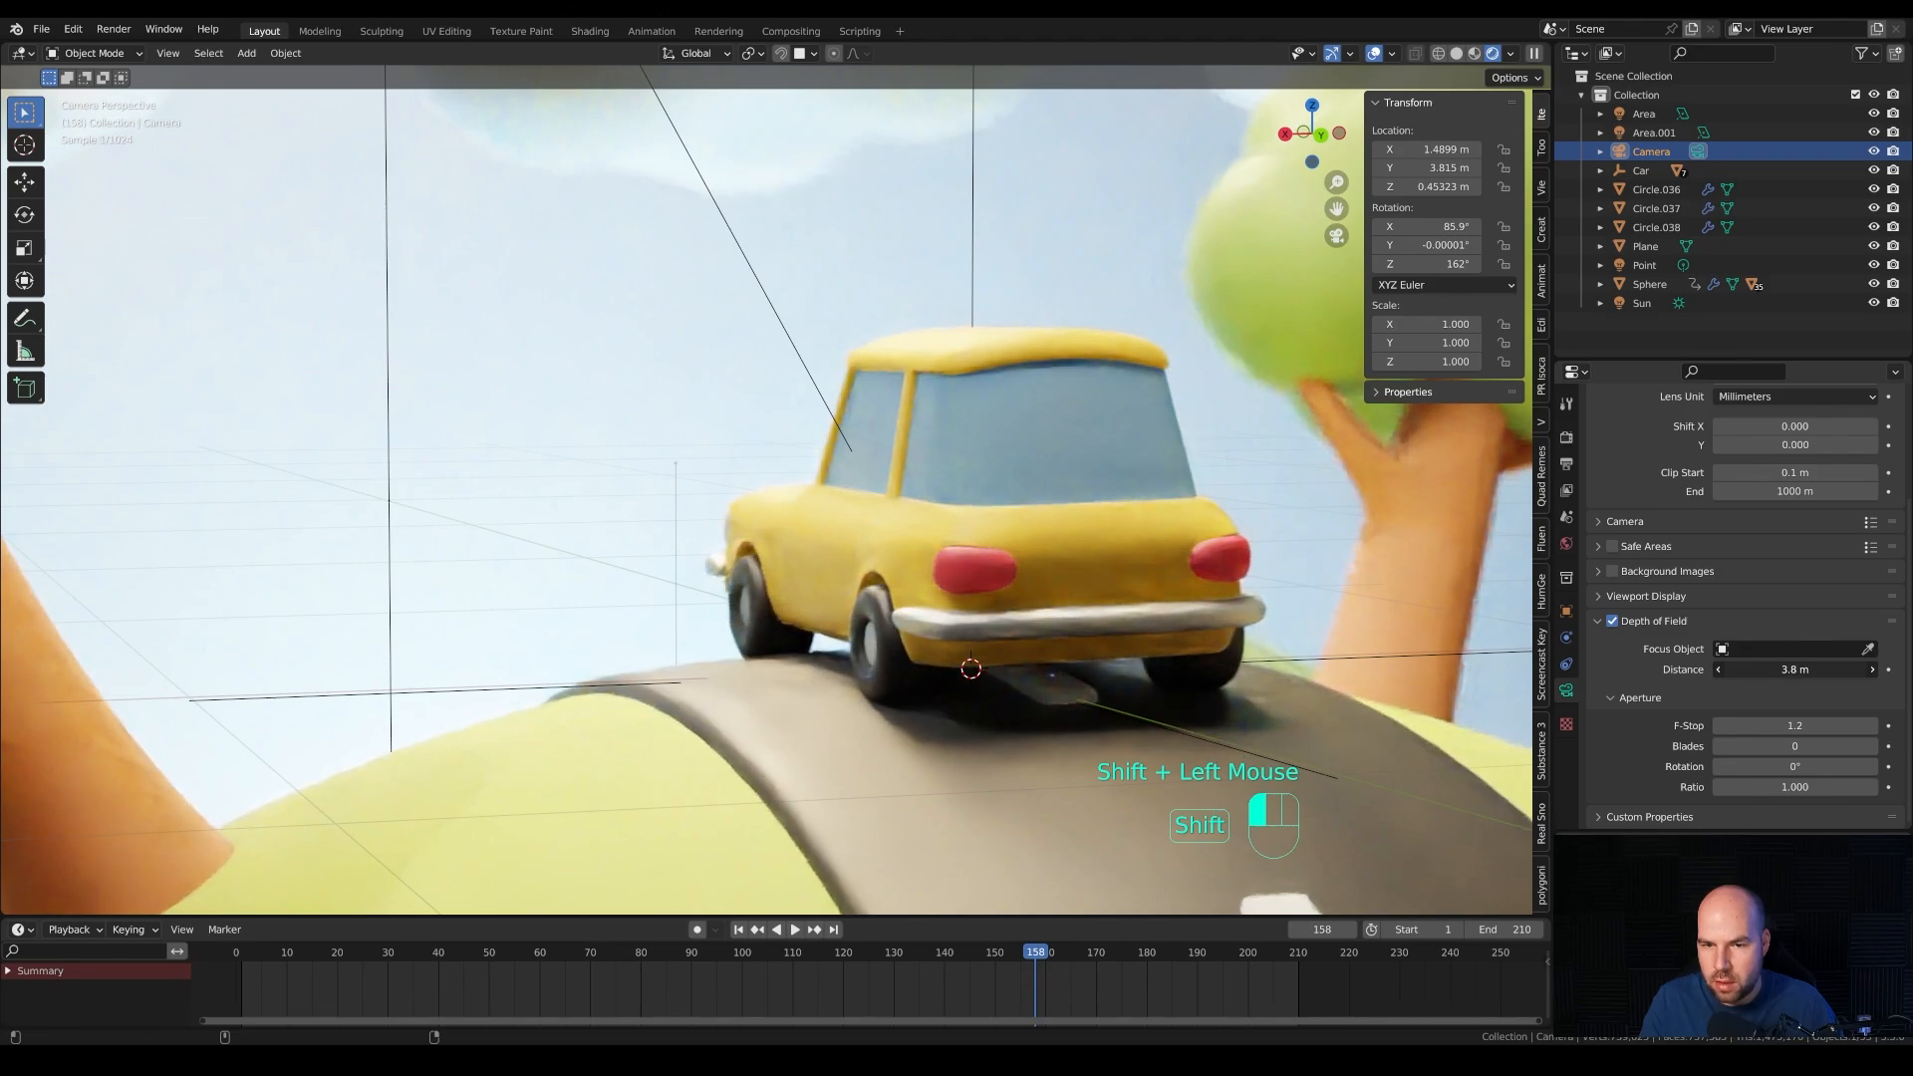
scroll(966, 515, down, 2)
shift+middle_drag(965, 516, 966, 515)
scroll(965, 515, down, 1)
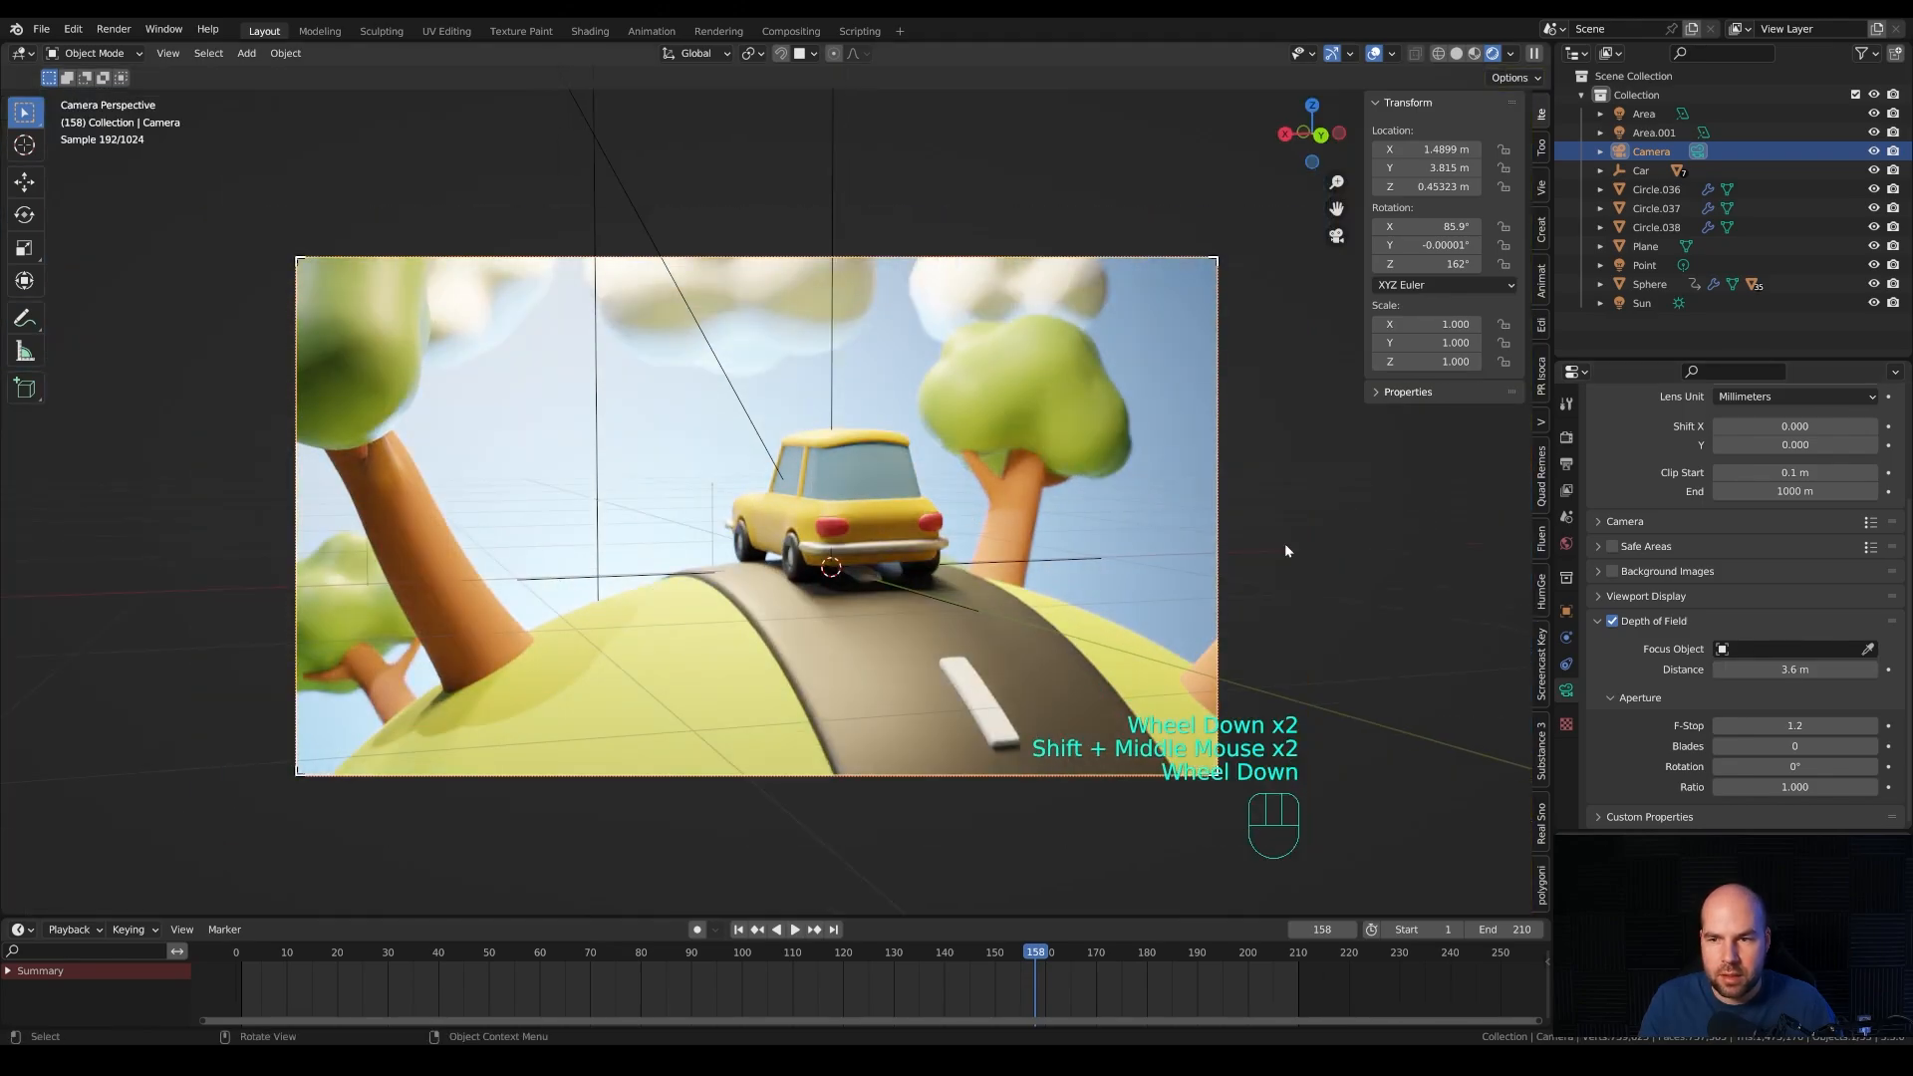
Enable motion blur in the scene's render settings.
click(1562, 440)
scroll(1652, 646, down, 2)
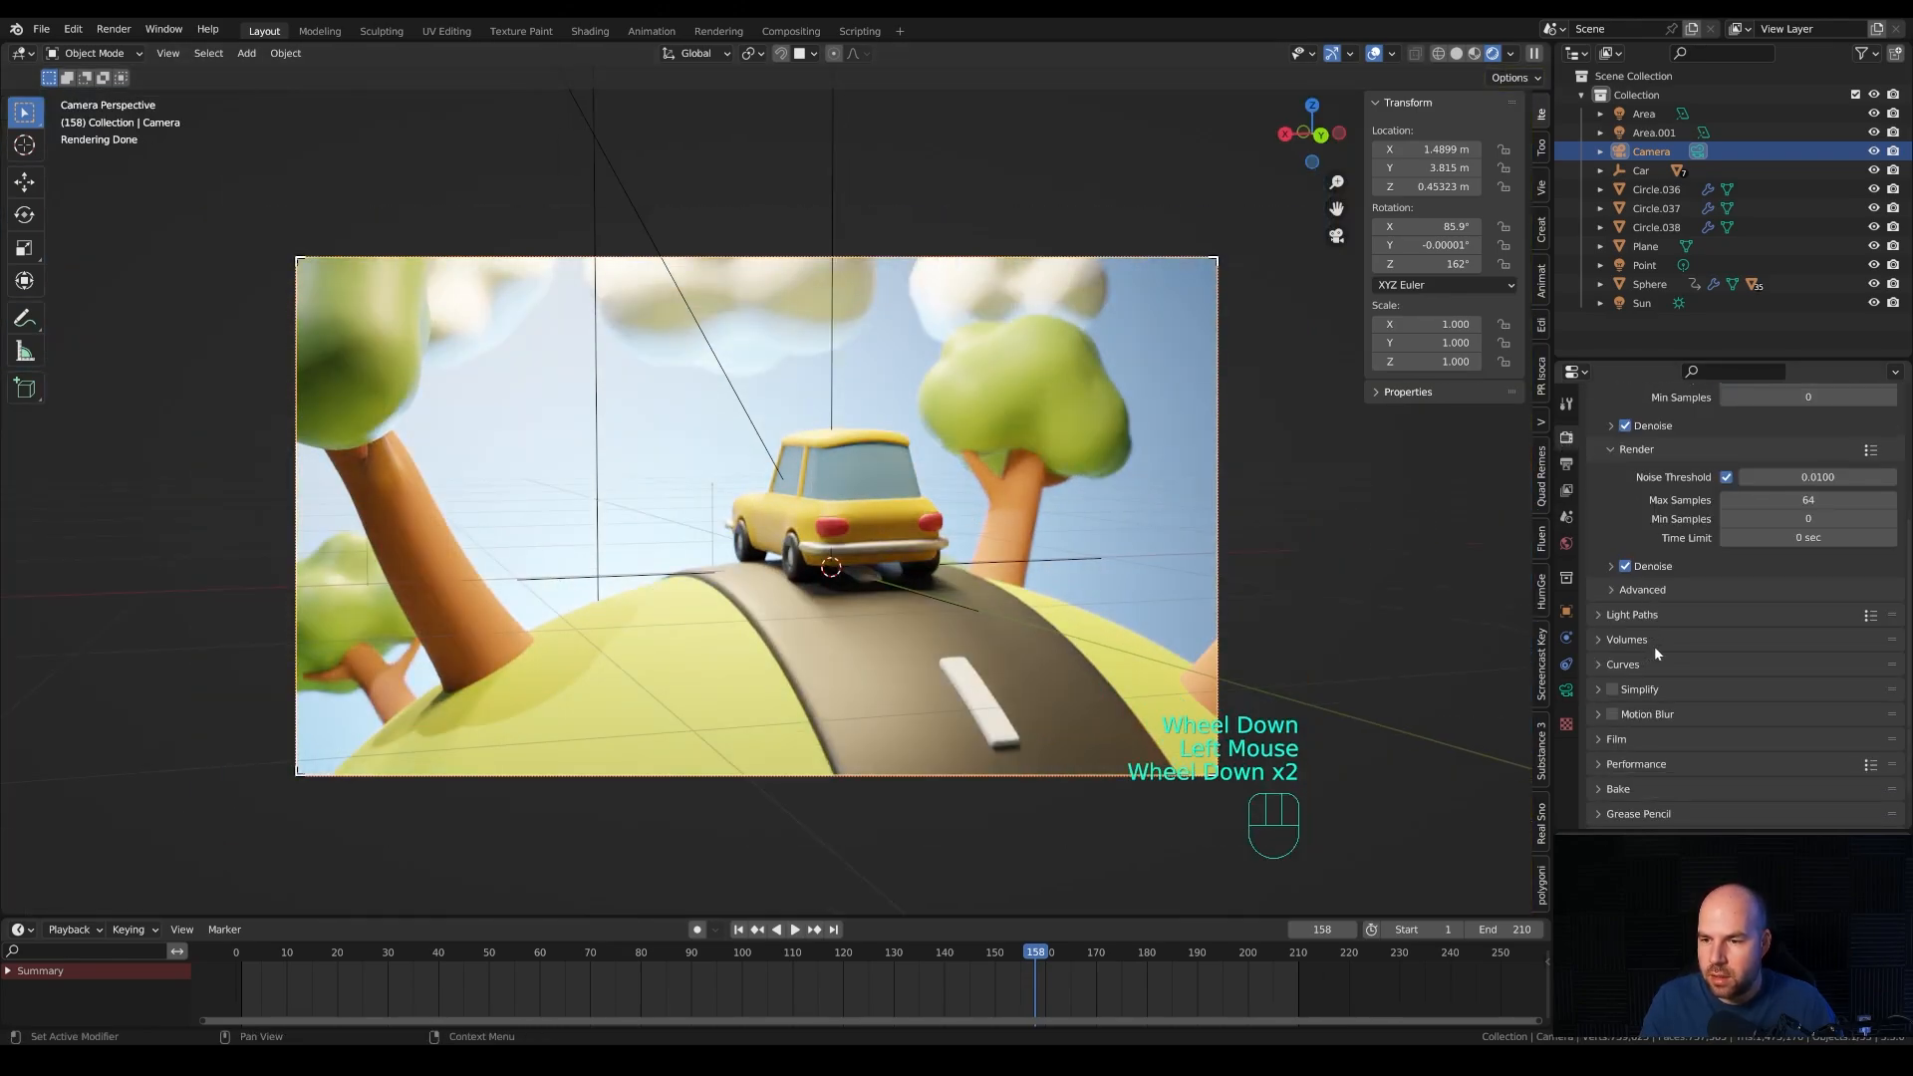
scroll(1654, 754, down, 2)
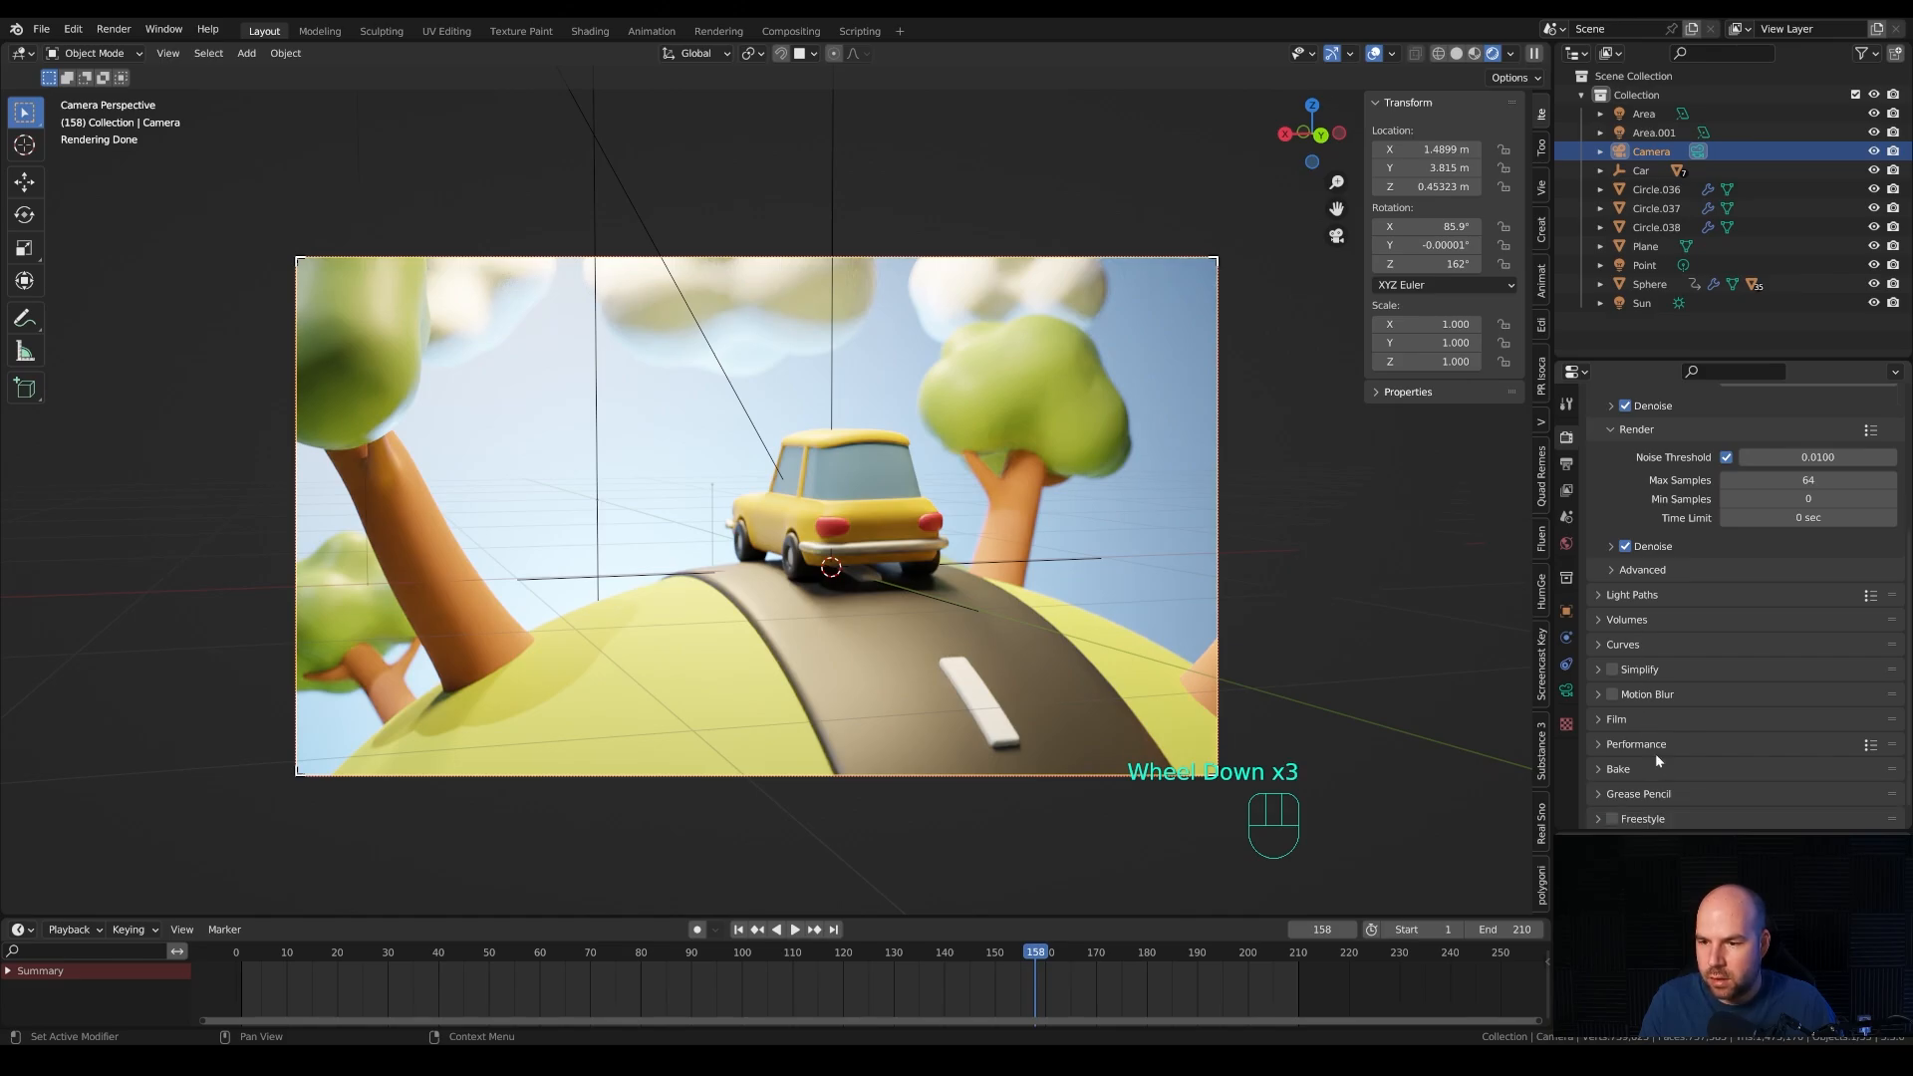
click(1621, 788)
click(1620, 788)
scroll(1616, 757, up, 1)
click(1611, 708)
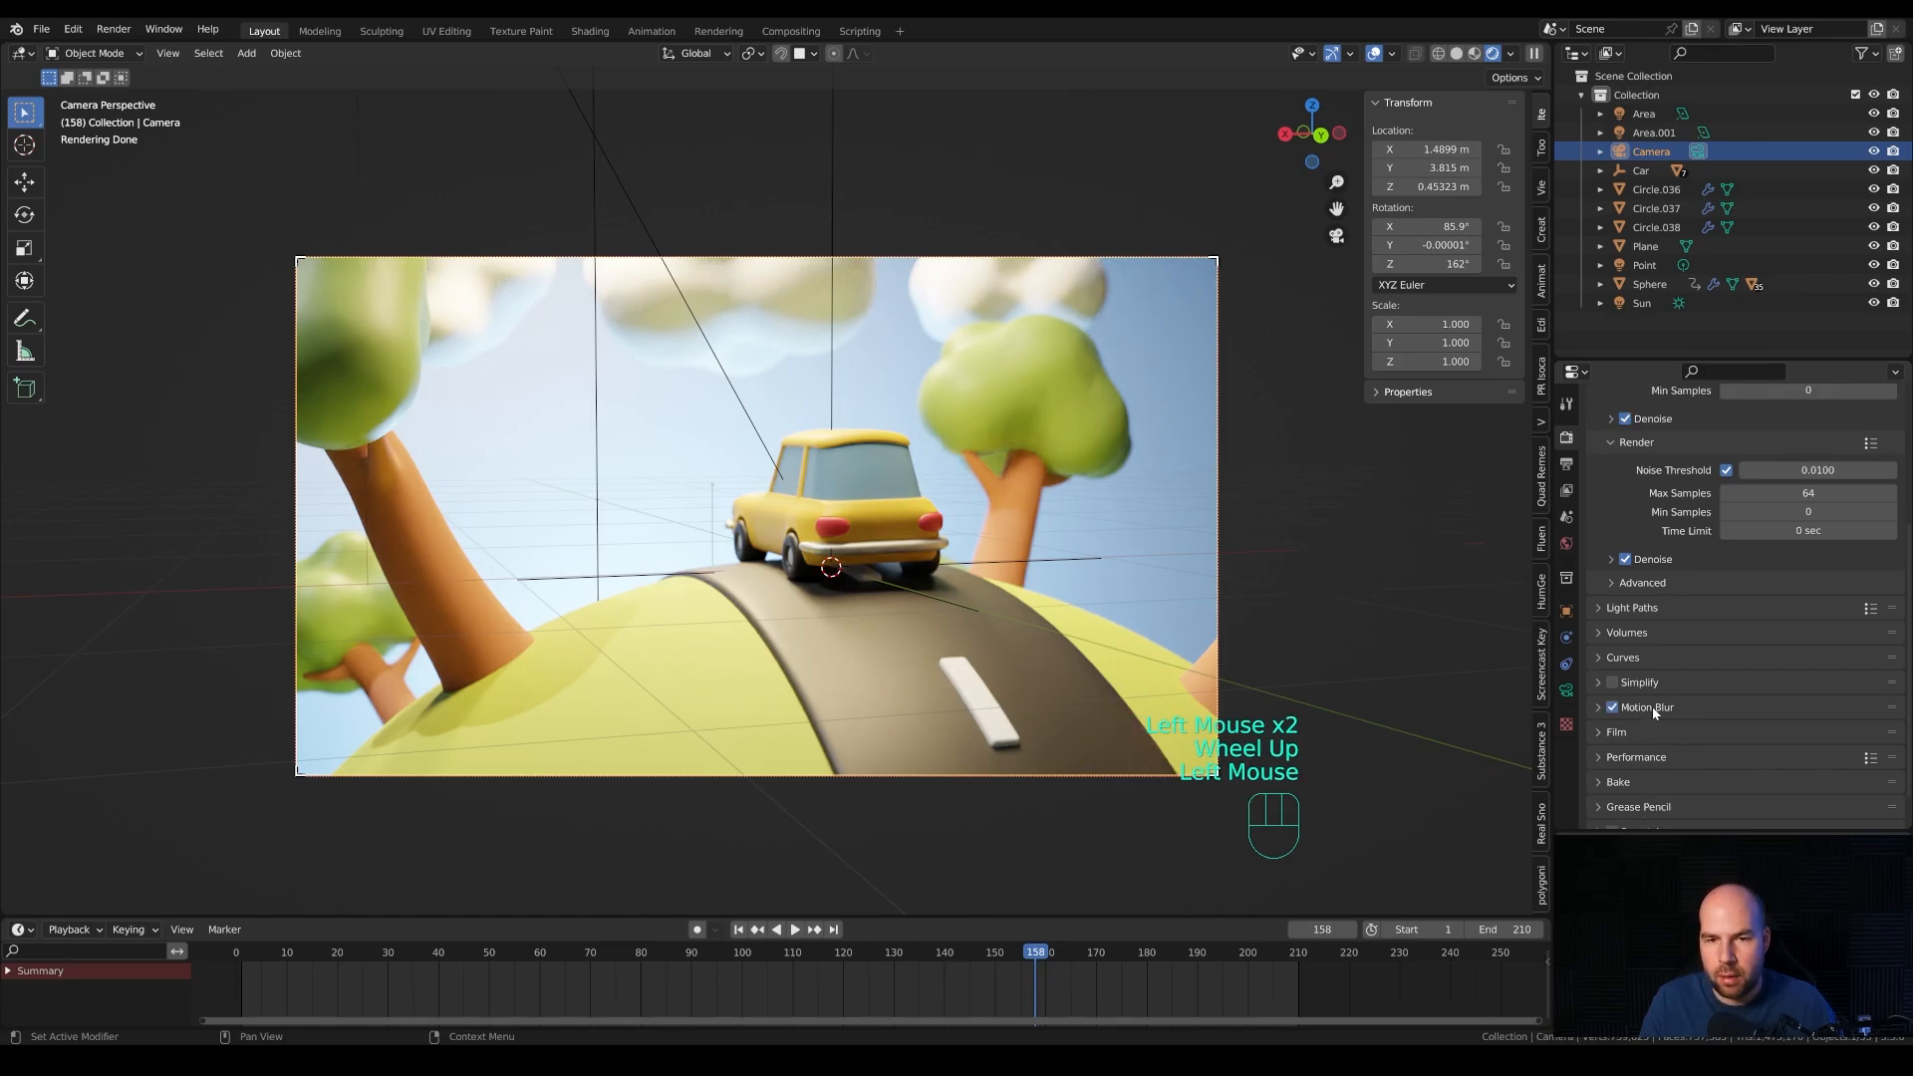
scroll(1716, 678, down, 3)
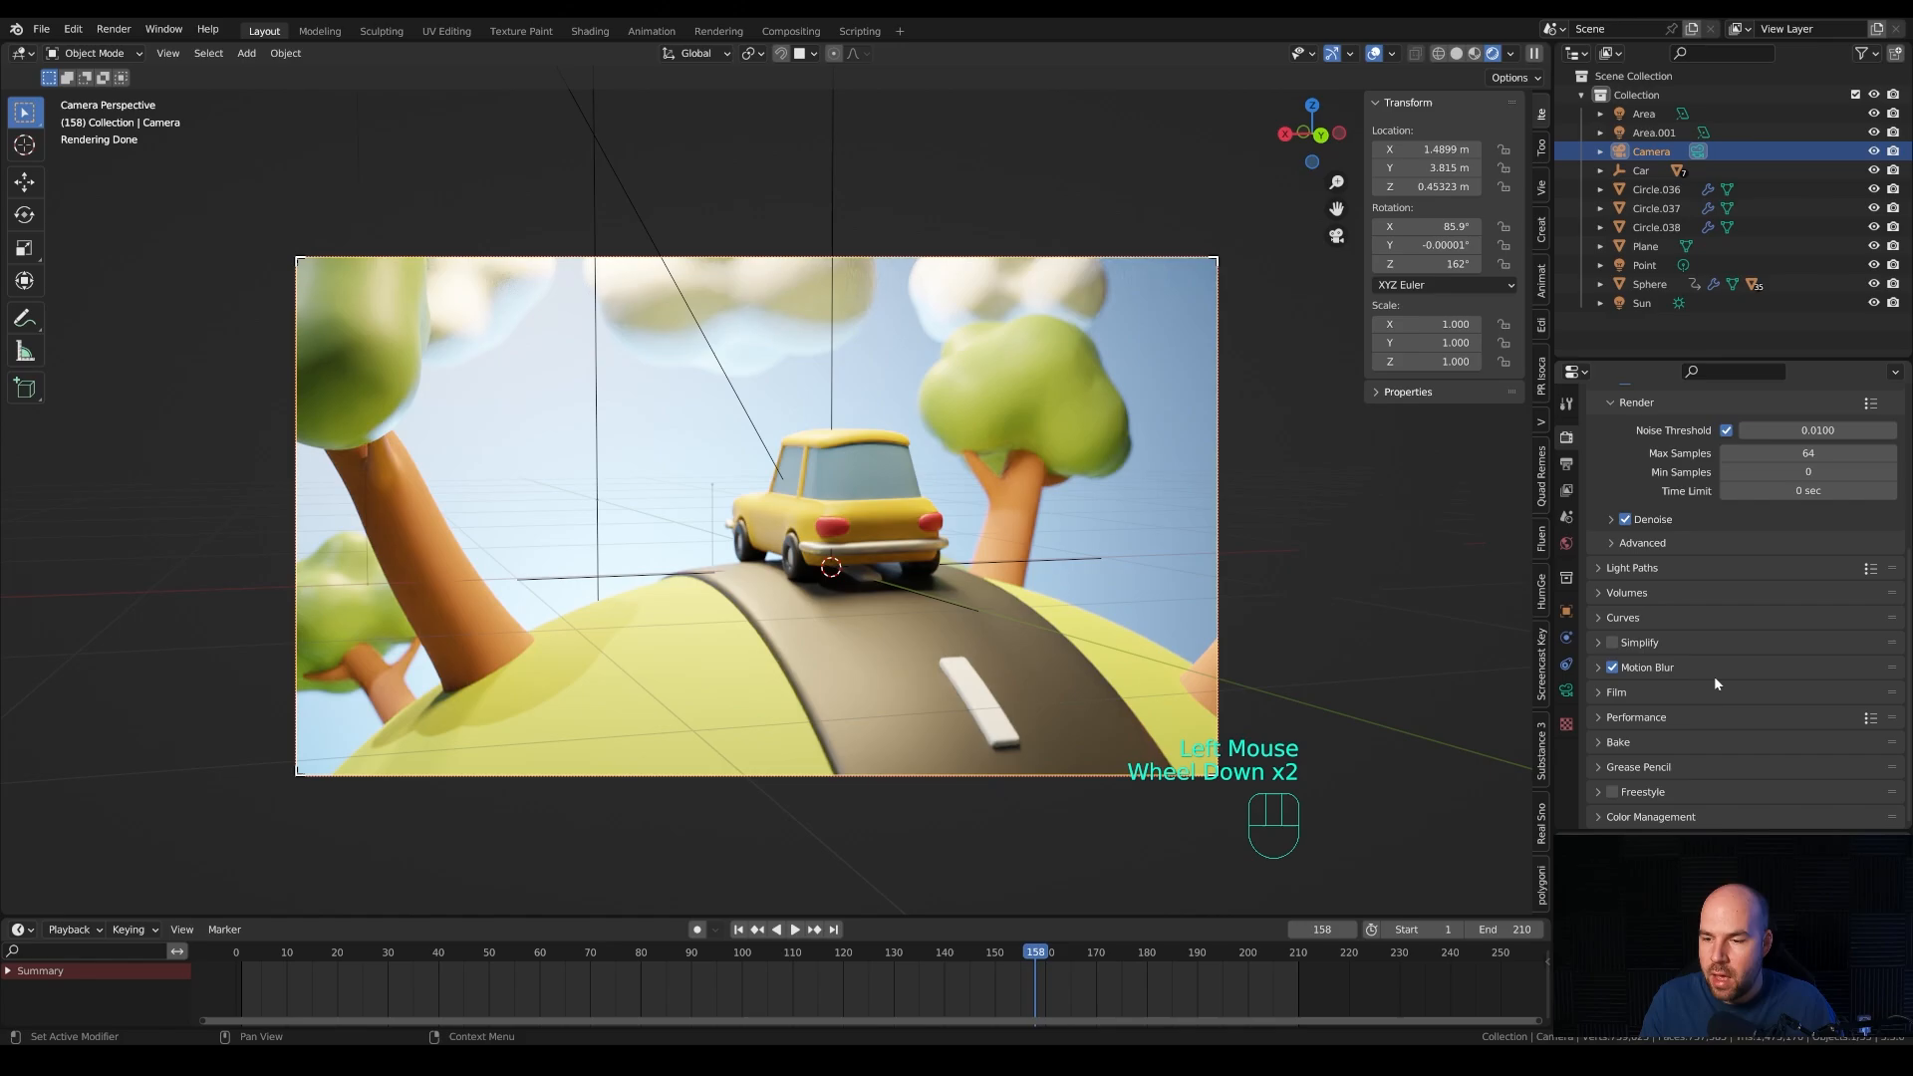
Set the world background color to a saturated blue-violet.
click(1566, 544)
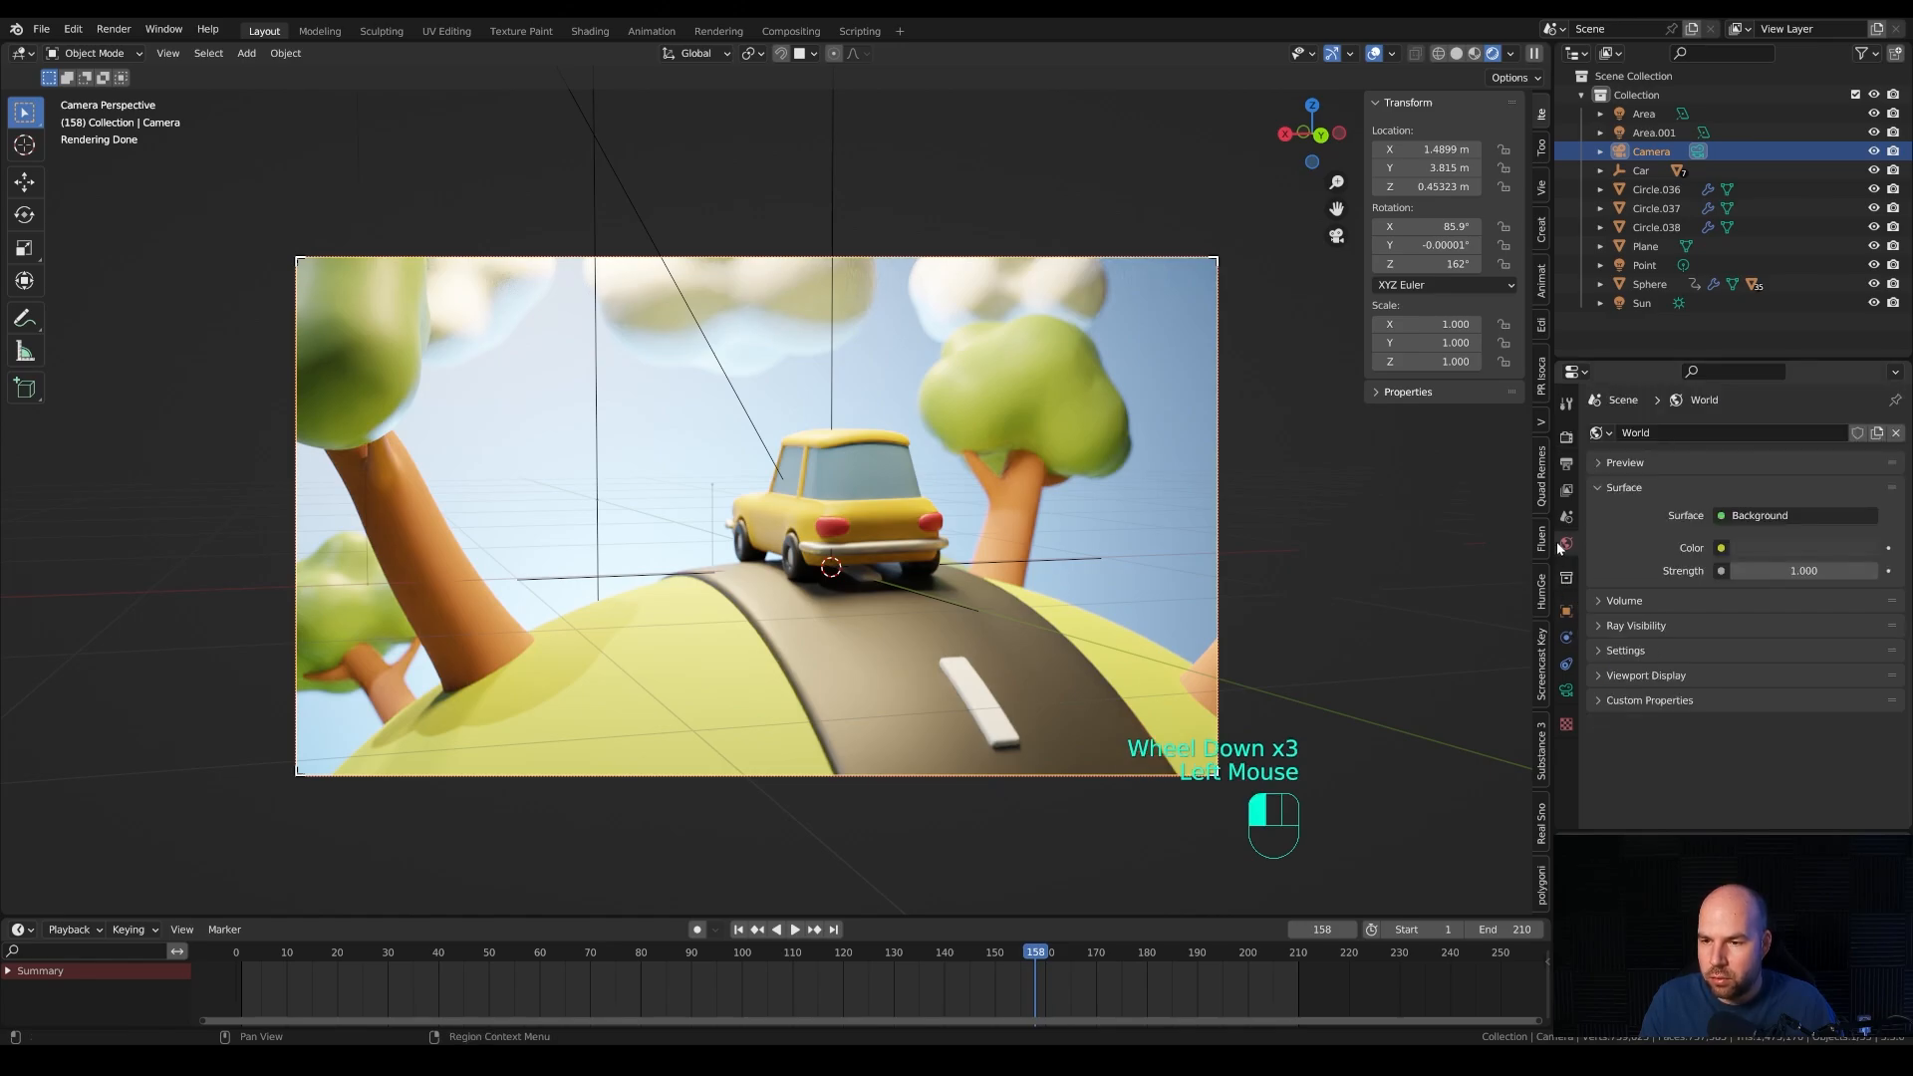
click(1799, 550)
mouse_move(1862, 381)
mouse_down()
mouse_move(1862, 321)
mouse_move(1862, 348)
mouse_move(1815, 329)
mouse_move(1815, 309)
mouse_move(1824, 325)
mouse_move(1863, 298)
mouse_up()
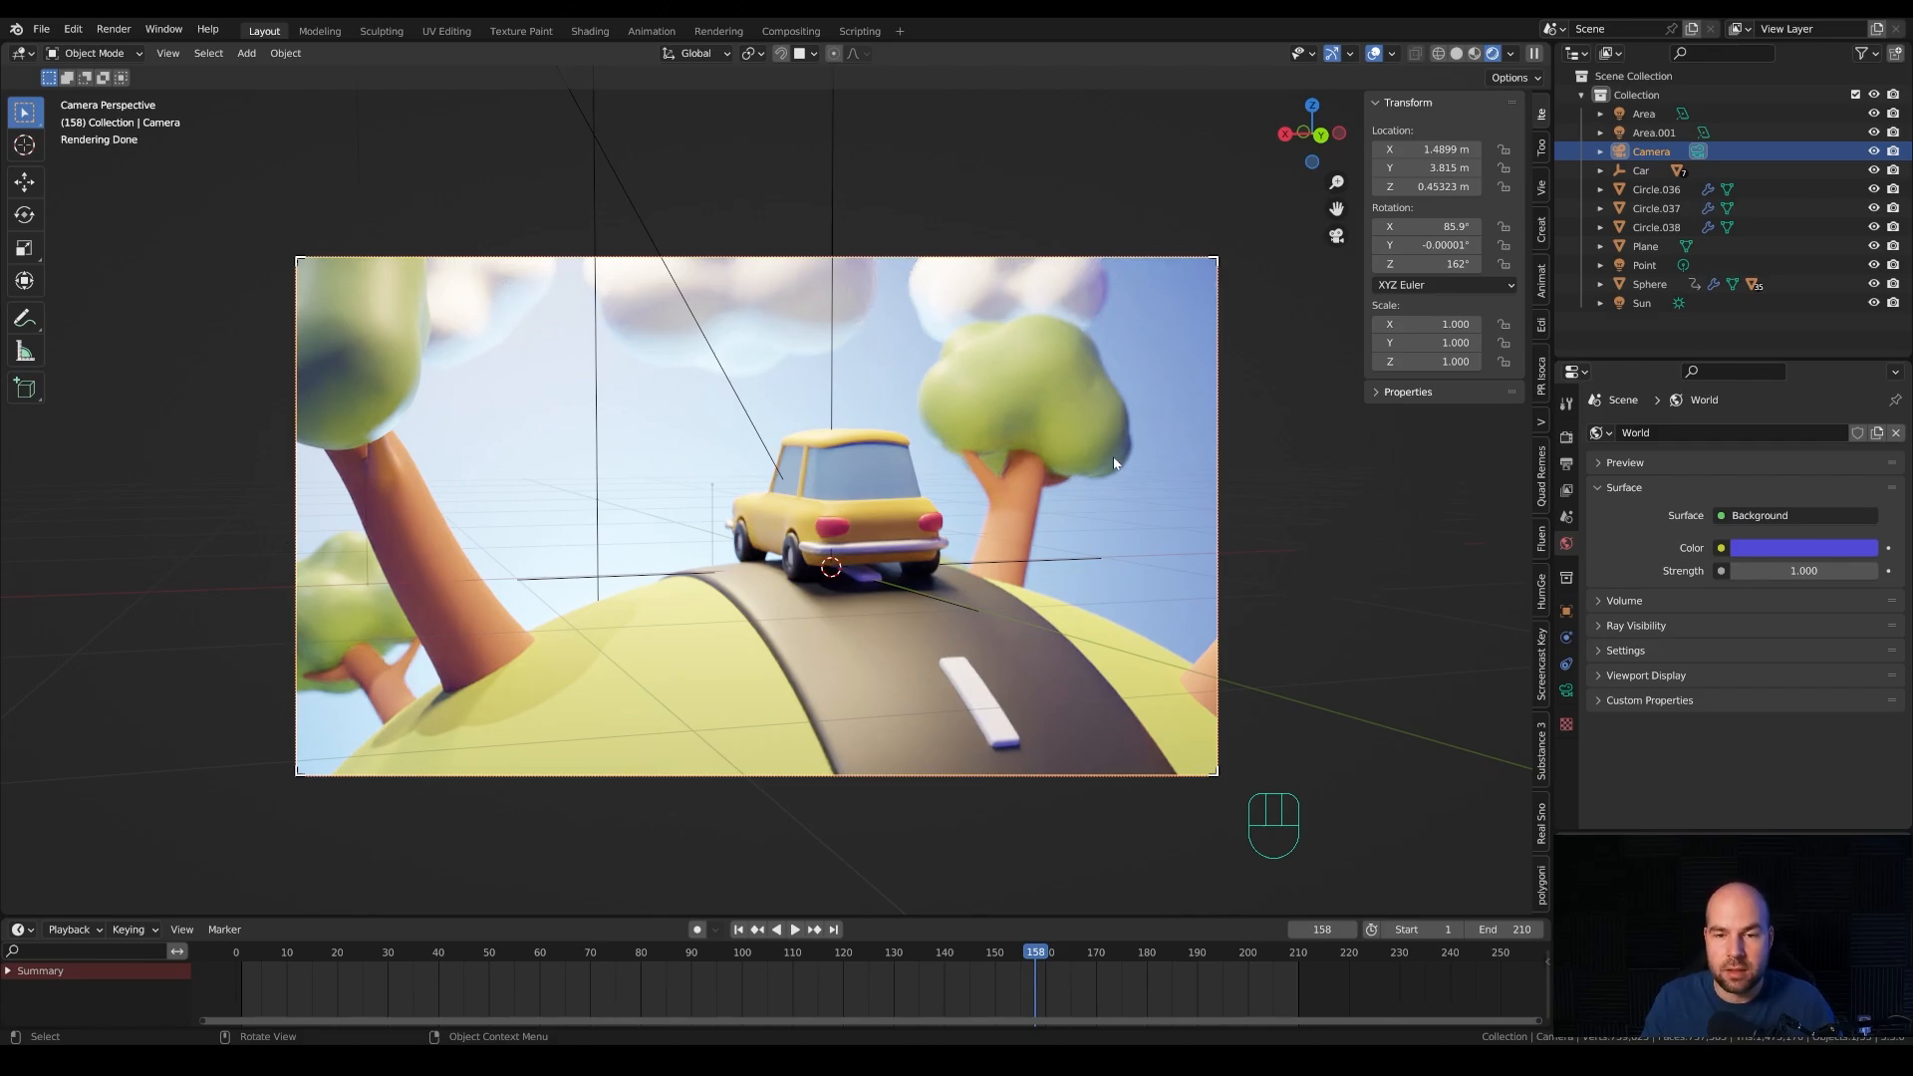
Set the color management look to Medium High Contrast and lower the exposure to about -0.390.
click(1563, 443)
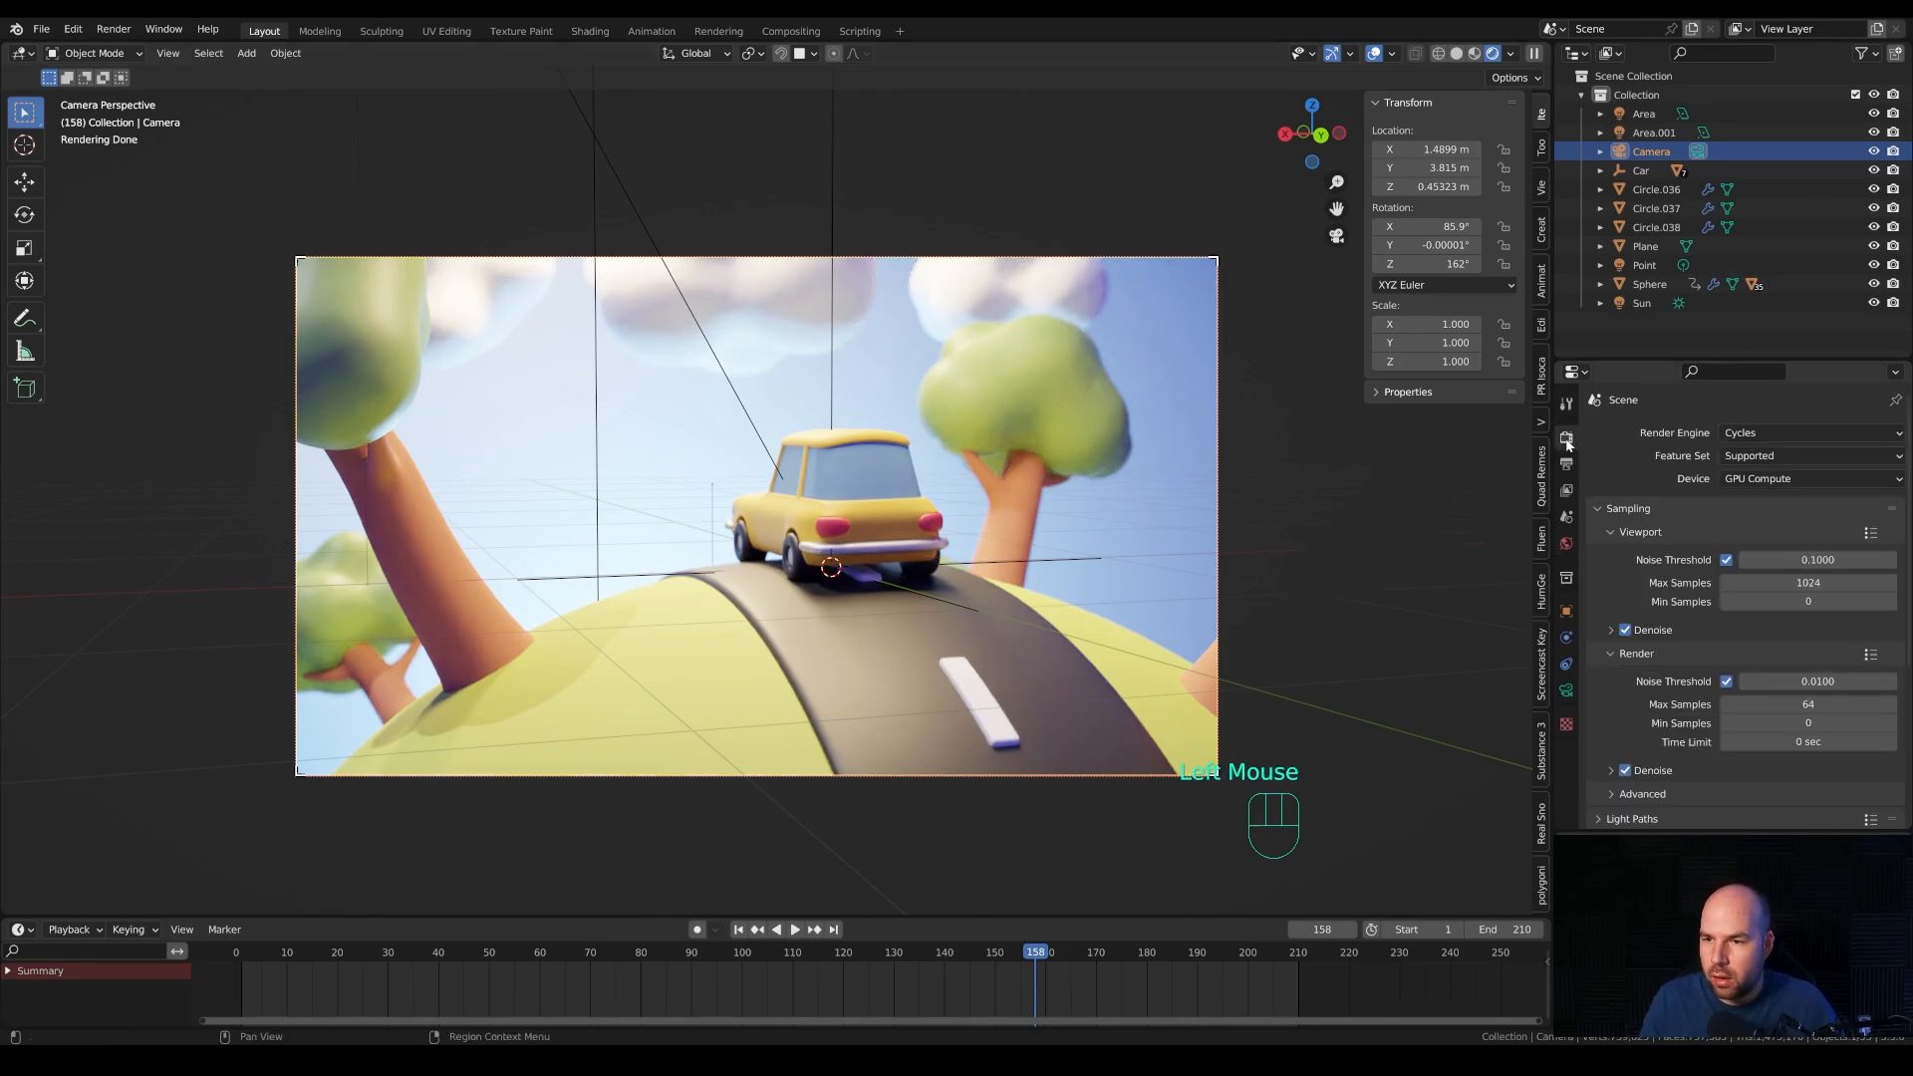
scroll(1701, 668, down, 4)
click(1659, 819)
scroll(1714, 787, down, 2)
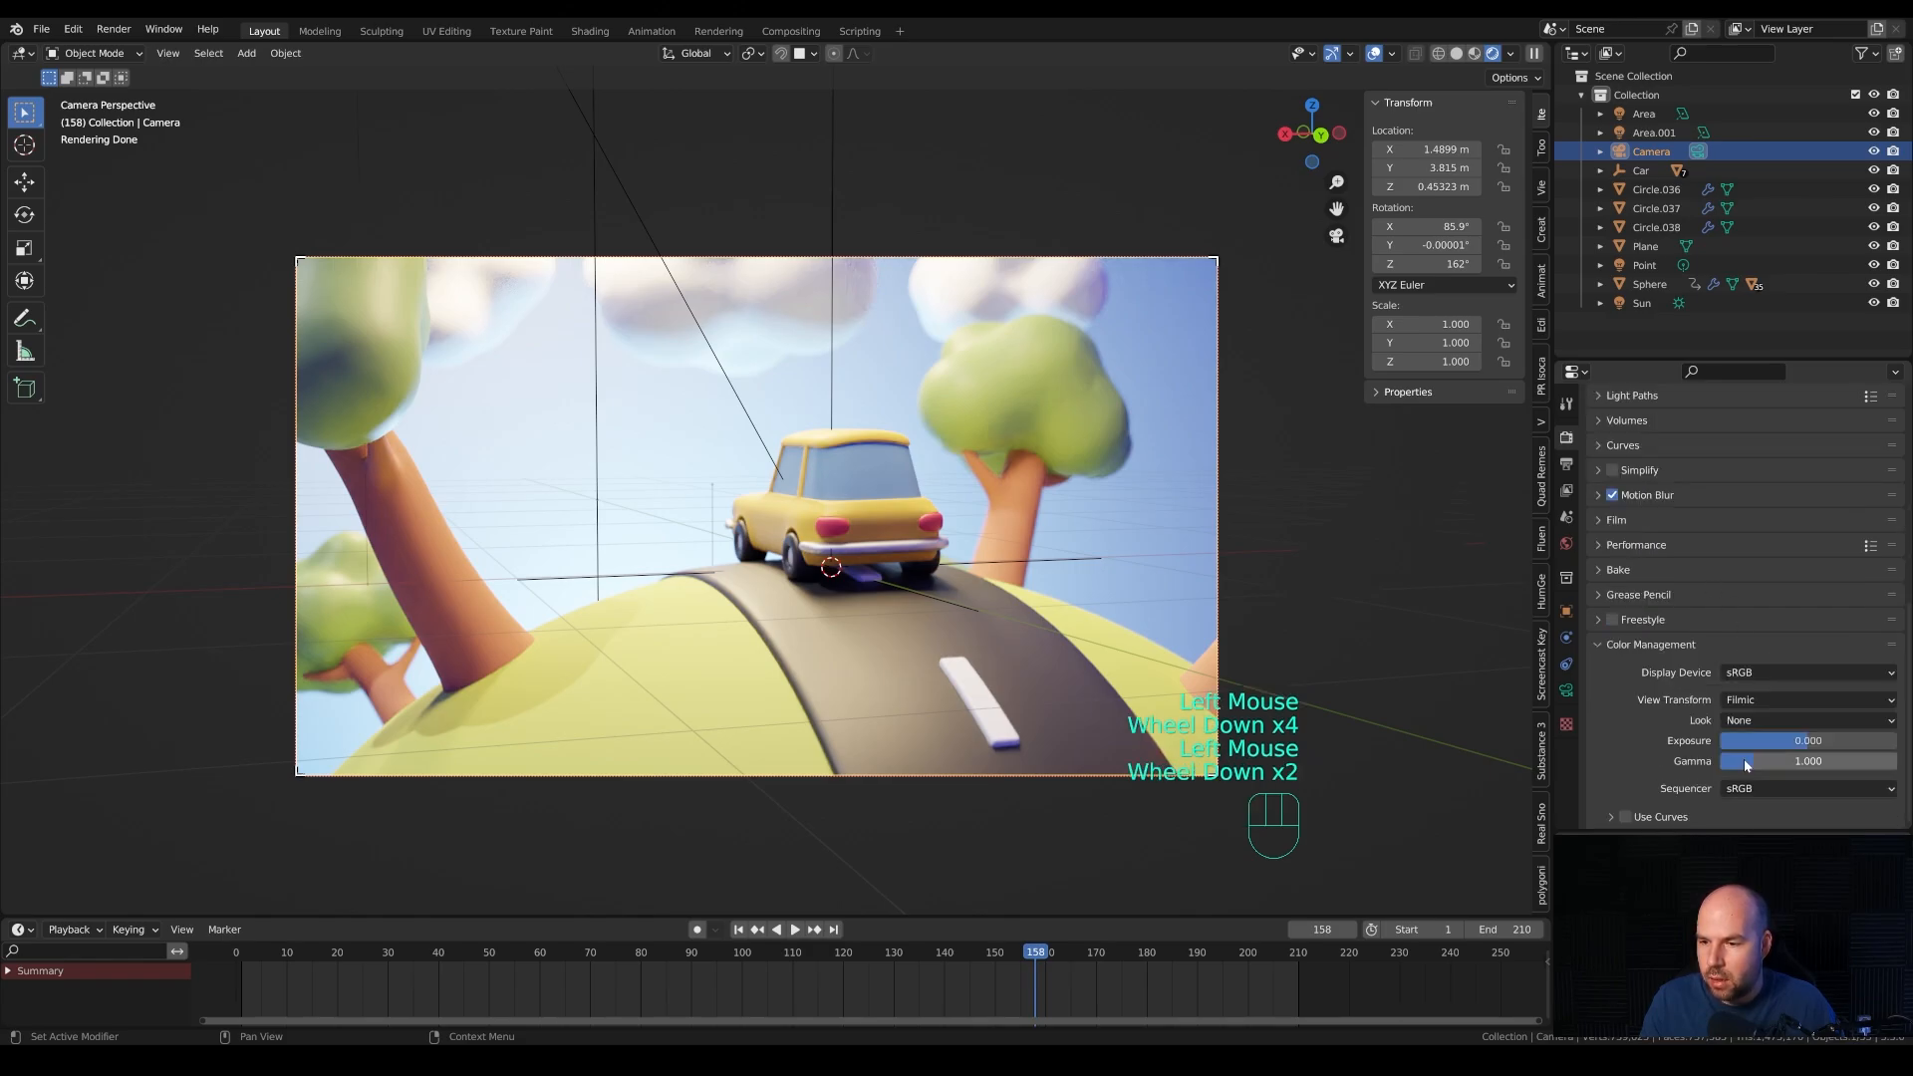
click(1790, 714)
click(1778, 801)
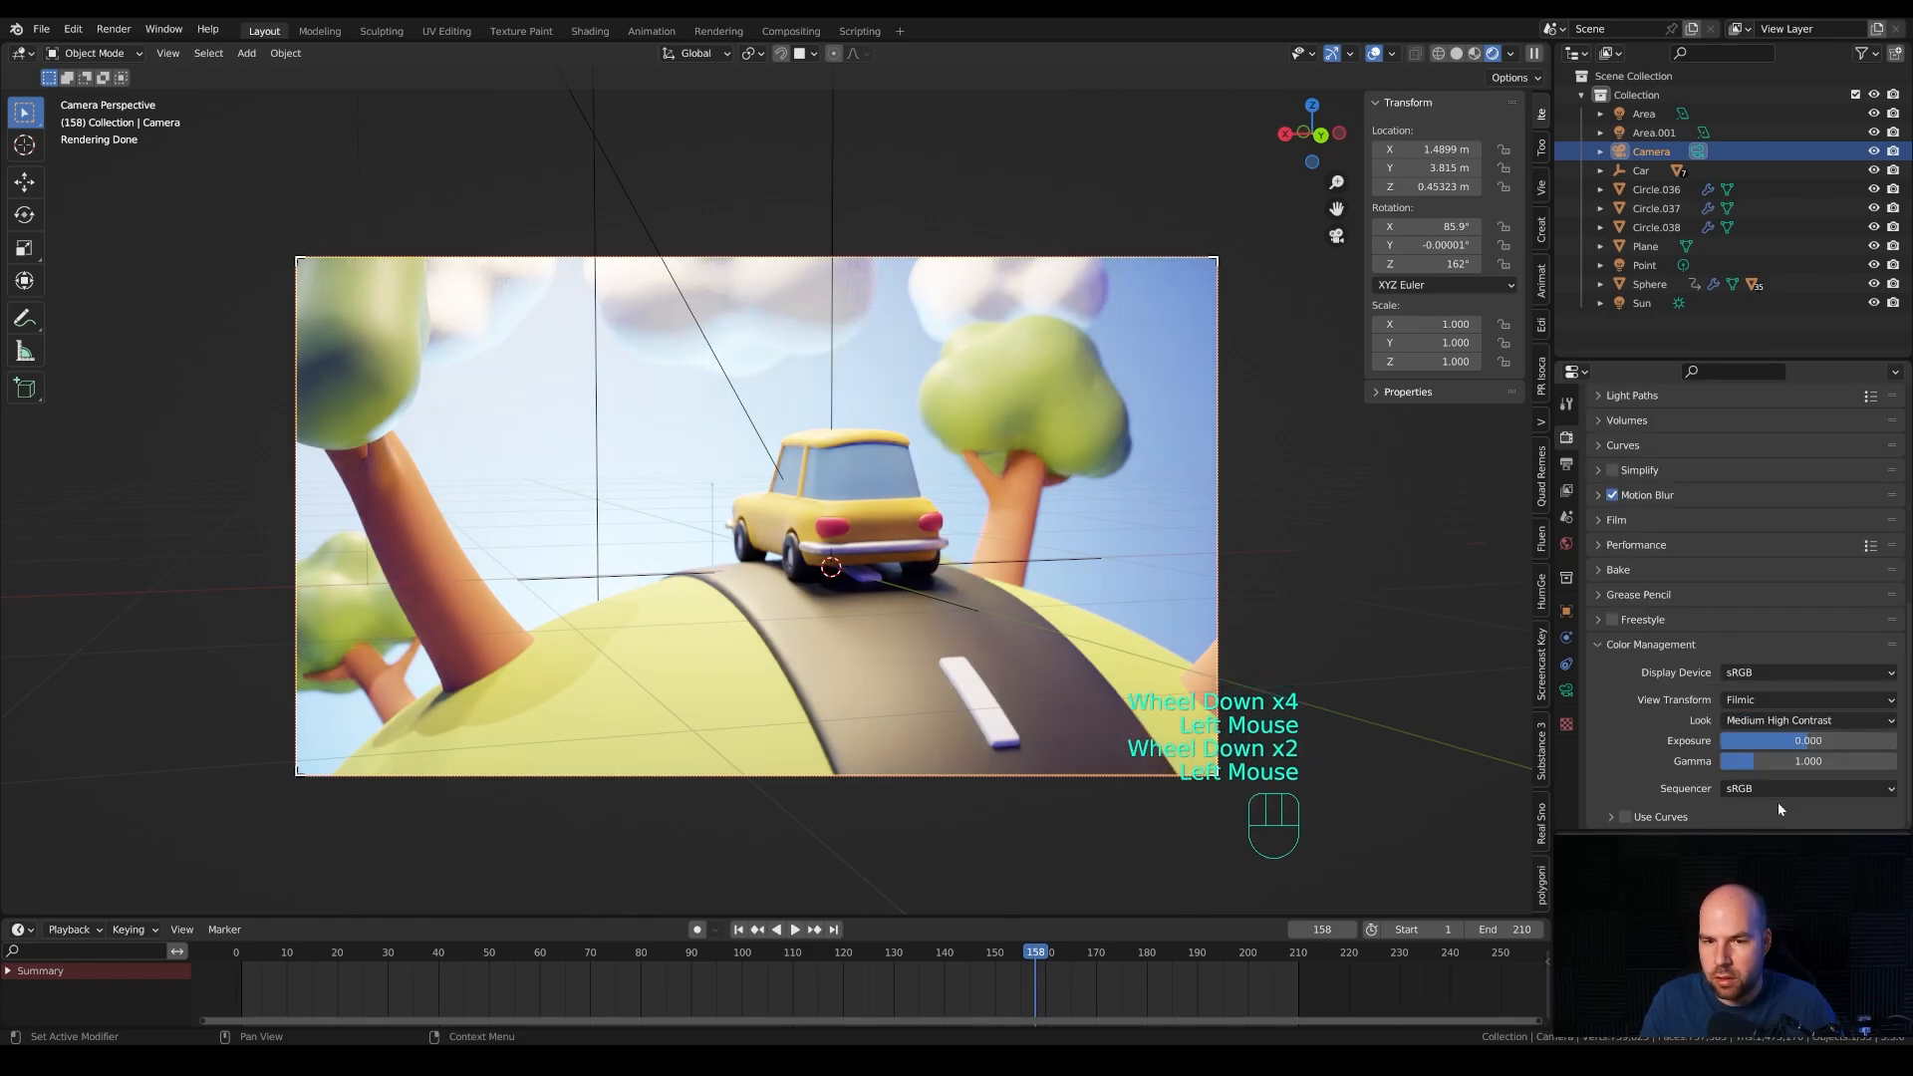
mouse_move(1777, 741)
mouse_down()
mouse_move(1801, 741)
mouse_move(1769, 740)
mouse_up()
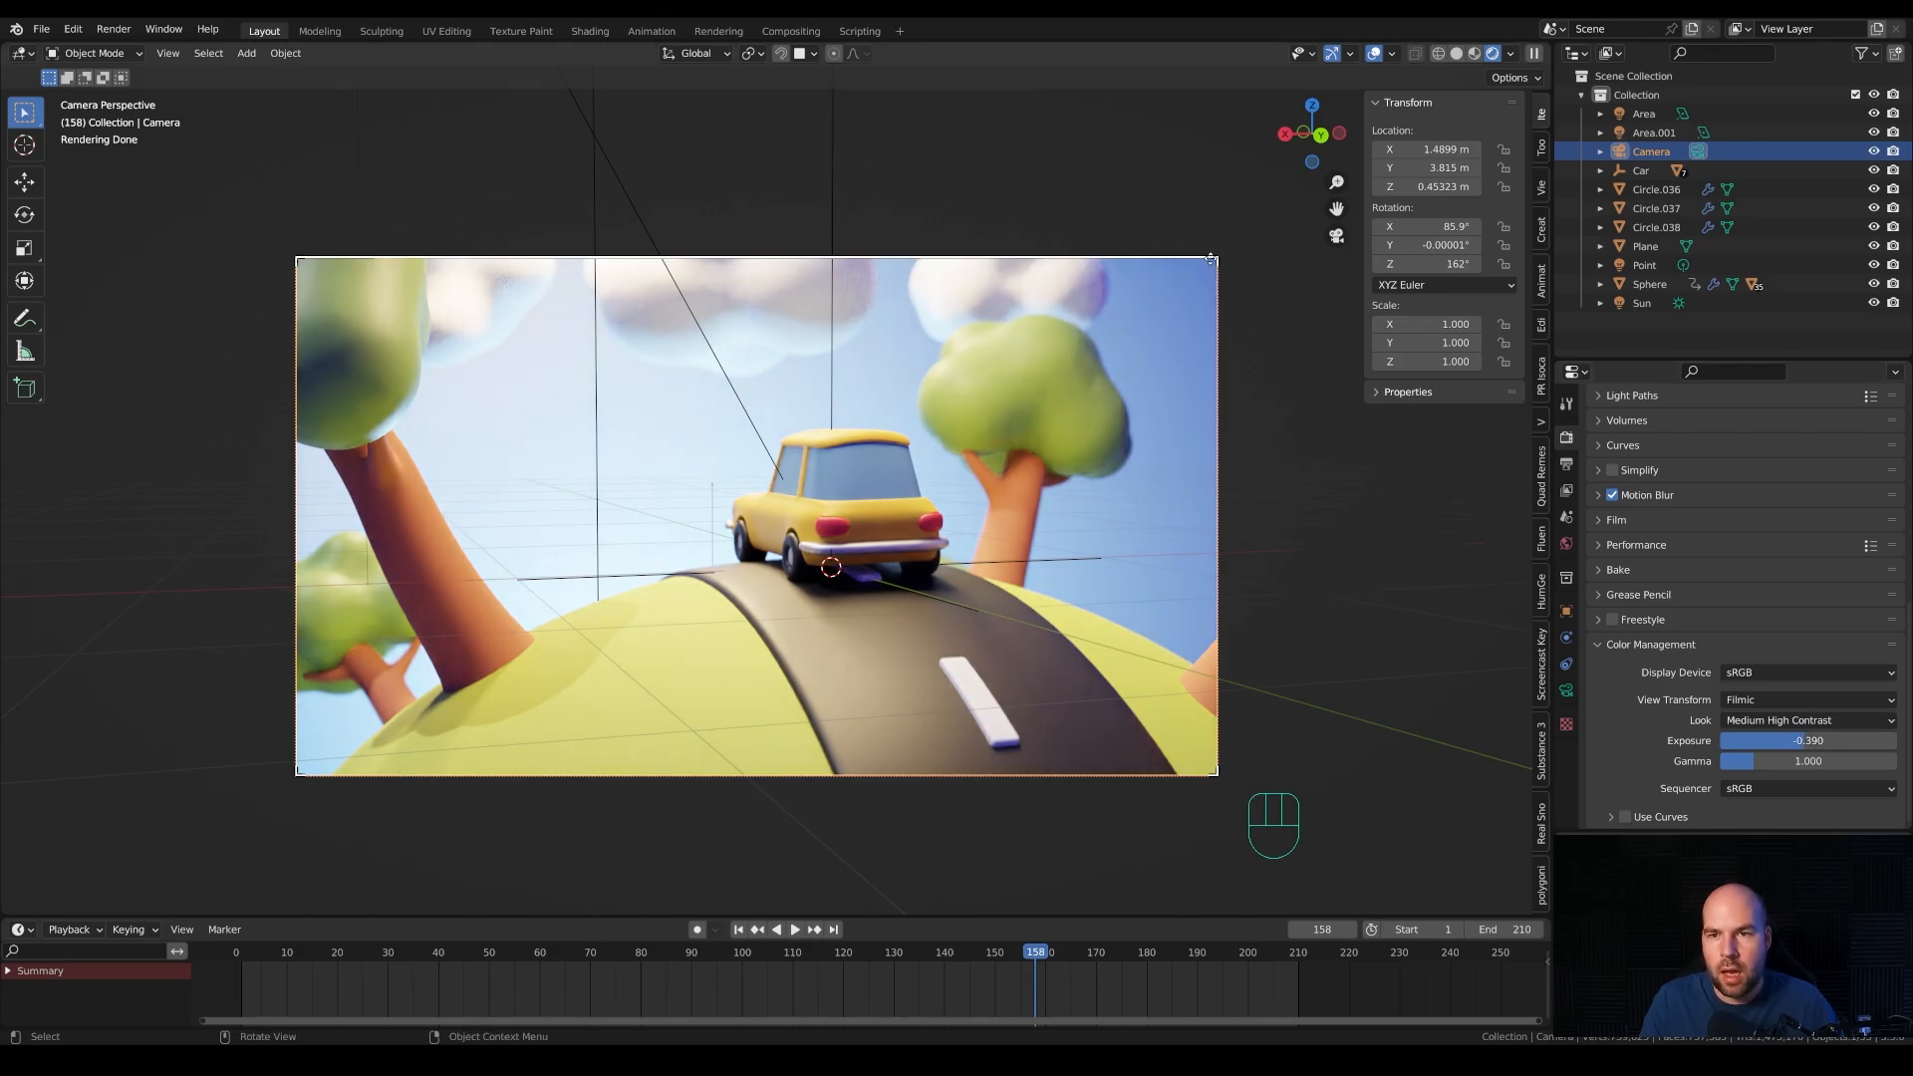
Reframe the camera slightly to about X 1.4714 m, Y 3.8186 m, Z 0.4858 m while previewing the animation.
key(g)
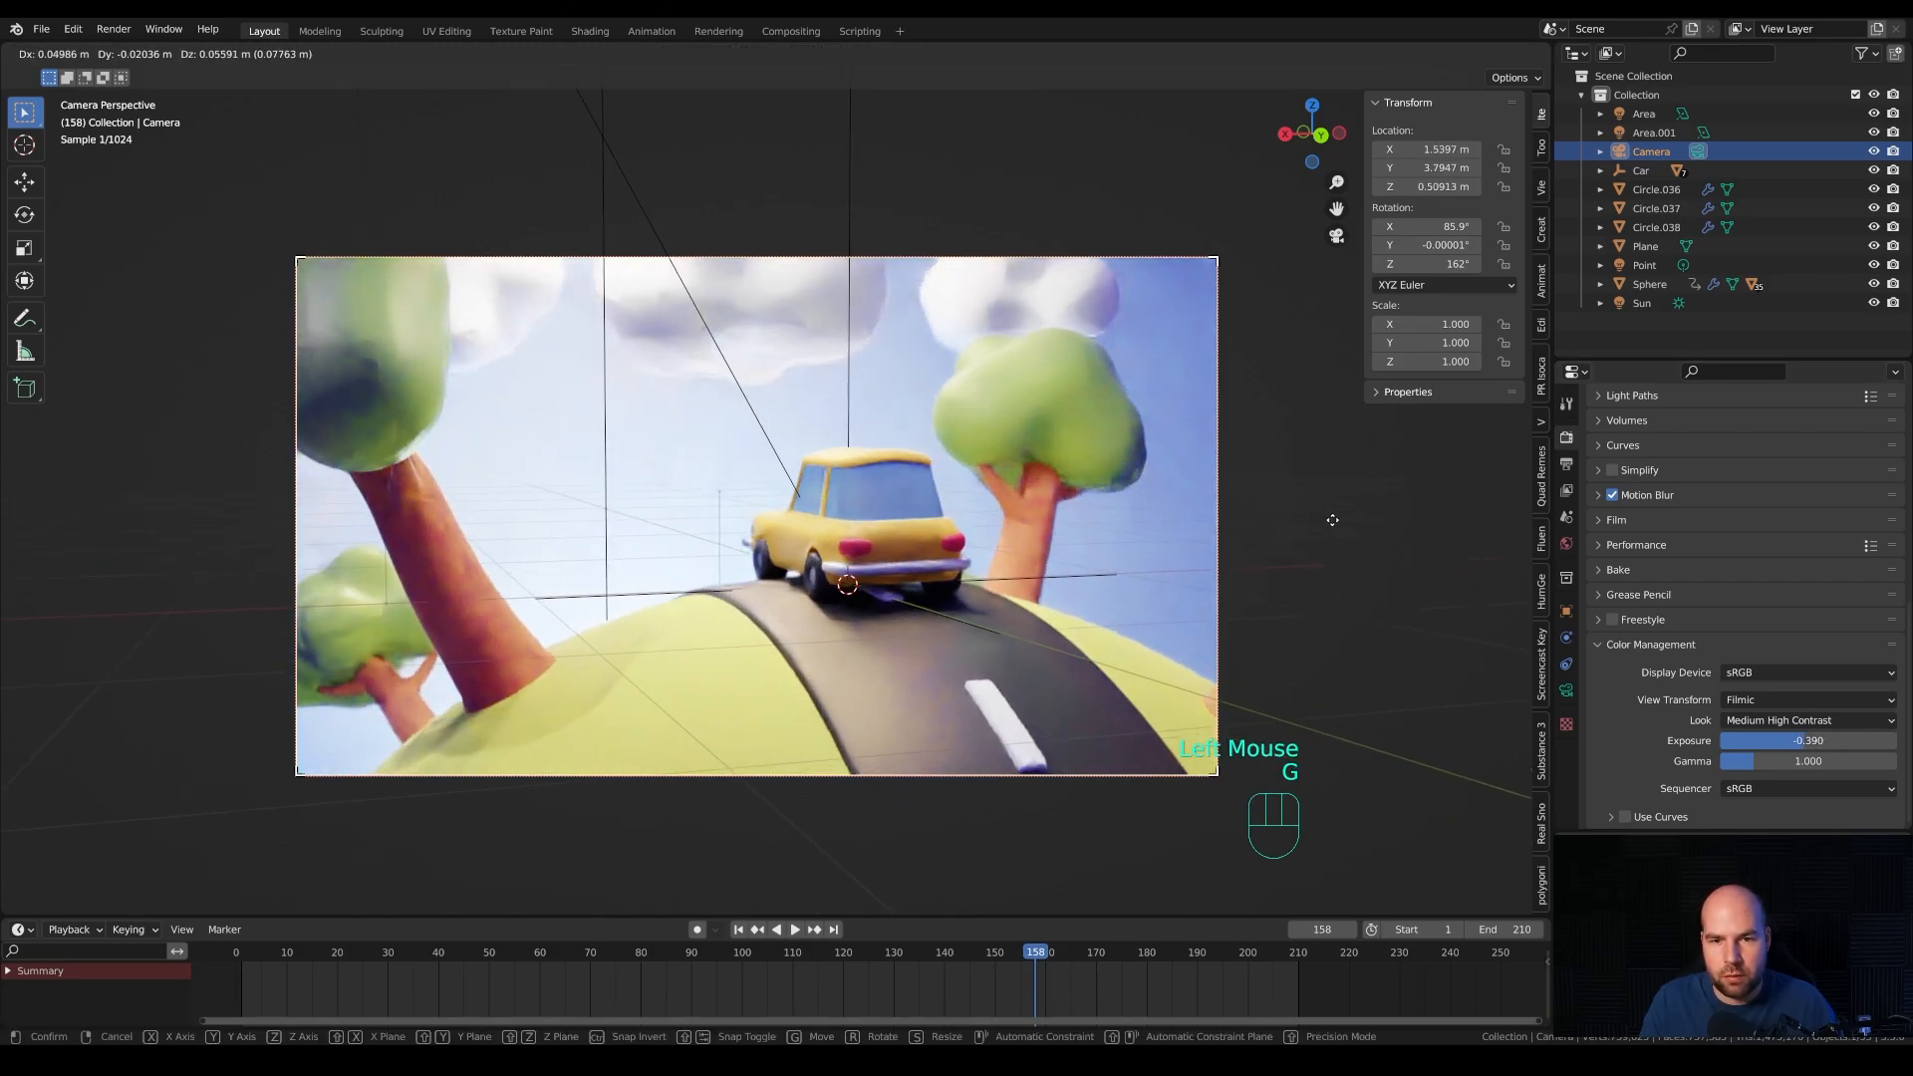
click(1341, 535)
key(space)
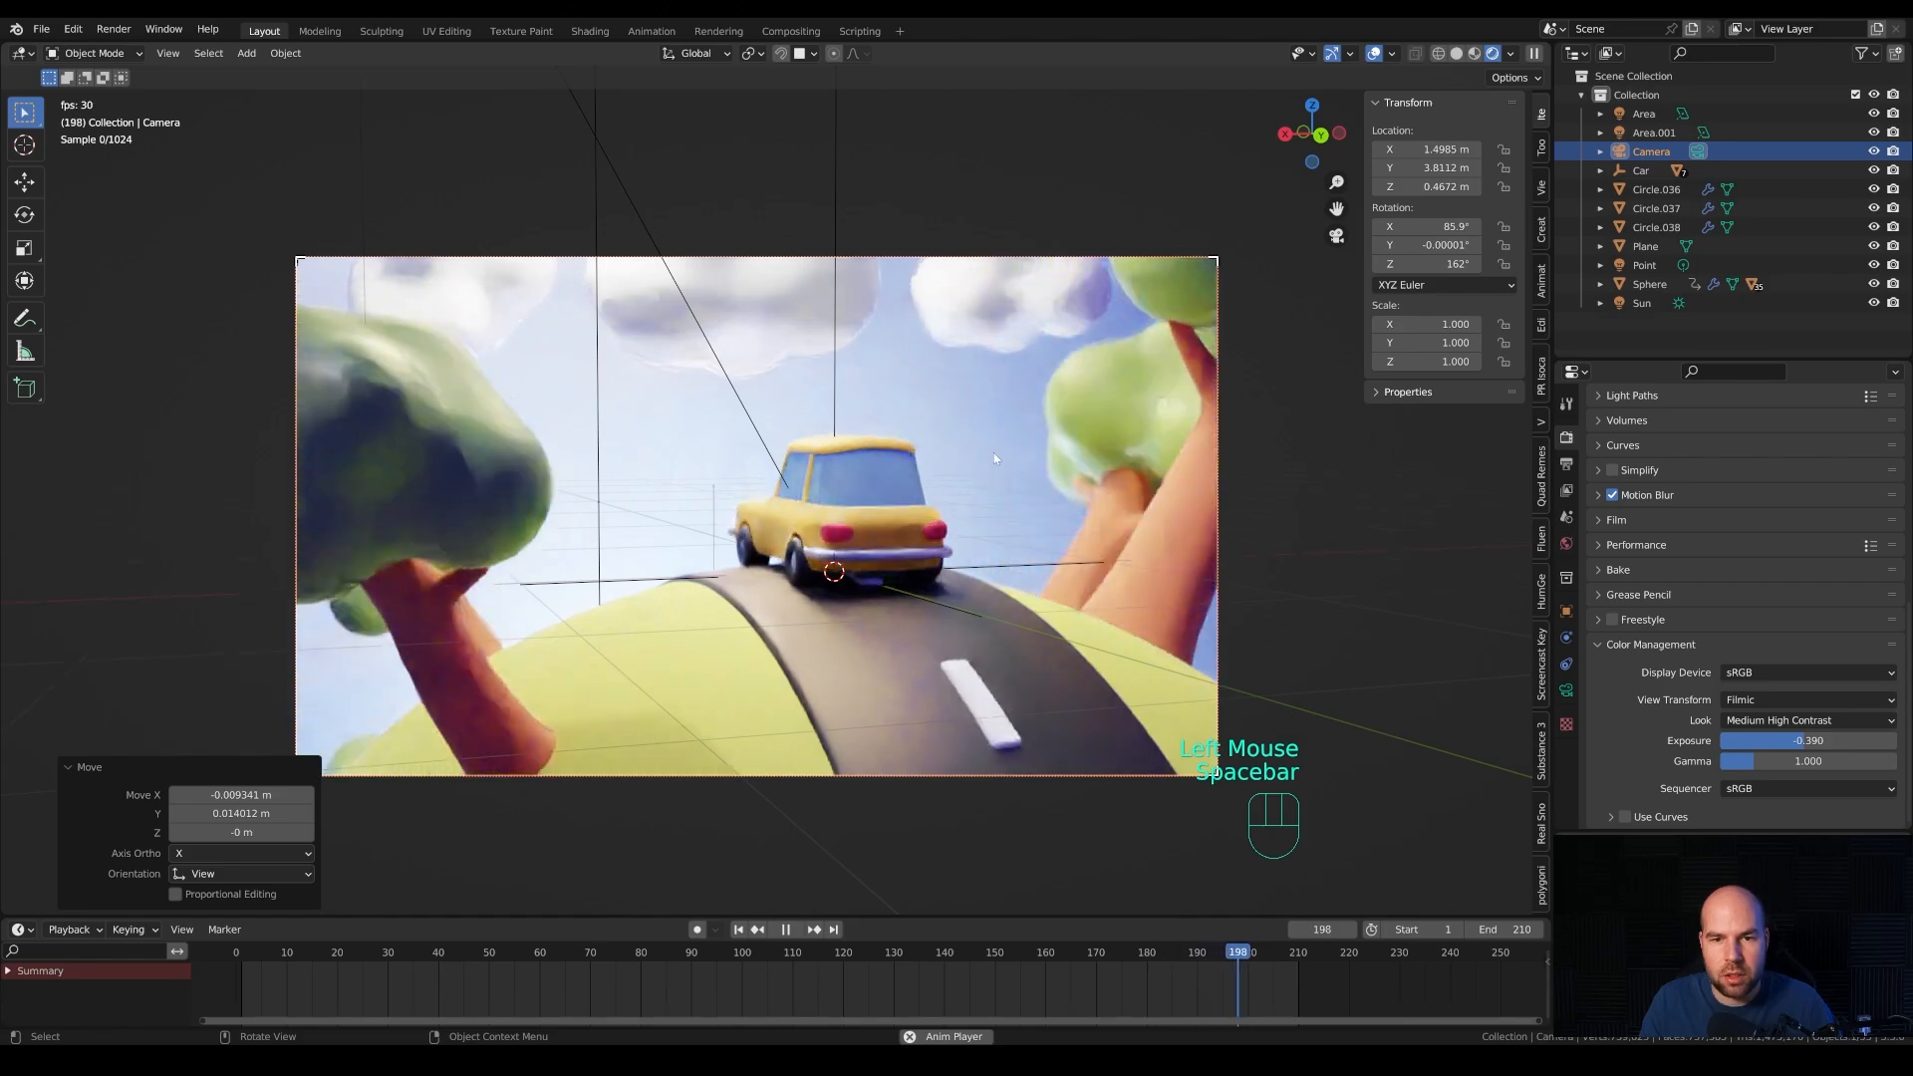
key(g)
click(1273, 447)
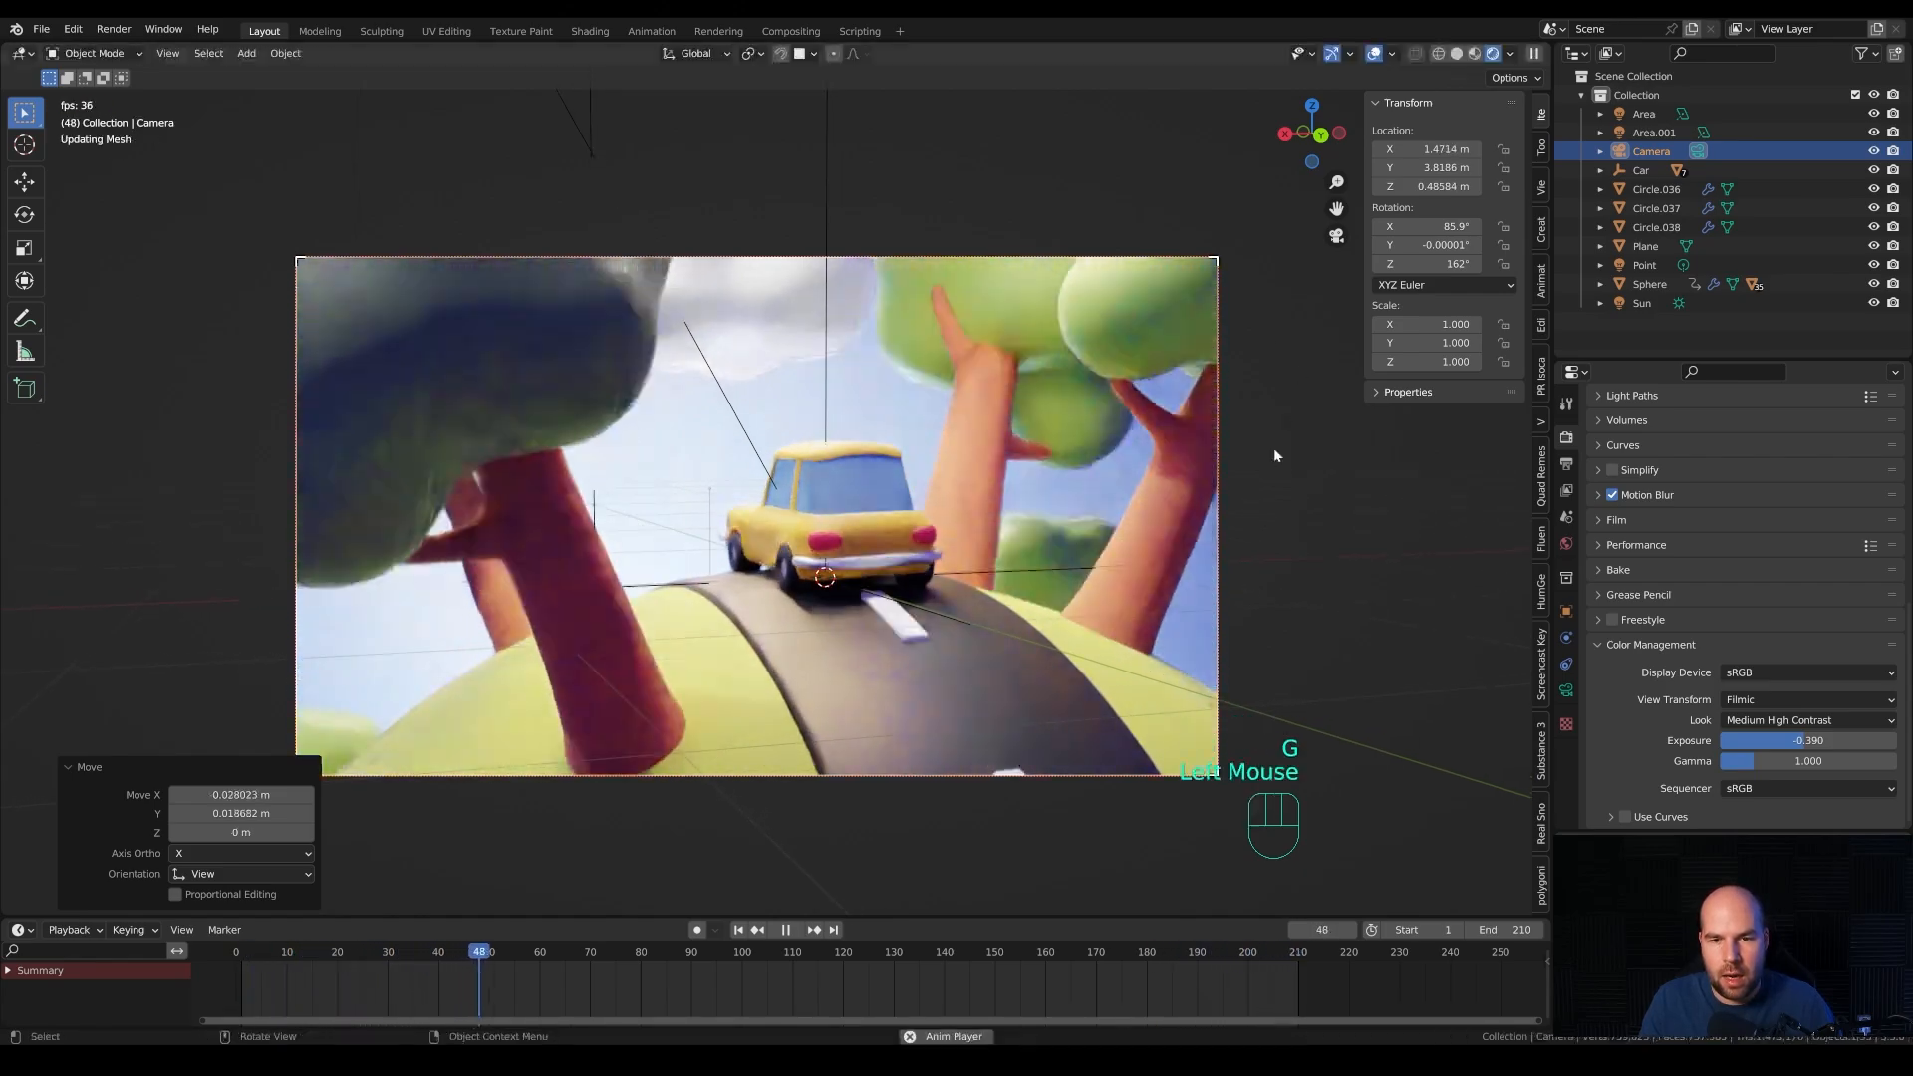
key(space)
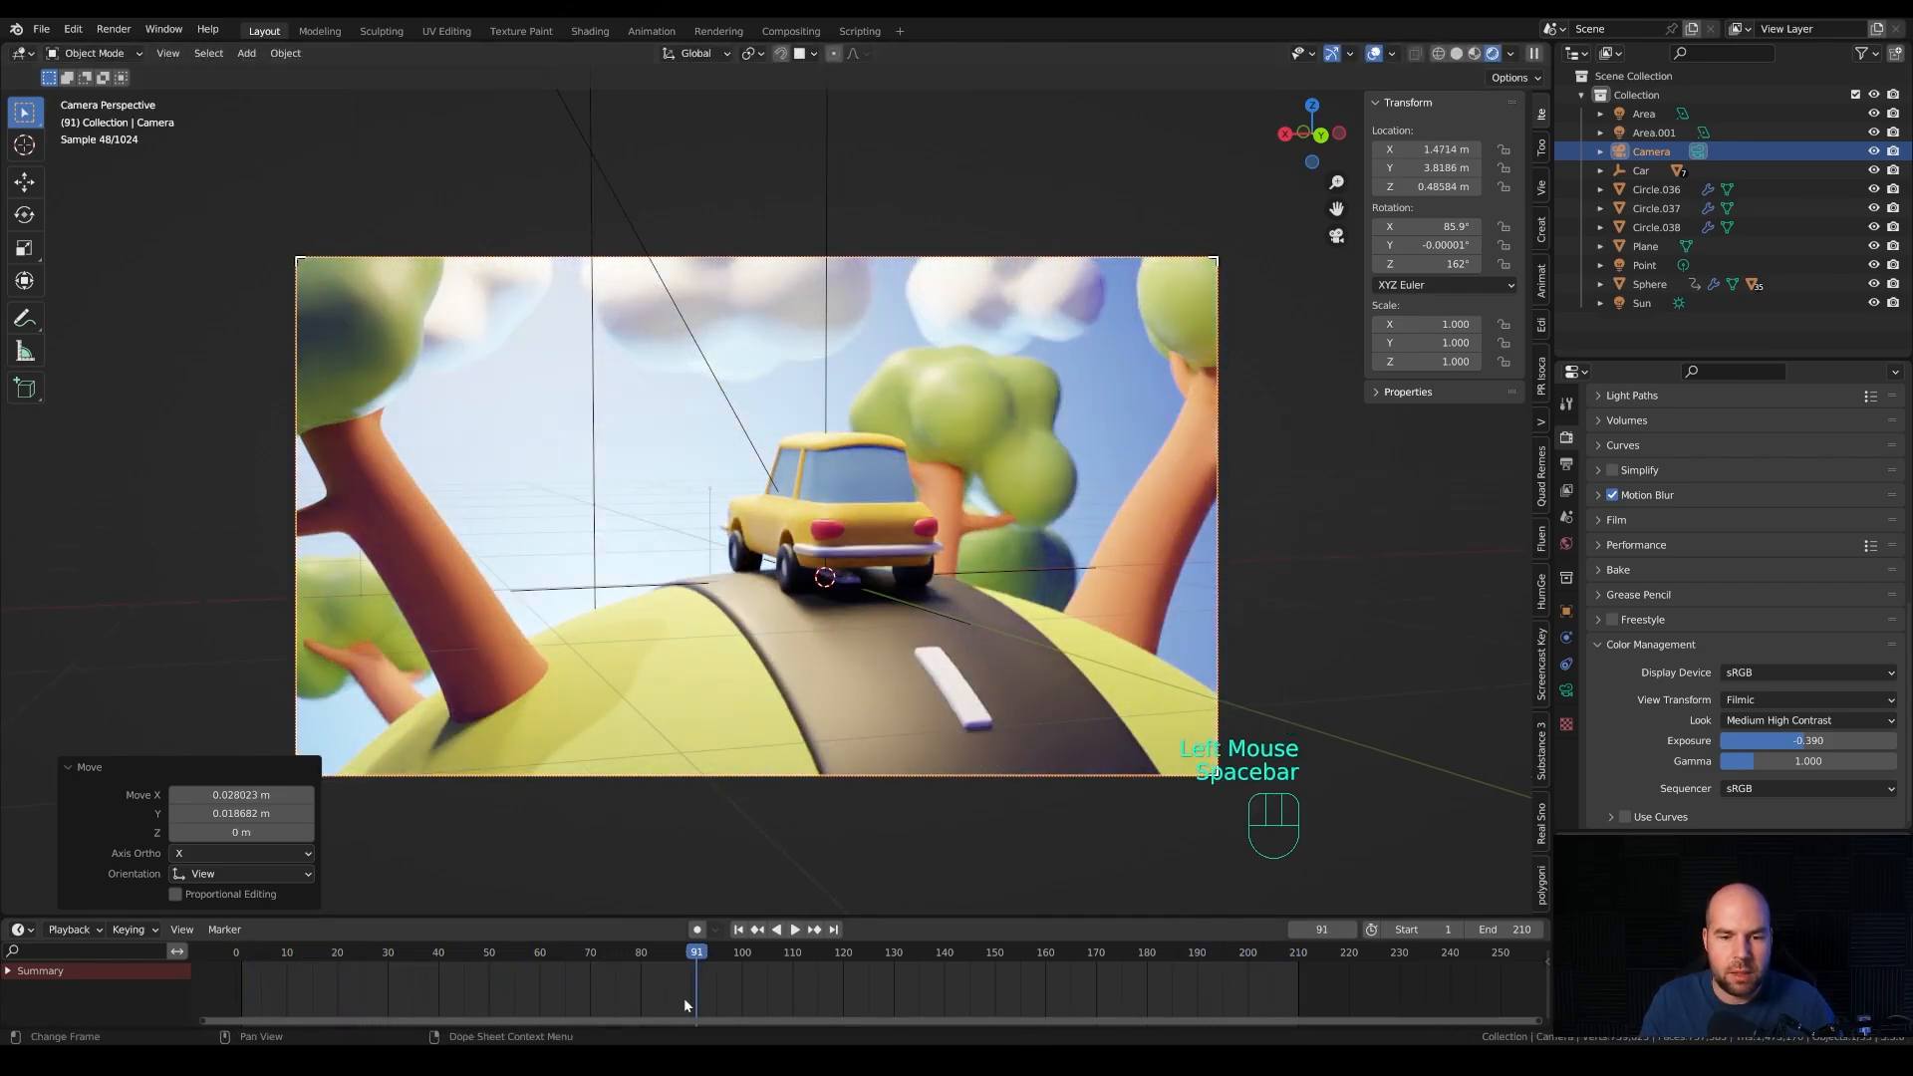
Keyframe the camera's location at frame 1 and duplicate that keyframe to frame 210.
drag(284, 954, 241, 956)
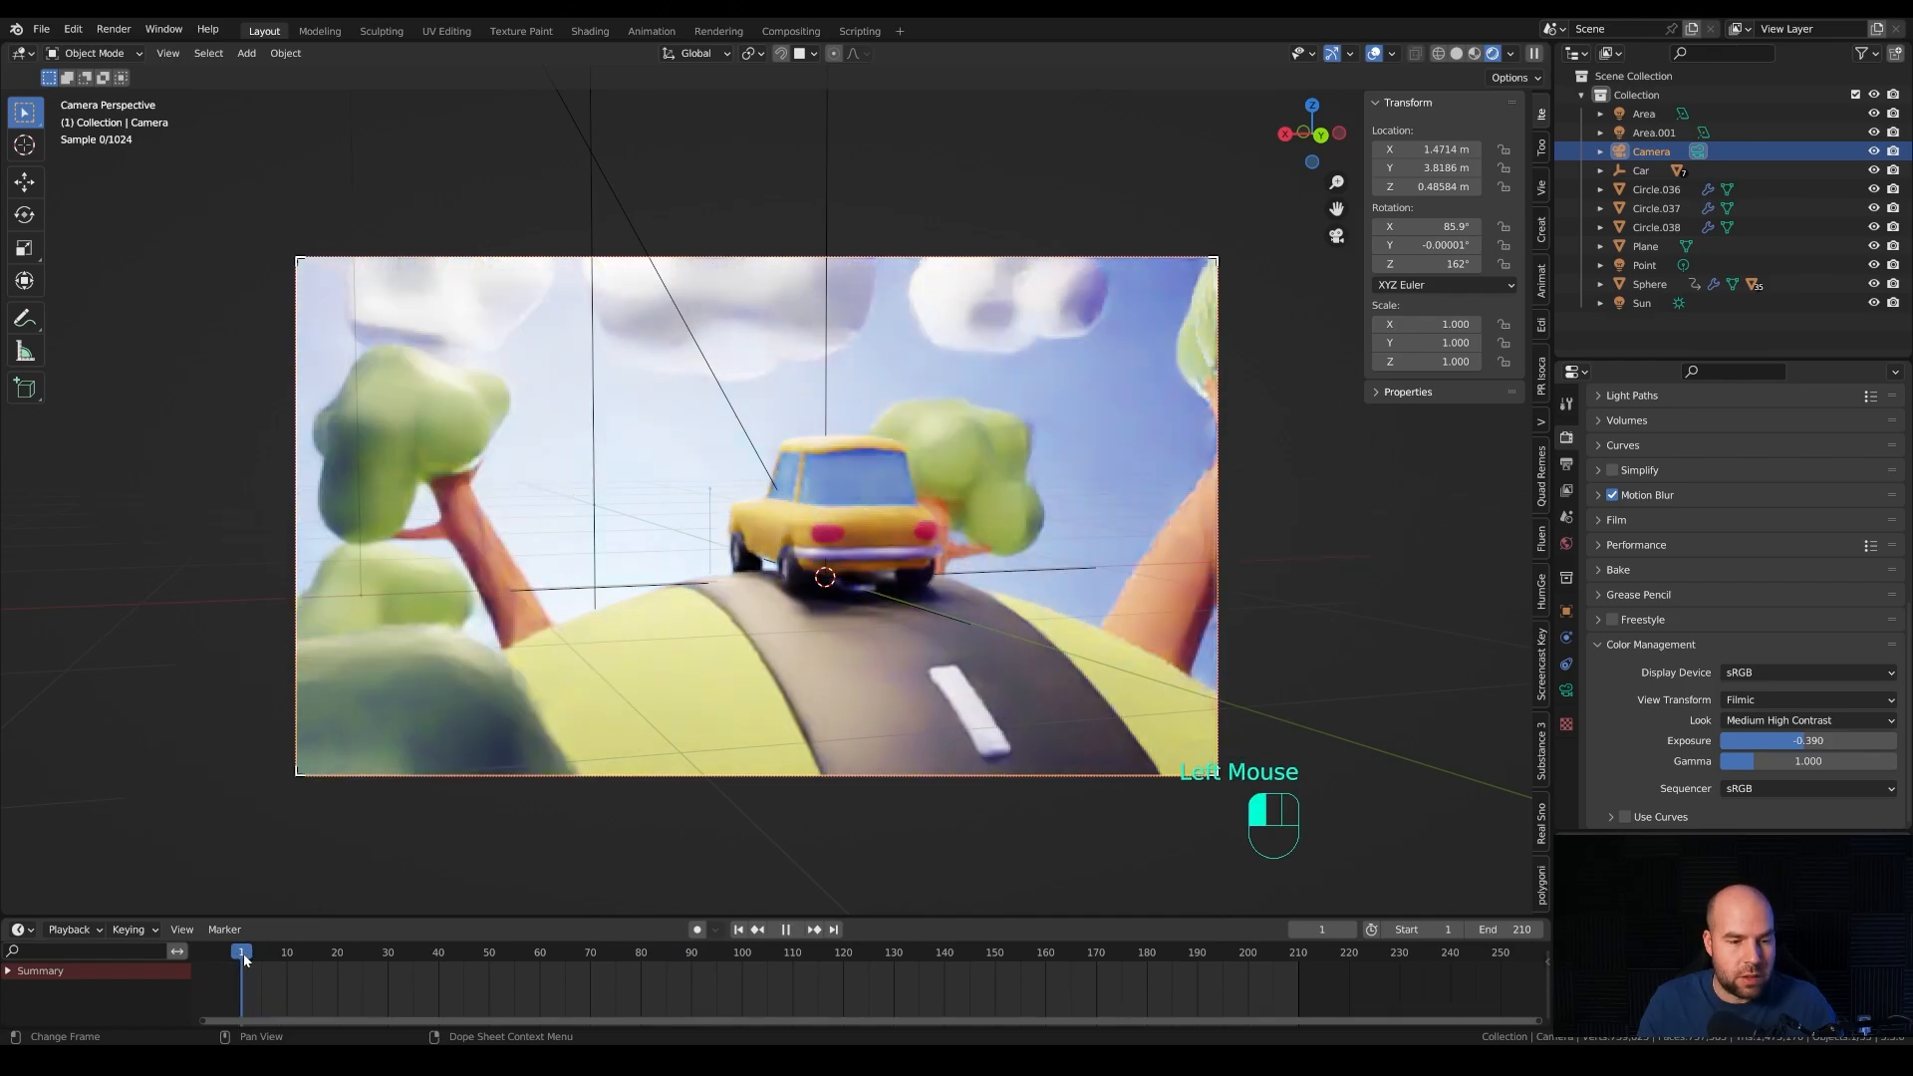
key(i)
click(962, 395)
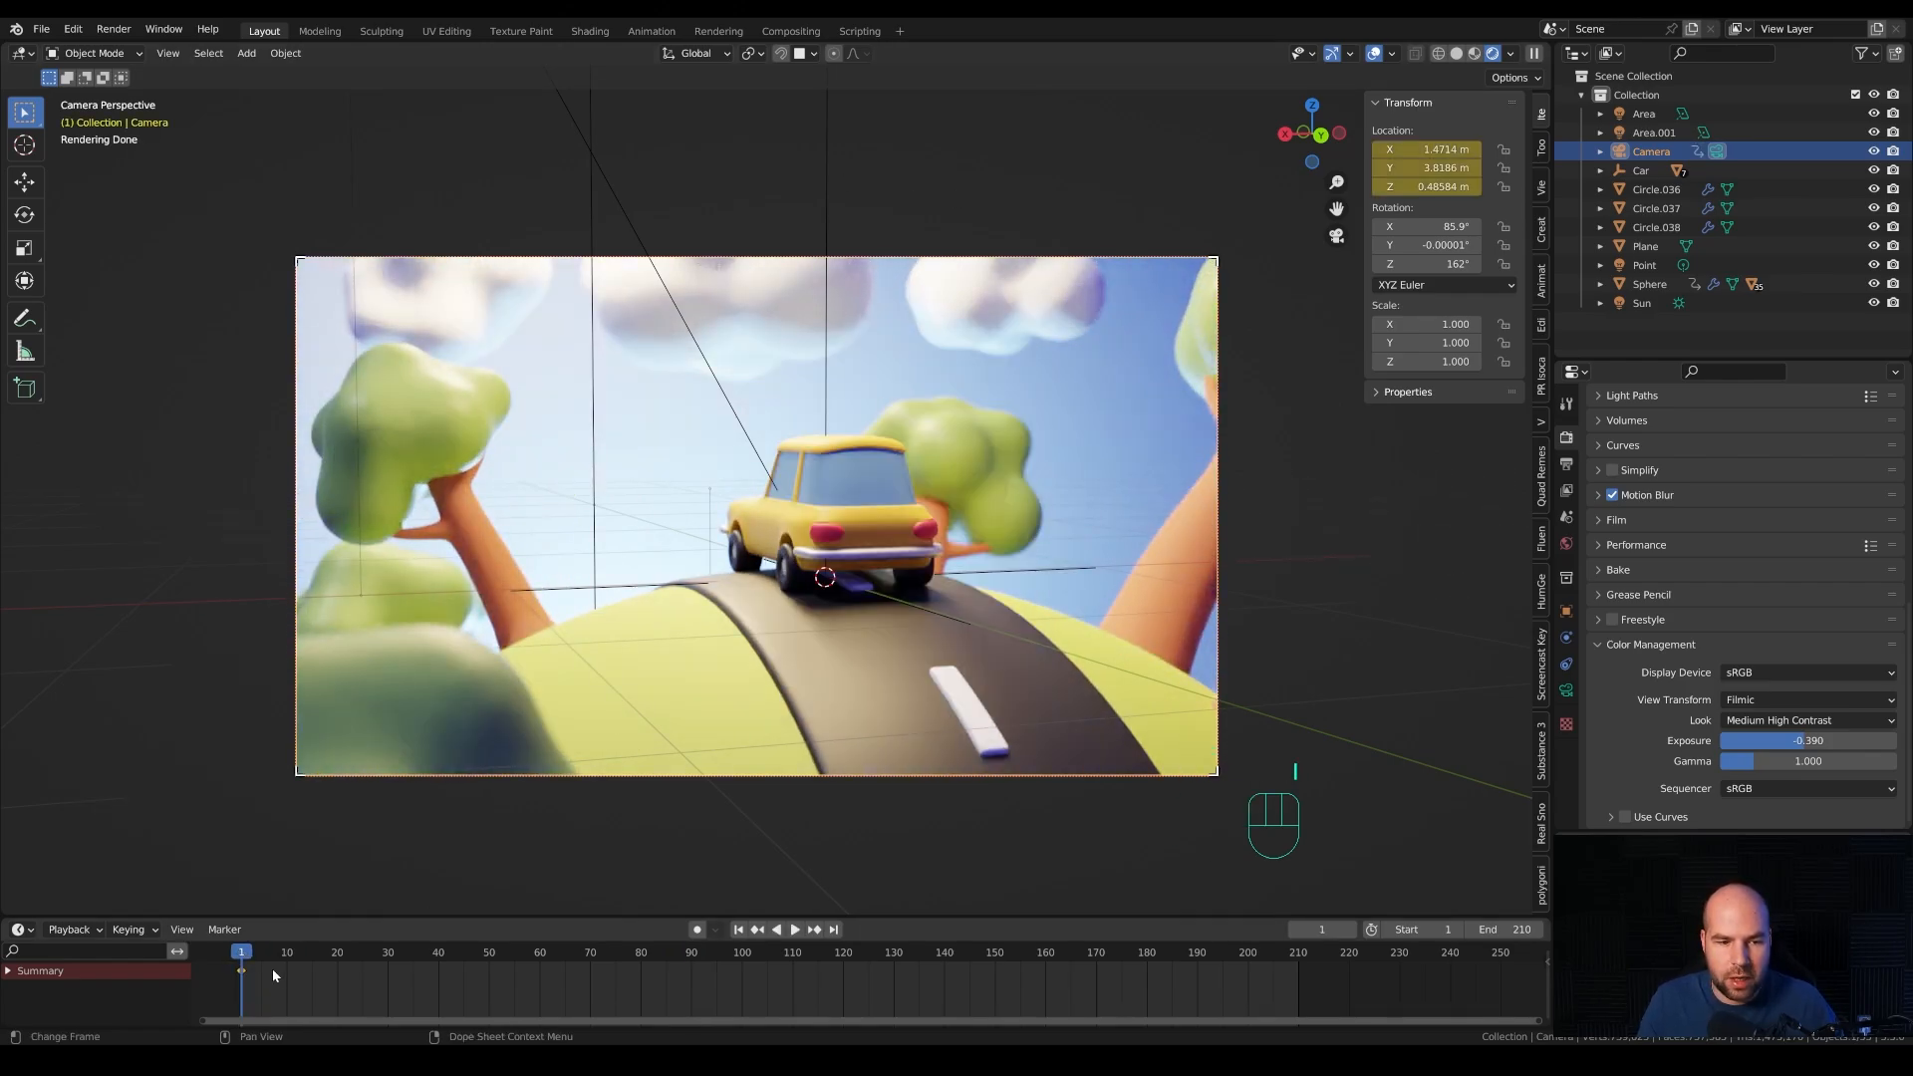
key(shift+d)
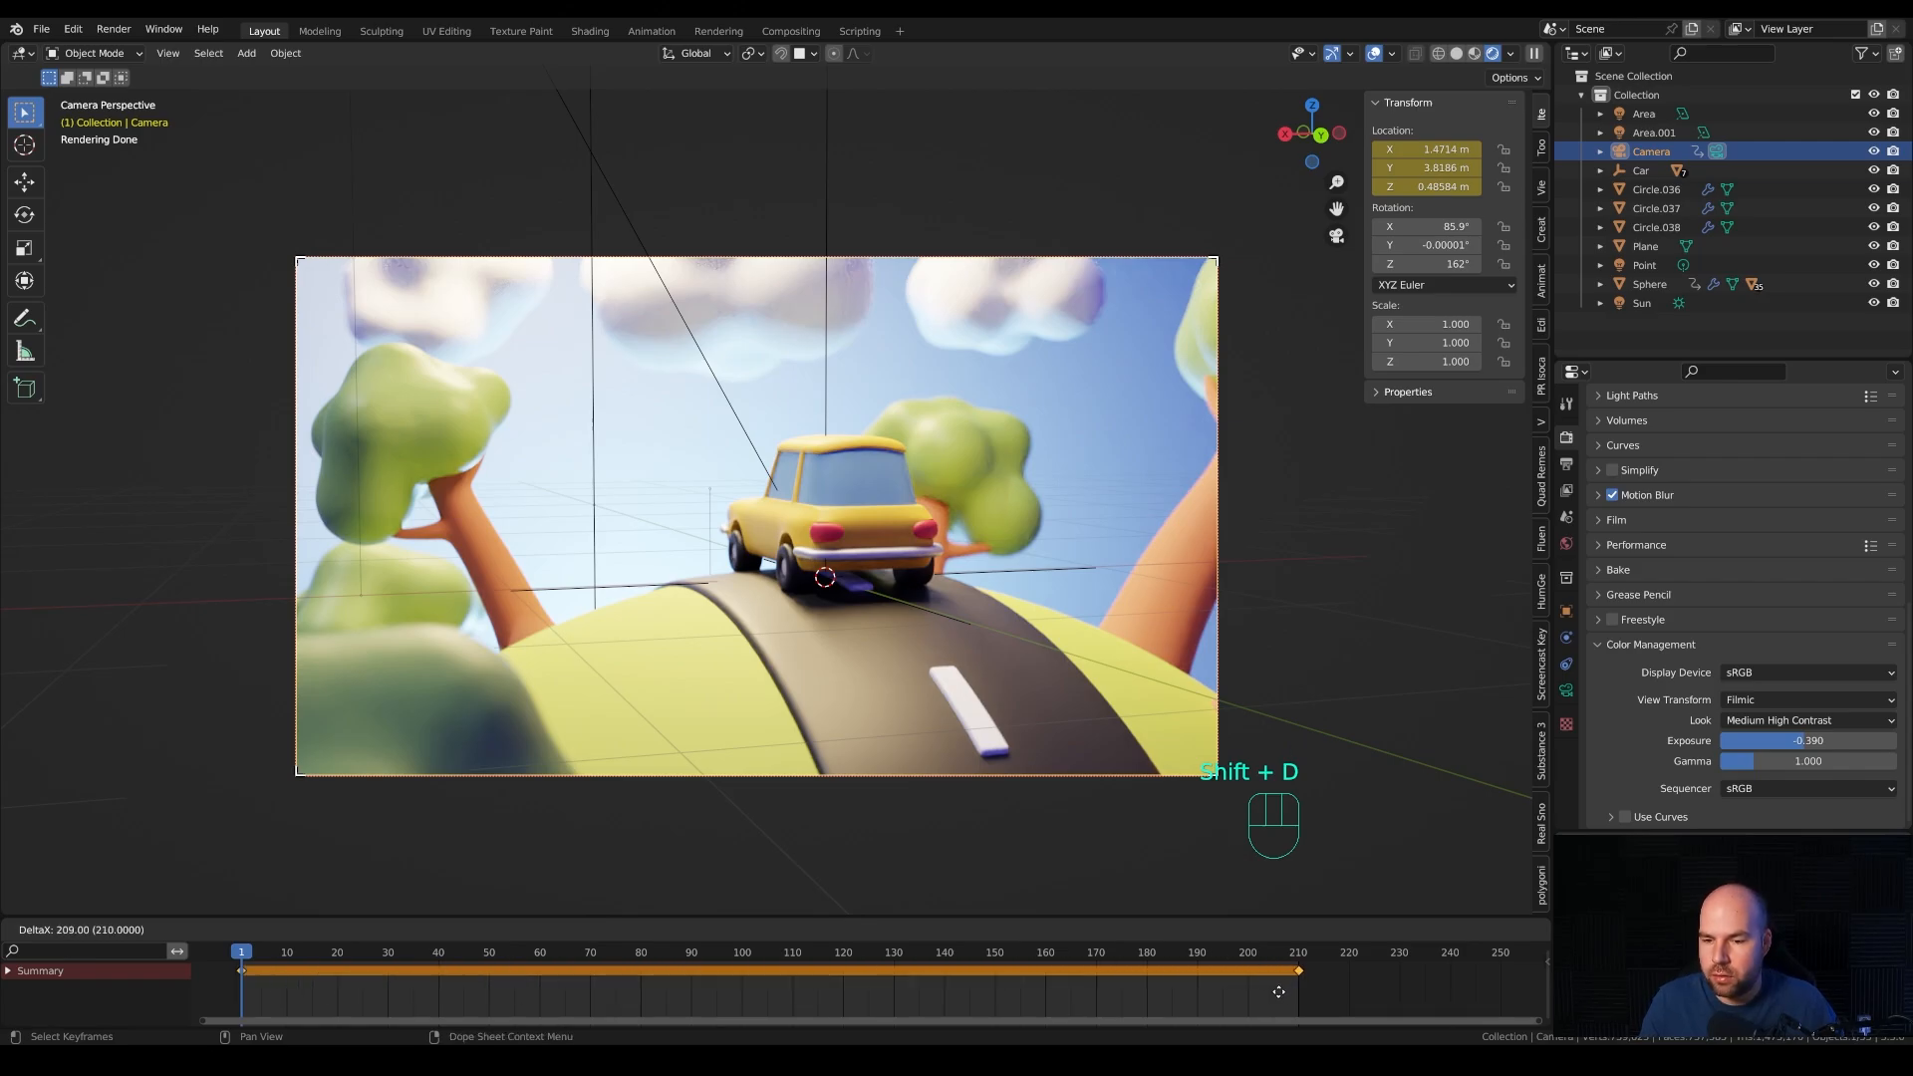
click(1278, 991)
With auto keying on, record small camera shifts at frames 34, 72 and 105 for a subtle handheld motion.
drag(317, 952, 408, 952)
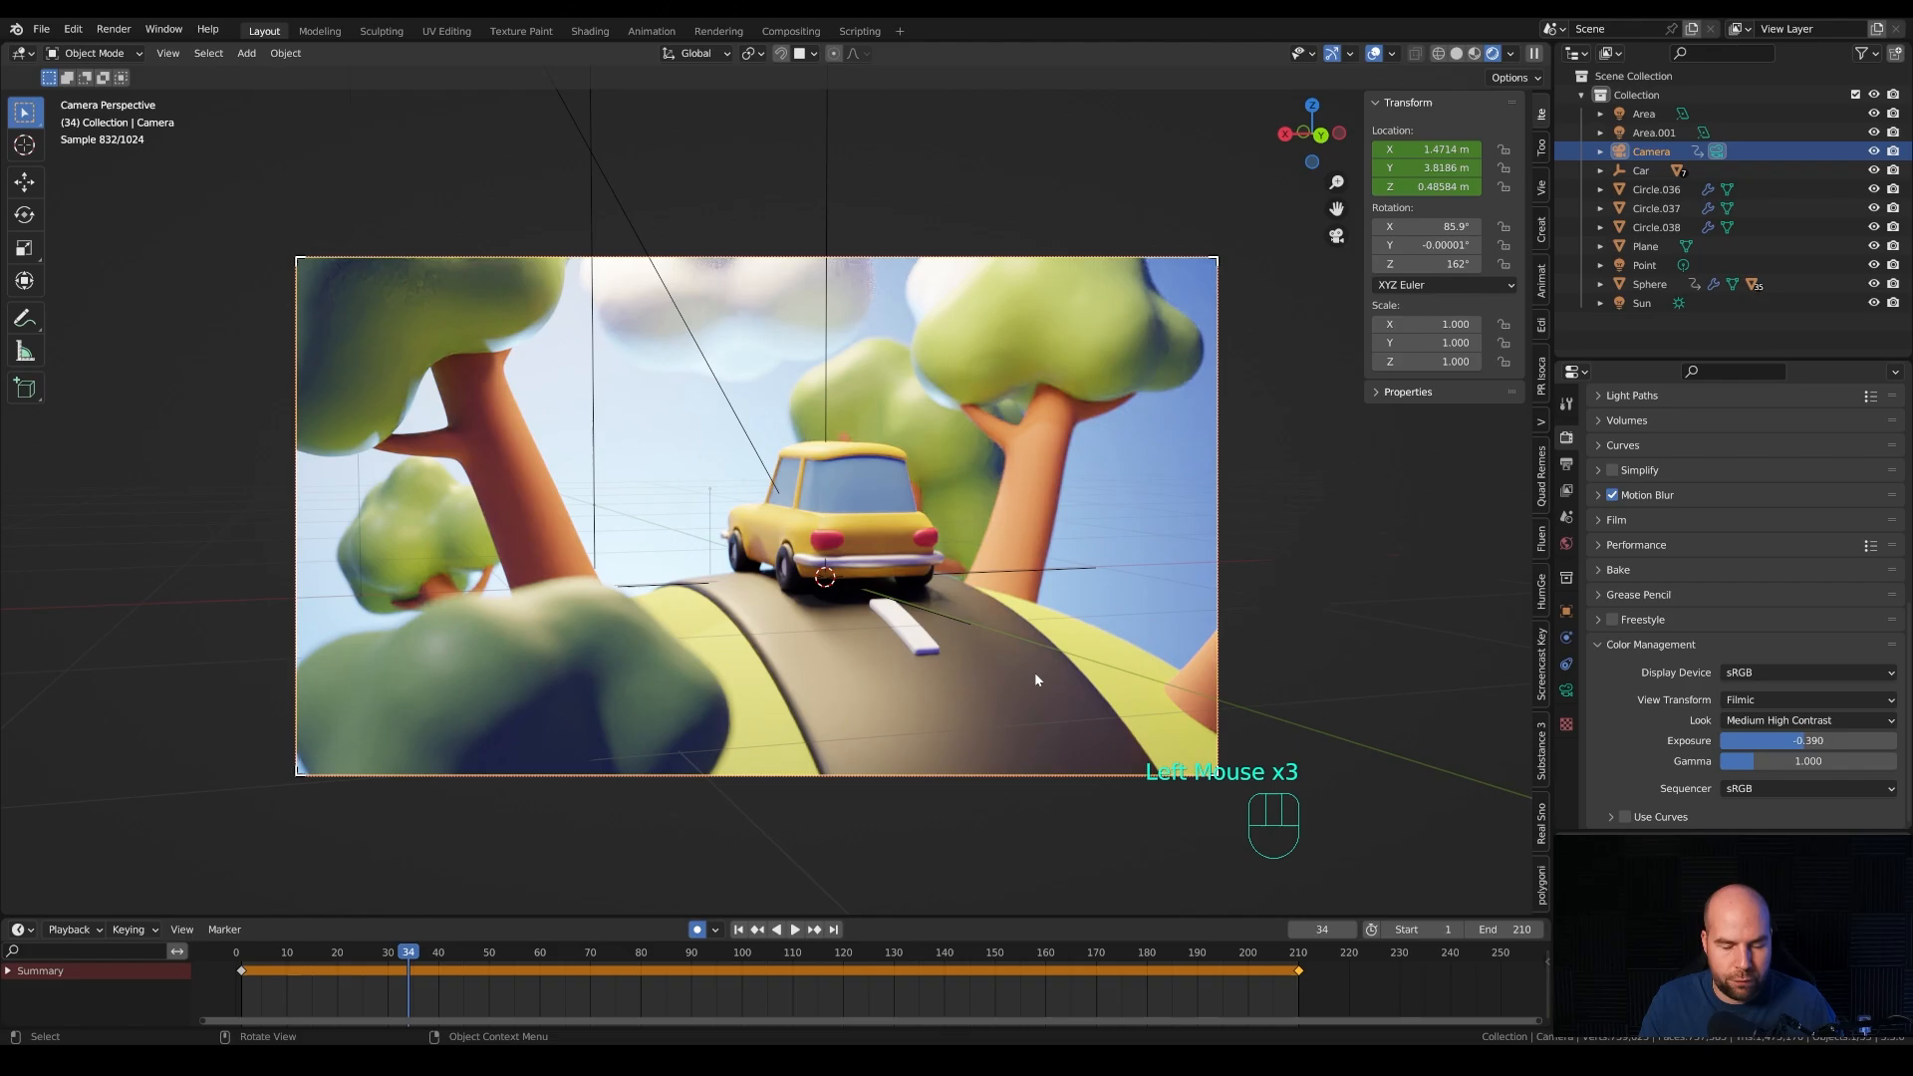
key(g)
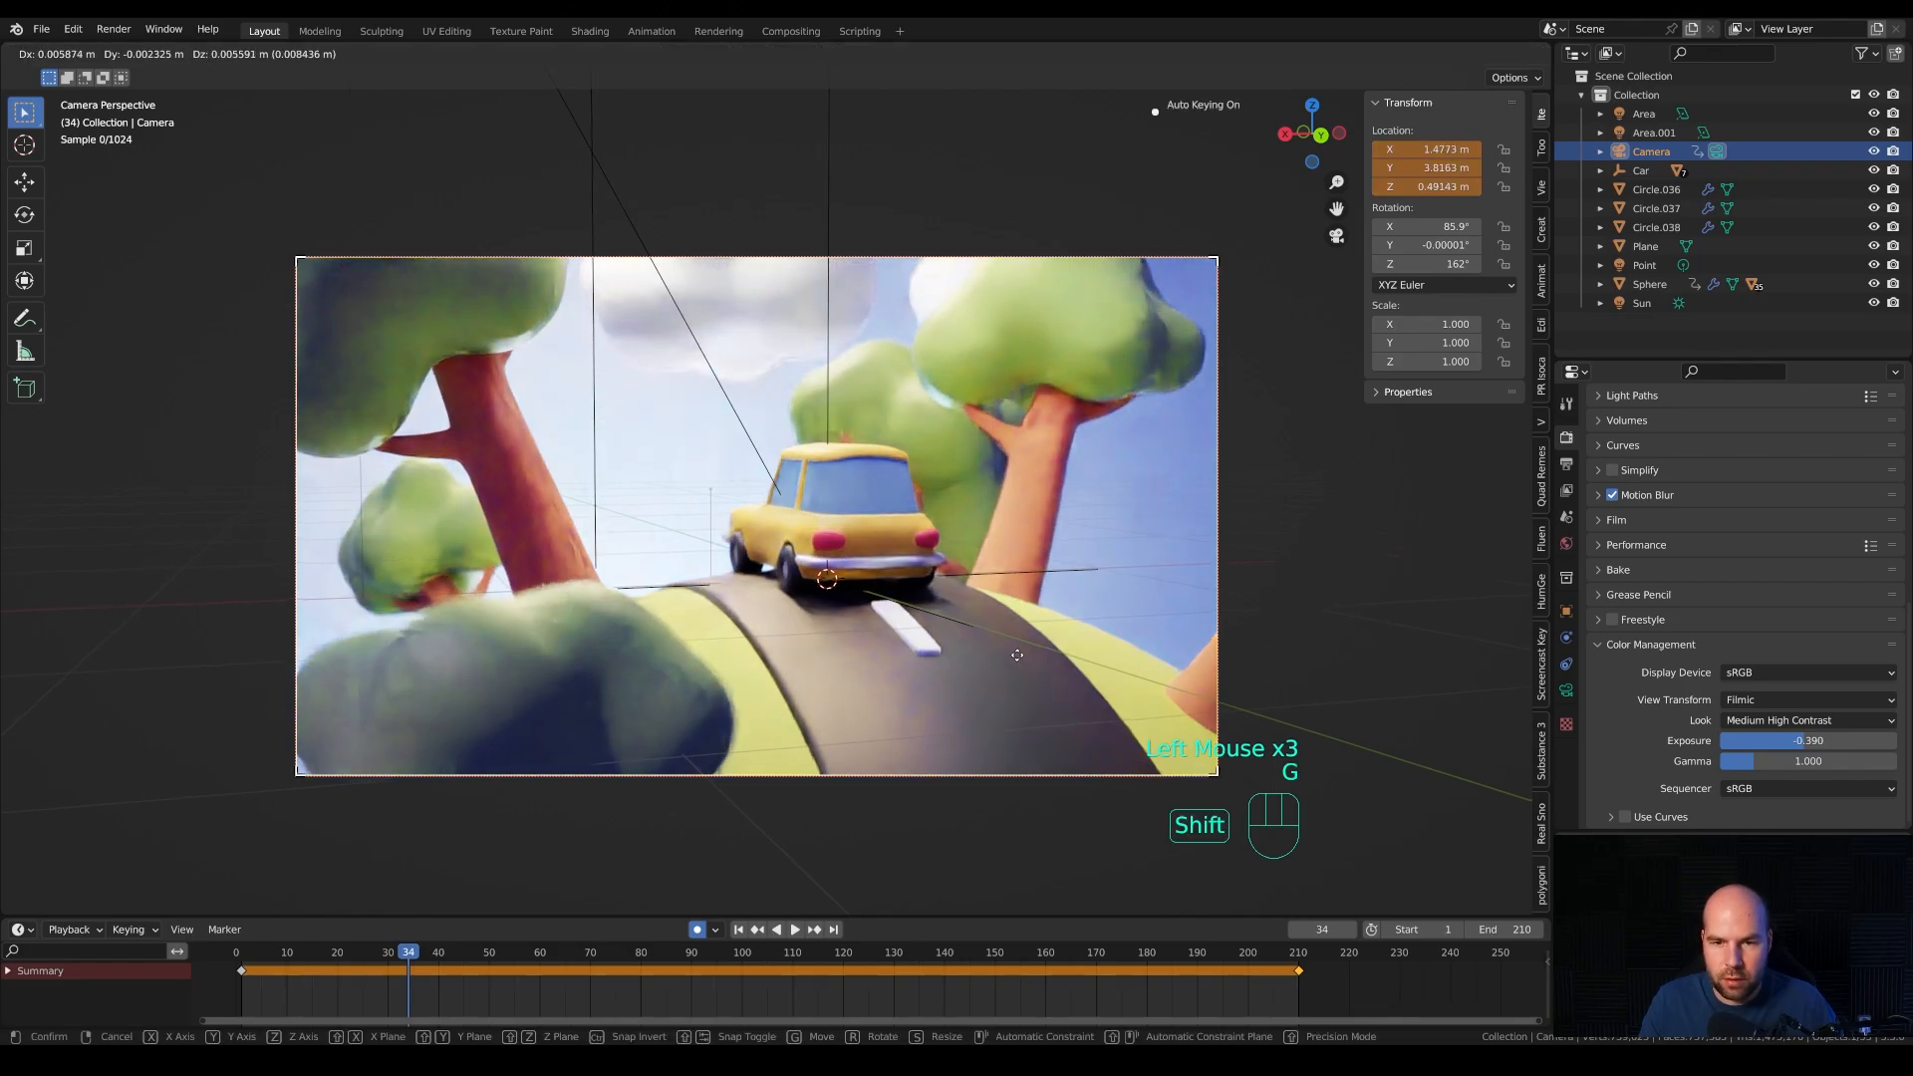
shift+click(1009, 647)
drag(504, 951, 768, 953)
key(g)
shift+click(1046, 693)
key(g)
shift+click(932, 772)
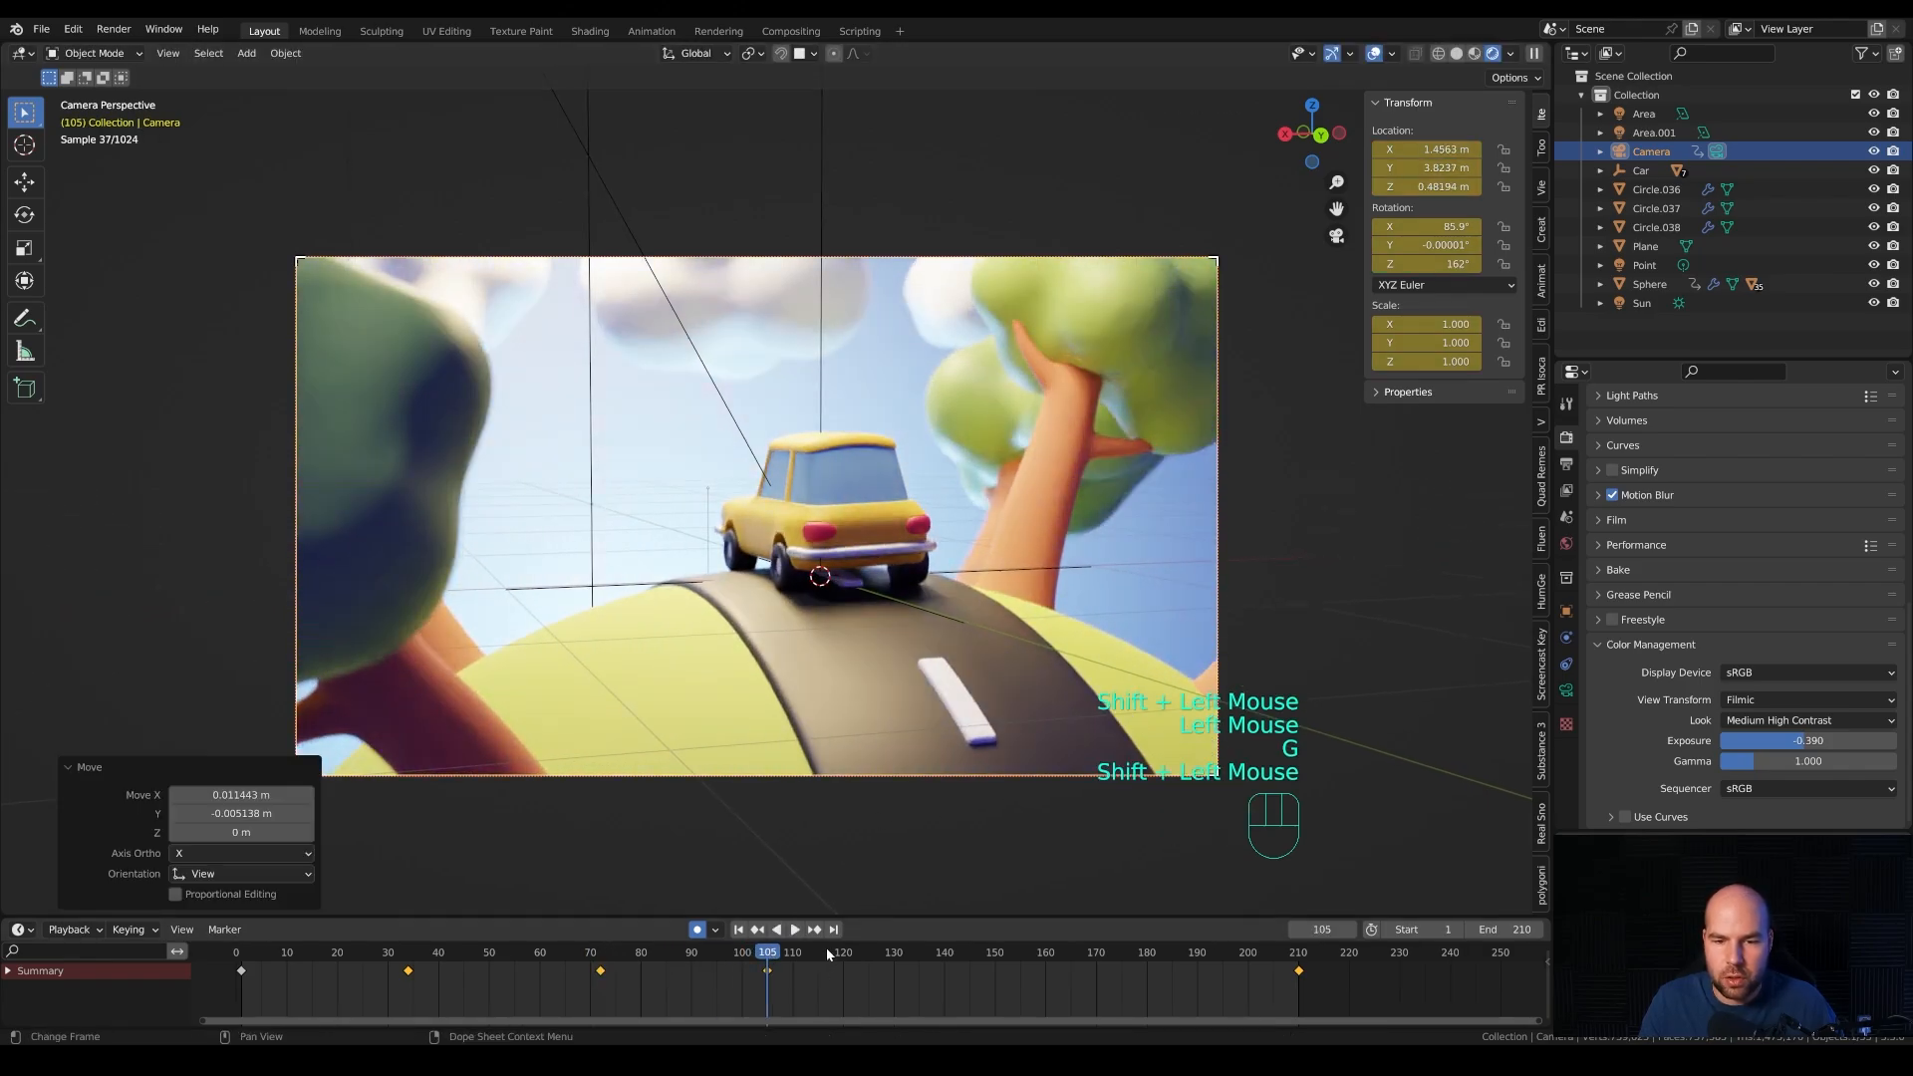
Auto-key small camera shifts at frames 141 and 173, and switch auto keying off before playing the animation back.
click(953, 945)
key(g)
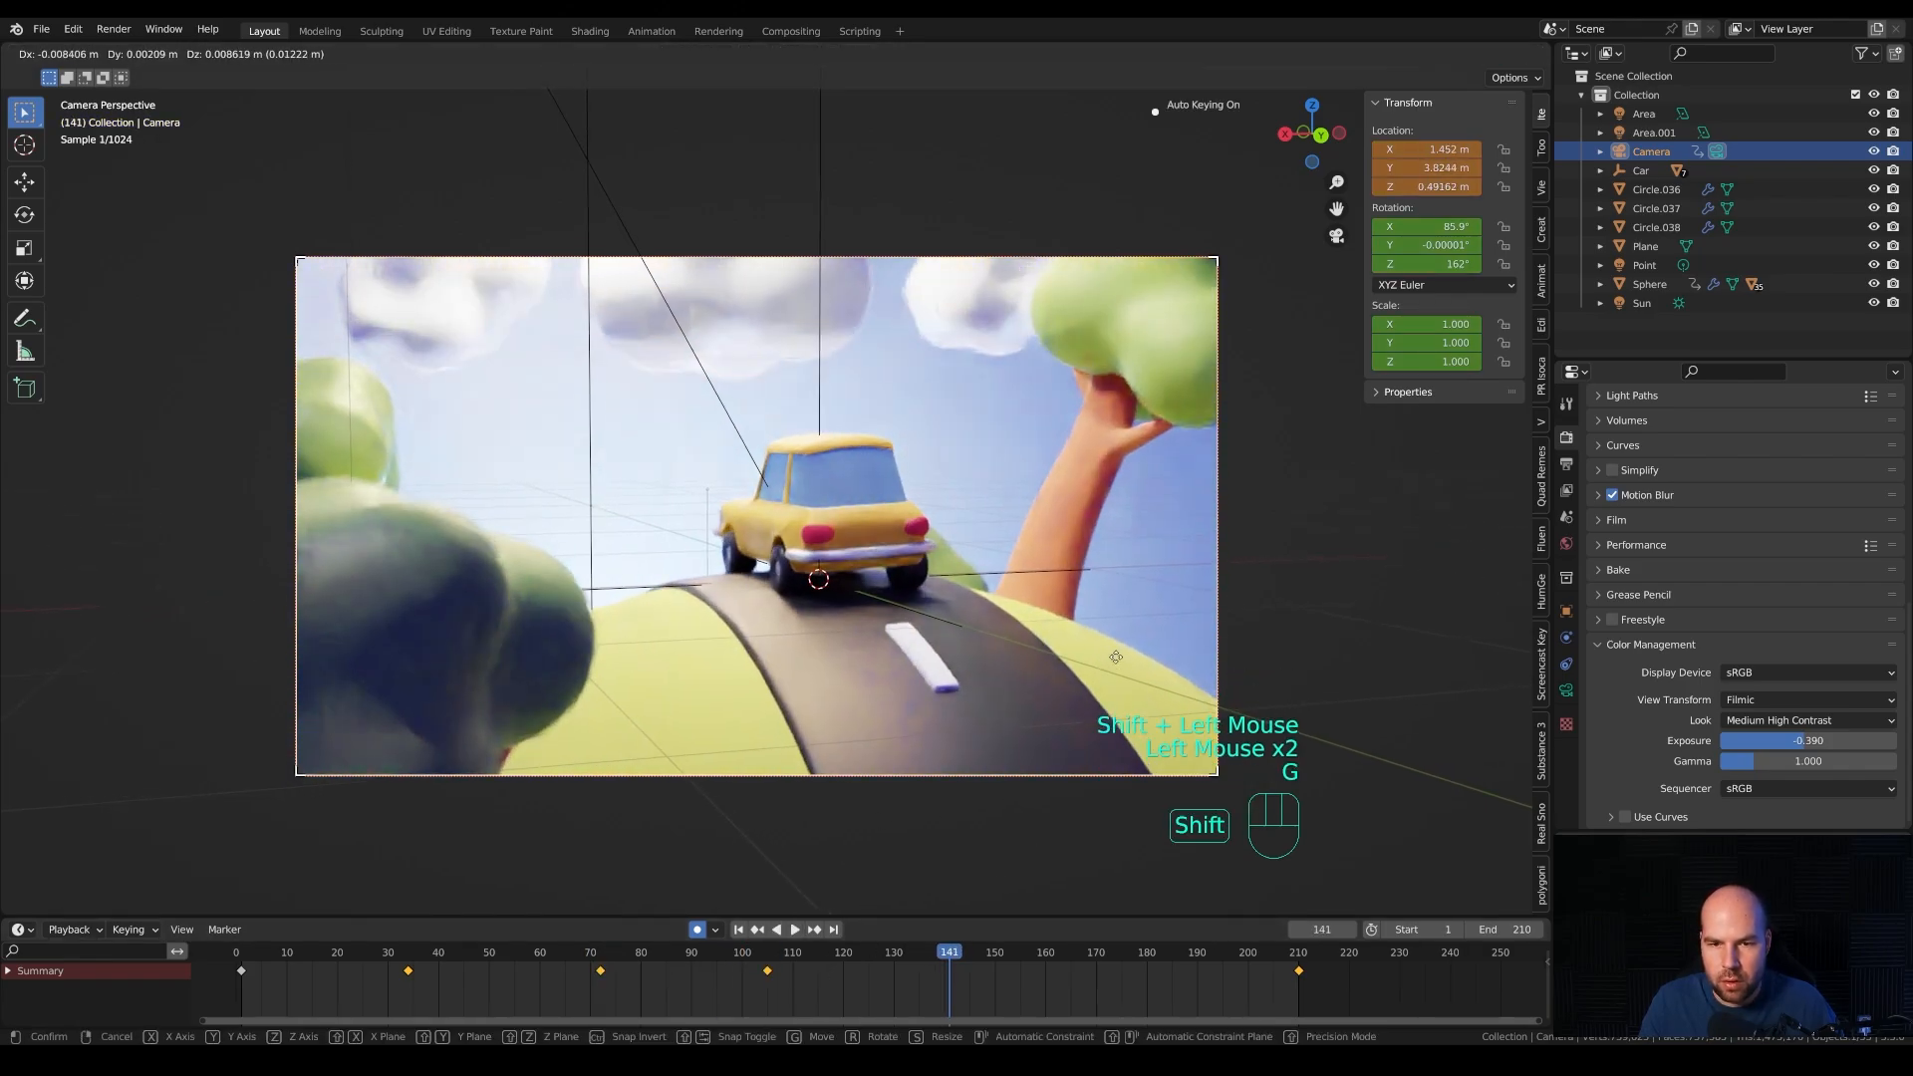
shift+click(996, 913)
drag(1086, 954, 1111, 955)
key(g)
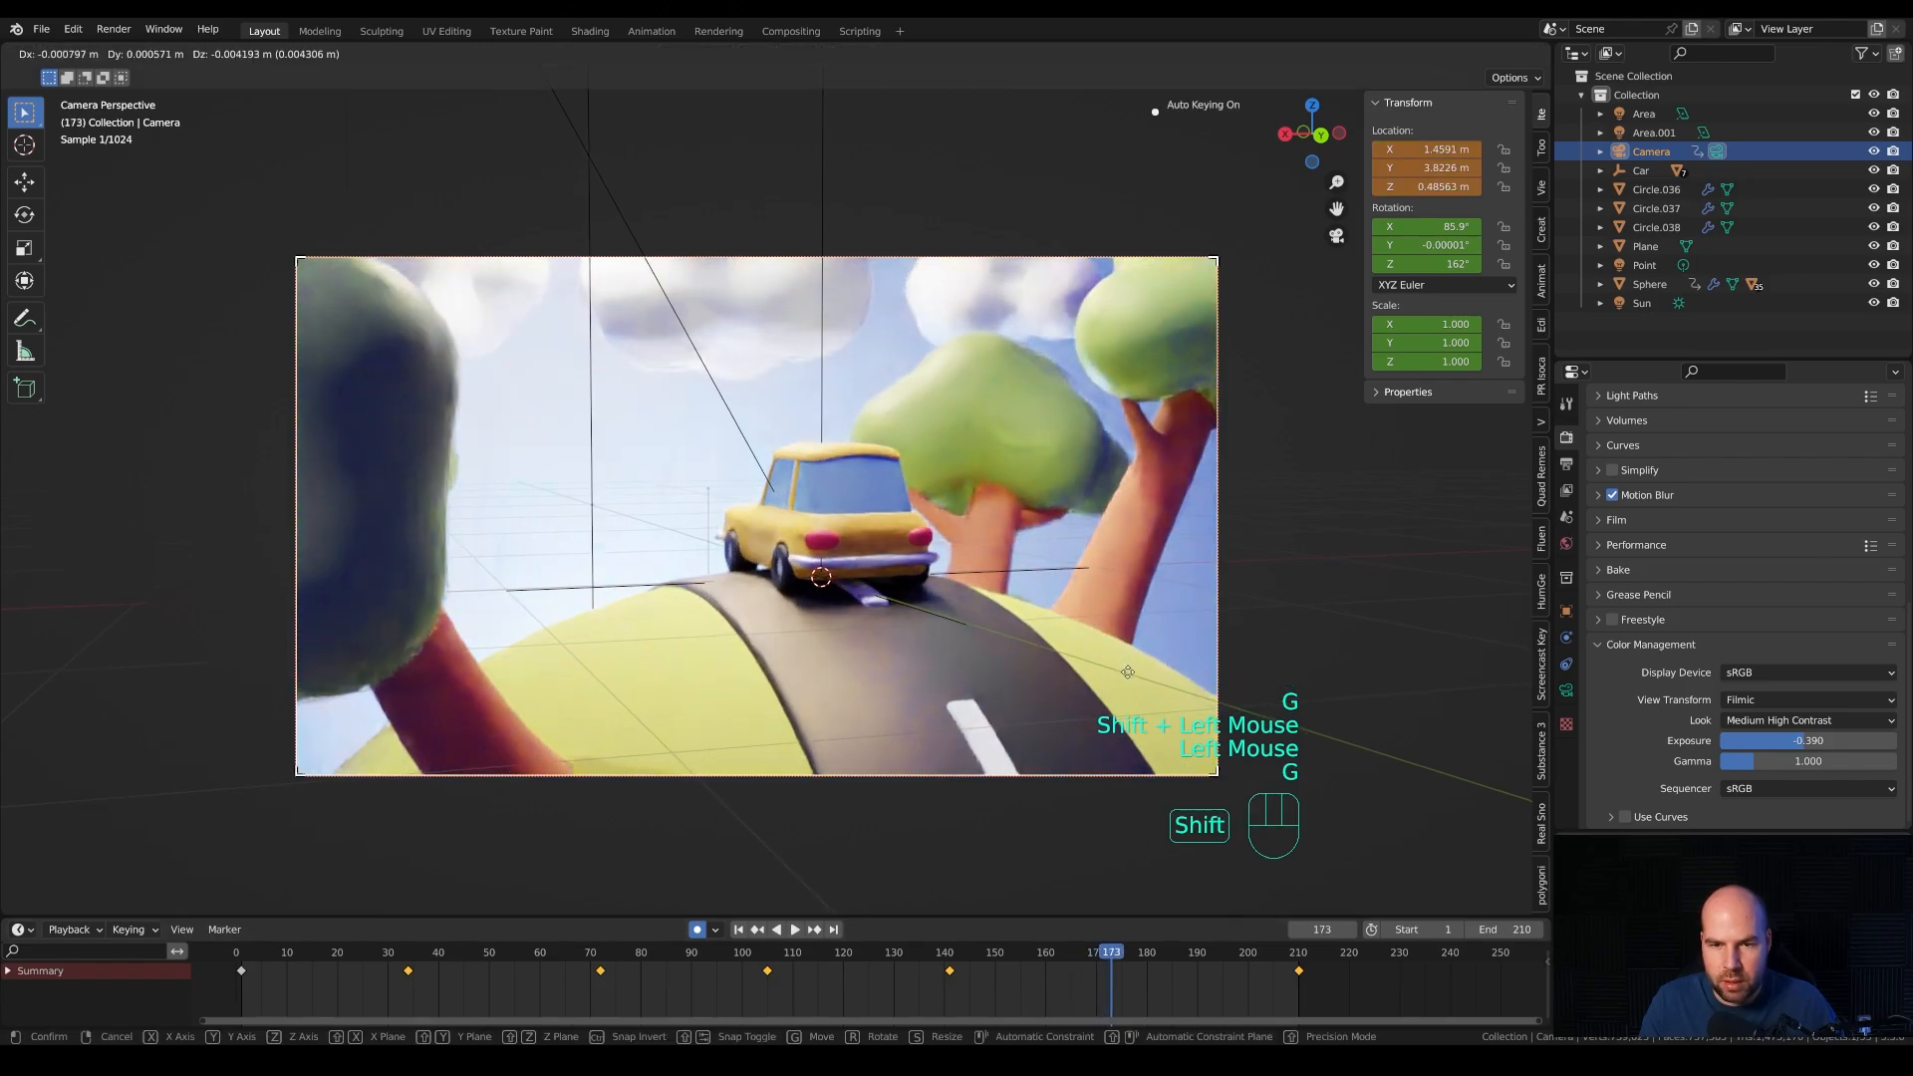
shift+click(1134, 705)
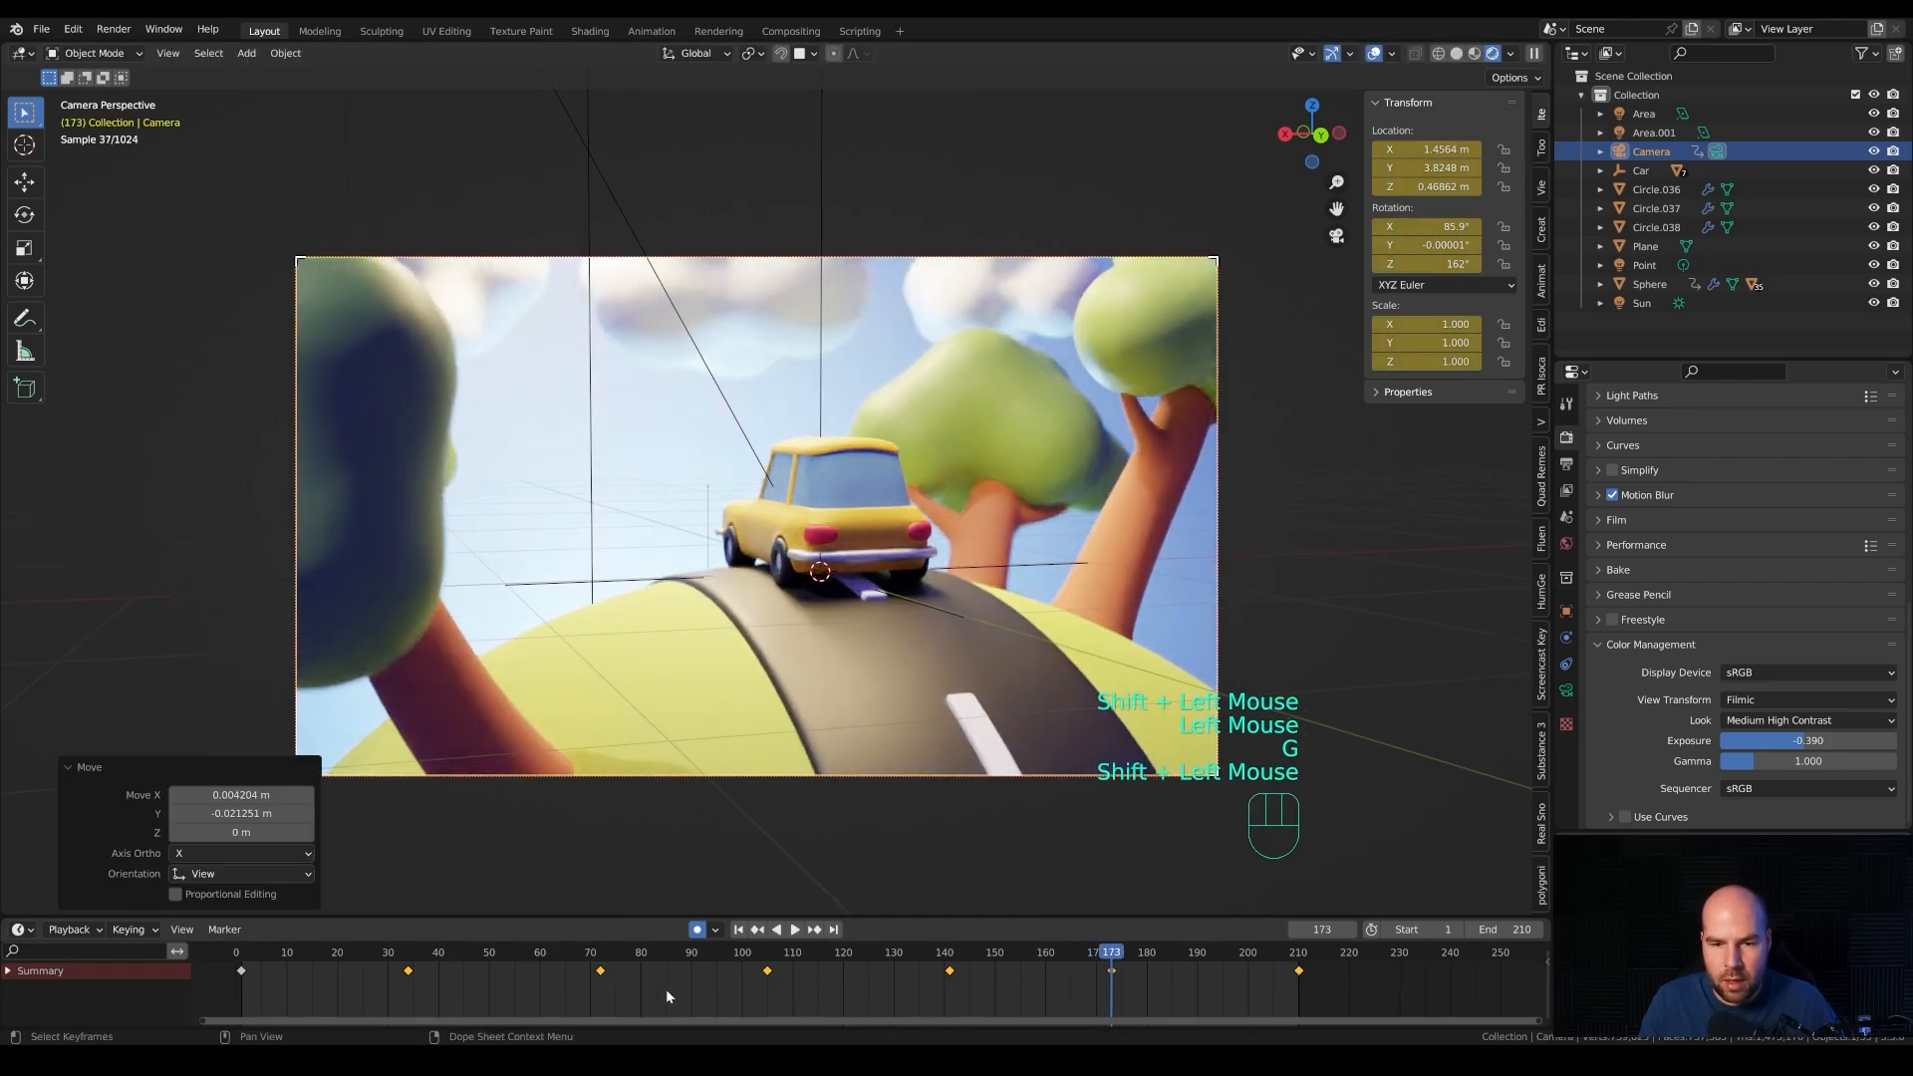
click(697, 930)
key(space)
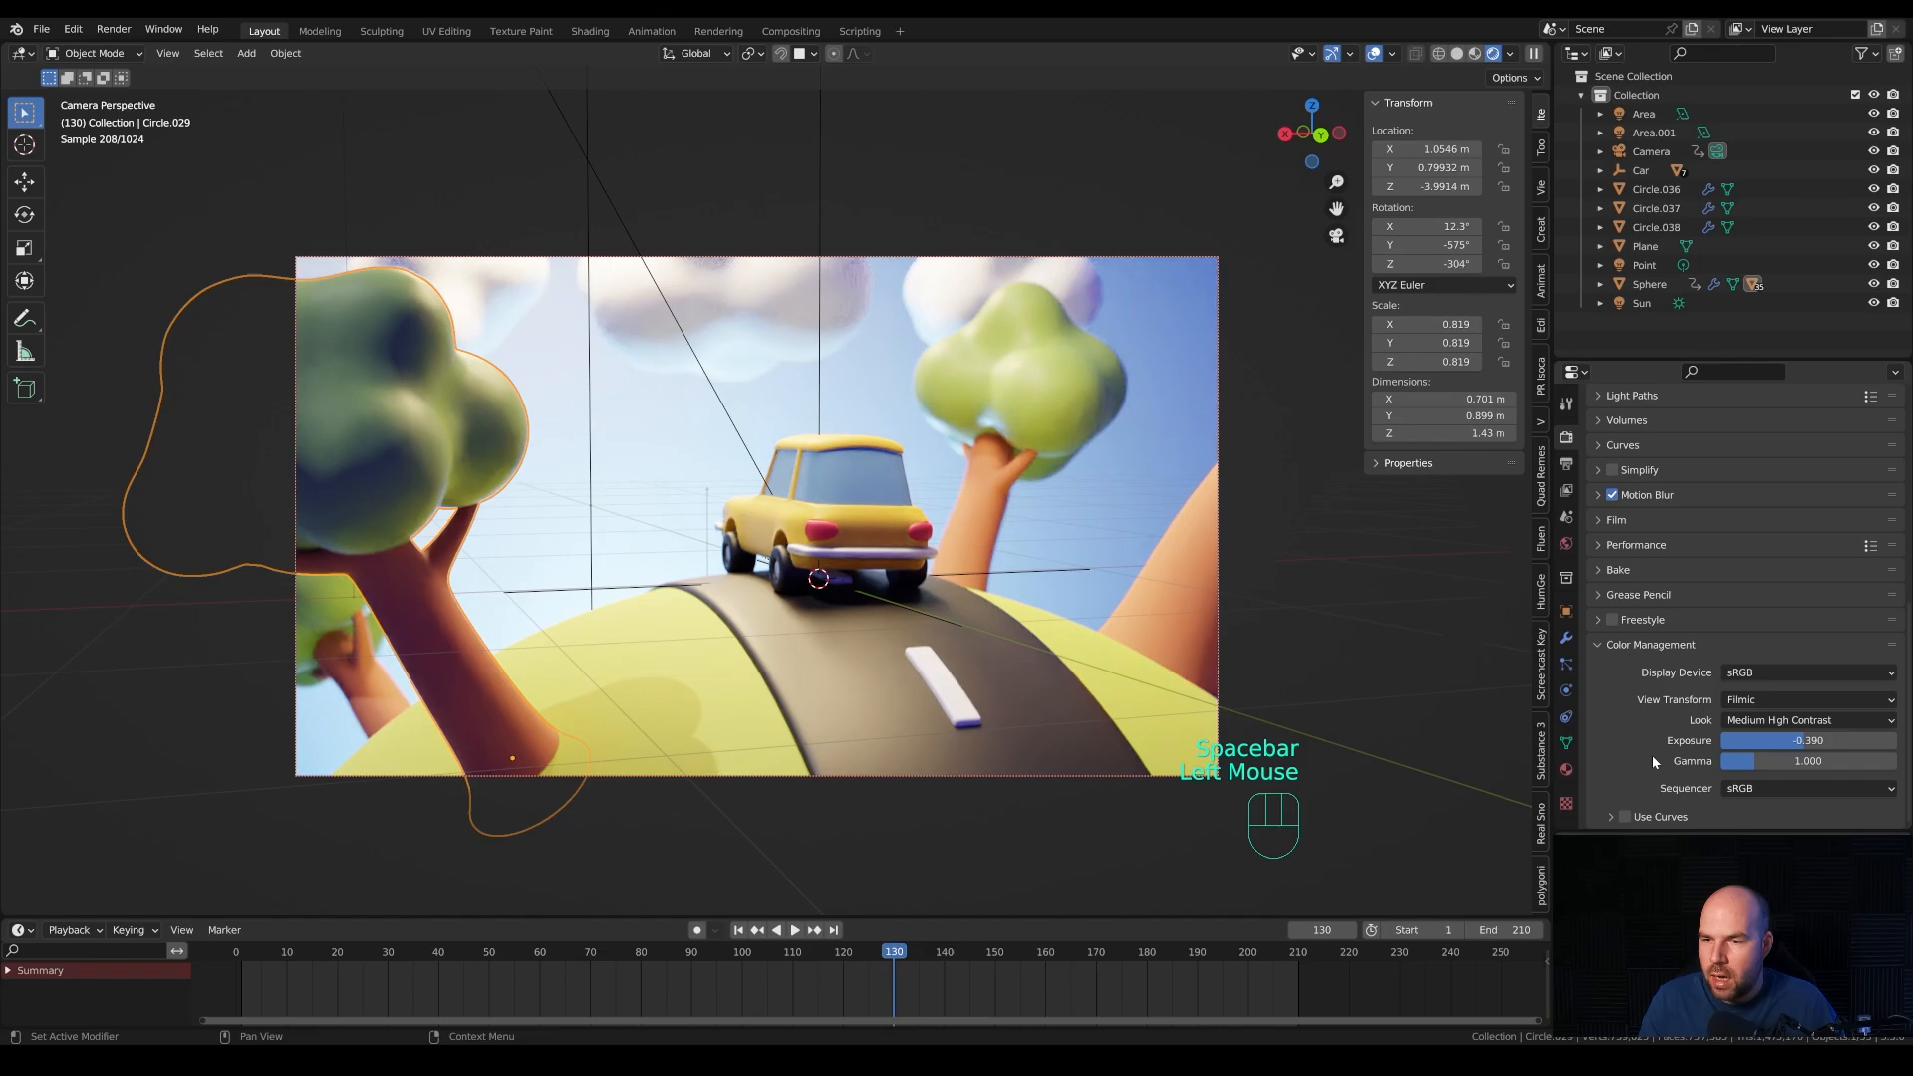
Raise the tree foliage material's Roughness to about 0.832 and play the animation to review the scene.
click(1566, 770)
scroll(1670, 668, up, 2)
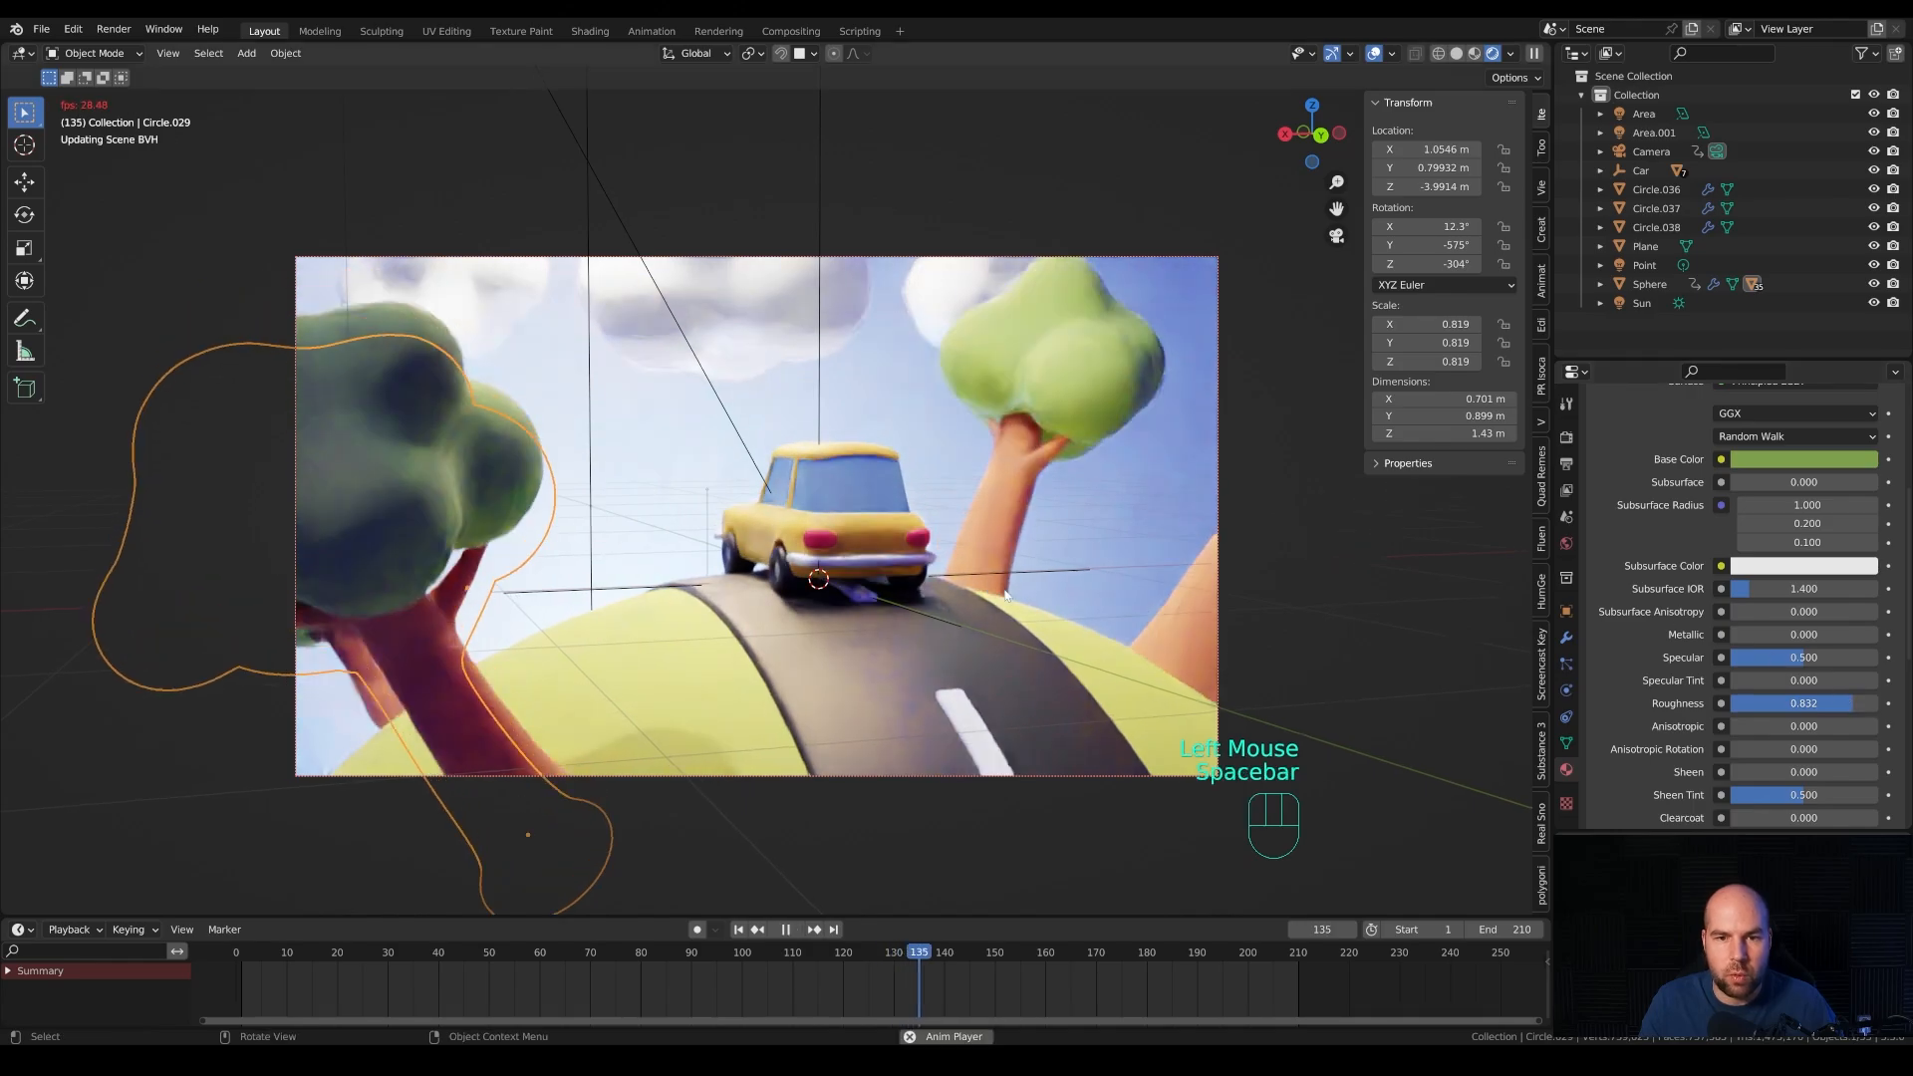
scroll(1295, 533, up, 2)
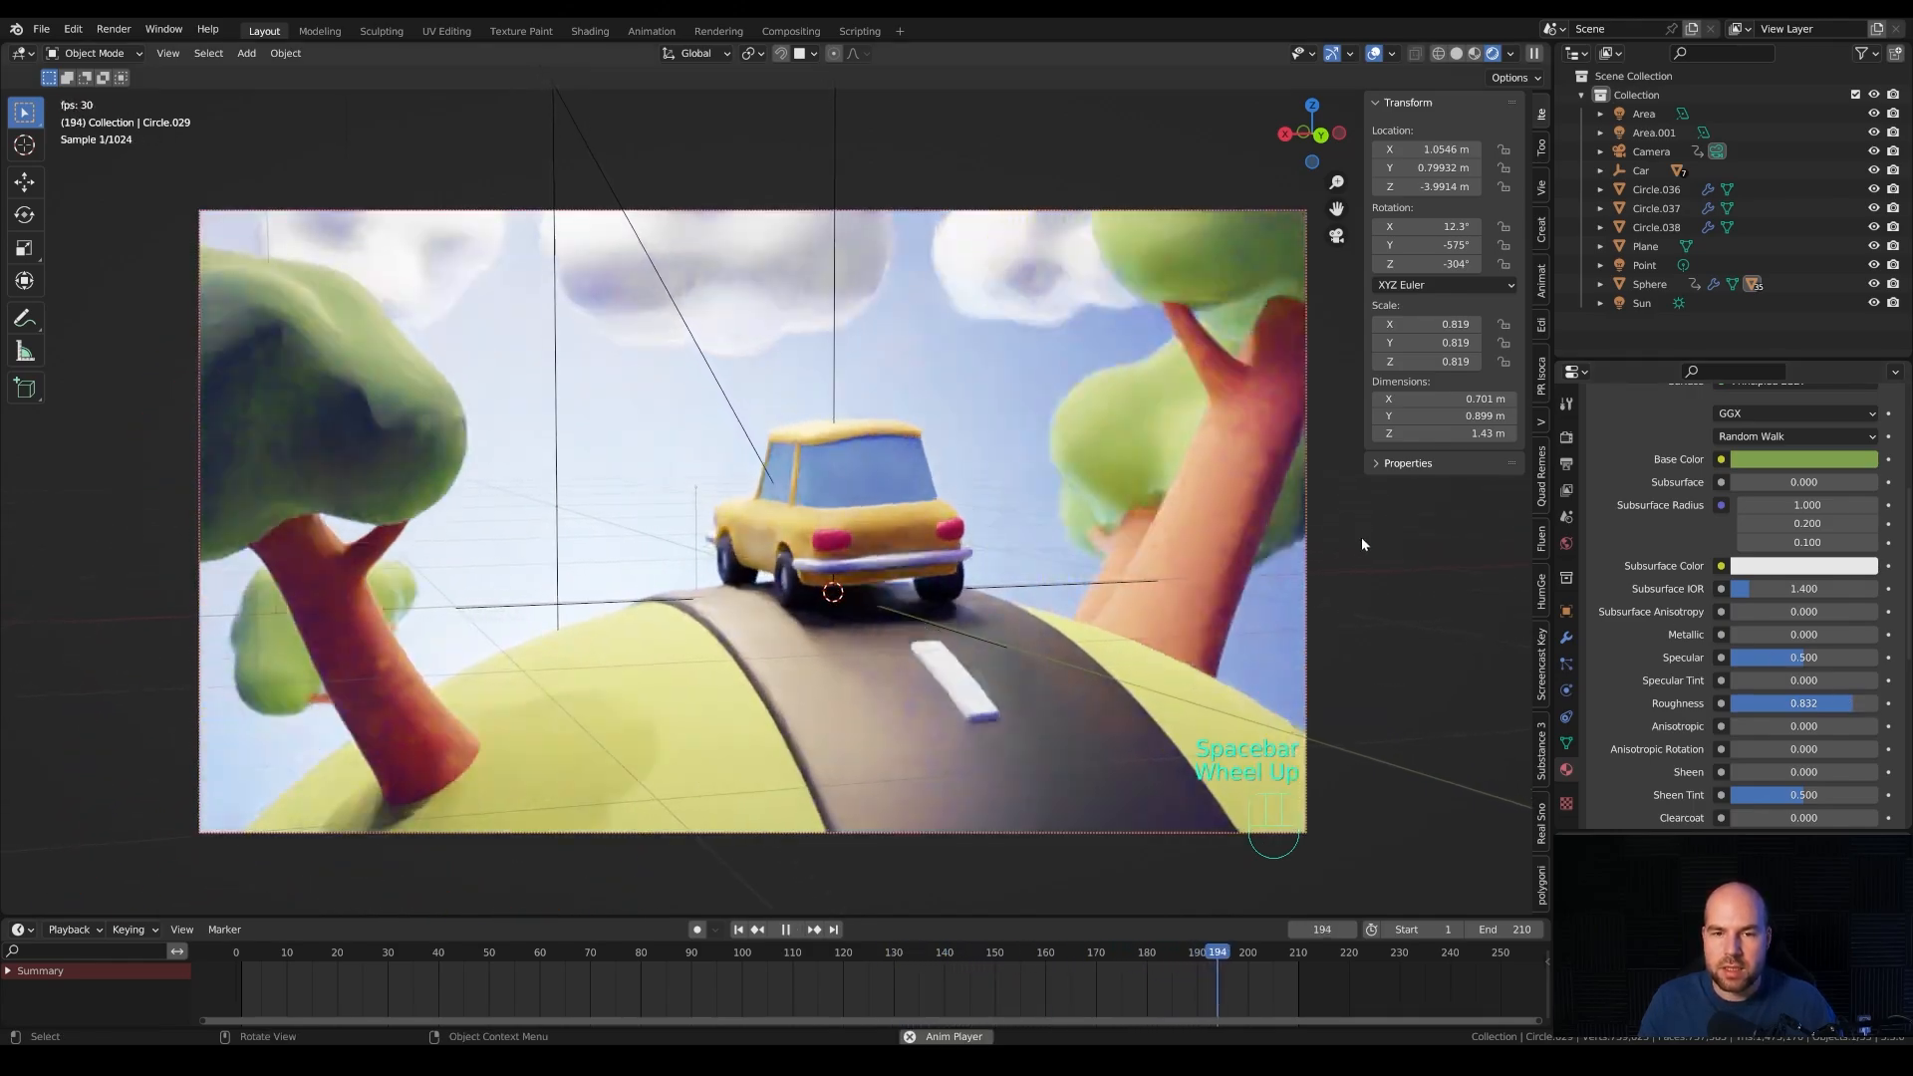